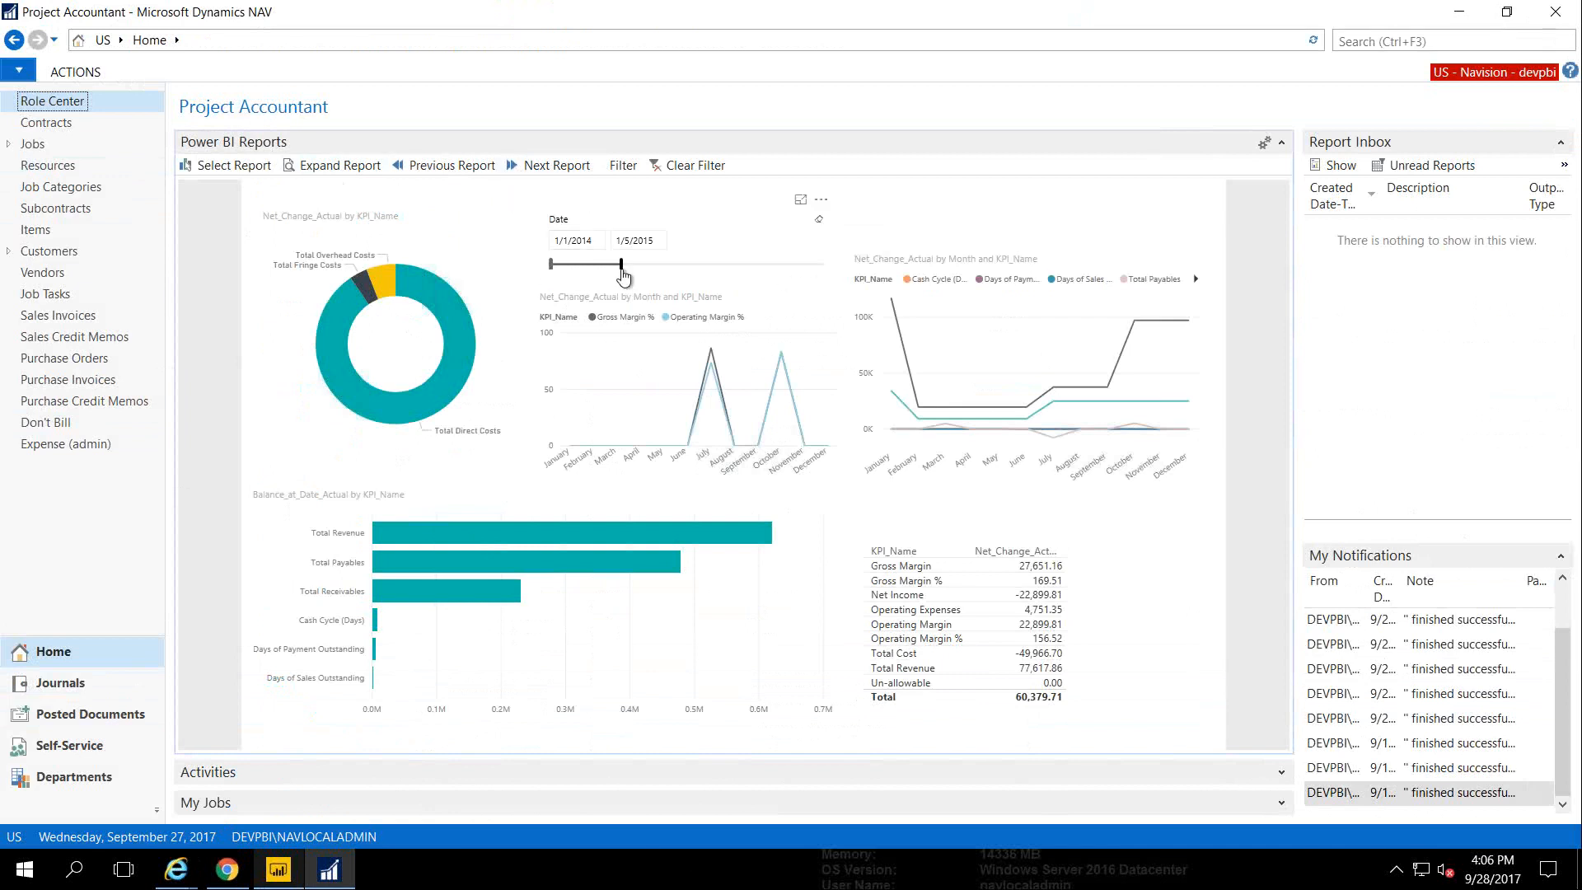
# Extend the embedded report's date range to end 8/1/2015 and advance to the next Power BI report
pyautogui.moveTo(622, 270); pyautogui.dragTo(663, 269)
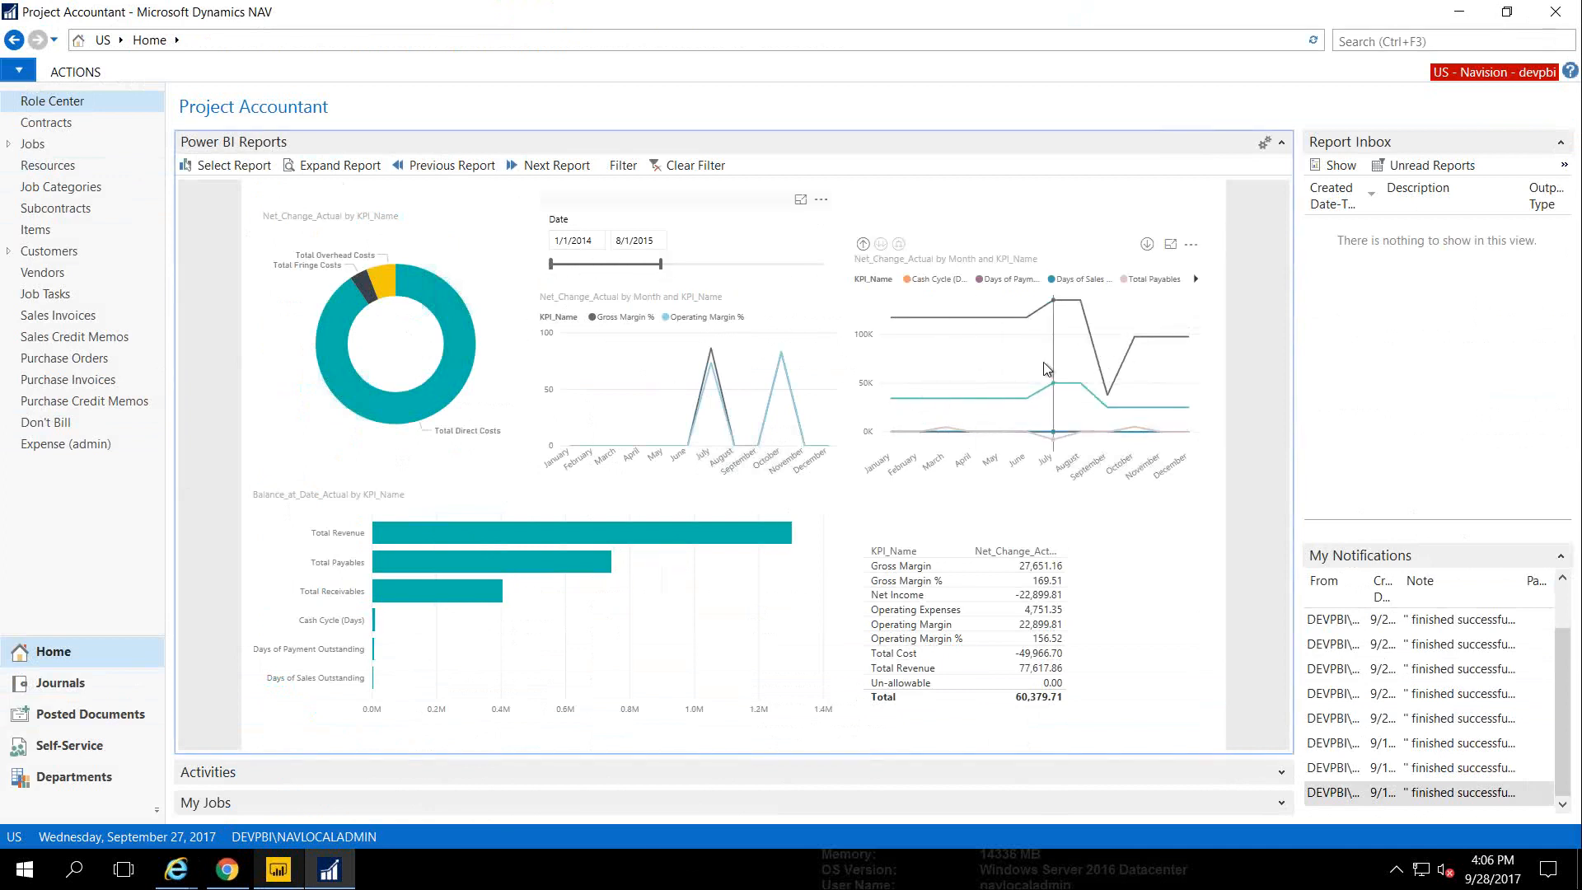
pyautogui.moveTo(1050, 369)
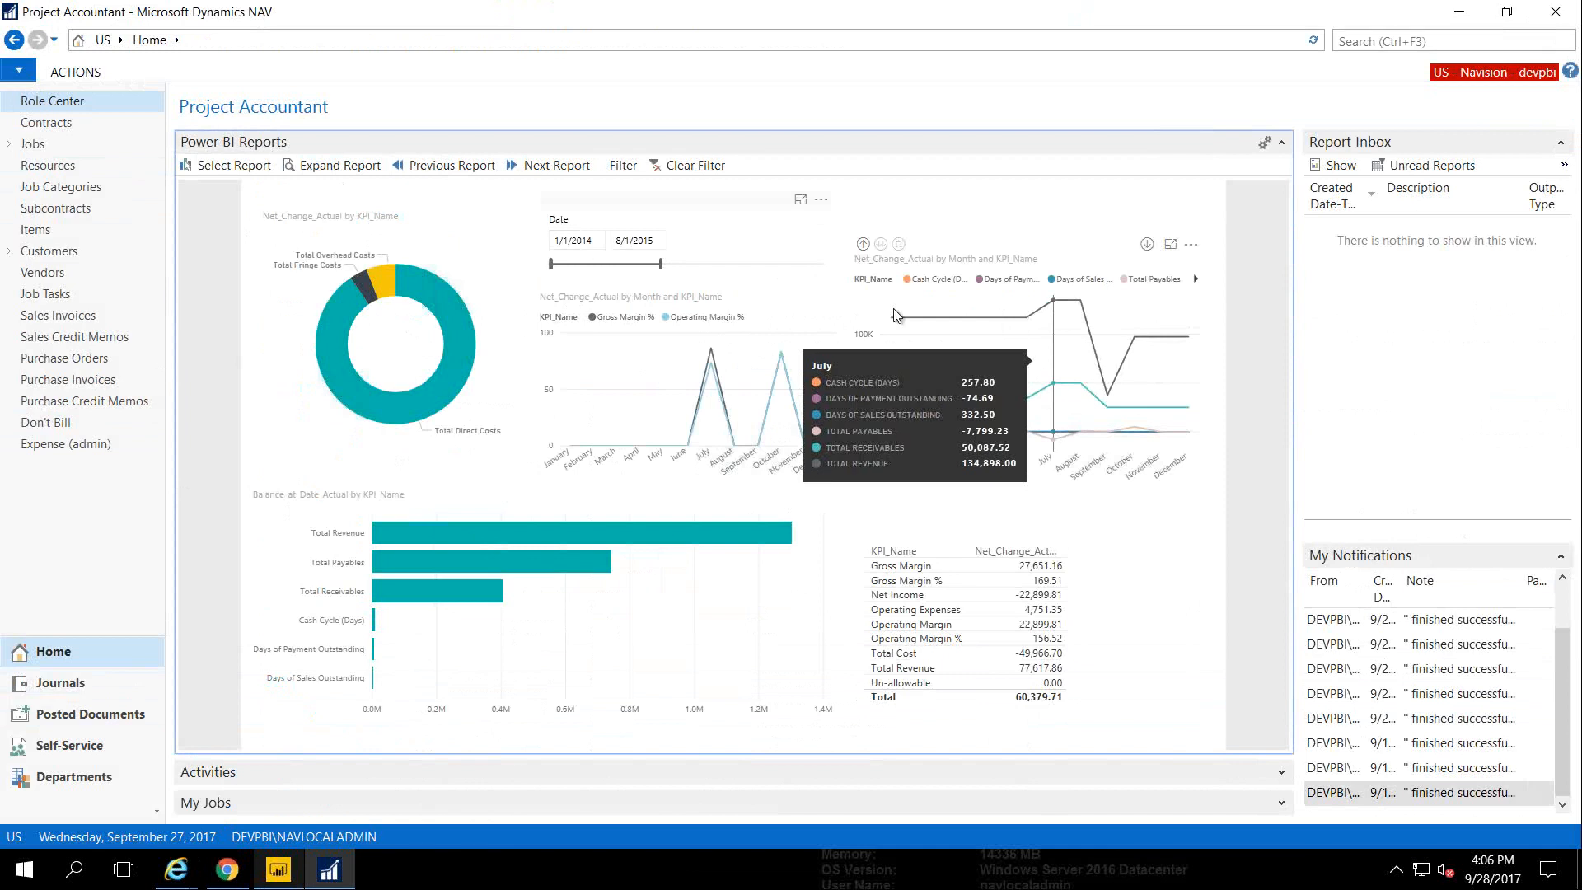
pyautogui.click(531, 167)
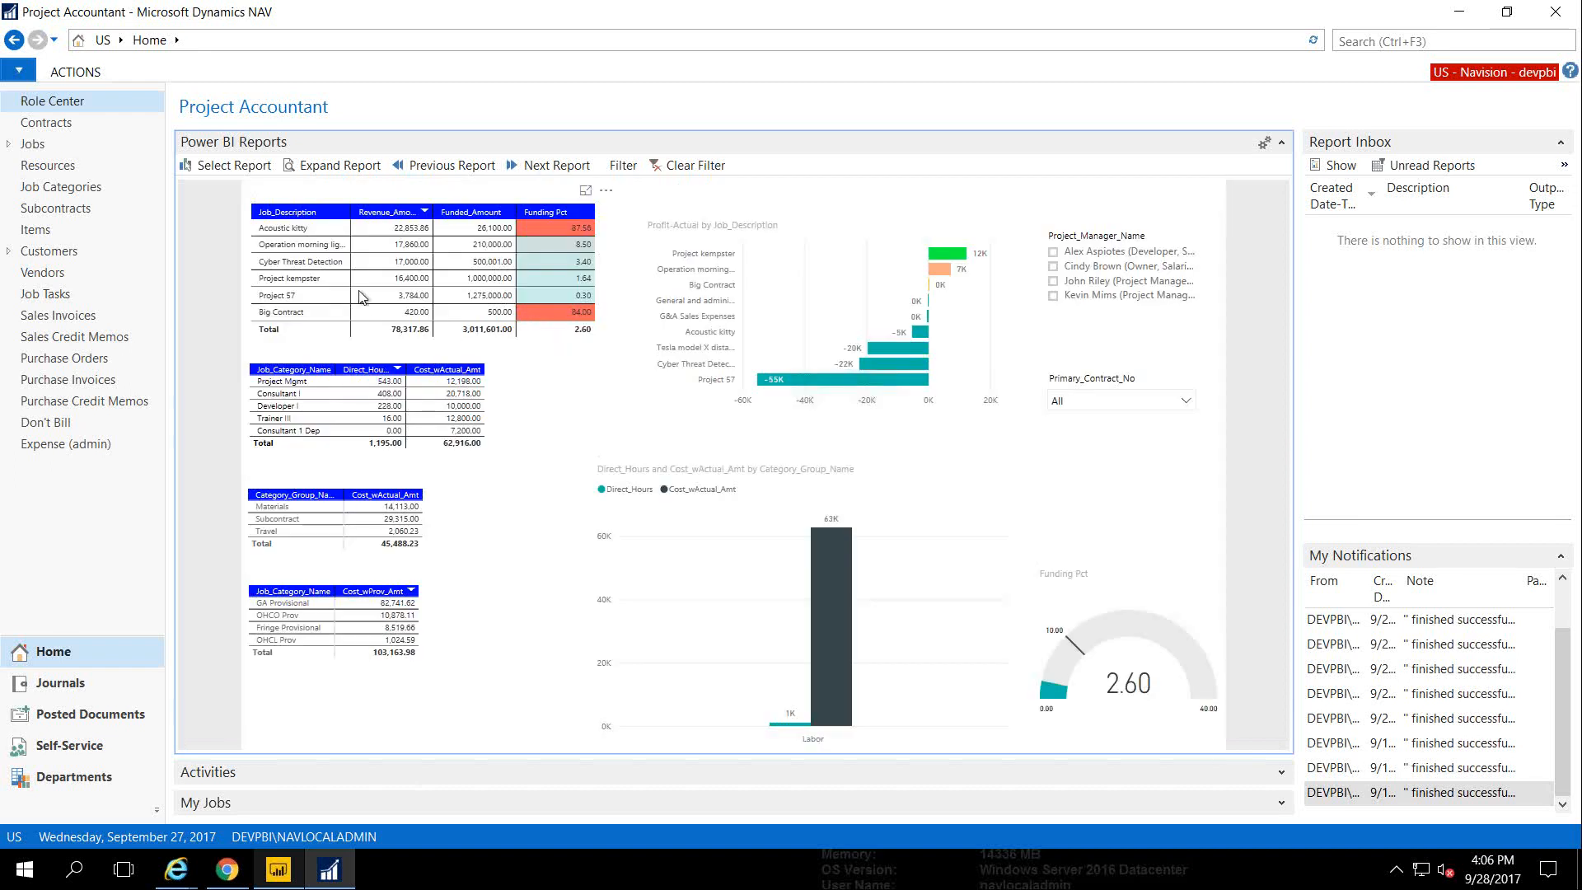
# Expand the report to full size and drill the labor chart down to job categories, then resources
pyautogui.click(325, 167)
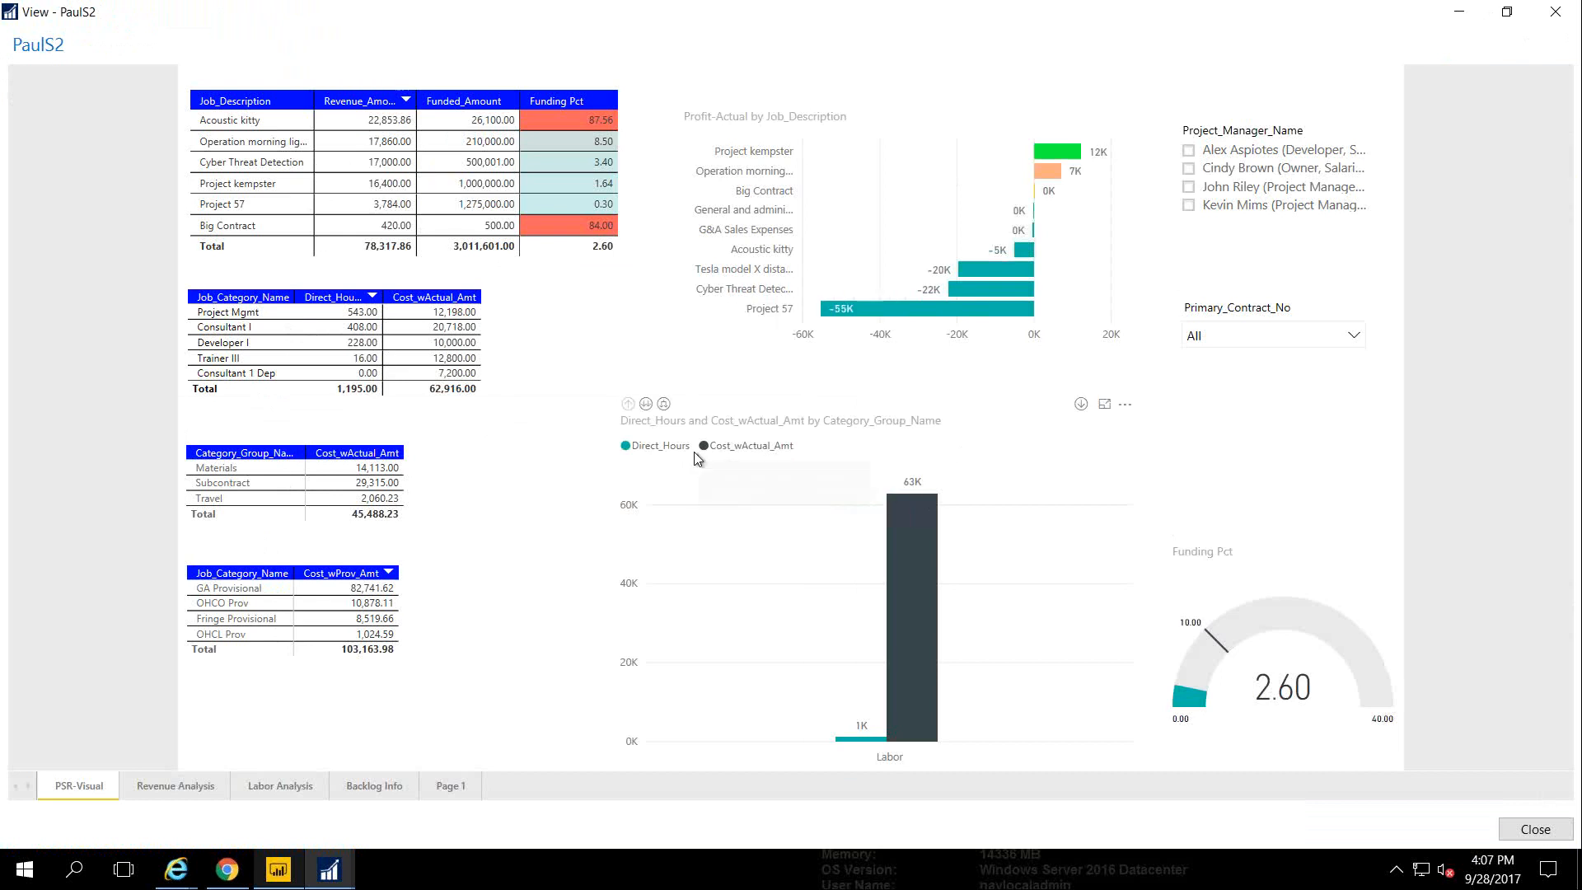
pyautogui.click(647, 404)
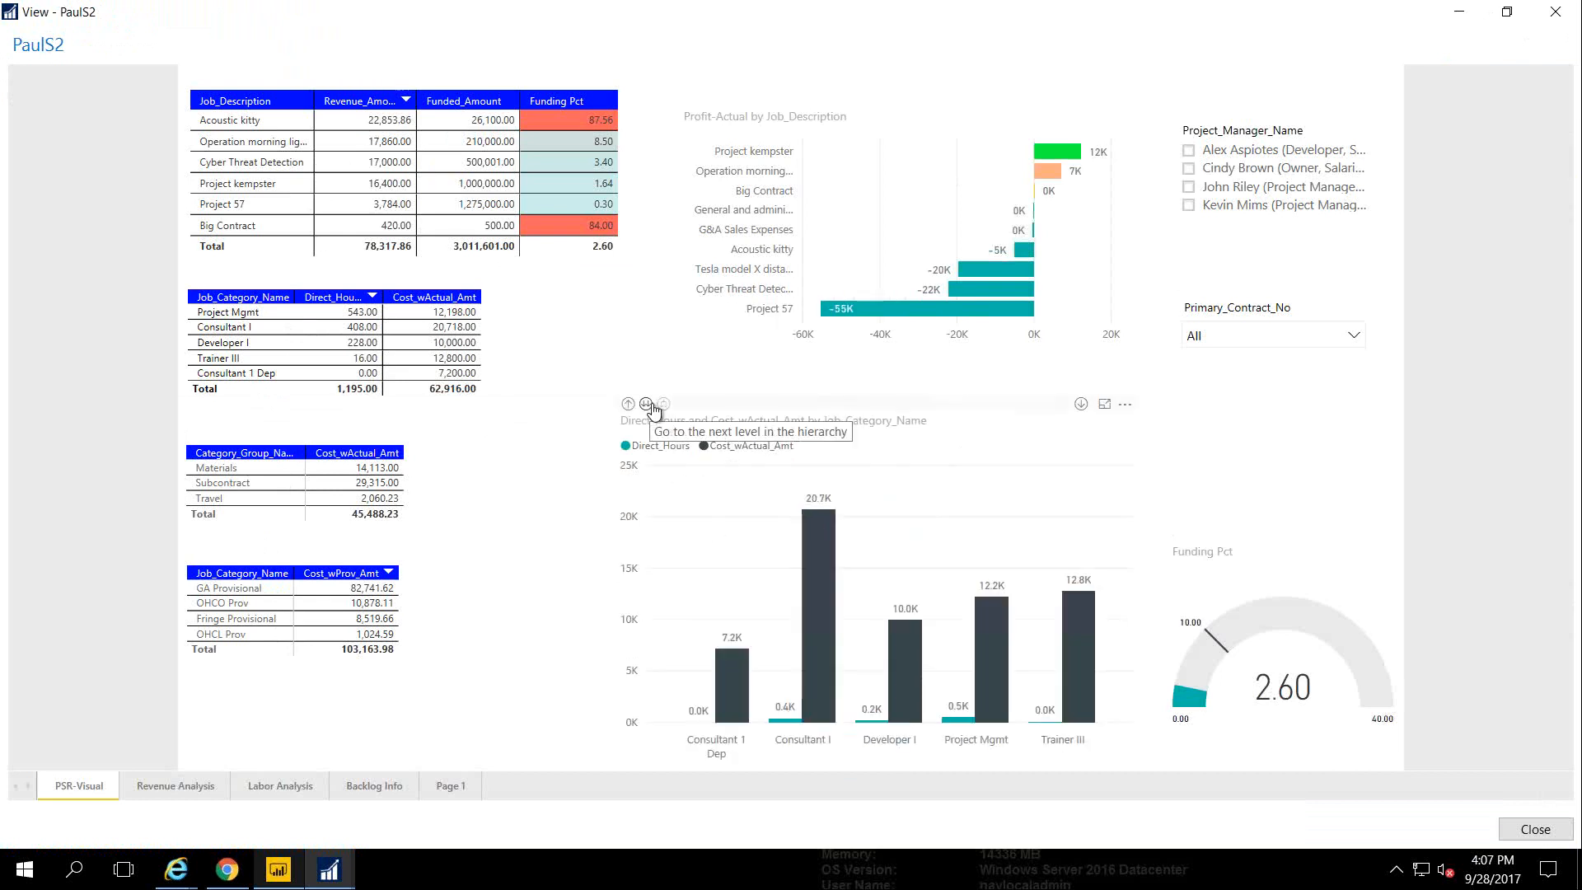
pyautogui.click(648, 404)
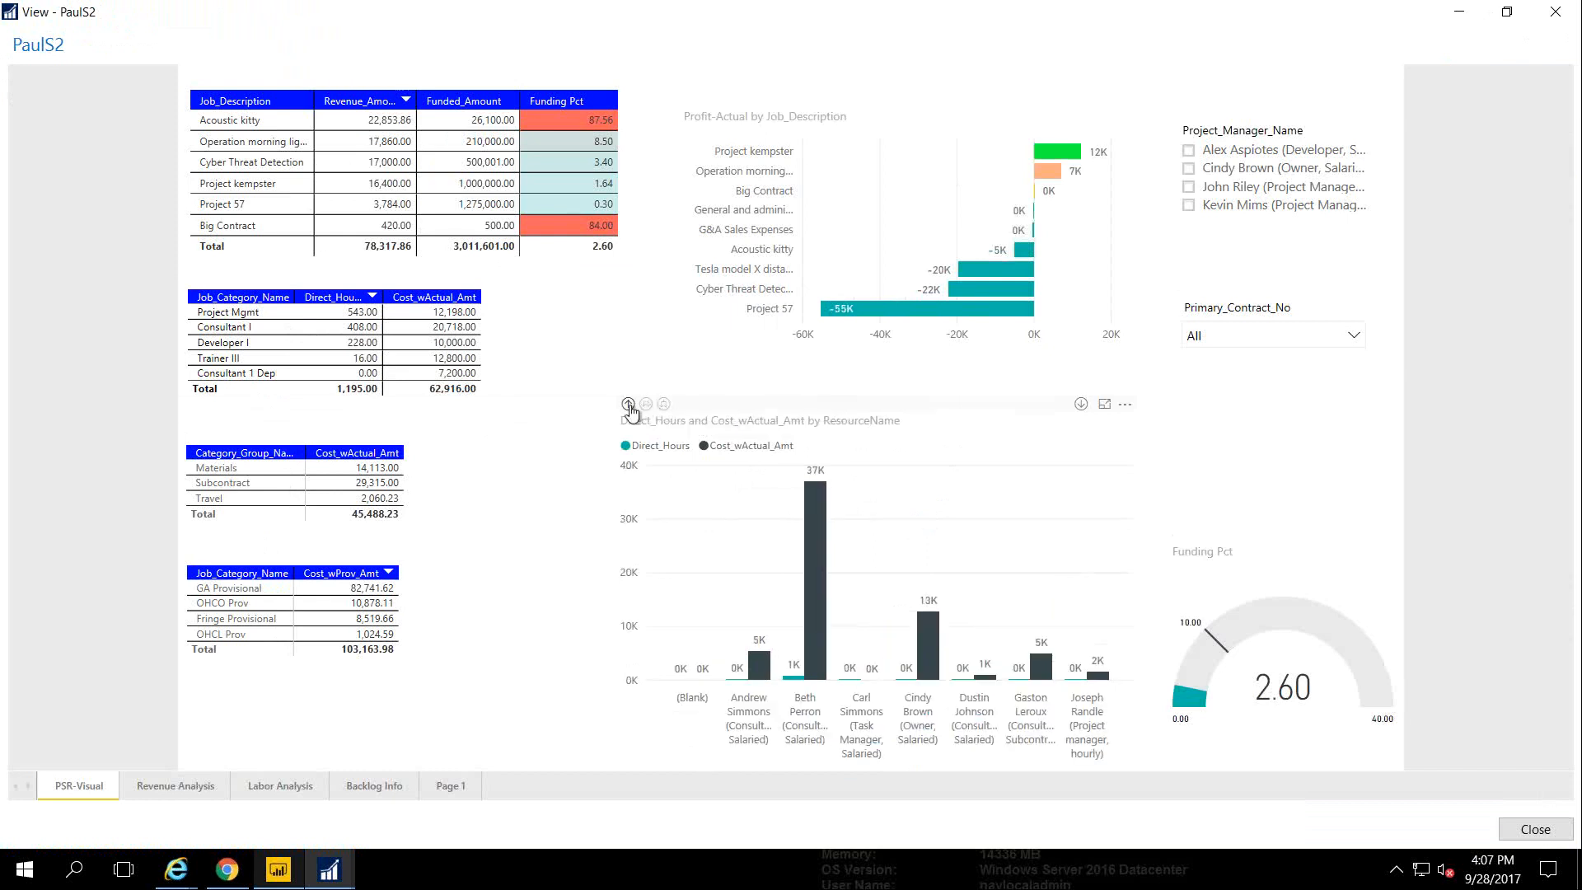
# Drill the chart back up to the Labor category group and list the Primary_Contract_No values
pyautogui.click(627, 404)
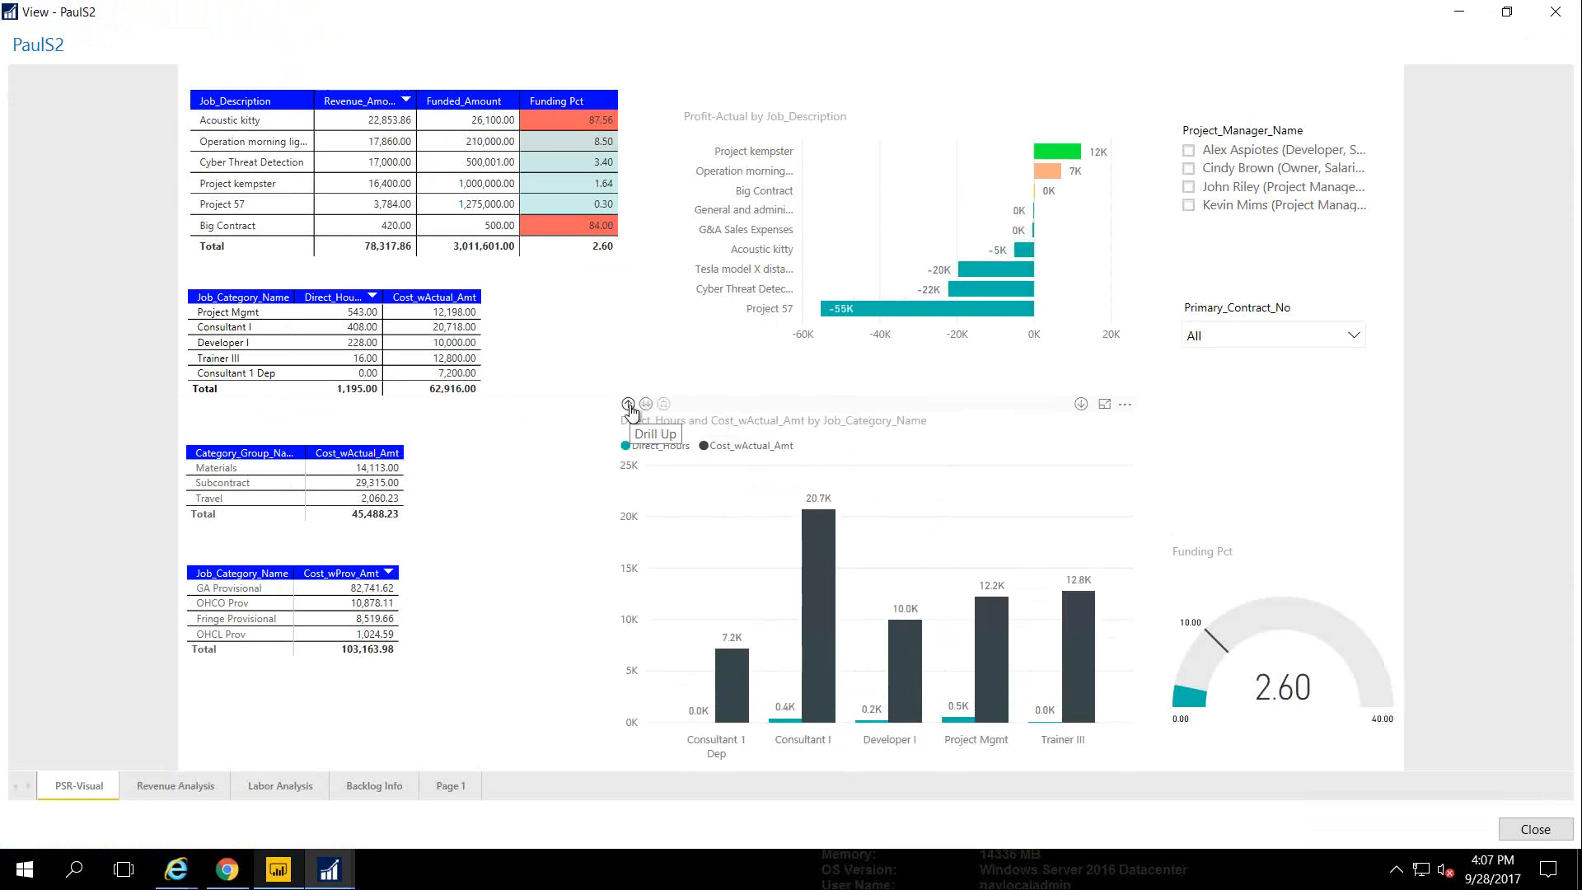
pyautogui.click(628, 404)
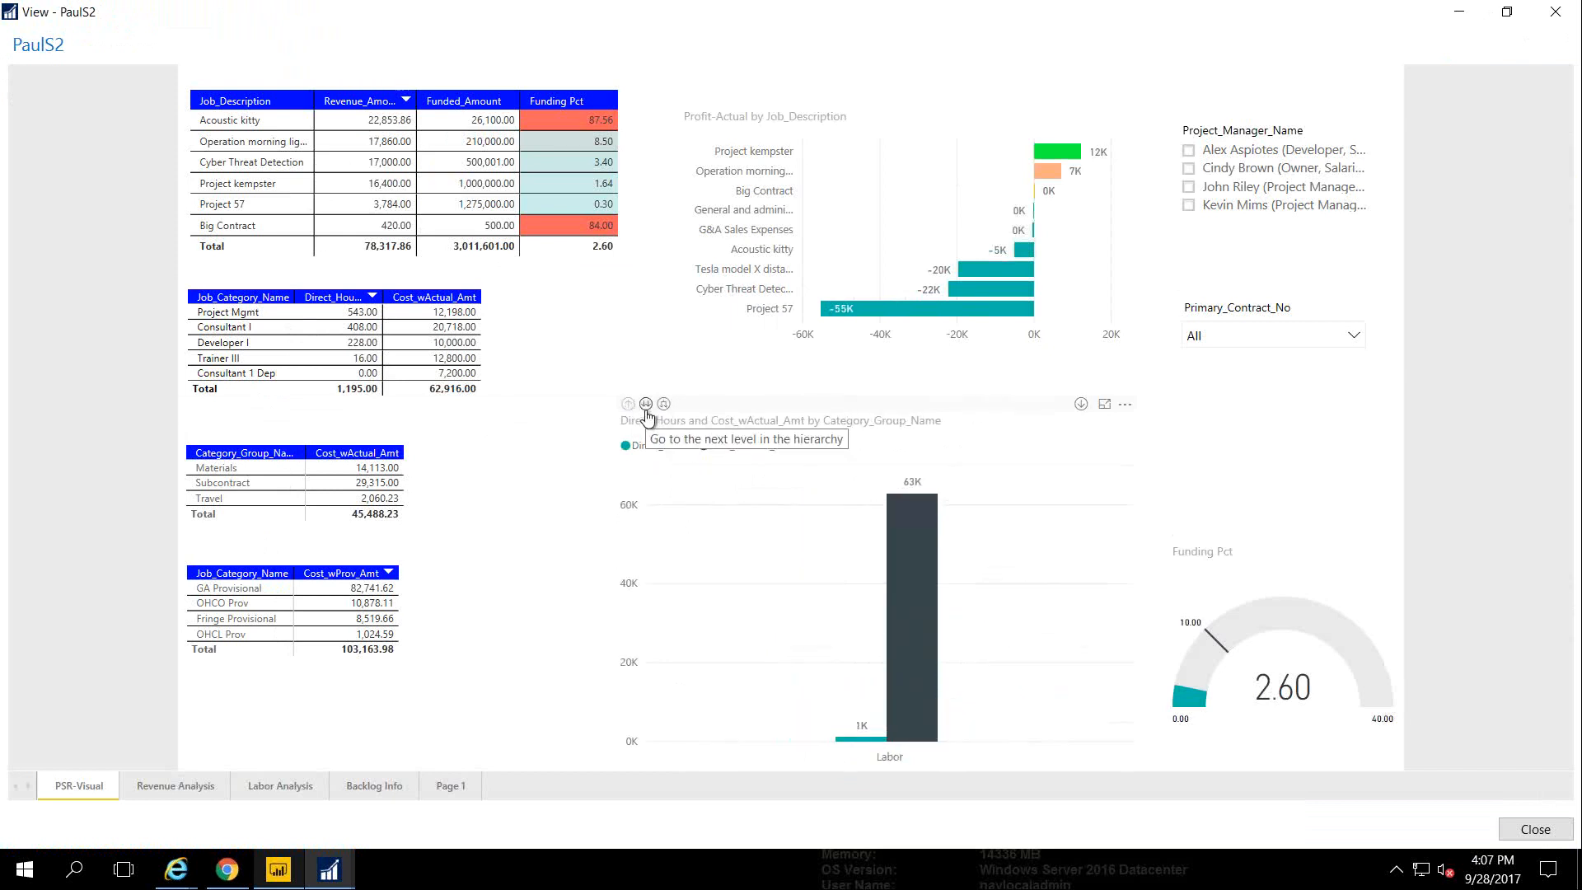
pyautogui.click(1355, 336)
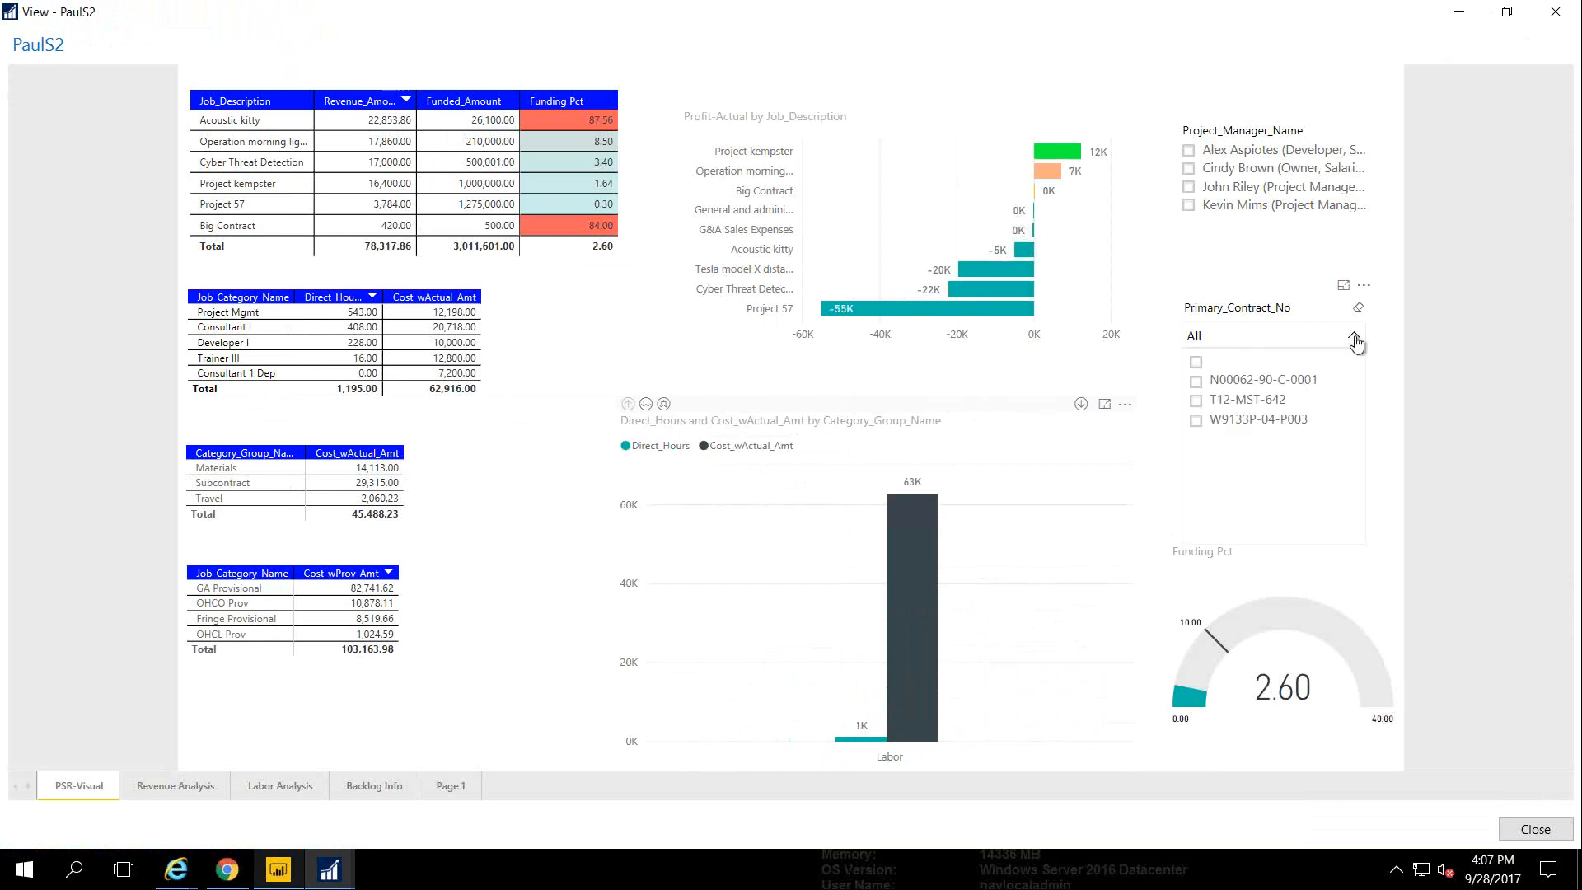
# Filter to contract N00062-90-C-0001 and view the focused hours/cost chart drilled down to resources
pyautogui.click(1196, 388)
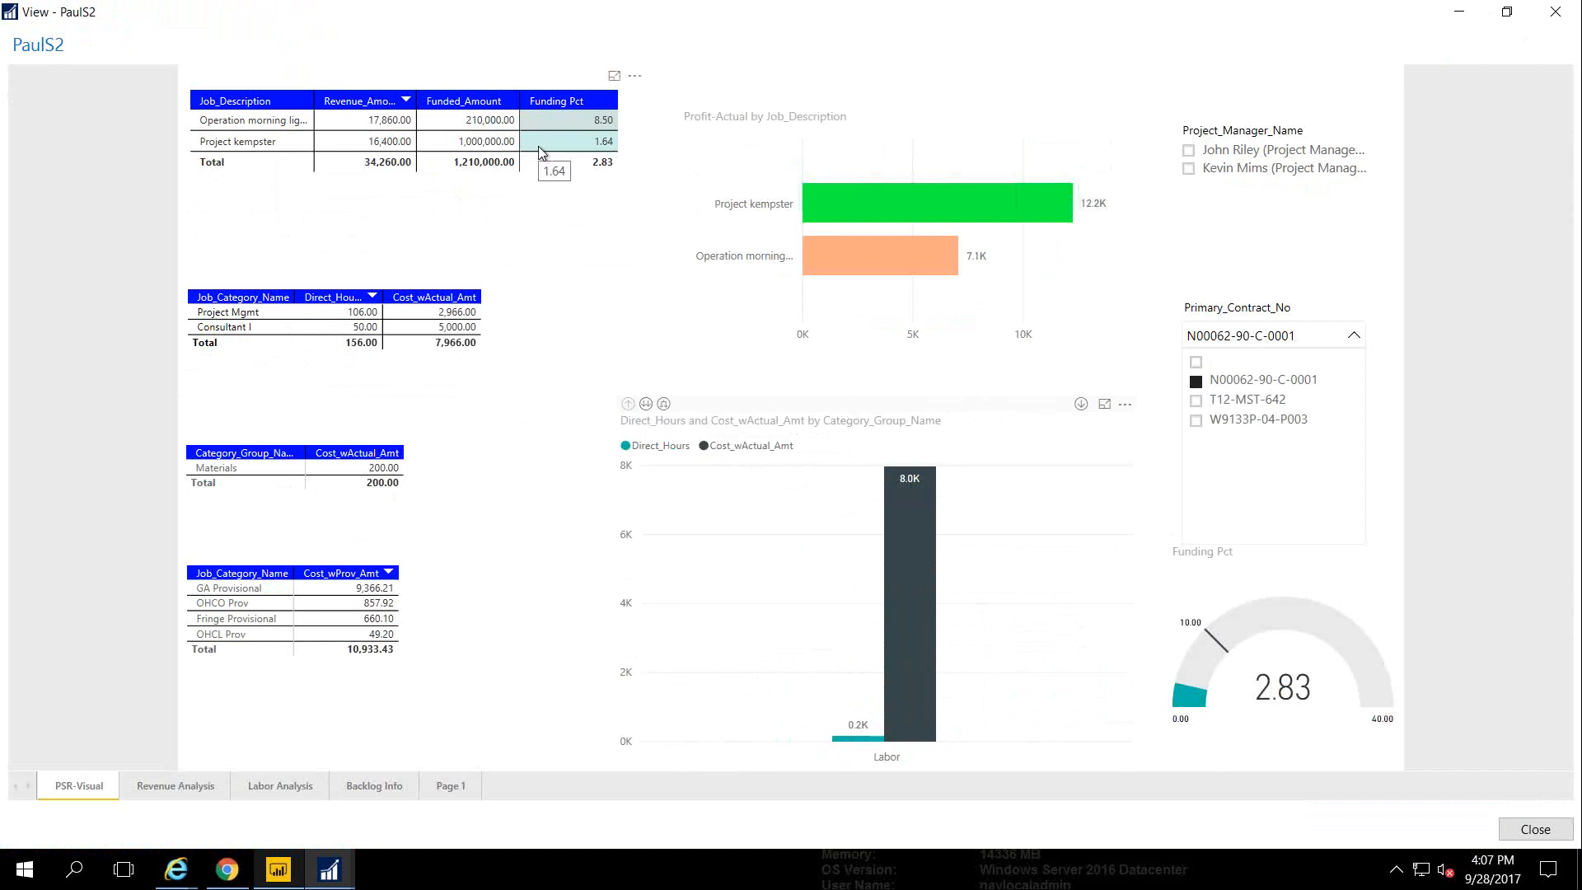
pyautogui.click(1104, 405)
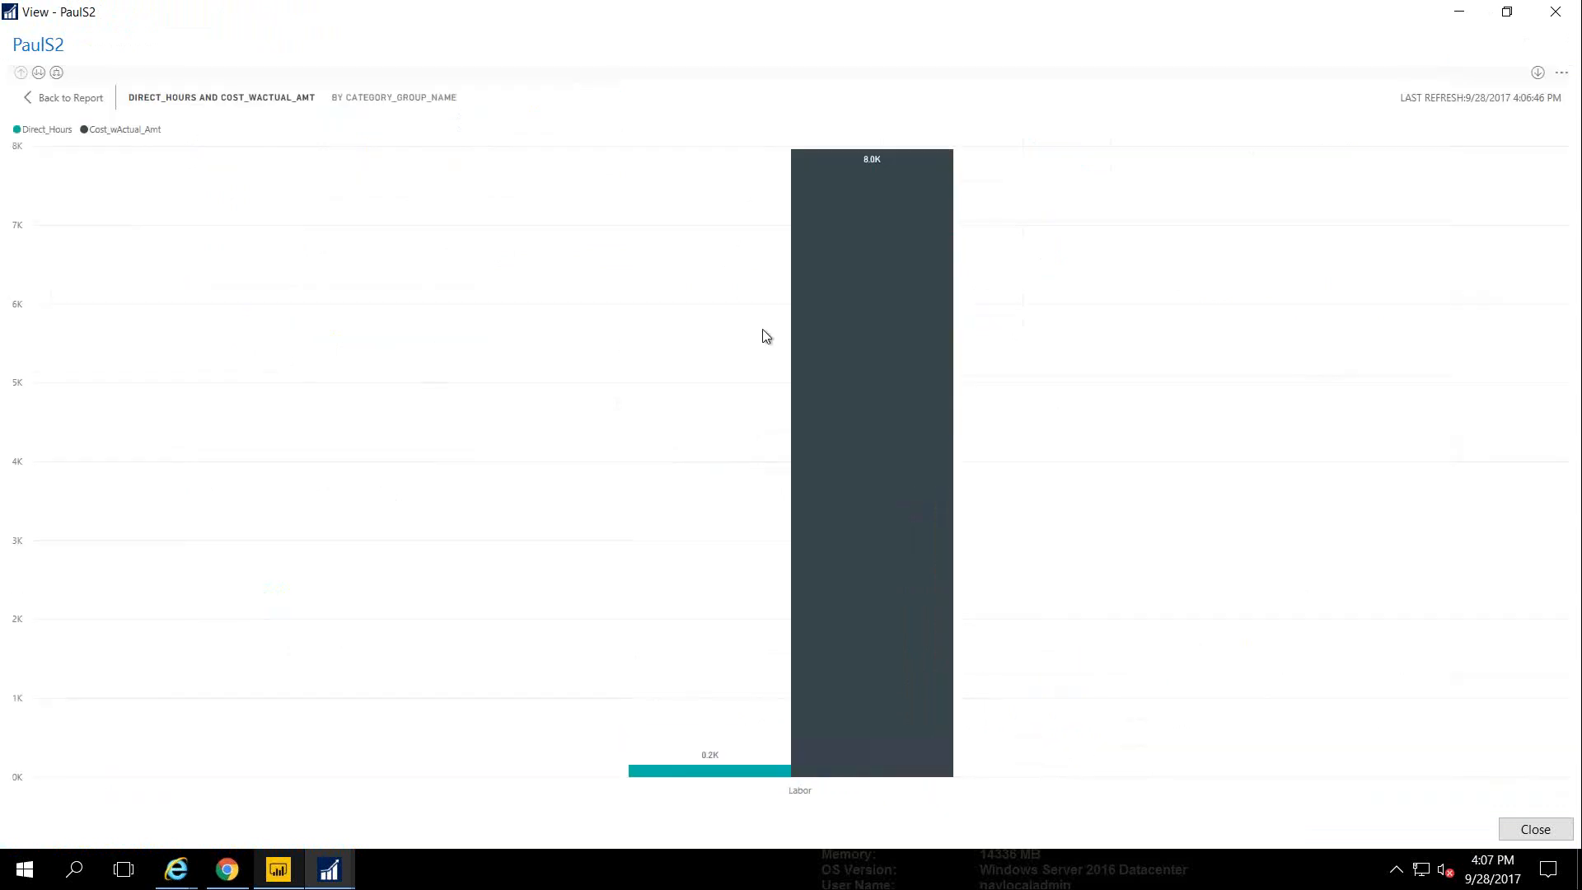
pyautogui.click(38, 74)
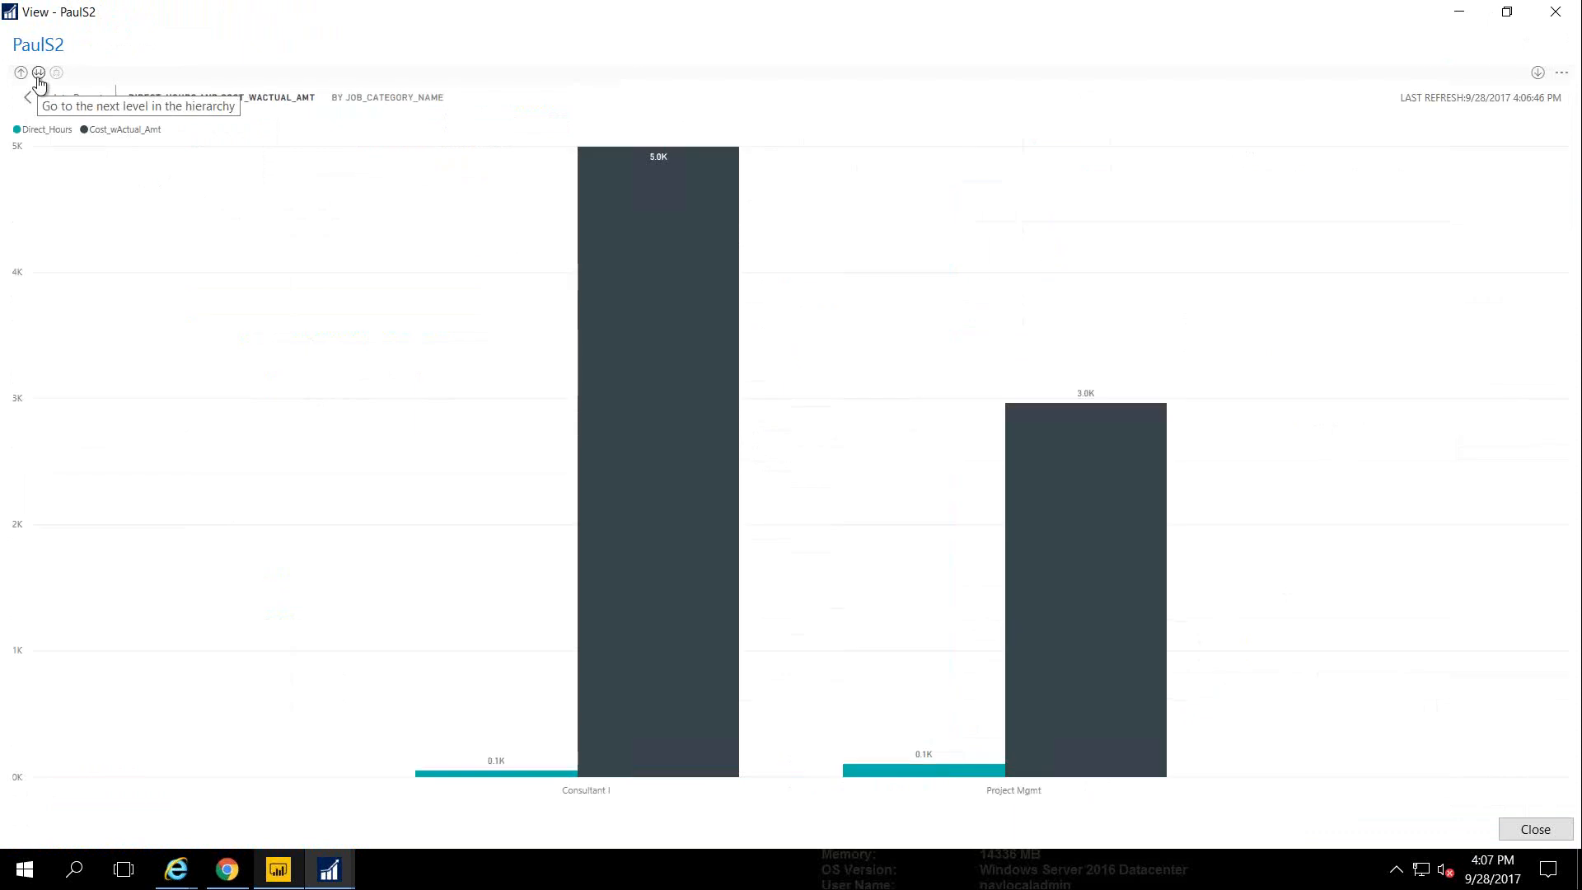
pyautogui.click(38, 75)
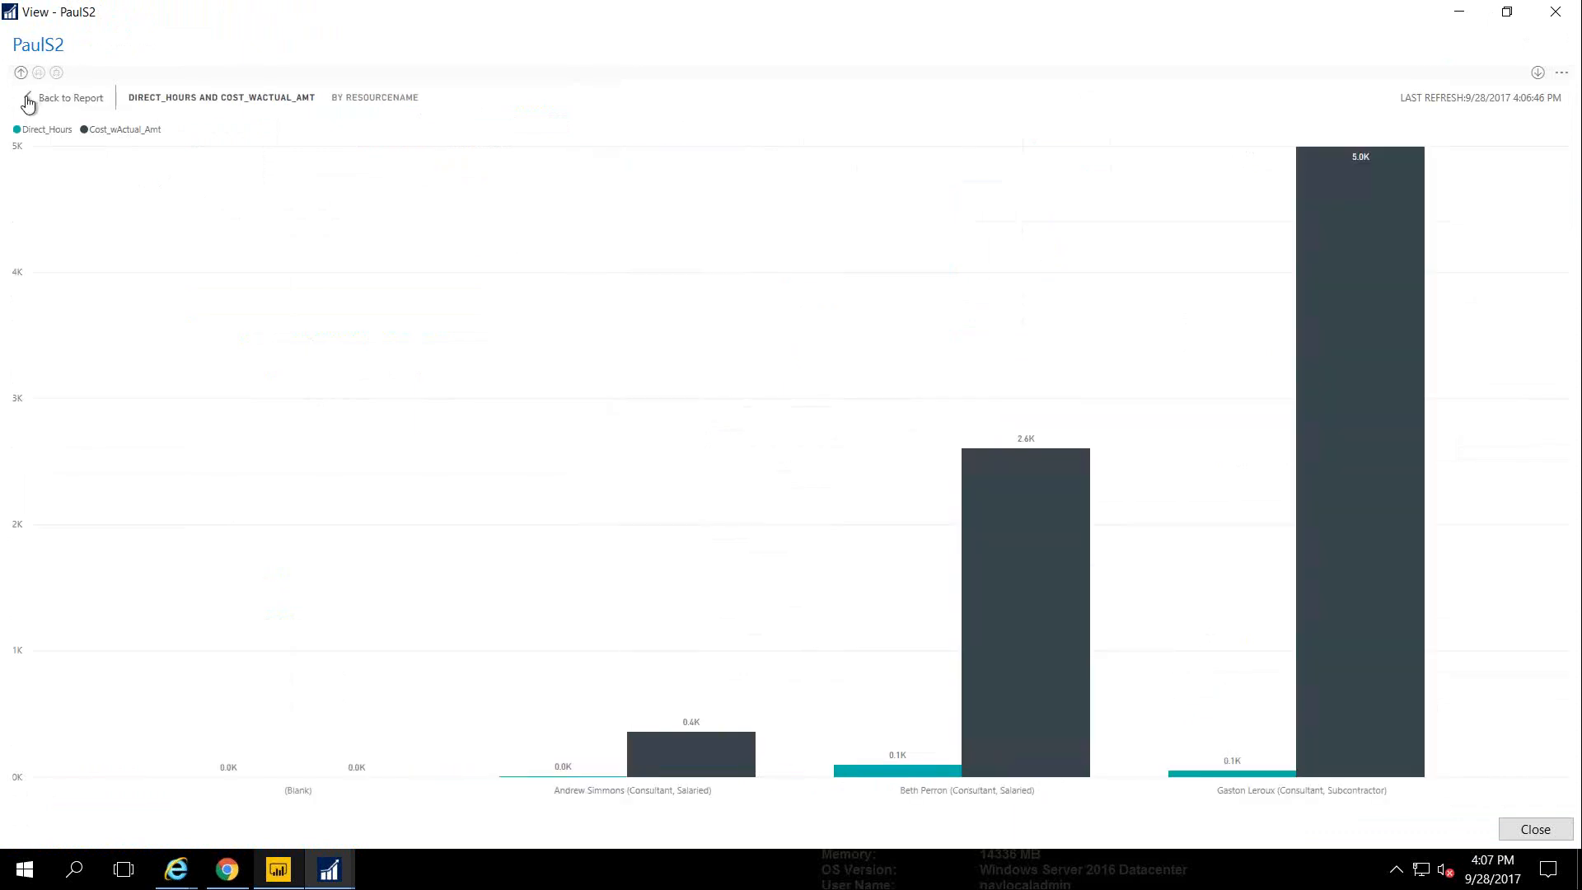
pyautogui.click(28, 100)
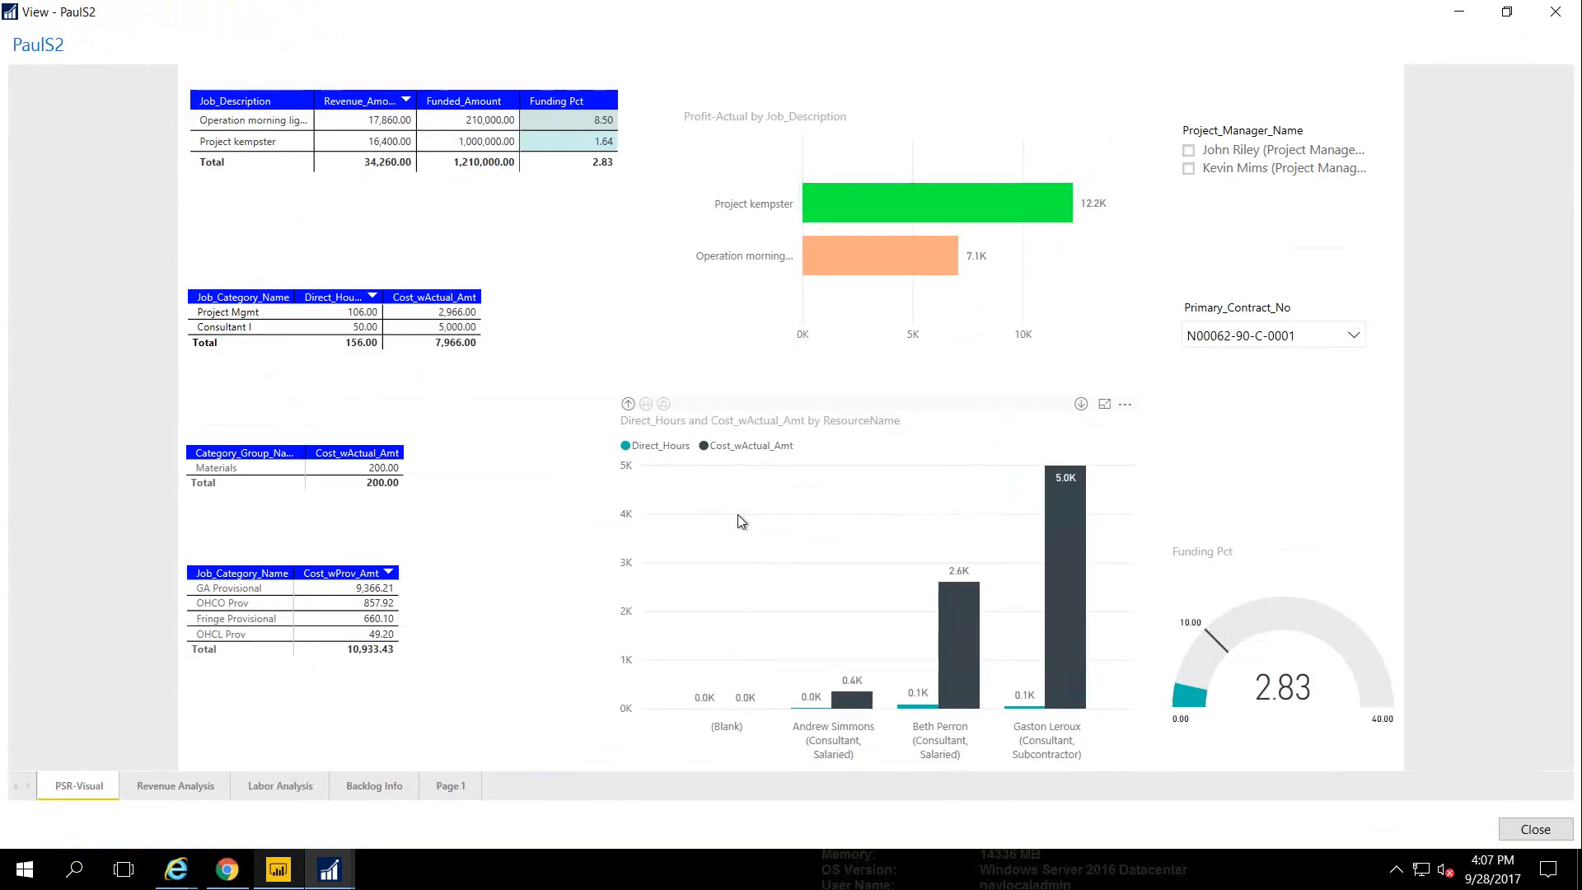
# Show the chart's underlying data table via See Data, then return to the report page
pyautogui.click(1126, 405)
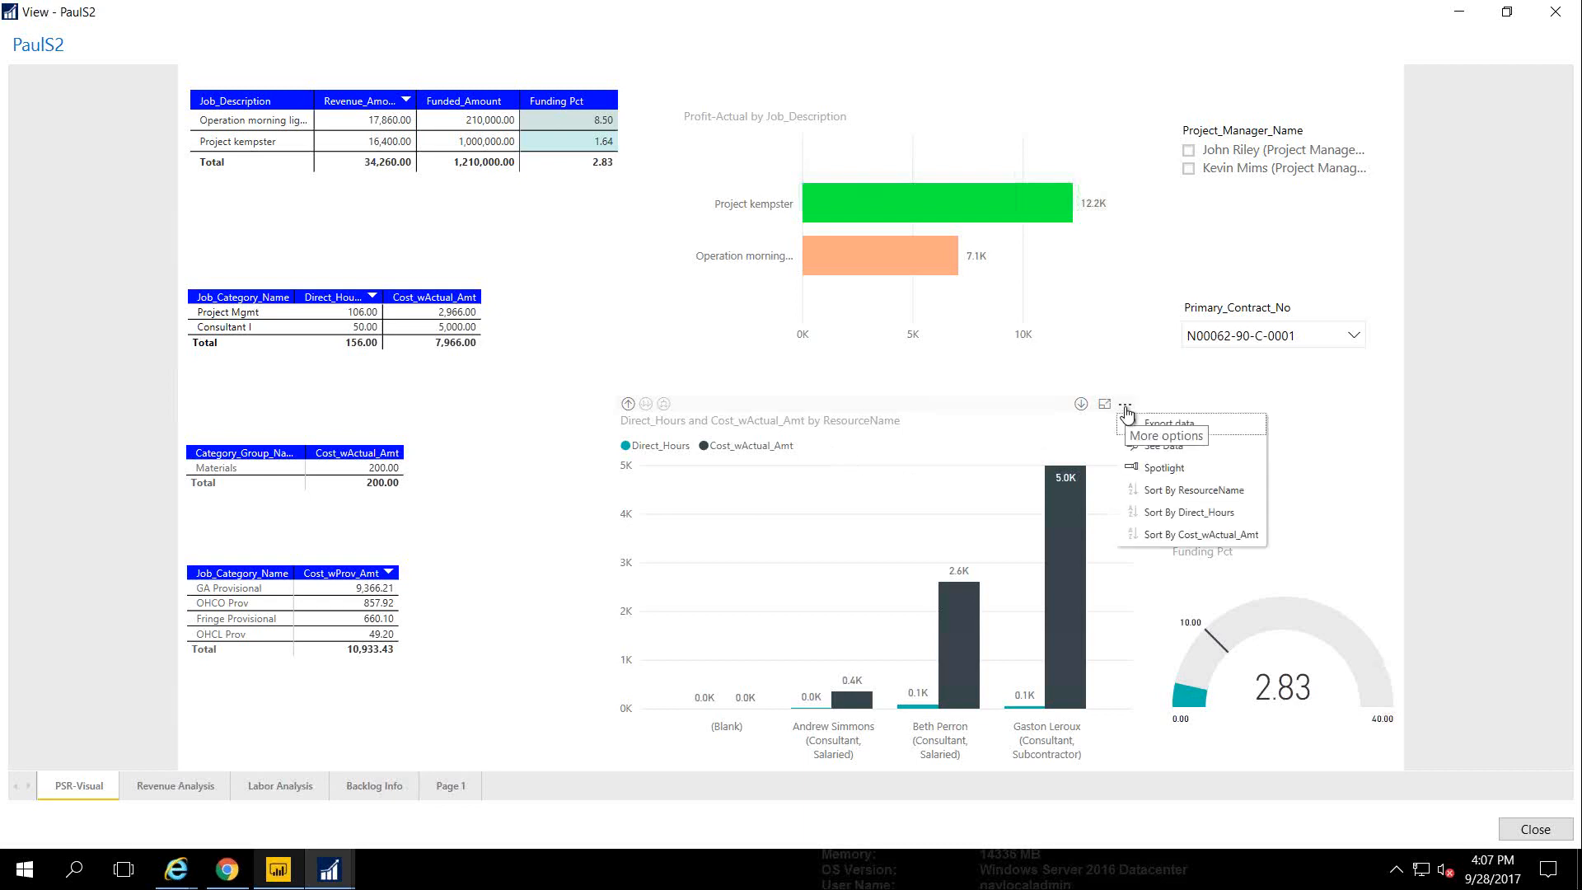
pyautogui.click(1146, 451)
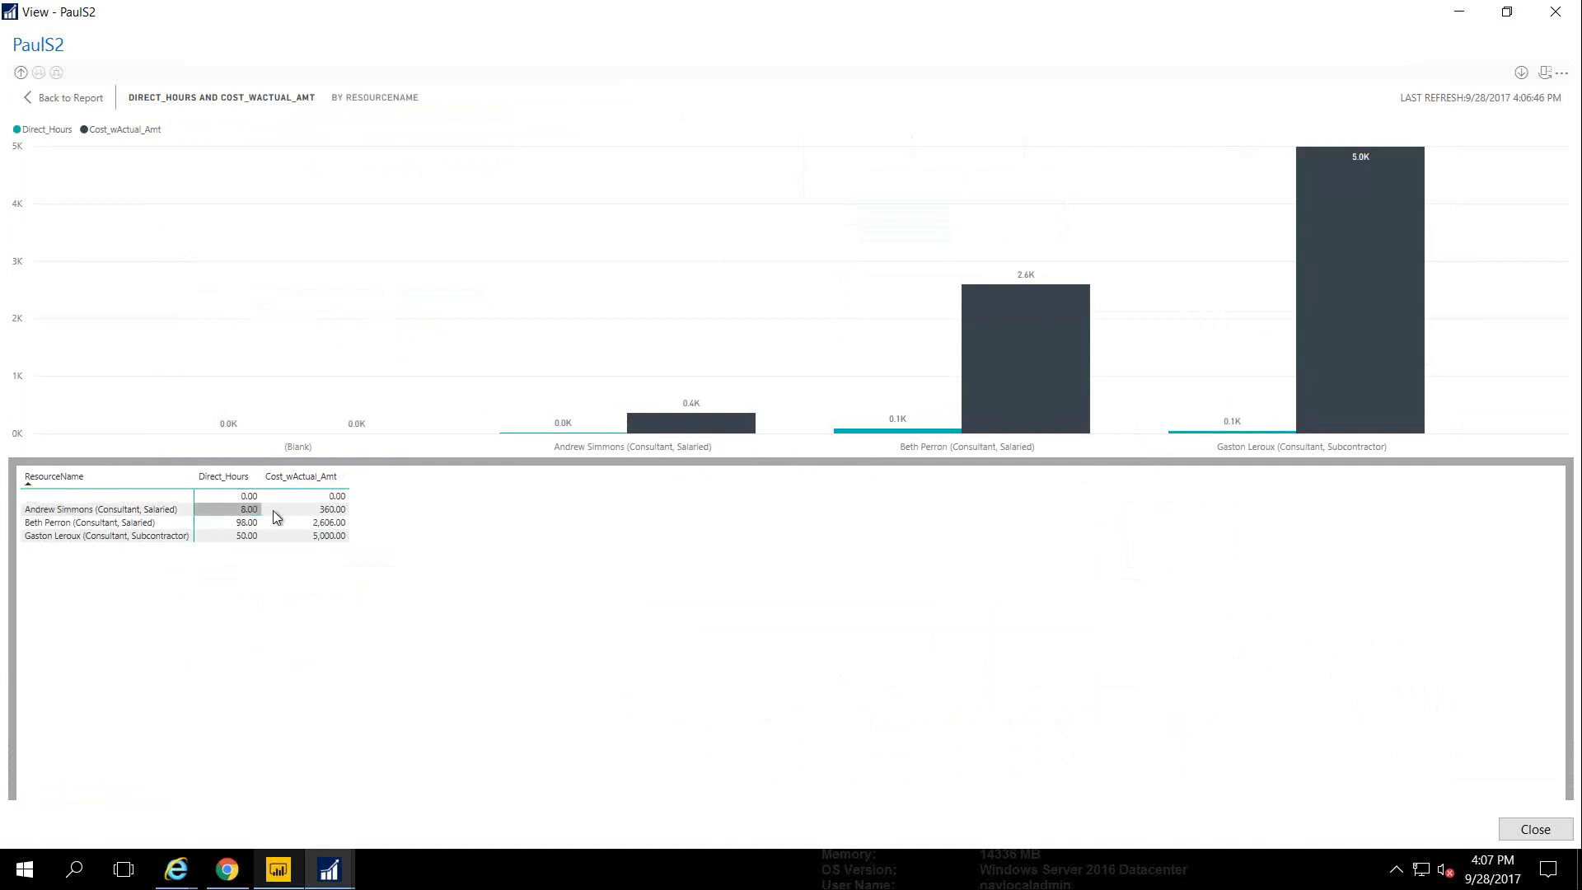
pyautogui.click(41, 97)
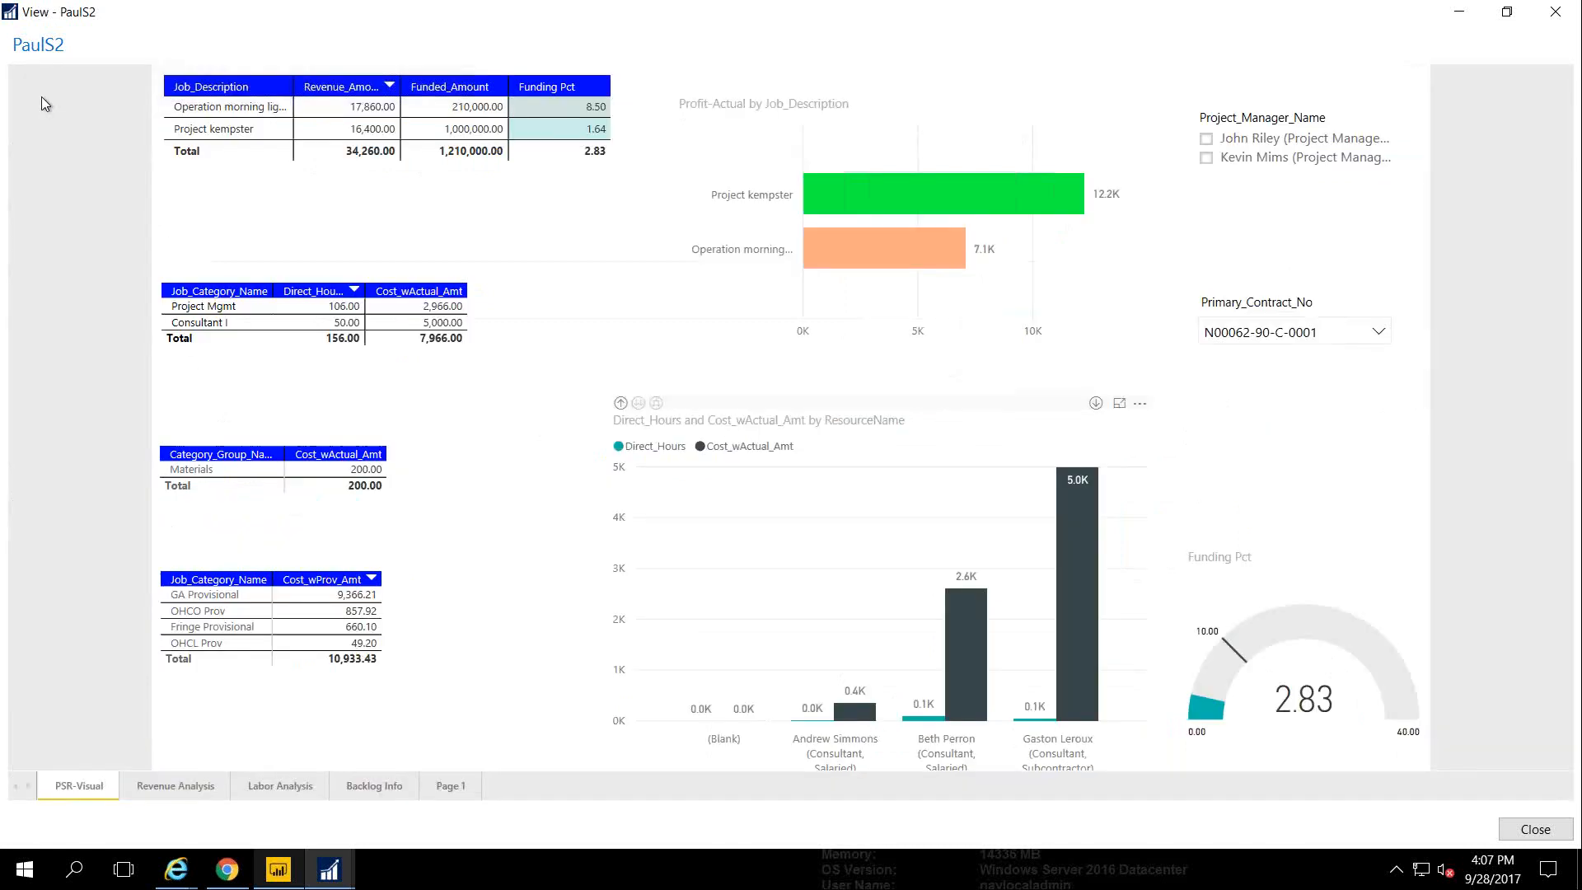
# Close the PaulS2 view window and bring up the JobCube-PS report in Power BI Desktop
pyautogui.click(1515, 829)
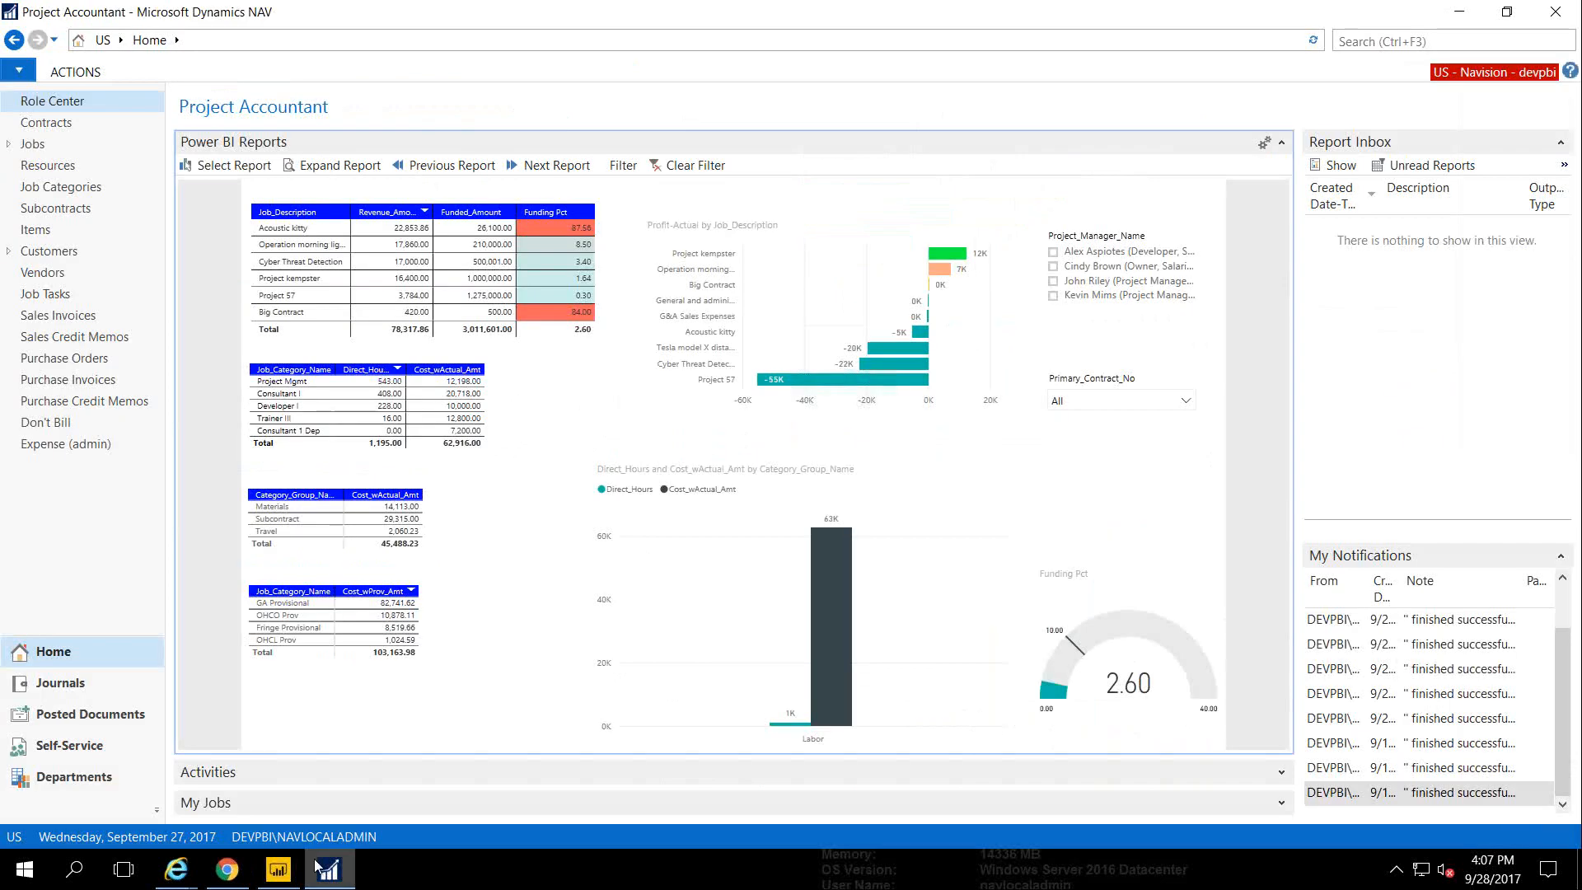
pyautogui.click(280, 871)
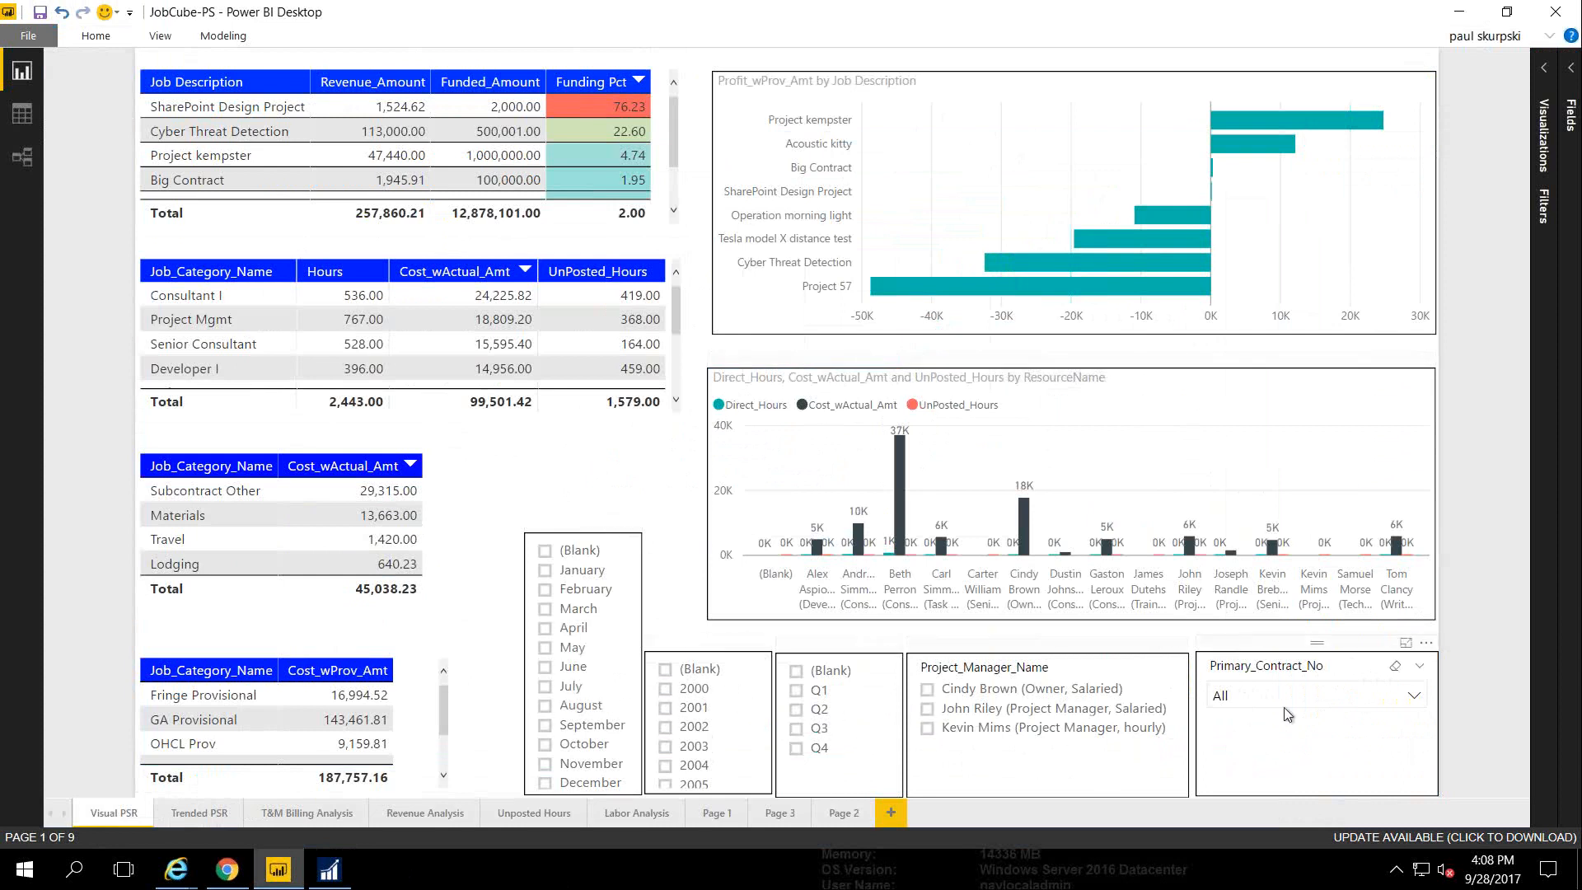
# On the Trended PSR page, compare budget versions 1 and 3, then clear the Version_No filter
pyautogui.click(190, 813)
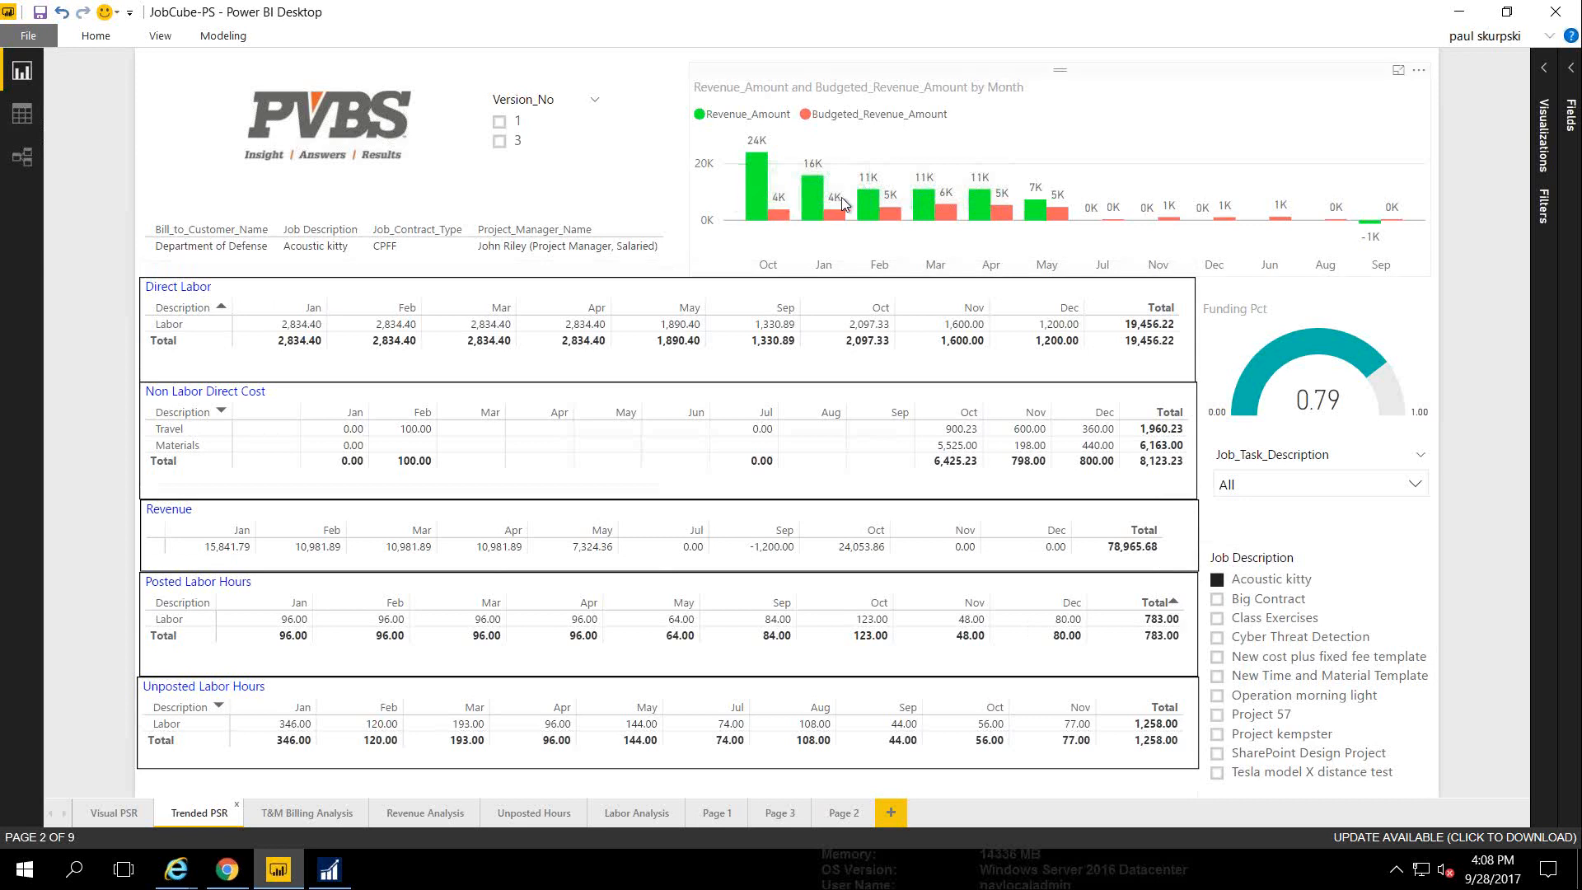
pyautogui.click(500, 123)
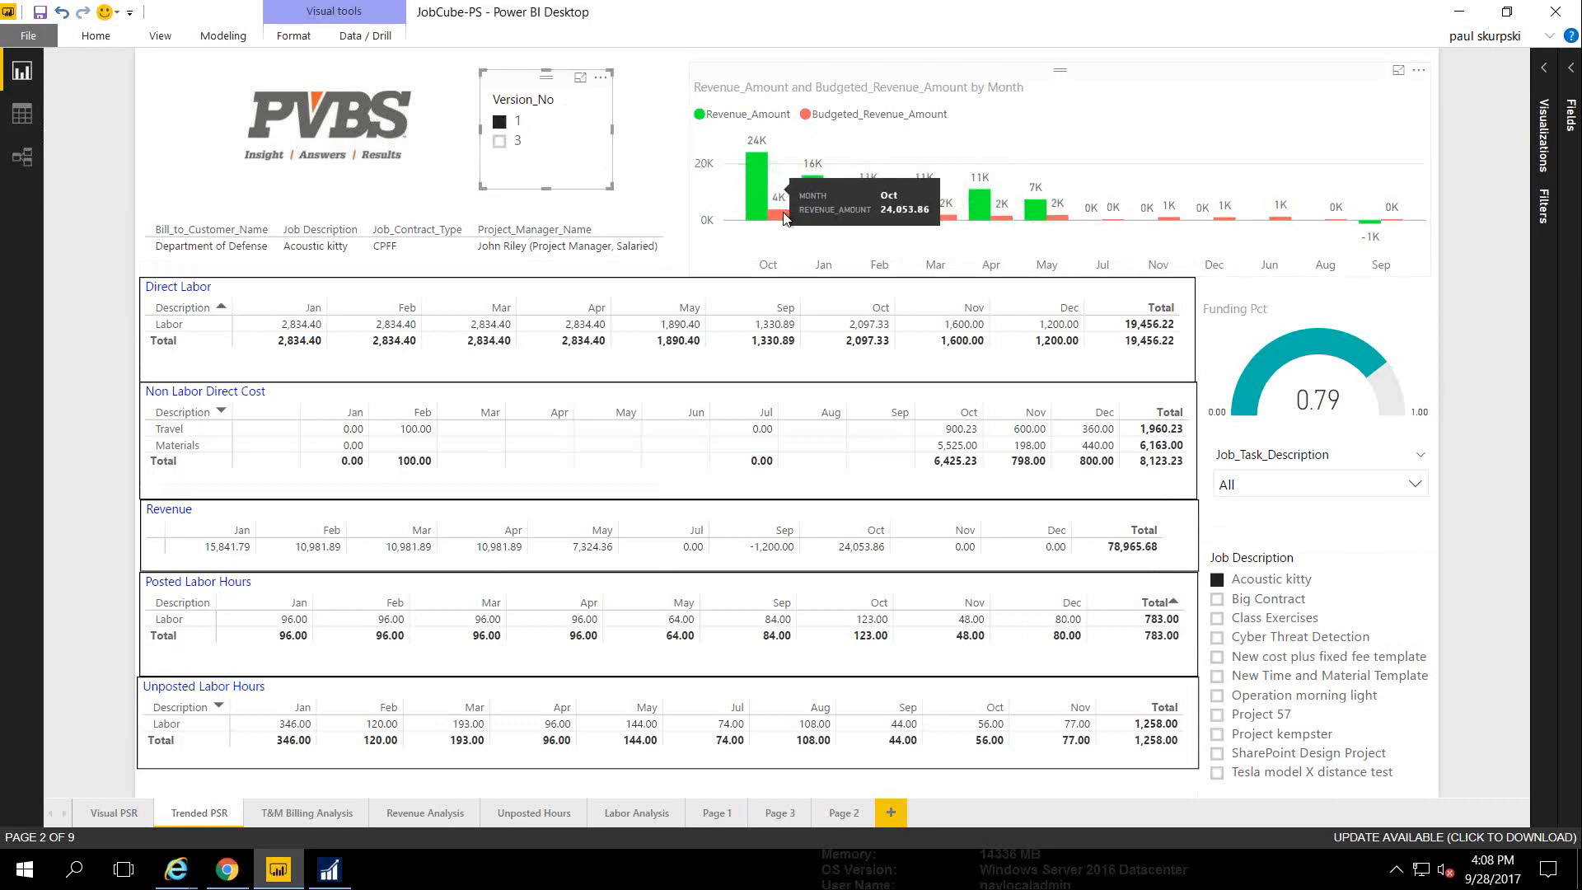
pyautogui.moveTo(785, 221)
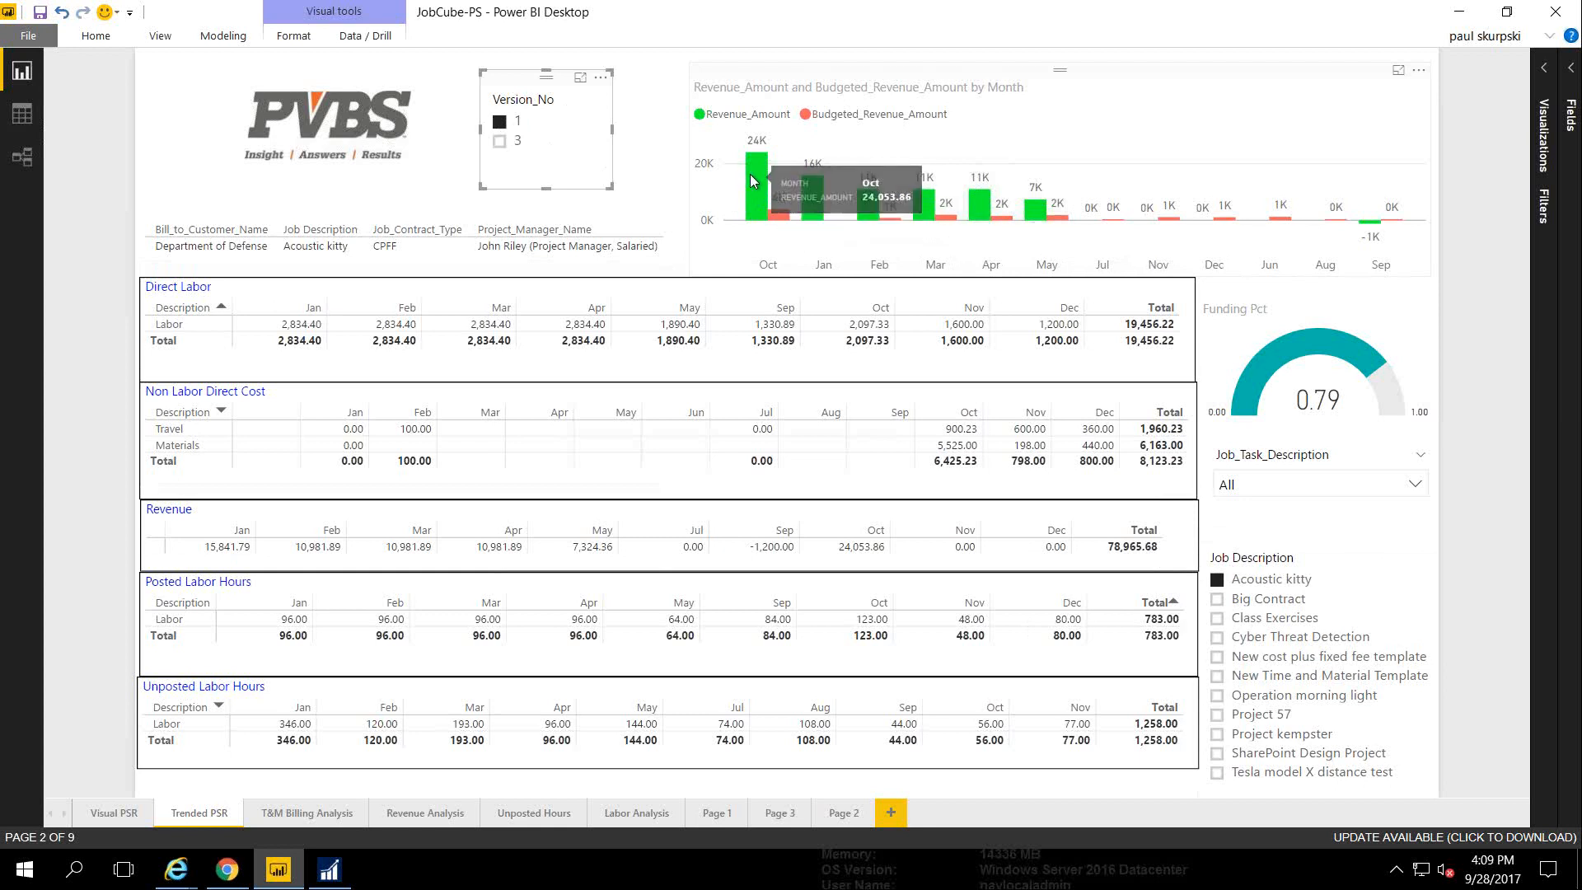
pyautogui.click(500, 143)
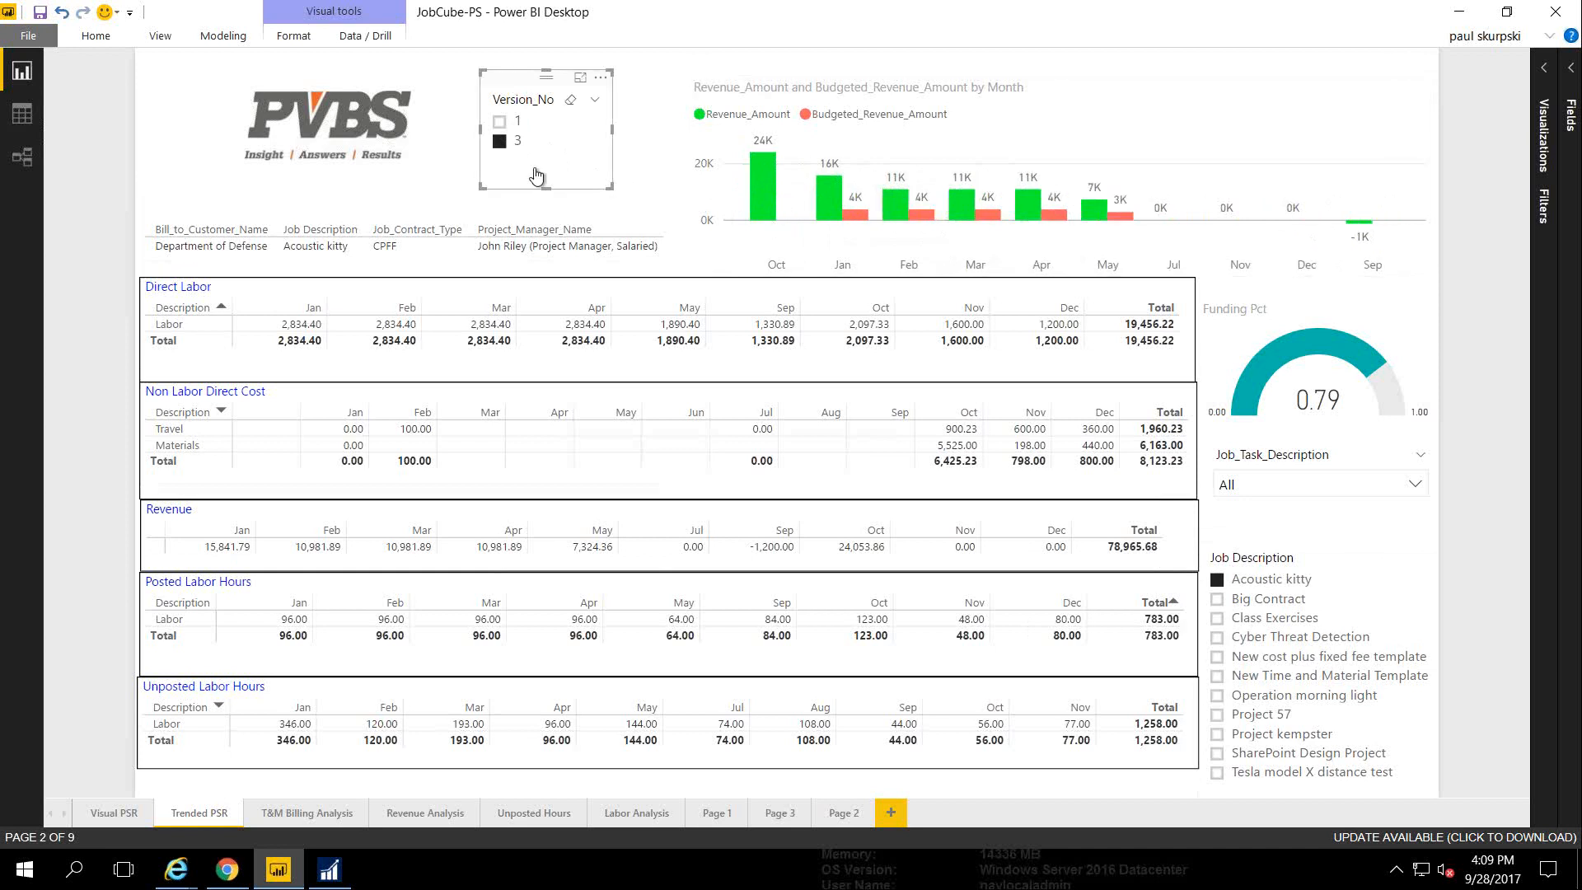
pyautogui.click(499, 142)
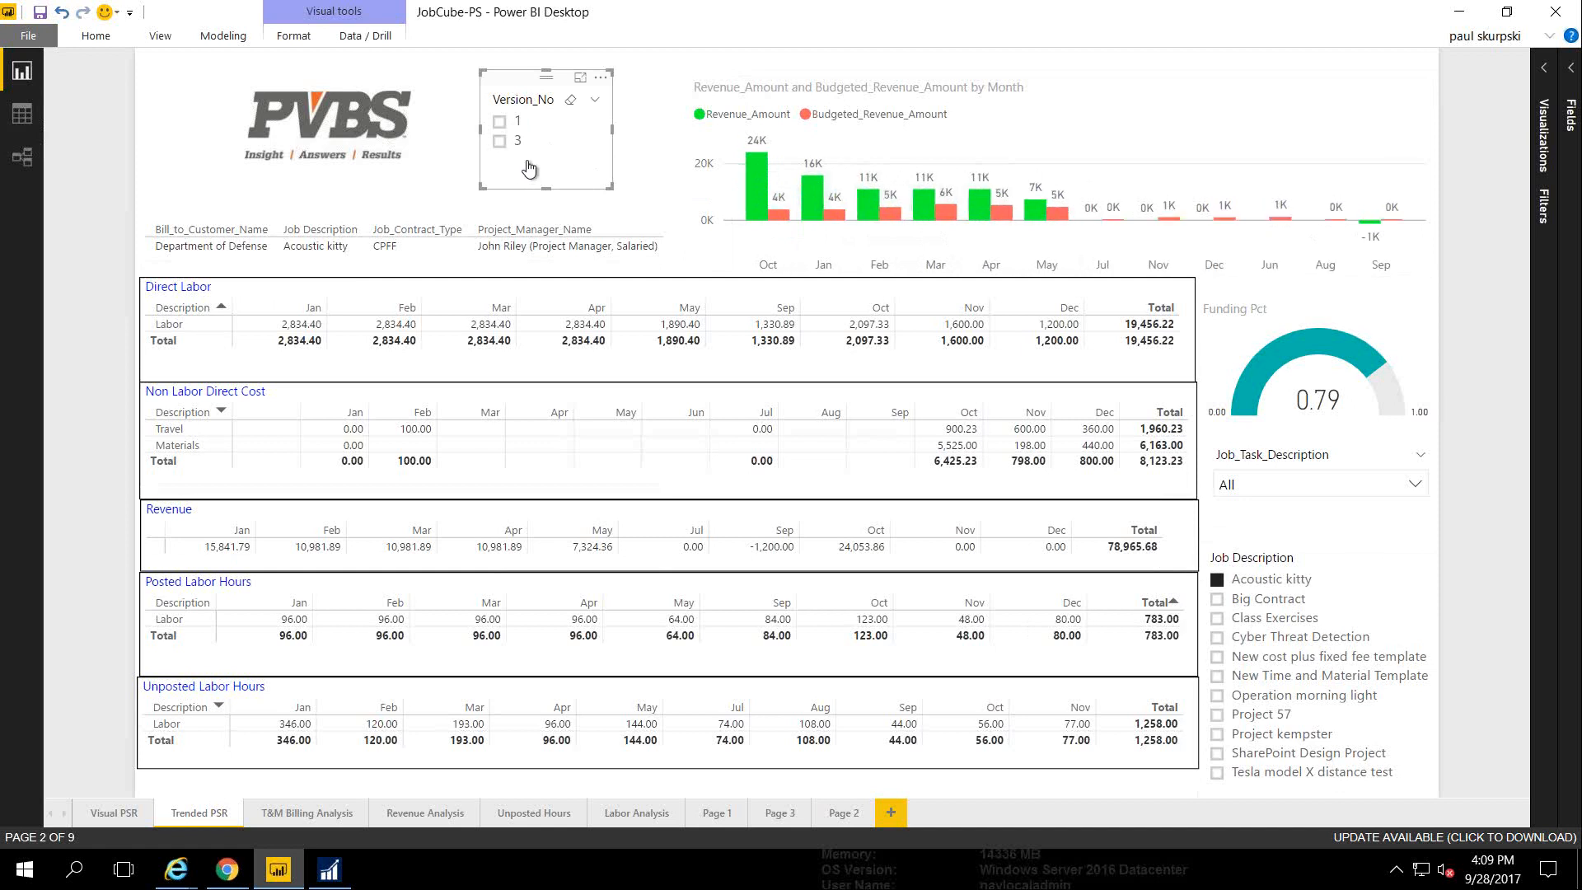
# On the T&M Billing Analysis page, cross-filter by Senior Consultant, then by Consultant I
pyautogui.click(288, 814)
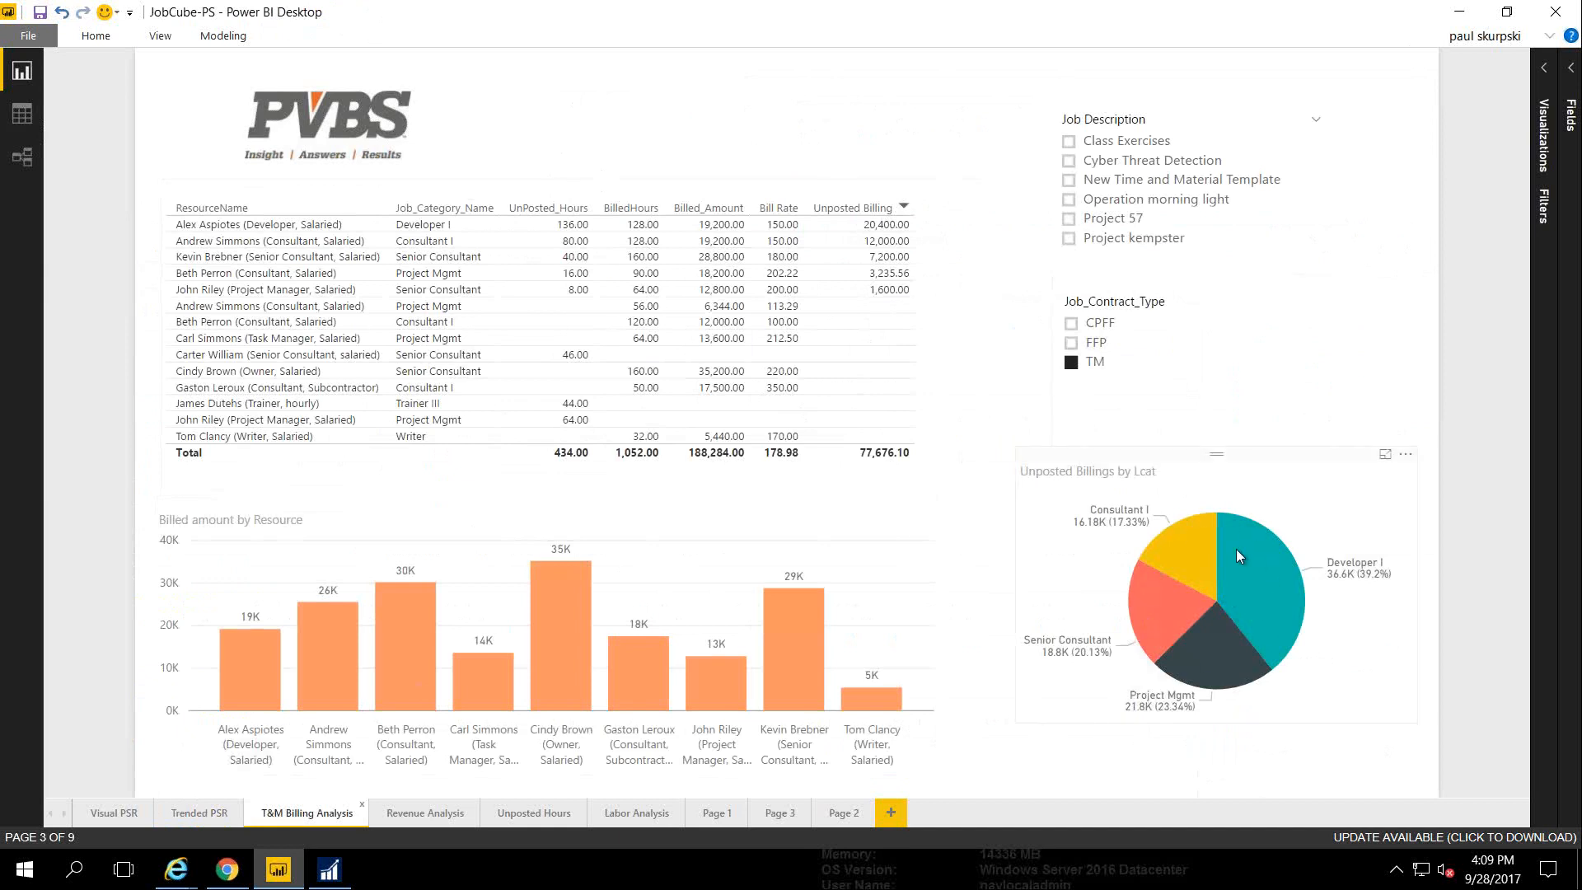
pyautogui.click(1146, 606)
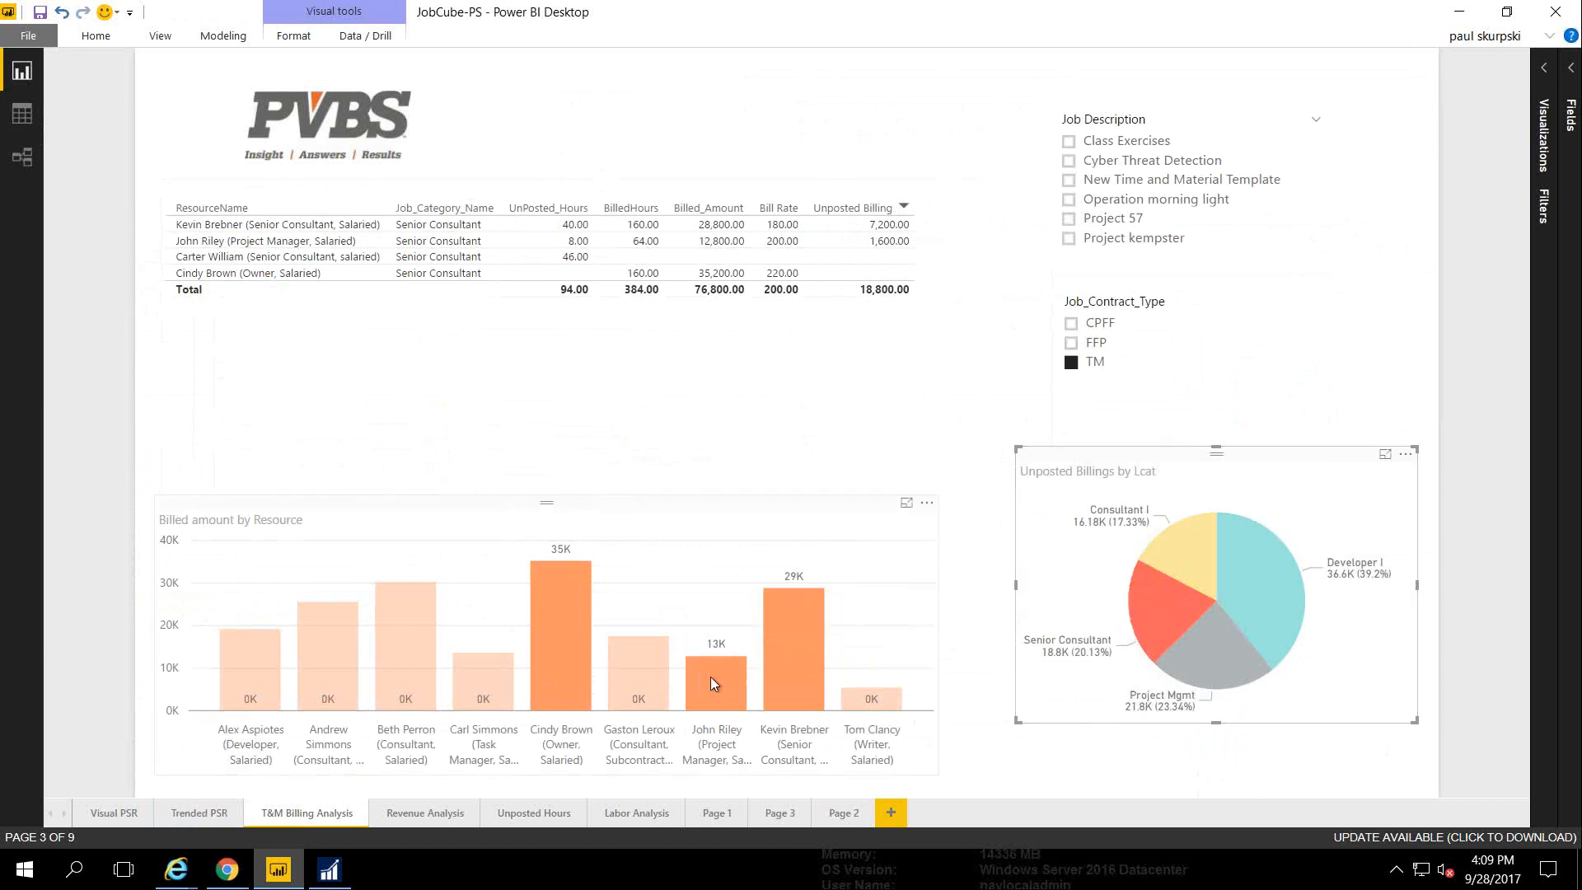
pyautogui.click(1064, 553)
pyautogui.click(1165, 550)
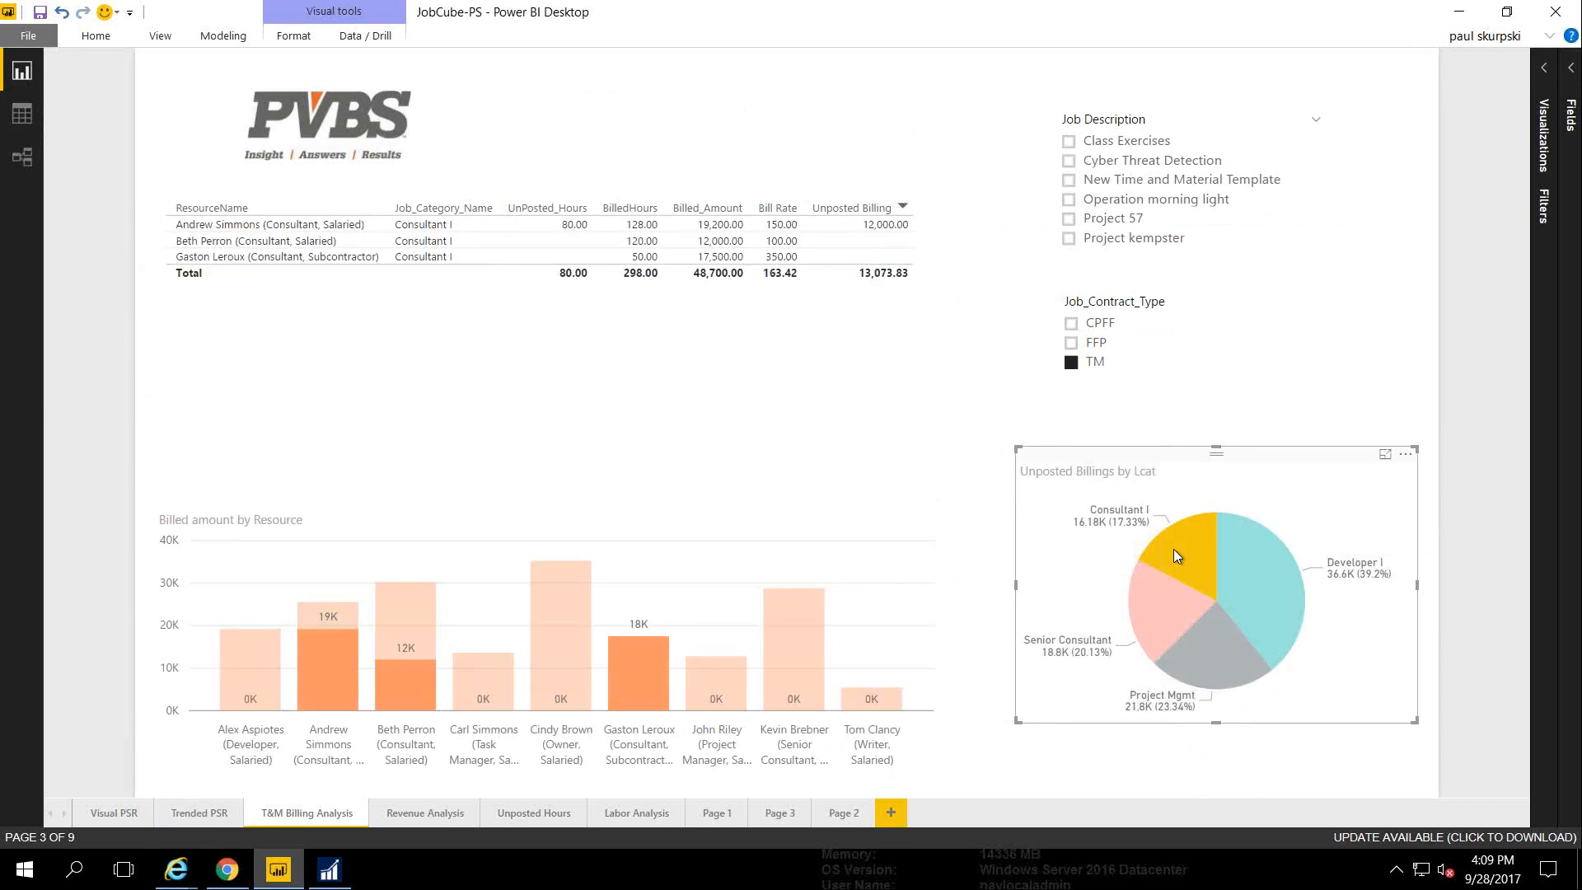
# Clear the Consultant I highlight, cross-filter to one named consultant's billing, then clear that too
pyautogui.moveTo(404, 695)
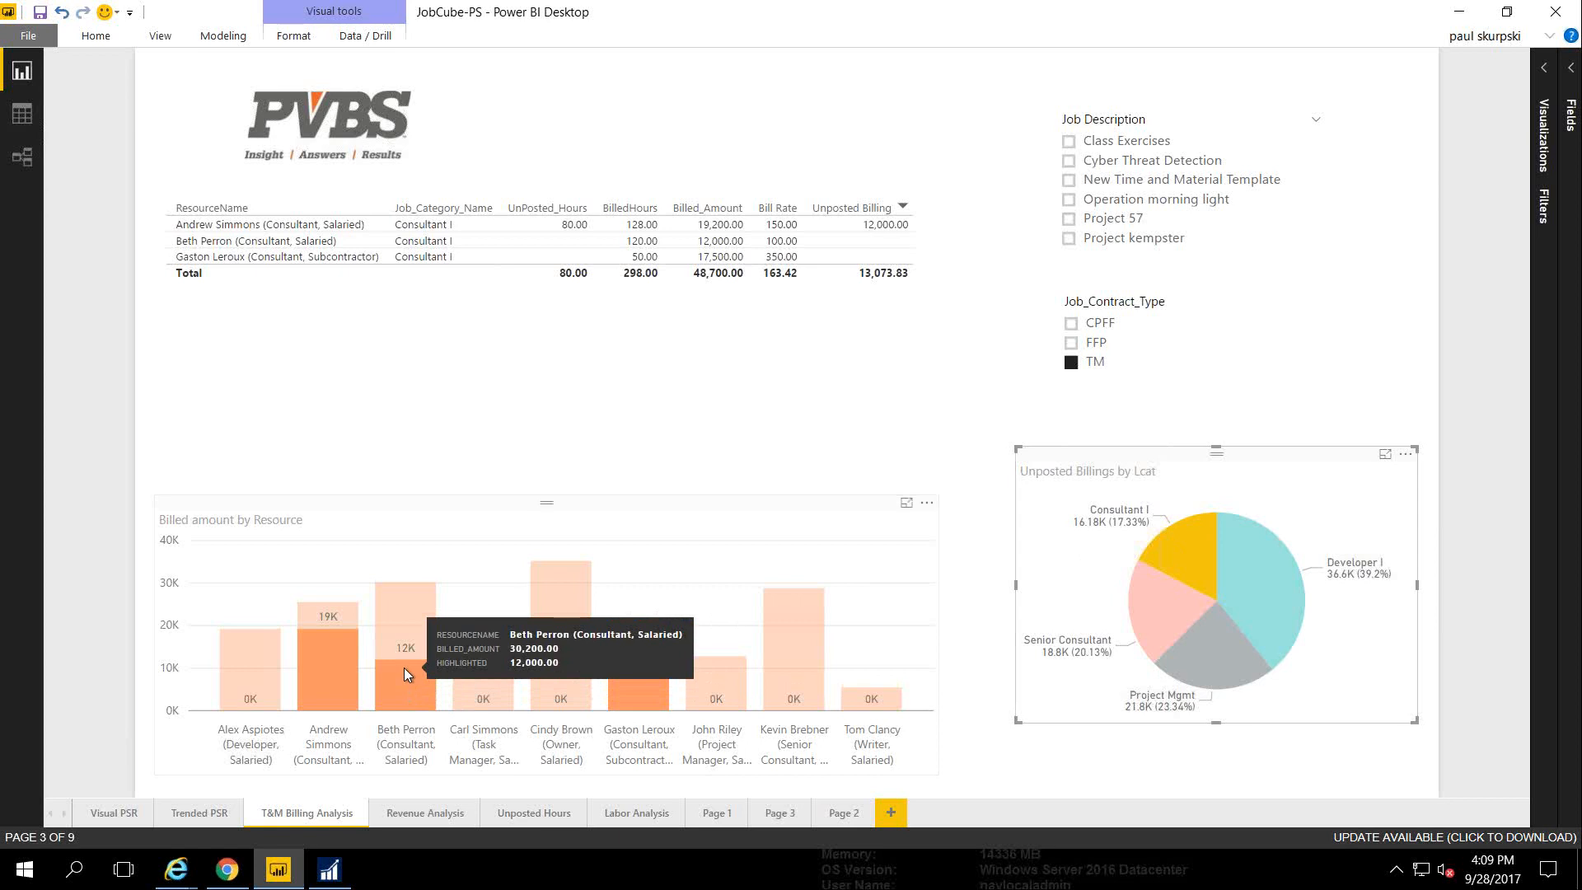
pyautogui.moveTo(329, 677)
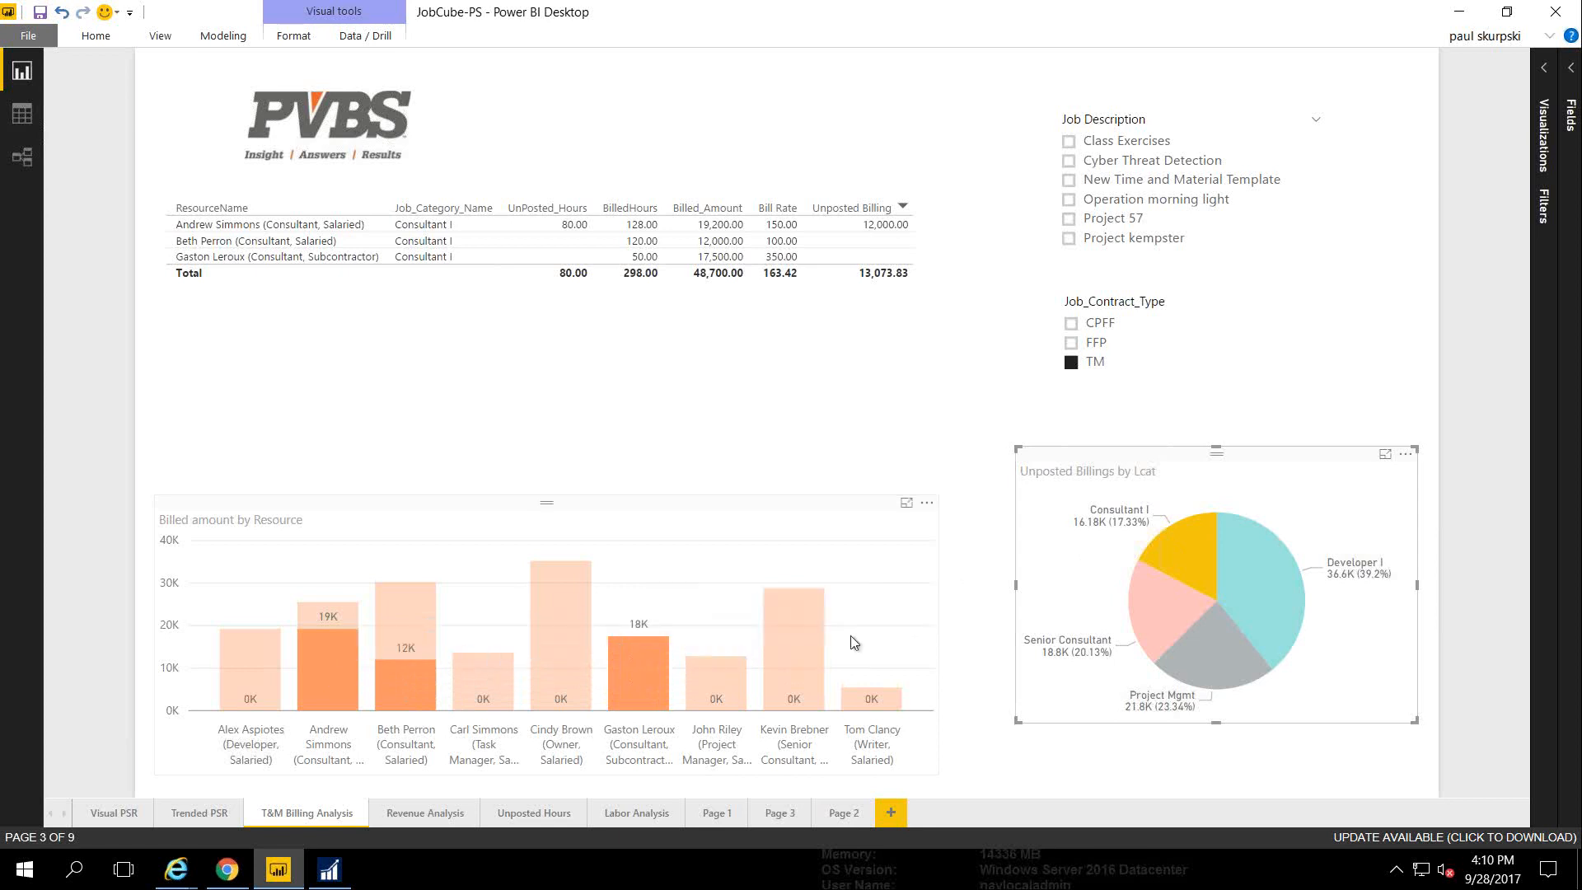
pyautogui.click(1062, 610)
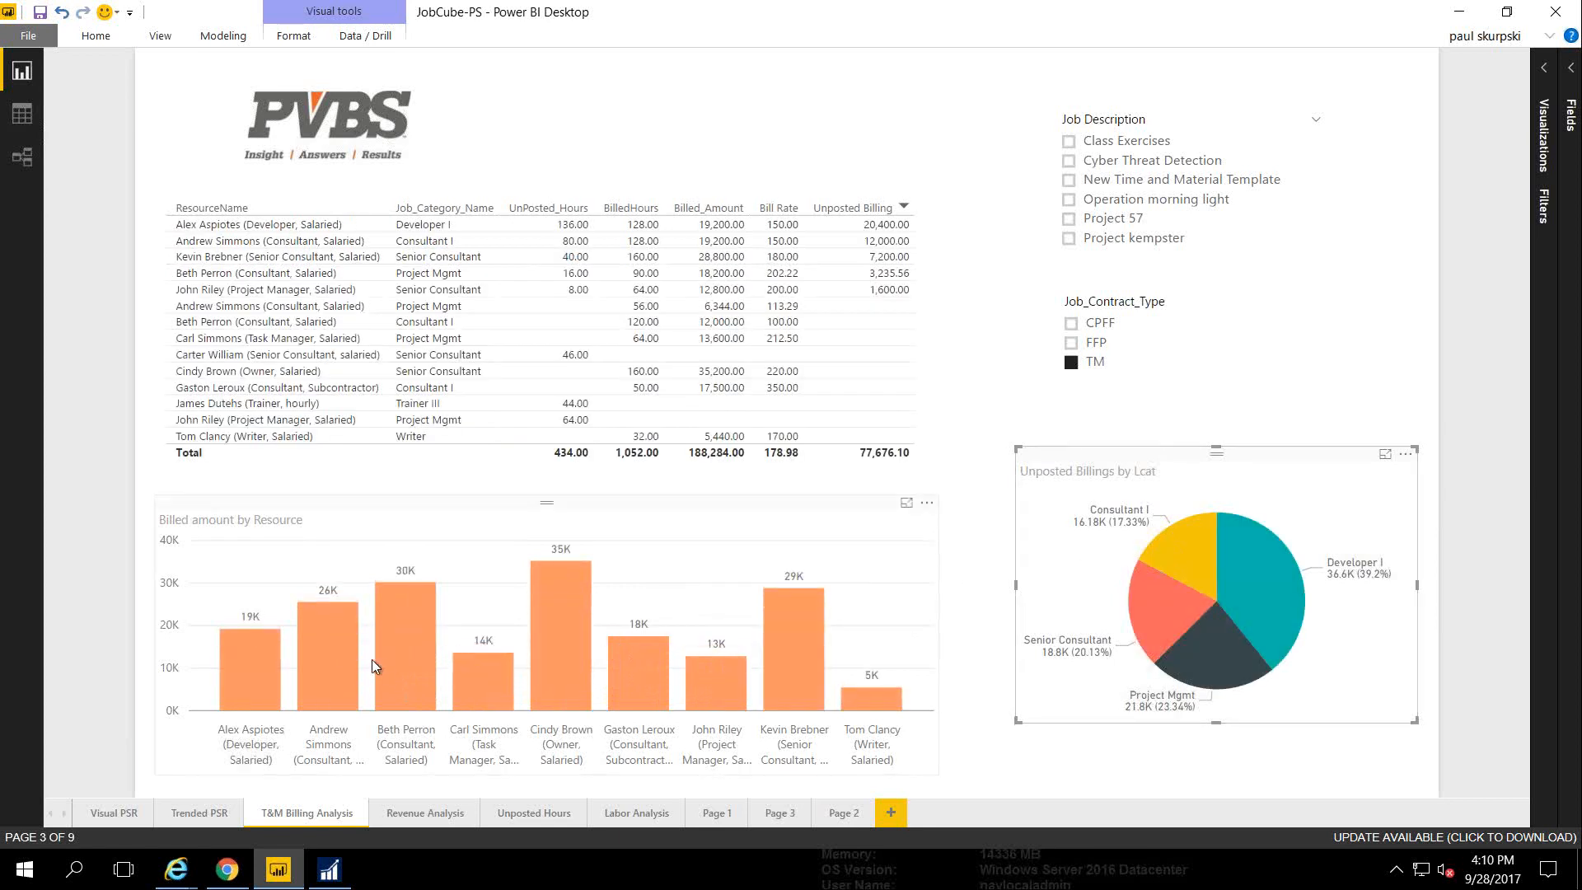
pyautogui.click(343, 665)
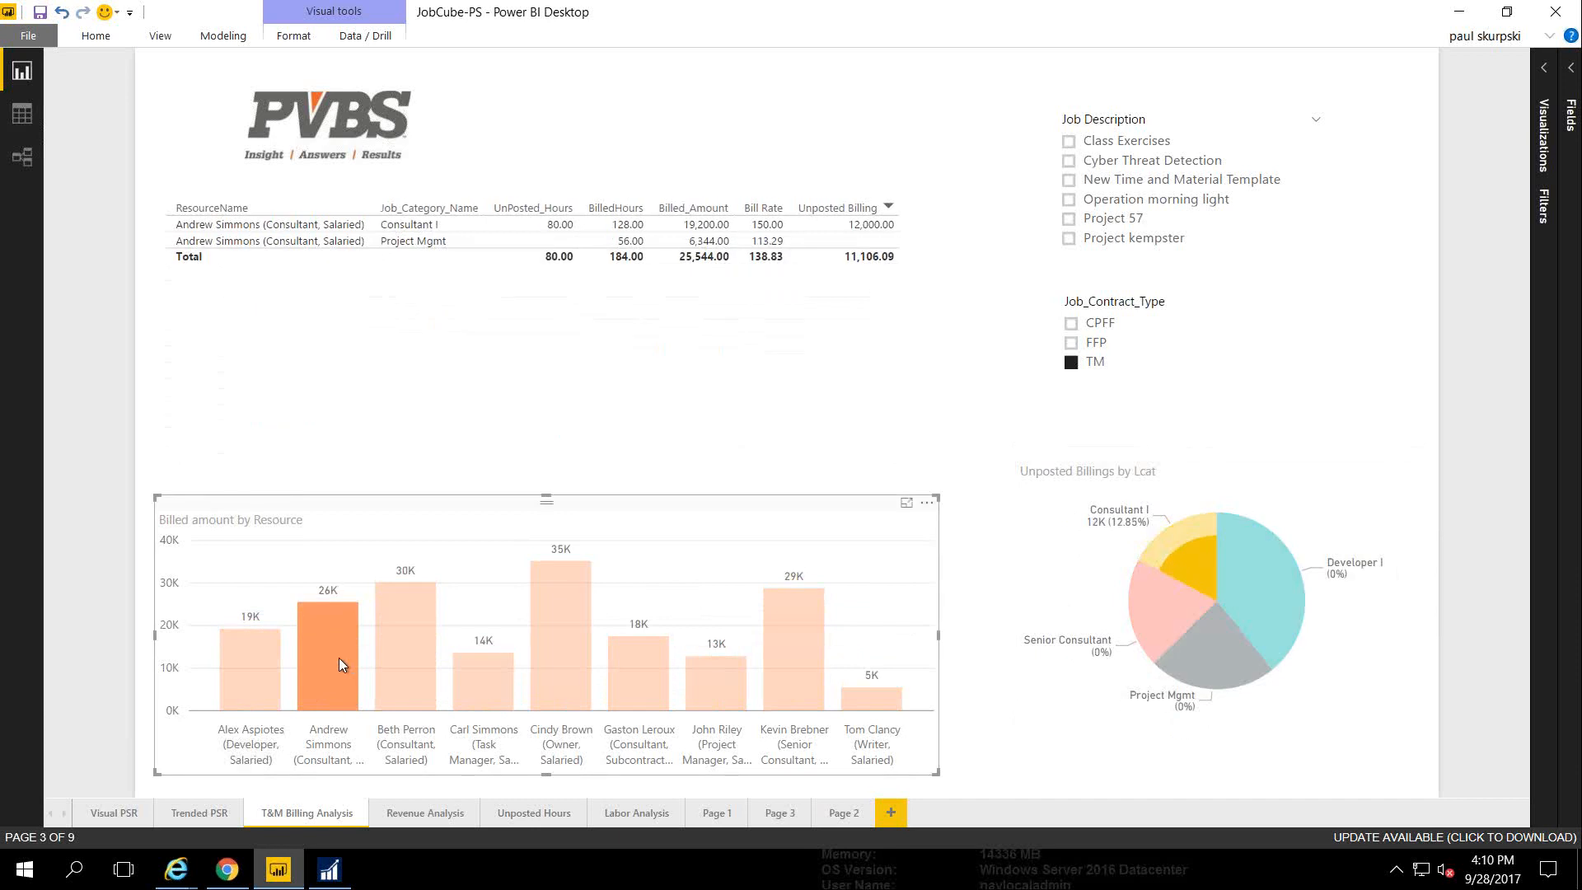
pyautogui.click(1075, 588)
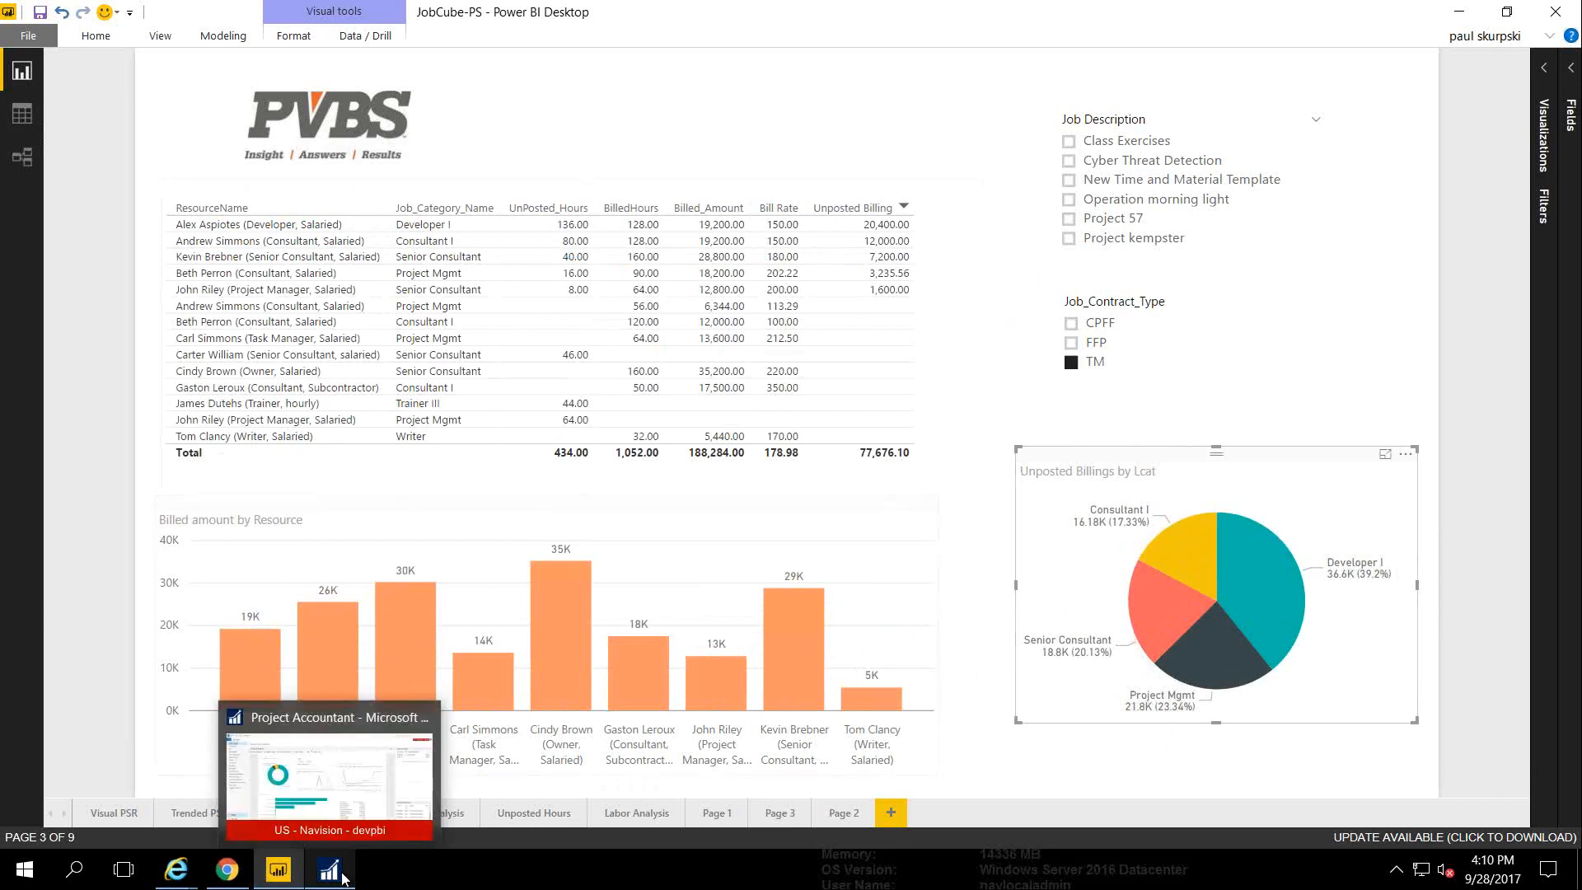
# Show the PVBS Standard Dashboard full screen in the browser, fitted to page width
pyautogui.moveTo(177, 870)
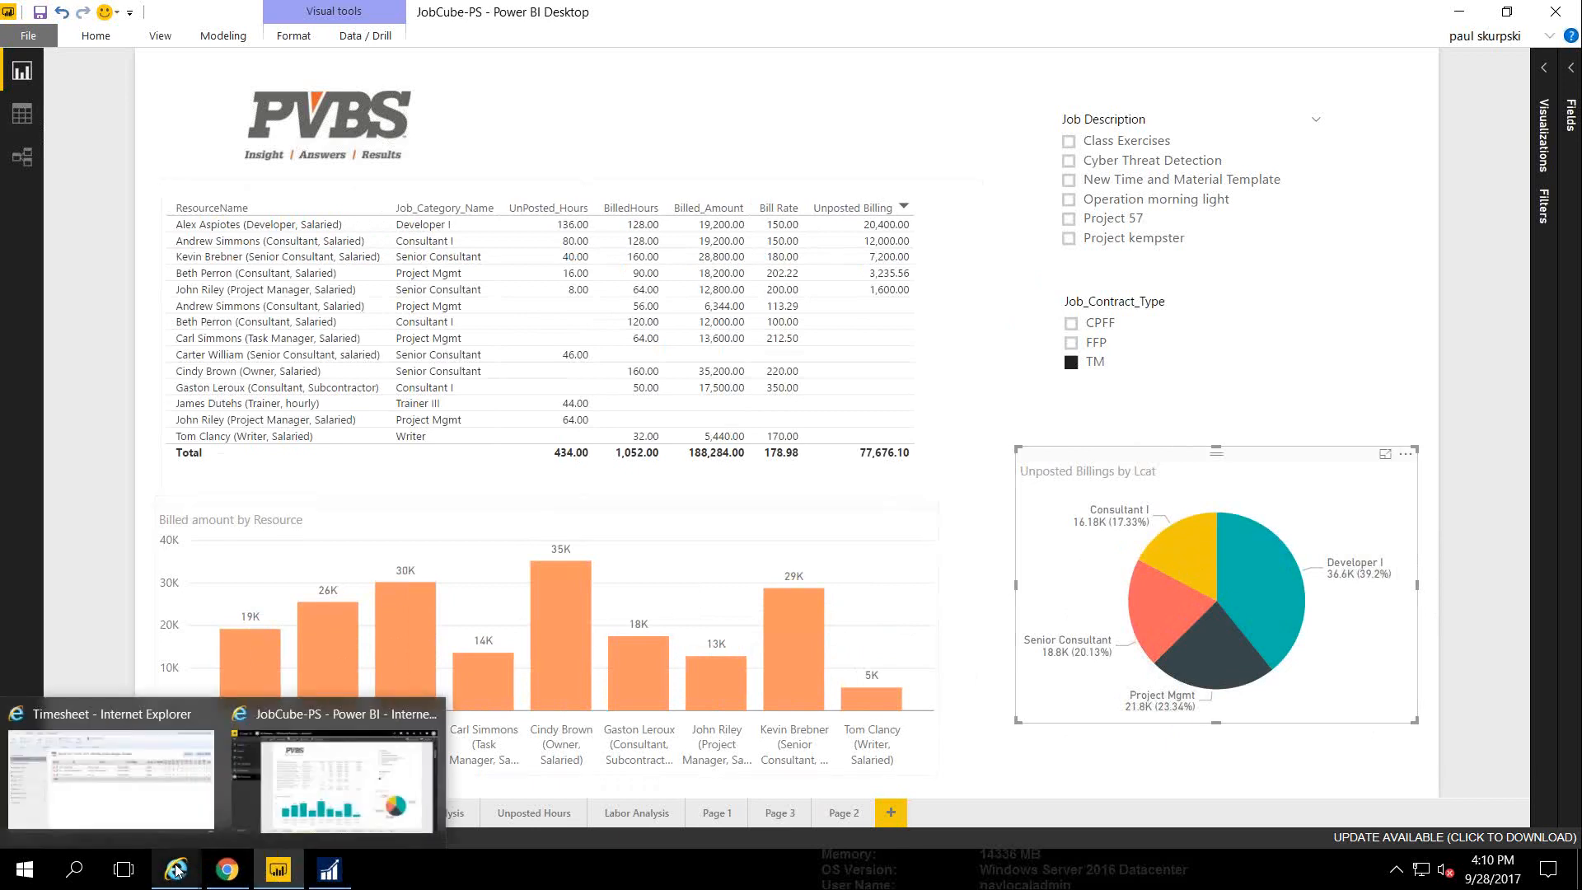
pyautogui.click(274, 820)
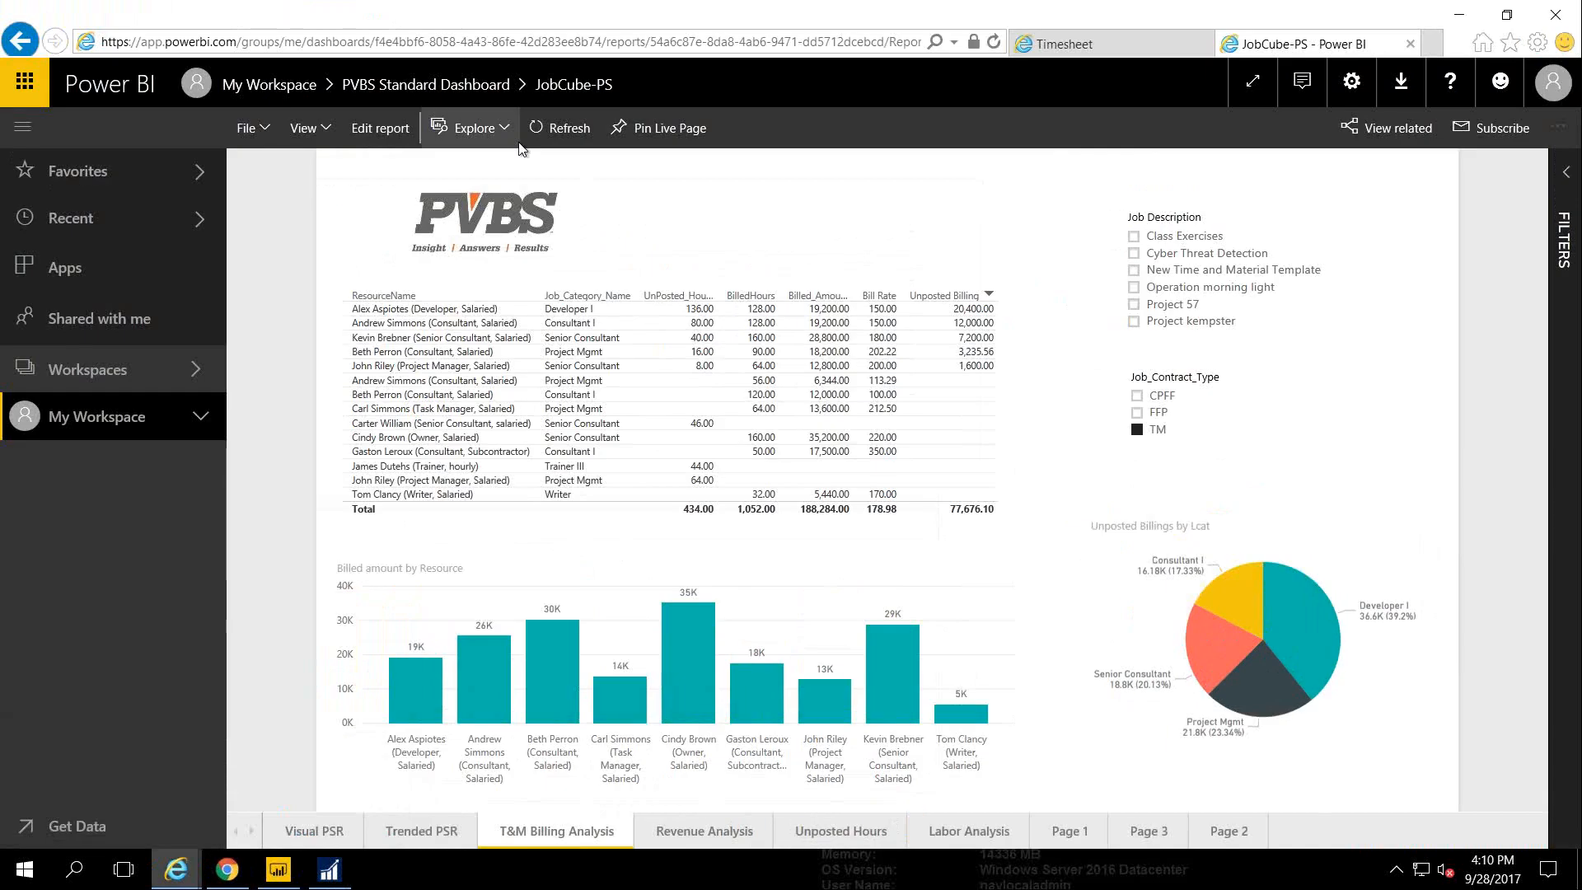
pyautogui.click(449, 94)
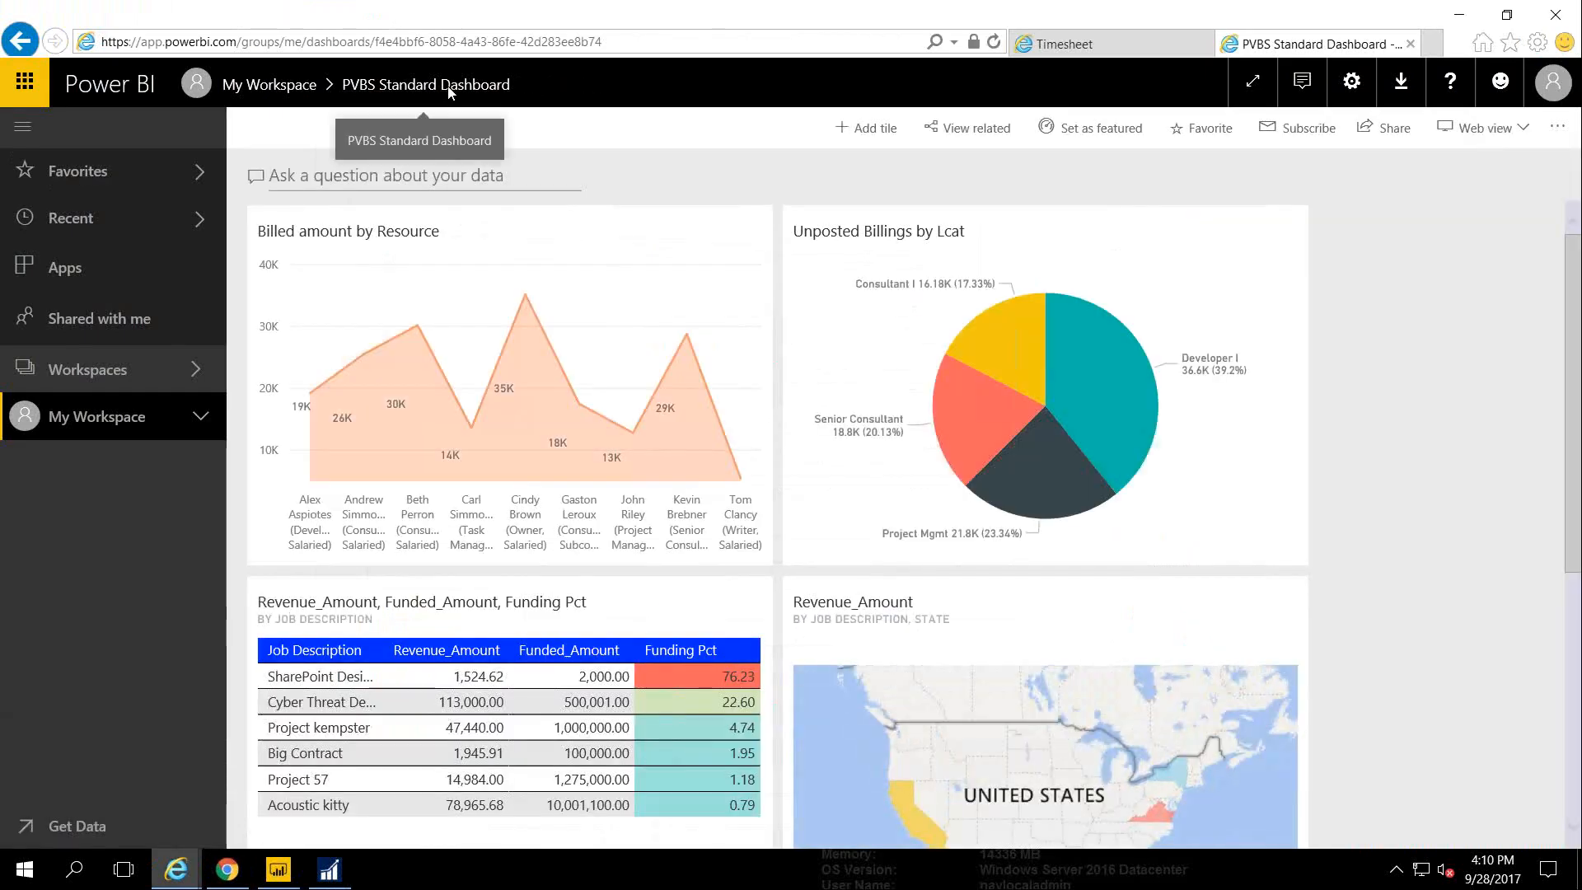
pyautogui.click(1253, 81)
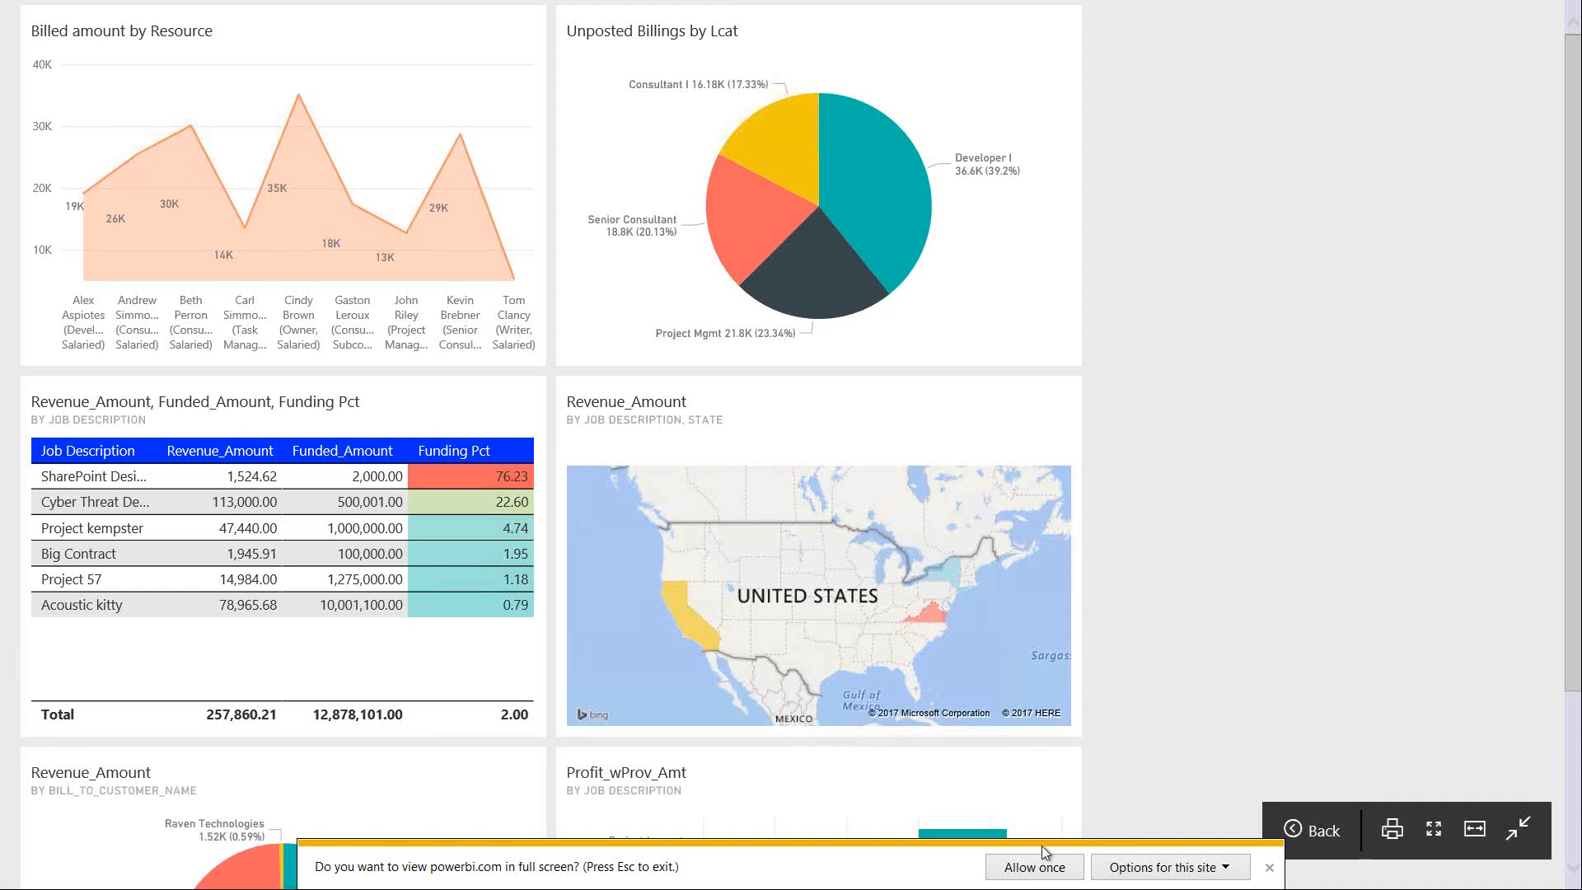
pyautogui.click(1036, 866)
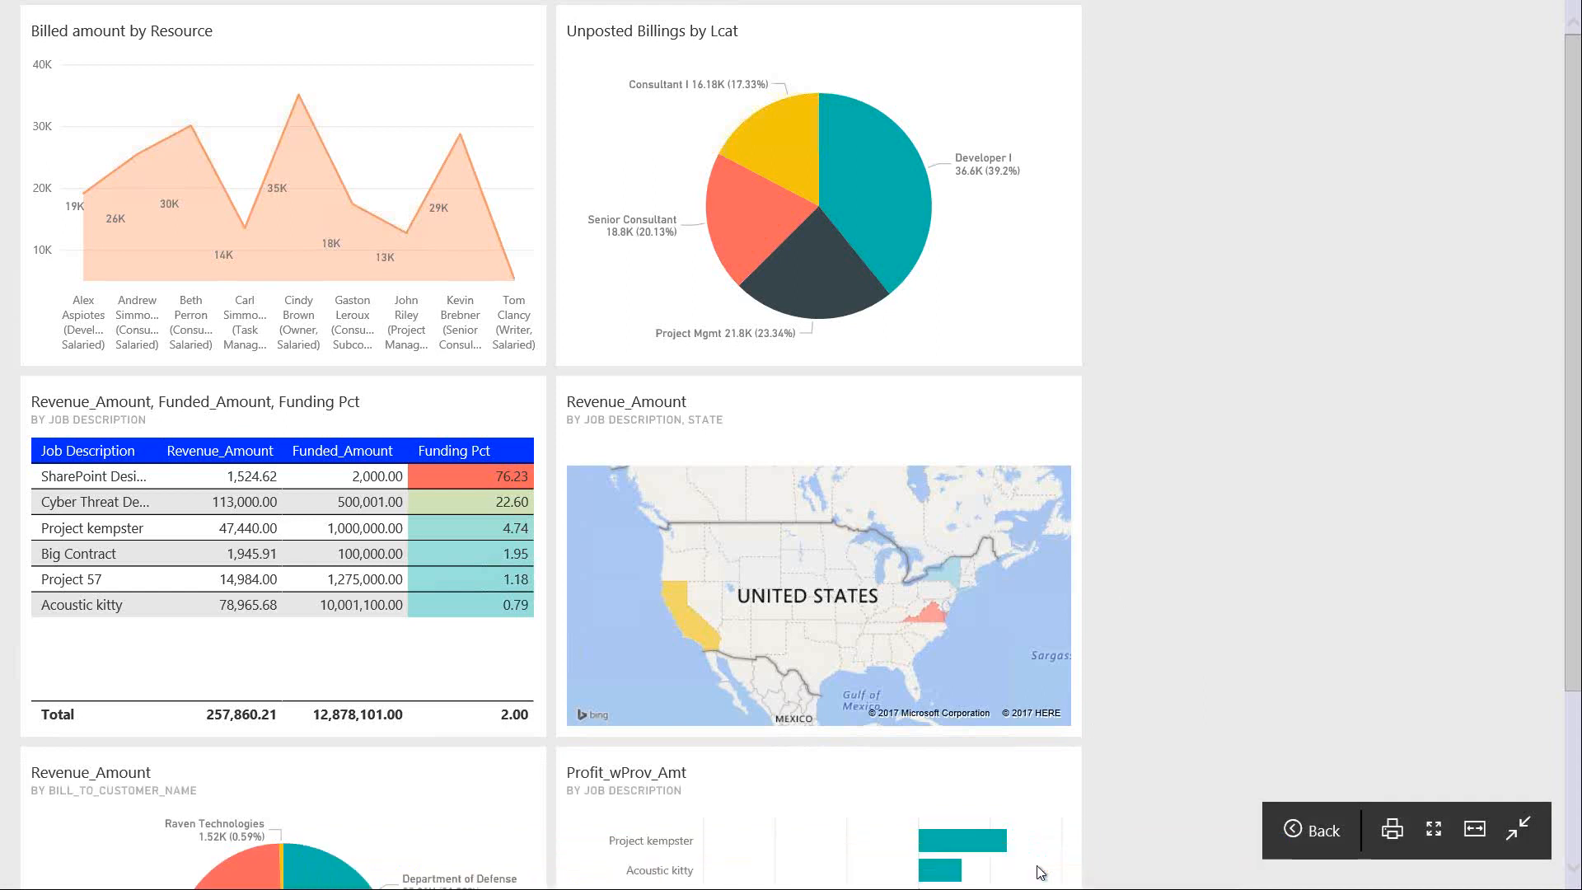
pyautogui.click(1468, 834)
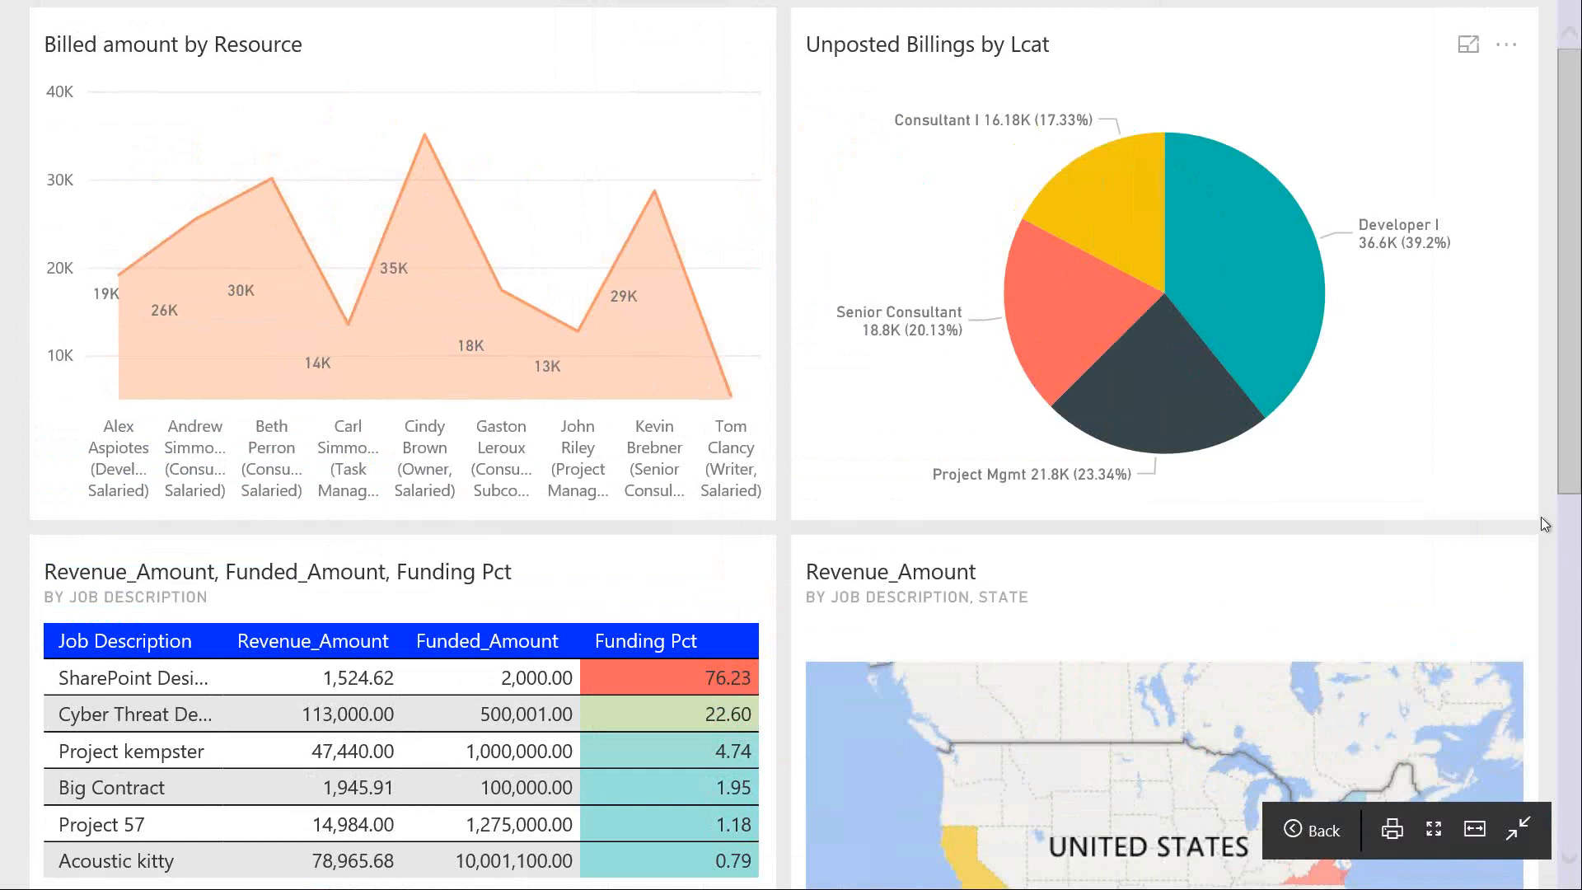
# Scroll through the dashboard tiles and open the Revenue Analysis report from the map tile
pyautogui.scroll(-3, 1541, 524)
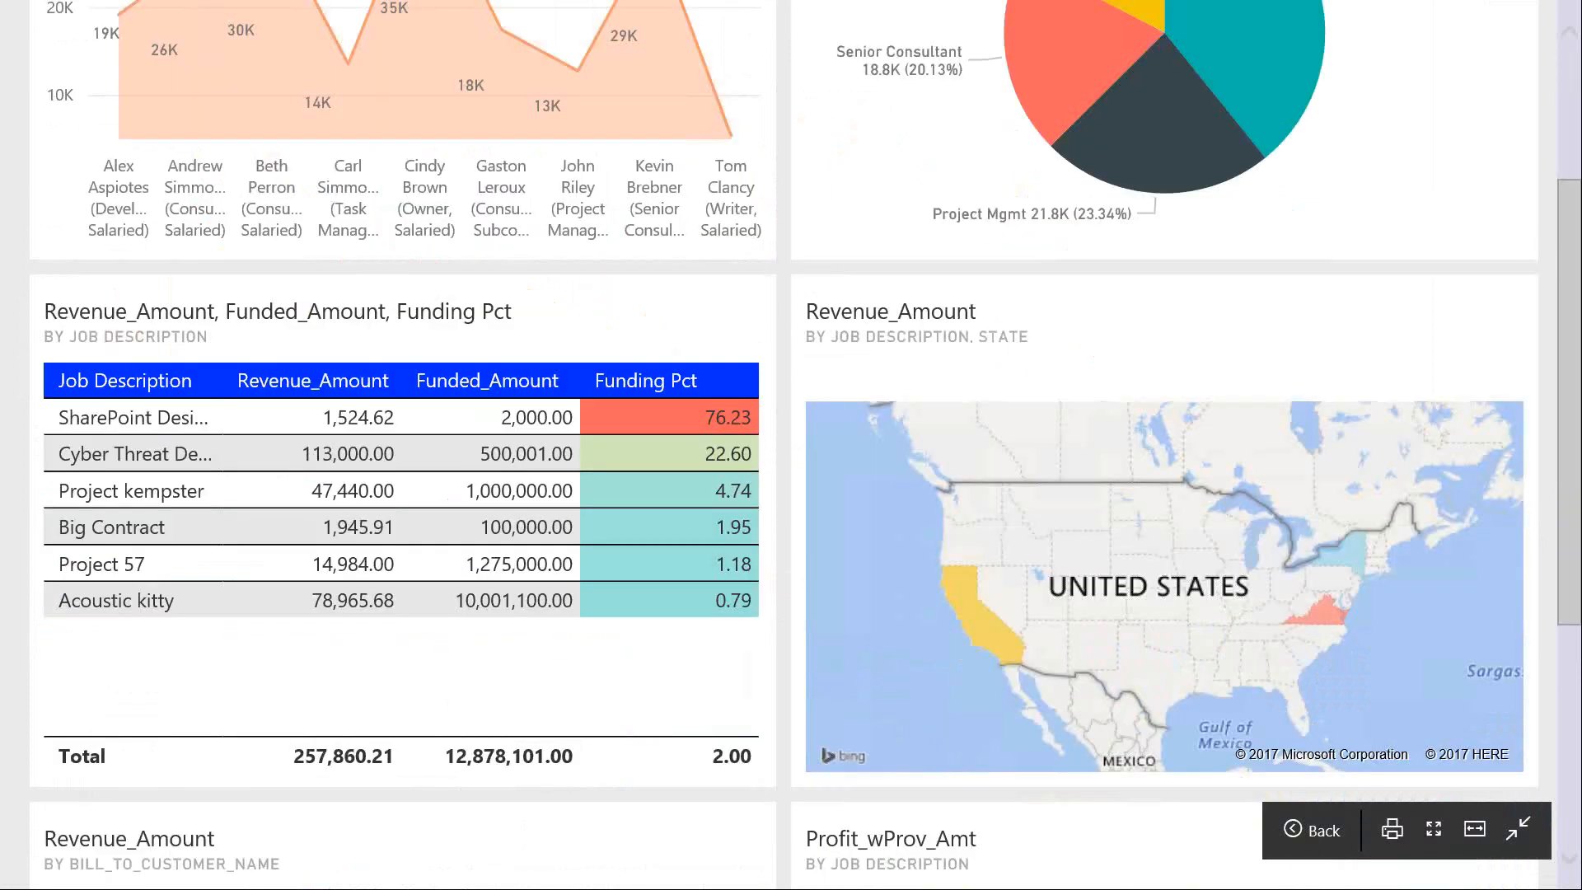
pyautogui.scroll(-5, 1570, 824)
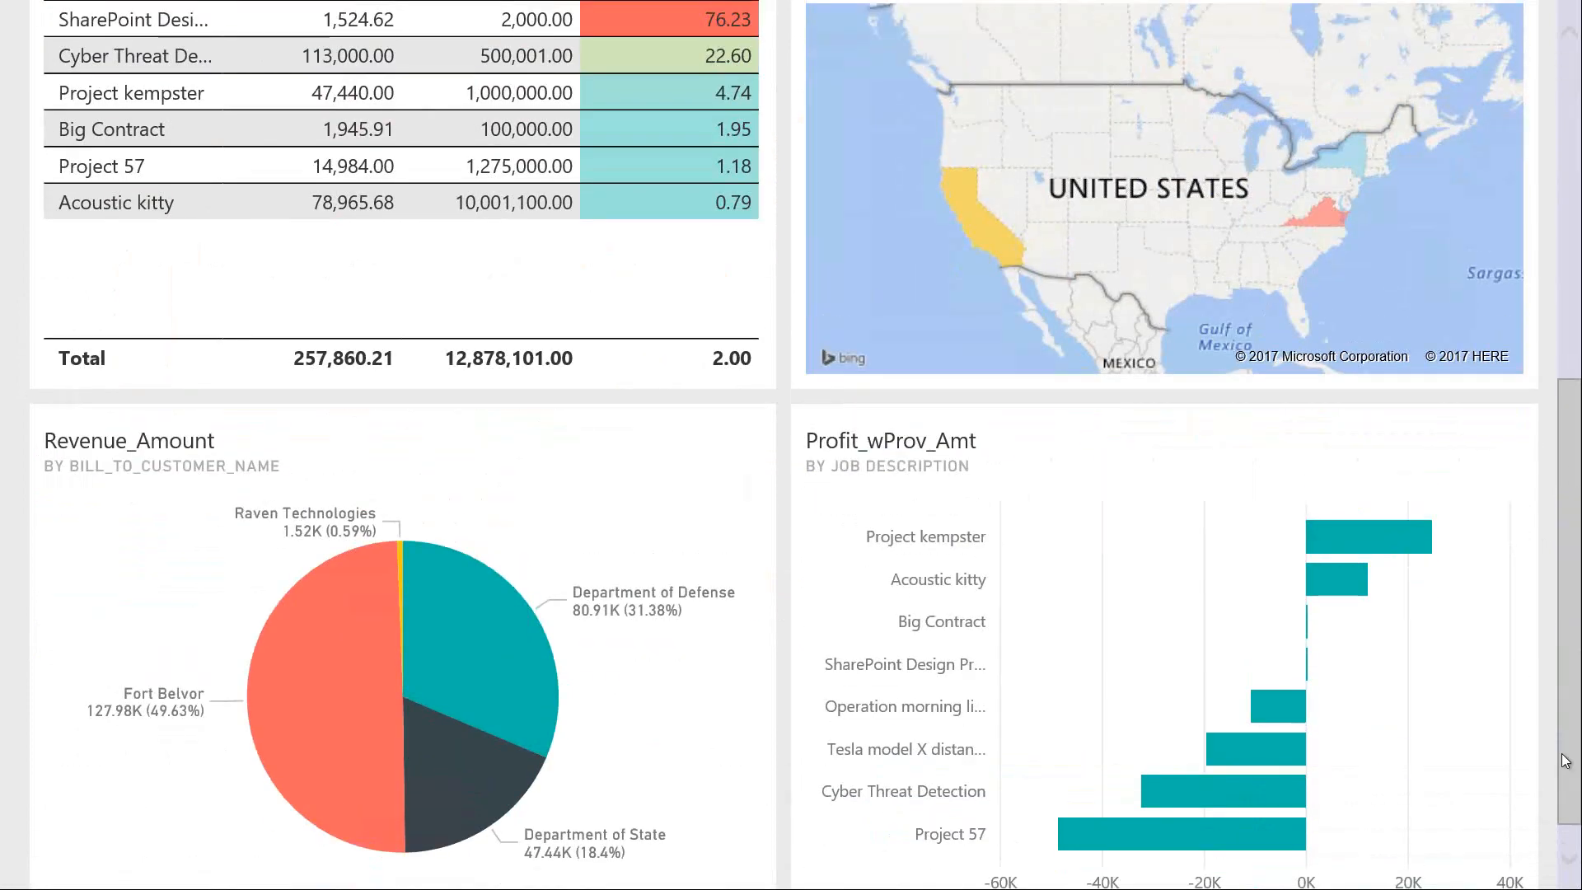
pyautogui.moveTo(1566, 760); pyautogui.dragTo(1541, 427)
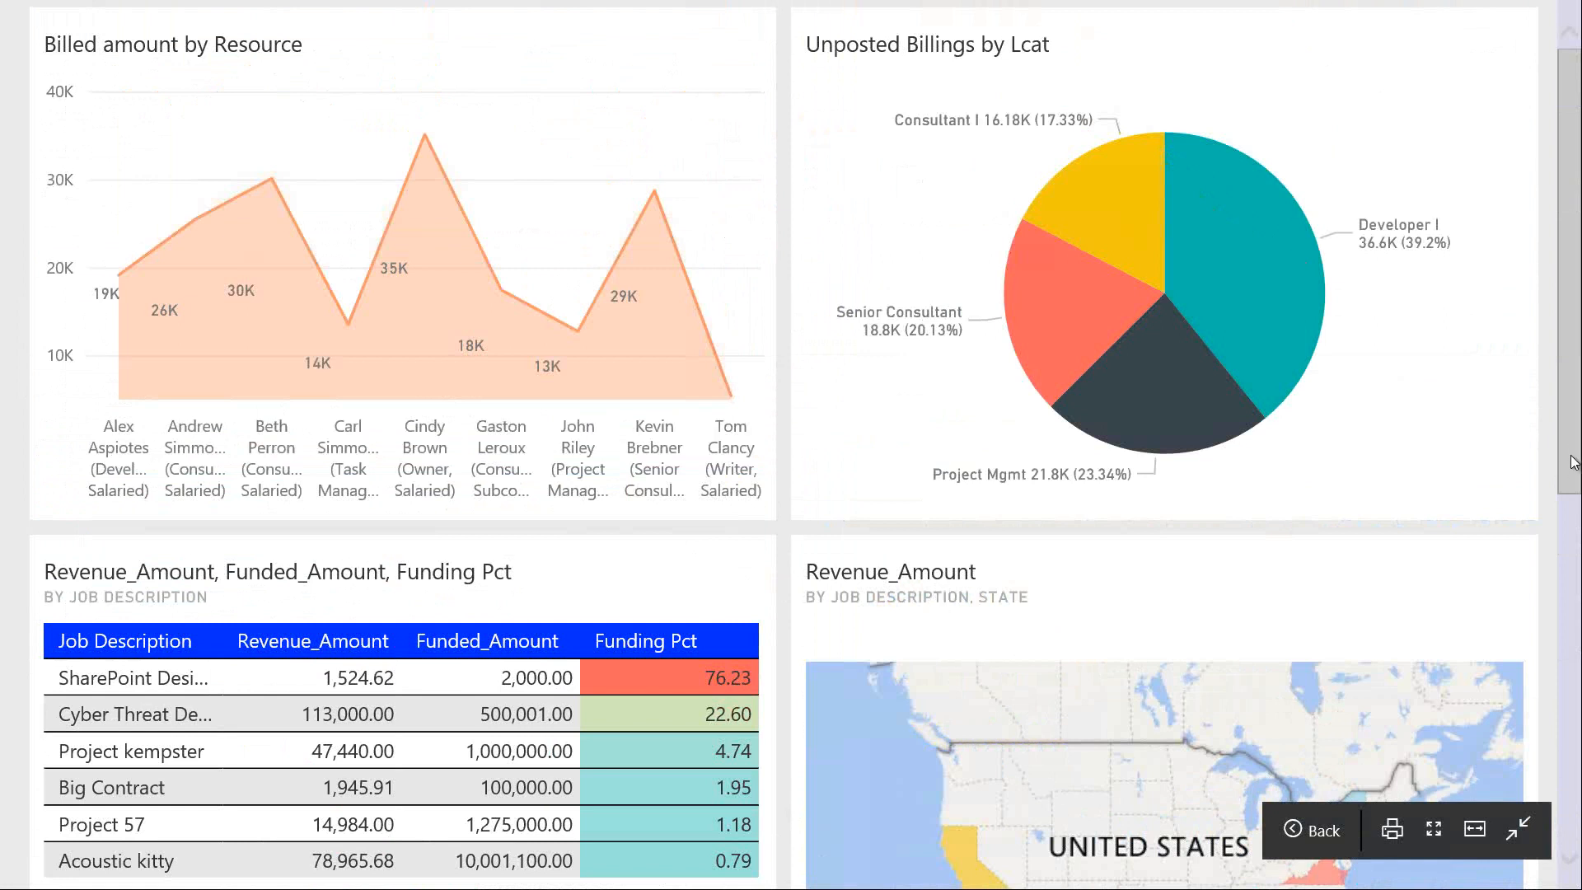
pyautogui.scroll(-3, 1323, 667)
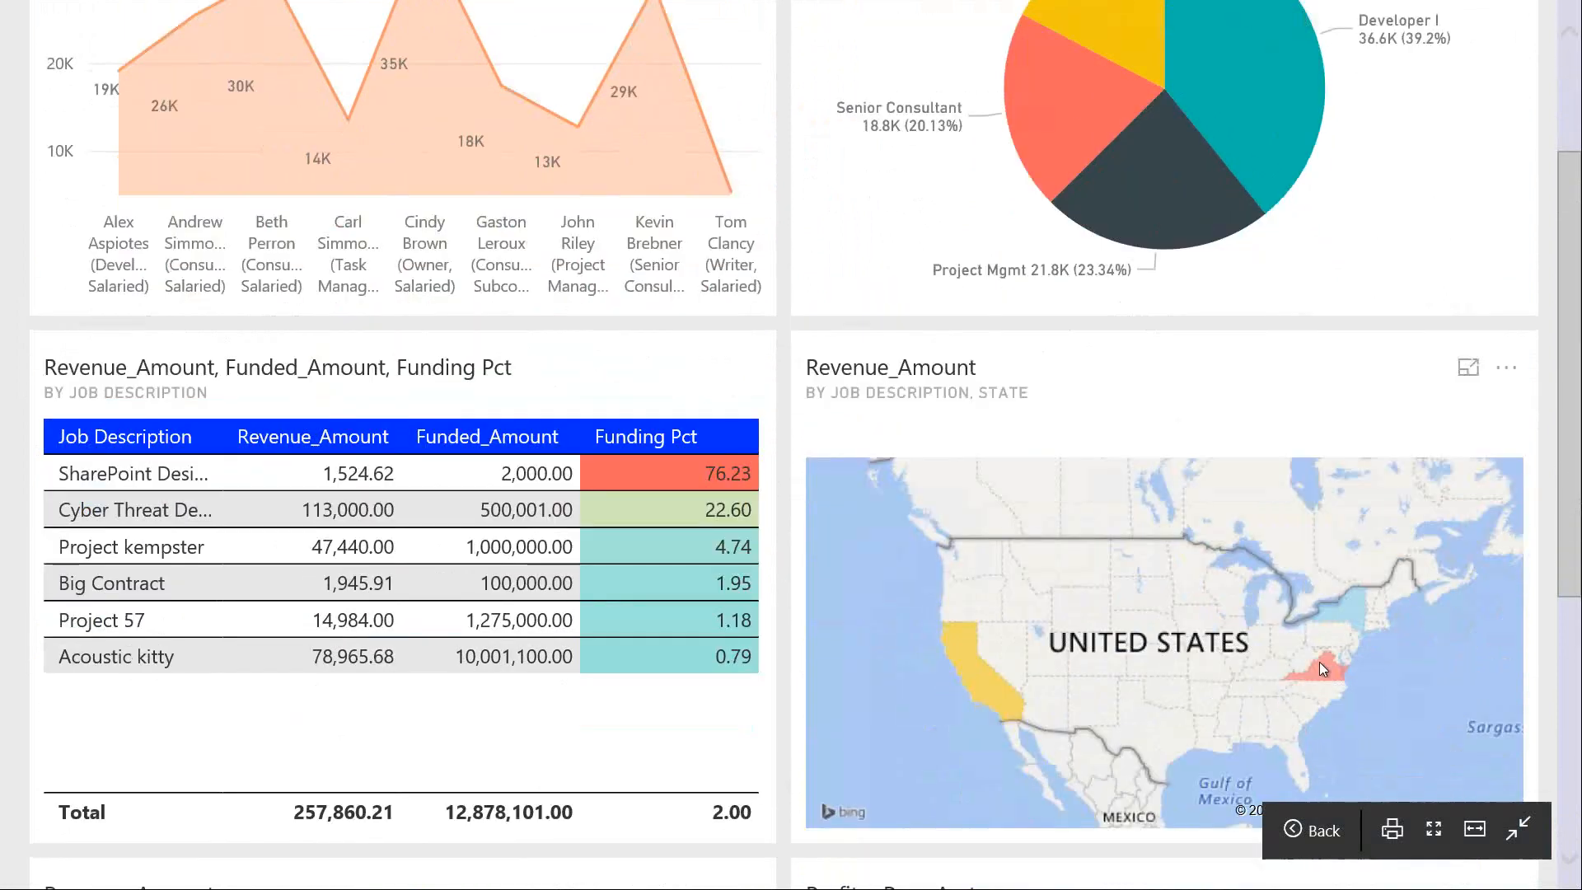
pyautogui.moveTo(1320, 663)
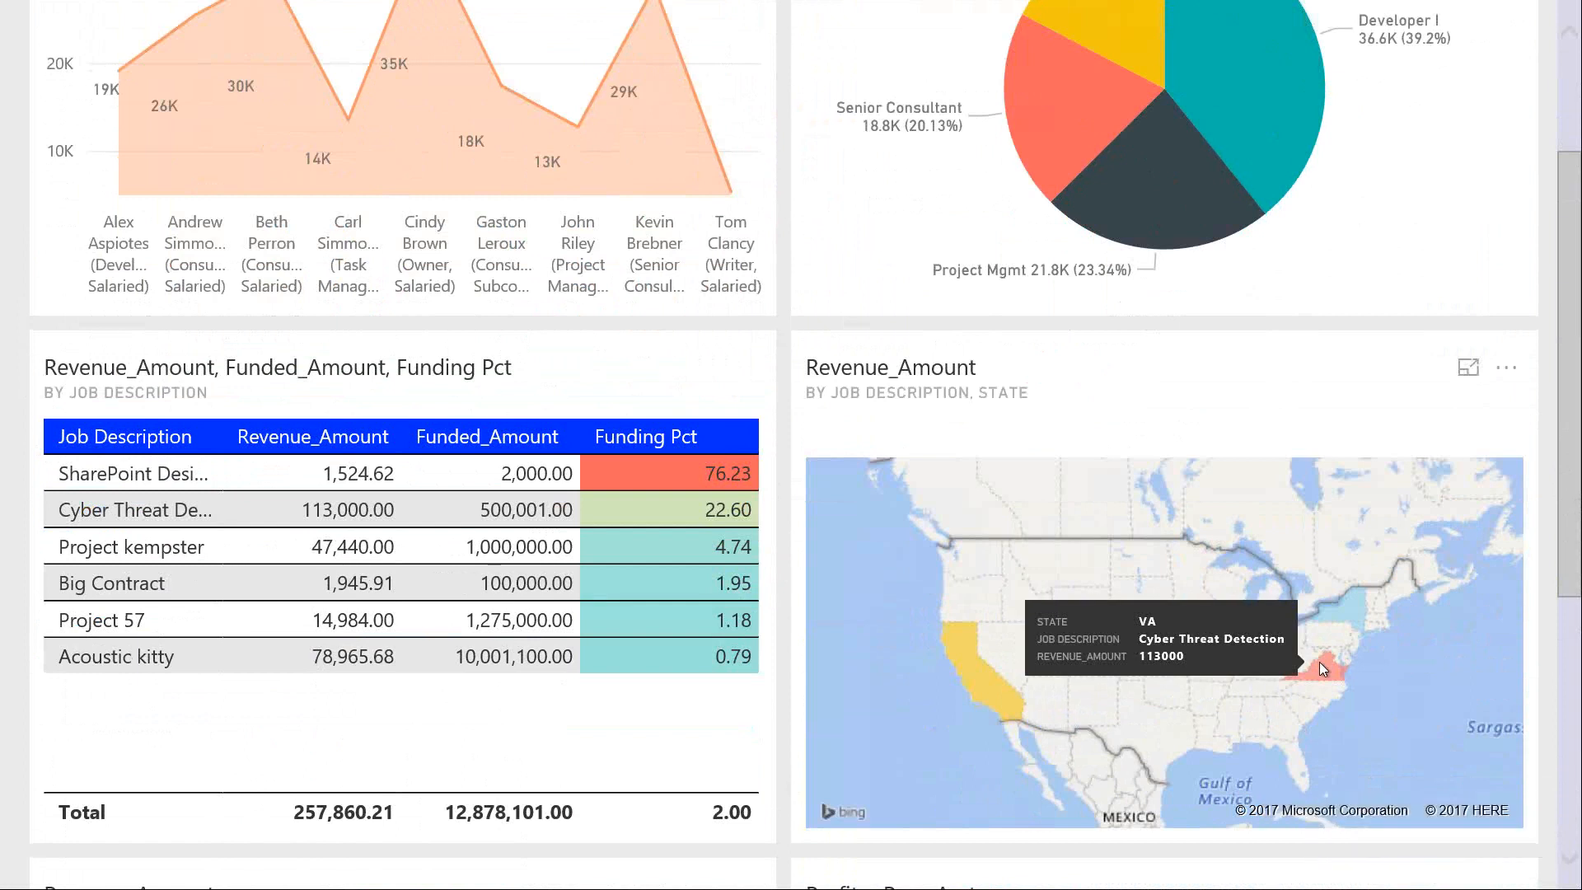
pyautogui.moveTo(1350, 614)
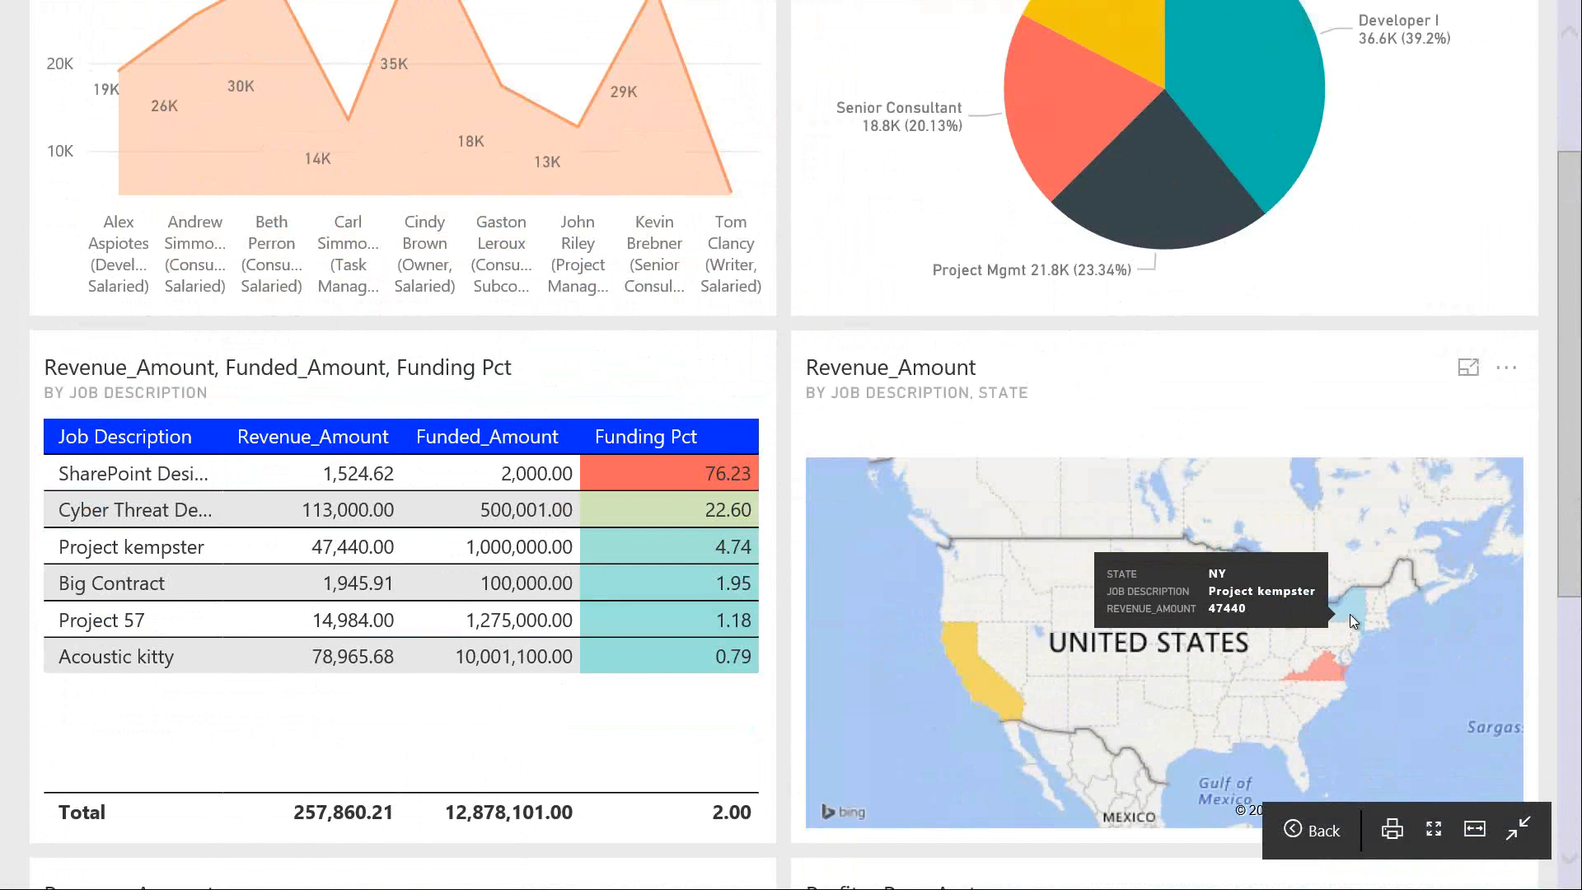
pyautogui.click(1173, 404)
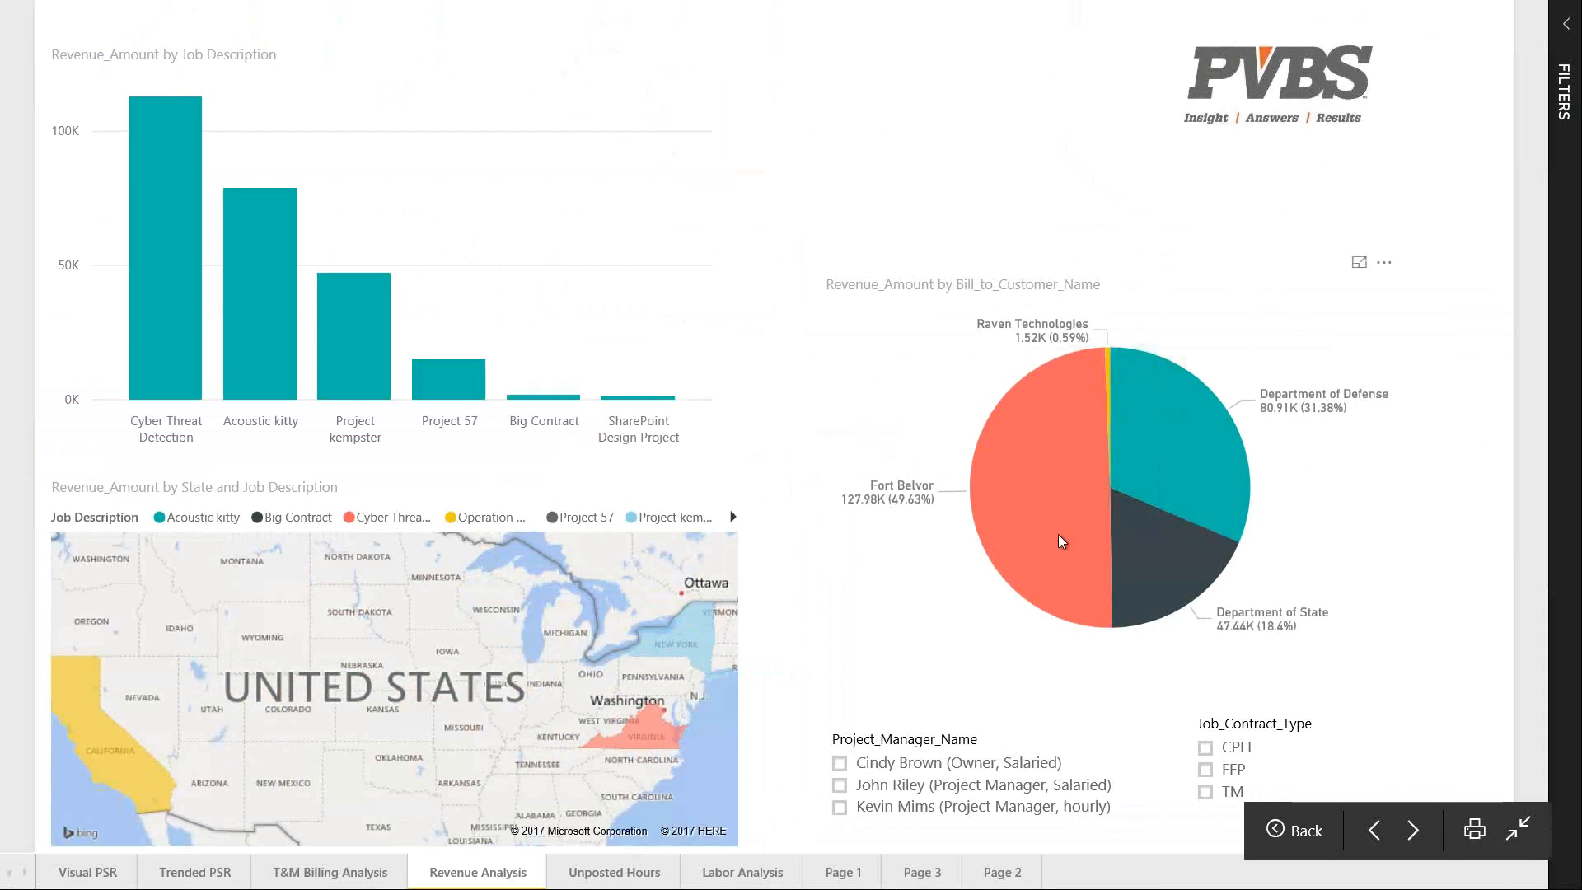
# Try Fort Belvor and Department of Defense cross-filters, then exit full screen back to Power BI Desktop
pyautogui.click(1033, 472)
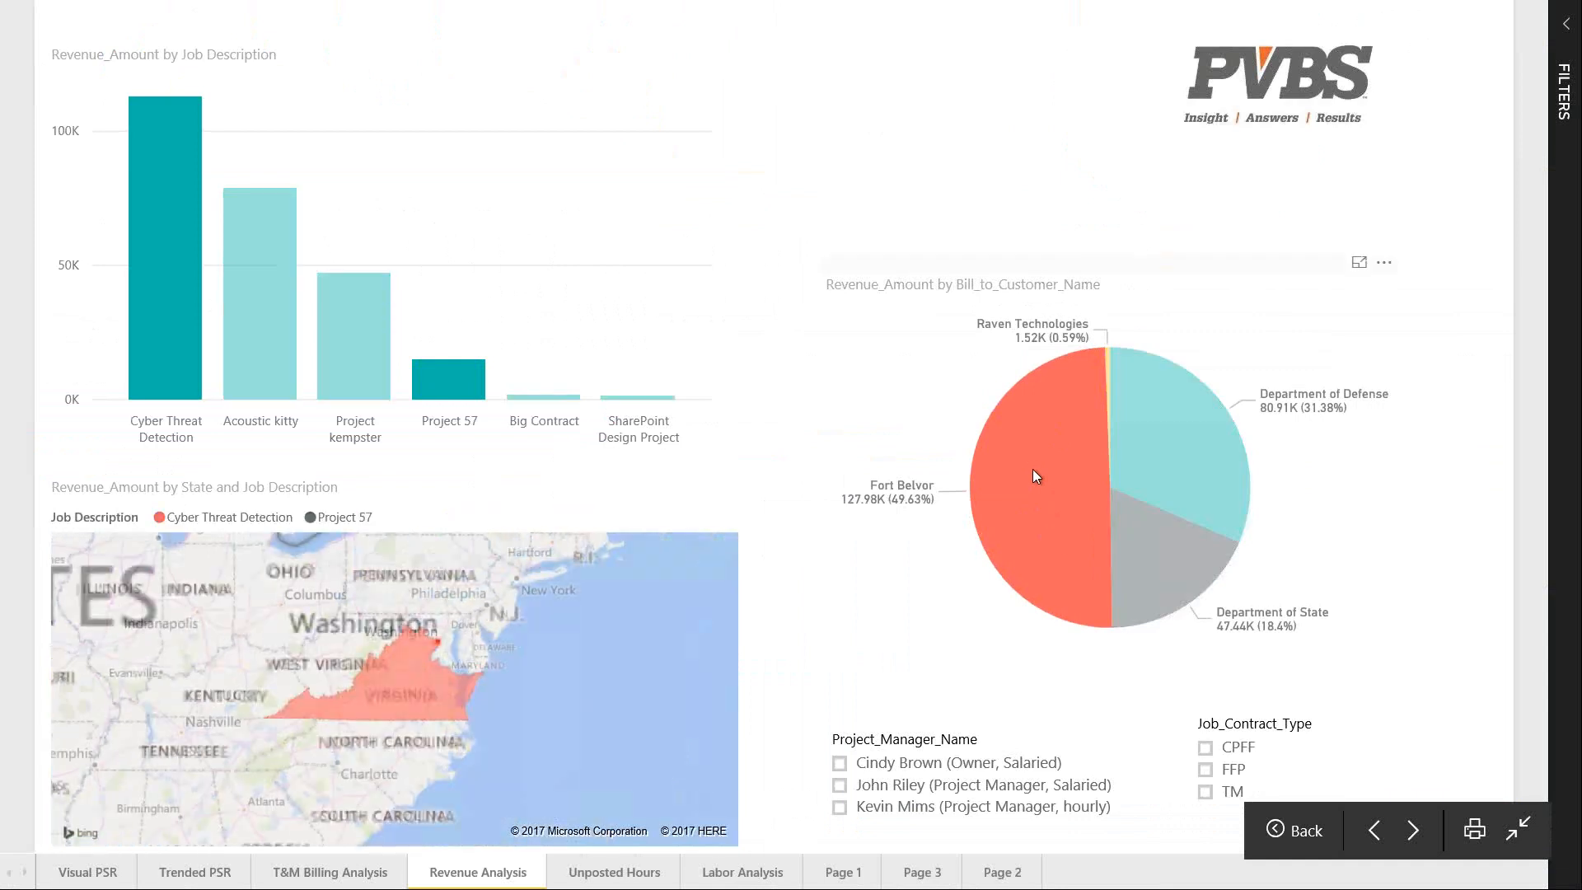
pyautogui.click(1031, 468)
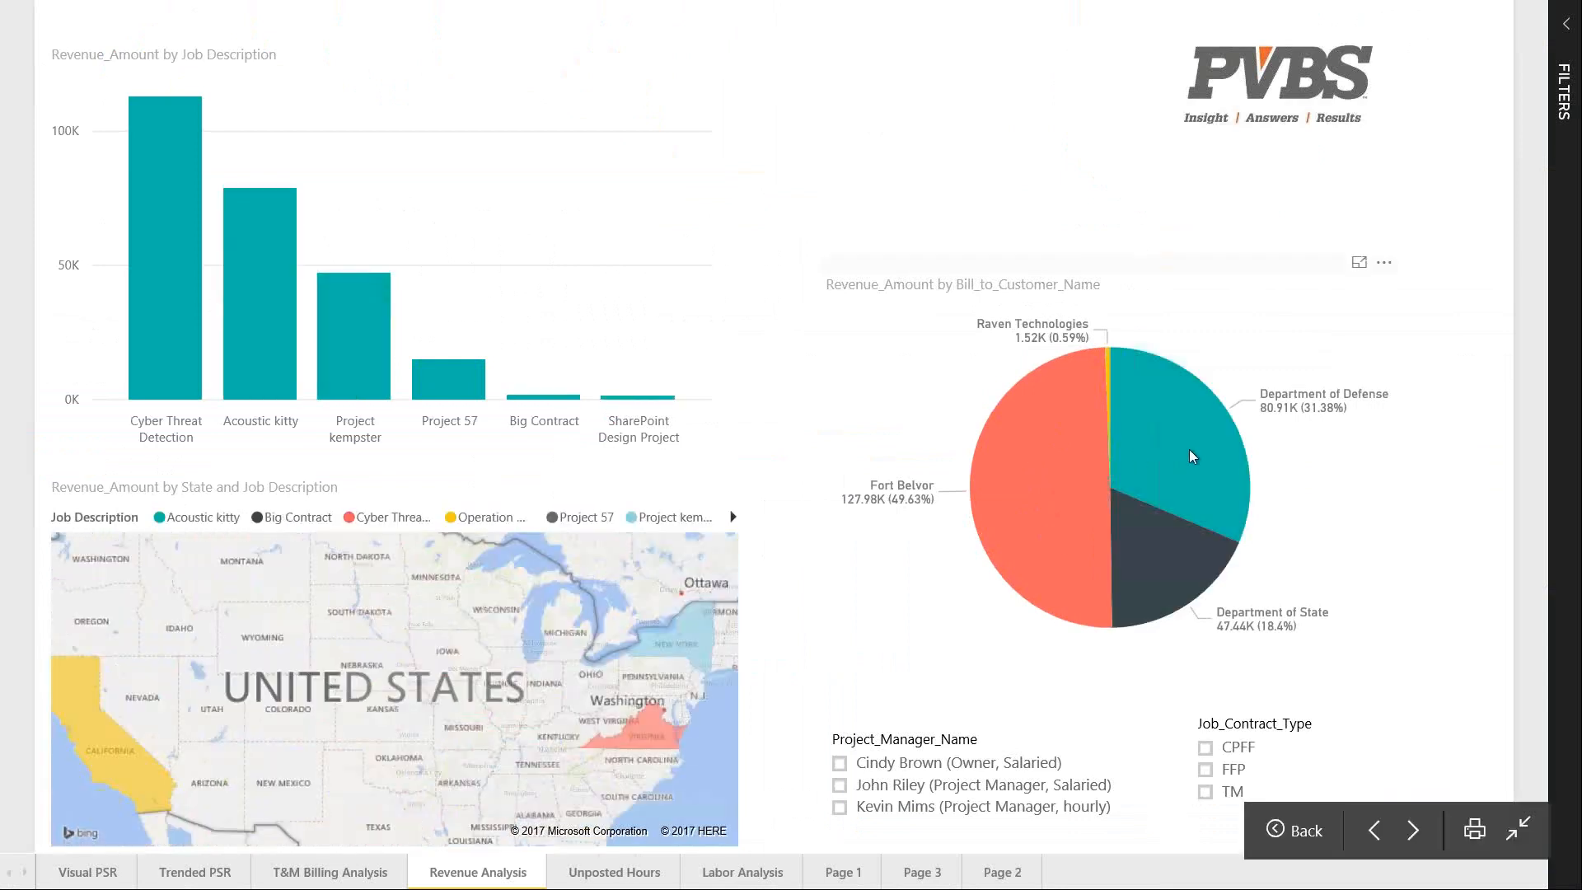
pyautogui.click(1189, 452)
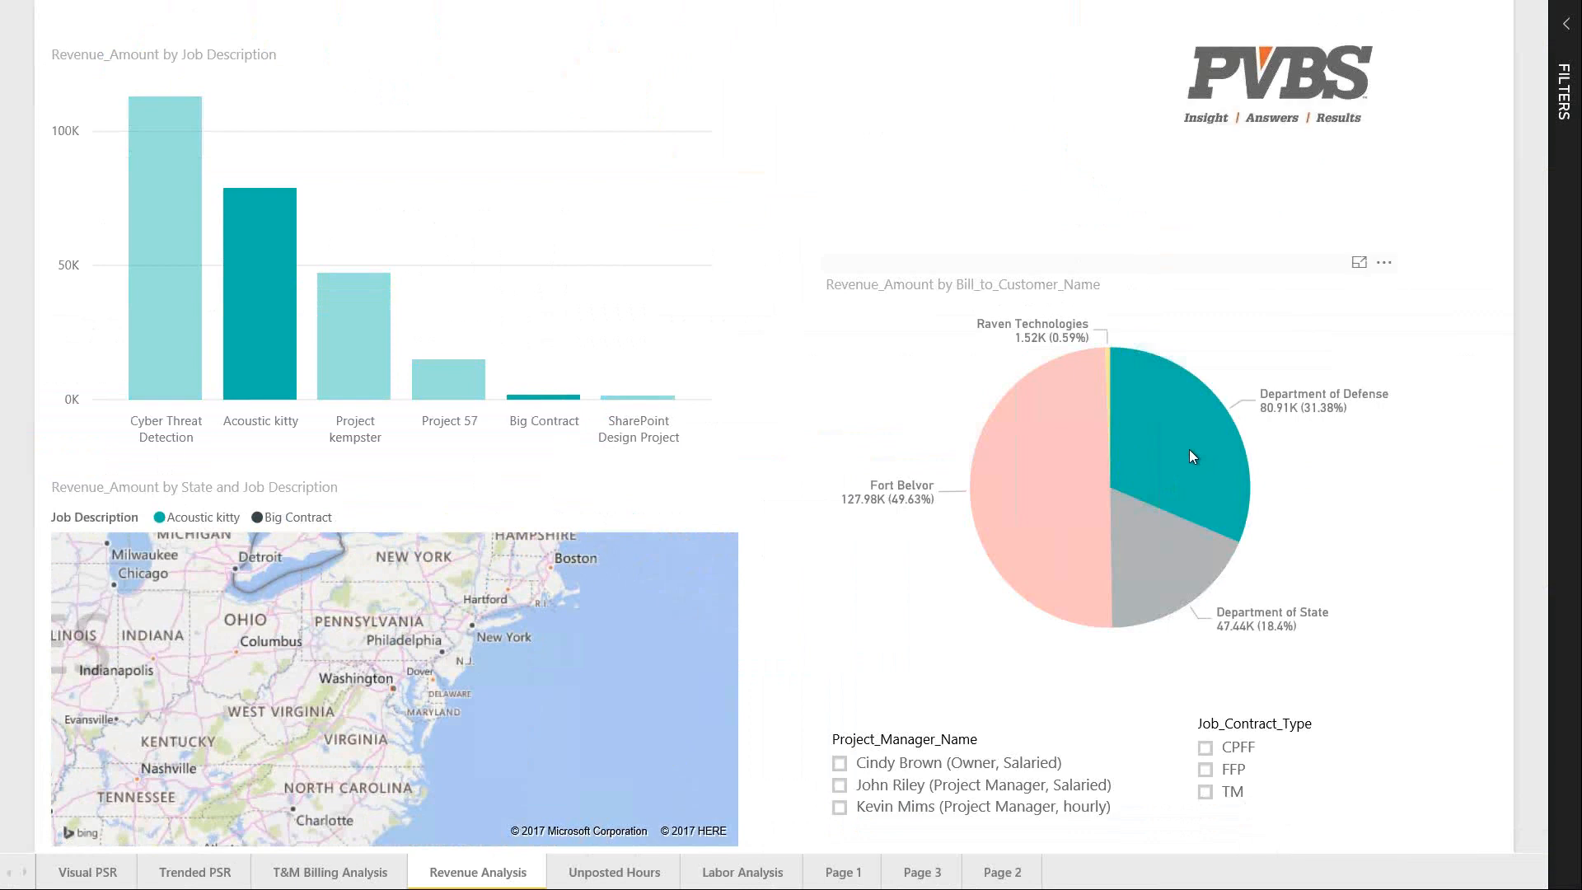
pyautogui.click(1188, 448)
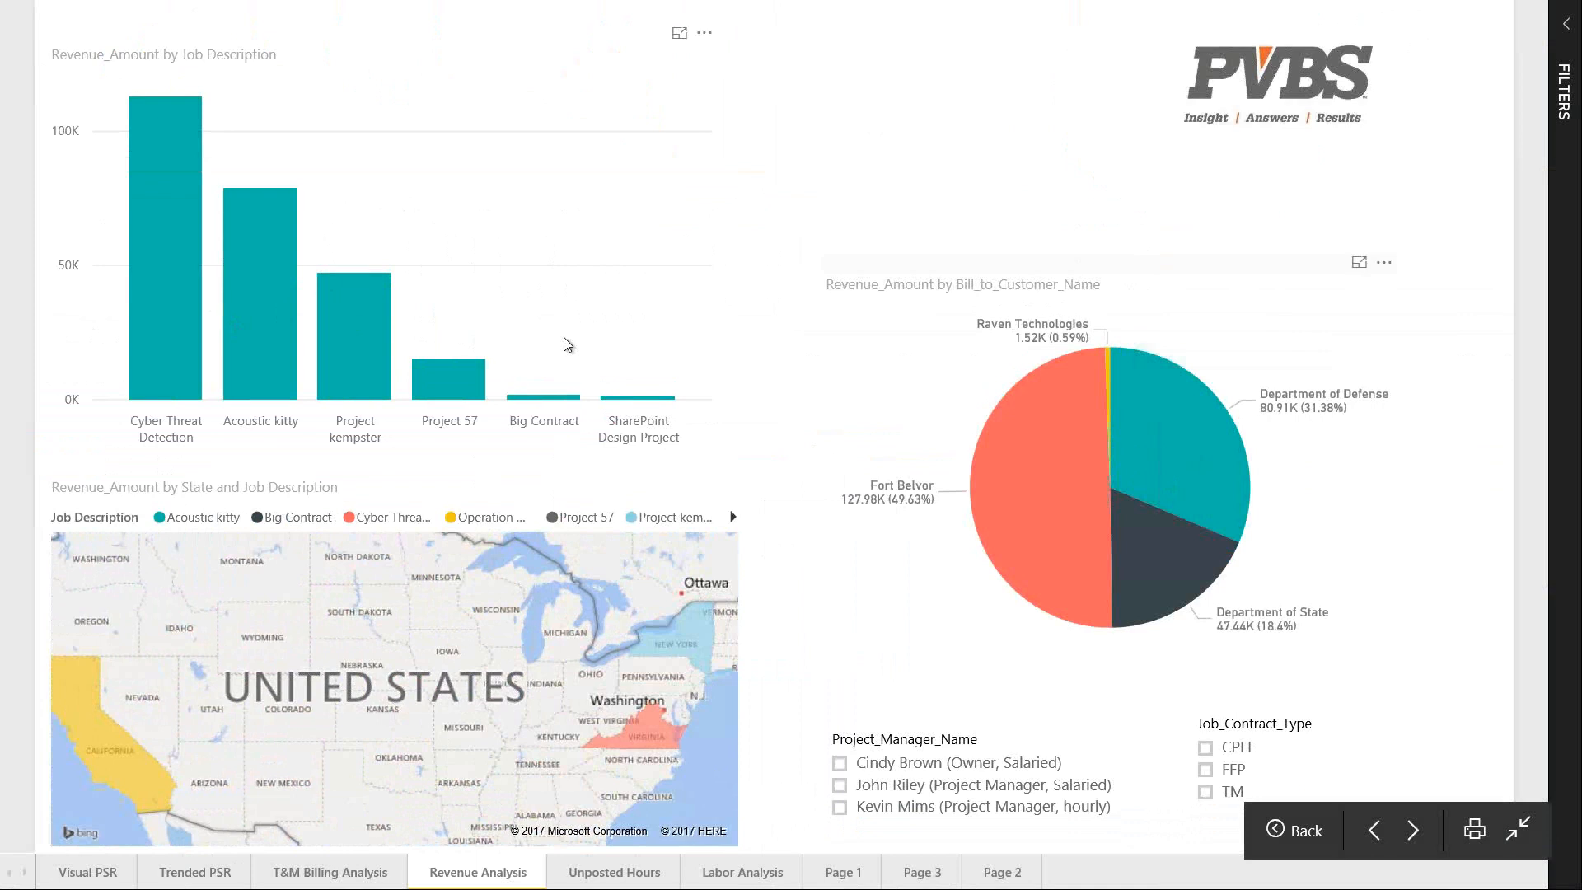
pyautogui.press('Escape')
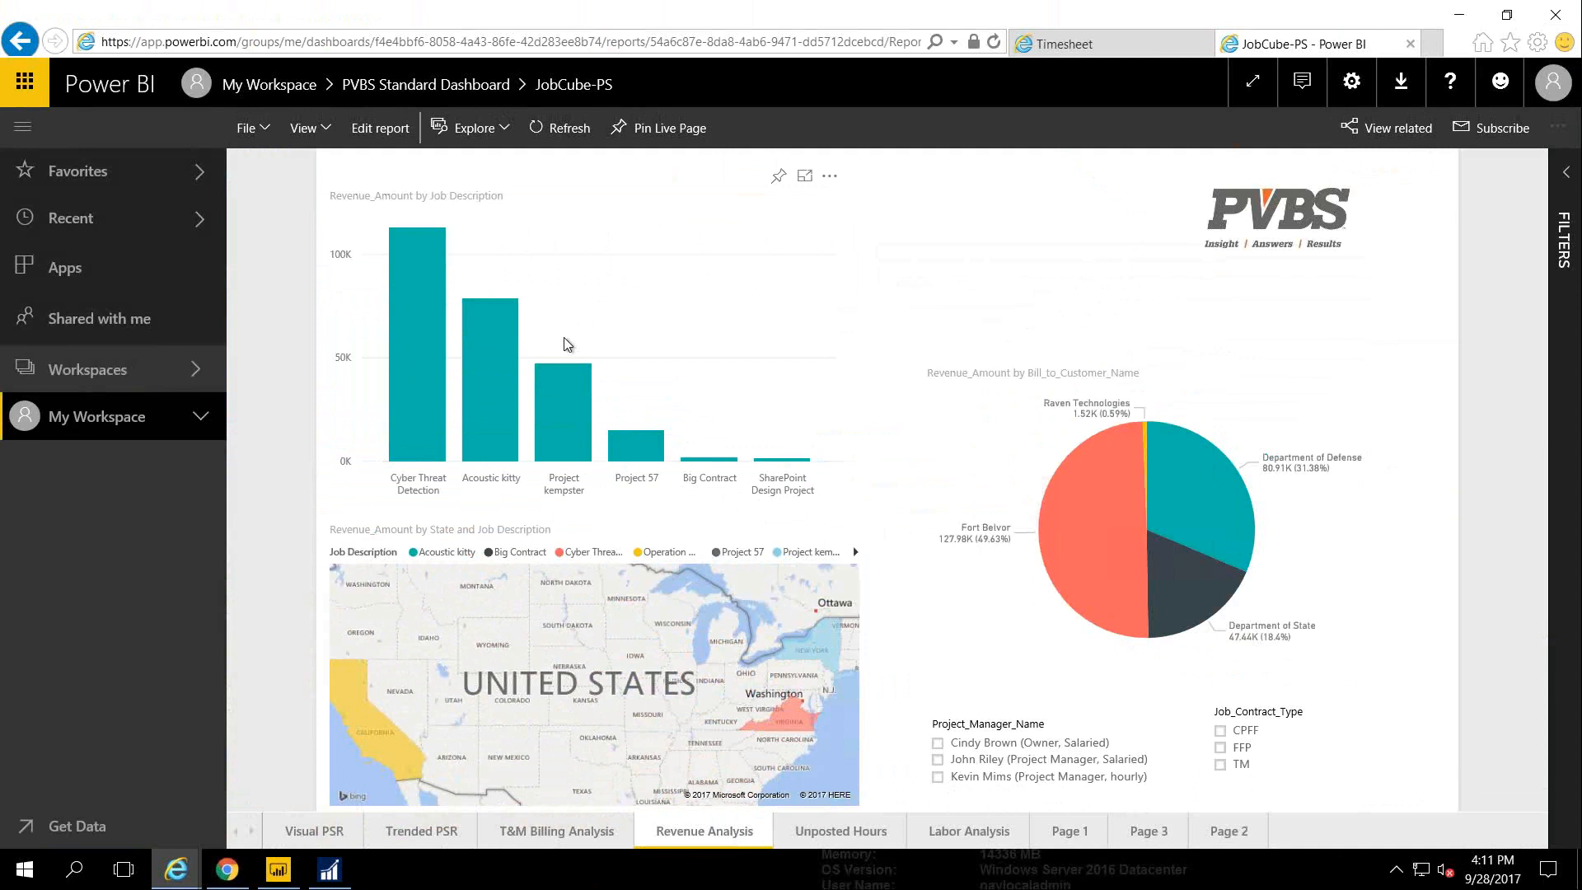
pyautogui.click(274, 879)
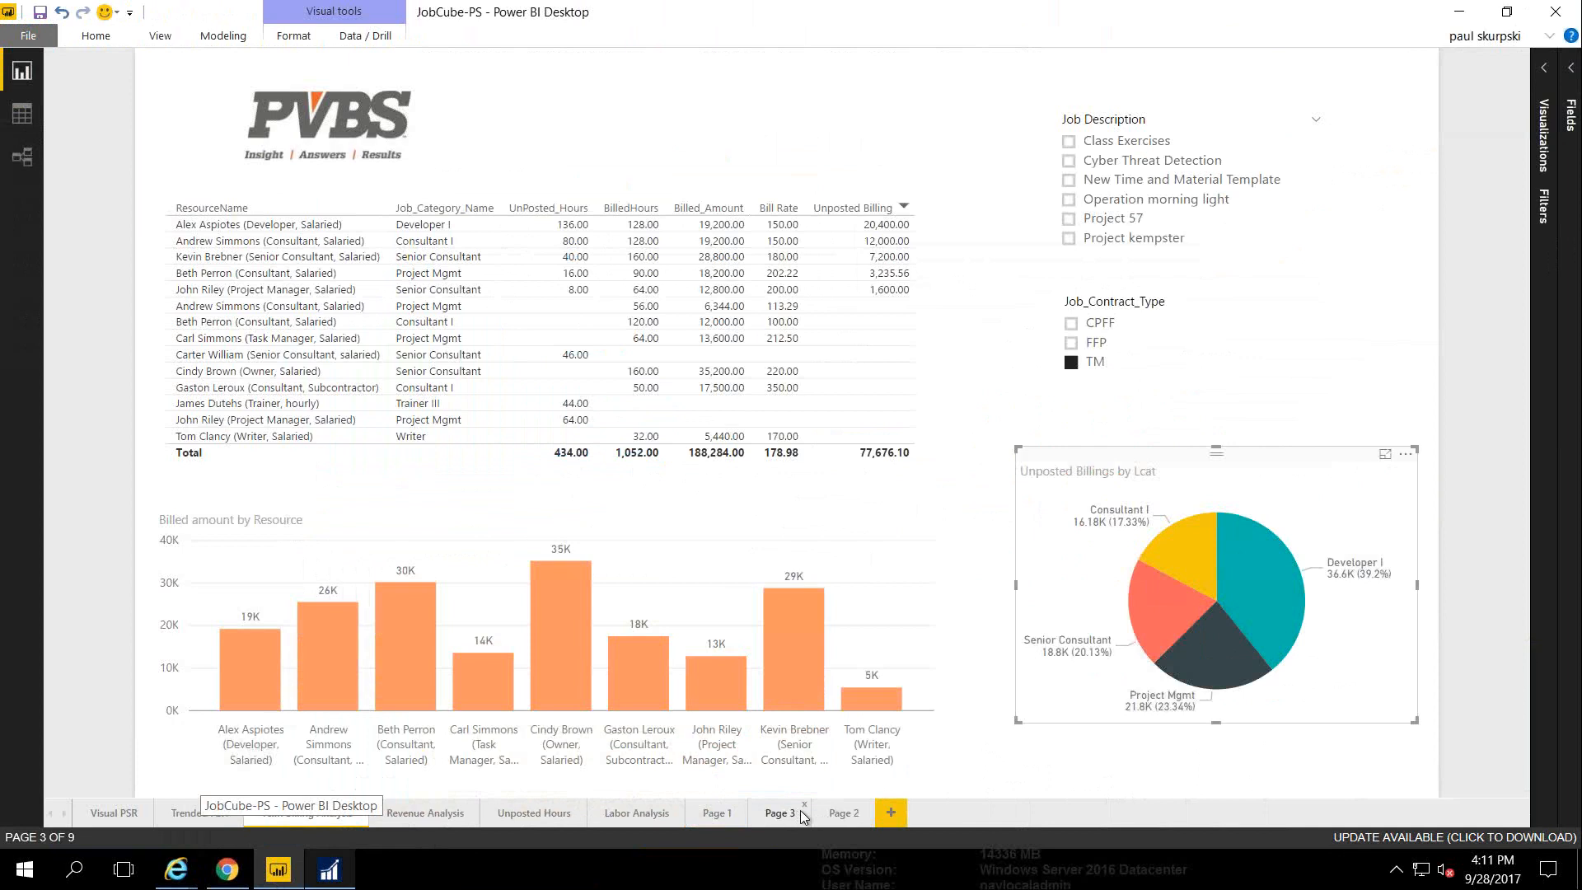
# On Page 2, show the Visualizations and Fields panes with JobCubeLedger fields expanded, then return to Dynamics NAV
pyautogui.click(842, 813)
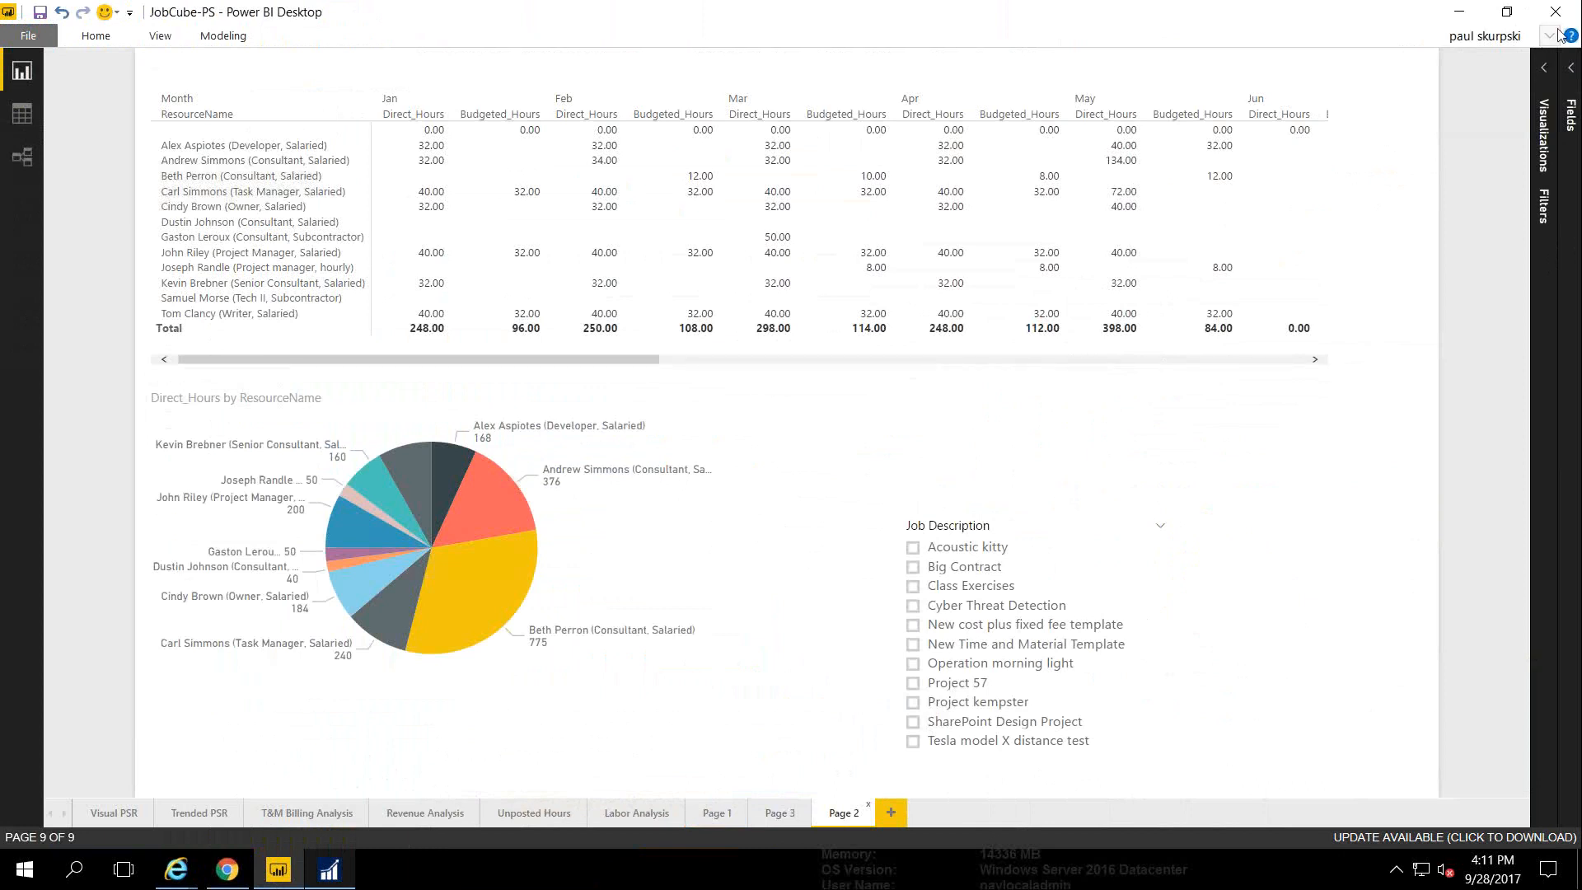
pyautogui.click(1543, 68)
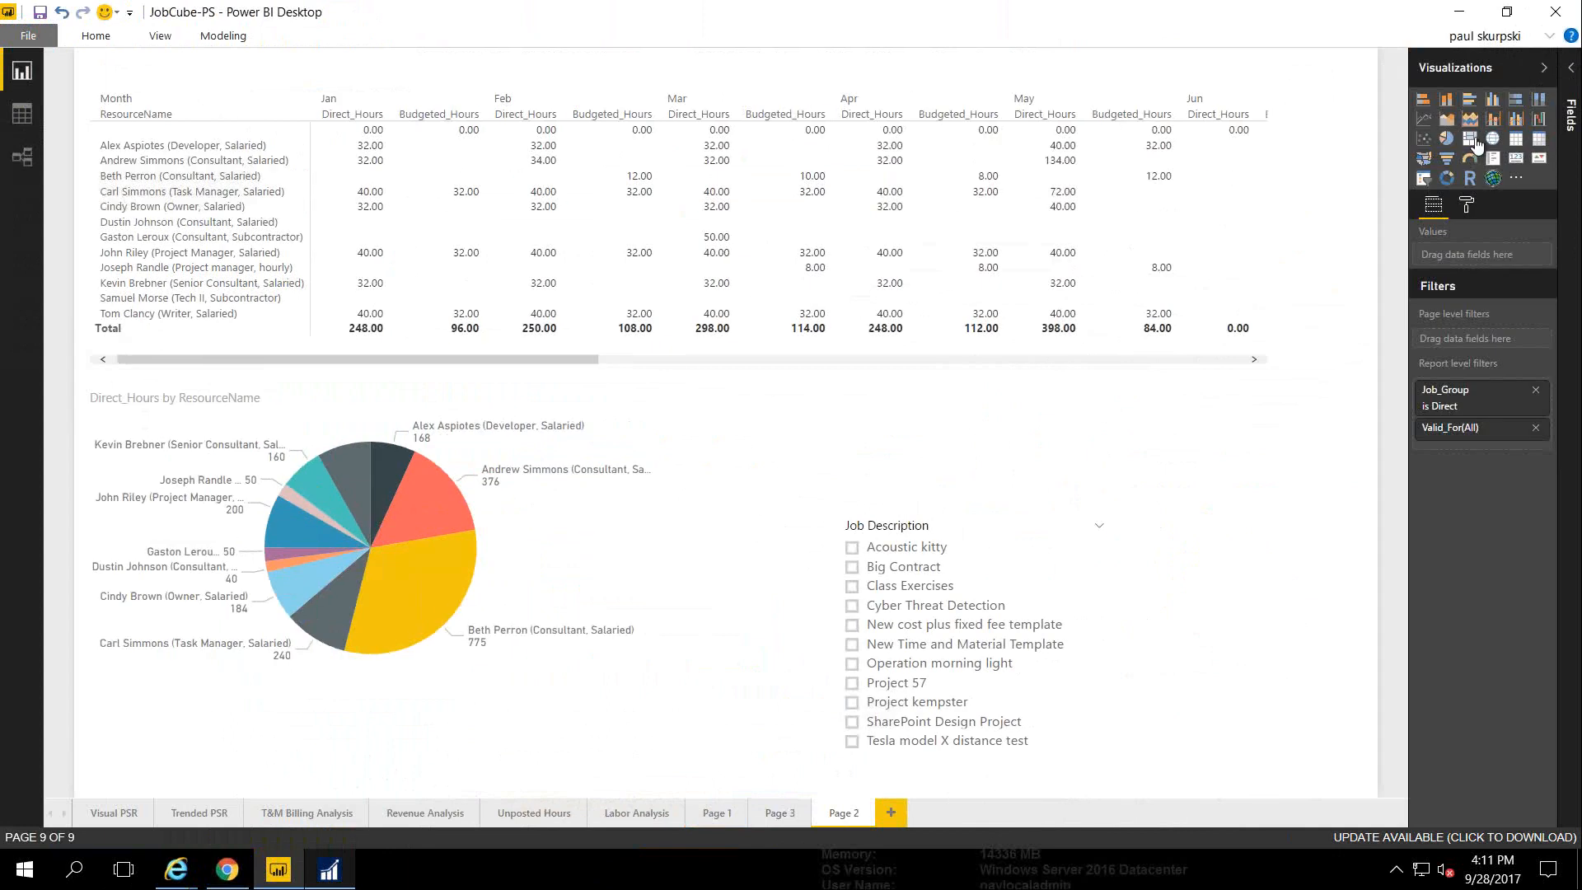
pyautogui.click(1571, 74)
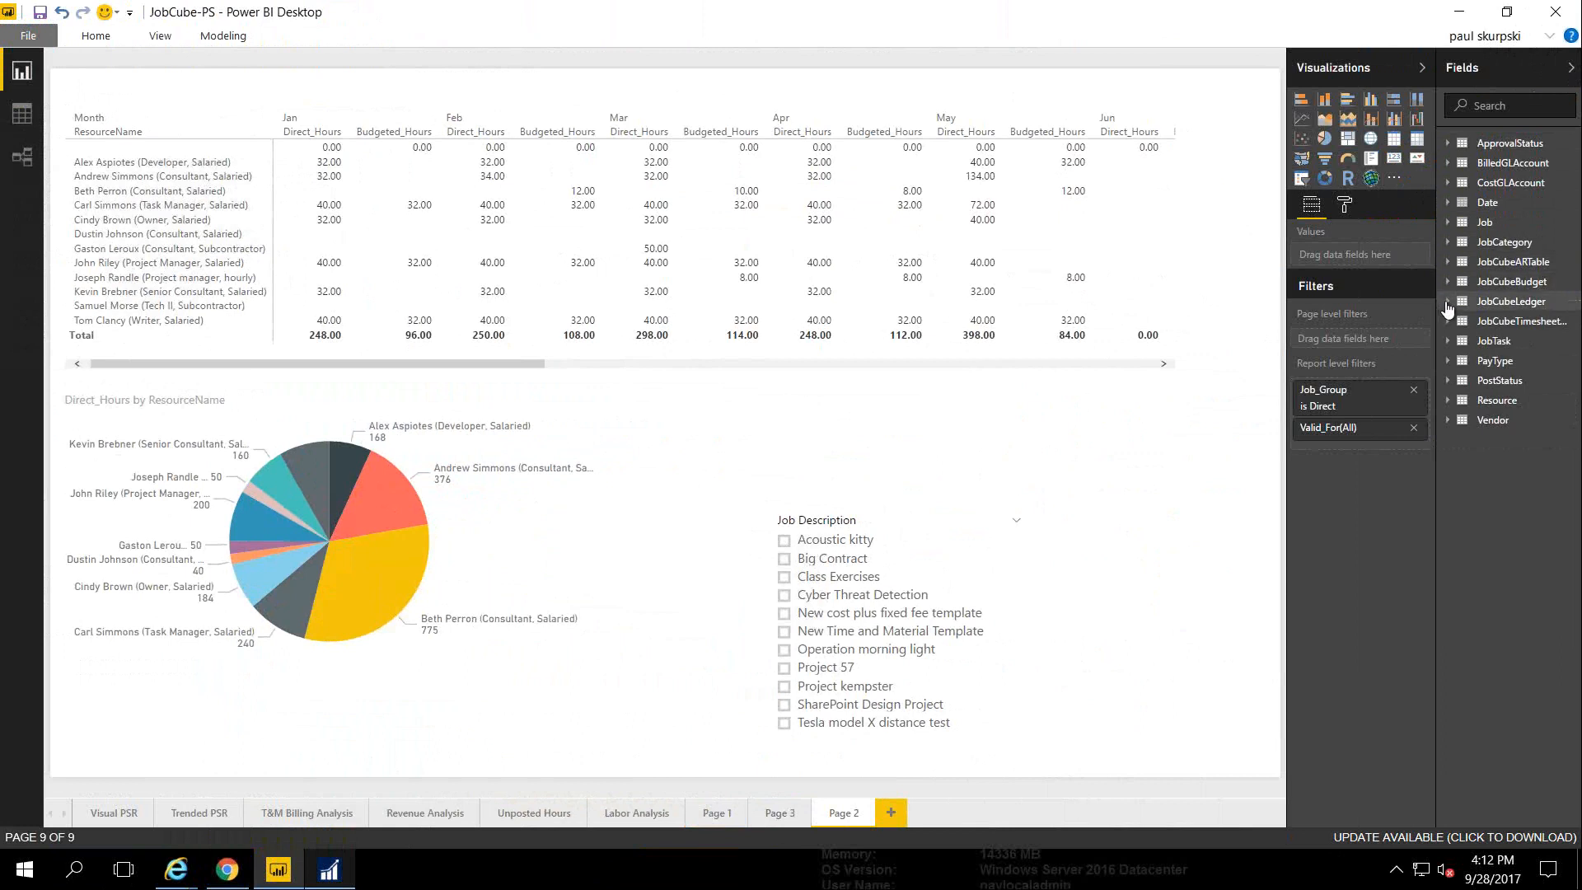
pyautogui.click(1448, 302)
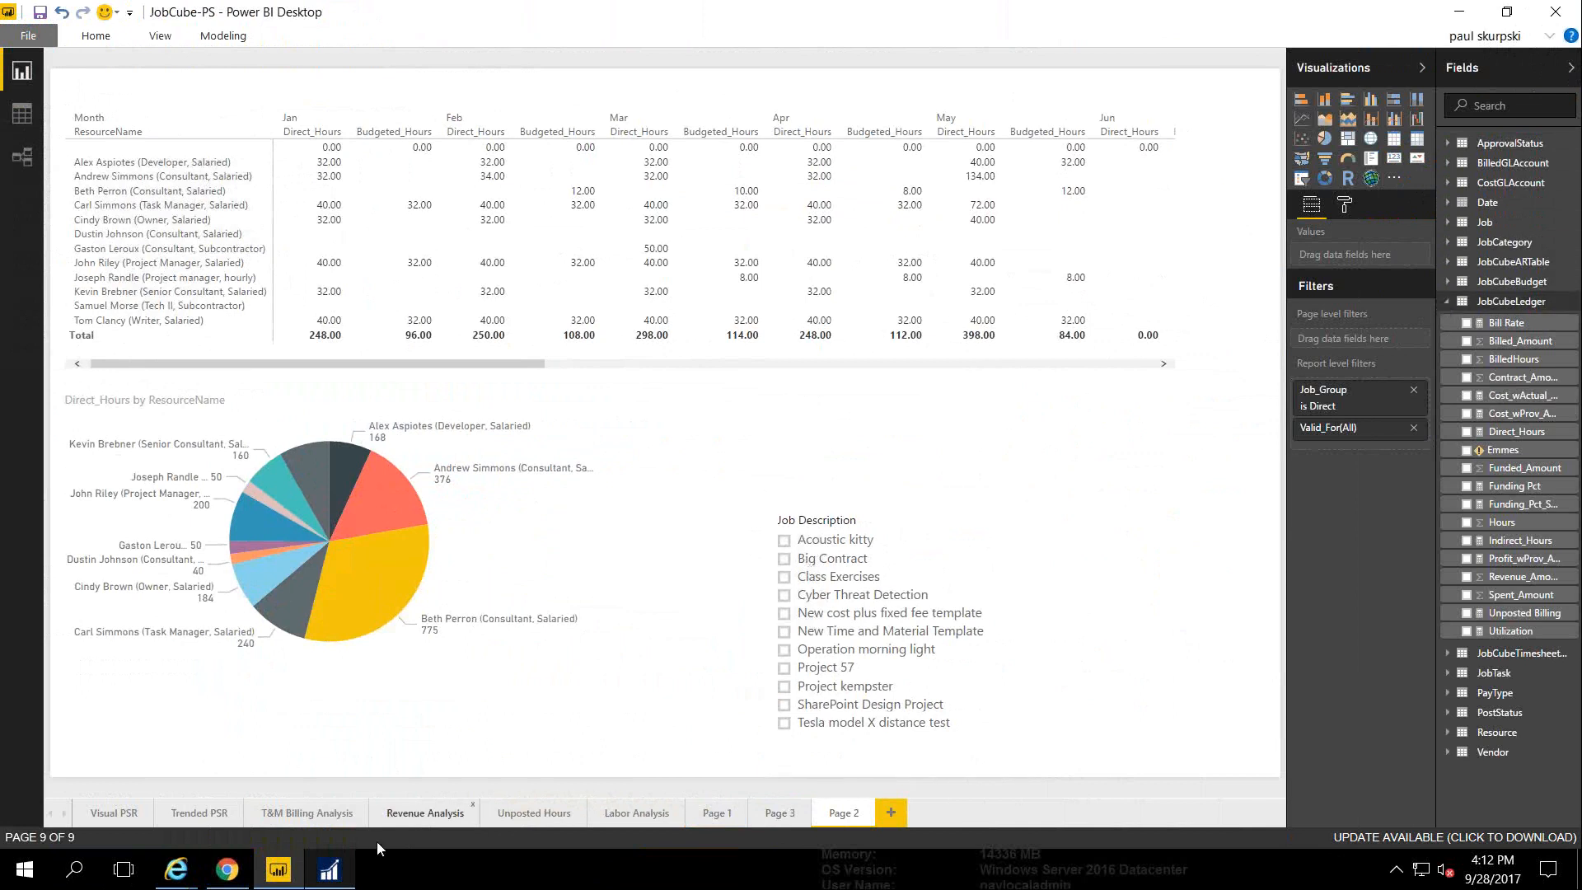
pyautogui.click(330, 870)
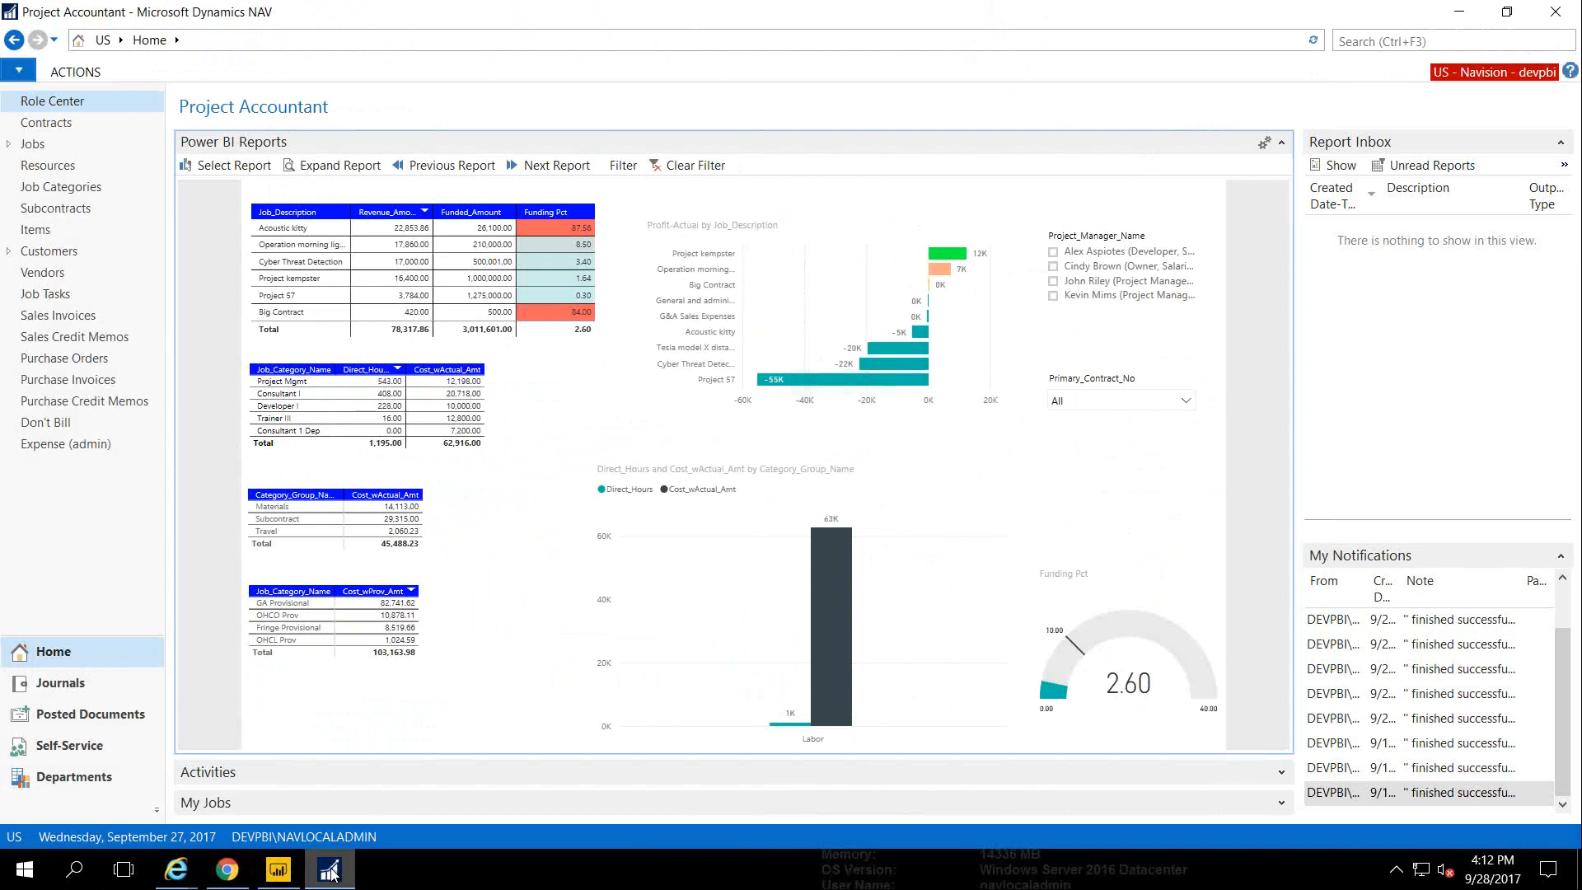
# Bring up the Timesheet page in Internet Explorer and collapse its week list to widen the grid
pyautogui.click(170, 877)
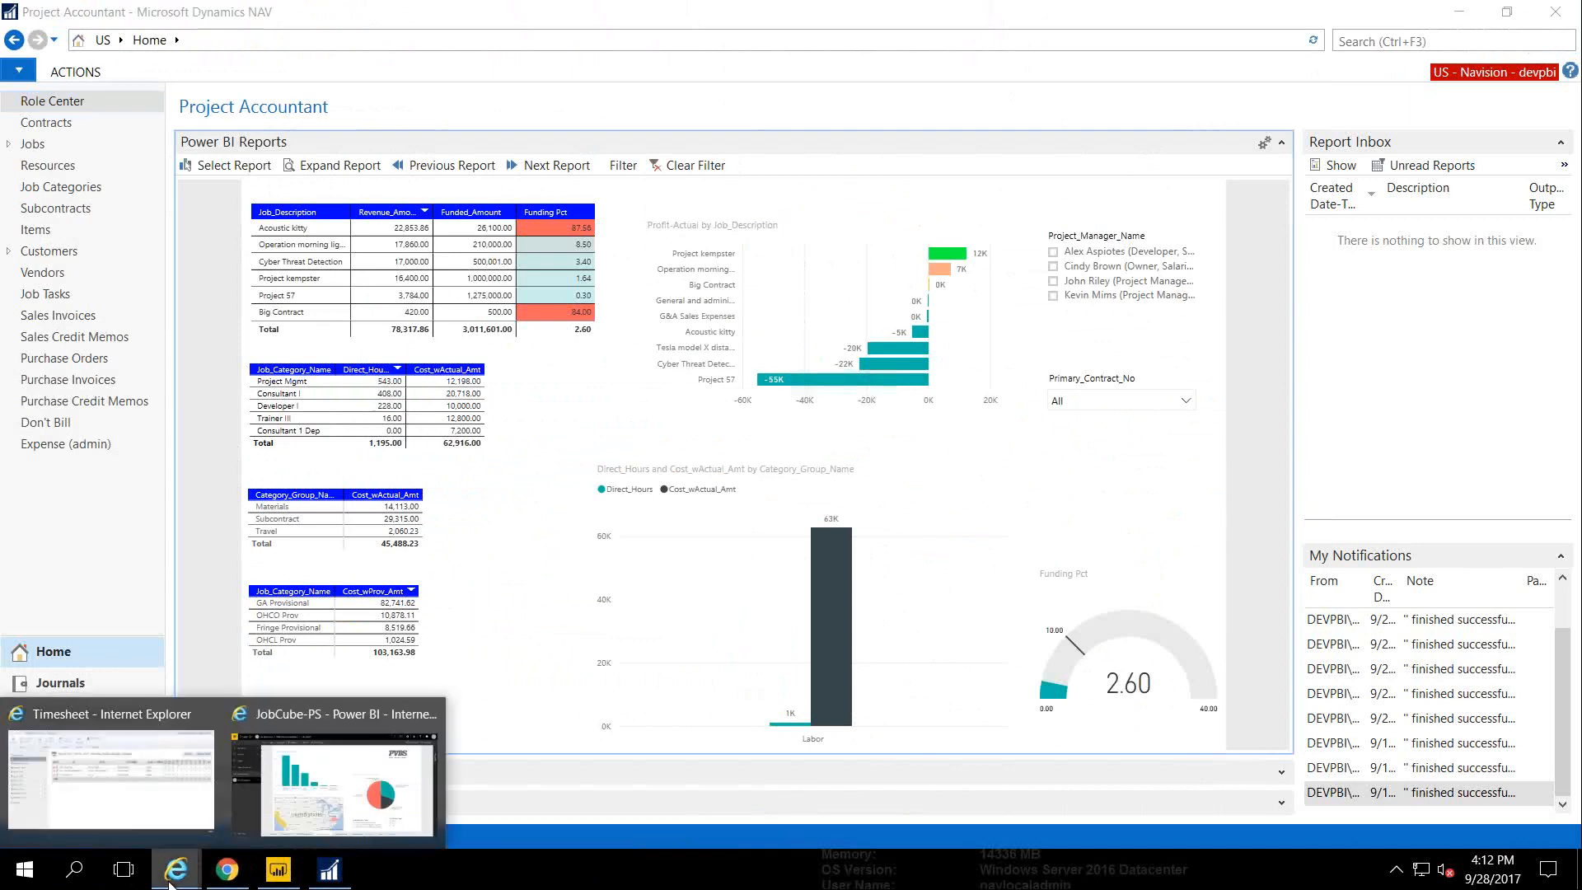
pyautogui.click(141, 818)
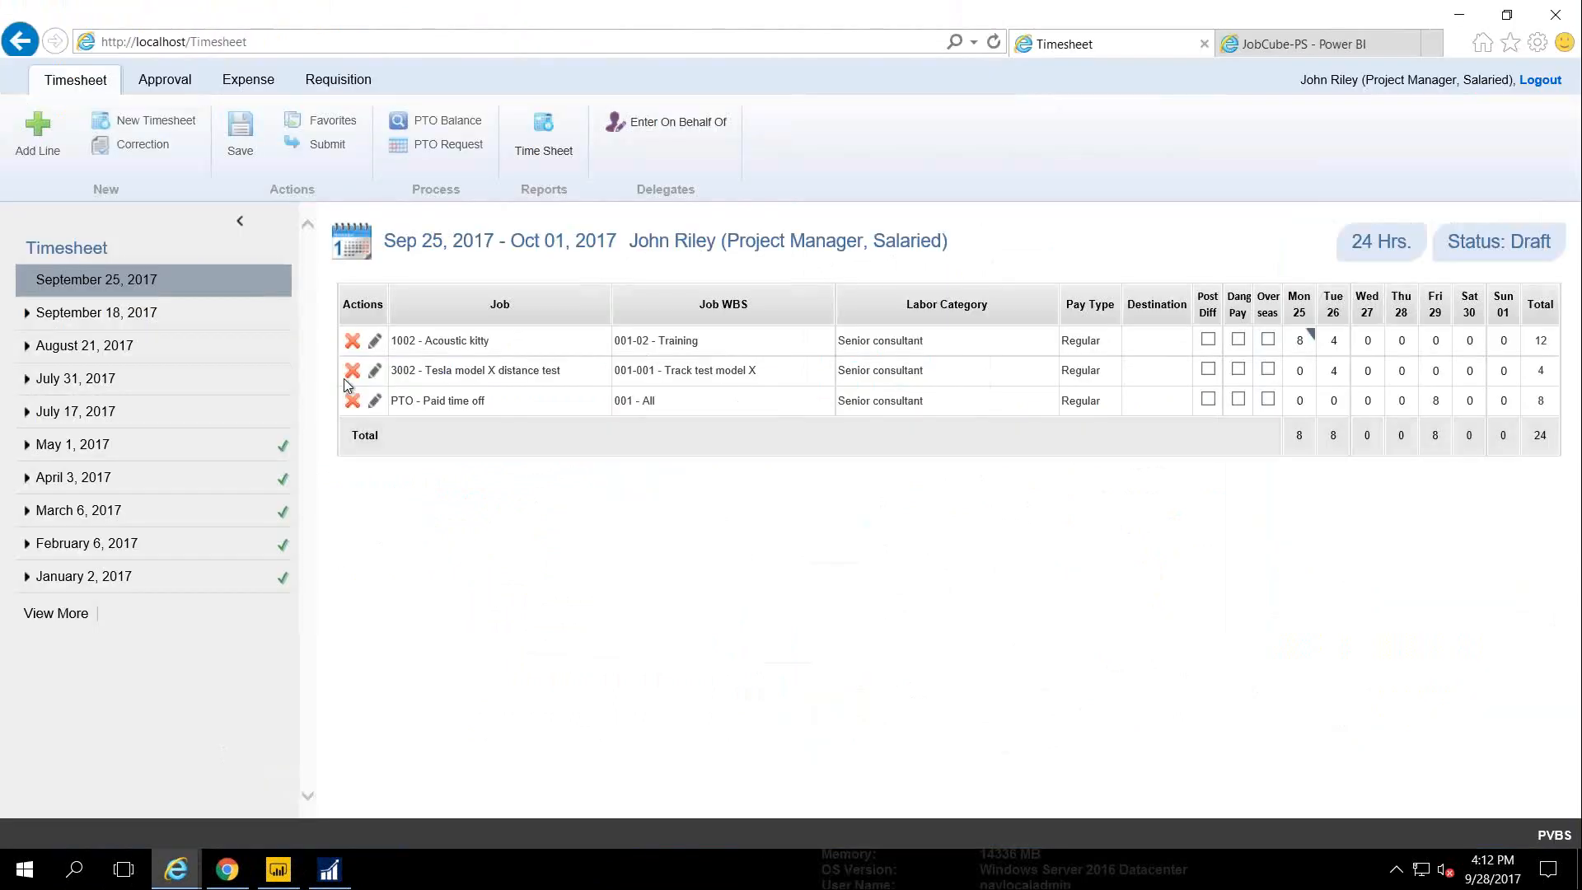
pyautogui.click(240, 222)
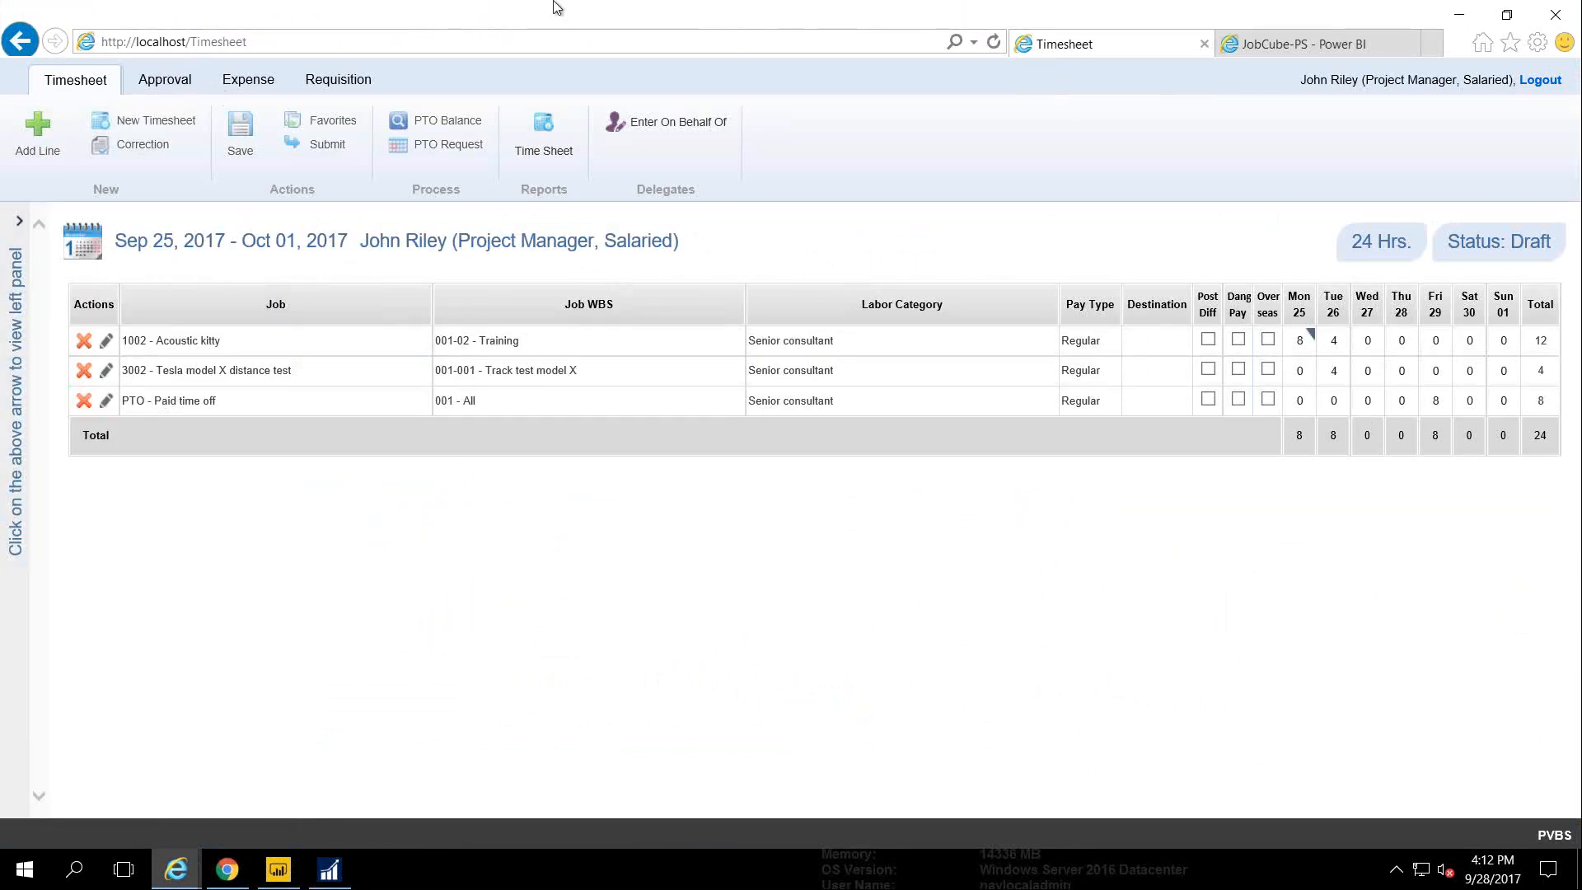
# Leave the remote session, close the slide deck without saving, and move the Chrome window onto the desktop
pyautogui.moveTo(841, 7)
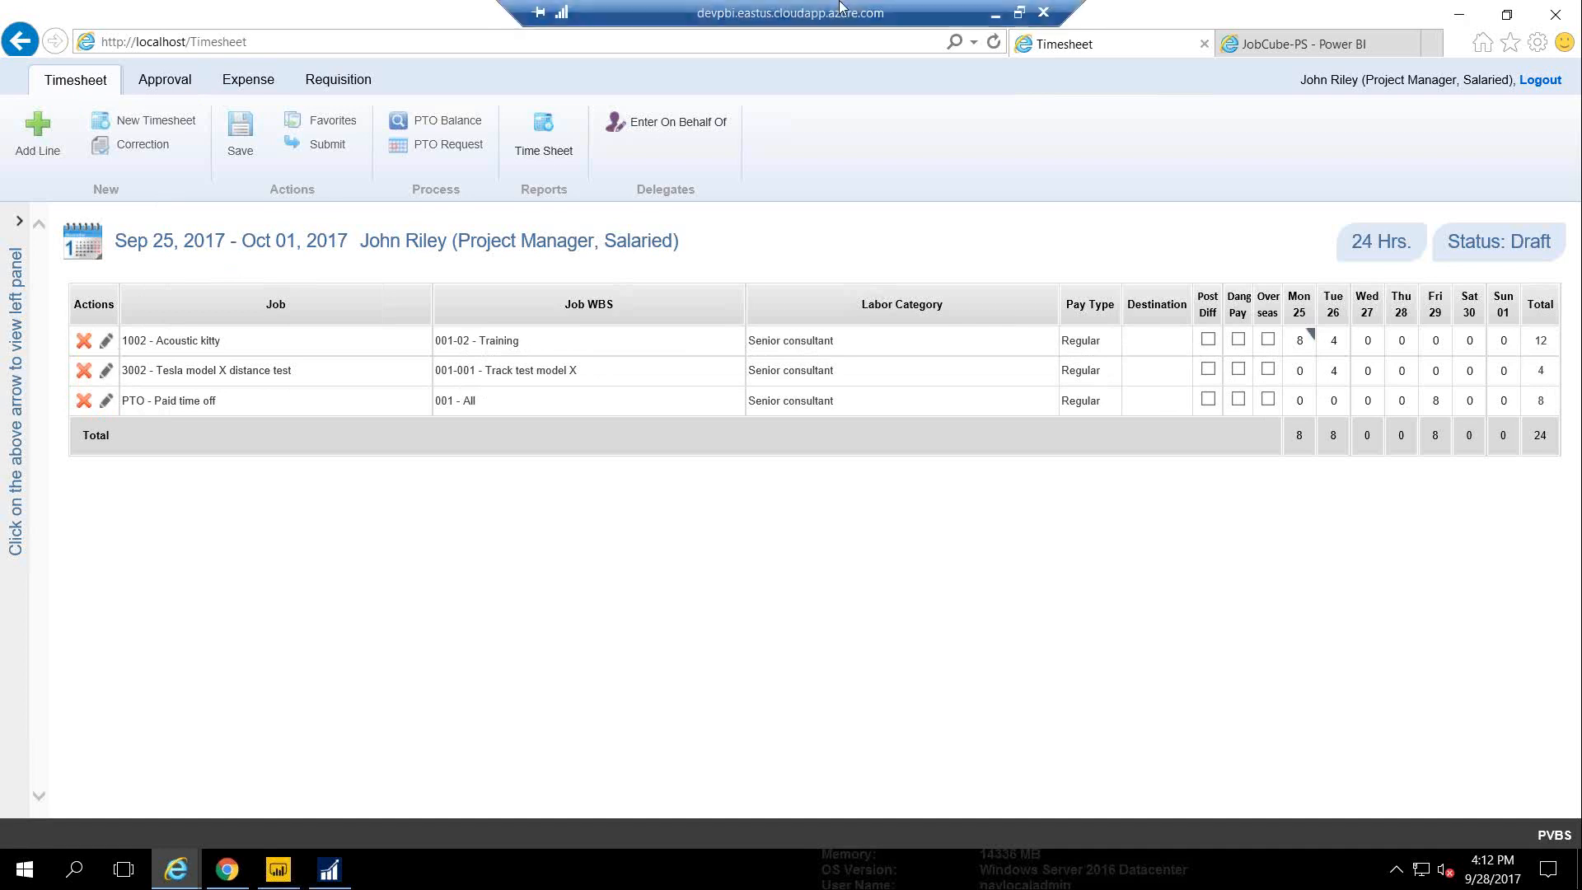
pyautogui.click(999, 14)
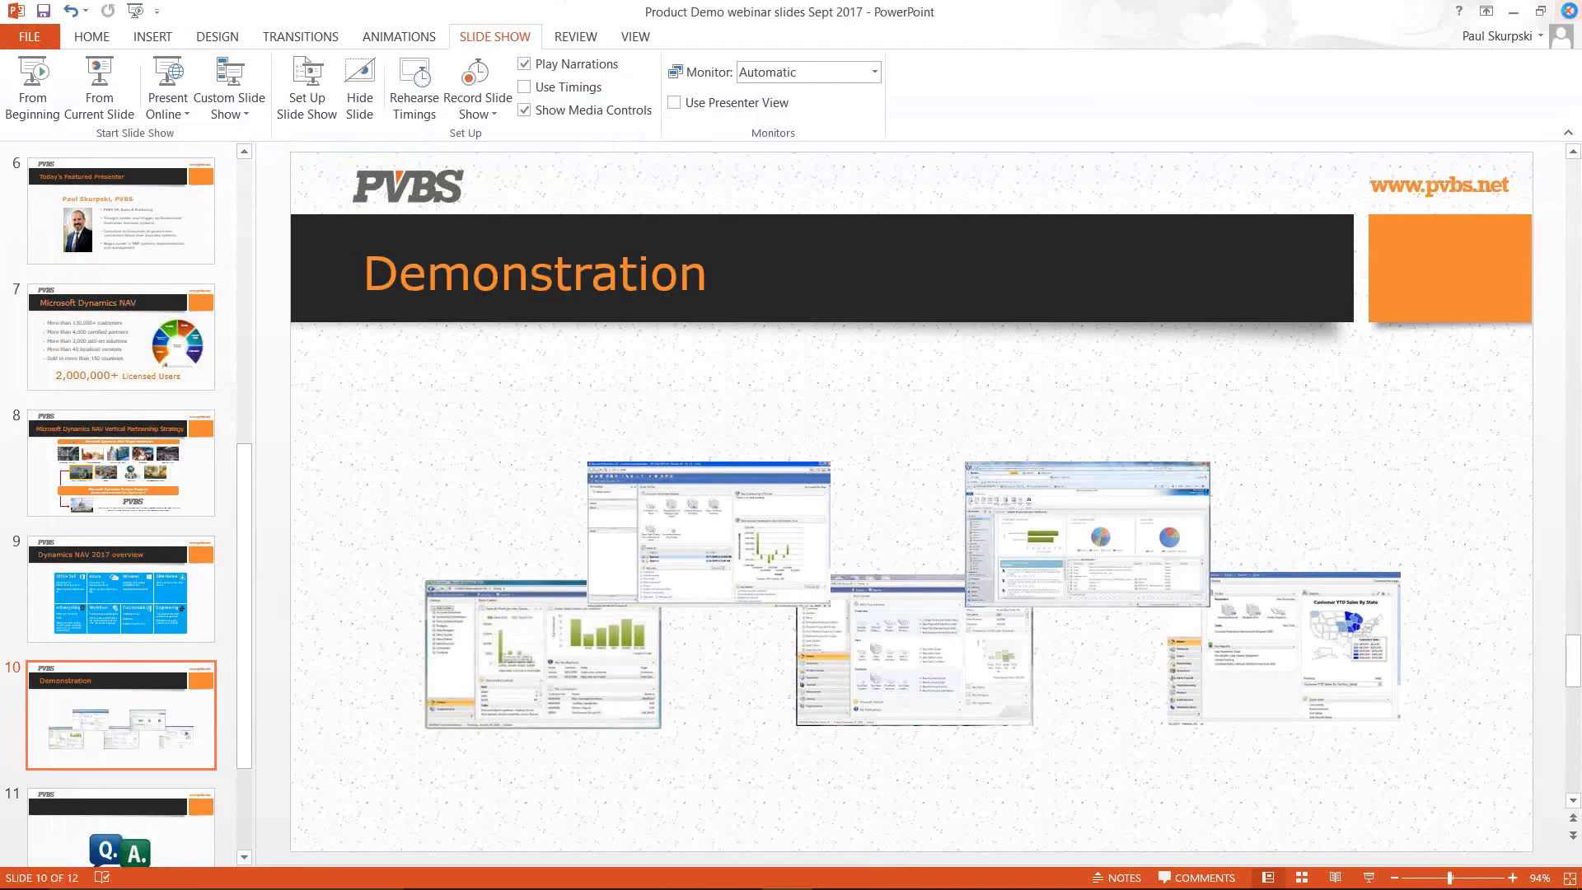
pyautogui.click(1568, 10)
pyautogui.click(792, 501)
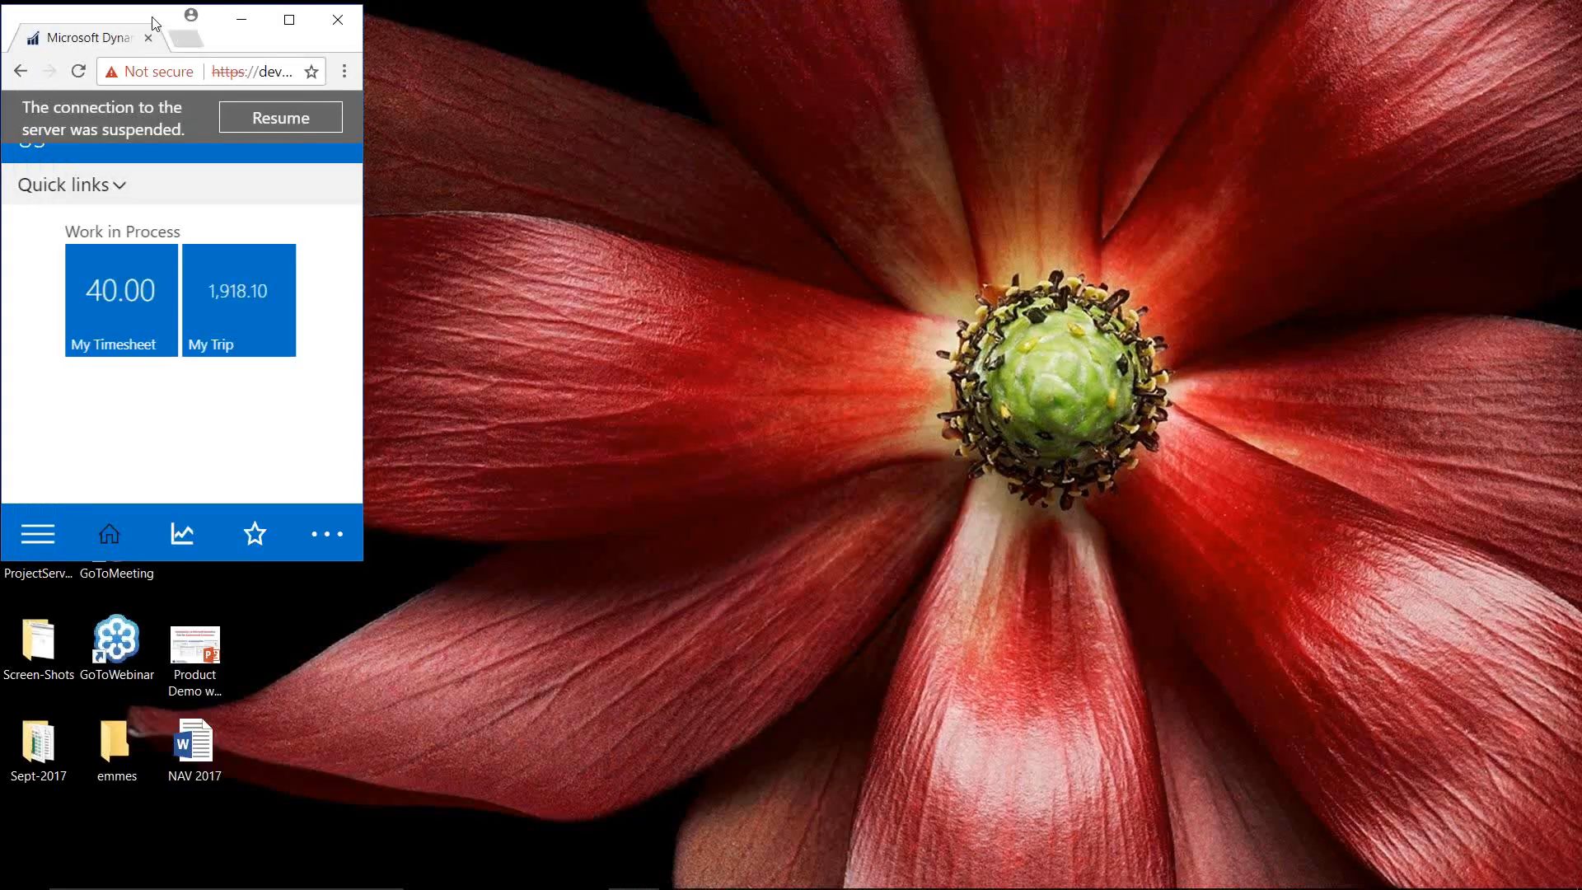
pyautogui.moveTo(127, 16); pyautogui.dragTo(398, 57)
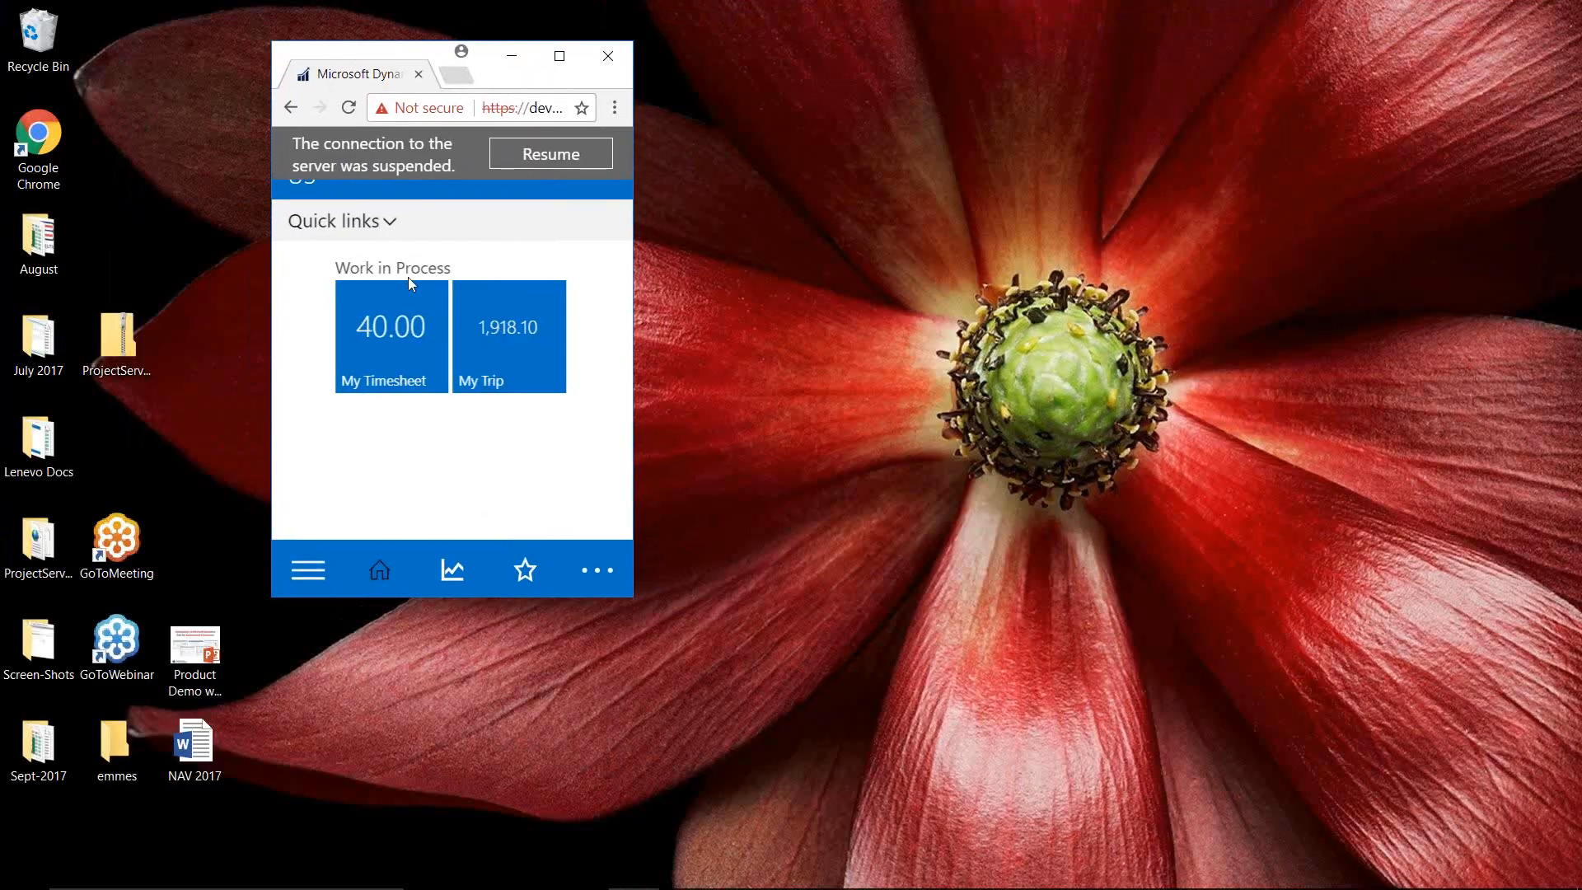
# Resume the suspended session and proceed past the certificate warning to the NAV site
pyautogui.click(522, 161)
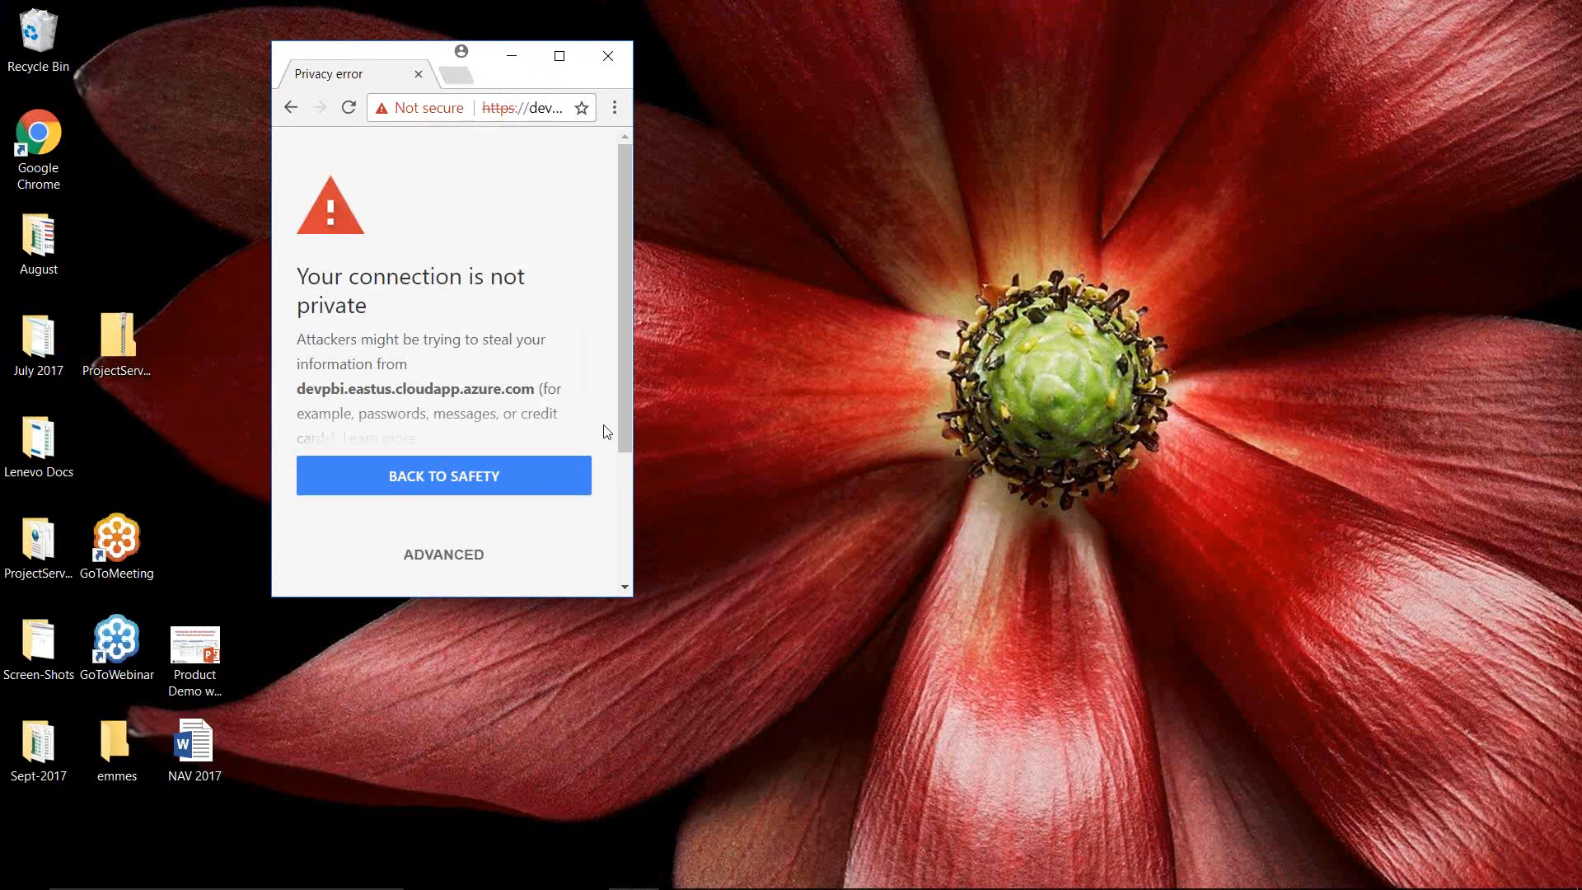
pyautogui.moveTo(622, 424); pyautogui.dragTo(618, 496)
pyautogui.click(456, 554)
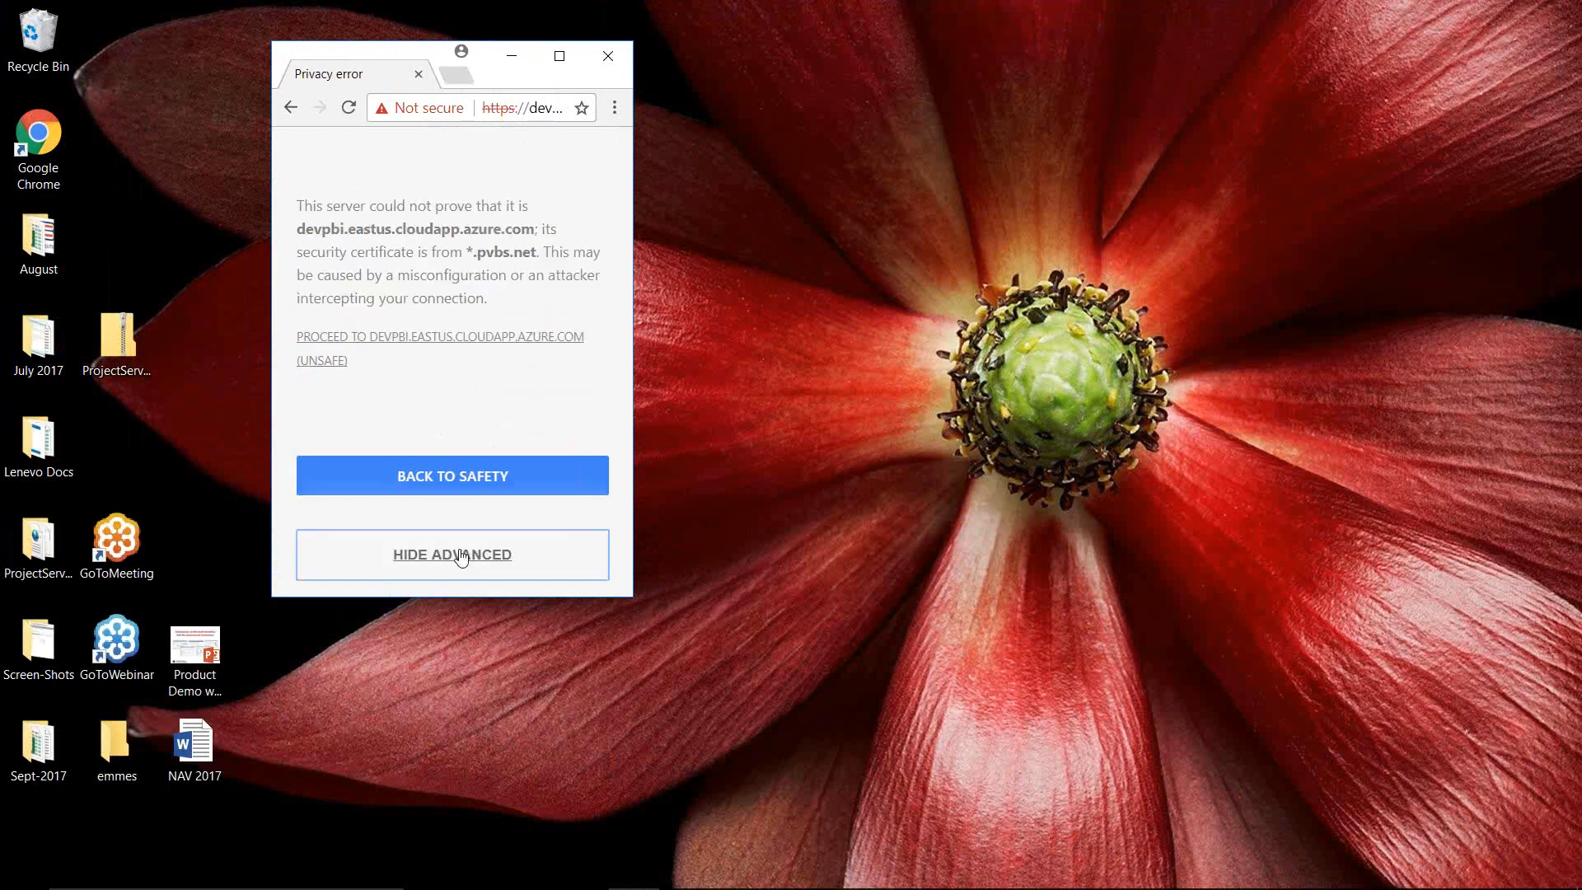
pyautogui.click(476, 347)
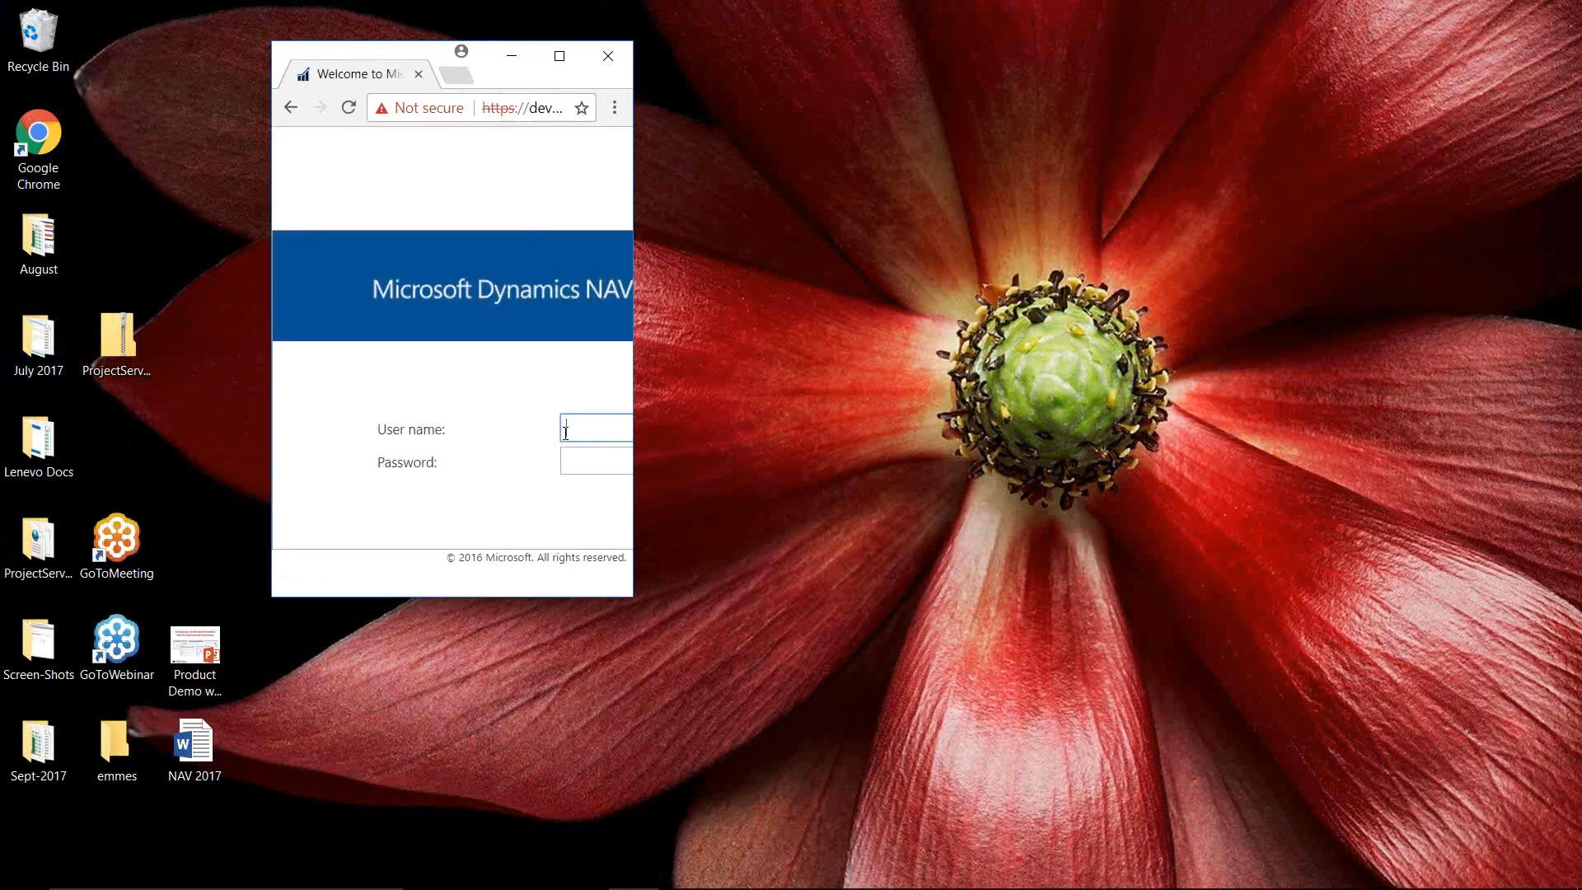
# Sign in with the suggested user name and the account password
pyautogui.write('user')
pyautogui.press('Down')
pyautogui.press('Tab')
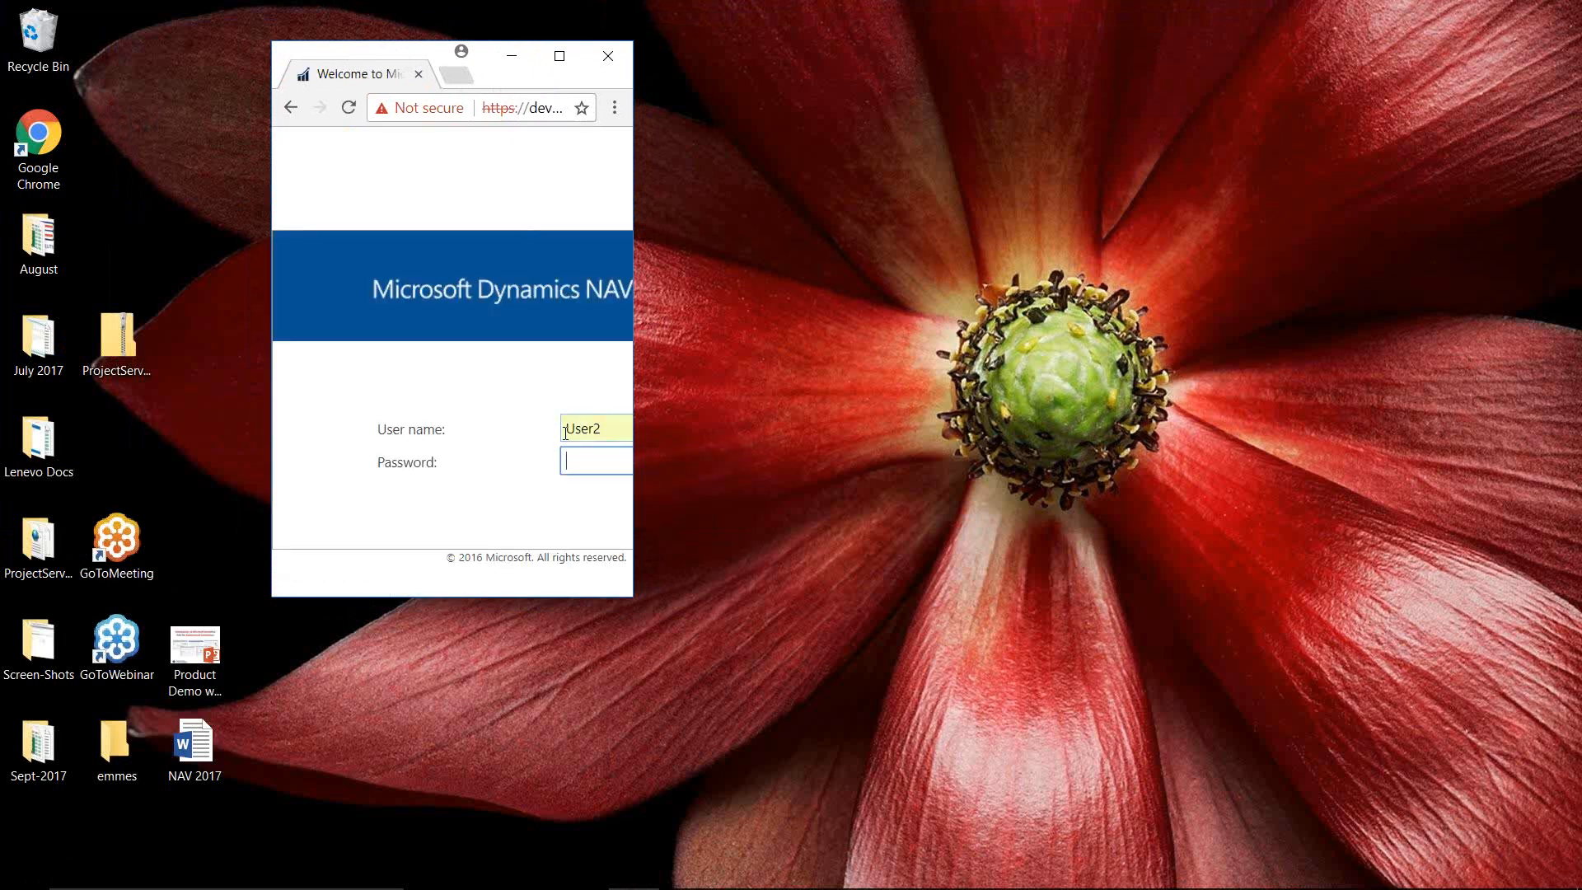
pyautogui.write('pass')
pyautogui.press('BackSpace')
pyautogui.press('BackSpace')
pyautogui.write('•••••••••')
pyautogui.press('Tab')
pyautogui.click(497, 512)
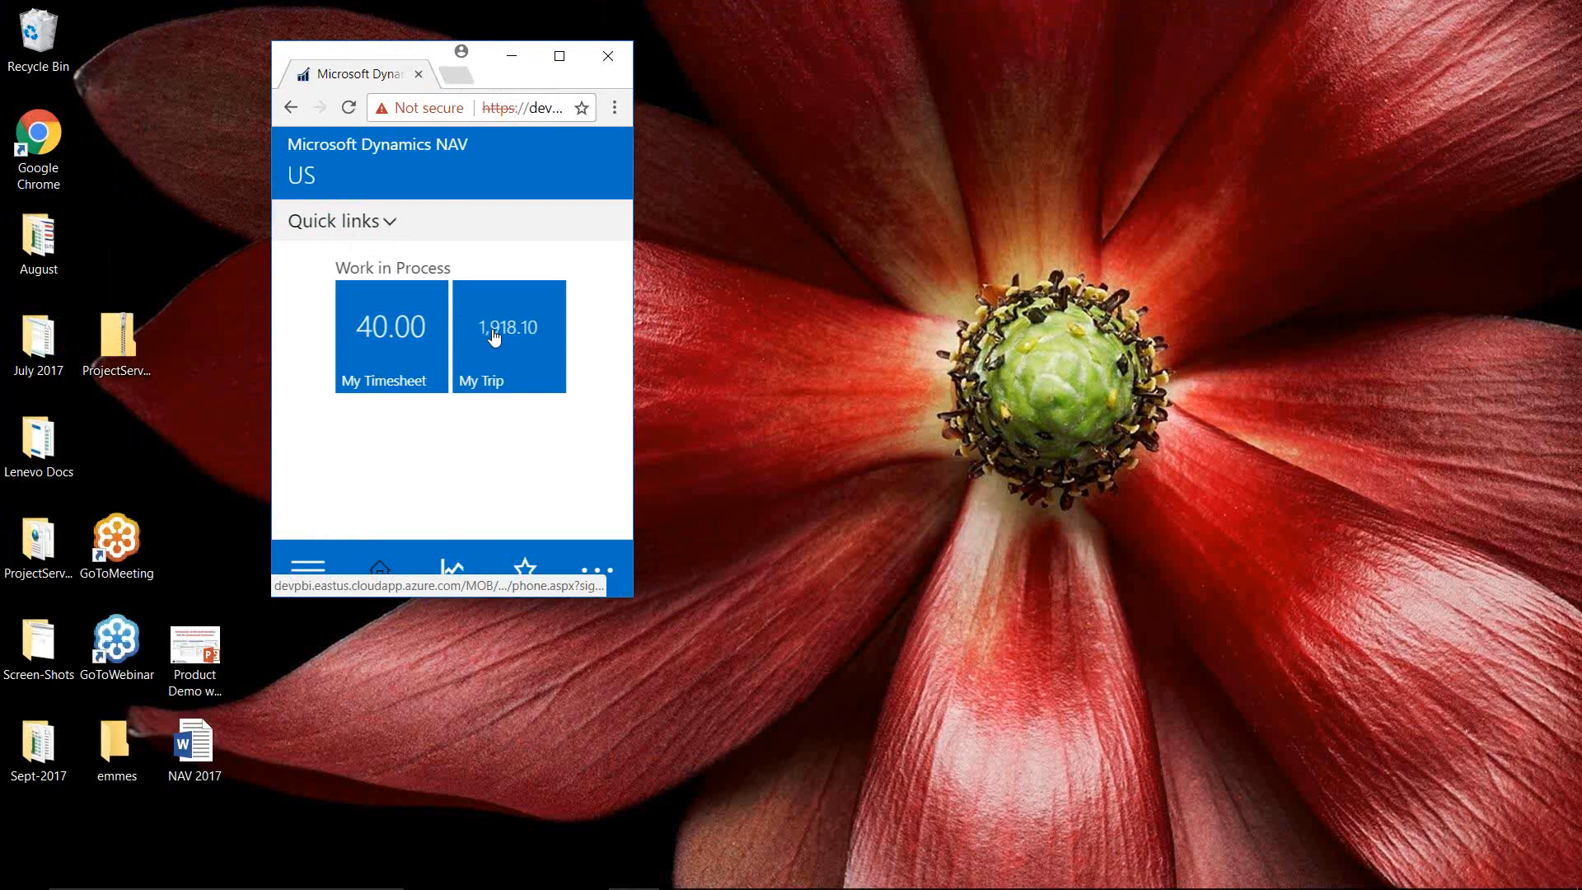
# Look through Quick links and the sales and purchase documents, then open My Timesheet from Home
pyautogui.click(334, 218)
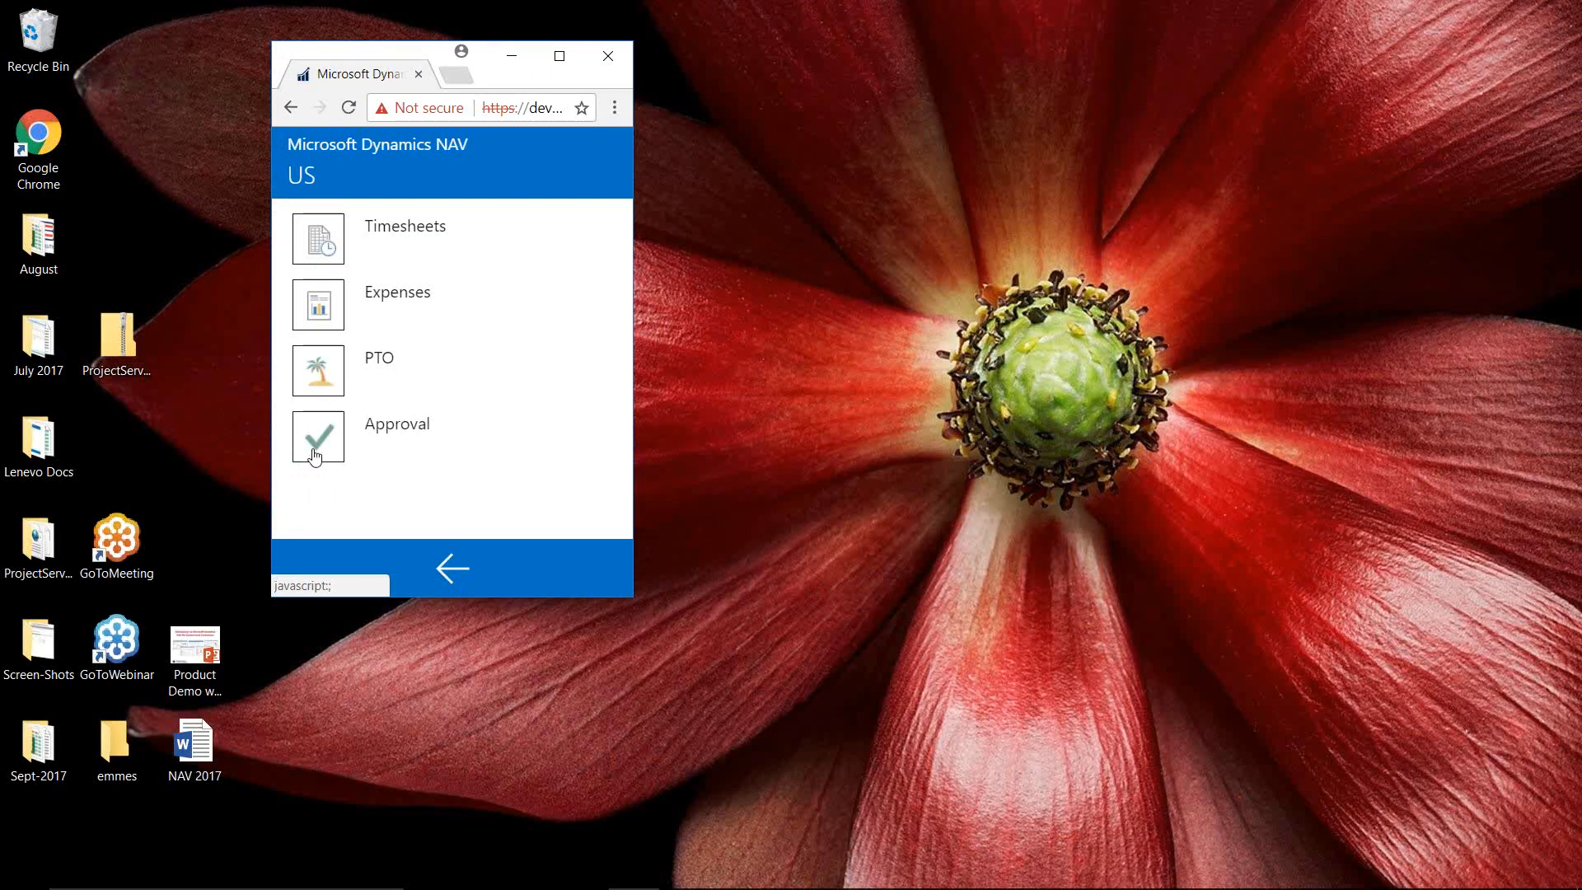
pyautogui.click(451, 567)
pyautogui.click(309, 568)
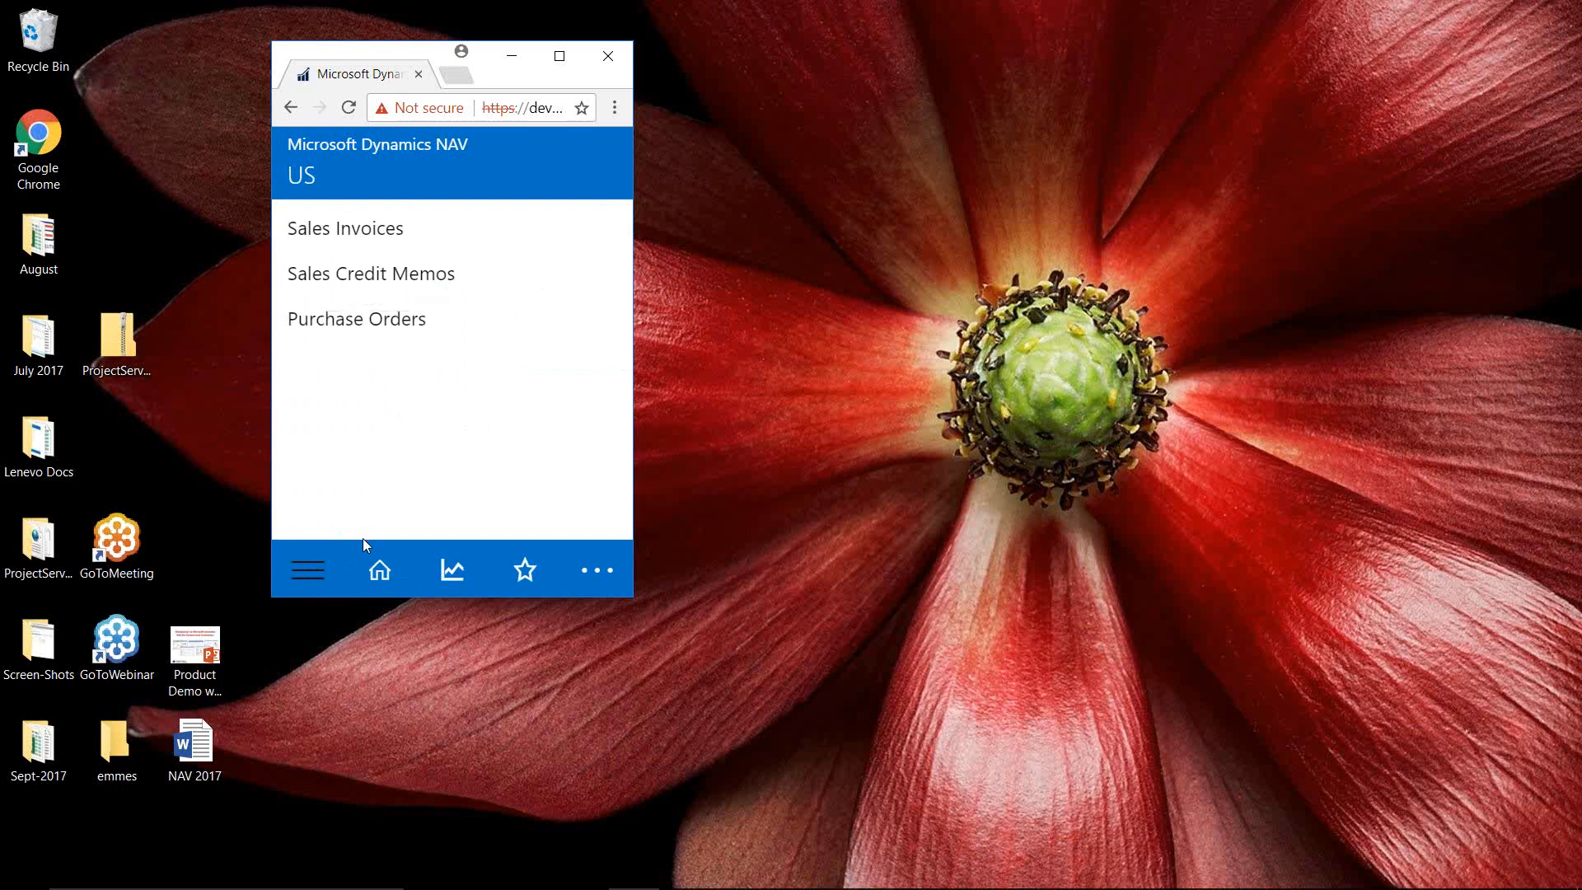
pyautogui.click(377, 574)
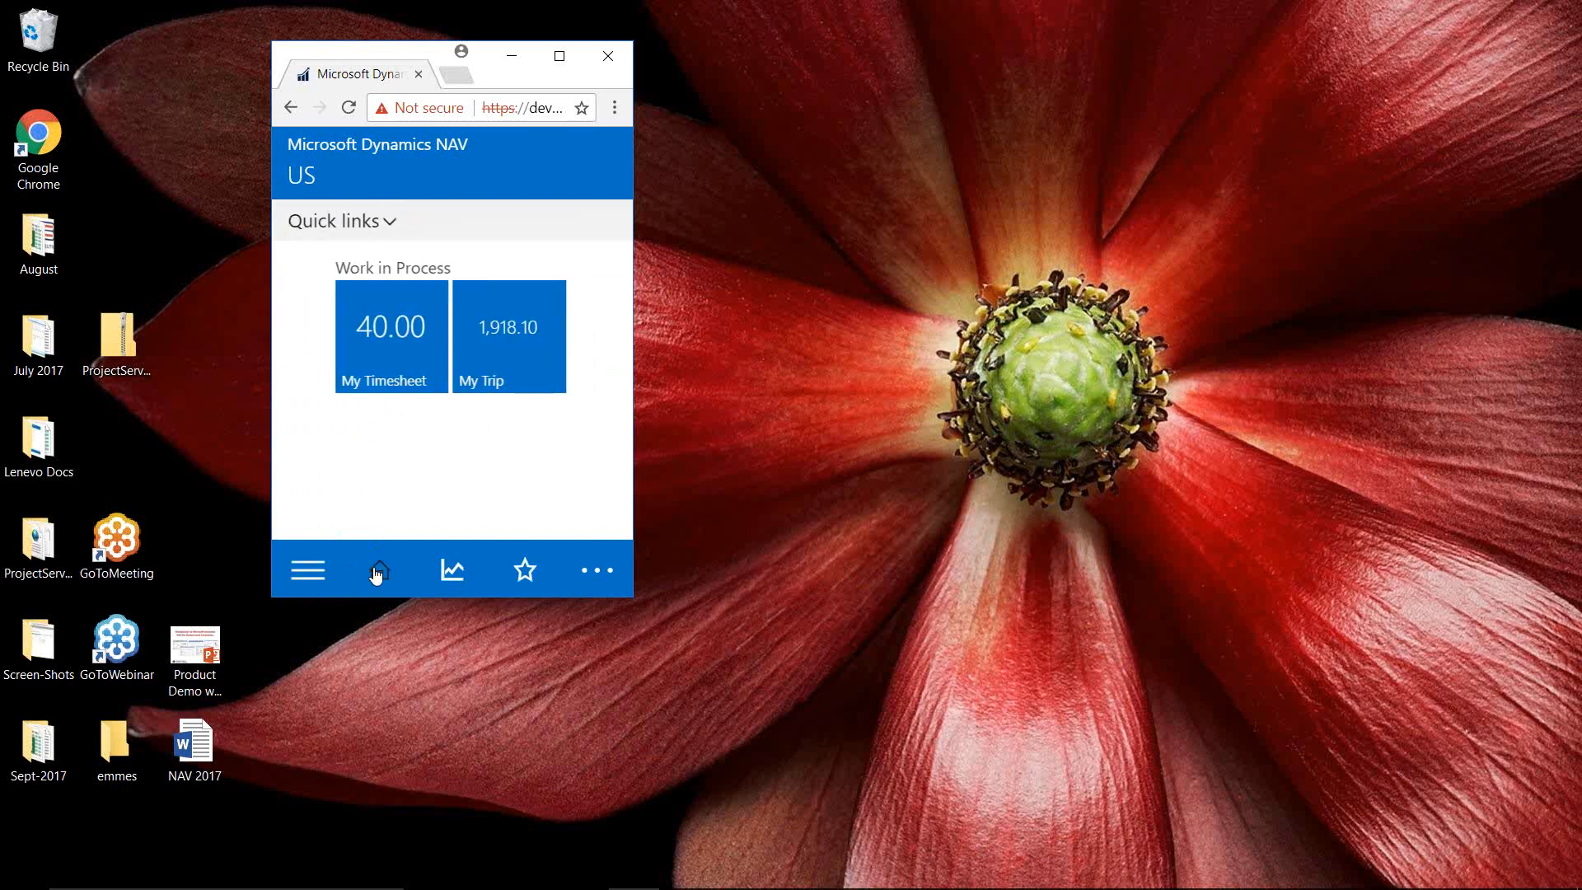
pyautogui.click(382, 336)
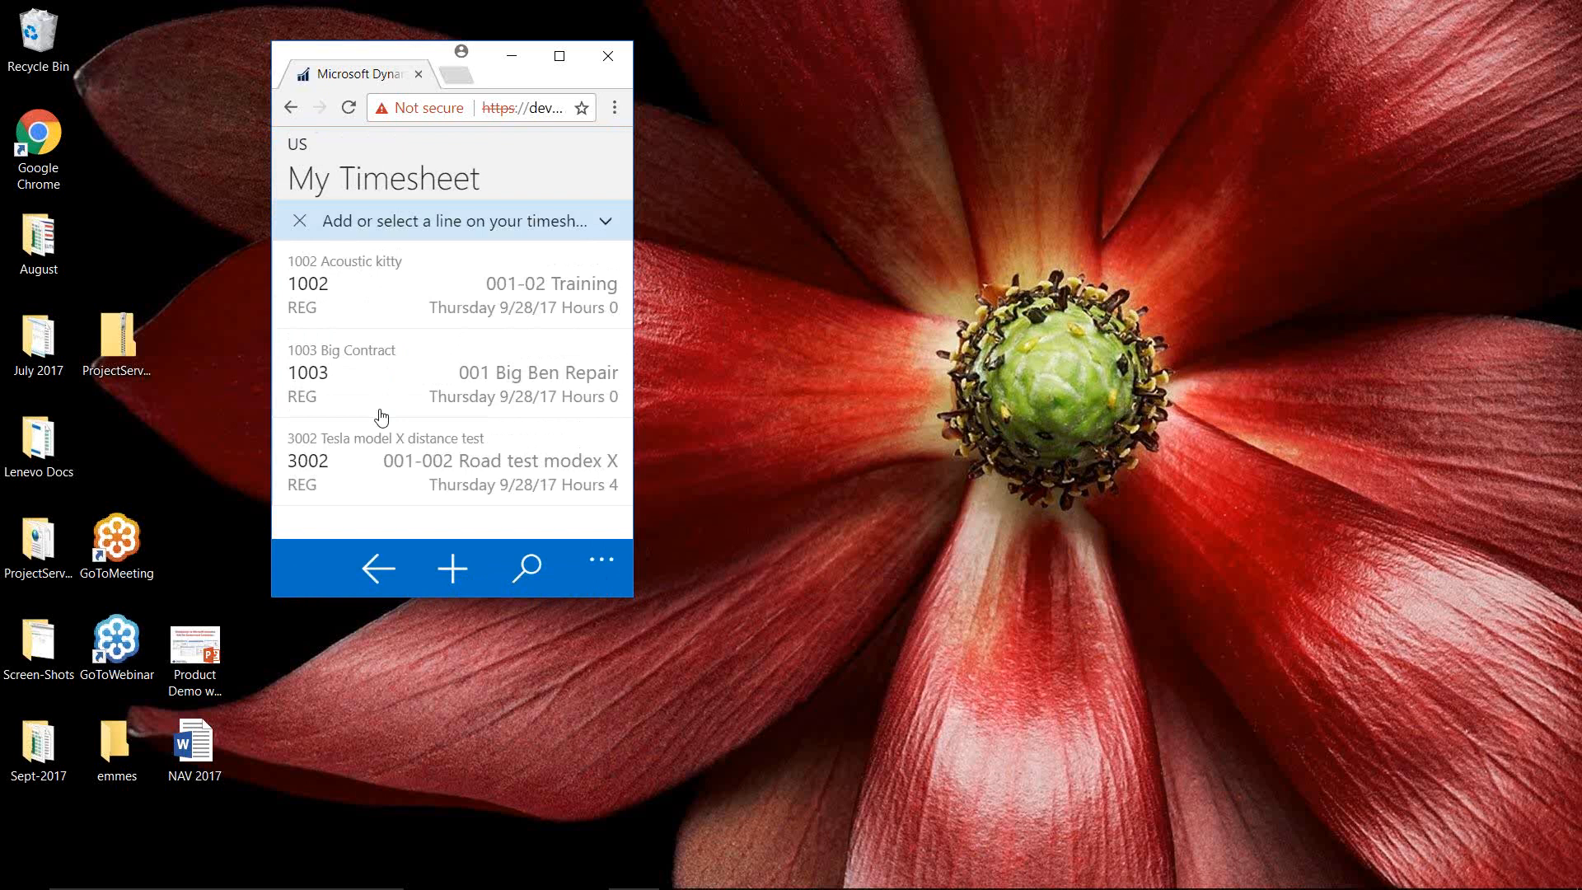
# Review the 1003 Big Ben Repair timesheet line and return to the timesheet lines
pyautogui.click(485, 375)
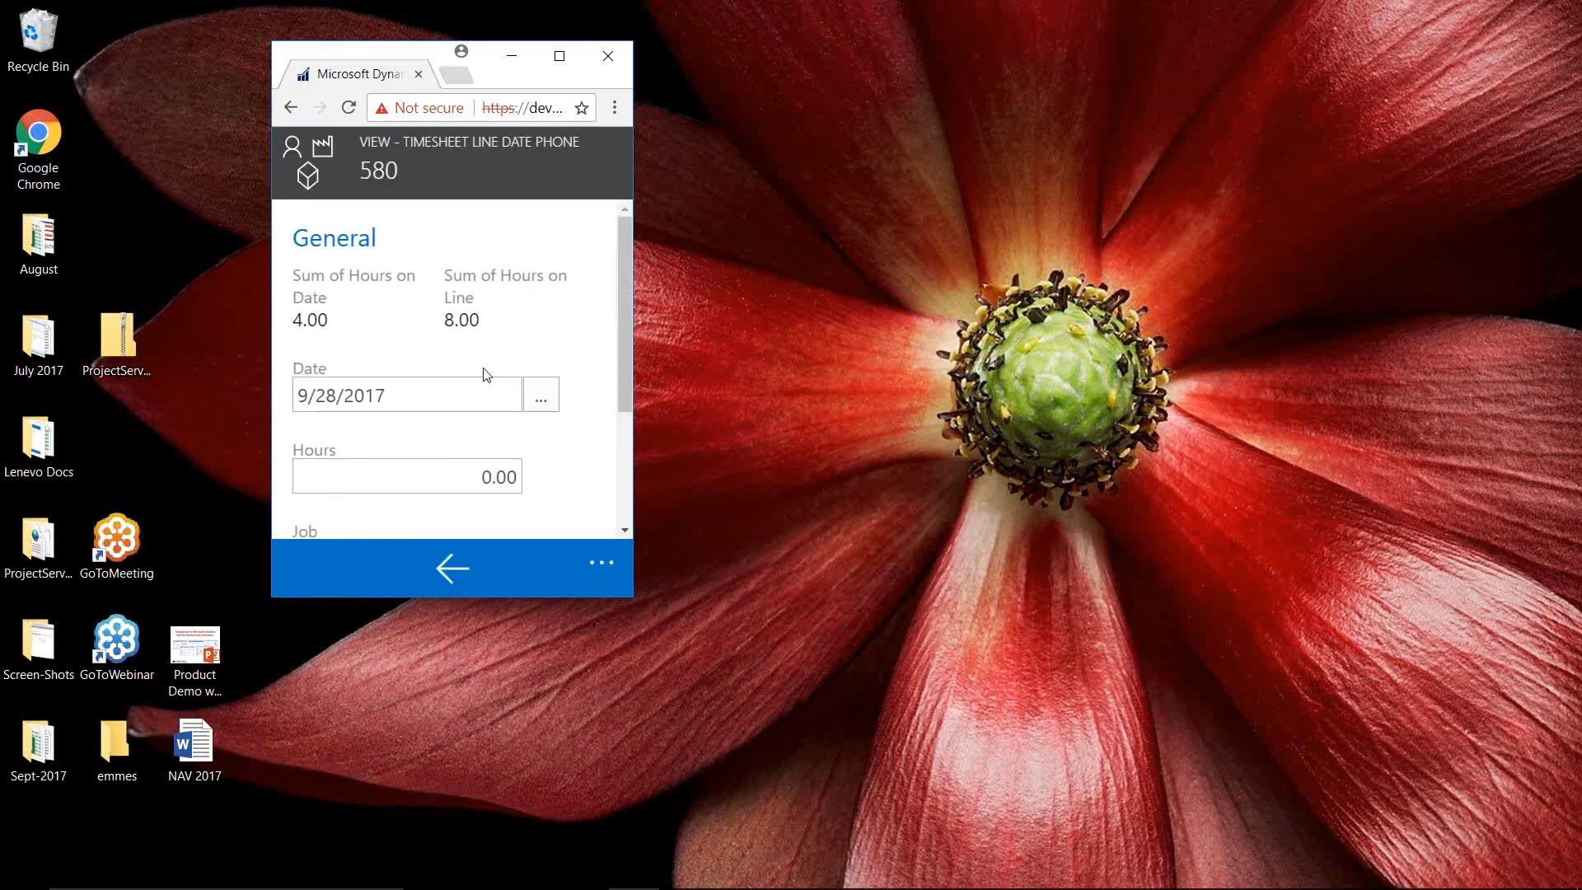
pyautogui.moveTo(624, 399); pyautogui.dragTo(624, 497)
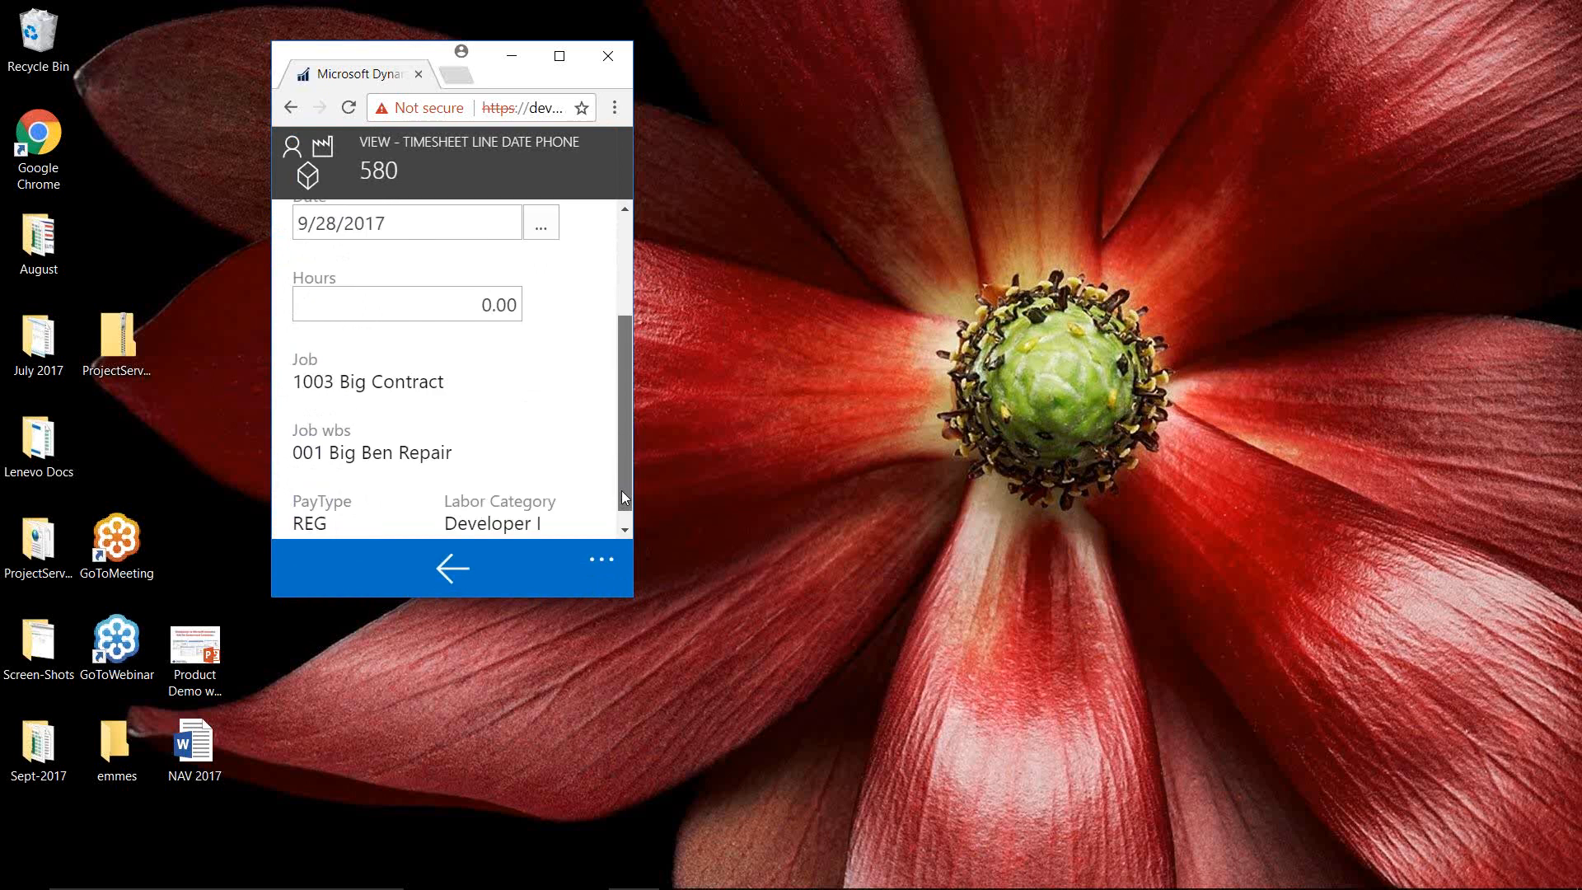
pyautogui.click(453, 568)
# Check the timesheet's Hours by Day summary, then go back to the home page
pyautogui.click(605, 576)
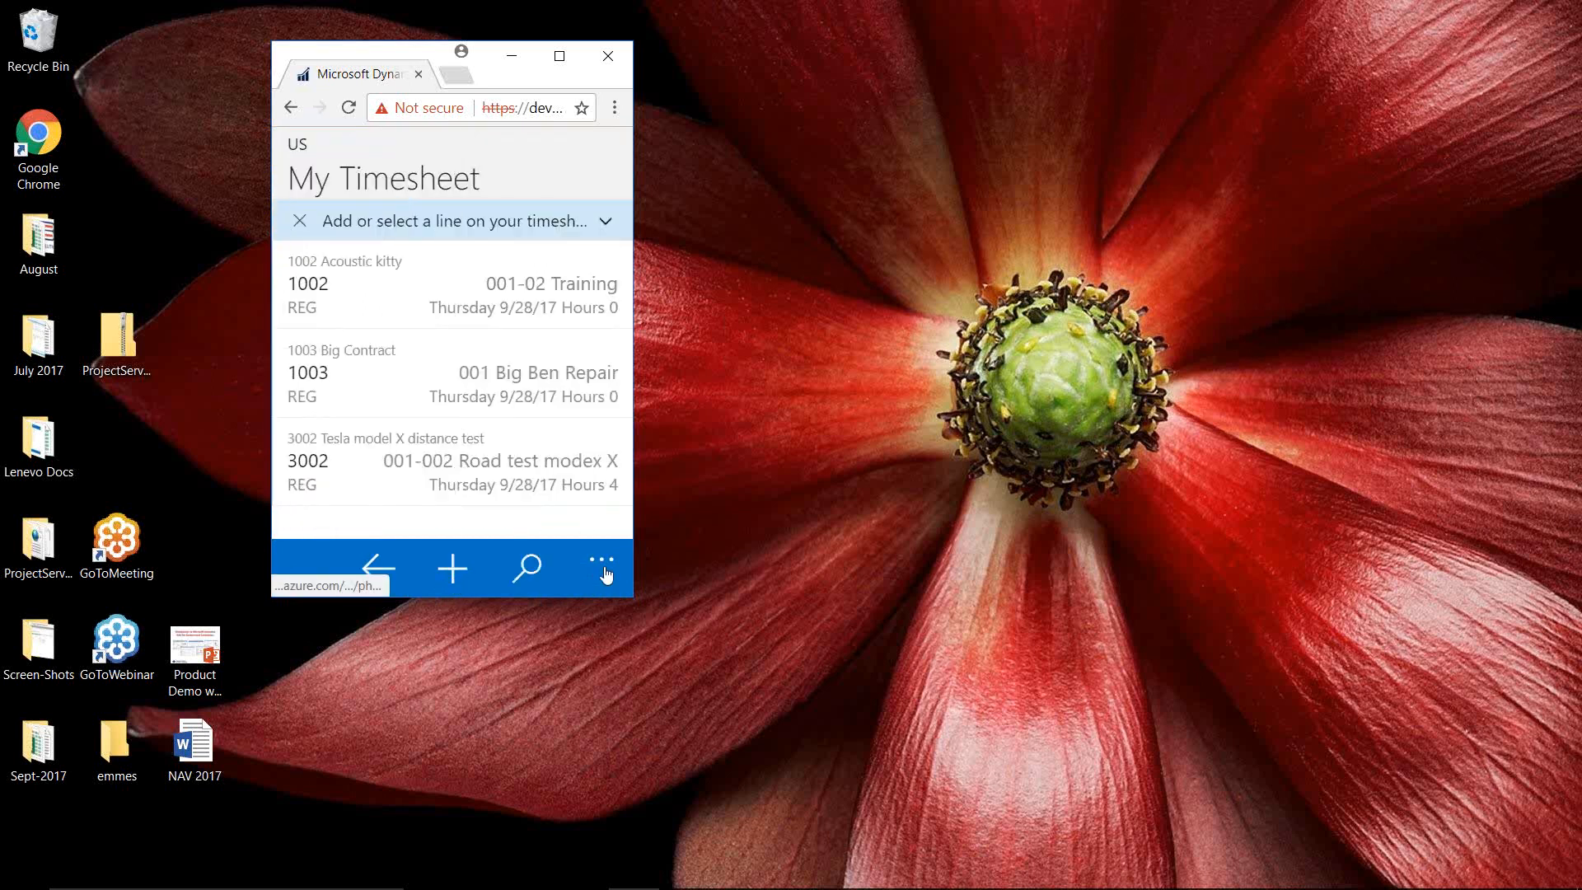
pyautogui.click(326, 366)
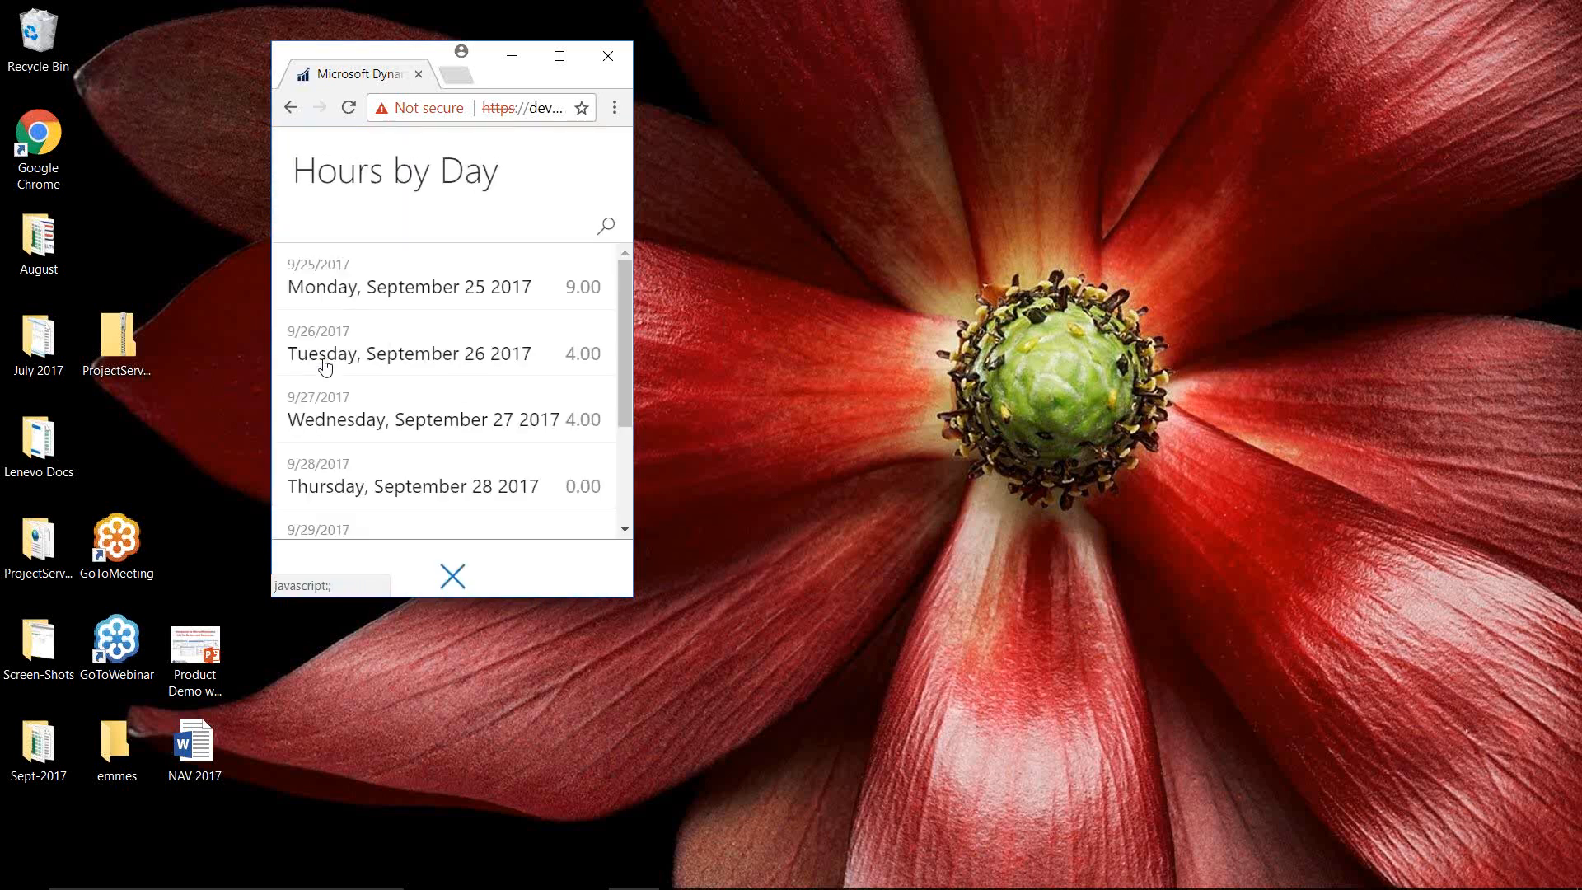
pyautogui.moveTo(621, 379); pyautogui.dragTo(610, 323)
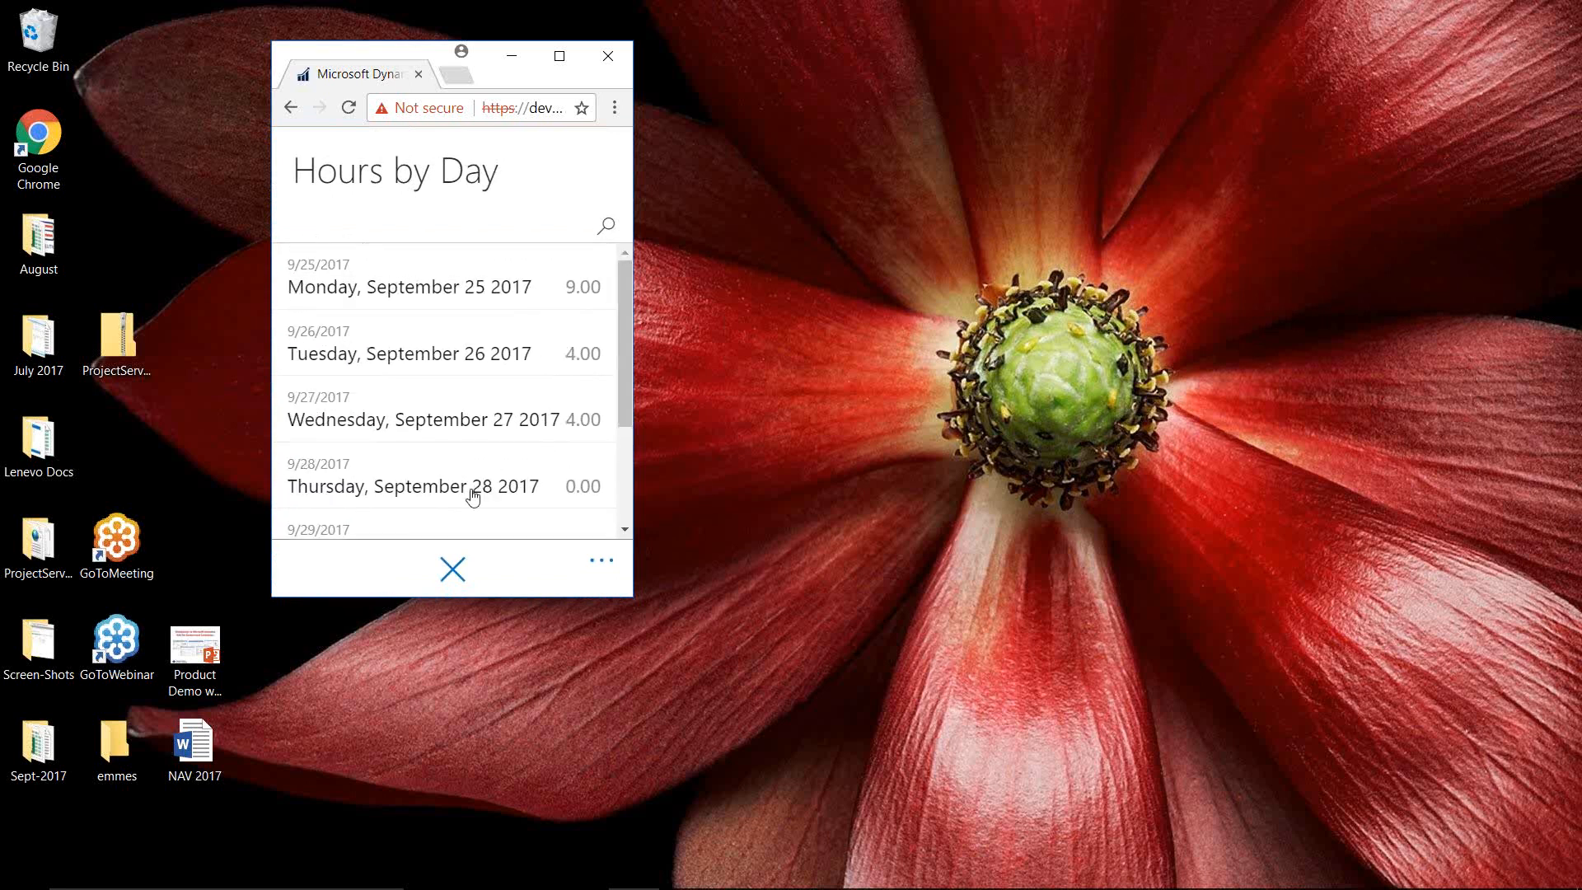
pyautogui.click(452, 569)
pyautogui.click(376, 568)
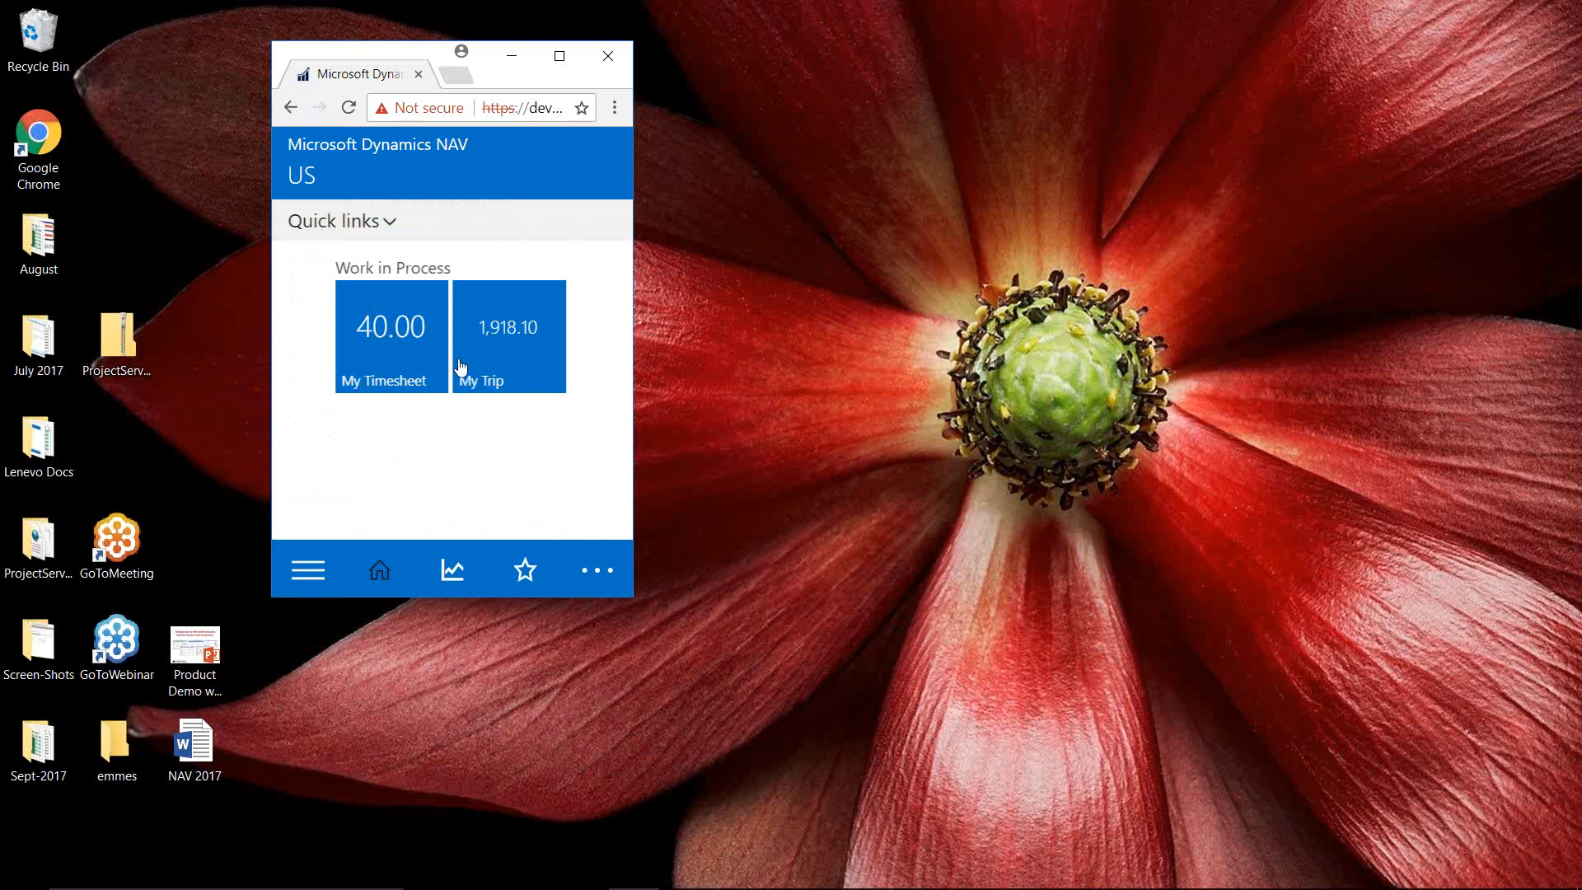
# Switch to the remote desktop's Project Accountant window and open the Jobs list
pyautogui.moveTo(601, 866)
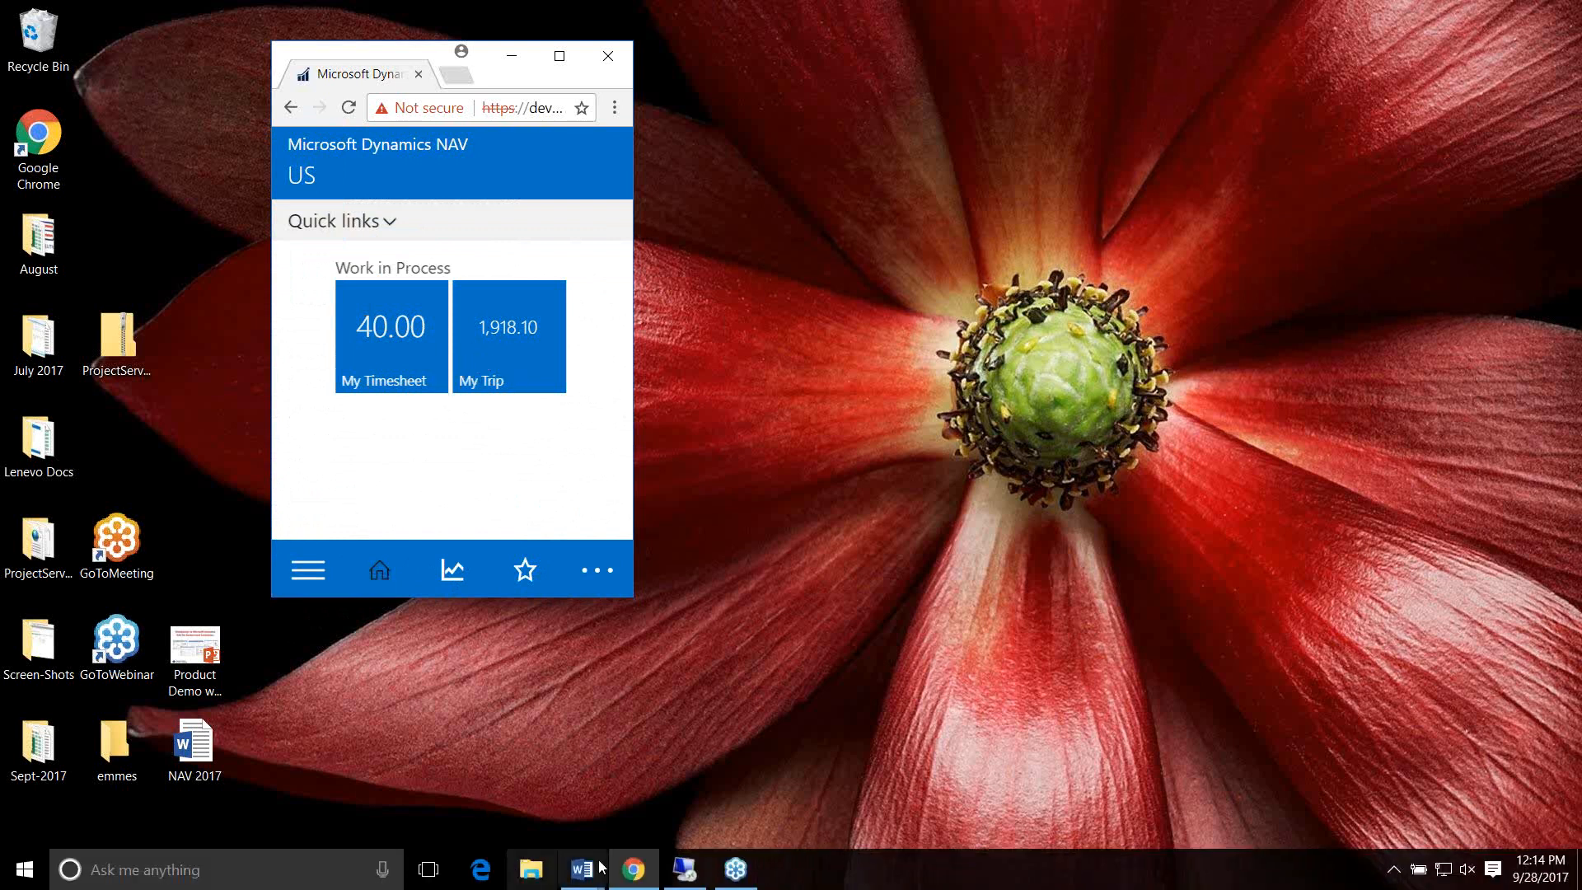
pyautogui.click(685, 869)
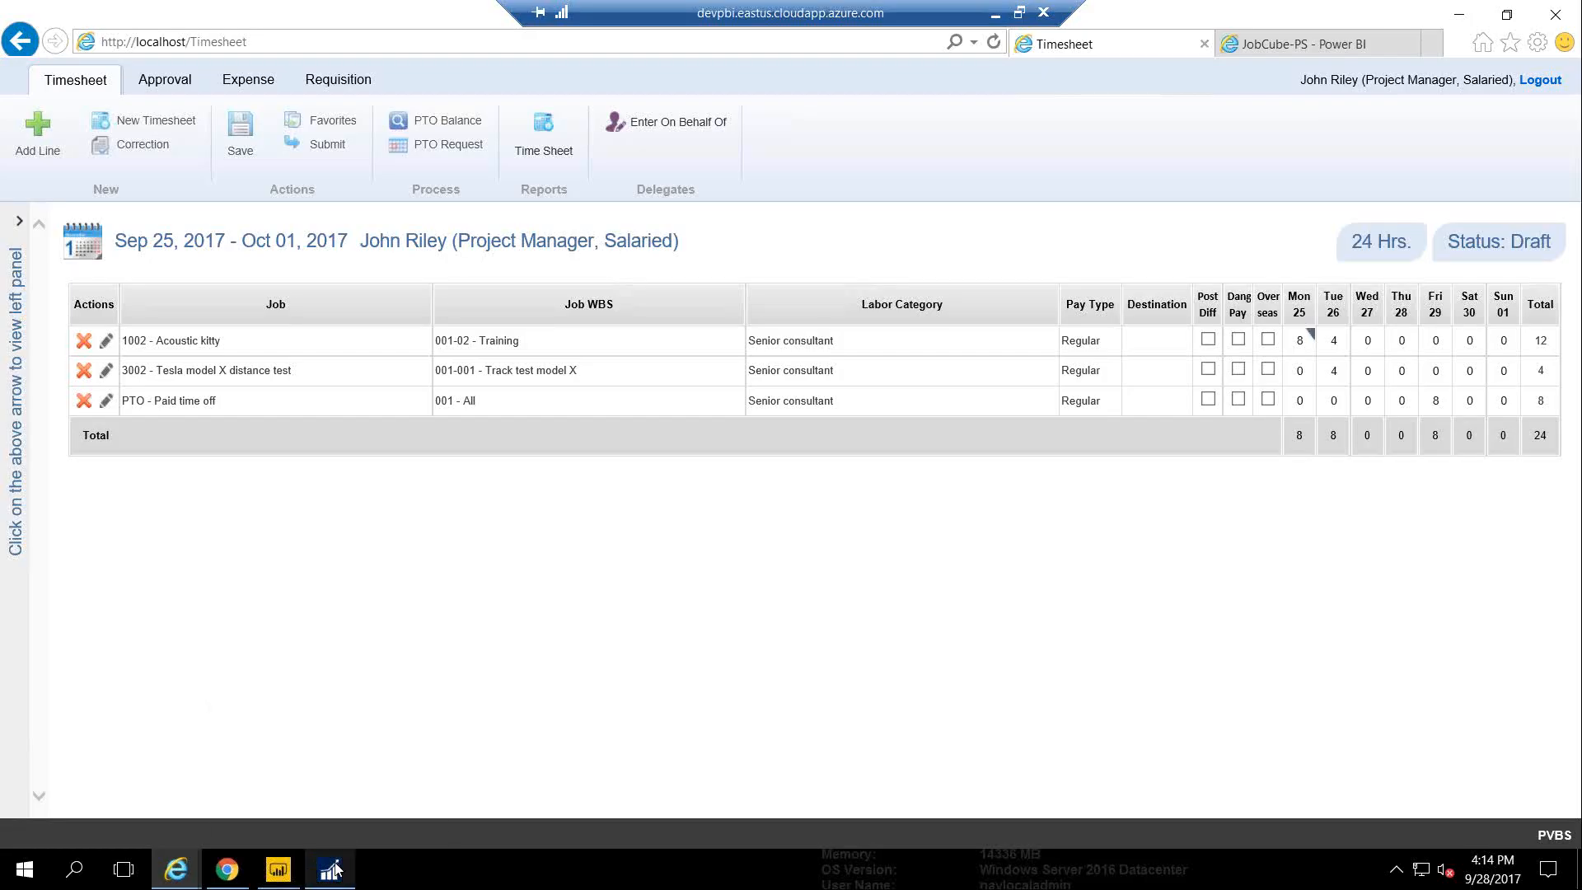
pyautogui.click(332, 870)
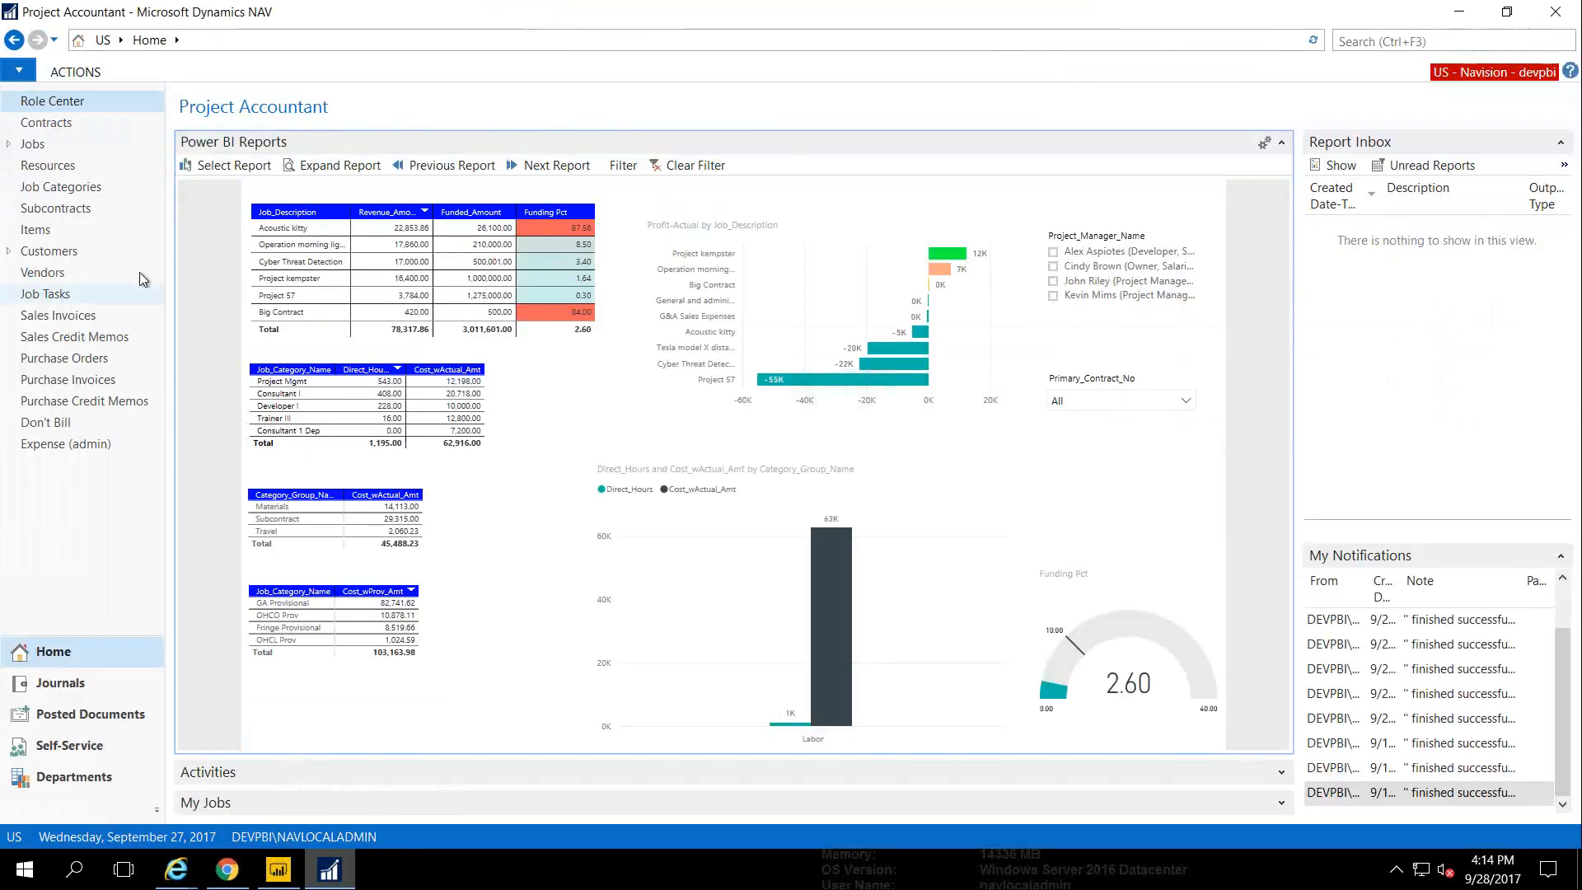
pyautogui.click(33, 145)
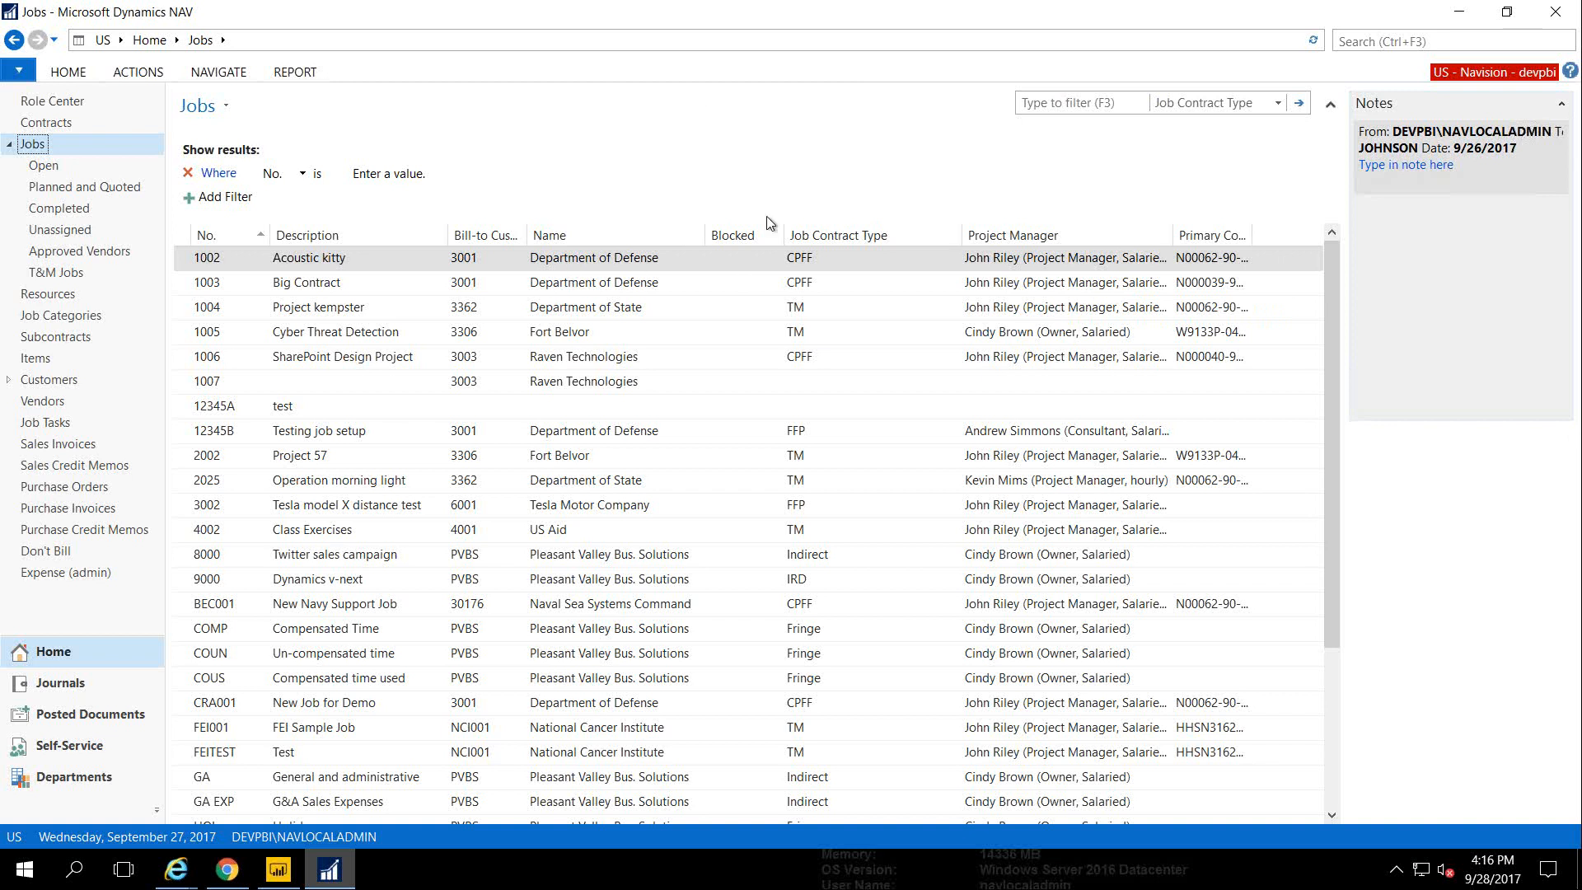
# Look at the available job actions, then open the Job Card for 1002 Acoustic kitty
pyautogui.click(557, 261)
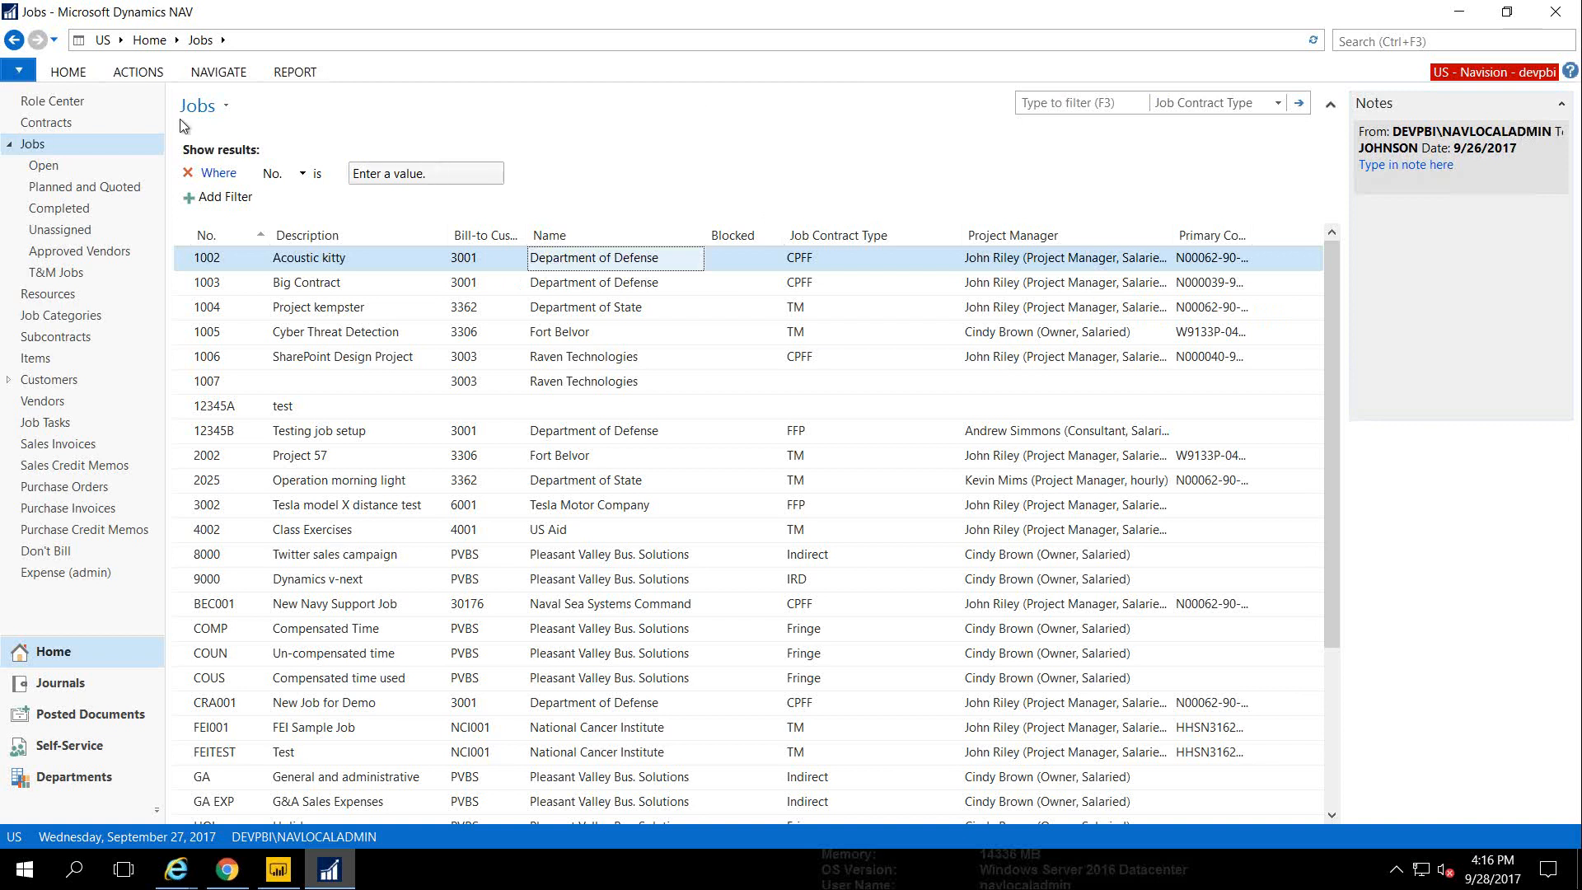
pyautogui.click(72, 75)
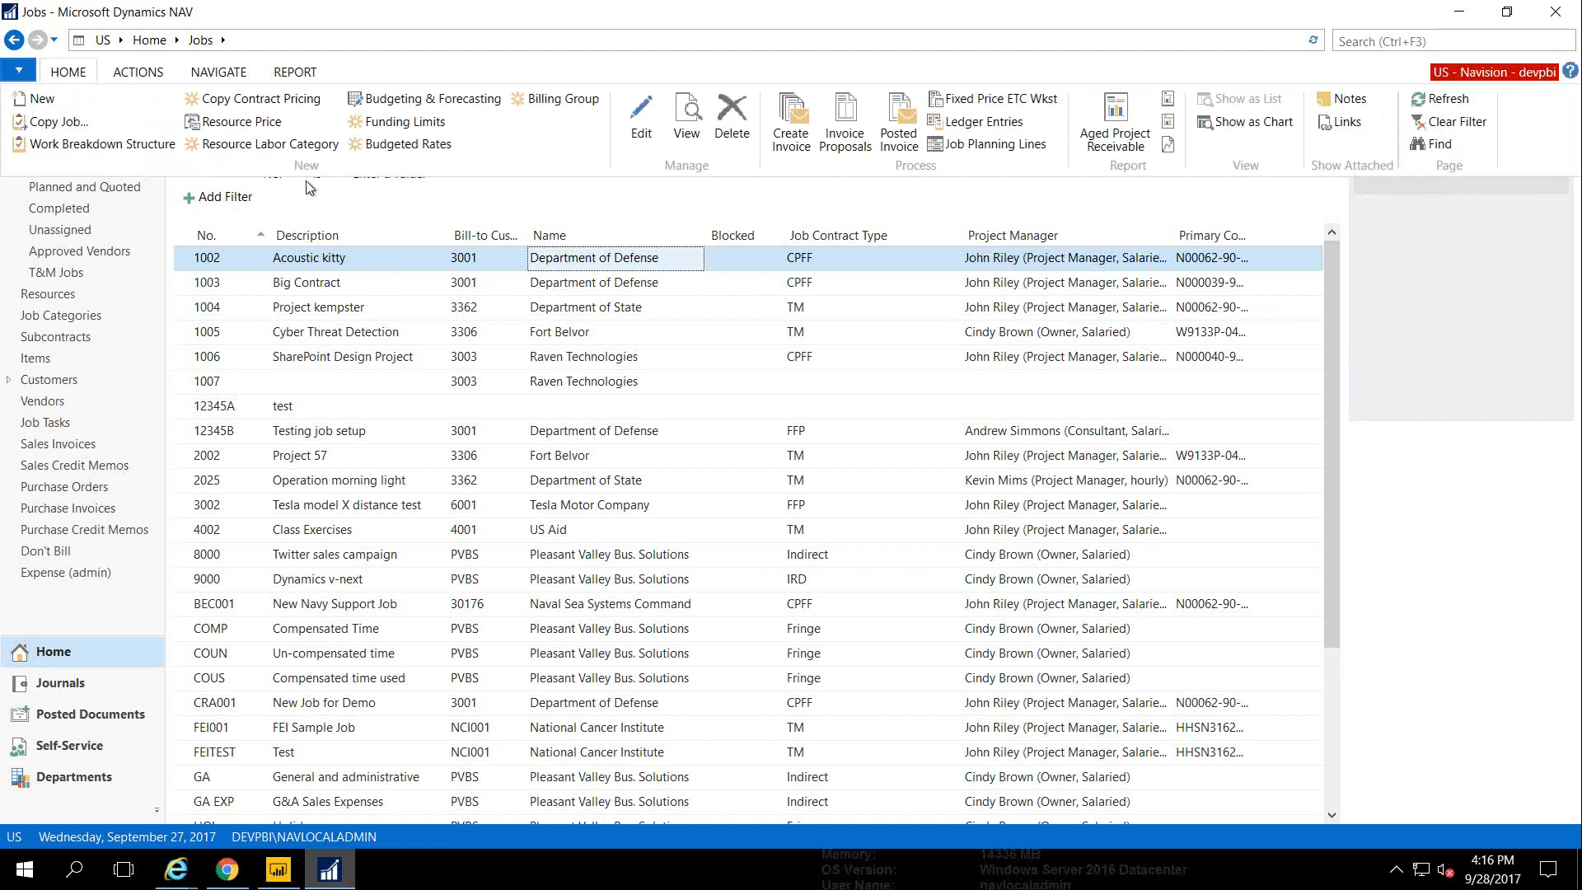
pyautogui.click(542, 284)
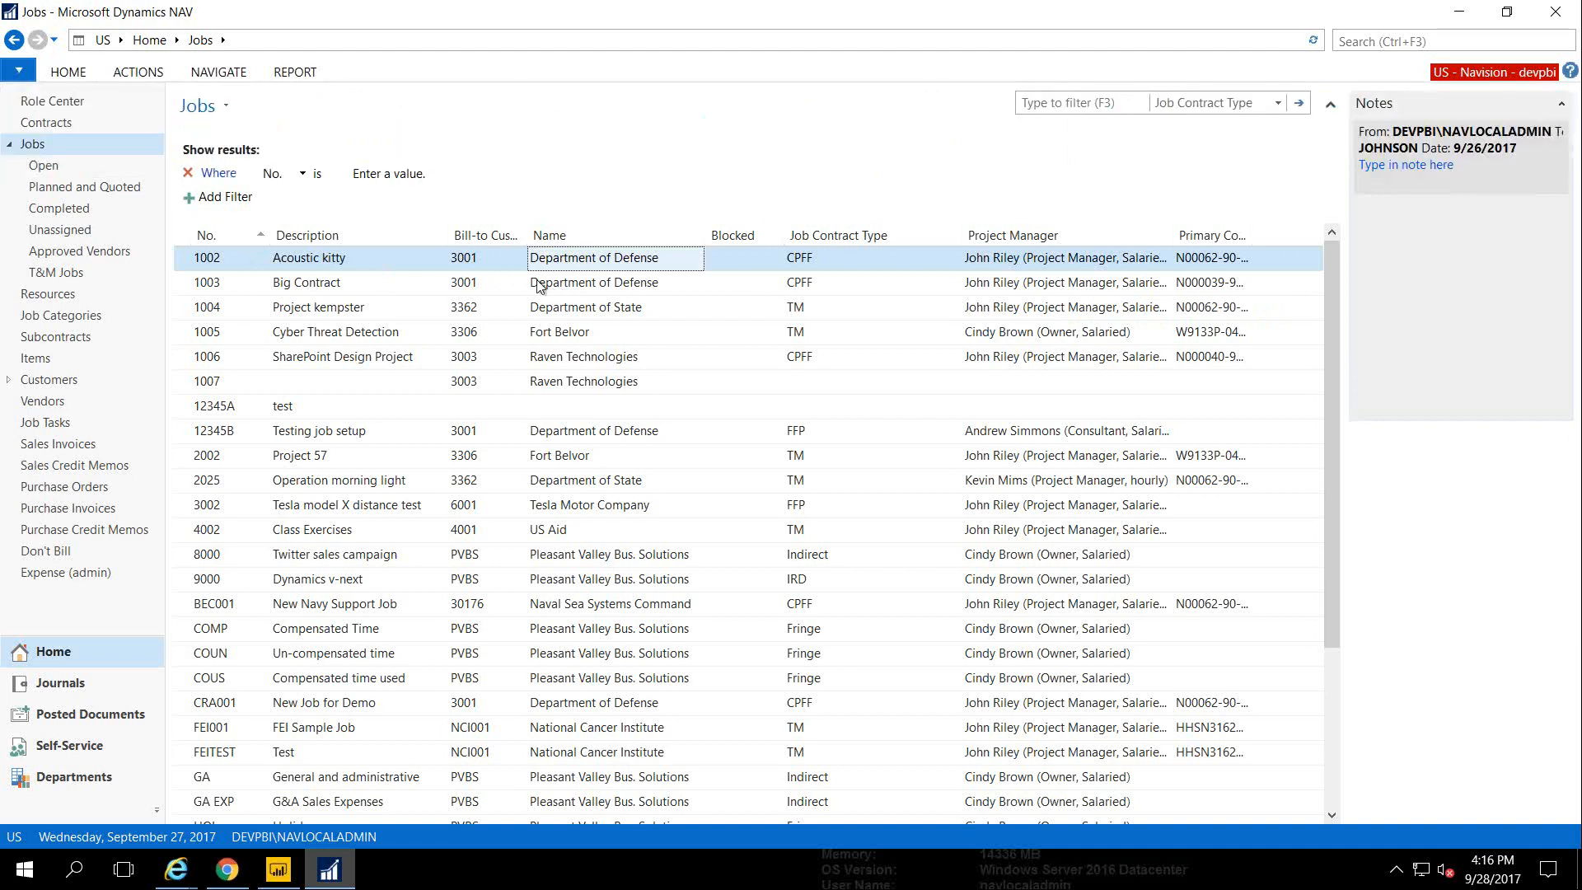
pyautogui.click(542, 284)
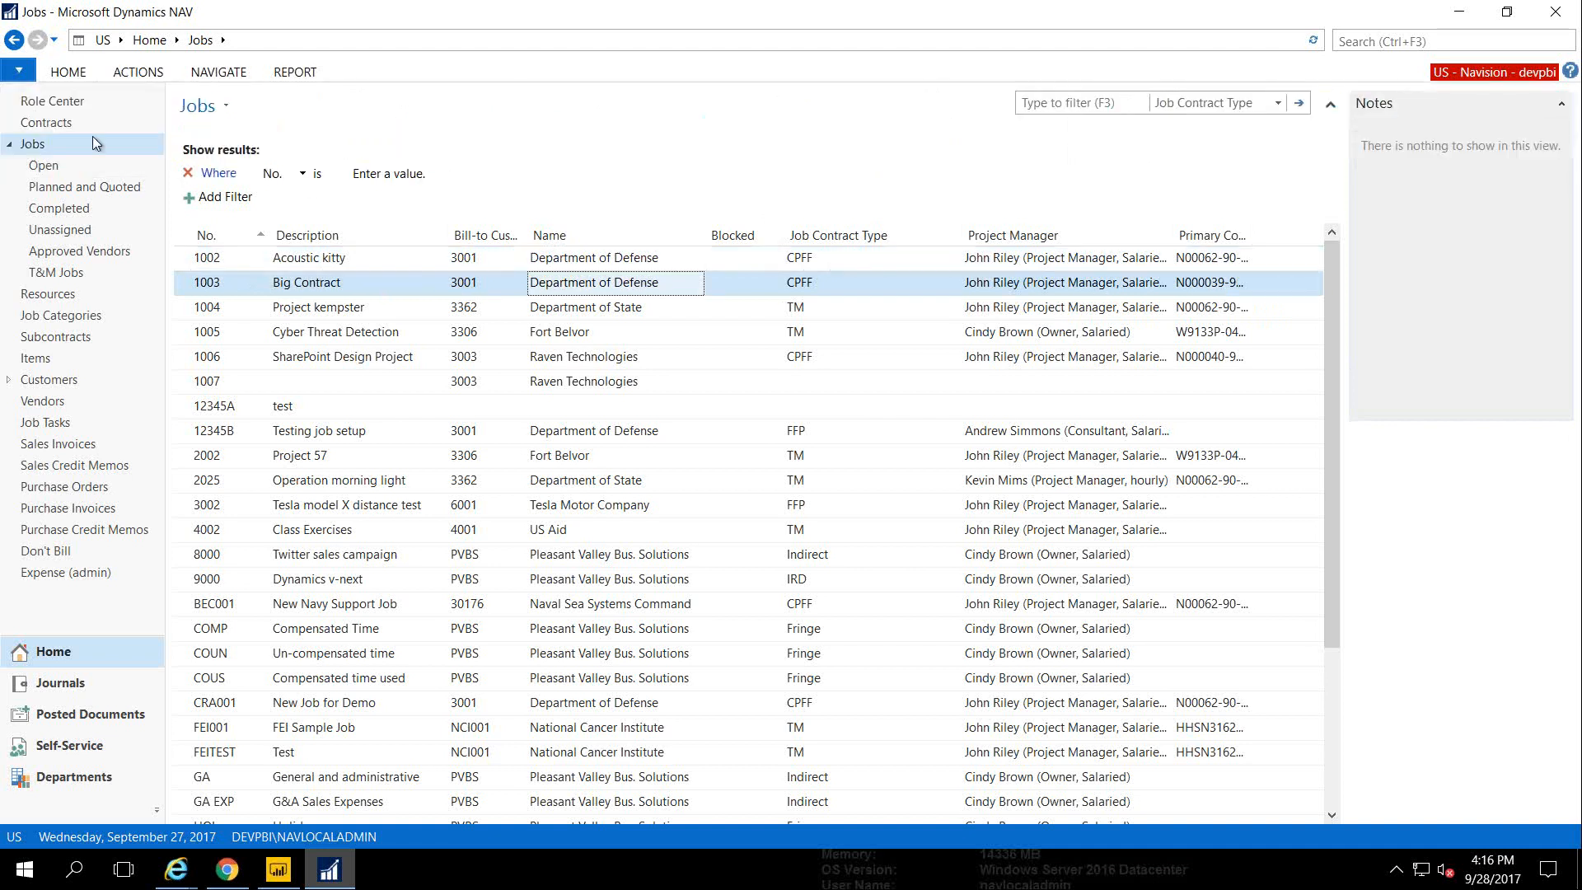
pyautogui.click(66, 73)
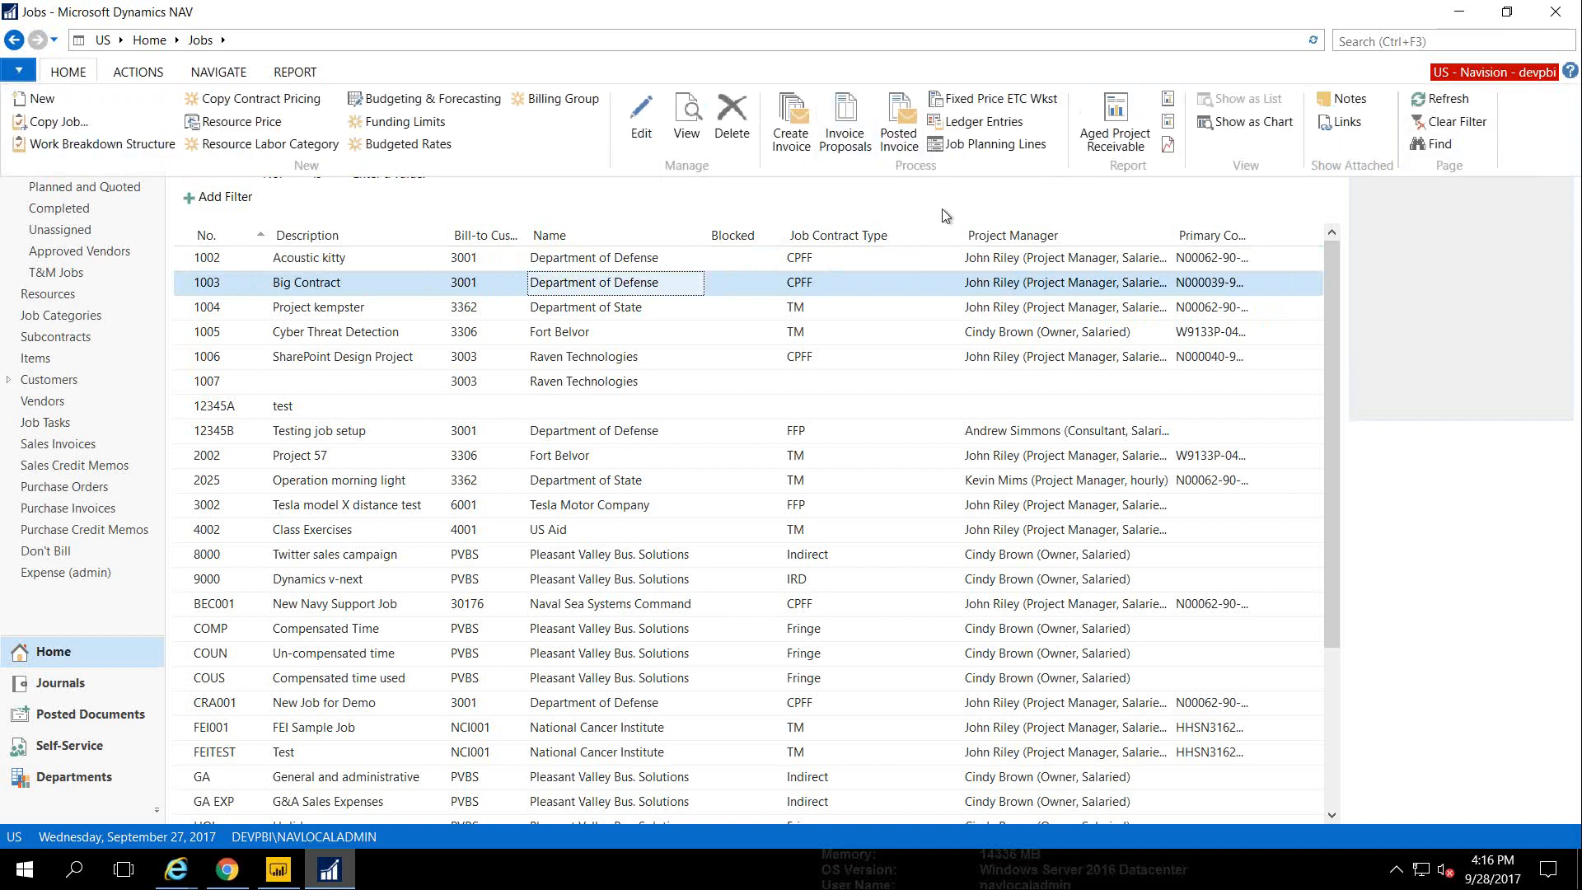
pyautogui.doubleClick(575, 259)
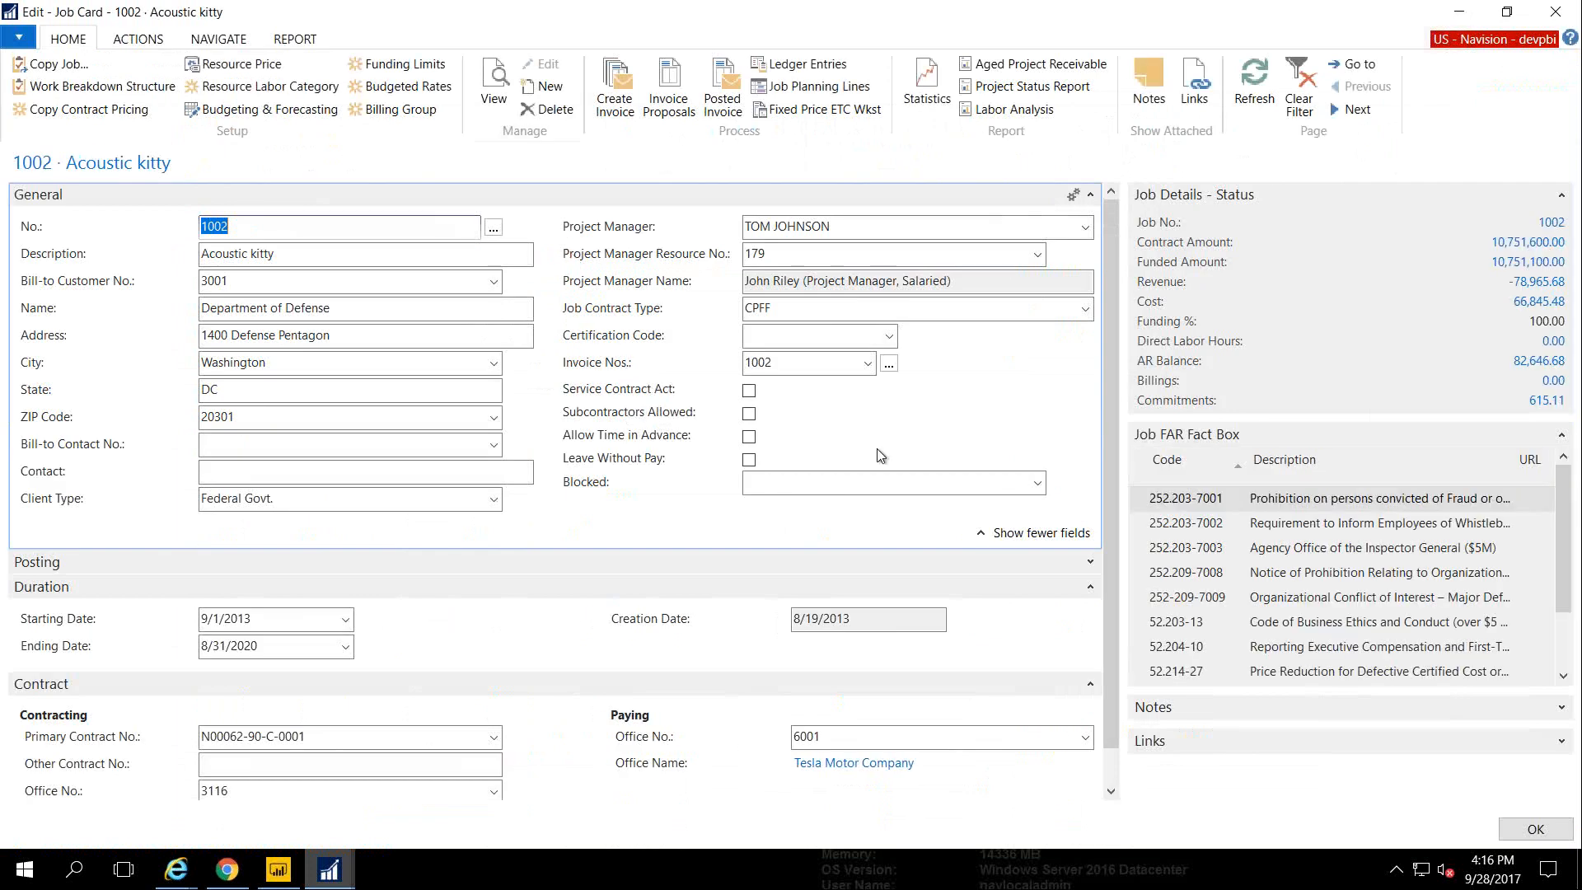
# Collapse Duration and drill into job 1002's AR Balance to list its customer ledger entries
pyautogui.click(1086, 588)
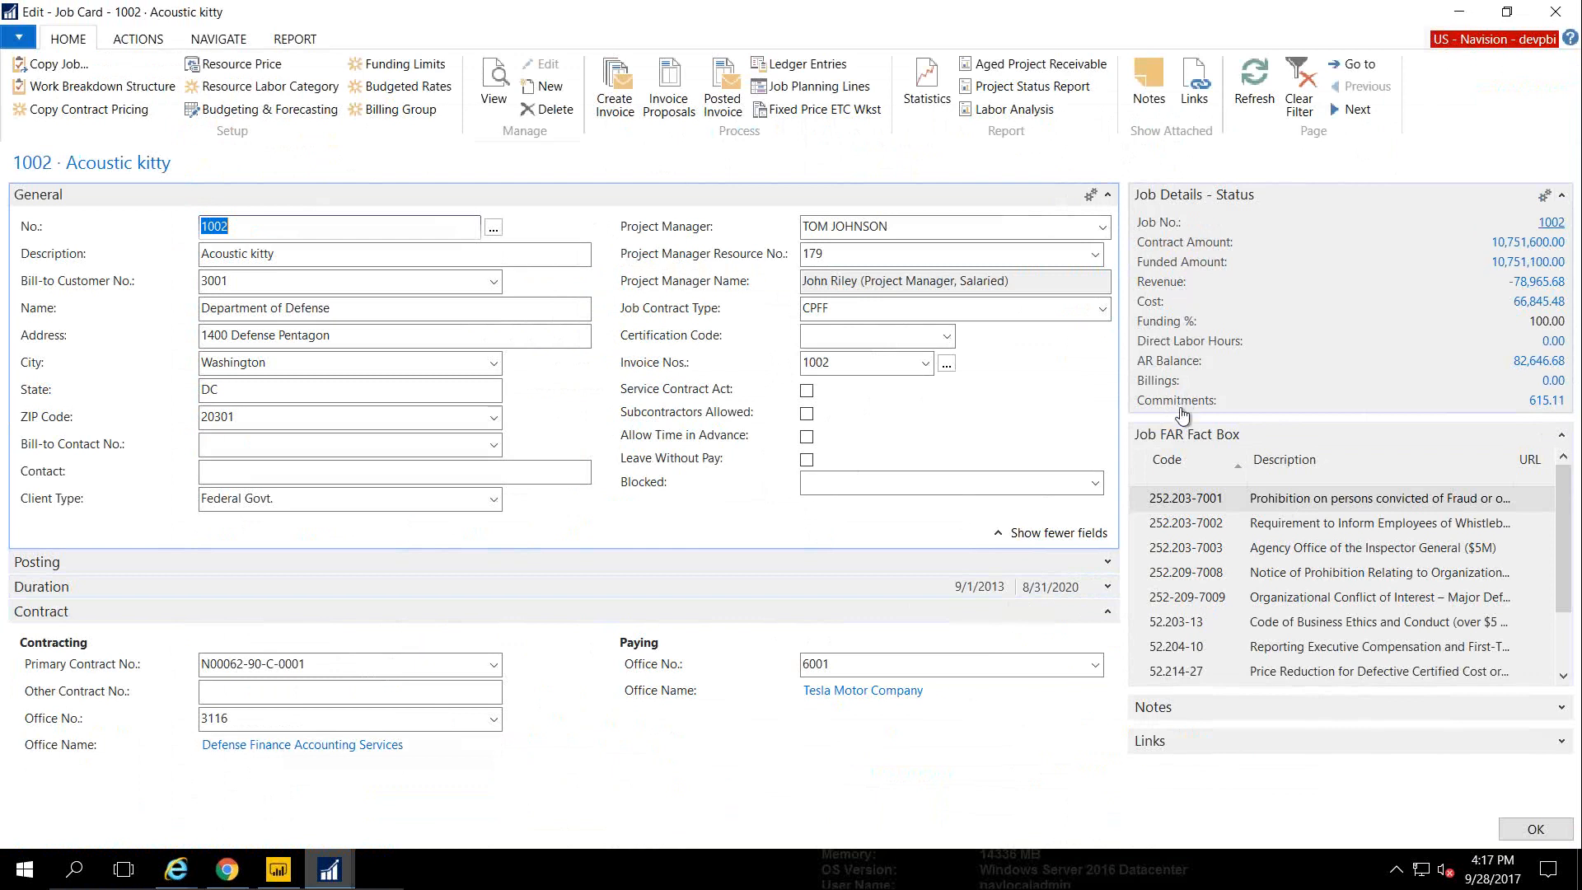
pyautogui.click(1537, 361)
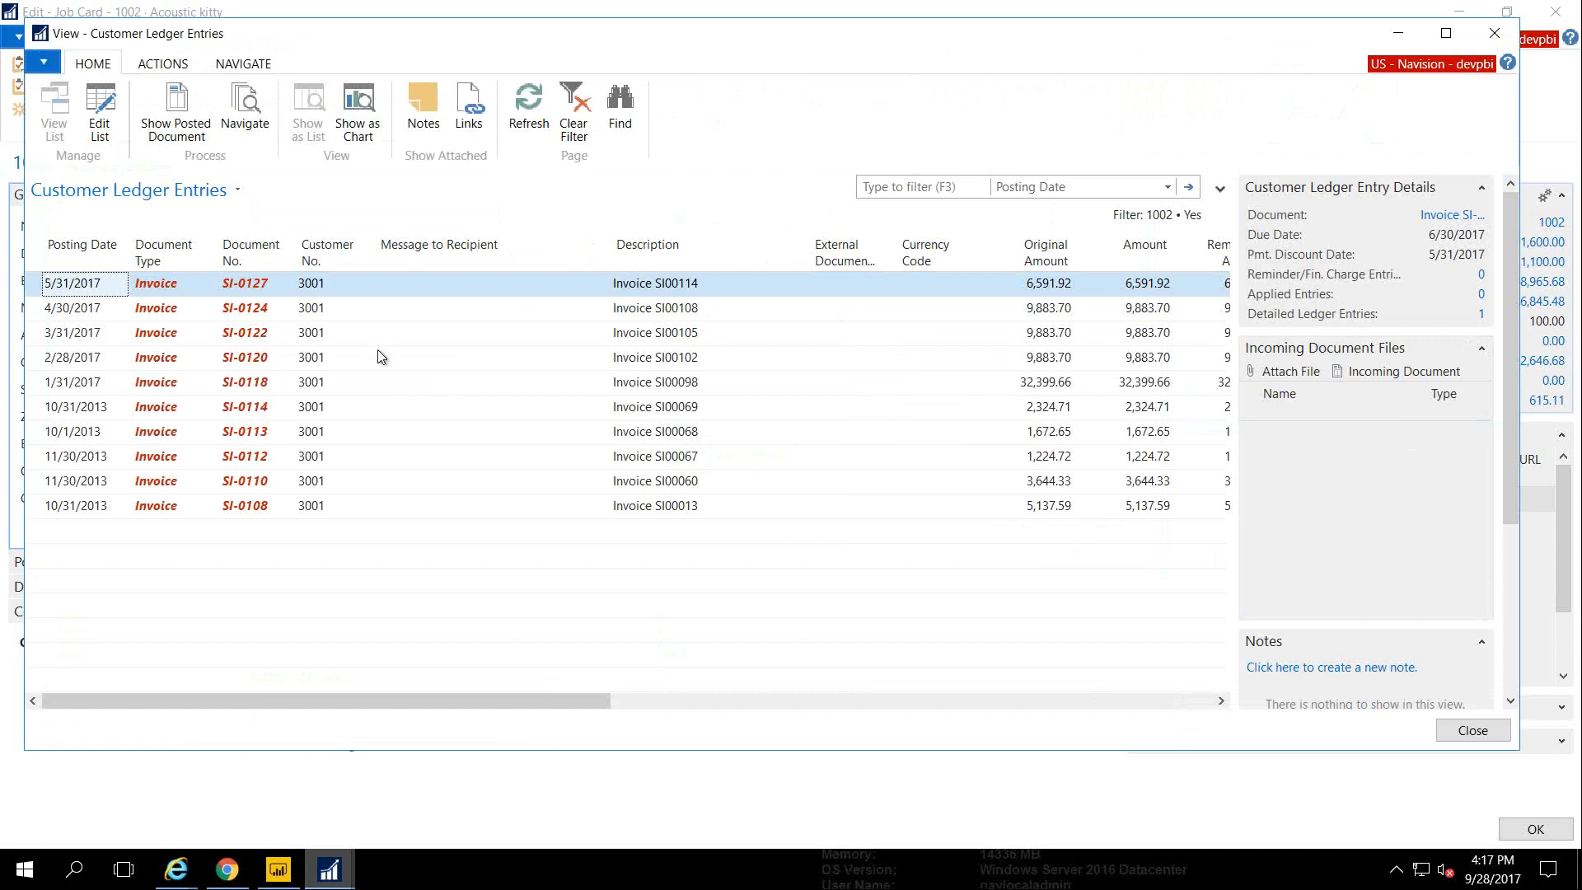
# Select the 1/31/2017 invoice SI00098 entry and show its posted document, SI-0118
pyautogui.click(313, 333)
pyautogui.click(424, 332)
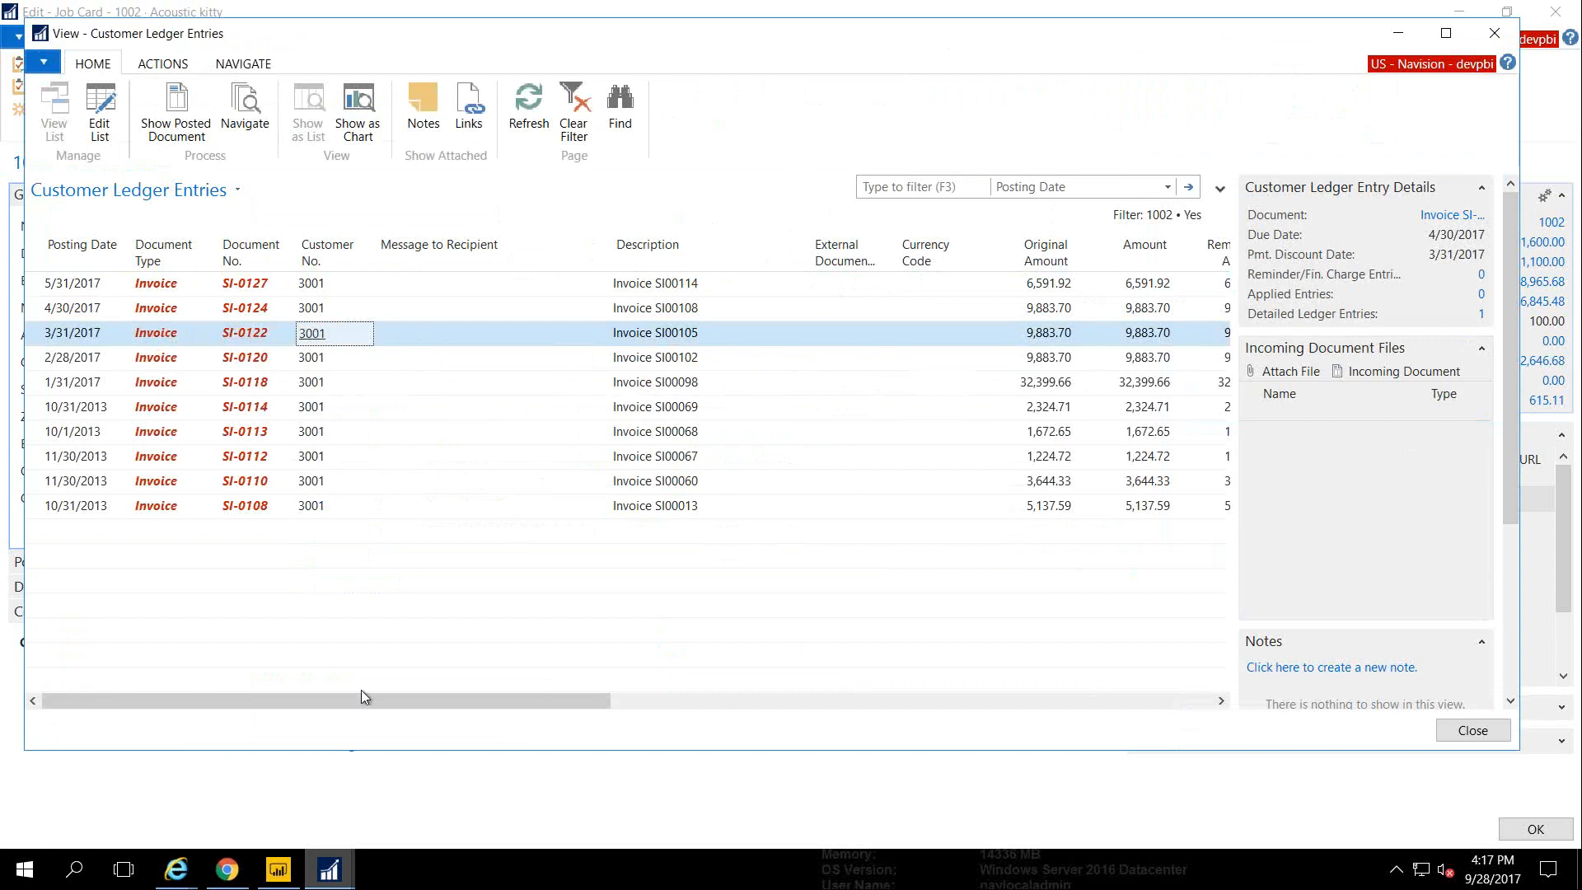
pyautogui.moveTo(343, 696); pyautogui.dragTo(491, 677)
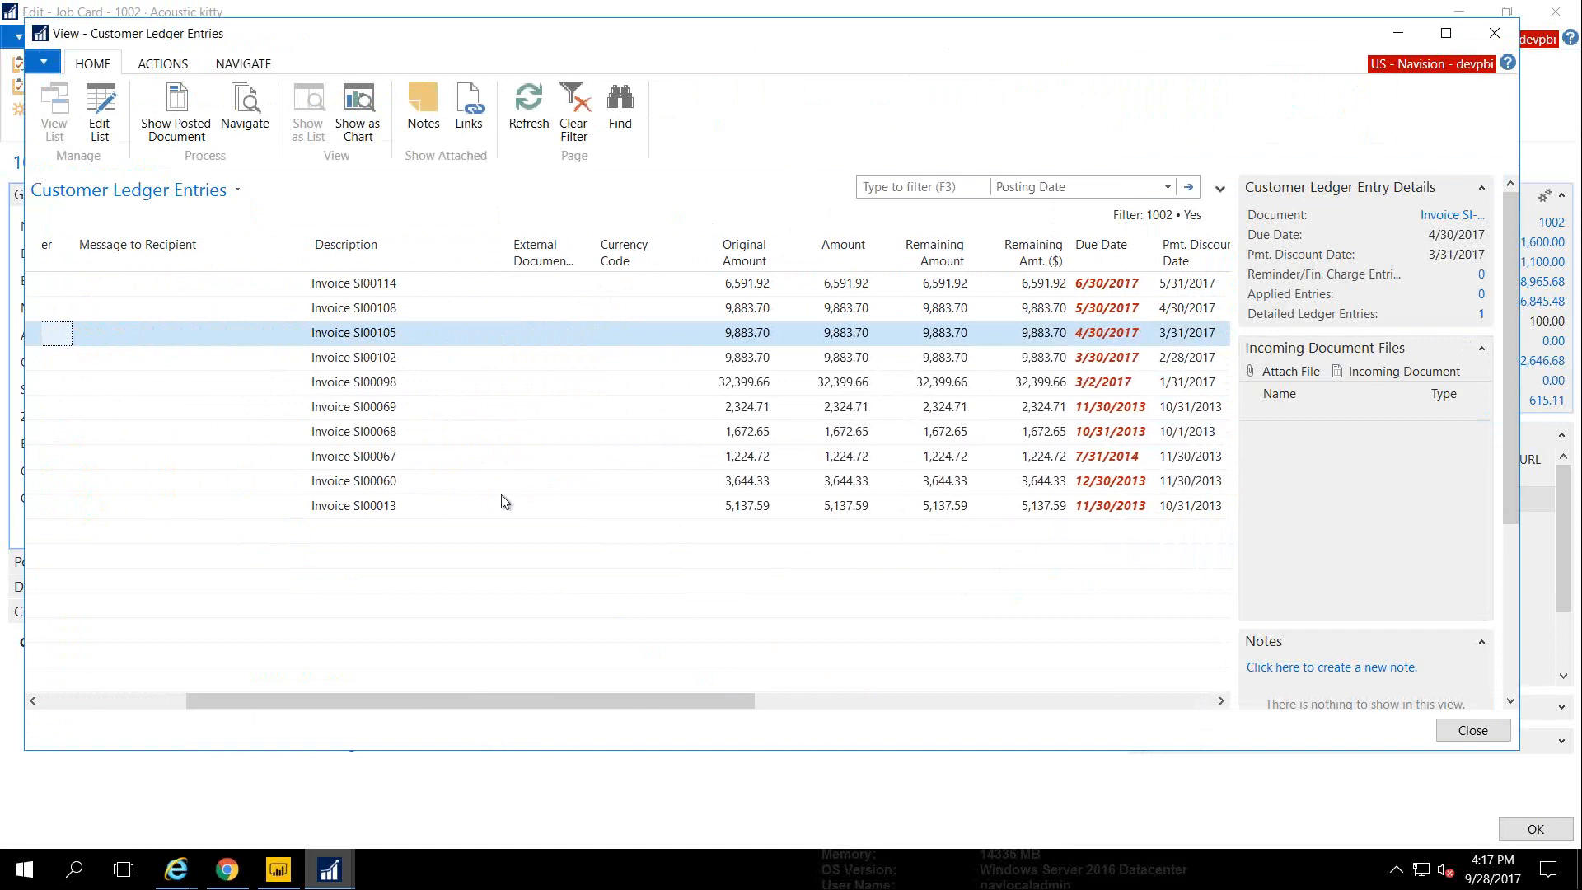
pyautogui.click(381, 384)
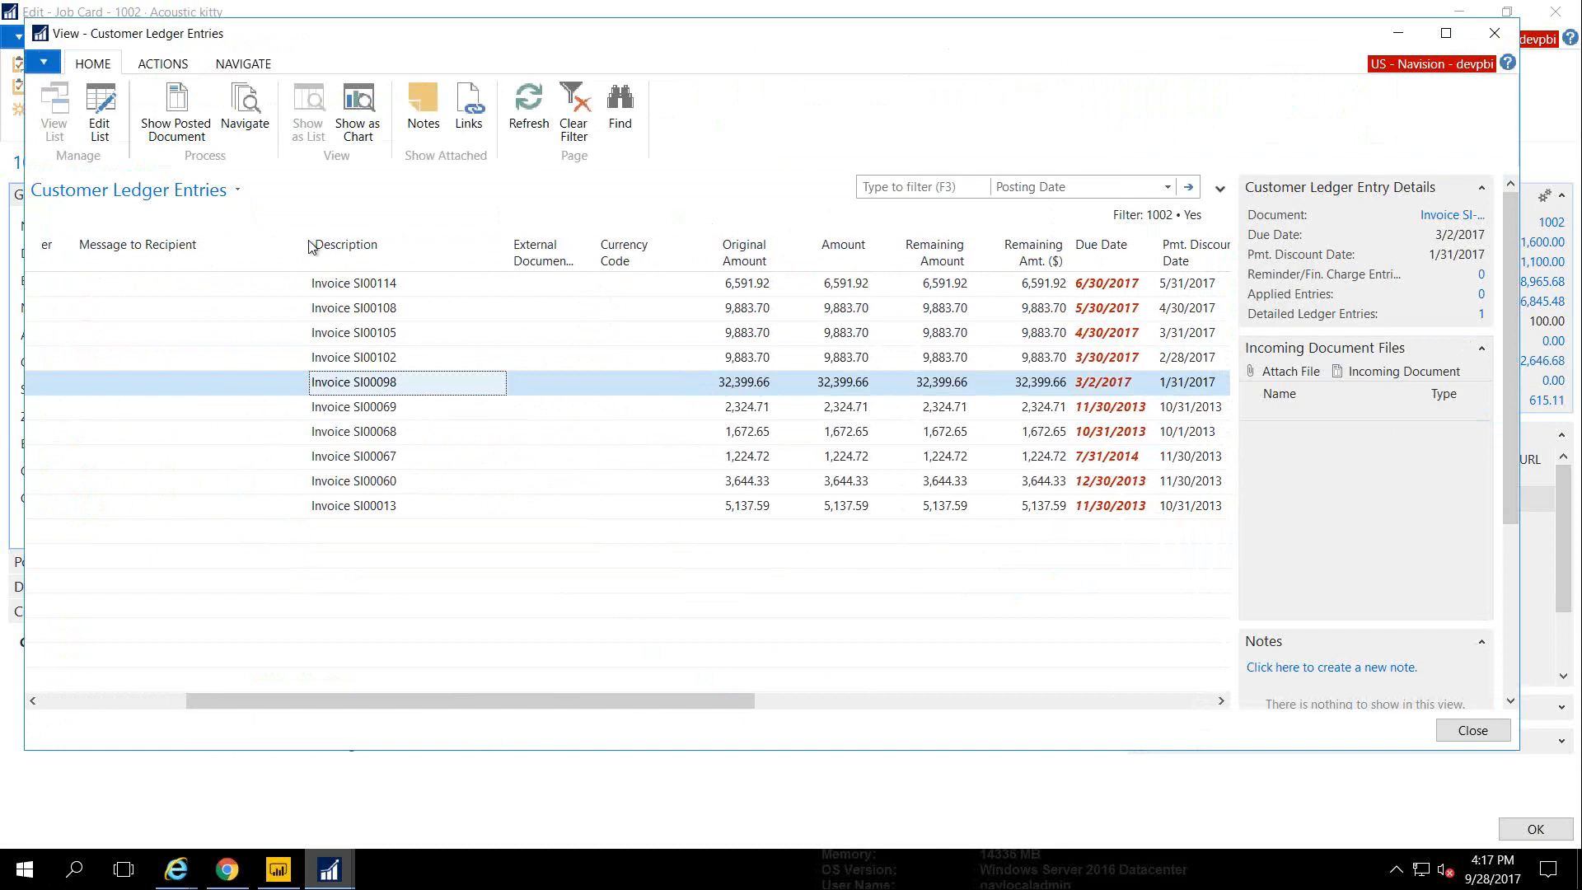
pyautogui.click(176, 134)
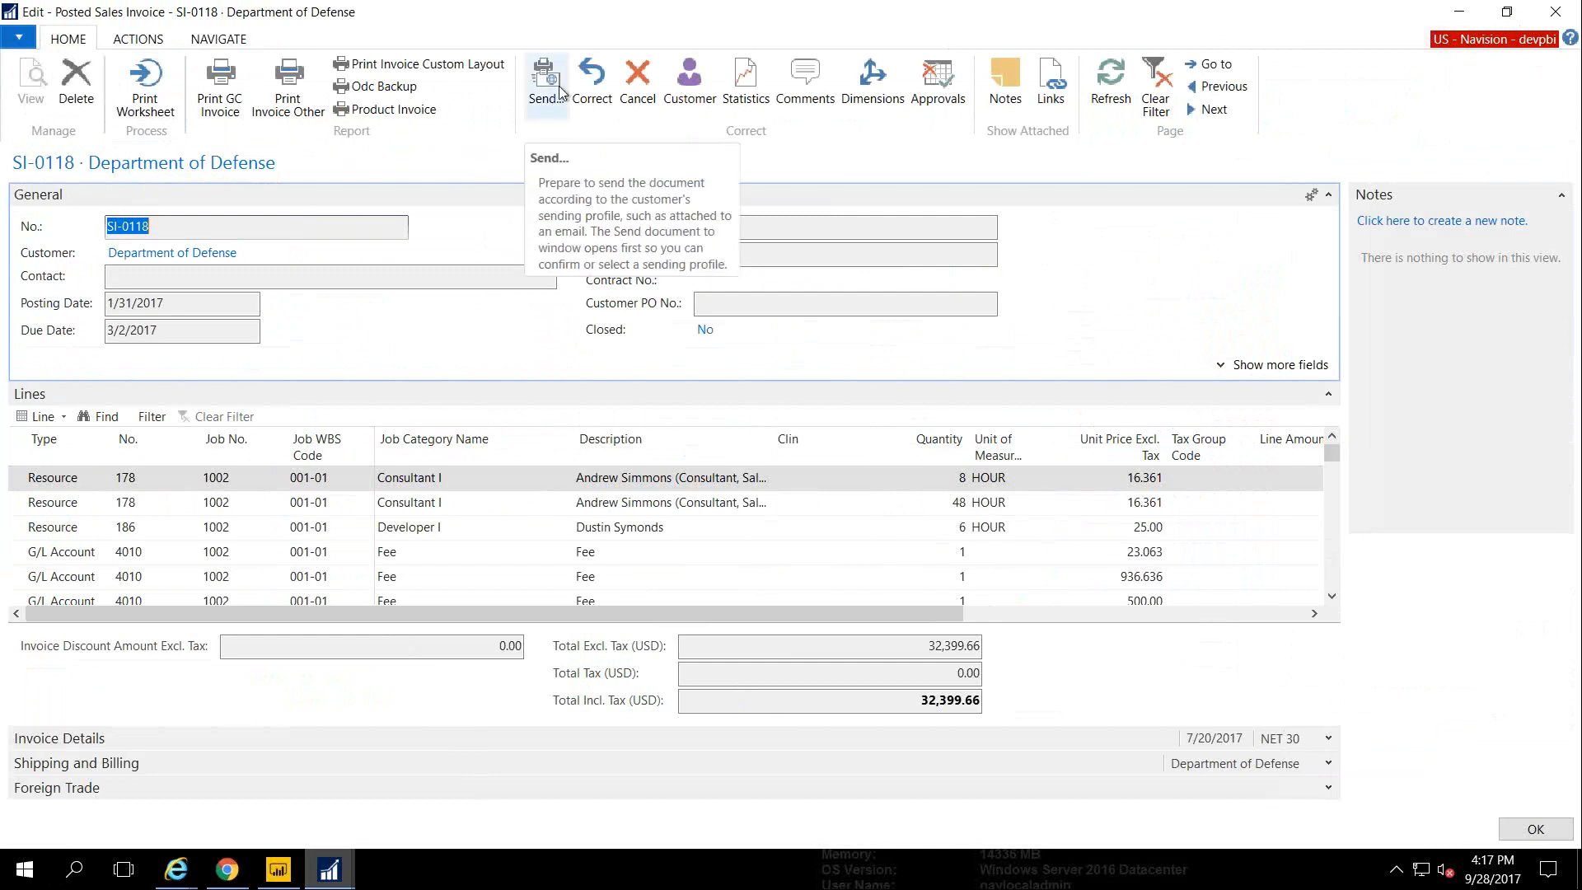
# Run Print GC Invoice for SI-0118 and preview the printout
pyautogui.click(141, 42)
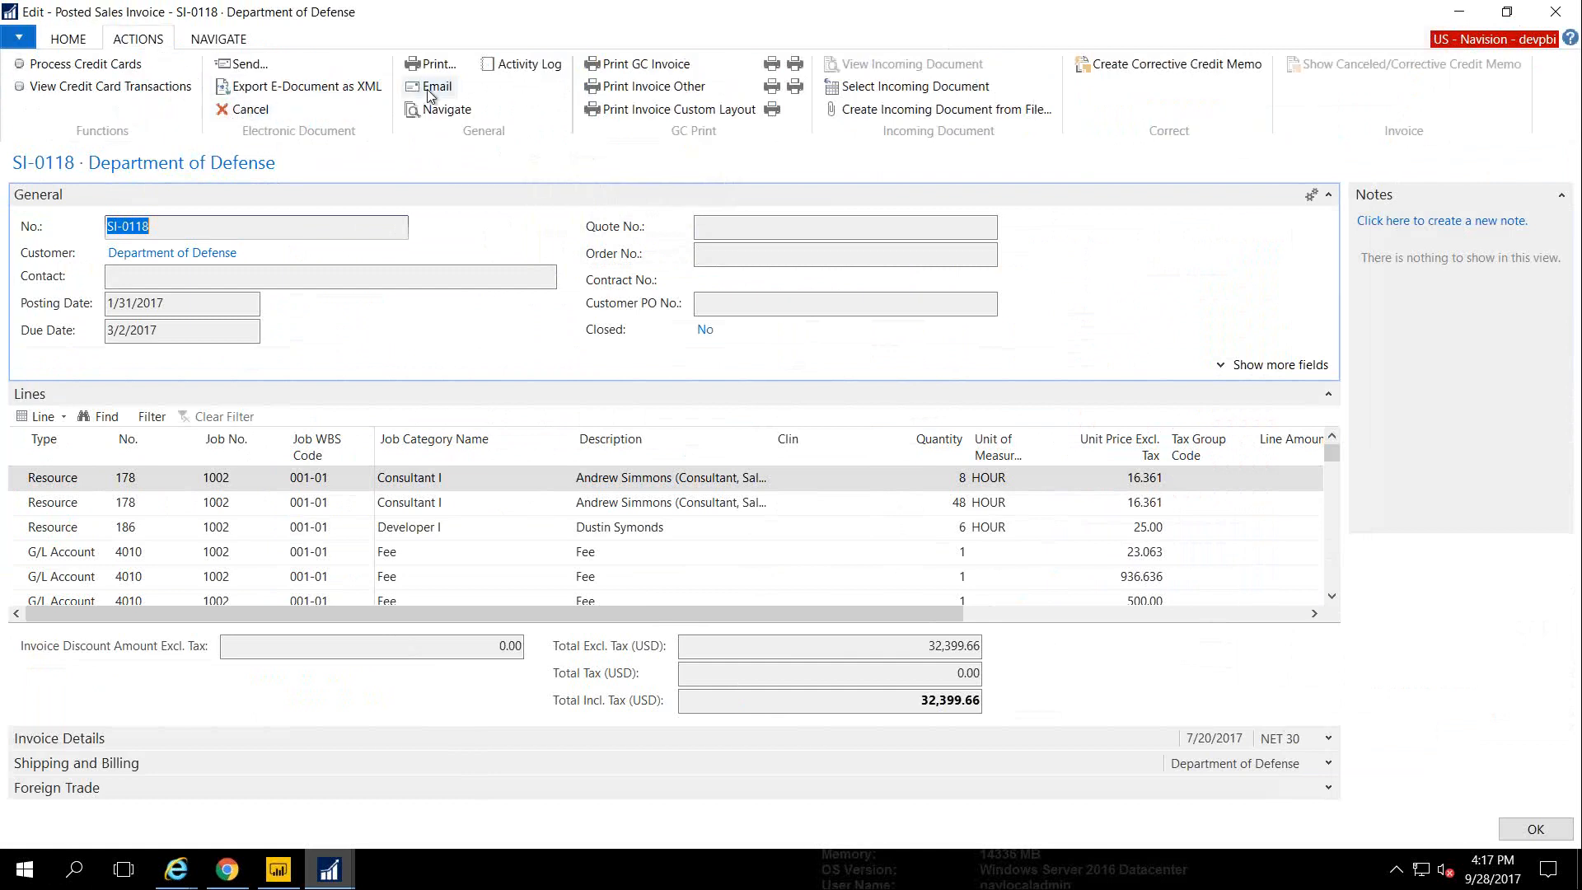
pyautogui.click(636, 73)
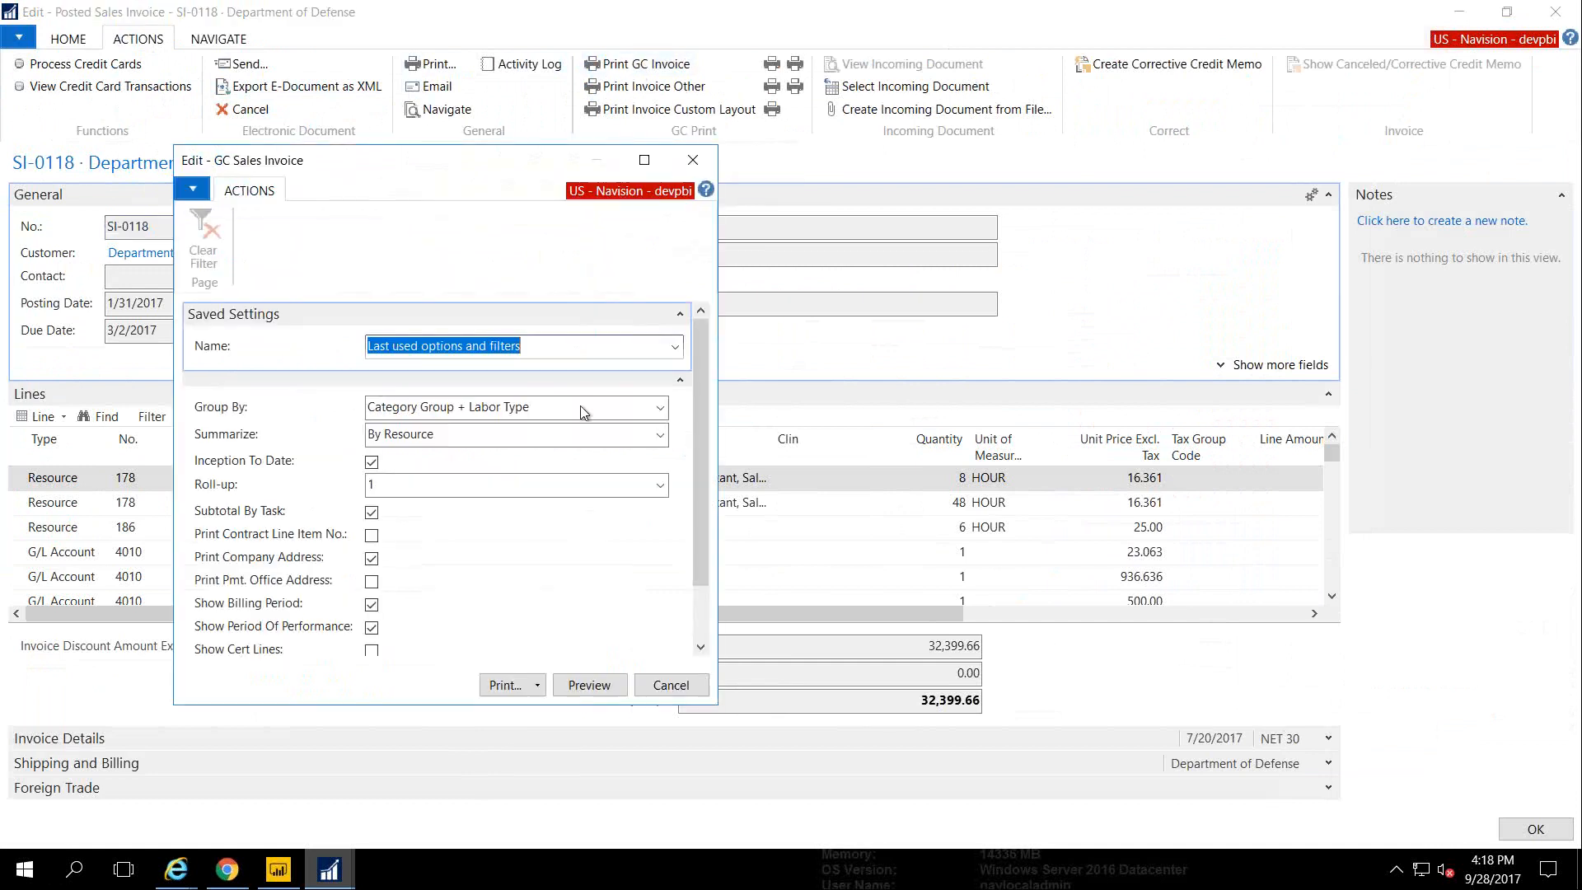
pyautogui.click(587, 685)
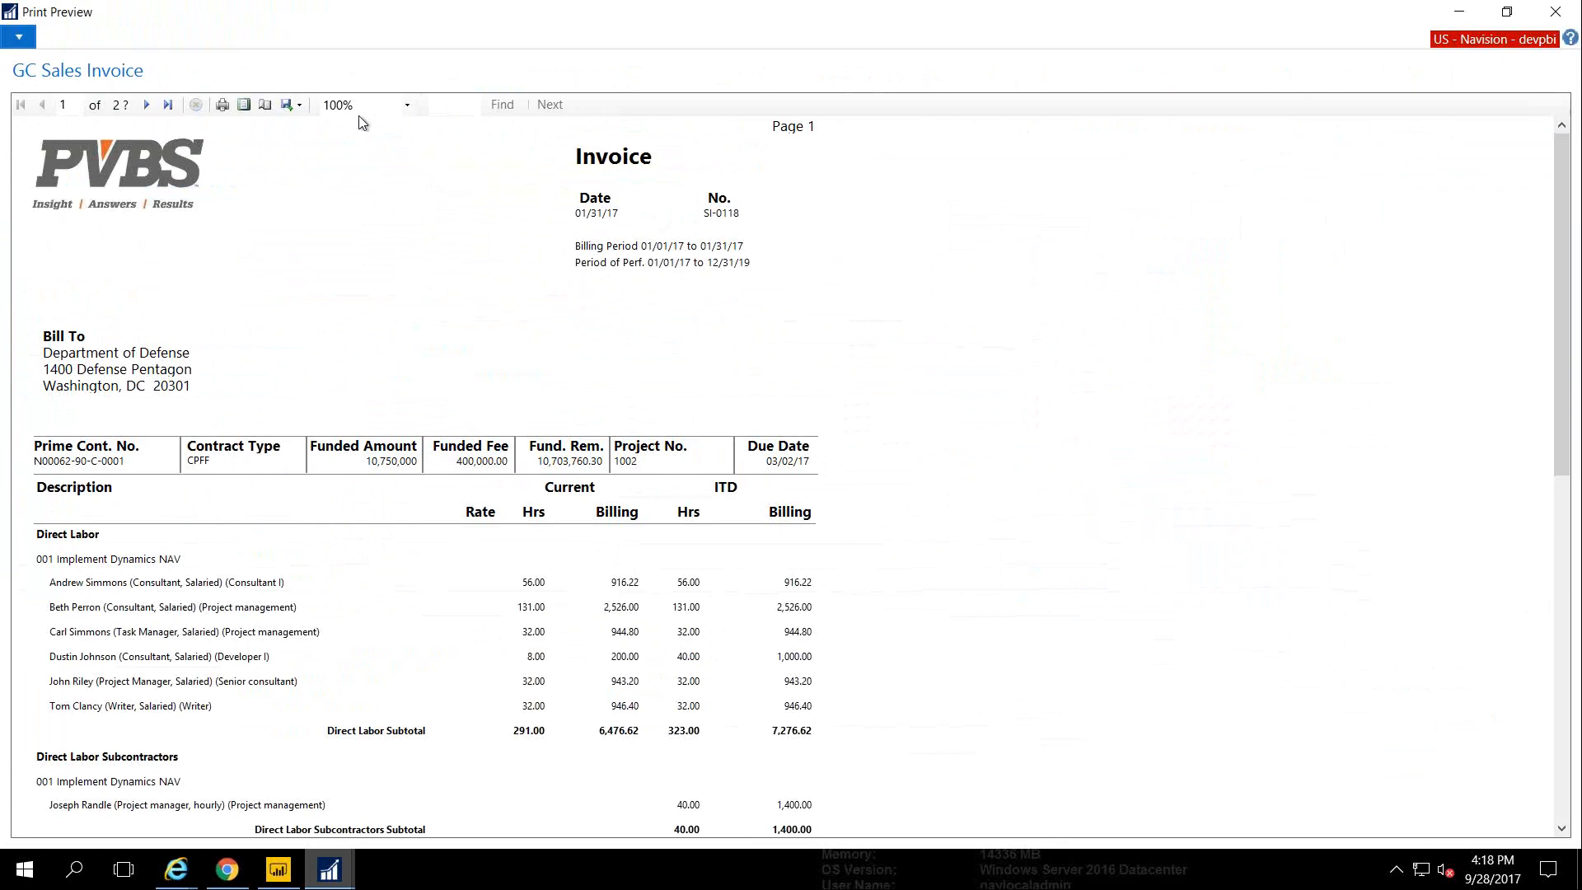
# Zoom the invoice preview to 150%, scroll through it, and check export formats without exporting
pyautogui.click(358, 107)
pyautogui.click(363, 190)
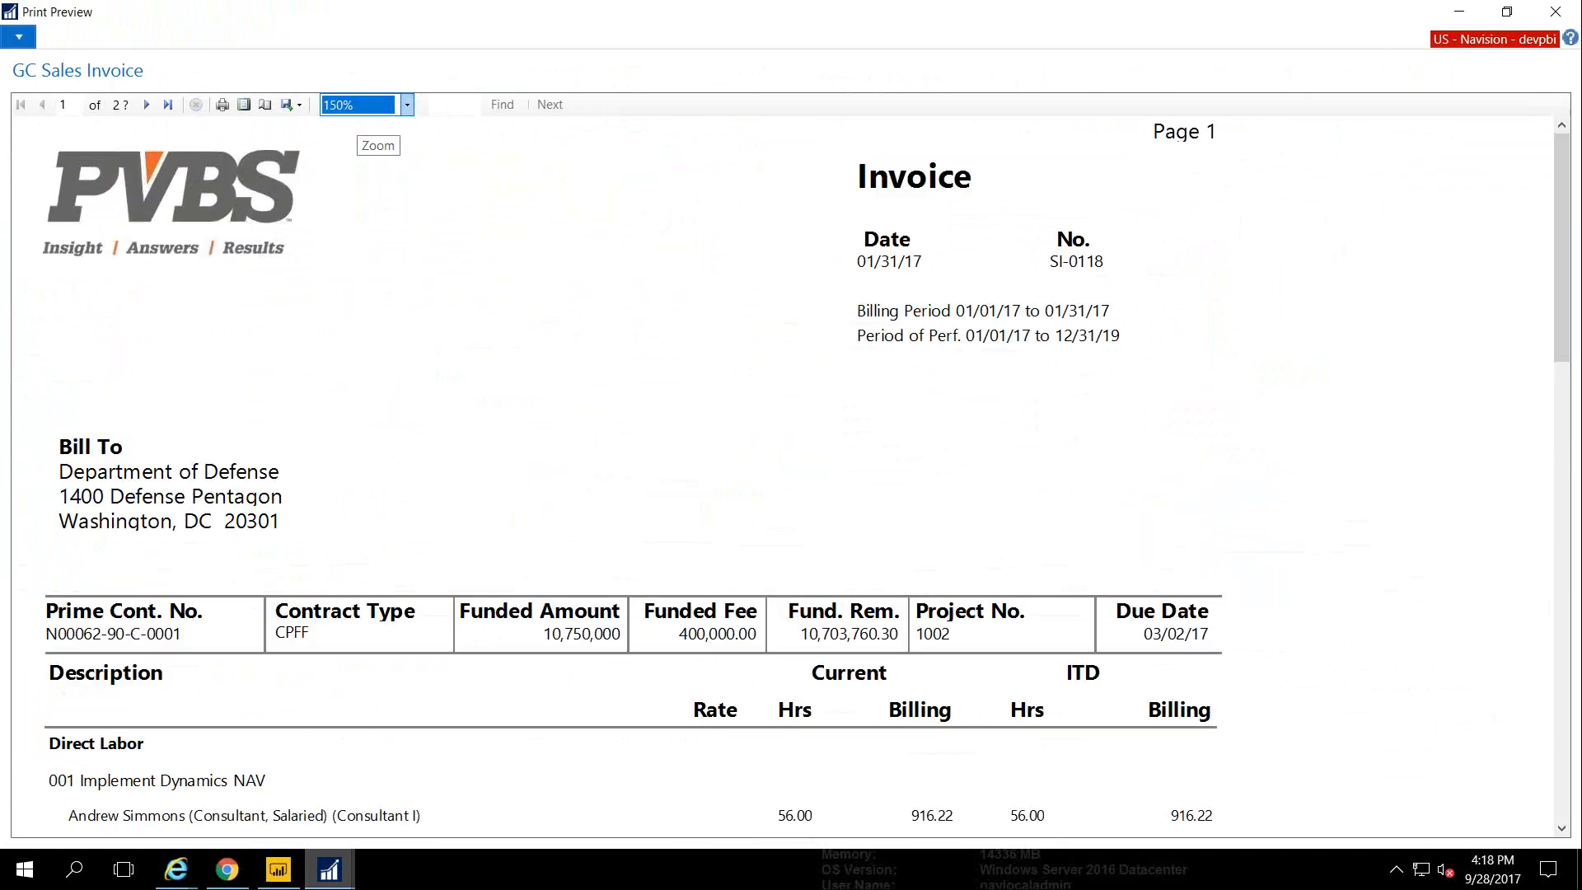
pyautogui.moveTo(1561, 220); pyautogui.dragTo(1558, 82)
pyautogui.click(294, 102)
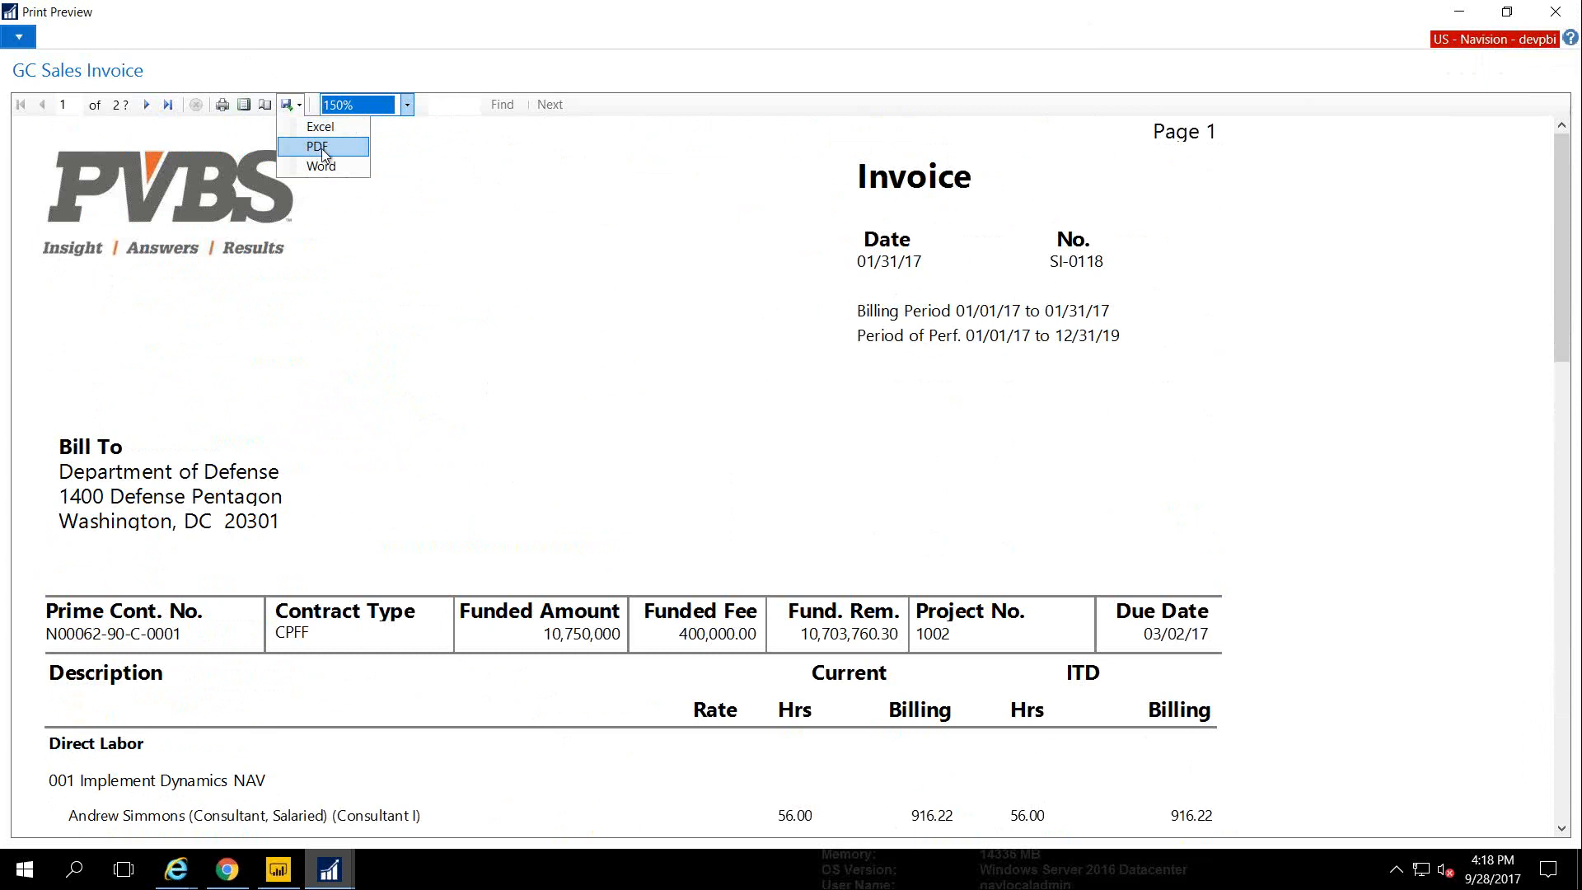
pyautogui.click(402, 182)
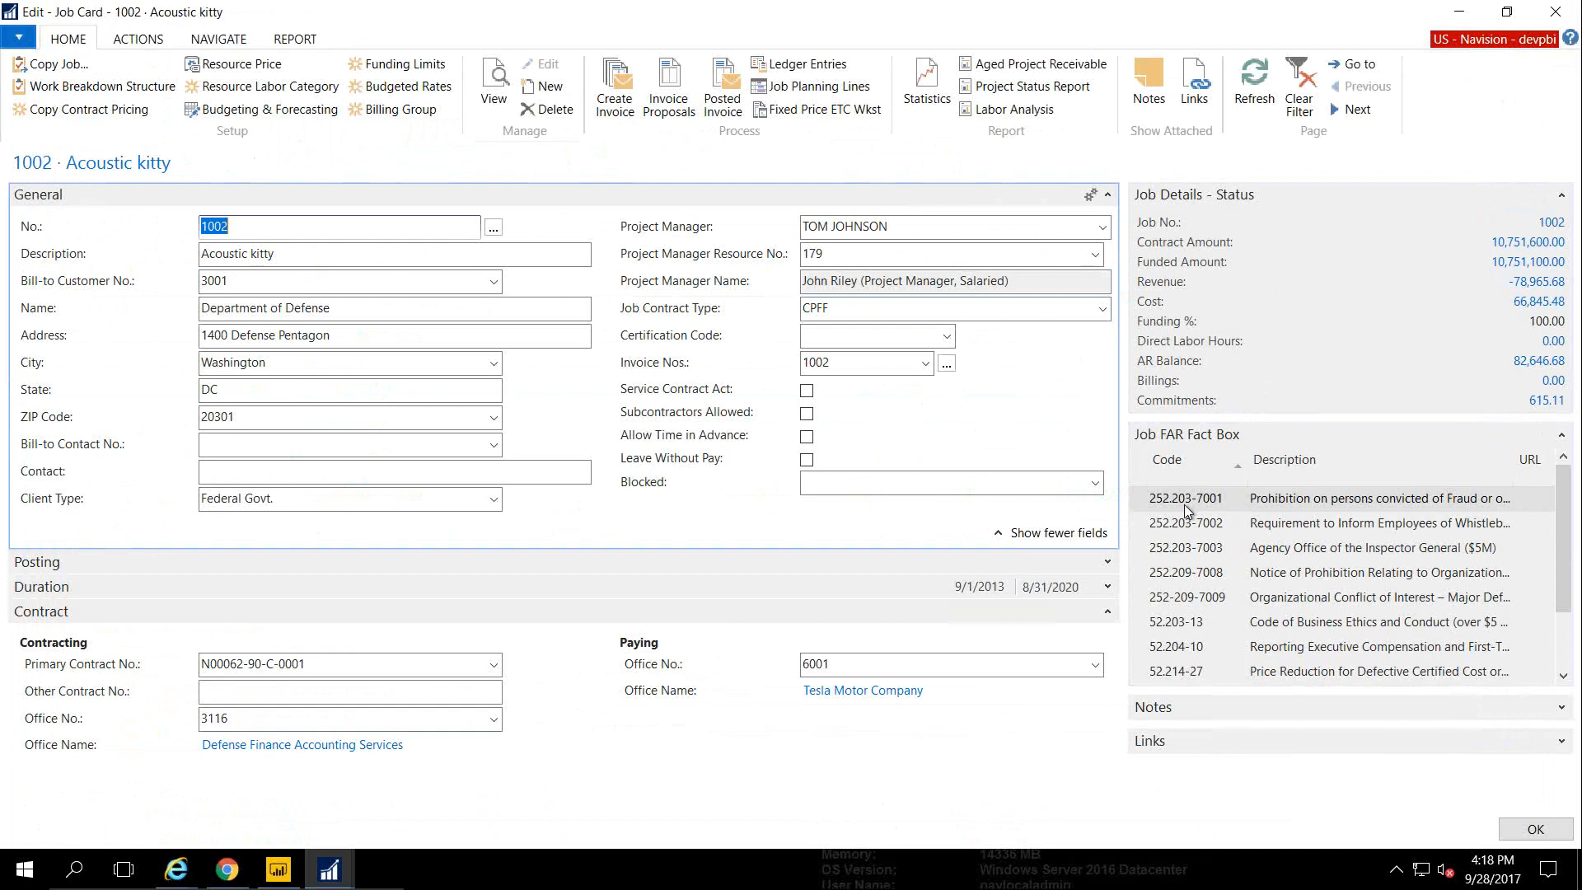
# Write and save a new job 1002 note to a selected user with Notify ticked
pyautogui.click(1561, 436)
pyautogui.click(1562, 470)
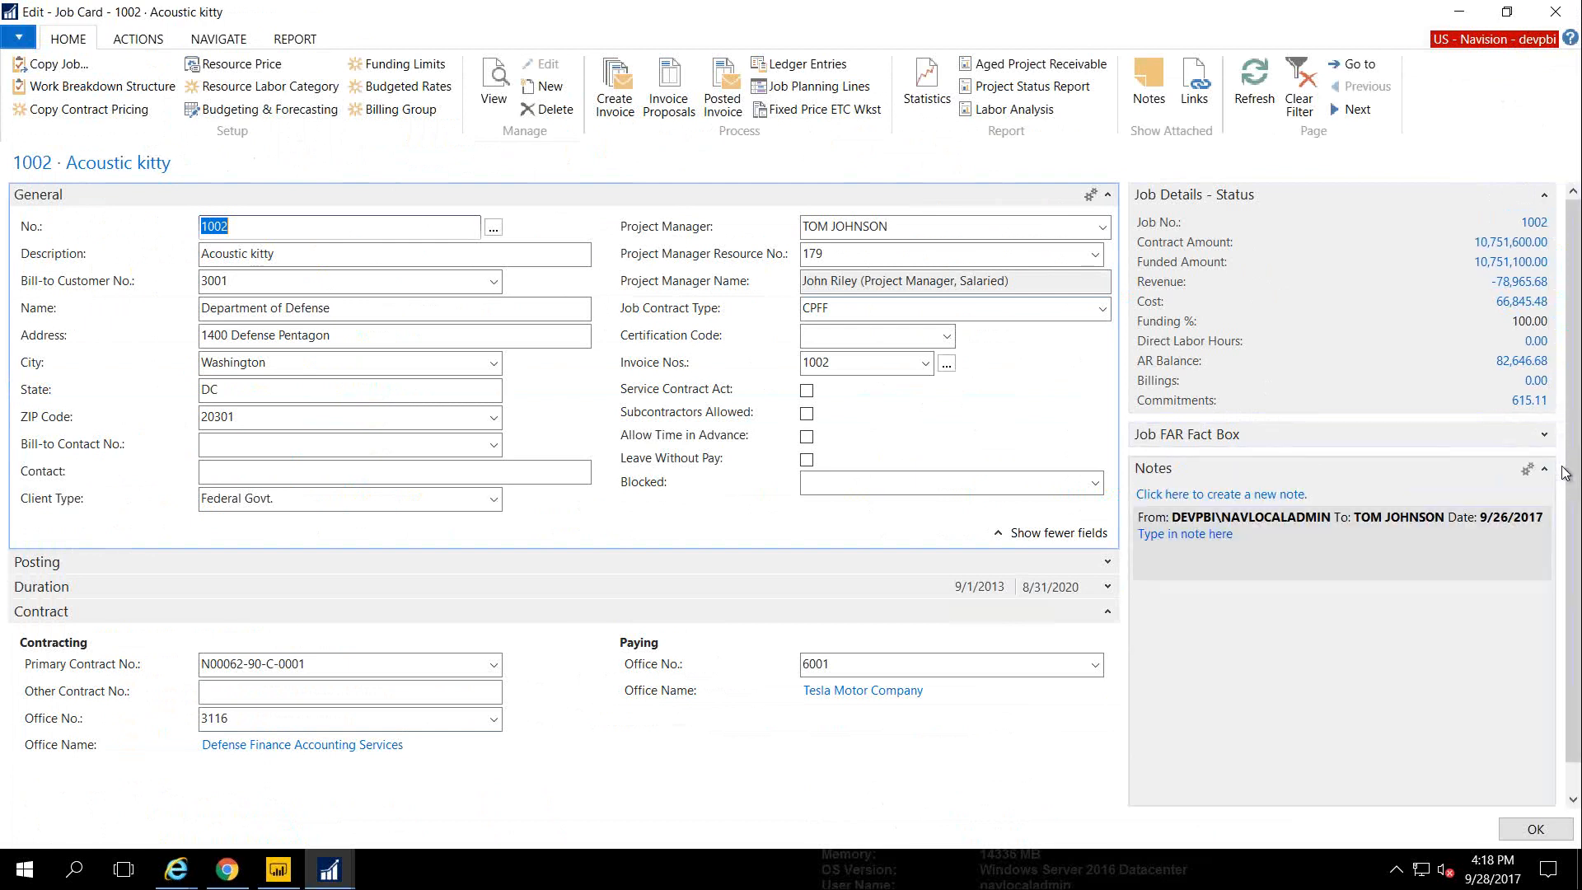
pyautogui.click(1251, 496)
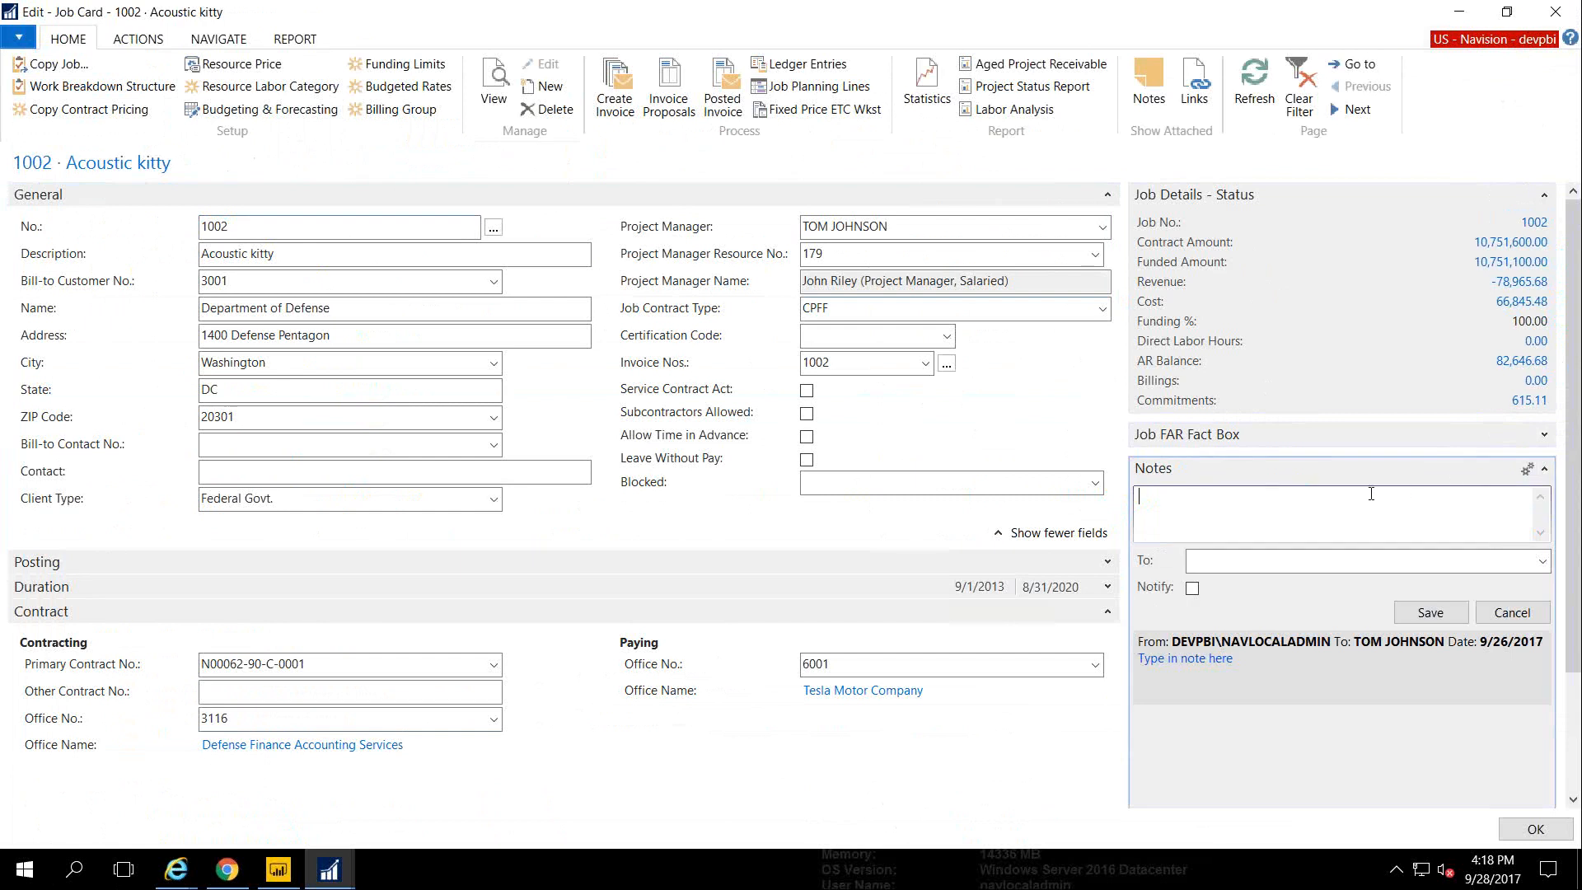
pyautogui.write('type in here o Damon')
pyautogui.click(1541, 561)
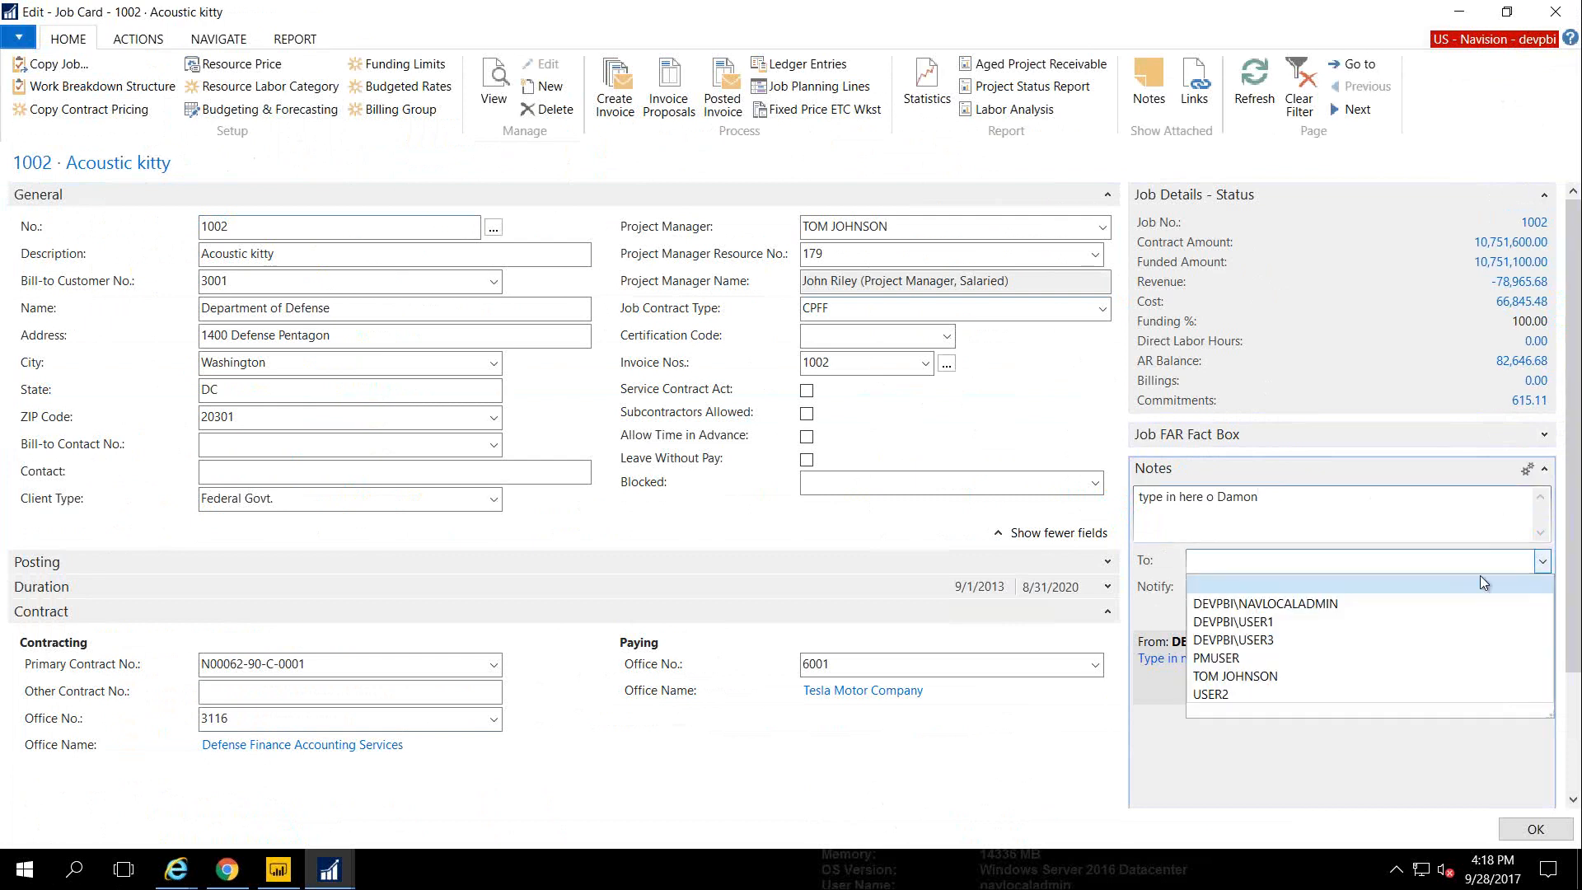
pyautogui.click(1266, 641)
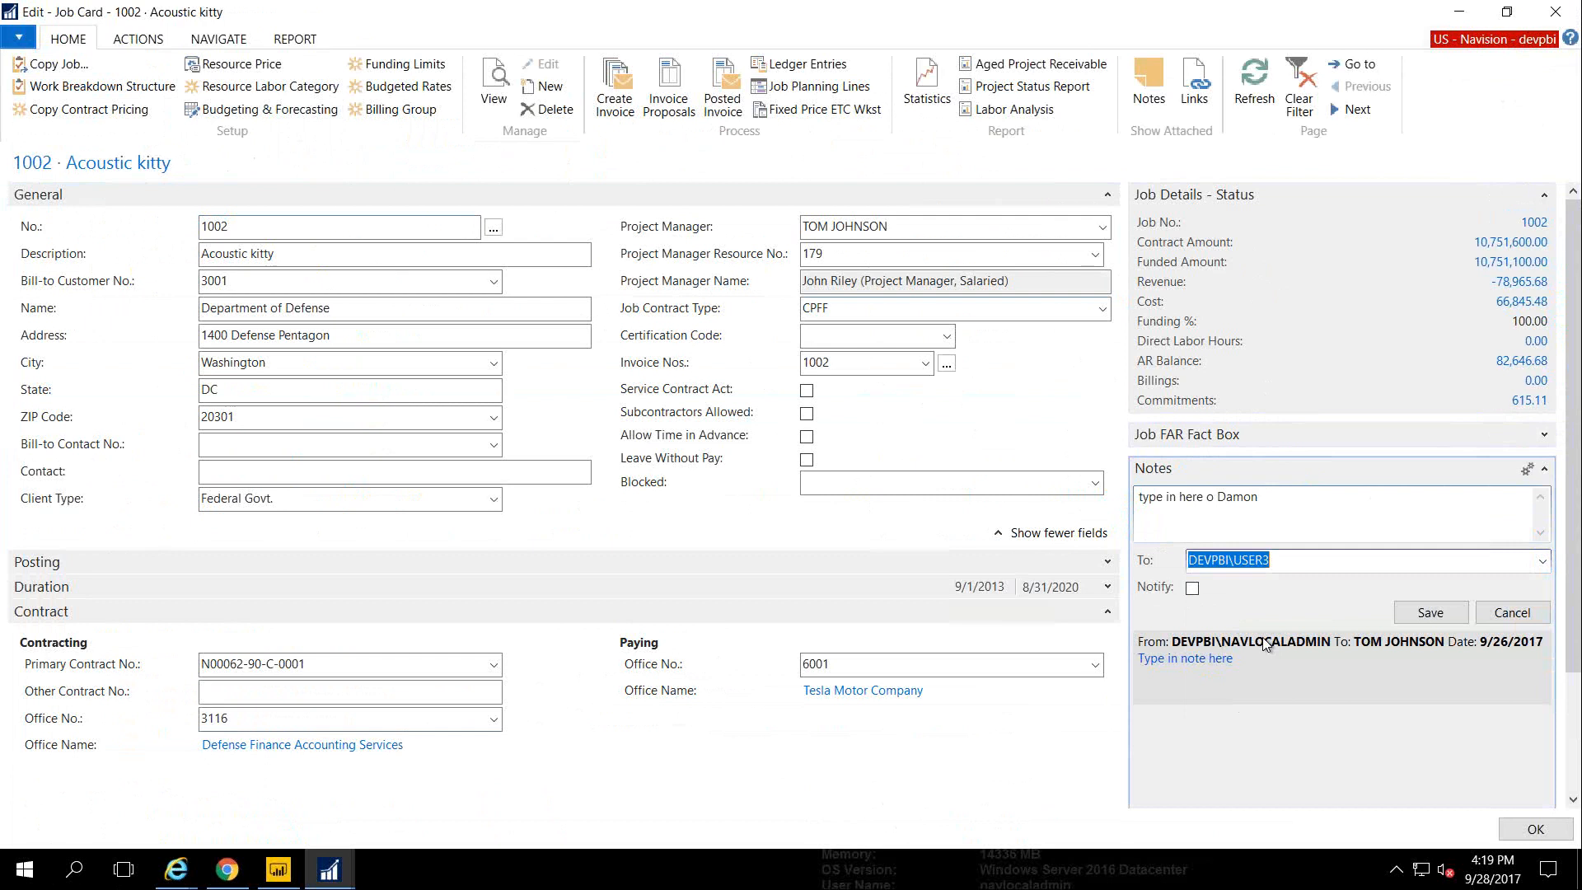
pyautogui.click(1192, 587)
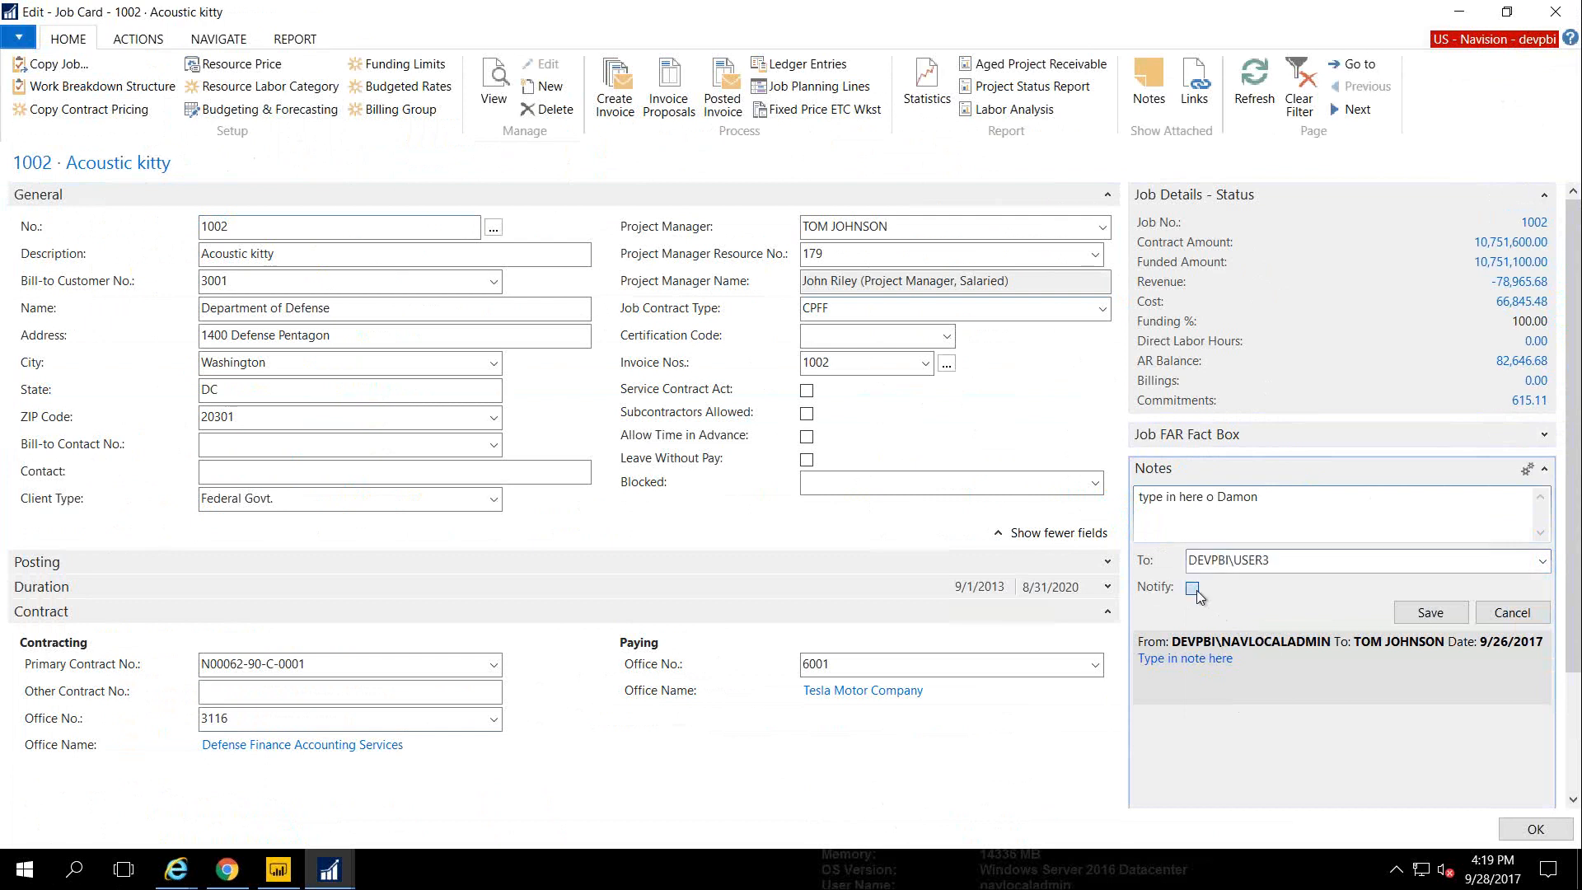
pyautogui.click(1406, 616)
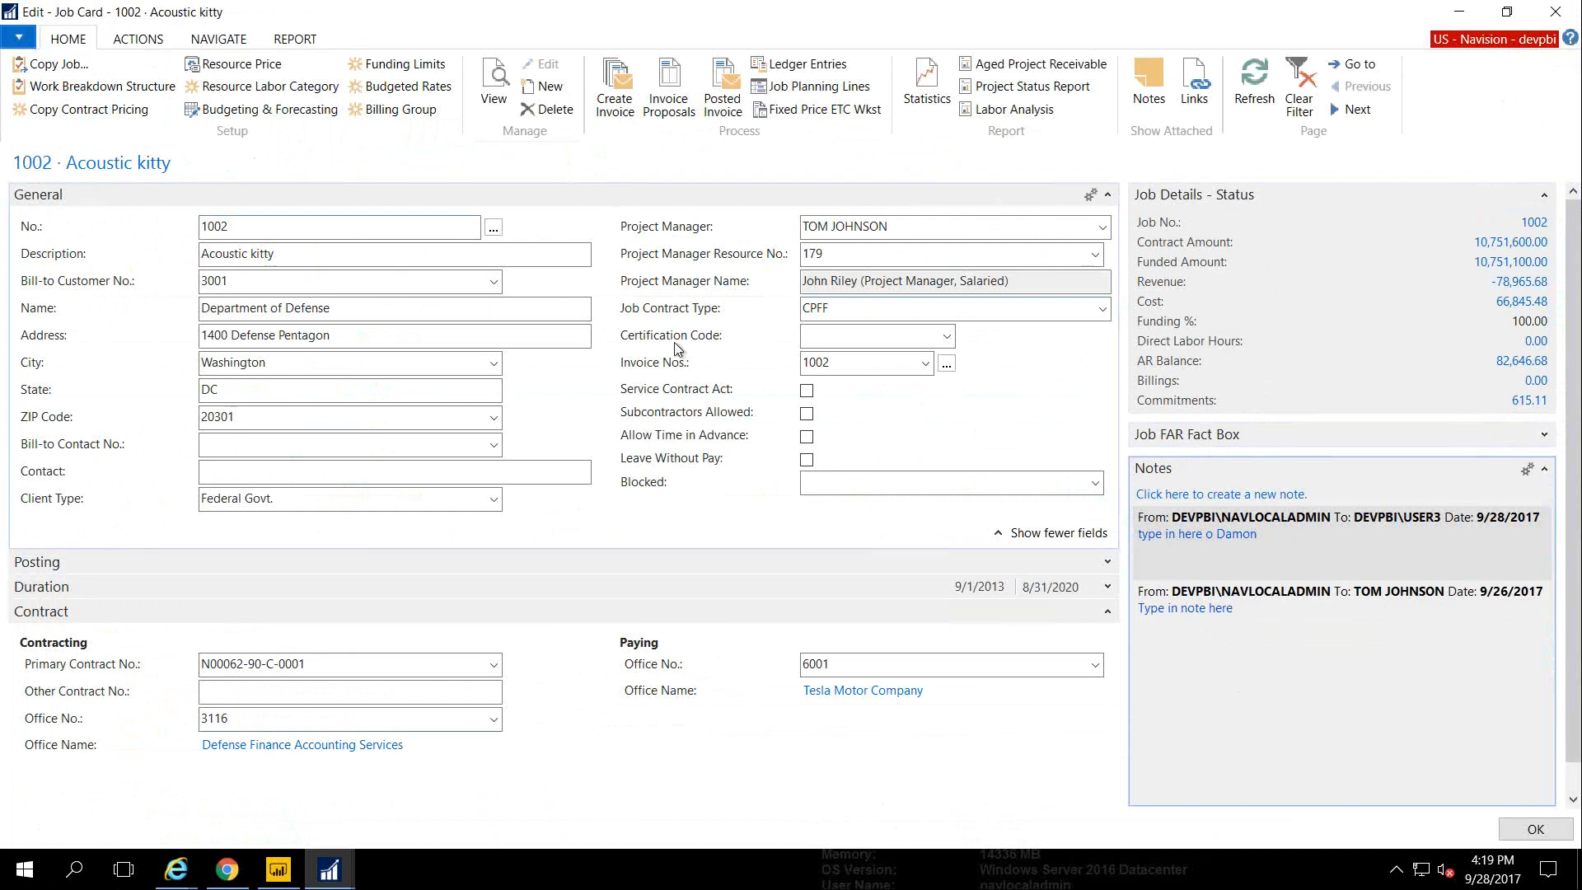
pyautogui.click(1547, 468)
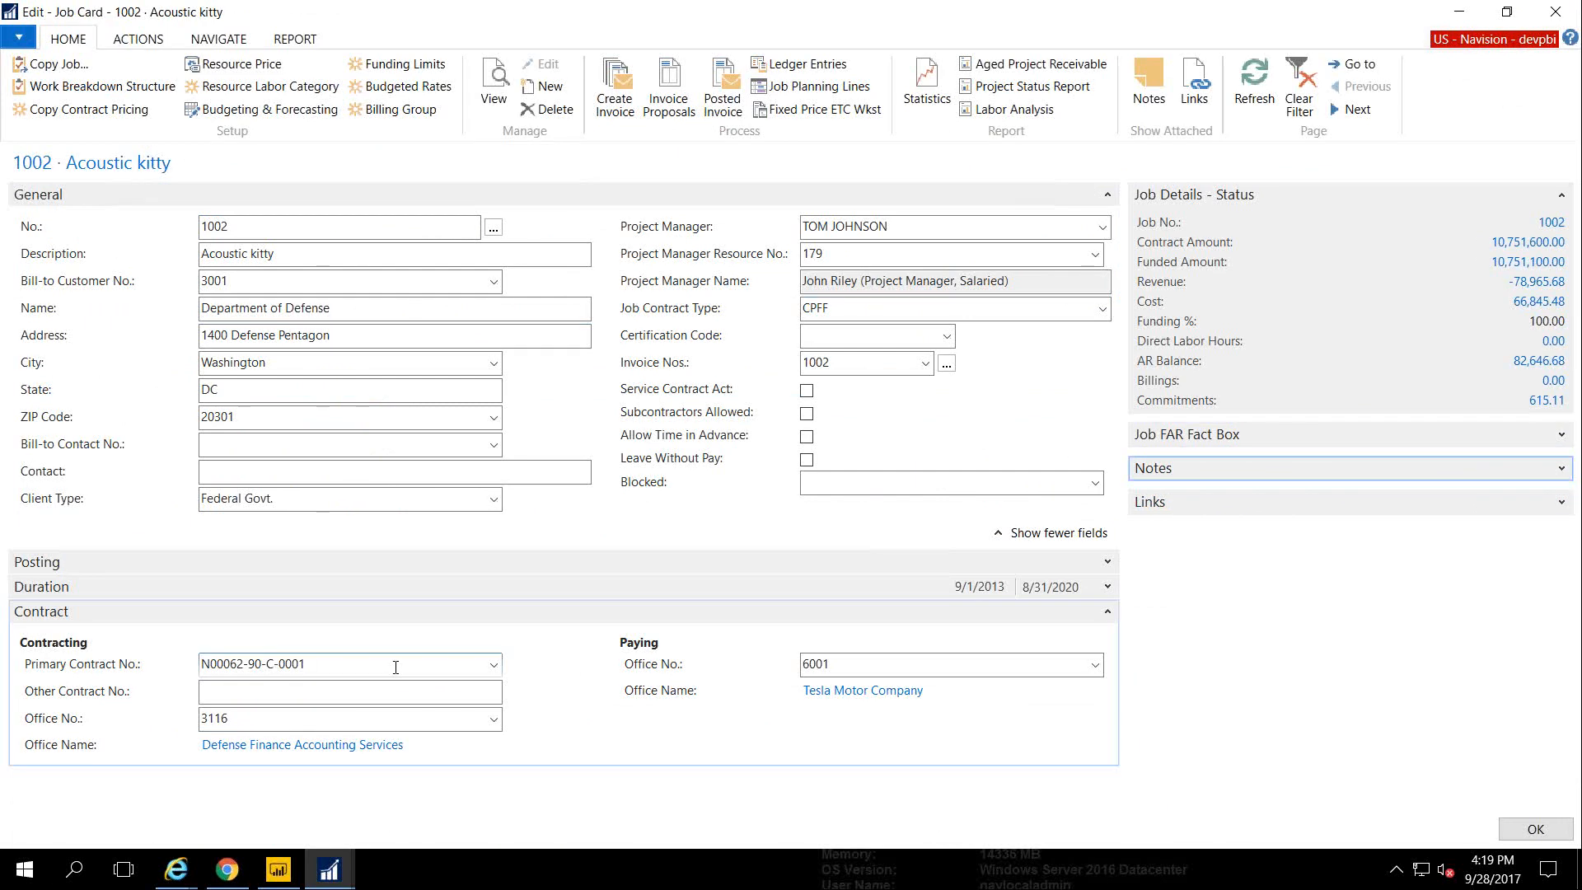
pyautogui.click(479, 663)
pyautogui.click(495, 664)
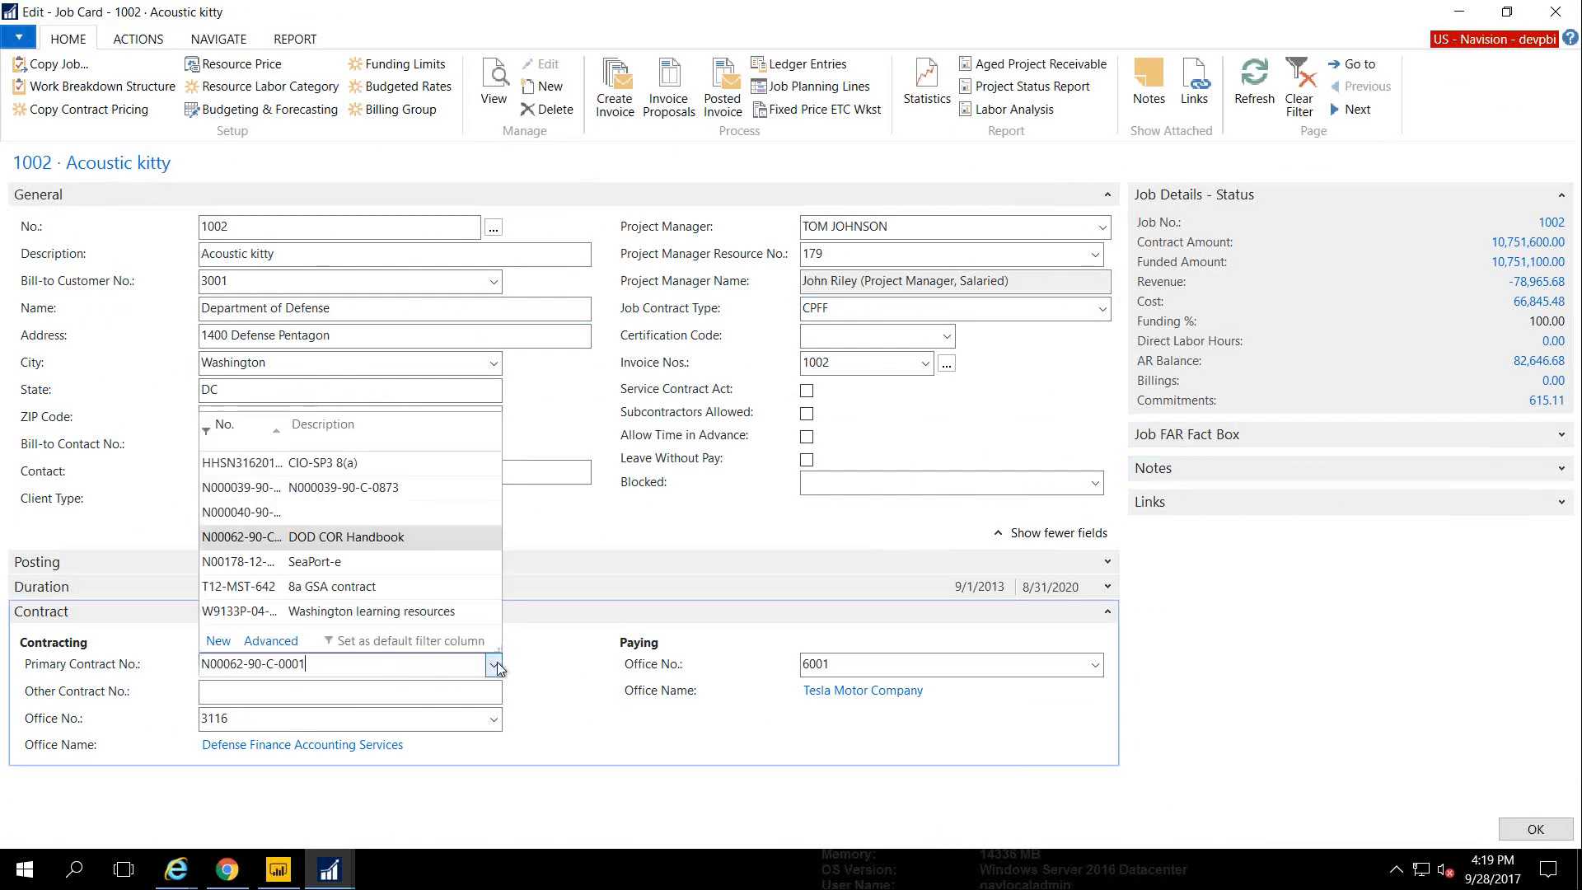
pyautogui.click(272, 641)
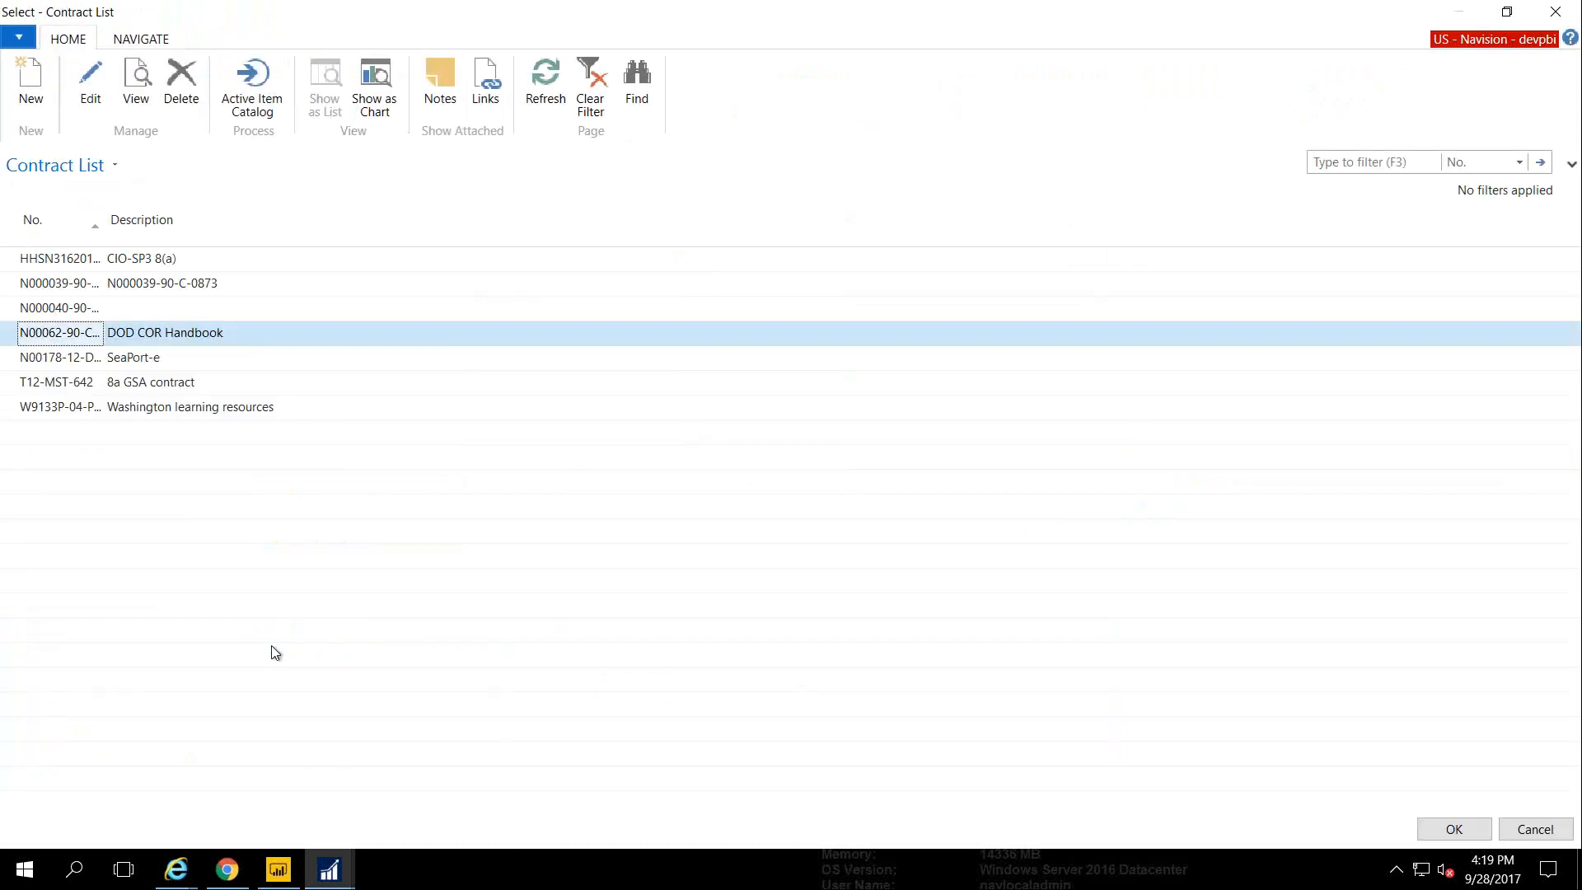
pyautogui.click(72, 90)
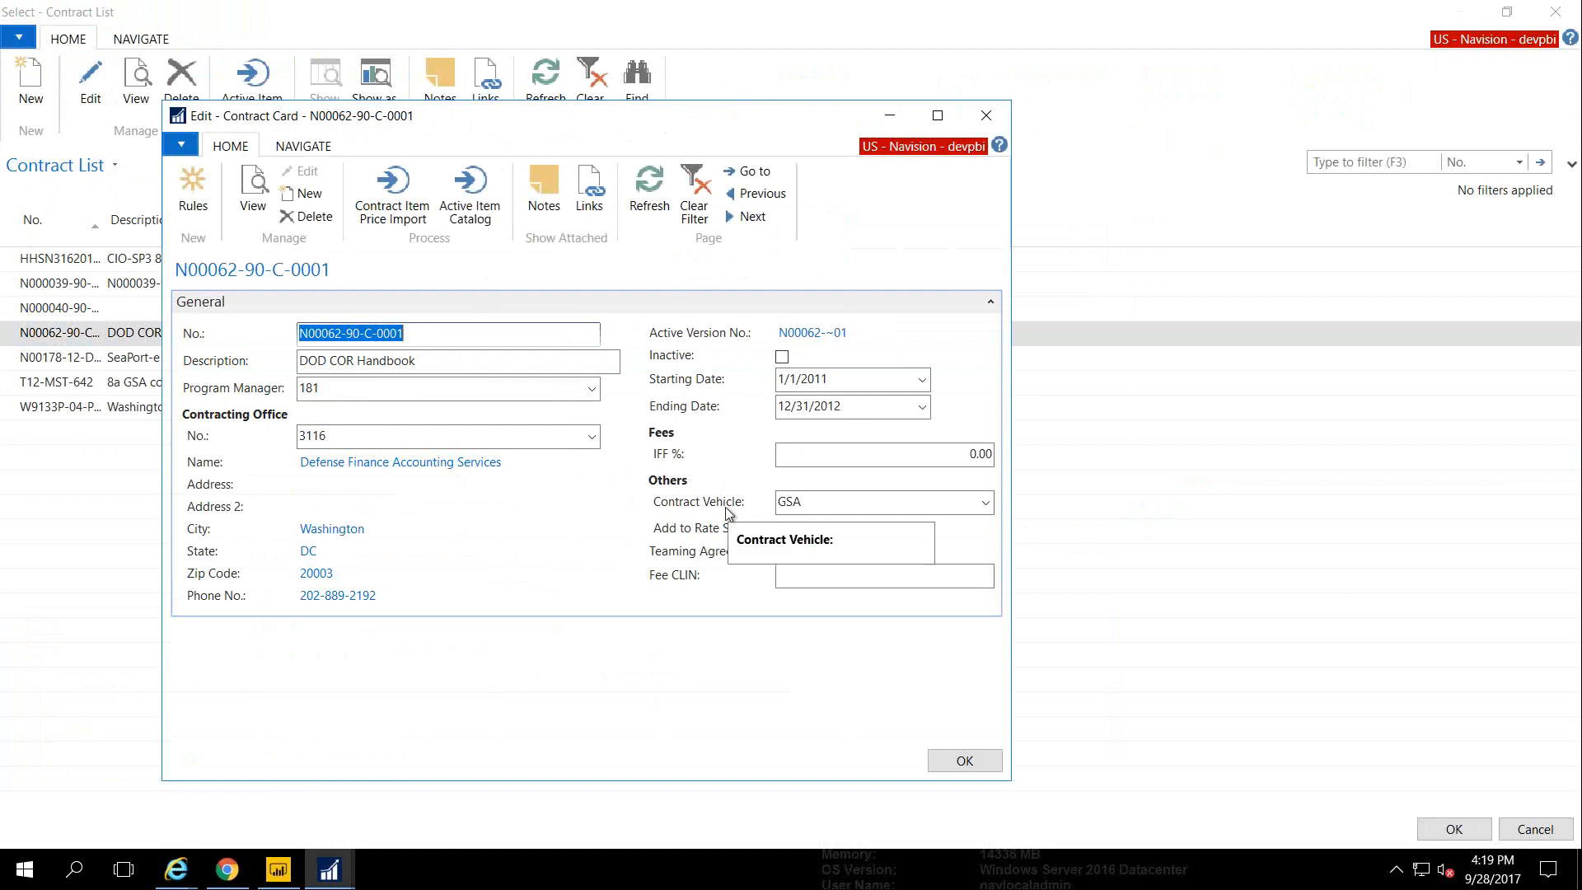
pyautogui.click(303, 146)
pyautogui.click(376, 216)
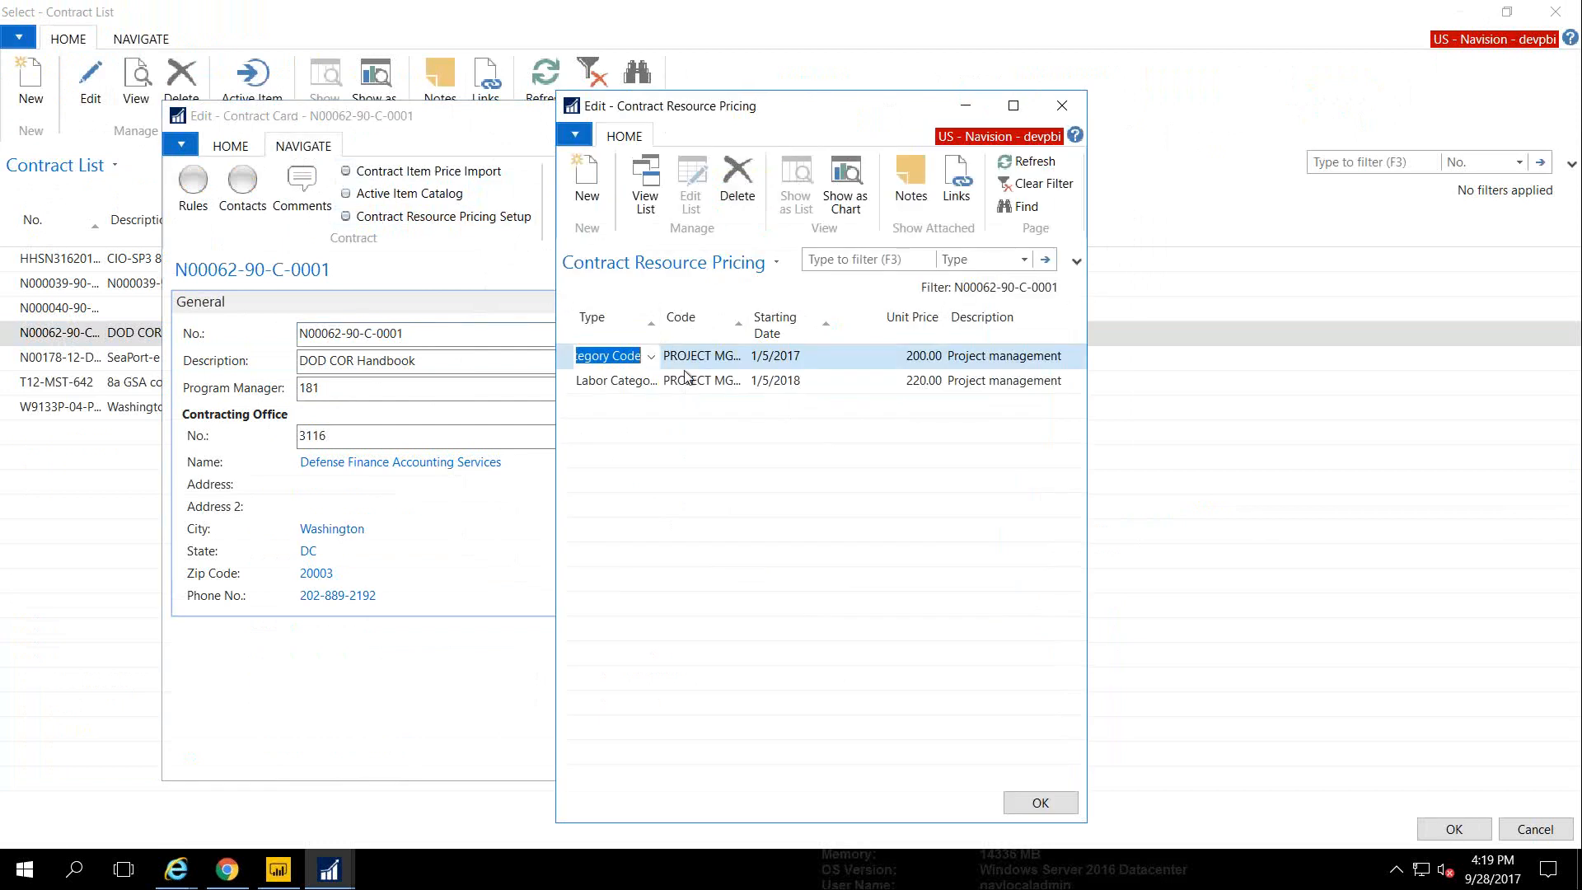
pyautogui.press('Escape')
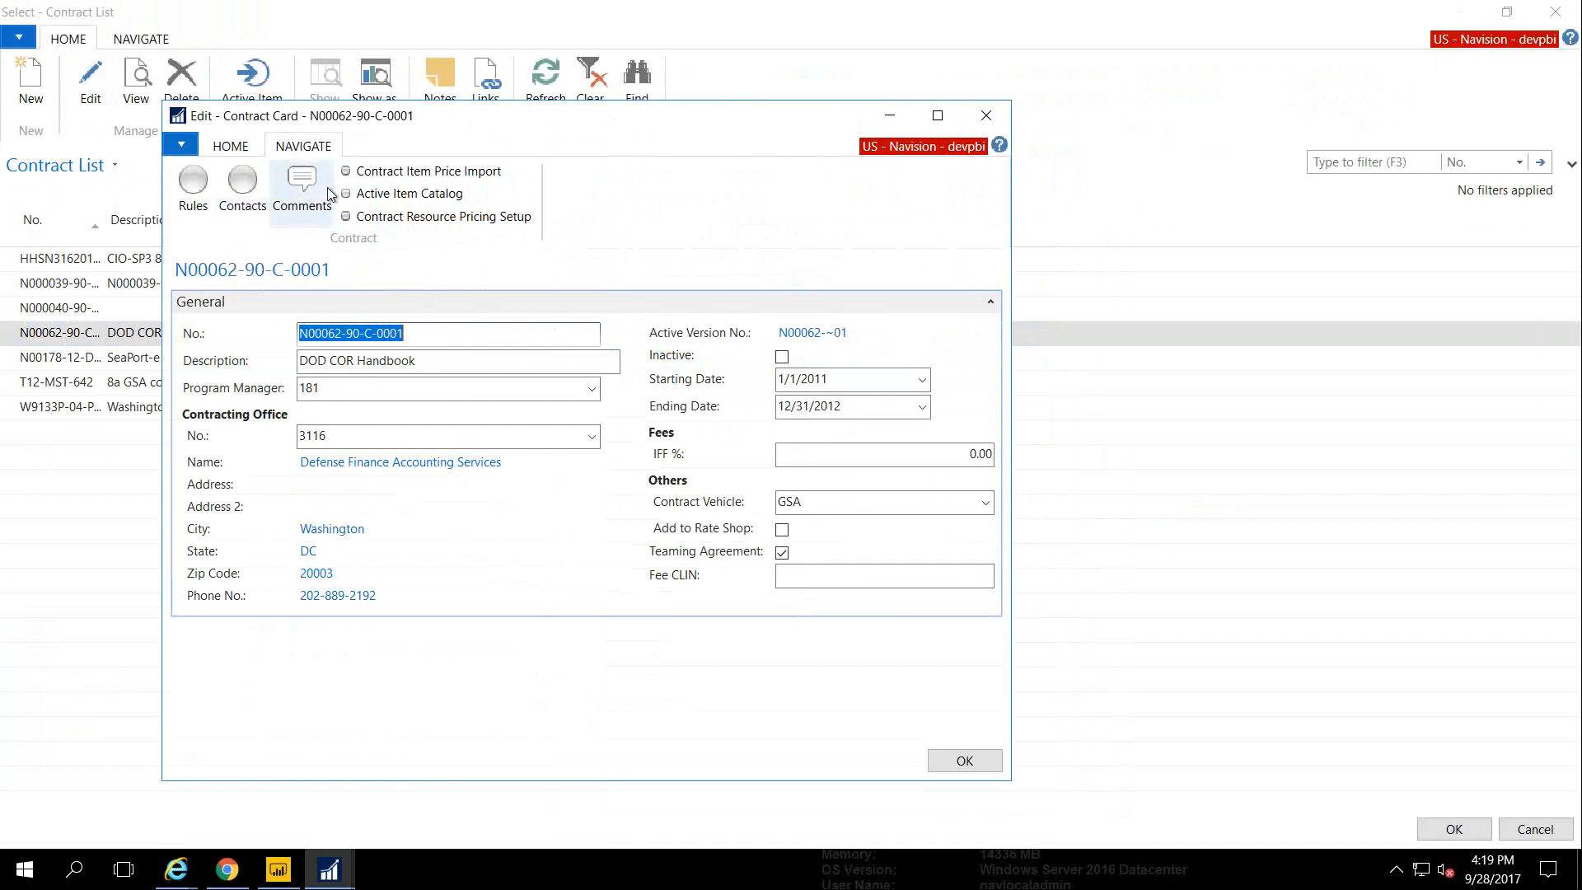
pyautogui.press('Escape')
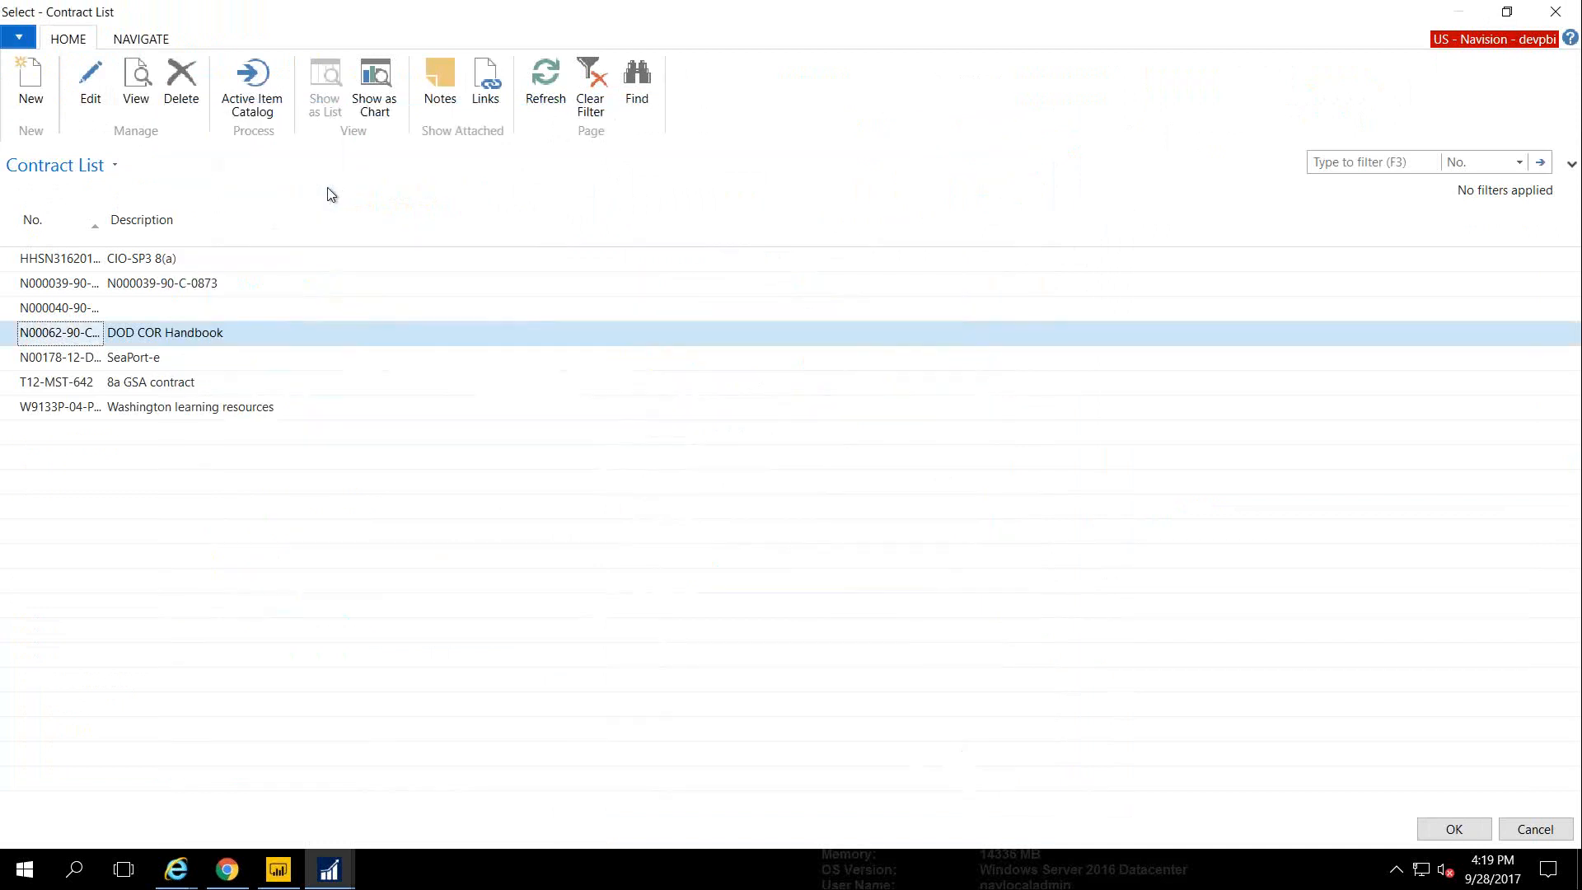
pyautogui.press('Return')
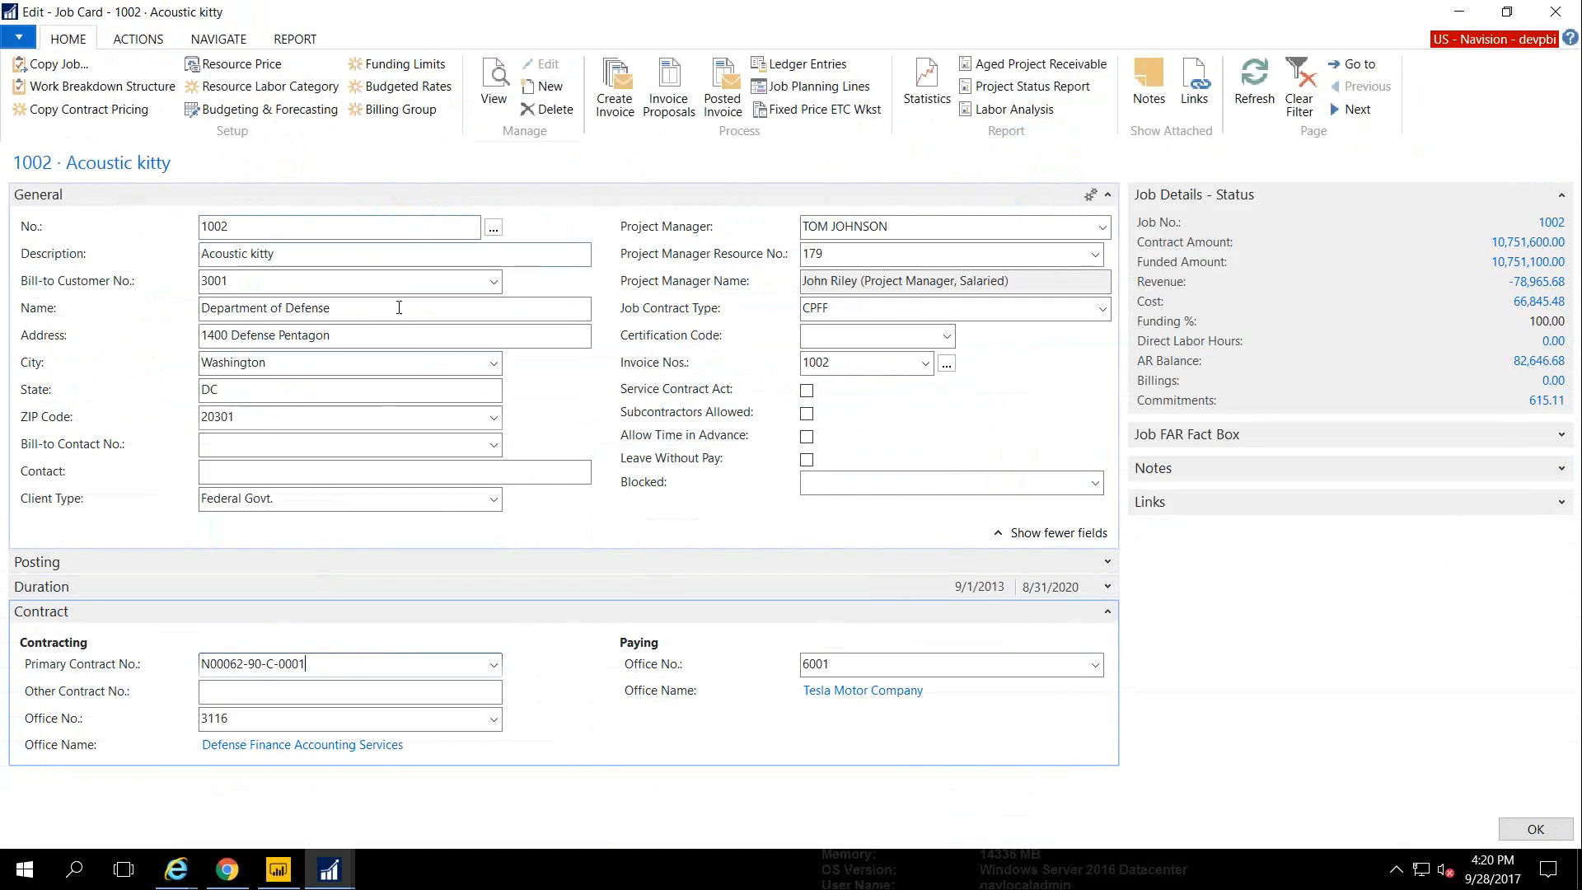
# Check job 1002's bill-to customer choices without changing the customer
pyautogui.click(301, 227)
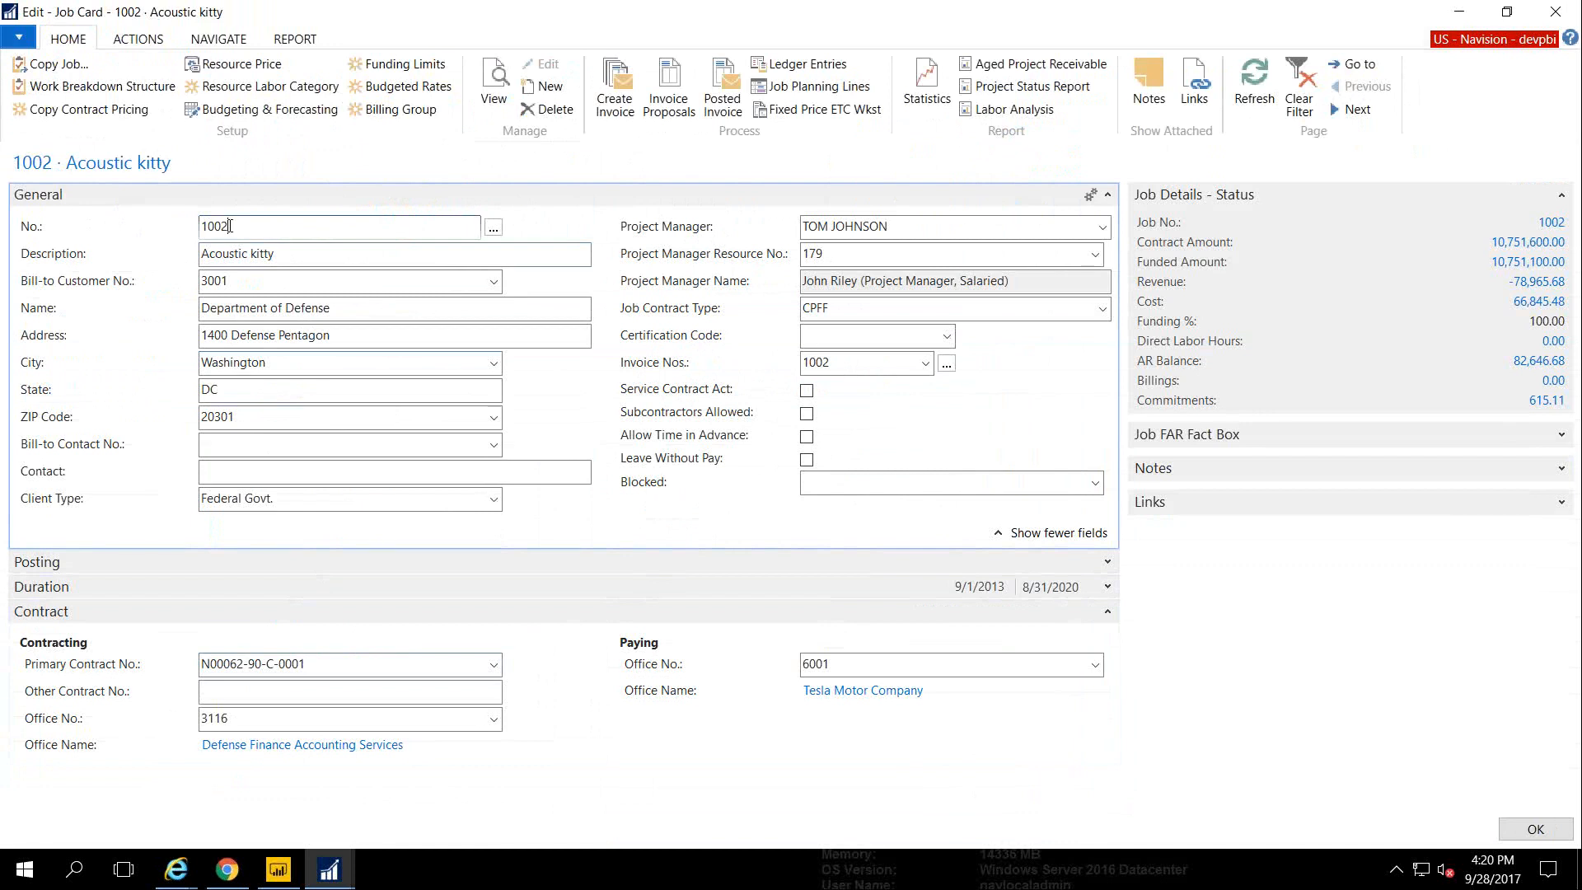
pyautogui.click(495, 282)
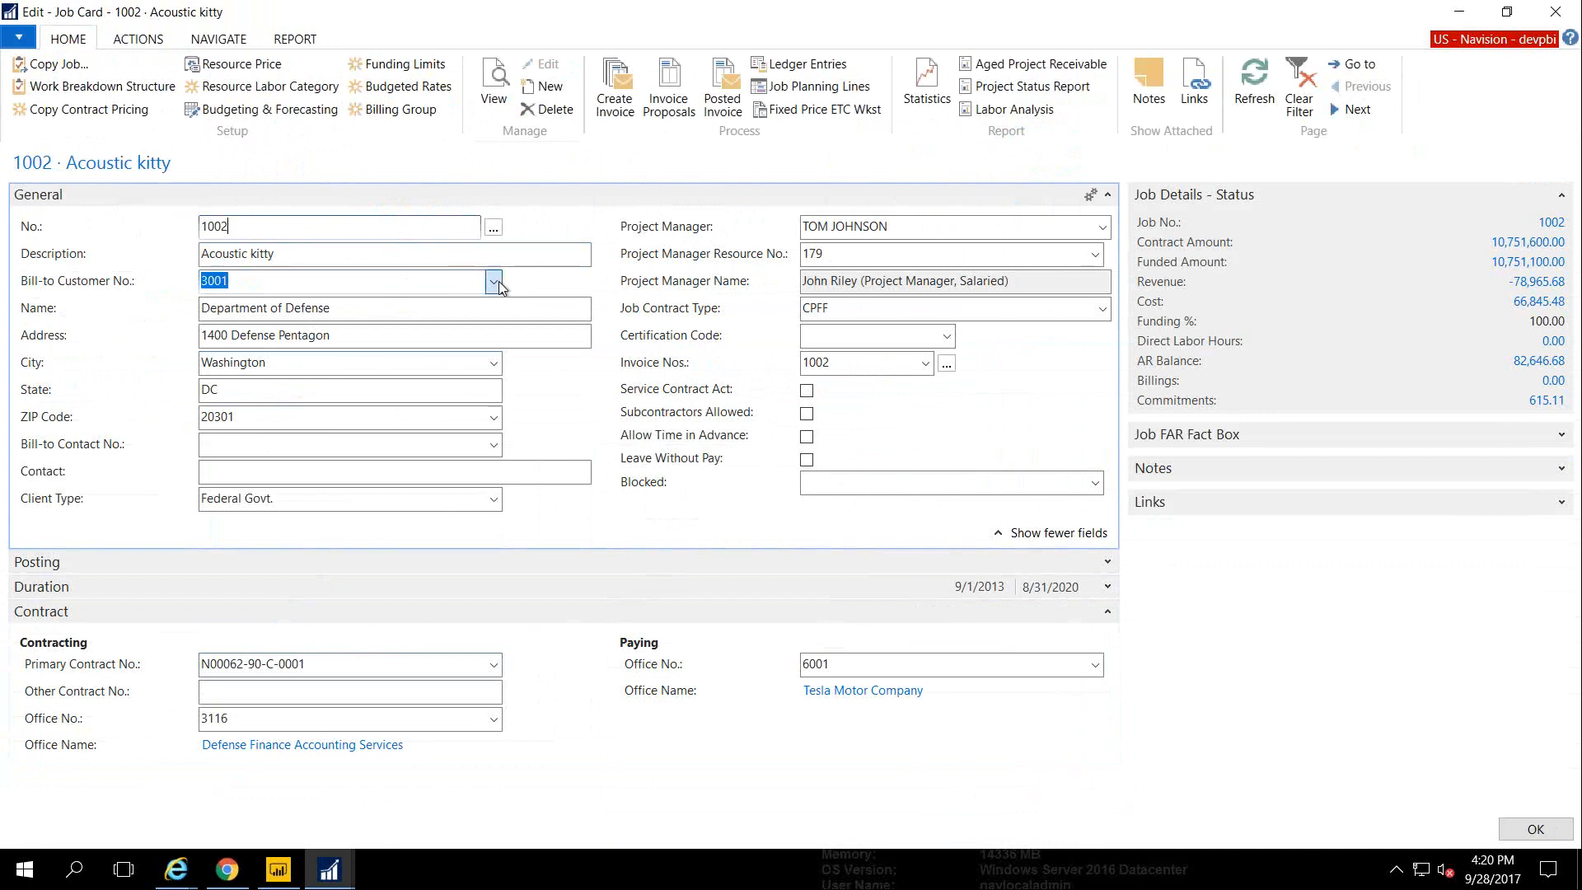
pyautogui.click(494, 283)
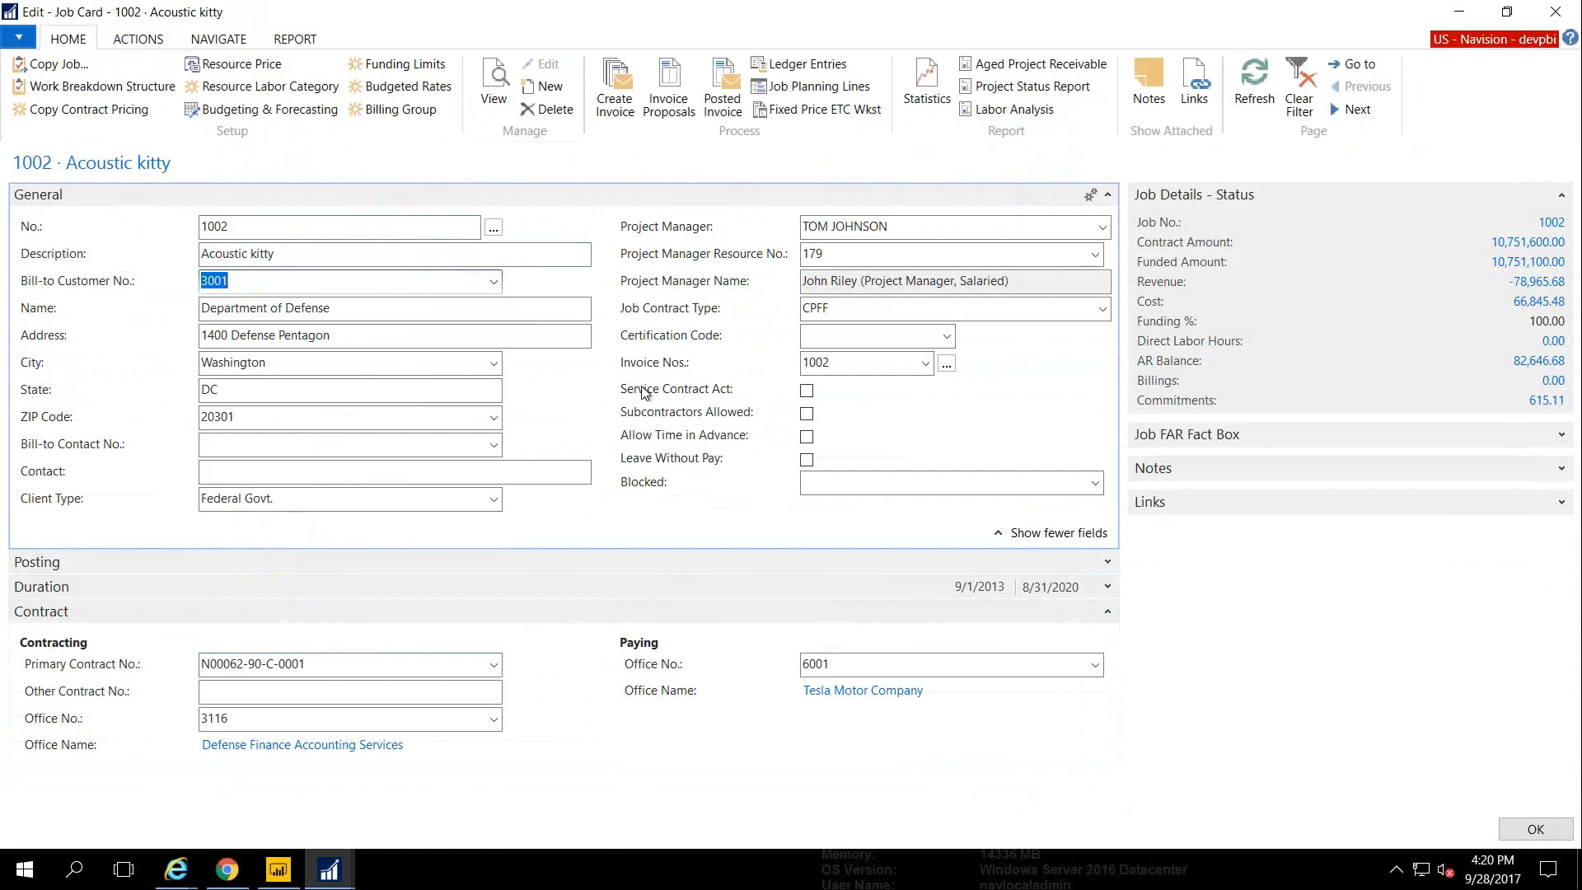
# Review the Posting billing pool groups with General and Posting left collapsed, then open the Work Breakdown Structure
pyautogui.click(1107, 194)
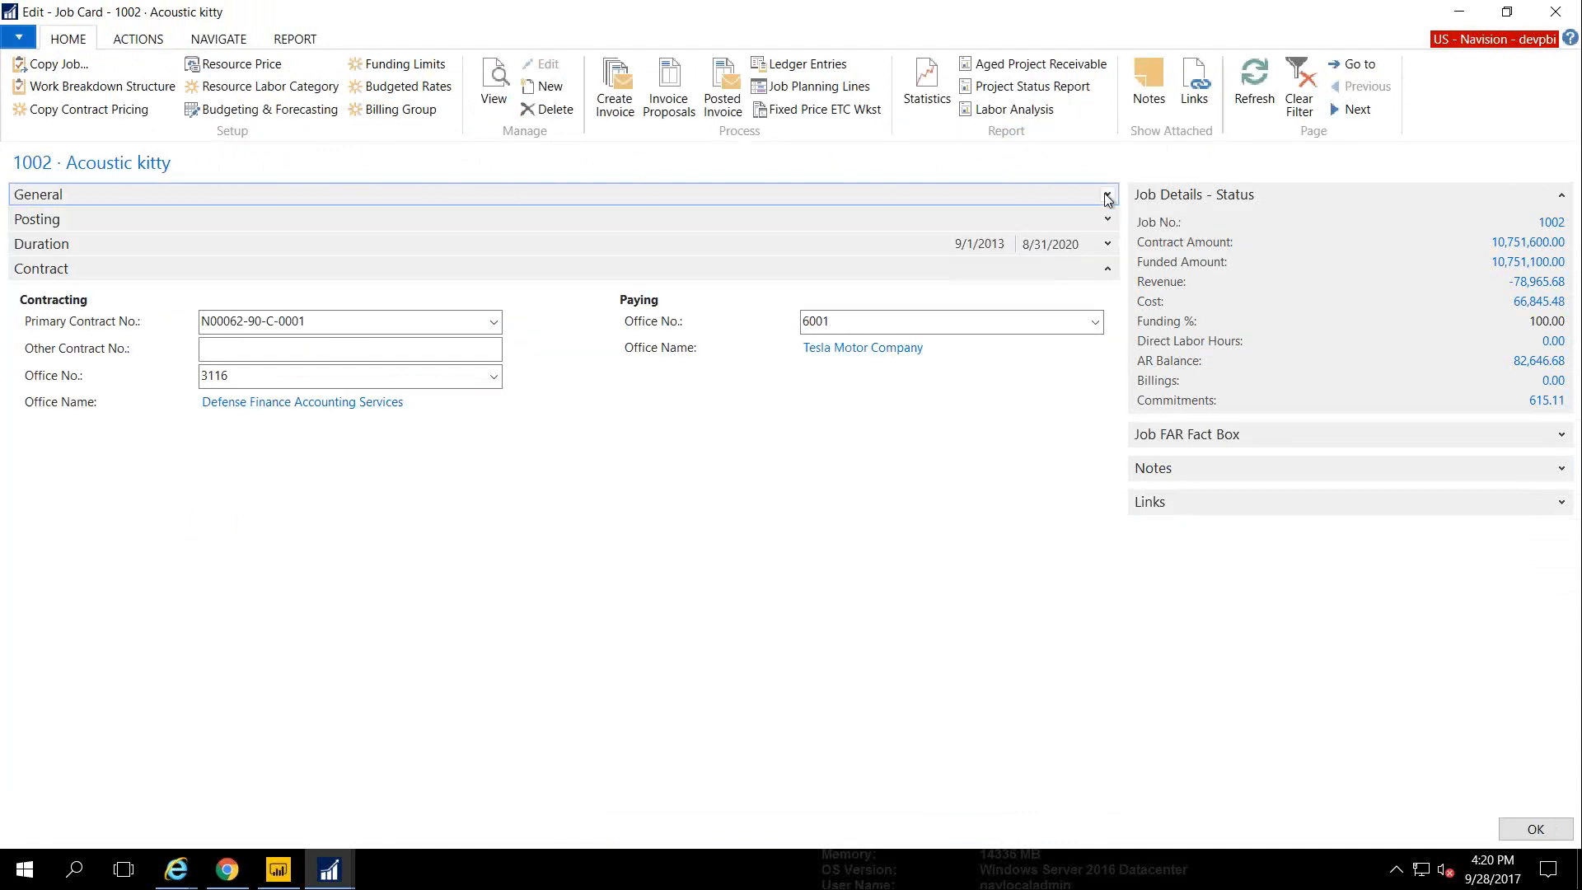
pyautogui.click(1109, 220)
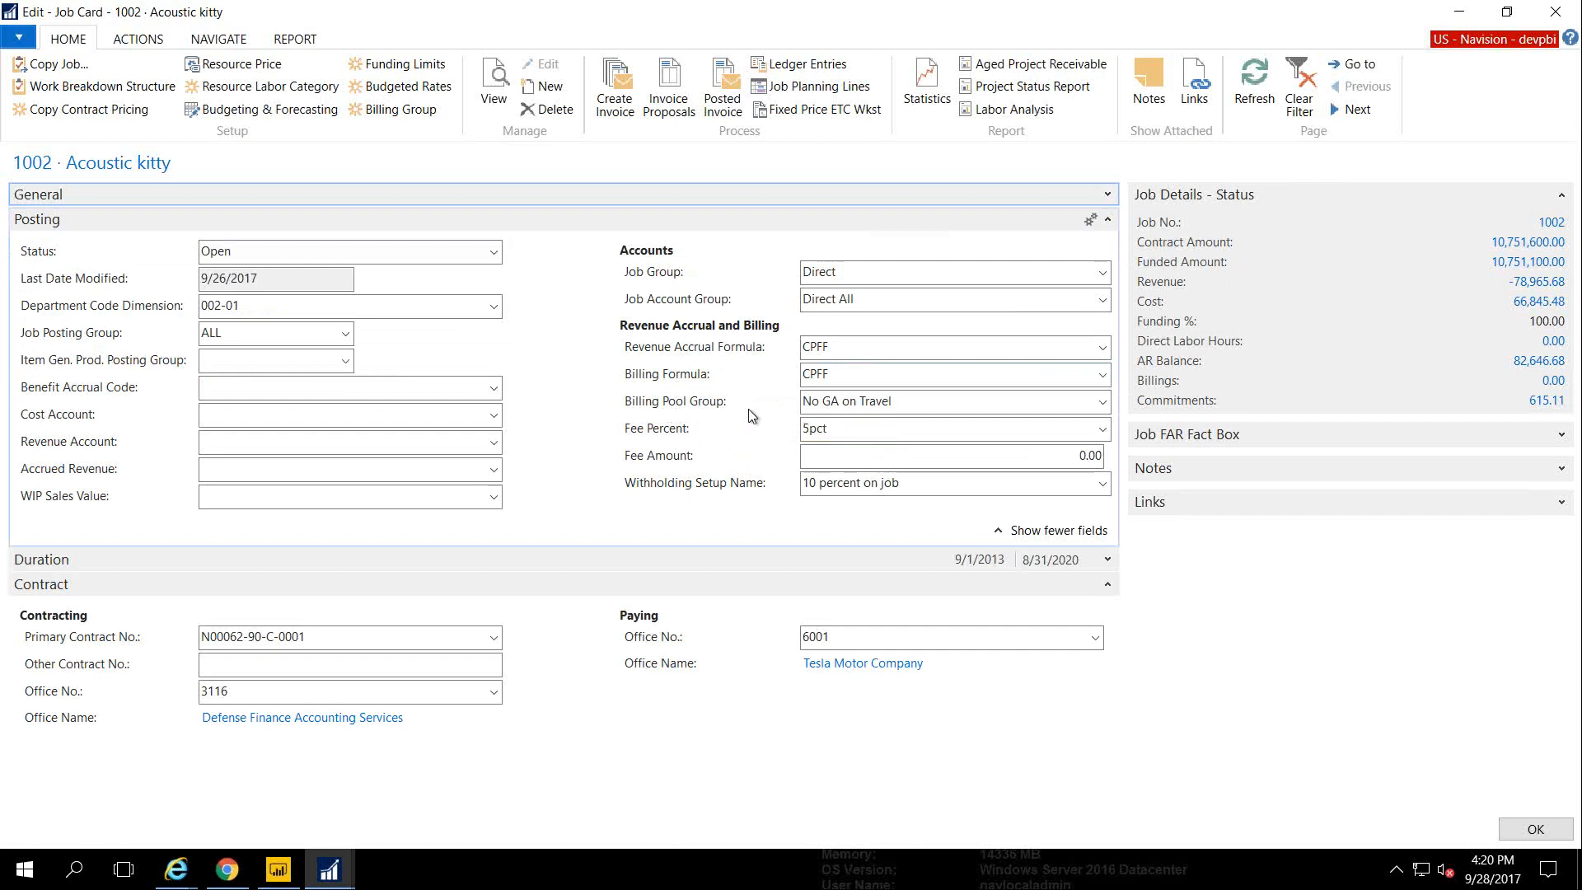
pyautogui.click(1103, 407)
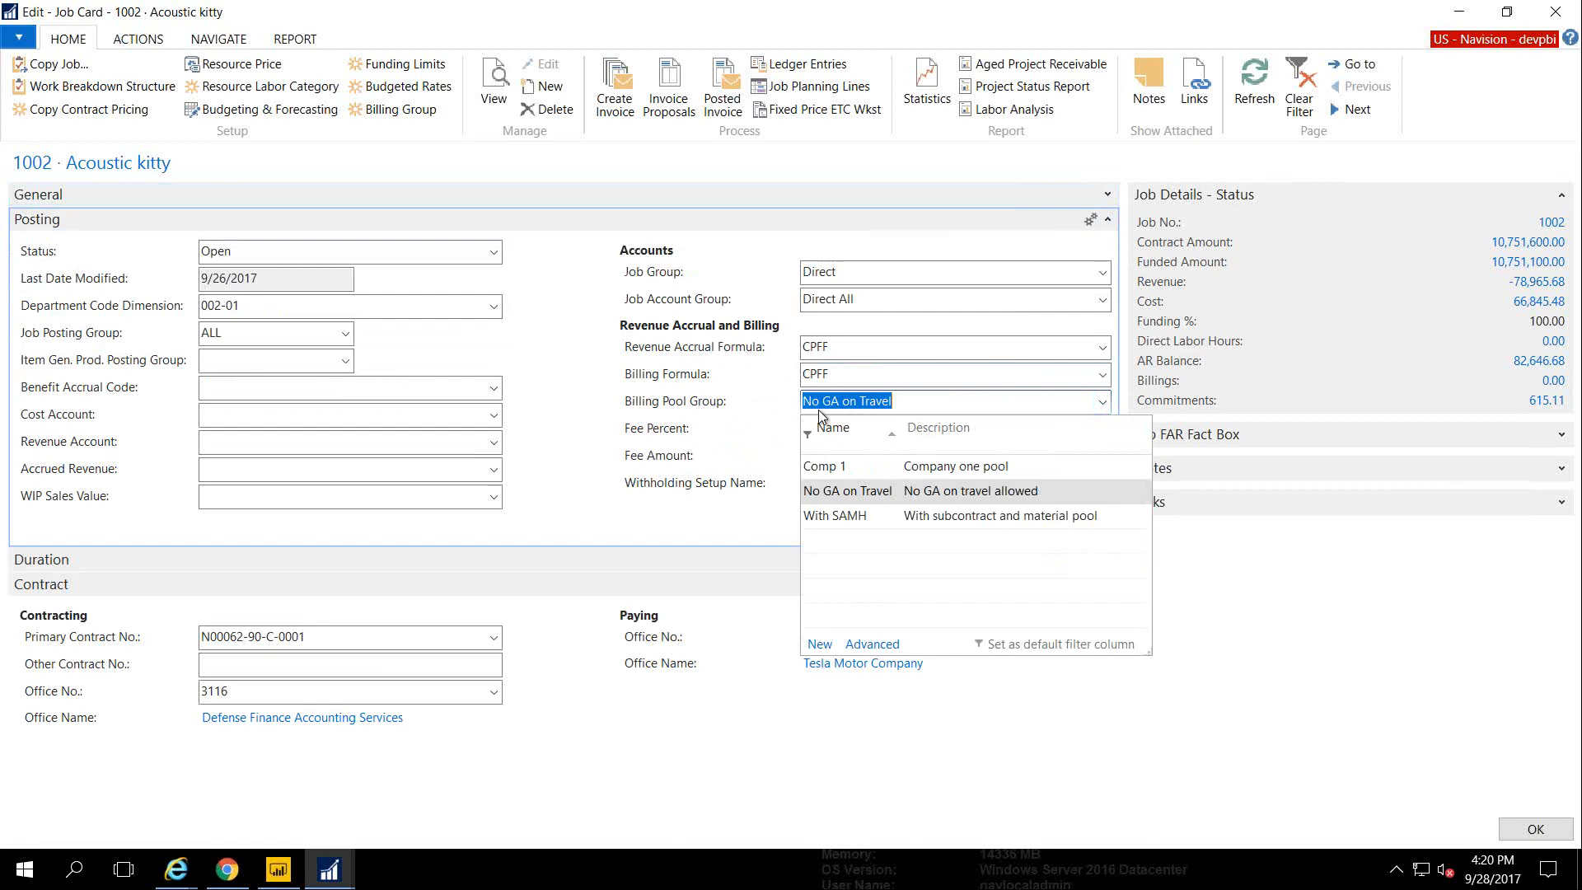
pyautogui.click(661, 400)
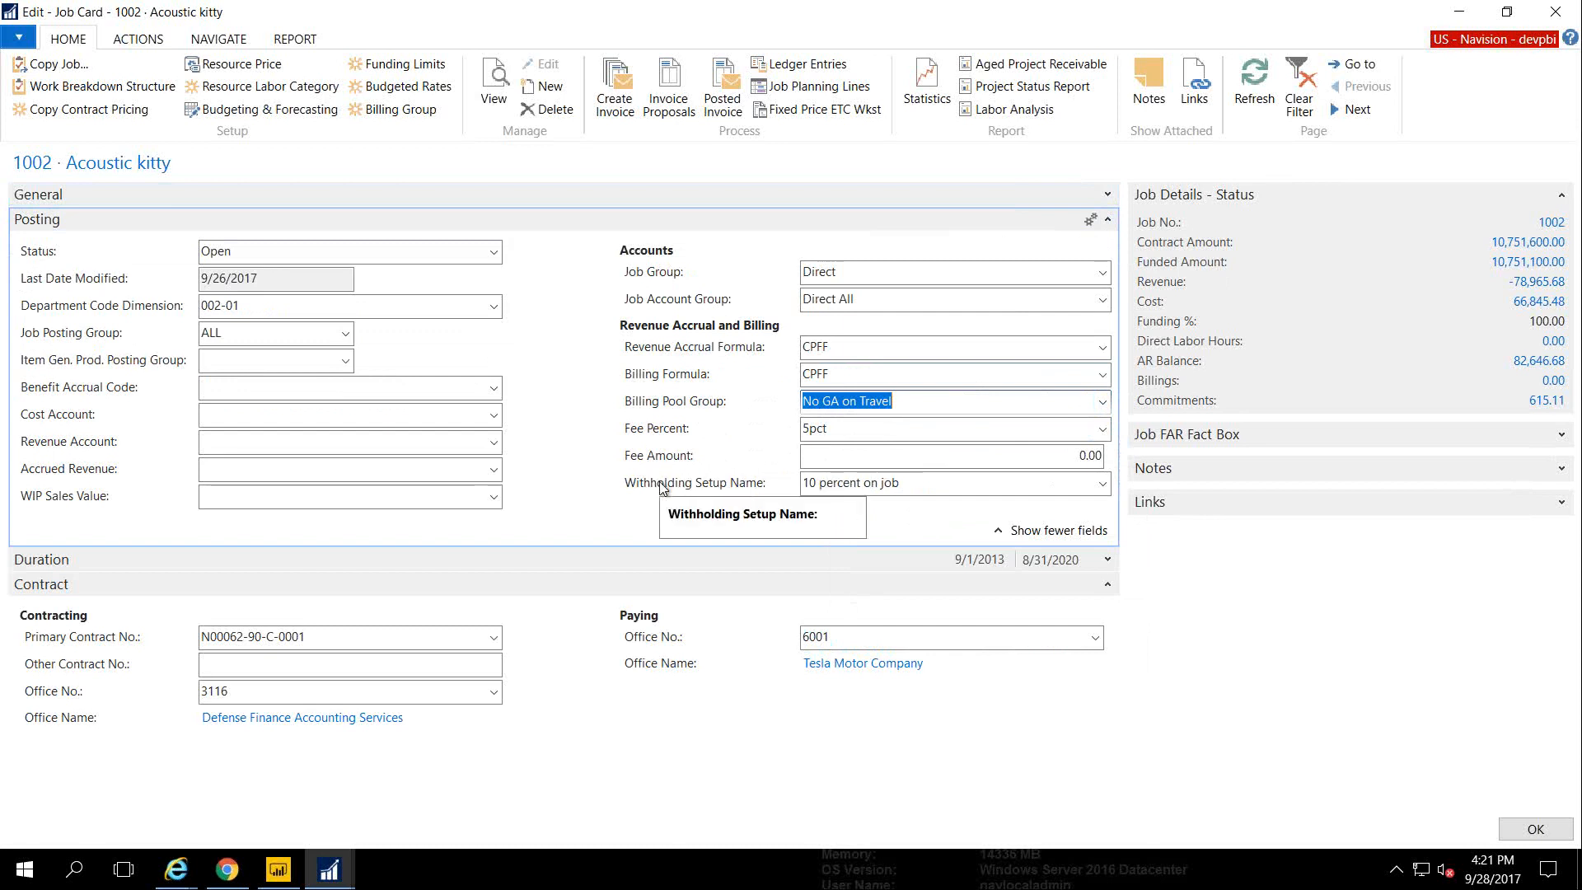
pyautogui.click(1108, 221)
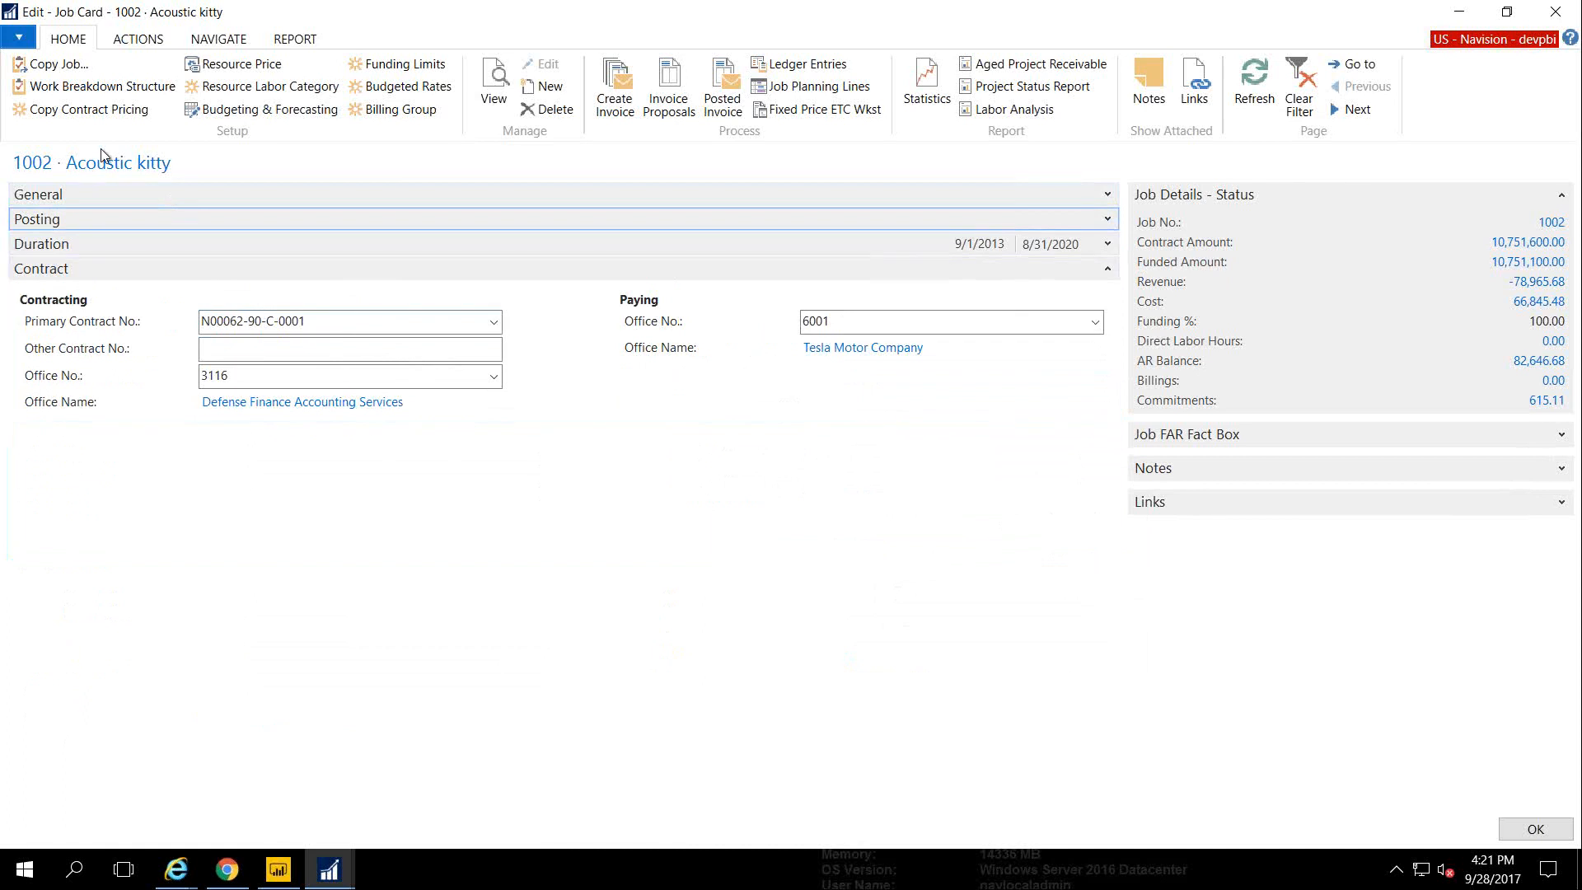
pyautogui.click(102, 86)
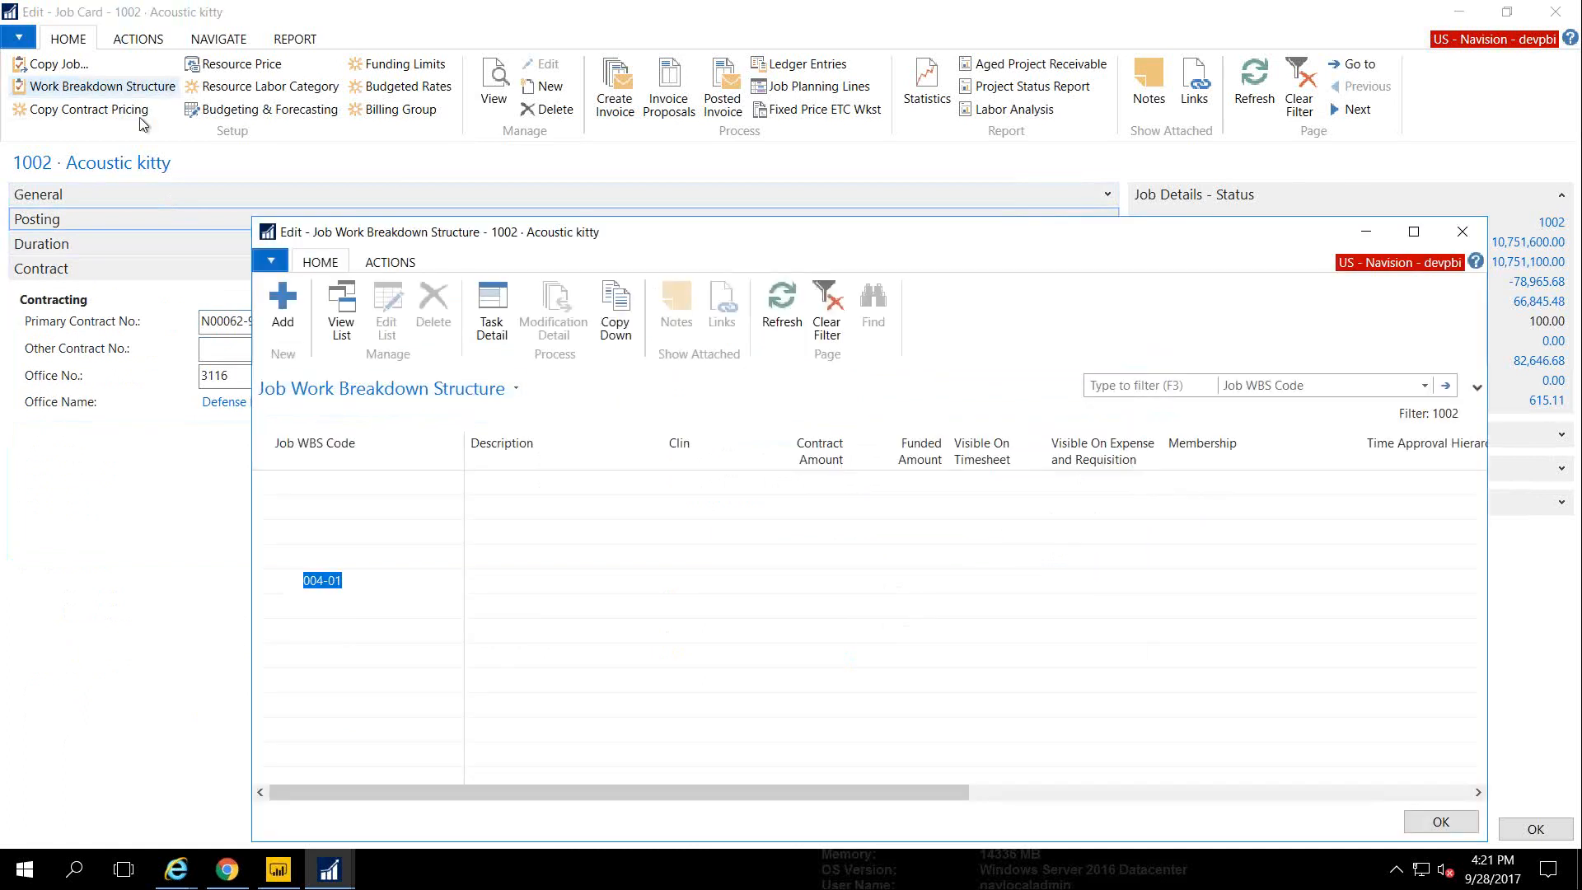
# Expand WBS task 001, select subtask 001-01 and open its Modification Detail funding history
pyautogui.moveTo(382, 237); pyautogui.dragTo(224, 223)
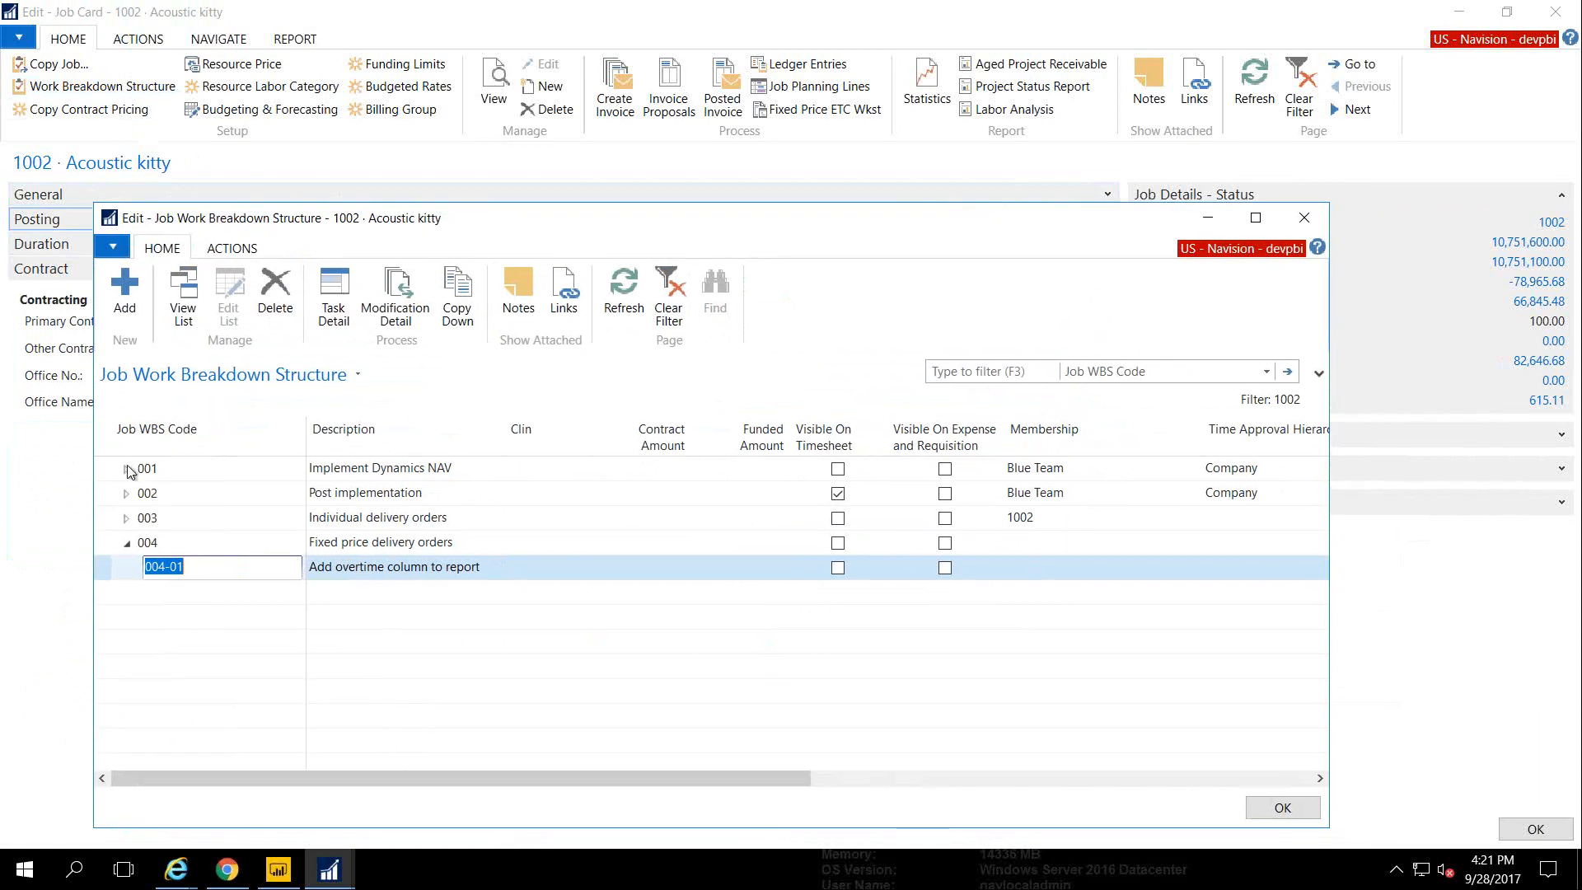
pyautogui.click(126, 469)
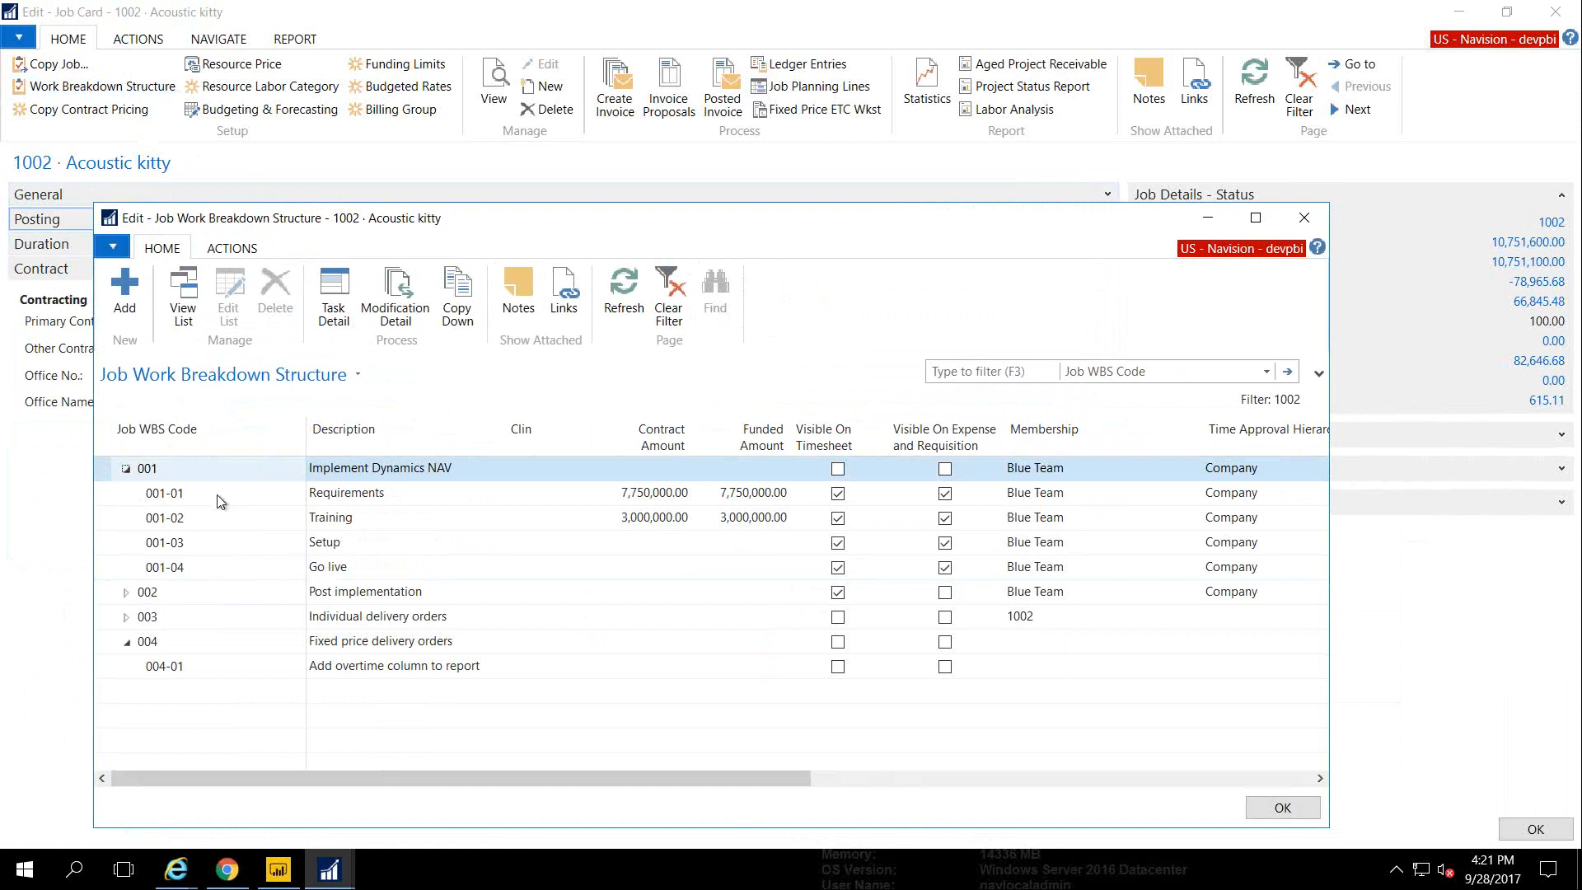
pyautogui.click(121, 499)
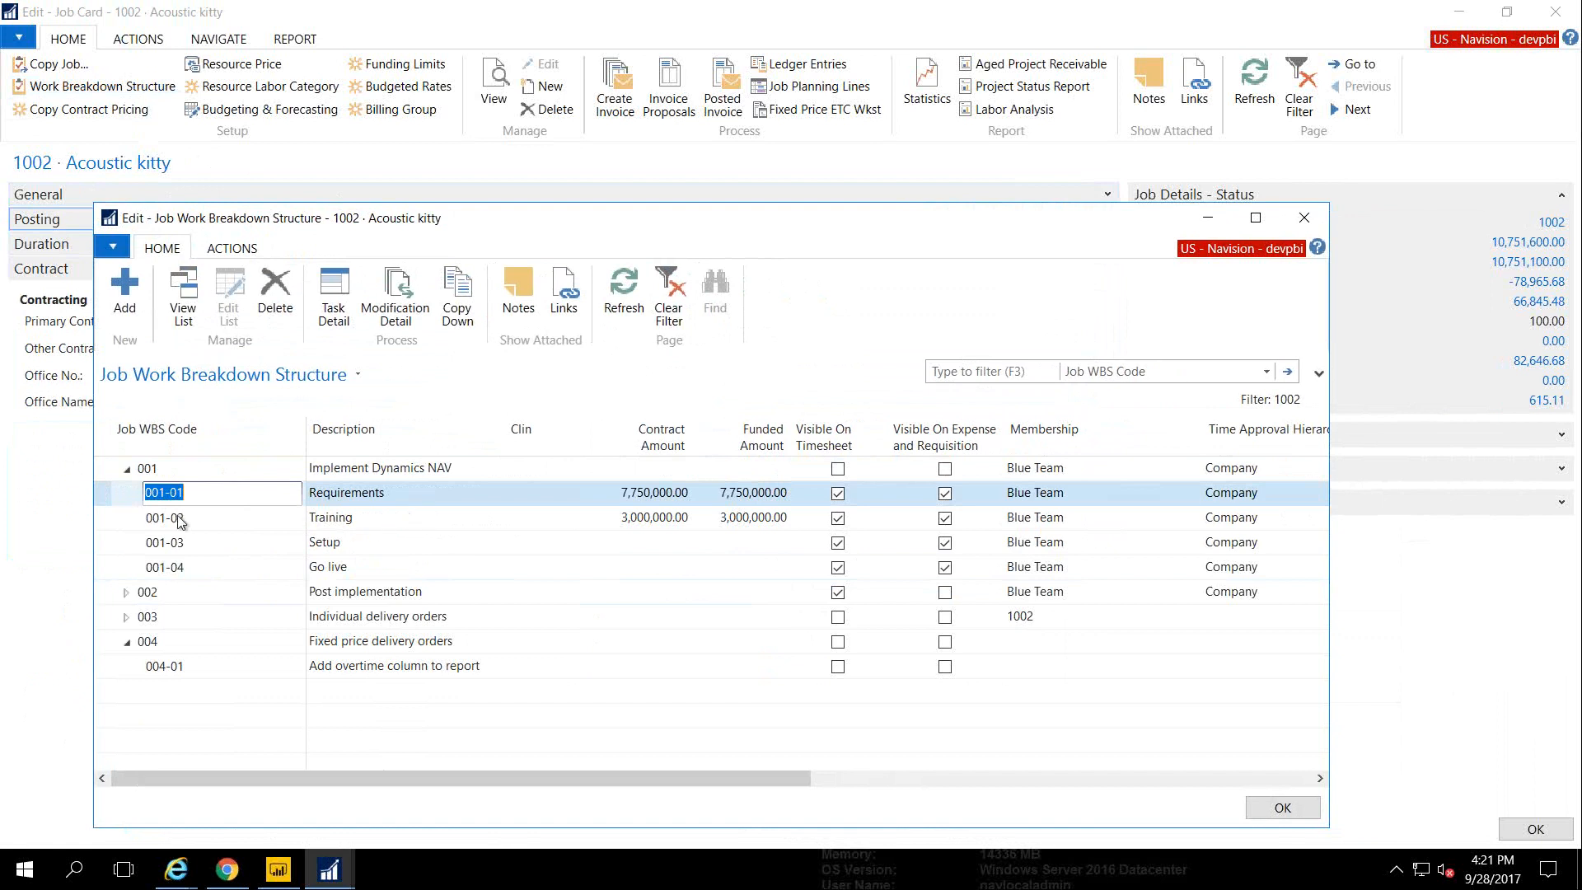
pyautogui.click(109, 476)
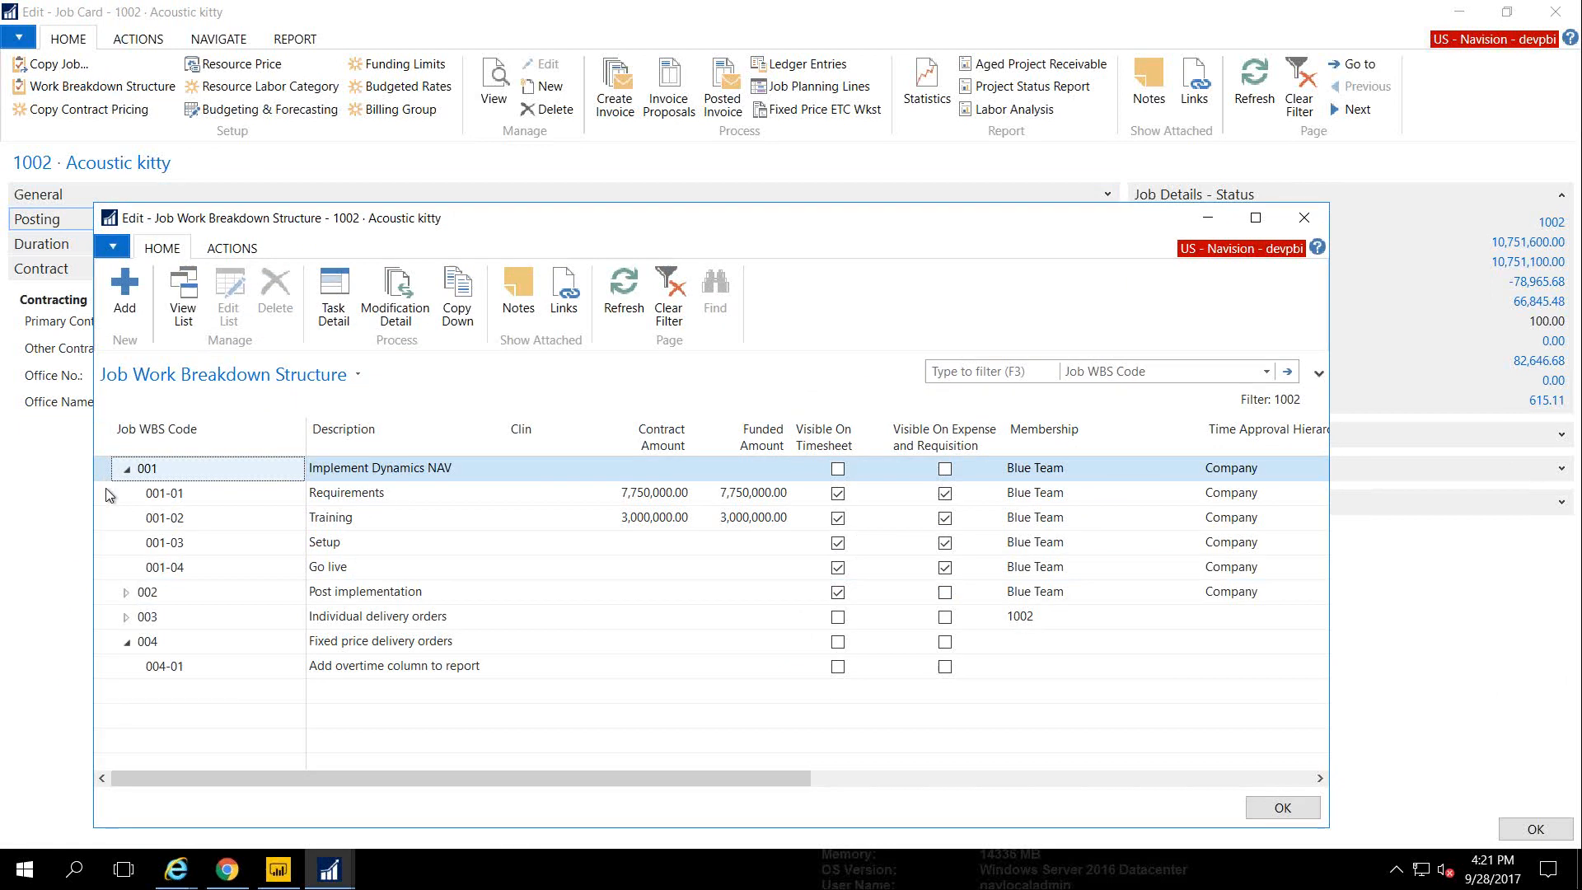
pyautogui.moveTo(108, 495); pyautogui.dragTo(108, 570)
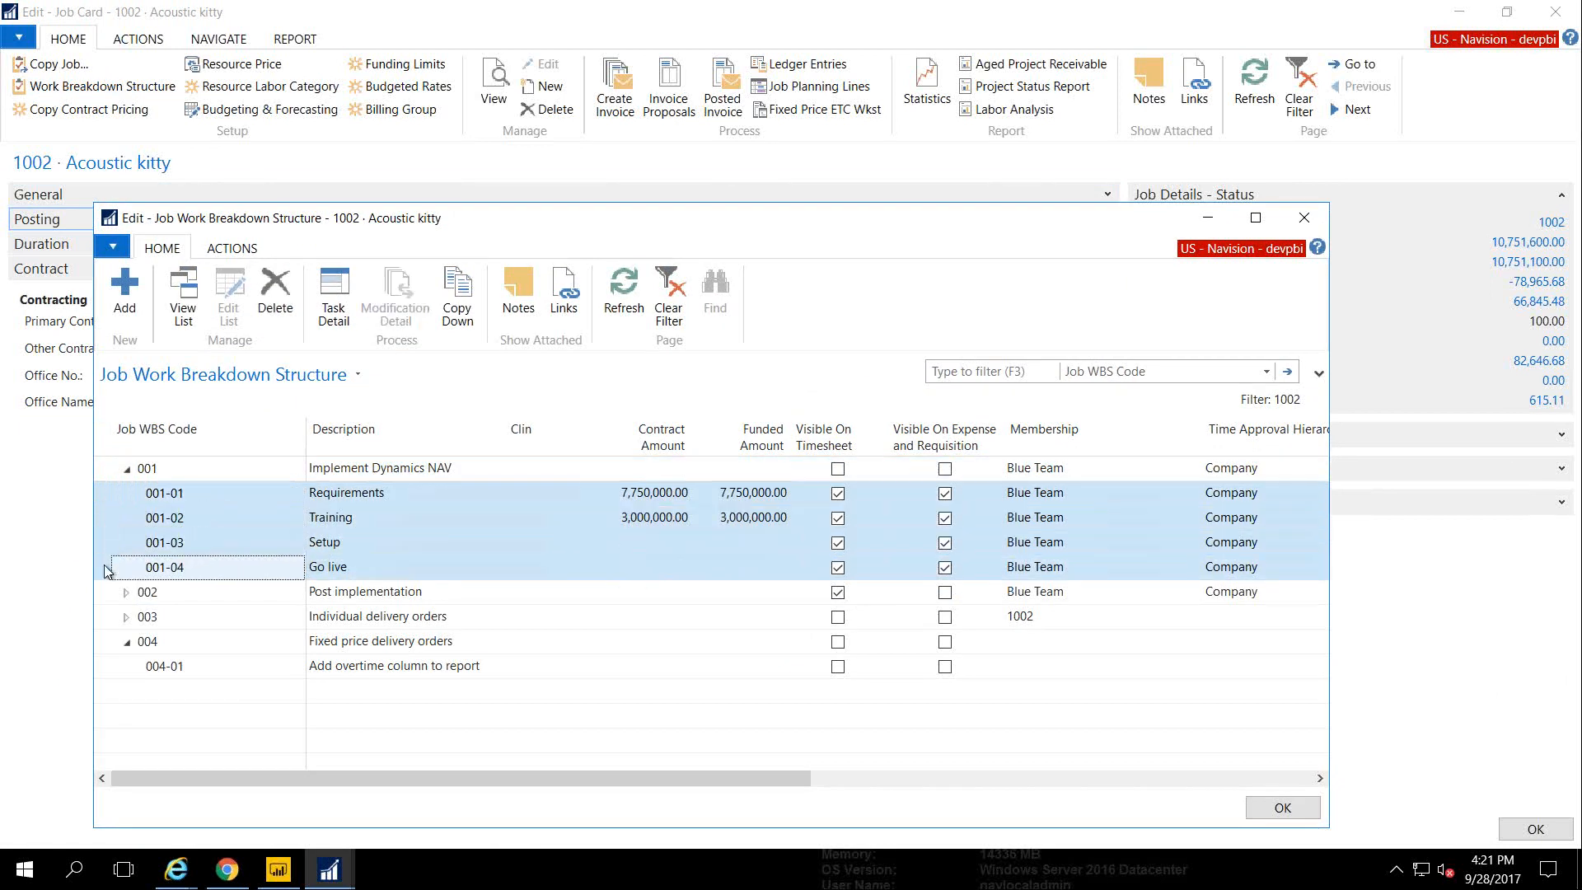
pyautogui.click(105, 493)
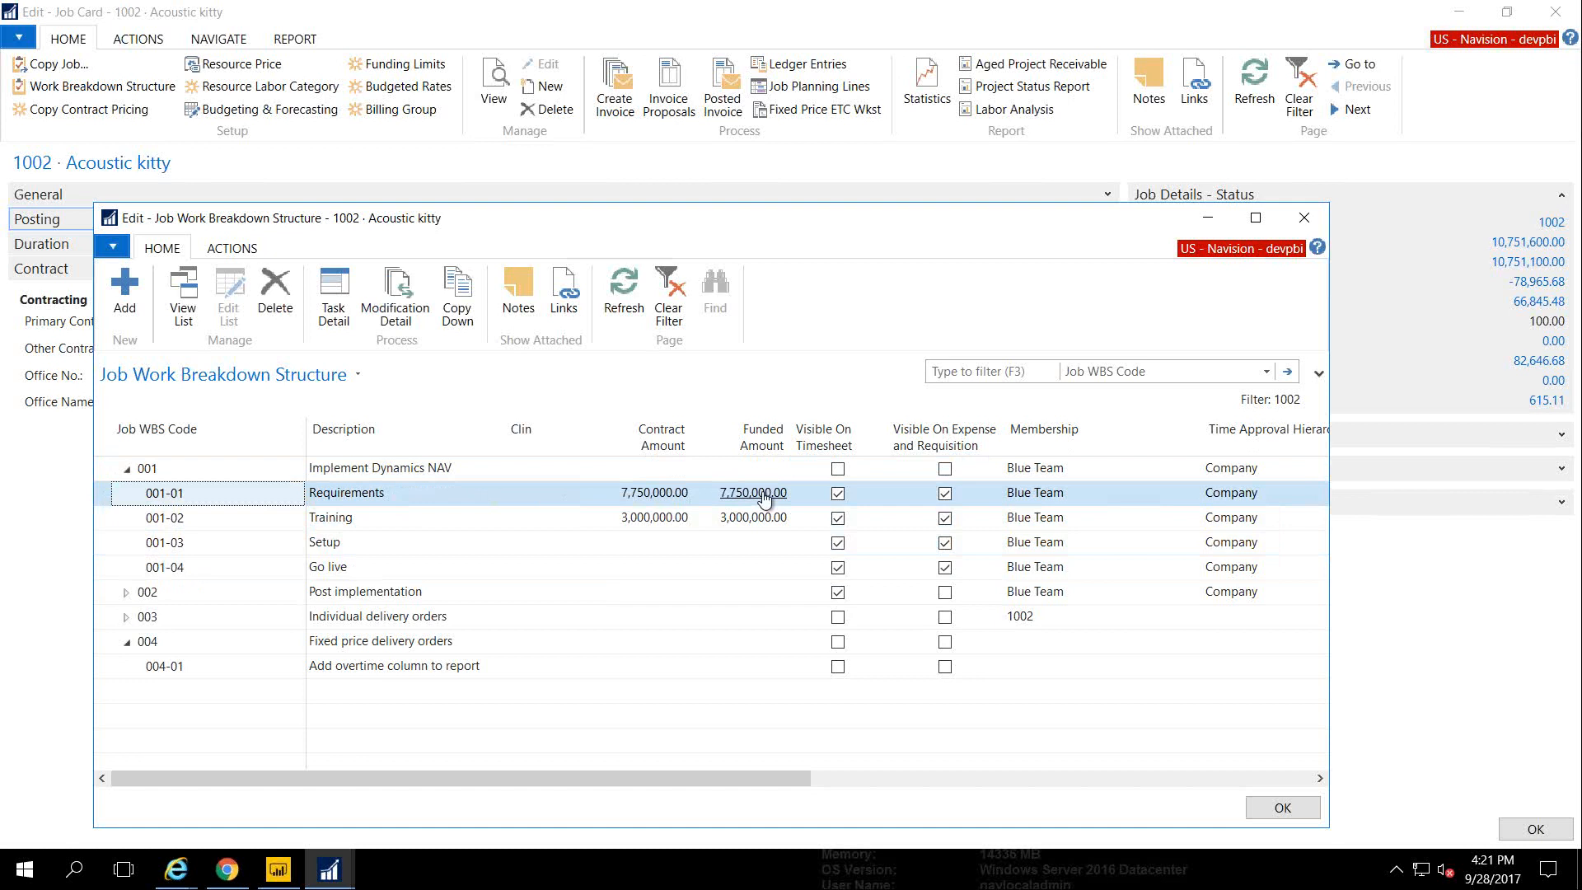
pyautogui.click(394, 302)
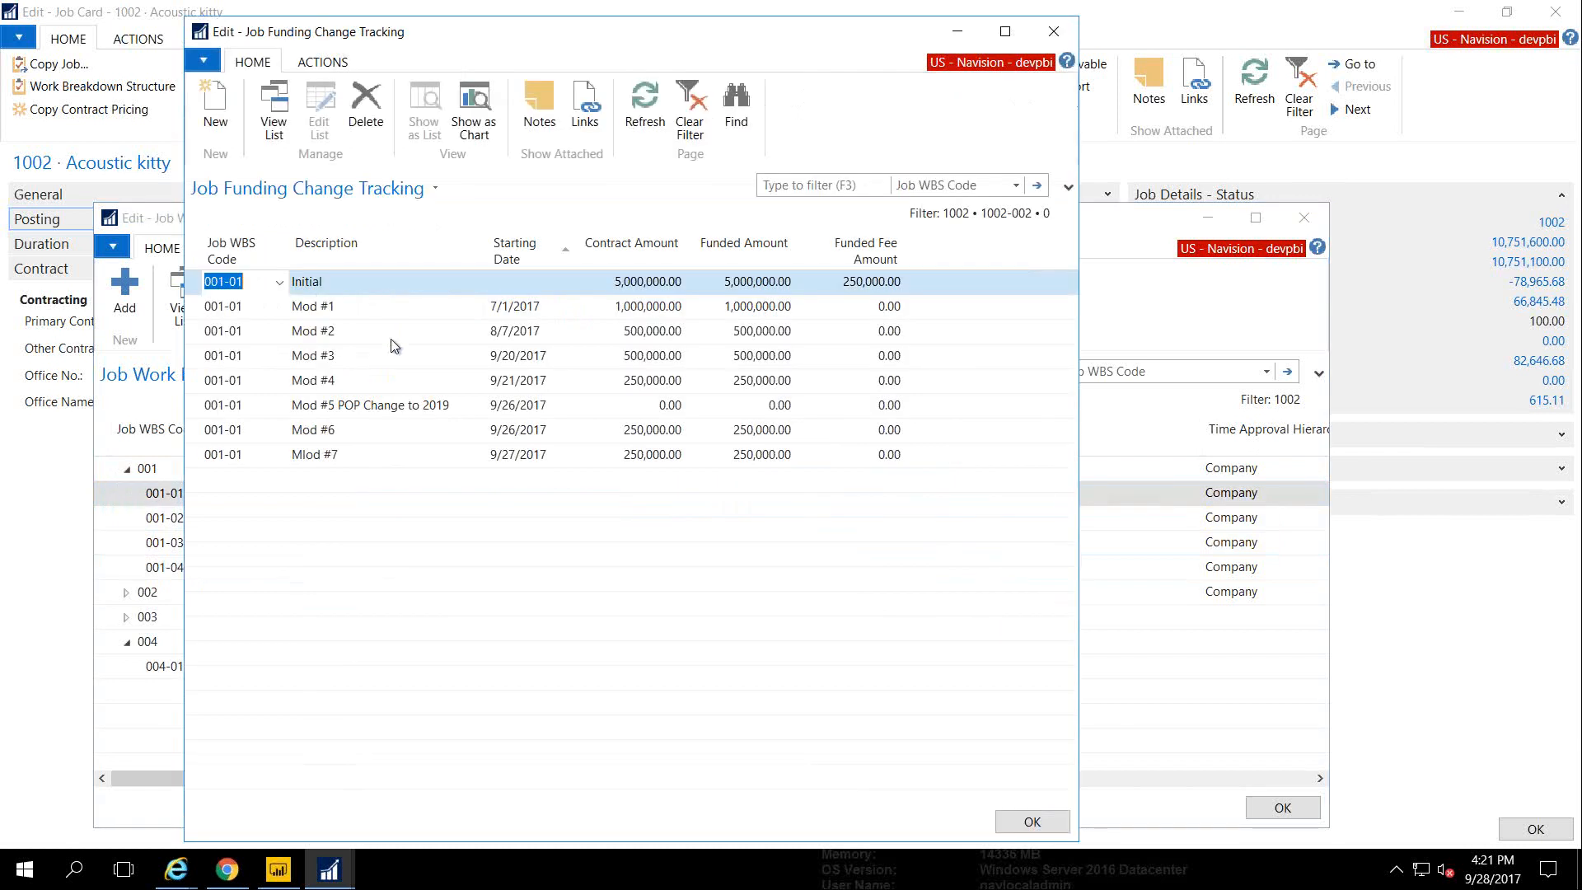
# Add a funding modification row 'Mod #8' dated today, 9/28/2017
pyautogui.click(343, 478)
pyautogui.write('M')
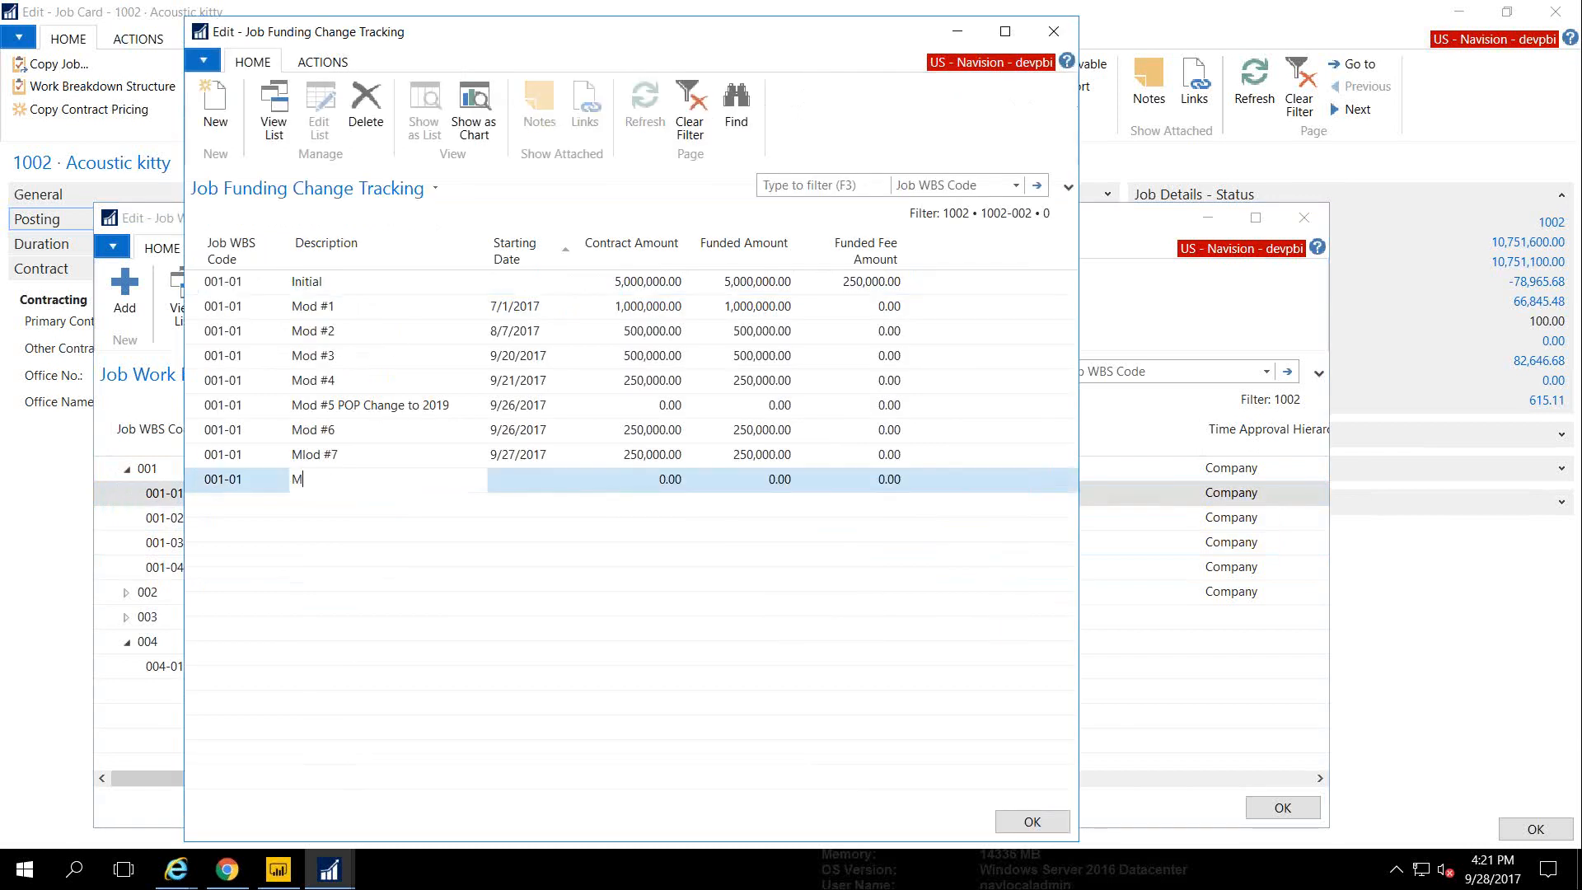
pyautogui.write('od #8')
pyautogui.press('Tab')
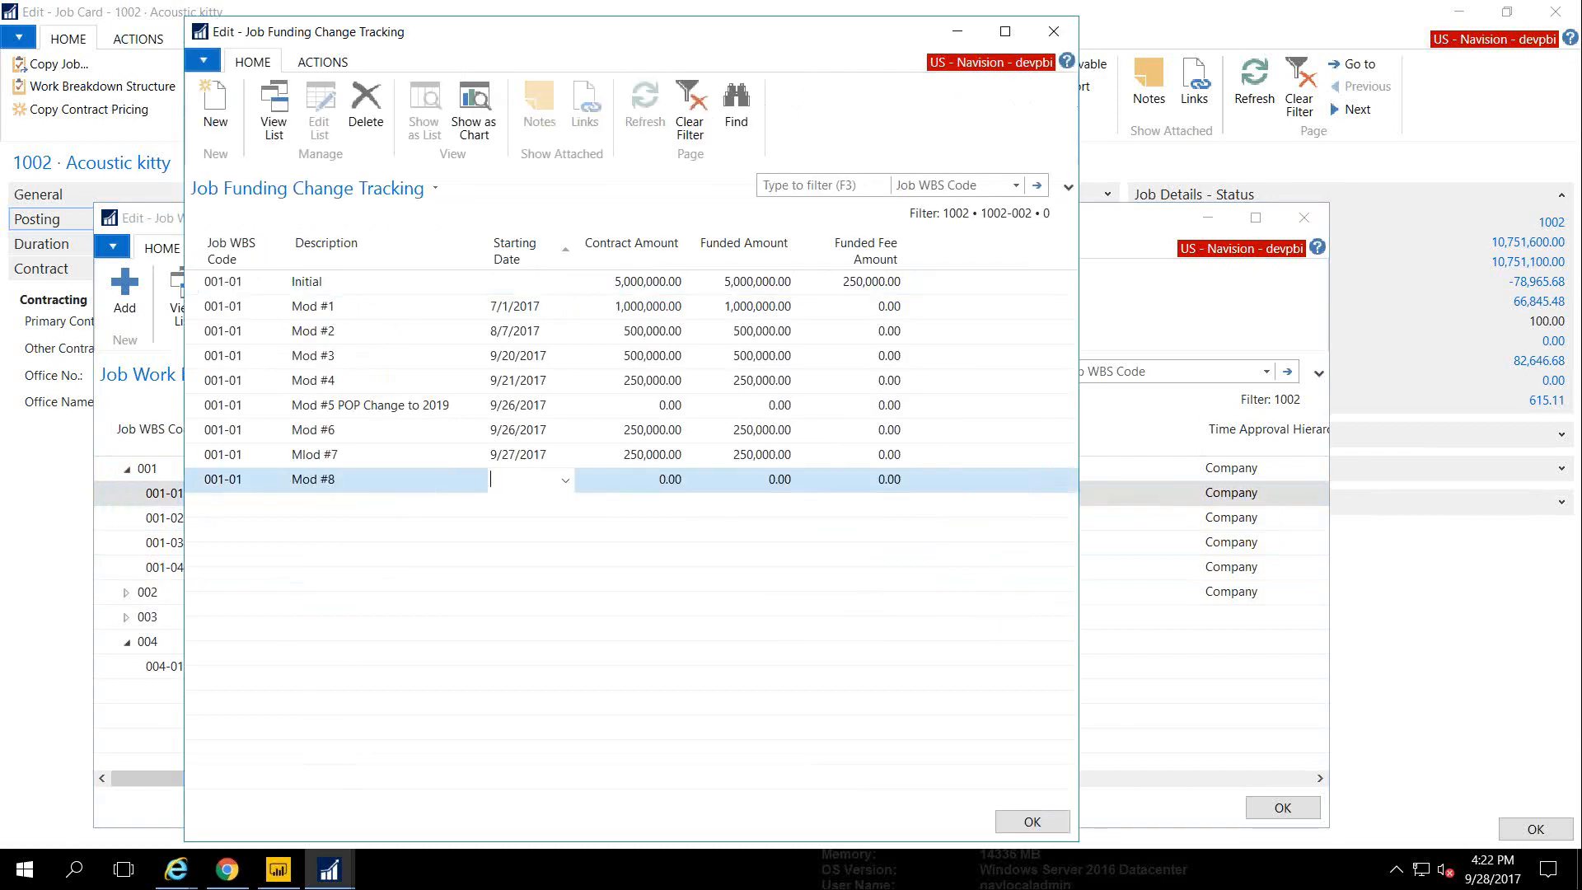
pyautogui.write('t')
pyautogui.press('Tab')
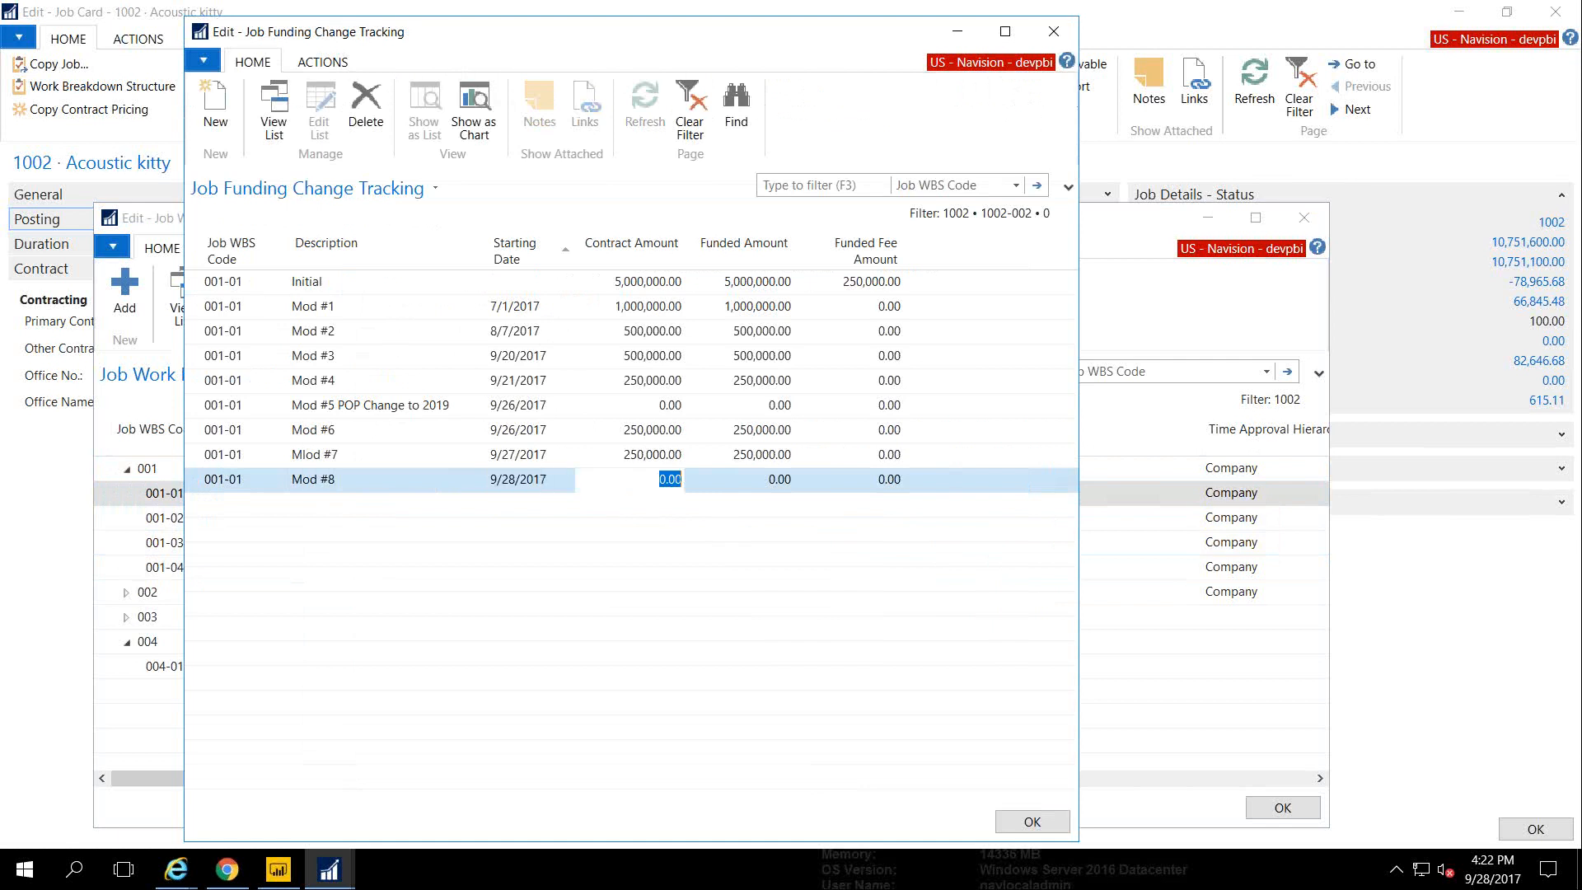
# Enter 500,000.00 as Mod #8's contract and funded amounts, then save and close both windows
pyautogui.press('Up')
pyautogui.press('Up')
pyautogui.press('Up')
pyautogui.press('Up')
pyautogui.press('Up')
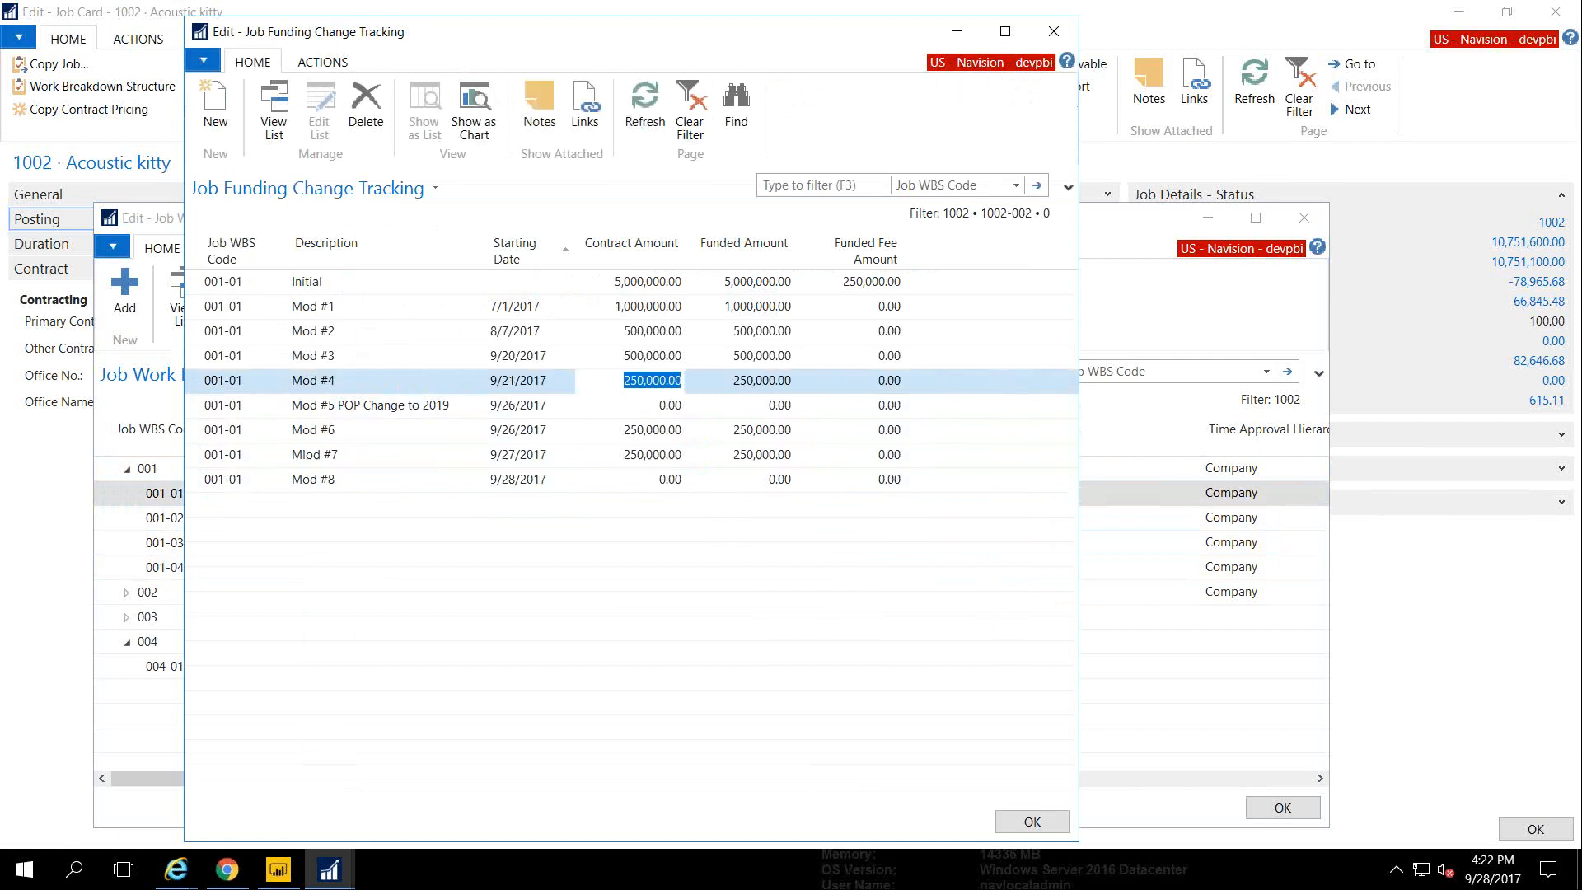
pyautogui.hotkey('ctrl', 'c')
pyautogui.press('Down')
pyautogui.press('Down')
pyautogui.press('Down')
pyautogui.press('Down')
pyautogui.press('Down')
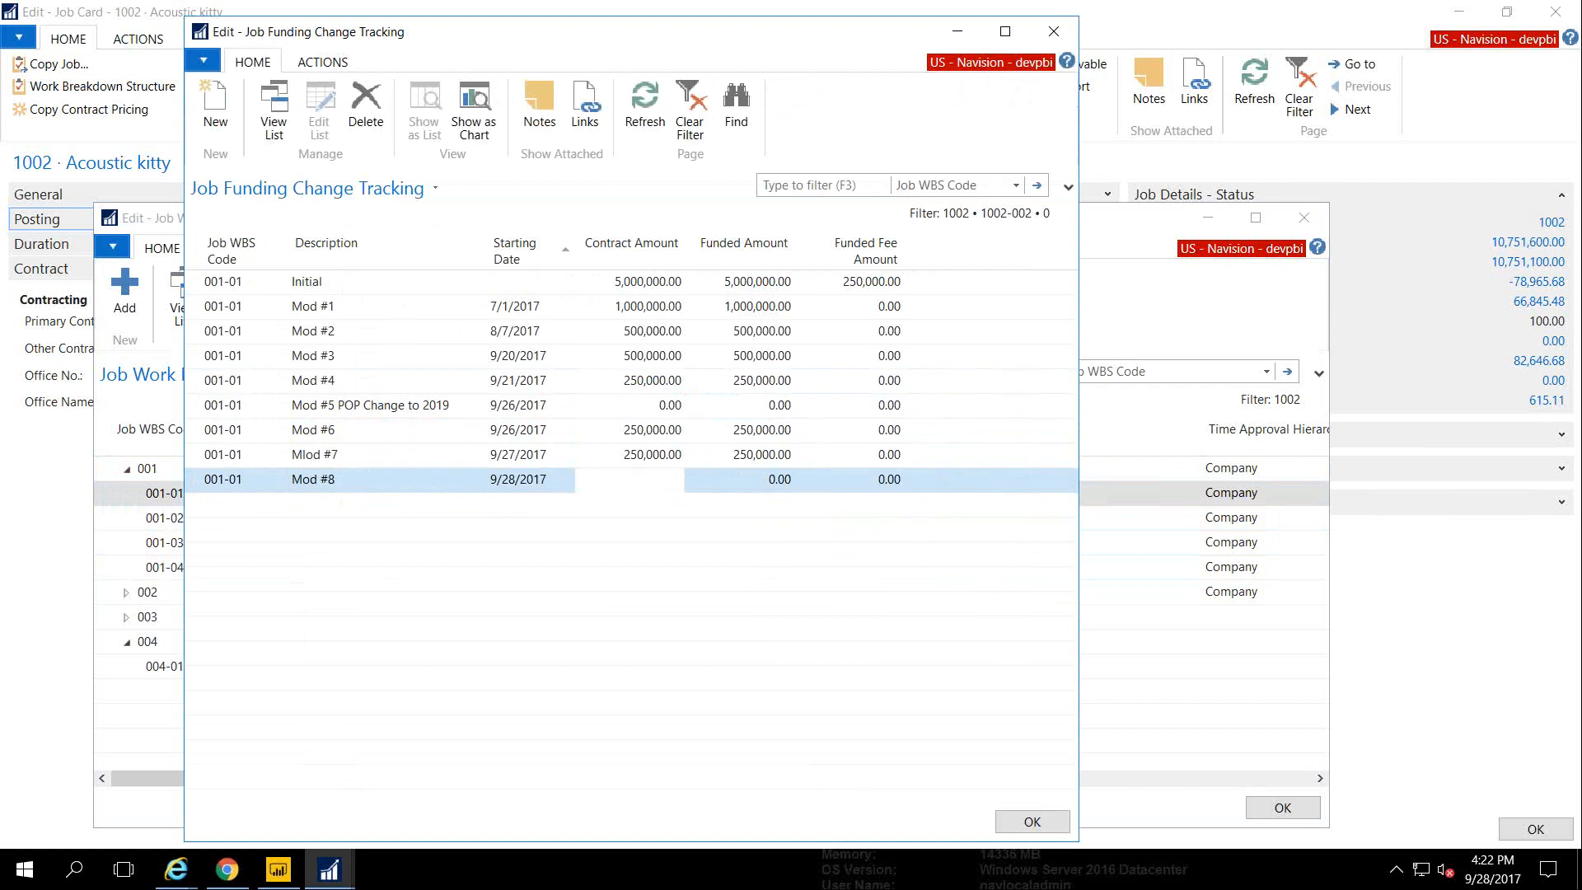
pyautogui.hotkey('ctrl', 'v')
pyautogui.press('Tab')
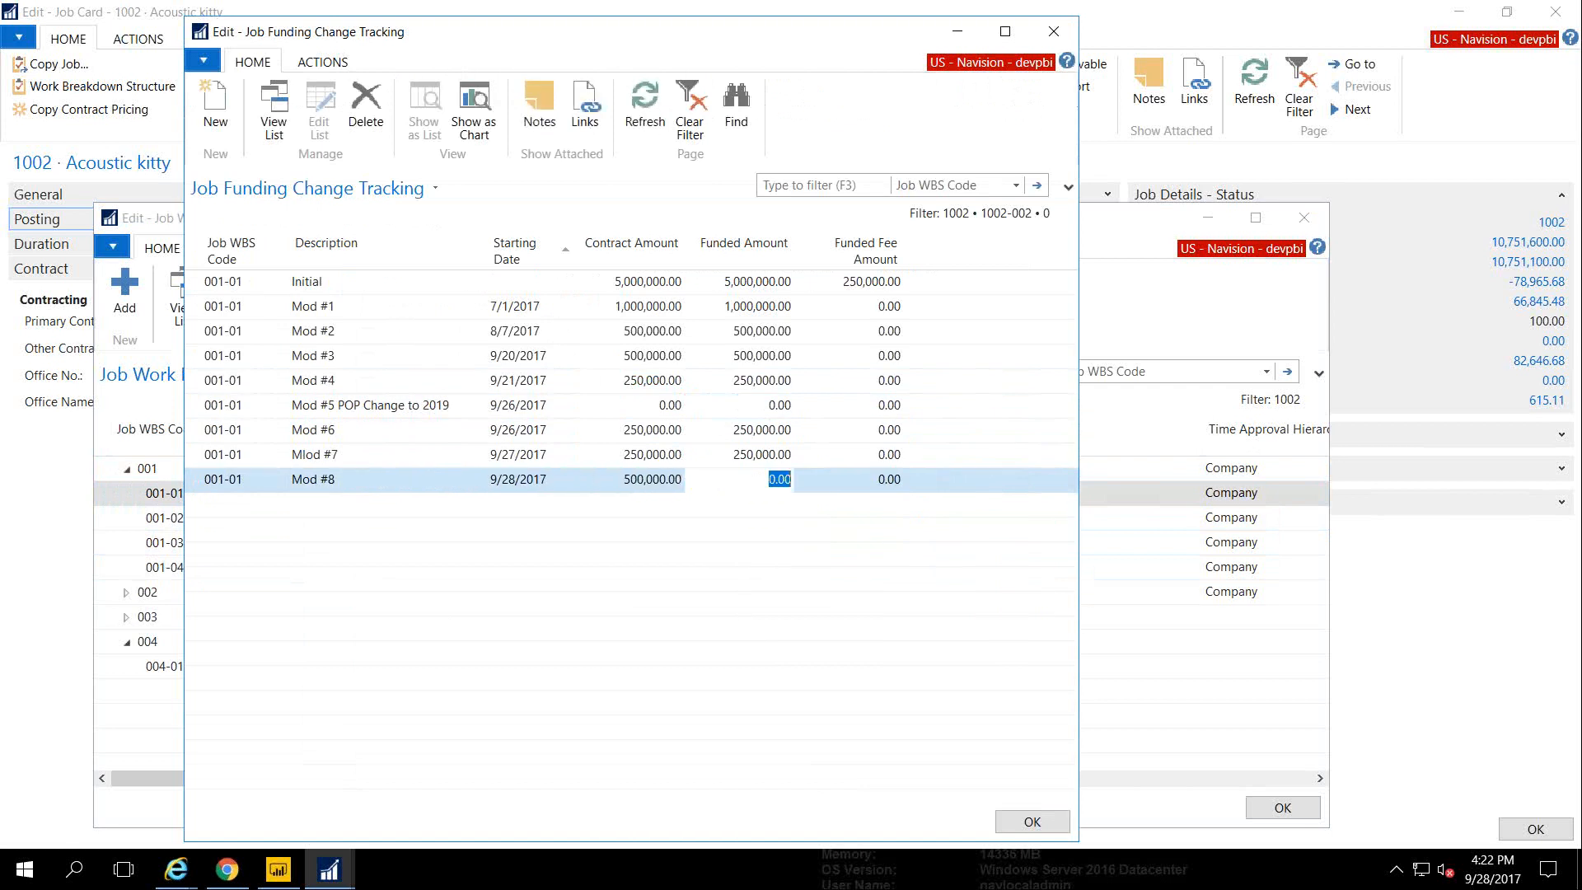
pyautogui.hotkey('ctrl', 'v')
pyautogui.press('Up')
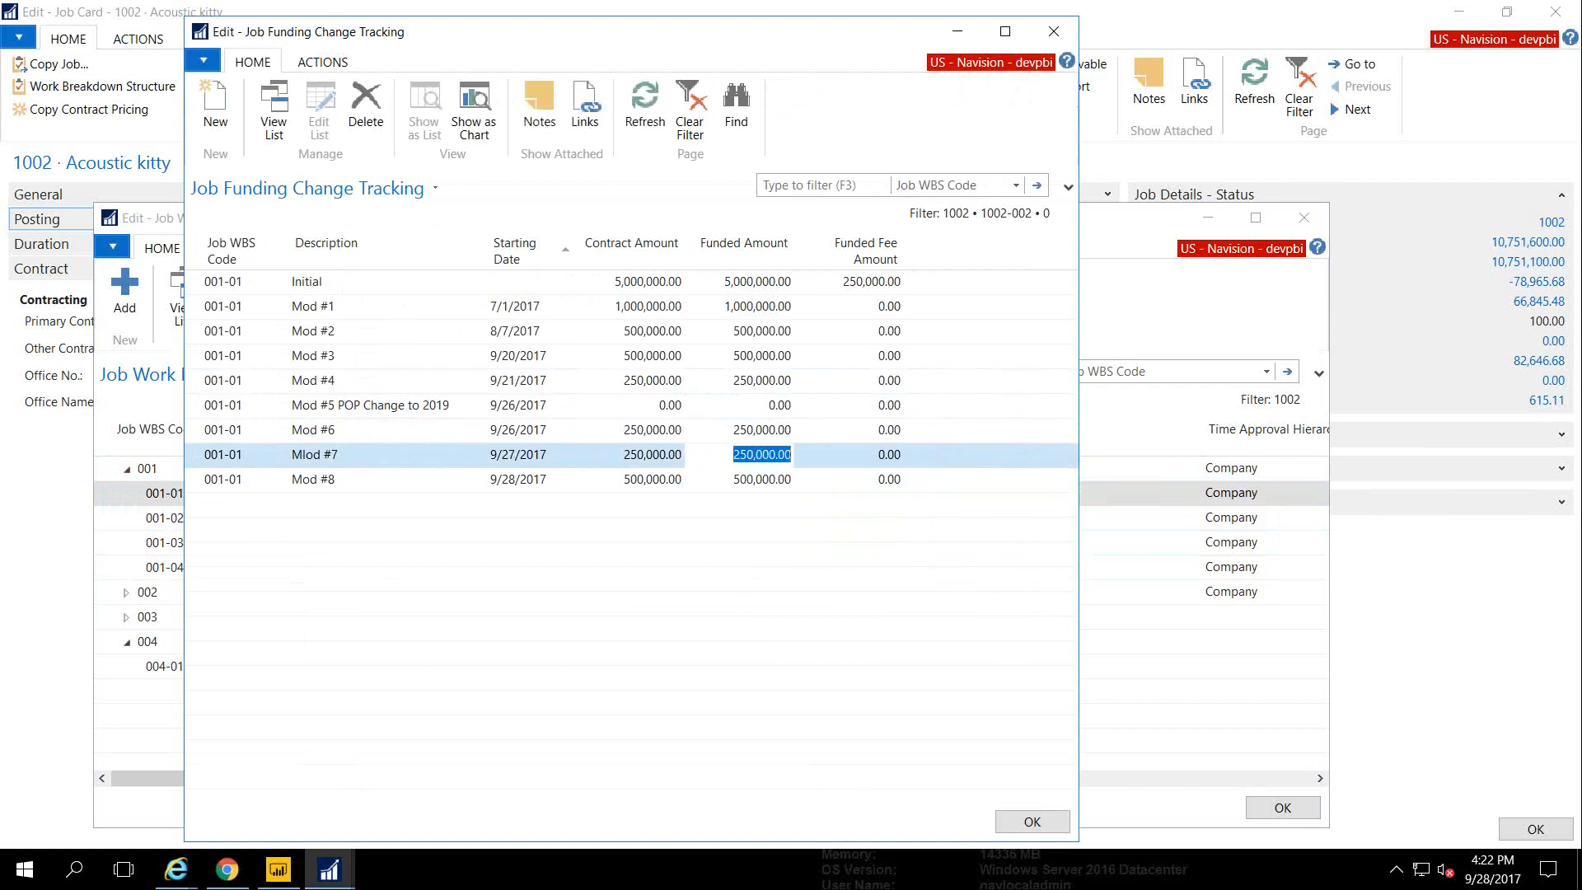
pyautogui.click(1030, 820)
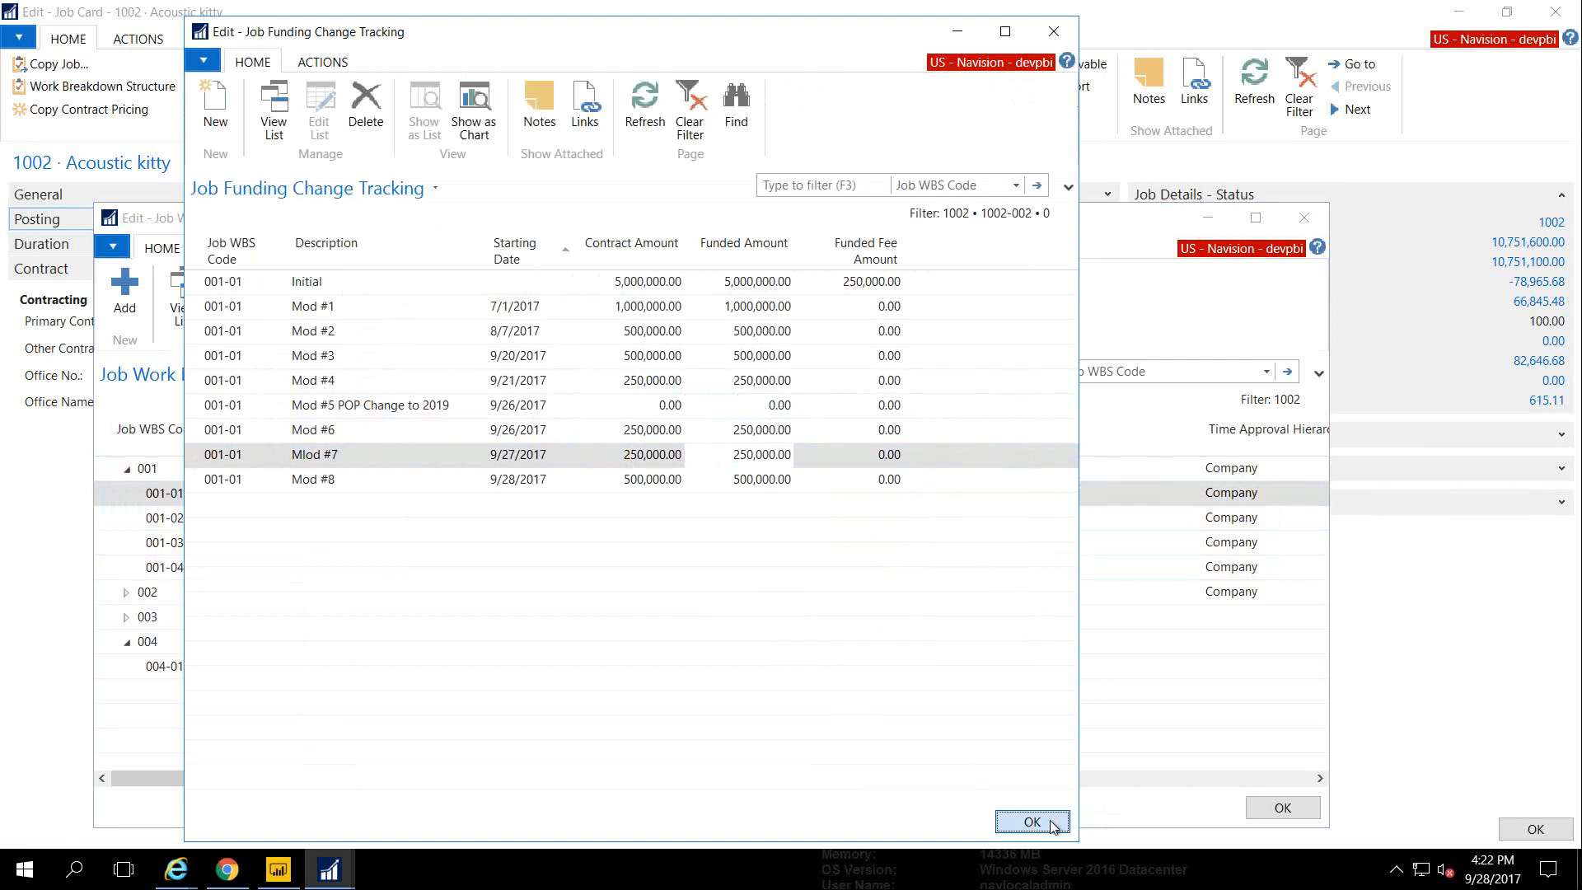
pyautogui.click(1278, 807)
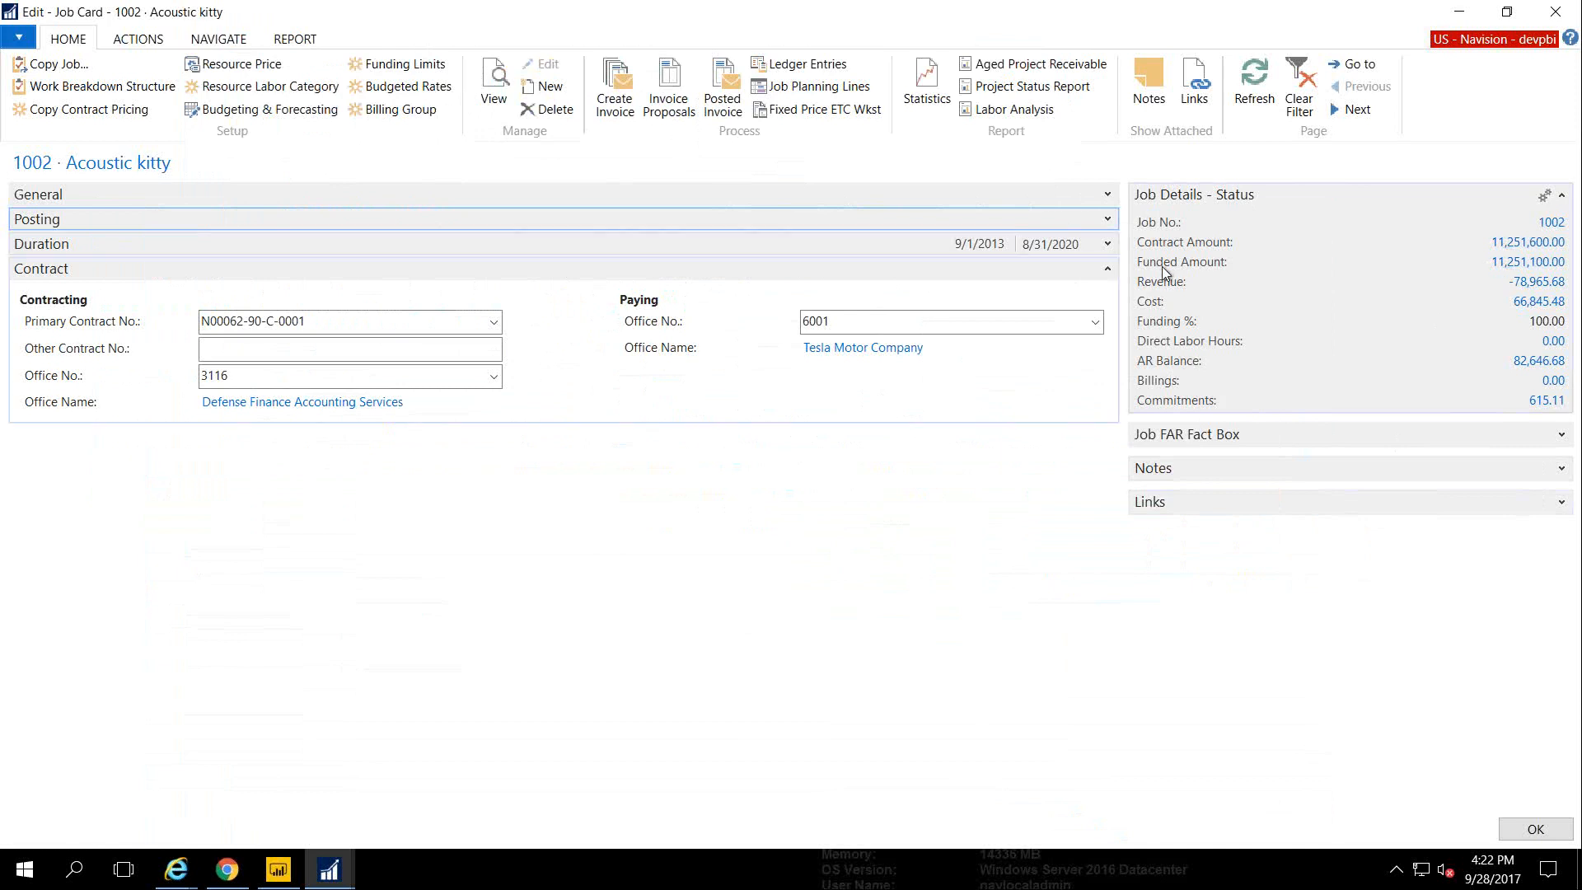
# Reopen job 1002's WBS, review subtask 001-01's amounts and open its Membership Detail
pyautogui.click(103, 87)
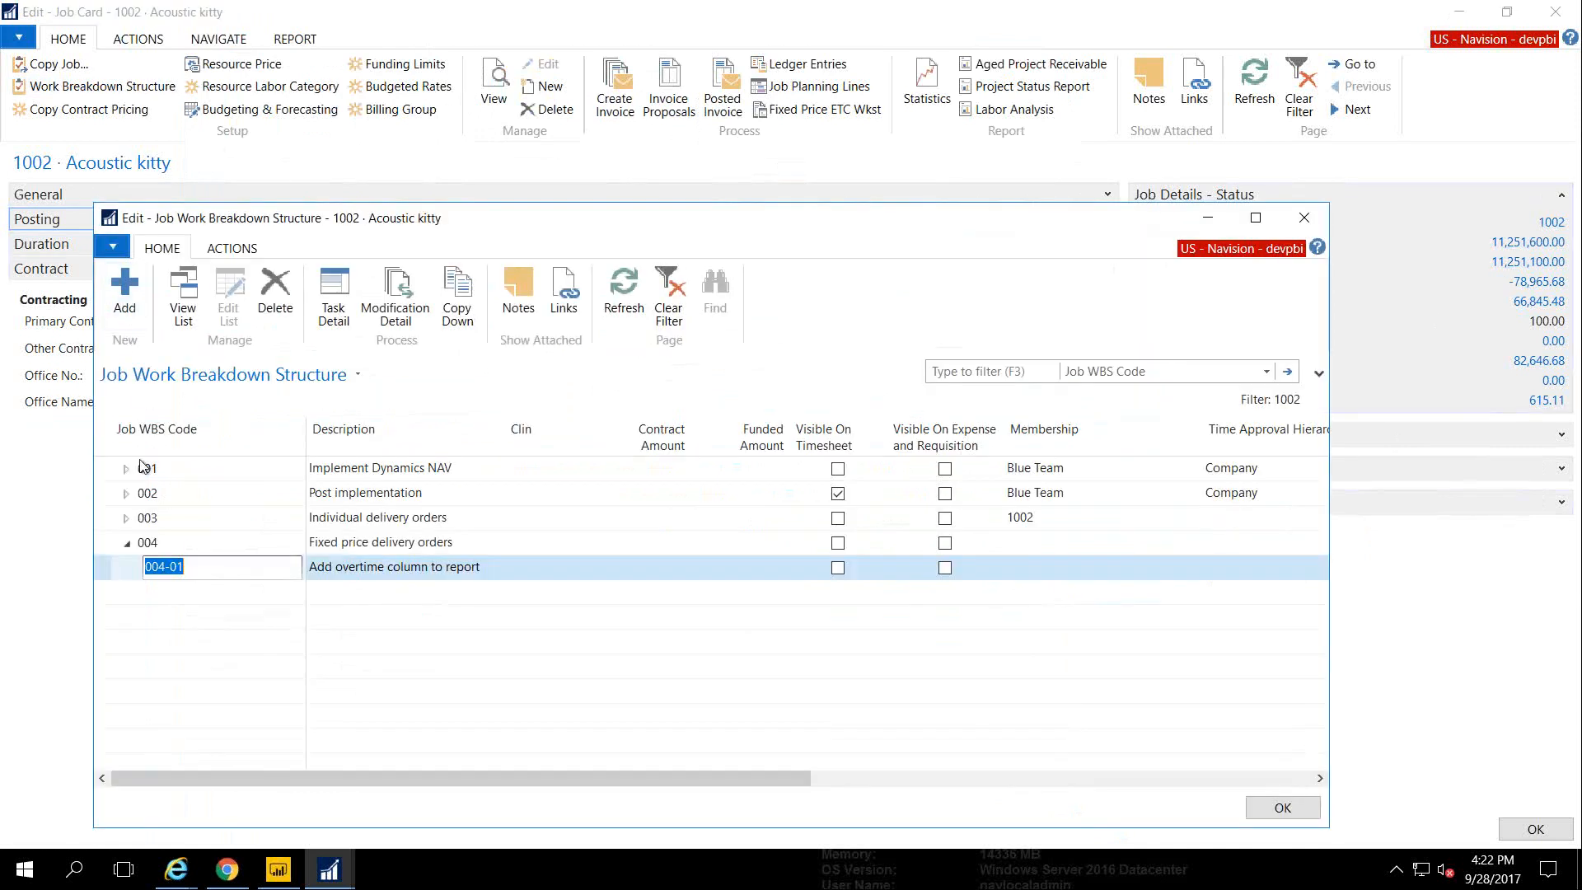
pyautogui.click(126, 471)
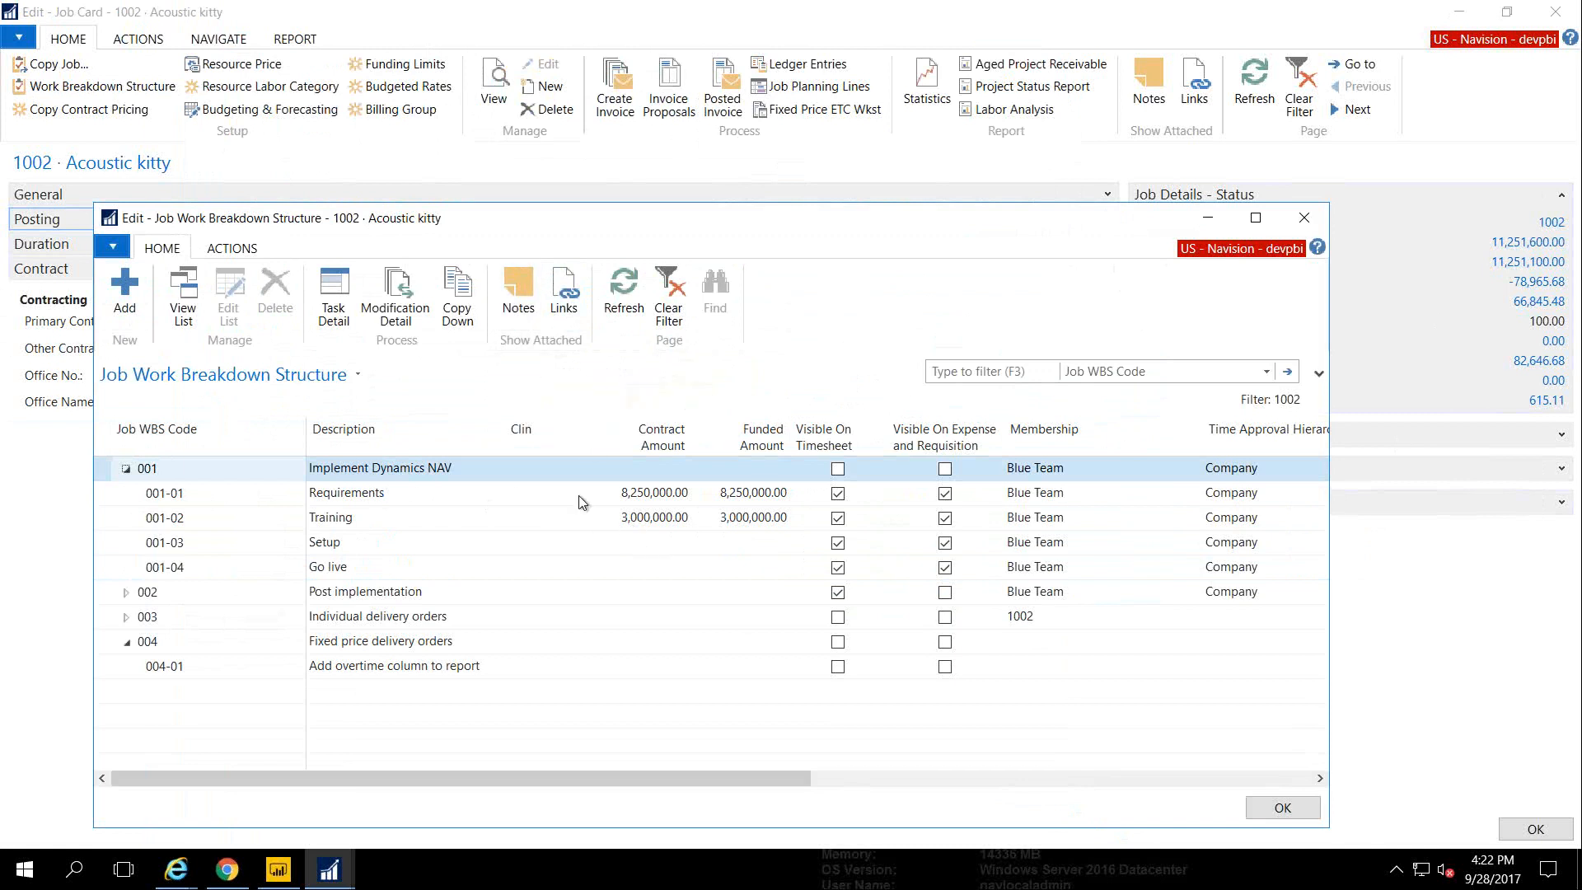
pyautogui.click(454, 494)
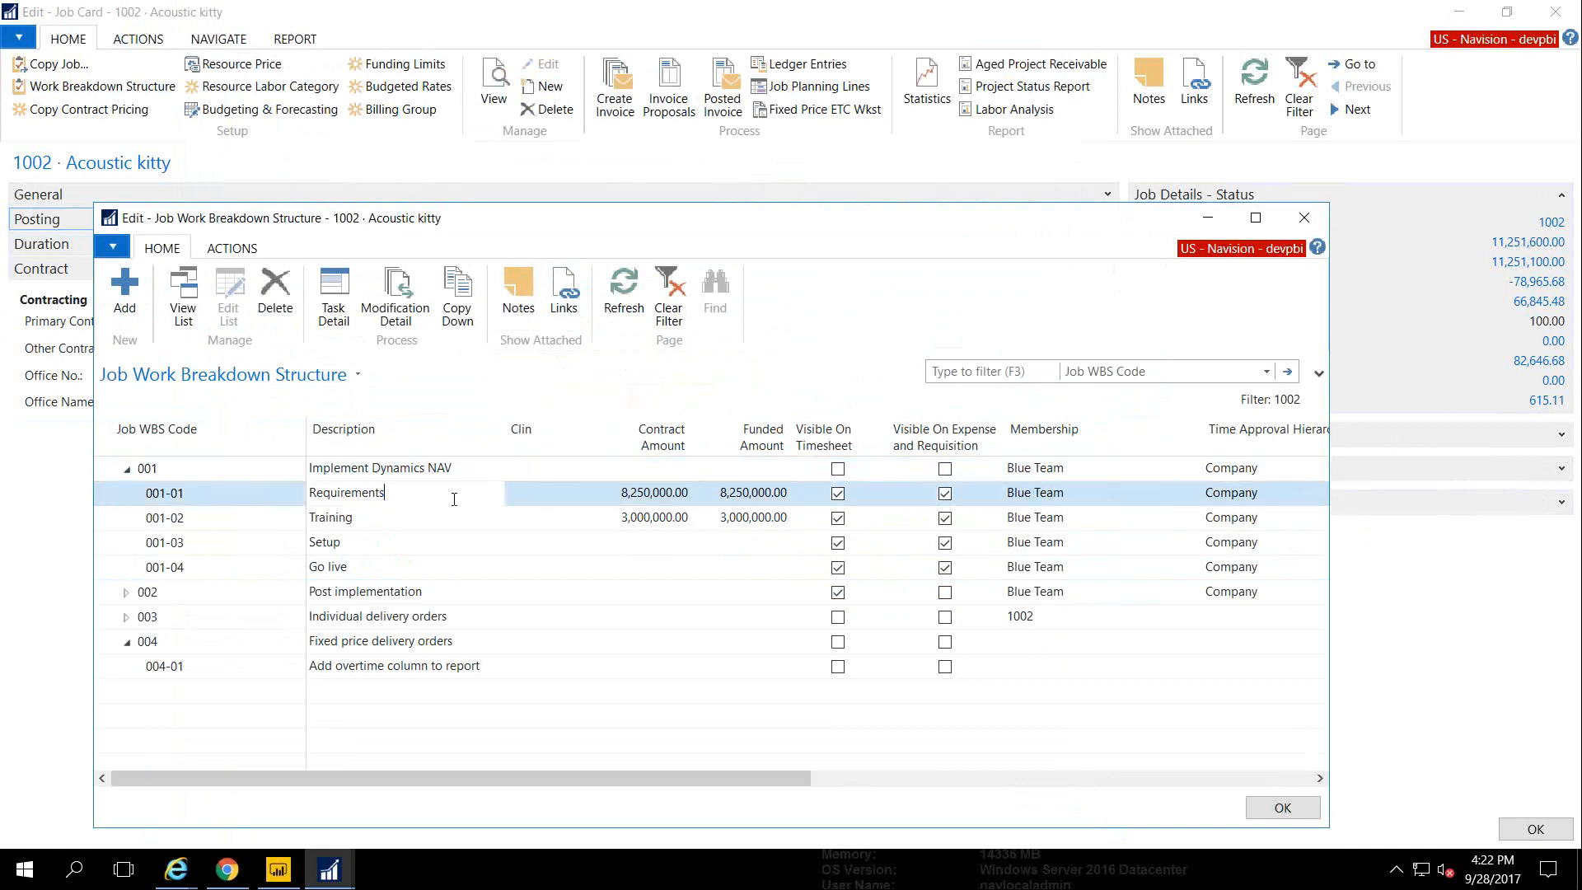
pyautogui.moveTo(449, 773); pyautogui.dragTo(496, 773)
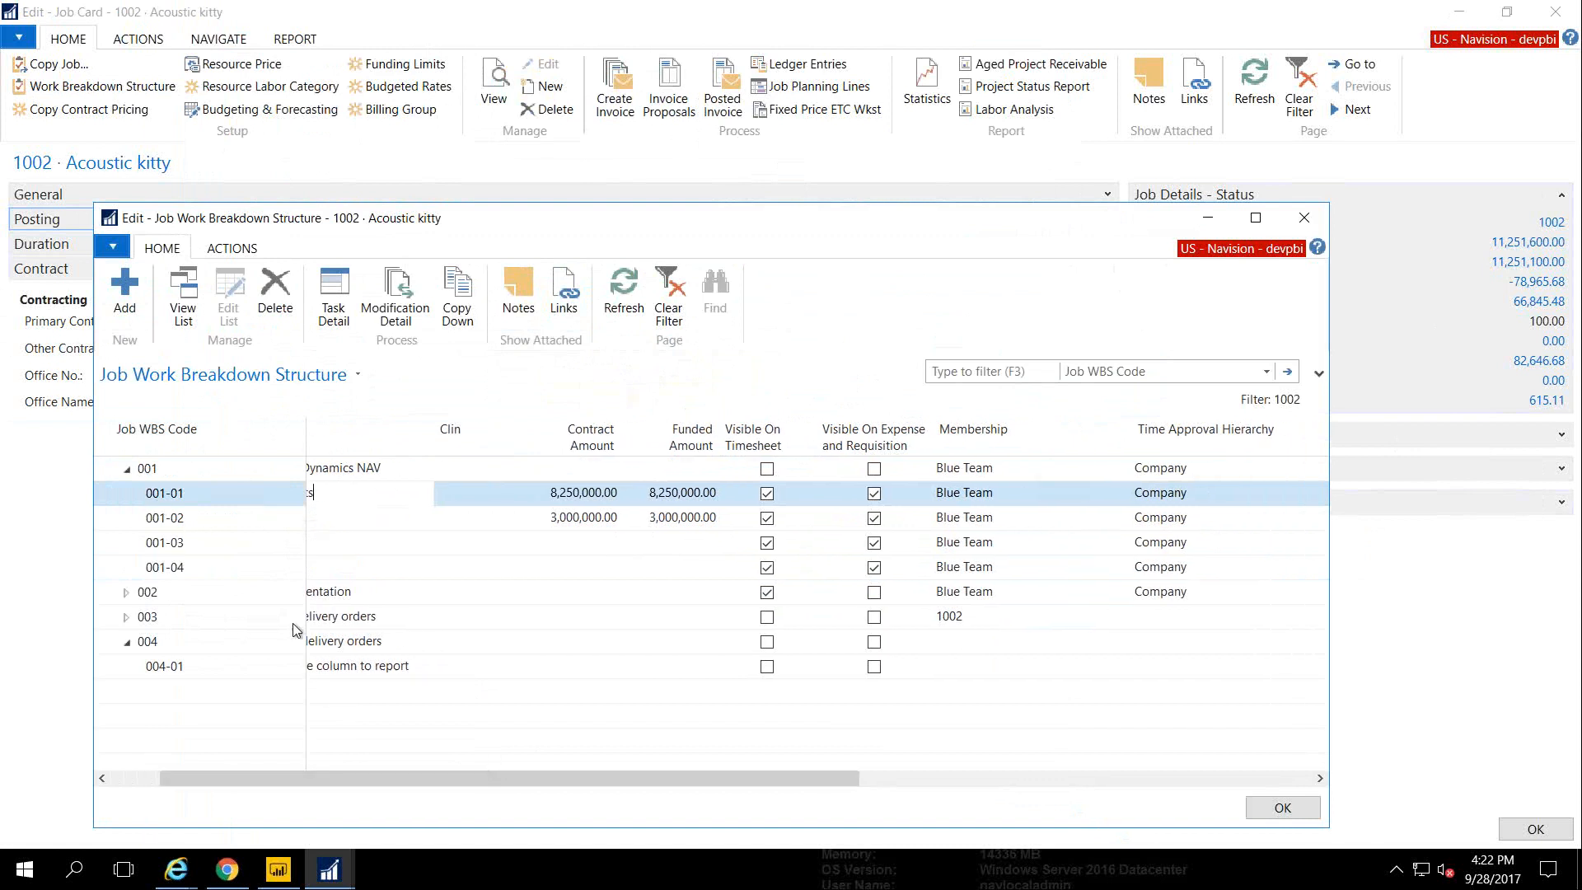
pyautogui.moveTo(362, 776); pyautogui.dragTo(430, 776)
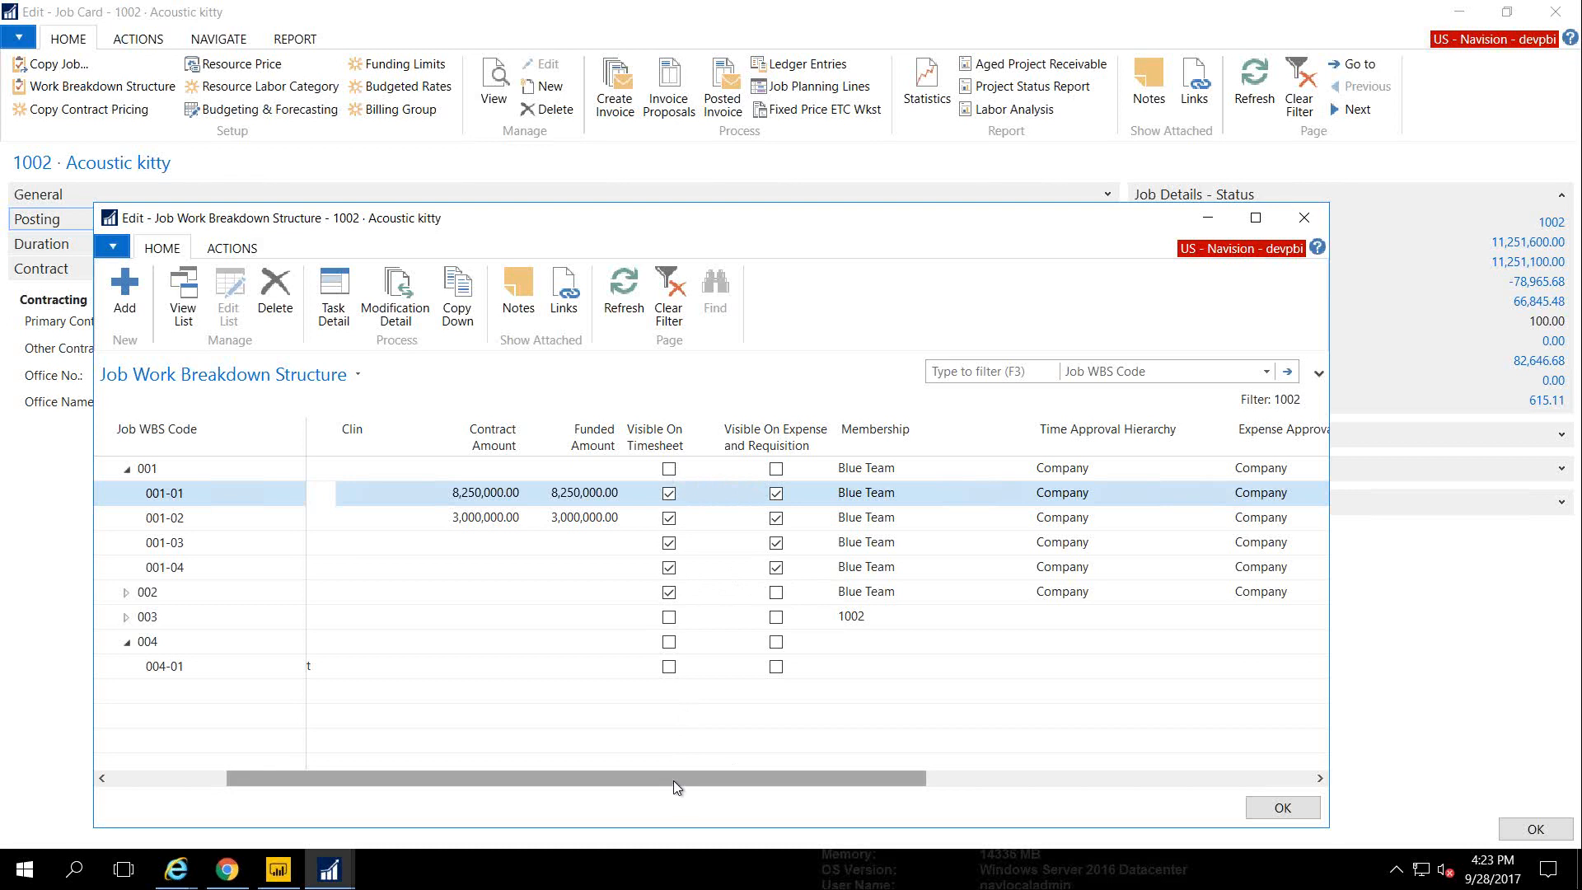
pyautogui.moveTo(674, 778); pyautogui.dragTo(494, 773)
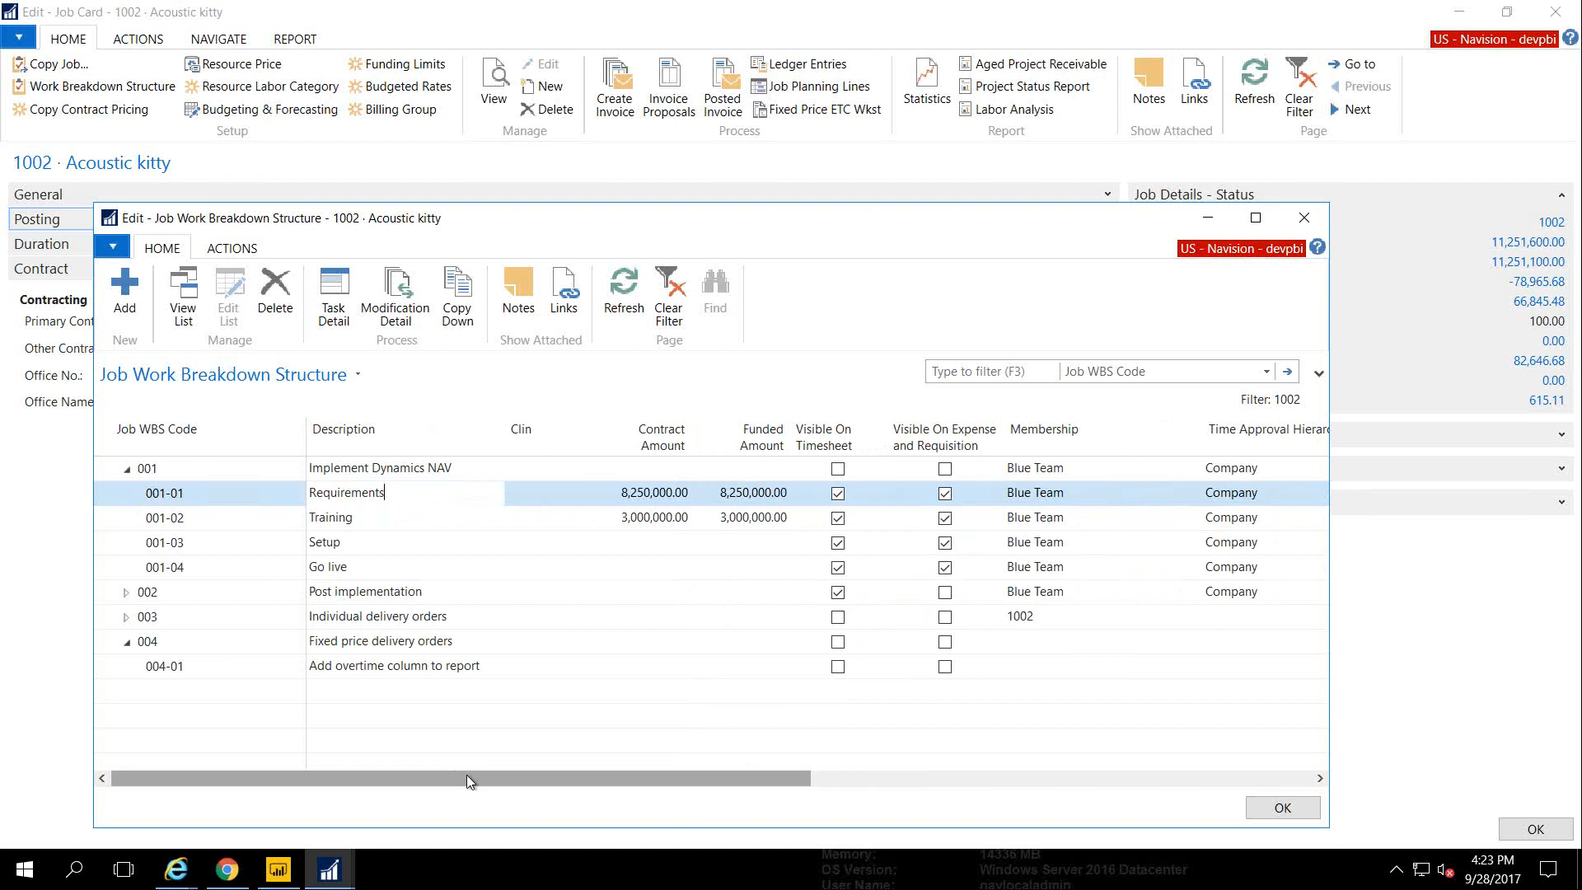
pyautogui.moveTo(467, 775); pyautogui.dragTo(646, 766)
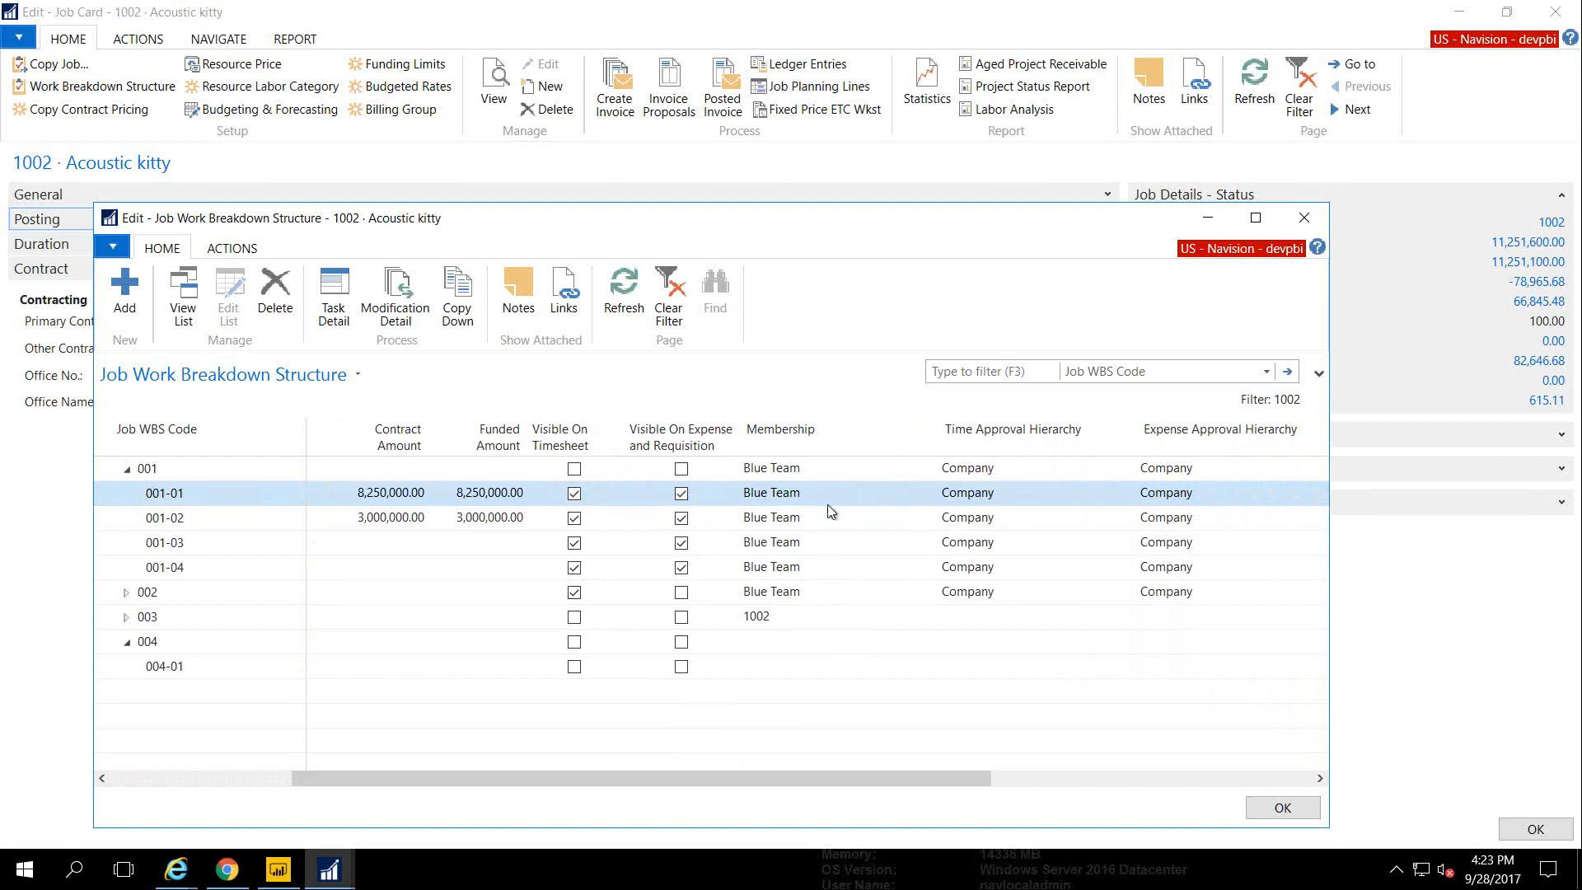
pyautogui.click(856, 498)
pyautogui.click(928, 495)
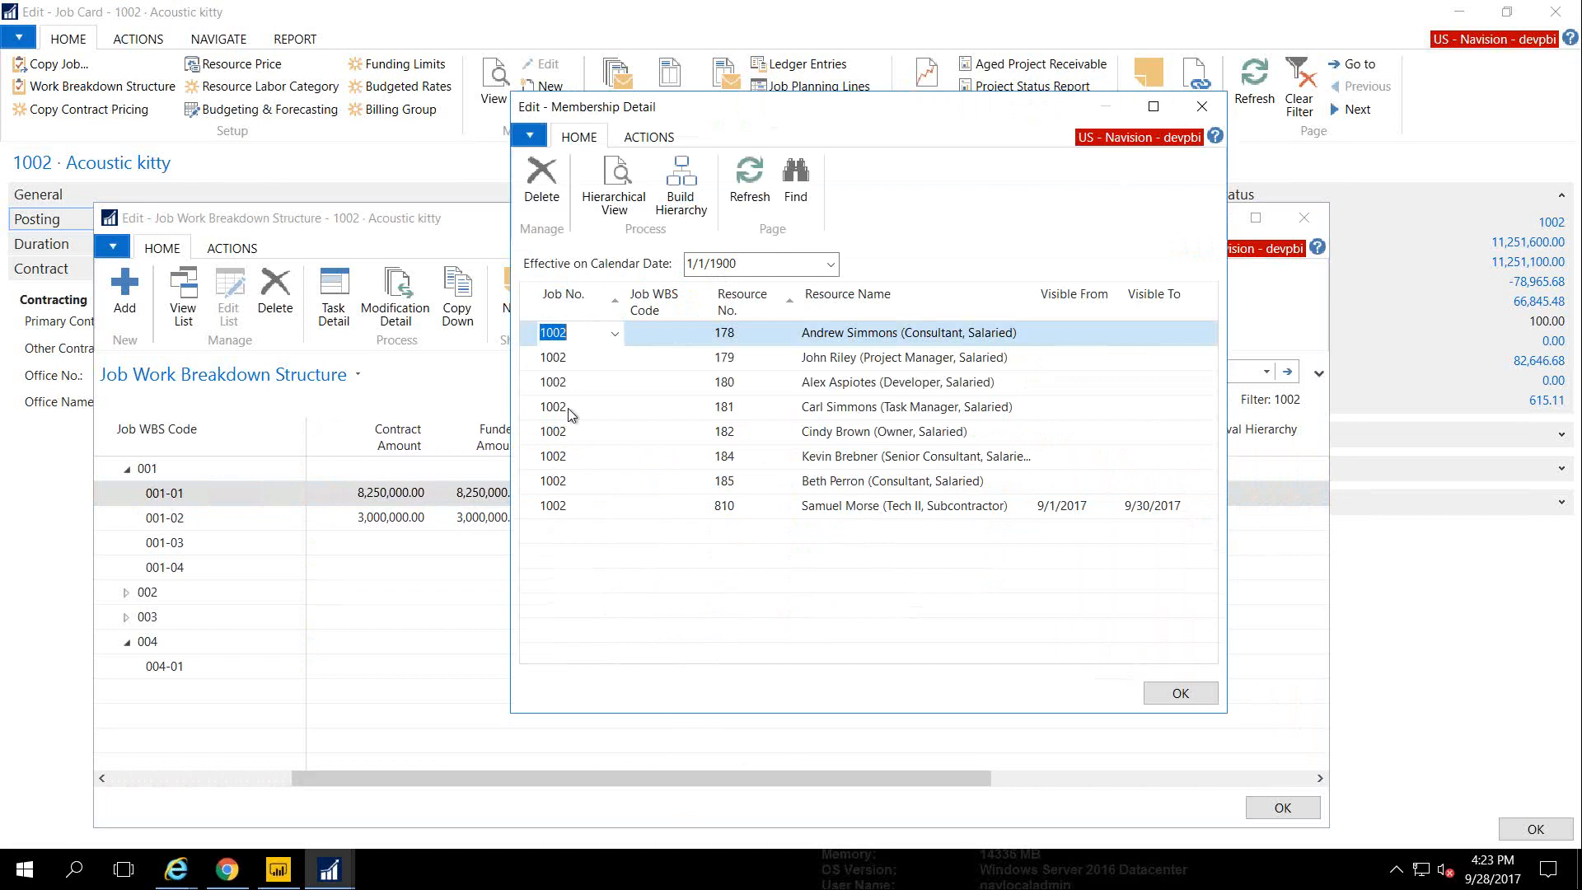
# Select subcontractor resource 810, visible 9/1/2017–9/30/2017, then close Membership Detail
pyautogui.click(541, 509)
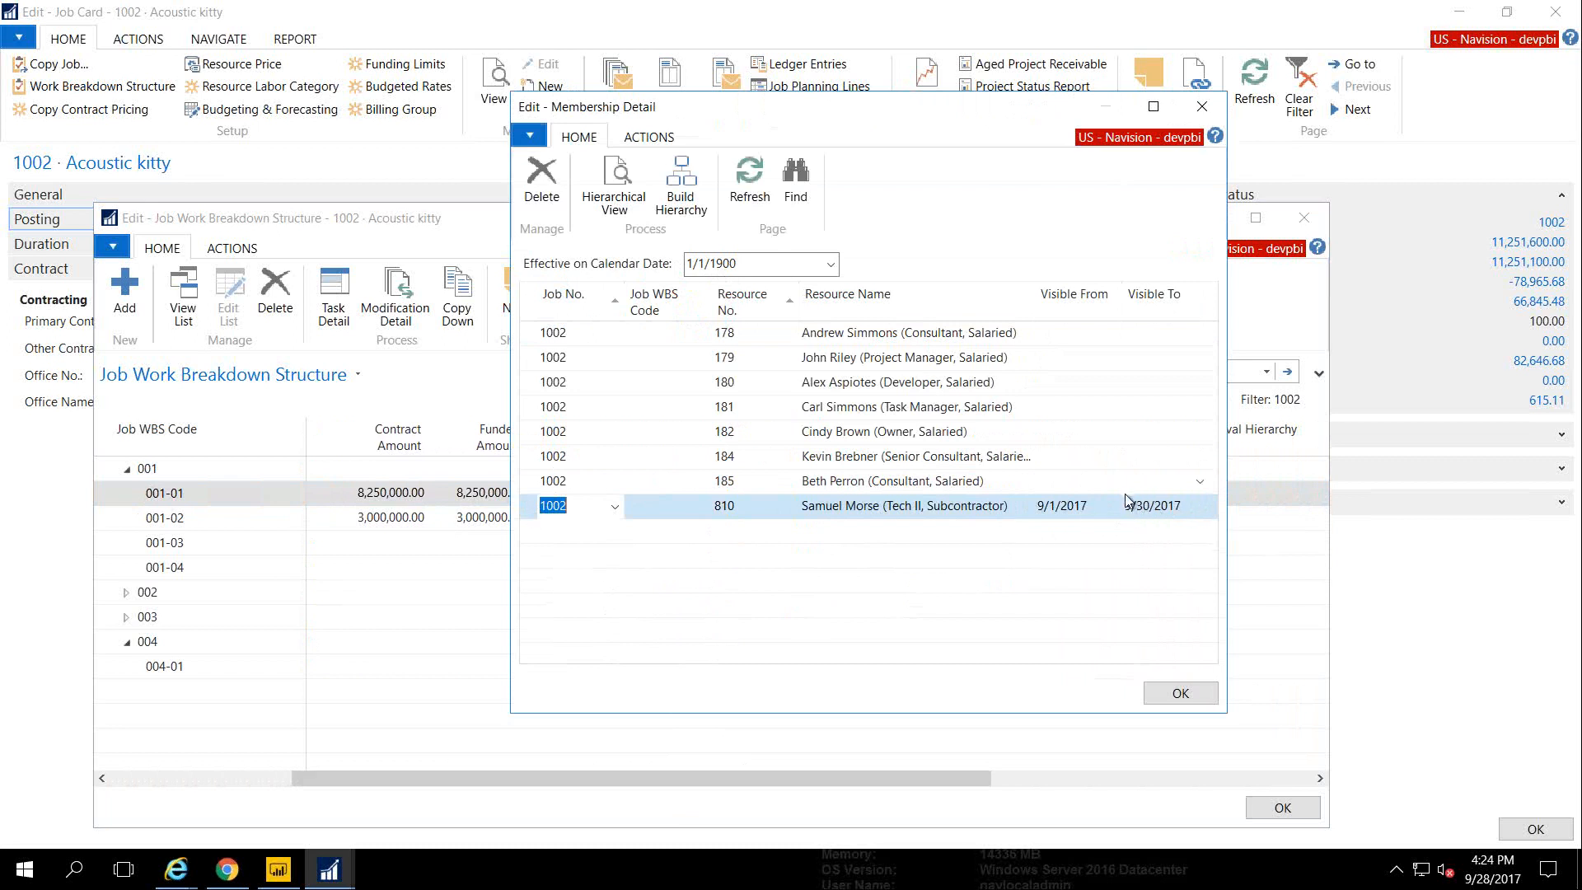
pyautogui.press('Escape')
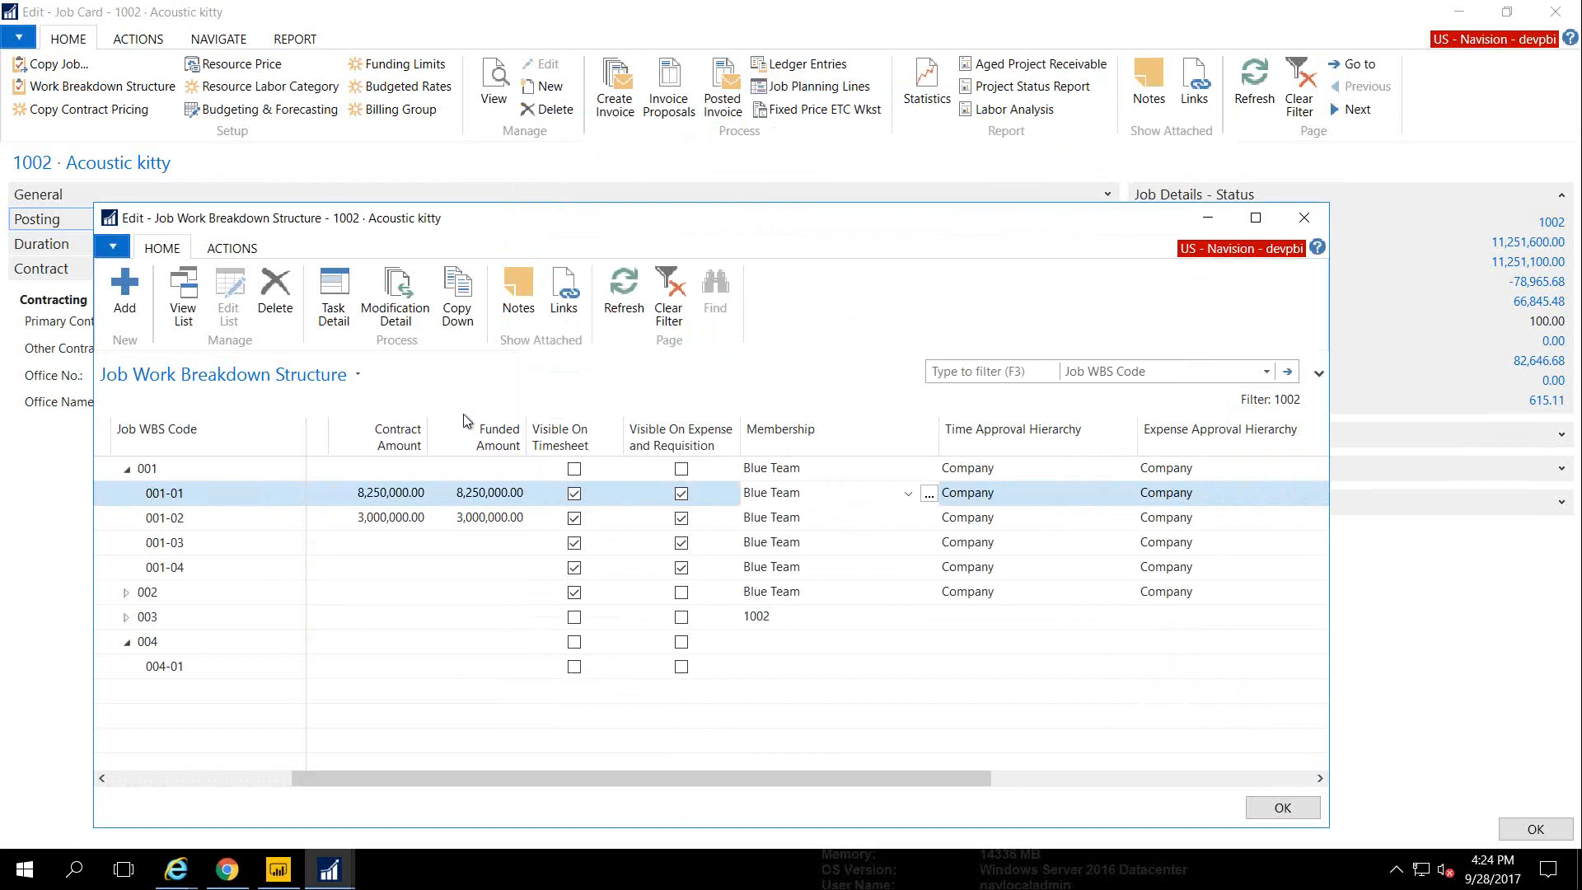
# View and close the task card for WBS 001-01, close the WBS, and show Funding Limits
pyautogui.click(334, 298)
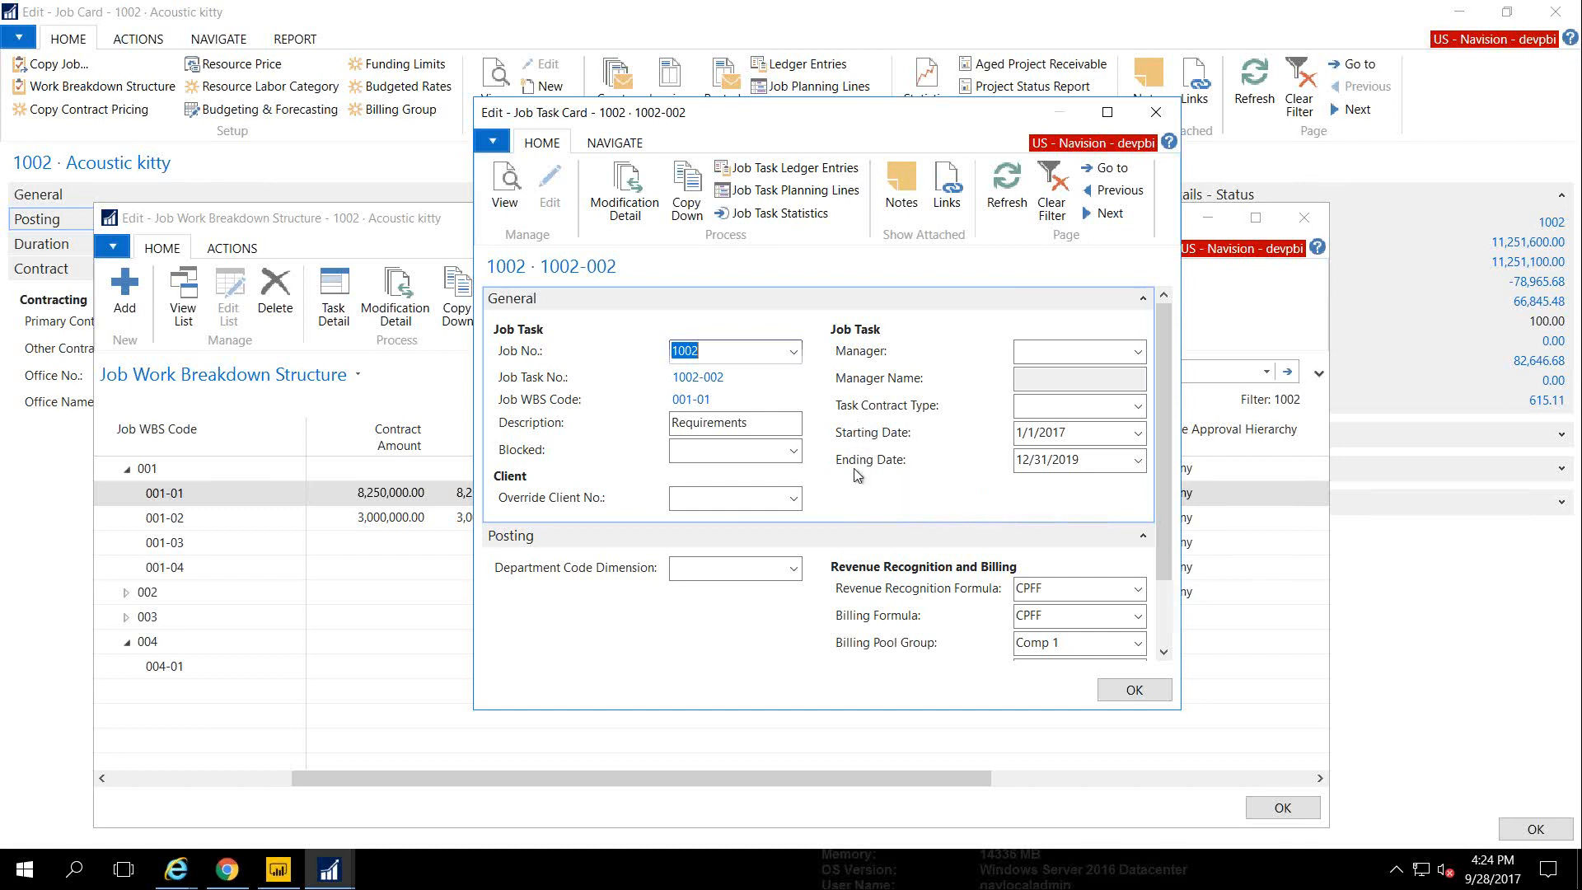
pyautogui.press('Escape')
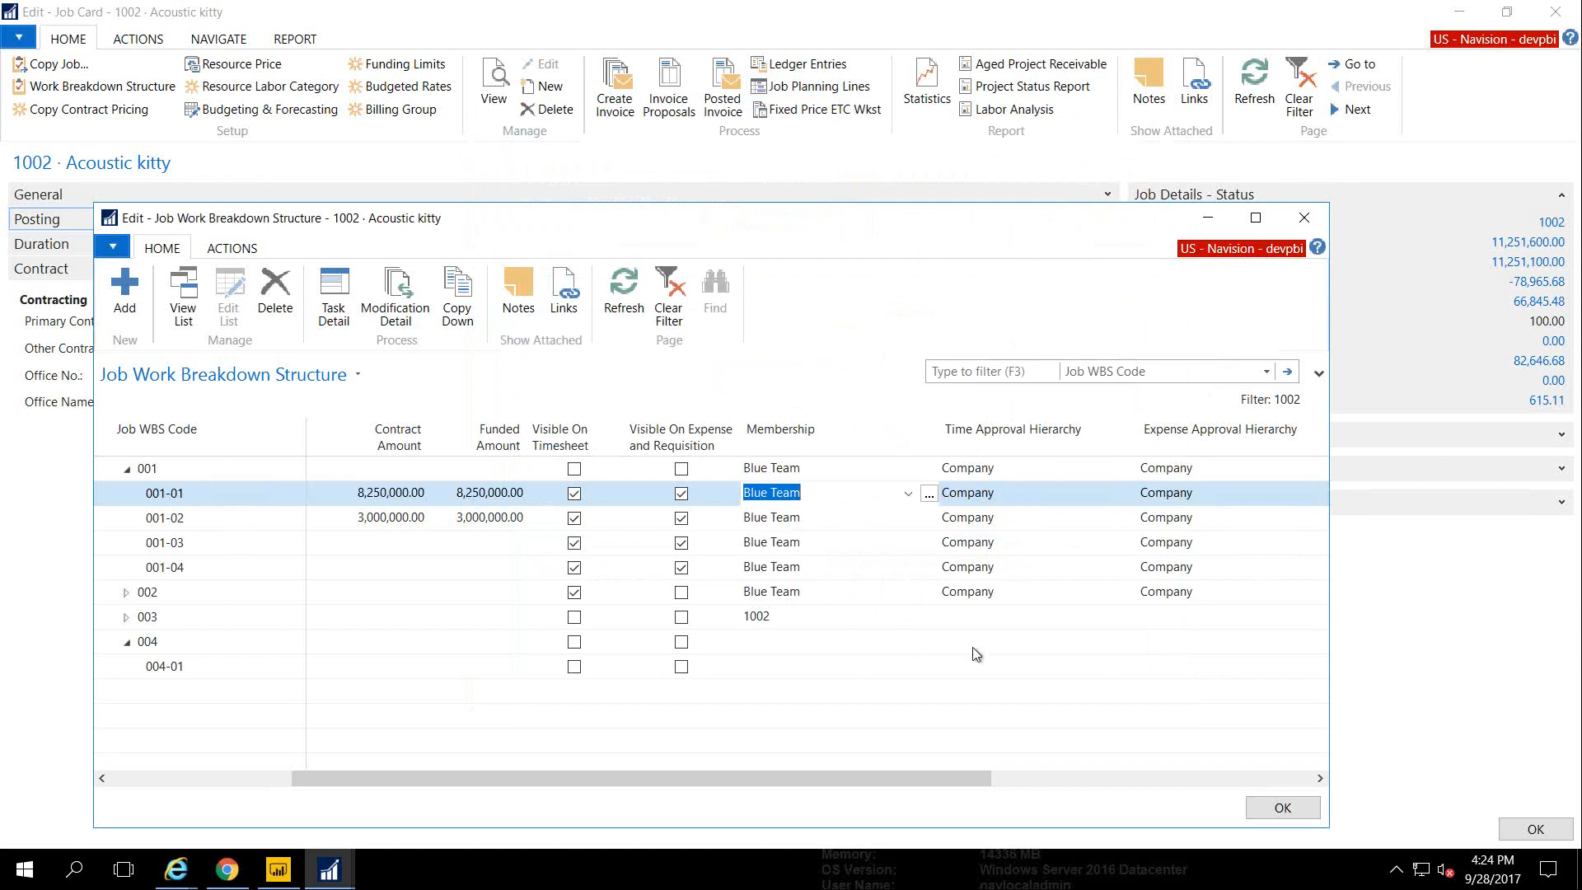
pyautogui.moveTo(858, 776); pyautogui.dragTo(594, 779)
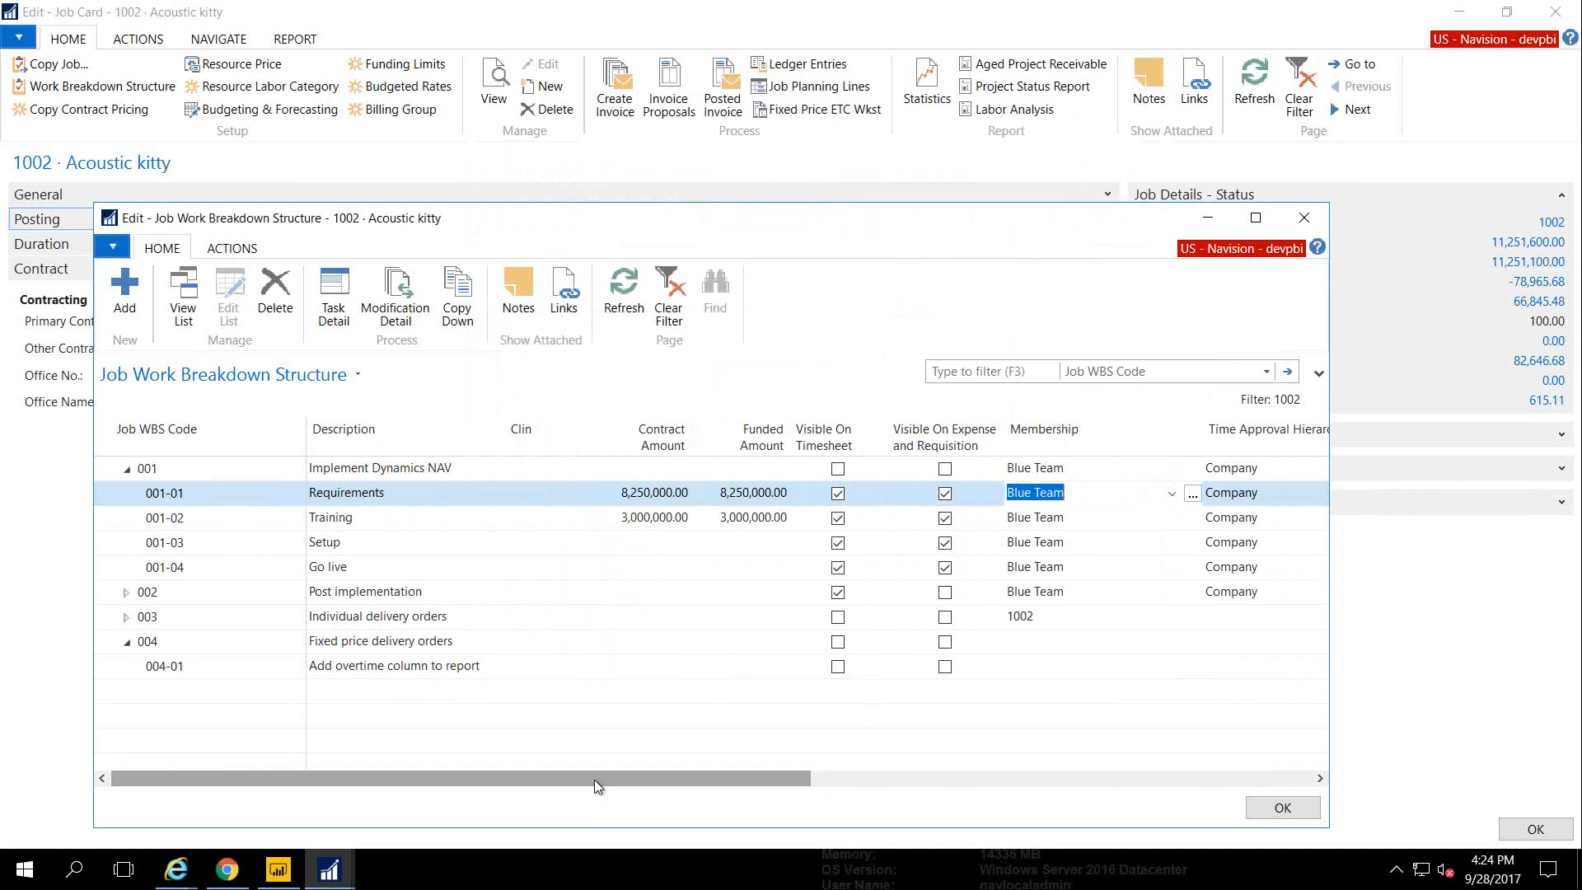
pyautogui.press('Escape')
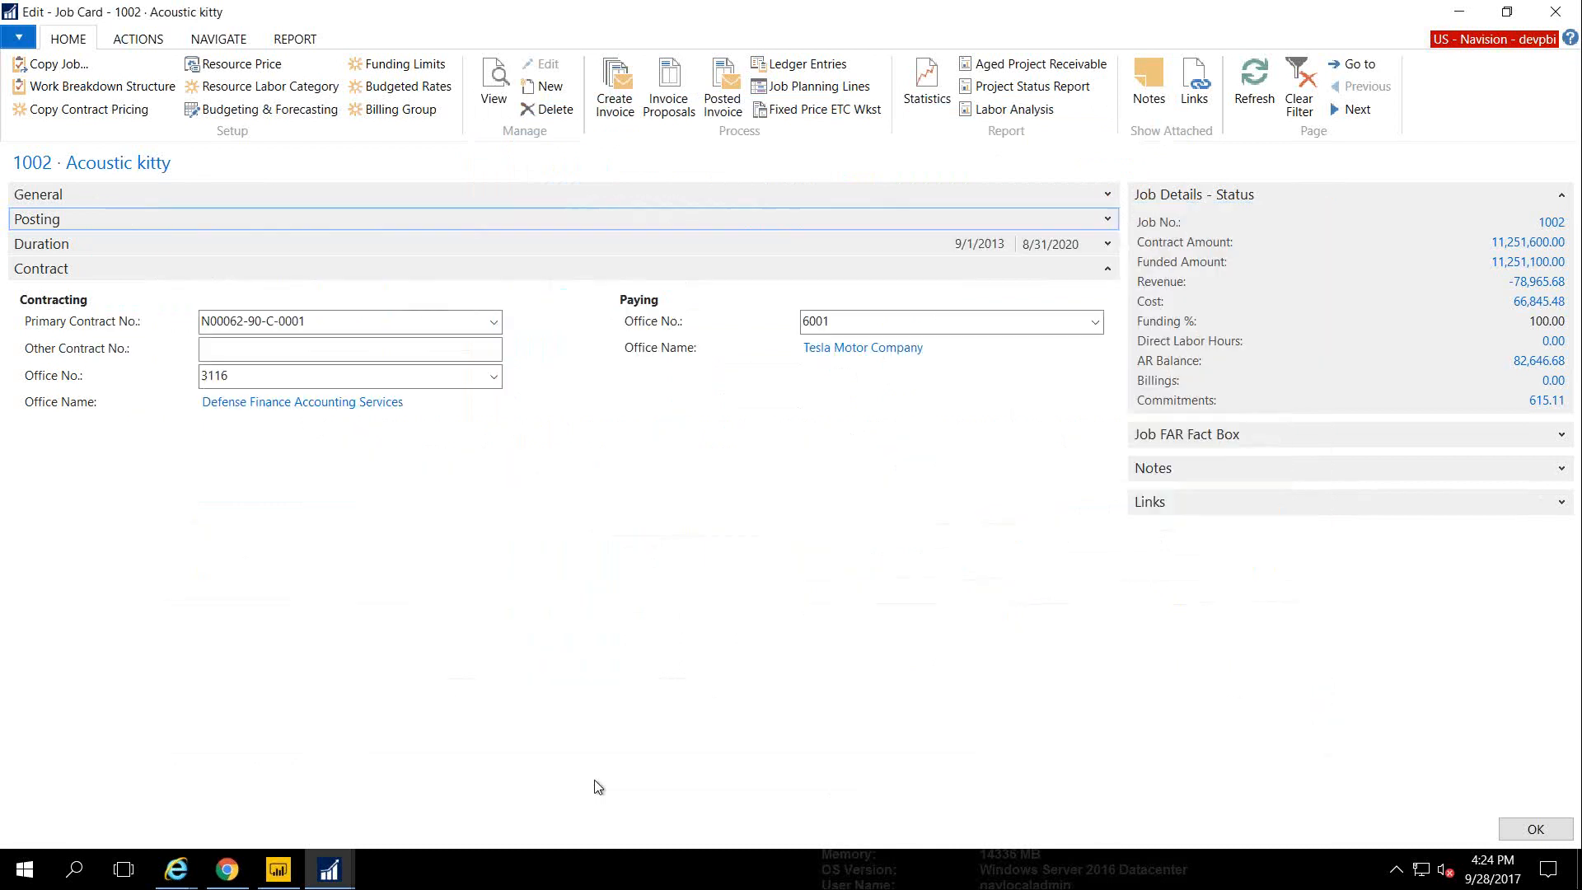
pyautogui.click(389, 66)
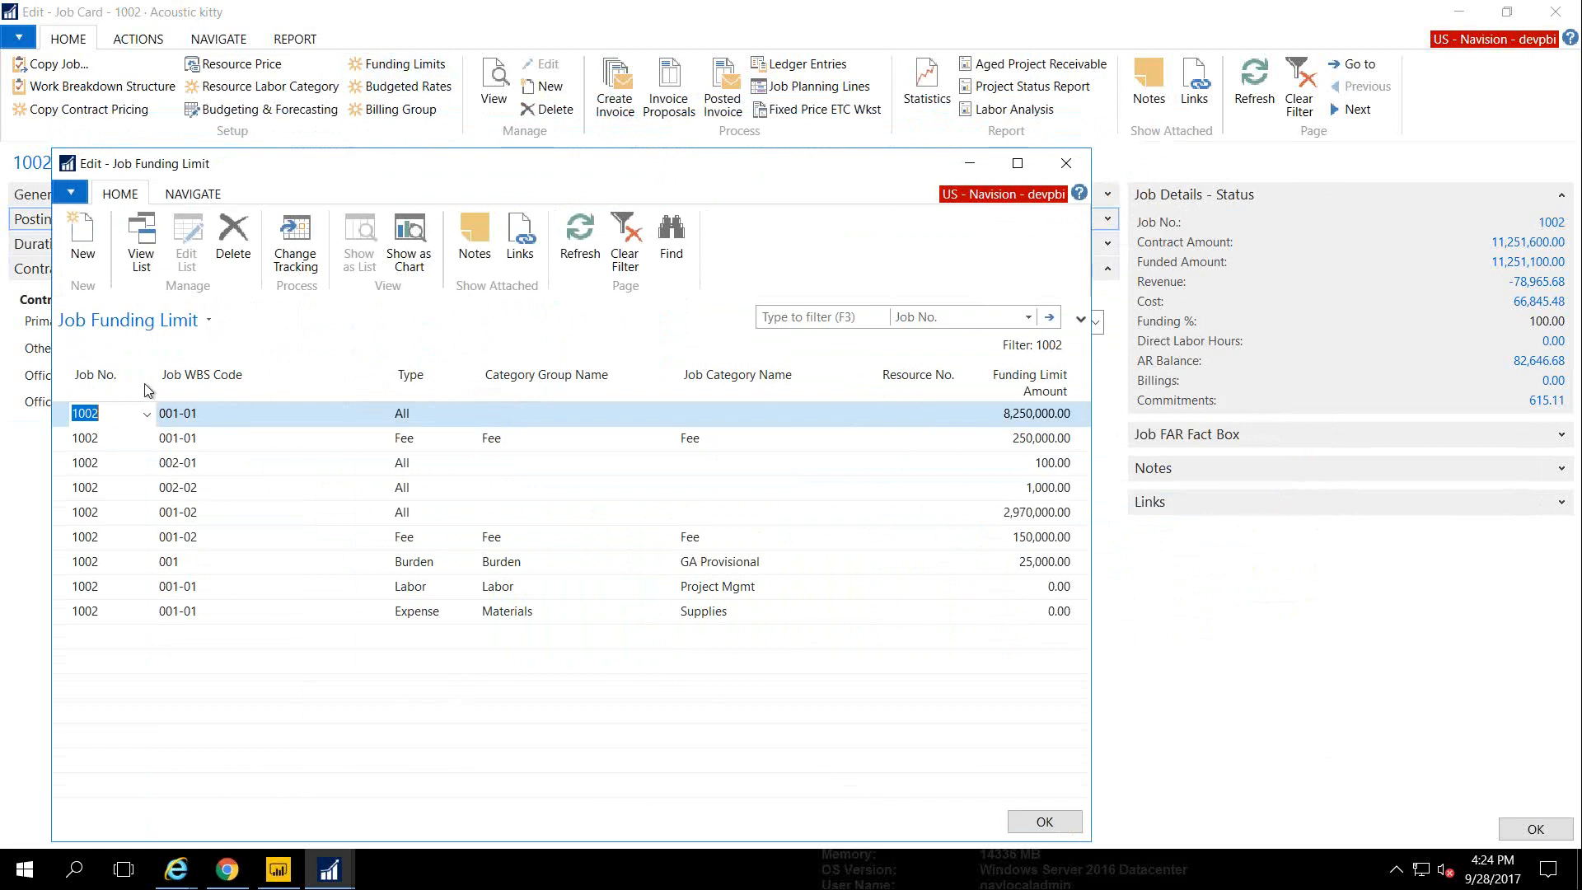
# Review job 1002's funding limit lines, selecting the Fee, Burden, Labor and Expense lines for 001-02
pyautogui.click(60, 423)
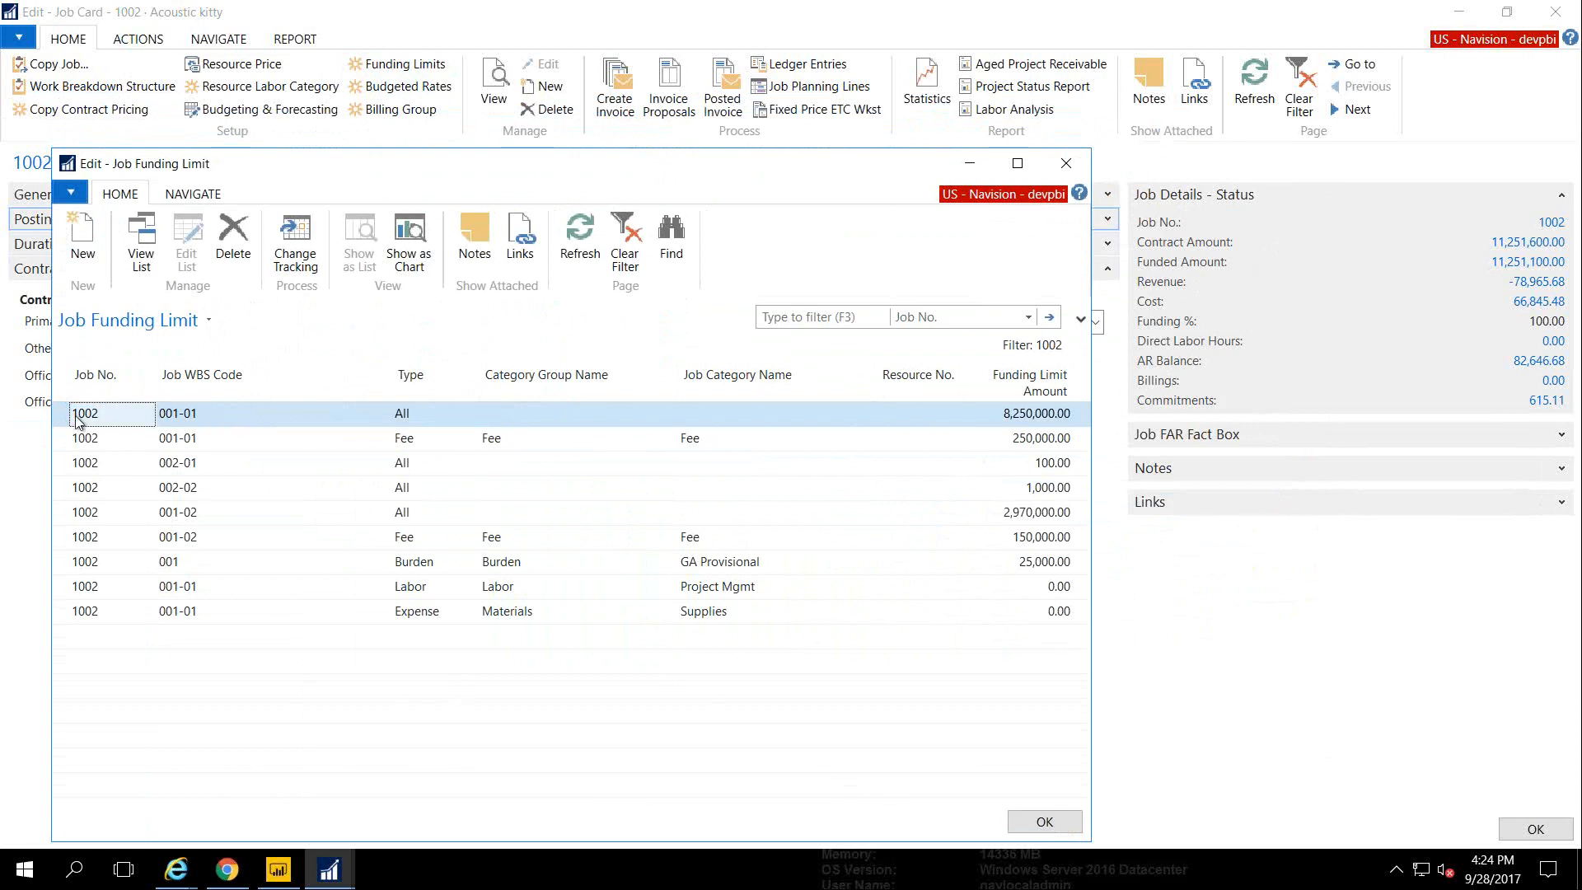
pyautogui.click(59, 543)
pyautogui.moveTo(57, 544); pyautogui.dragTo(58, 610)
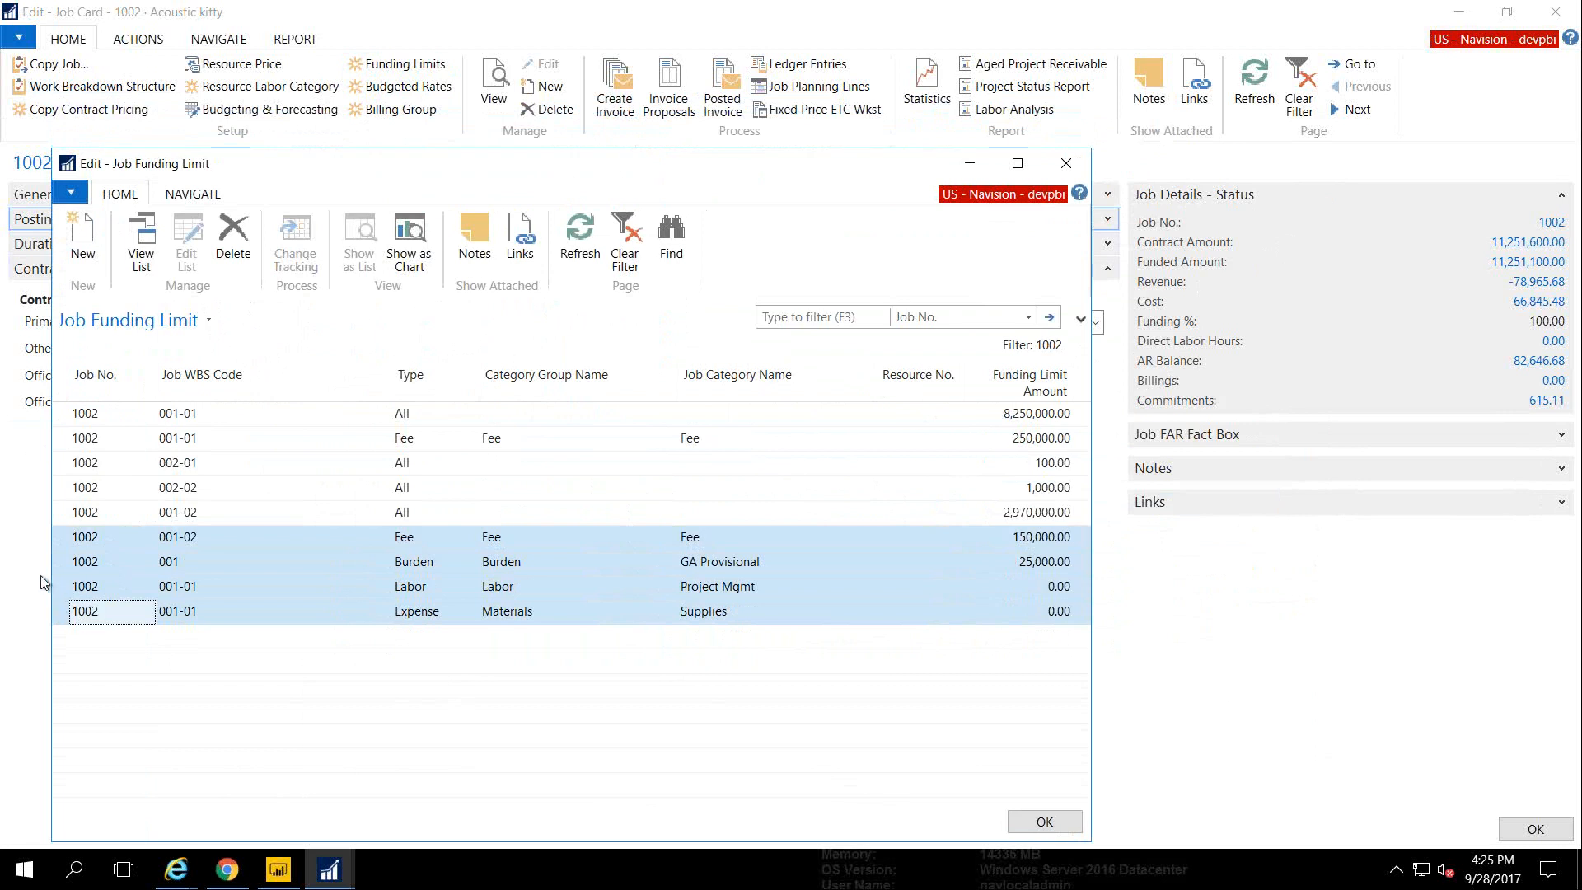
pyautogui.click(61, 567)
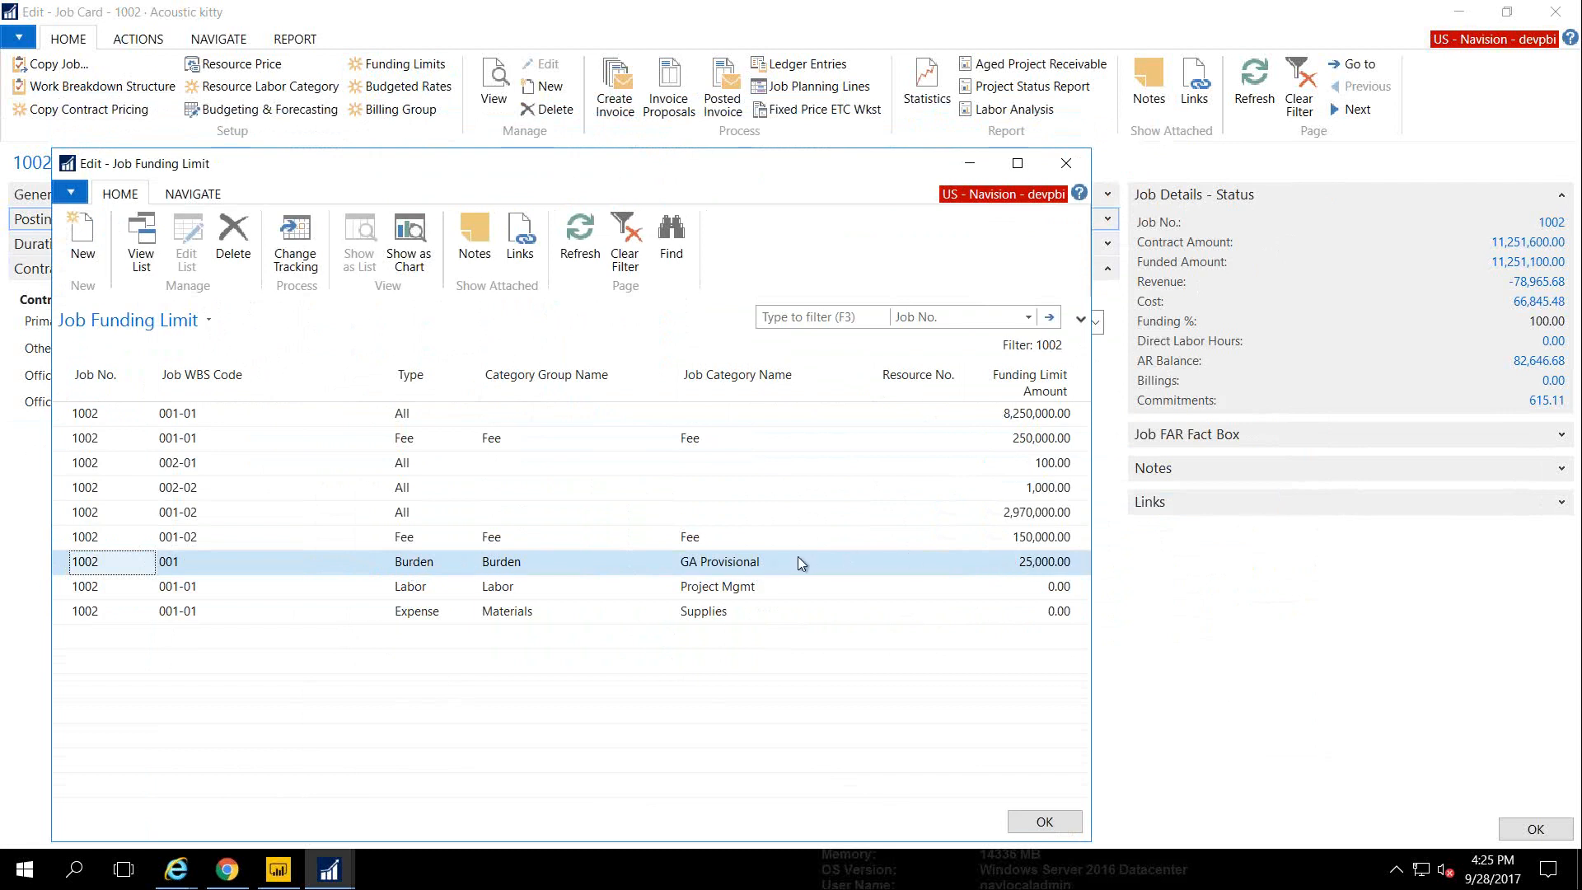
pyautogui.click(66, 538)
pyautogui.moveTo(66, 539); pyautogui.dragTo(65, 611)
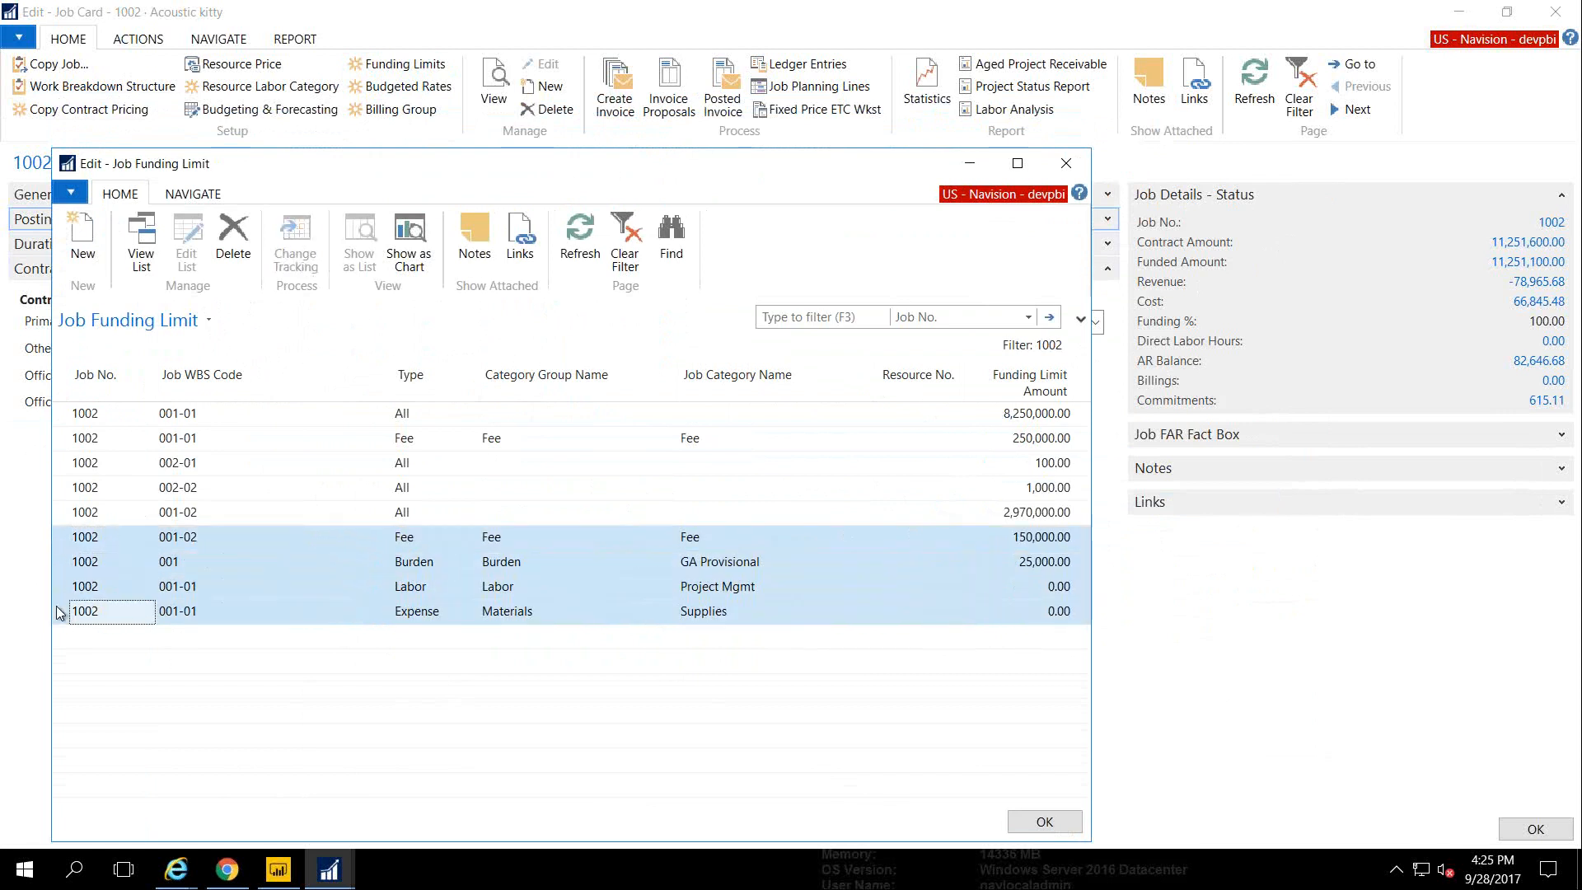
# Check the Expense line's Type and Job Category choices, keeping Expense, Materials, Supplies, then close
pyautogui.click(453, 611)
pyautogui.click(468, 612)
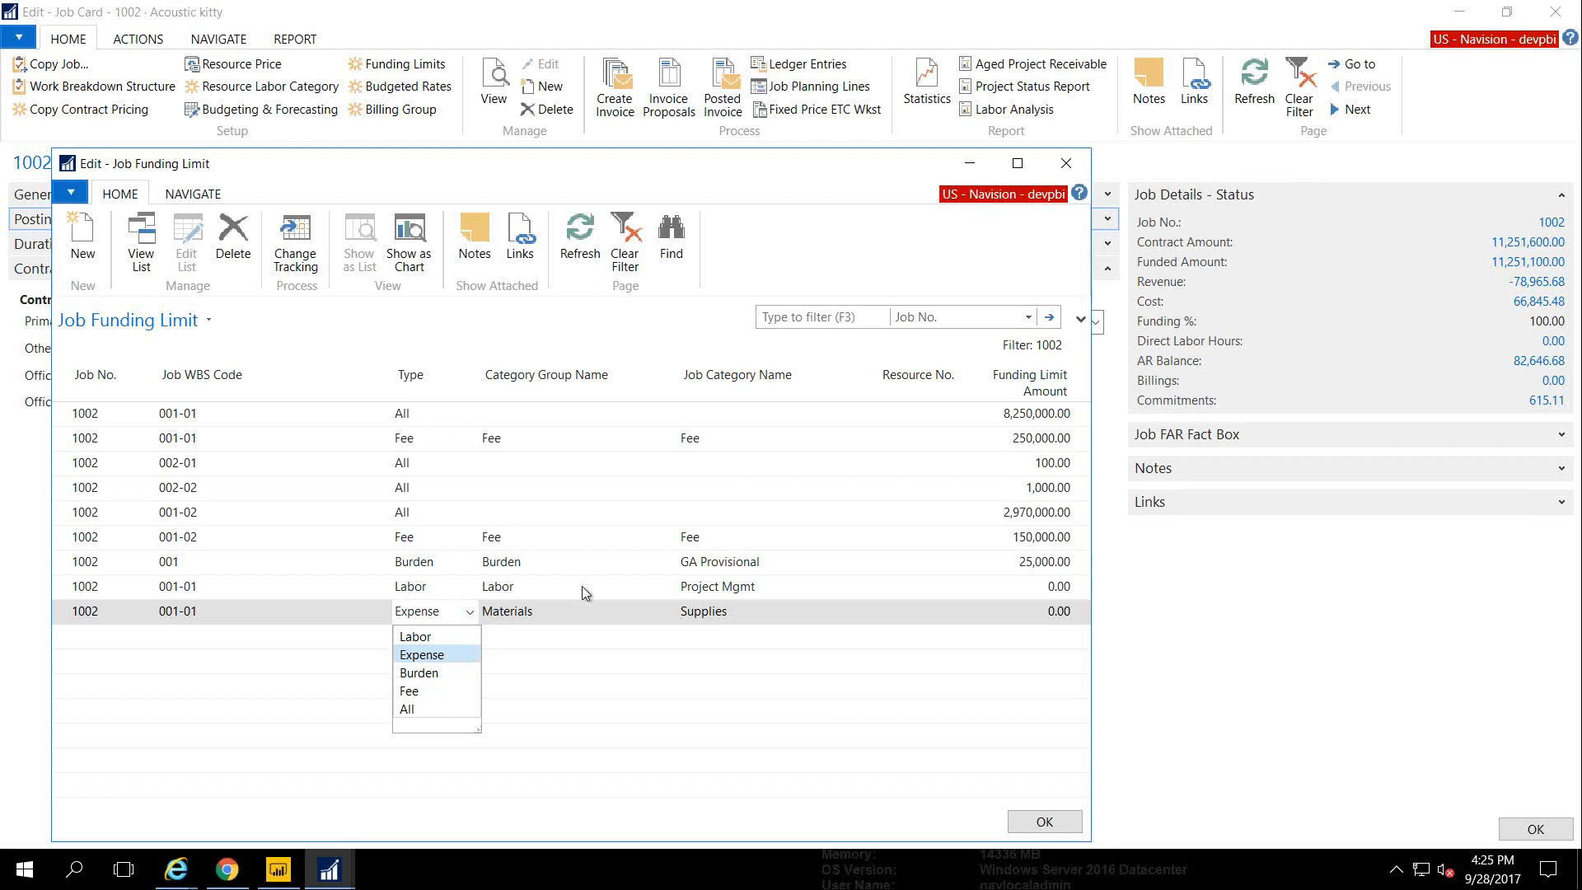
pyautogui.click(556, 616)
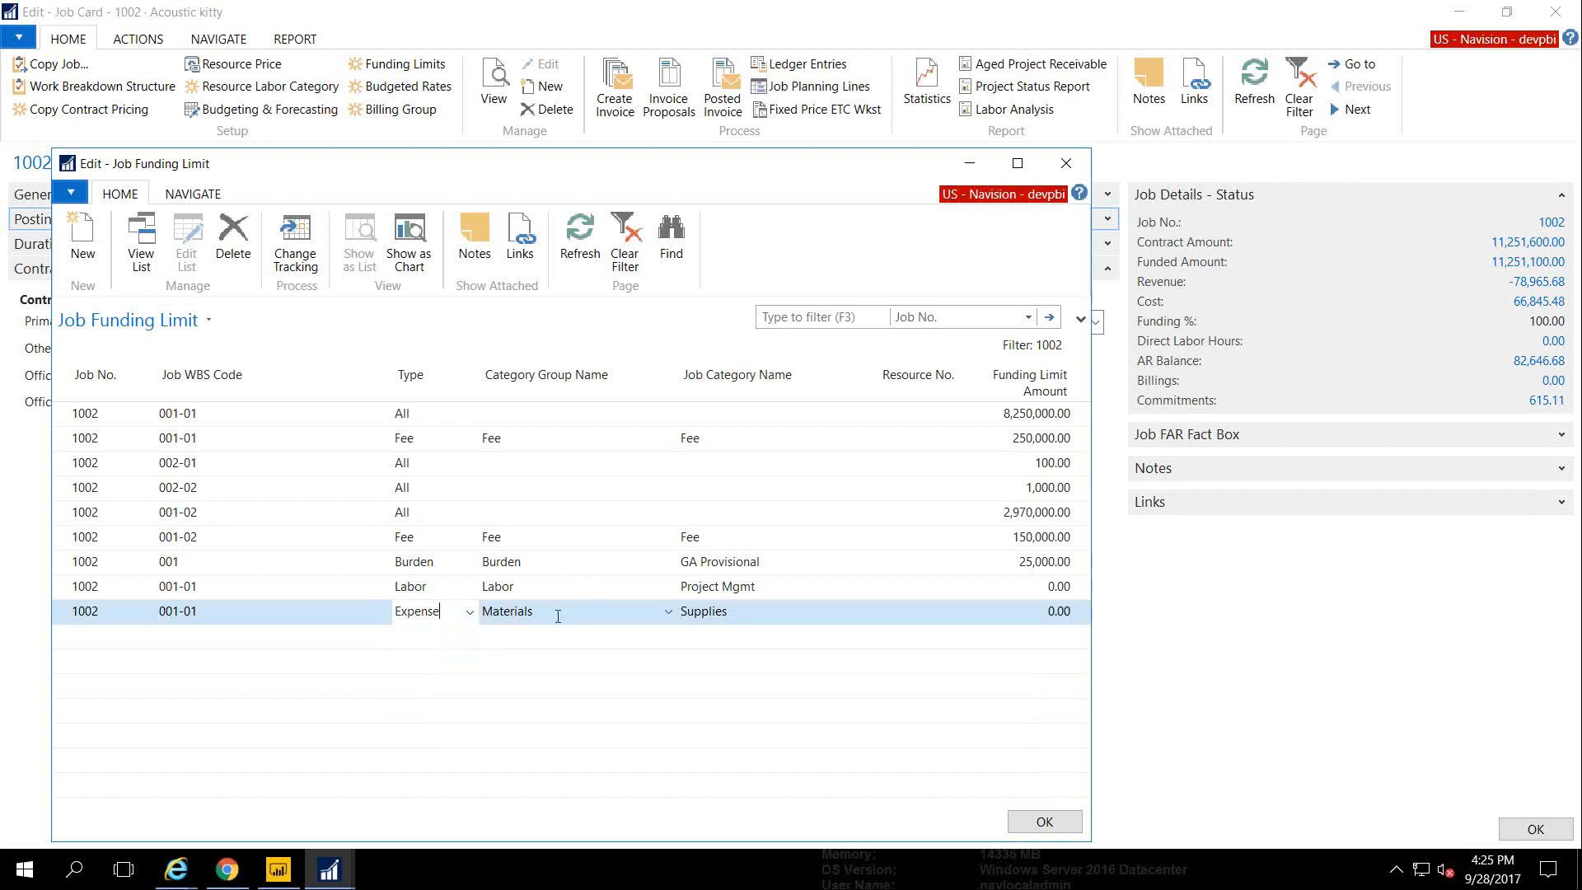
pyautogui.click(556, 615)
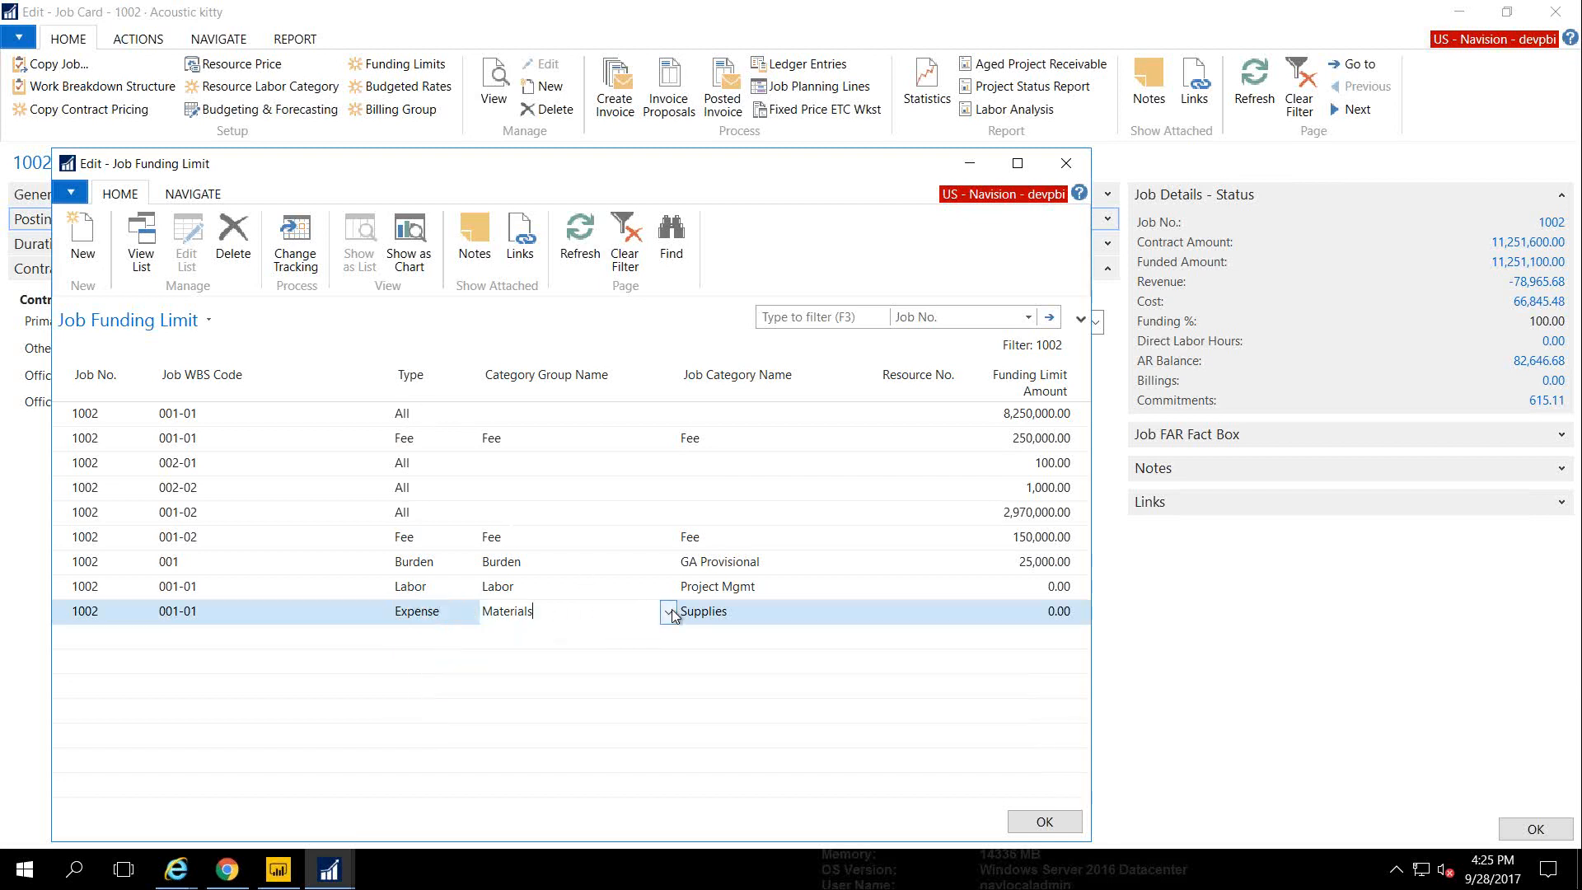
pyautogui.click(763, 616)
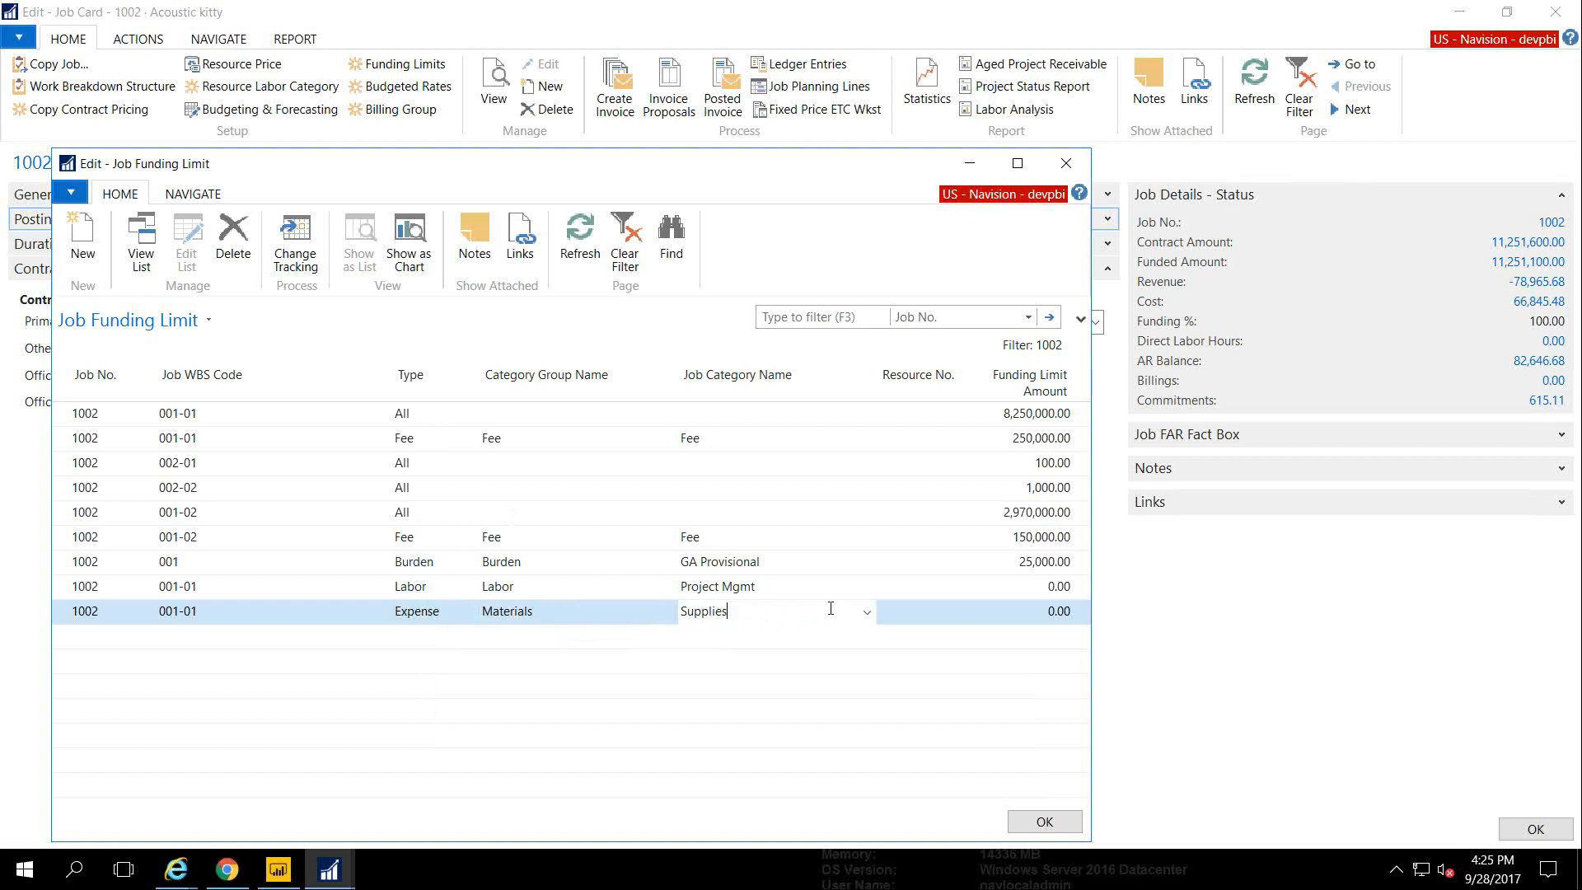
pyautogui.click(867, 612)
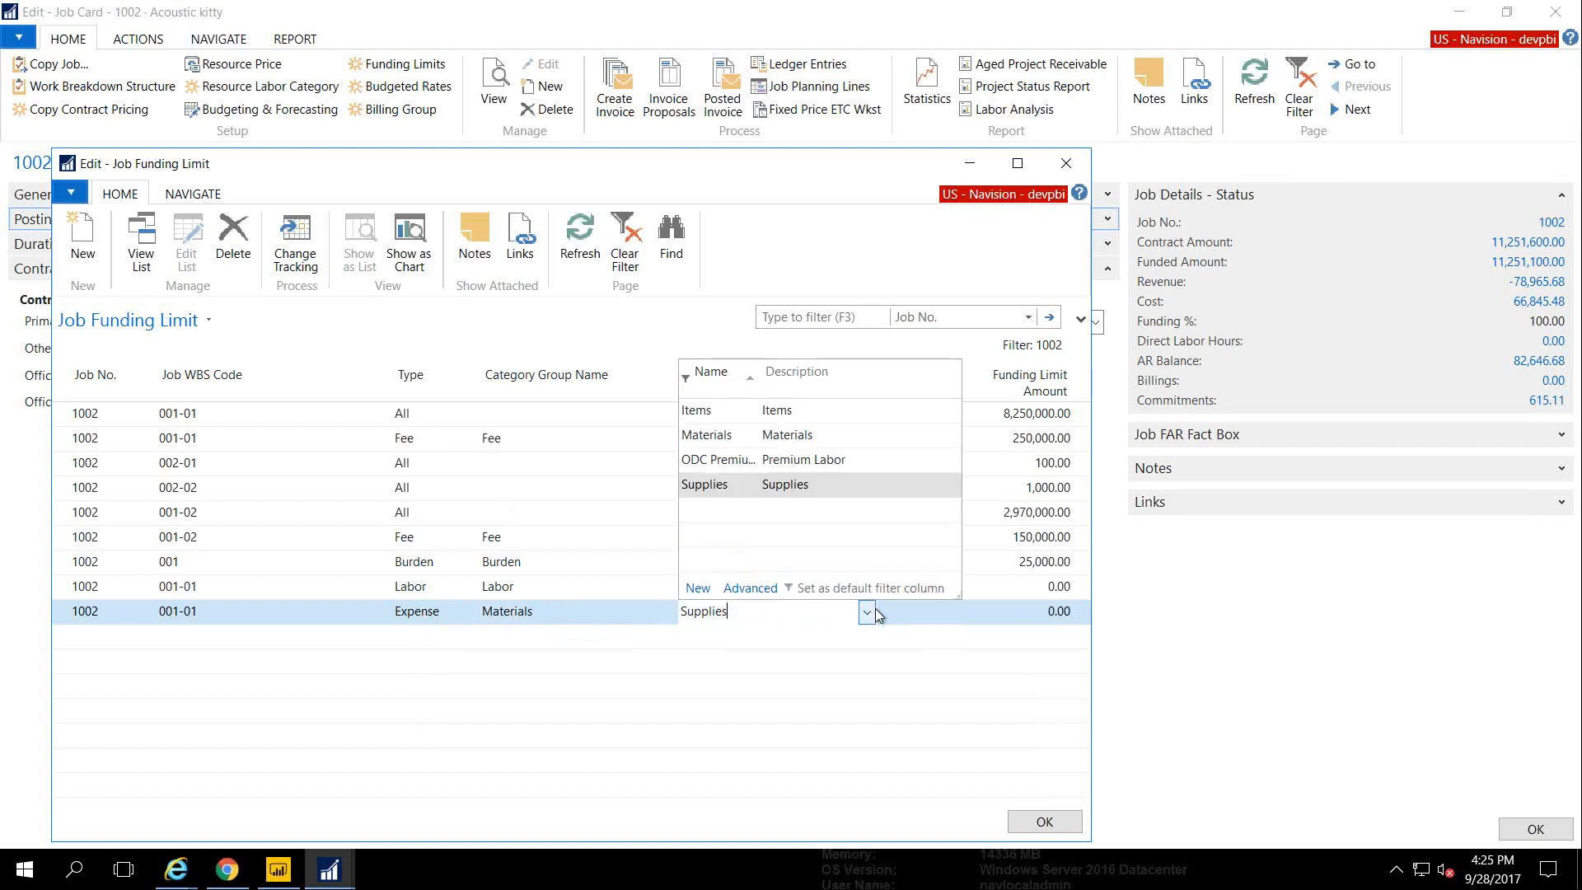
pyautogui.click(788, 489)
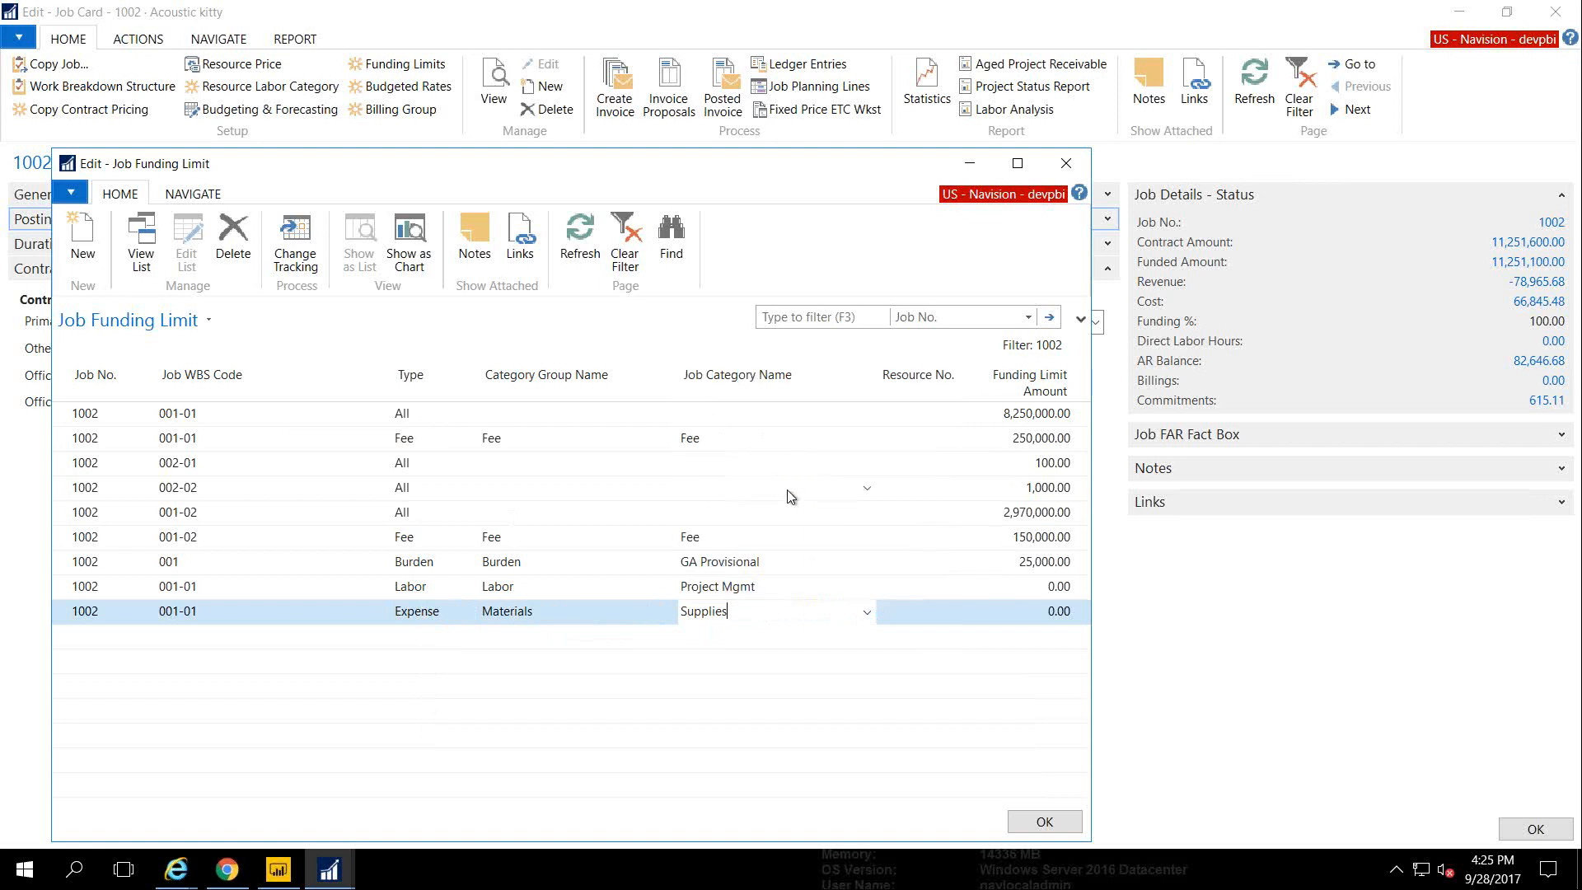
pyautogui.press('Escape')
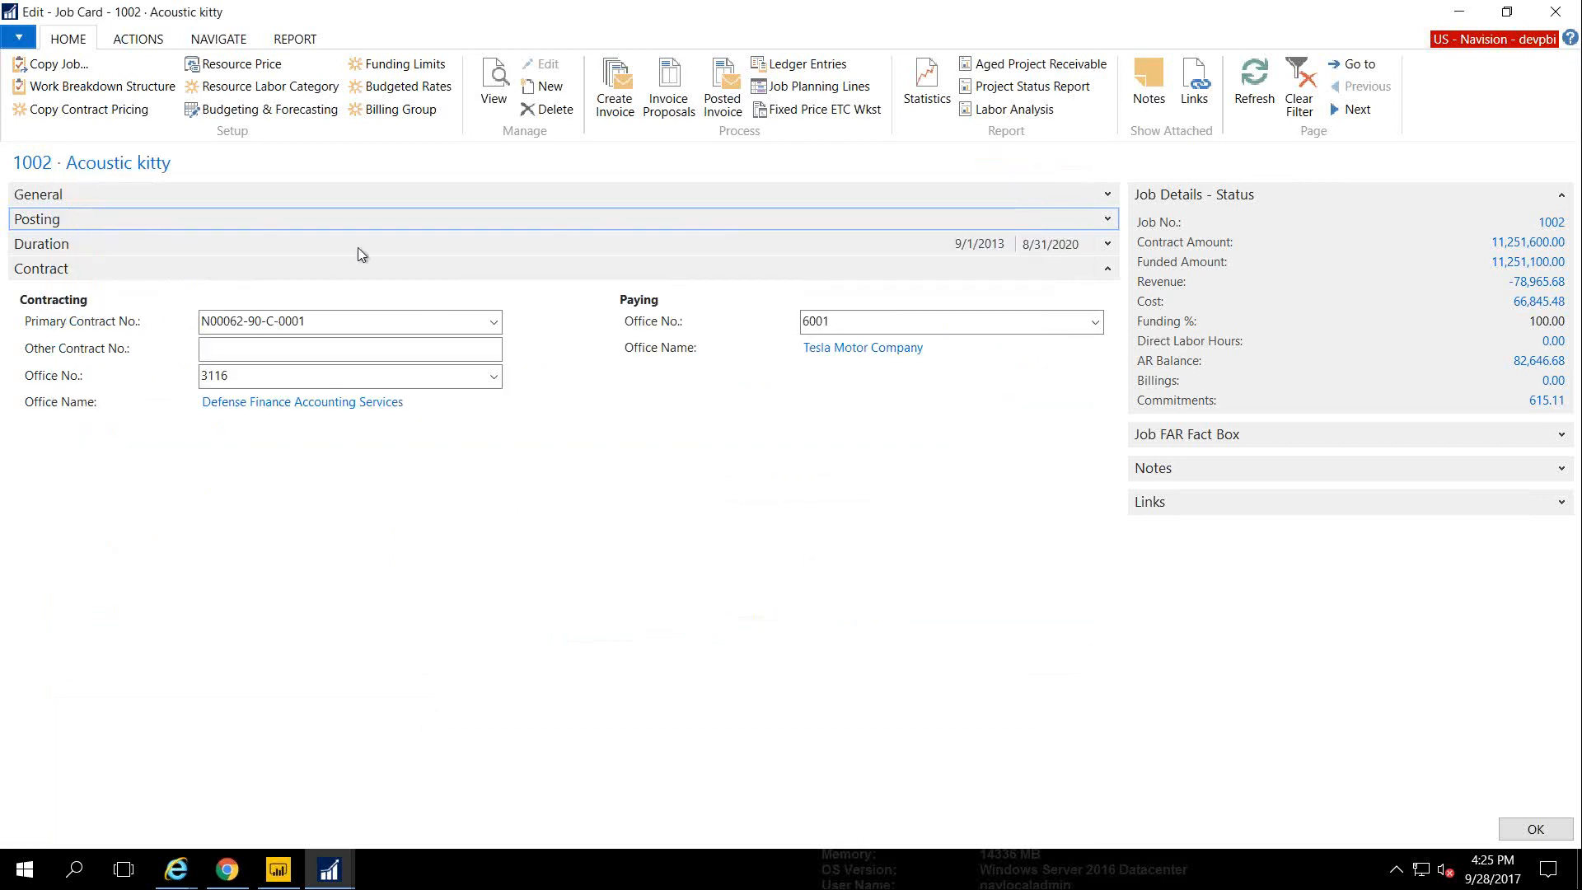
# Start a Job Budget Copy for job 1002 that creates the budget from actuals
pyautogui.click(270, 110)
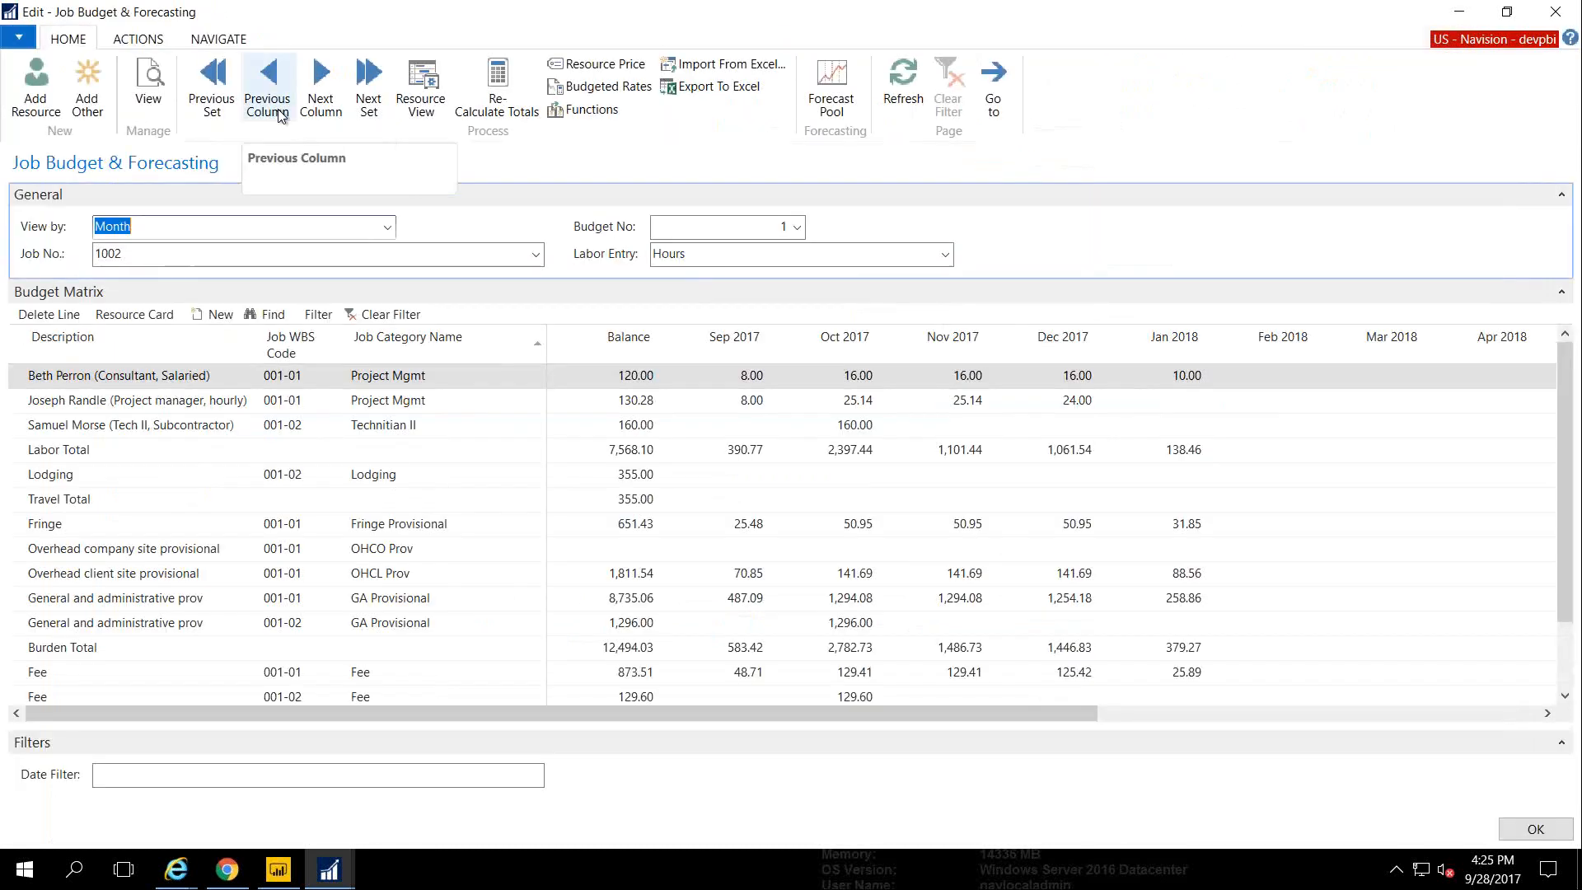
pyautogui.click(581, 110)
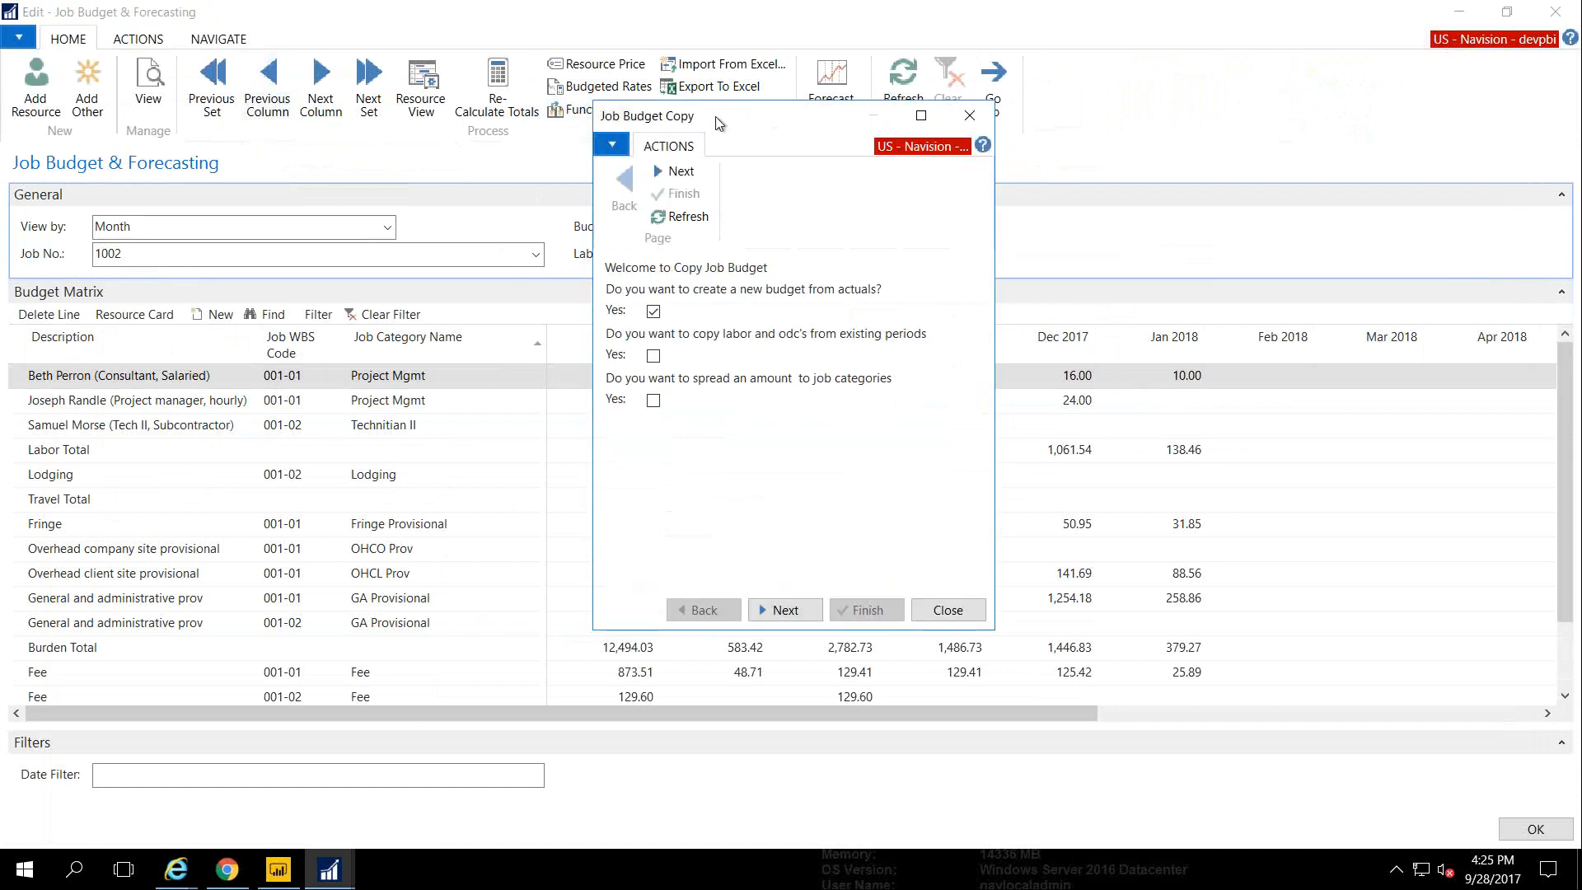
pyautogui.moveTo(716, 117); pyautogui.dragTo(698, 152)
pyautogui.click(638, 348)
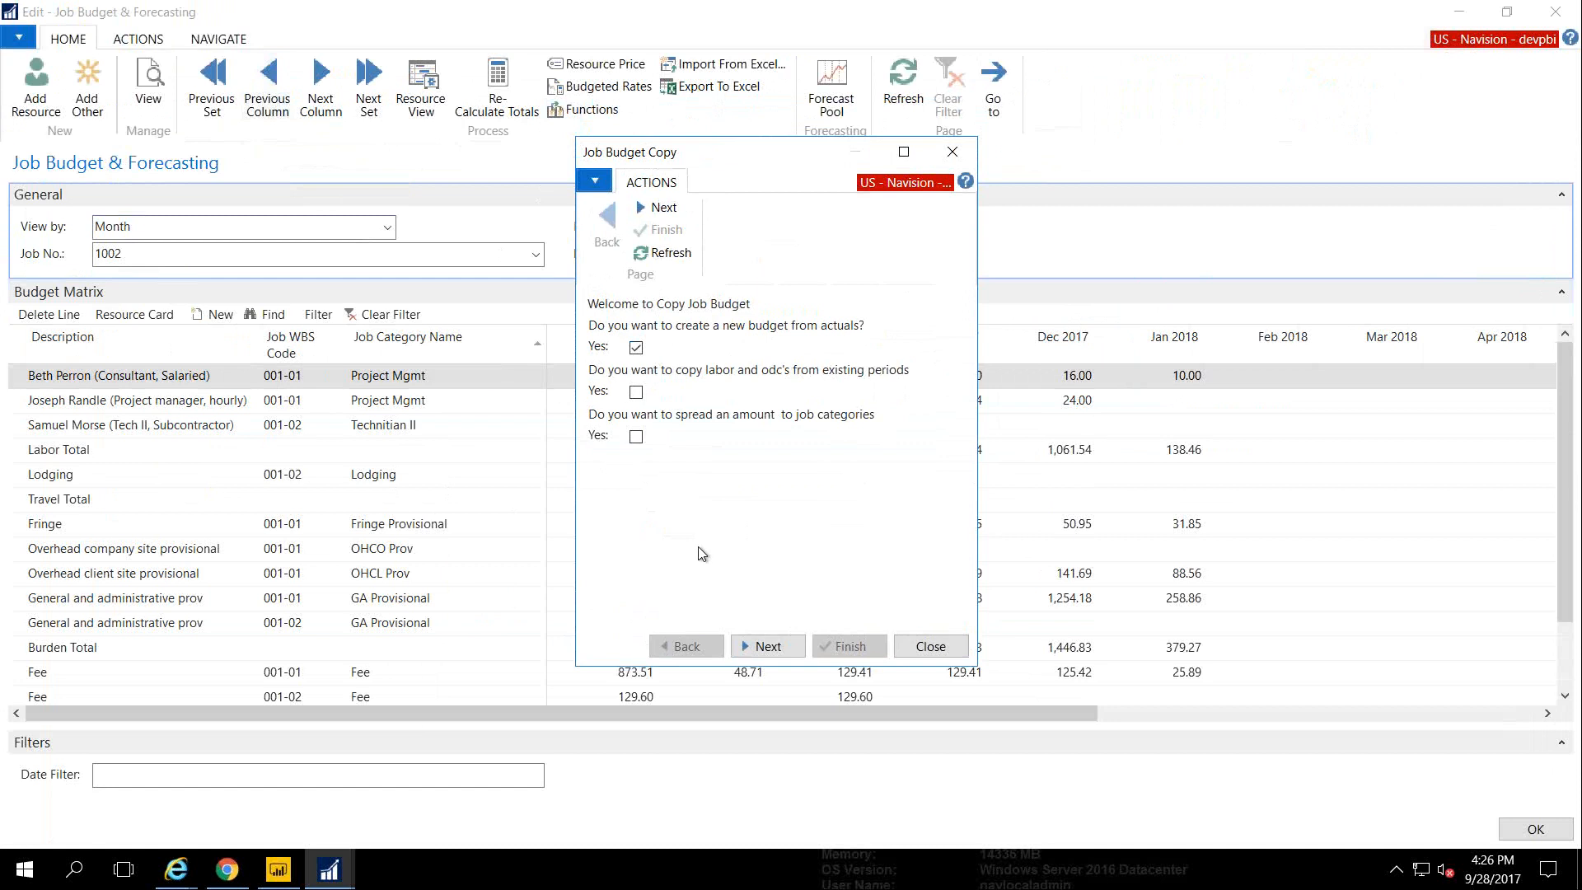
pyautogui.click(758, 650)
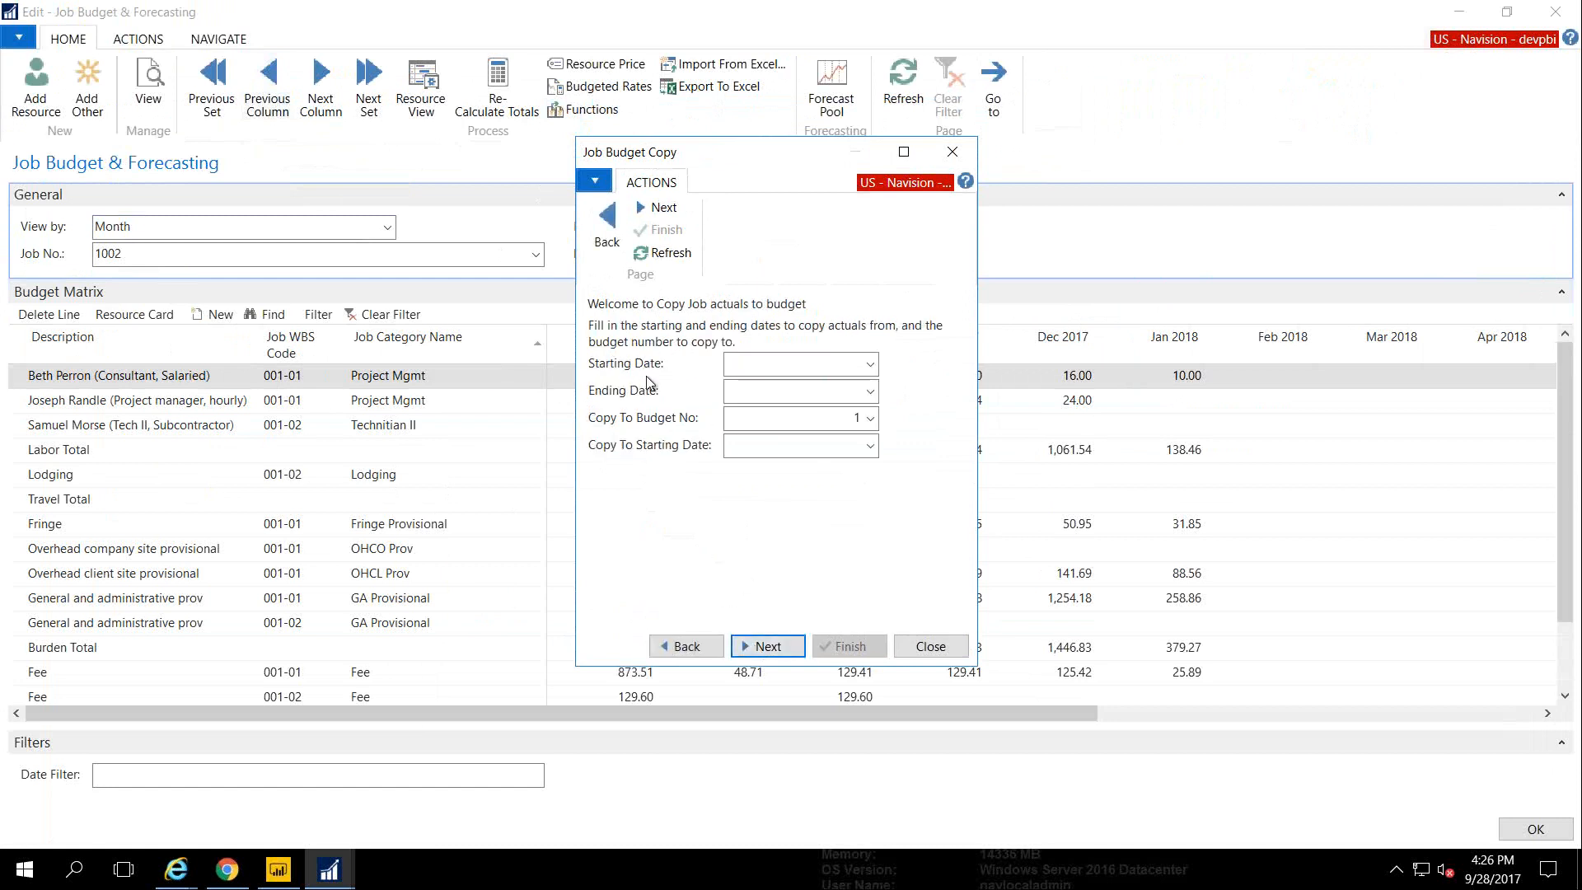
# Set the actuals date range to 1/1/2017 through 6/30/2017
pyautogui.click(738, 363)
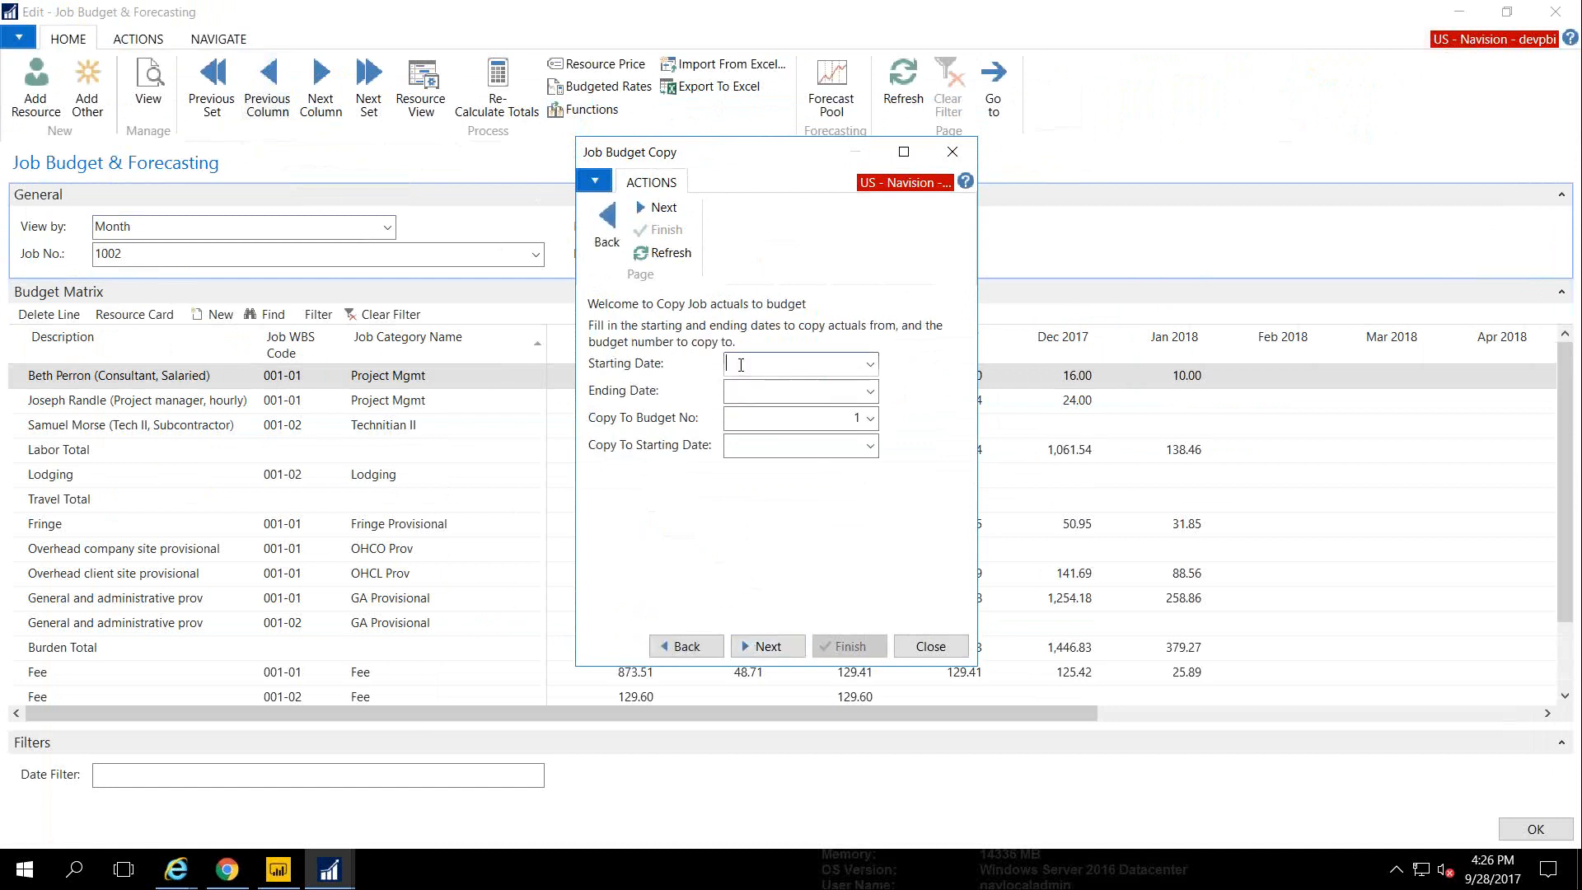
pyautogui.write('1/1')
pyautogui.press('Tab')
pyautogui.write('6/30')
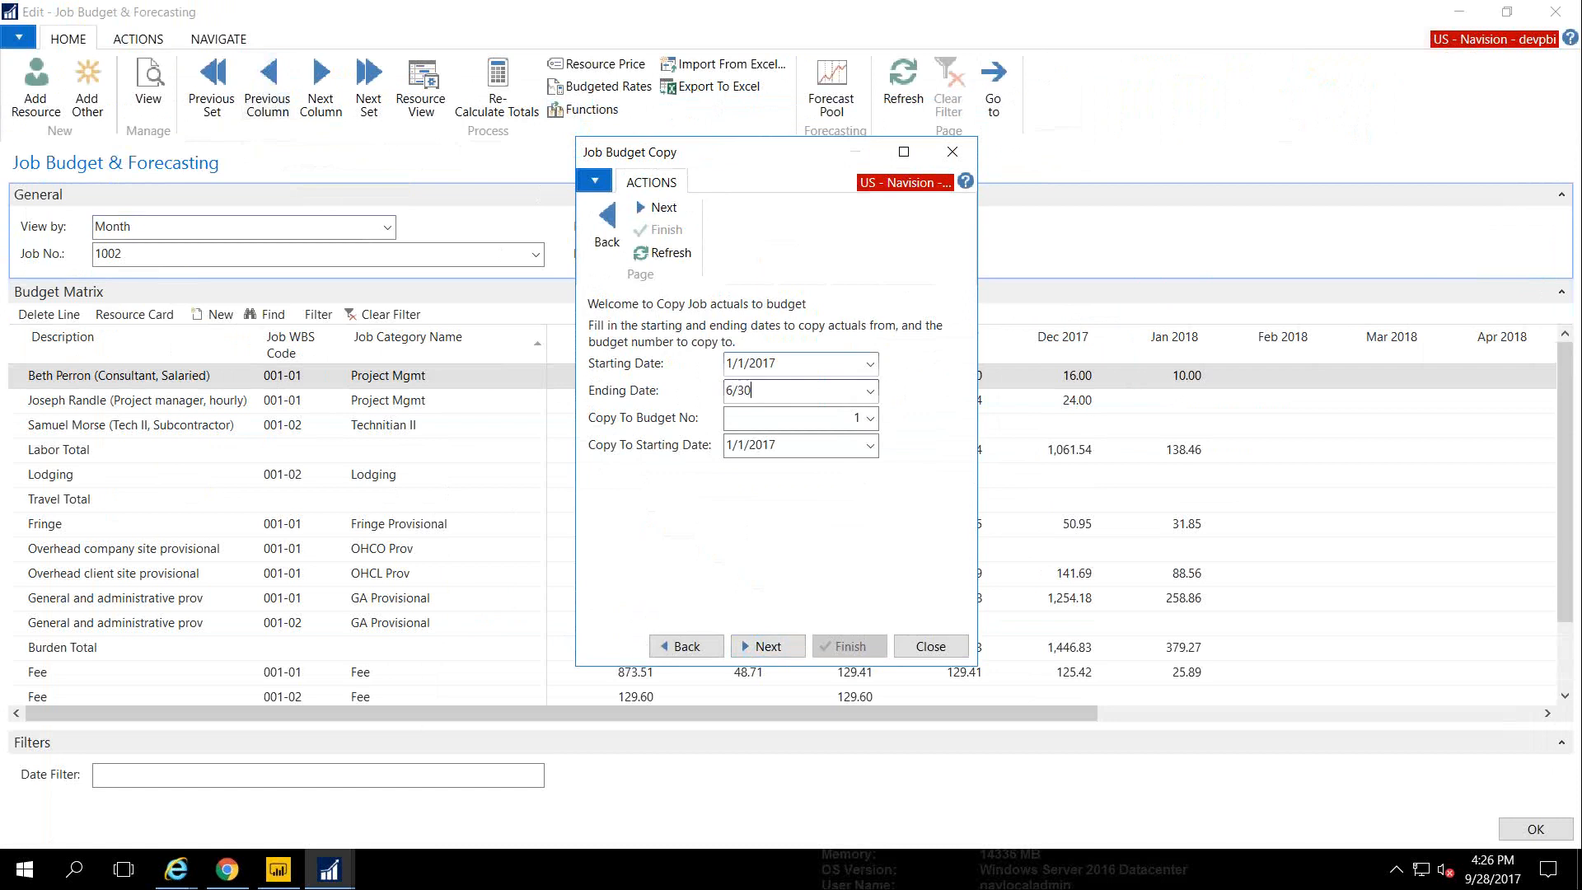
pyautogui.press('Tab')
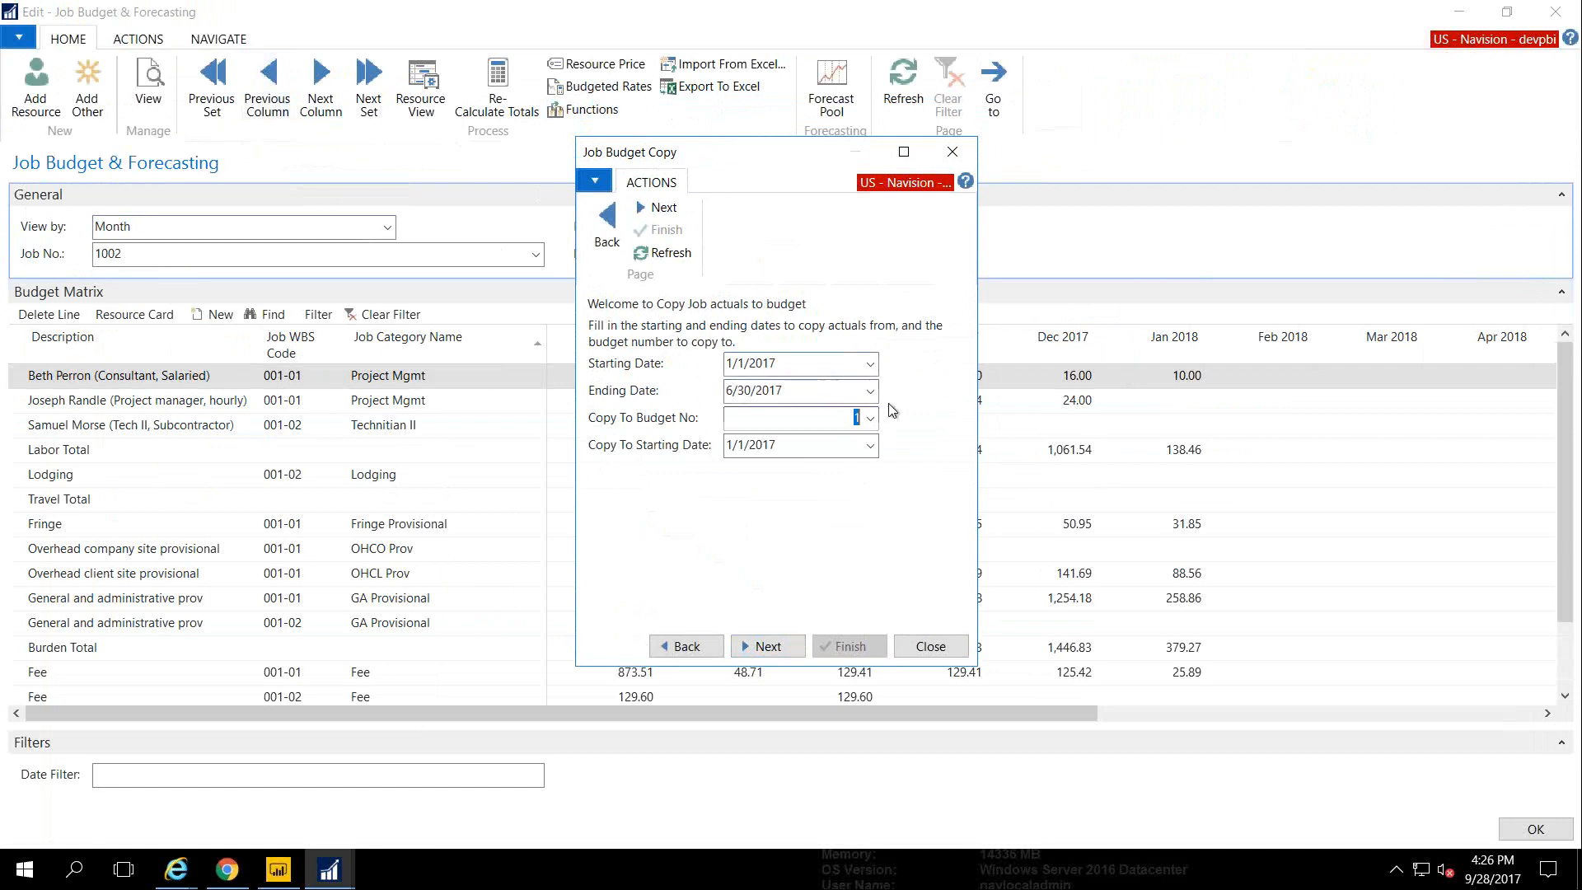
# Create new budget 5 'Rolling Forecast' as the copy target and finish the copy
pyautogui.click(870, 417)
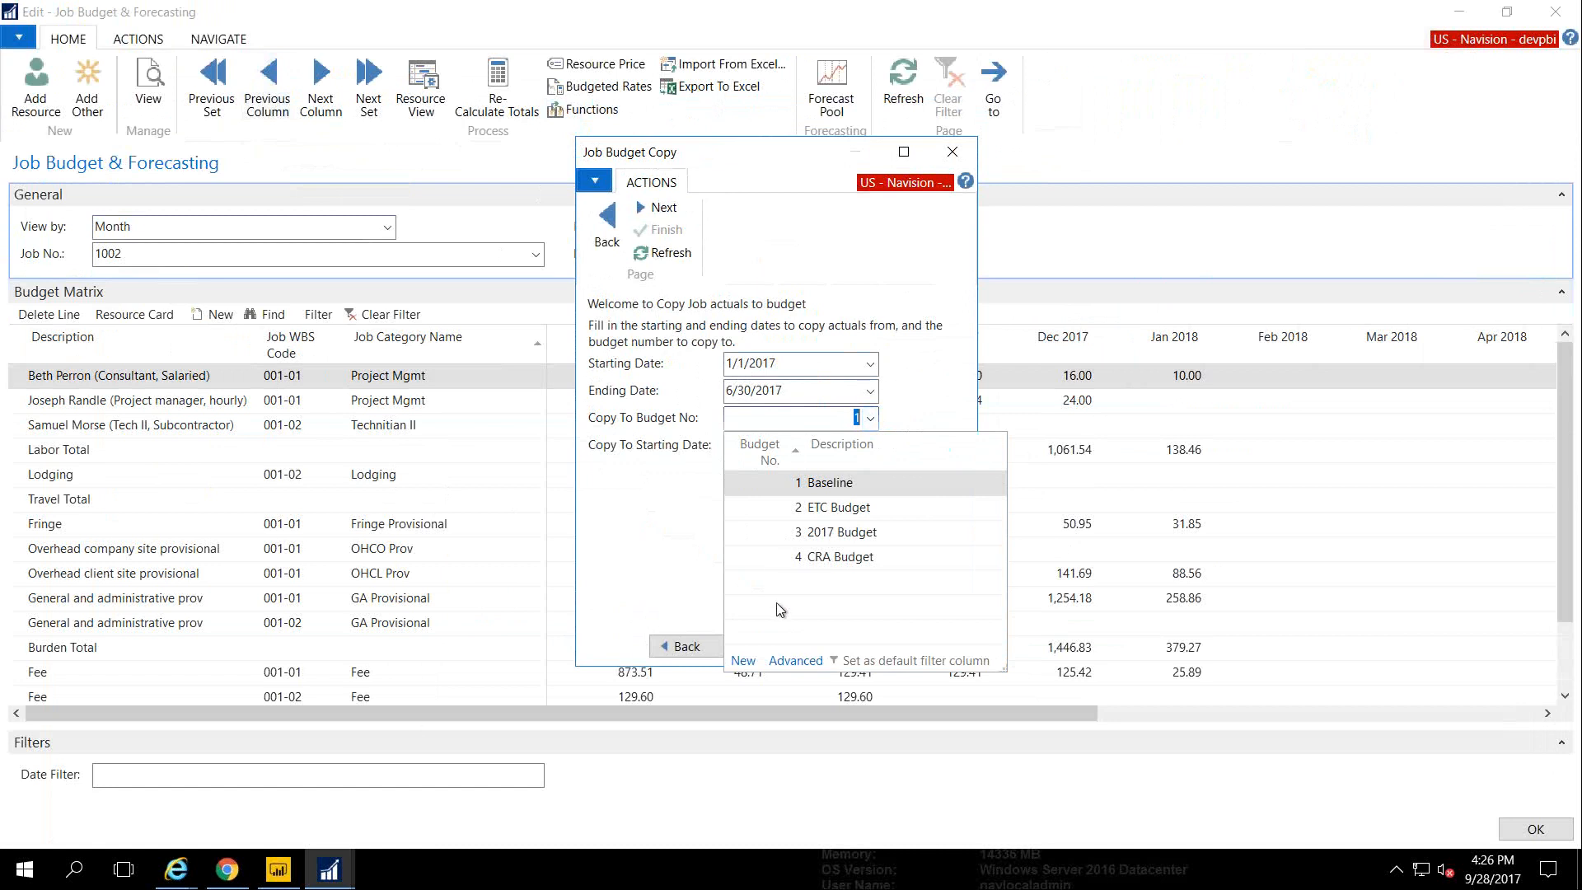
pyautogui.click(744, 660)
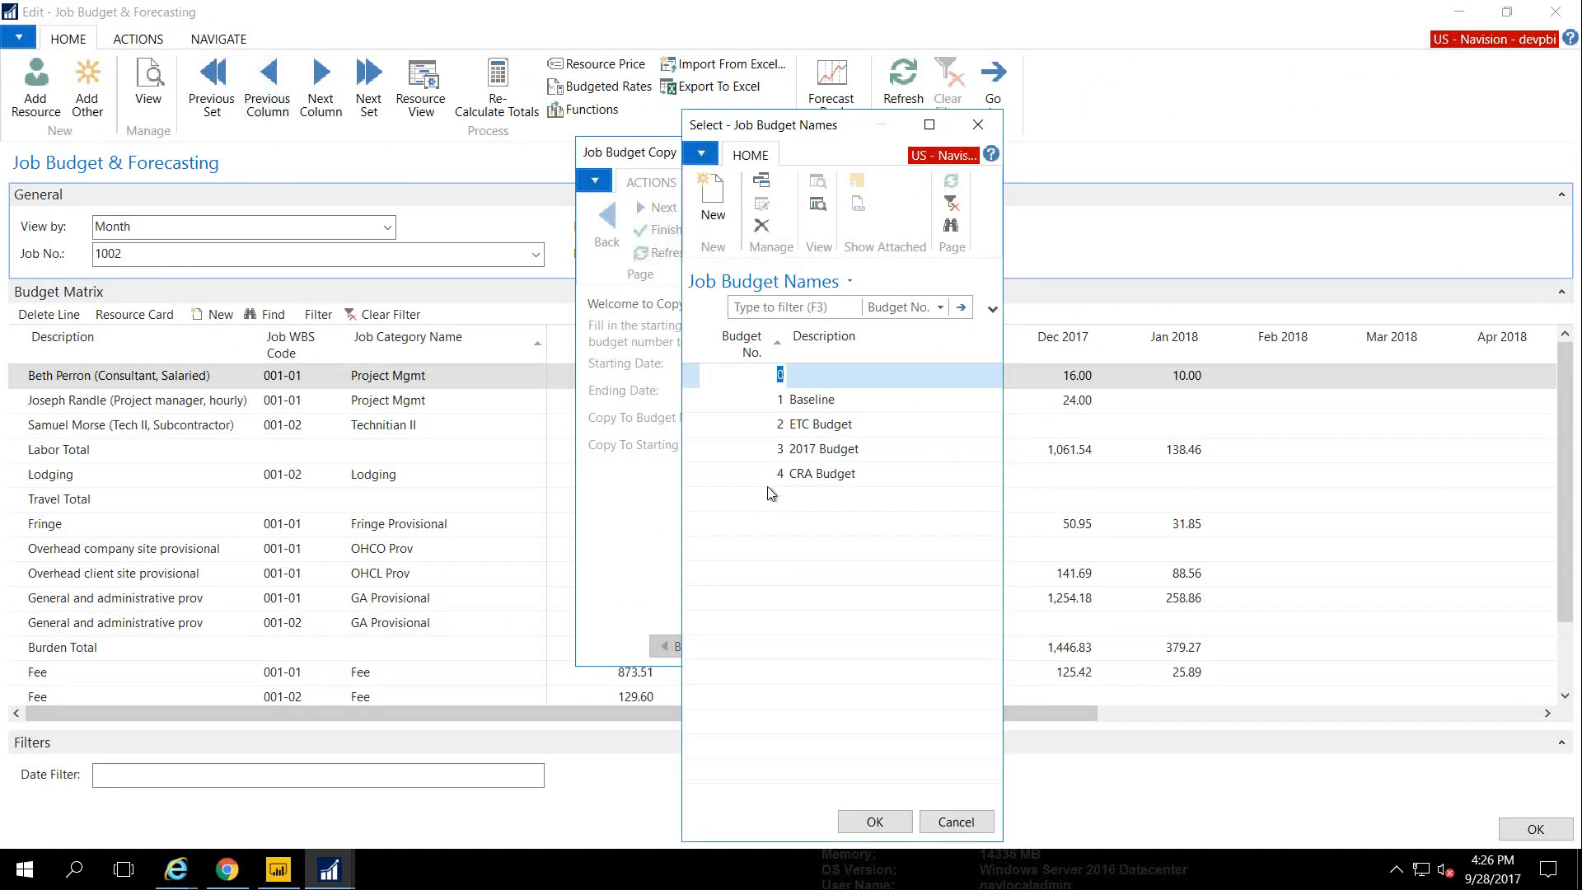
pyautogui.write('5')
pyautogui.press('Tab')
pyautogui.write('Rol')
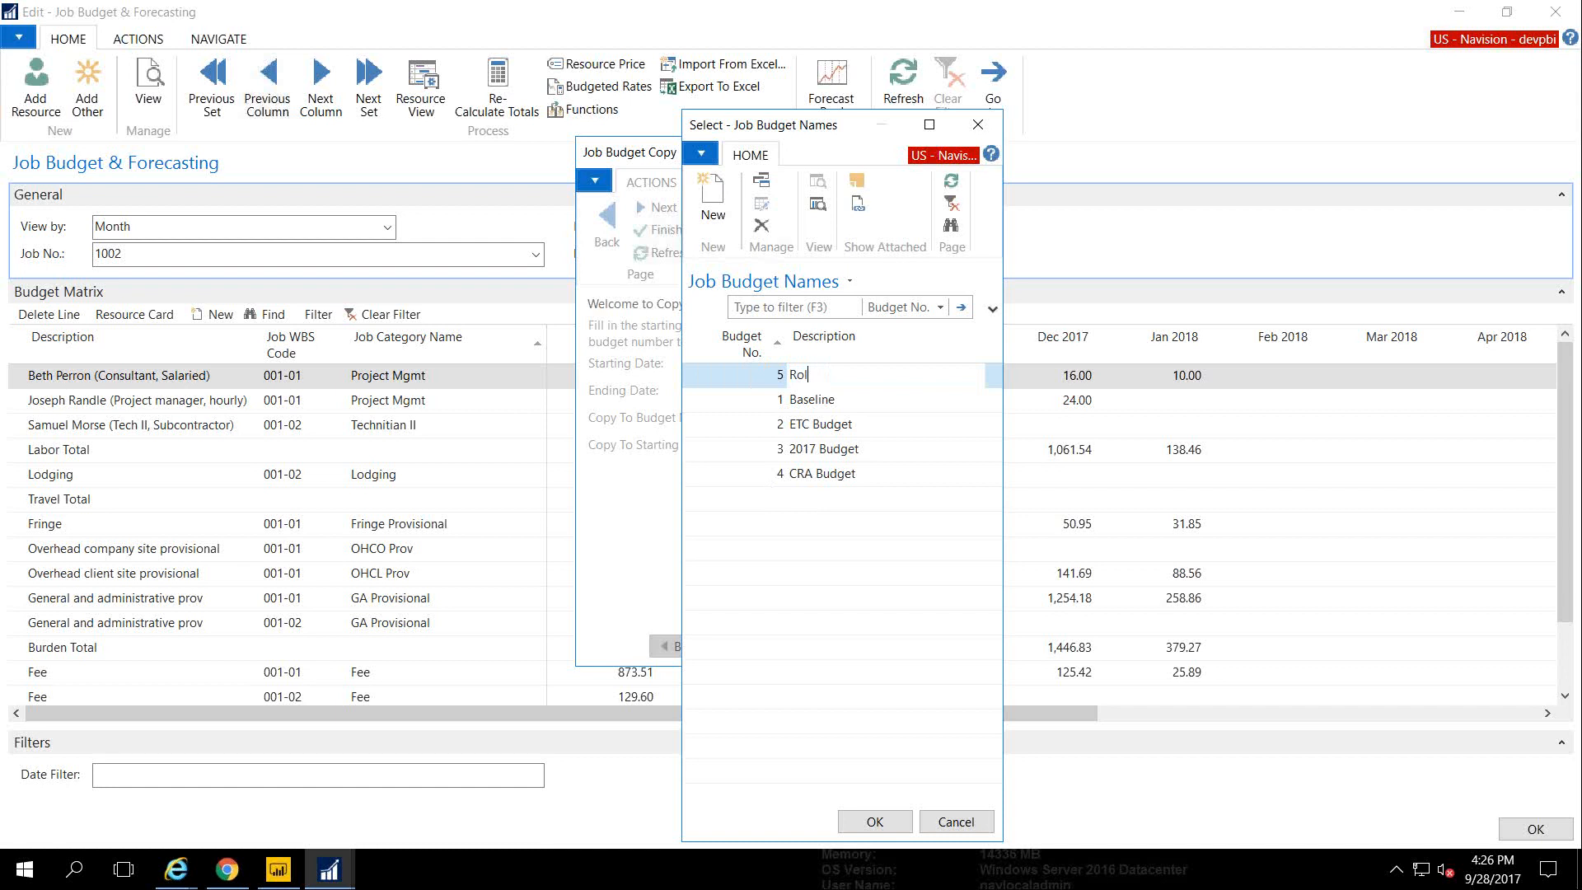
pyautogui.write('ling Forecast')
pyautogui.click(857, 817)
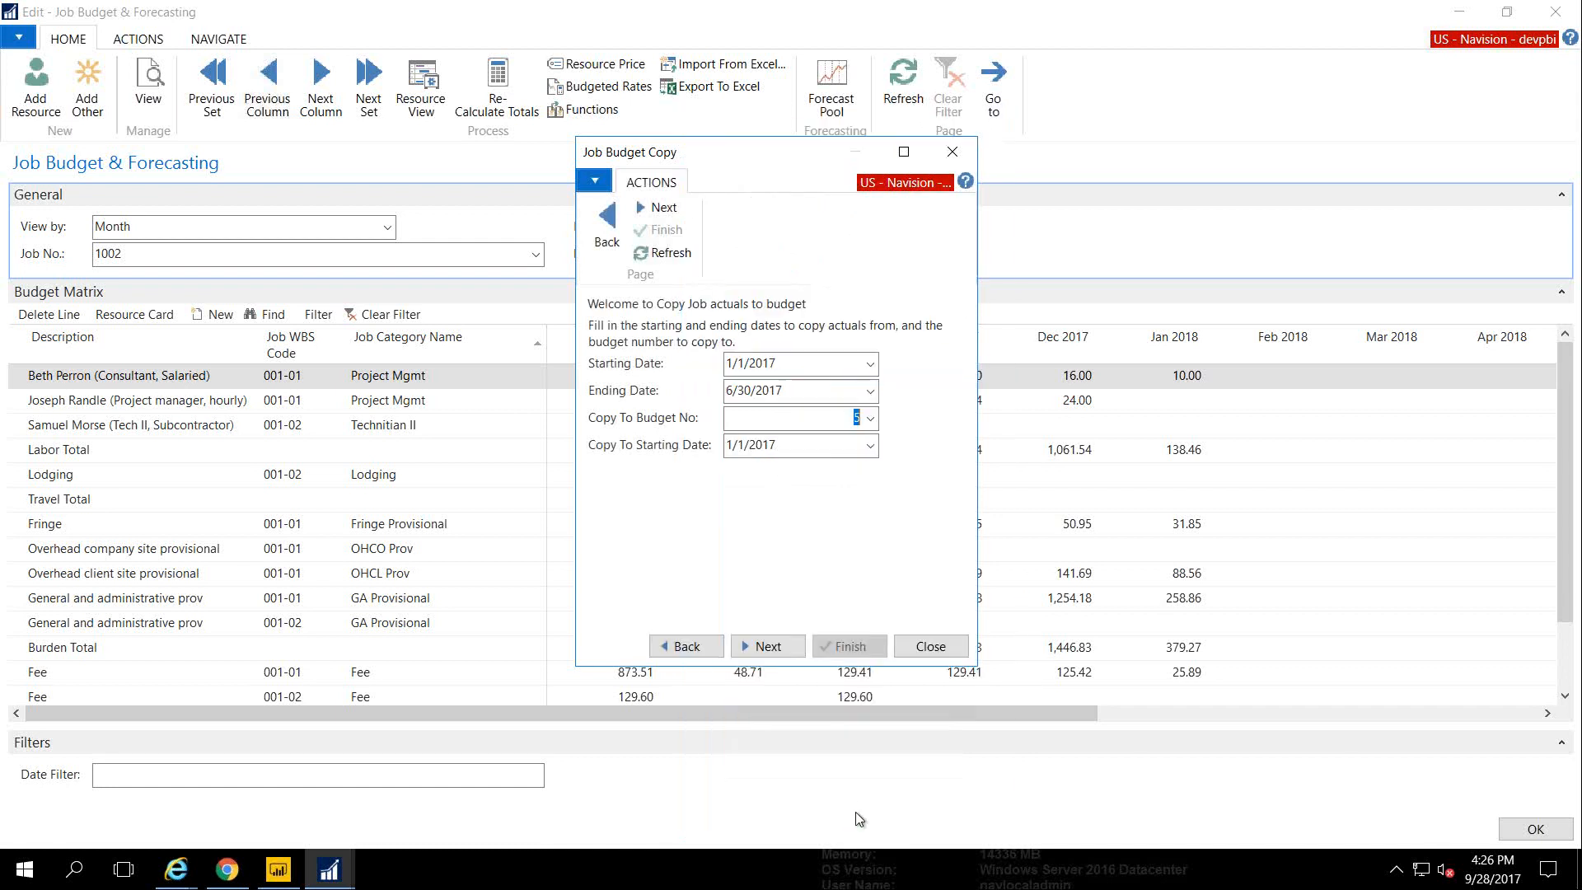
pyautogui.click(761, 648)
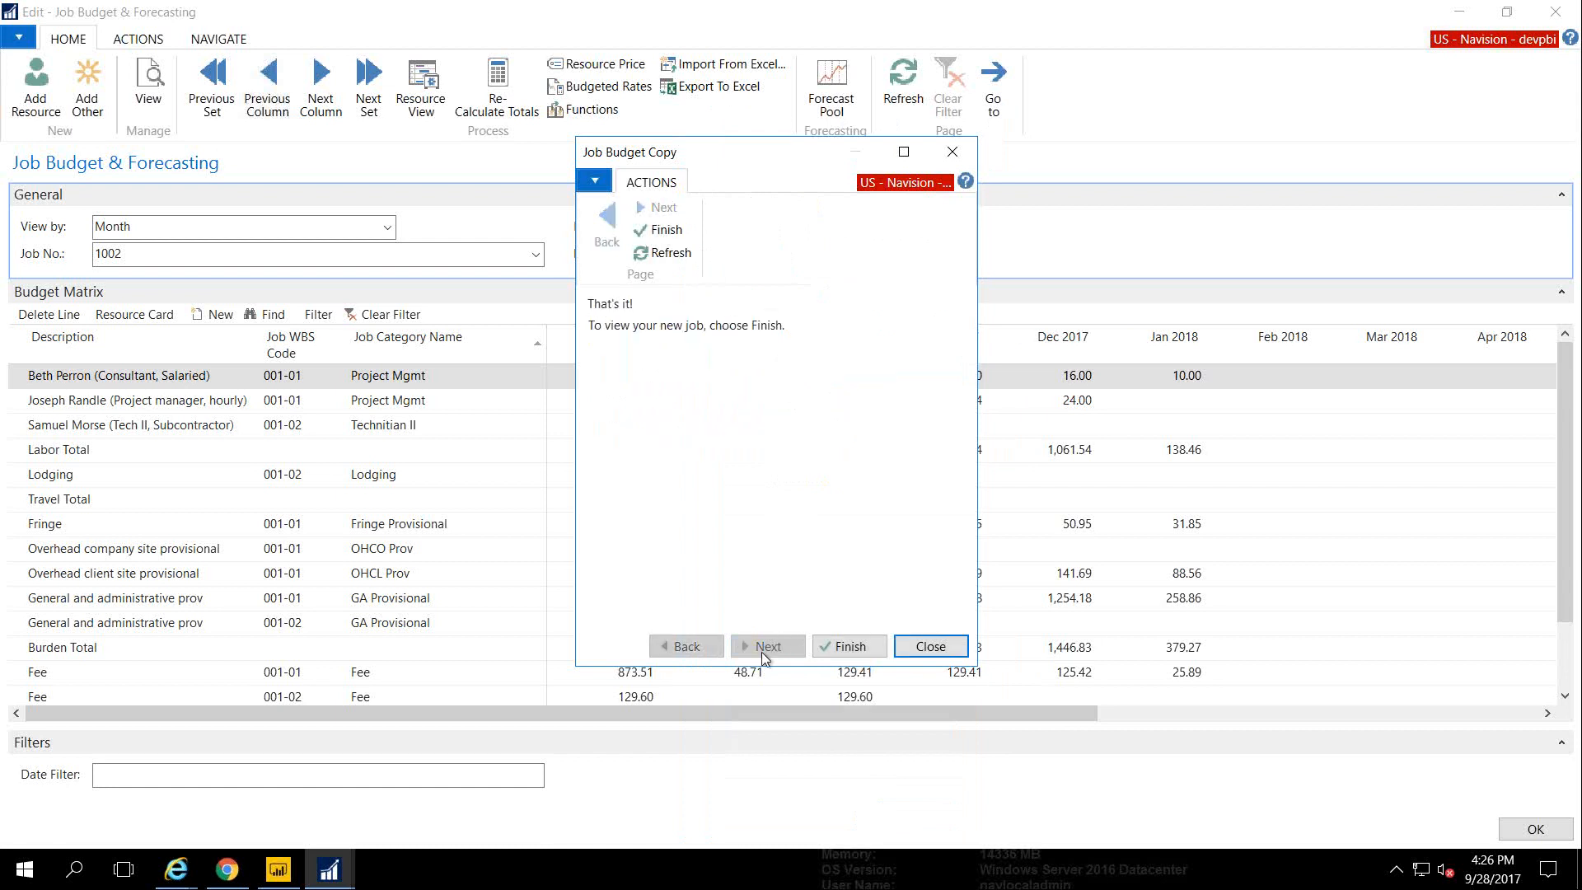
pyautogui.click(849, 646)
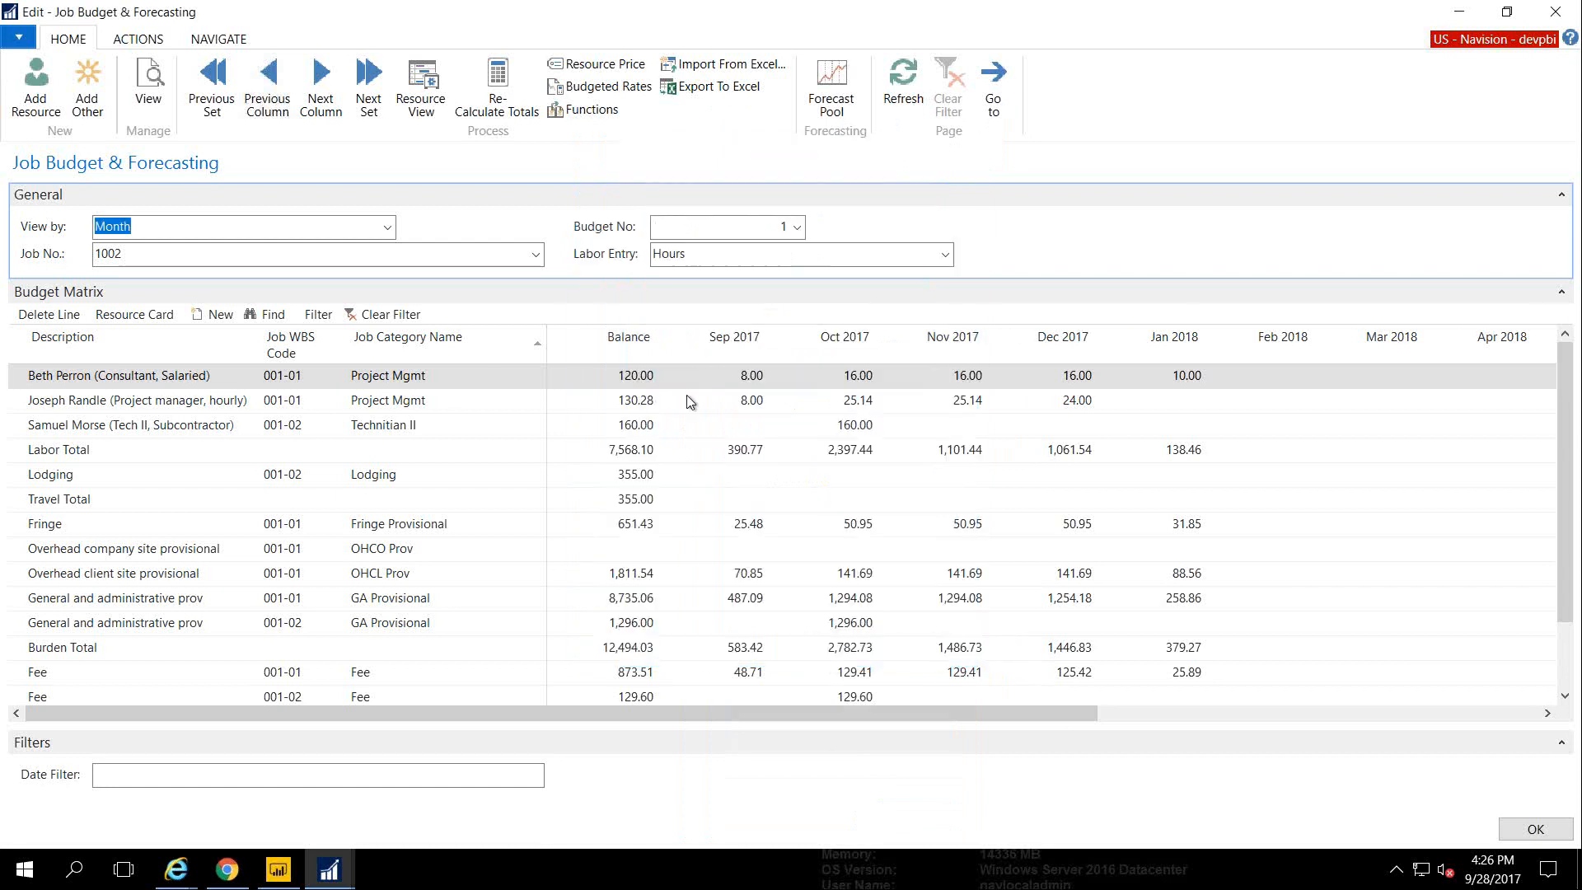
# Try spreading 20,000.00 to job categories, cancel the wizard, and close Budget & Forecasting
pyautogui.click(582, 111)
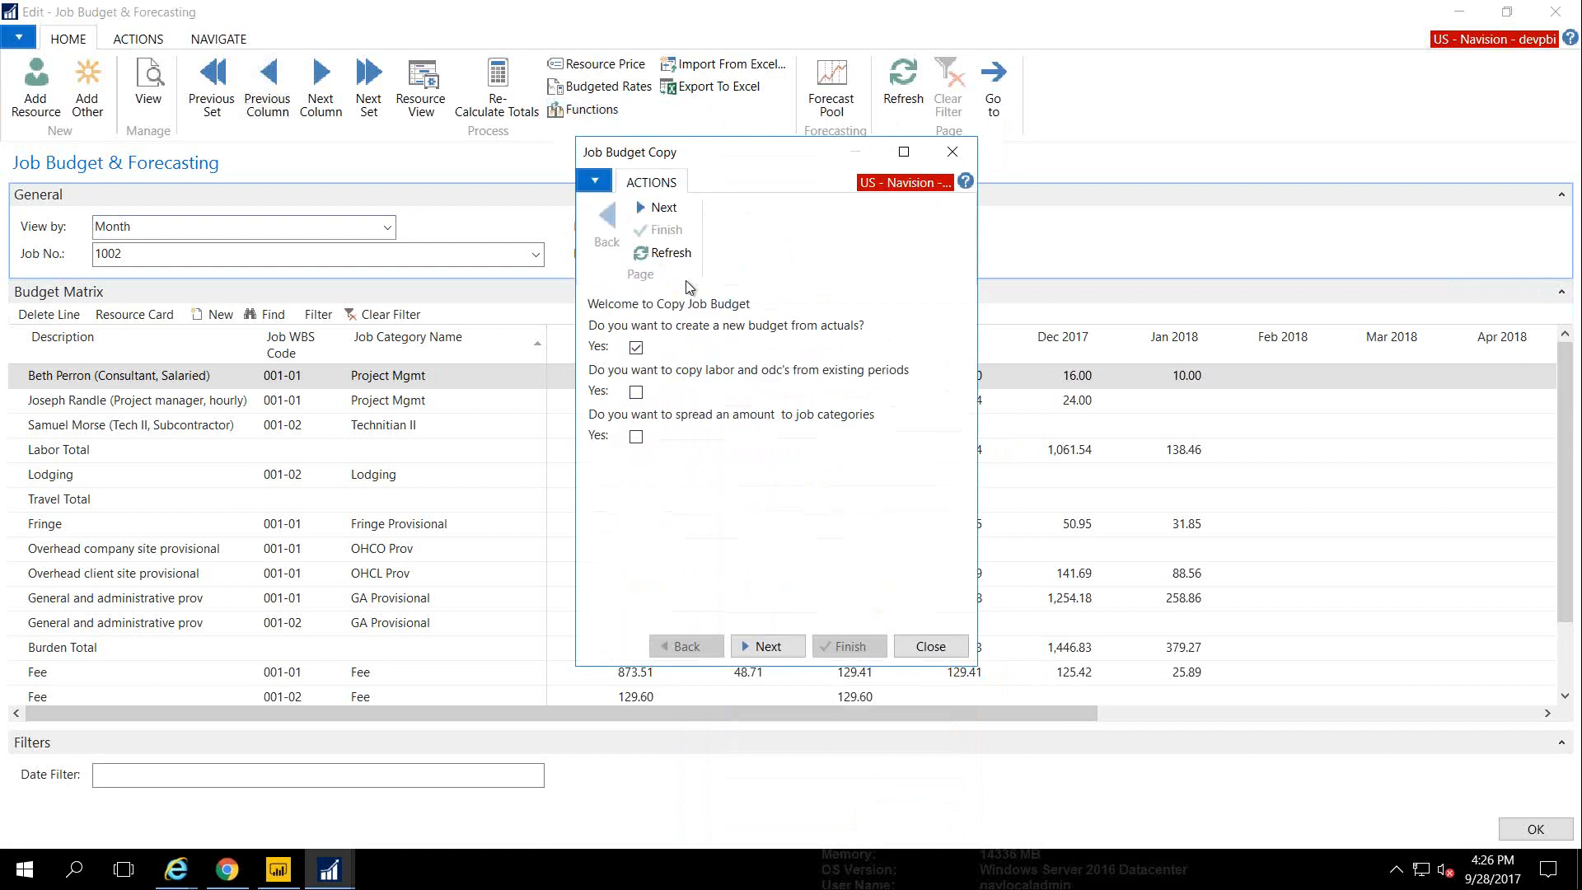
pyautogui.click(636, 392)
pyautogui.click(636, 436)
pyautogui.click(746, 647)
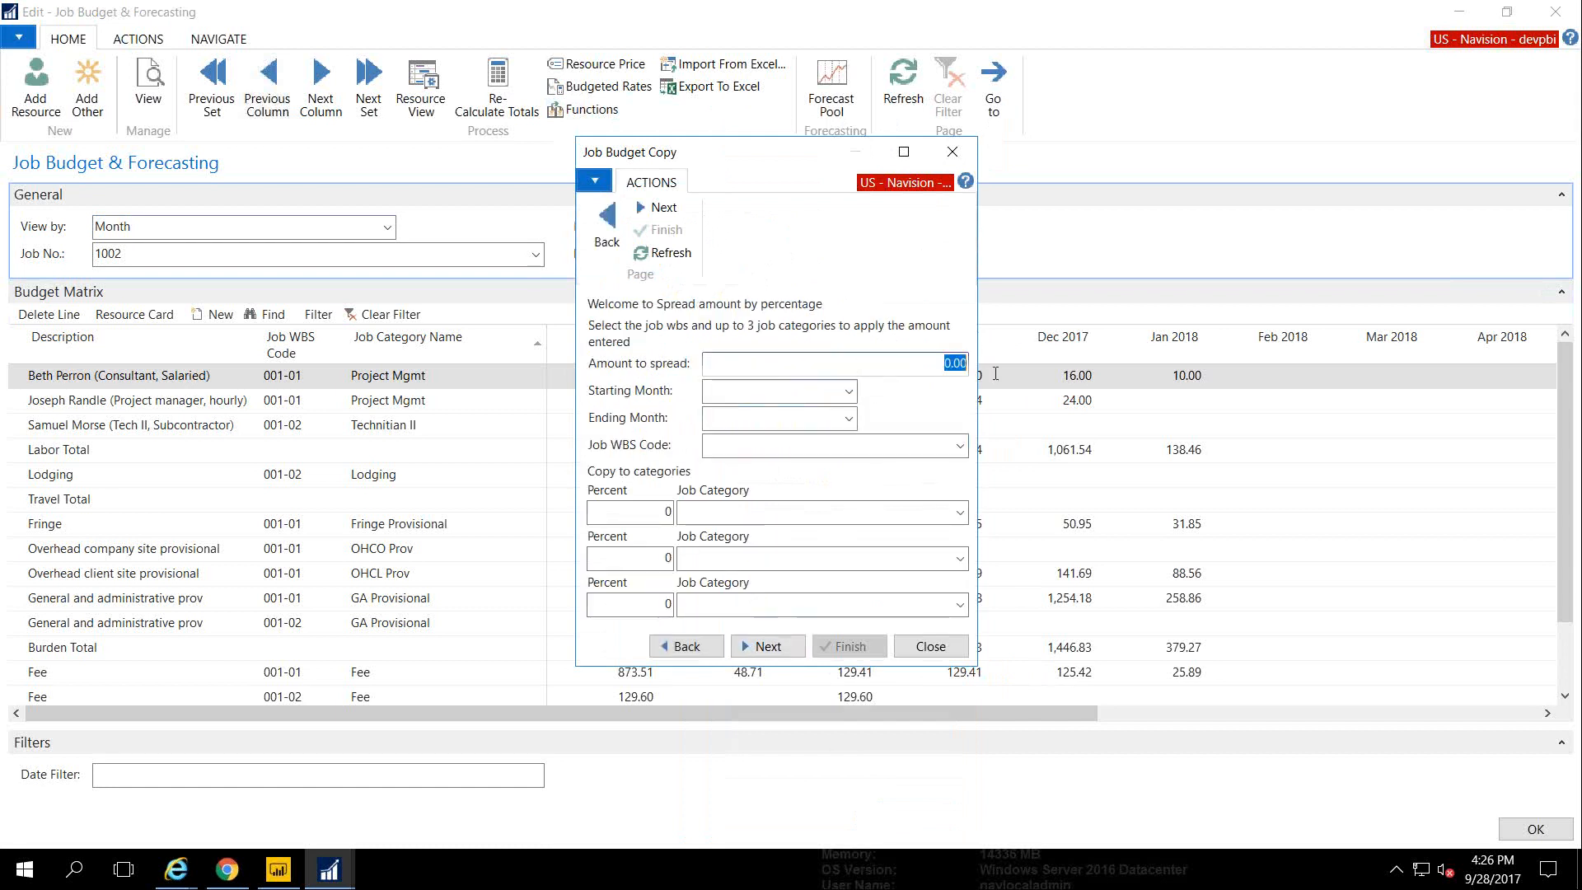
pyautogui.write('20000')
pyautogui.press('Tab')
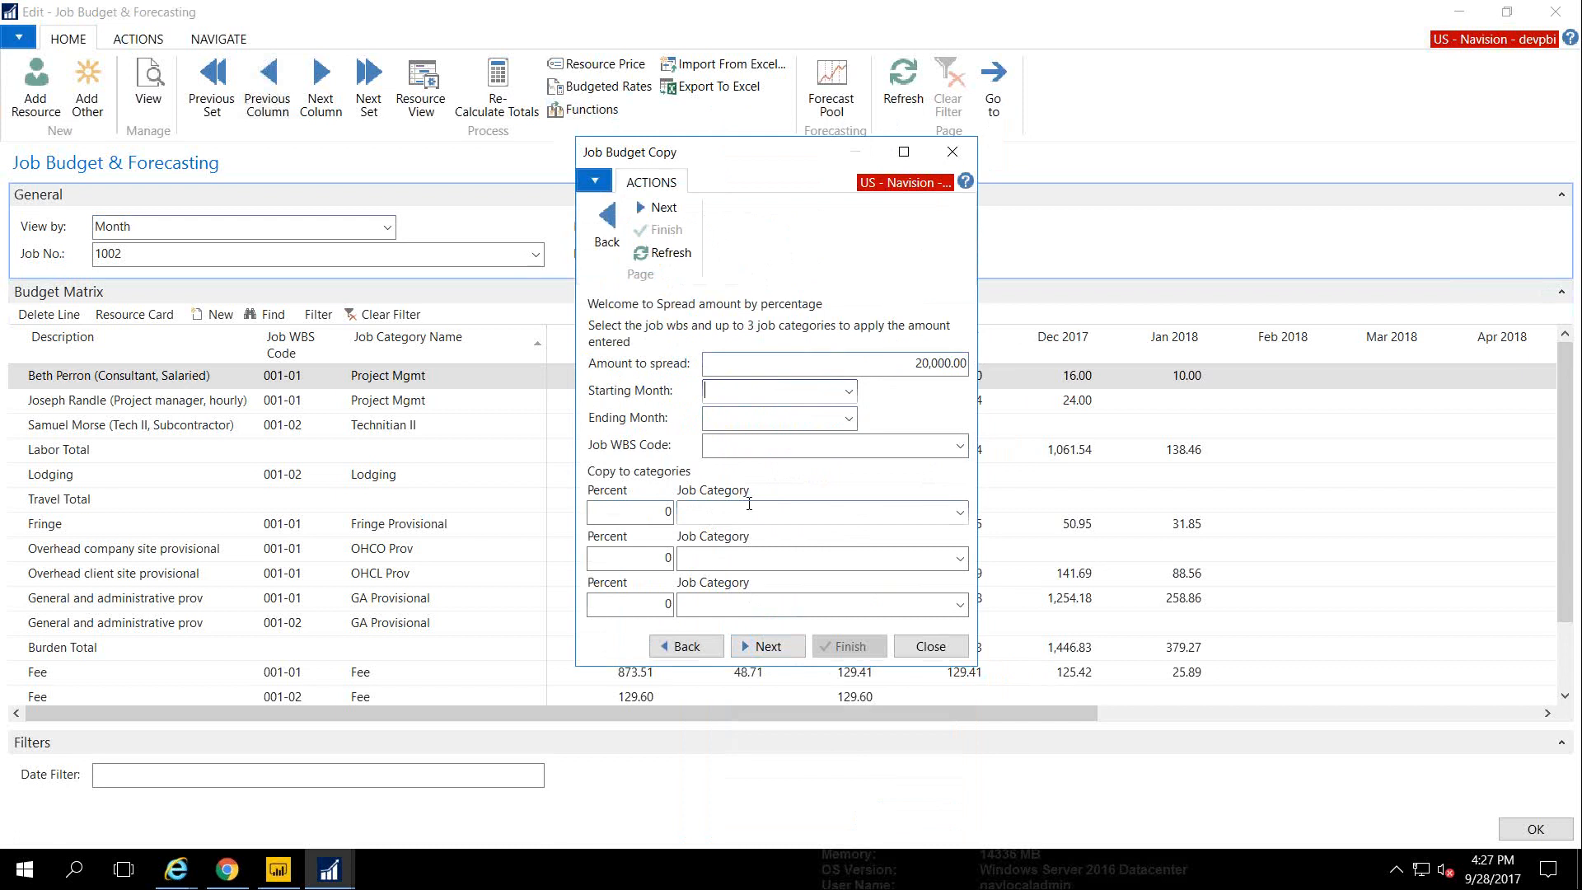
pyautogui.click(930, 646)
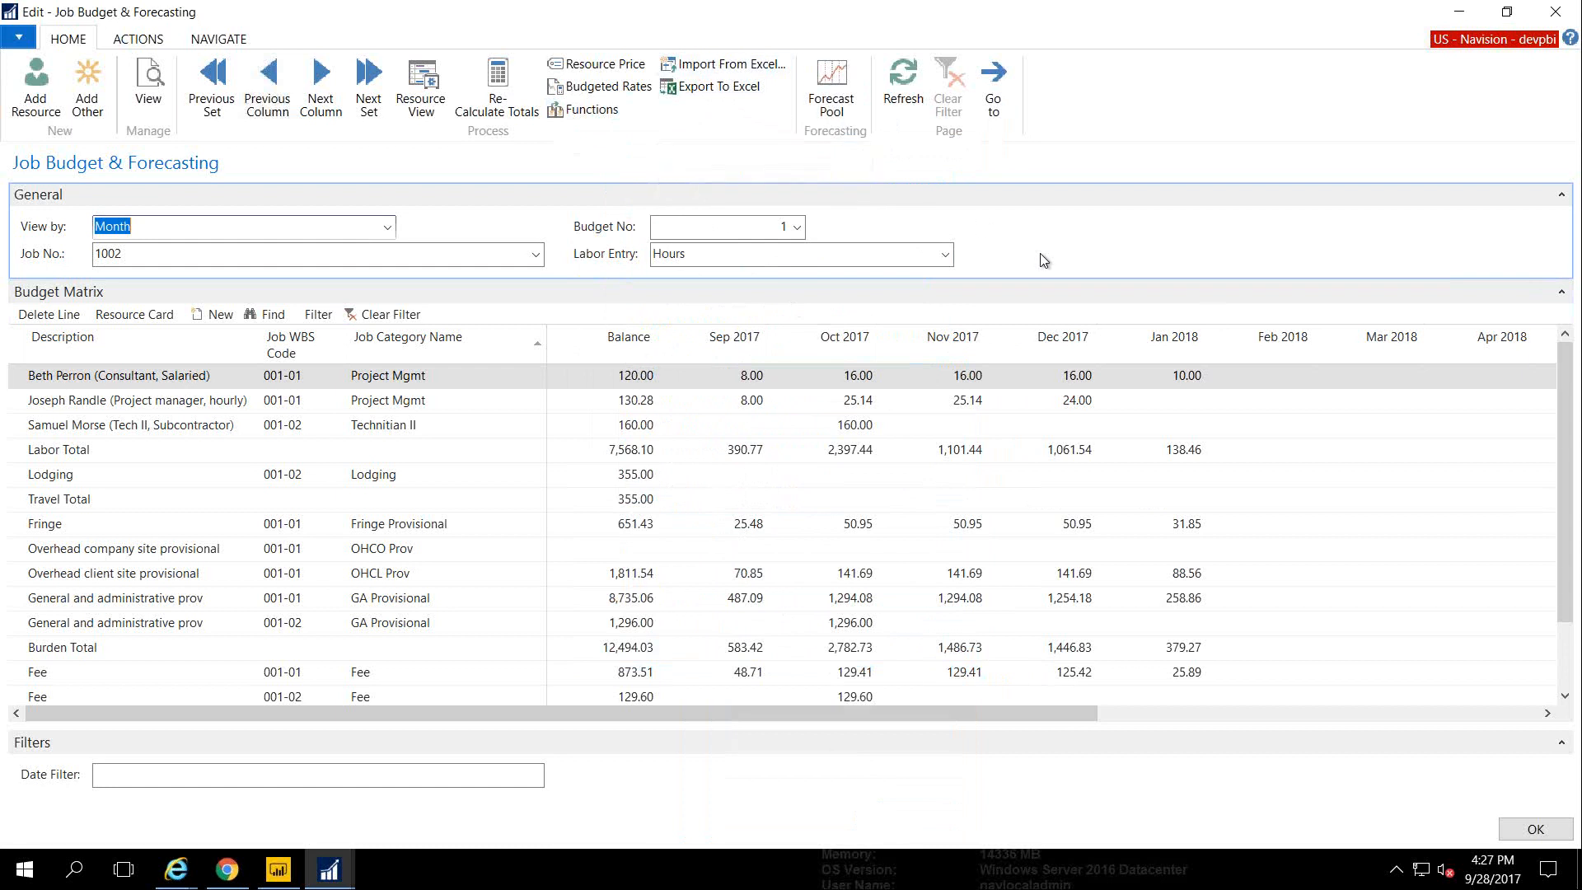
pyautogui.scroll(-1, 1568, 416)
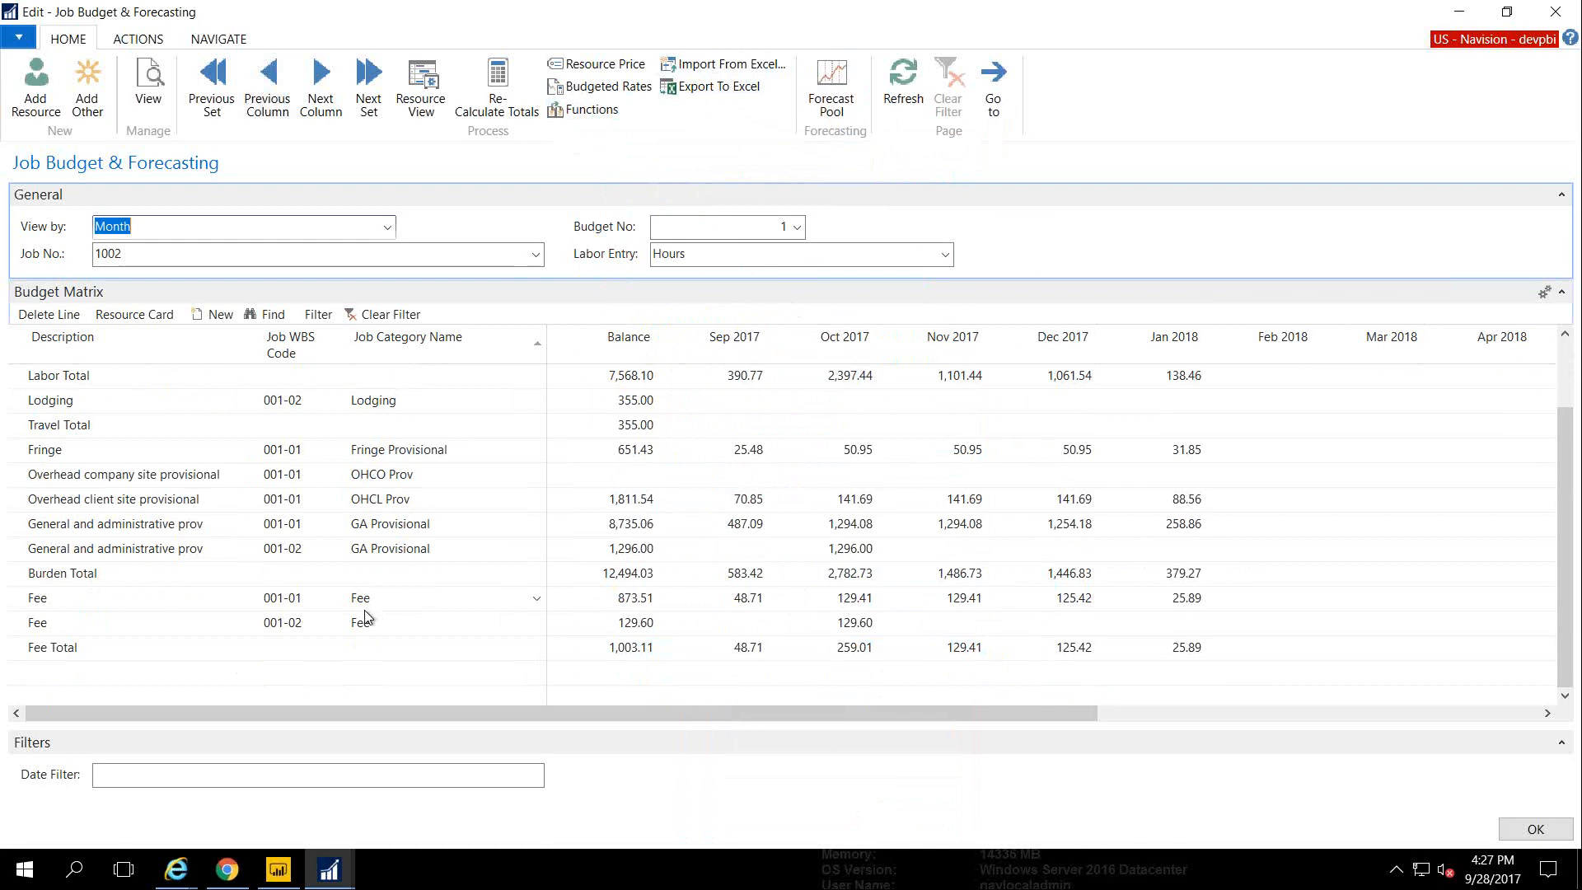
pyautogui.press('Escape')
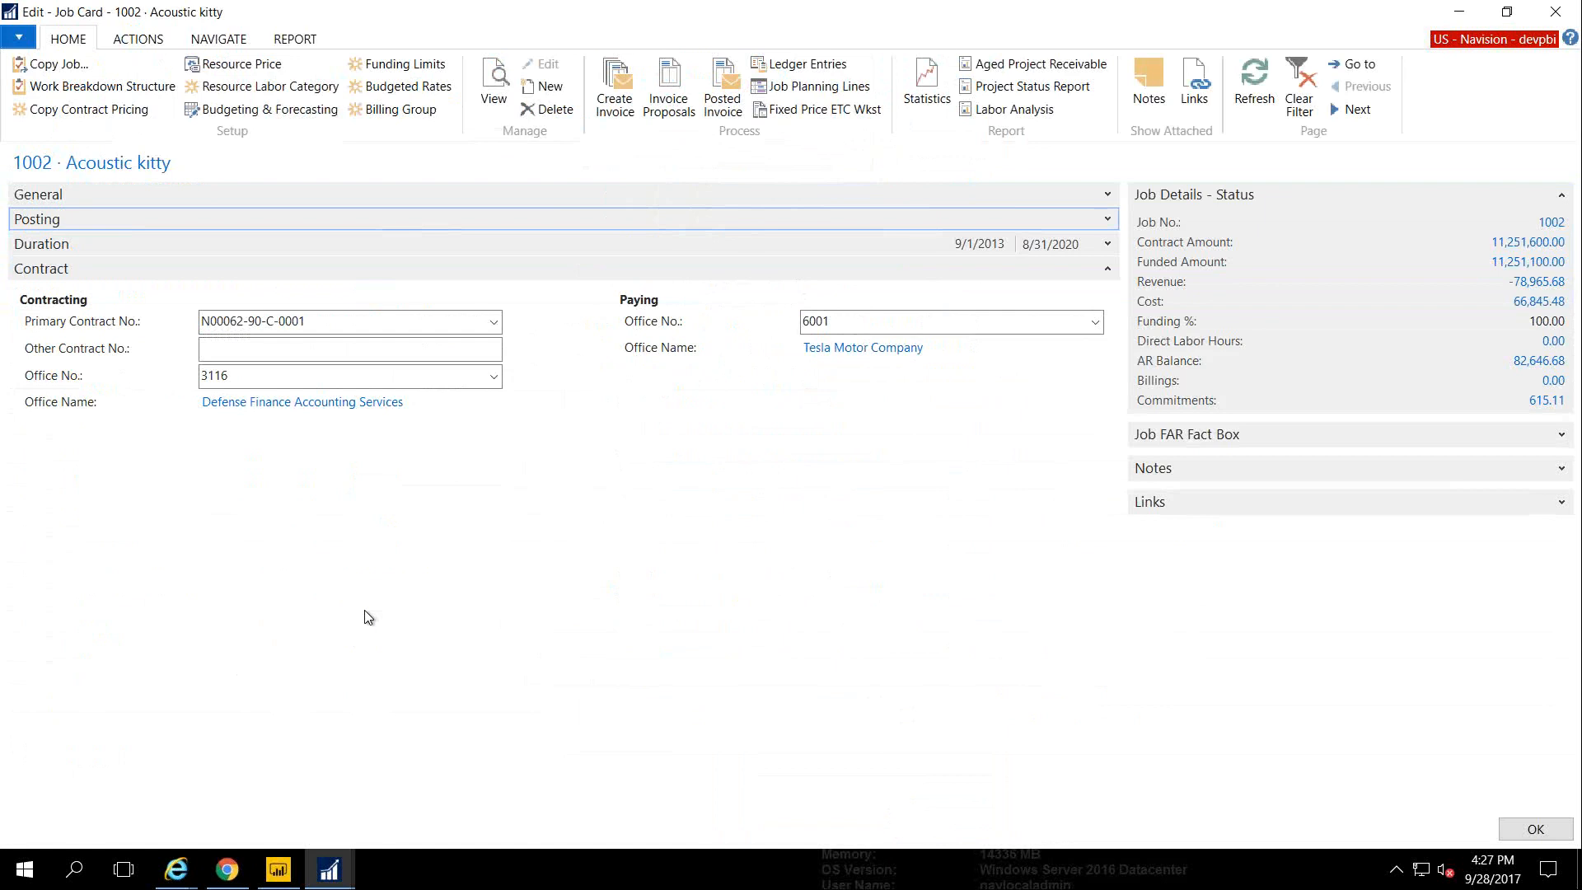
# Open job 1002's Alerts and review the first alert: Billing compared to Funded Amount
pyautogui.click(141, 39)
pyautogui.click(493, 63)
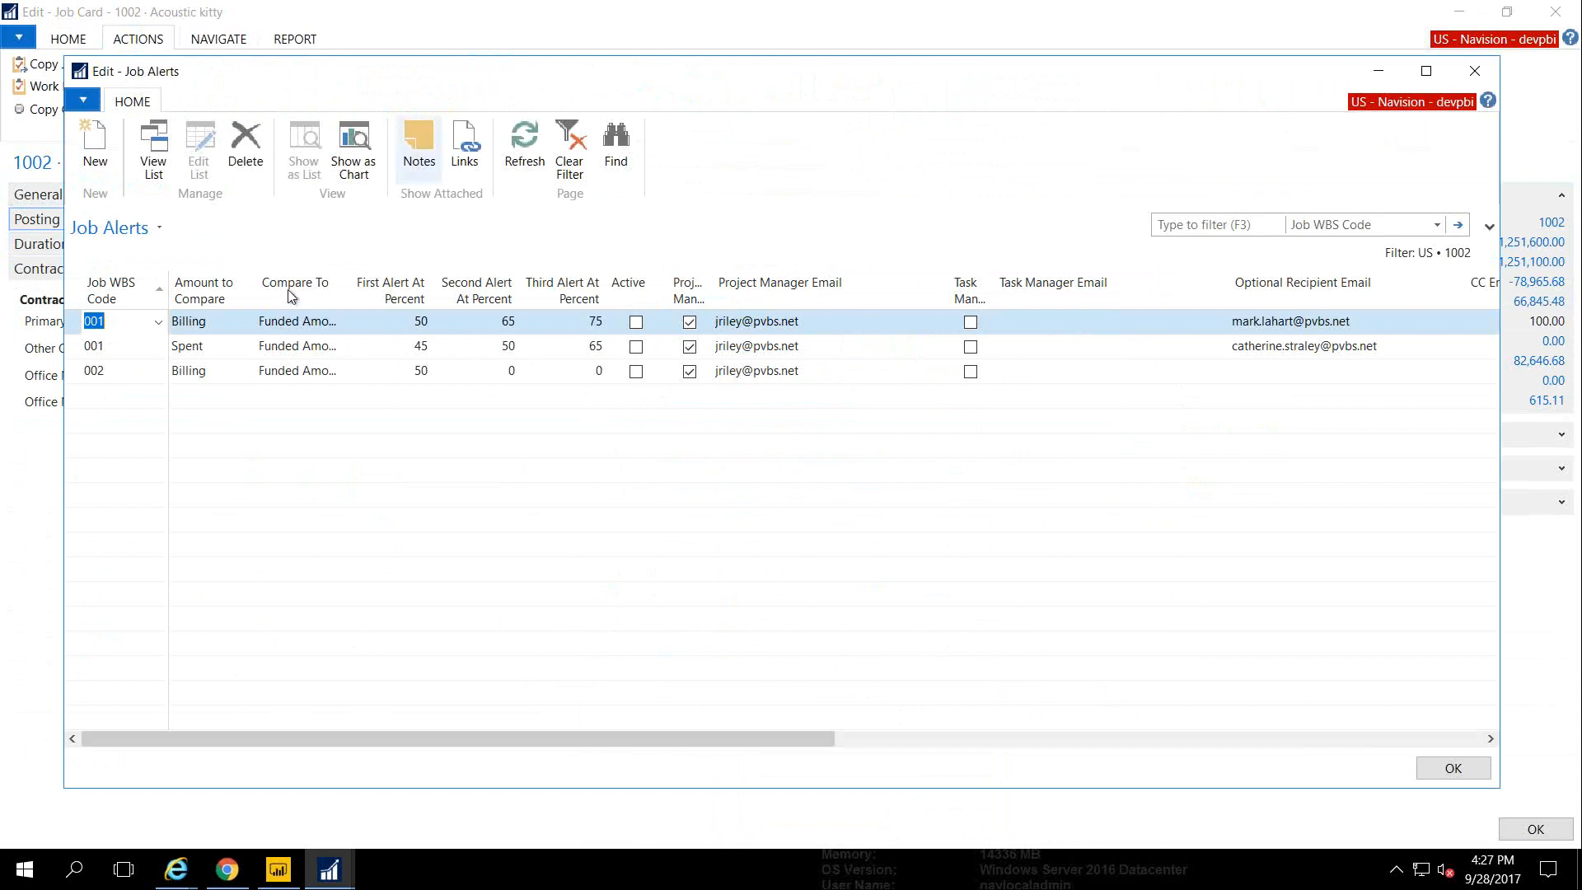
pyautogui.click(157, 324)
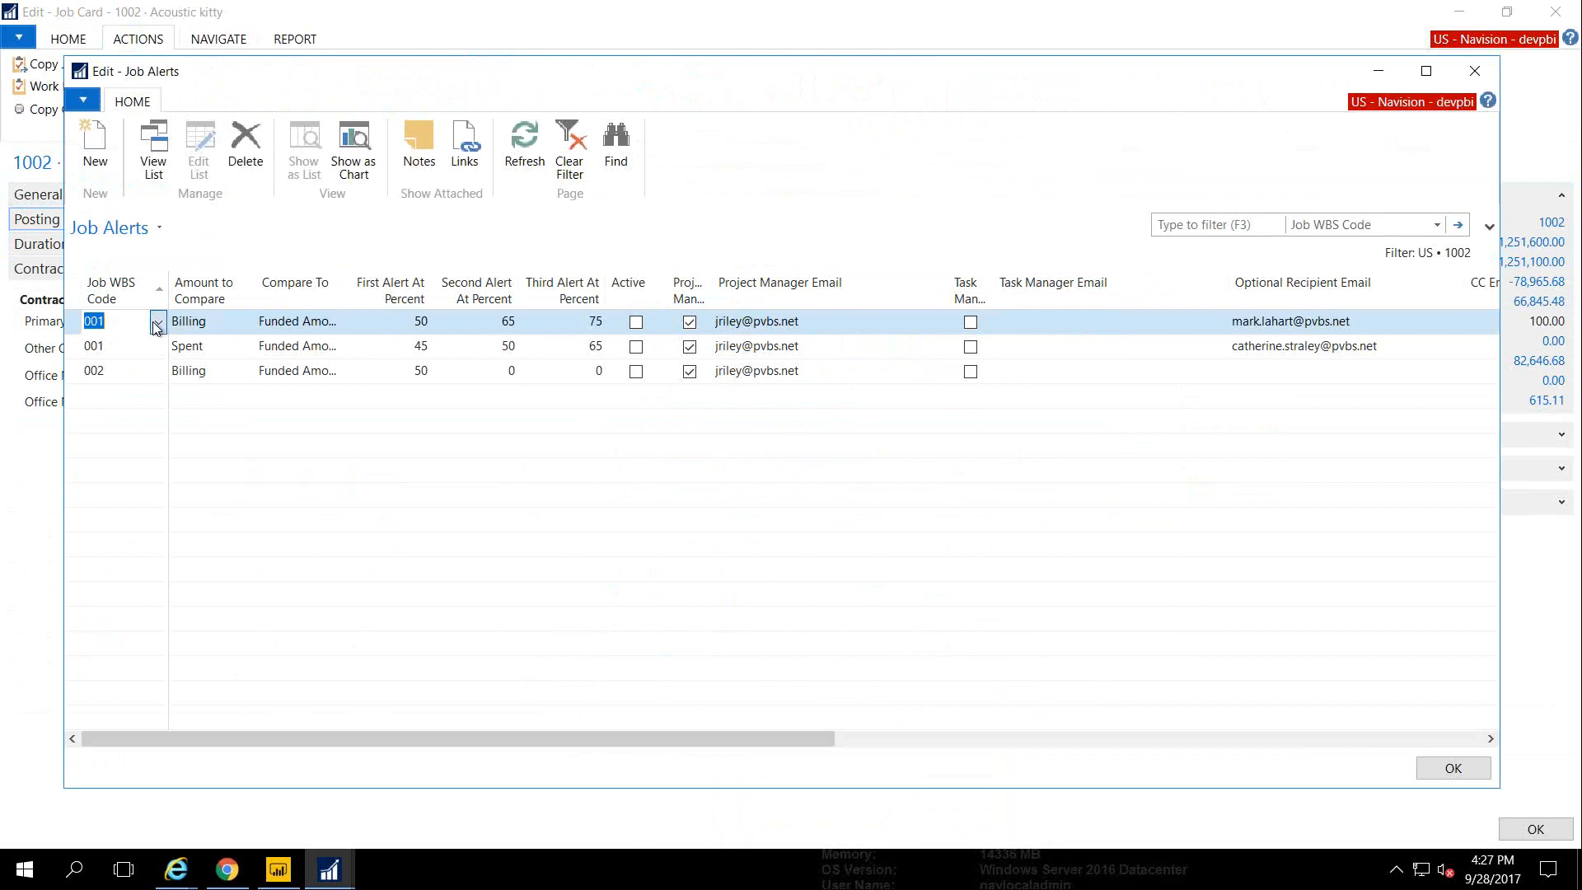
pyautogui.click(157, 325)
pyautogui.click(213, 323)
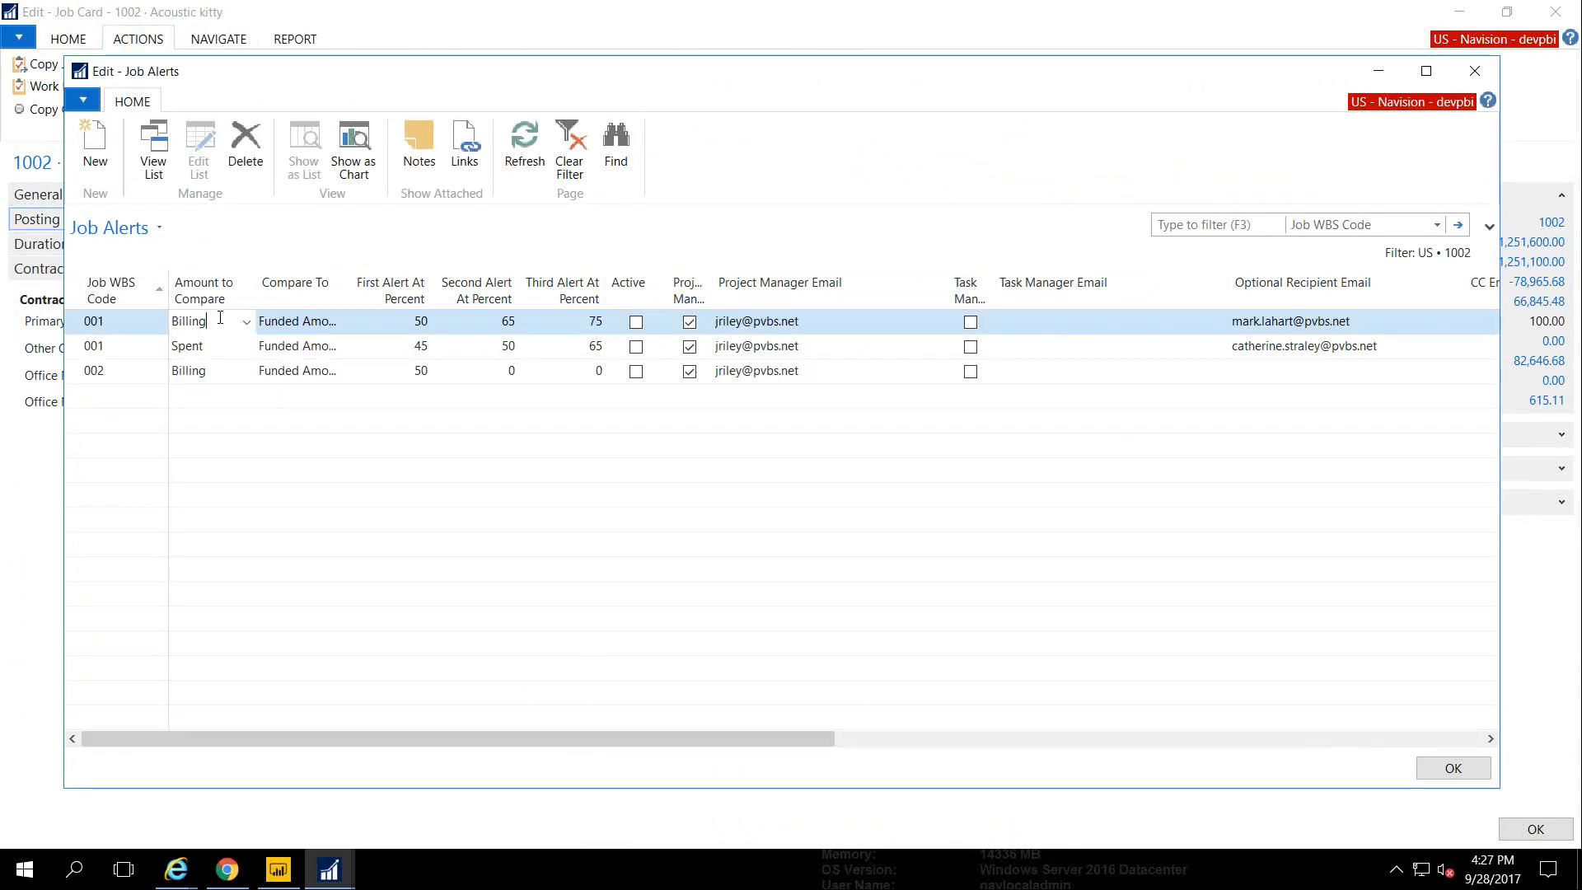
pyautogui.click(247, 326)
pyautogui.click(248, 327)
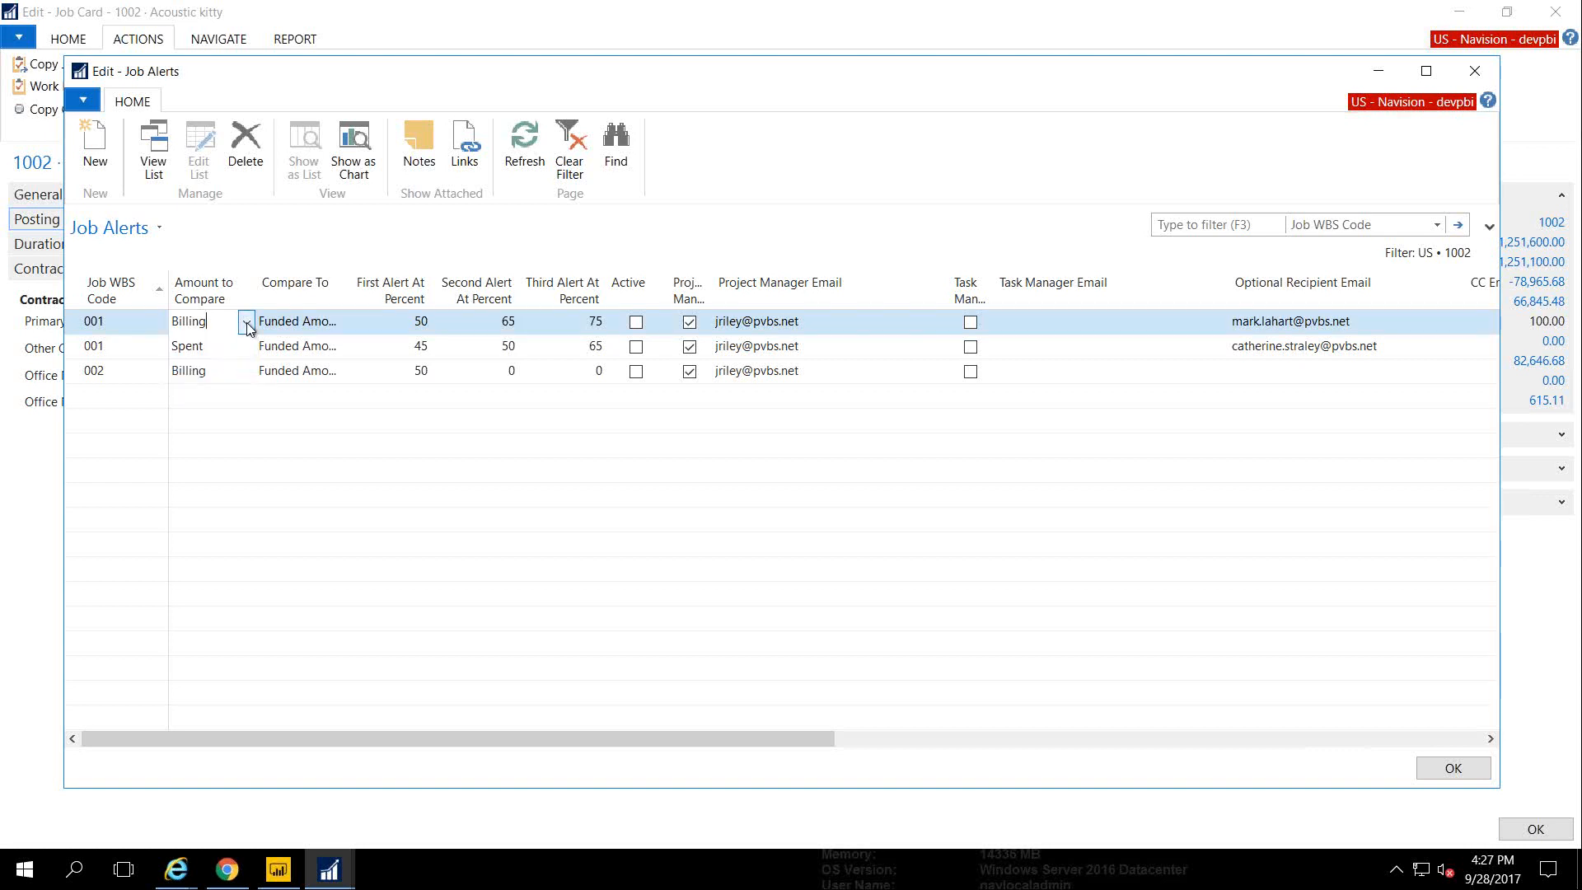
pyautogui.click(296, 323)
pyautogui.click(334, 325)
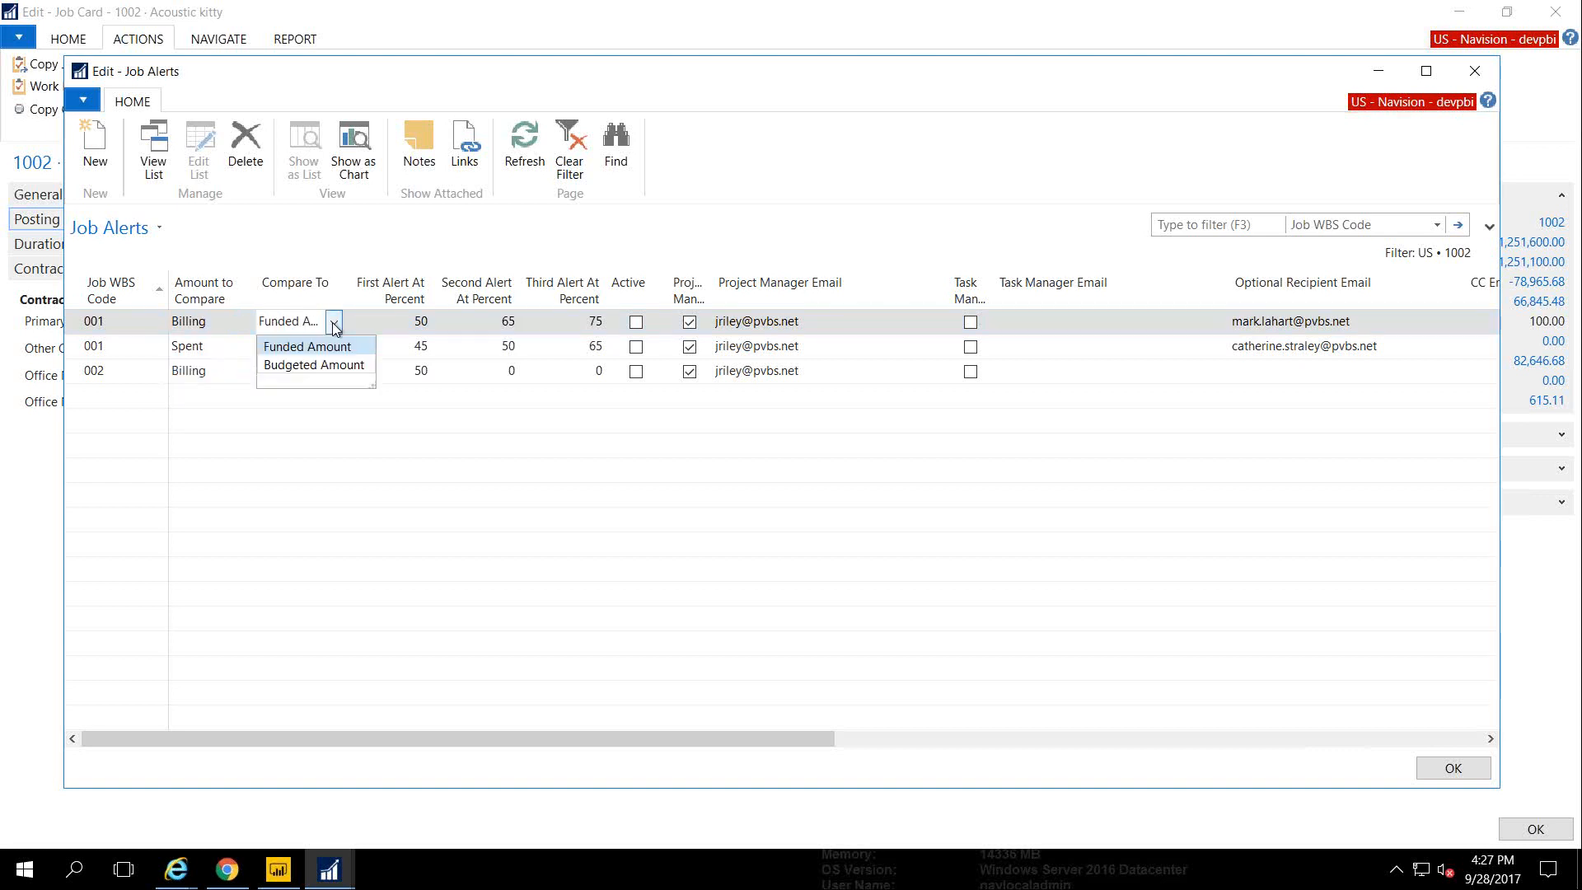
pyautogui.click(334, 325)
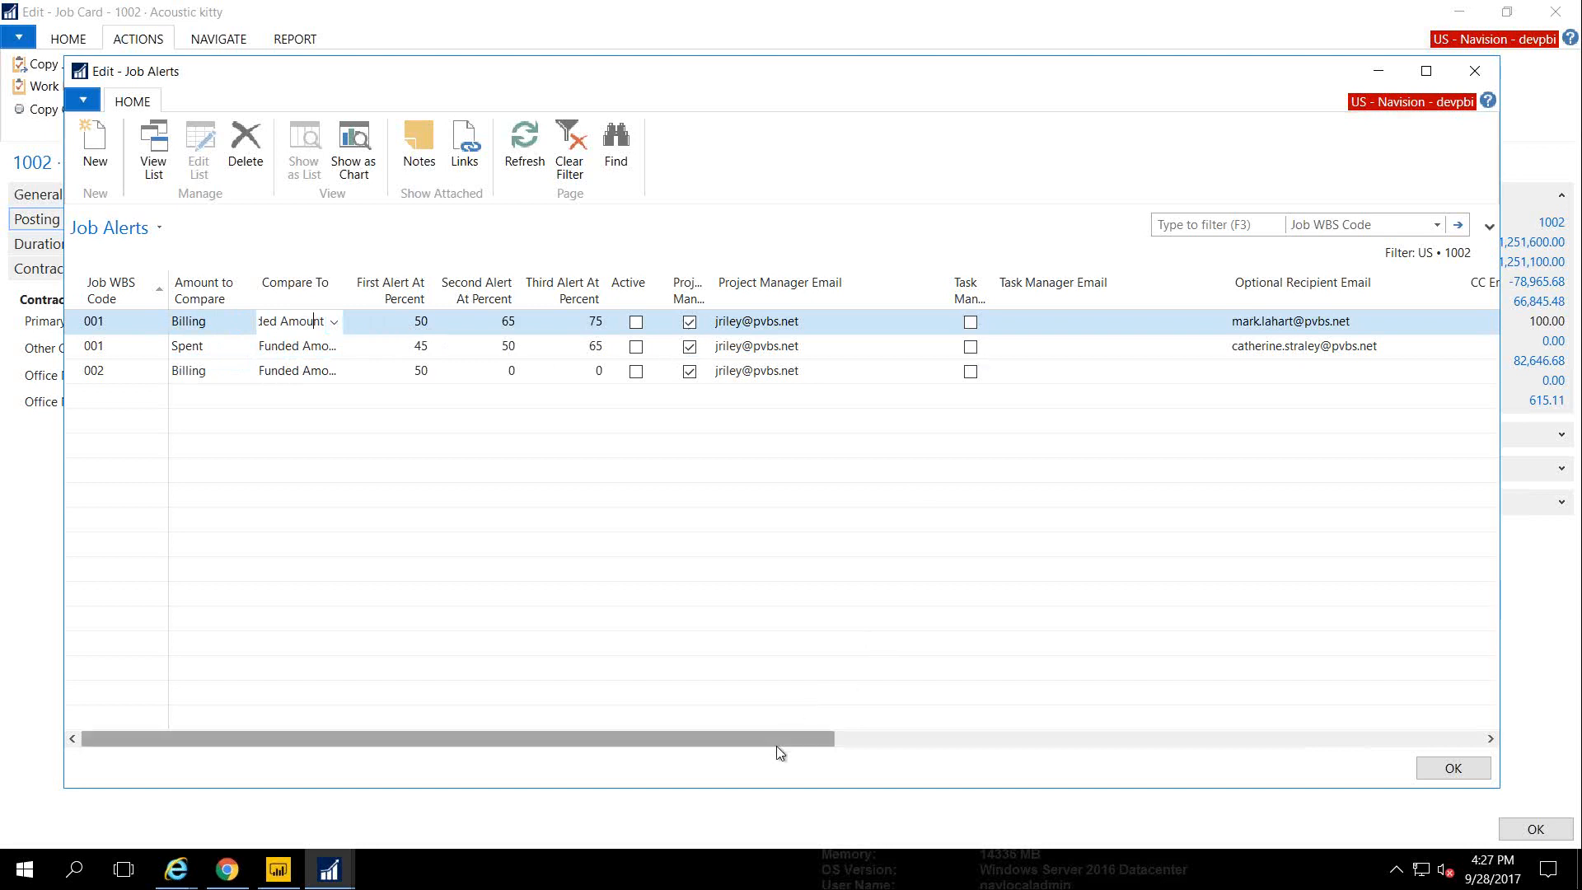
# Enter an optional recipient e-mail address on row 002's alert and save
pyautogui.moveTo(776, 745); pyautogui.dragTo(909, 747)
pyautogui.click(1032, 374)
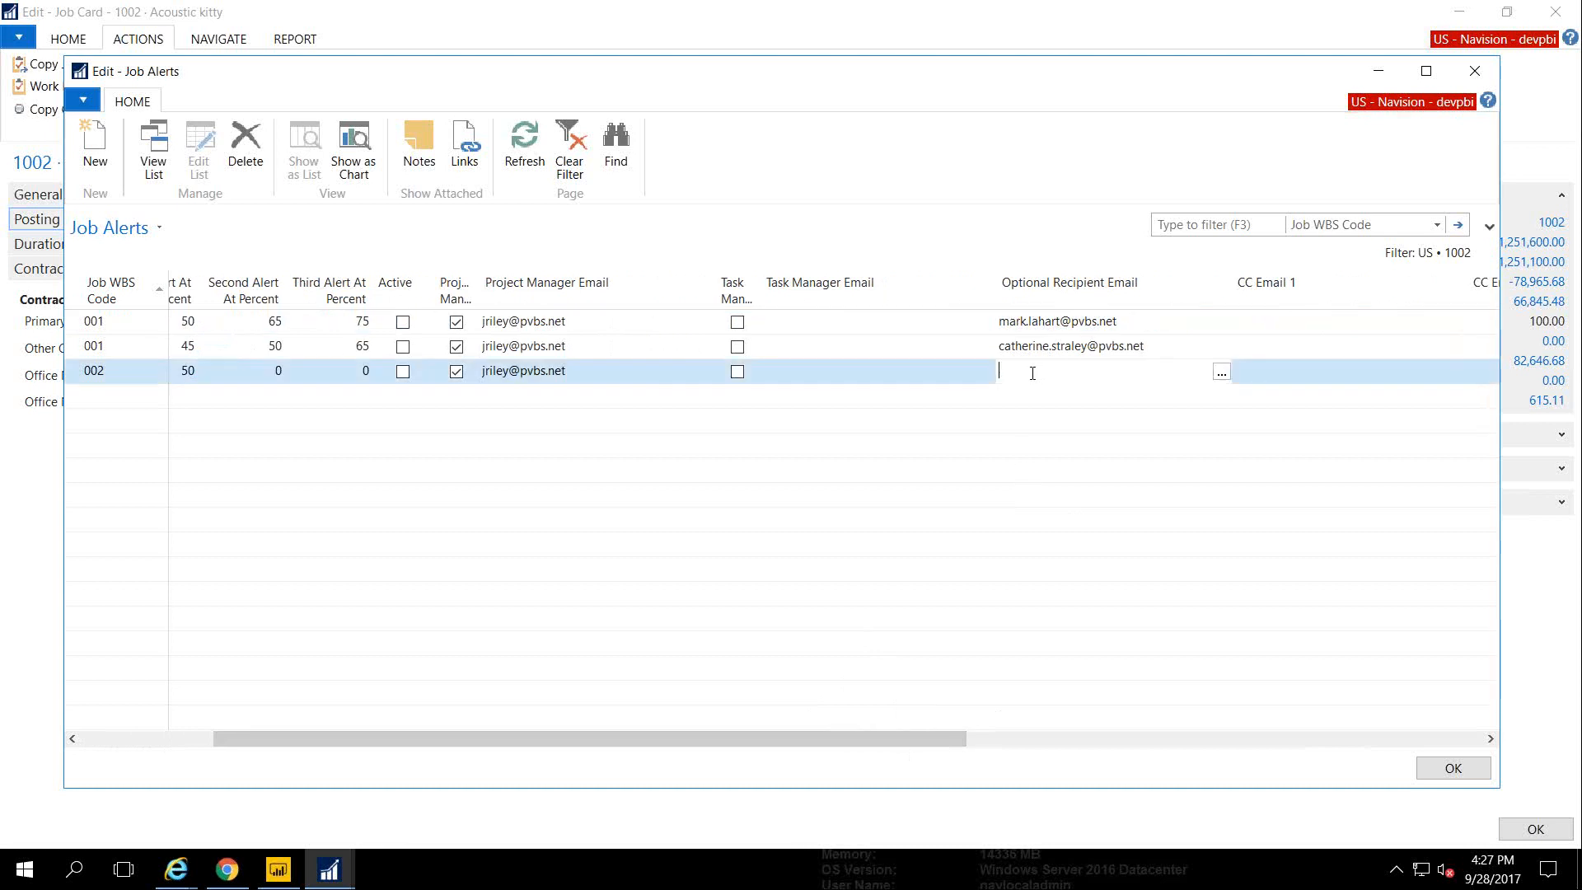
pyautogui.press('Tab')
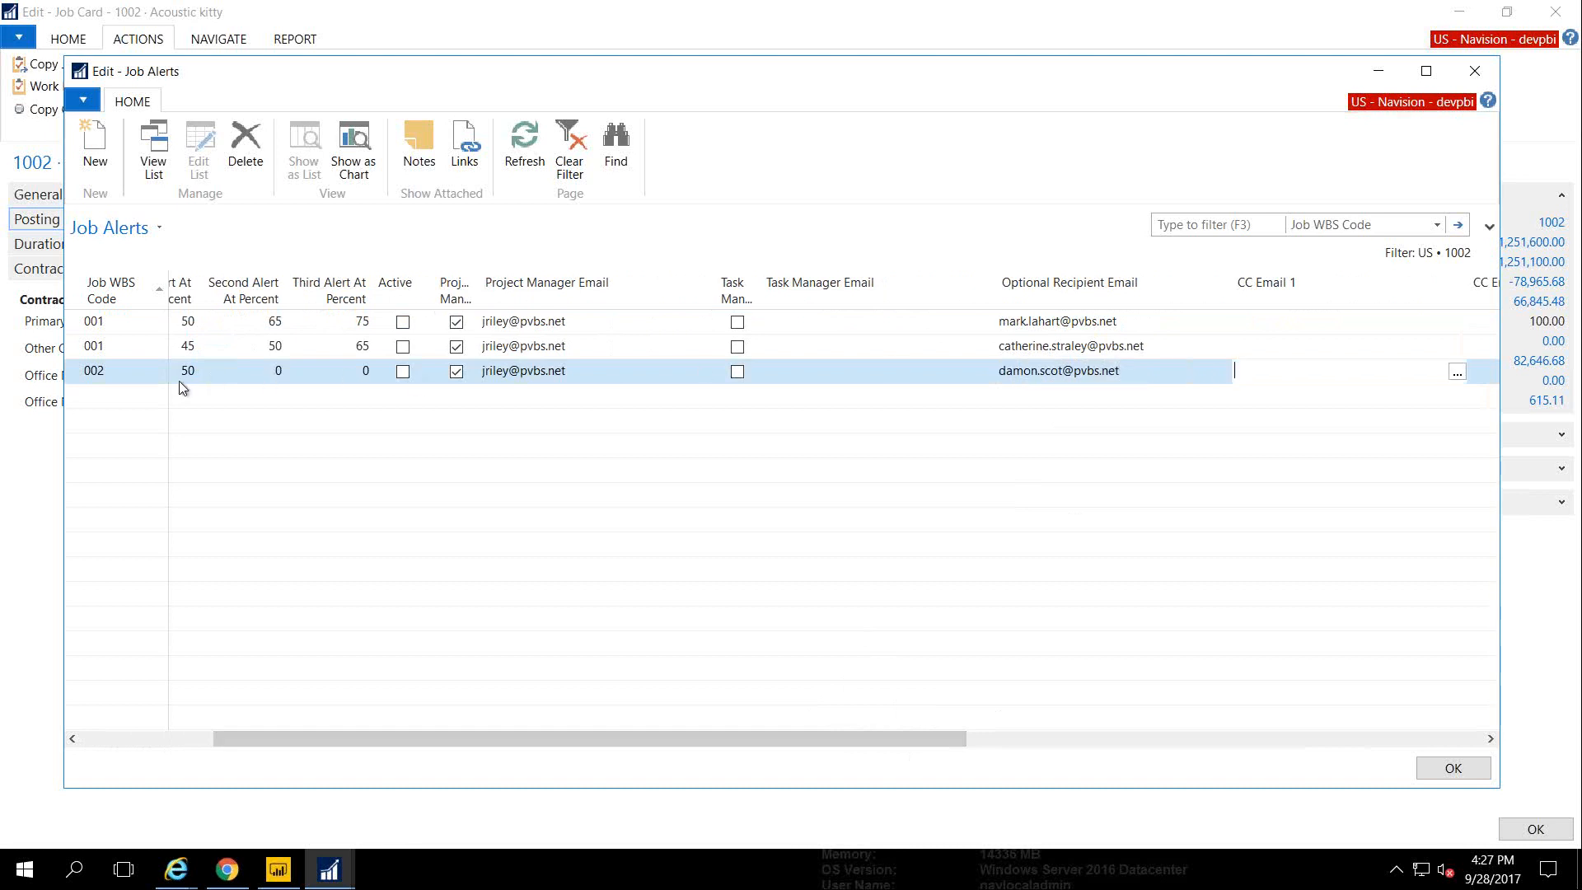
pyautogui.click(1450, 768)
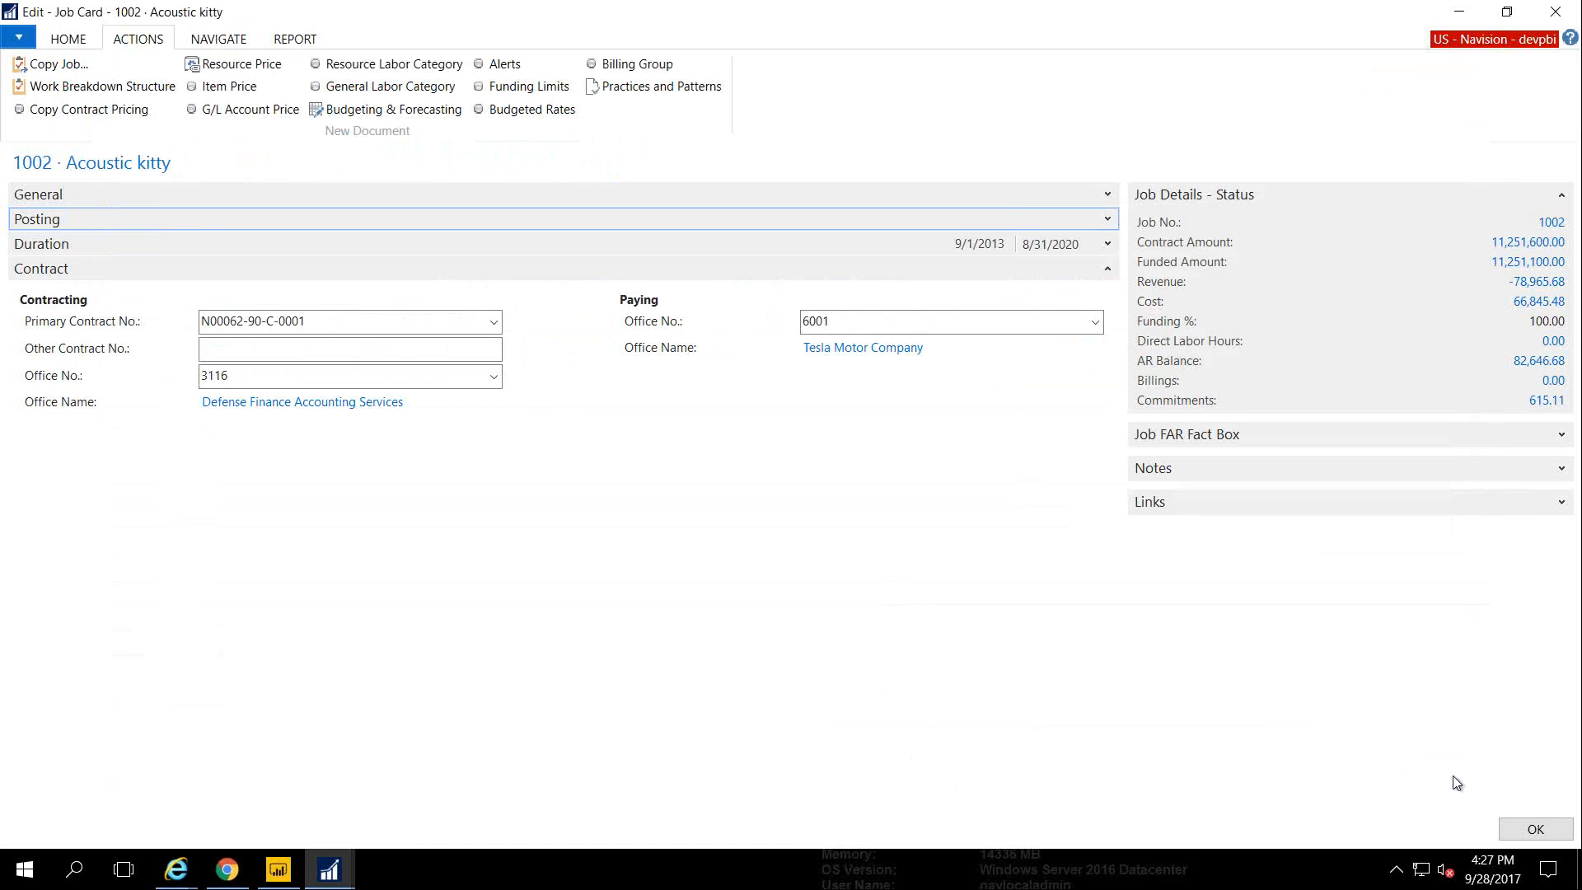
# Close job 1002's card and return to the Project Accountant role center with Activities expanded instead of Power BI Reports
pyautogui.click(1534, 829)
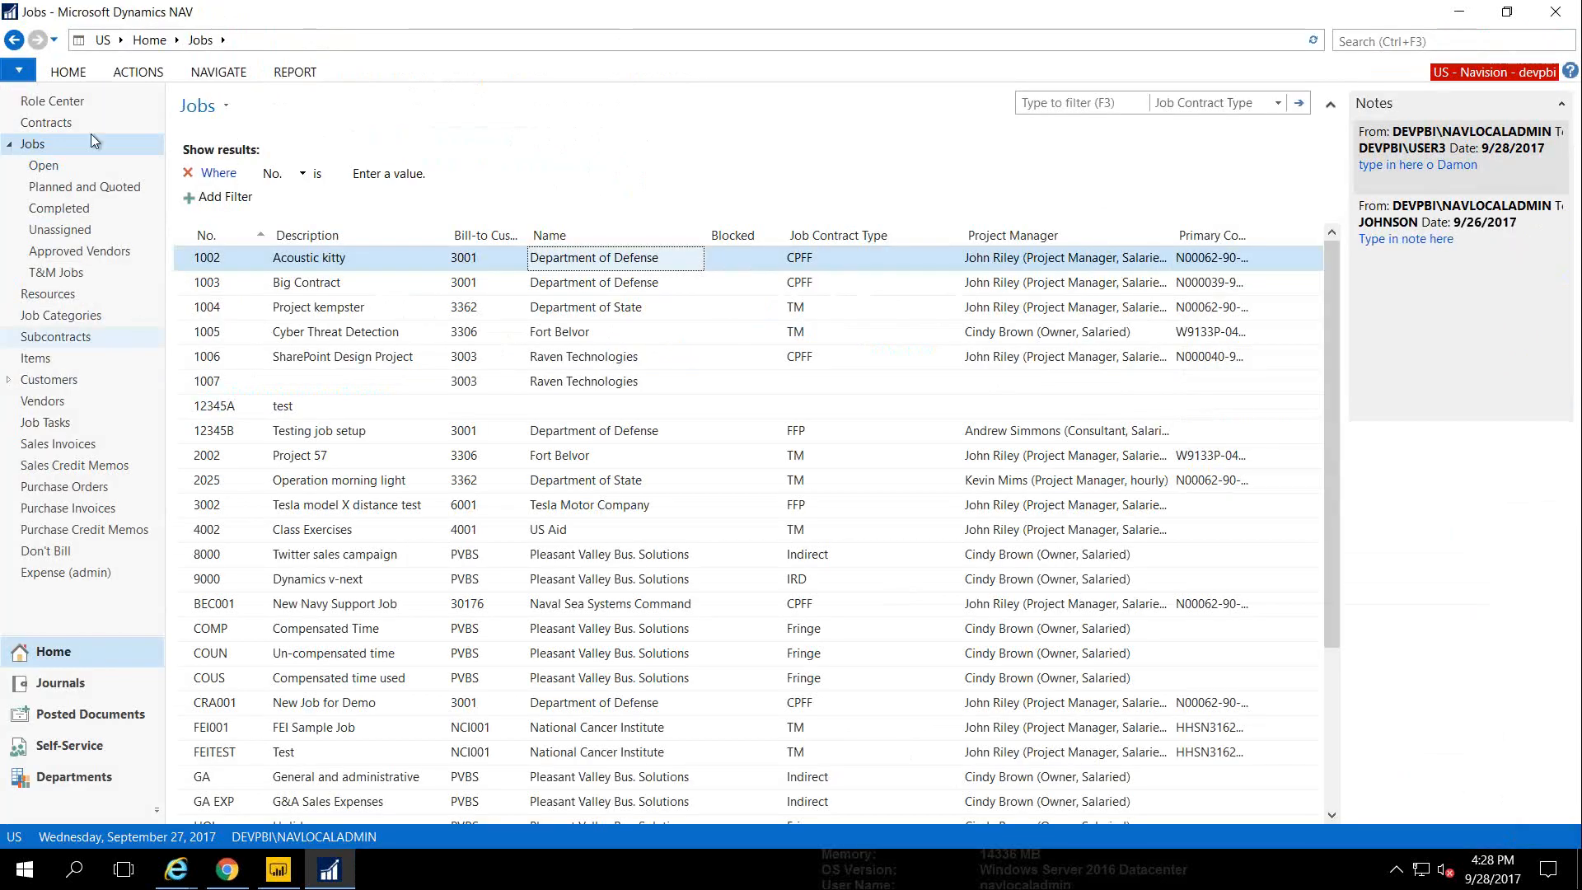
pyautogui.click(48, 106)
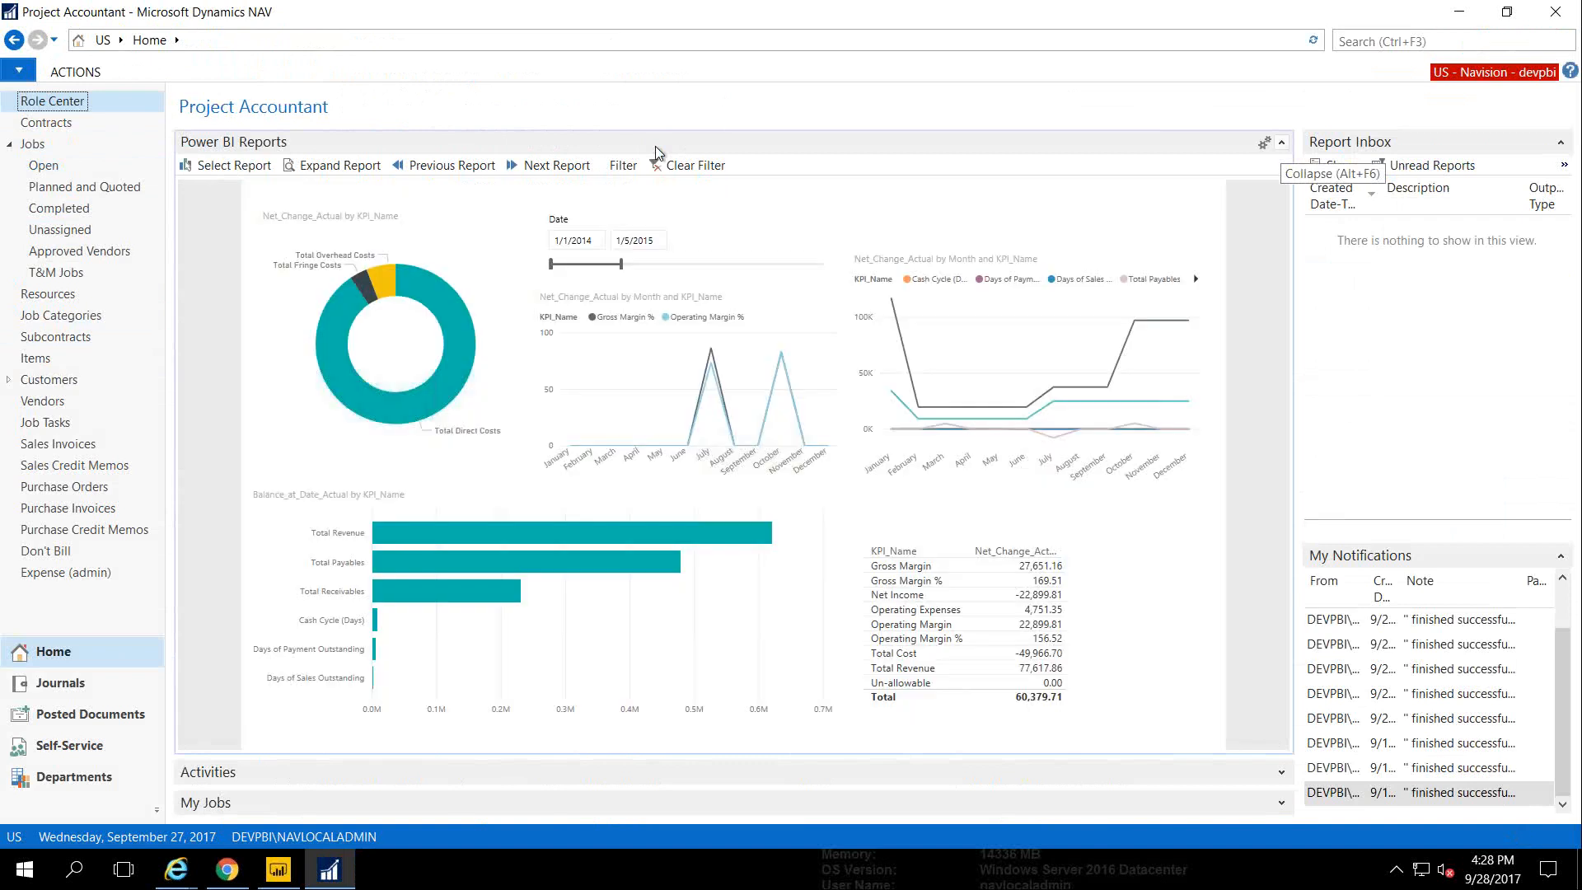
pyautogui.click(1281, 143)
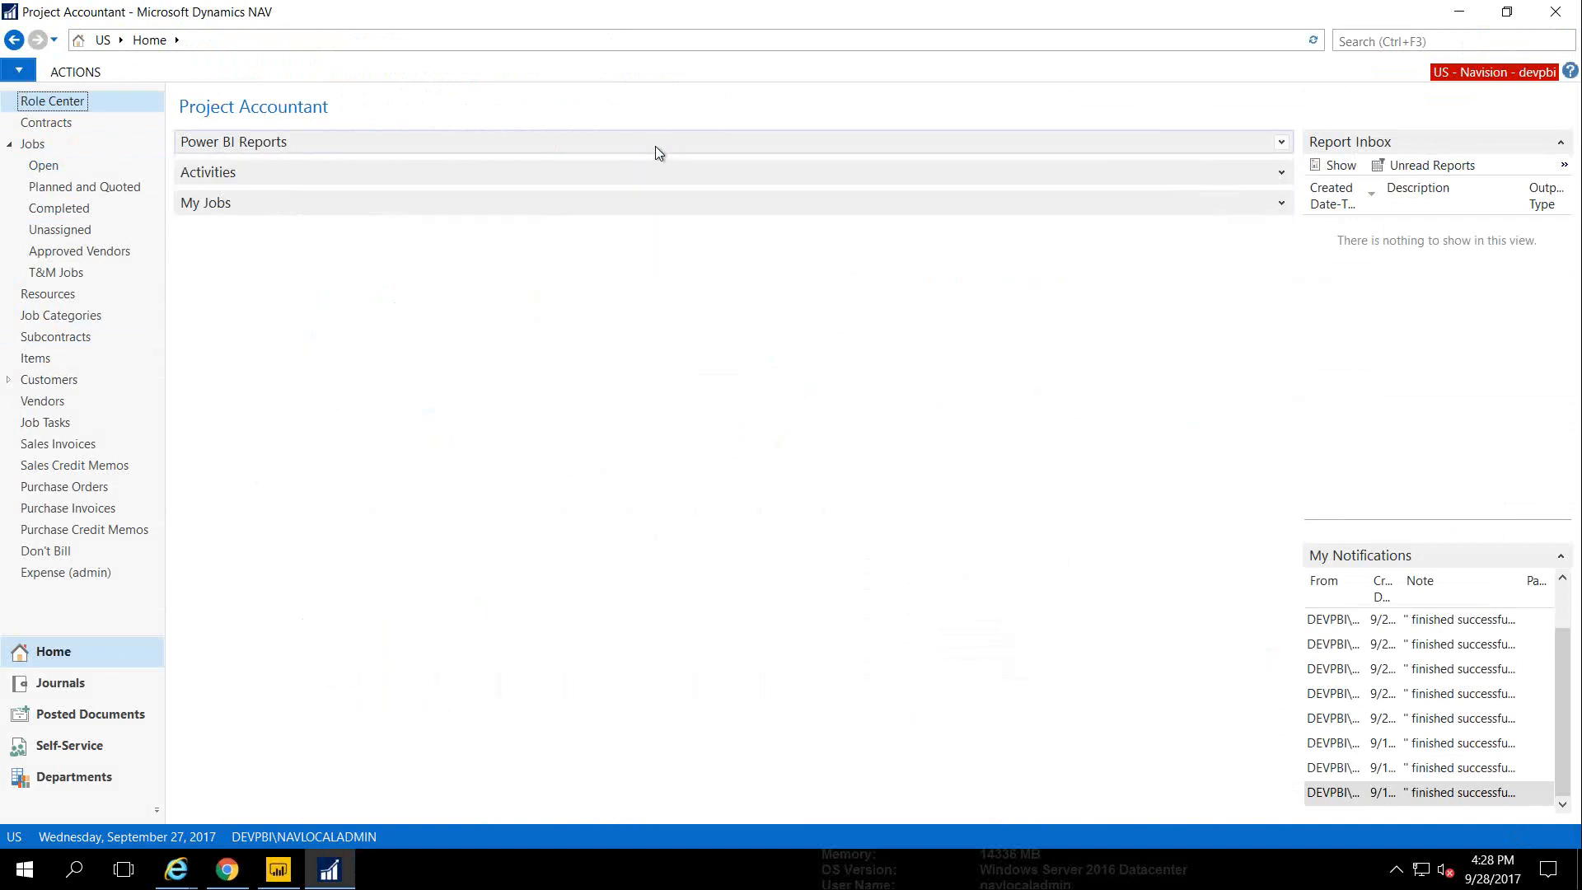
pyautogui.click(1281, 170)
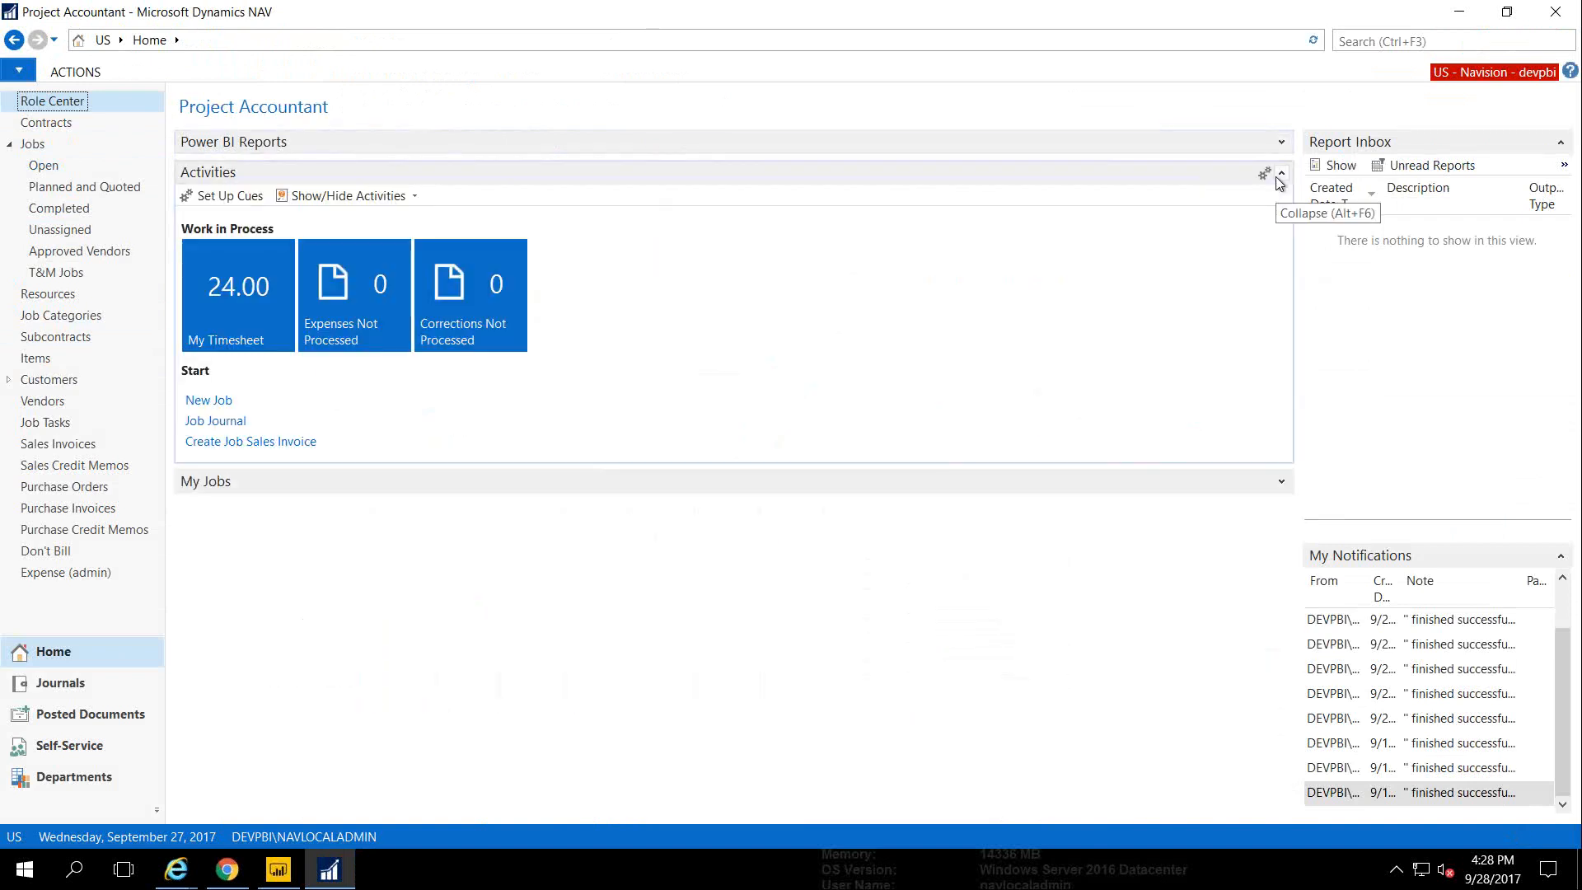
# Start a new job with job number 1002A
pyautogui.click(207, 400)
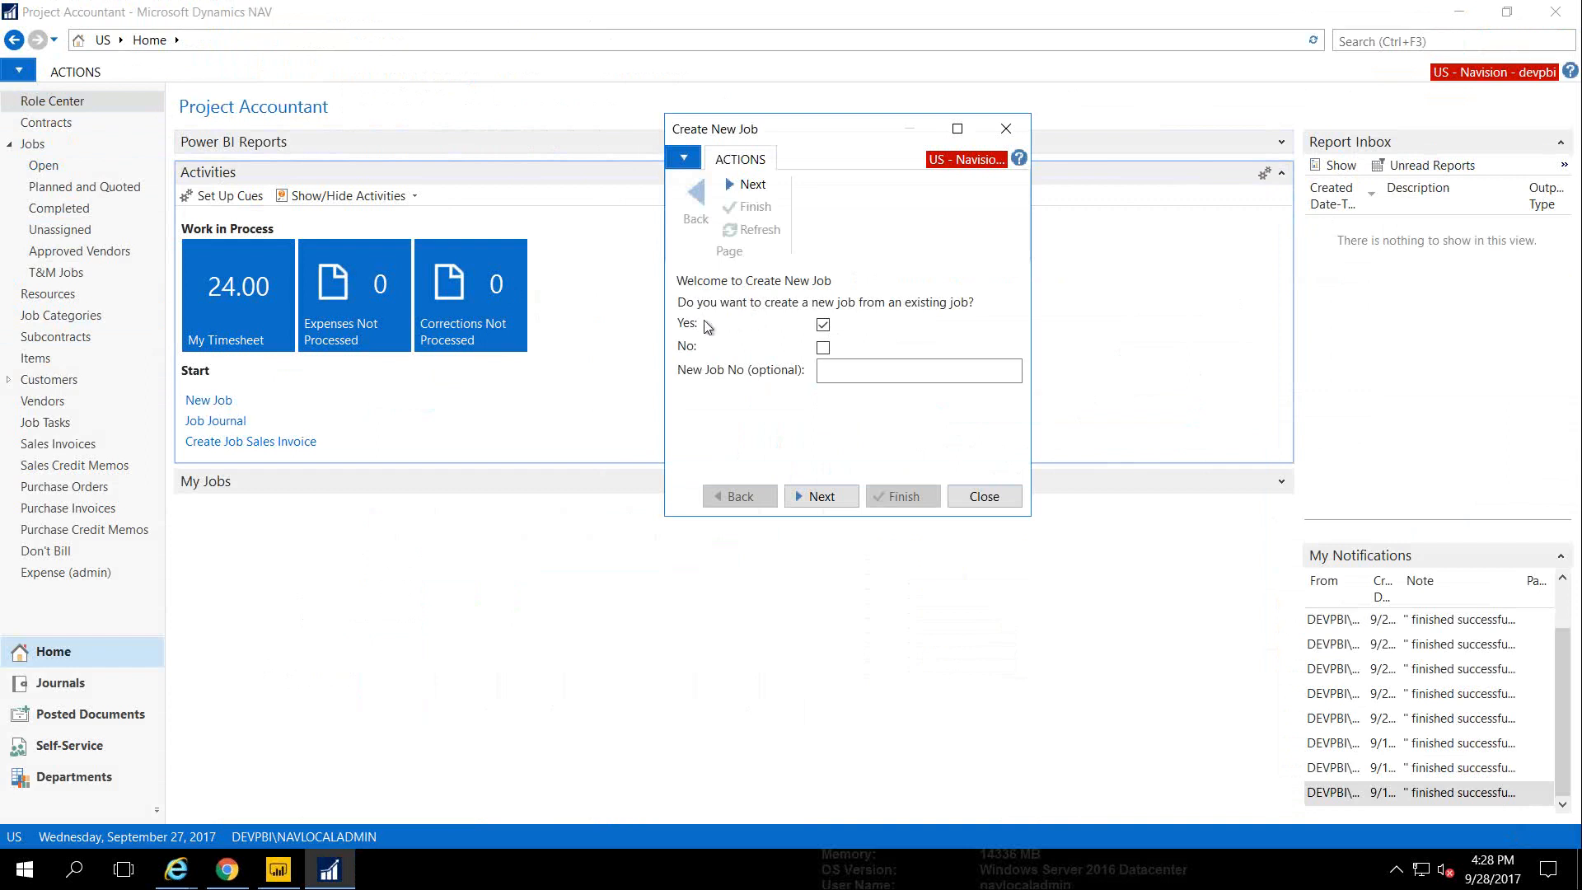
pyautogui.click(827, 370)
pyautogui.write('1002A')
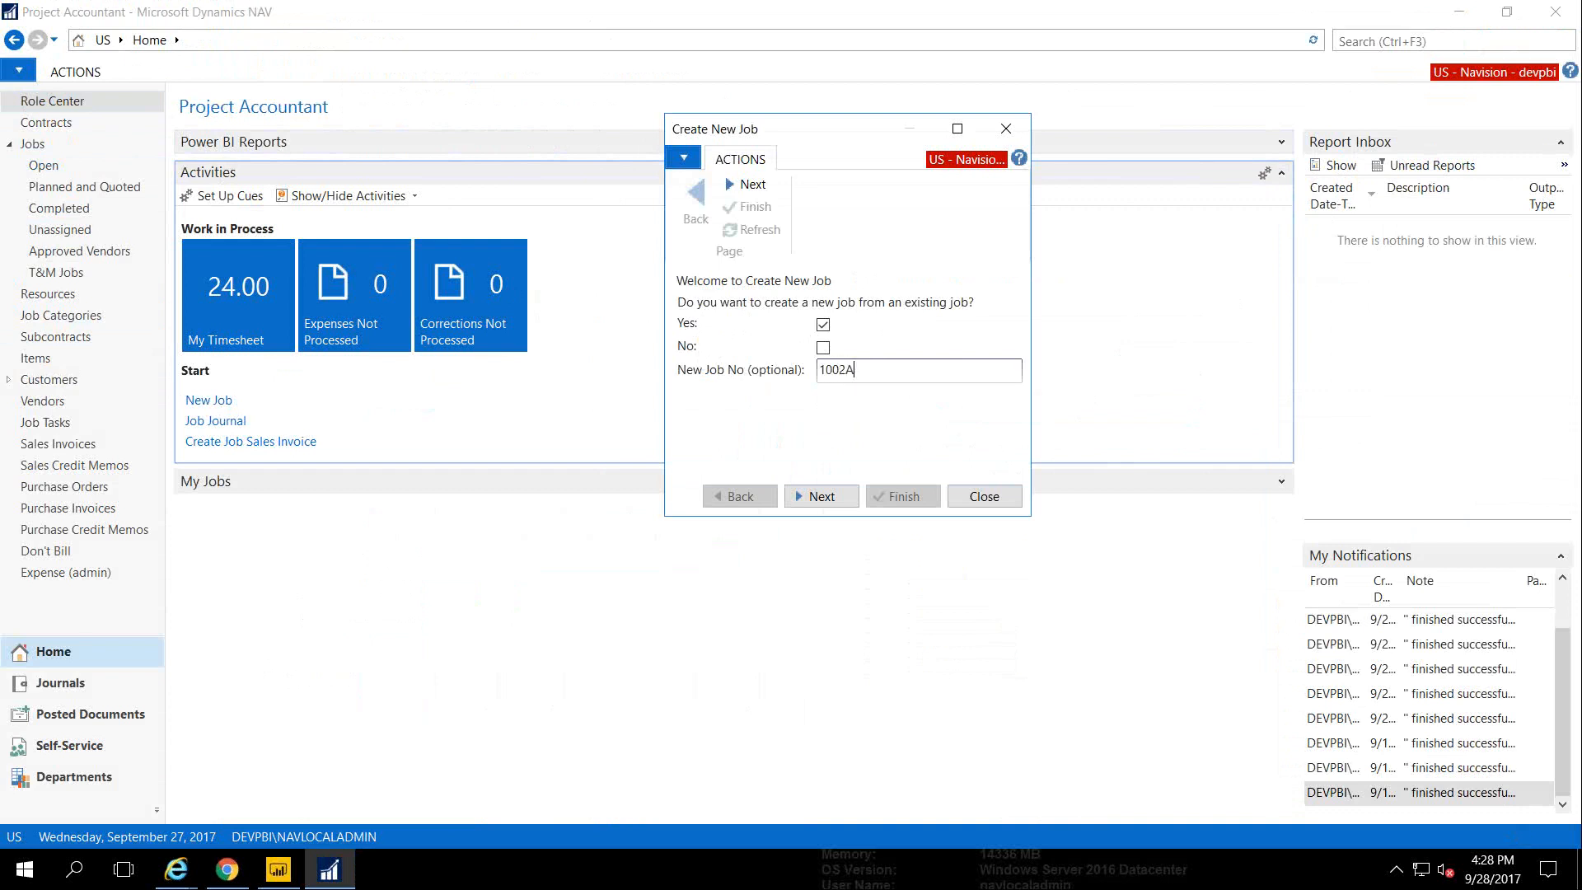
pyautogui.click(816, 496)
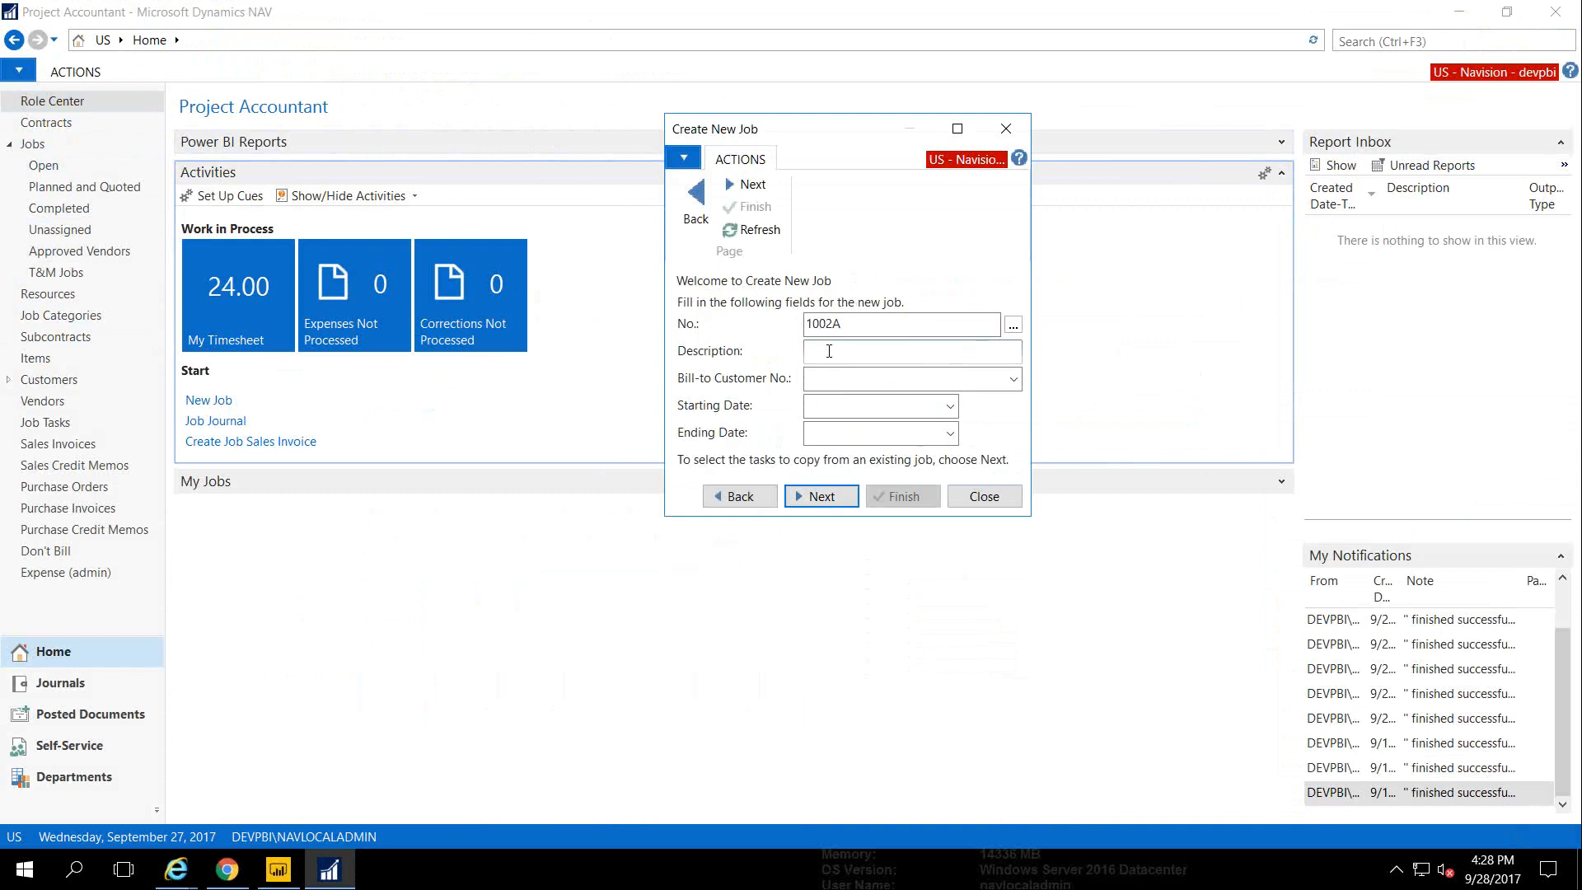
# Give it description 'New Job', bill-to customer 3001, and dates 1/1/2017 to 12/31/2017
pyautogui.click(829, 350)
pyautogui.write('New Job')
pyautogui.press('Tab')
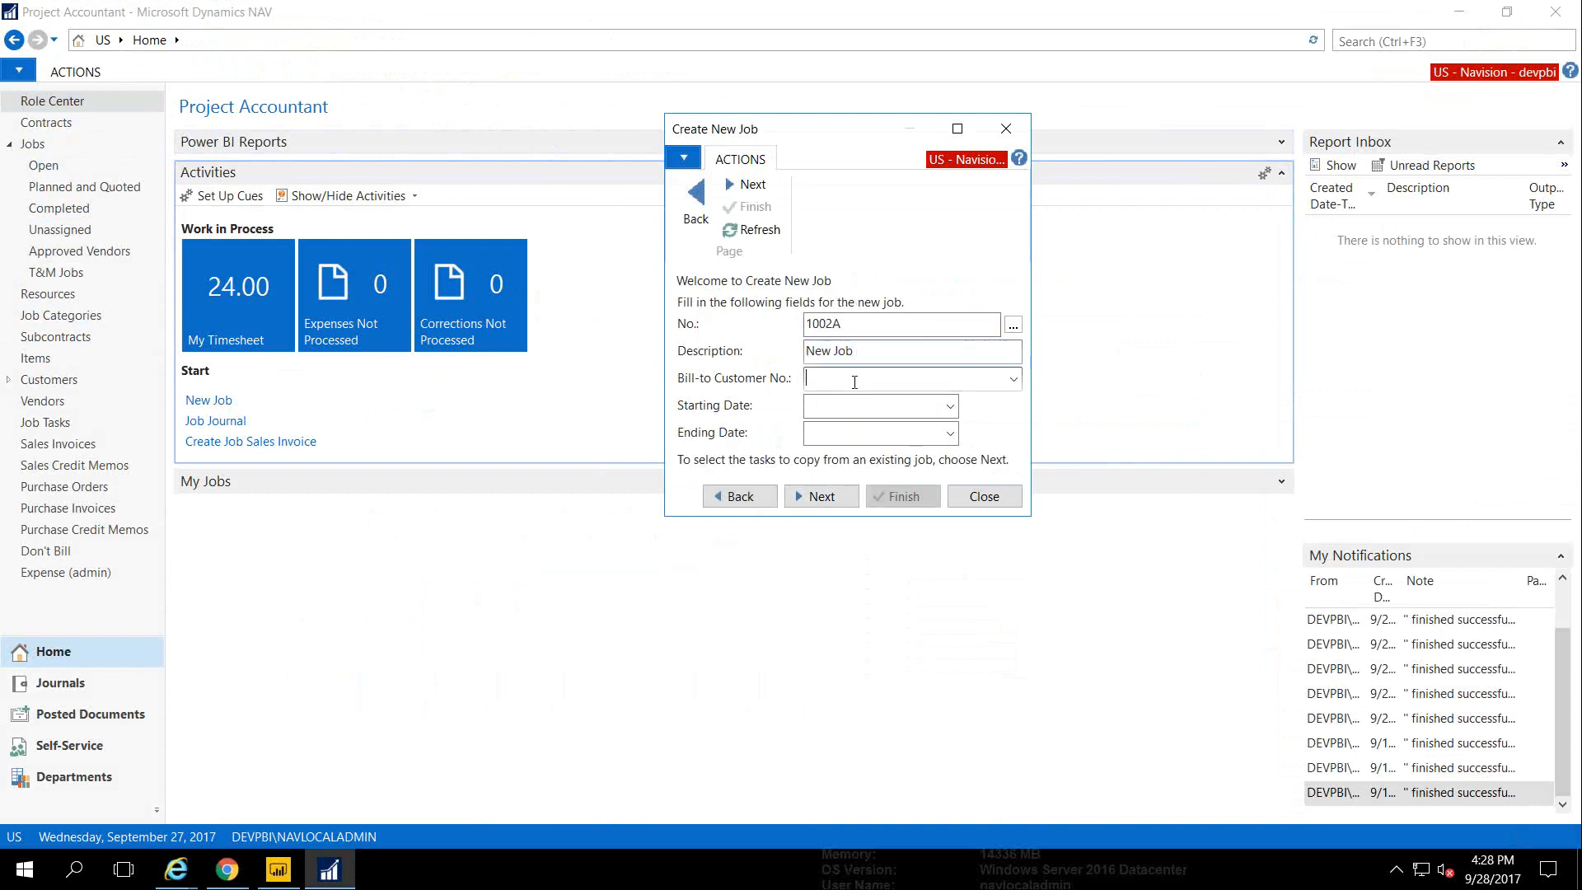
pyautogui.click(1013, 381)
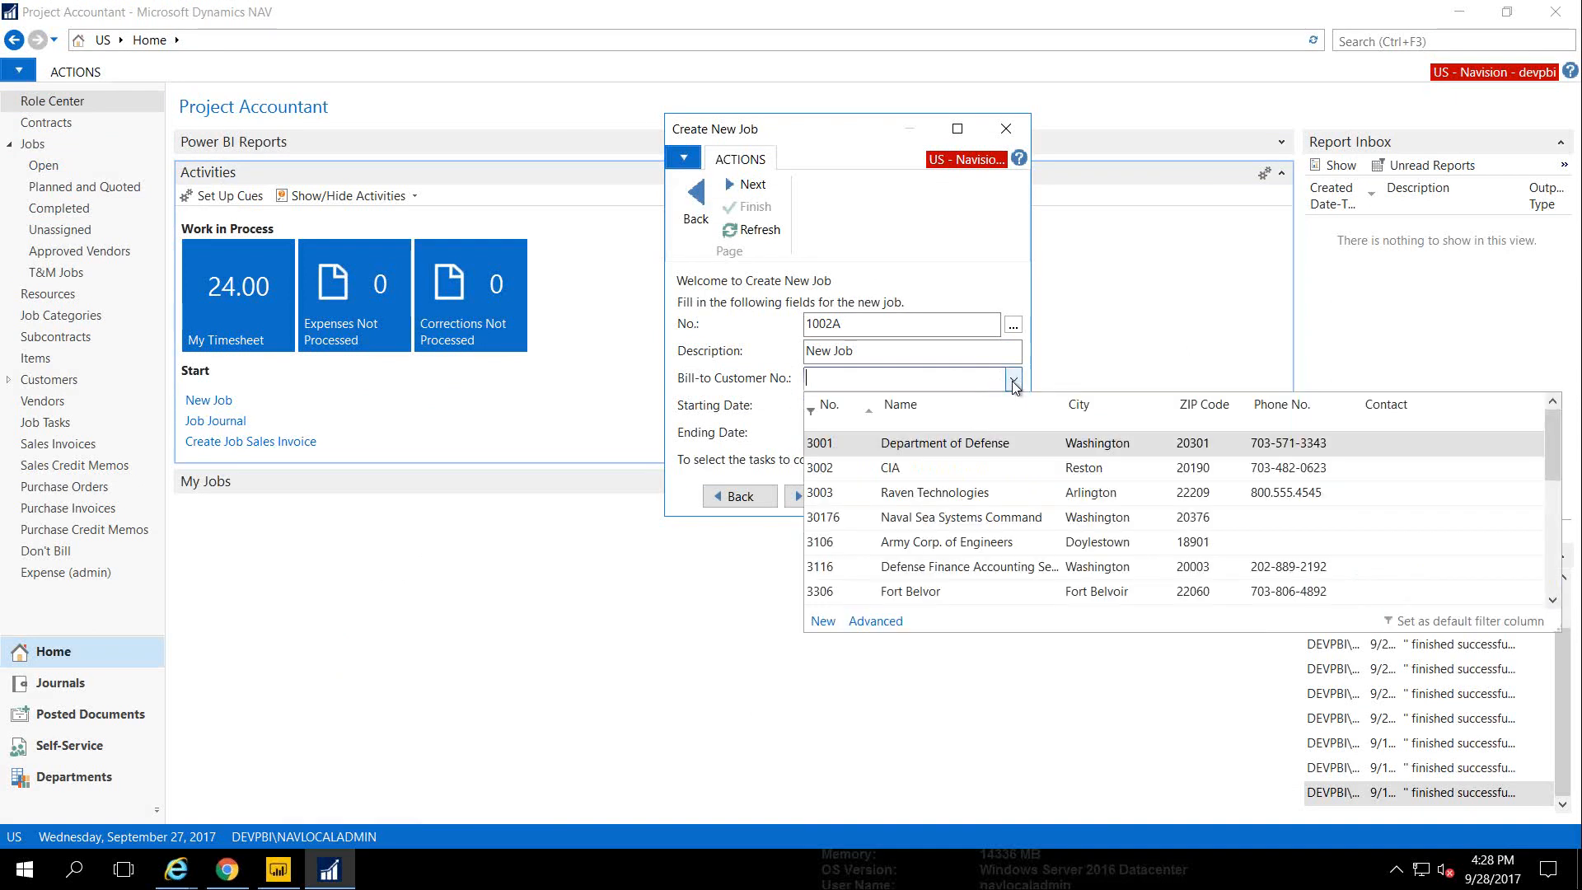
pyautogui.press('Tab')
pyautogui.write('1/1')
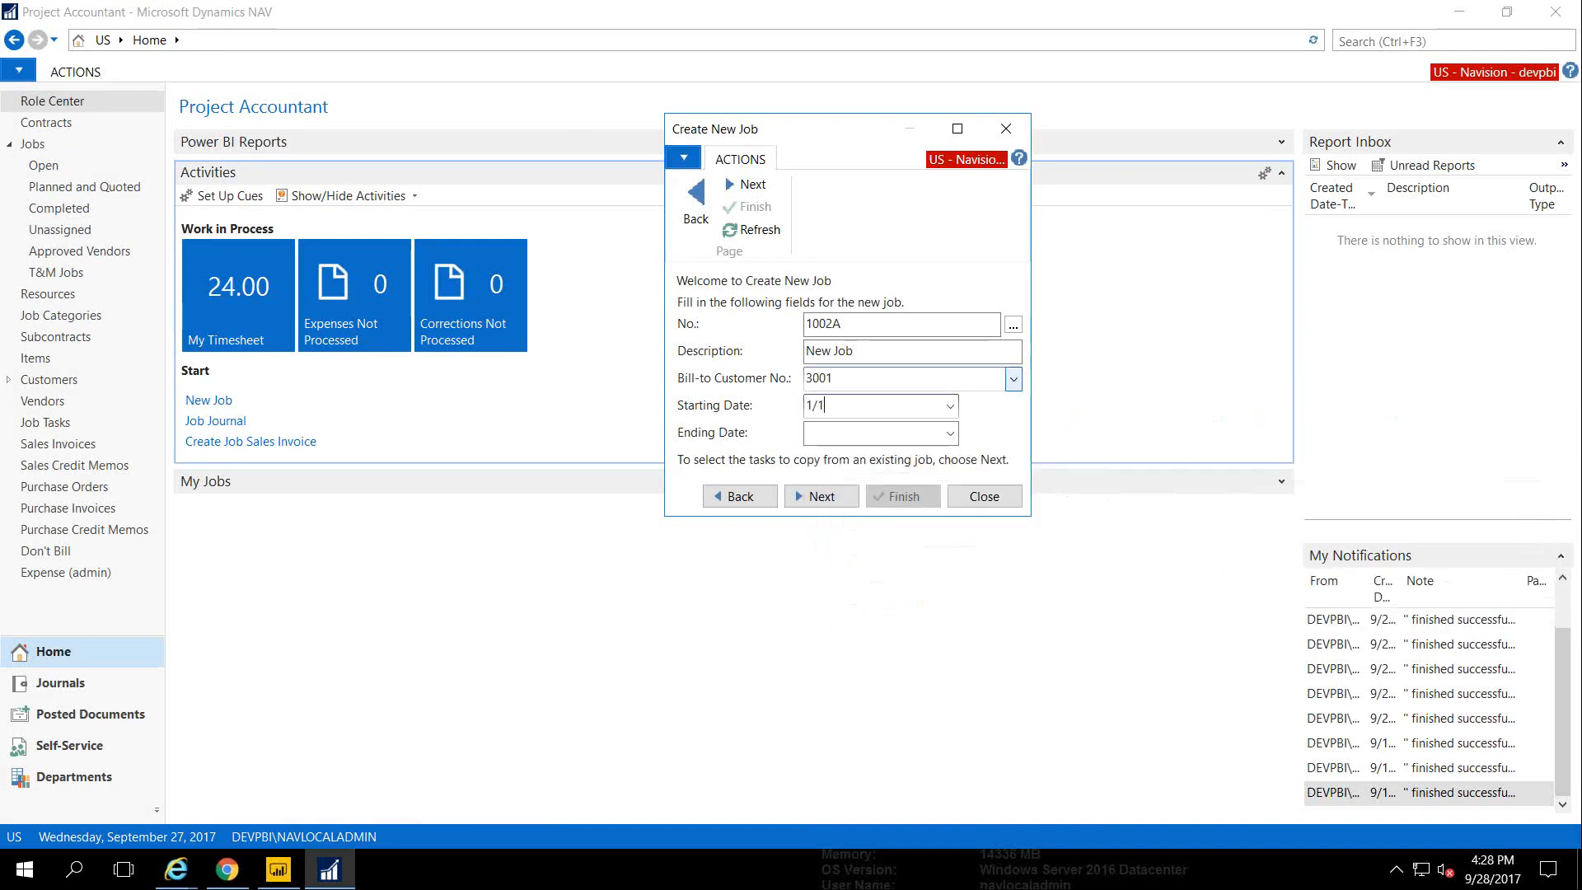
pyautogui.press('Tab')
pyautogui.write('12/31')
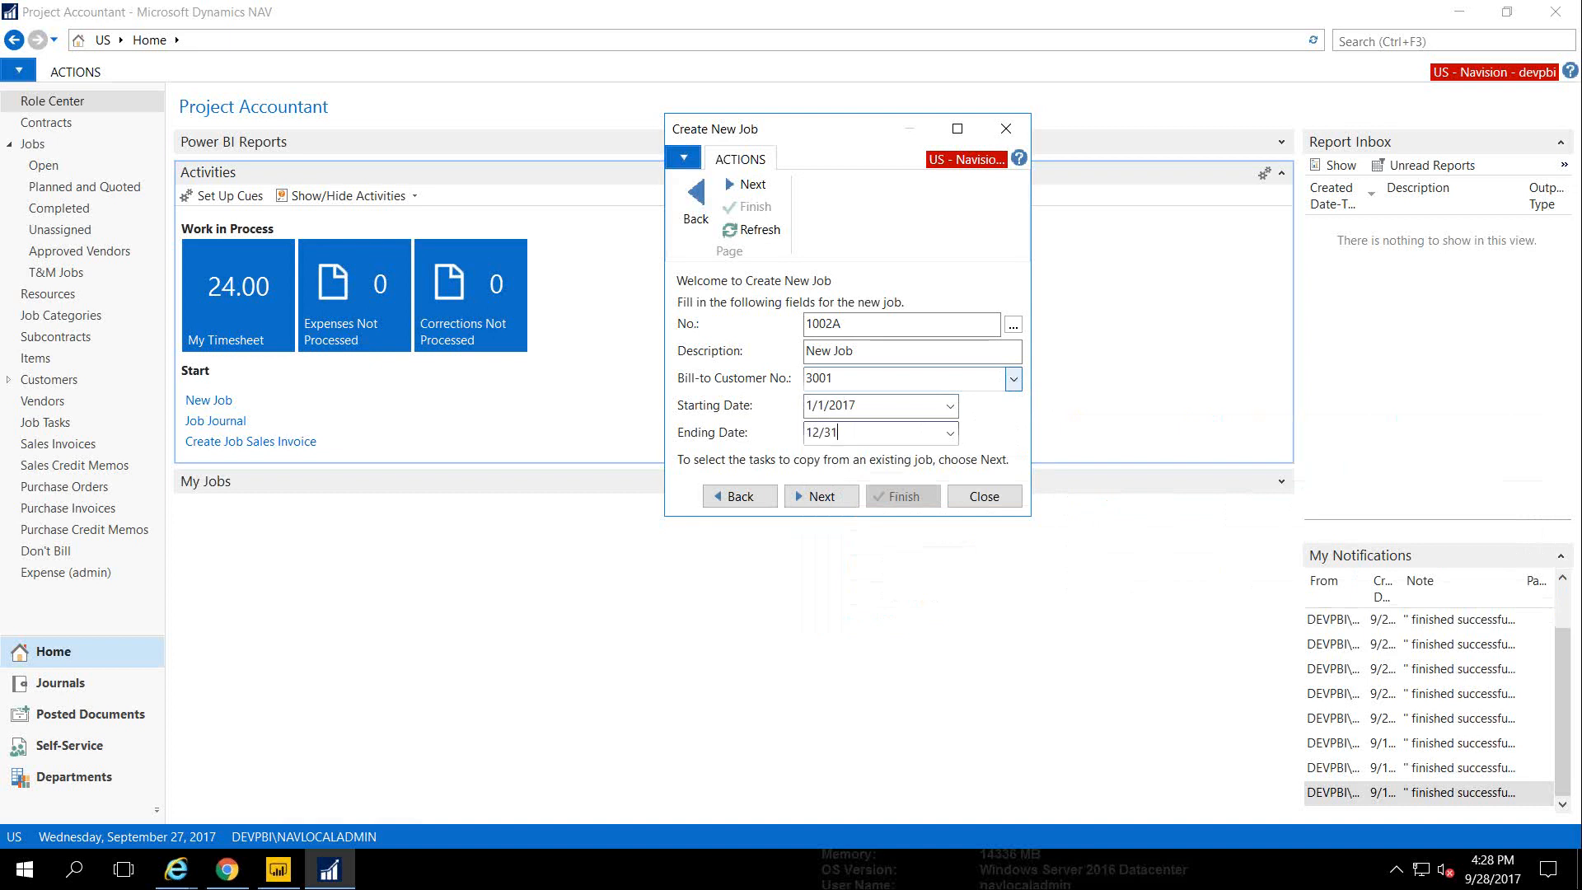
pyautogui.press('Tab')
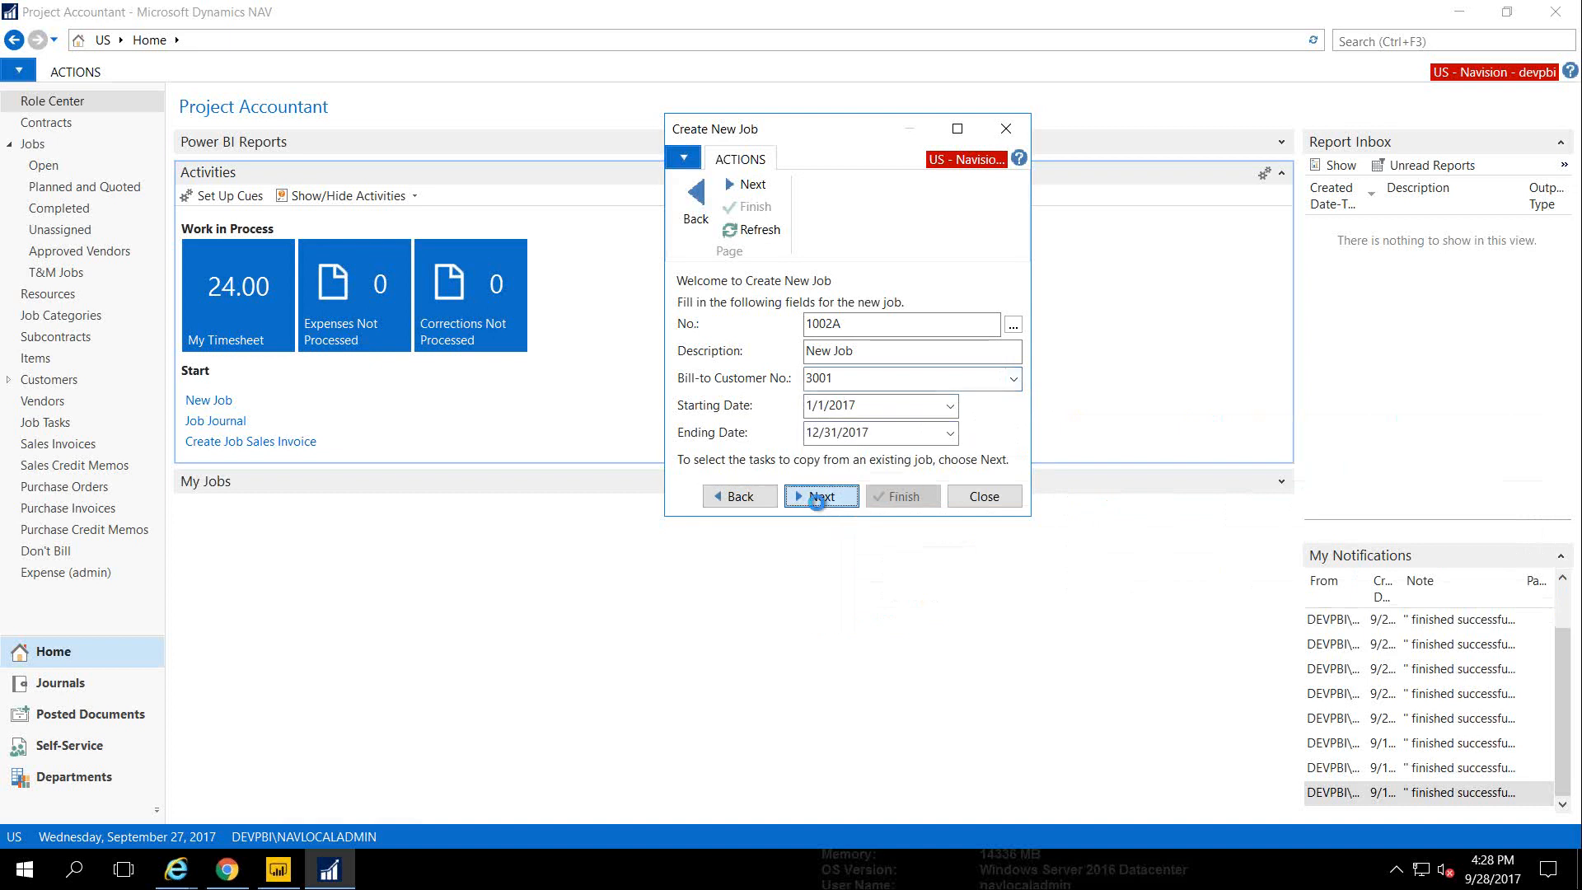
pyautogui.click(814, 498)
pyautogui.click(904, 274)
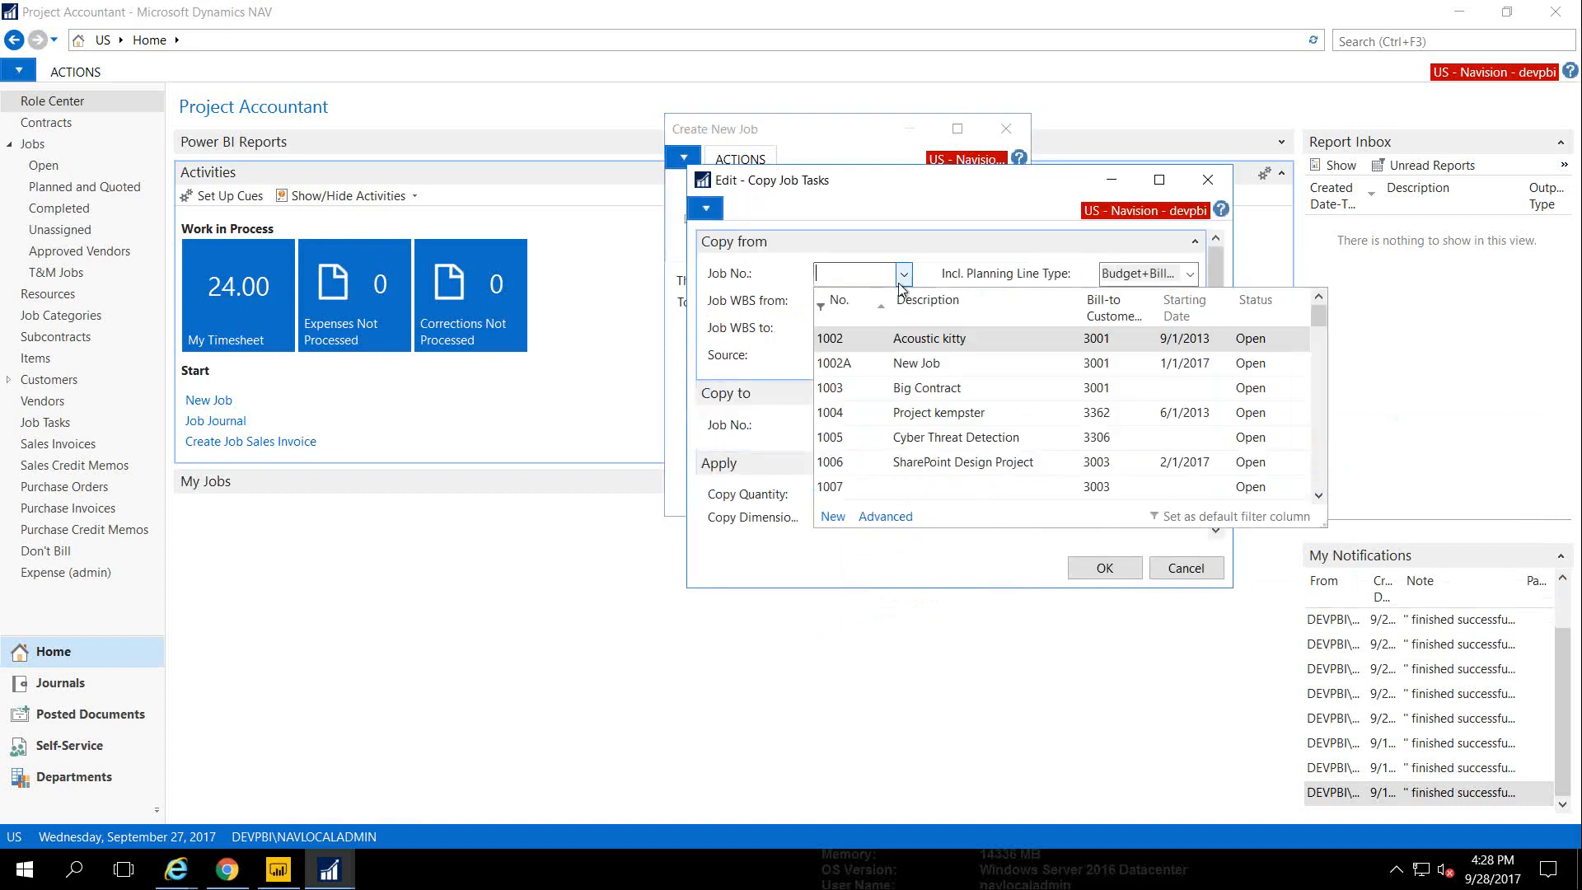
# Copy tasks from job 1002, WBS 001 through 004-01
pyautogui.click(857, 337)
pyautogui.press('Tab')
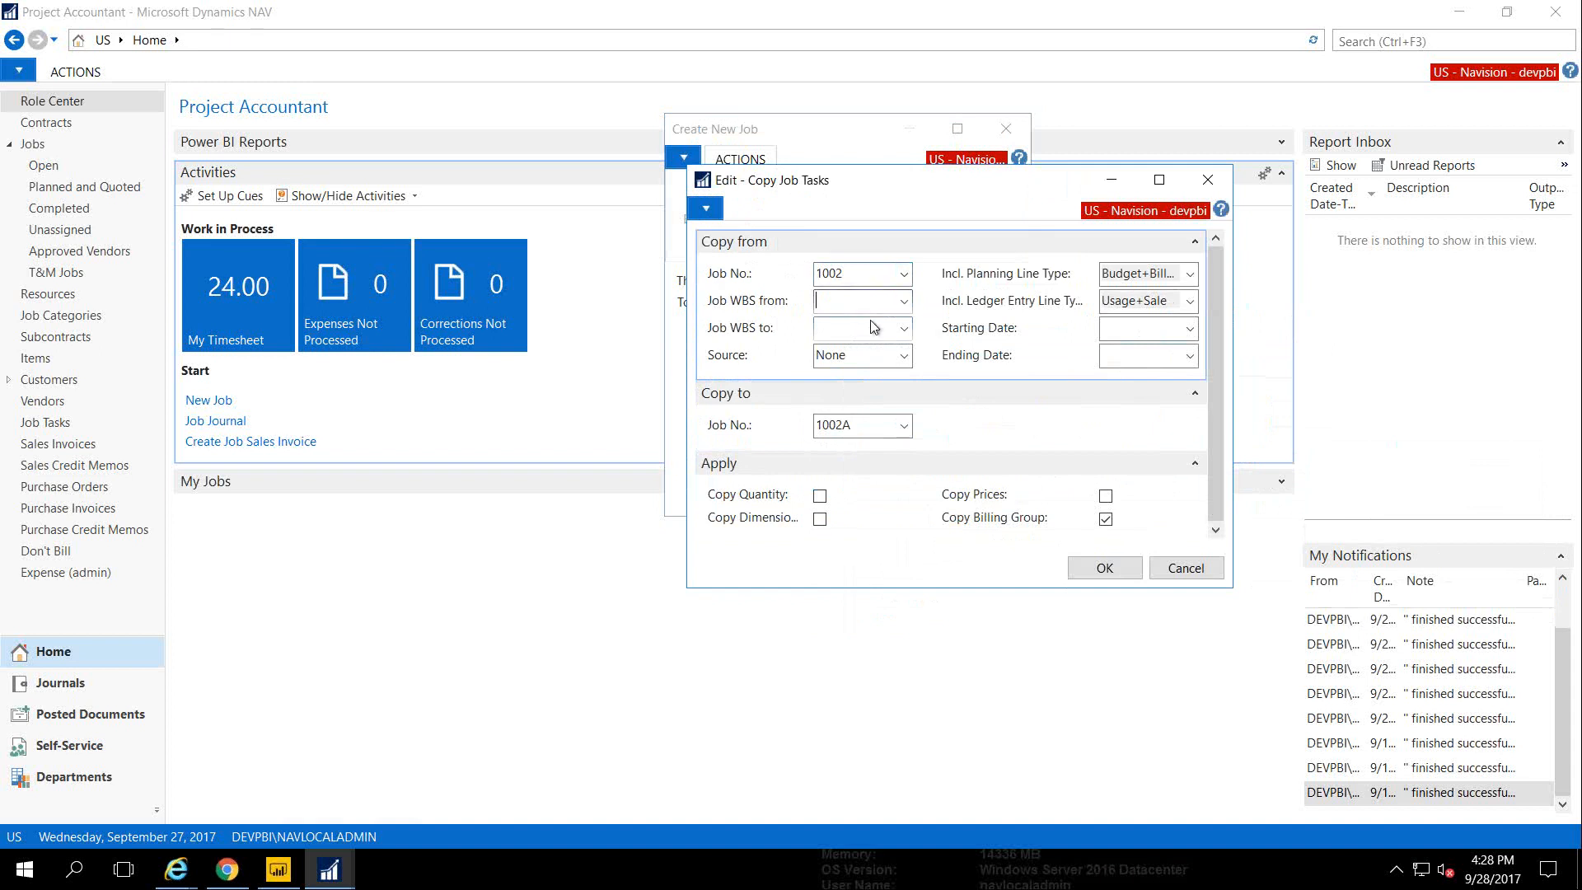
pyautogui.click(904, 301)
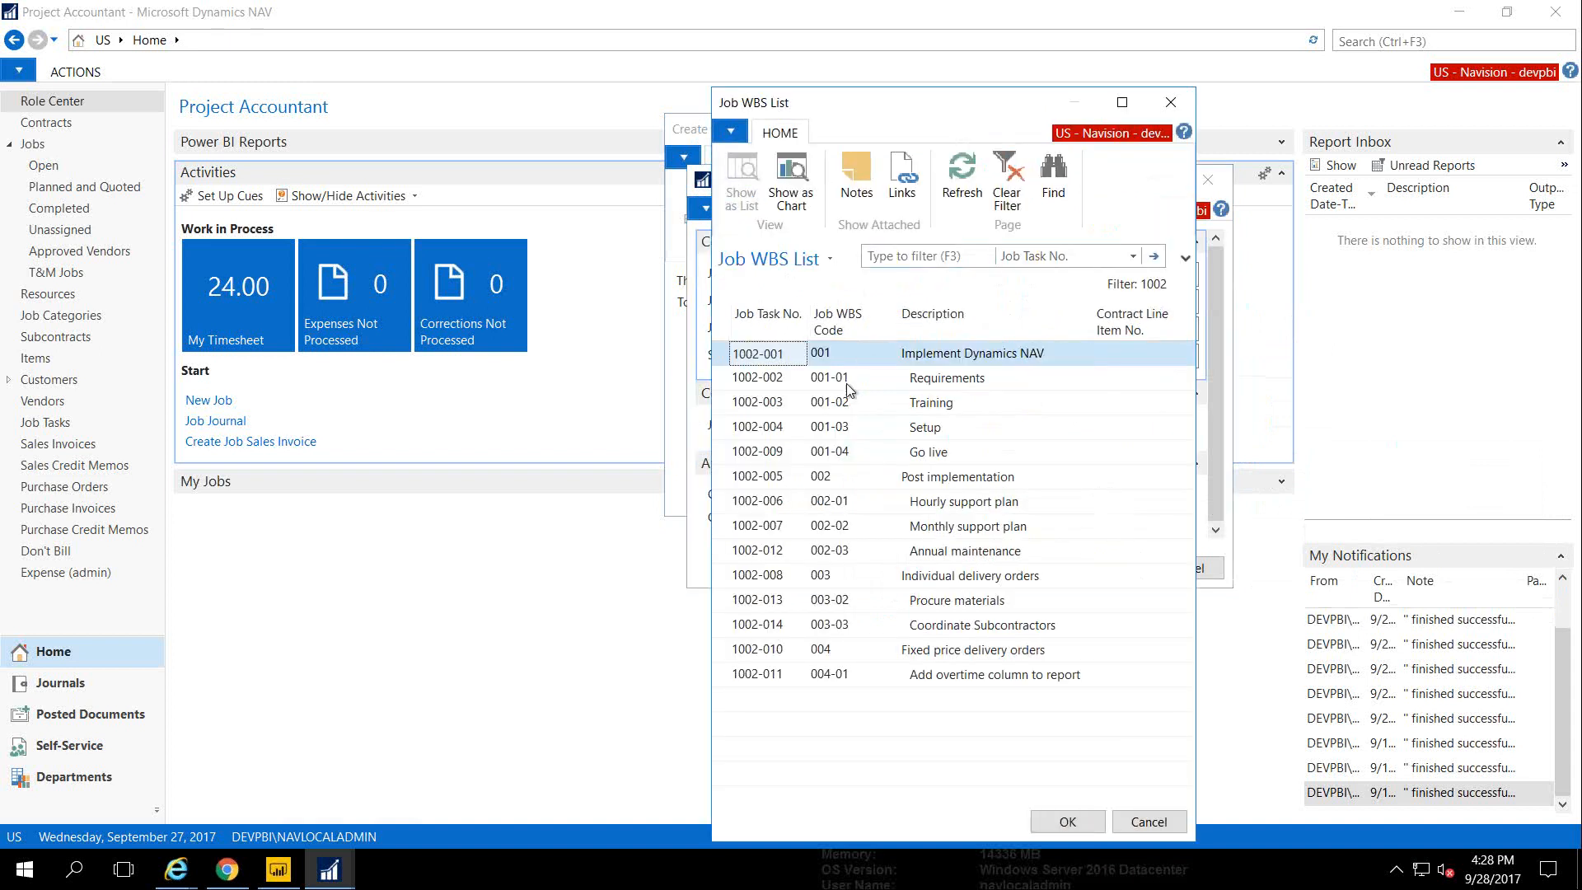
pyautogui.click(755, 362)
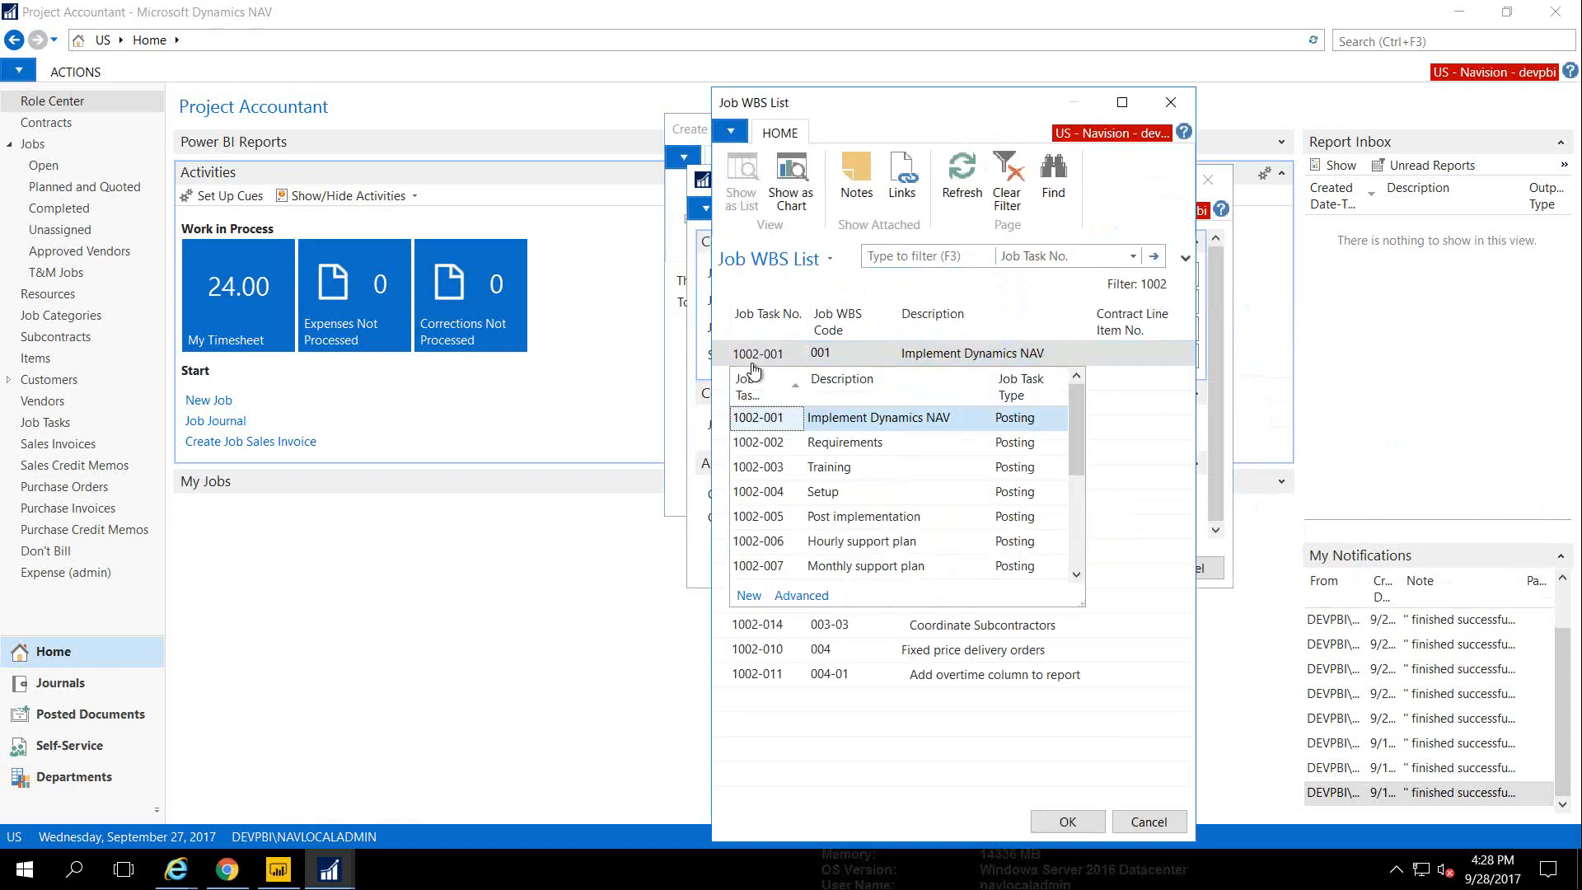
pyautogui.click(1061, 822)
pyautogui.click(1061, 822)
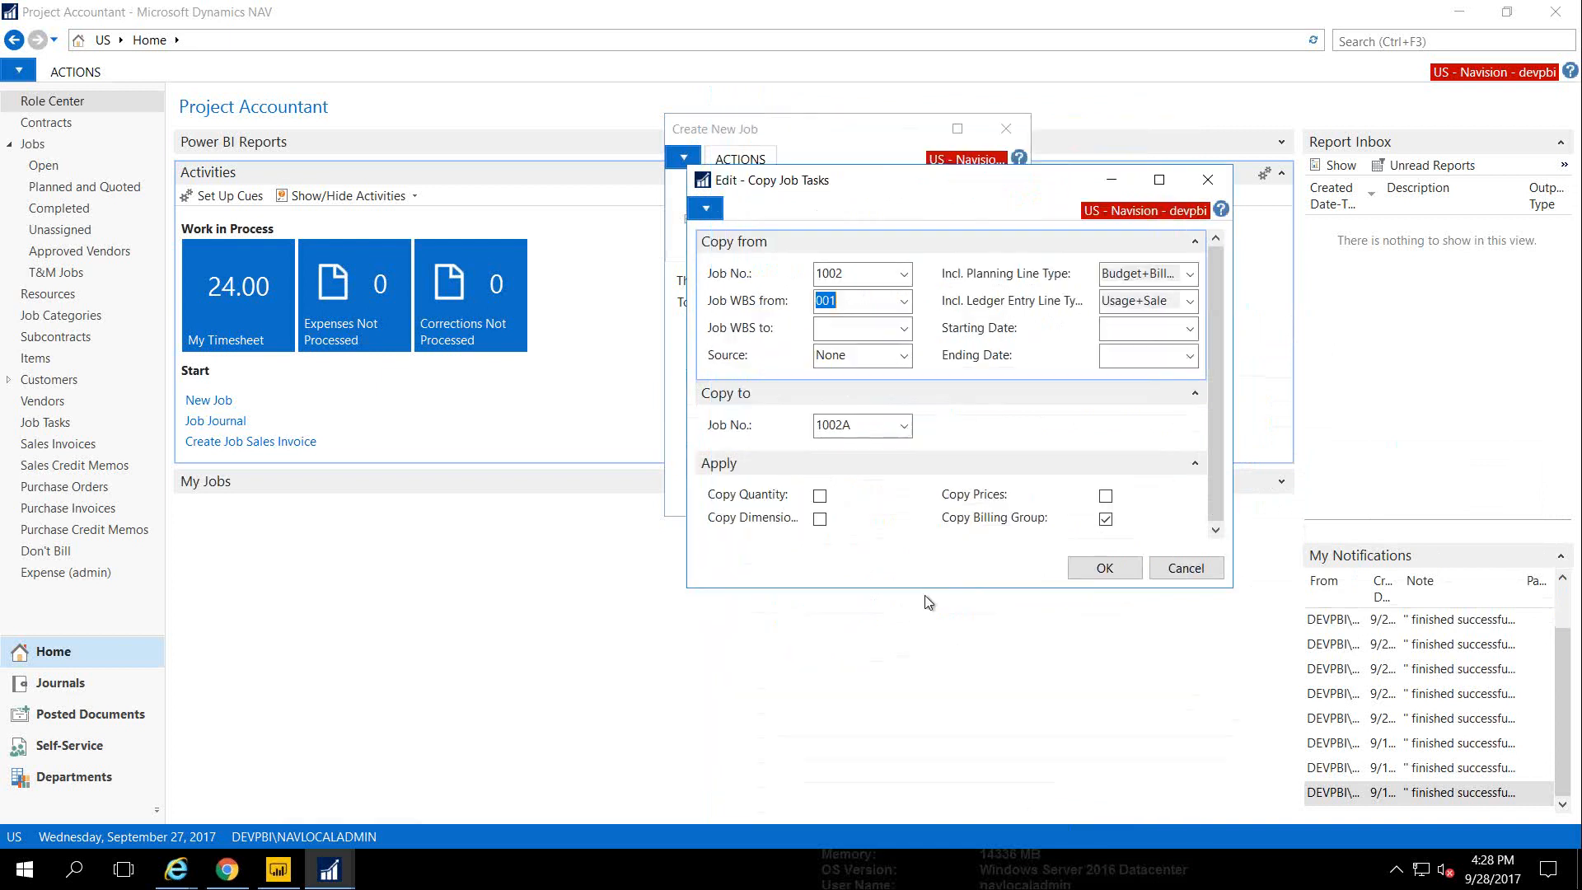
pyautogui.click(904, 328)
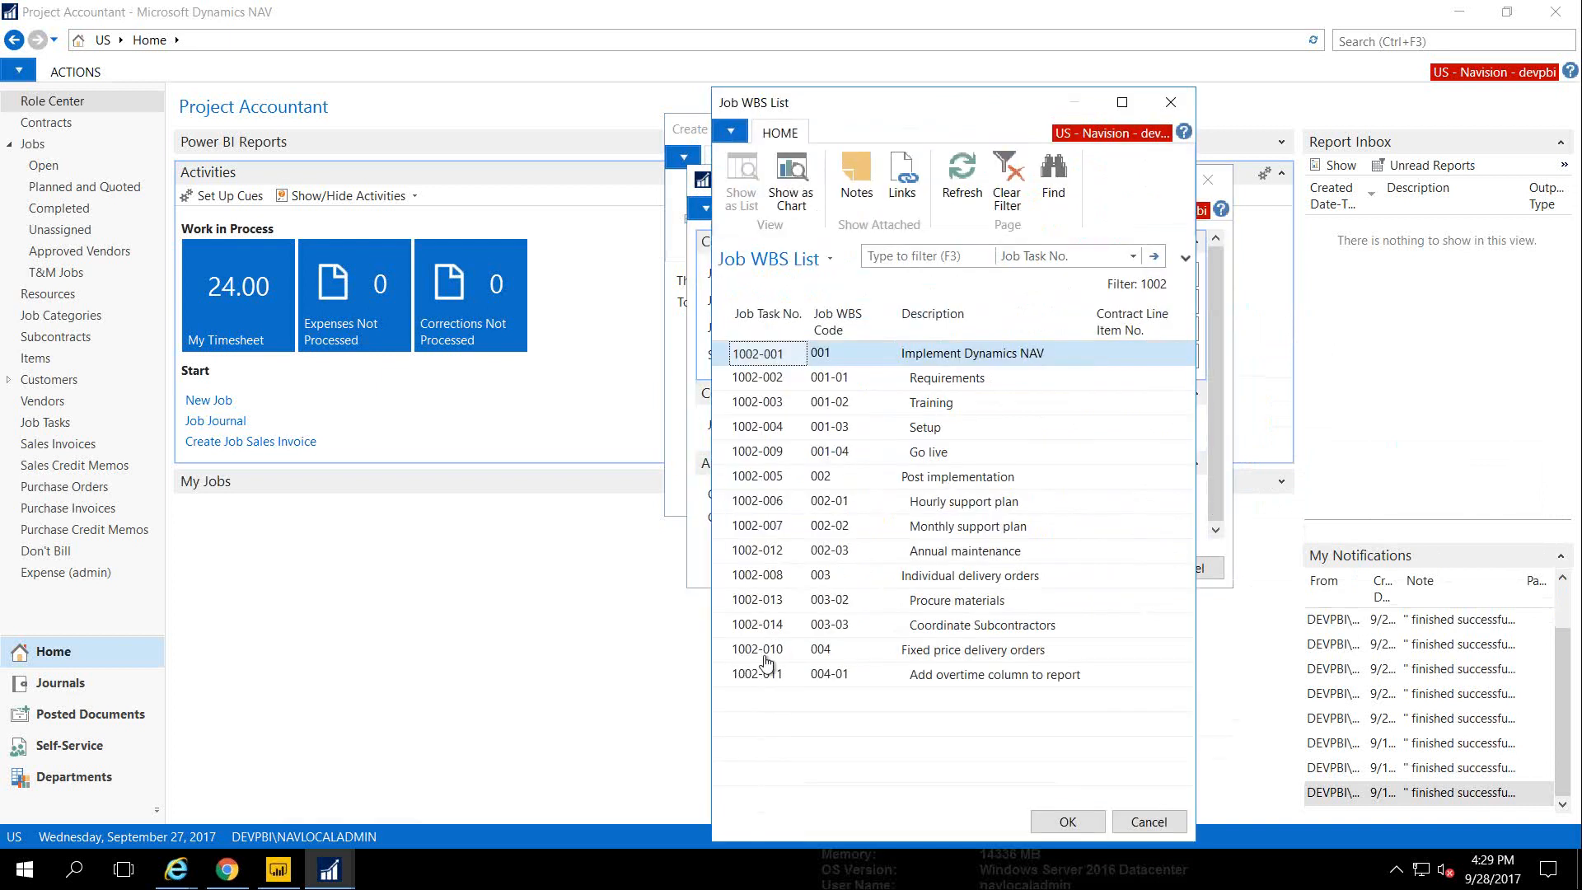
pyautogui.click(756, 674)
pyautogui.click(1061, 820)
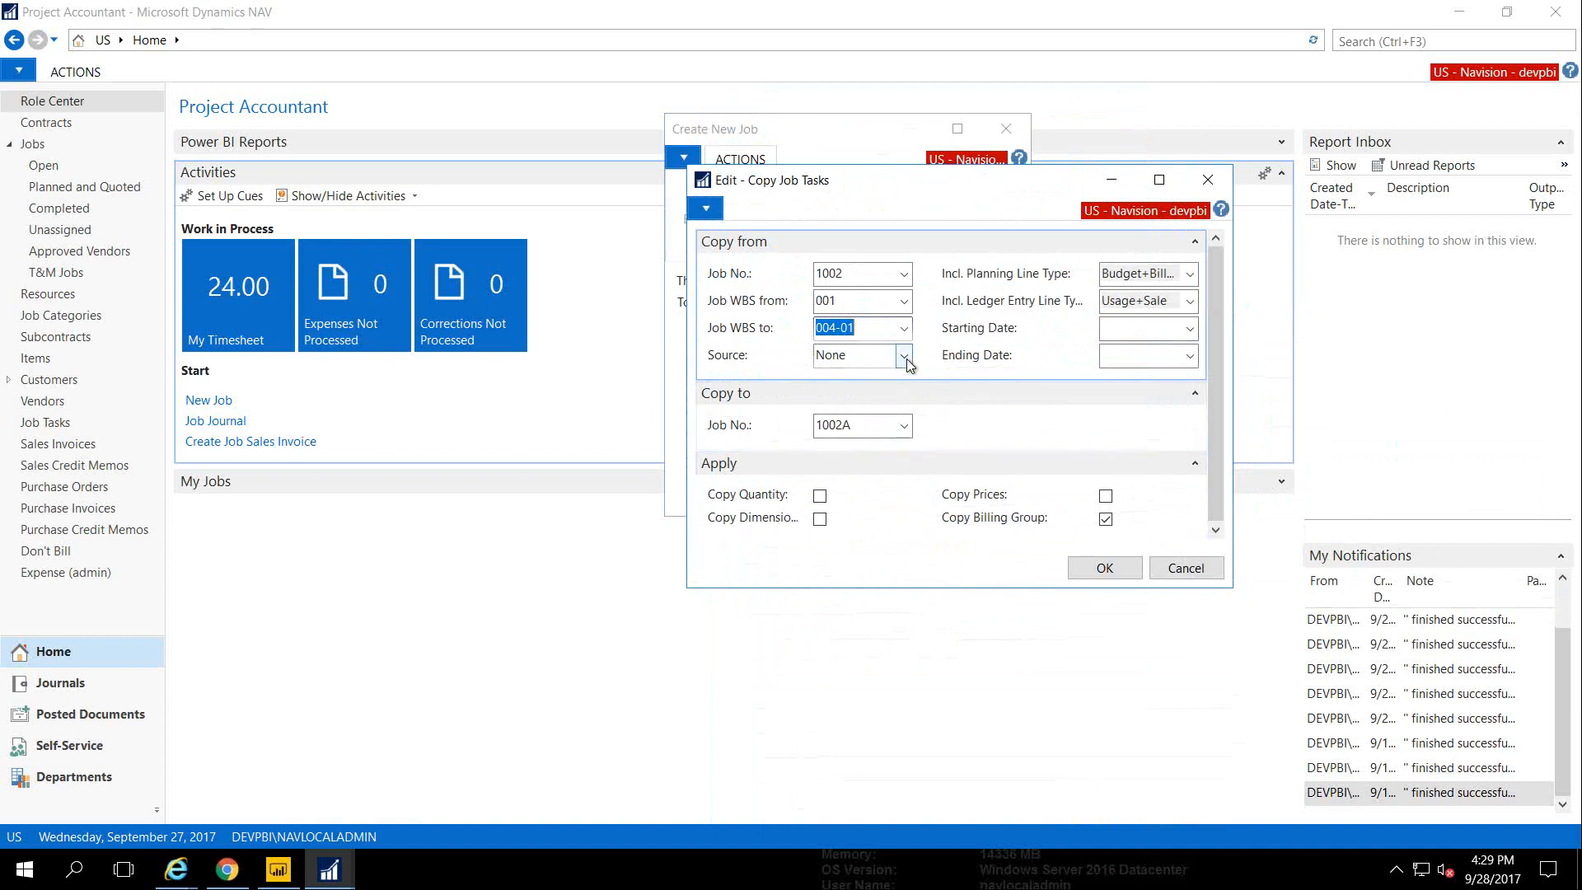
# Include dimensions and prices in the copy and run it
pyautogui.click(1153, 330)
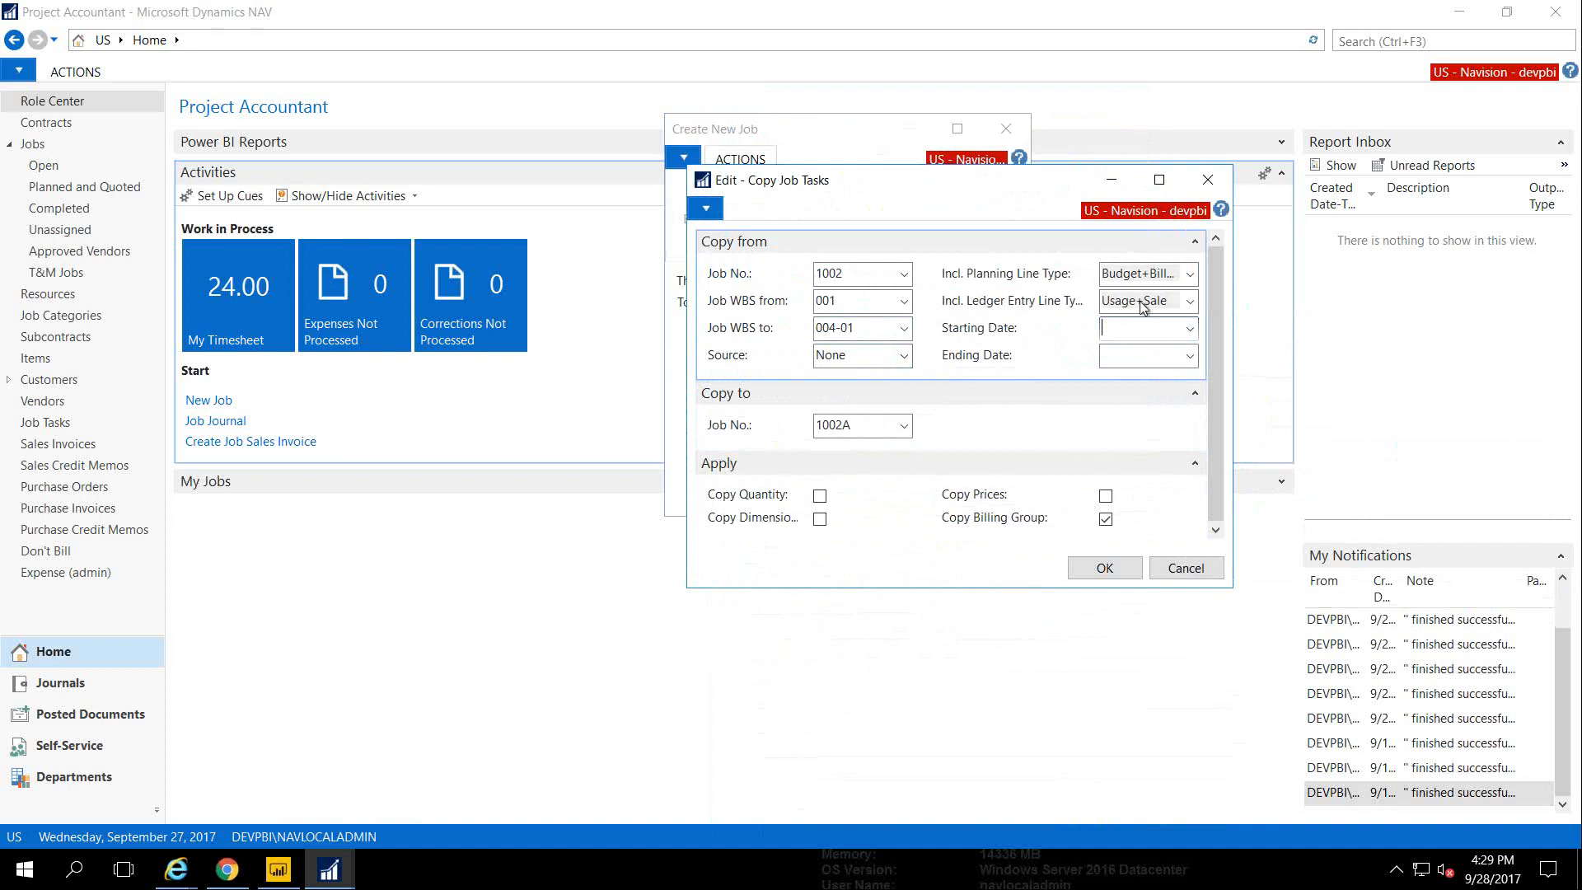
pyautogui.click(820, 519)
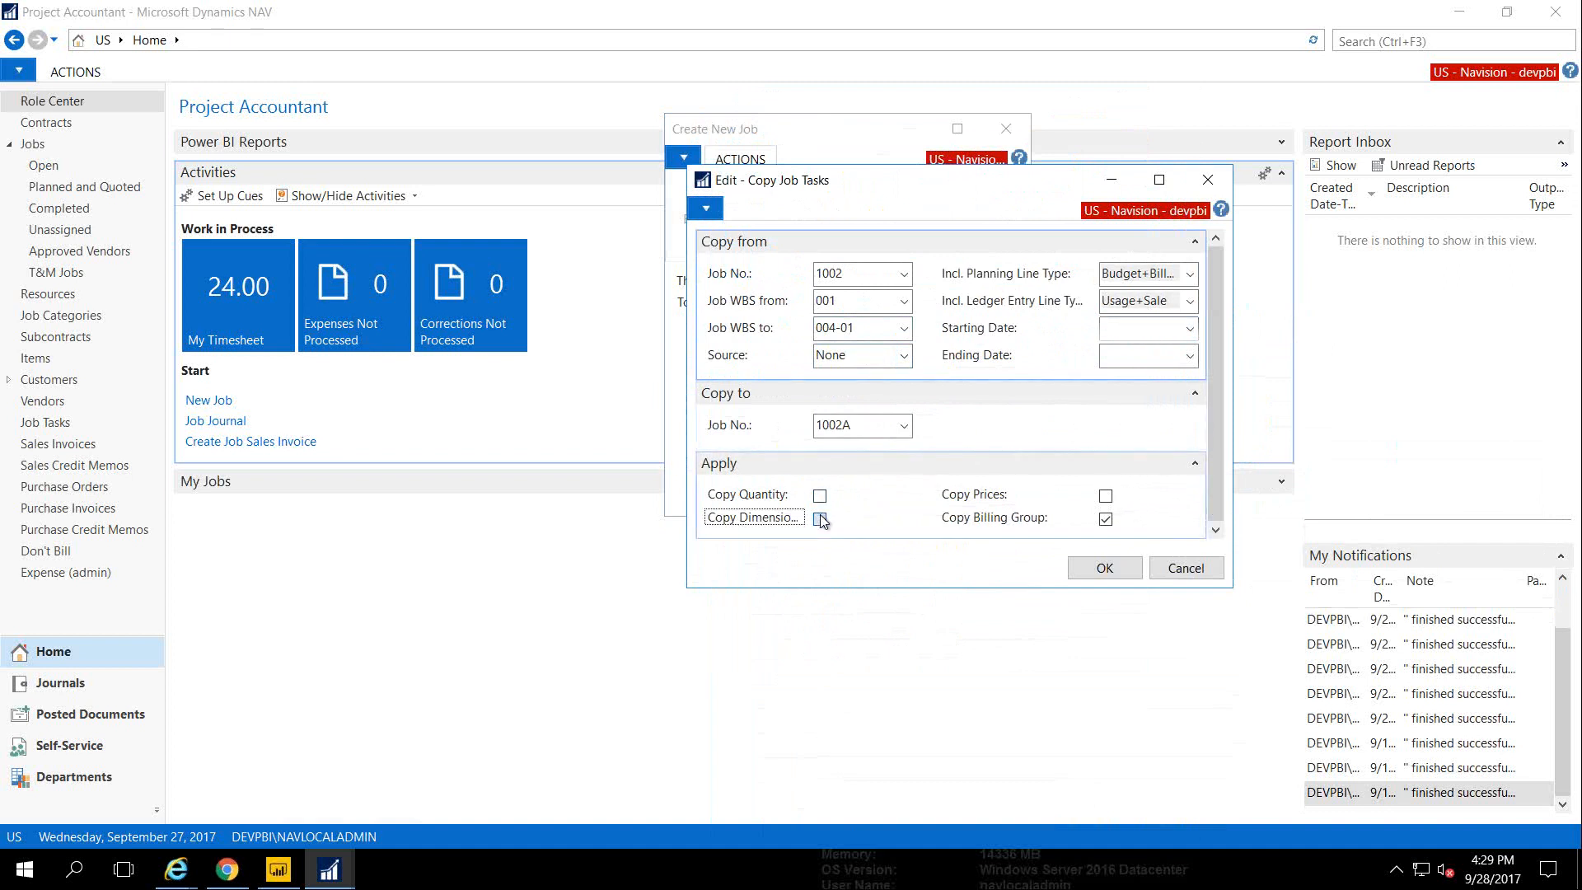
pyautogui.click(1105, 495)
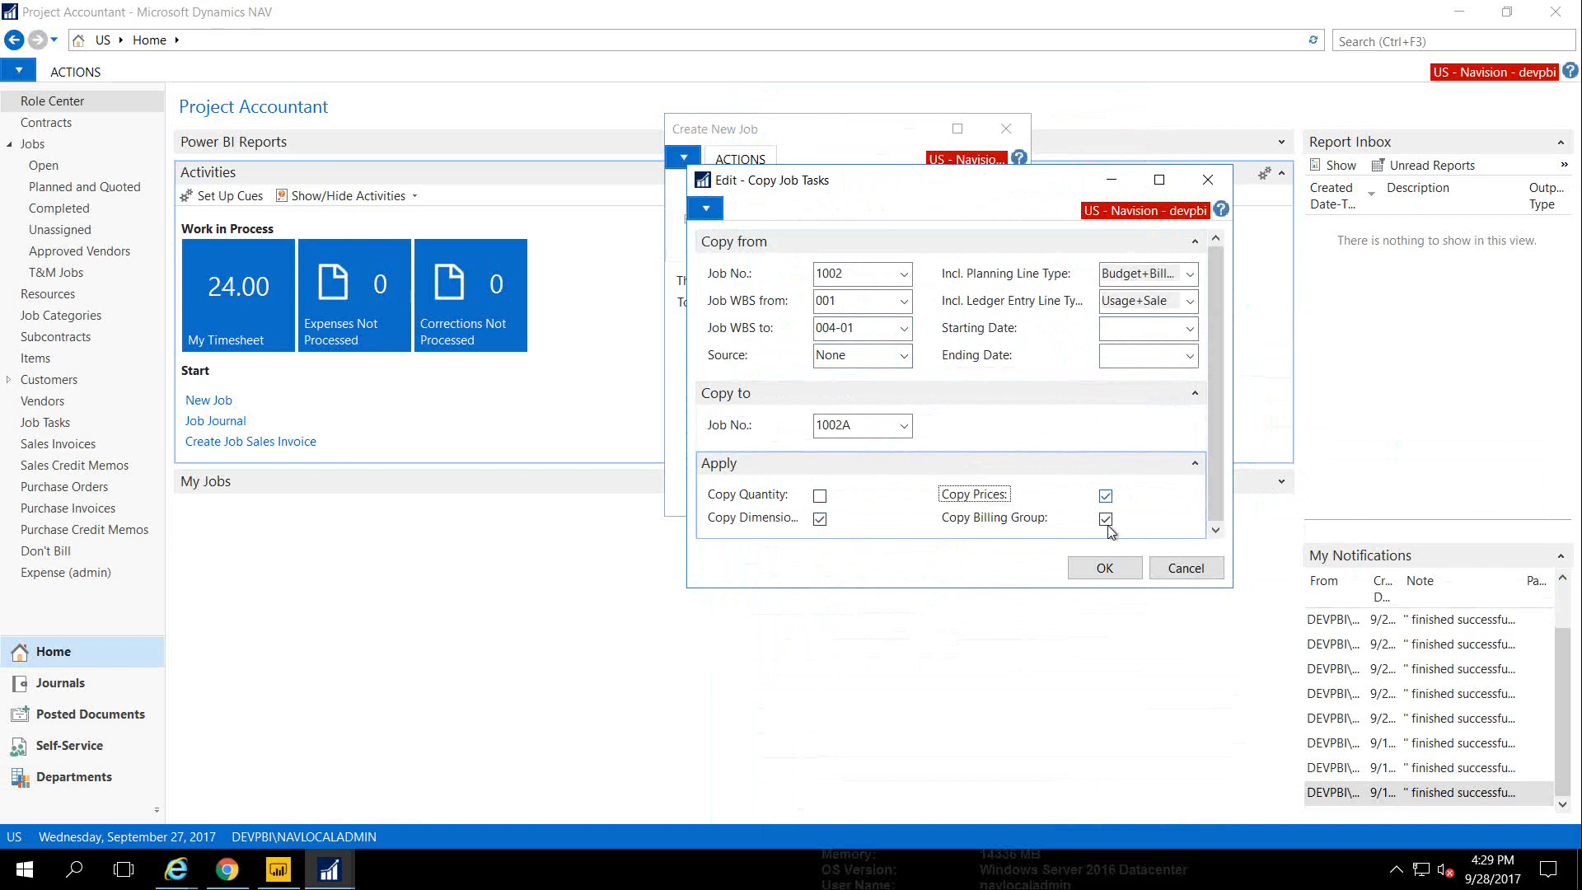
pyautogui.click(1105, 567)
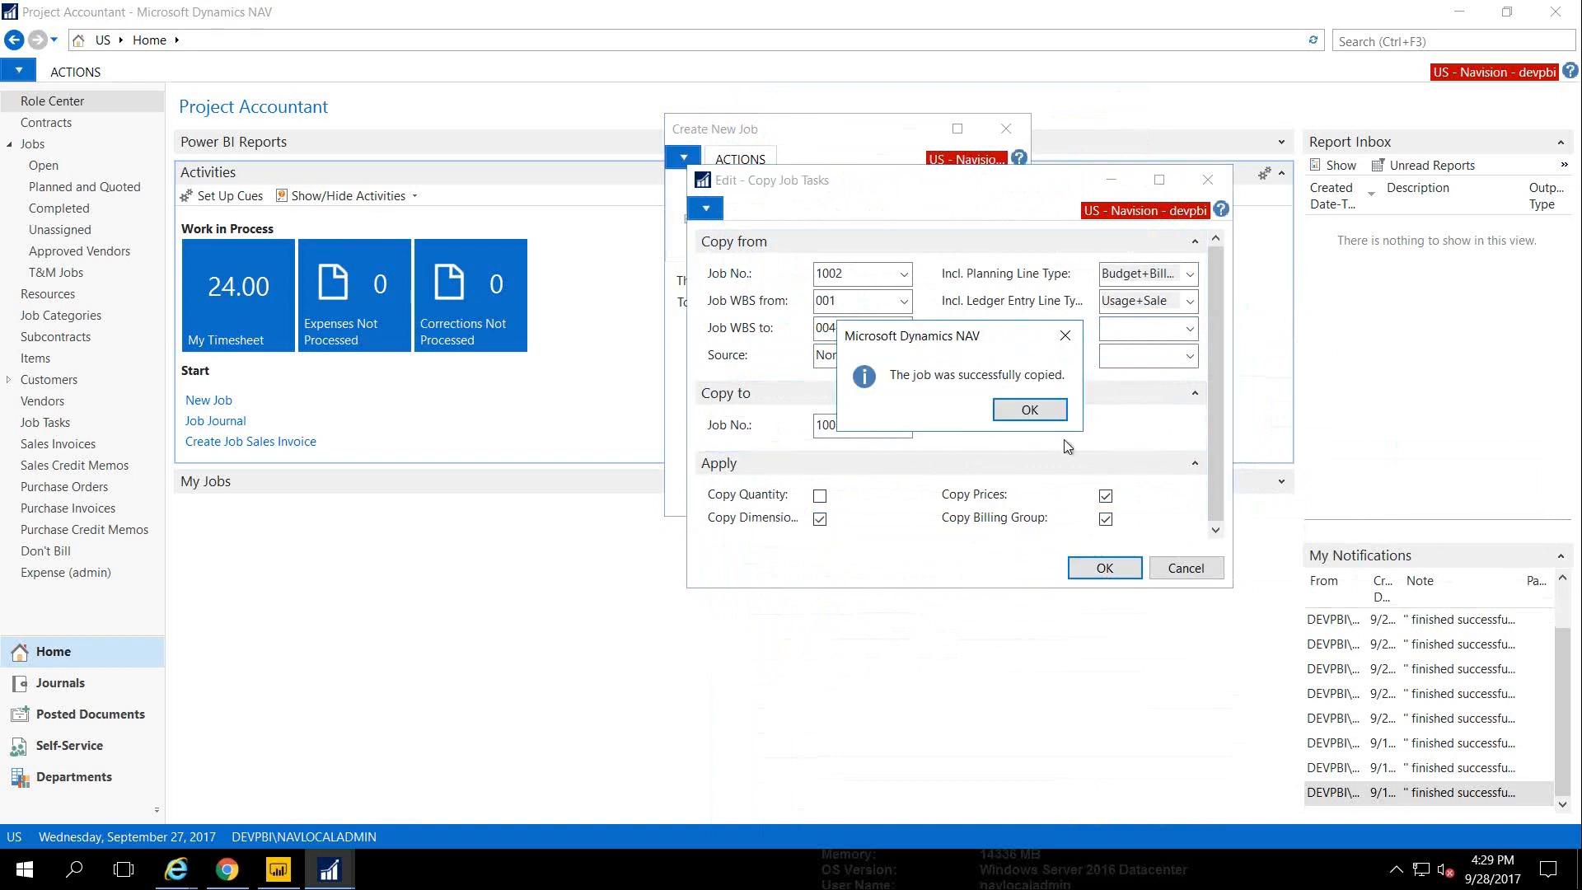
# Finish creating job 1002A, review and close its card, then go to the Jobs list
pyautogui.click(1030, 409)
pyautogui.click(904, 495)
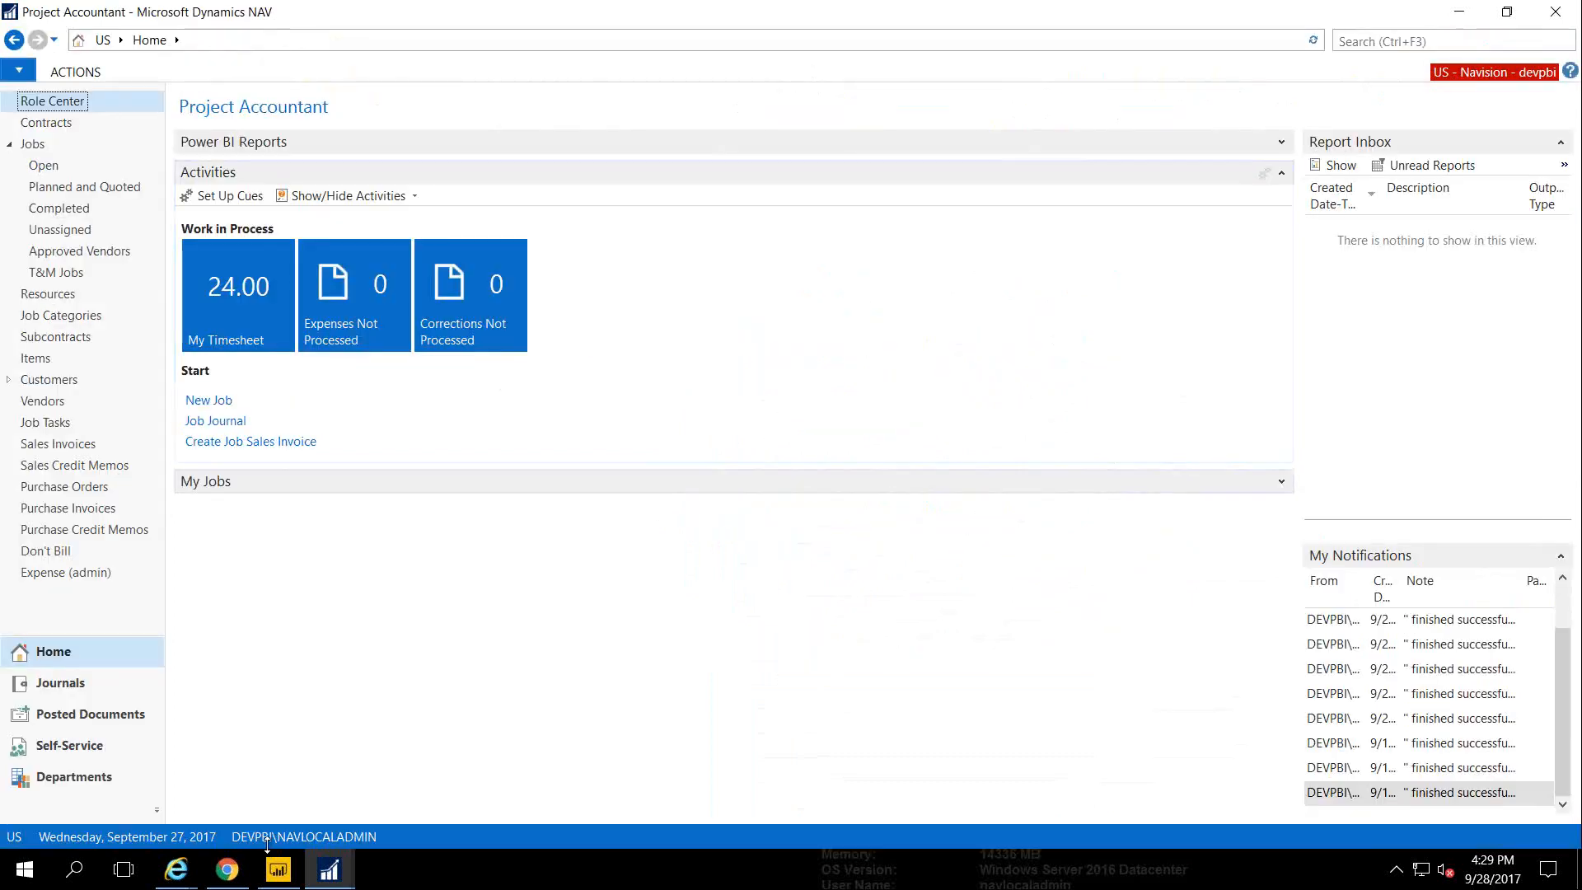
pyautogui.click(329, 870)
pyautogui.click(446, 821)
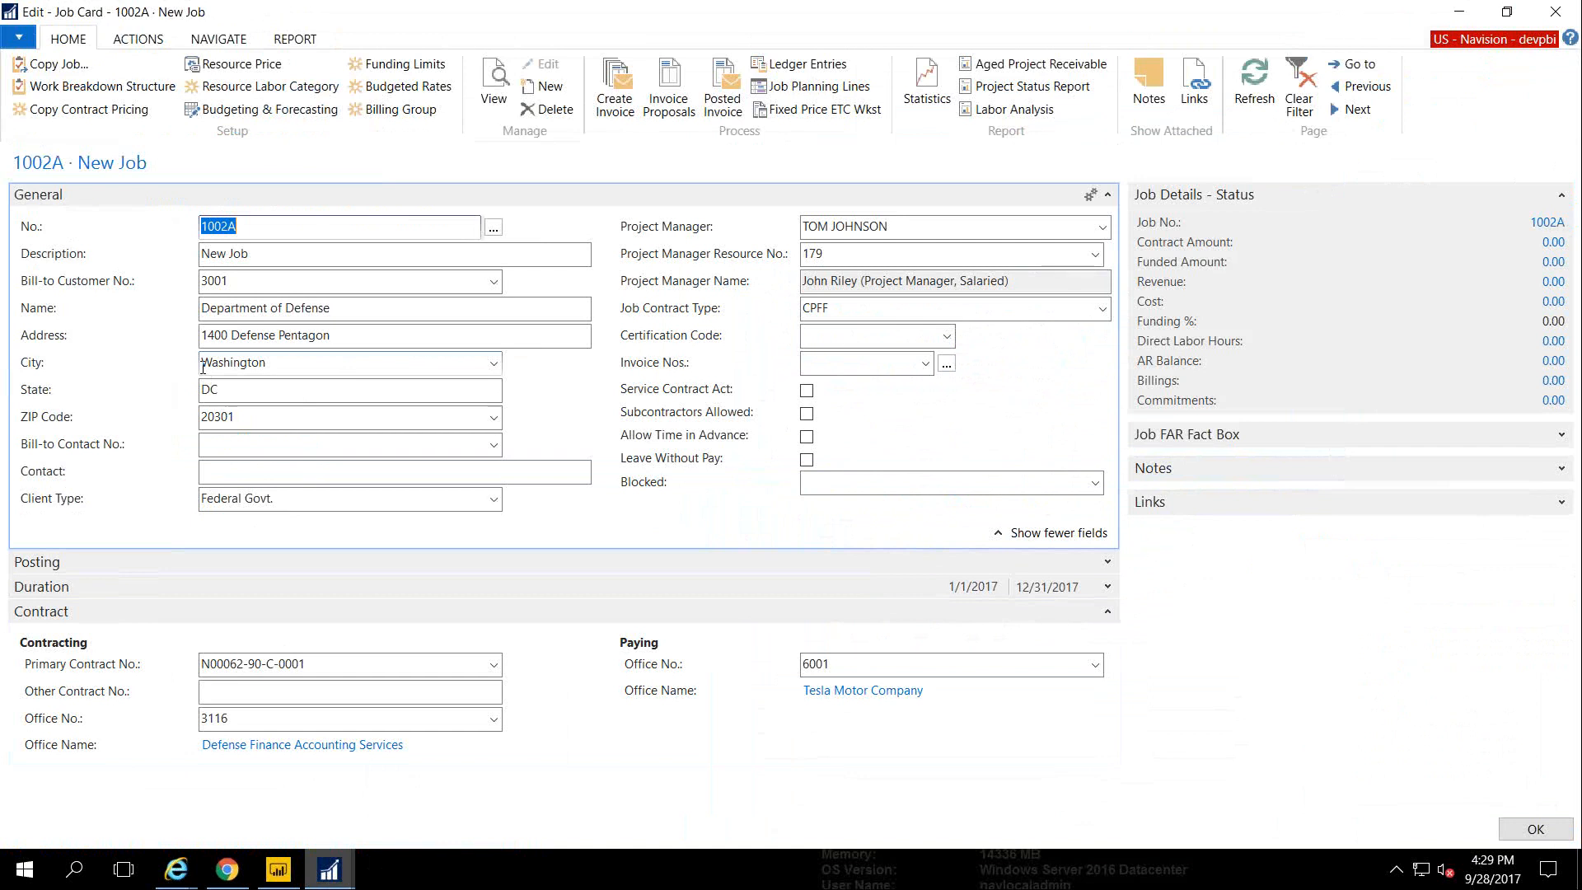
pyautogui.press('Escape')
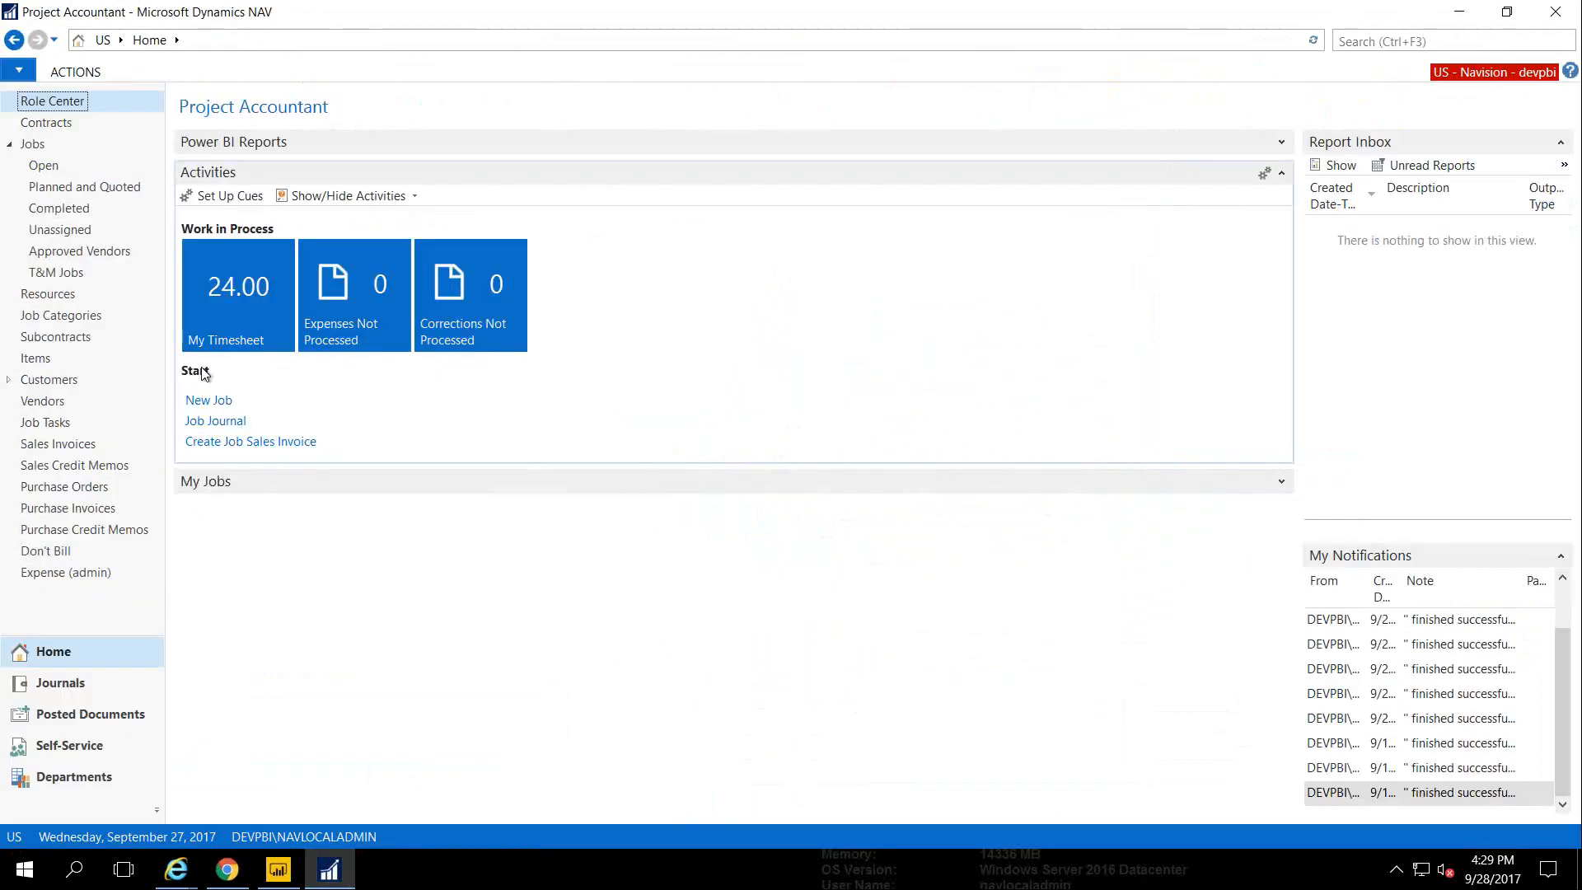
pyautogui.click(33, 145)
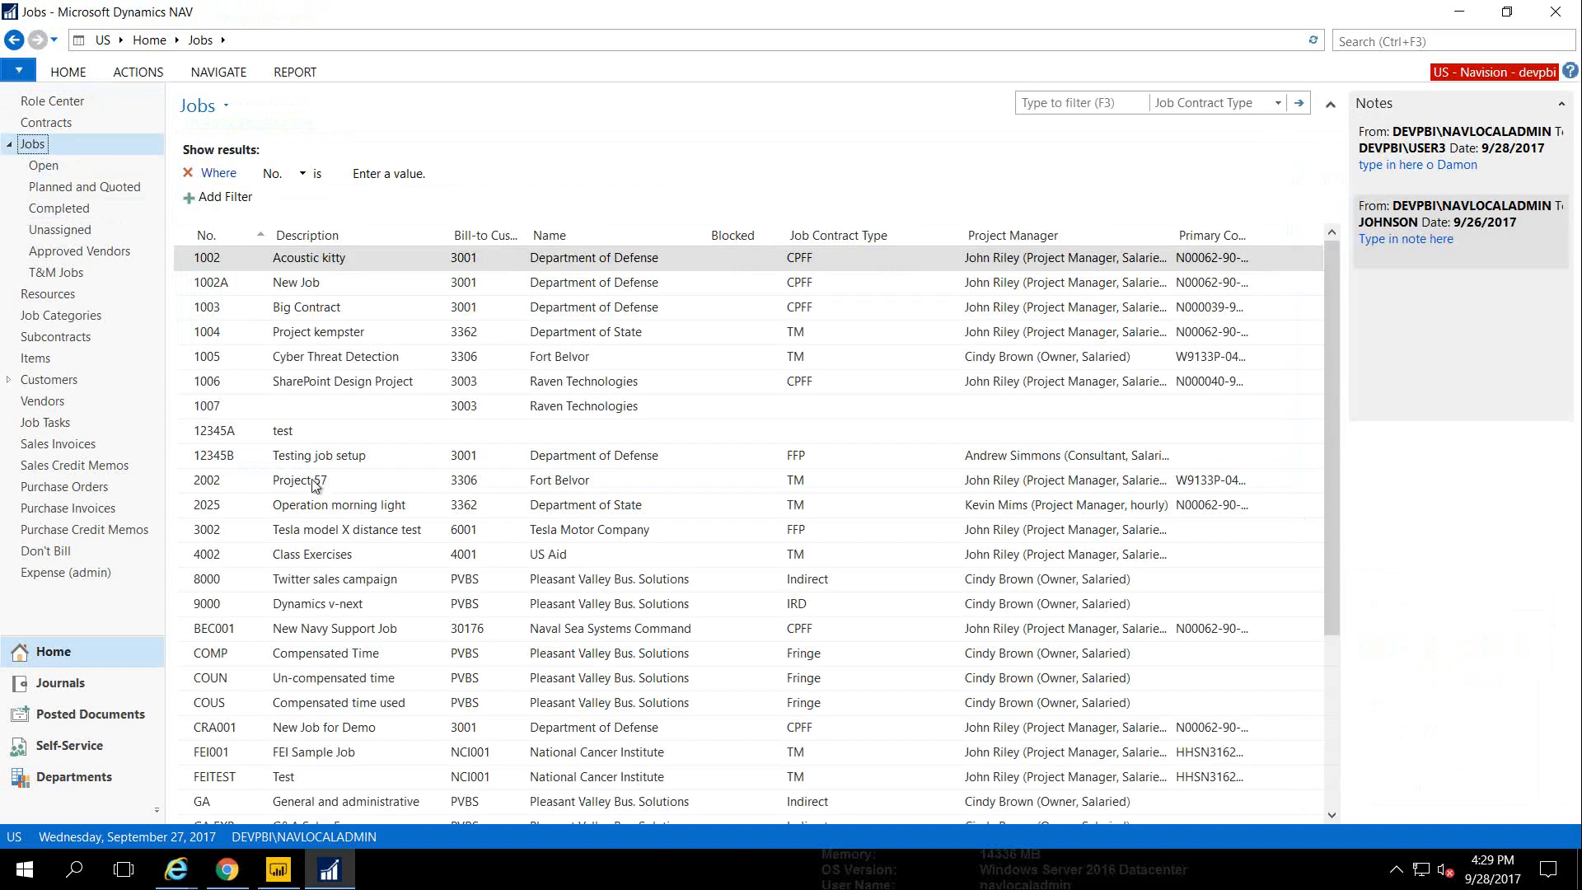
# Open job 2025 Operation morning light and view its resource prices
pyautogui.doubleClick(288, 513)
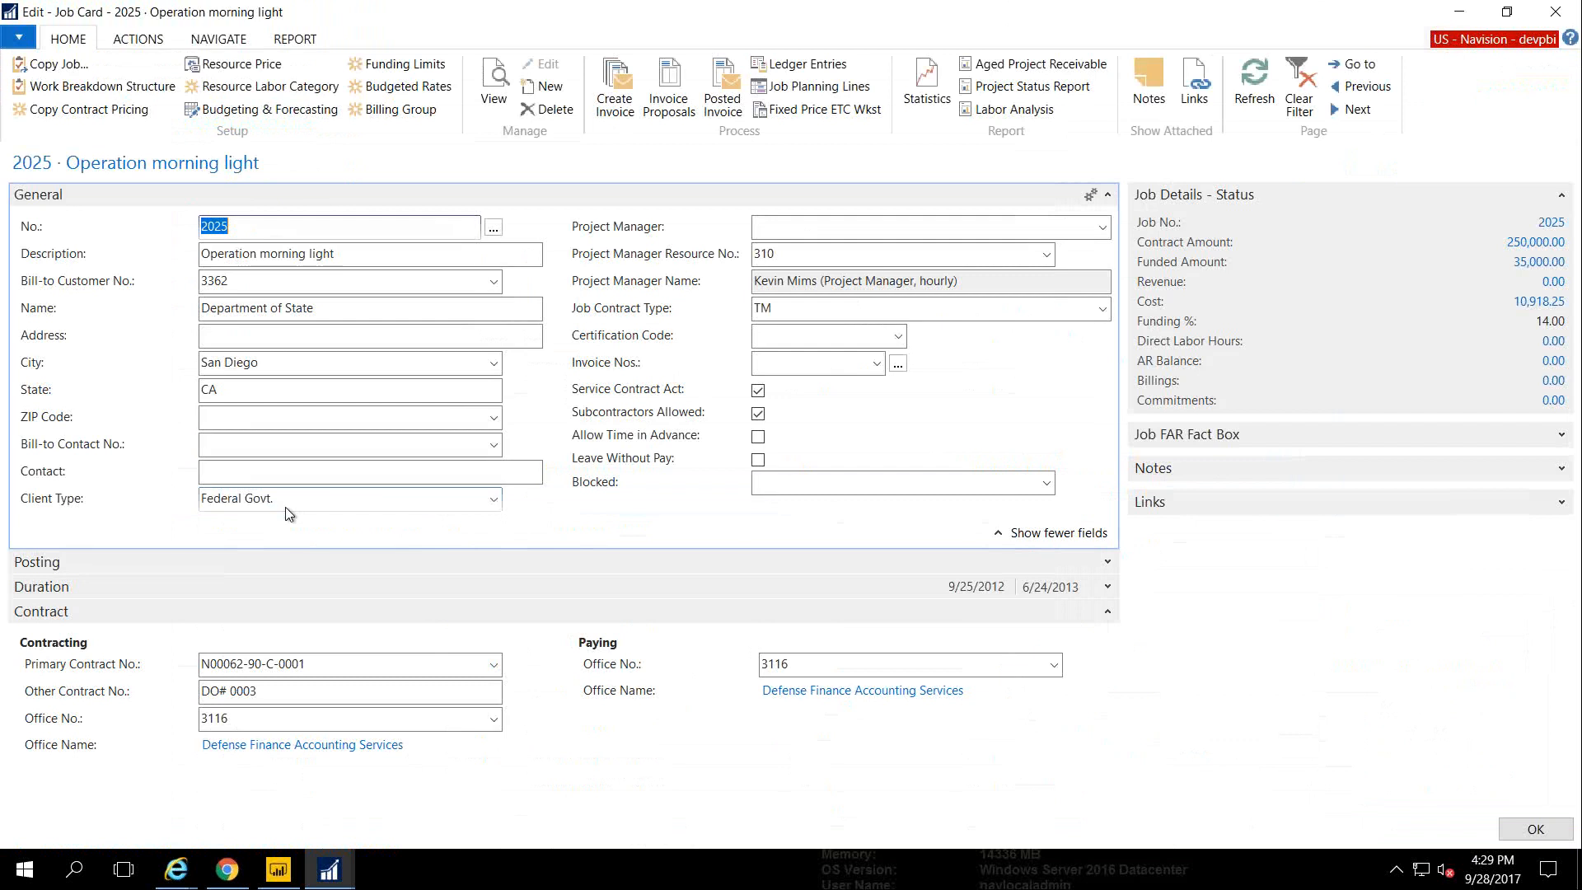
pyautogui.click(247, 66)
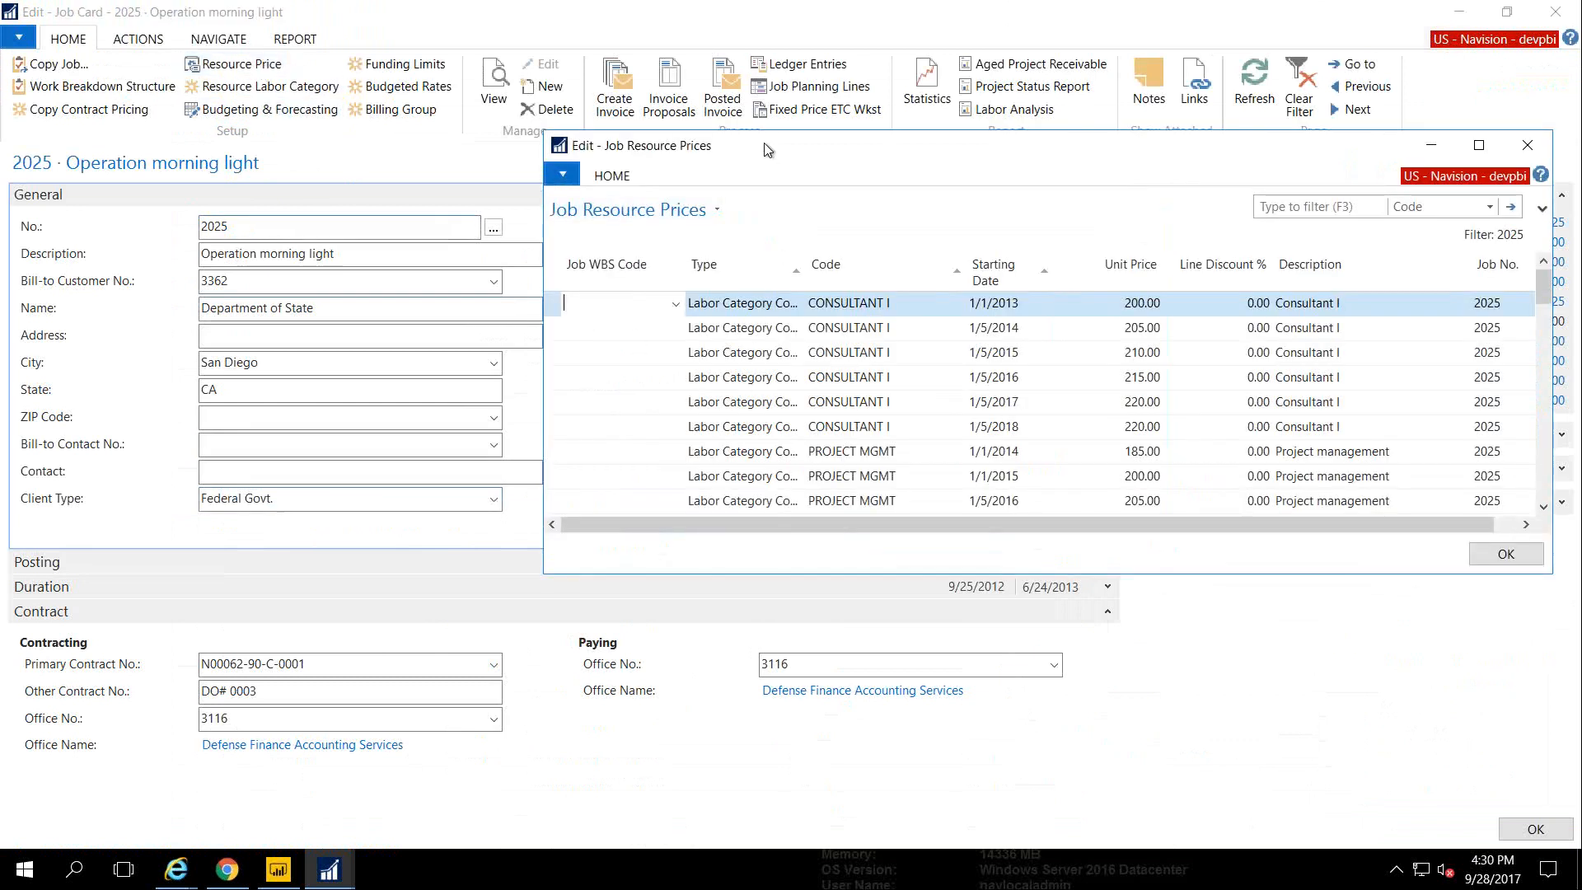
# Review job 2025's Consultant I price lines in an enlarged window, then open Copy Contract Pricing
pyautogui.moveTo(765, 145); pyautogui.dragTo(723, 161)
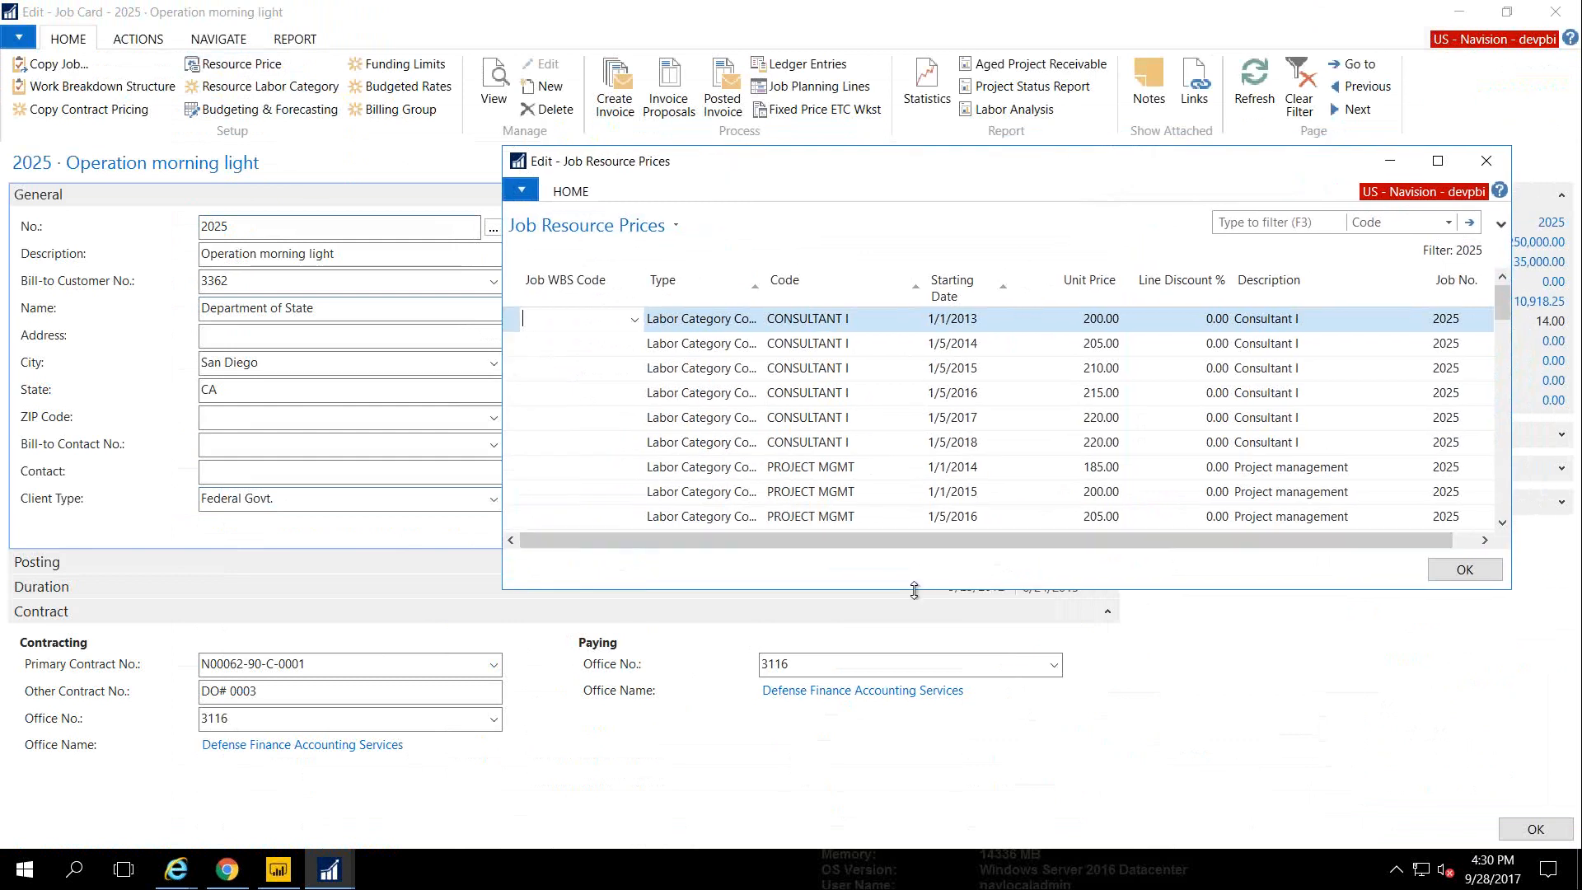
pyautogui.moveTo(914, 590); pyautogui.dragTo(927, 699)
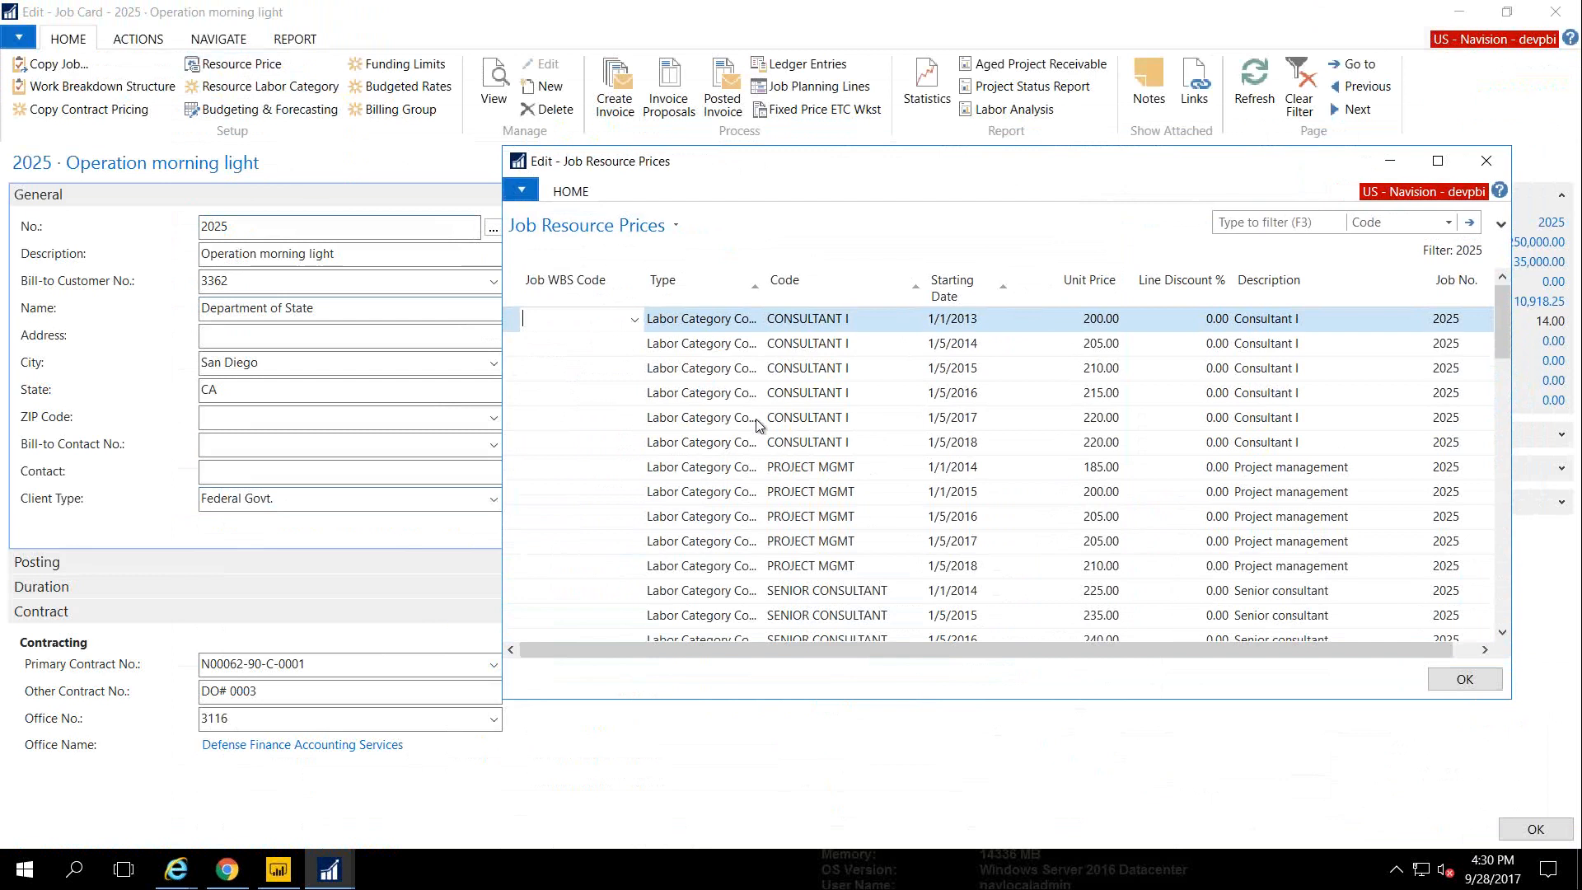
pyautogui.click(700, 401)
pyautogui.click(701, 420)
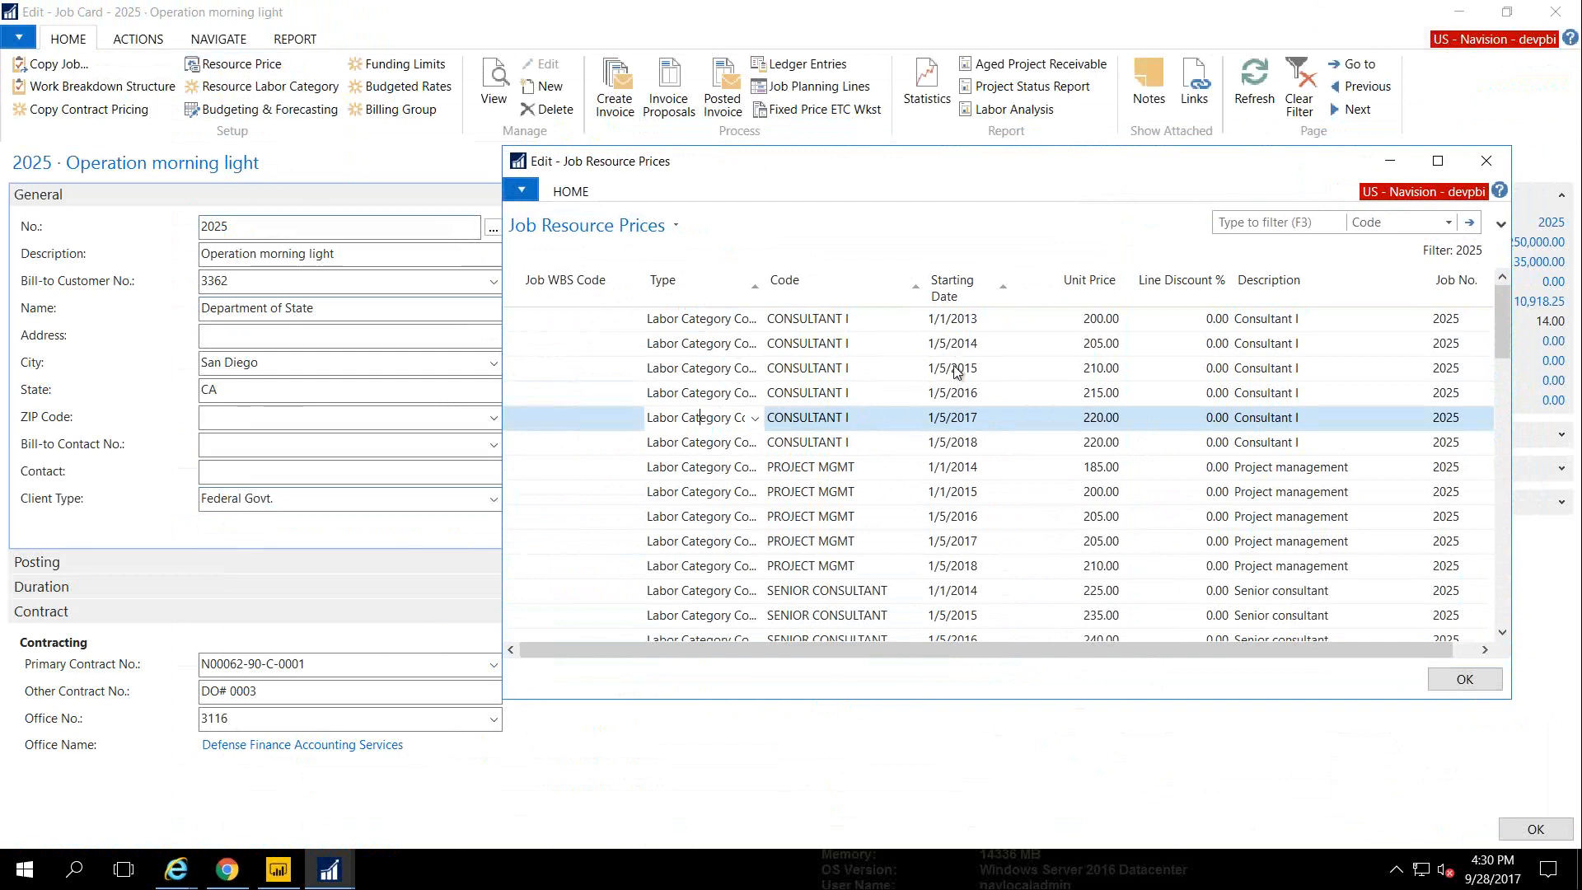
pyautogui.click(938, 371)
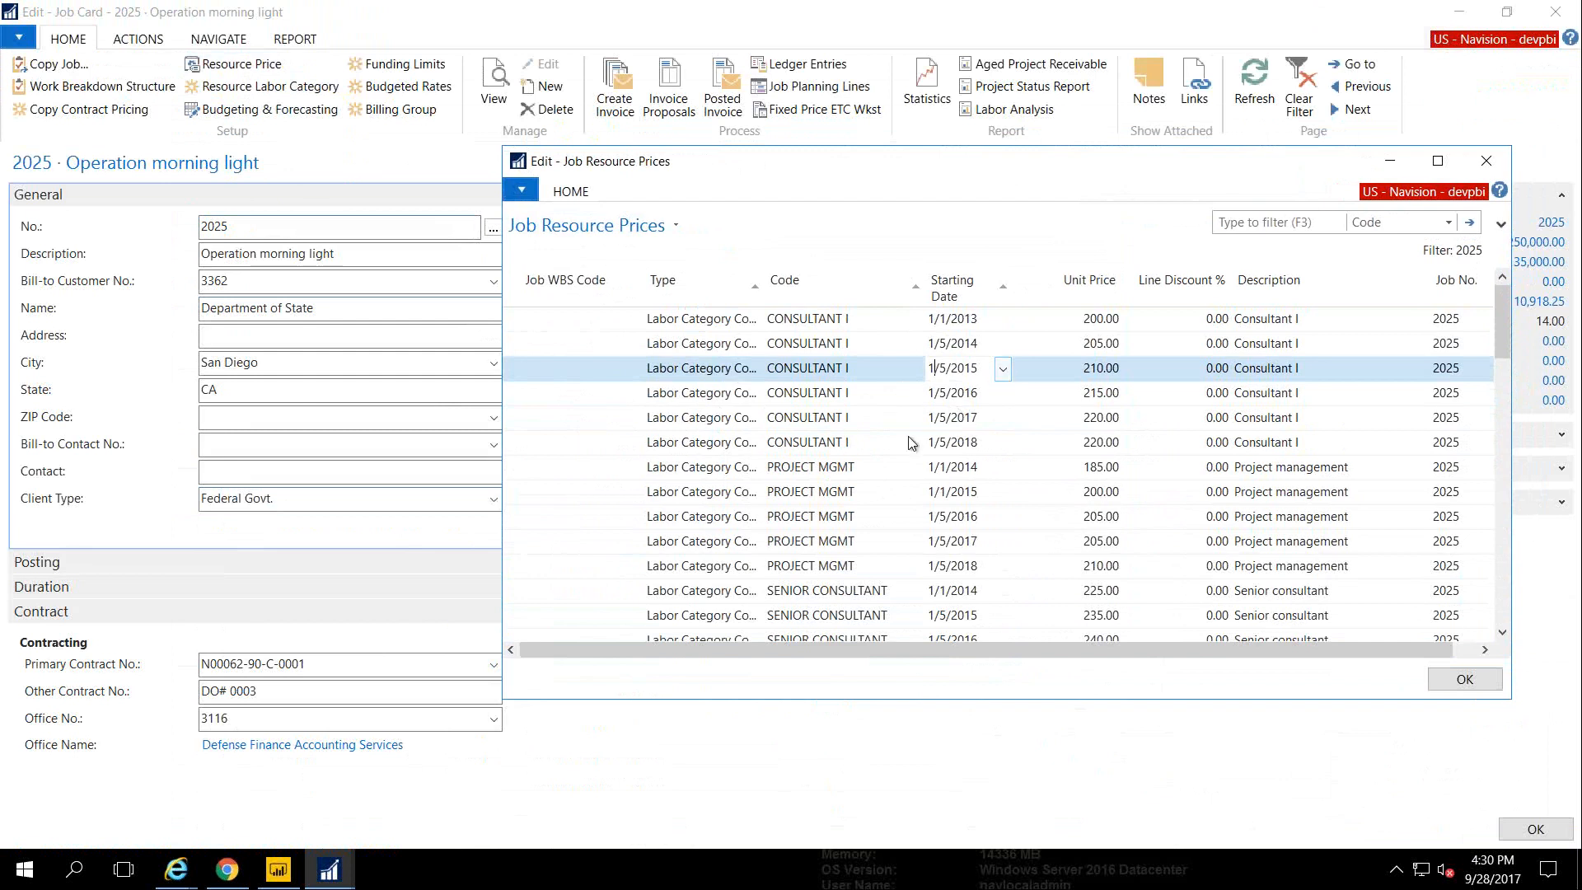
pyautogui.press('Escape')
pyautogui.click(105, 110)
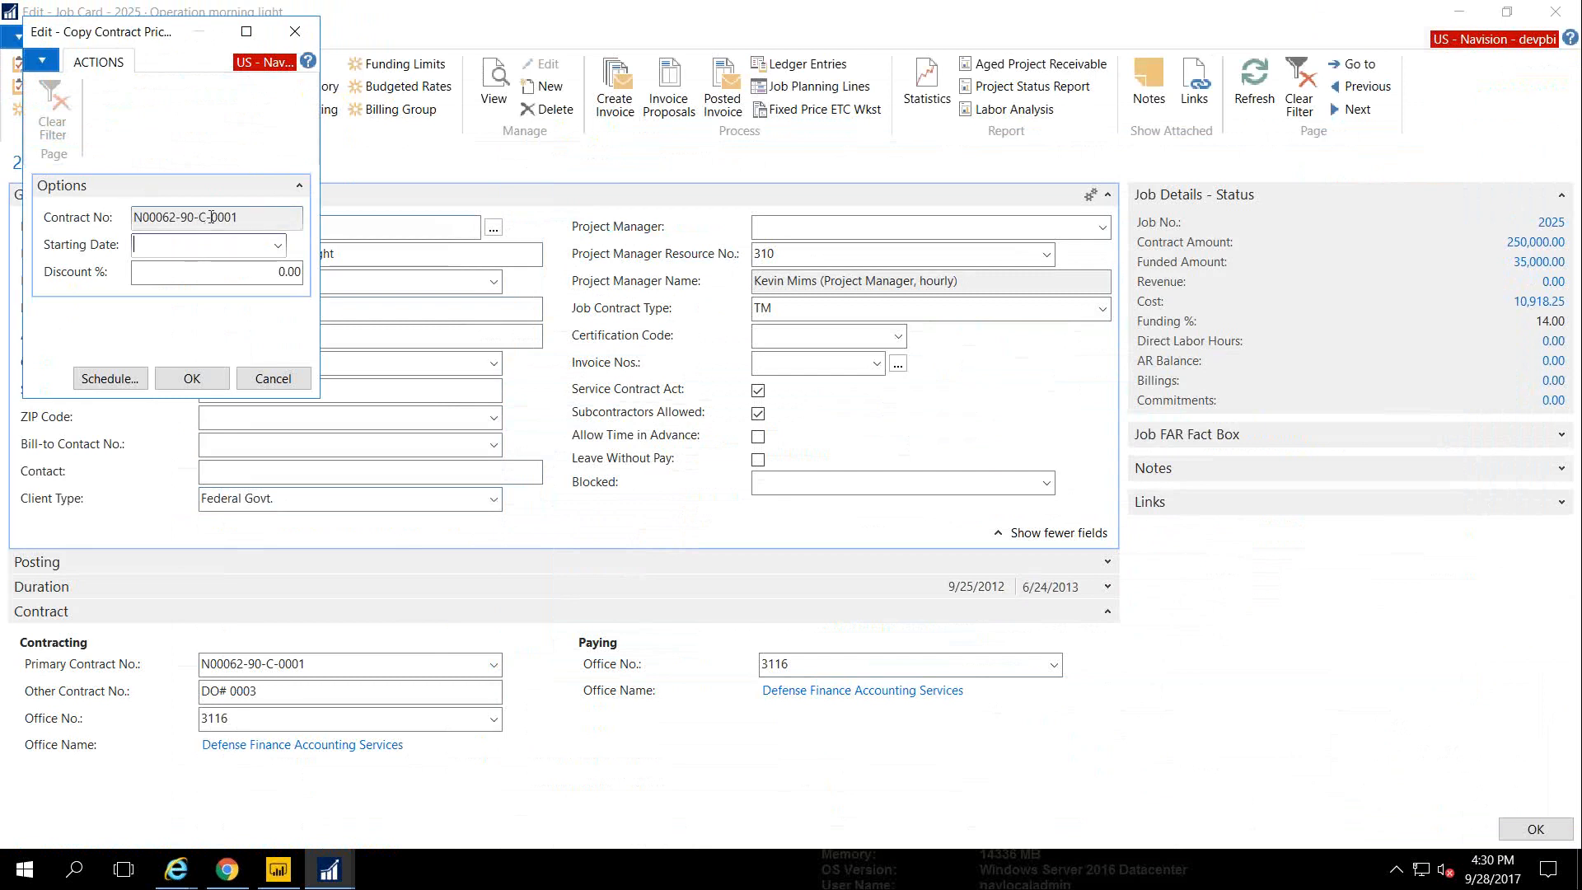
pyautogui.click(225, 280)
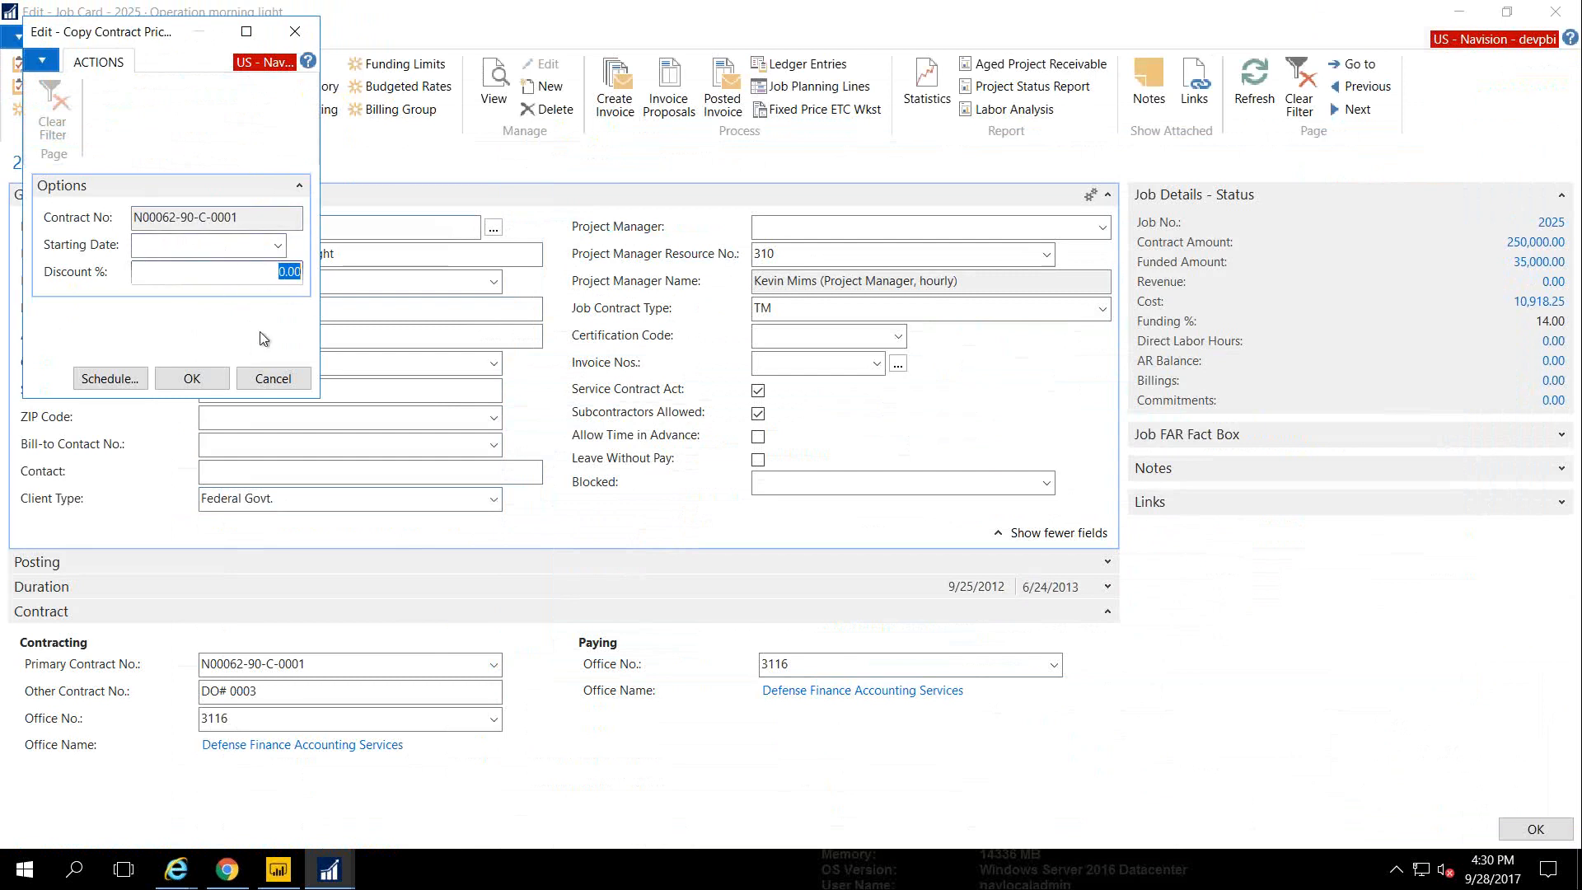
pyautogui.click(264, 379)
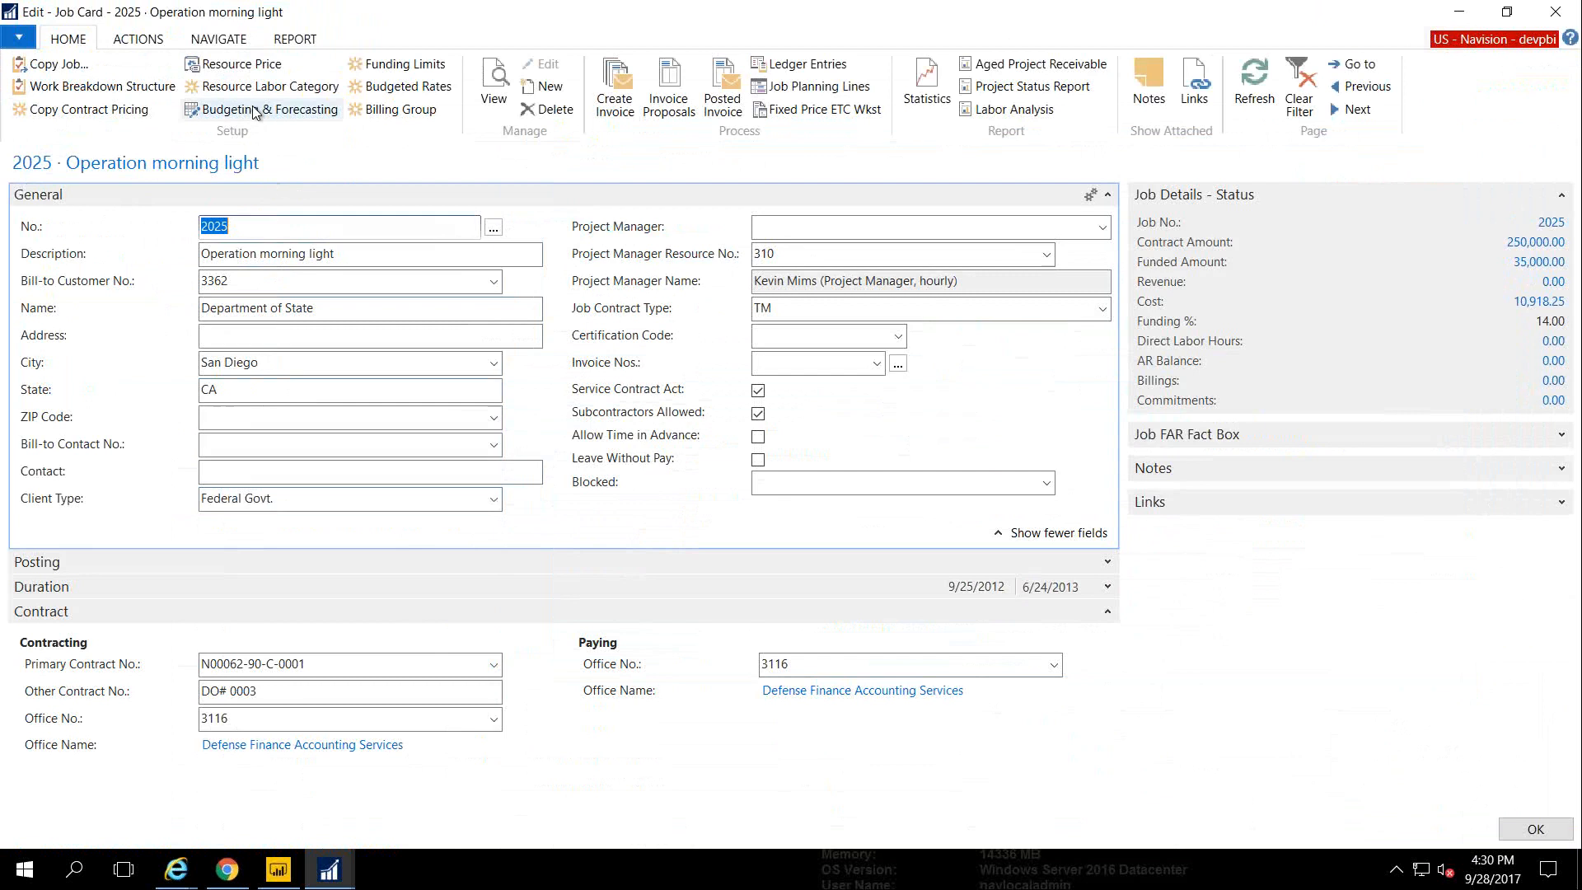
pyautogui.click(232, 64)
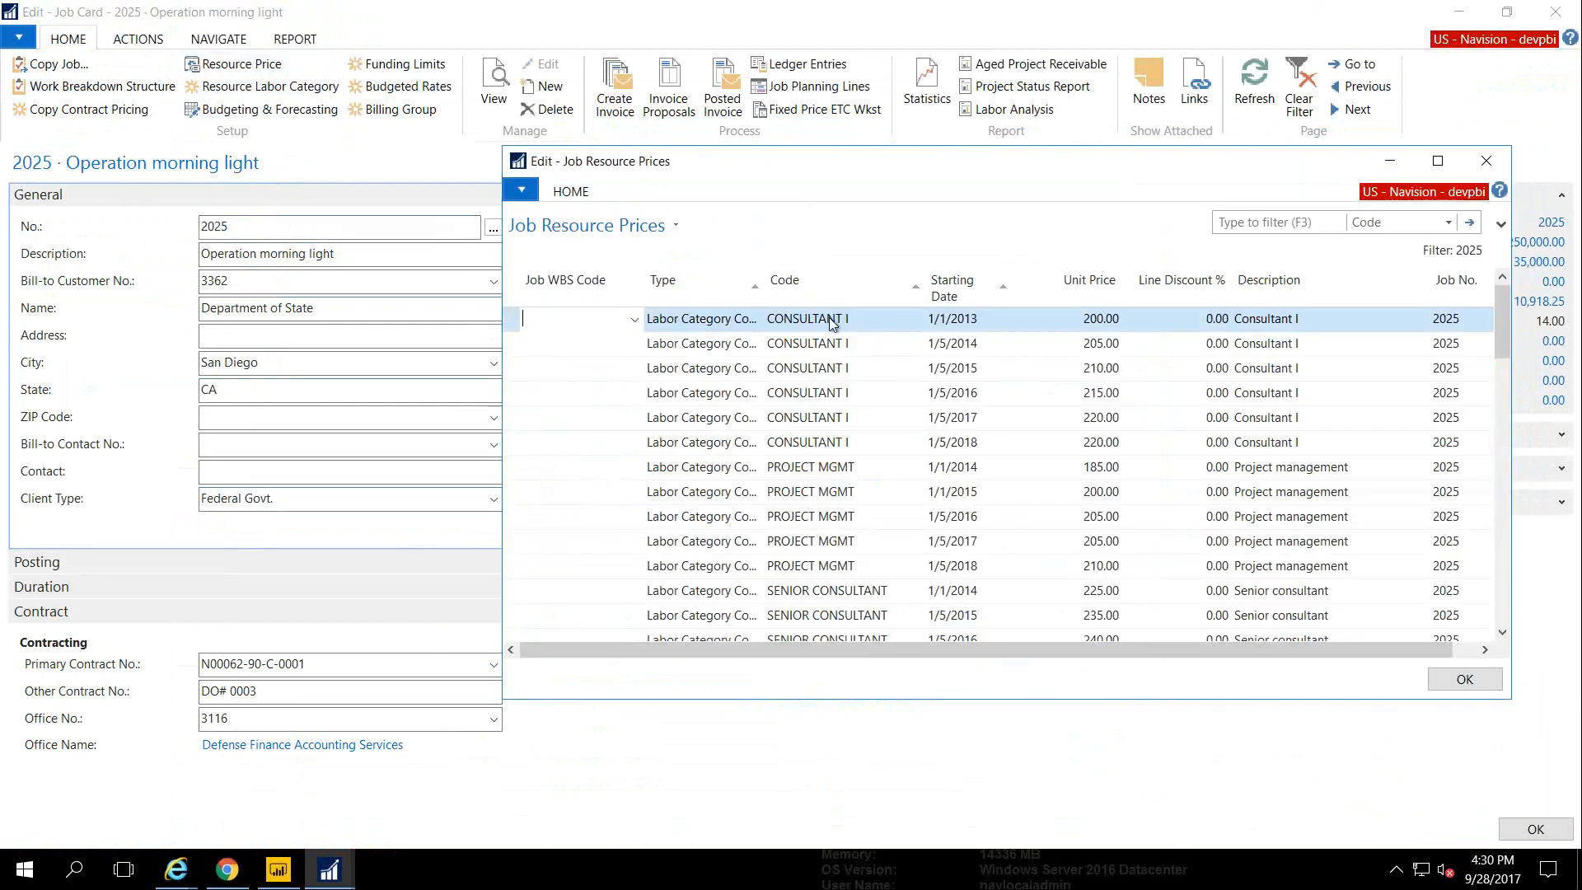
pyautogui.click(832, 320)
pyautogui.rightClick(832, 320)
pyautogui.click(866, 408)
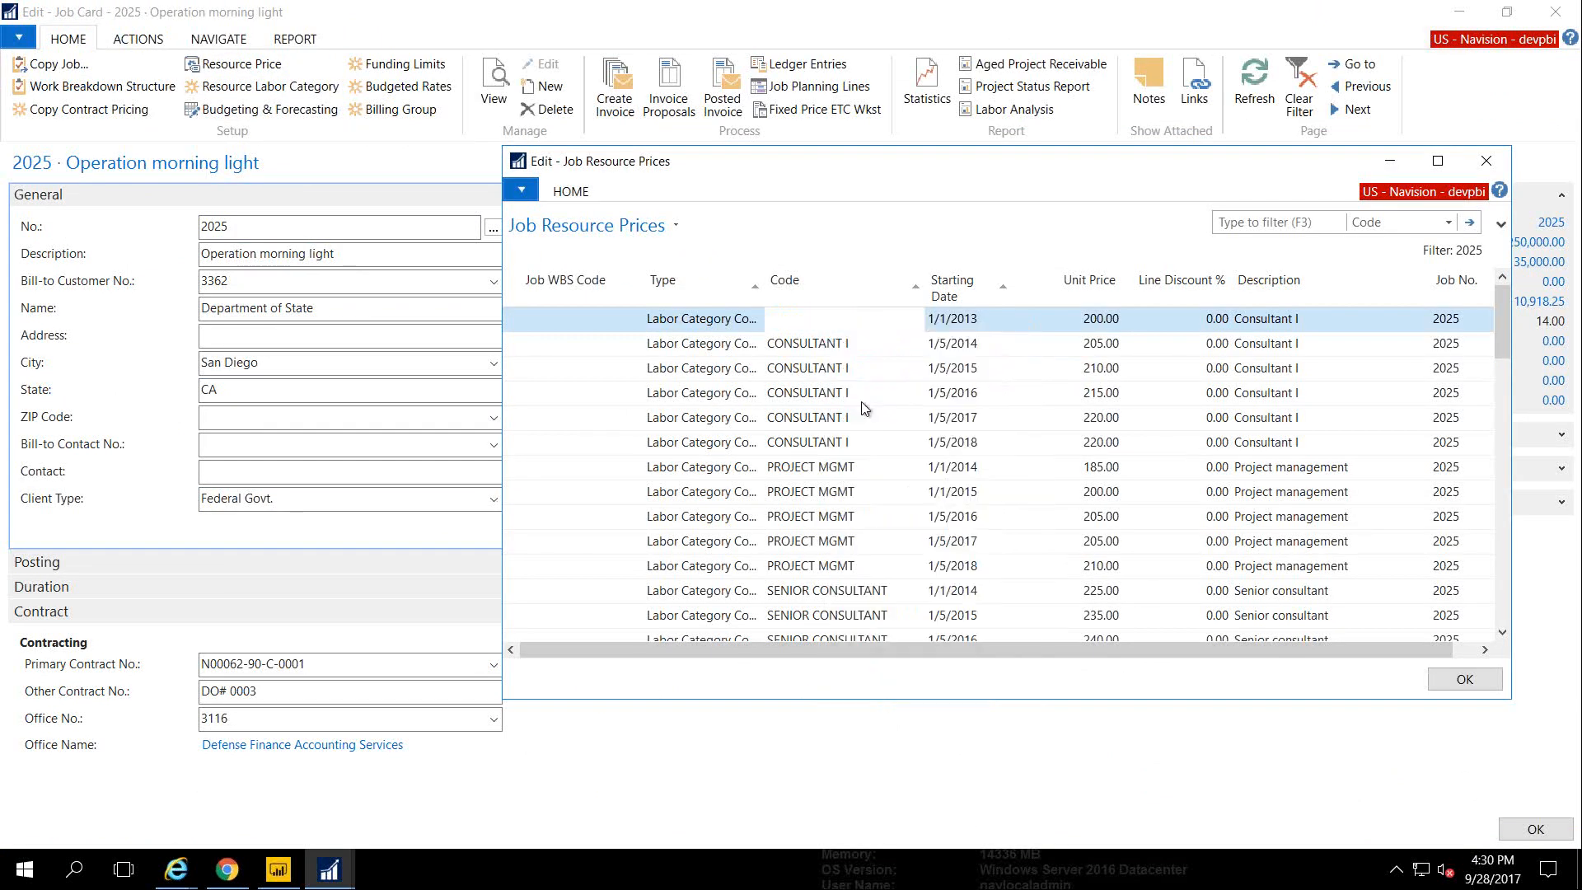
pyautogui.click(814, 345)
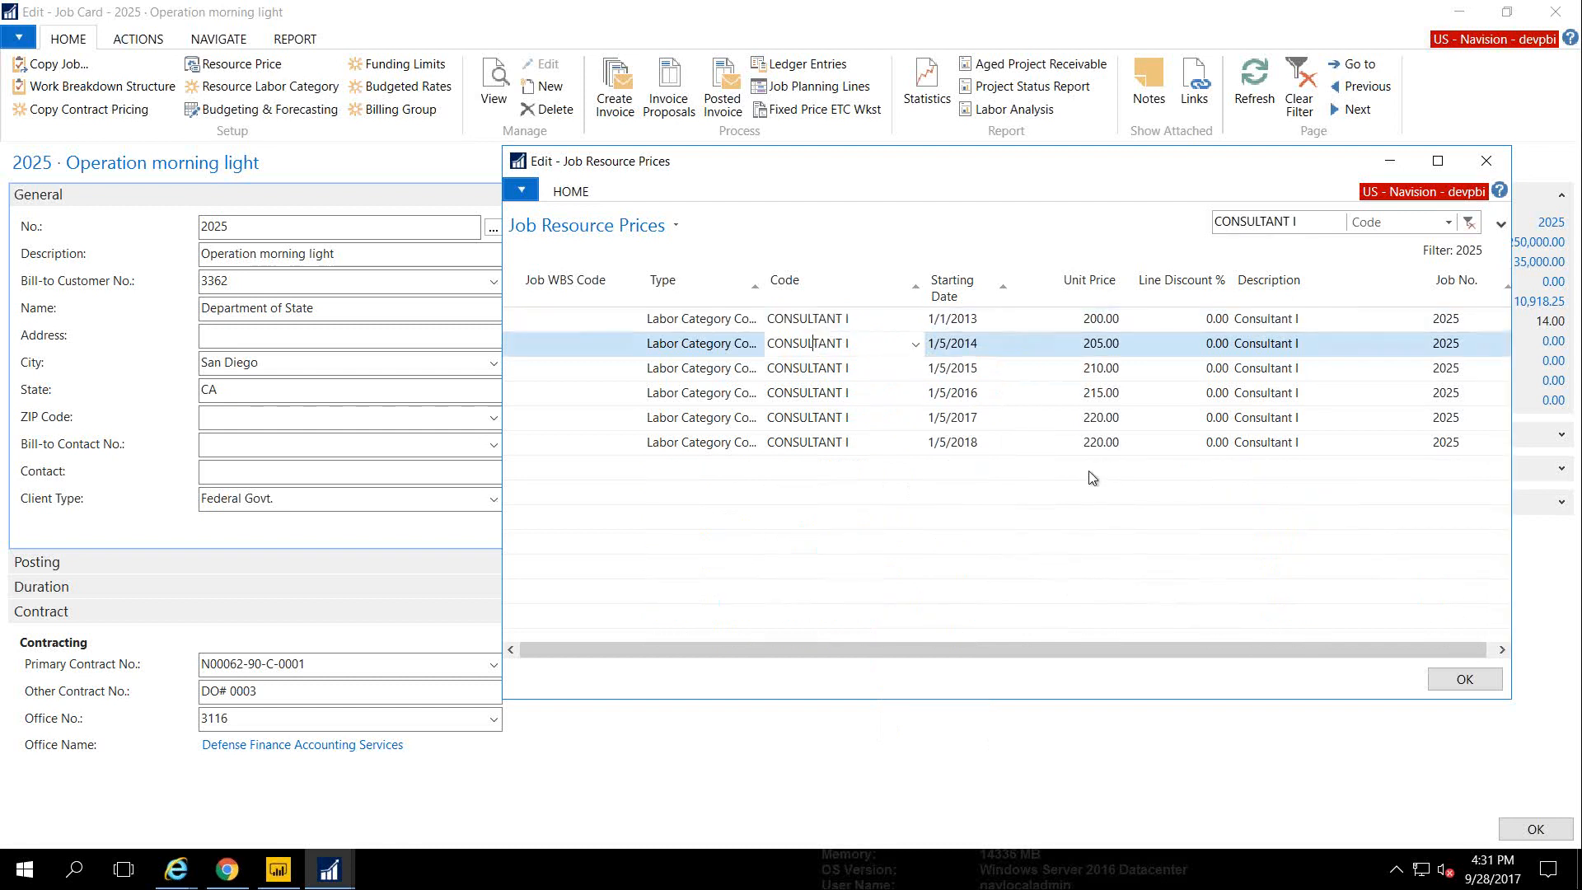
pyautogui.click(520, 190)
pyautogui.moveTo(569, 262)
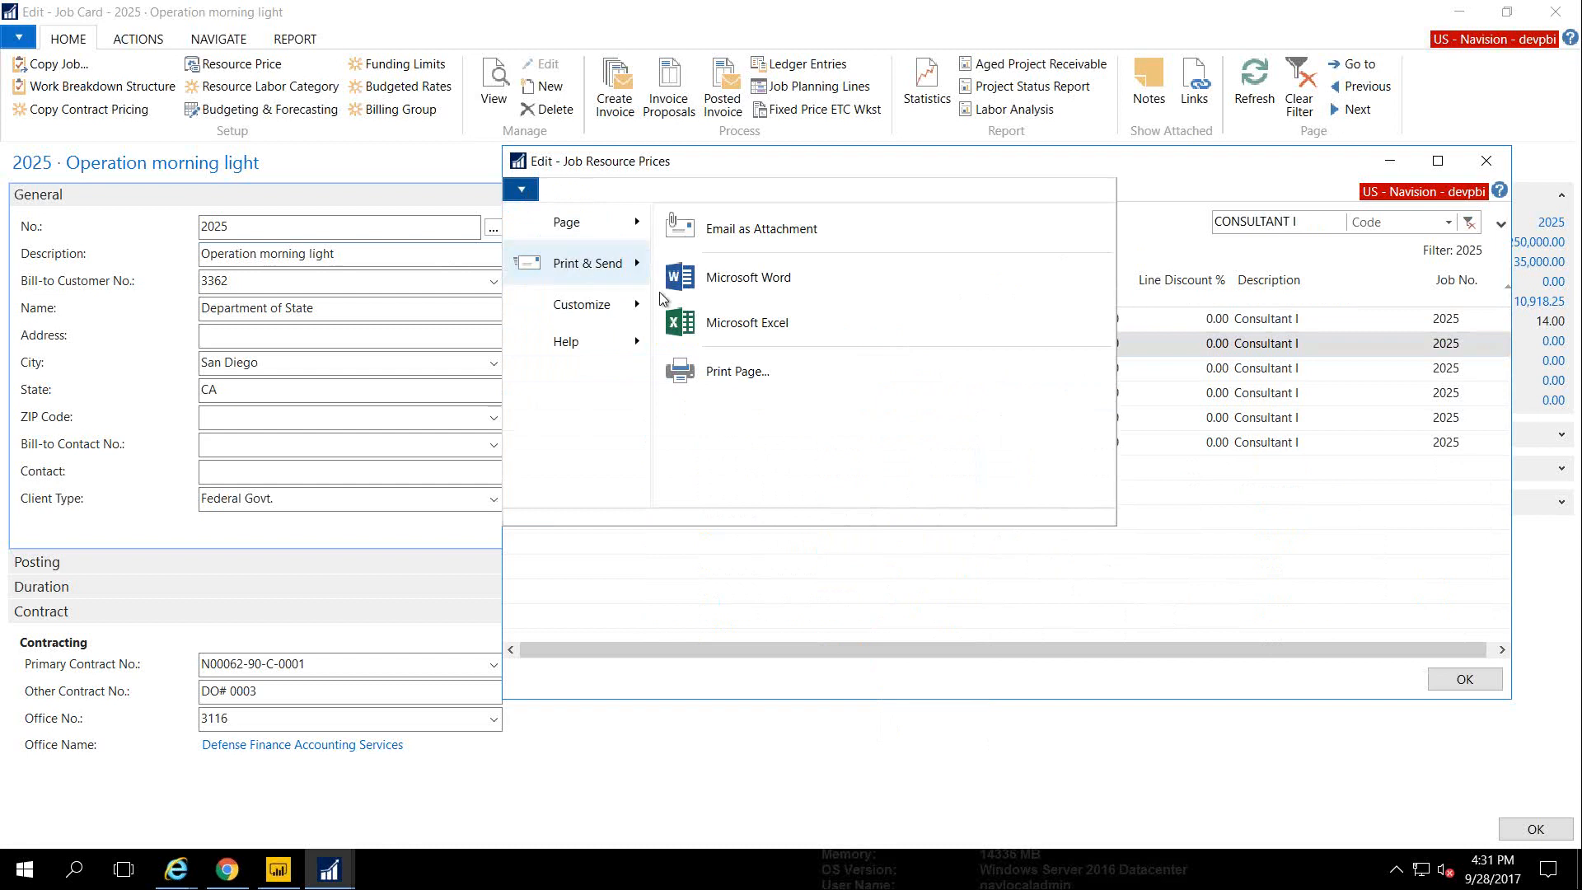
pyautogui.click(705, 164)
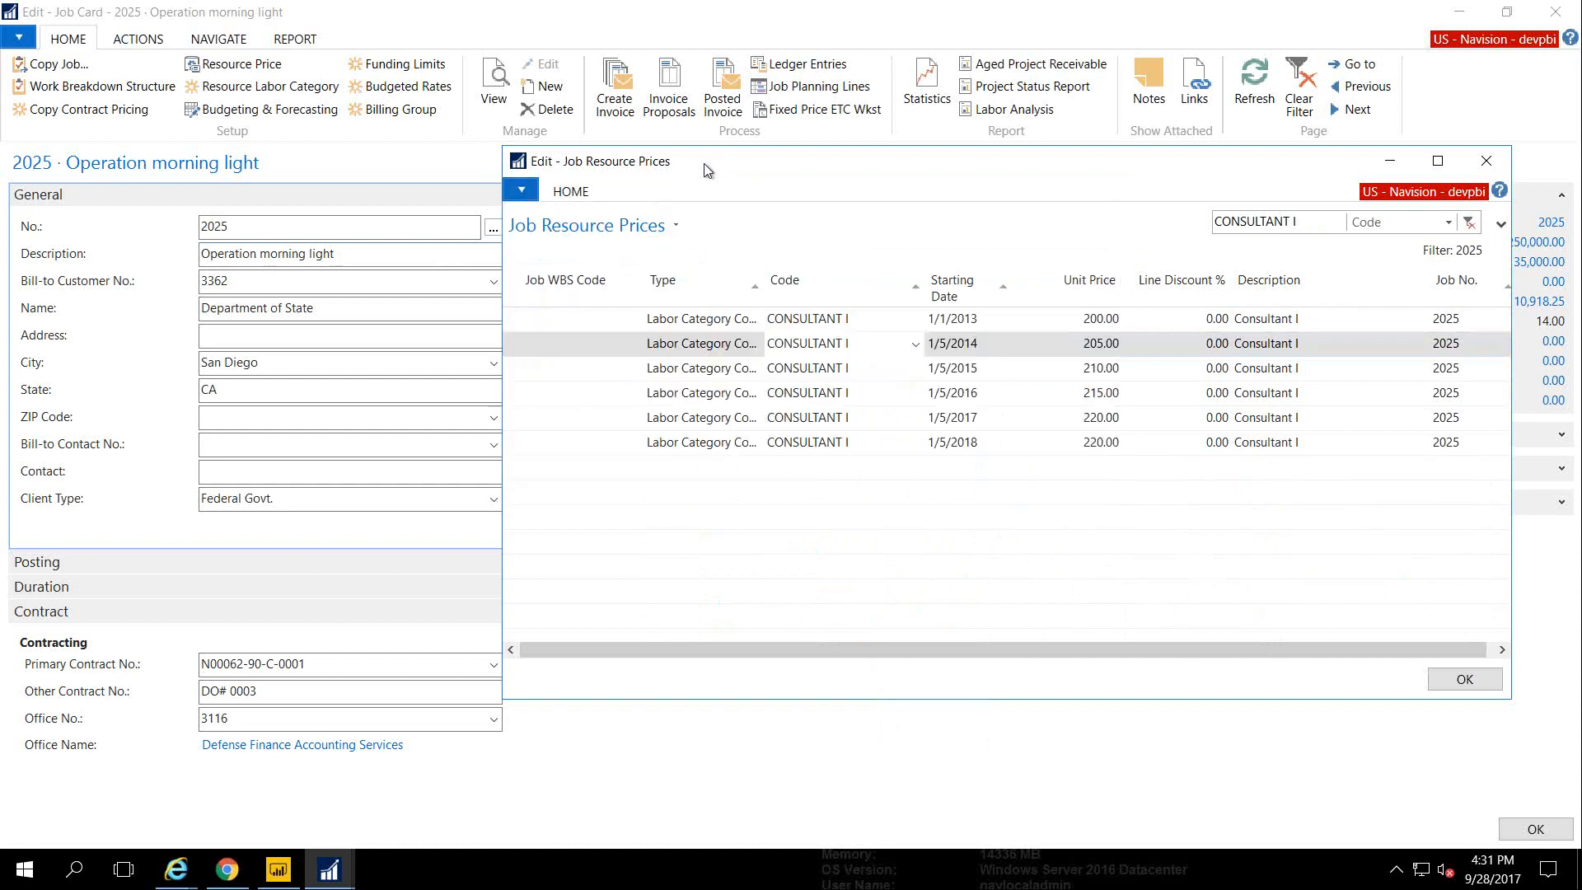
pyautogui.click(570, 191)
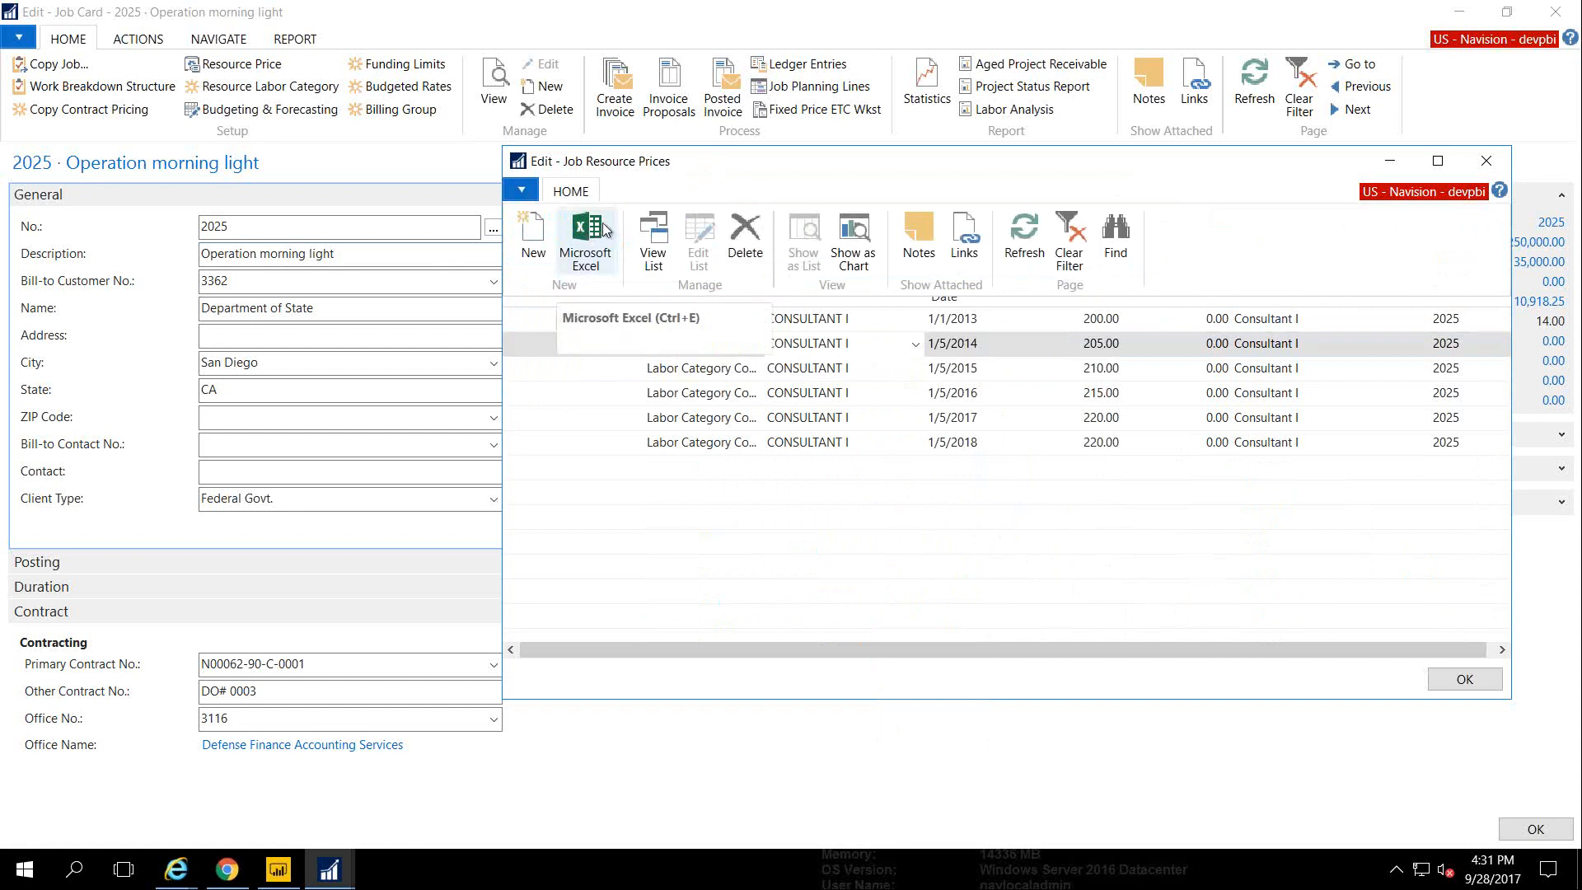
# Close the filtered prices and reopen job 2025's resource prices showing all labor categories
pyautogui.click(514, 397)
pyautogui.rightClick(515, 403)
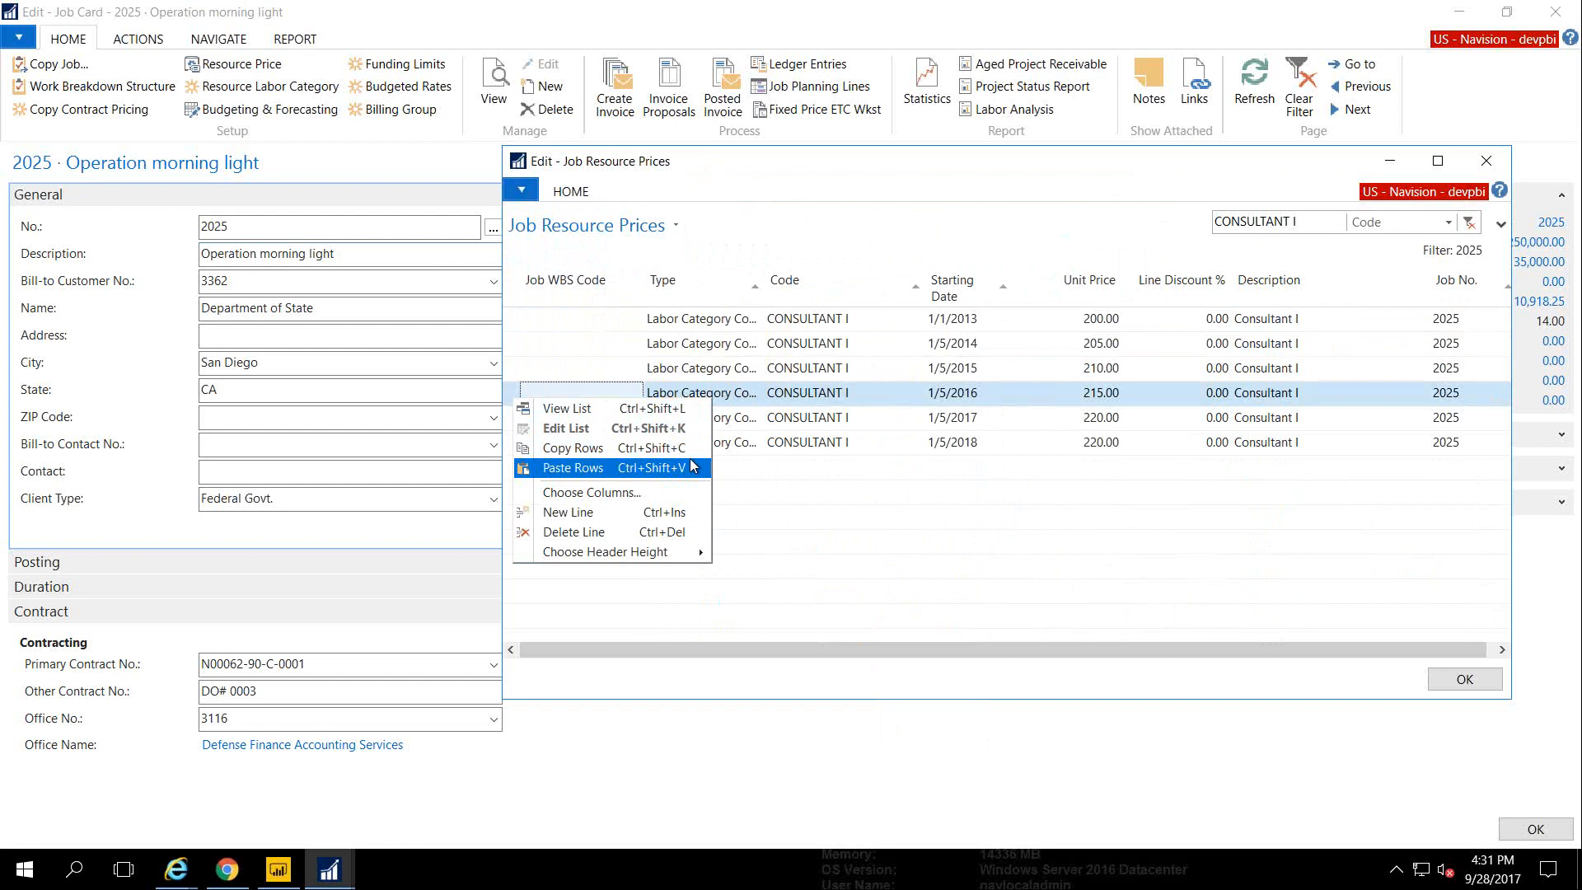
pyautogui.press('Escape')
pyautogui.press('Escape')
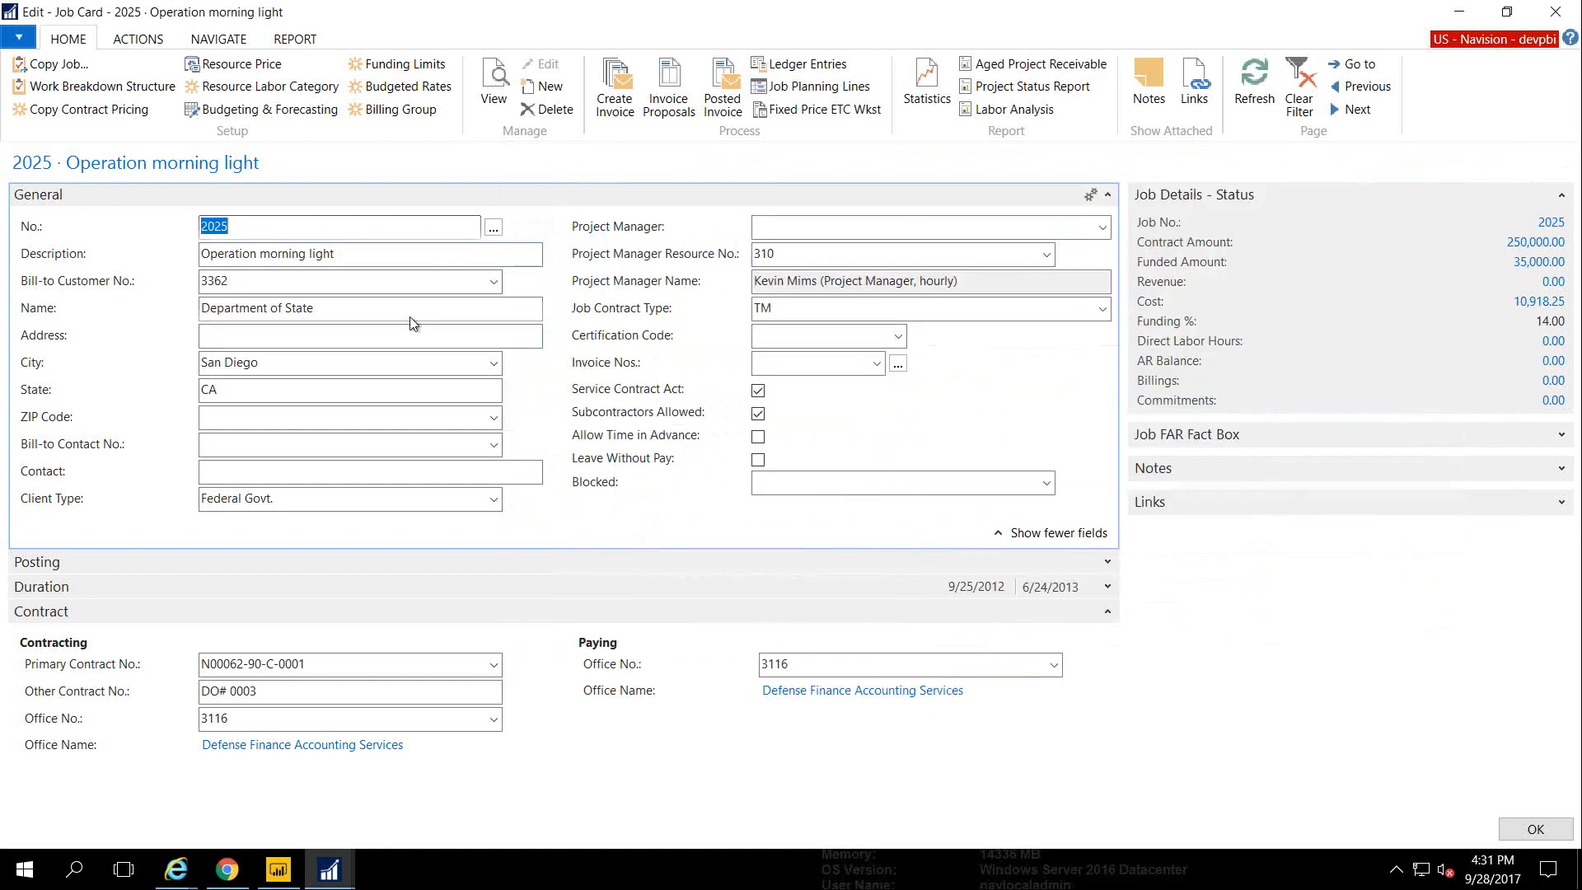
pyautogui.click(243, 65)
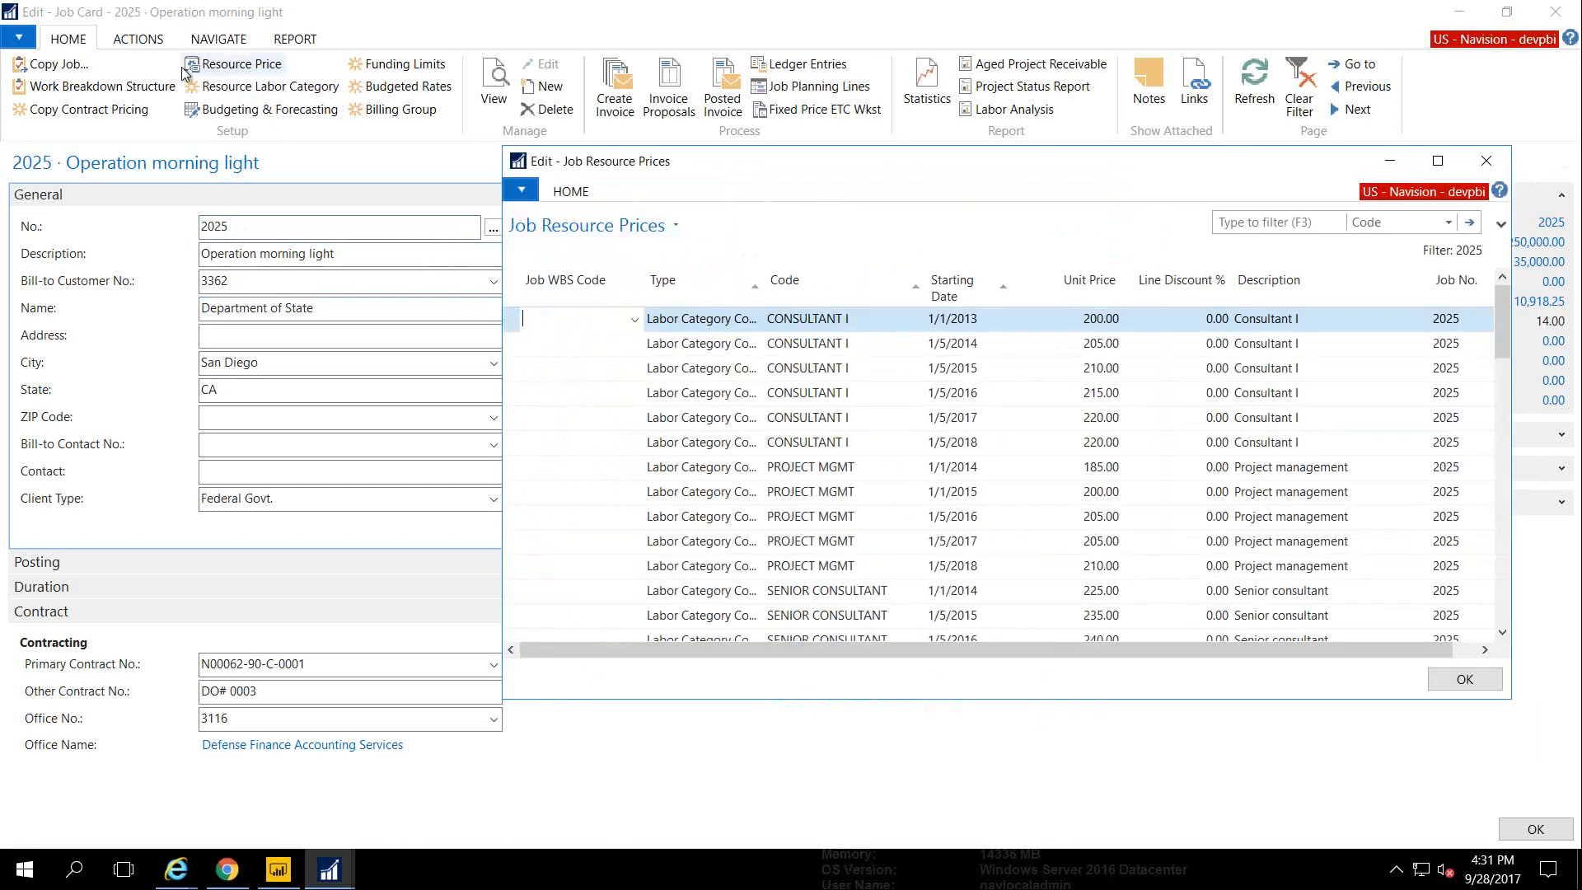
# Open job 2025's Resource Labor Category defaults and arrange it beside the resource prices window
pyautogui.click(220, 87)
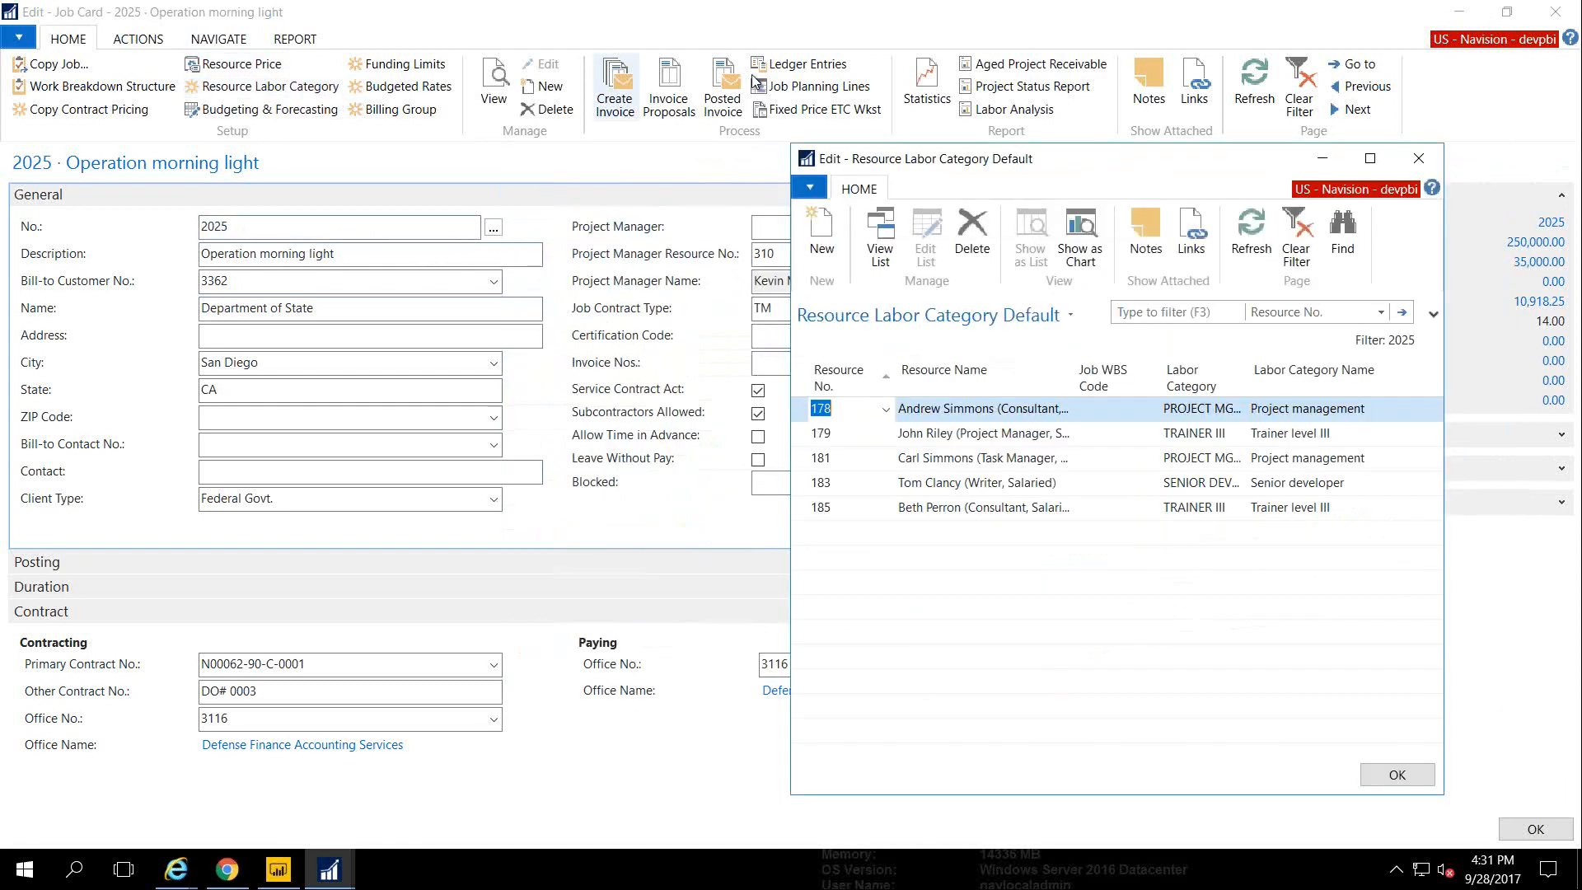
pyautogui.moveTo(944, 159); pyautogui.dragTo(237, 161)
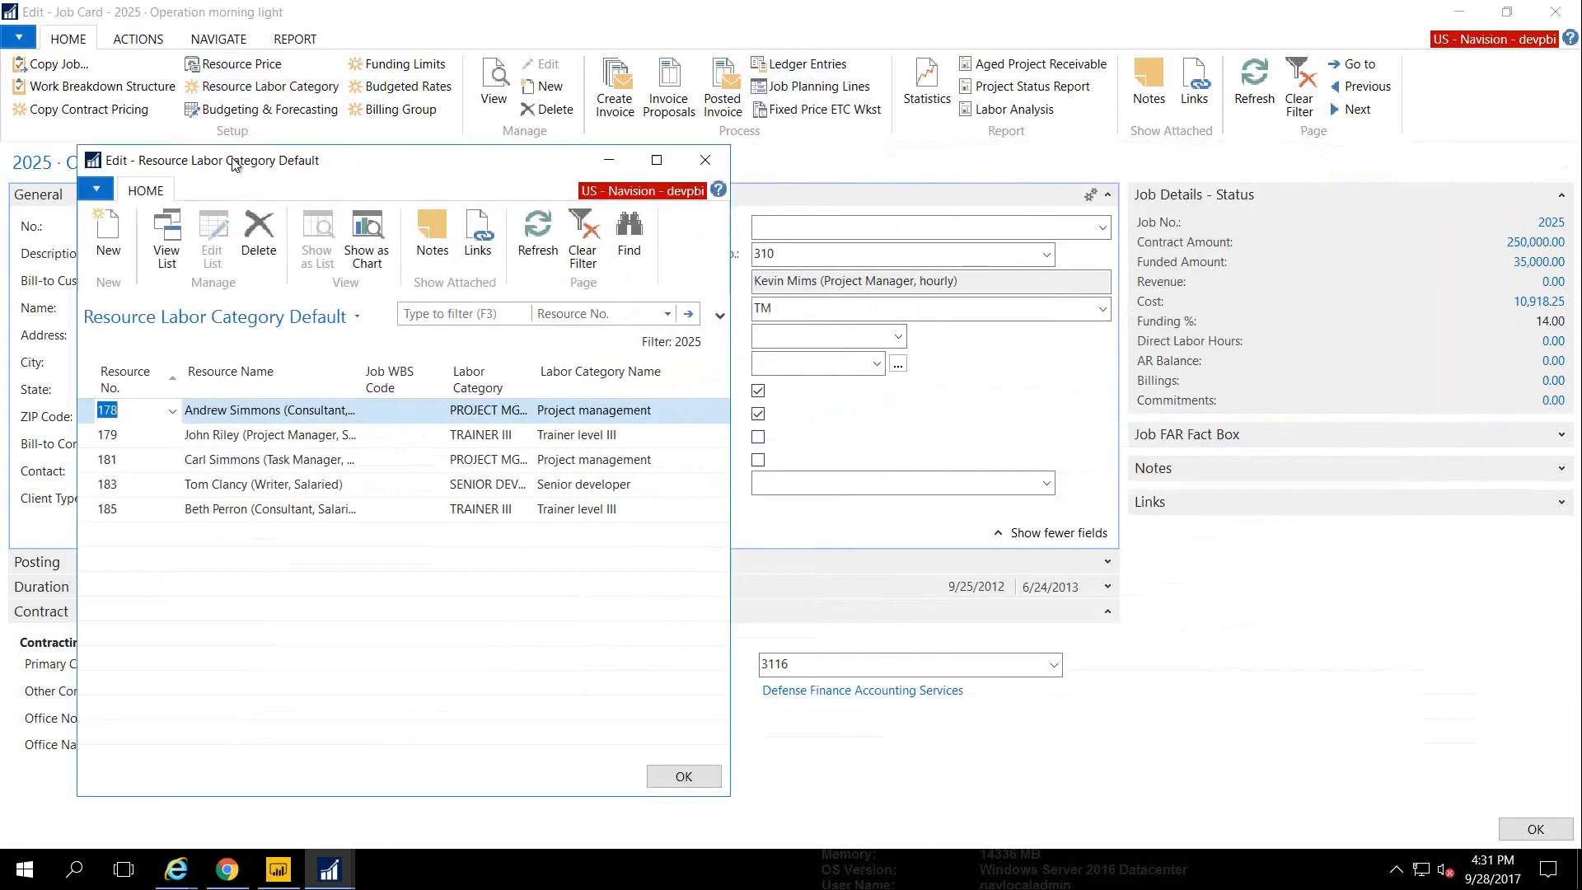
pyautogui.click(252, 72)
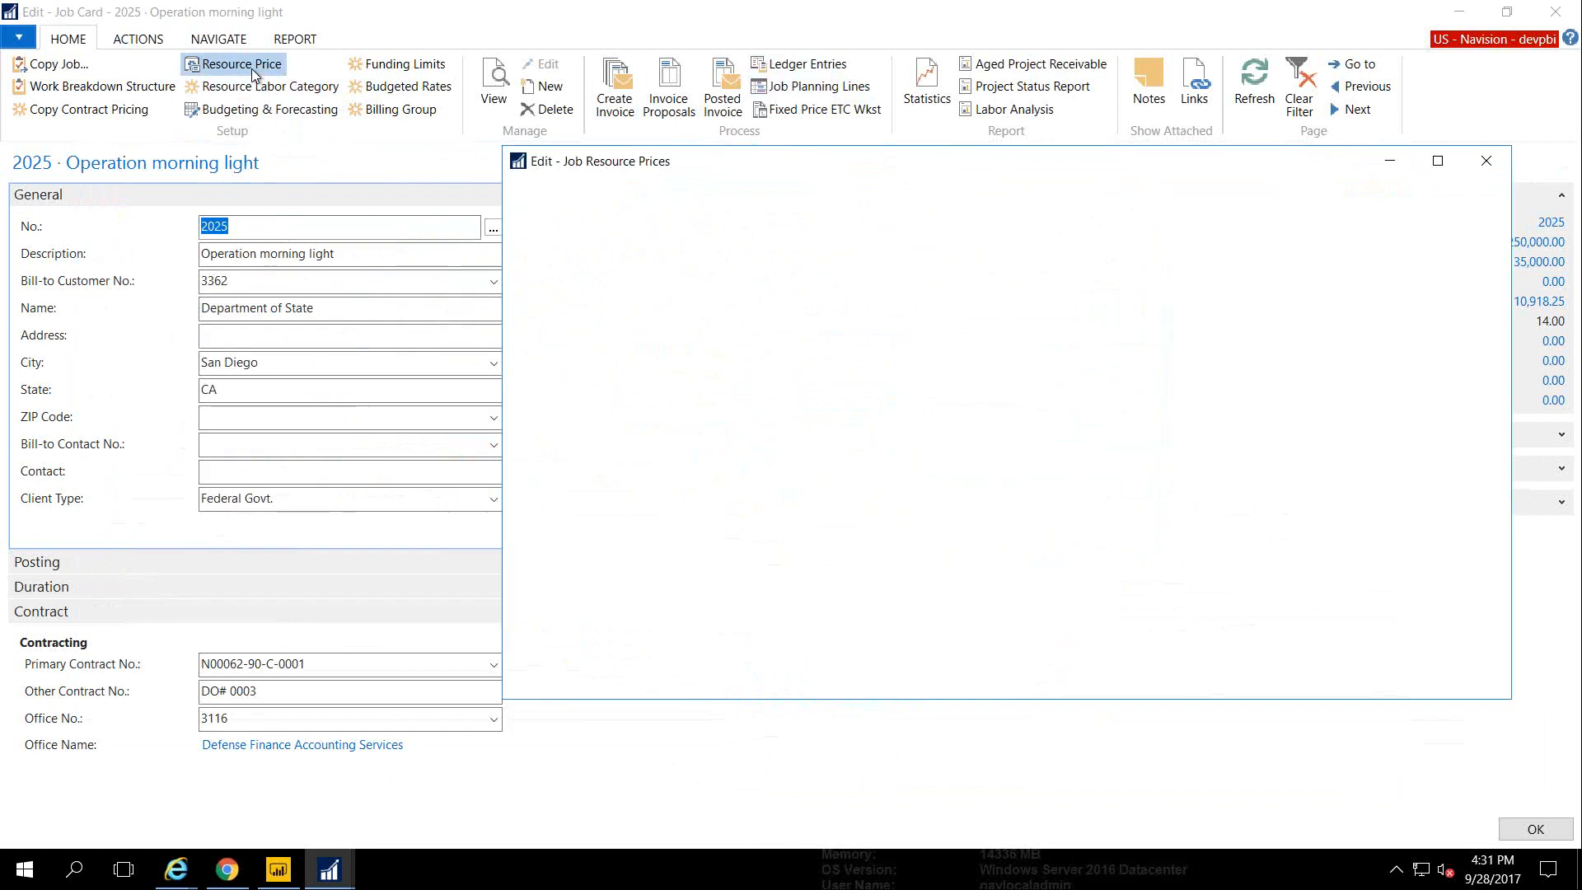
pyautogui.moveTo(325, 868)
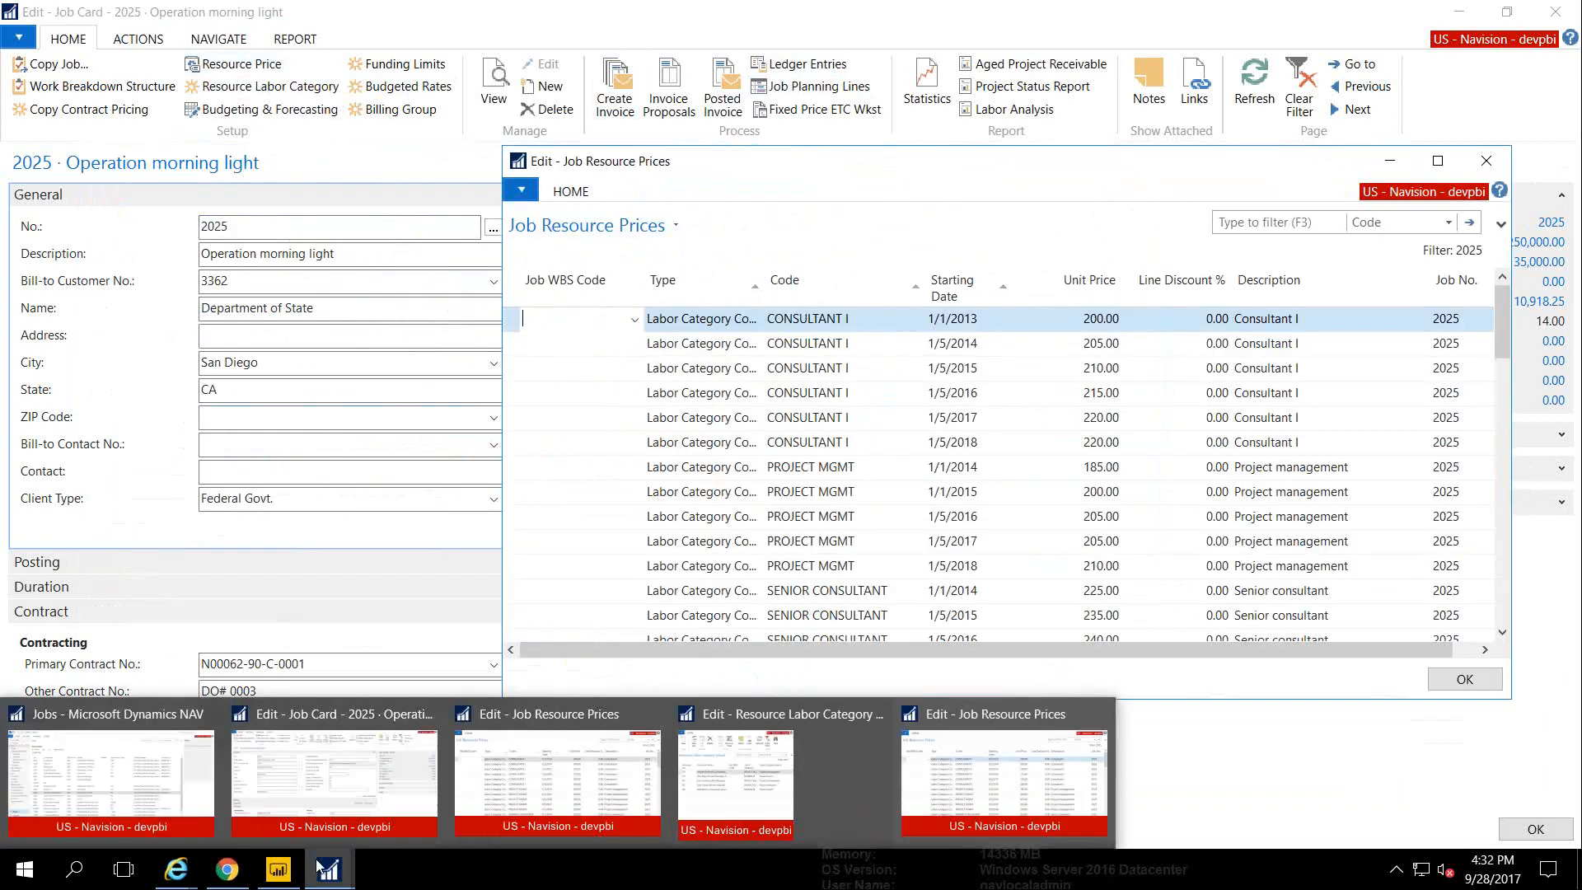
pyautogui.click(718, 805)
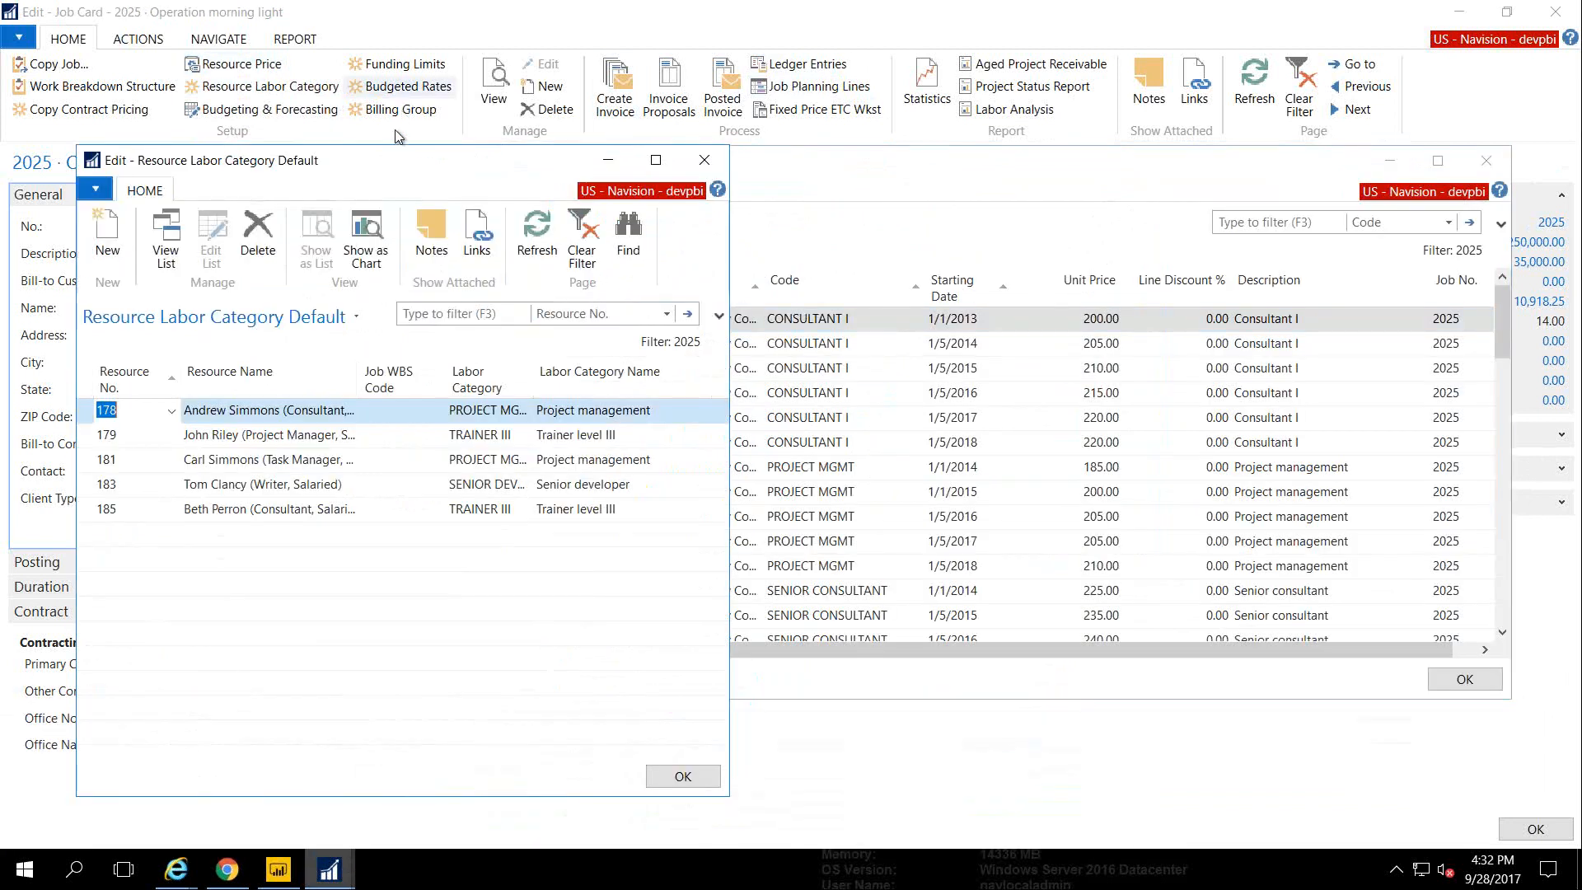
pyautogui.moveTo(750, 161); pyautogui.dragTo(855, 157)
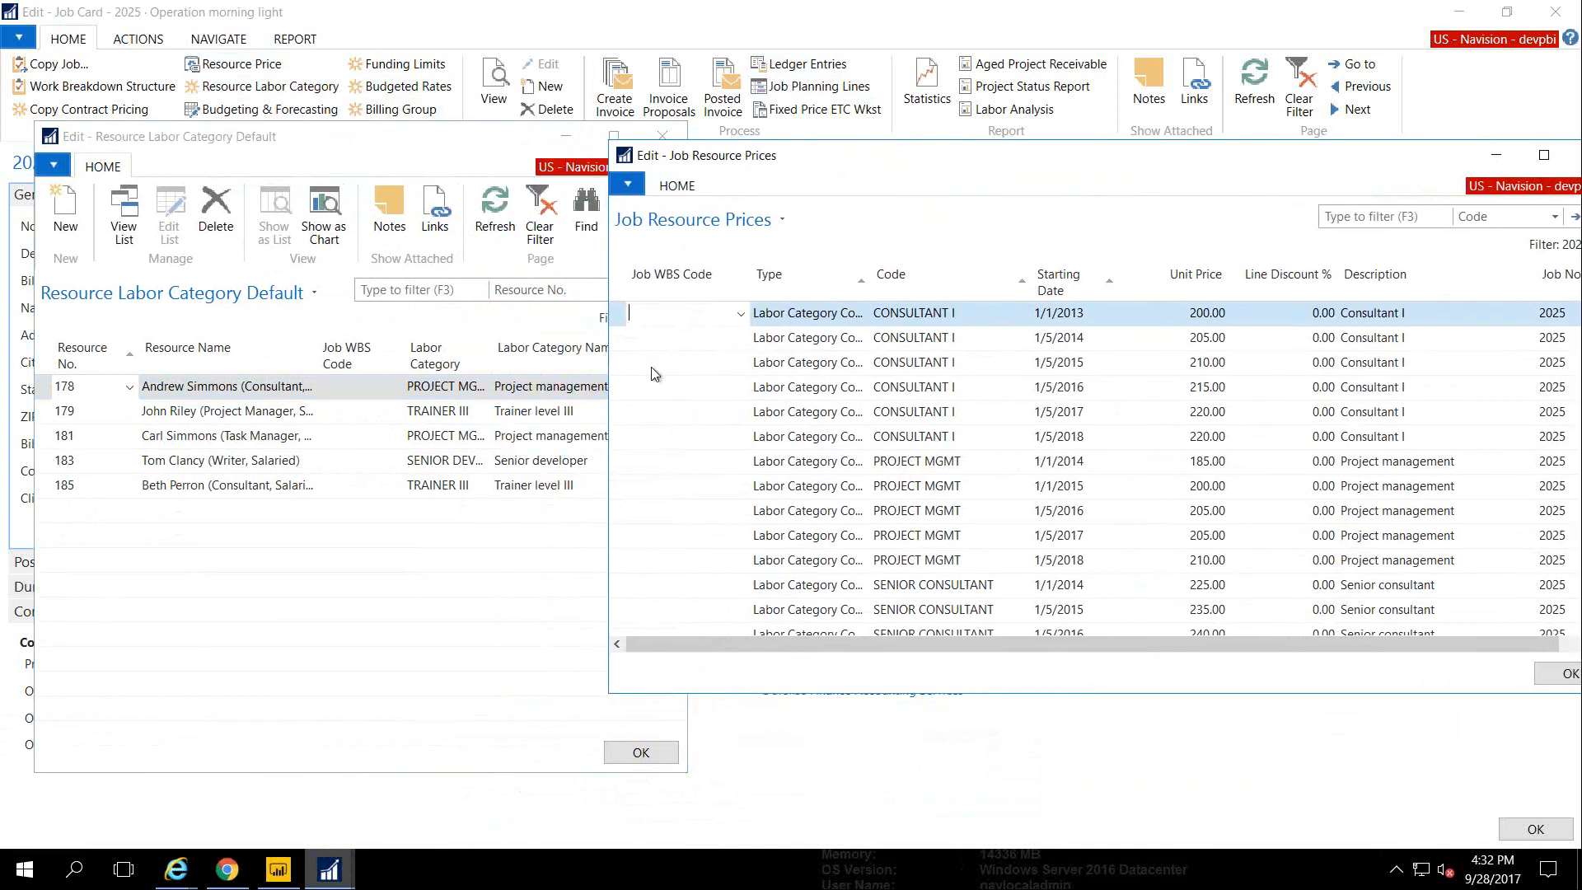
# Hide the Job WBS Code column from the resource prices list
pyautogui.rightClick(664, 291)
pyautogui.click(708, 326)
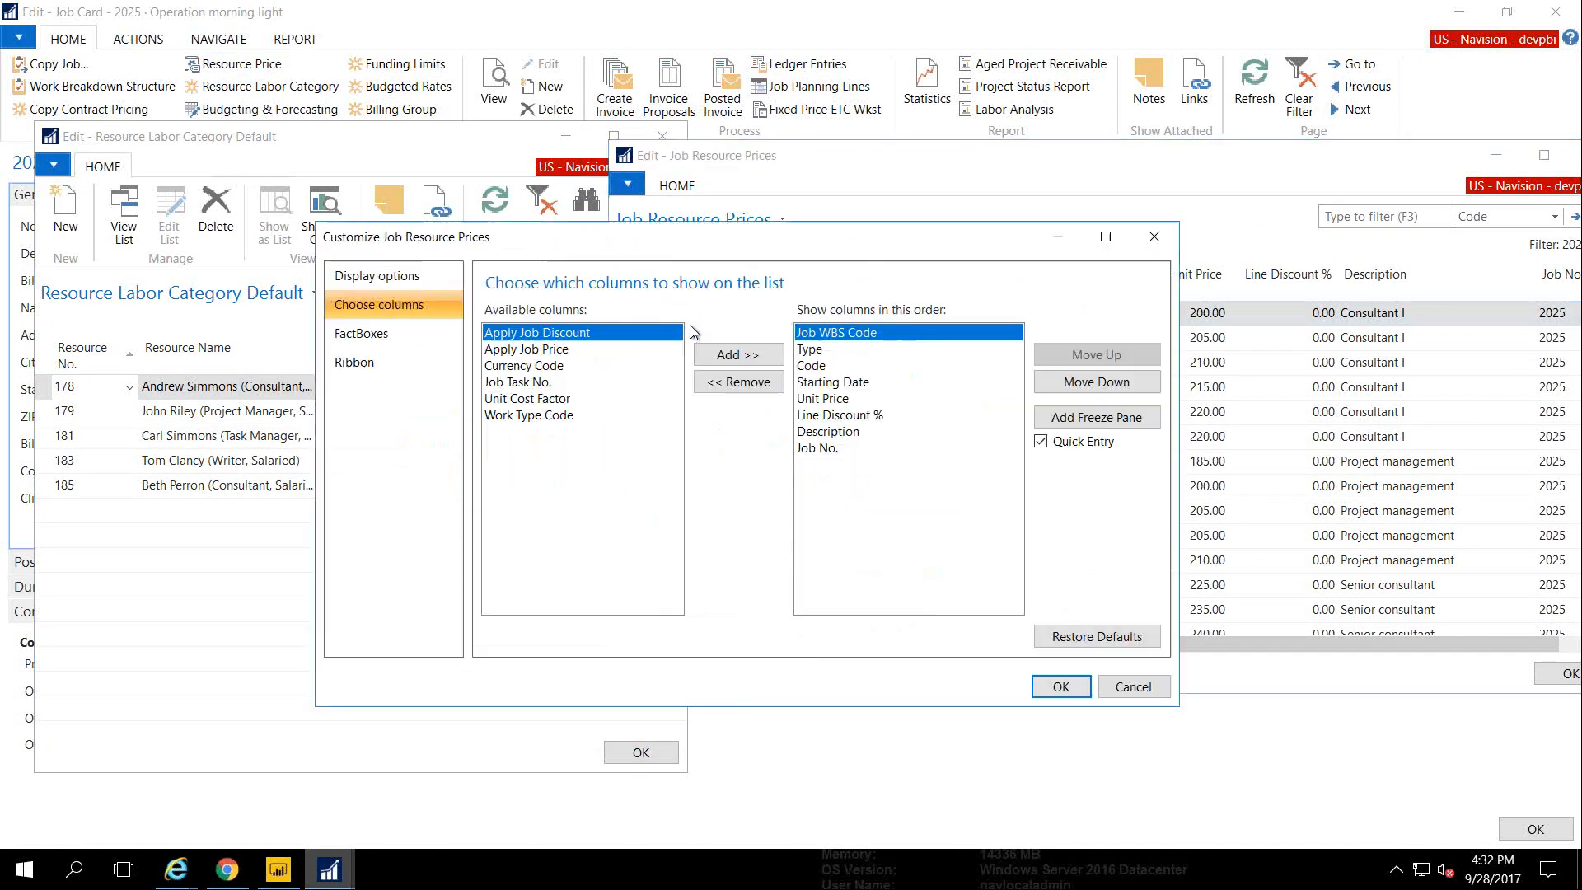
pyautogui.click(742, 383)
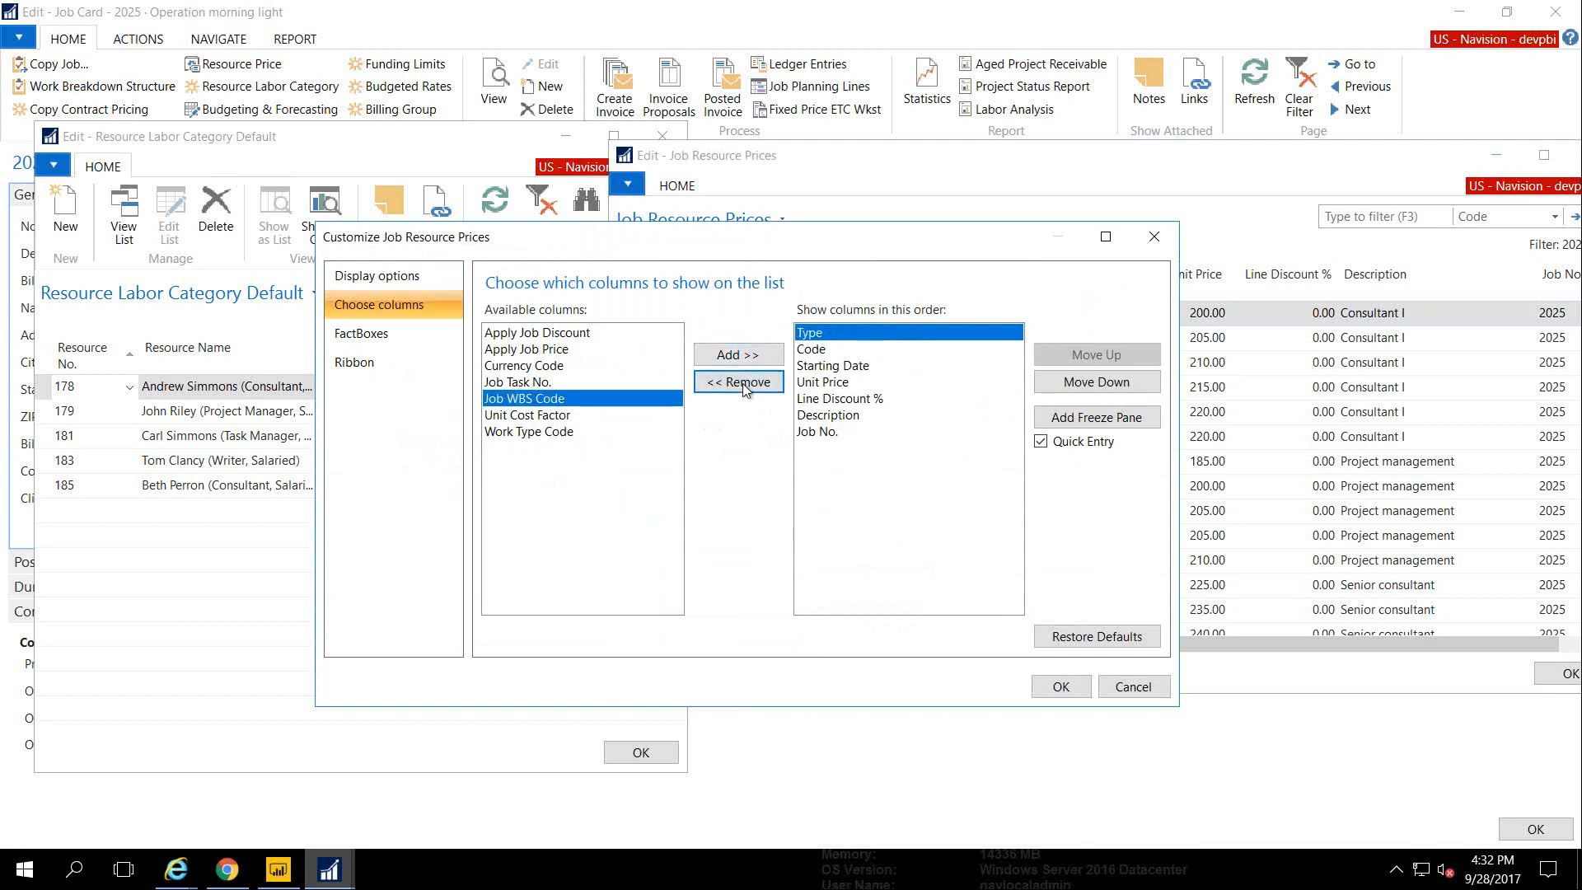
pyautogui.click(1058, 686)
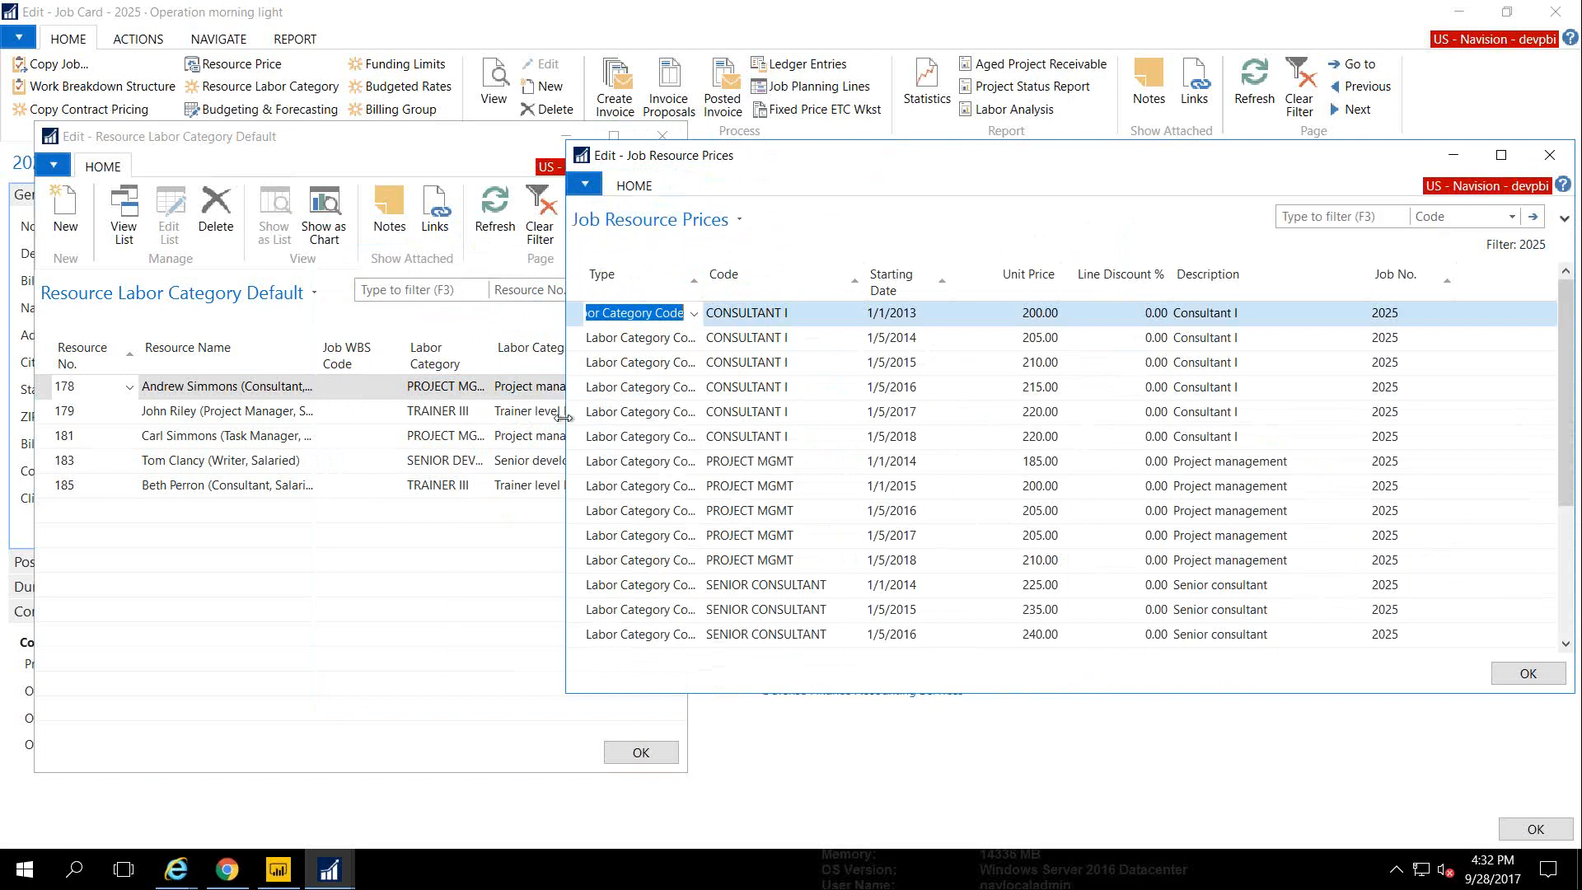
pyautogui.moveTo(568, 417); pyautogui.dragTo(697, 420)
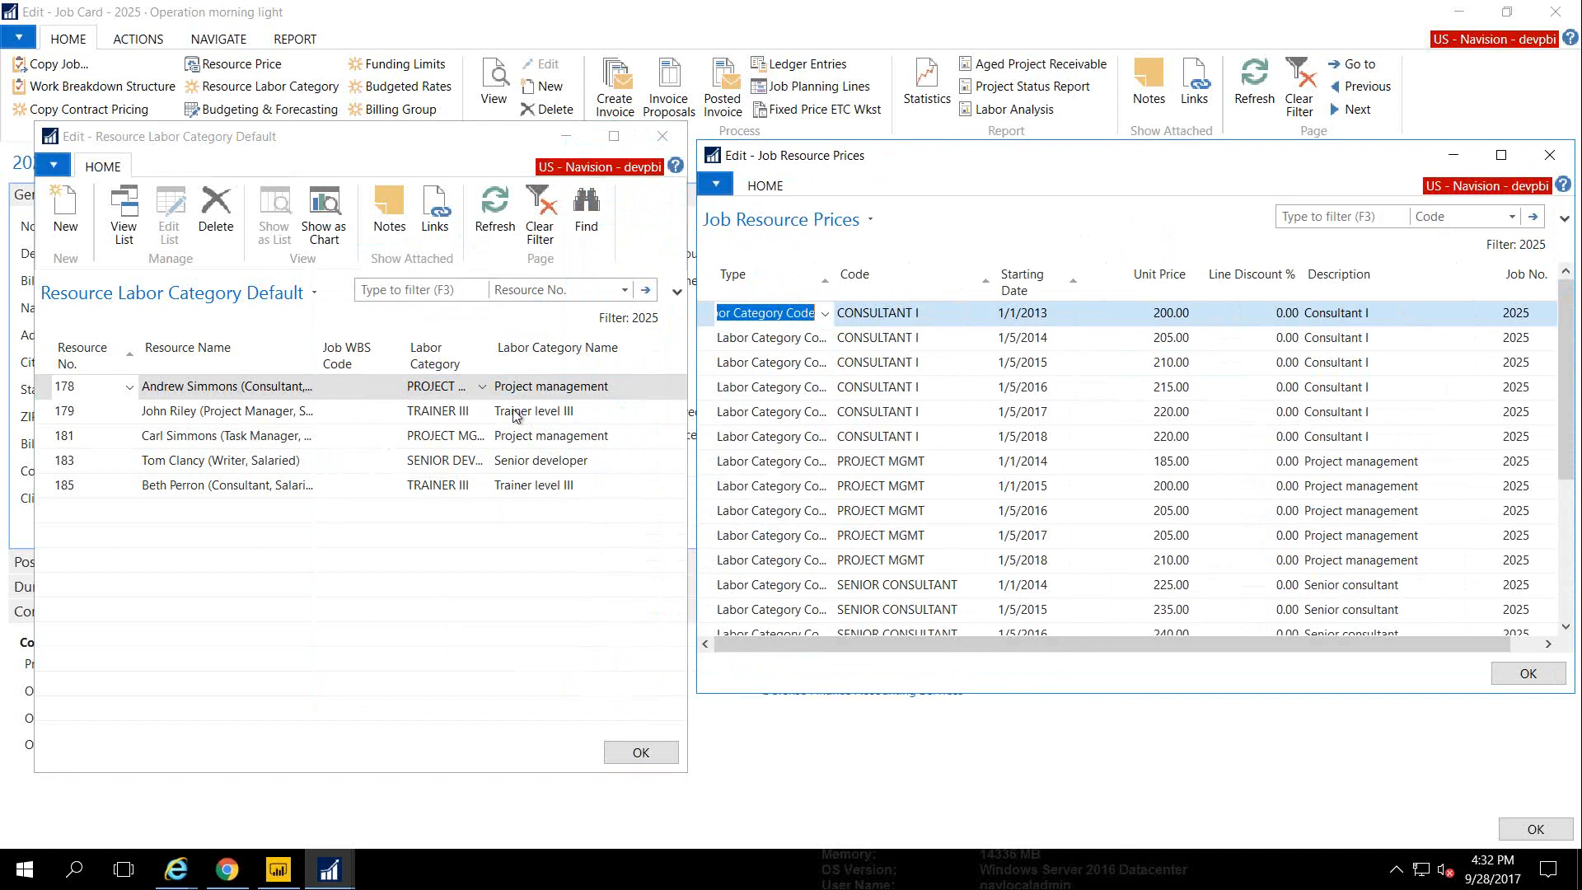
# Filter both the resource prices and labor category defaults to PROJECT MGMT
pyautogui.rightClick(877, 461)
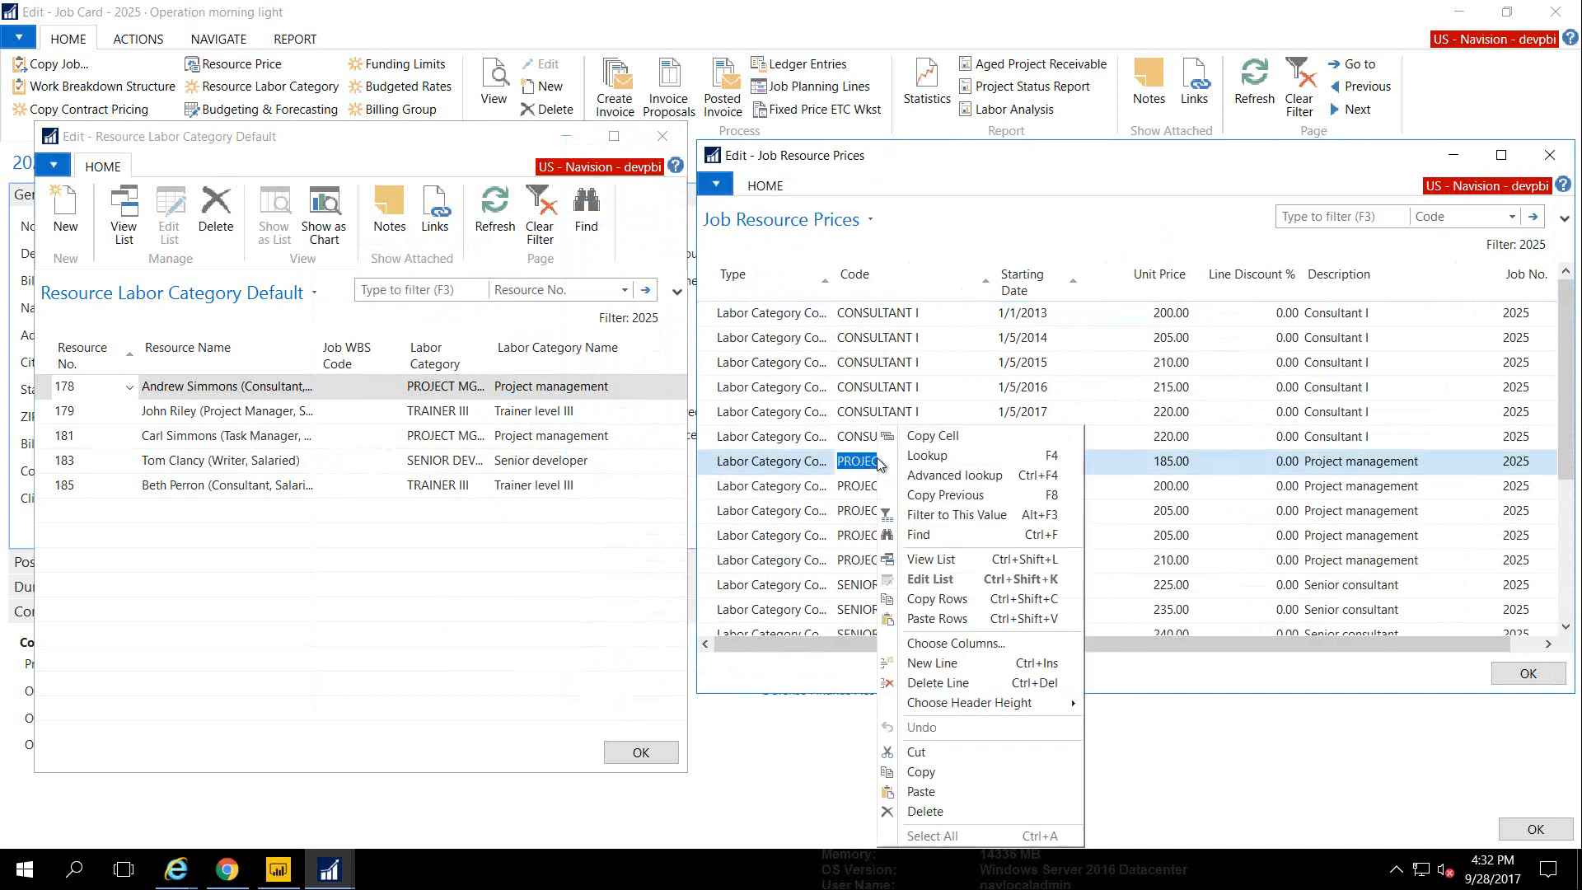
pyautogui.click(930, 519)
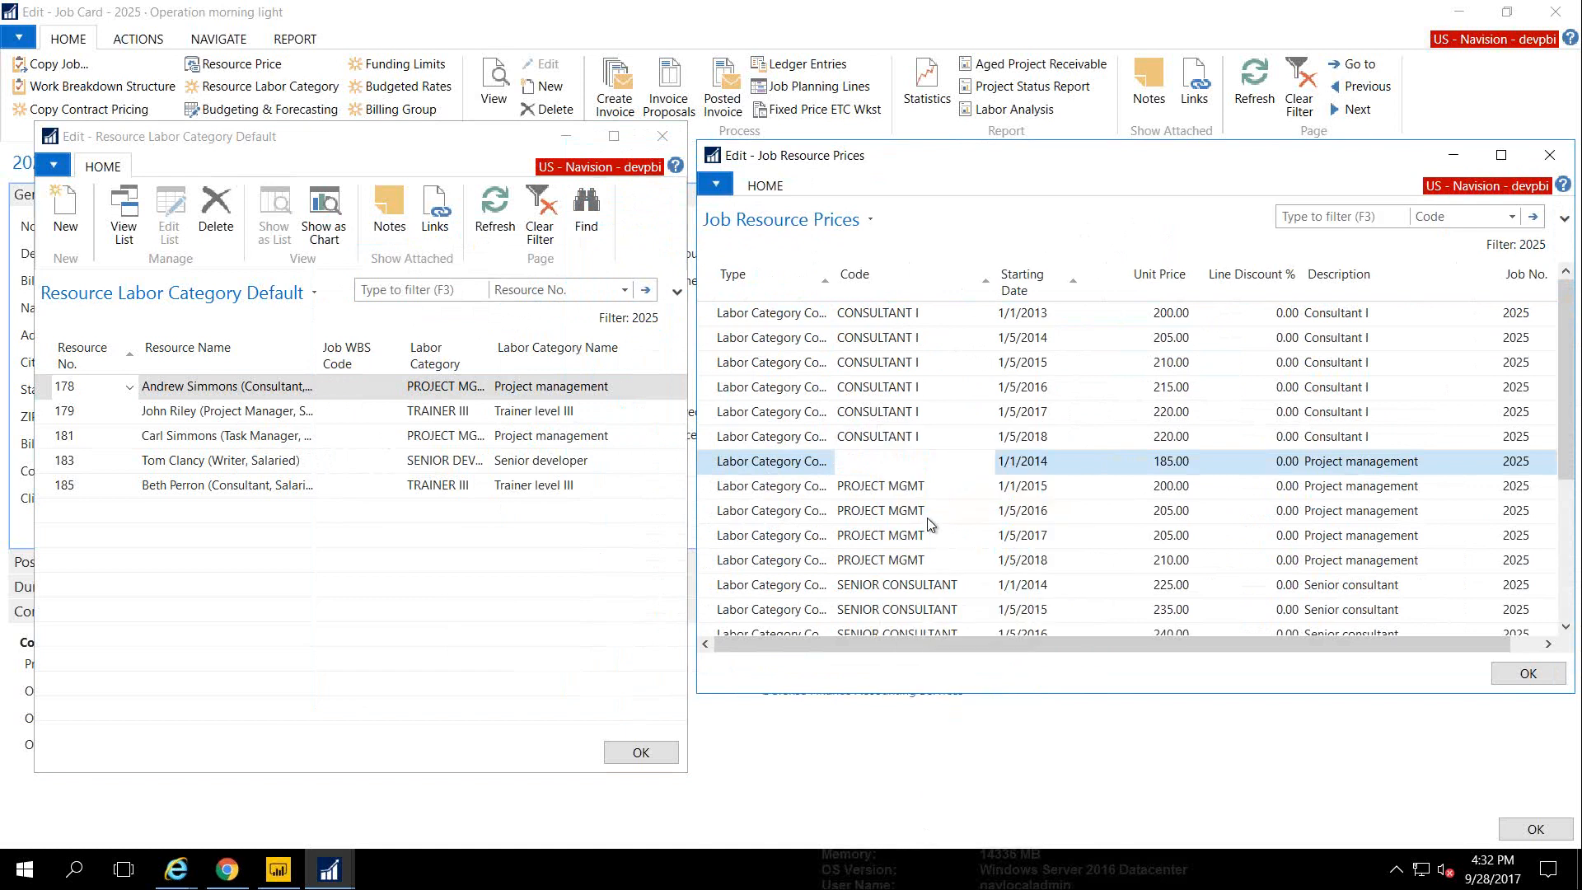
pyautogui.click(862, 387)
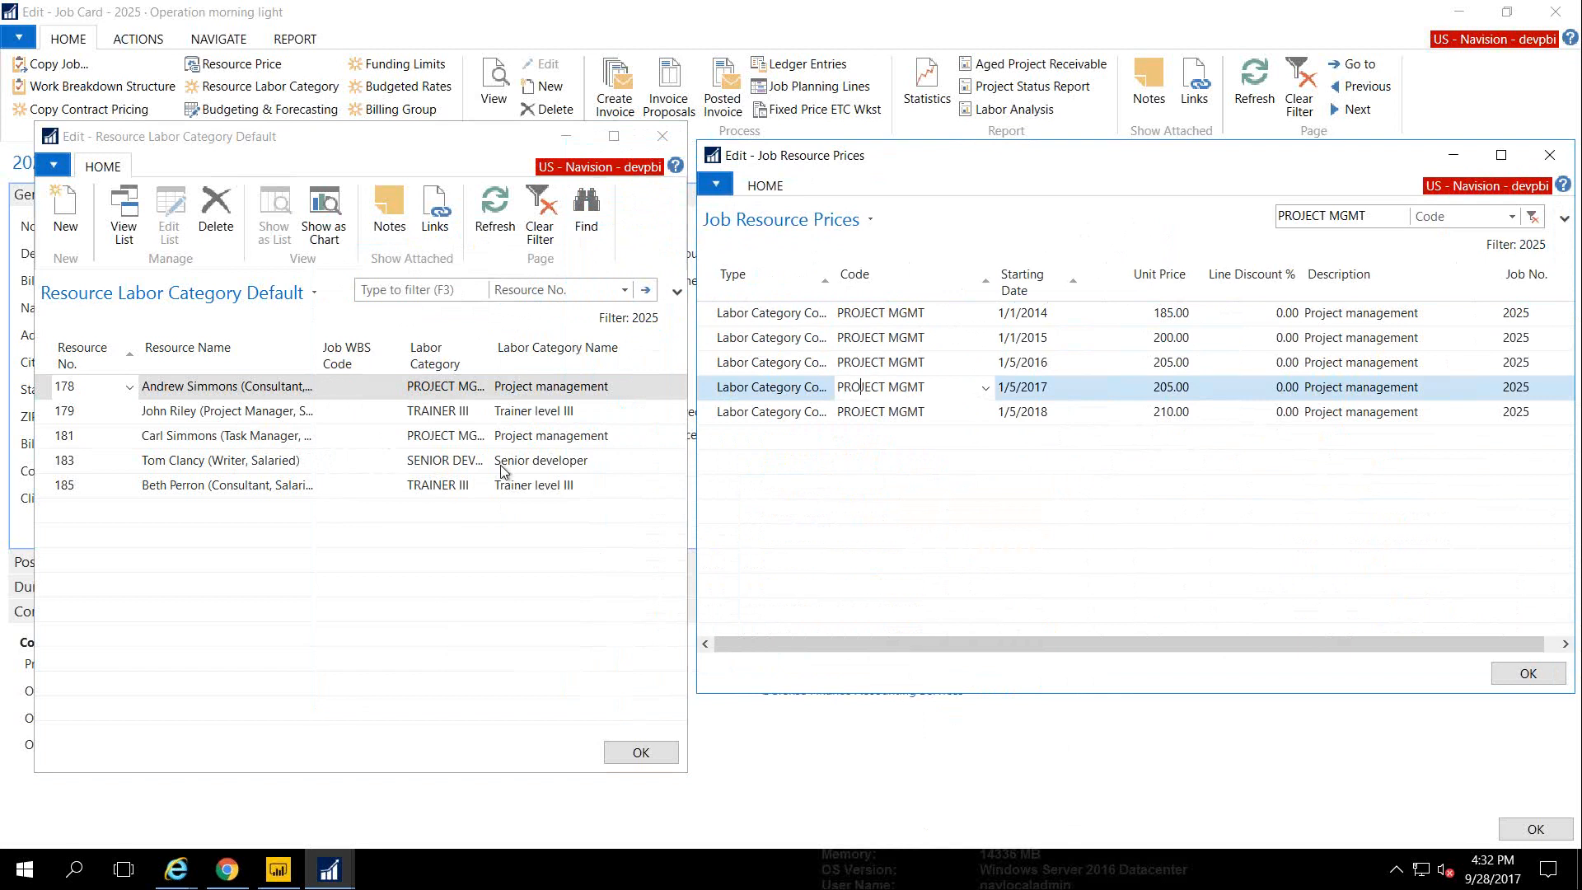
pyautogui.rightClick(436, 389)
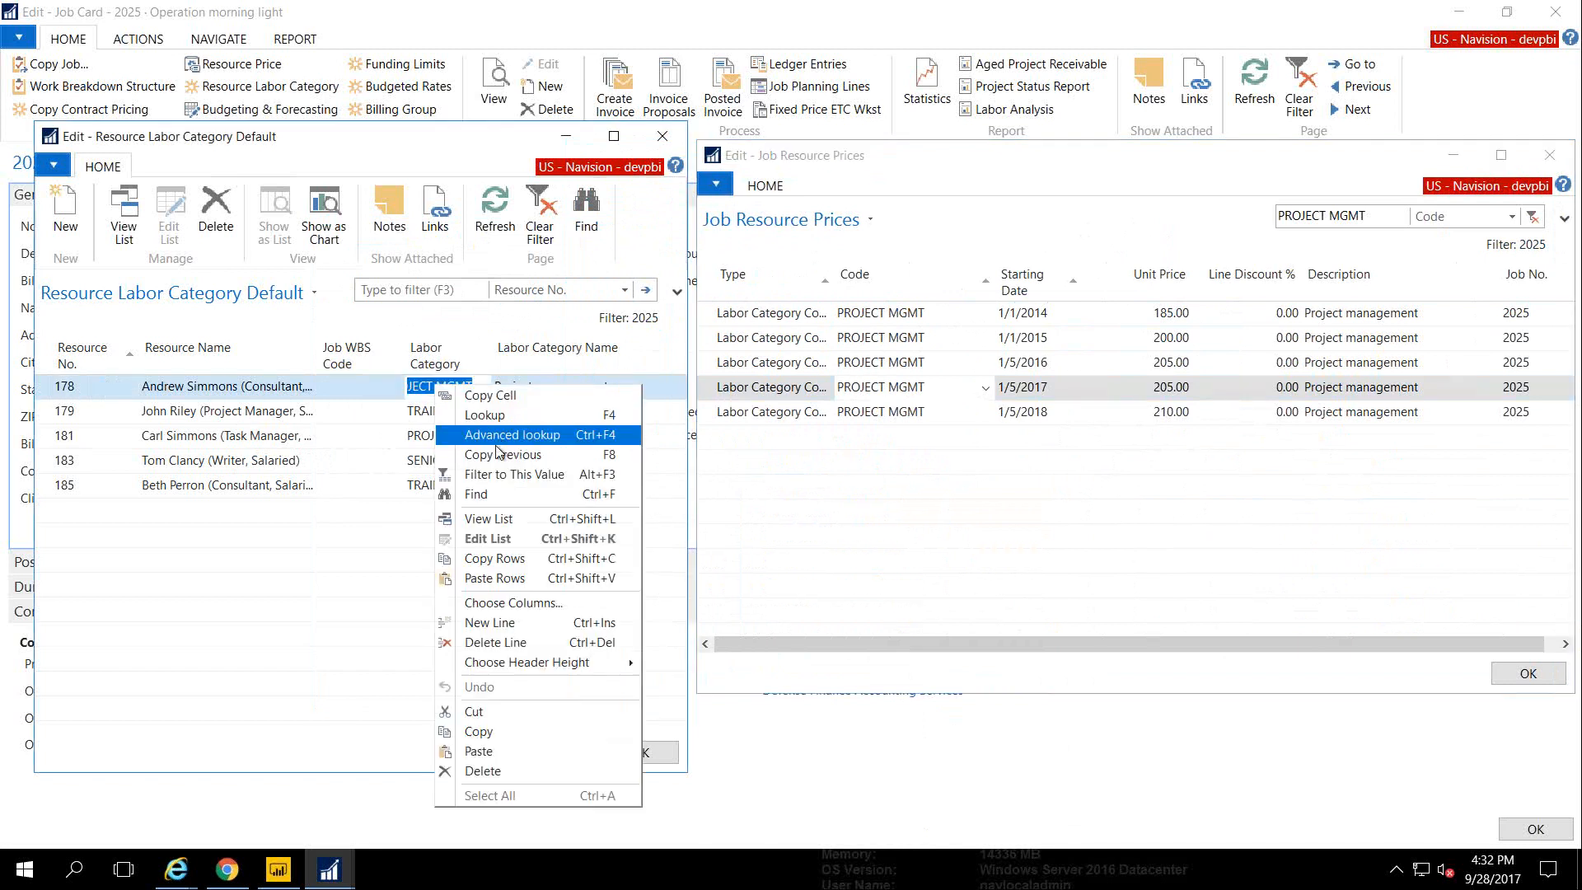
pyautogui.click(491, 478)
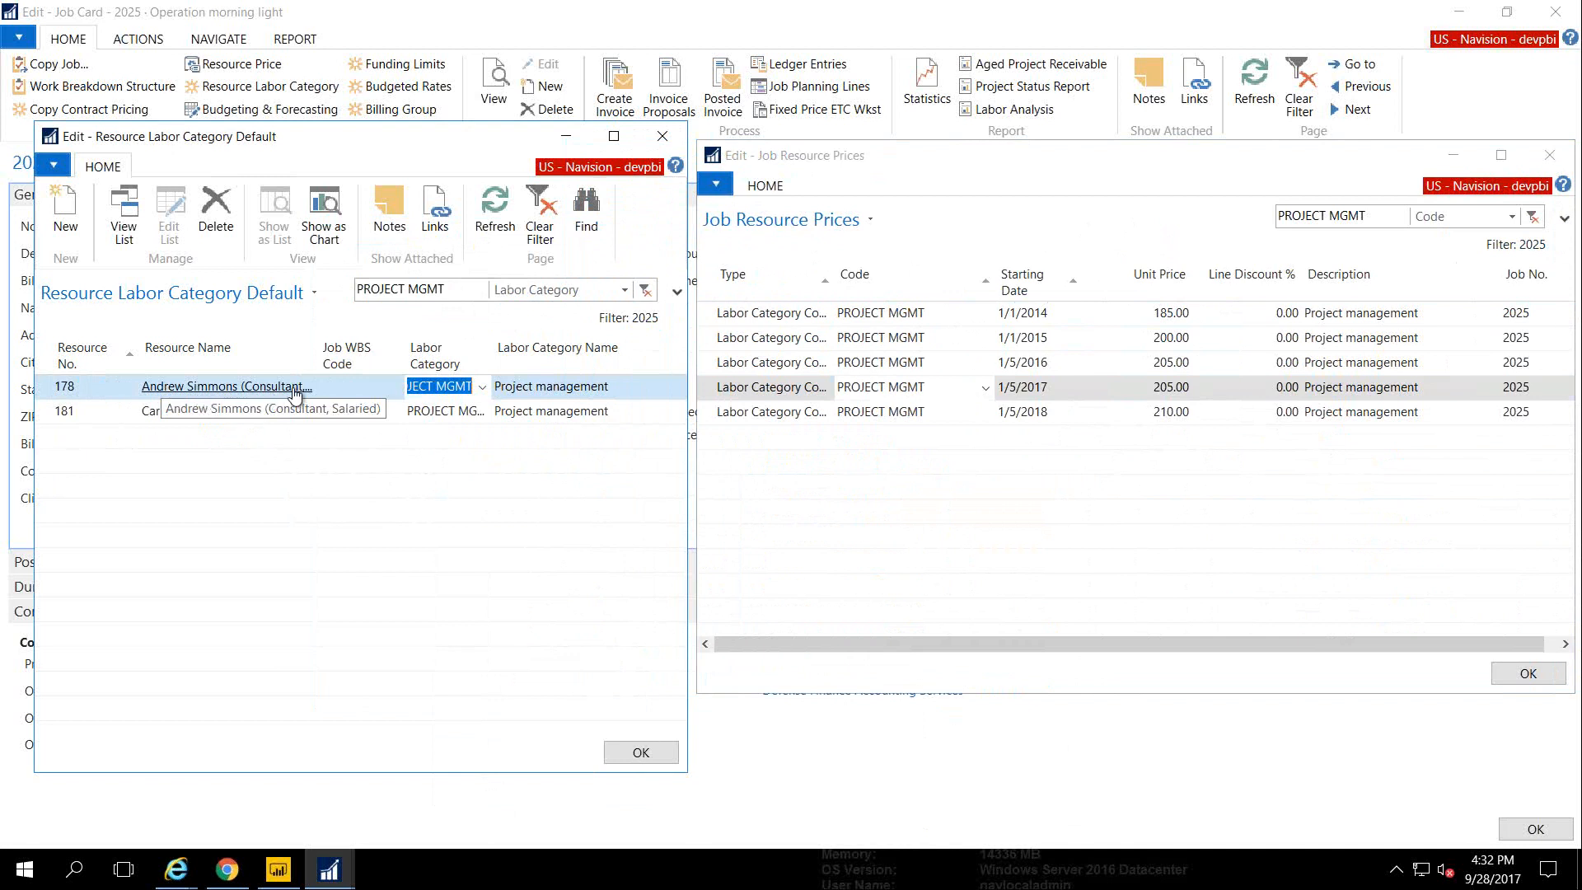
# Check resource 178 in the lookup, then close both windows
pyautogui.click(122, 388)
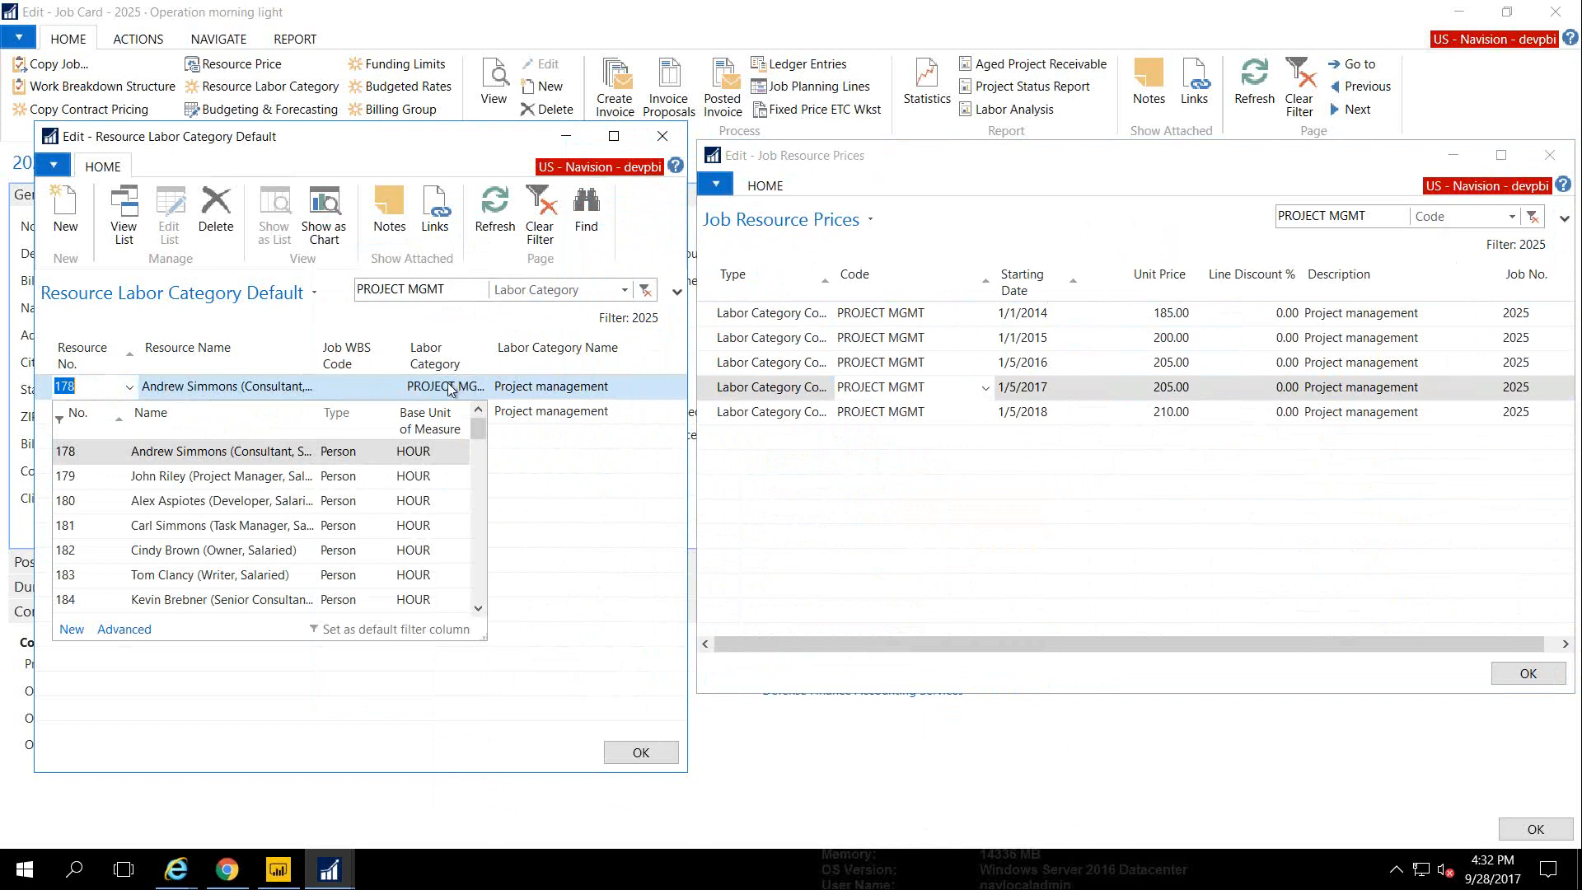
pyautogui.click(253, 457)
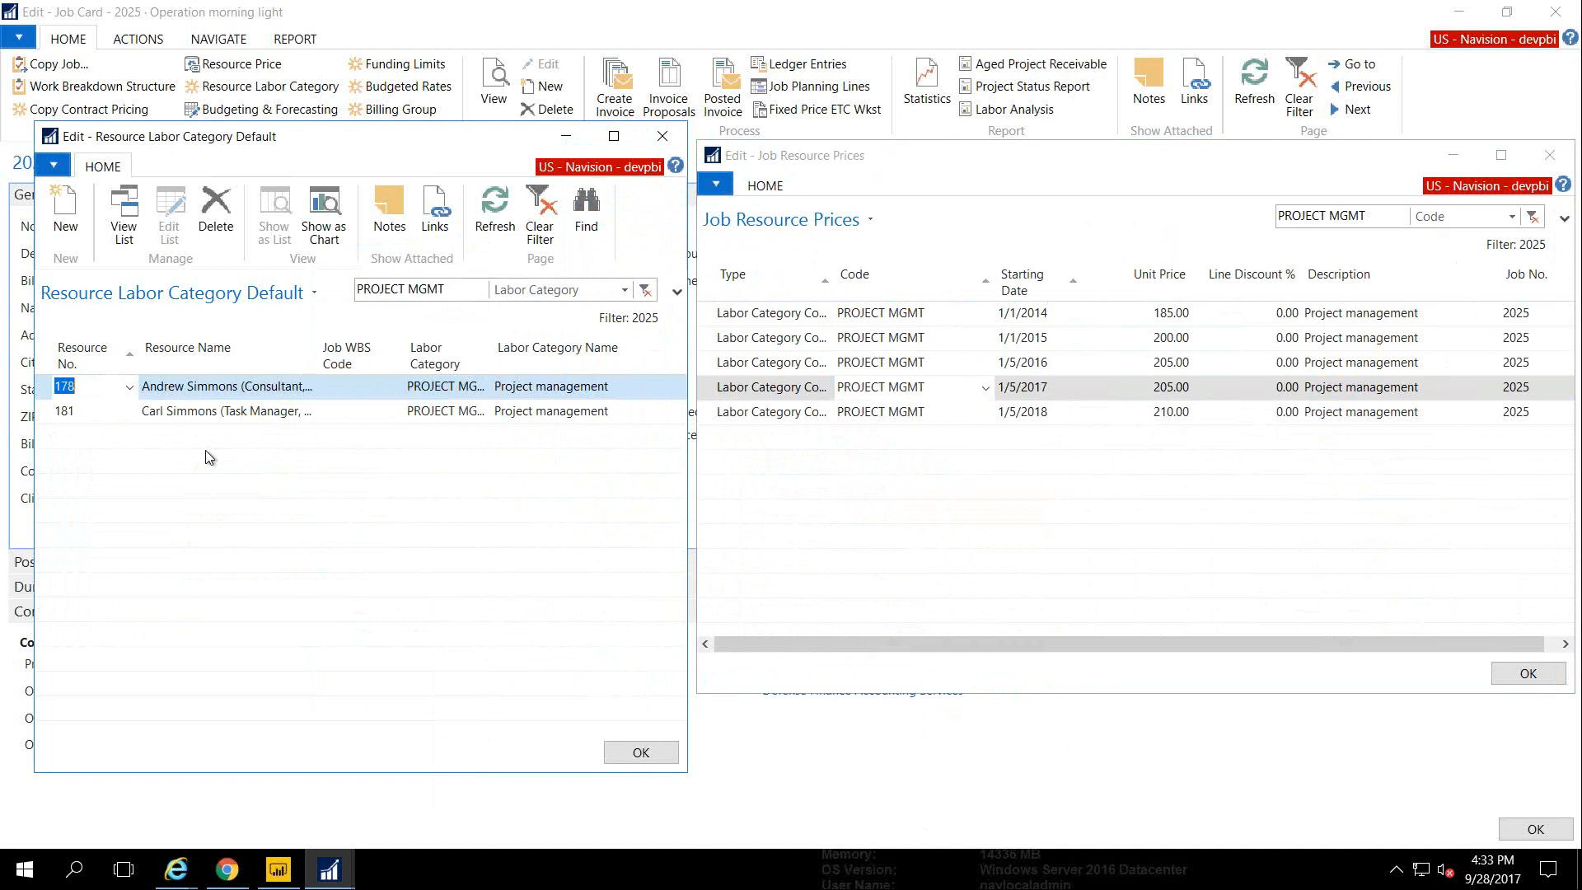
pyautogui.press('Escape')
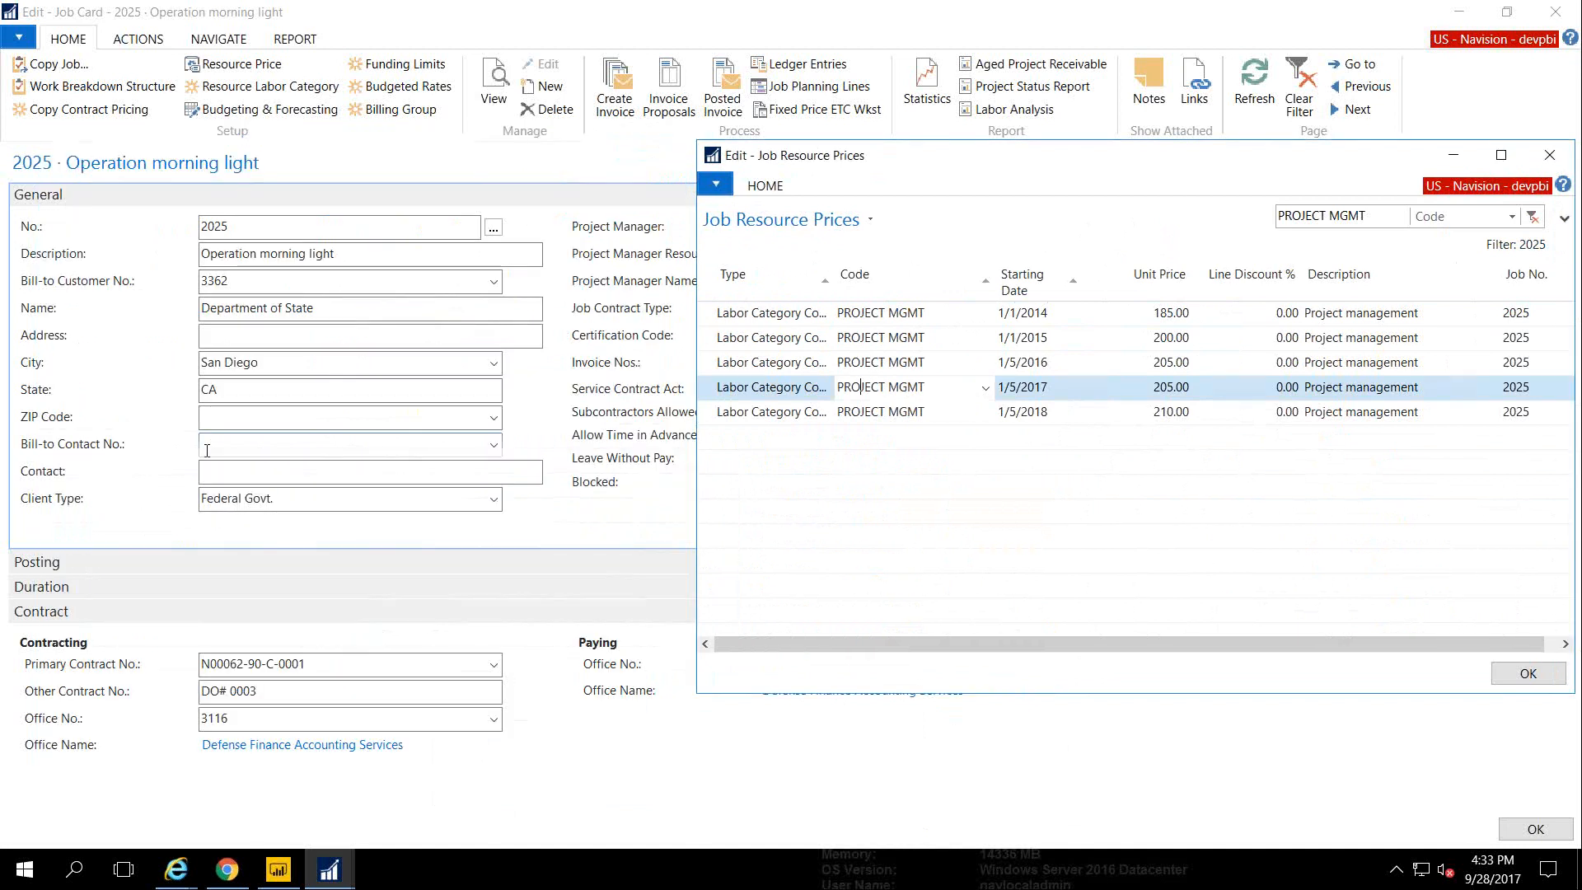
pyautogui.press('Escape')
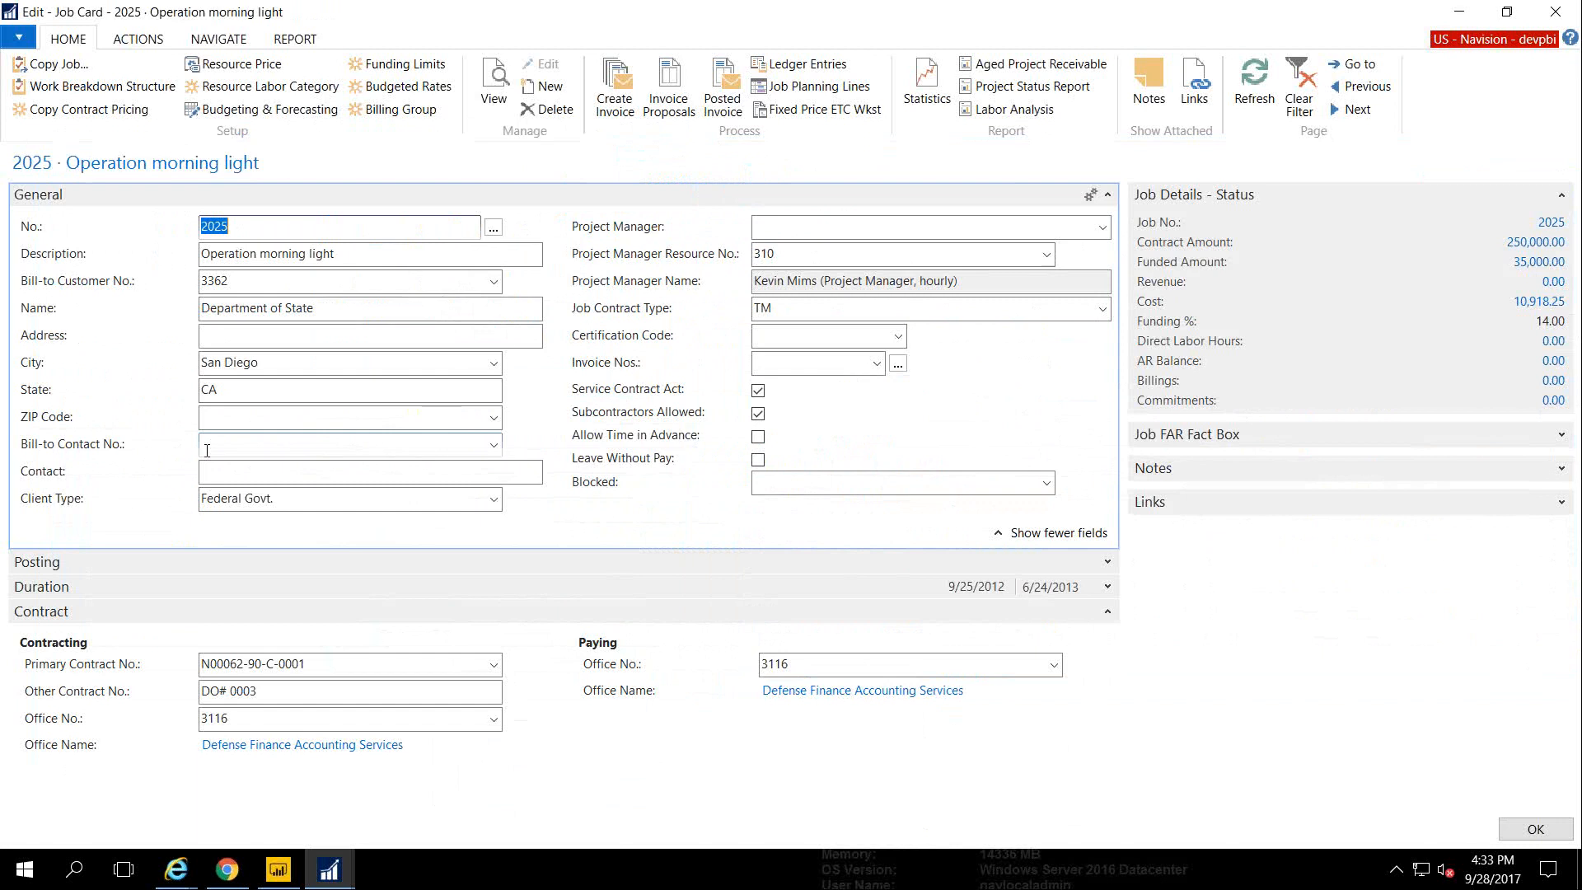
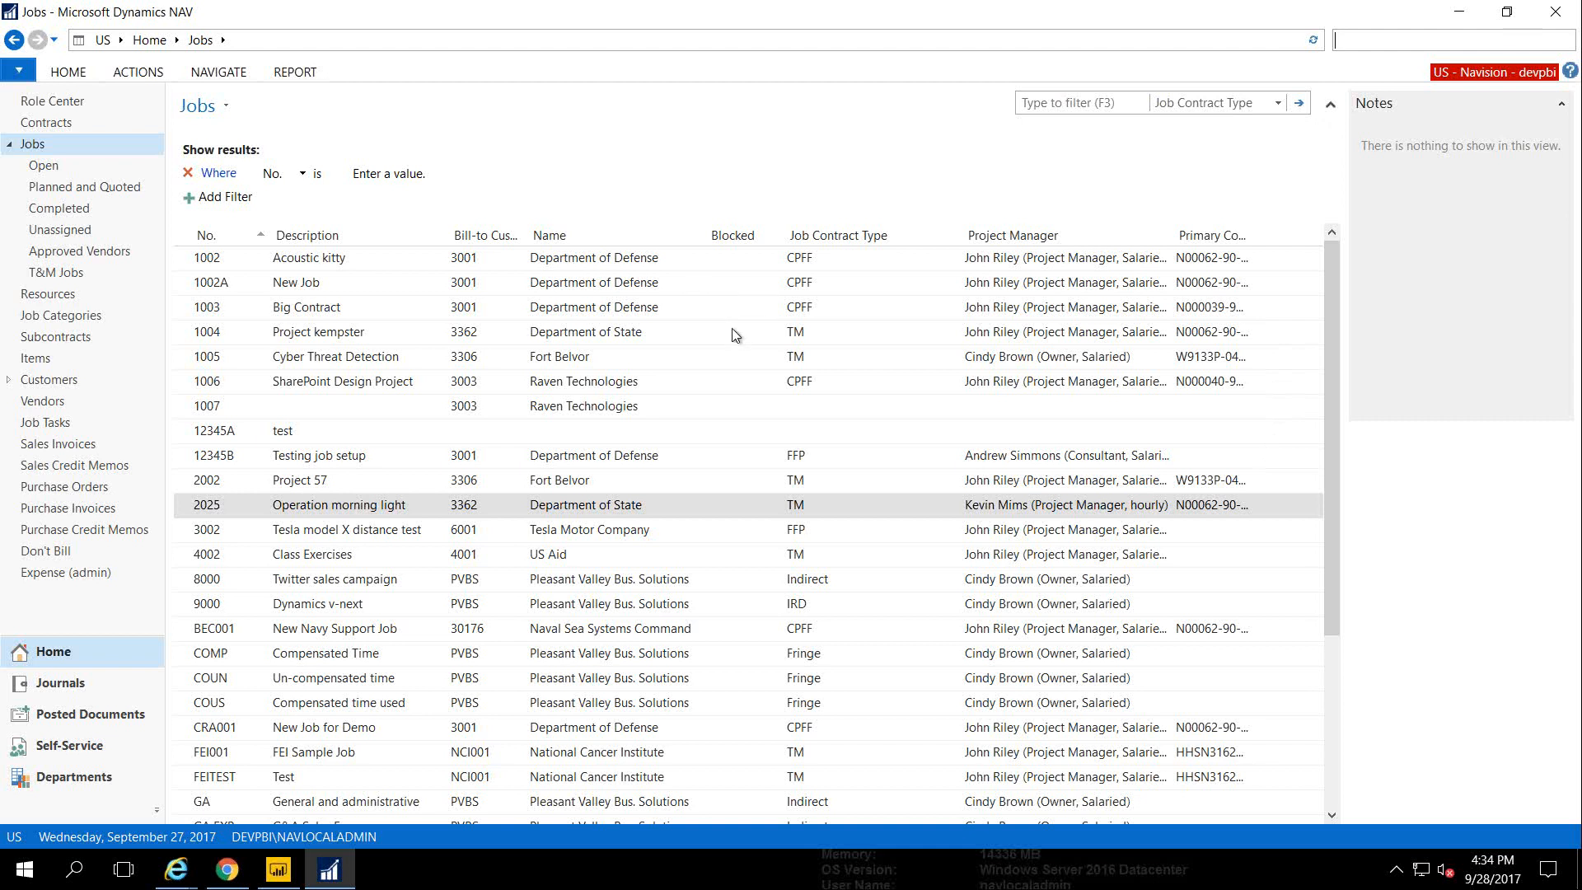
# Collapse the filter pane so the unfiltered Jobs list shows more rows
pyautogui.moveTo(281, 878)
pyautogui.click(1331, 105)
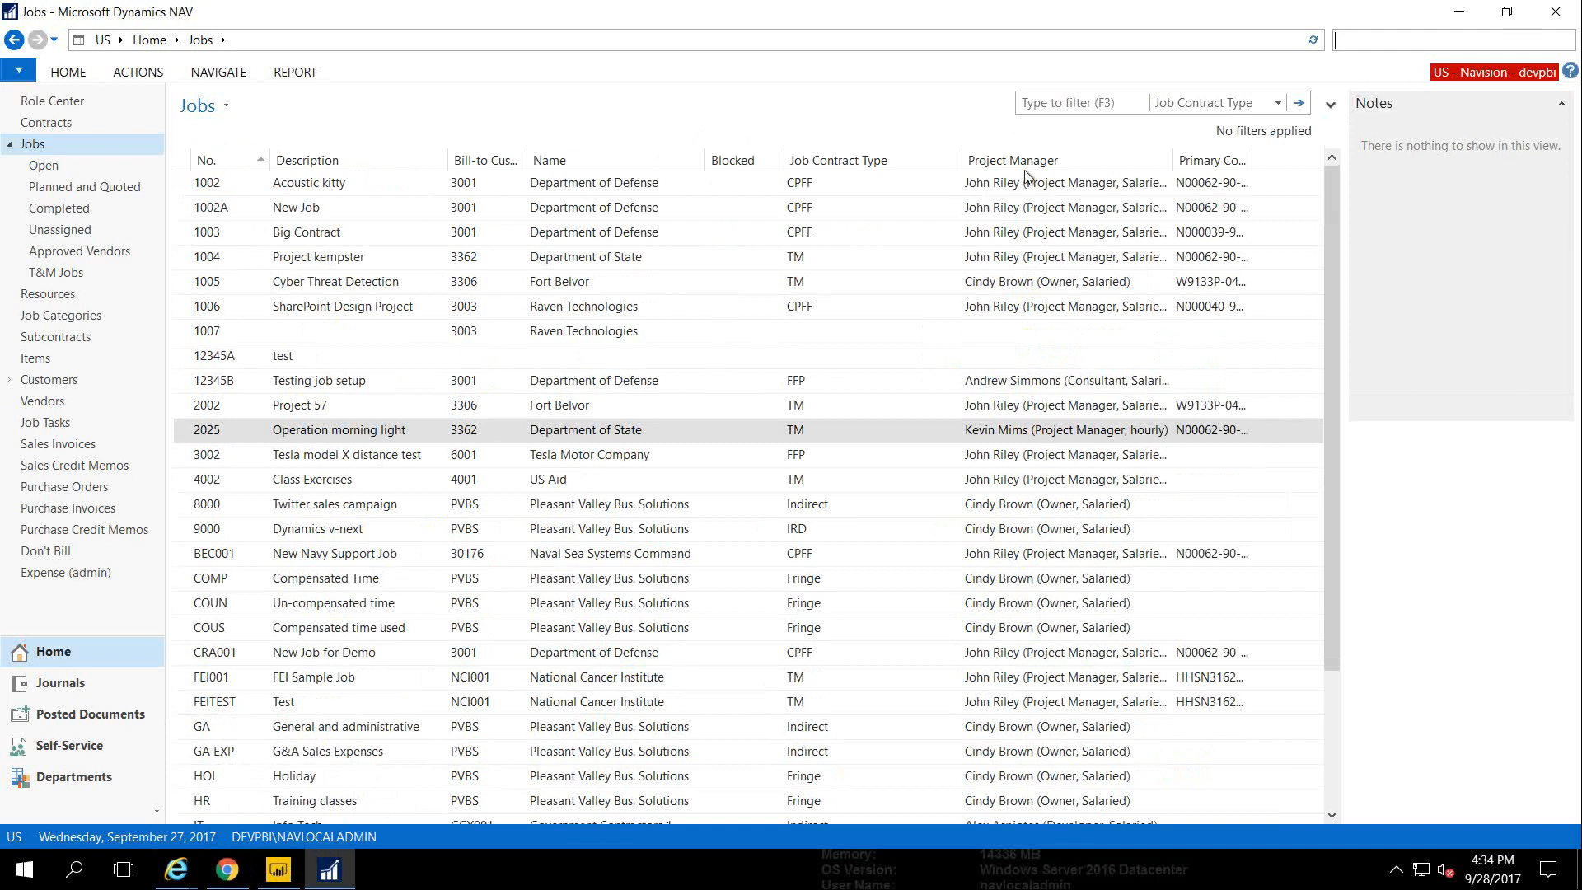
# Bring the full-screen remote Timesheet session to the front
pyautogui.moveTo(176, 869)
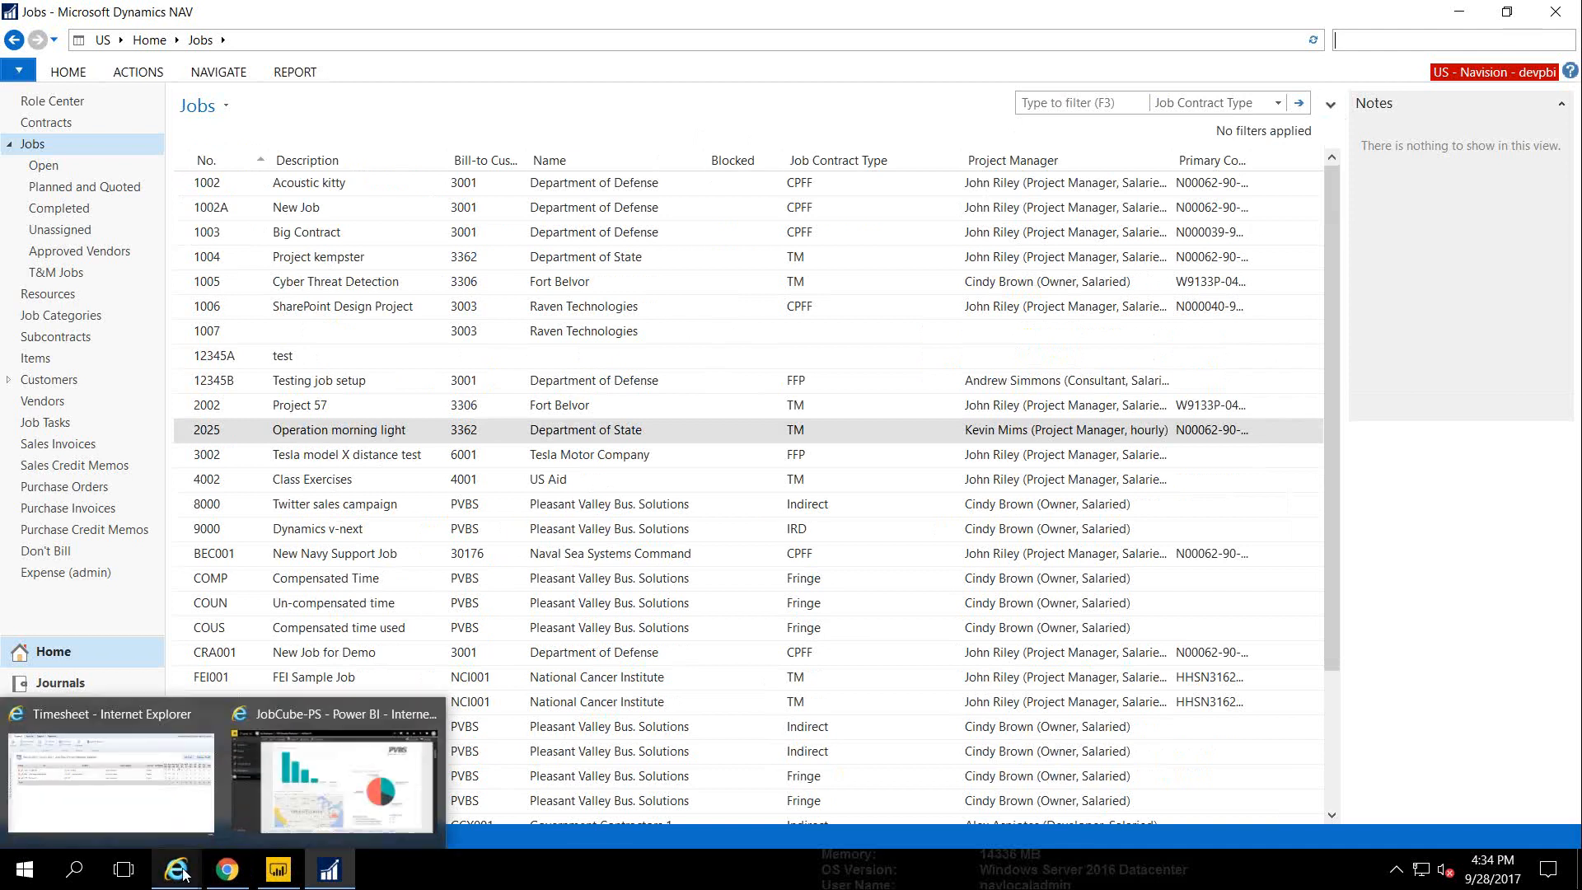
pyautogui.click(132, 811)
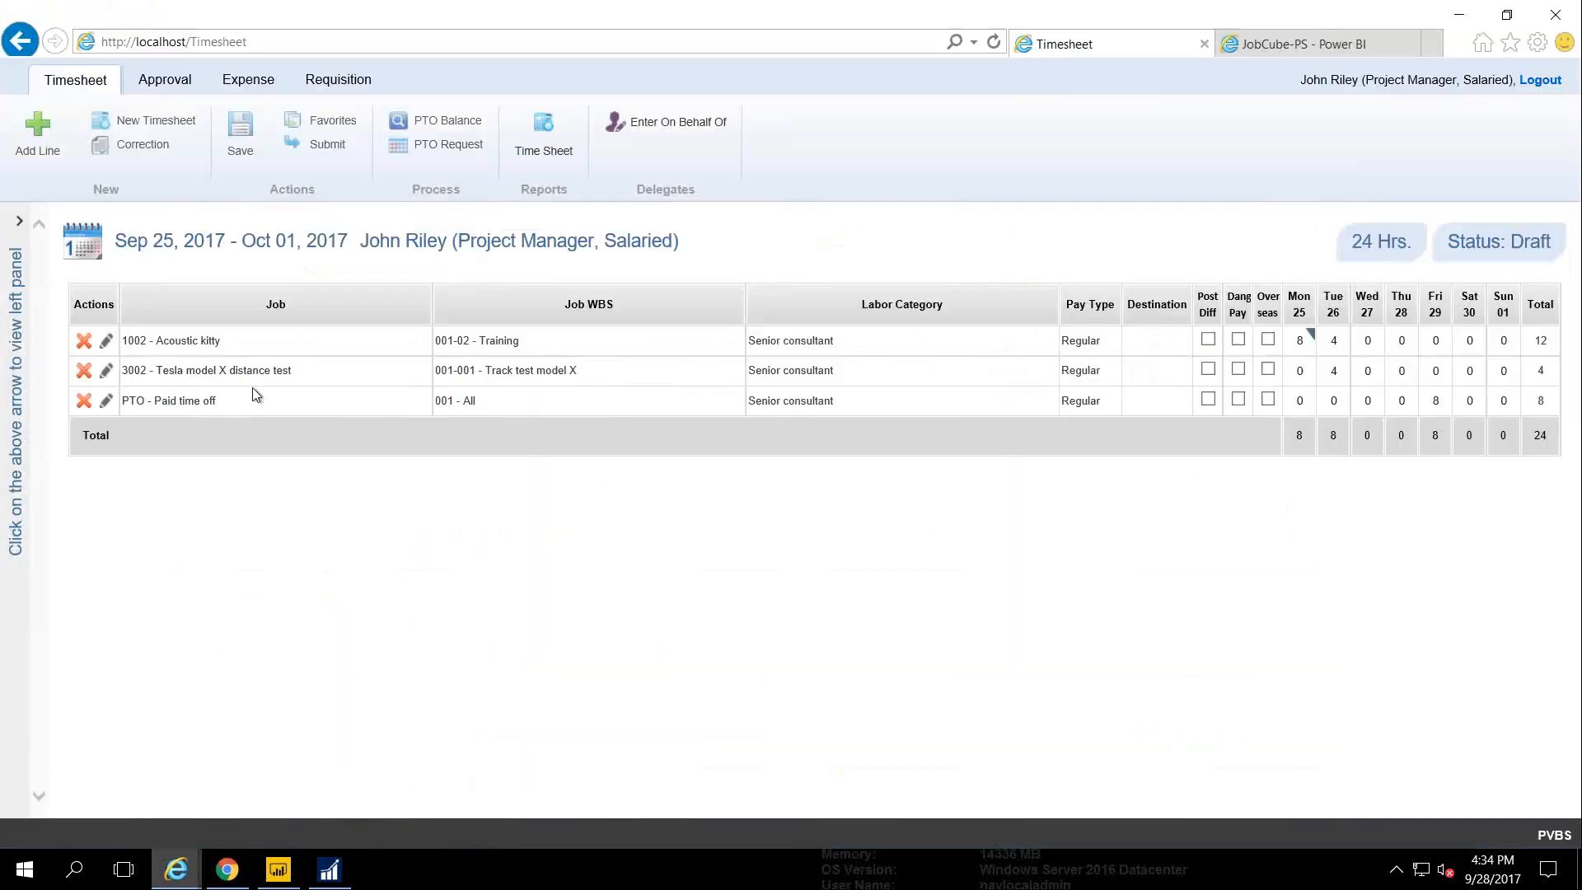
pyautogui.moveTo(661, 7)
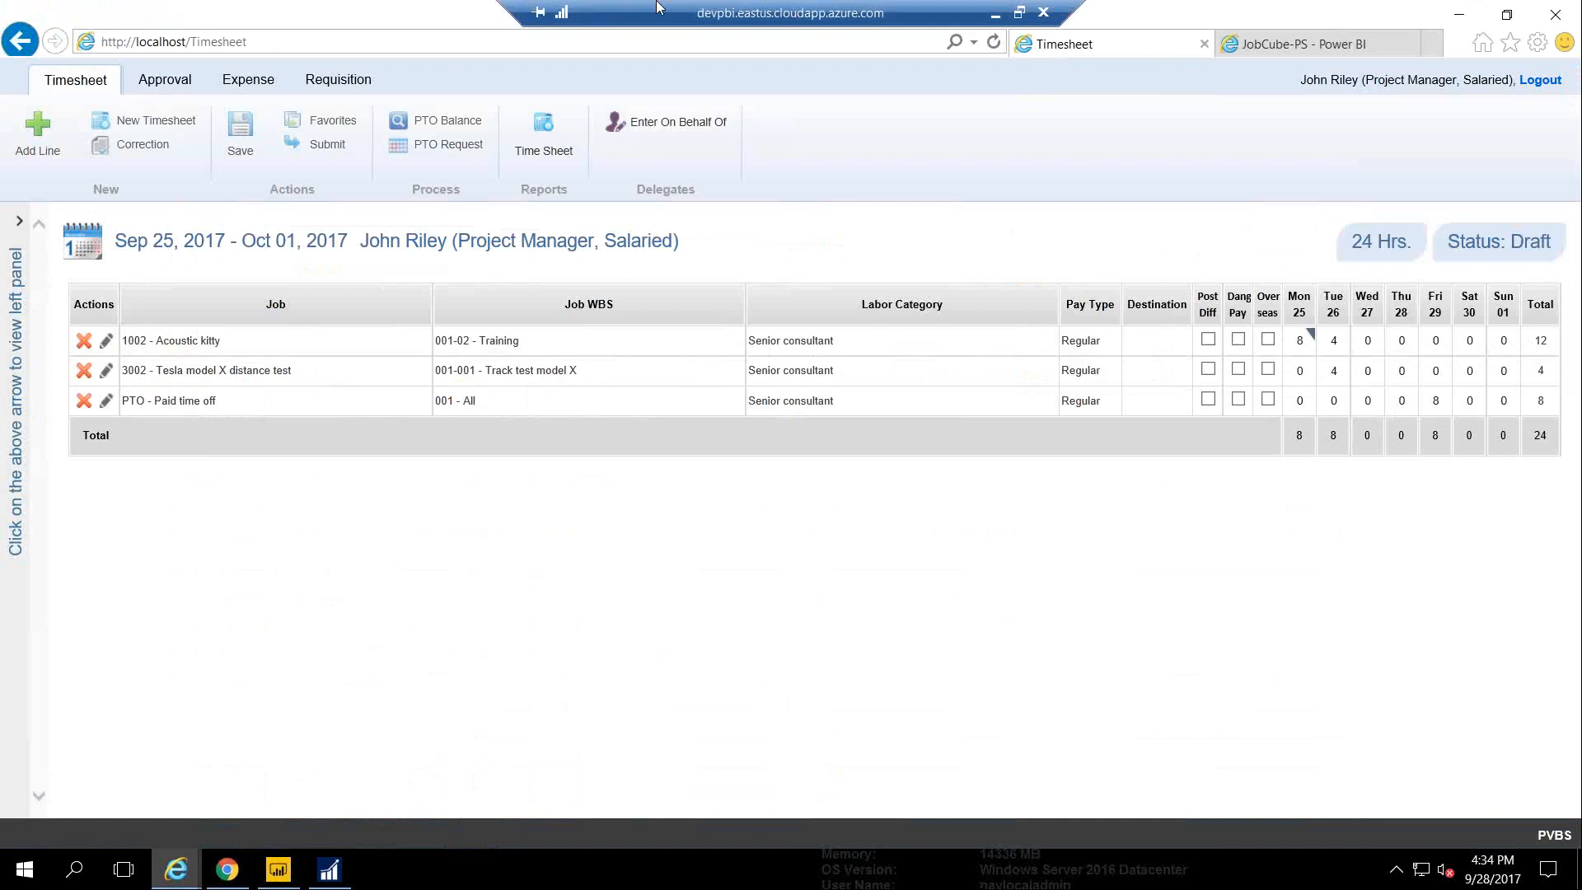
pyautogui.click(993, 17)
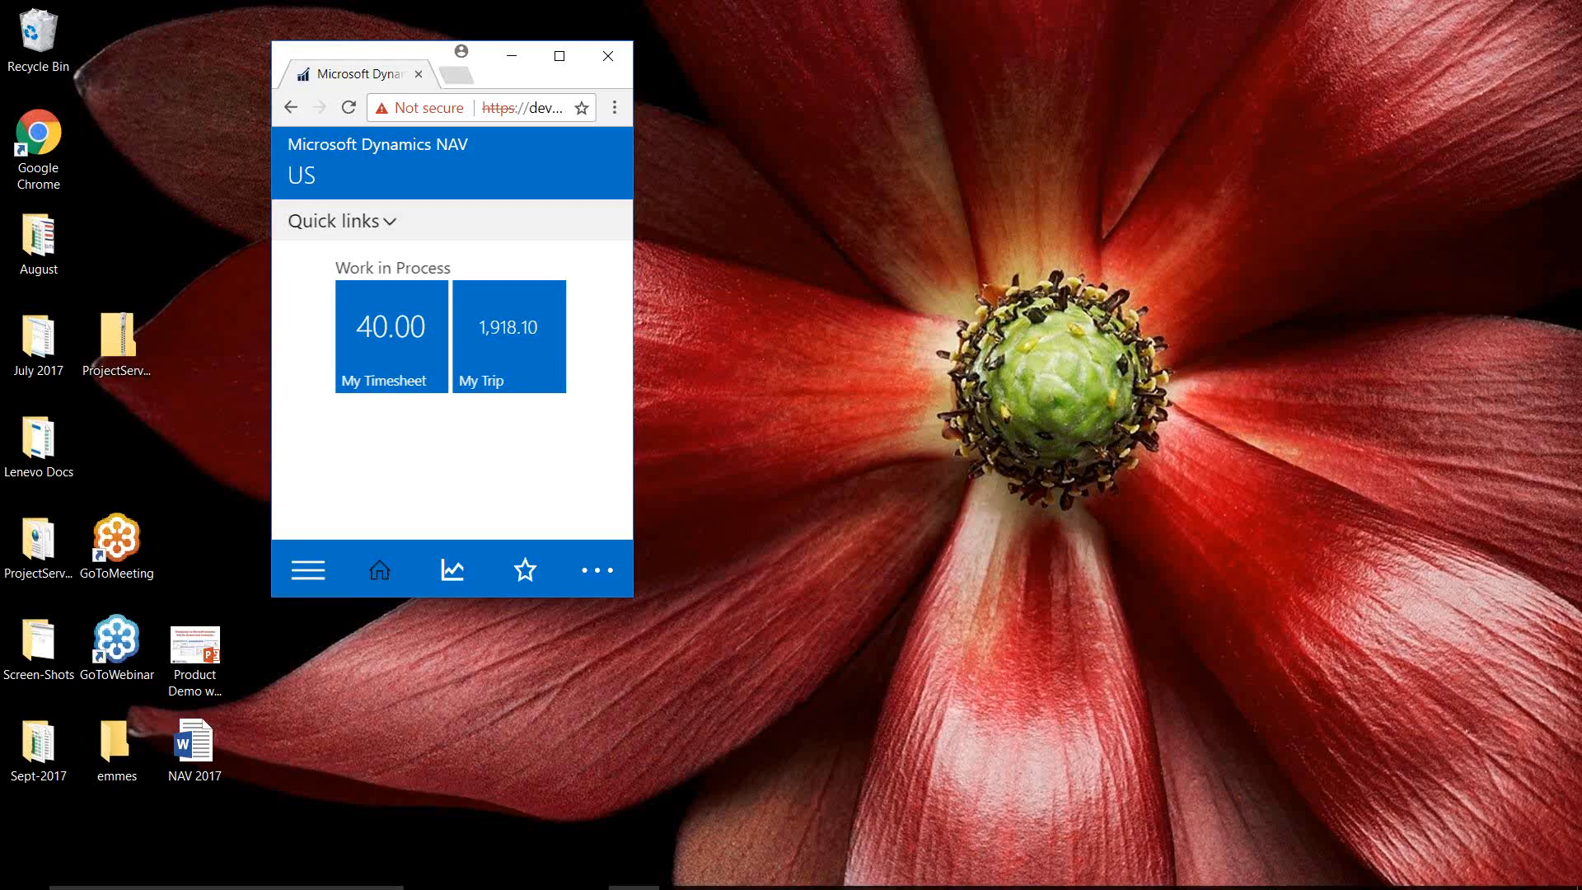
pyautogui.click(689, 871)
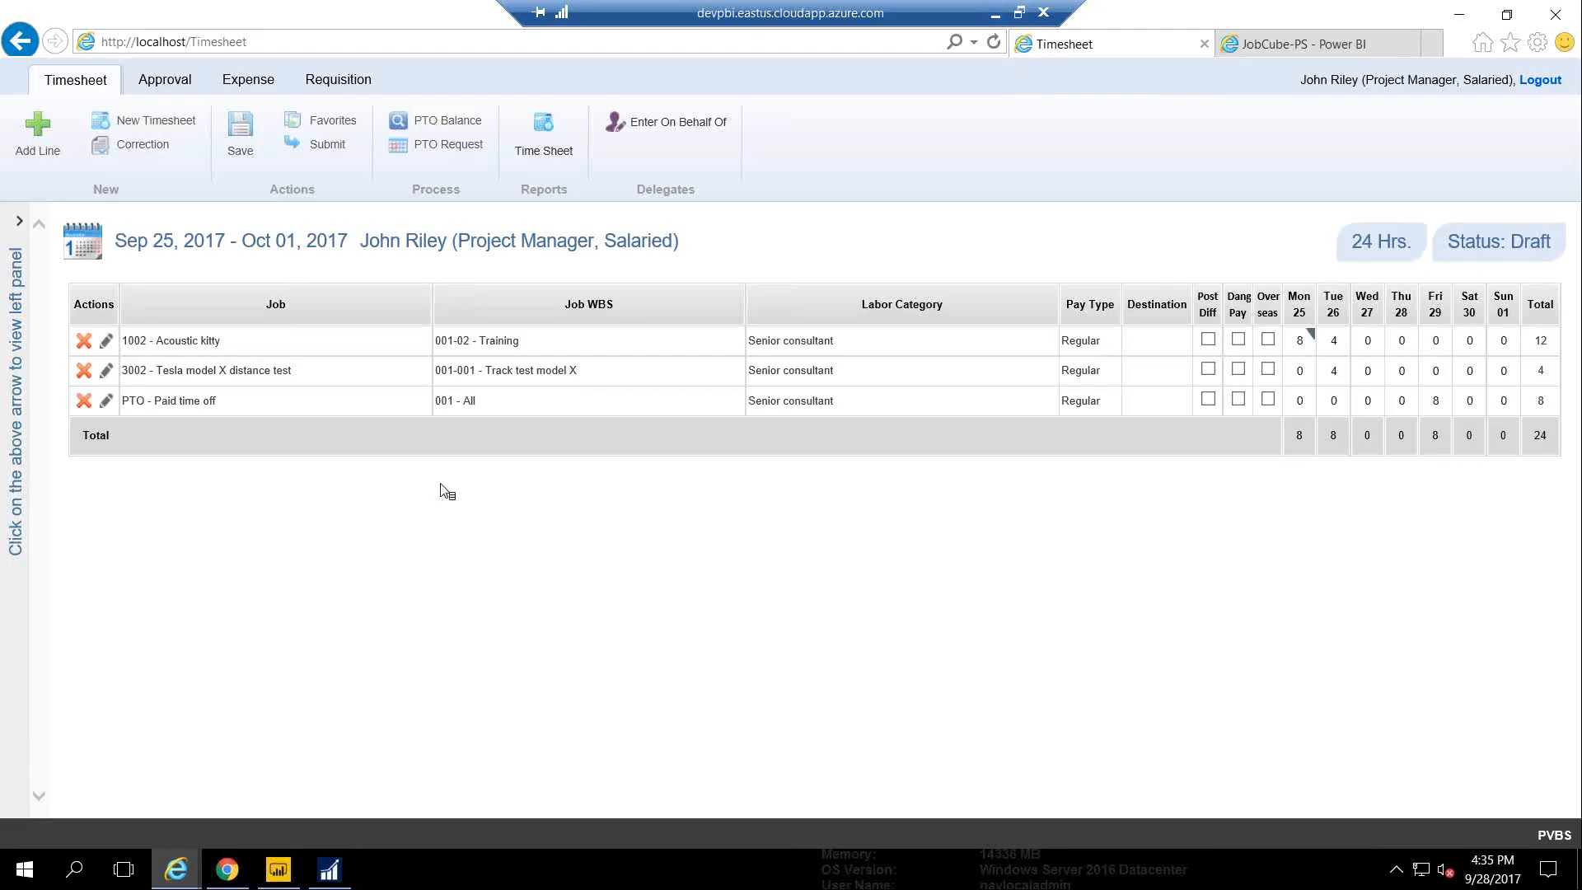
# Start a new PTO request with From and To dates of 9-29-2017
pyautogui.click(437, 144)
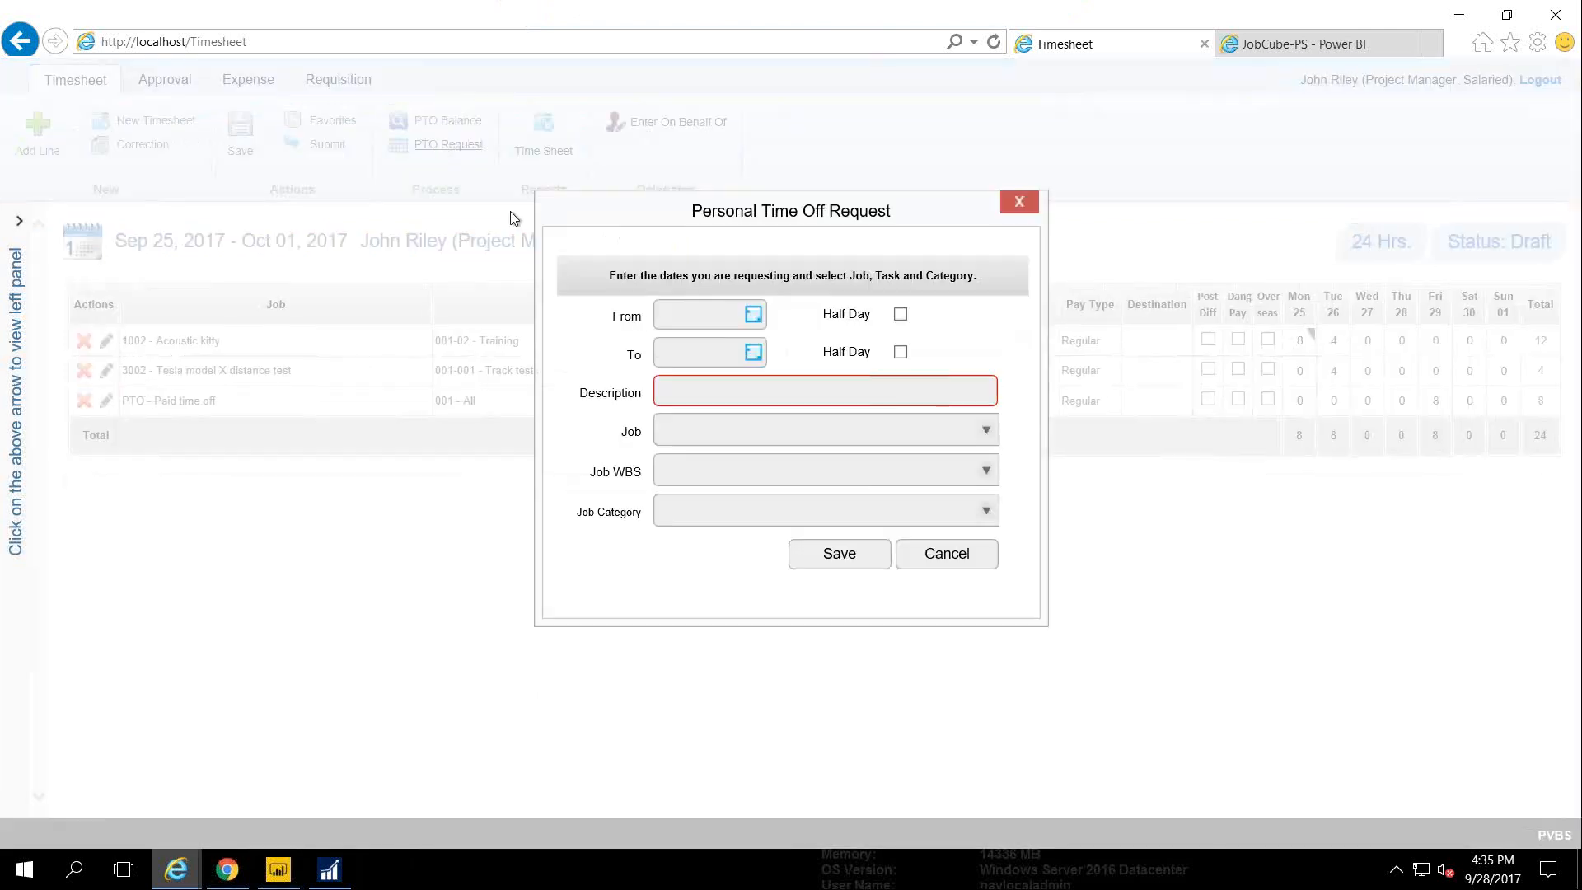
pyautogui.click(716, 318)
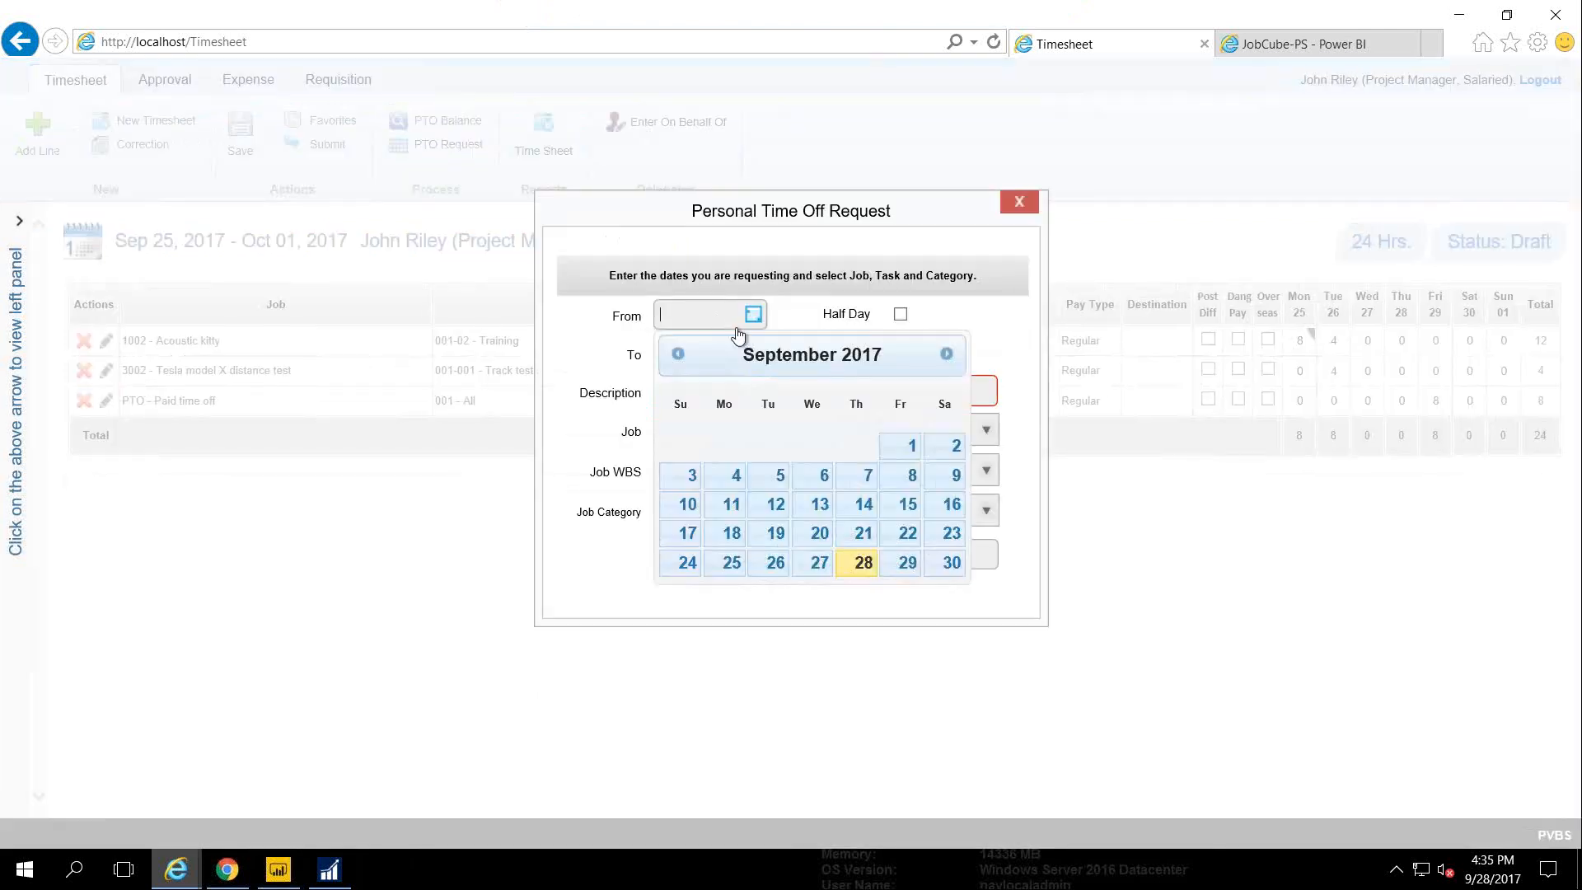
pyautogui.click(901, 570)
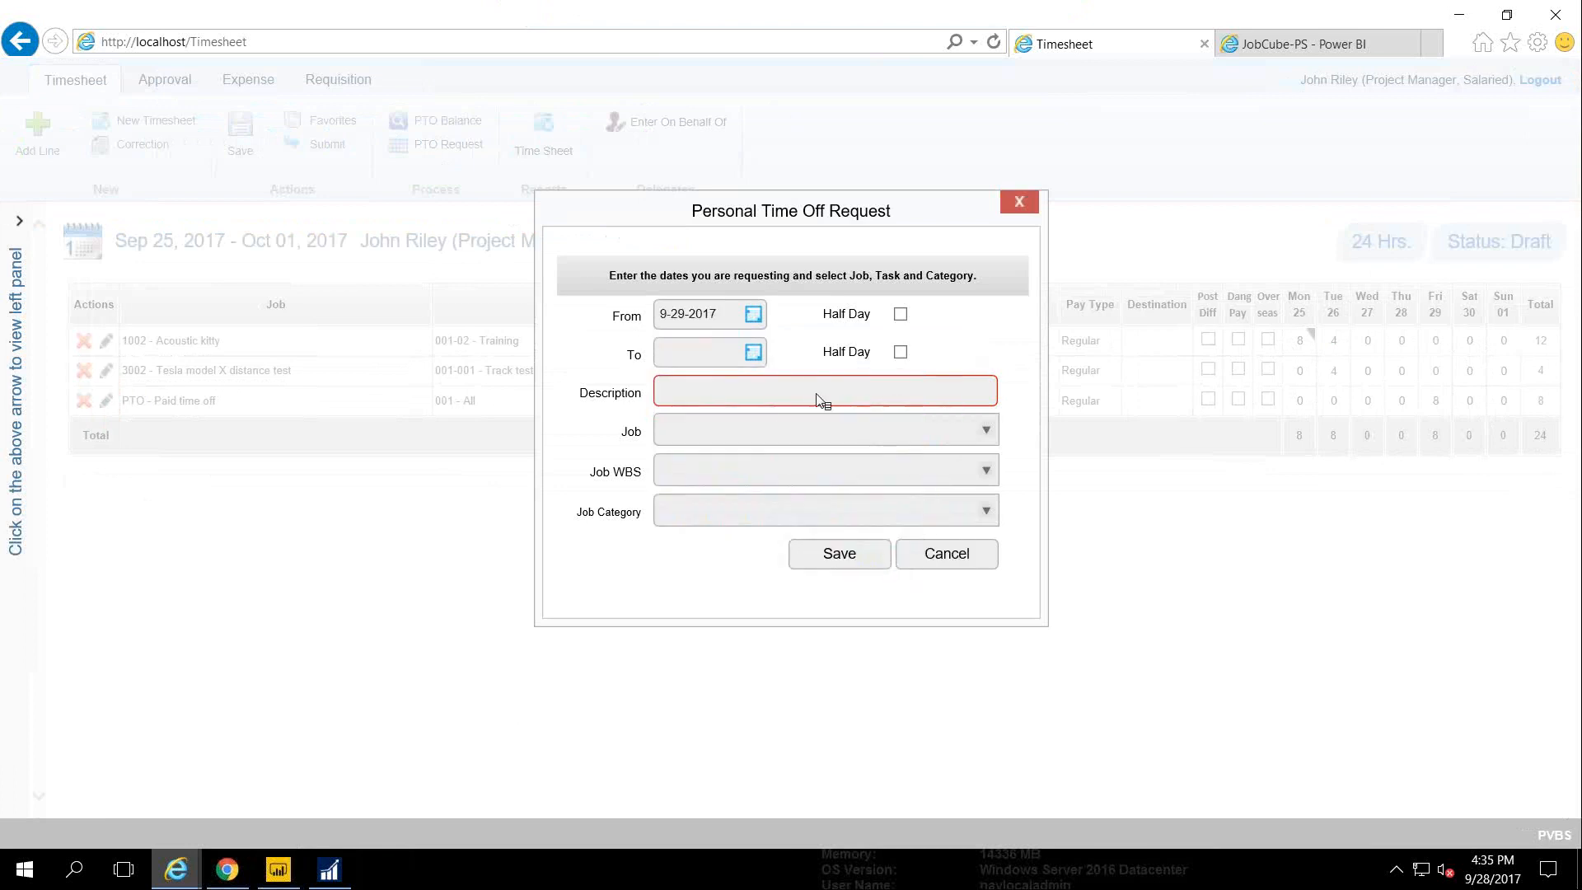
pyautogui.click(754, 352)
pyautogui.click(903, 602)
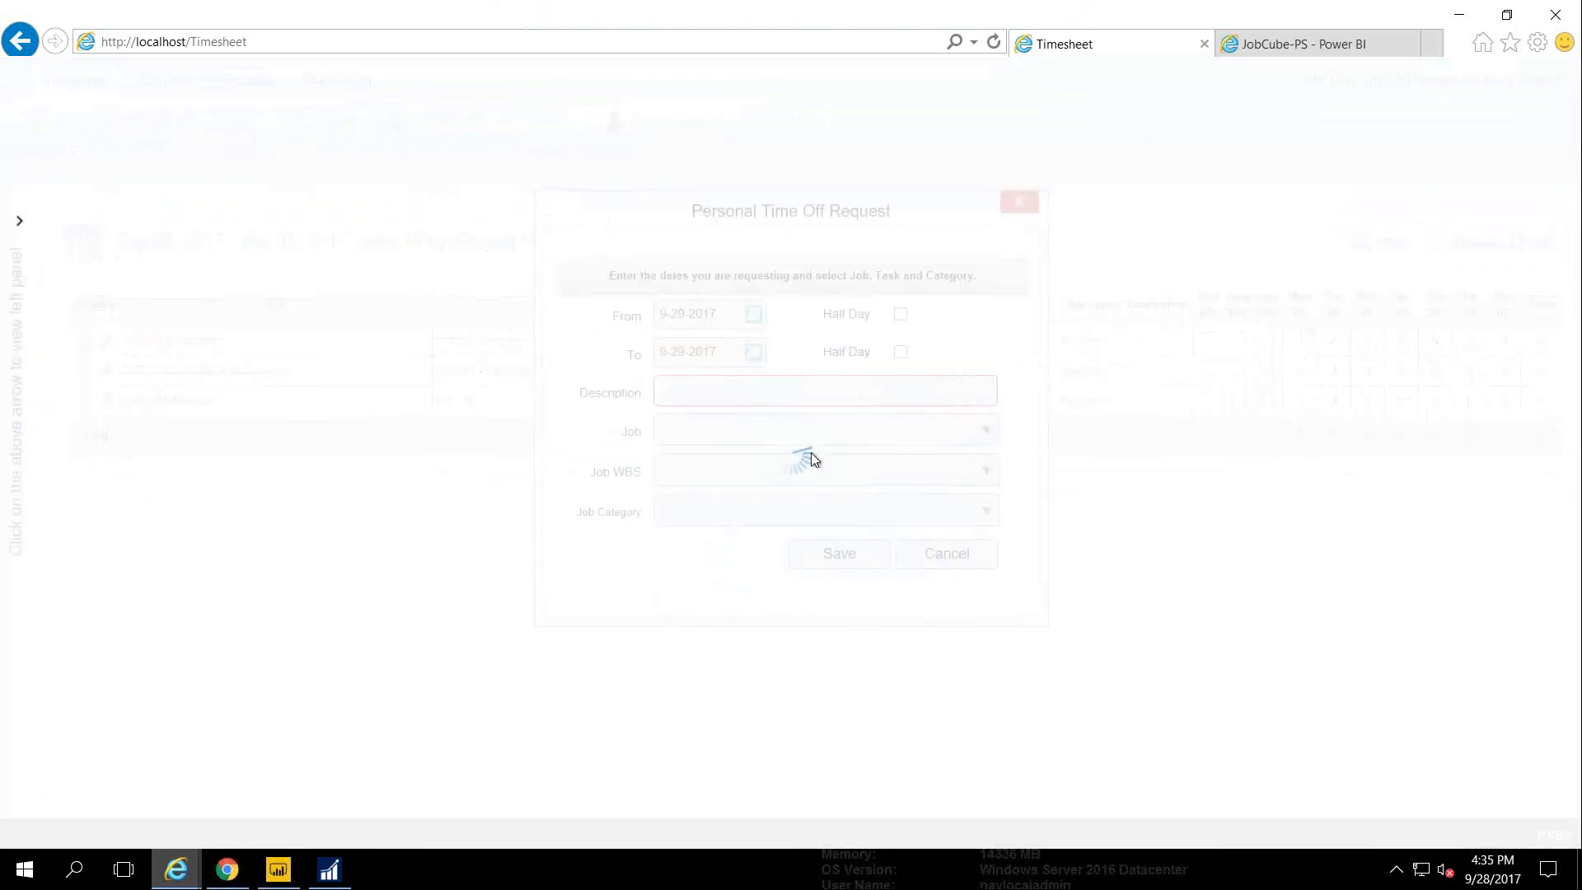
# Describe it as 'Visit In Laws', set job PTO - Paid time off, WBS 001 - All, and save
pyautogui.click(707, 394)
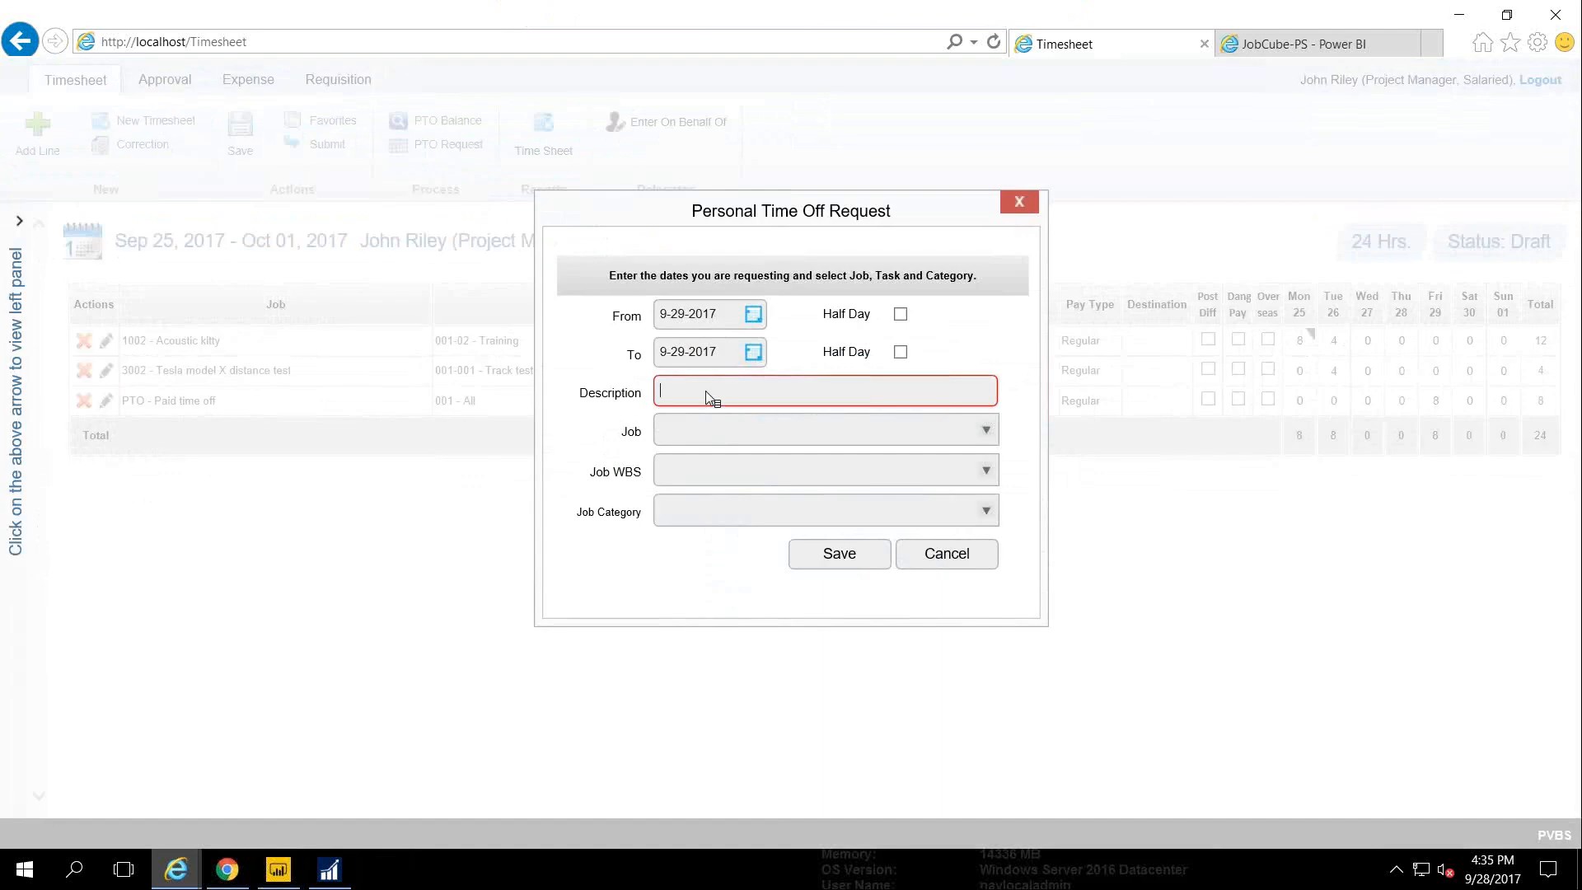
pyautogui.write('Visit In Laws')
pyautogui.press('Tab')
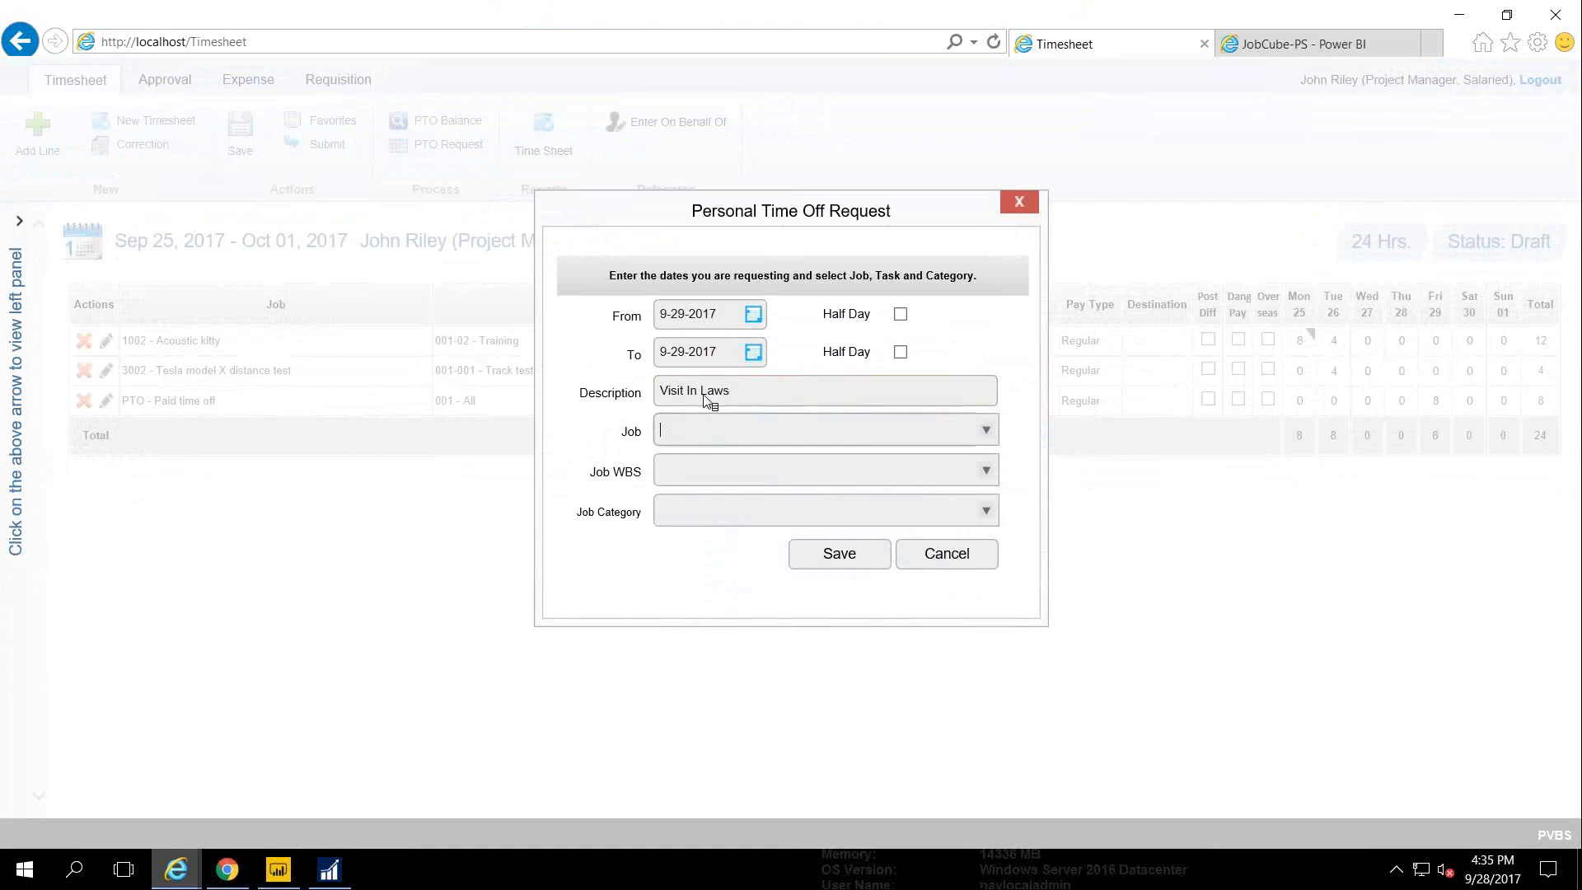
pyautogui.write('pto')
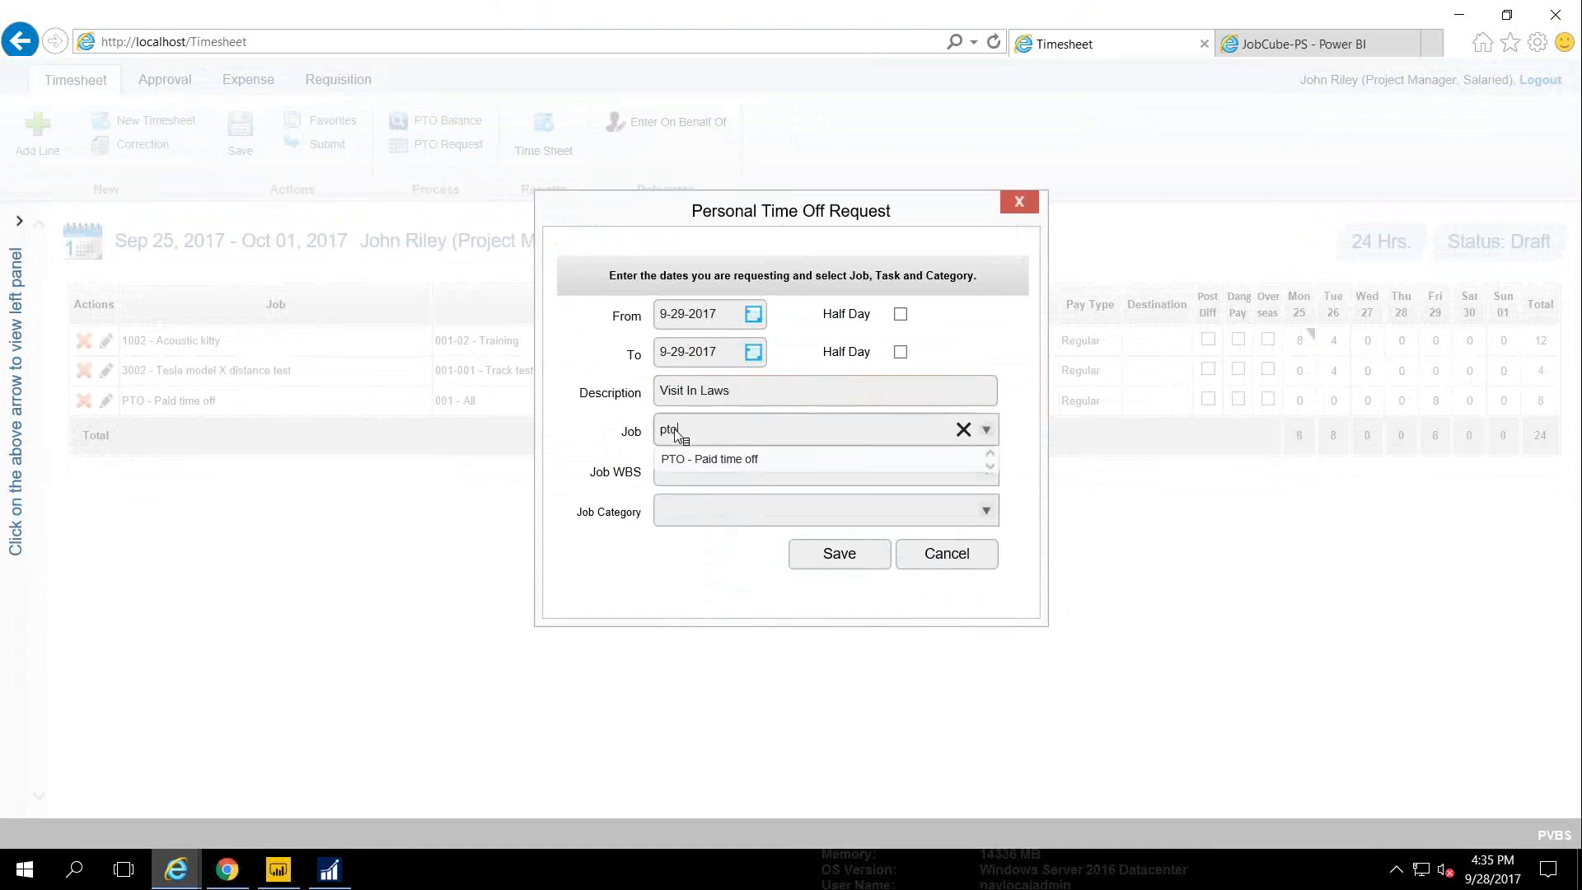
pyautogui.click(679, 462)
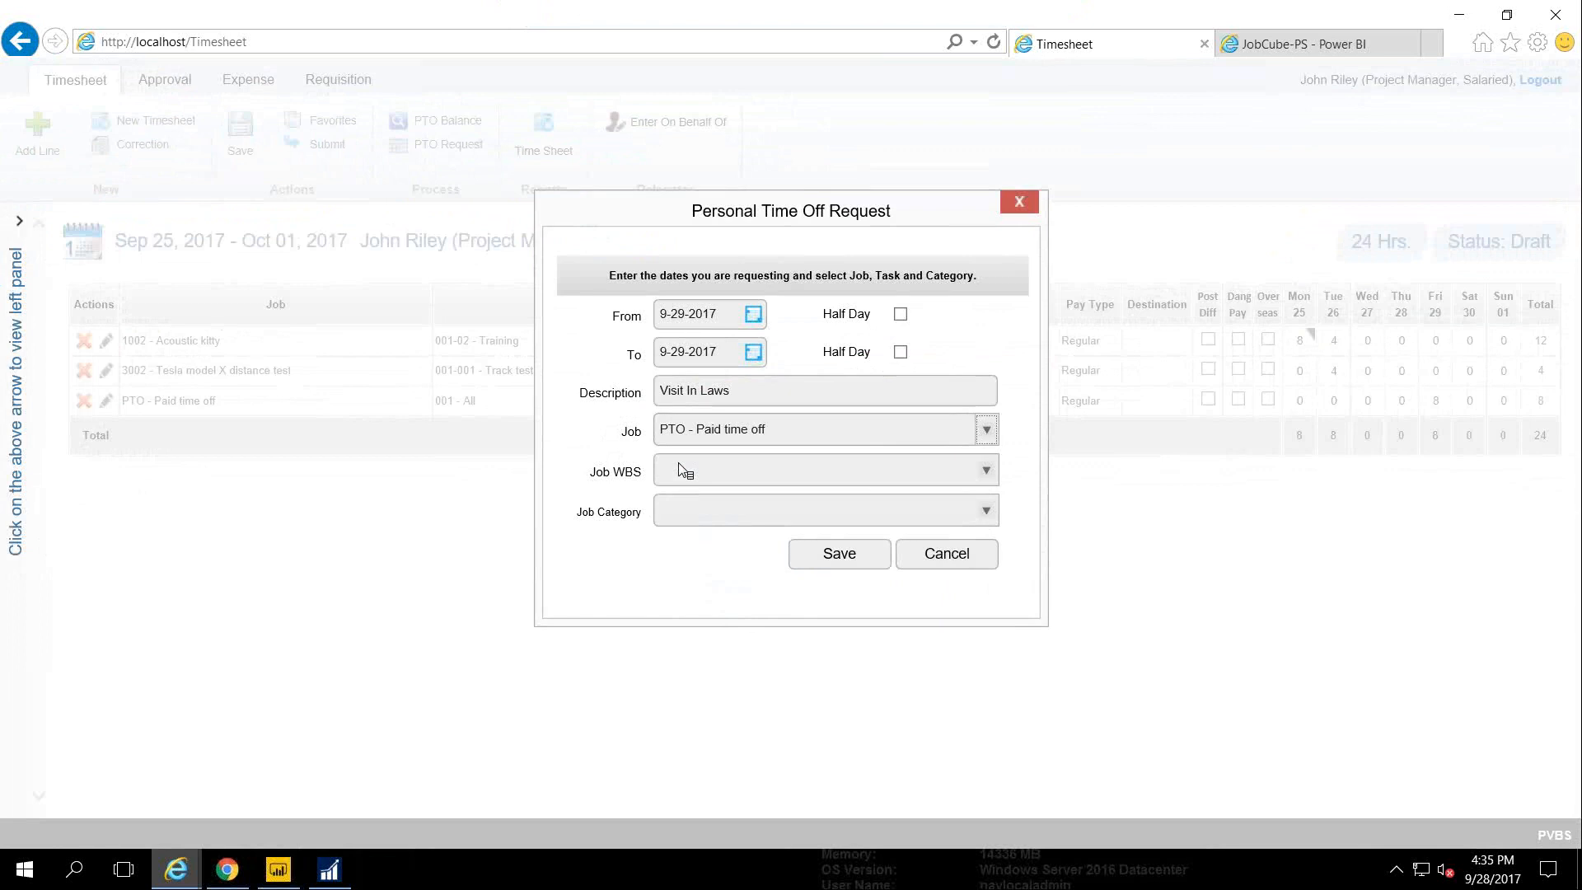
pyautogui.click(684, 470)
pyautogui.write('all')
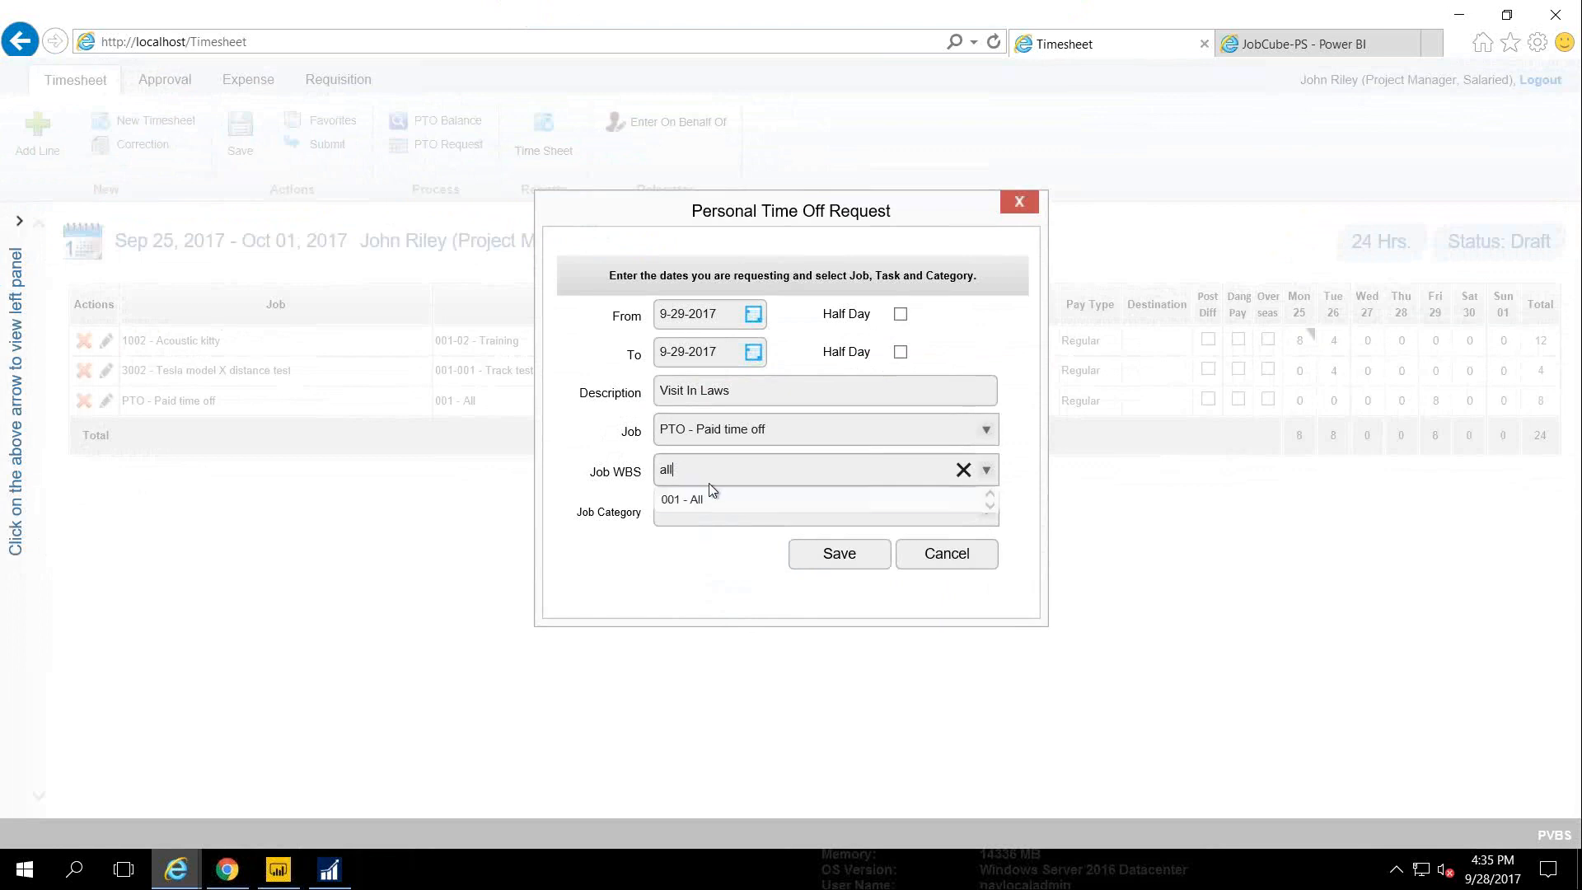
pyautogui.click(707, 494)
pyautogui.click(825, 555)
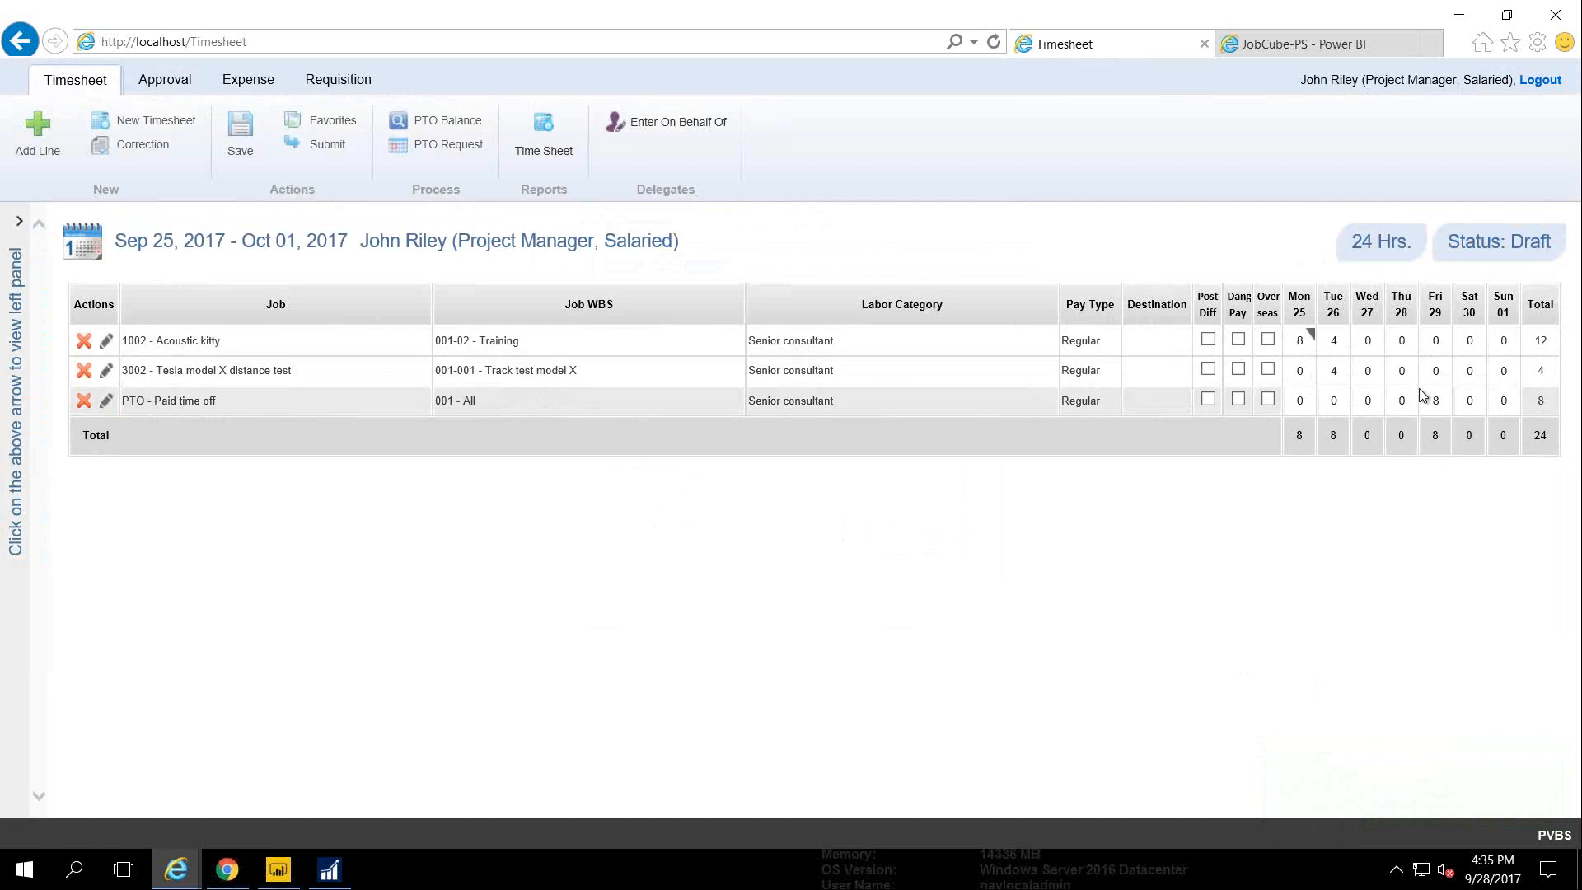
pyautogui.click(336, 121)
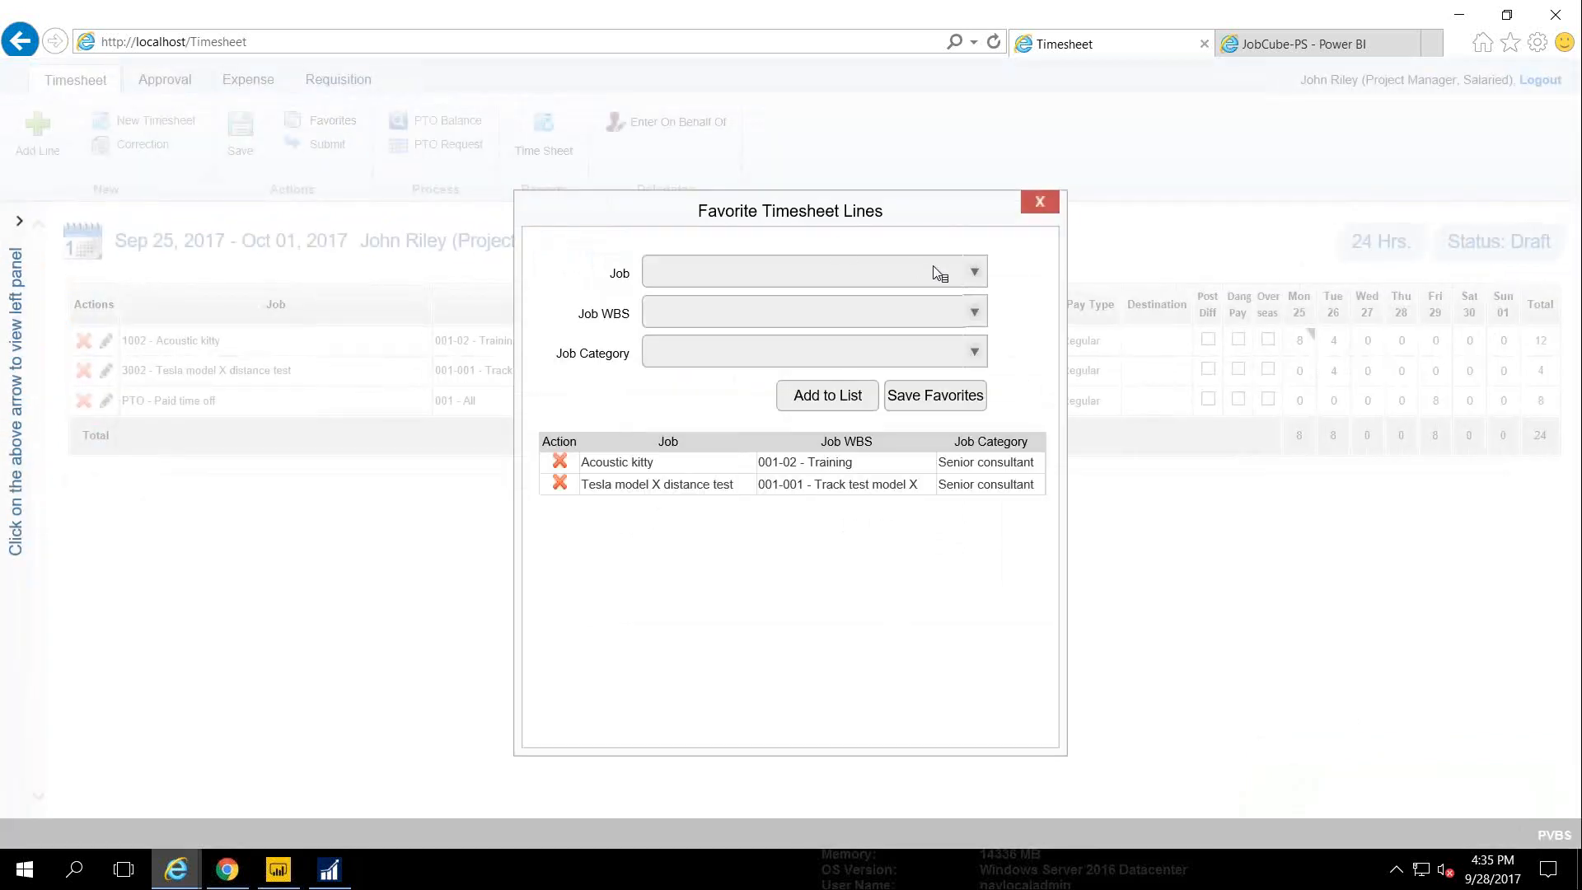
pyautogui.click(970, 273)
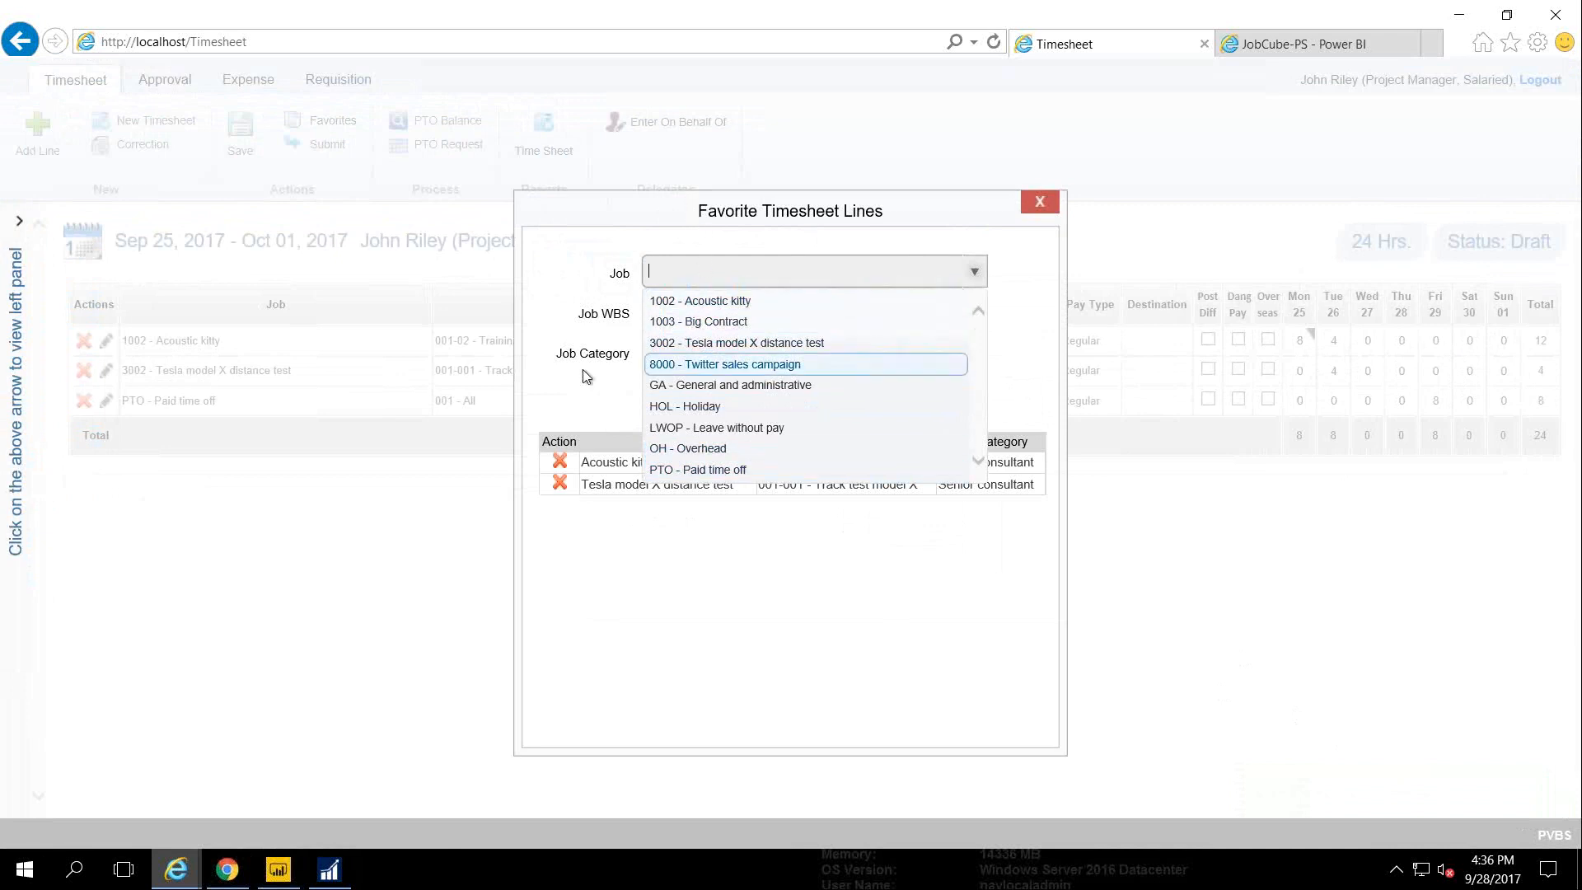
pyautogui.click(551, 291)
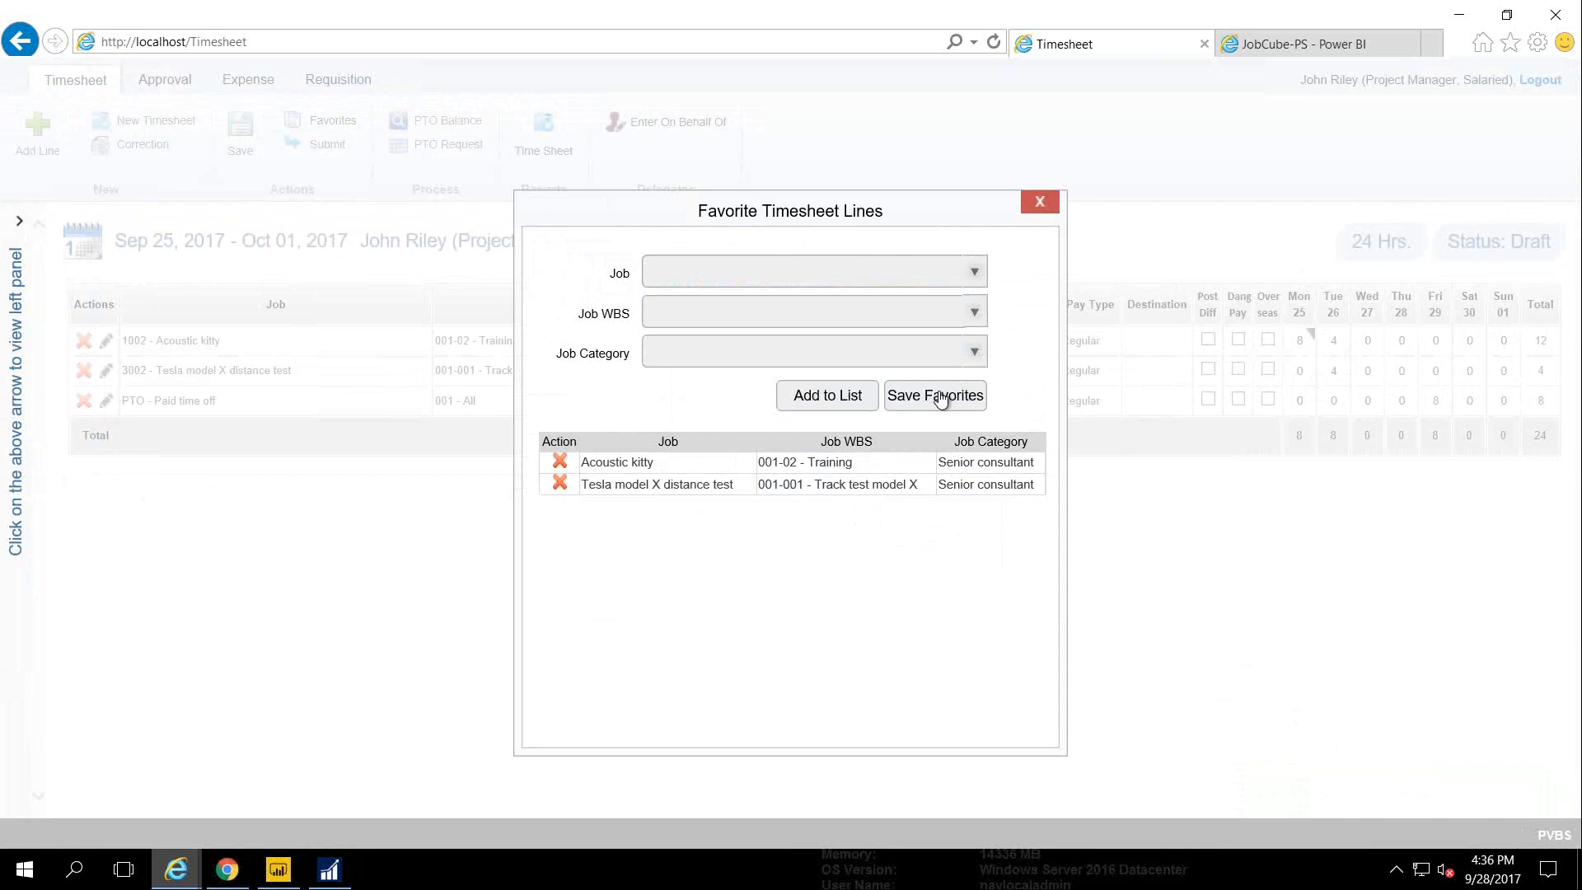
pyautogui.click(1039, 202)
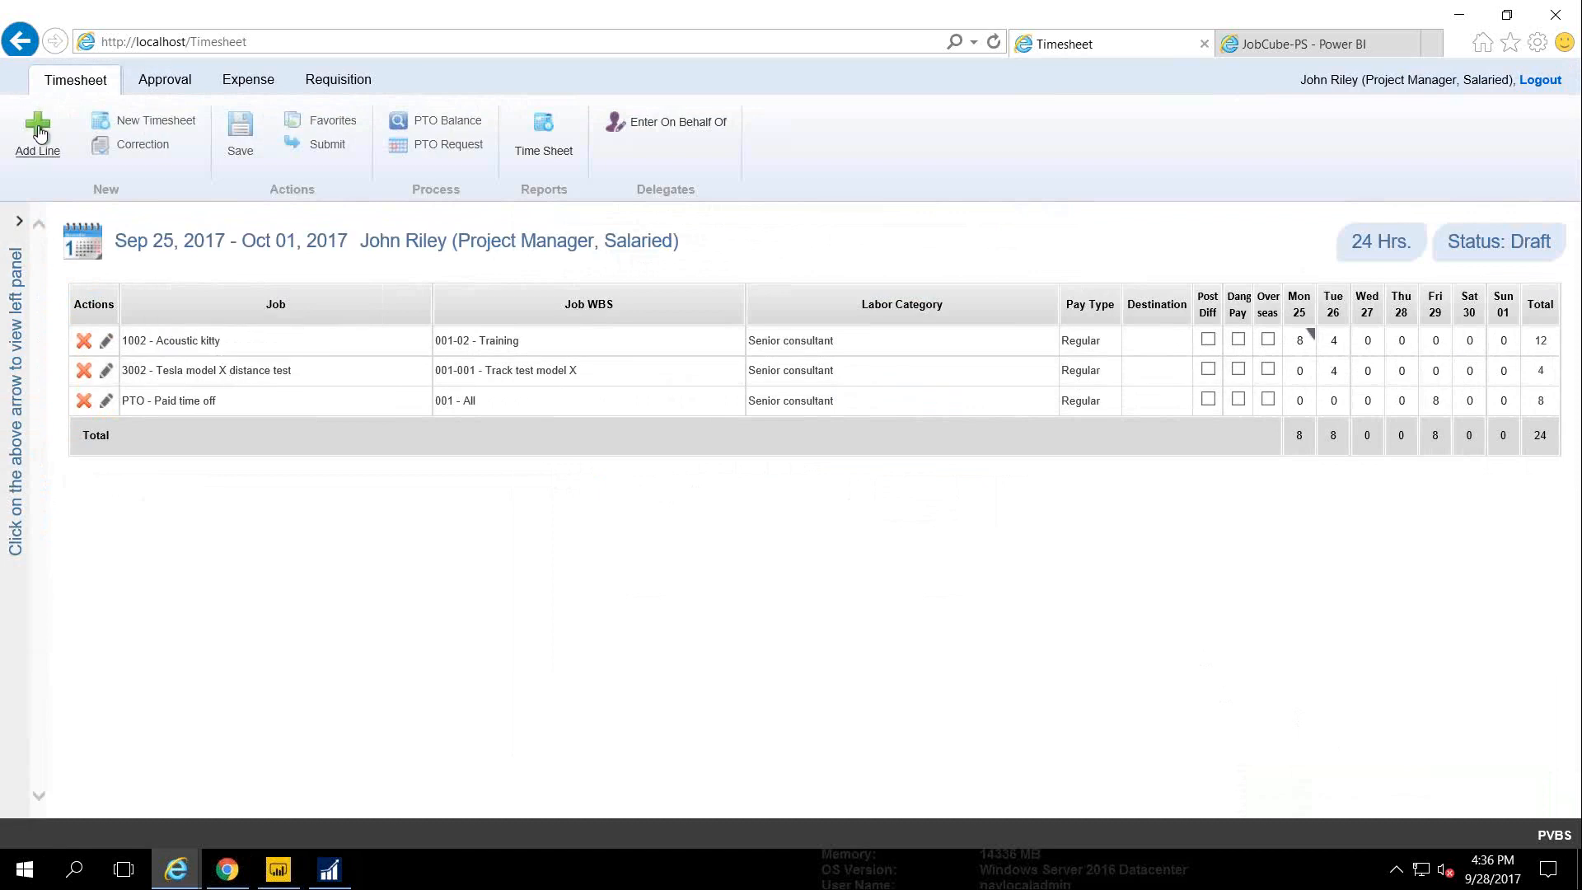
pyautogui.click(51, 149)
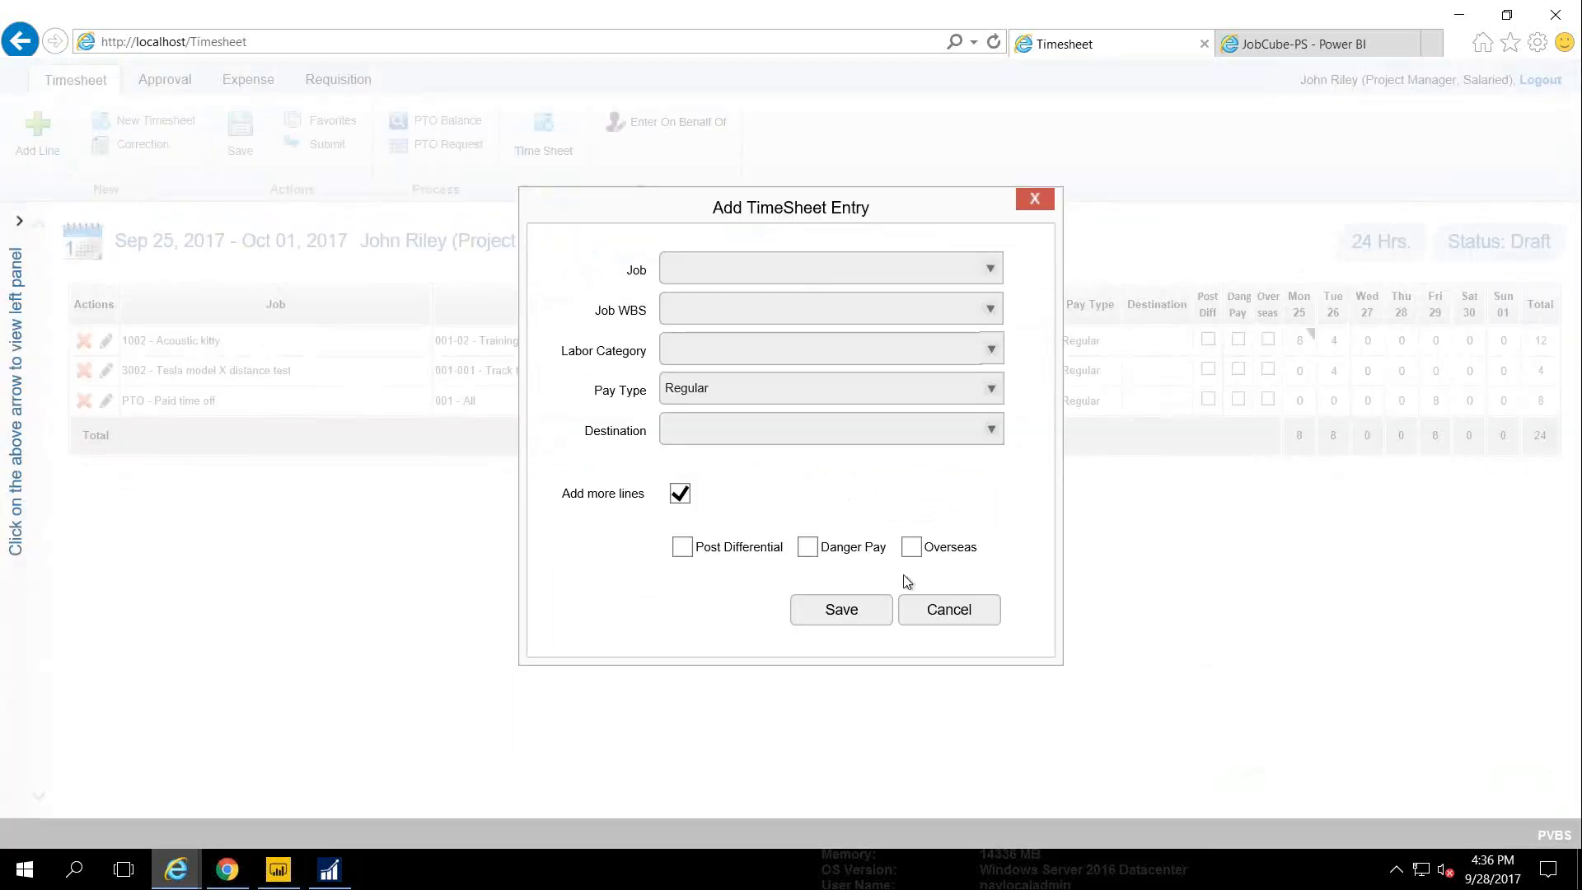
pyautogui.click(929, 609)
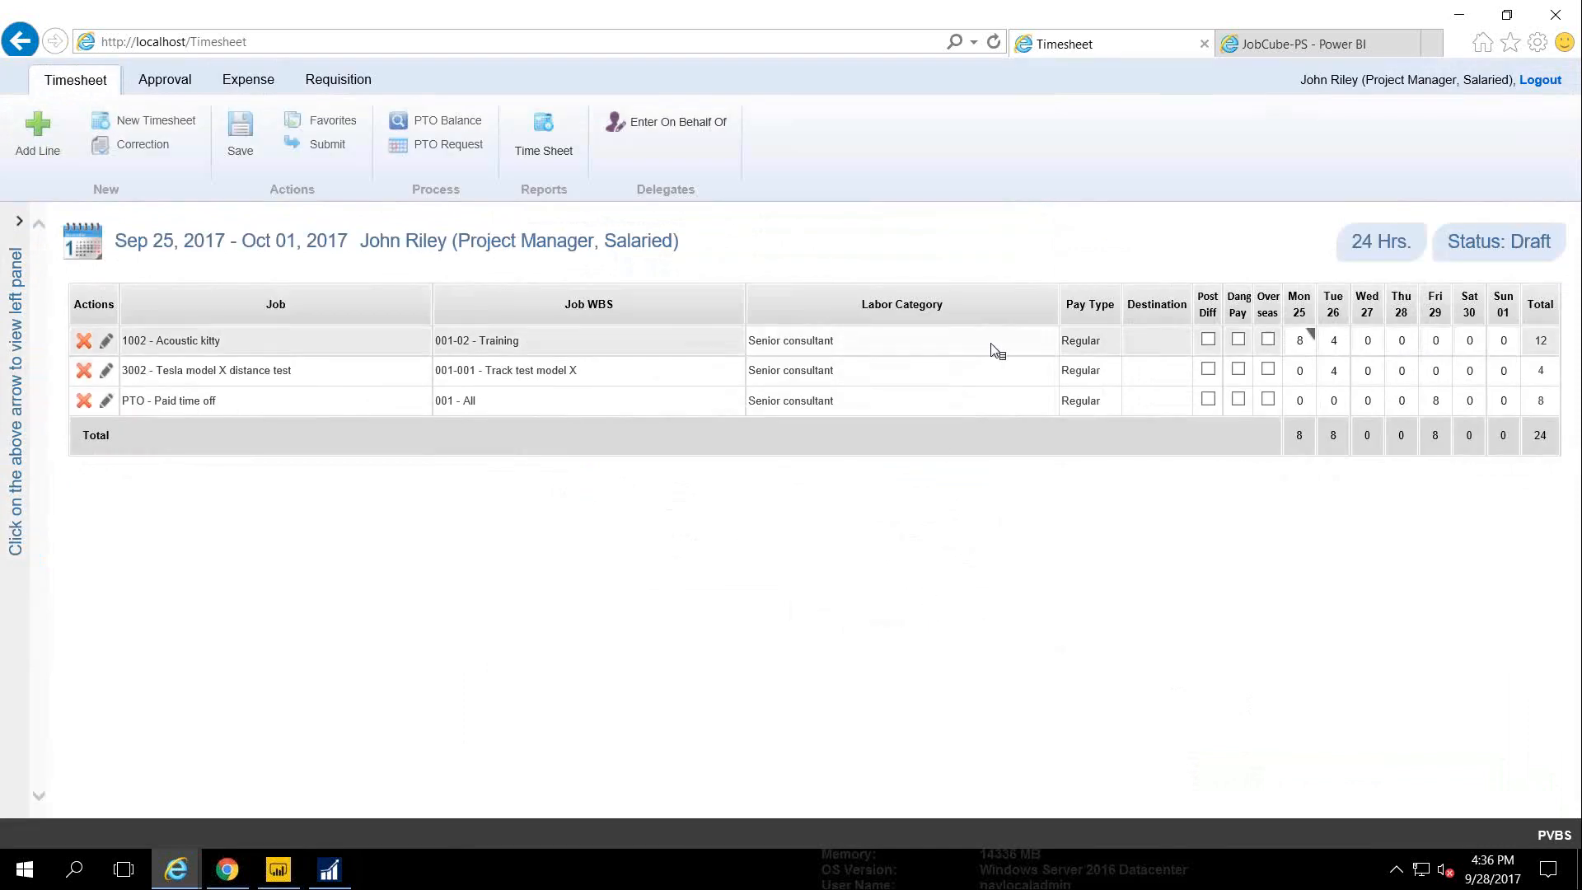
# Enter 3 Wednesday hours on Acoustic kitty and 5 on the Tesla line
pyautogui.rightClick(1370, 342)
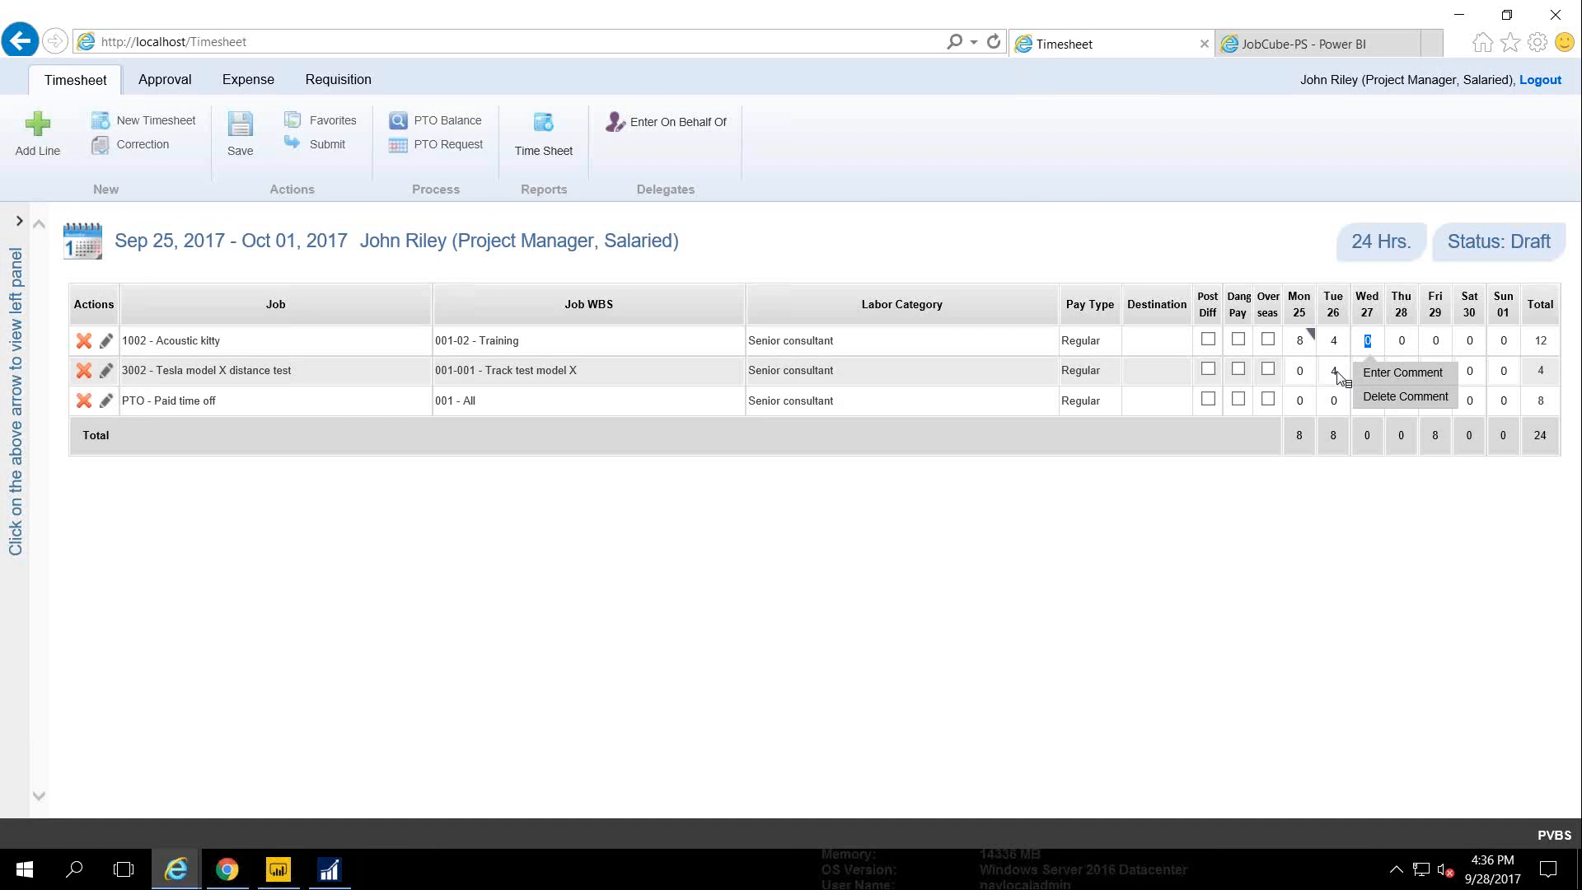
pyautogui.press('Escape')
pyautogui.write('3')
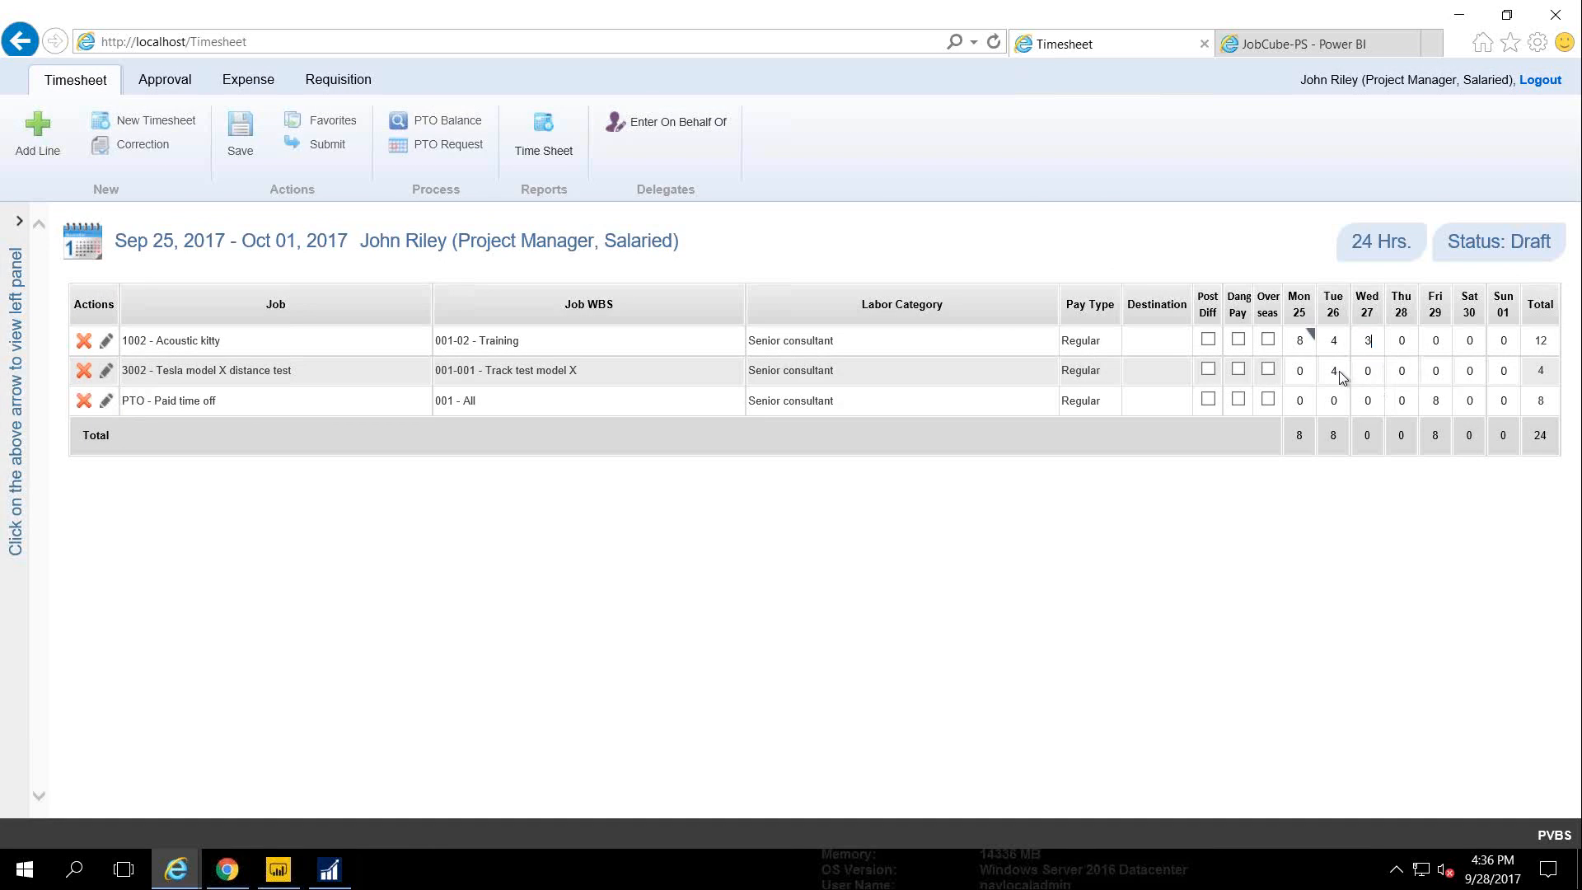
pyautogui.rightClick(1370, 372)
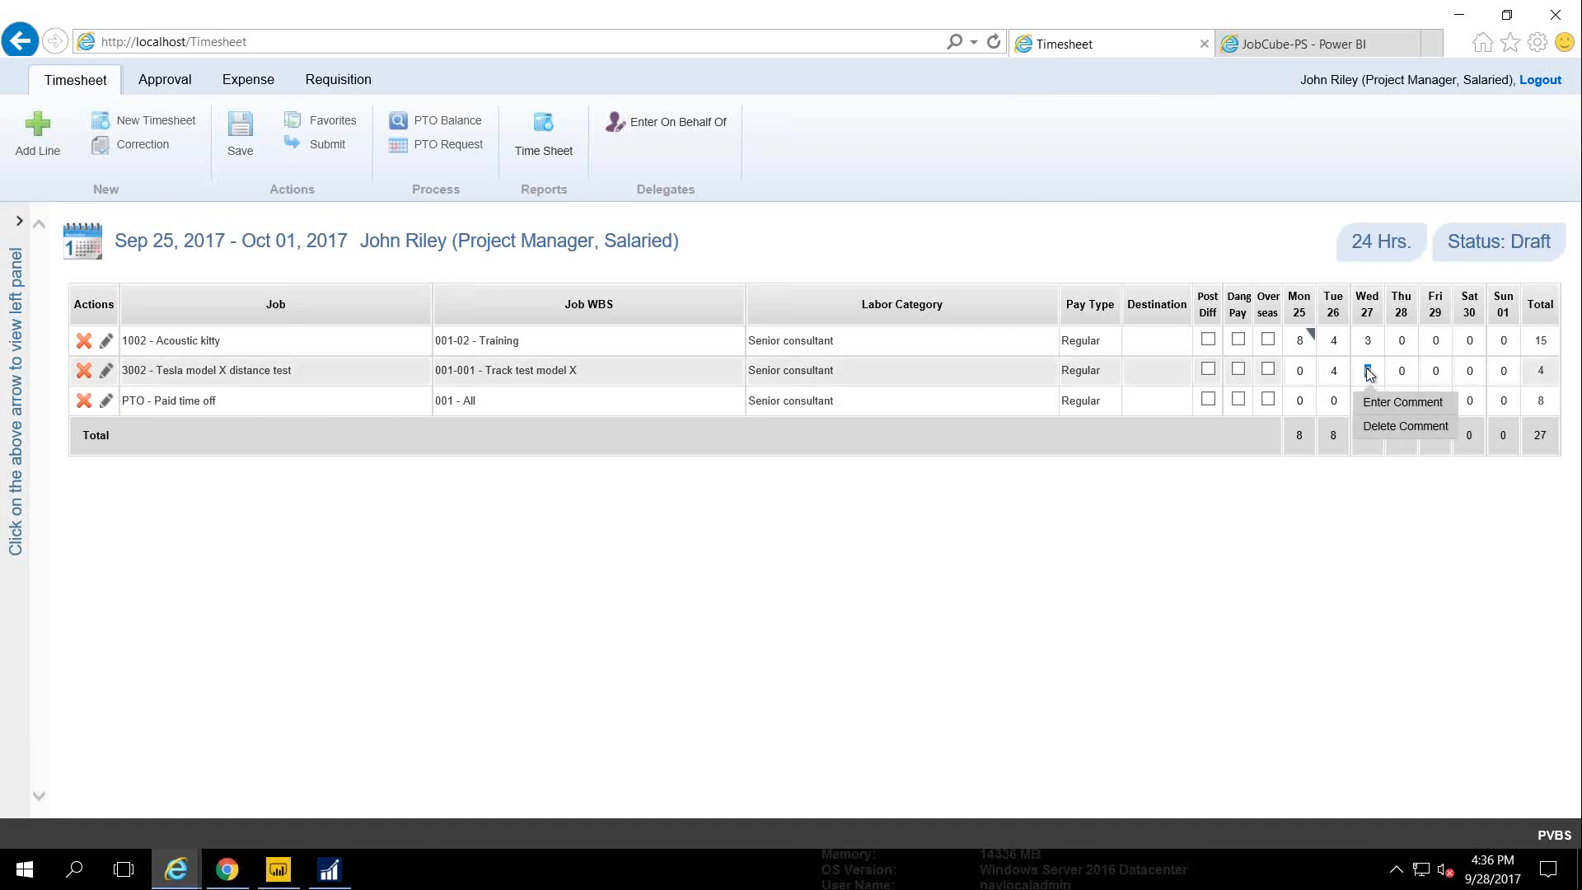
pyautogui.write('5')
# Add the comment 'Drove new Tslae' to Tesla's Wednesday hours and save the timesheet
pyautogui.click(1402, 402)
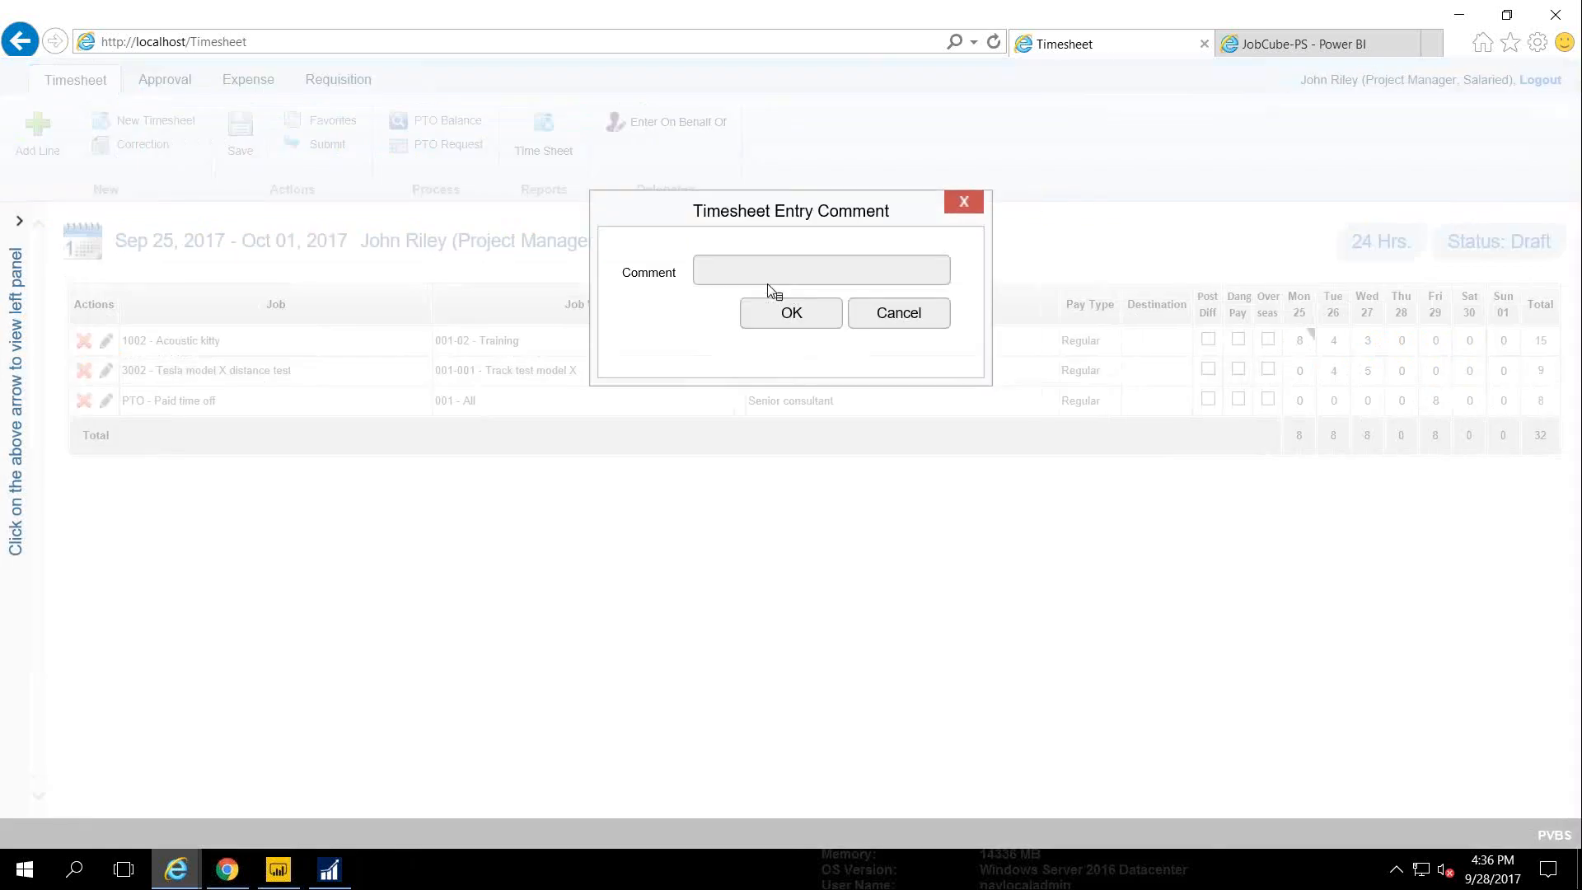
pyautogui.click(732, 275)
pyautogui.write('Drove new Tslae')
pyautogui.click(794, 312)
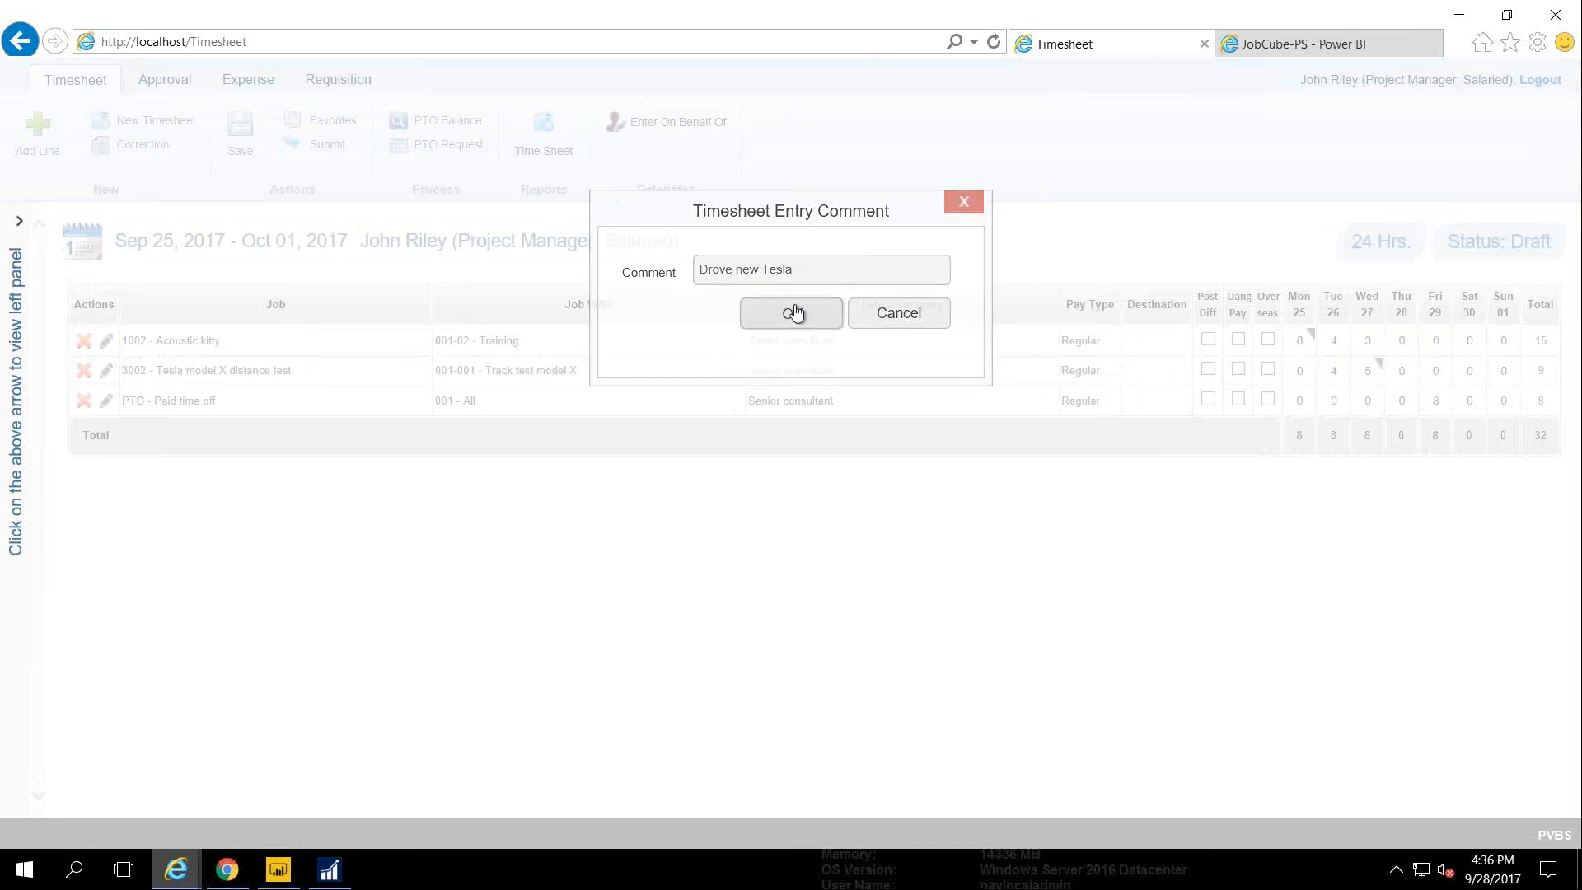
pyautogui.click(241, 140)
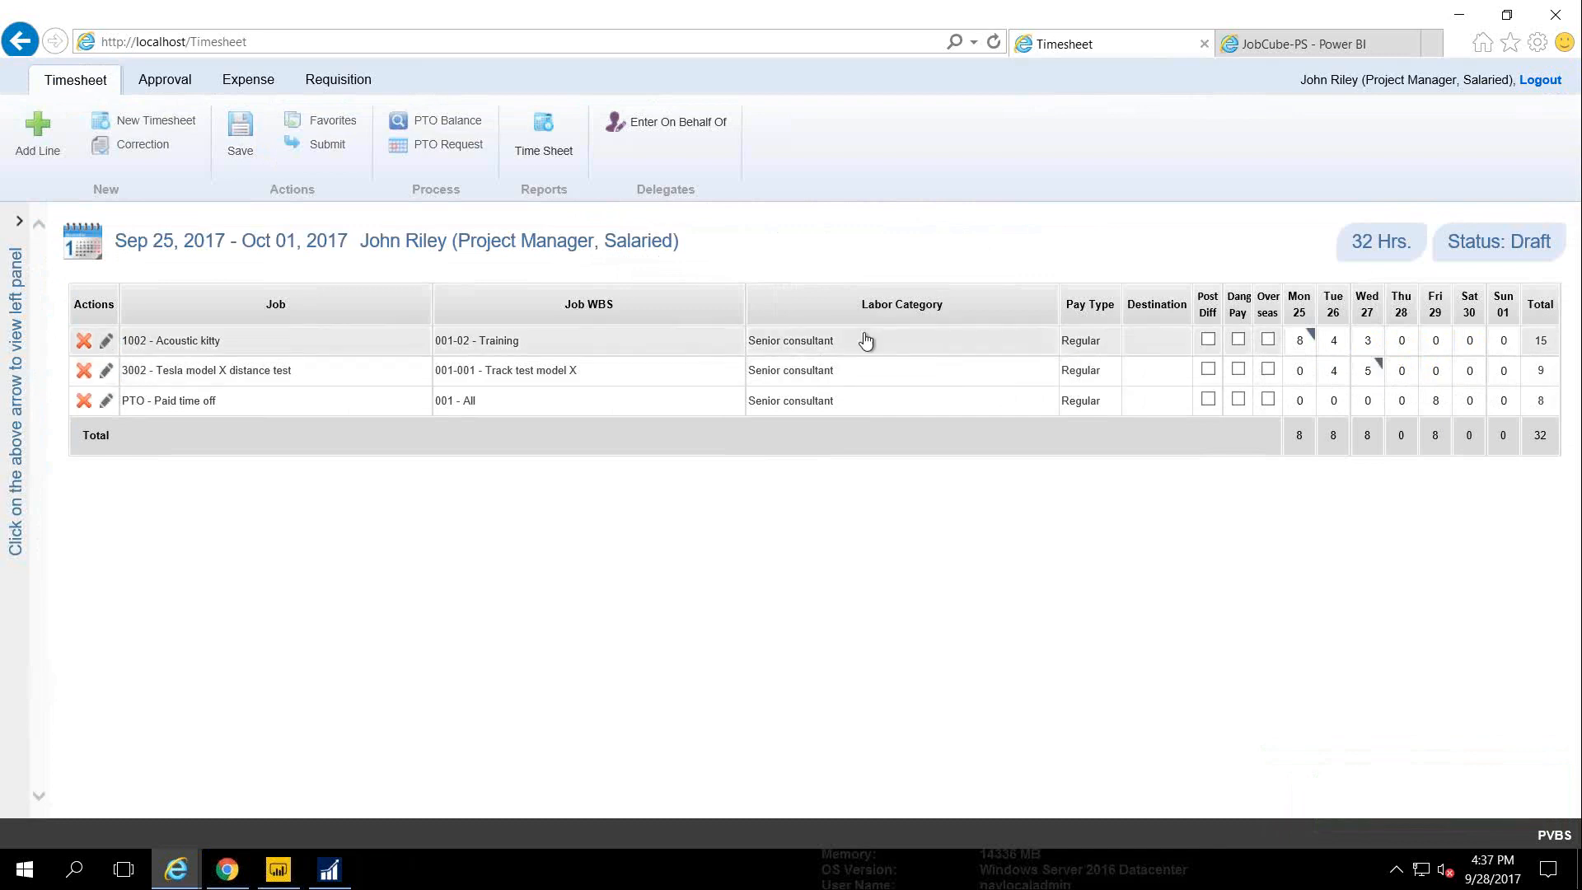
# Start submitting the timesheet, cancel it, and go to the Expense page
pyautogui.click(328, 146)
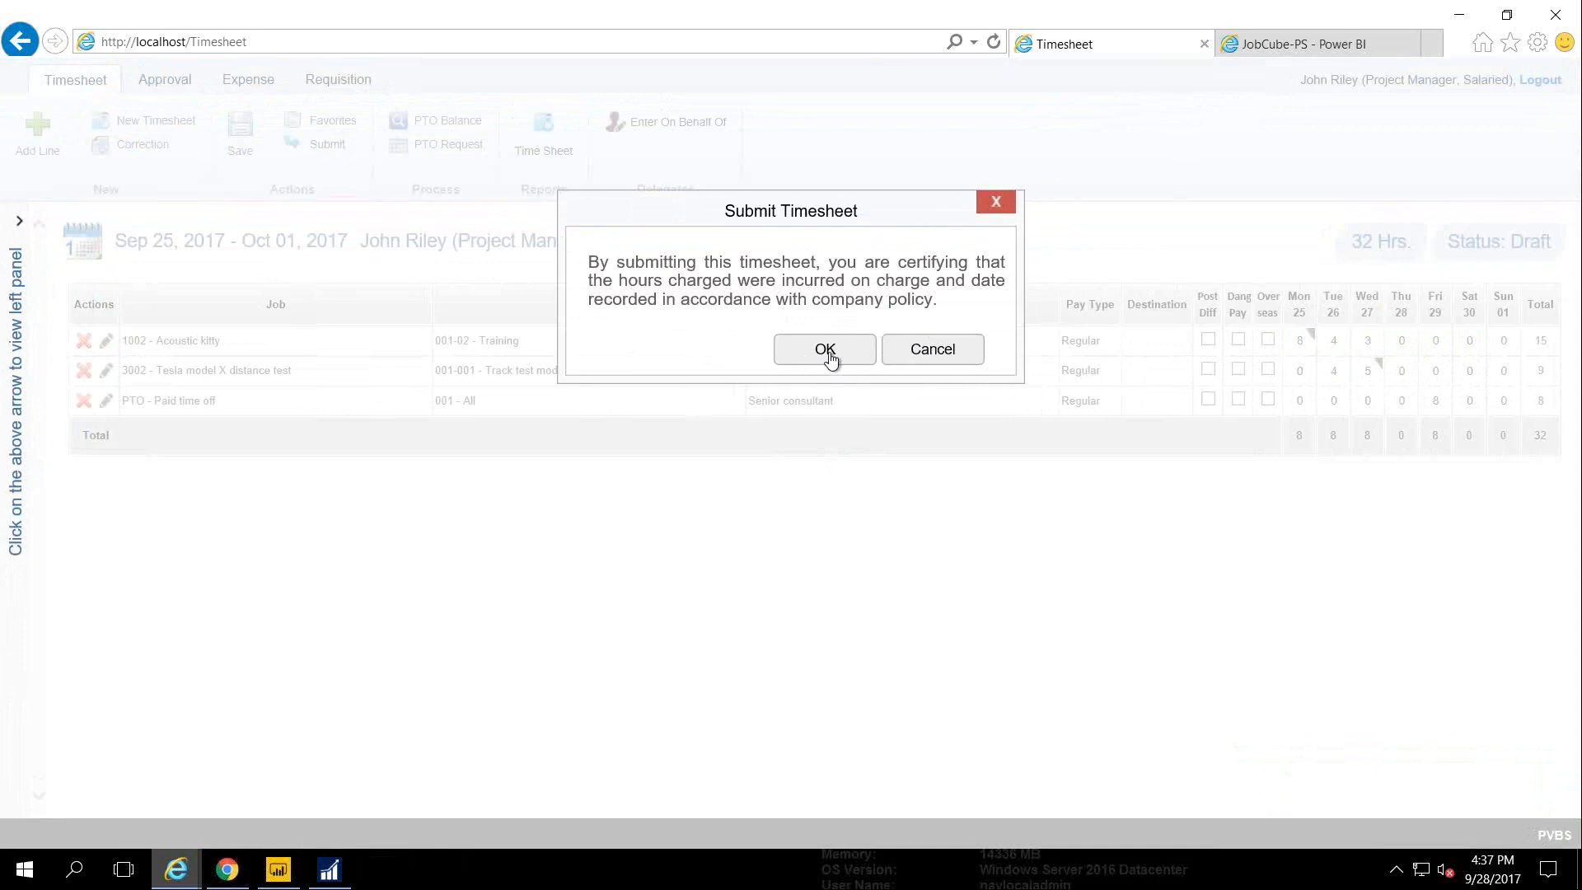
pyautogui.click(926, 367)
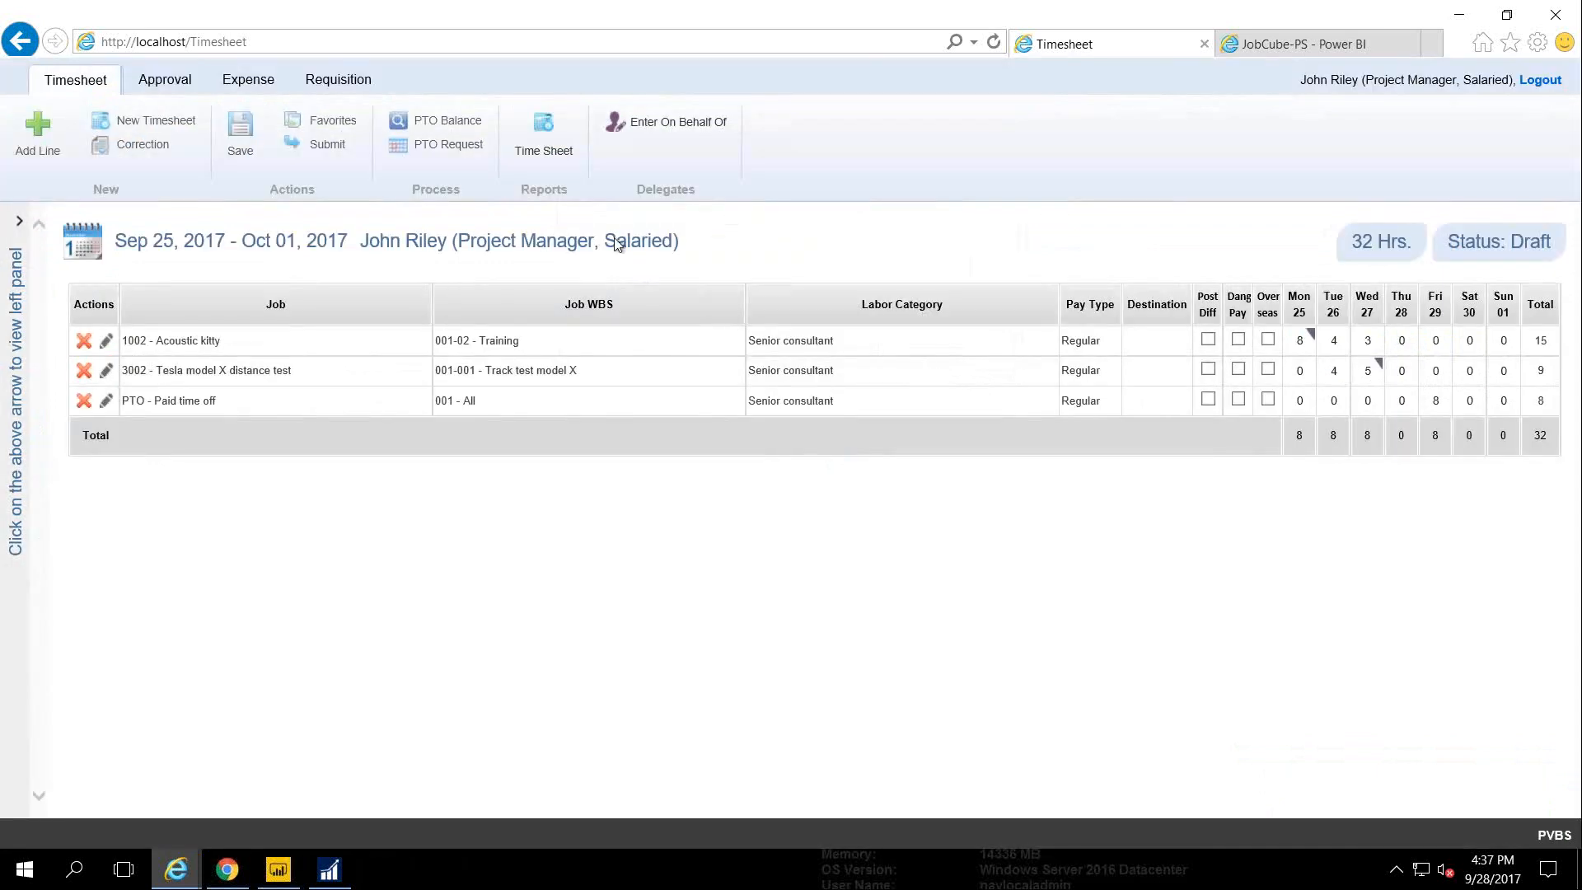
pyautogui.click(249, 80)
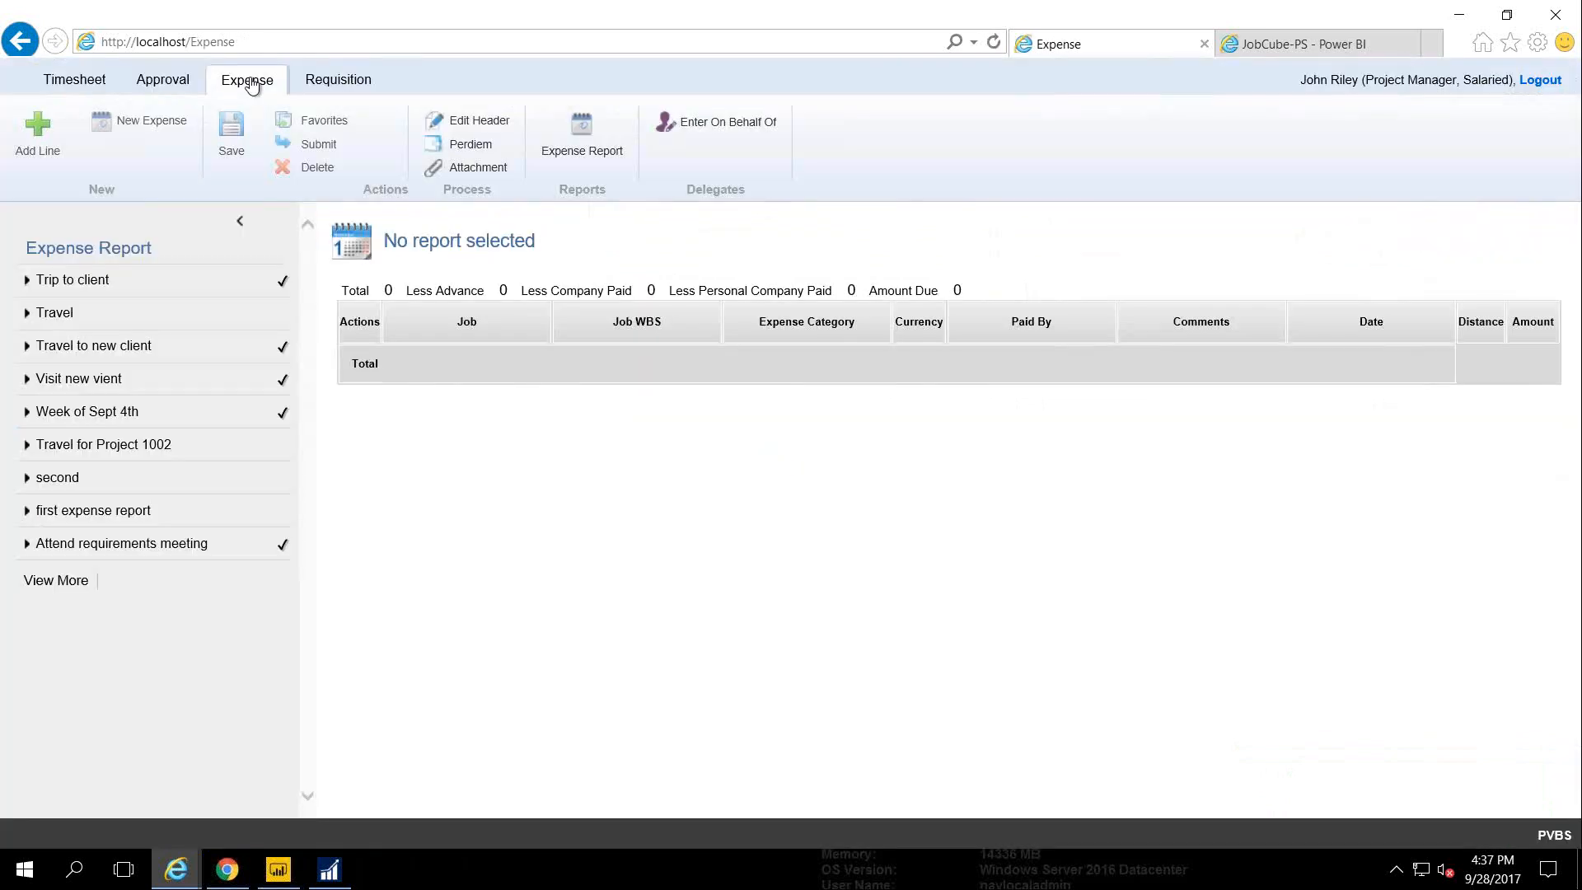
# Create expense report 'Sept 18th Expenses' for 9-18-2017 to 9-22-2017 and collapse the list panel
pyautogui.click(147, 121)
pyautogui.click(752, 272)
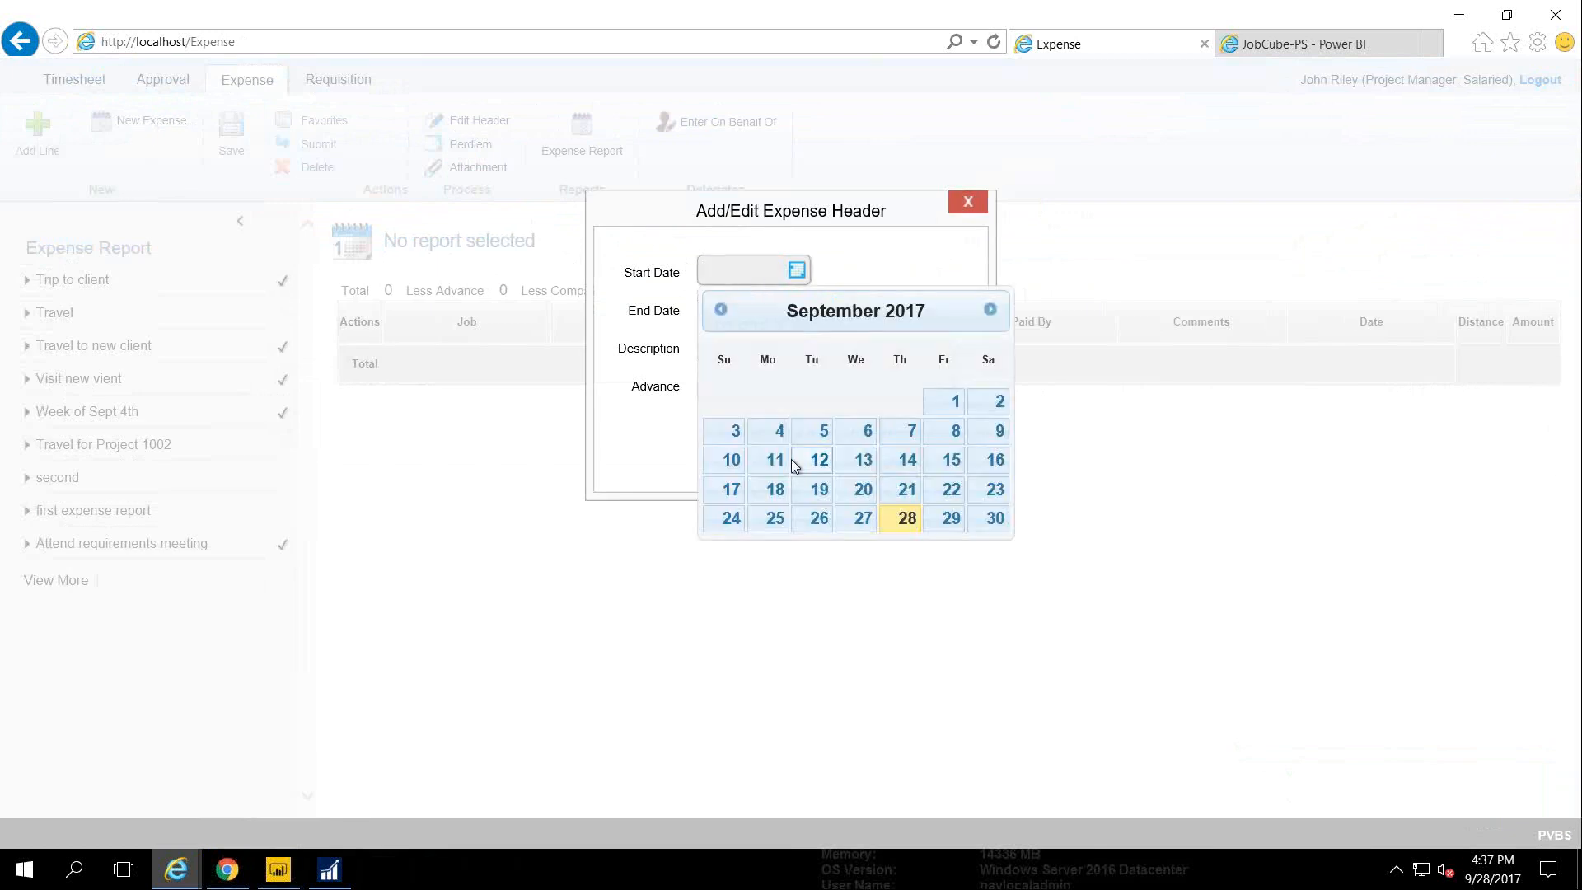
pyautogui.click(772, 498)
pyautogui.click(797, 303)
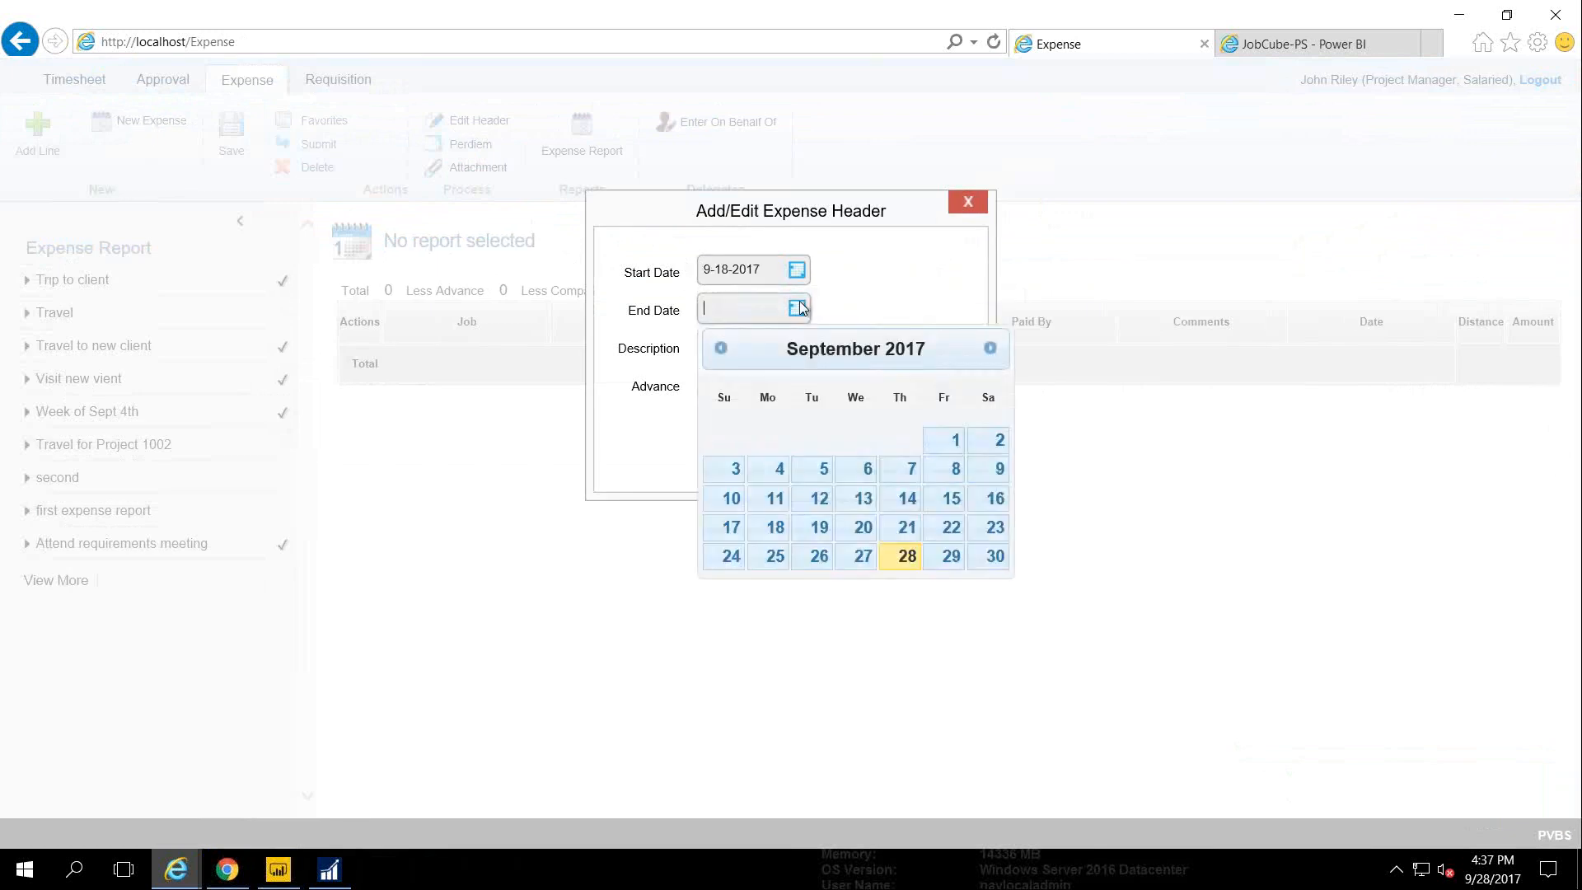
pyautogui.click(951, 528)
pyautogui.click(764, 350)
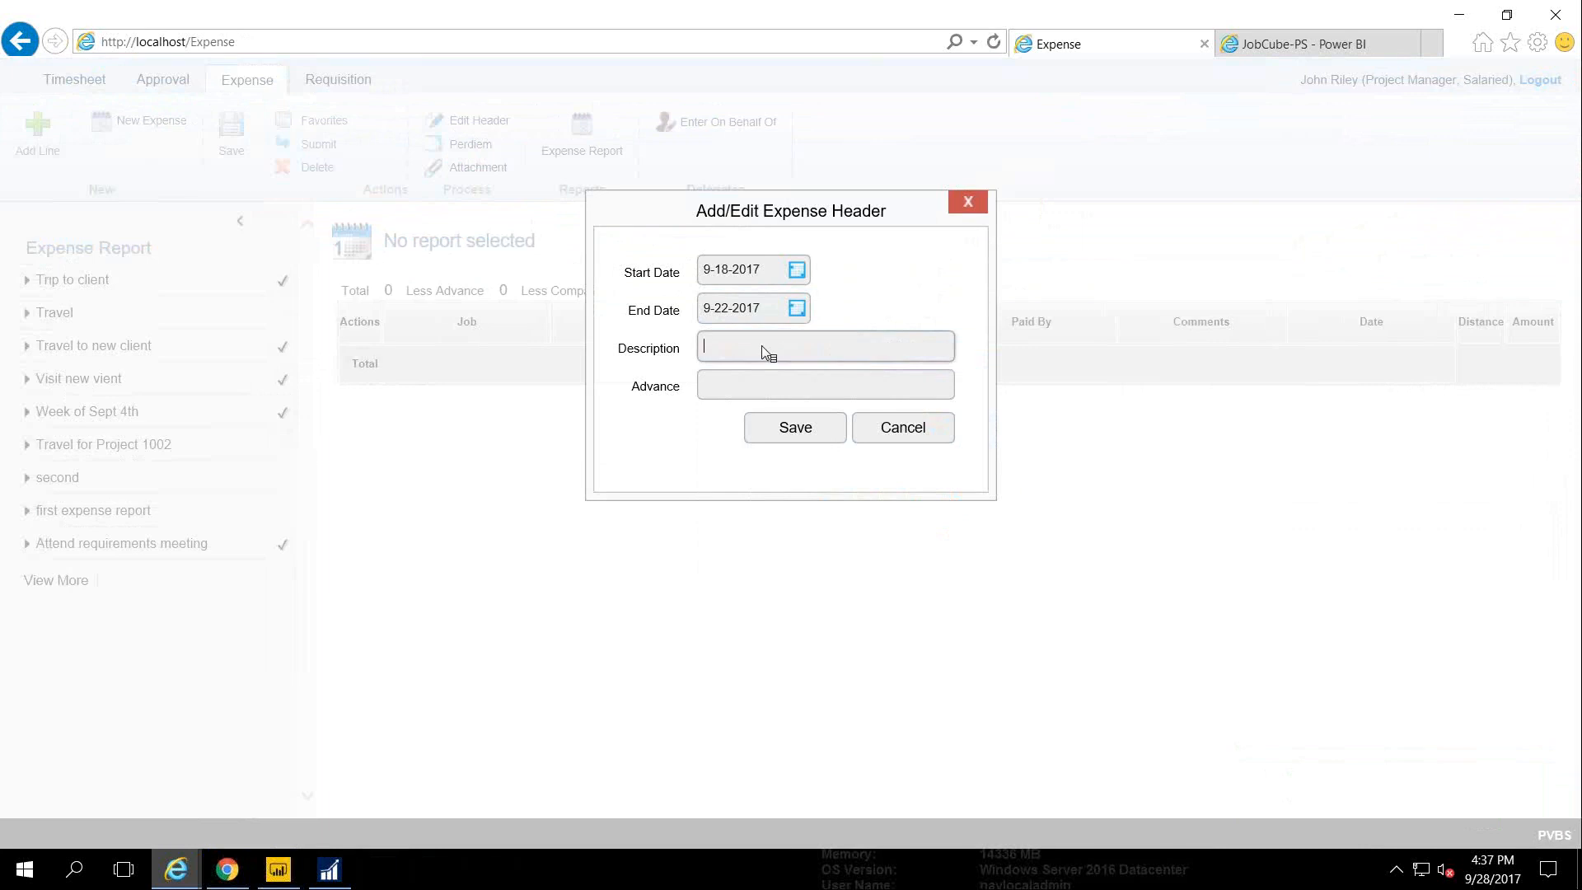
pyautogui.write('Sept 18th Expenses')
pyautogui.click(787, 433)
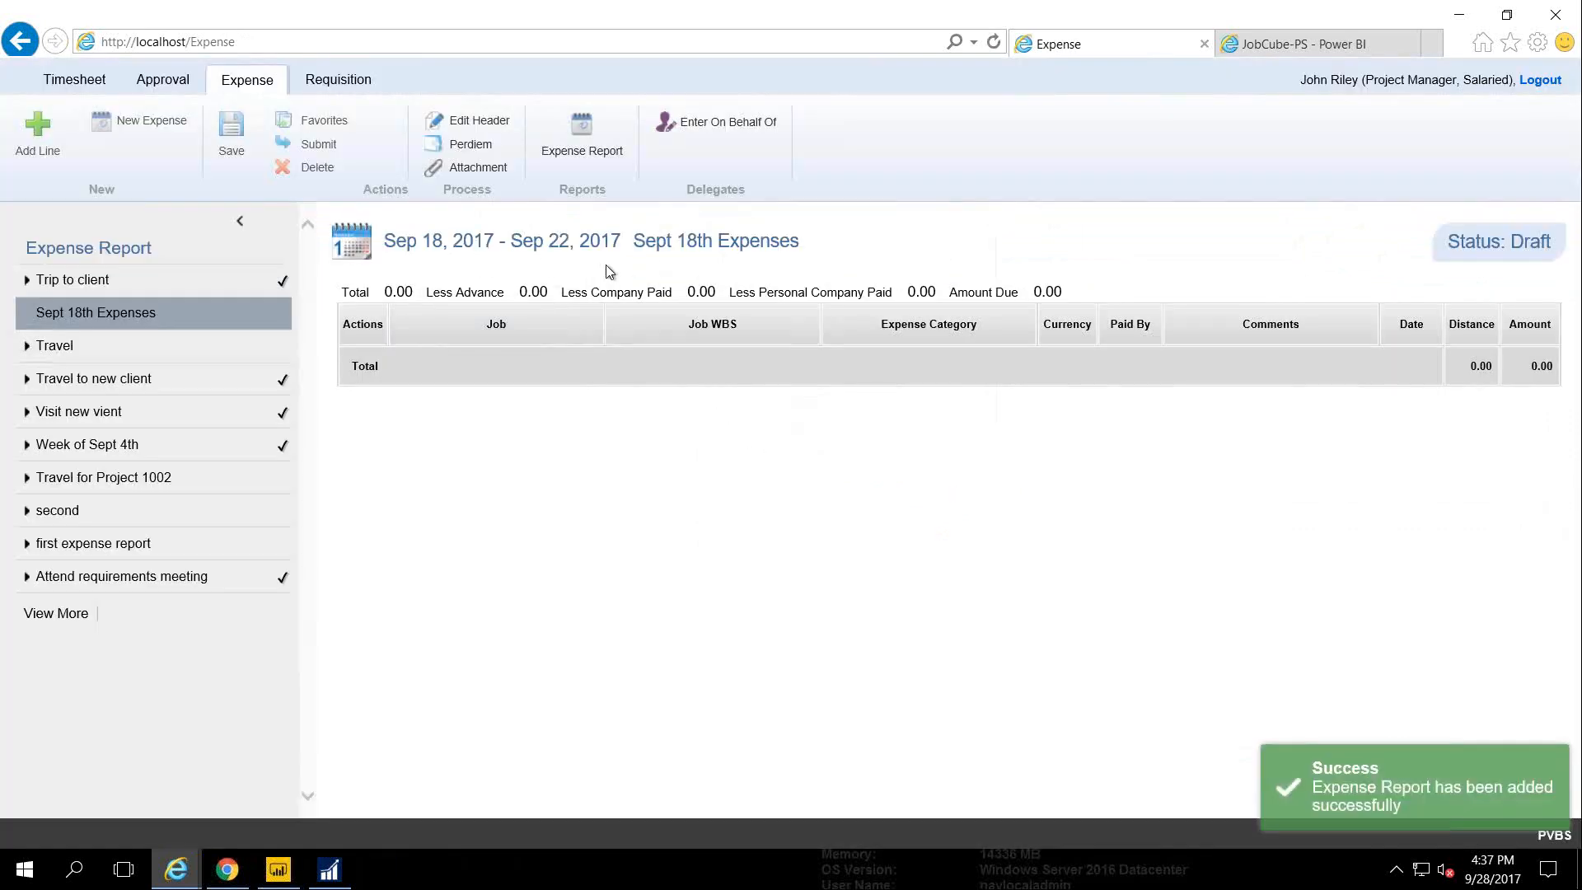
pyautogui.click(240, 221)
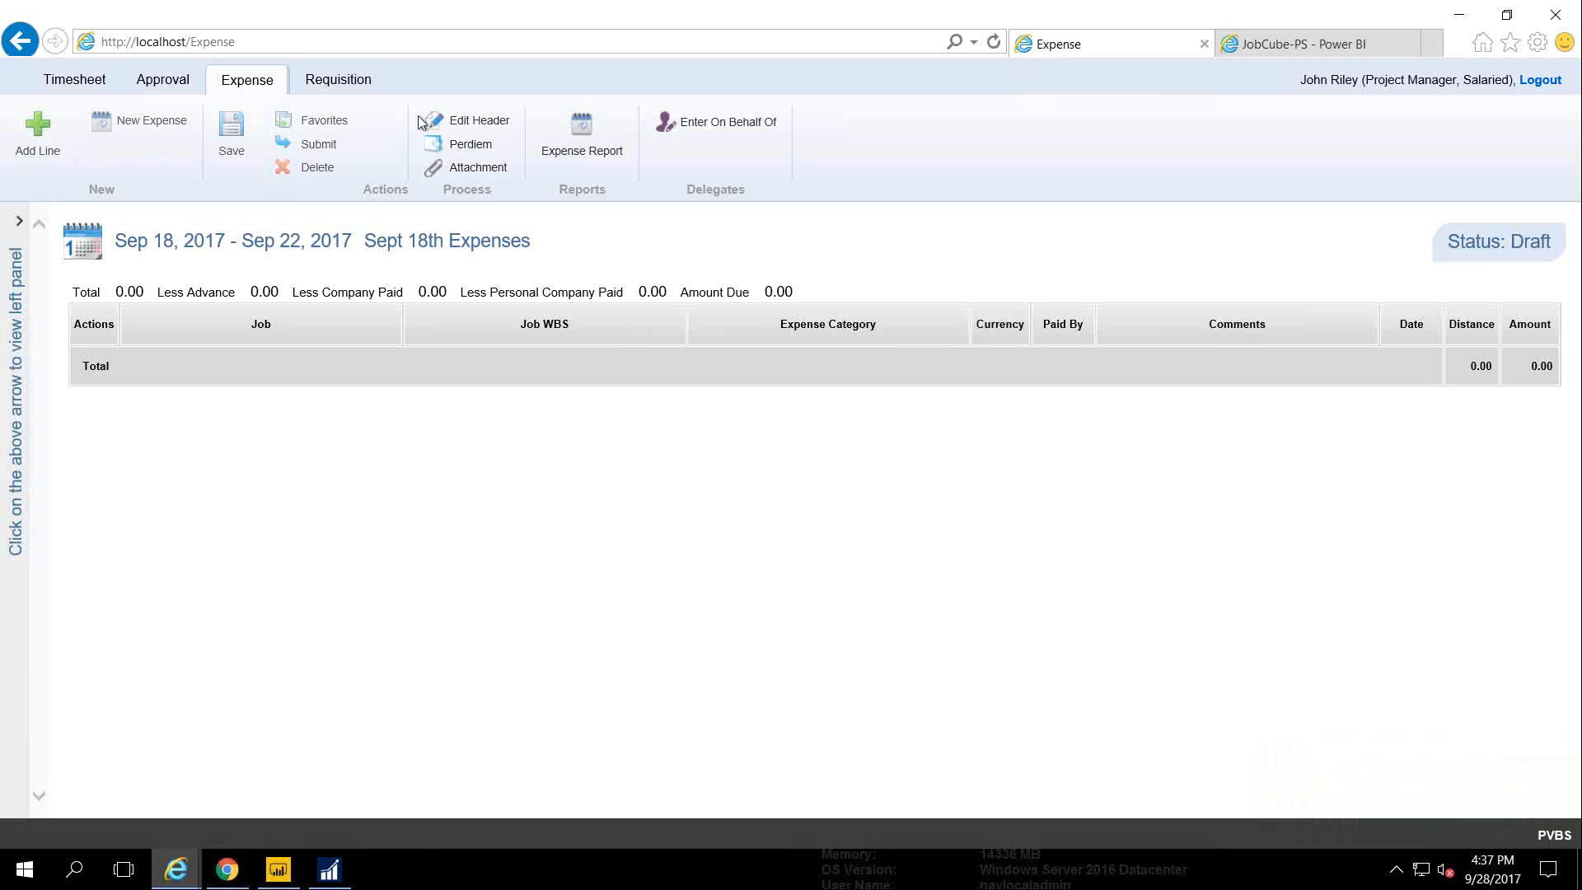
# In the per diem wizard, set the destination to AL, ABBEVILLE, HENRY COUNTY
pyautogui.click(451, 144)
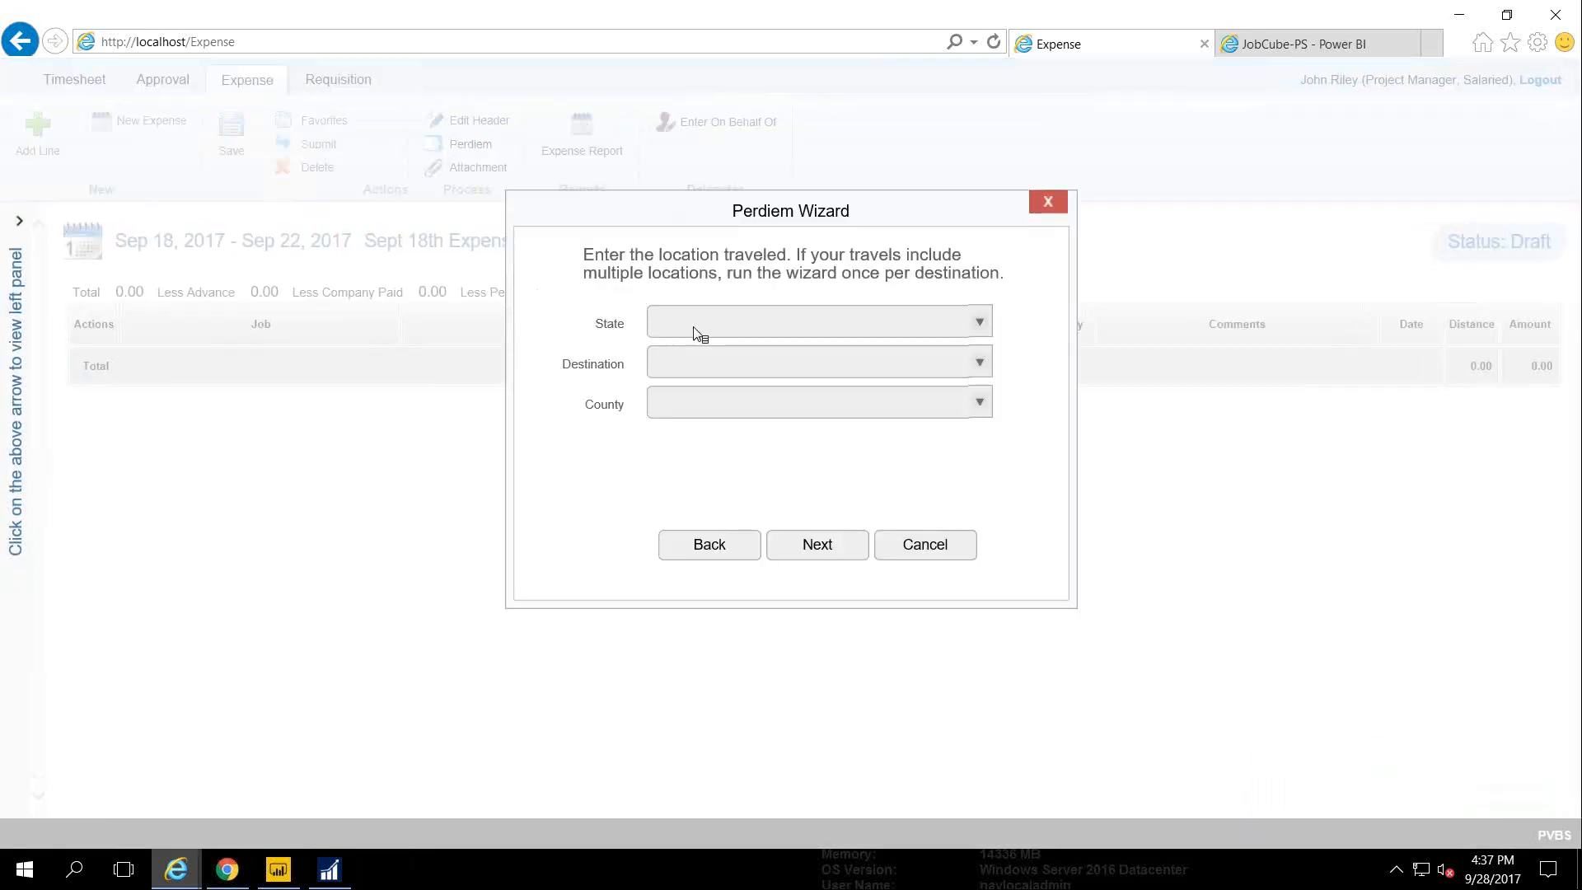
pyautogui.click(696, 331)
pyautogui.write('a')
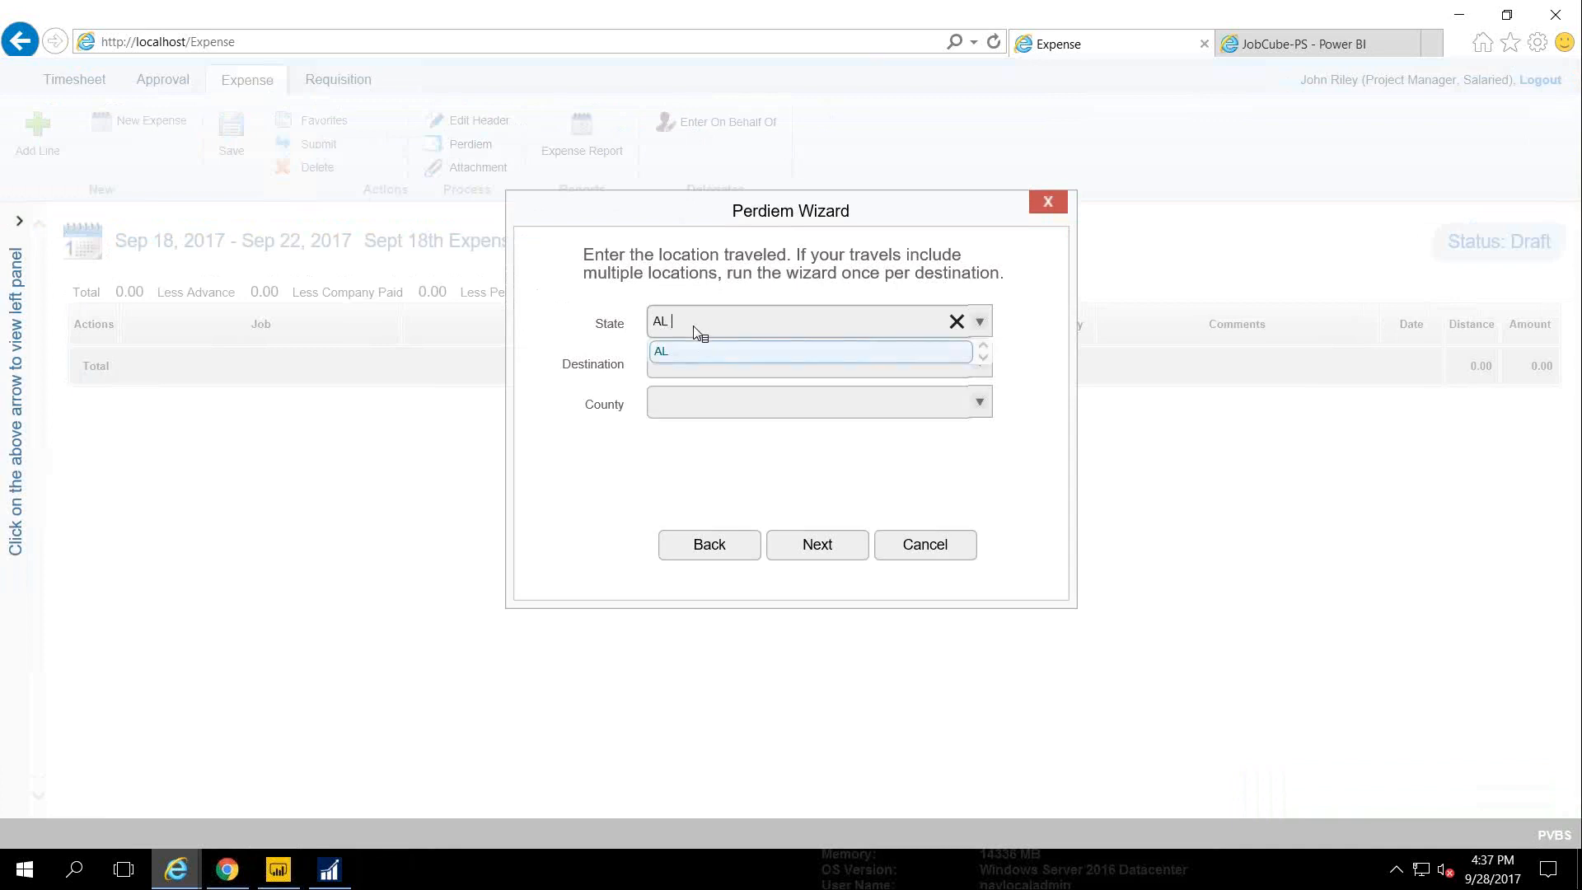
pyautogui.press('Return')
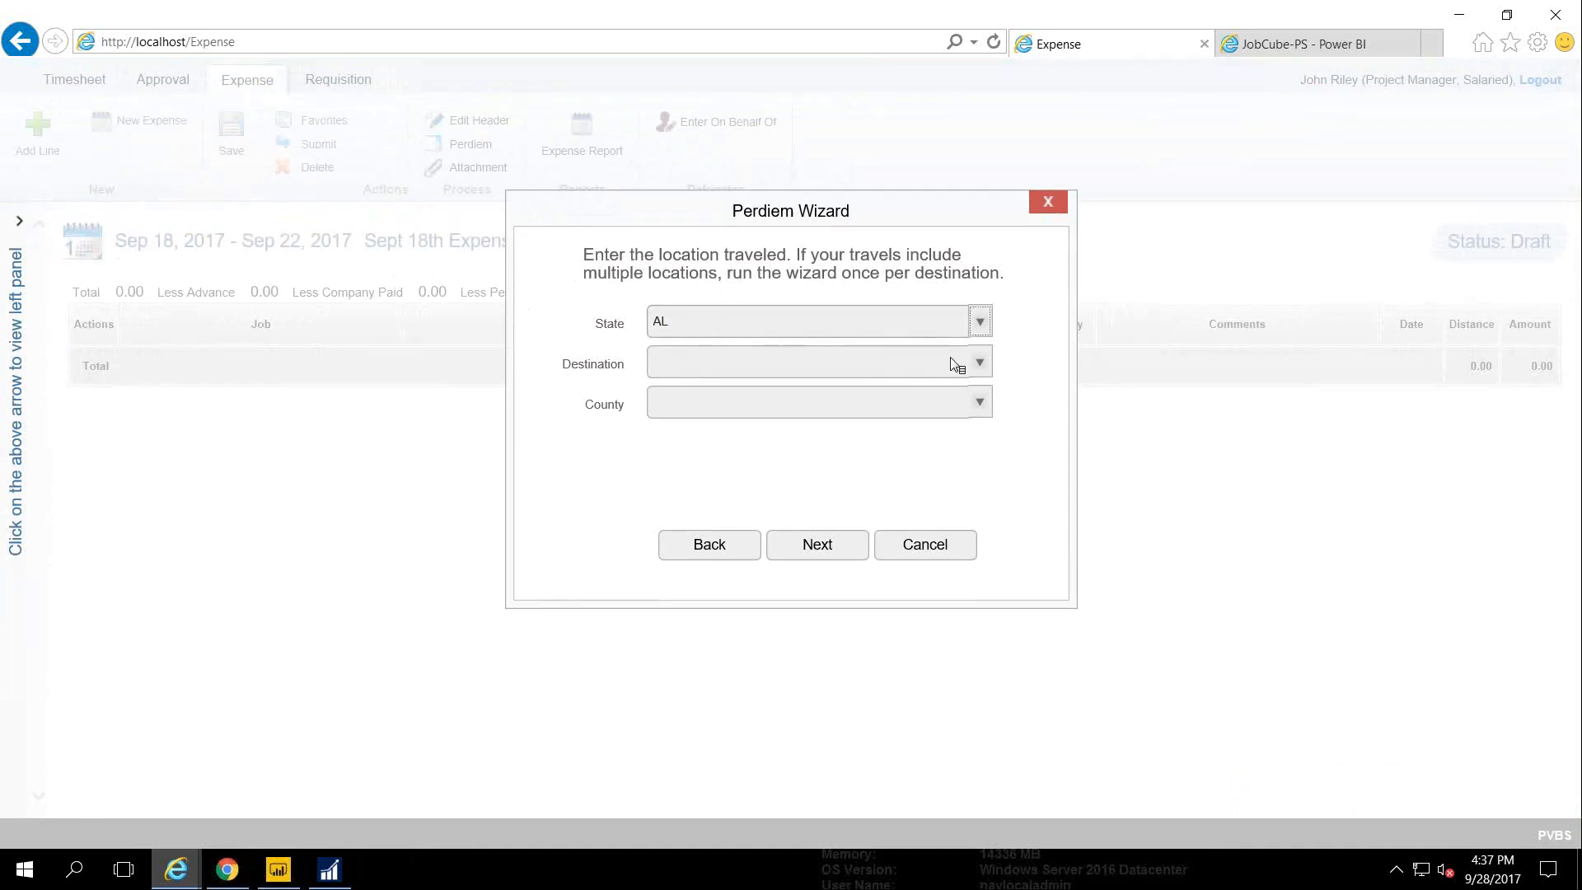
pyautogui.click(974, 368)
pyautogui.write('a')
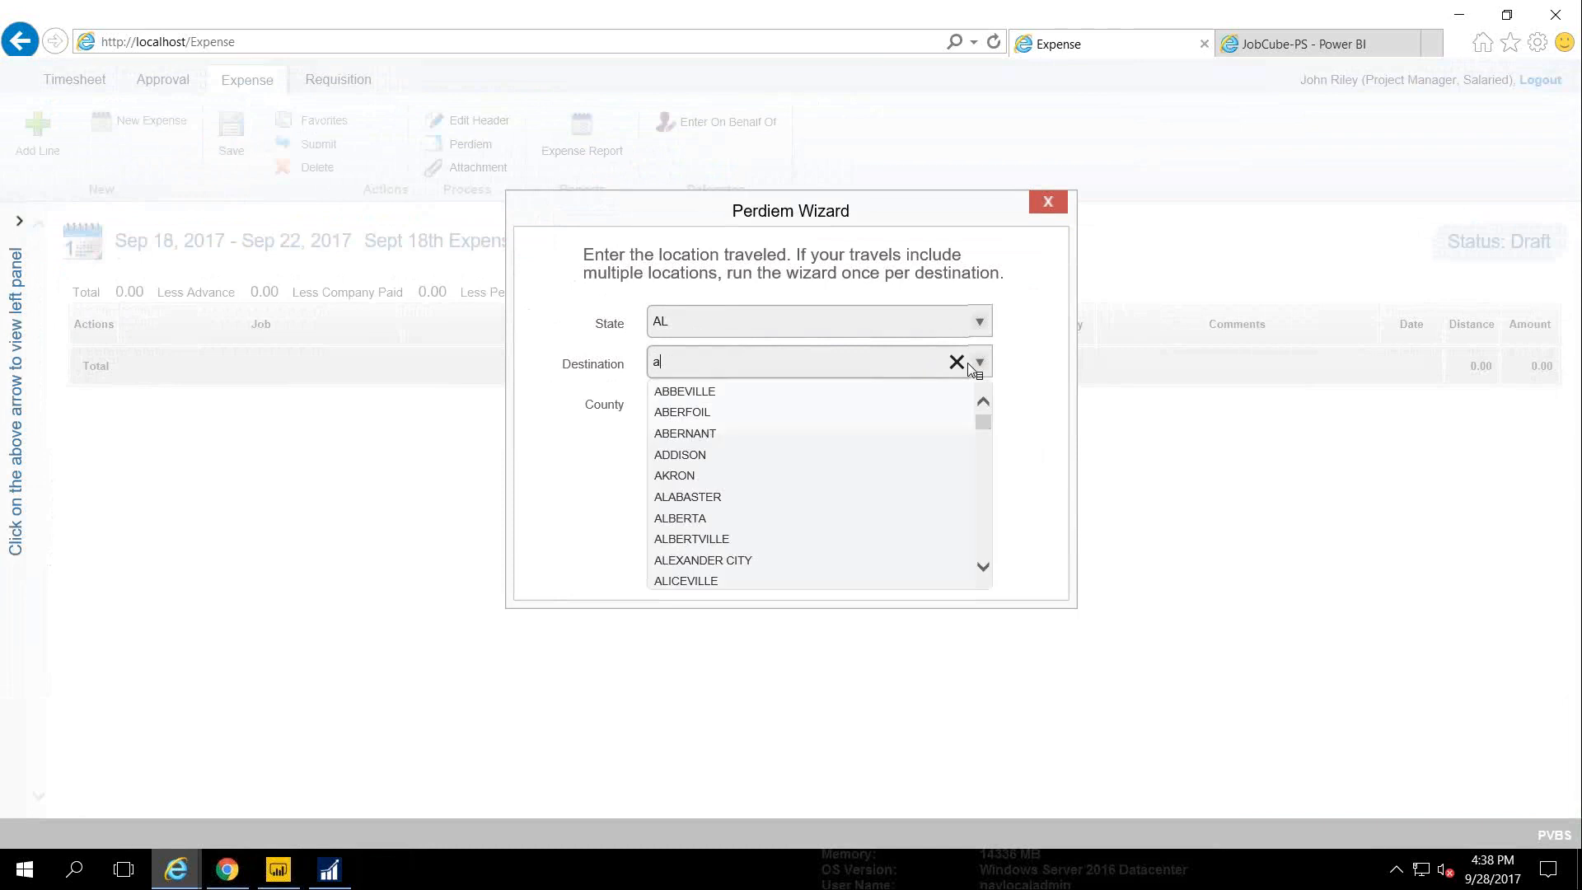
pyautogui.write('d')
pyautogui.press('BackSpace')
pyautogui.write('b')
pyautogui.click(798, 391)
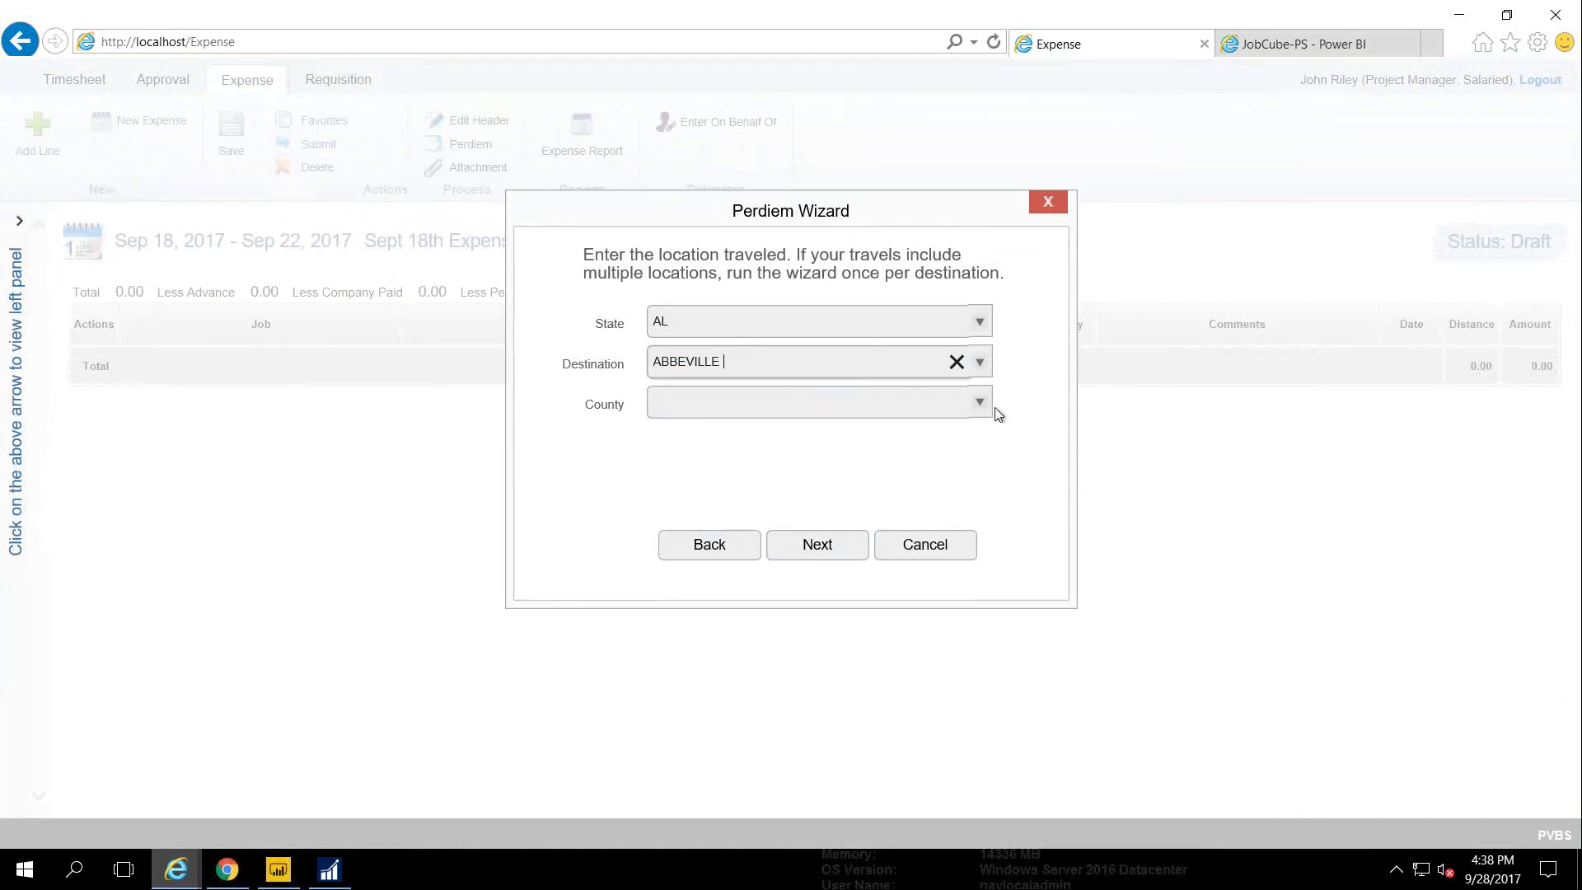
pyautogui.click(979, 403)
pyautogui.click(728, 432)
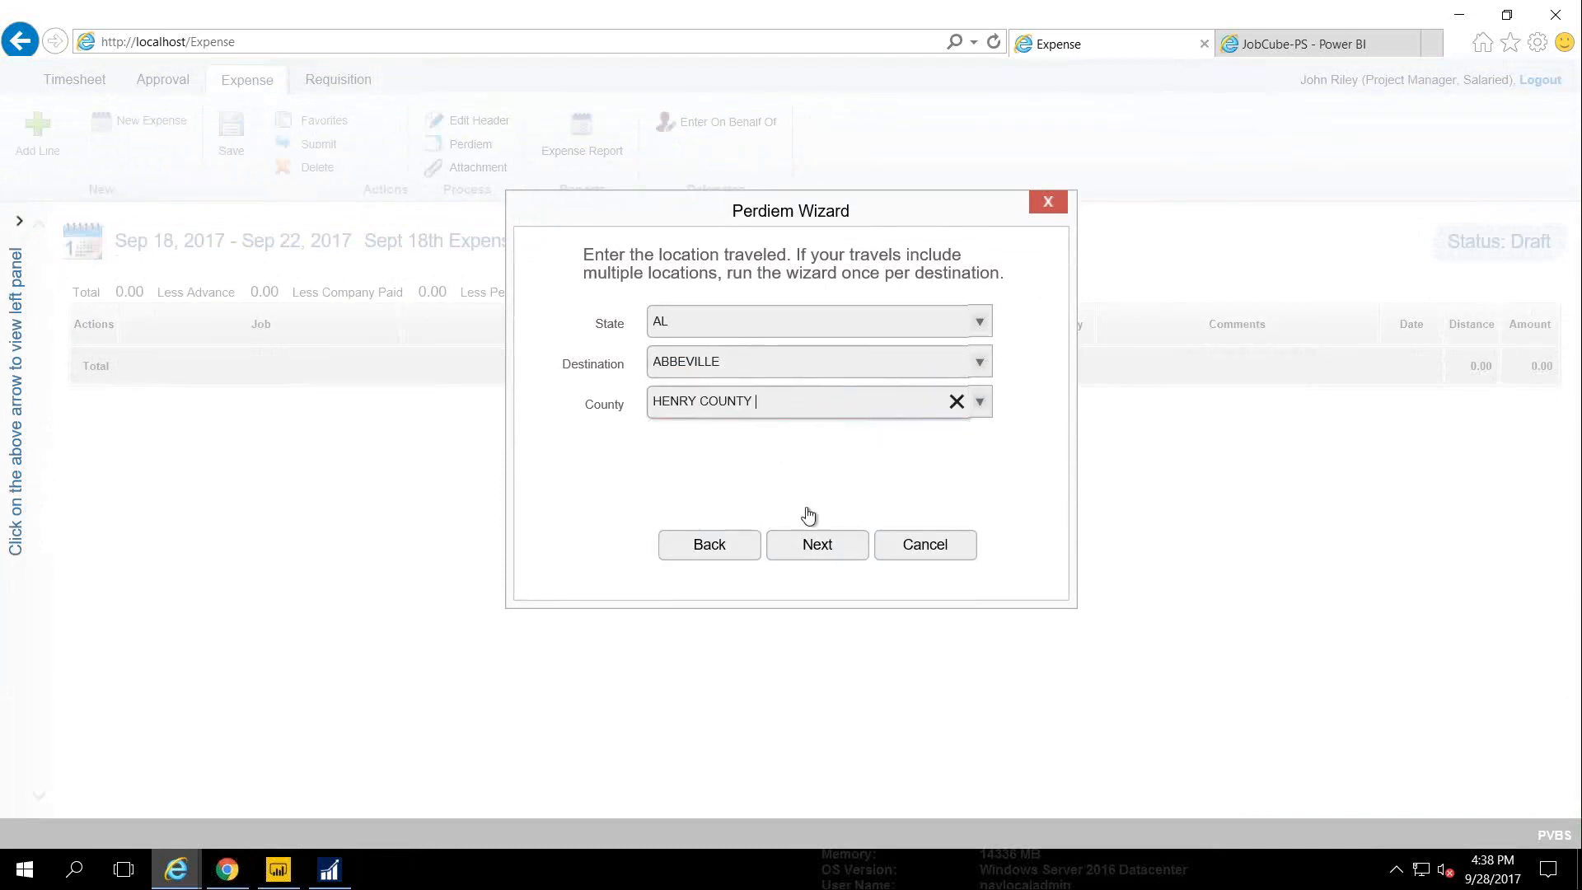
pyautogui.click(827, 562)
# Set per diem dates 9-18 to 9-22 and job 1002 - Acoustic kitty
pyautogui.click(749, 260)
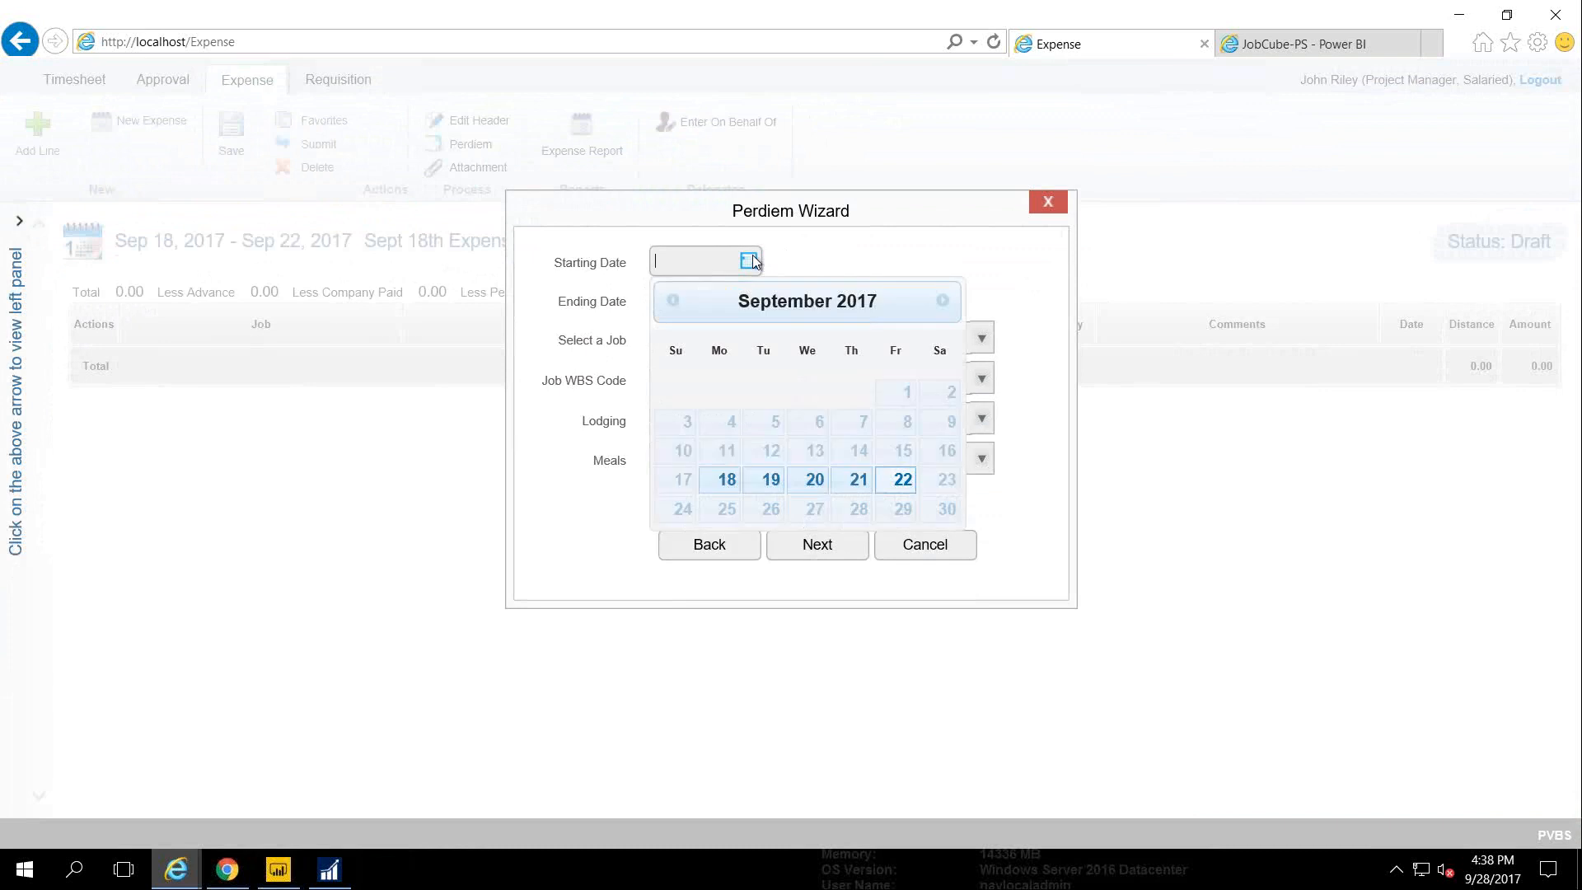
pyautogui.click(725, 481)
pyautogui.click(748, 299)
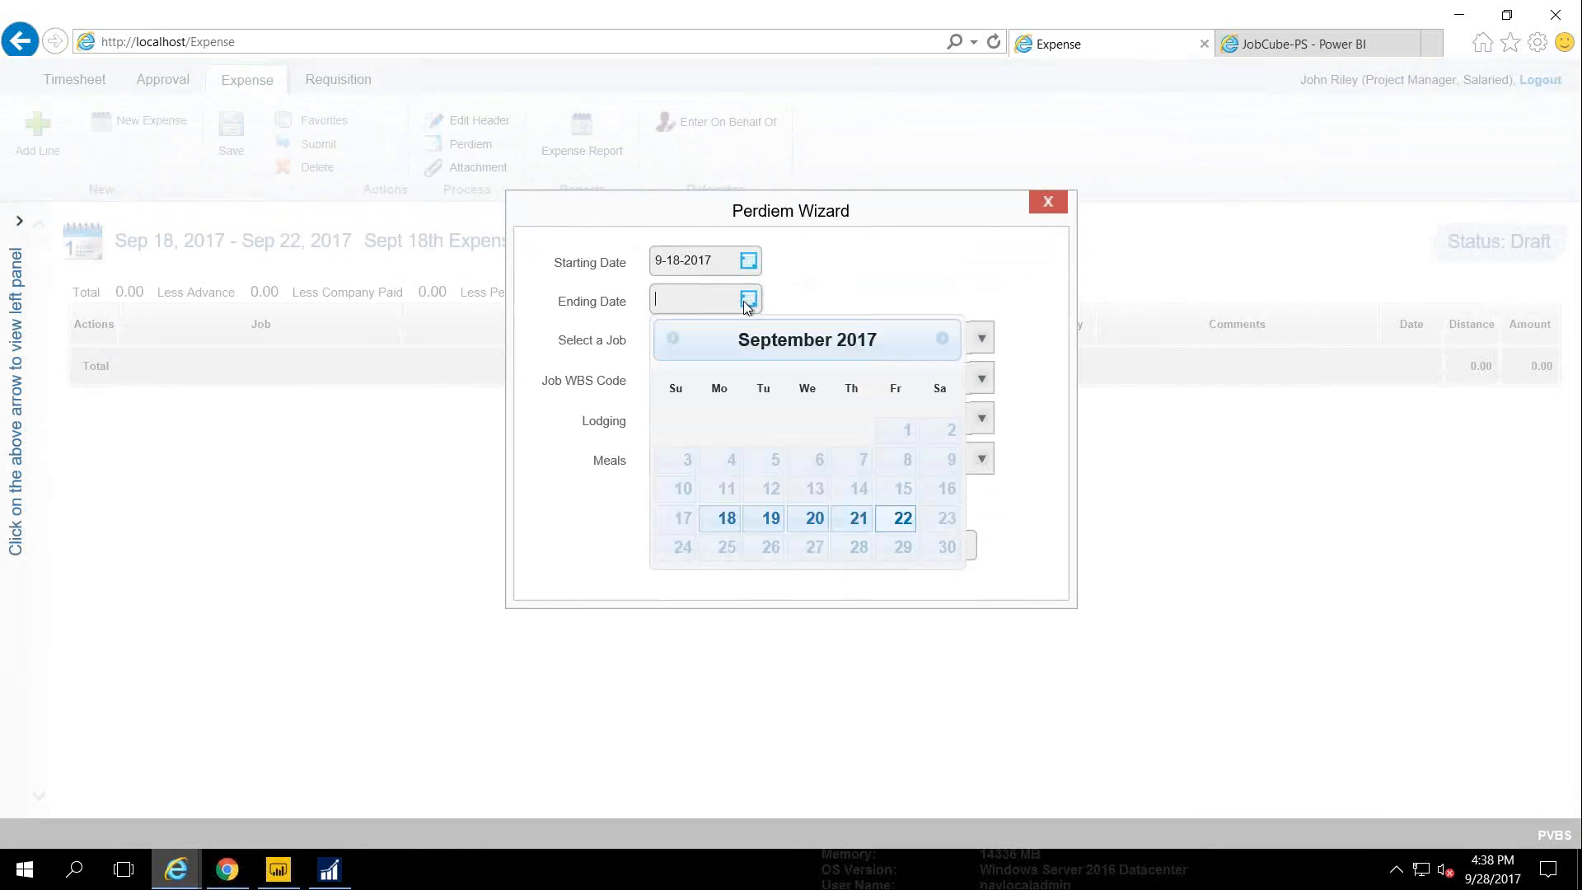
pyautogui.click(900, 518)
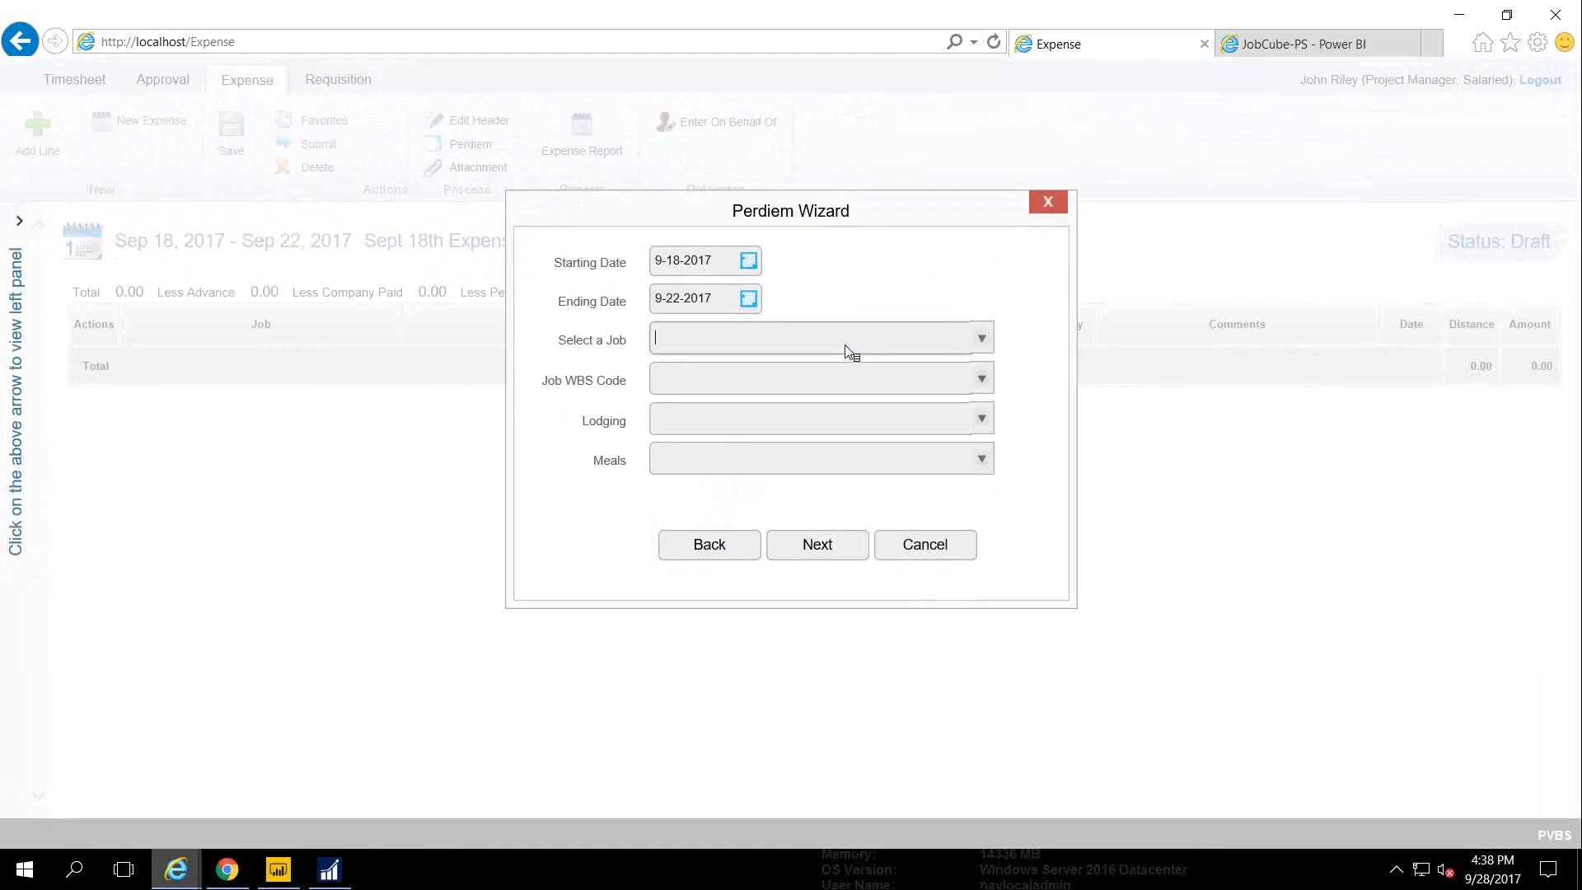
pyautogui.write('100')
pyautogui.press('Down')
pyautogui.press('Return')
# Choose WBS 001-04 - Go live, Lodging category Lodging and meals category PerDiem
pyautogui.click(973, 383)
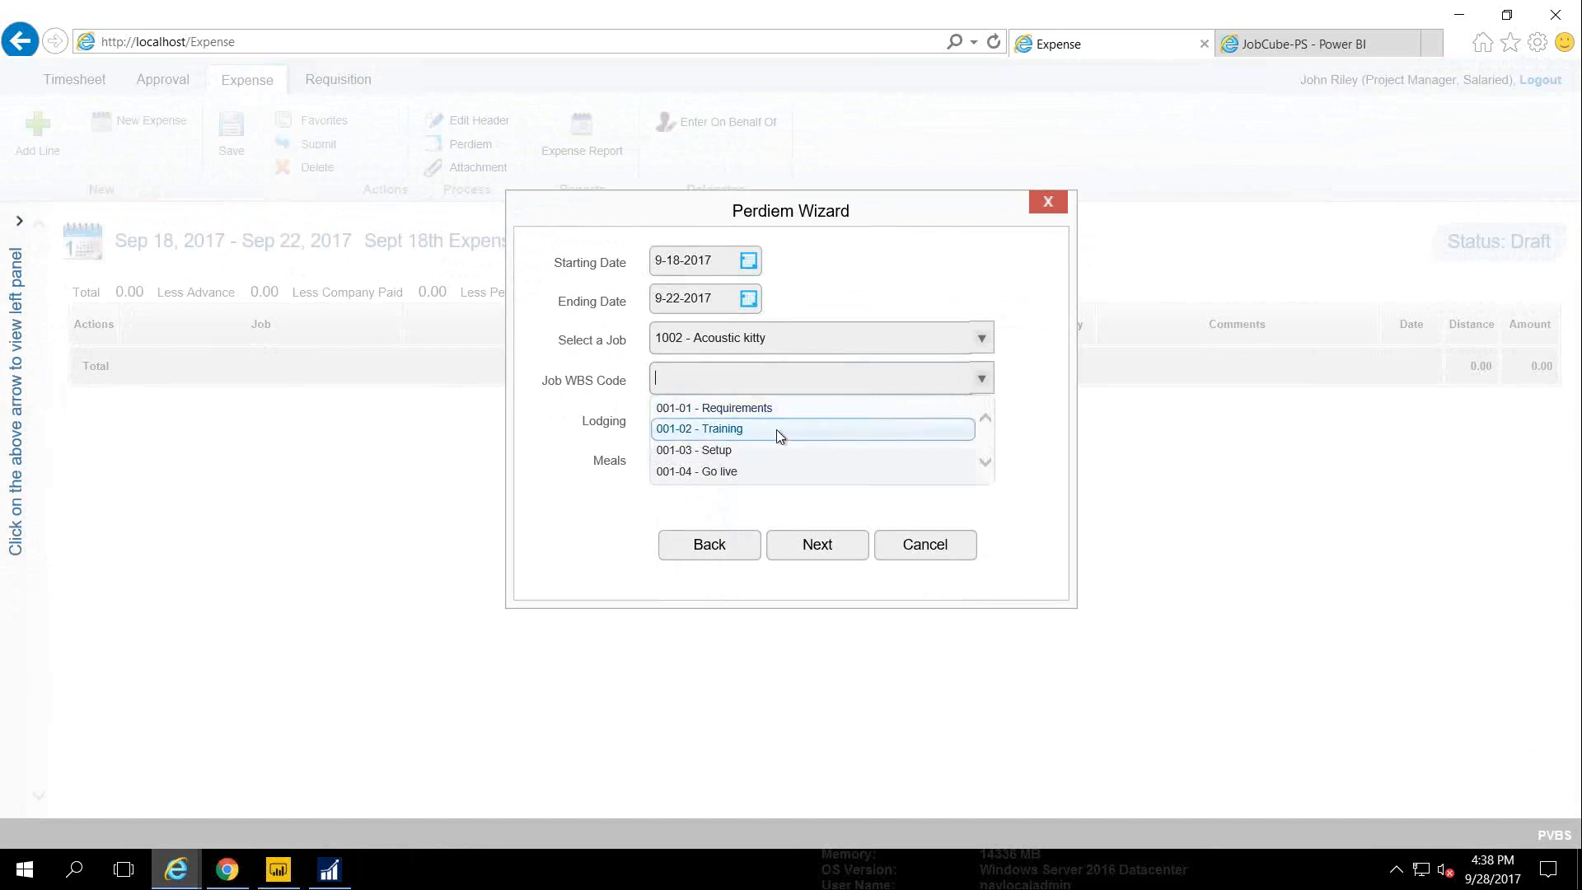
pyautogui.click(750, 471)
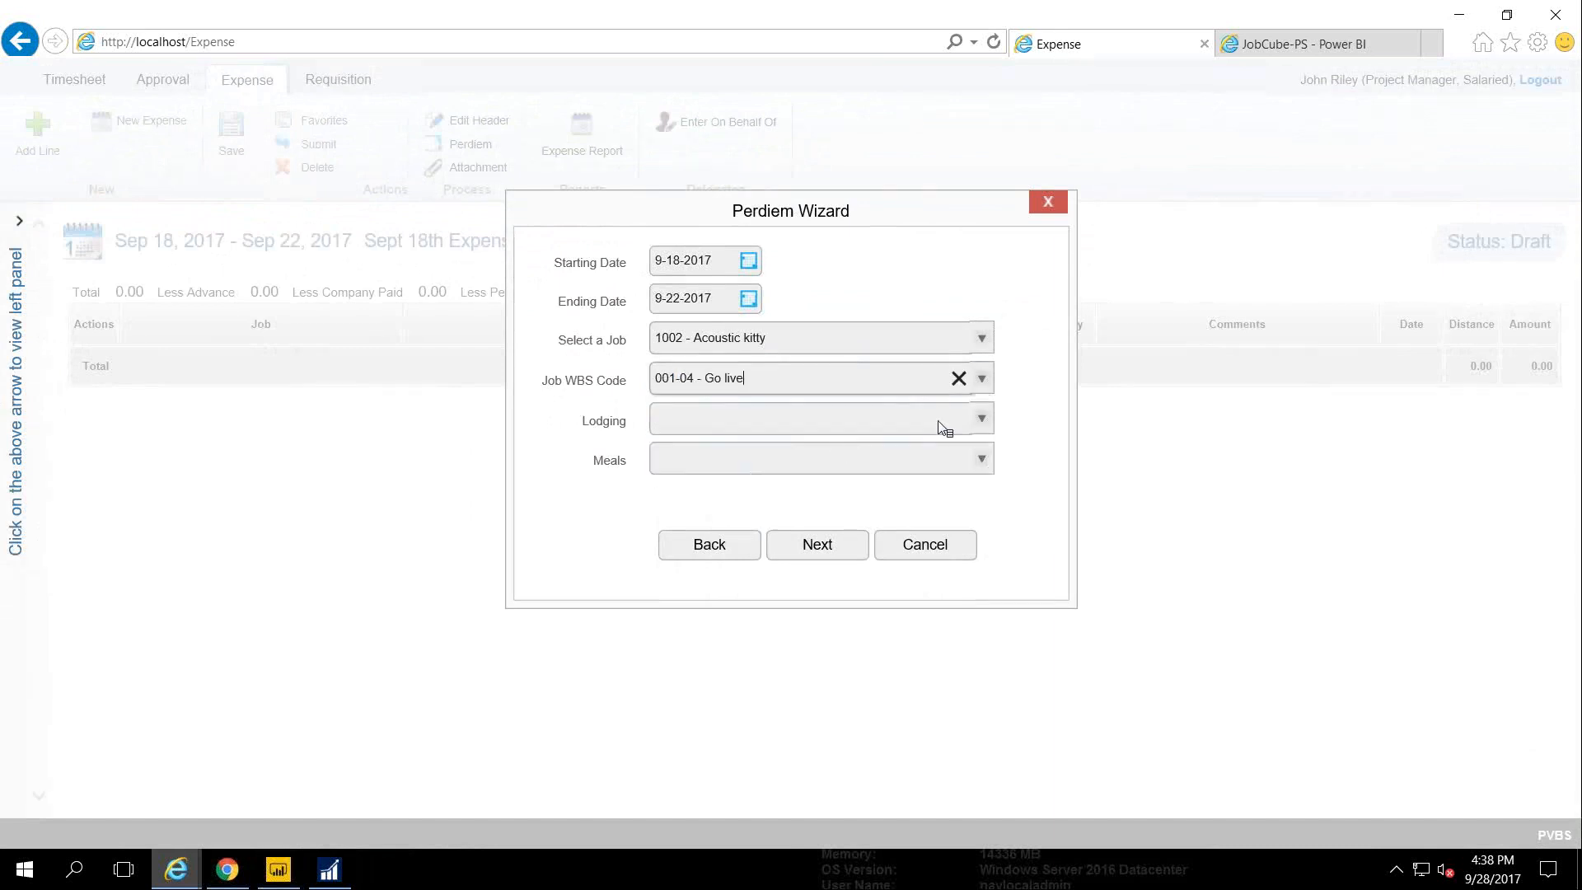
pyautogui.click(973, 419)
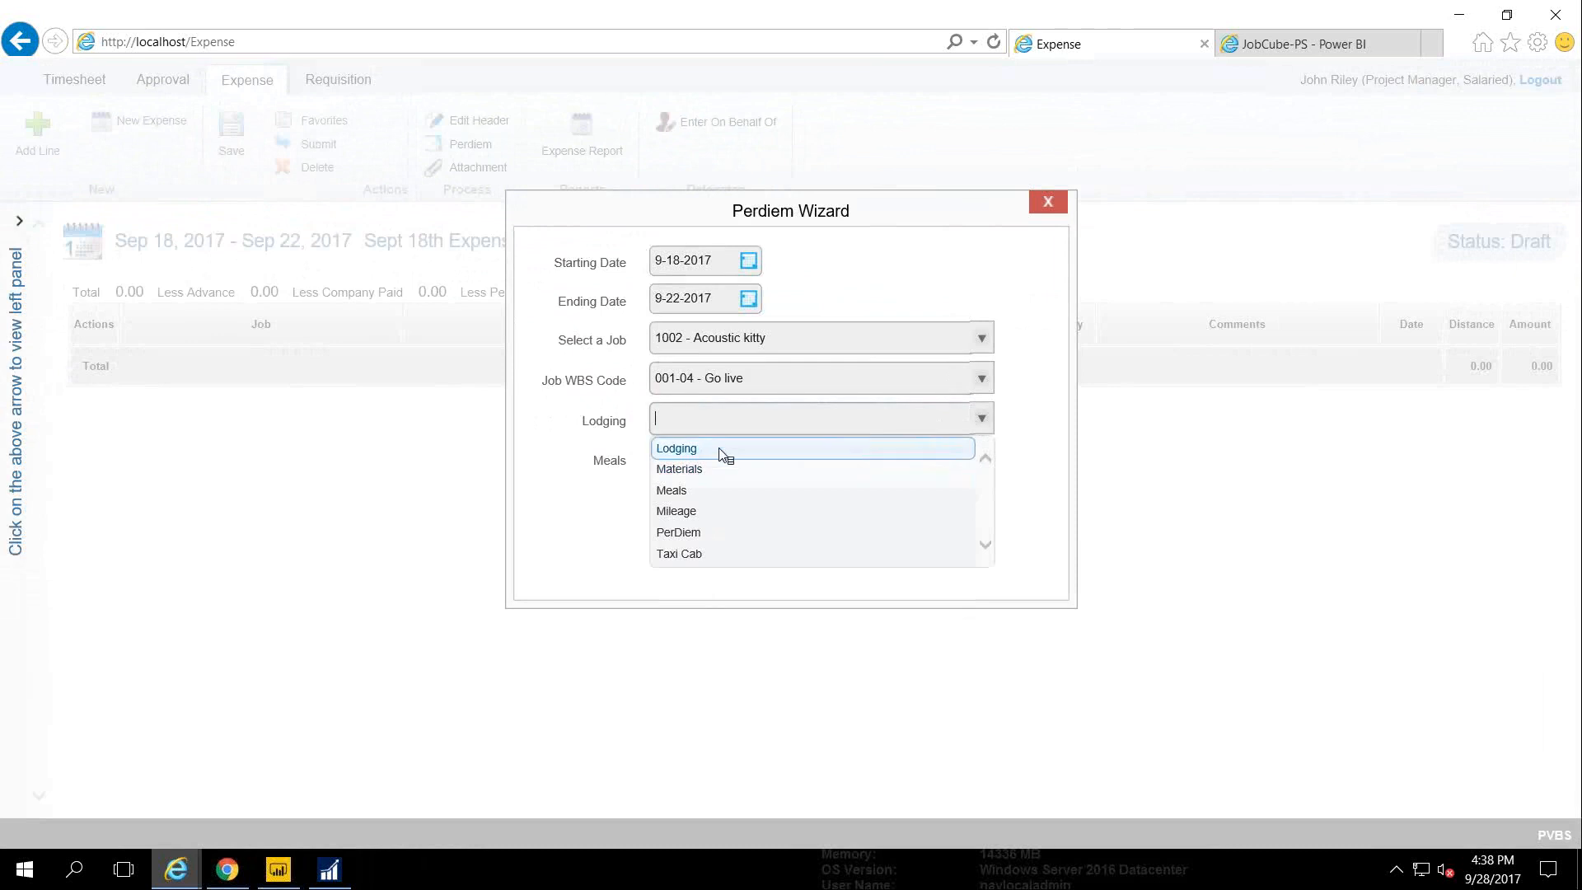
pyautogui.click(723, 451)
pyautogui.click(980, 459)
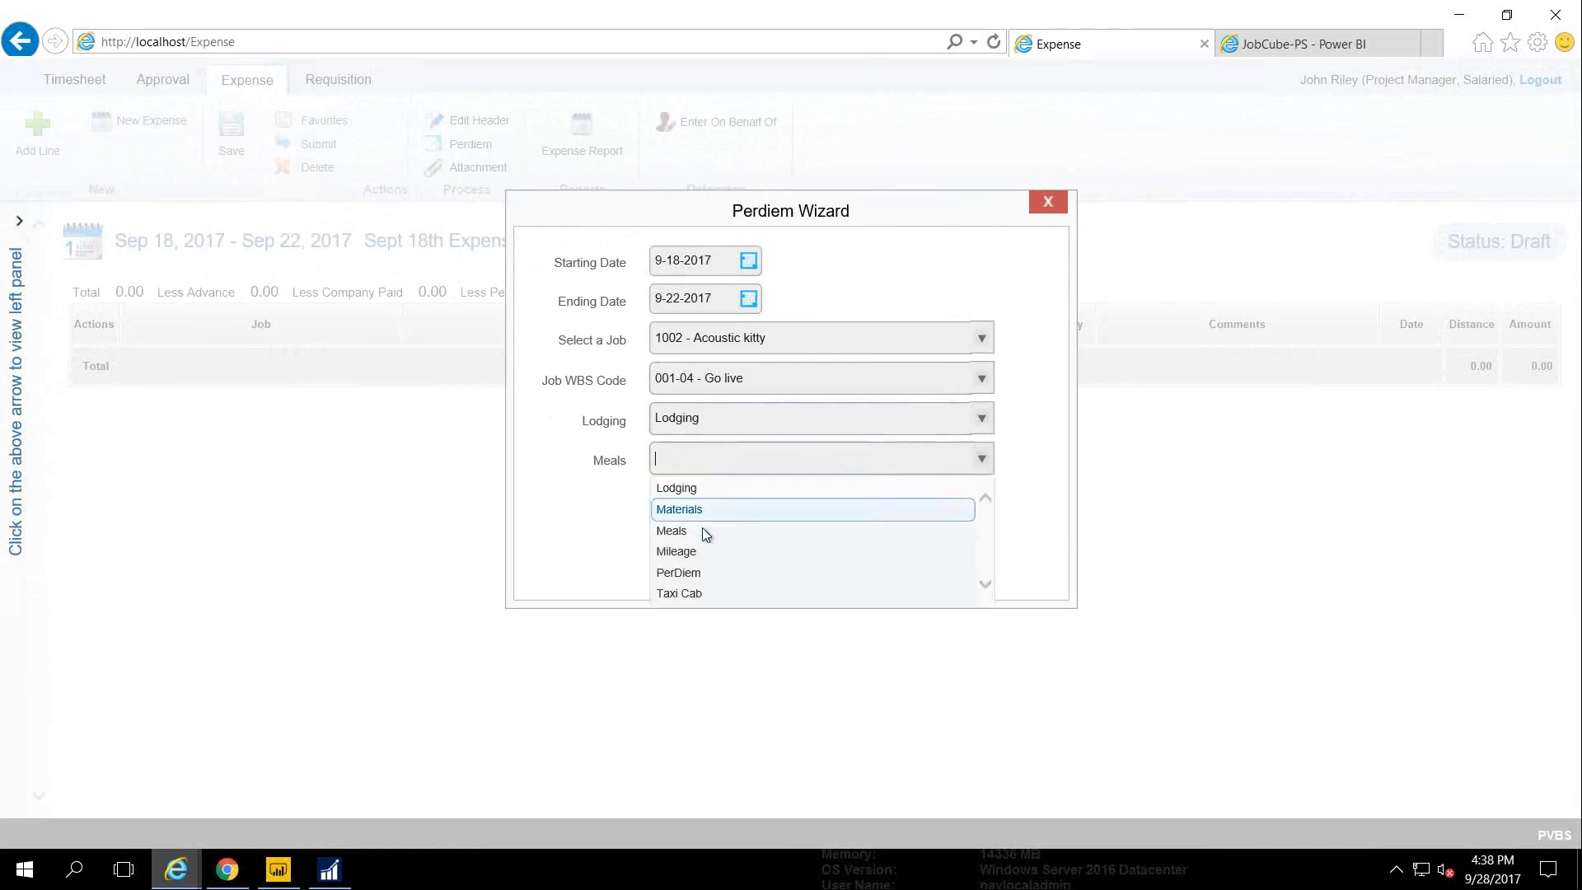
pyautogui.click(683, 573)
pyautogui.click(814, 558)
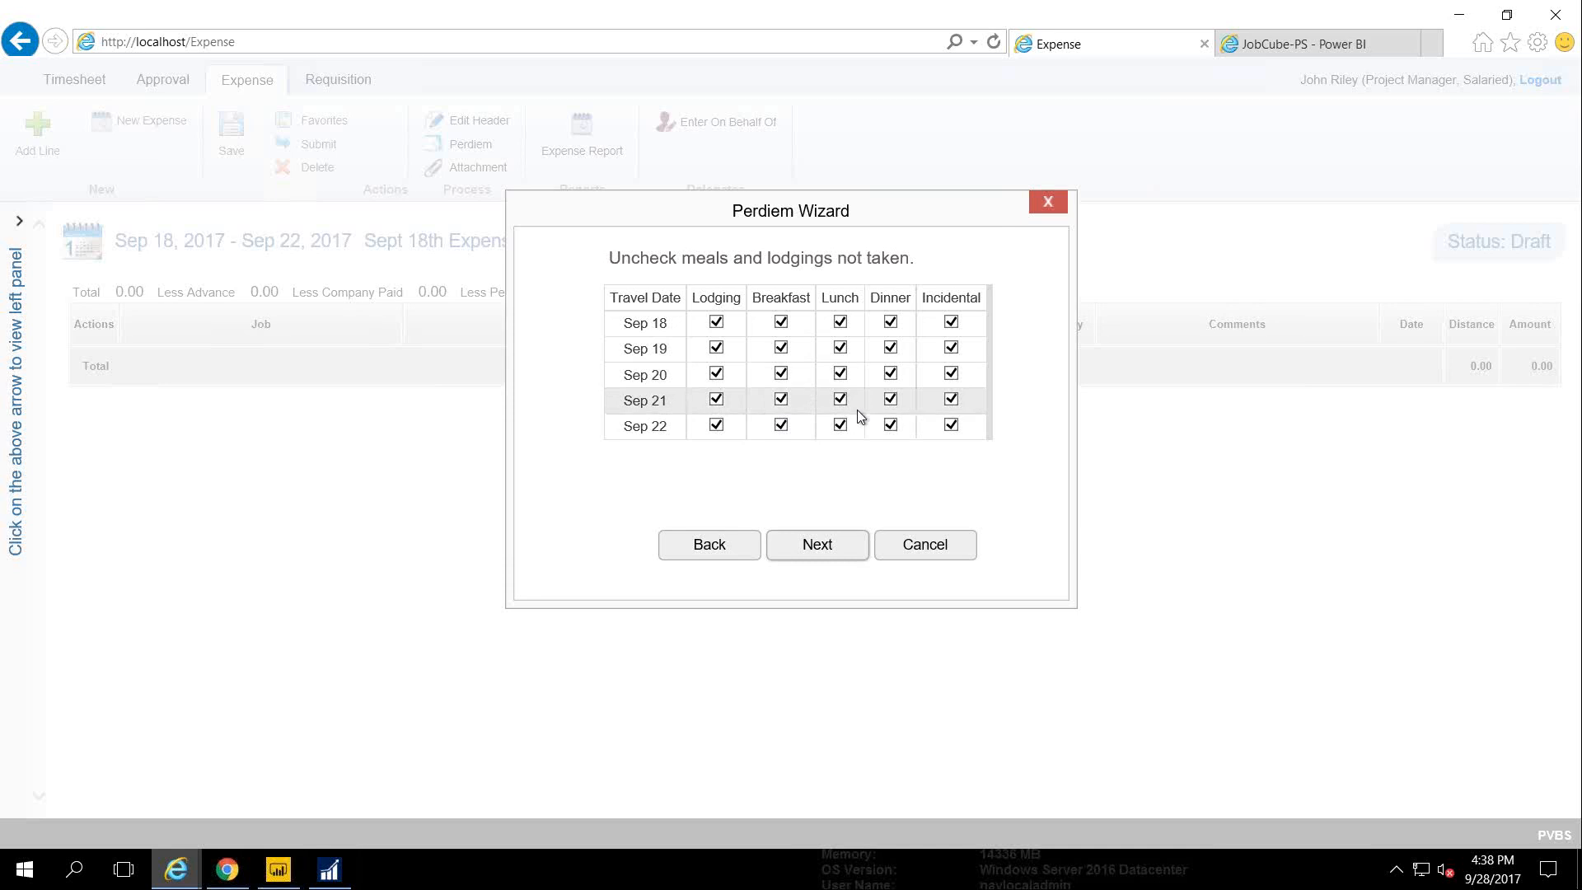
# Enter a lodging rate of 78 with daily room tax 6 and finish the wizard
pyautogui.click(830, 548)
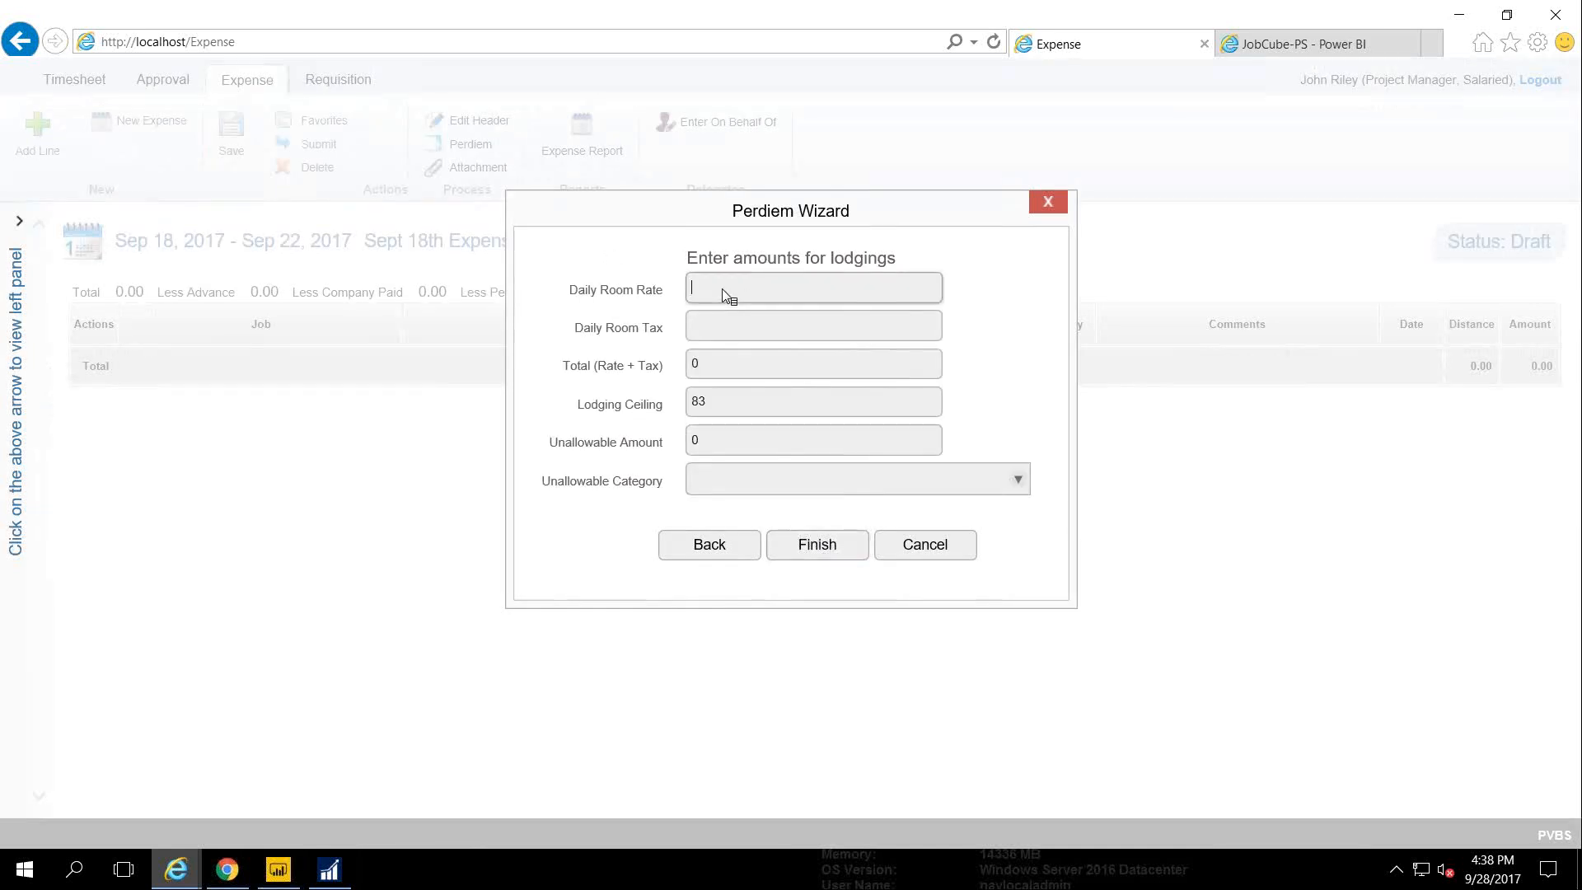
pyautogui.write('78')
pyautogui.press('Tab')
pyautogui.write('6')
pyautogui.press('Tab')
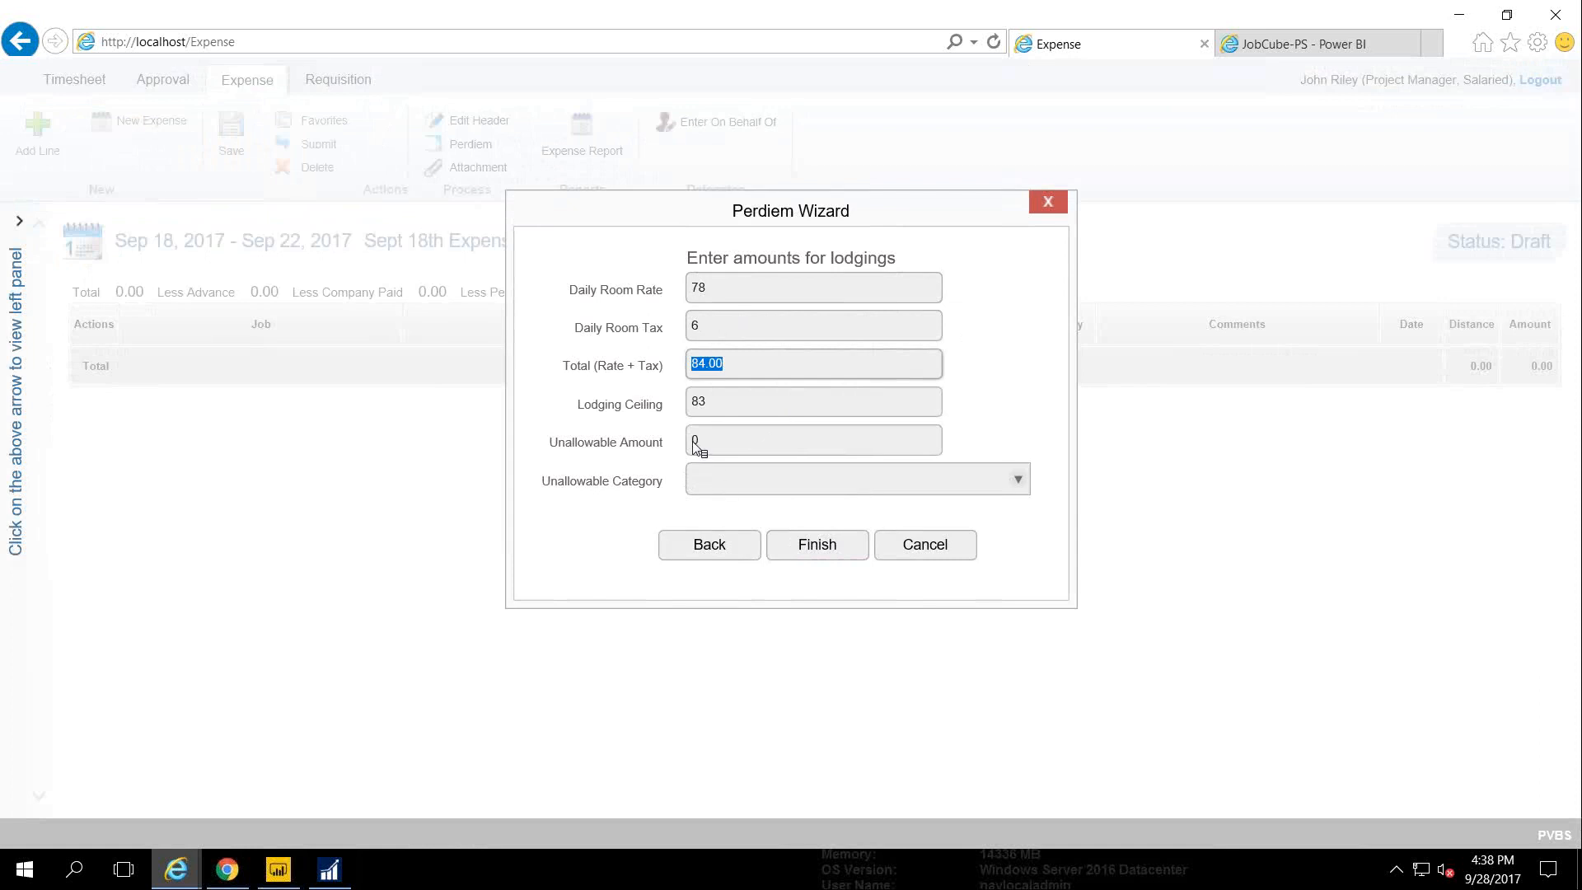
pyautogui.click(1019, 490)
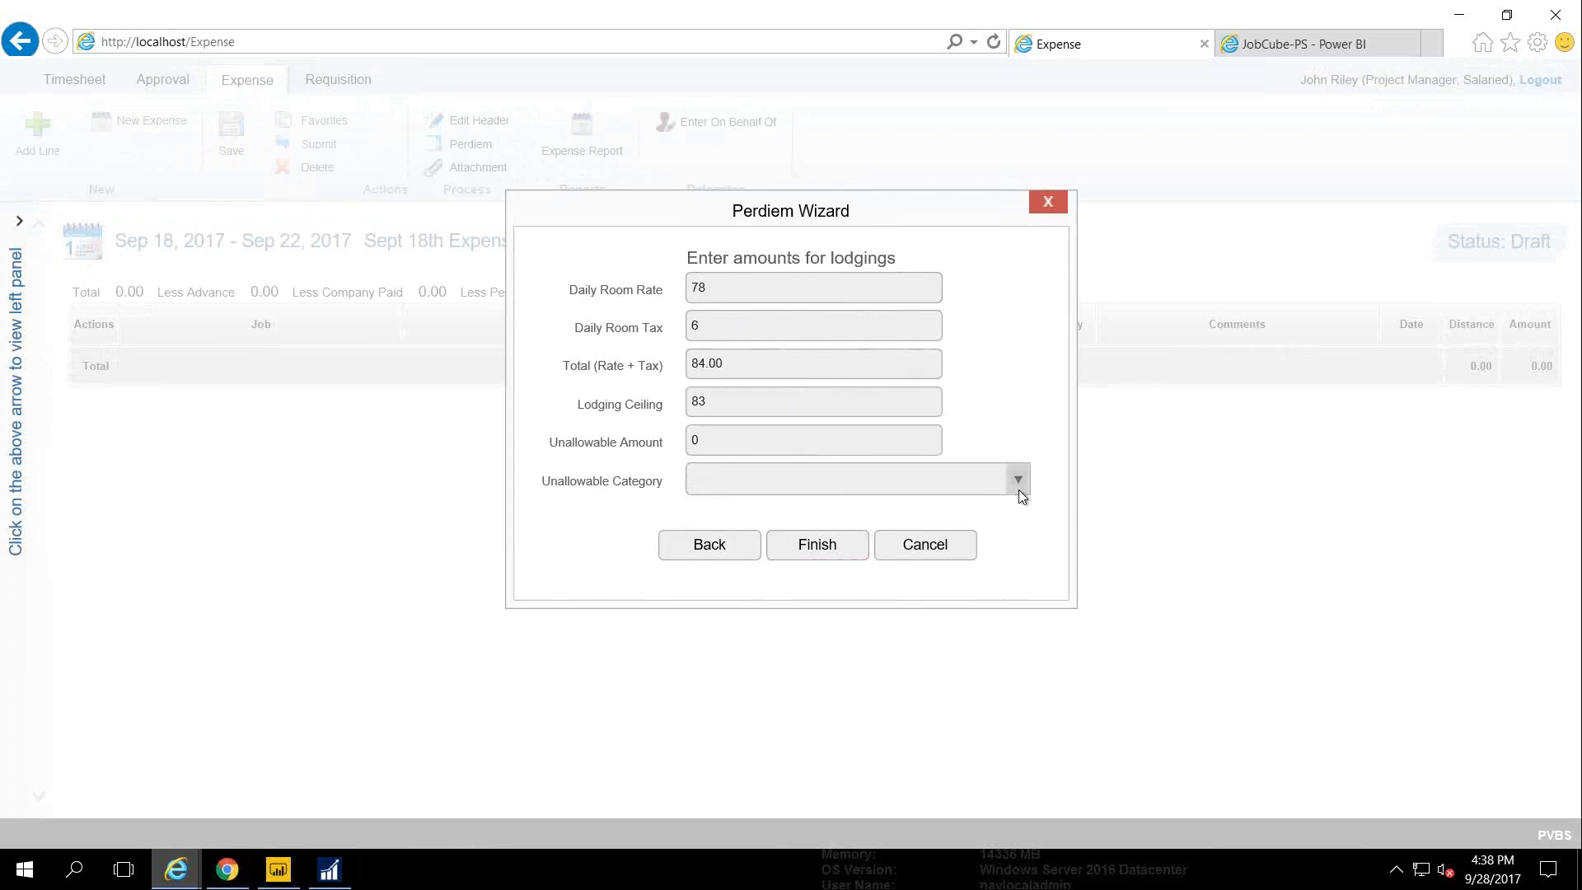
pyautogui.click(815, 545)
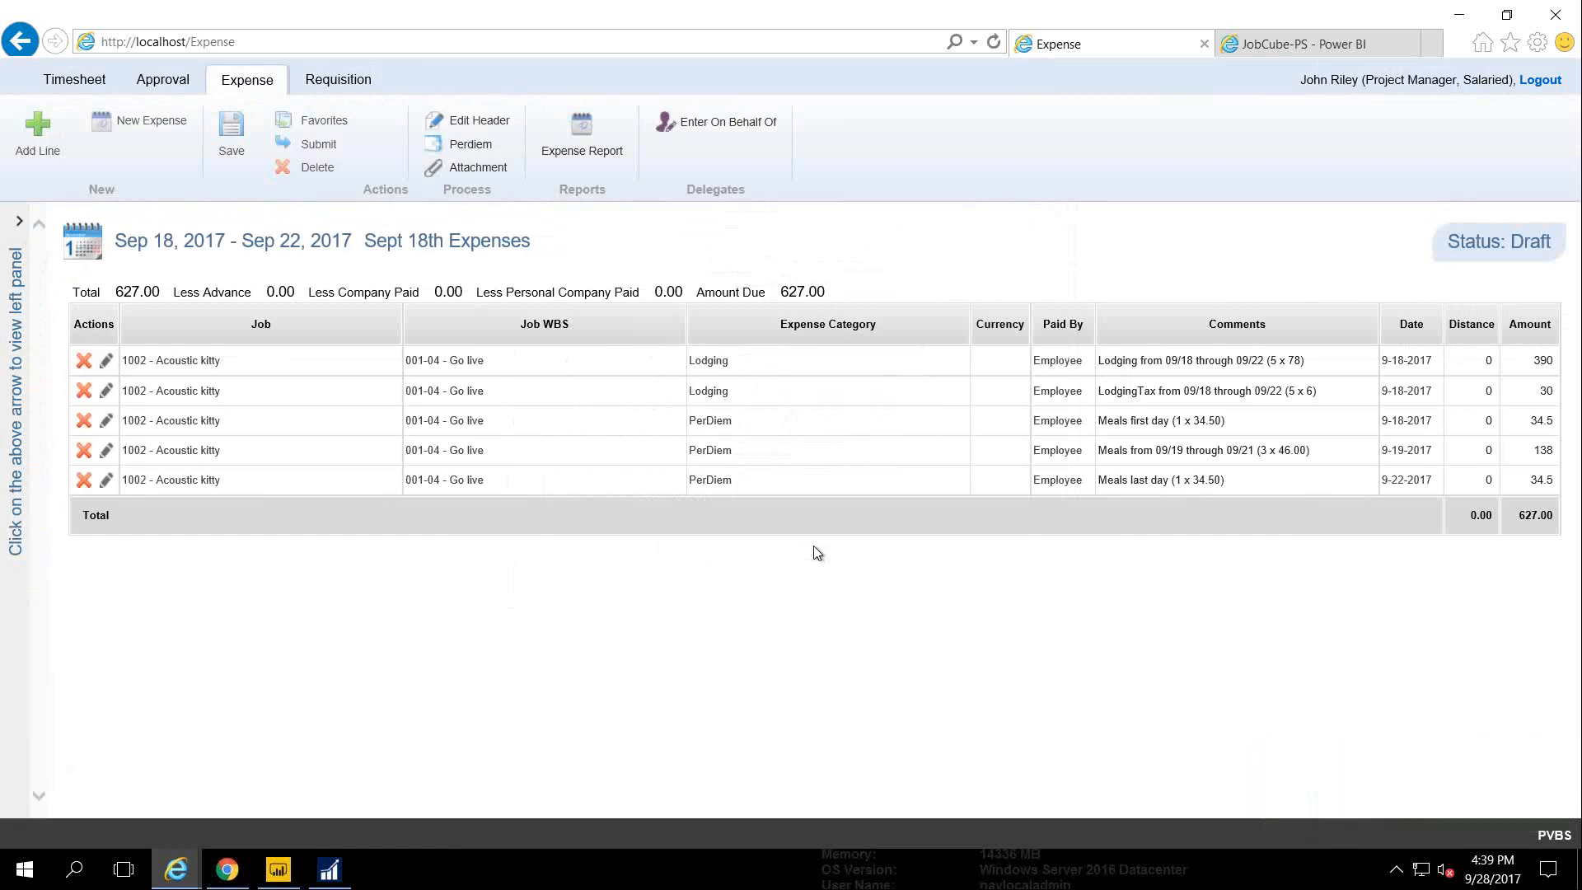
# Start a new expense line for job 1002 - Acoustic kitty, WBS 001-04 - Go live
pyautogui.click(37, 138)
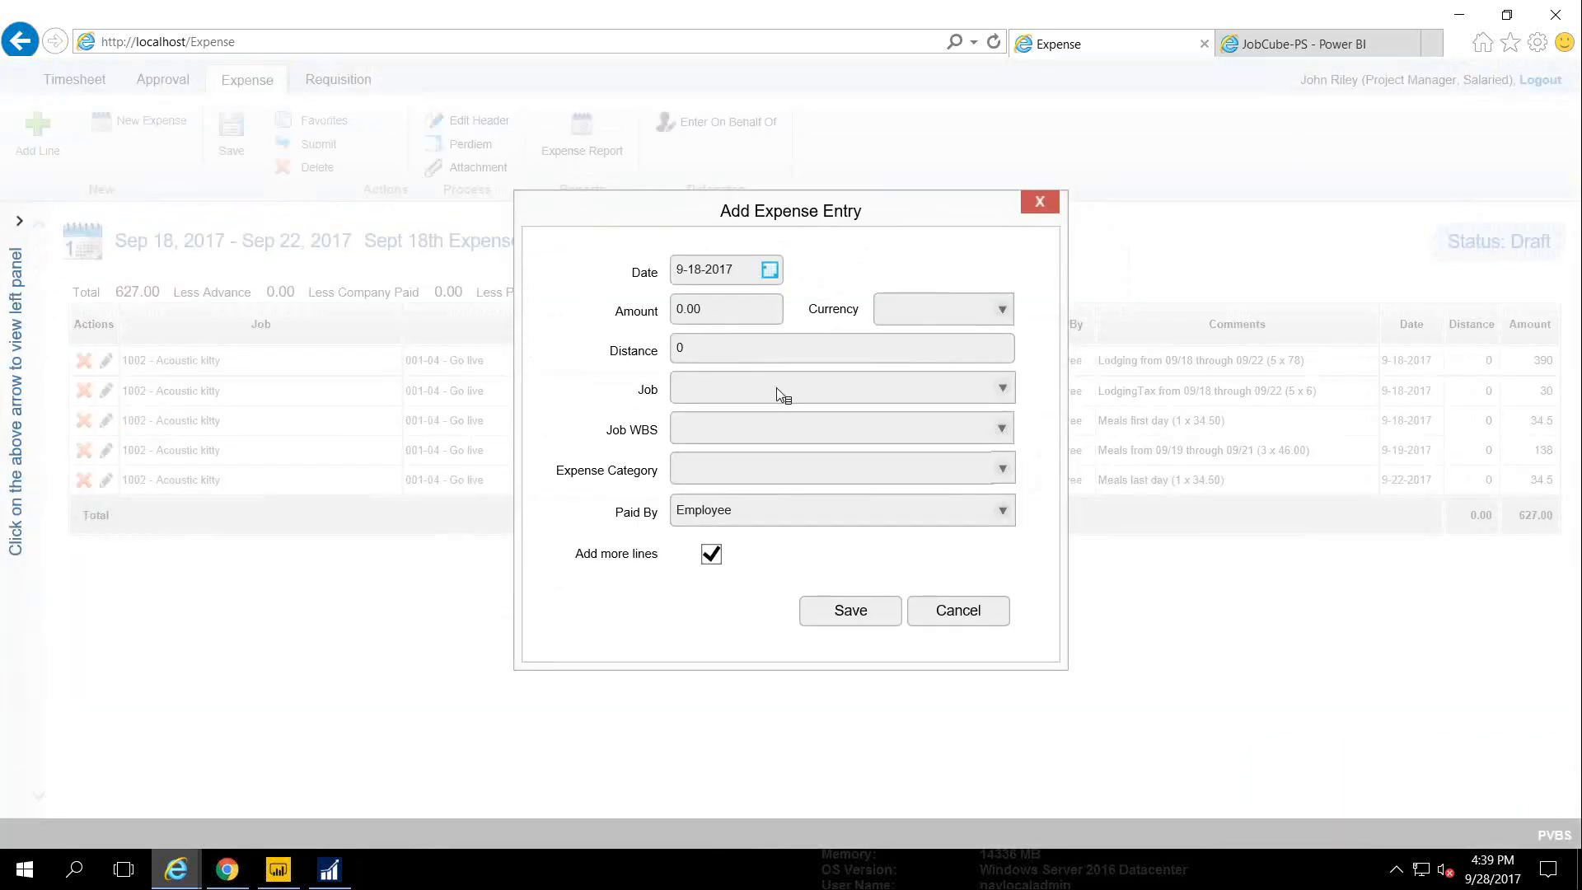
pyautogui.click(776, 388)
pyautogui.write('1002')
pyautogui.press('Down')
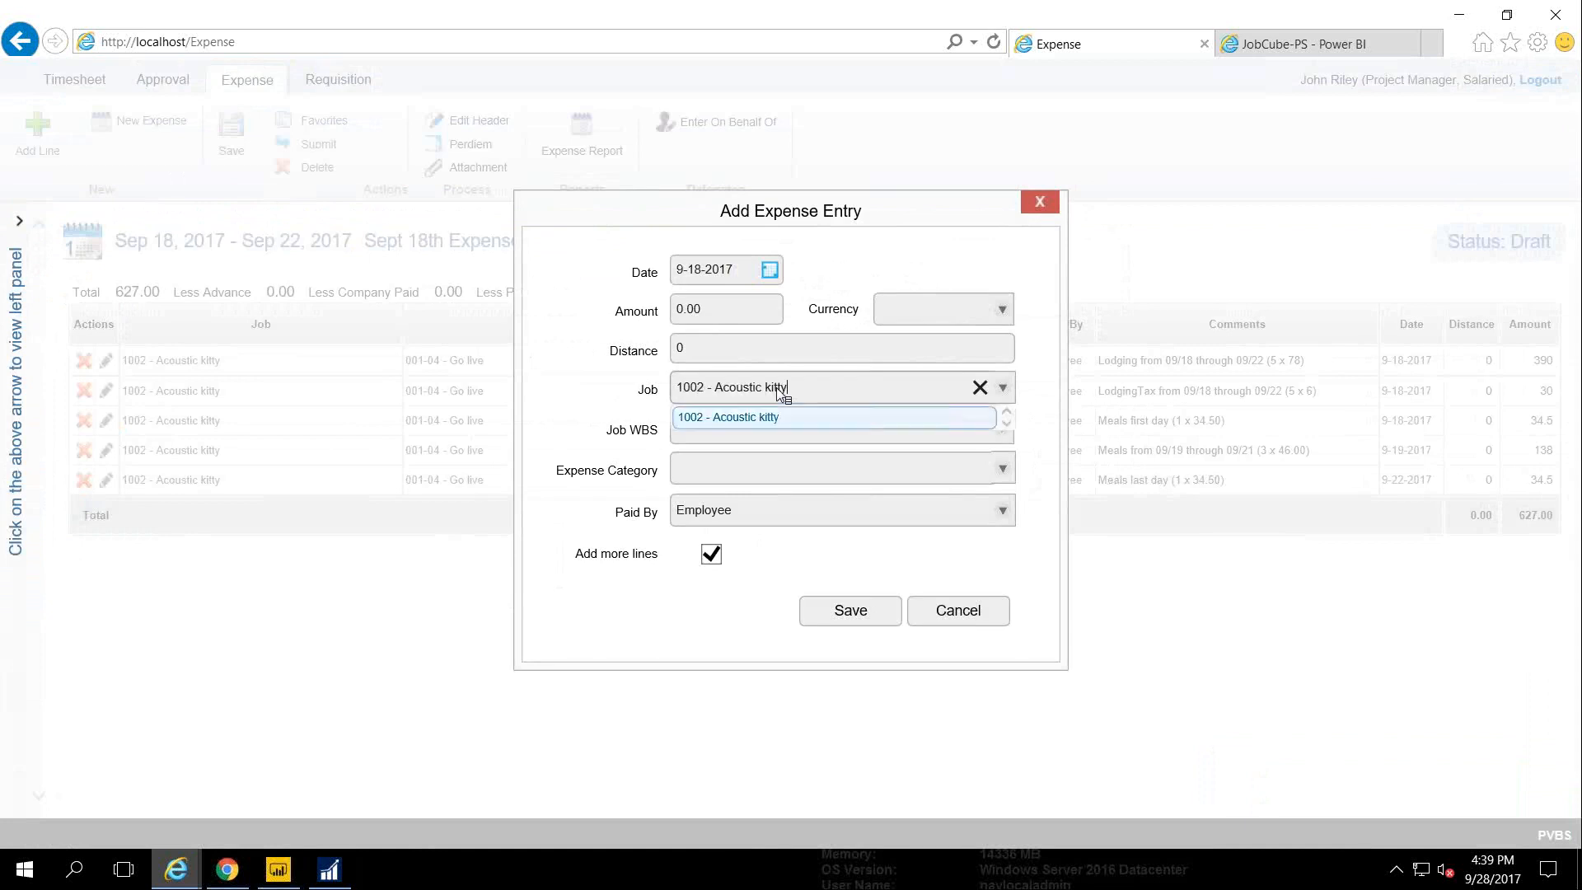
pyautogui.press('Return')
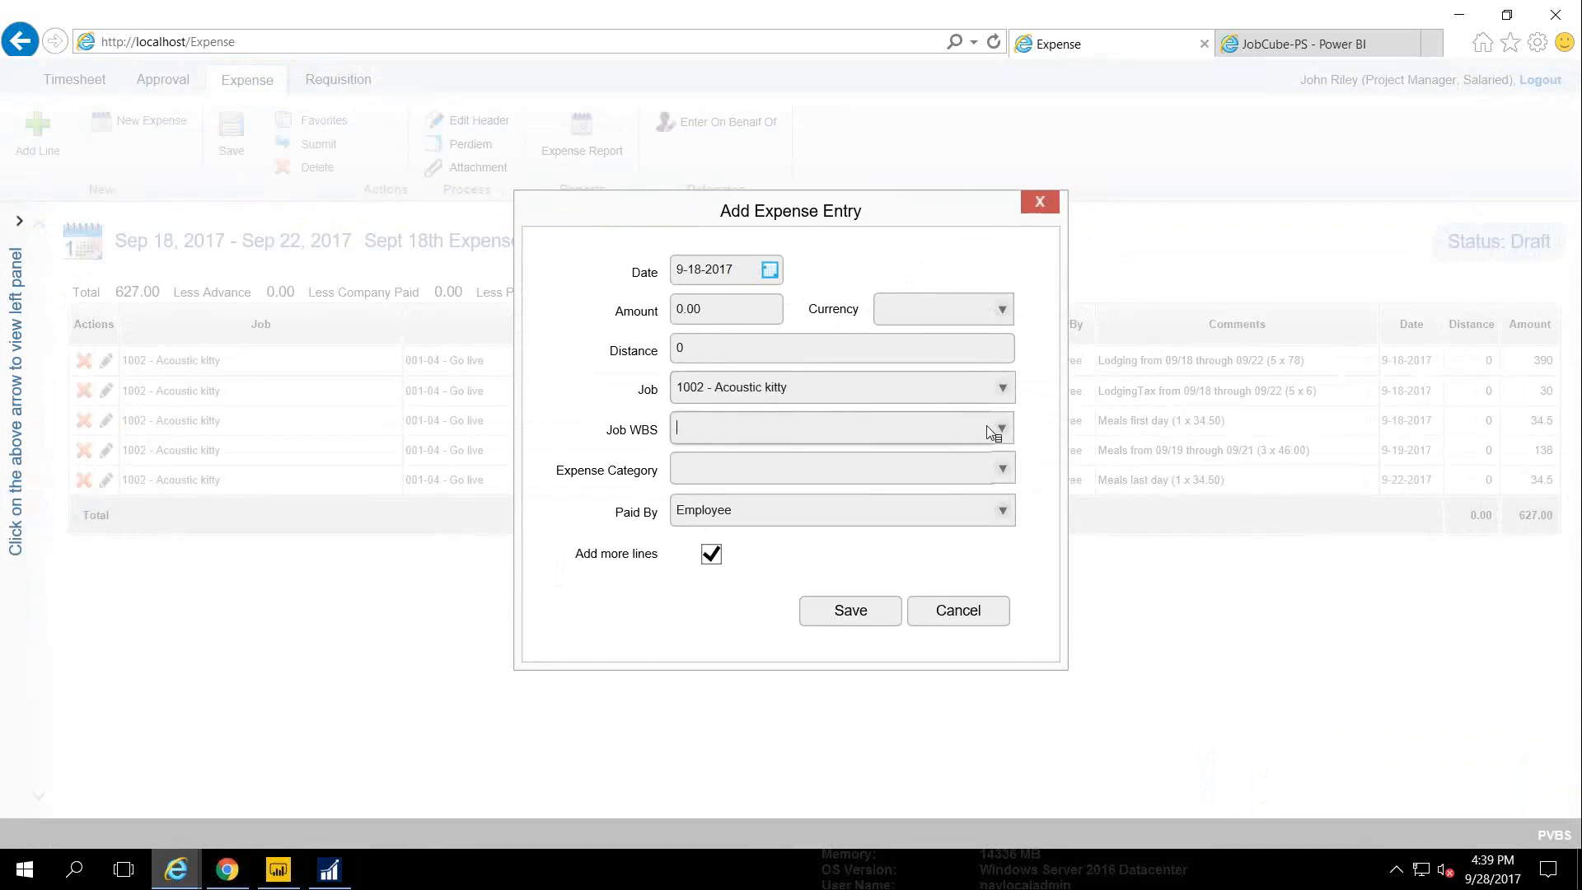
pyautogui.click(992, 428)
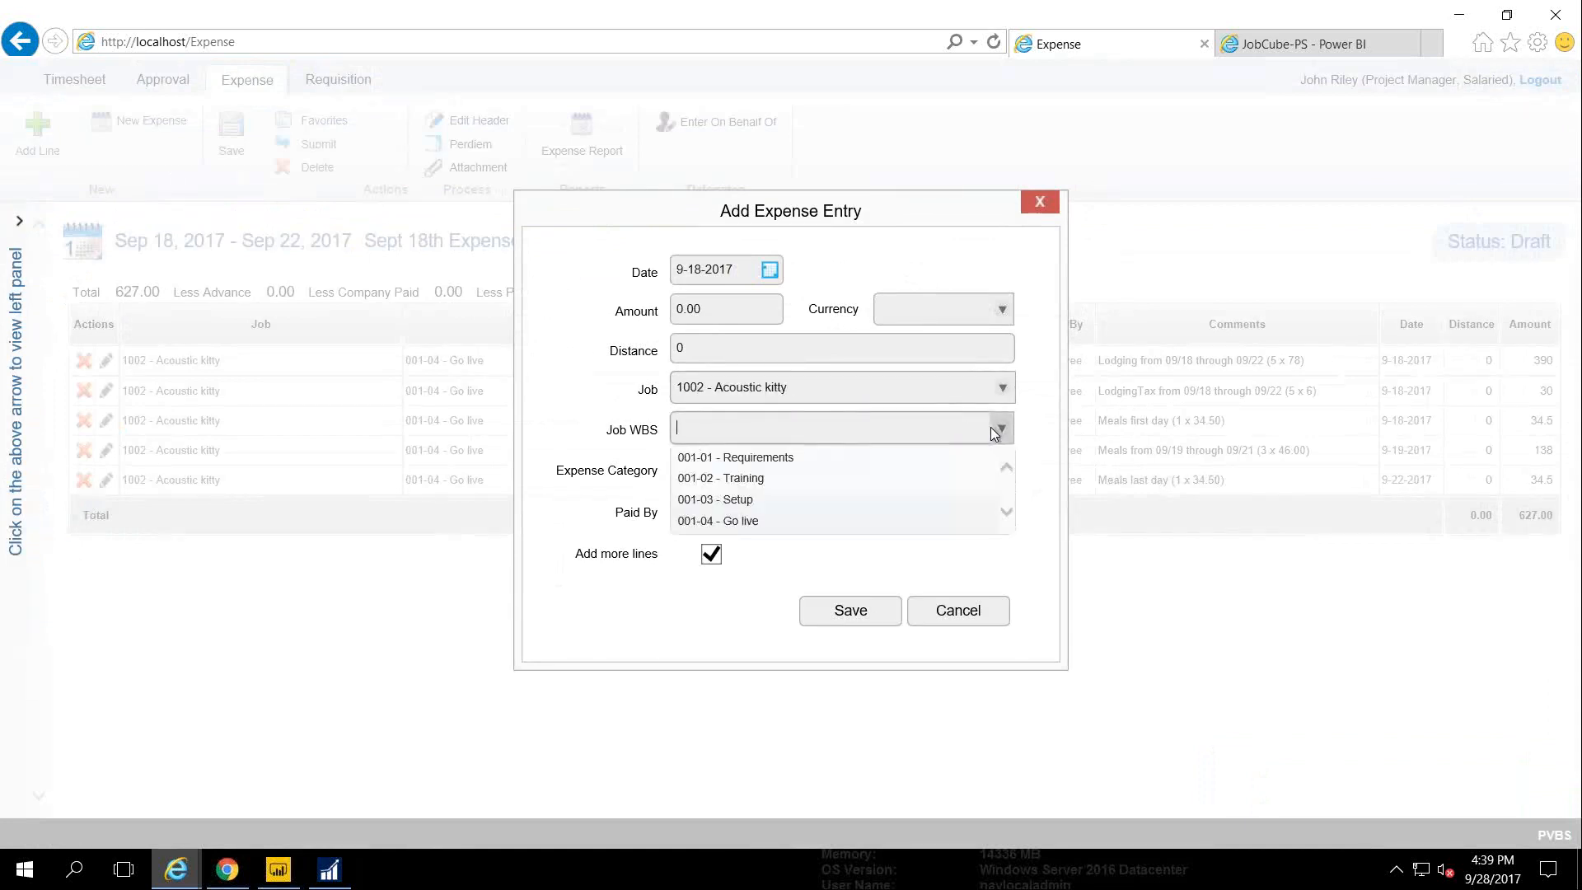
pyautogui.click(784, 520)
# Save it as a company-paid Materials expense of 500.00
pyautogui.click(999, 471)
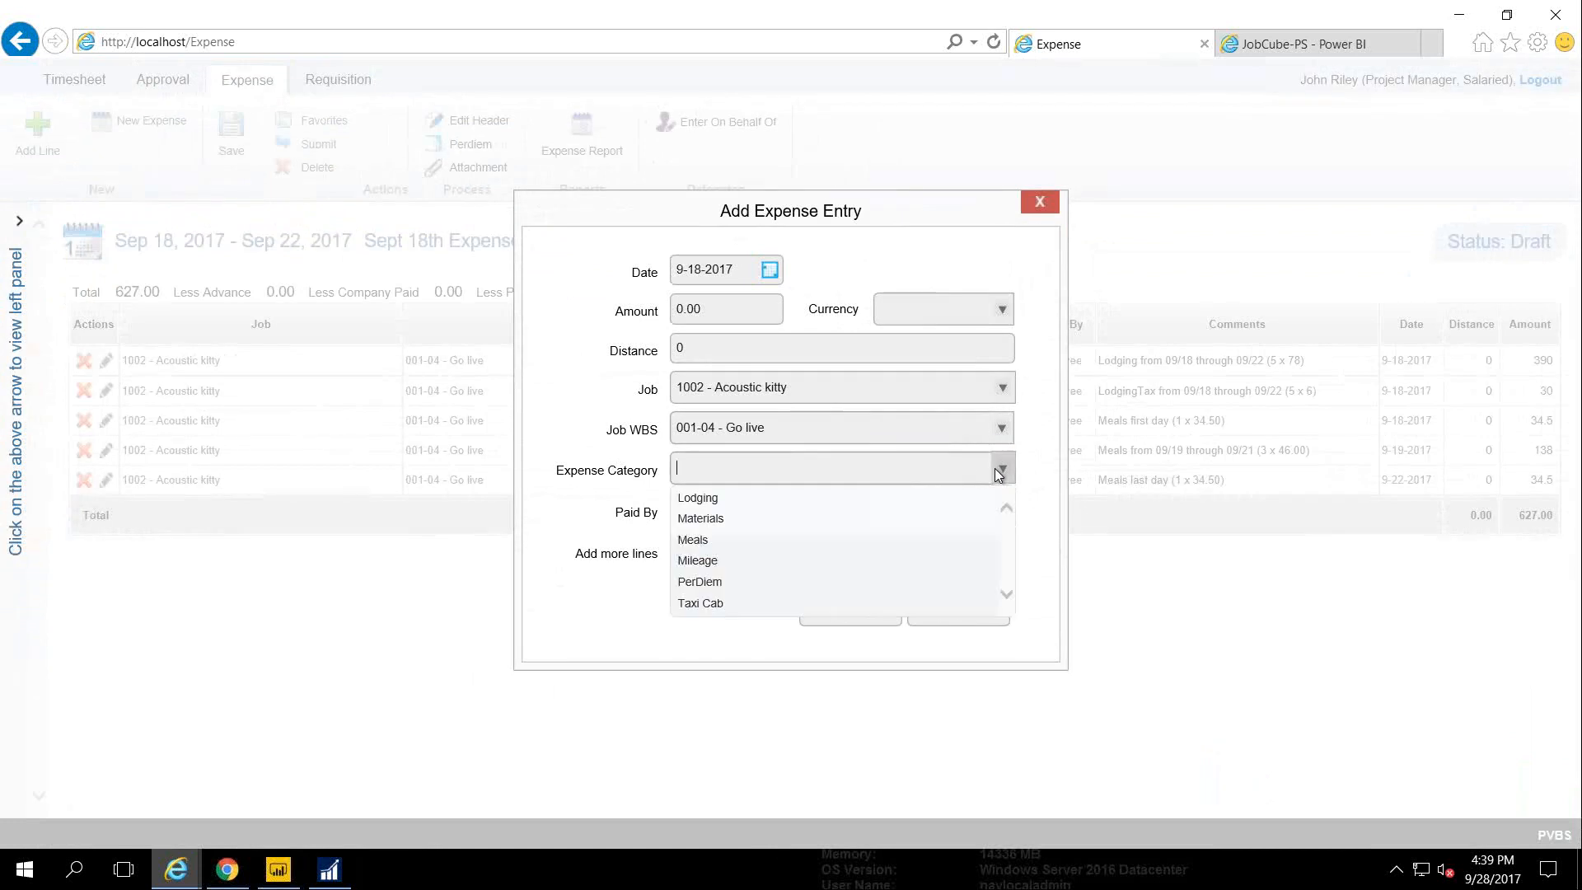
pyautogui.click(724, 522)
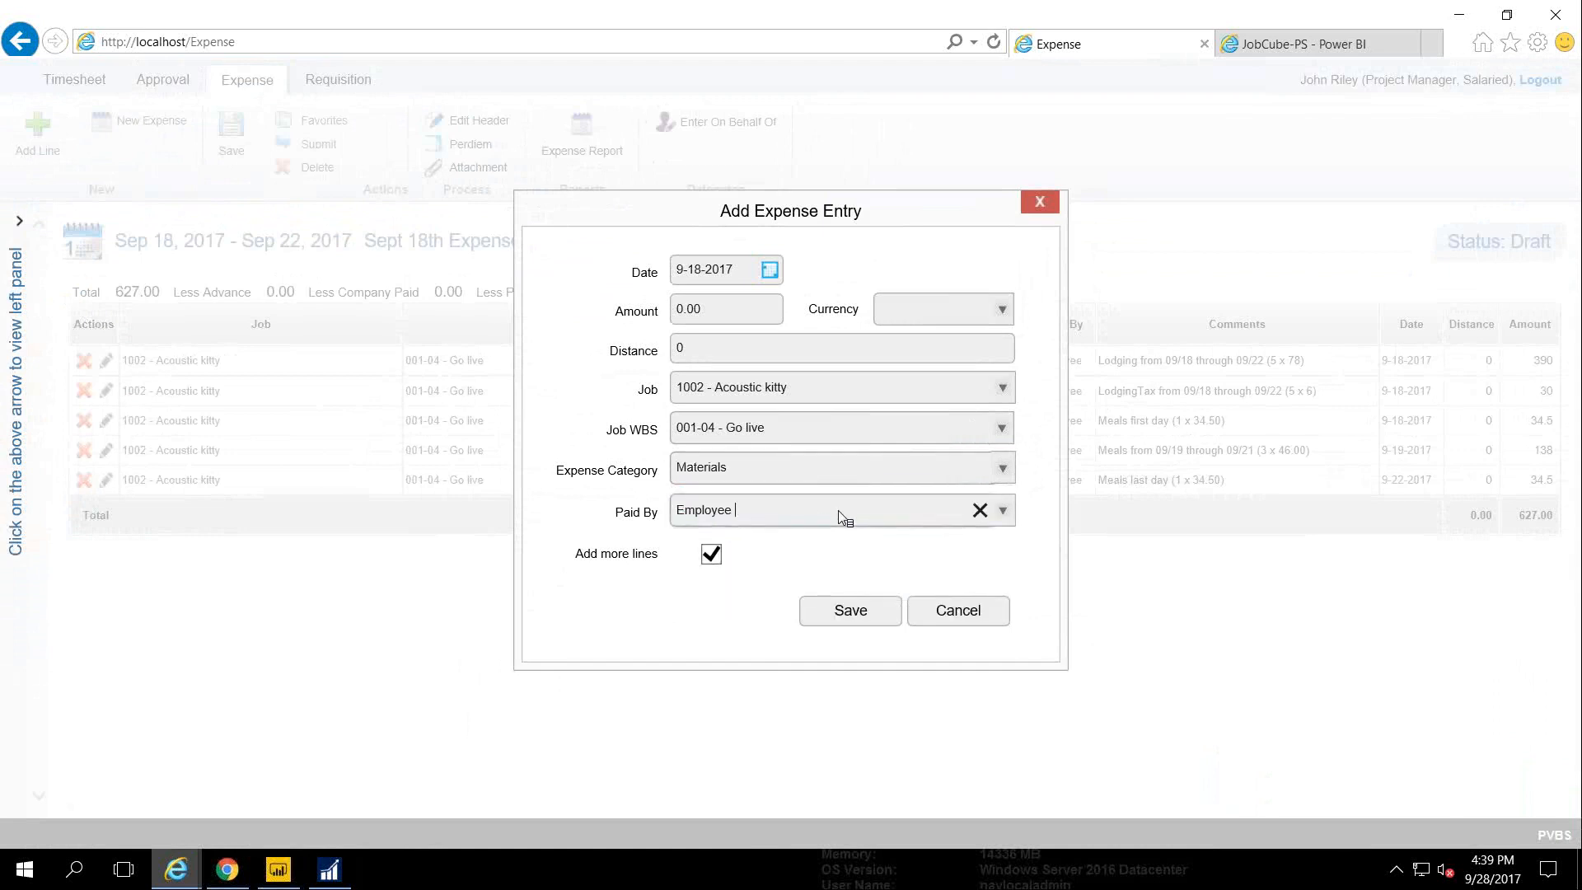
pyautogui.click(1006, 517)
pyautogui.click(998, 517)
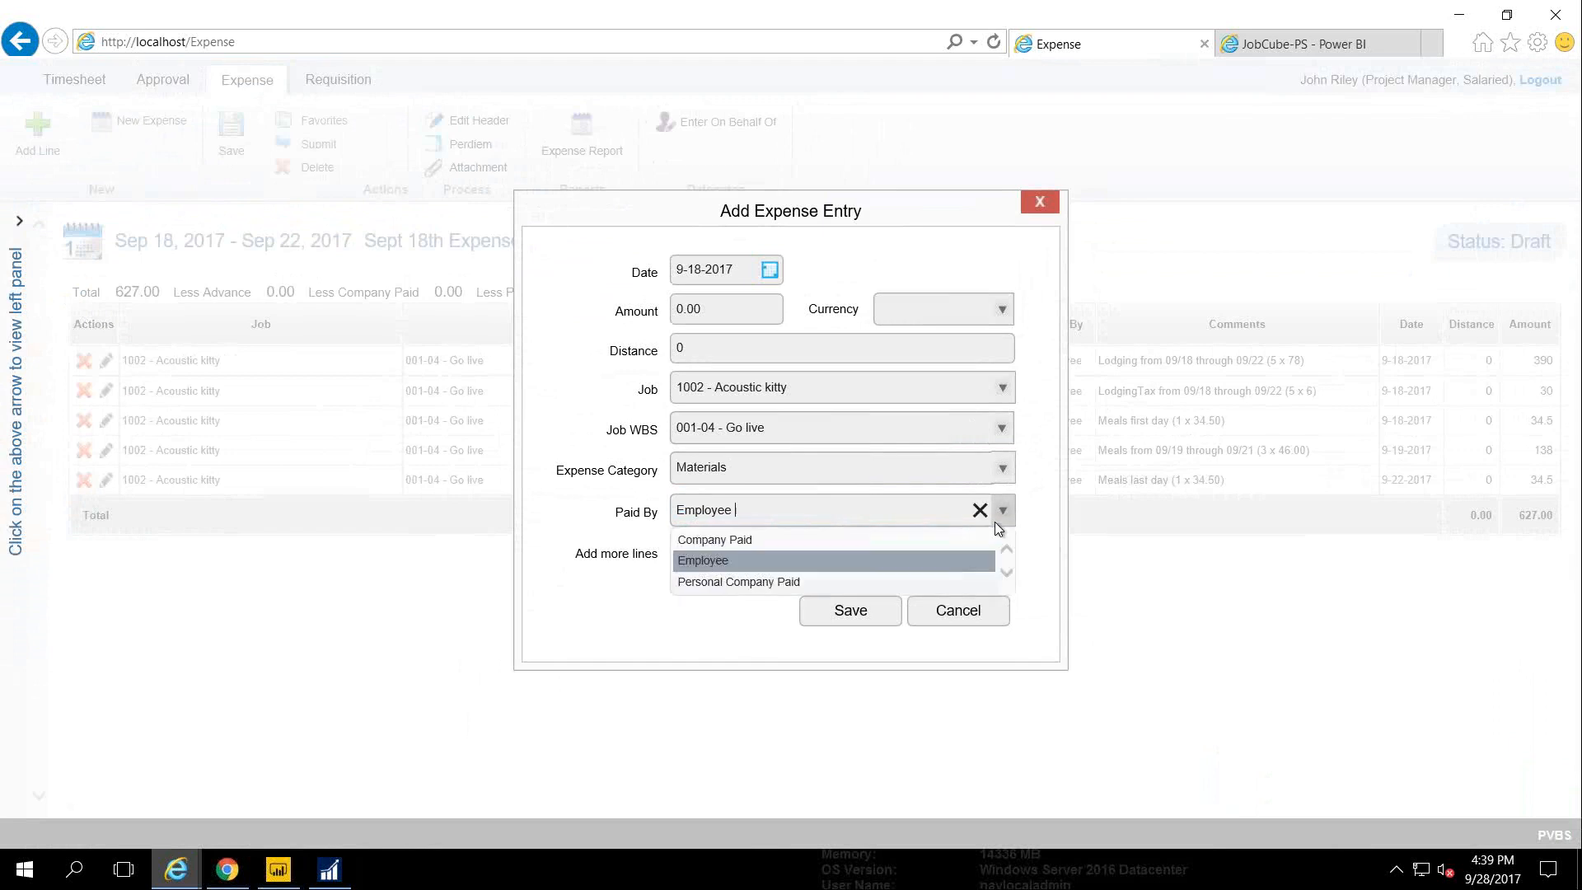
pyautogui.click(834, 542)
pyautogui.click(681, 318)
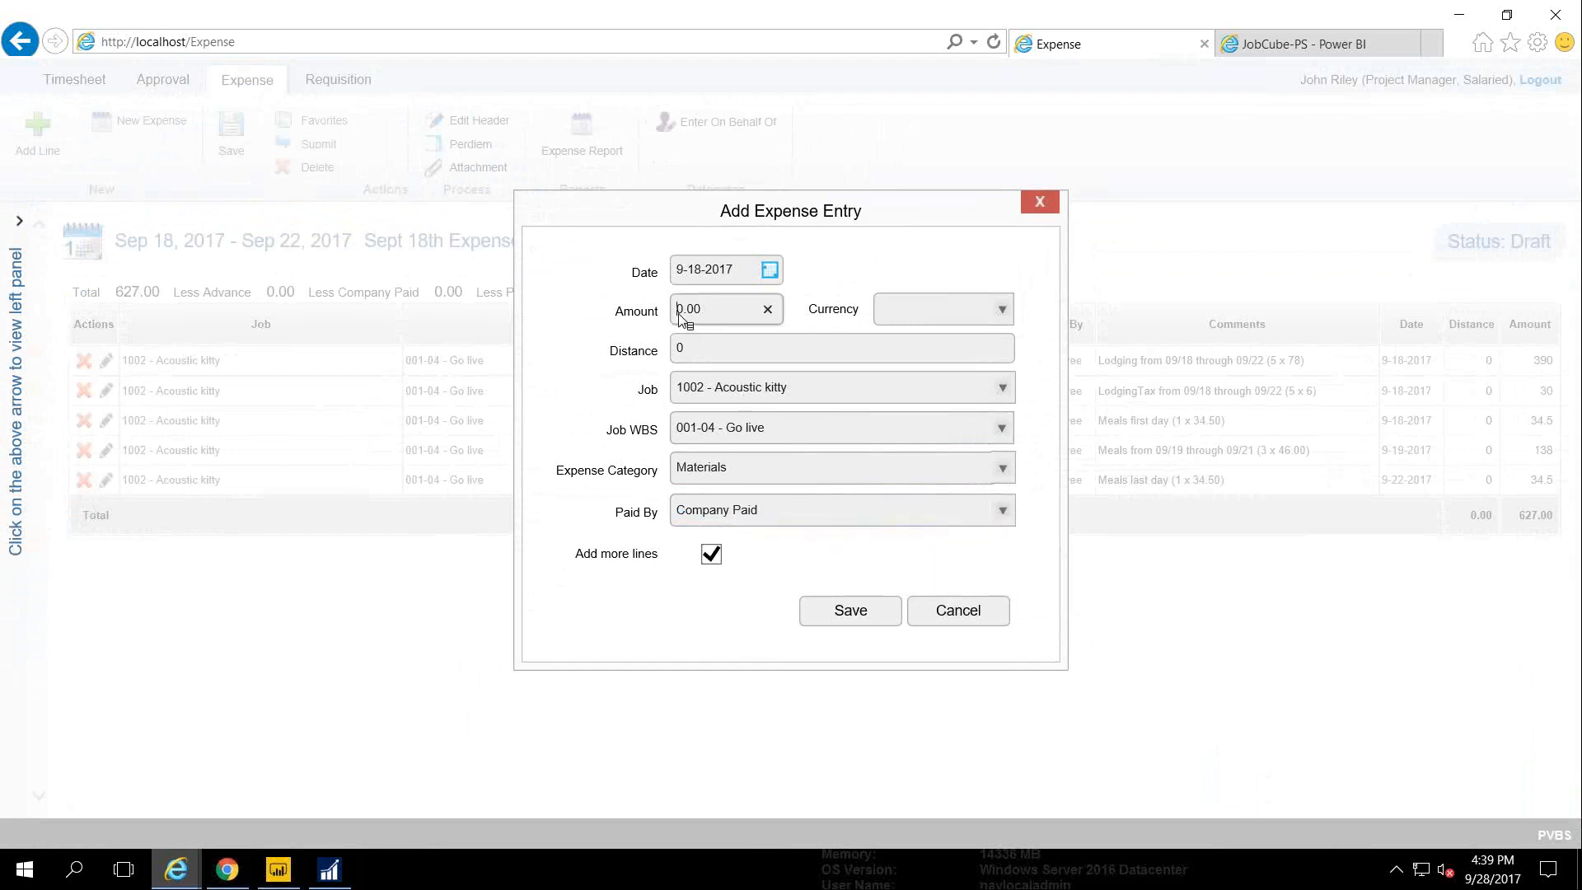
pyautogui.write('50')
pyautogui.click(830, 604)
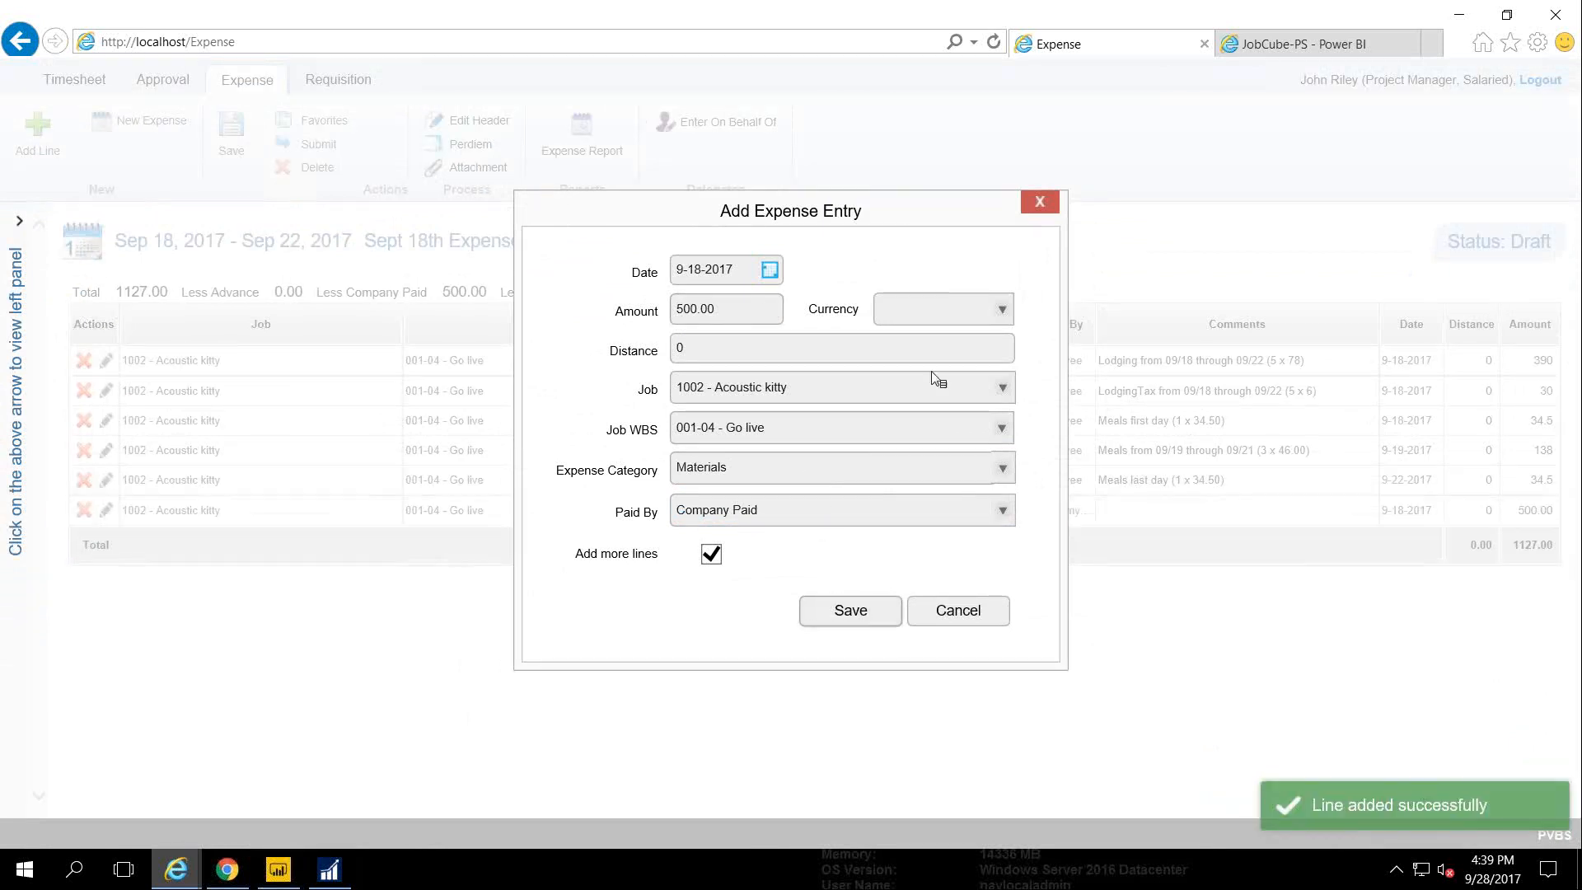
# Add a second line as Taxi Cab for 50.00, save it, and close the form
pyautogui.click(1001, 461)
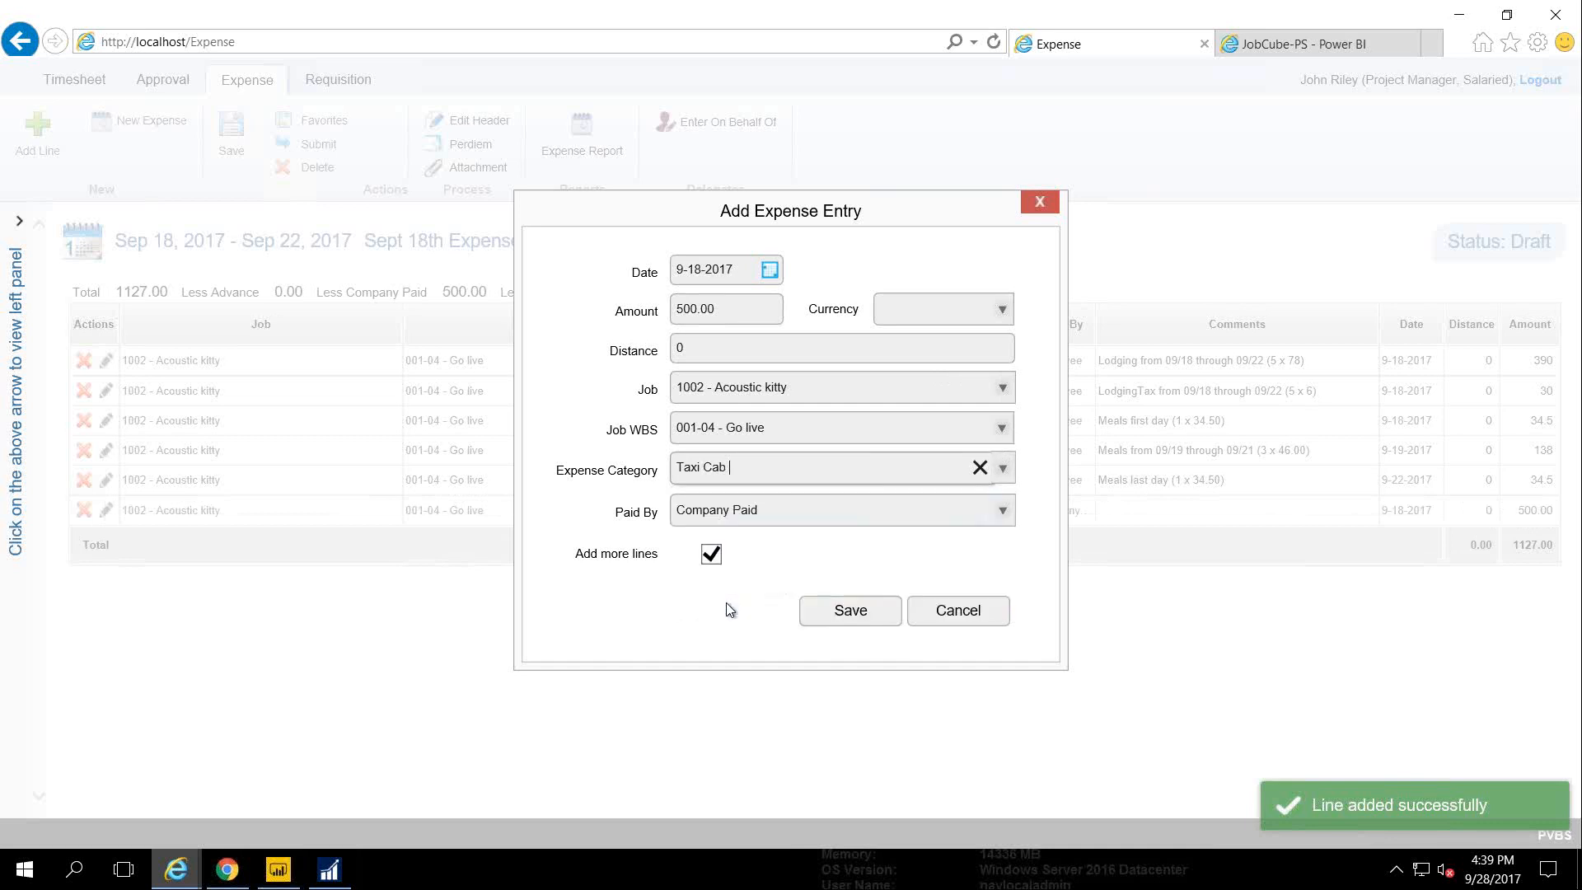
pyautogui.click(715, 603)
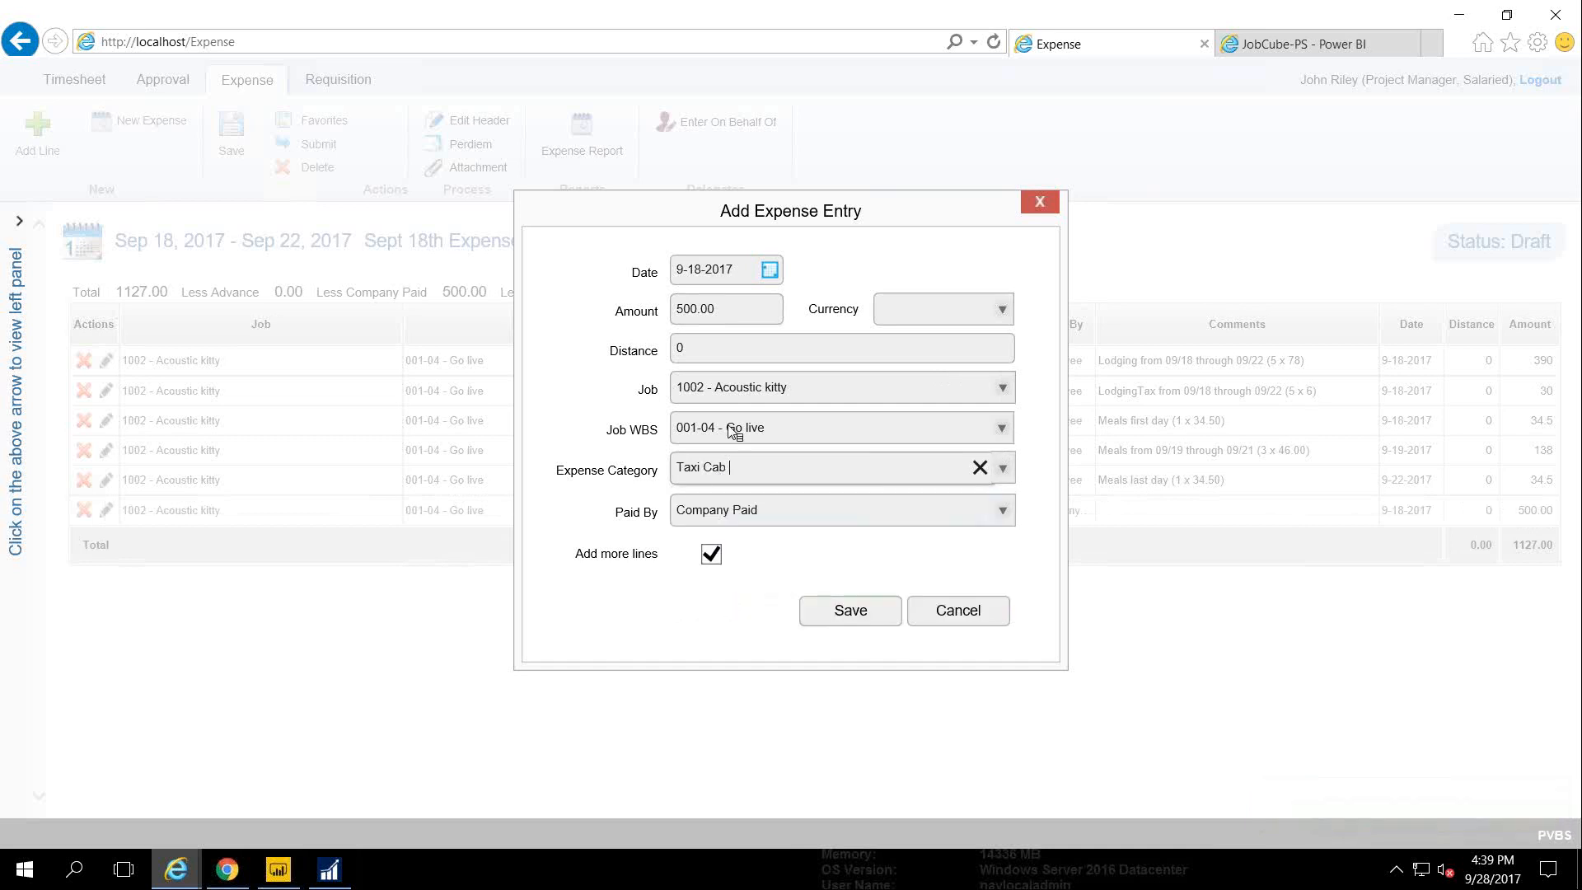
pyautogui.click(692, 311)
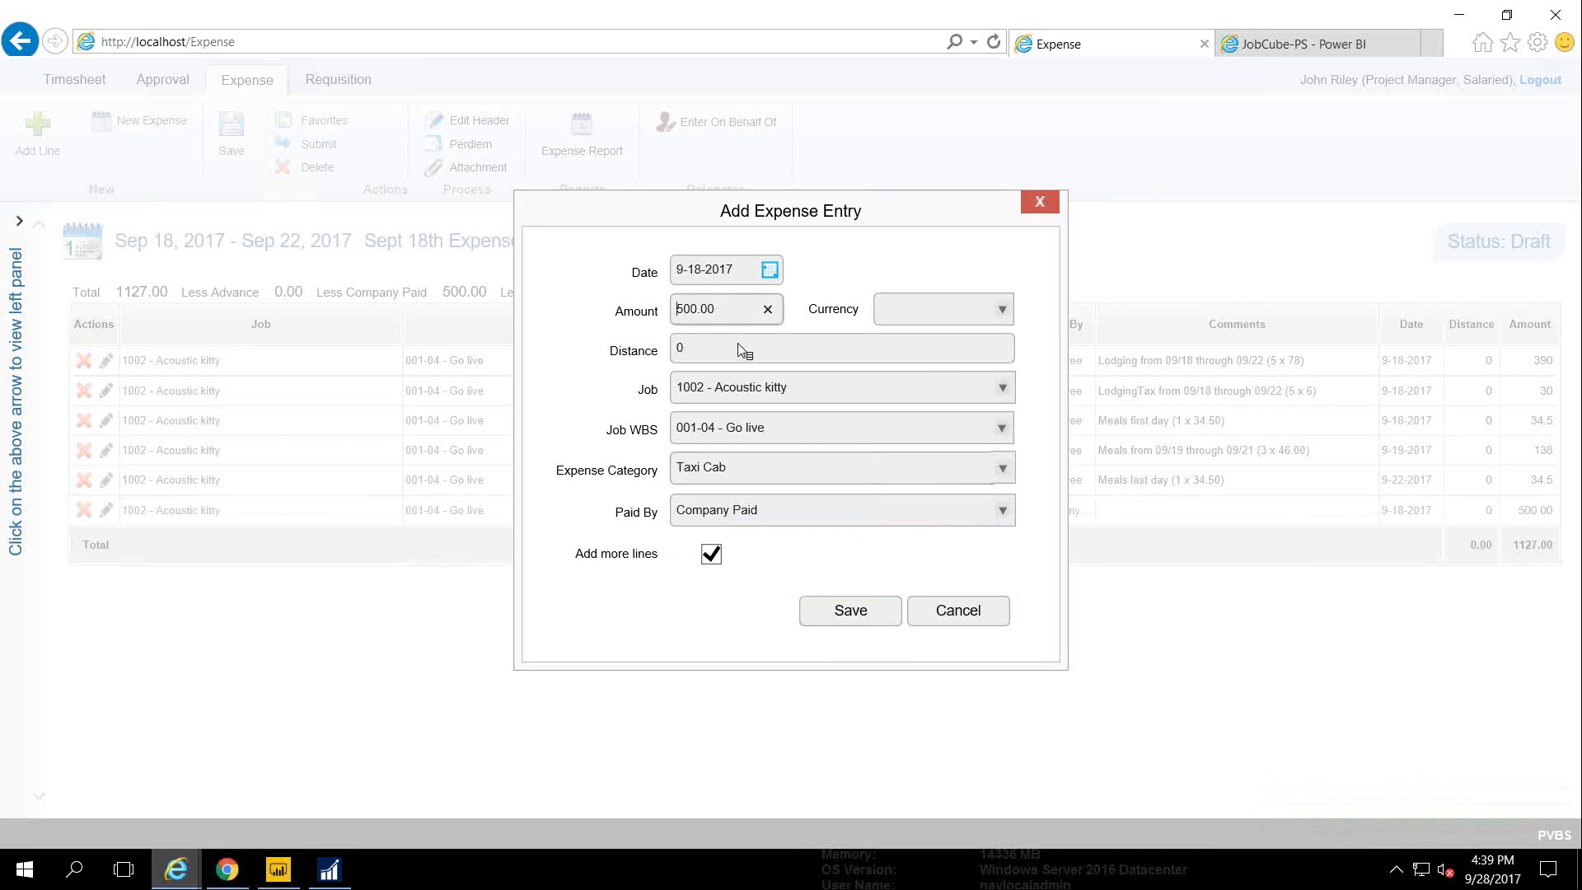
pyautogui.press('Delete')
pyautogui.press('Delete')
pyautogui.write('5')
pyautogui.press('Tab')
pyautogui.click(857, 599)
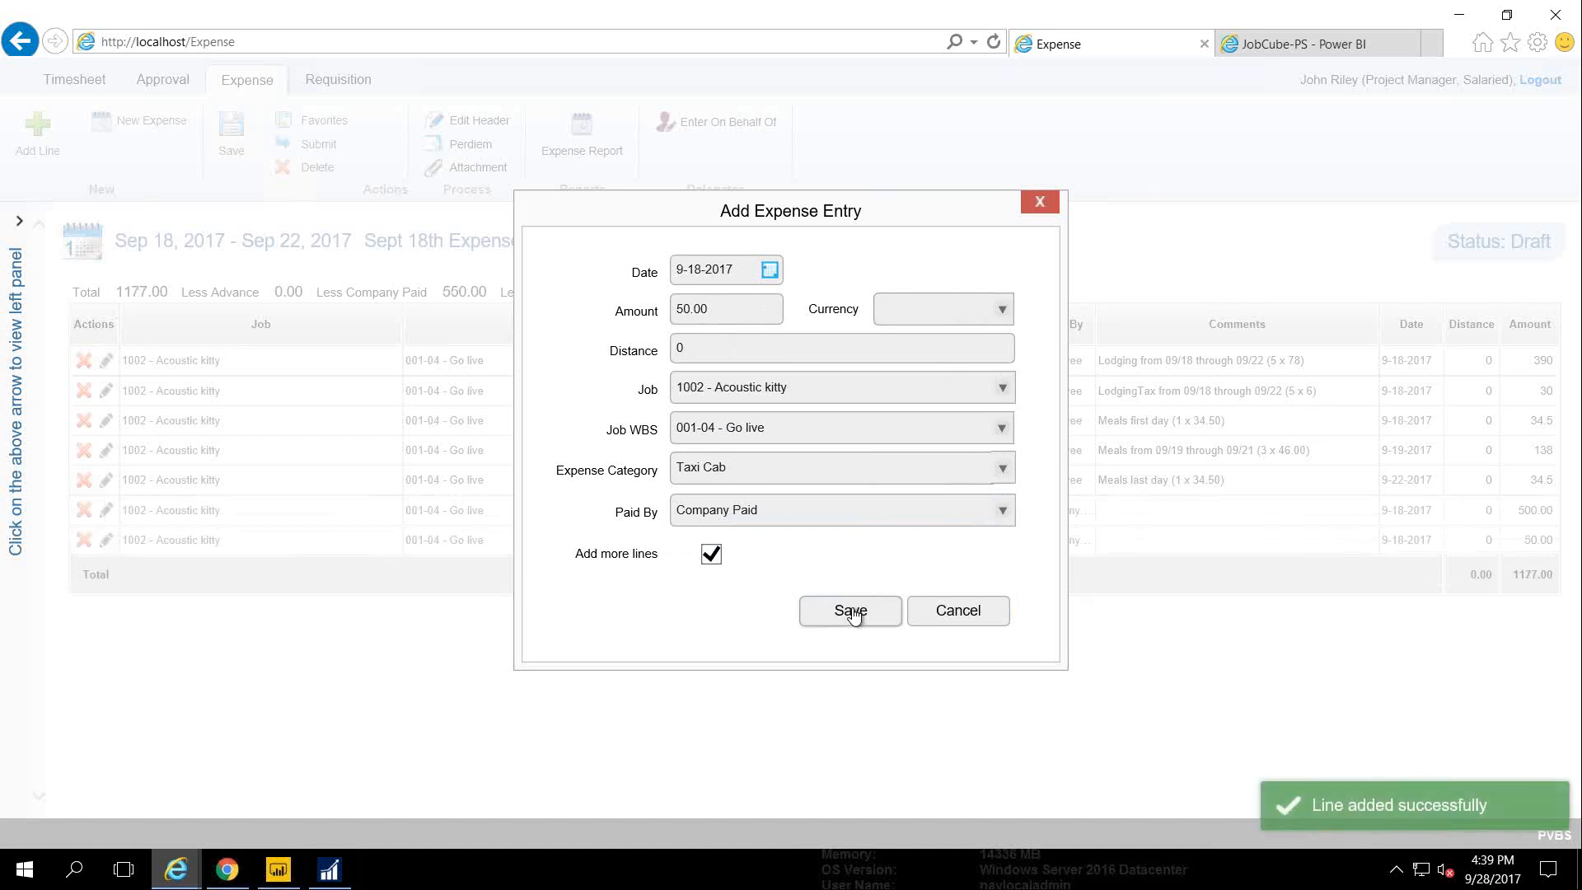
pyautogui.click(972, 624)
pyautogui.click(1140, 519)
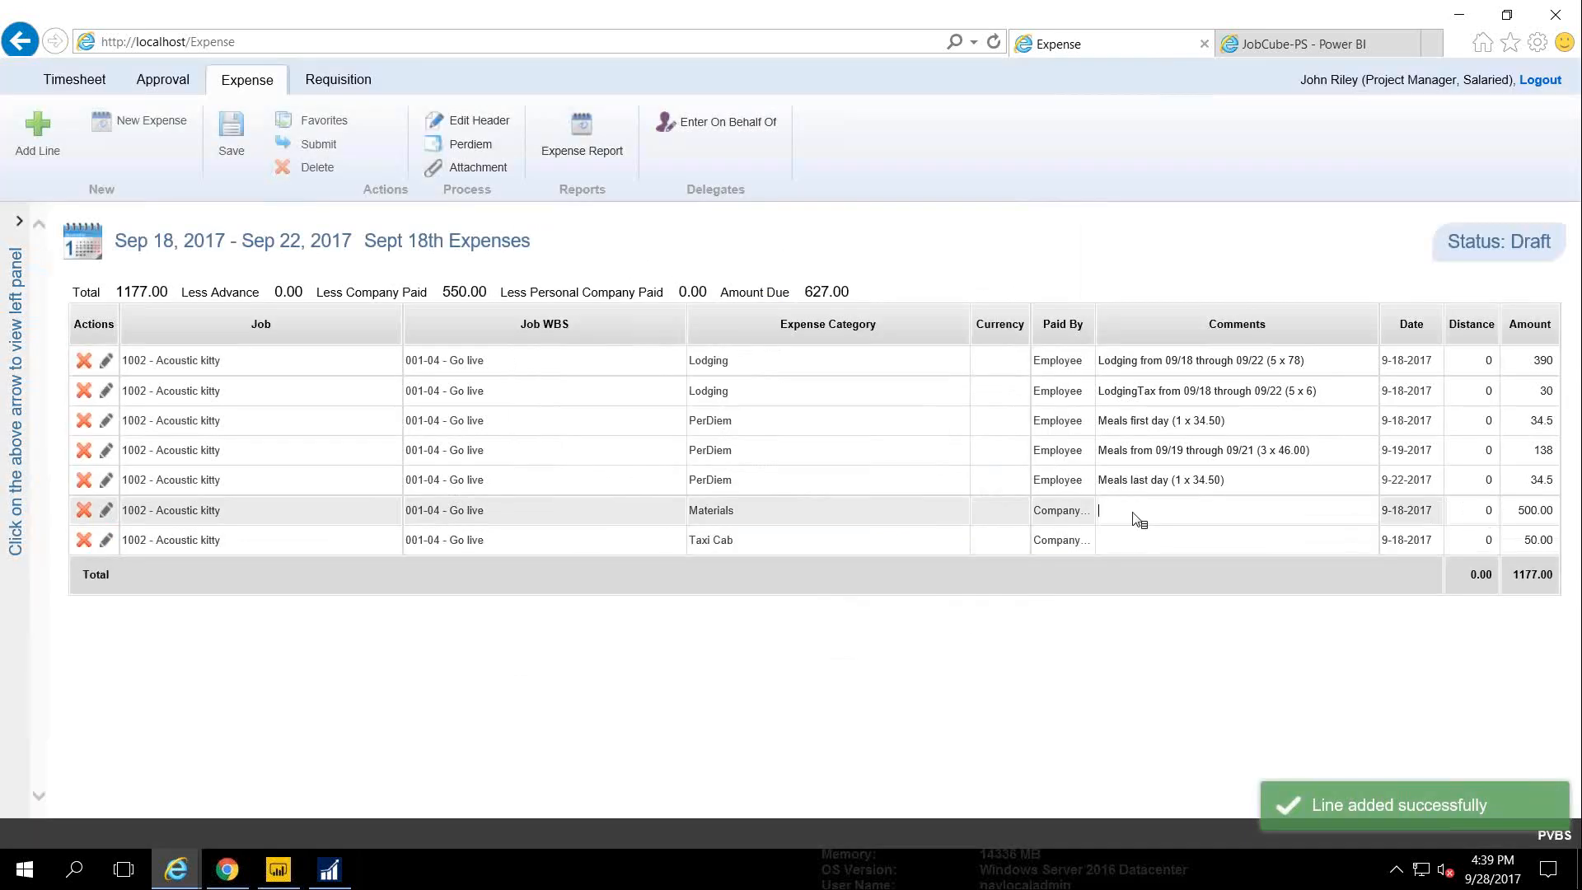
# Comment 'UNited Air to Bama' on Materials and 'Cab Fare on Yellow Top' on Taxi Cab
pyautogui.write('UNited Air t')
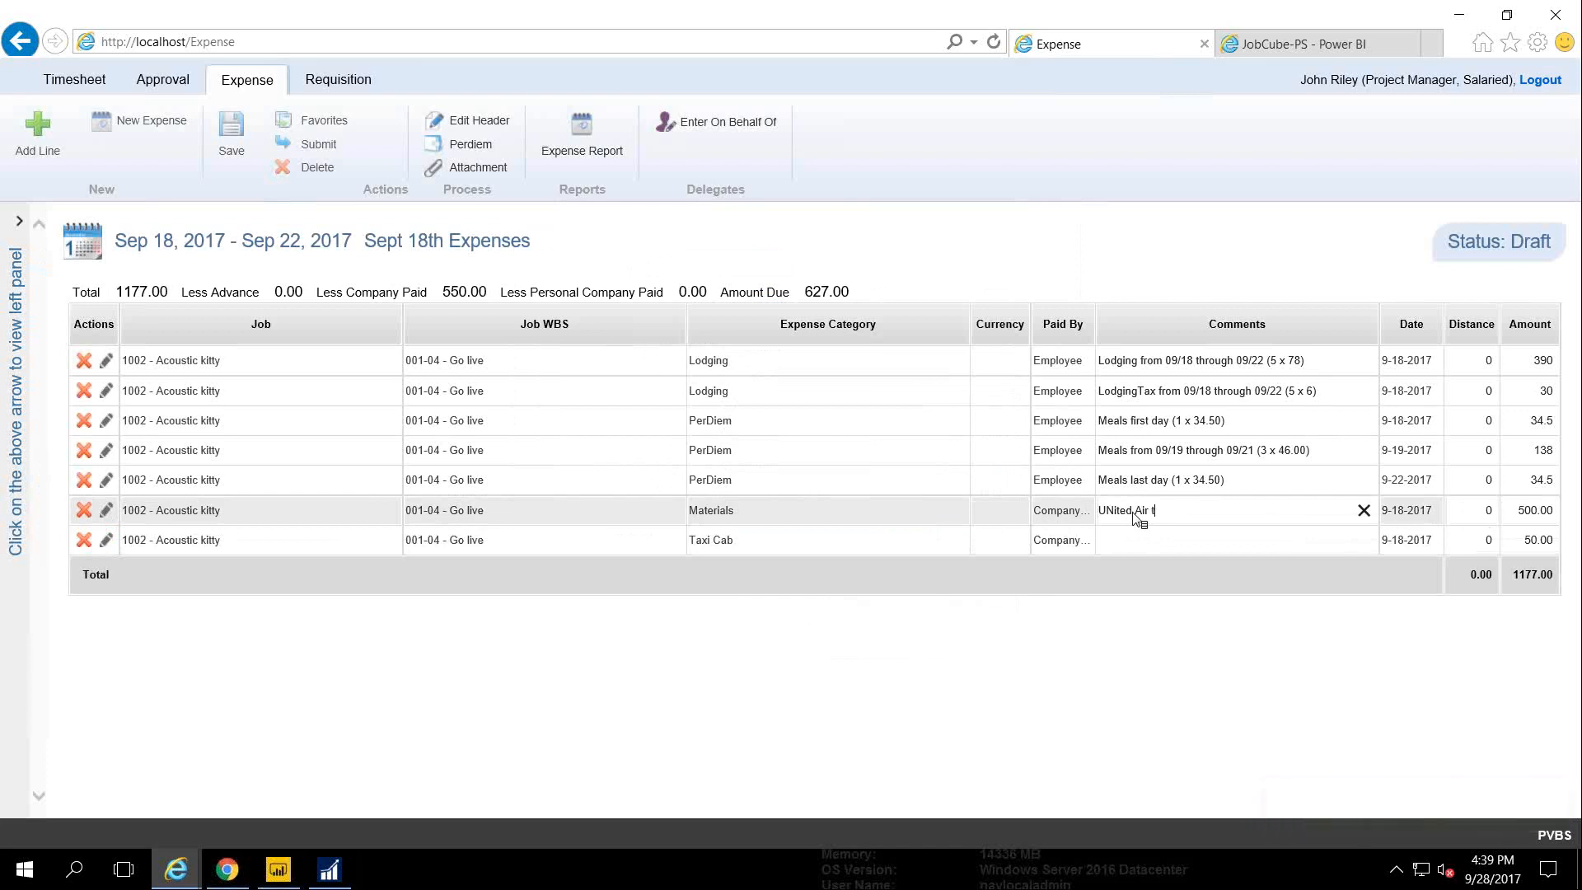
pyautogui.write('o Bama')
pyautogui.press('Tab')
pyautogui.click(1122, 547)
pyautogui.write('Cab')
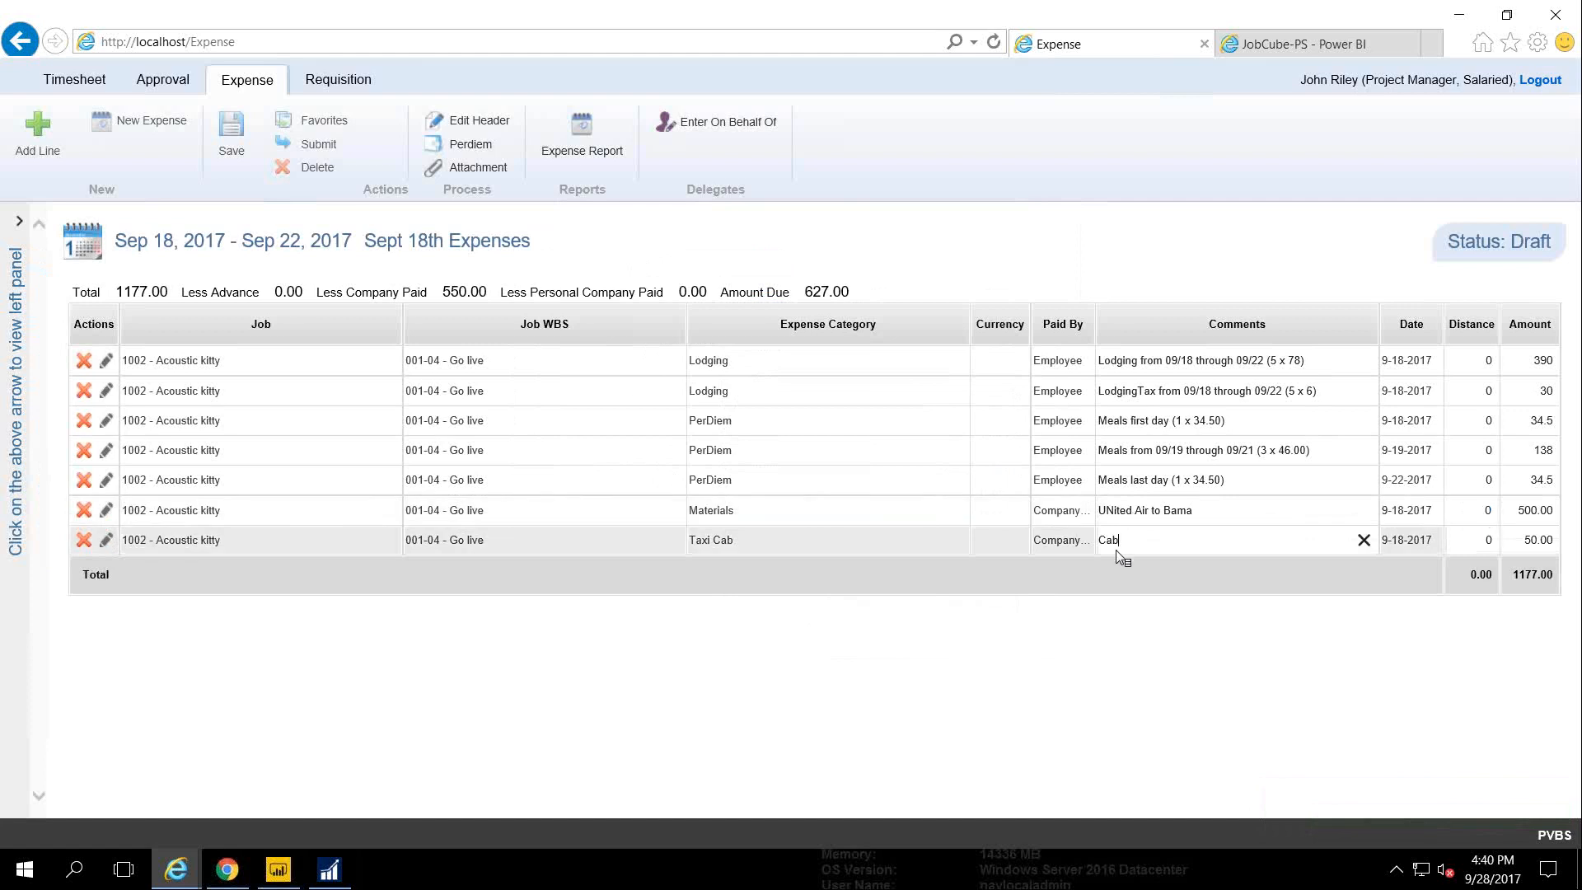
pyautogui.write(' Fare on Yellow Top')
# Save the comments and submit the expense report, confirming with OK
pyautogui.click(234, 144)
pyautogui.click(317, 142)
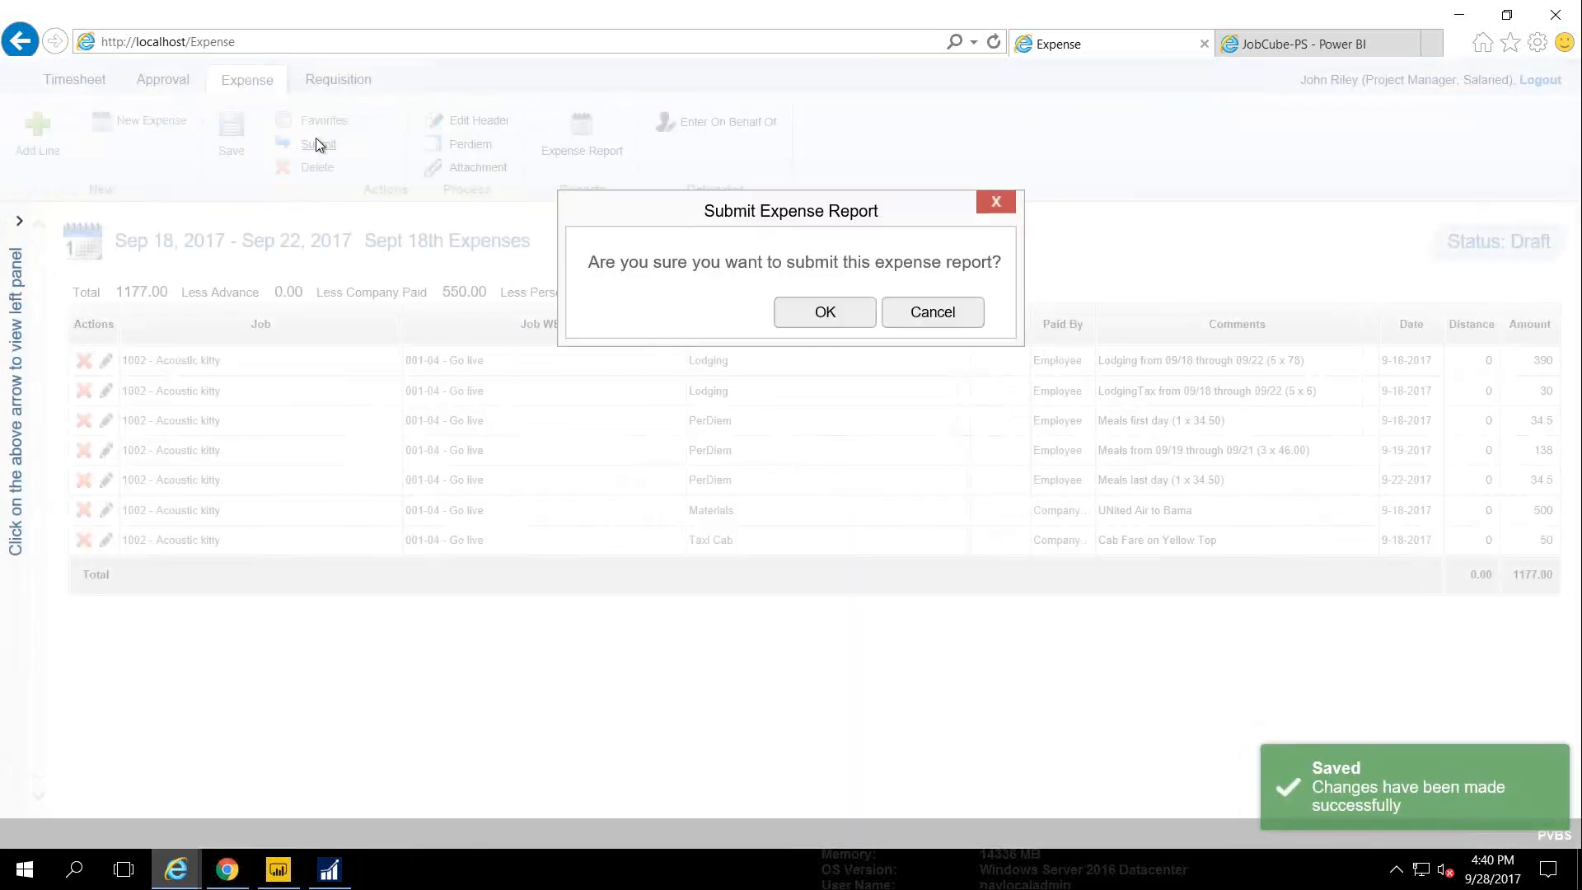
pyautogui.click(815, 316)
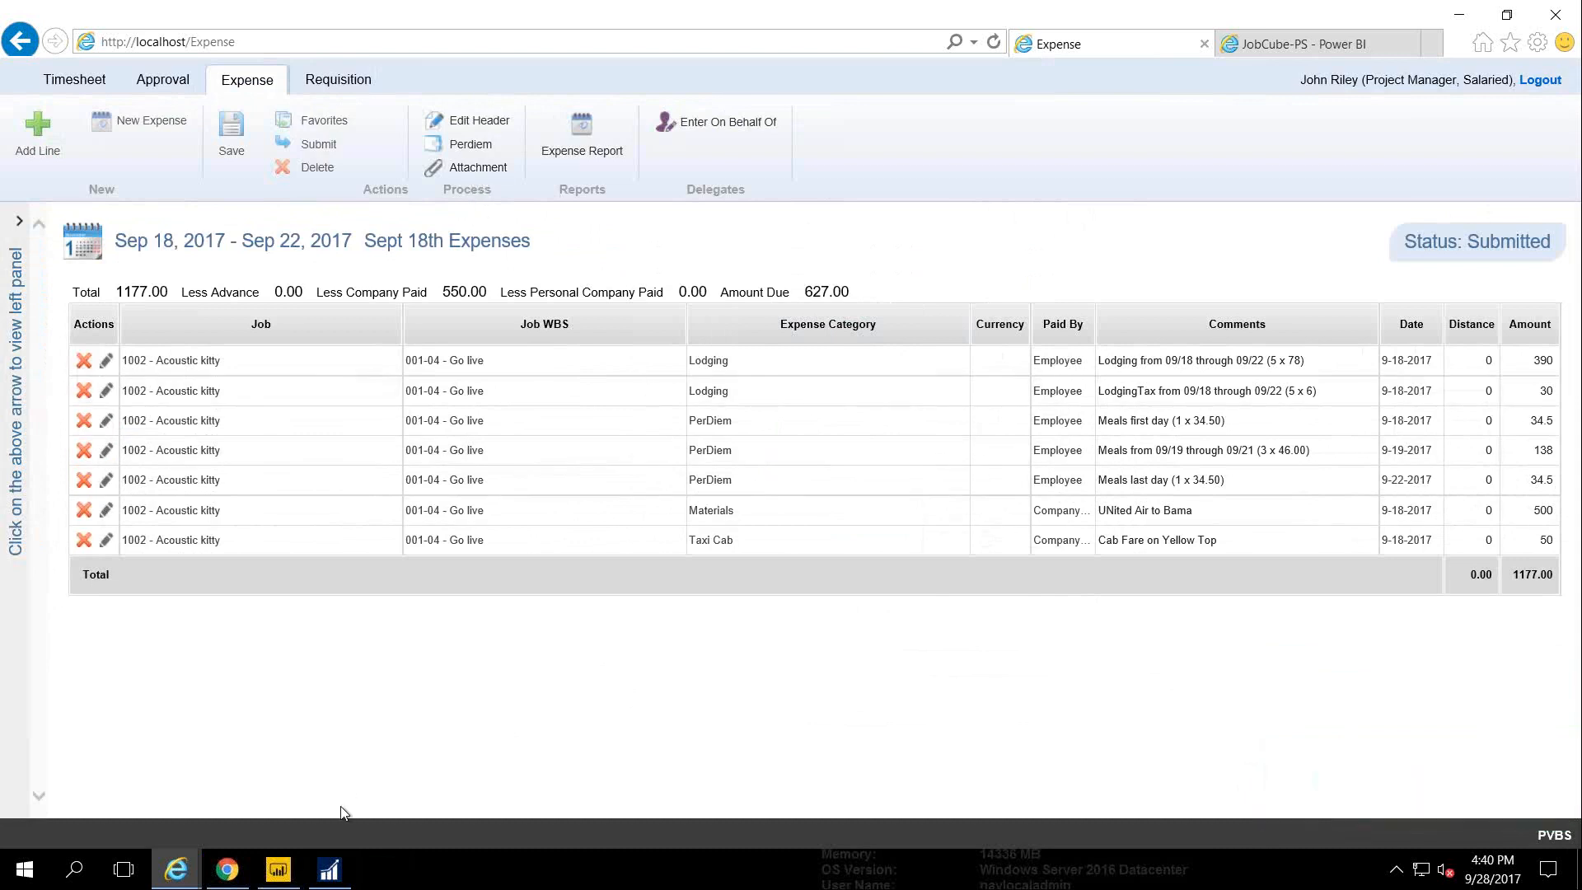
pyautogui.click(330, 883)
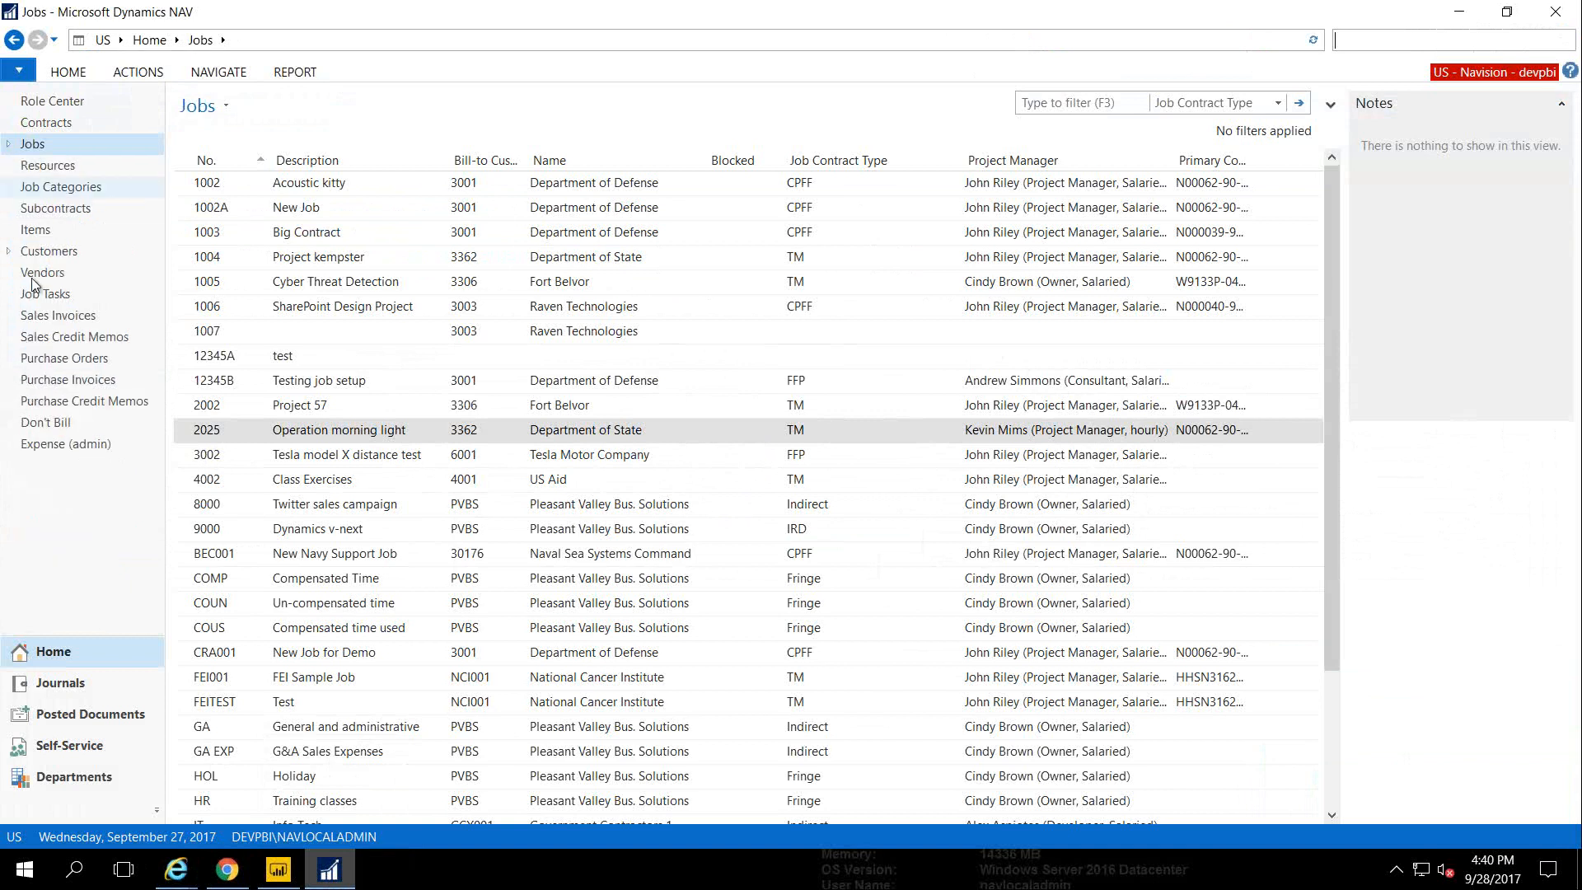
# Open Sept 18th Expenses from Expense (admin) and view its approval record
pyautogui.click(40, 445)
pyautogui.click(456, 677)
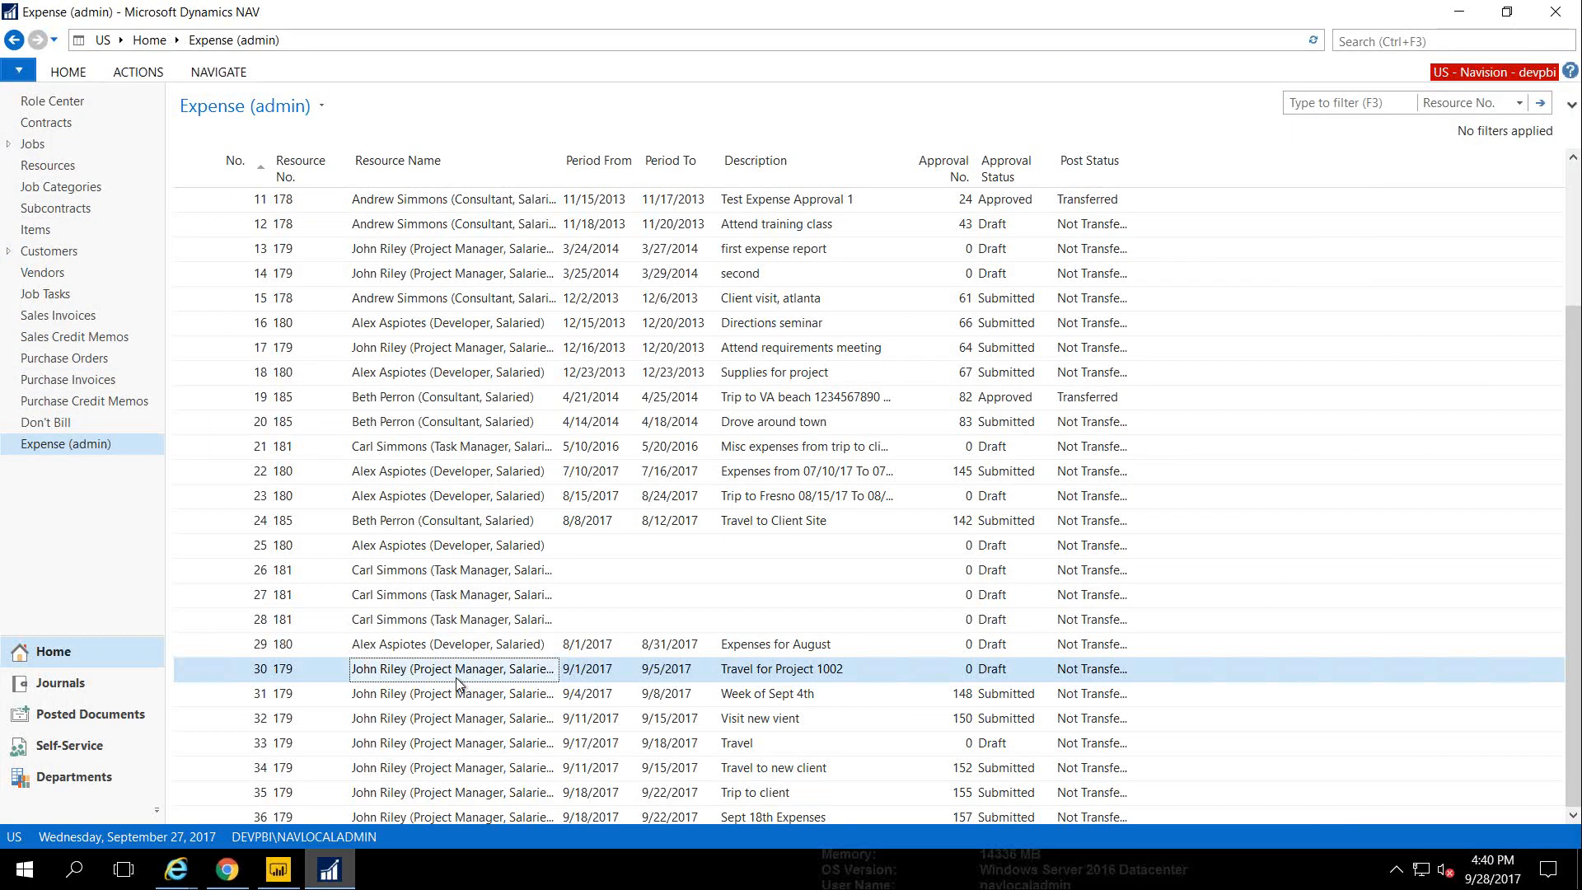
pyautogui.press('Down')
pyautogui.press('Down')
pyautogui.press('Down')
pyautogui.press('Down')
pyautogui.press('Down')
pyautogui.press('Down')
pyautogui.press('Return')
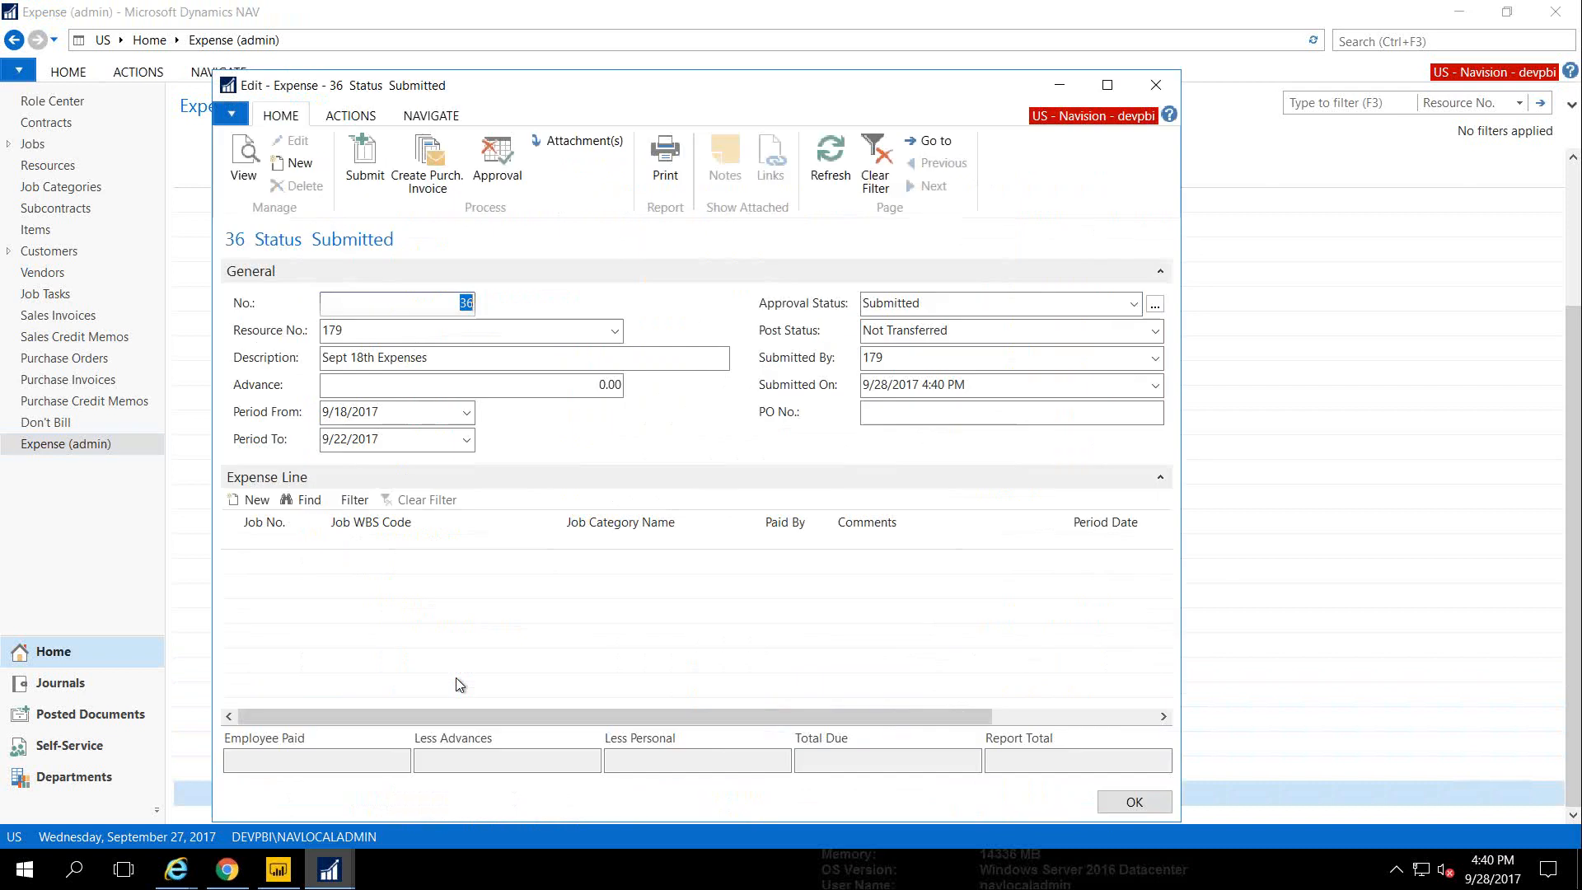
pyautogui.click(1107, 86)
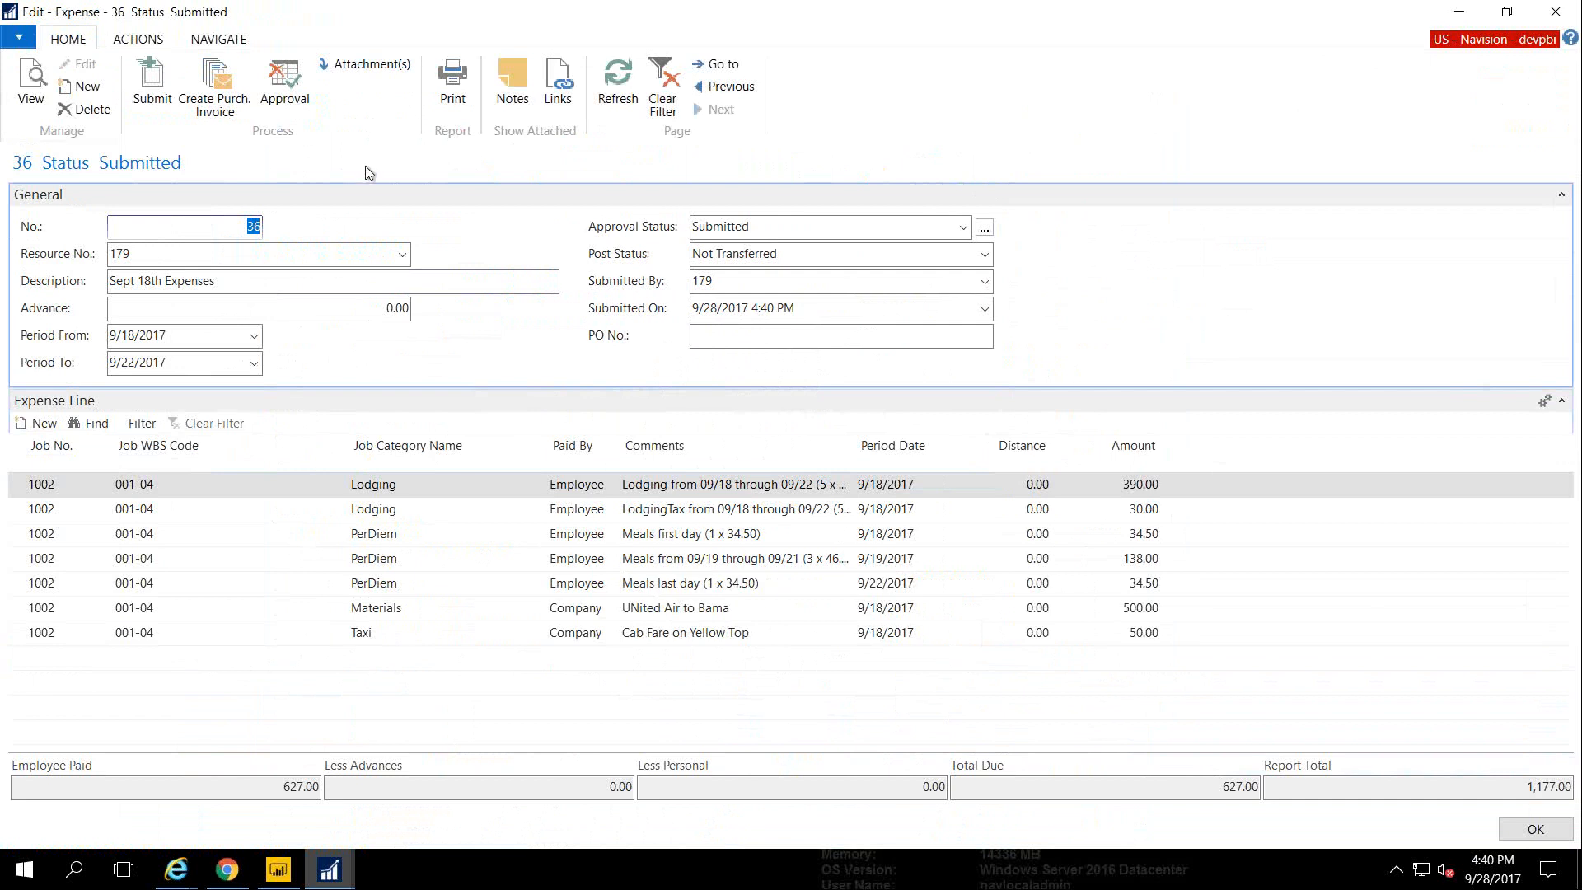
pyautogui.click(284, 82)
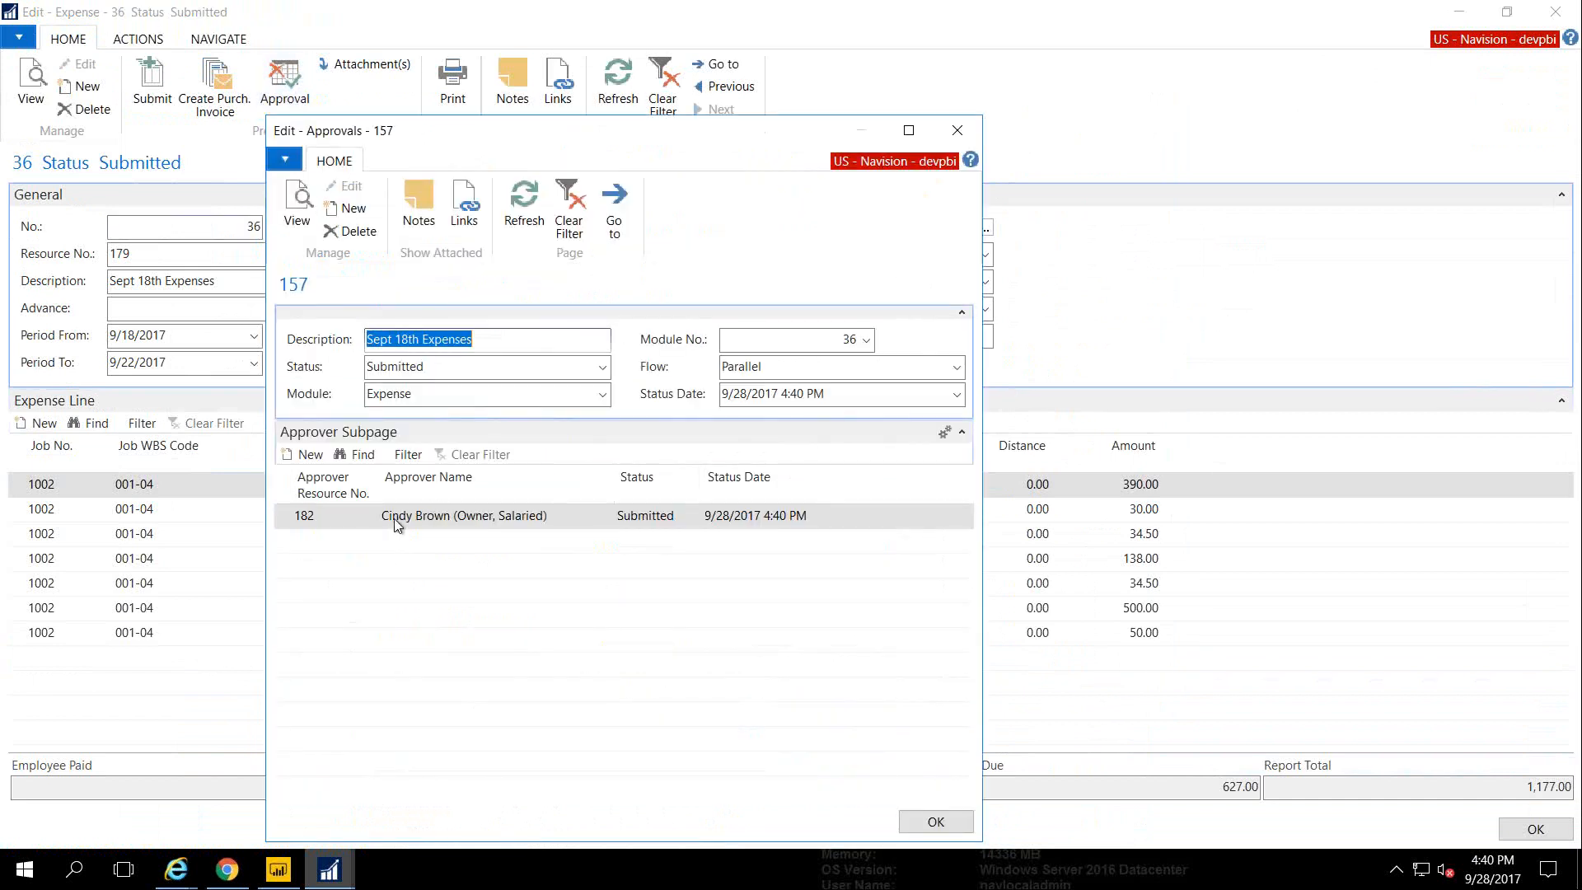
pyautogui.click(958, 136)
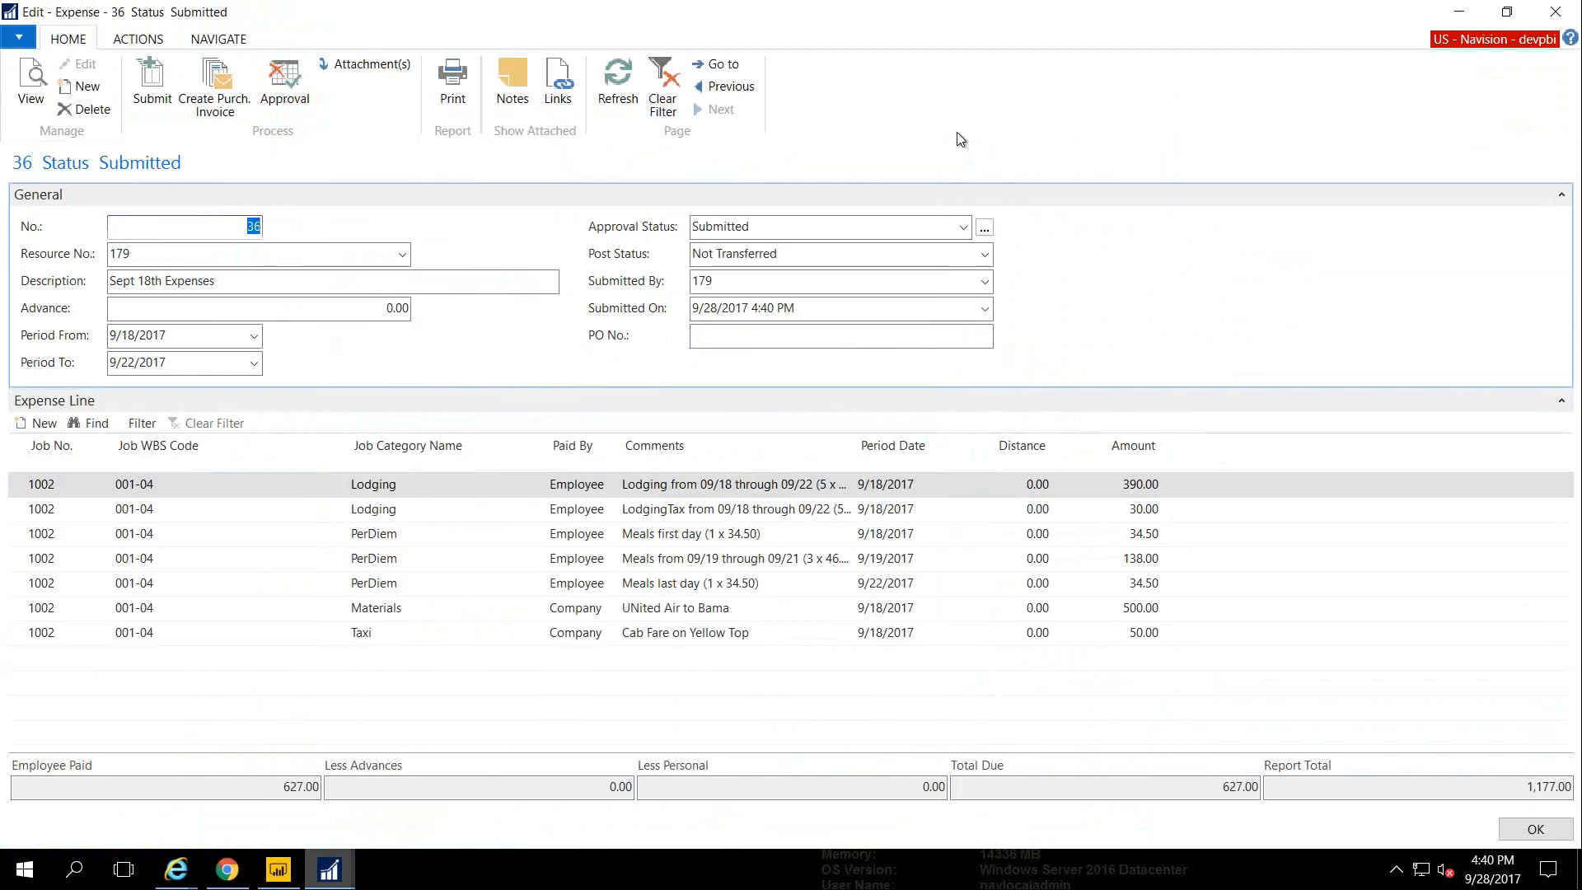
pyautogui.press('Escape')
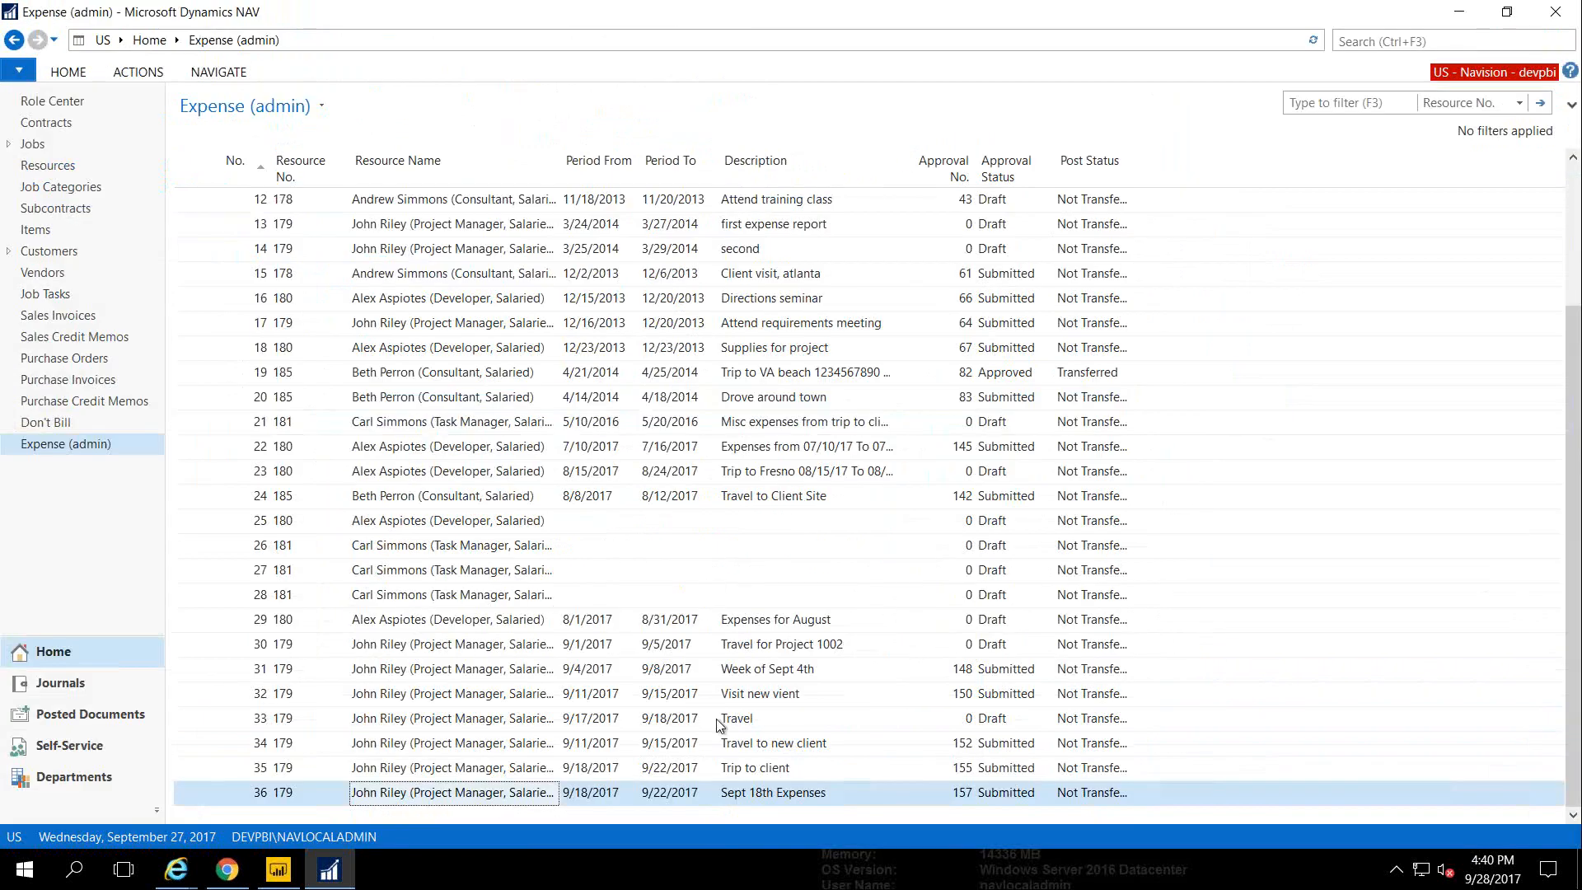
# Filter the list to Submitted approval status and reopen Sept 18th Expenses
pyautogui.rightClick(1005, 793)
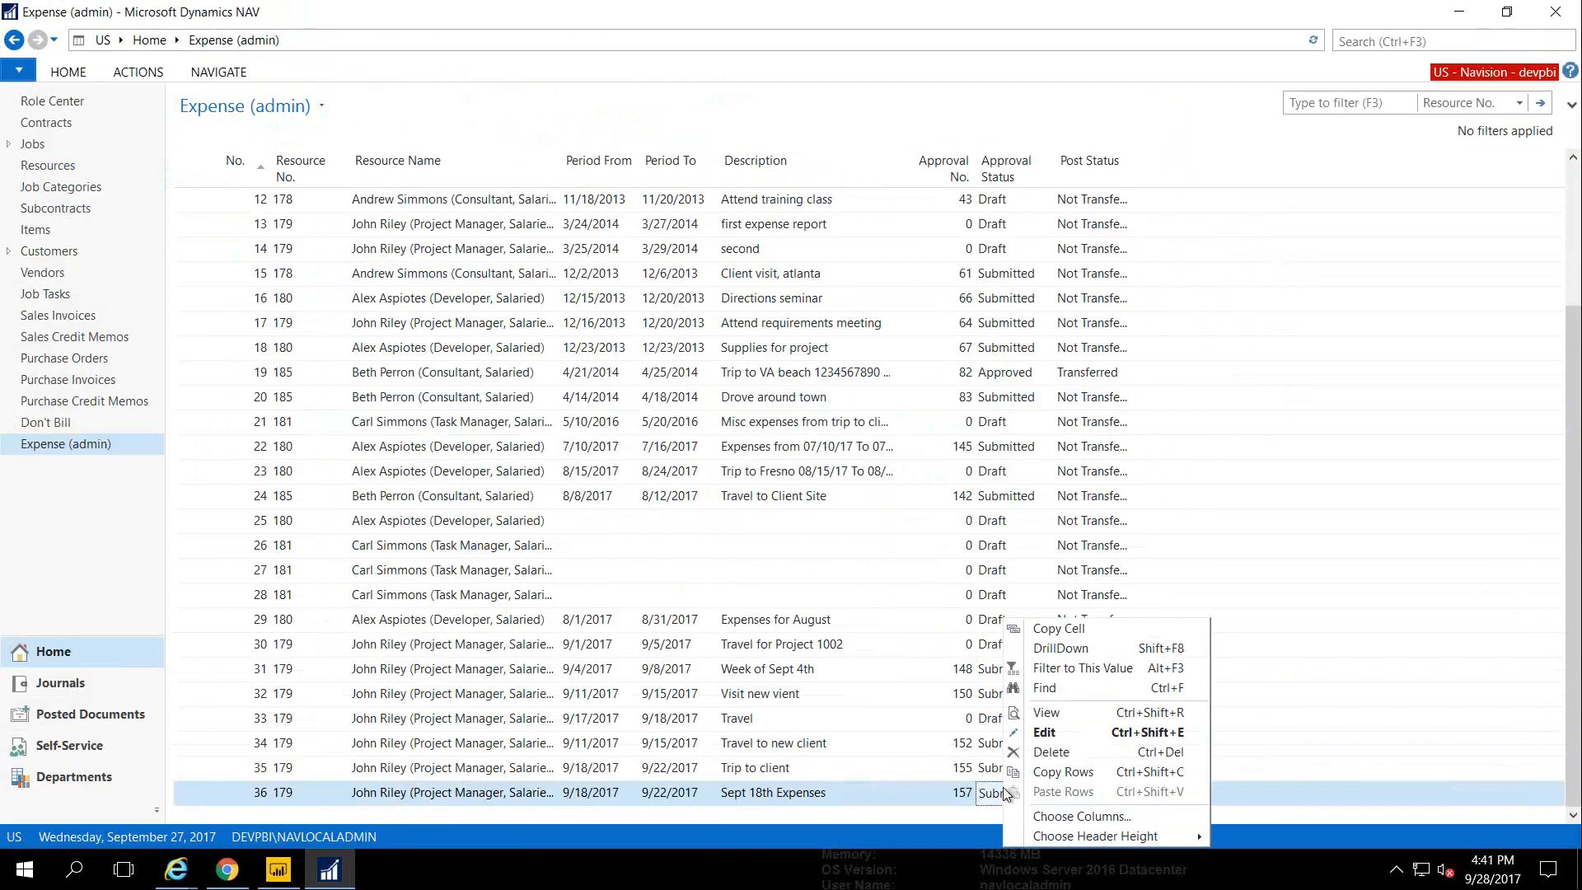
pyautogui.click(1064, 671)
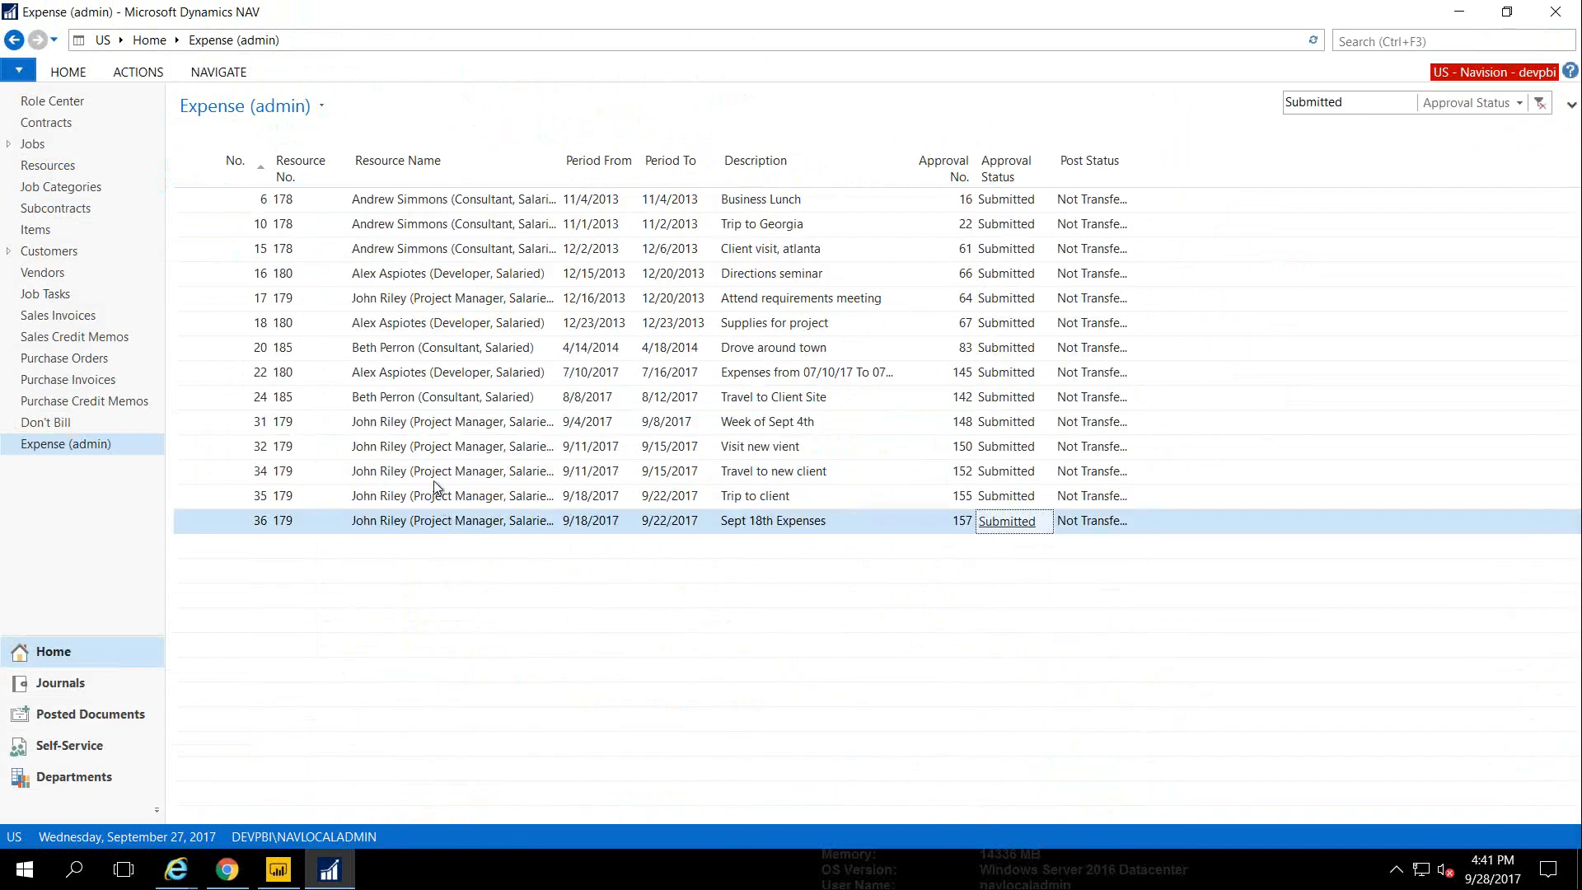
pyautogui.doubleClick(415, 528)
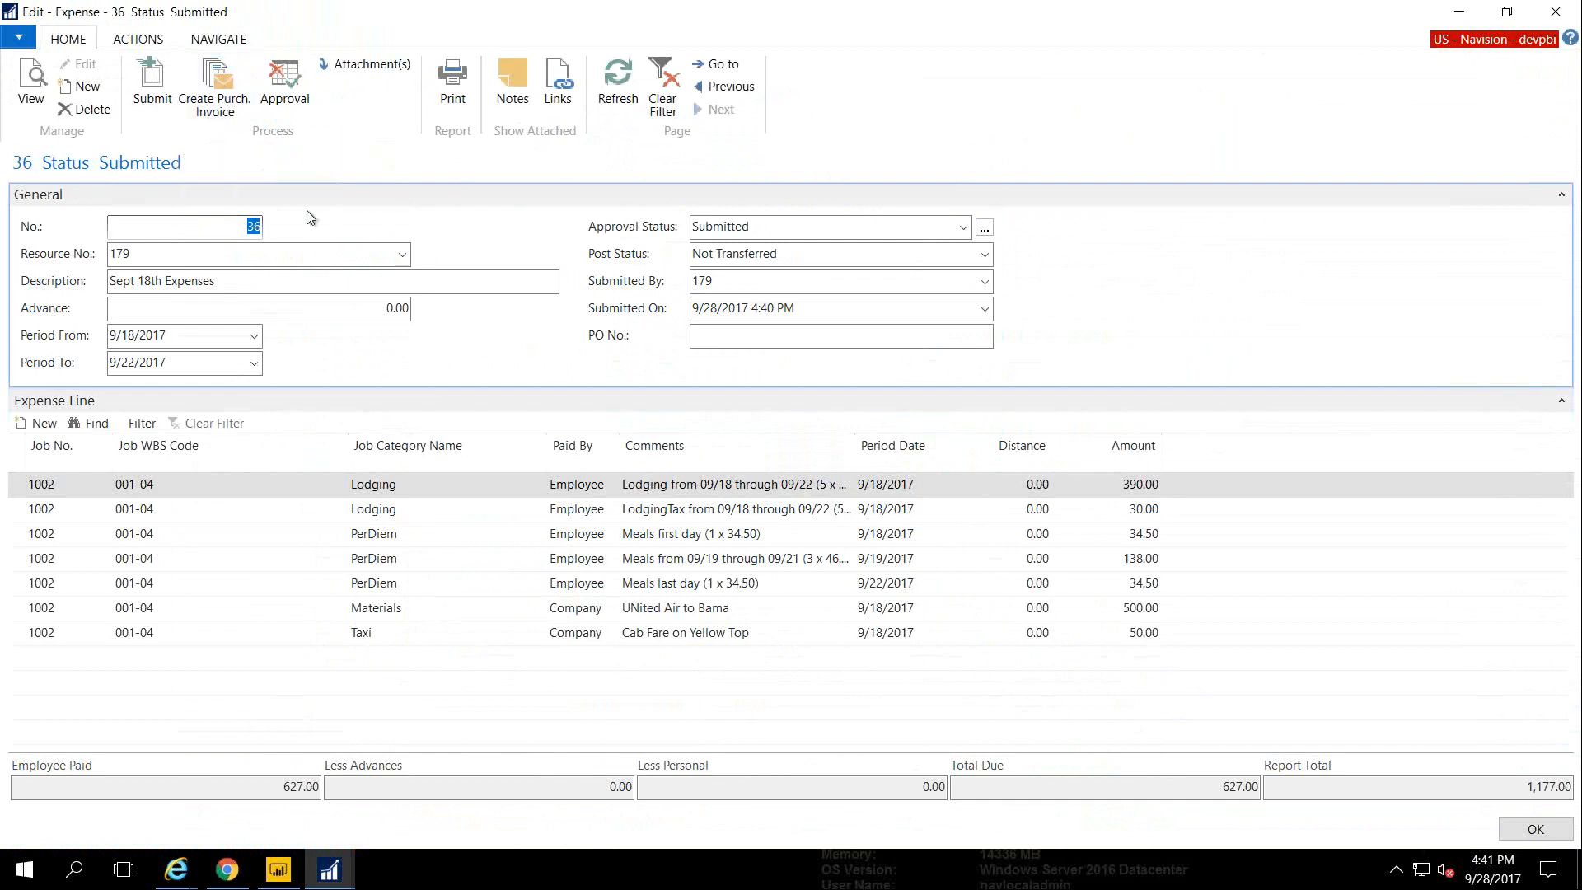
pyautogui.press('Escape')
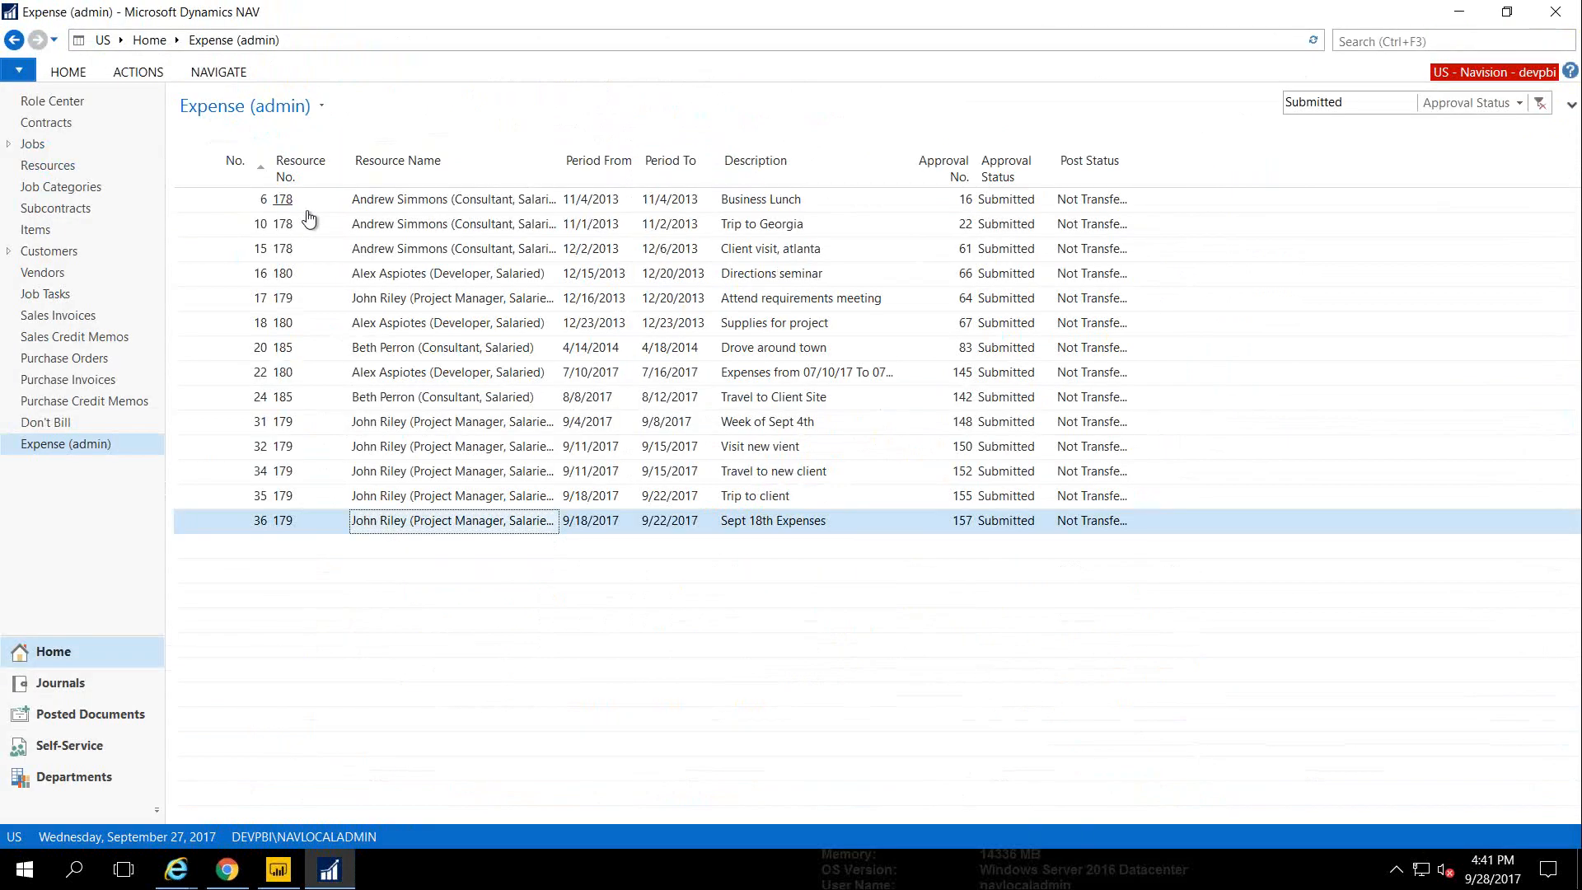
# Open Time Journals, try then cancel Import Timesheet, browse its actions, and return Home
pyautogui.click(54, 99)
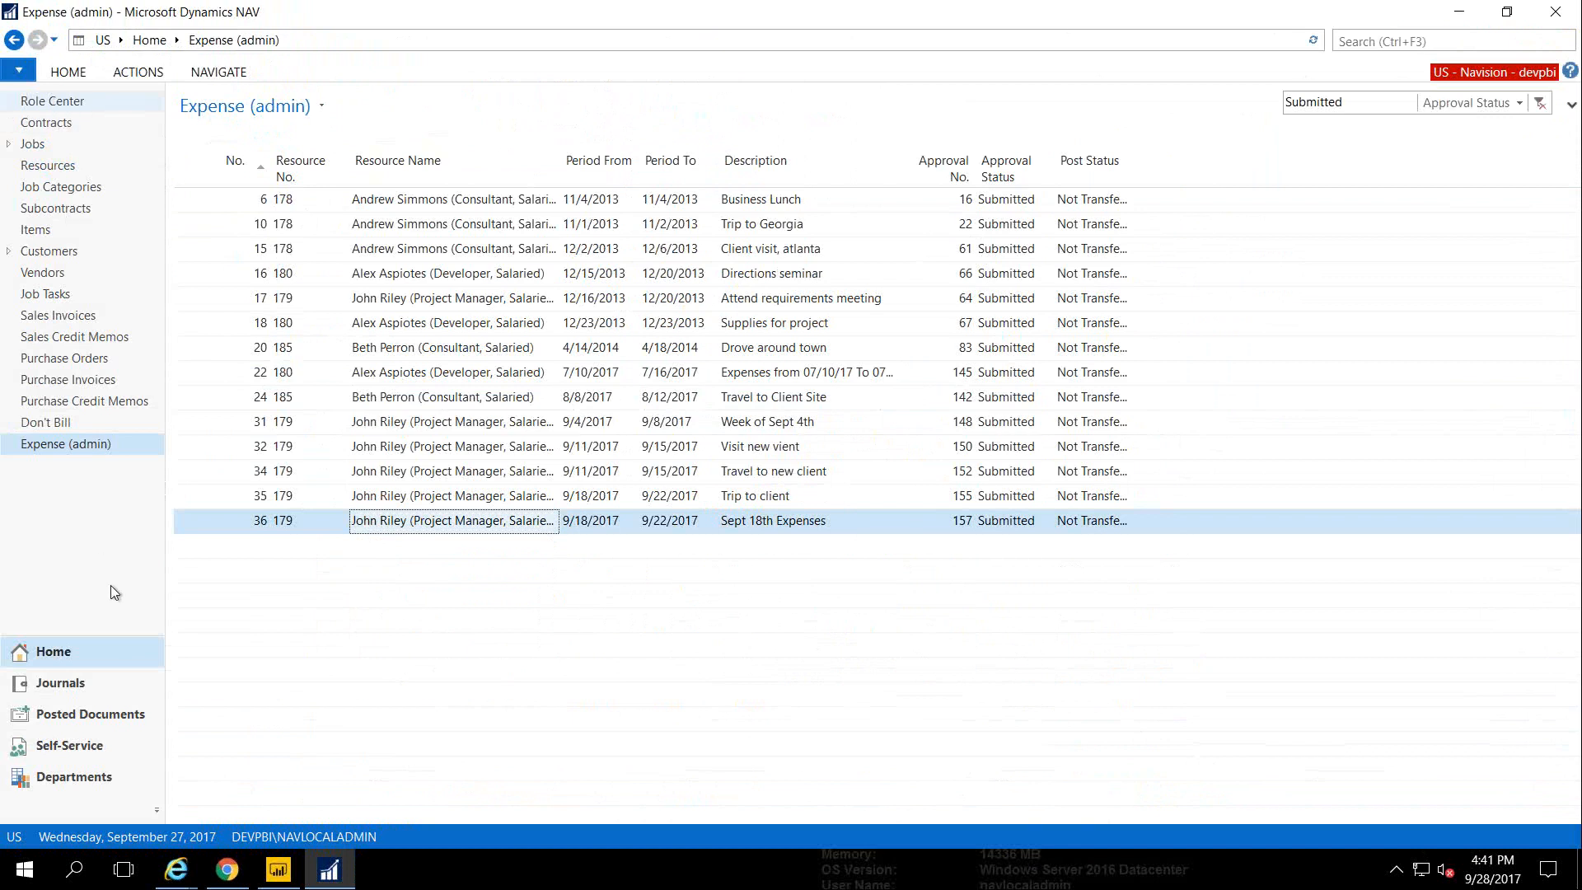
pyautogui.click(51, 683)
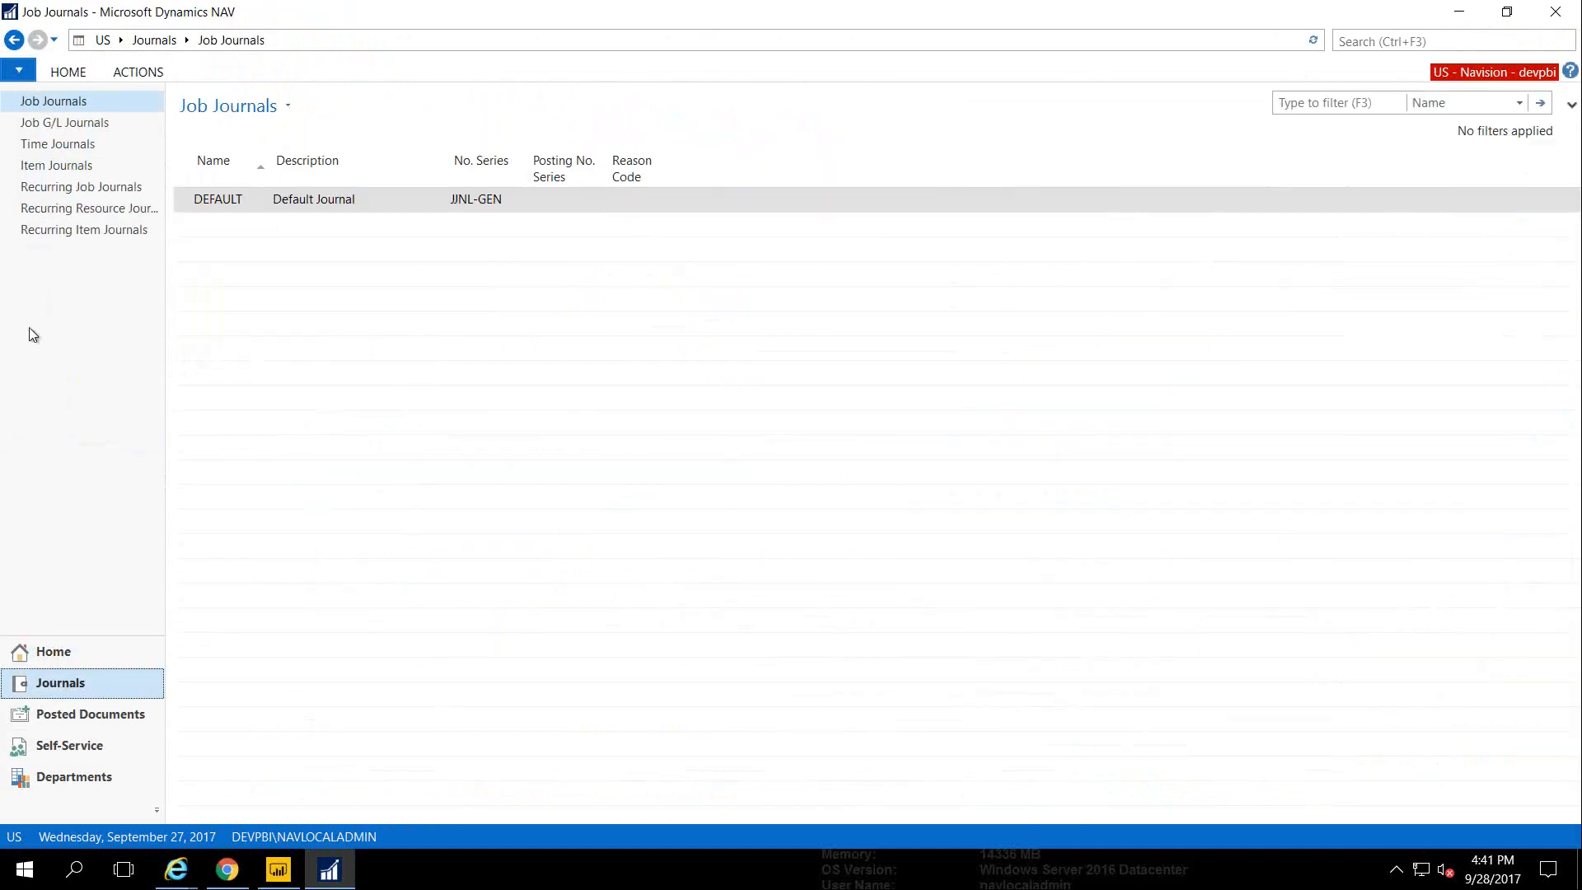
pyautogui.click(76, 150)
pyautogui.click(72, 72)
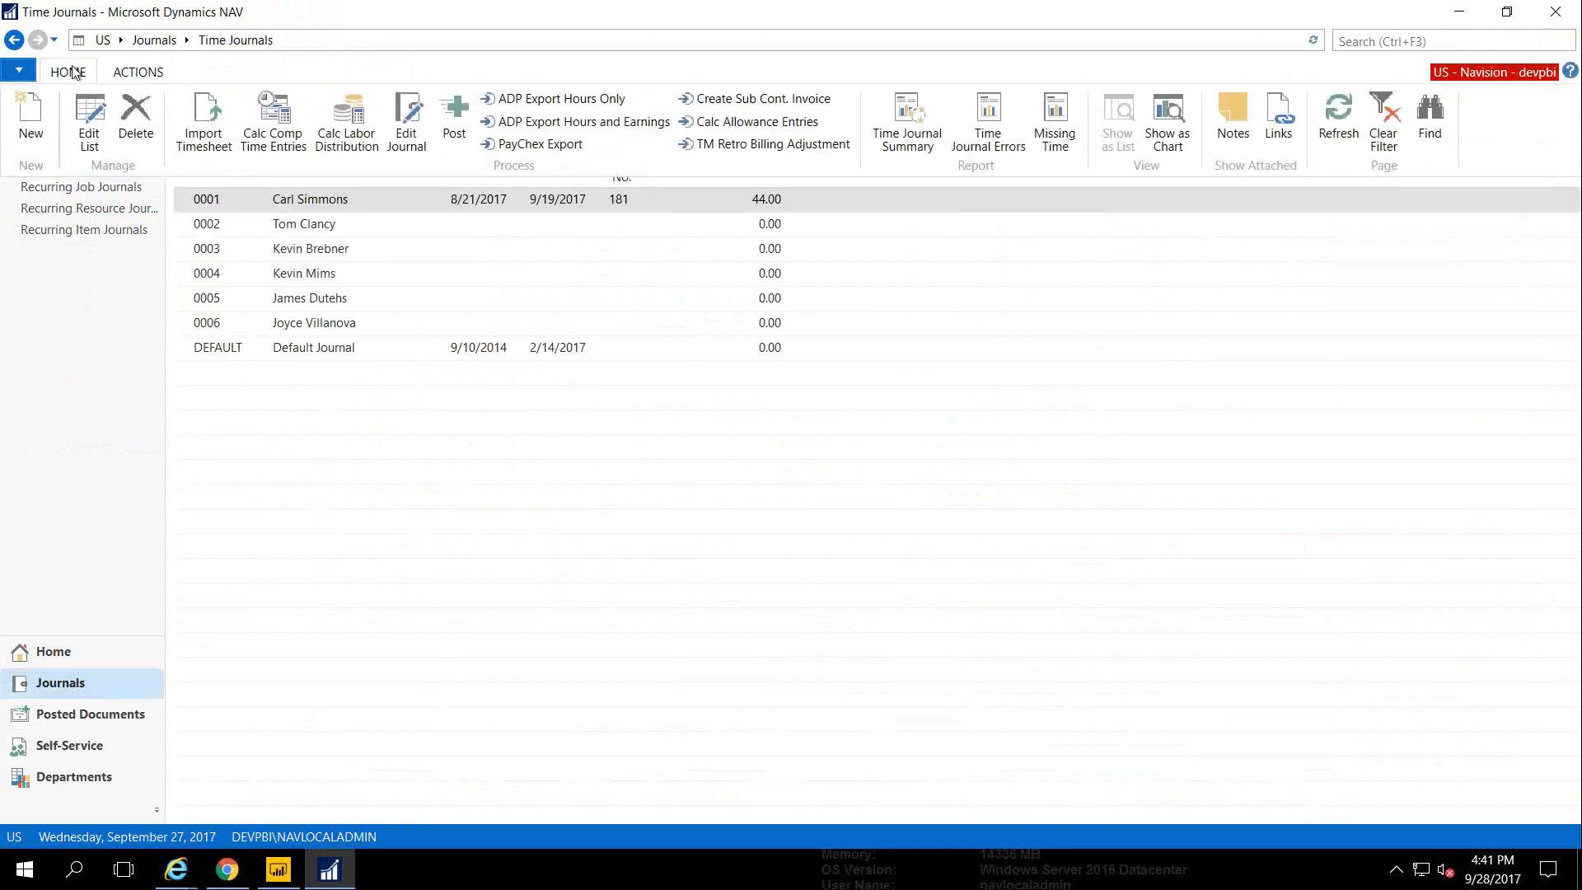
pyautogui.click(203, 132)
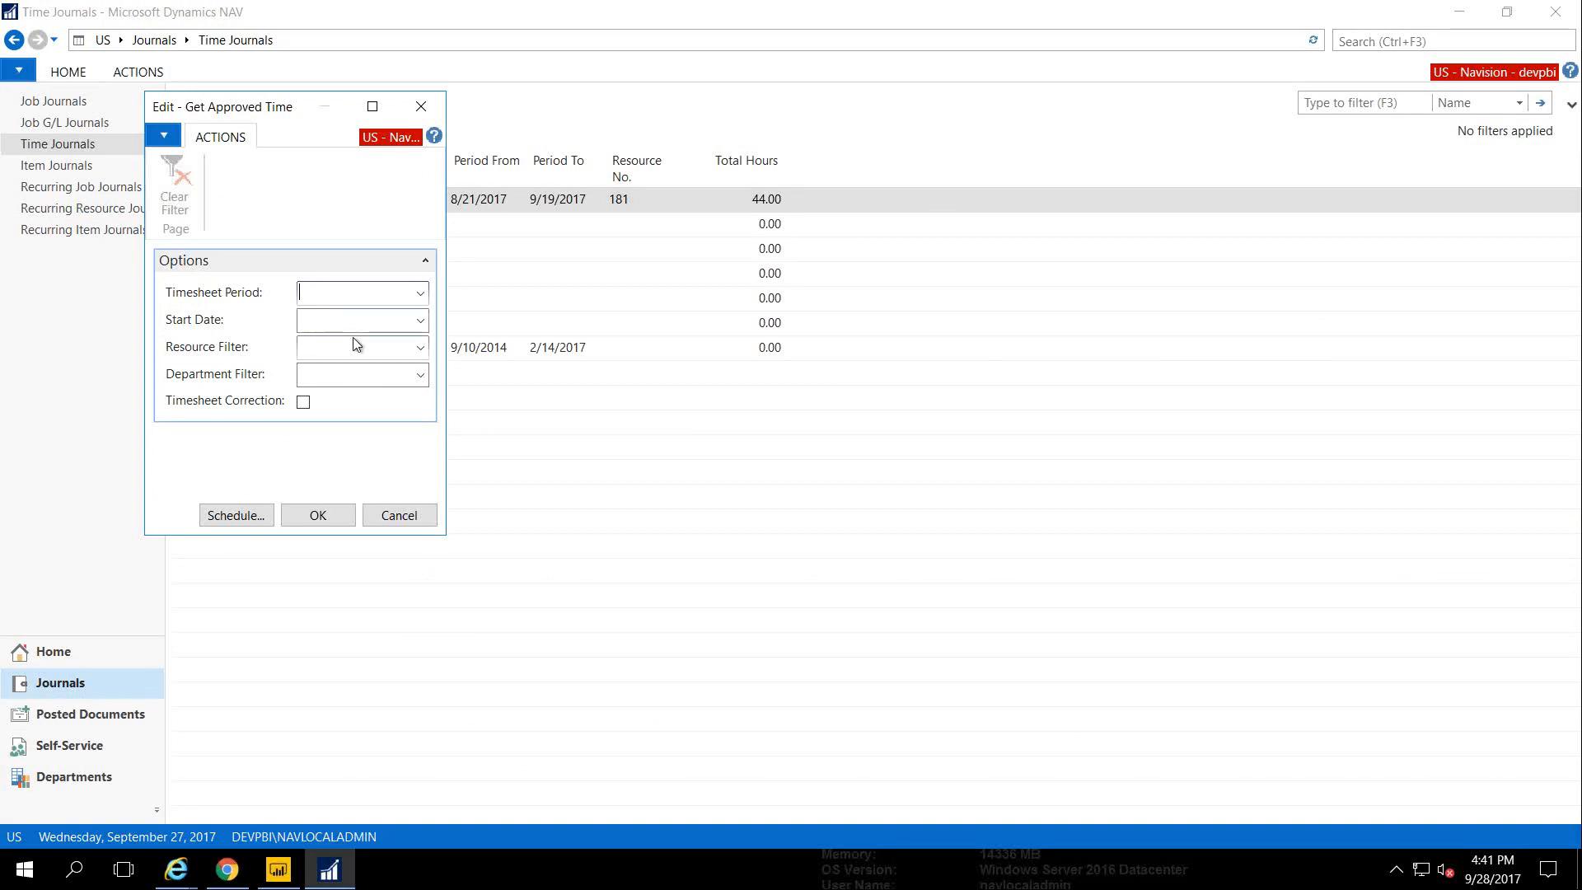
pyautogui.click(397, 515)
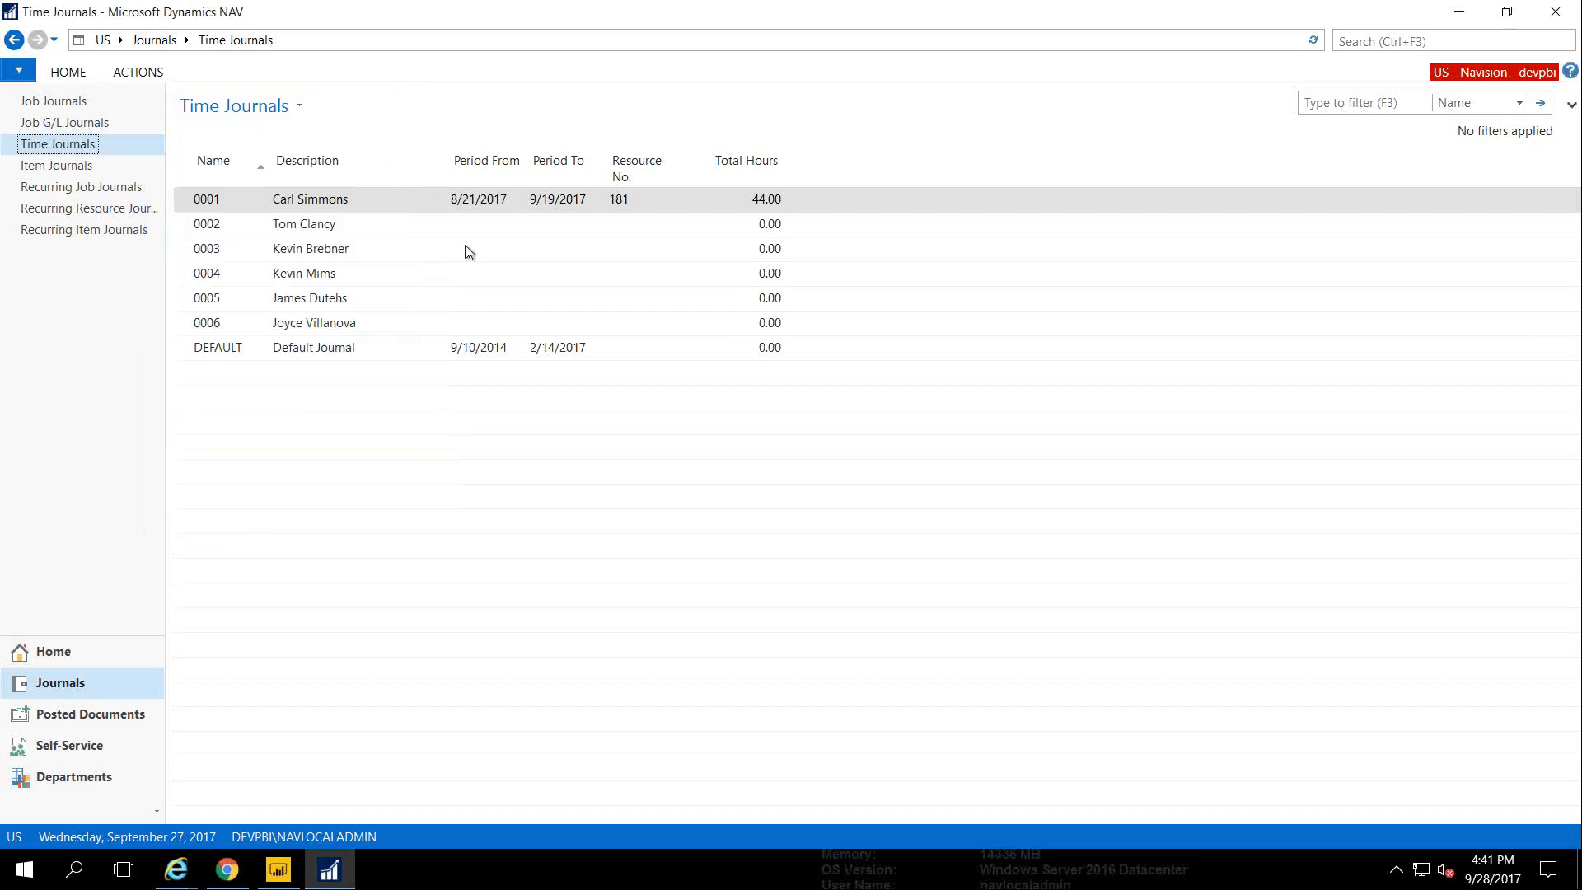
pyautogui.click(137, 72)
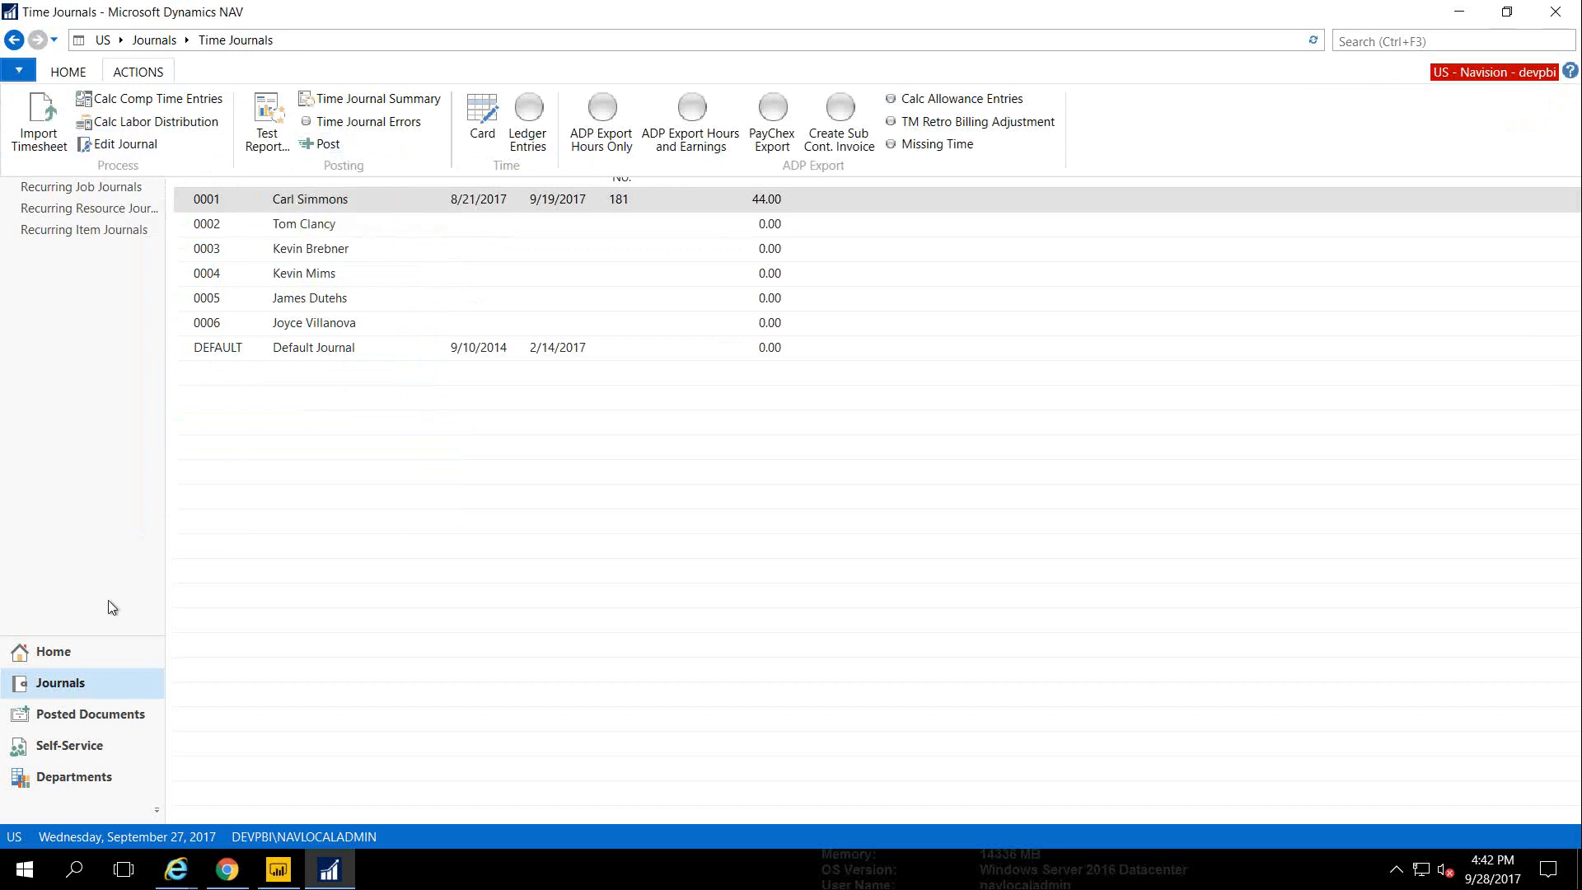
pyautogui.click(66, 655)
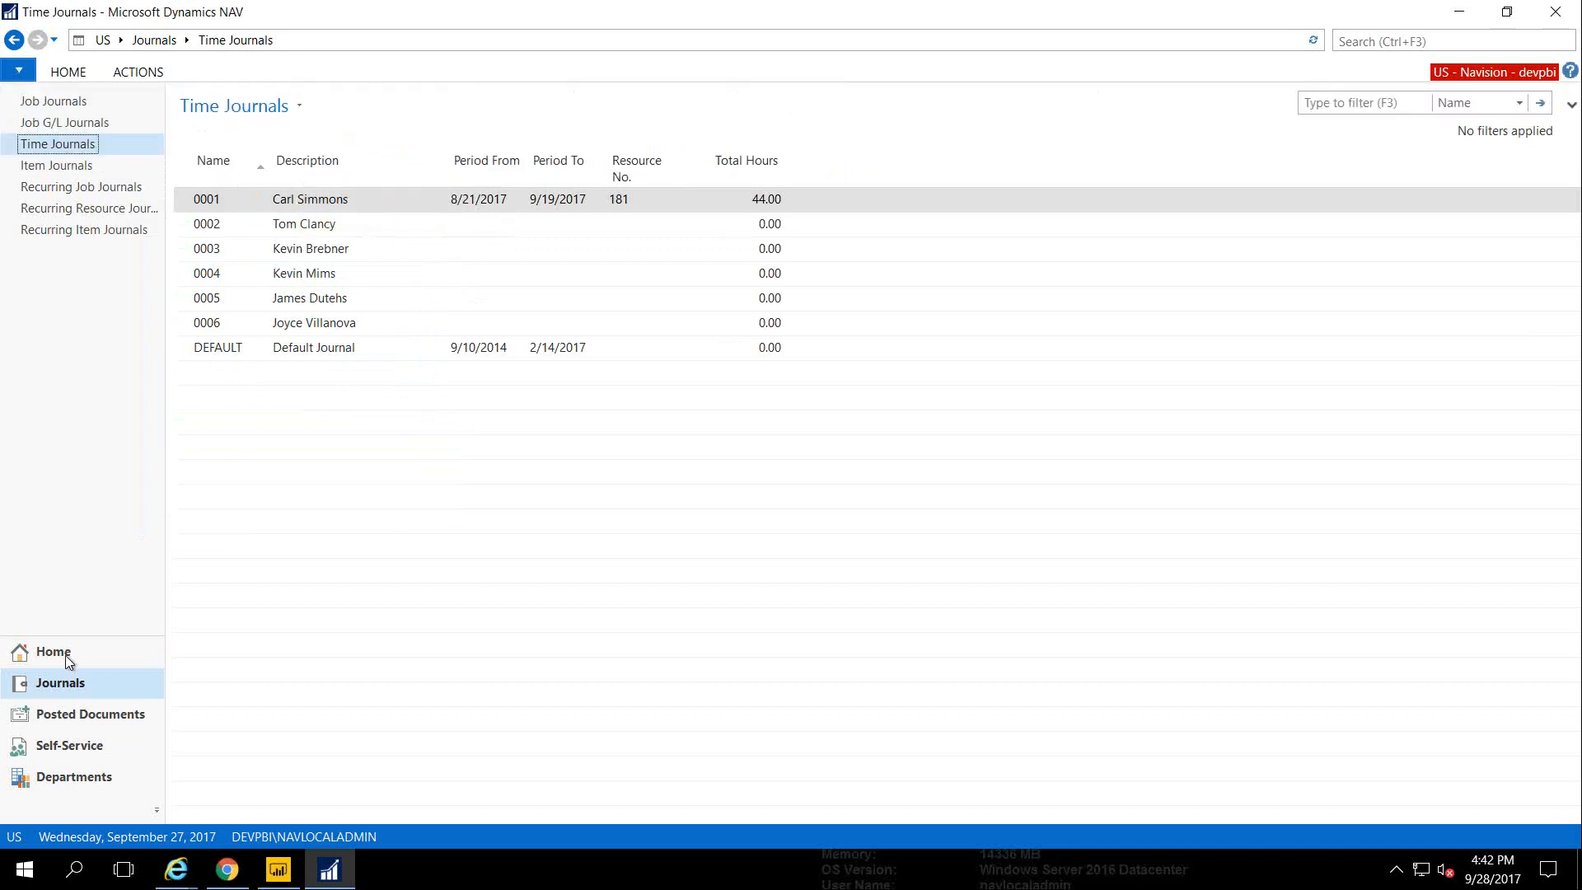
pyautogui.click(66, 655)
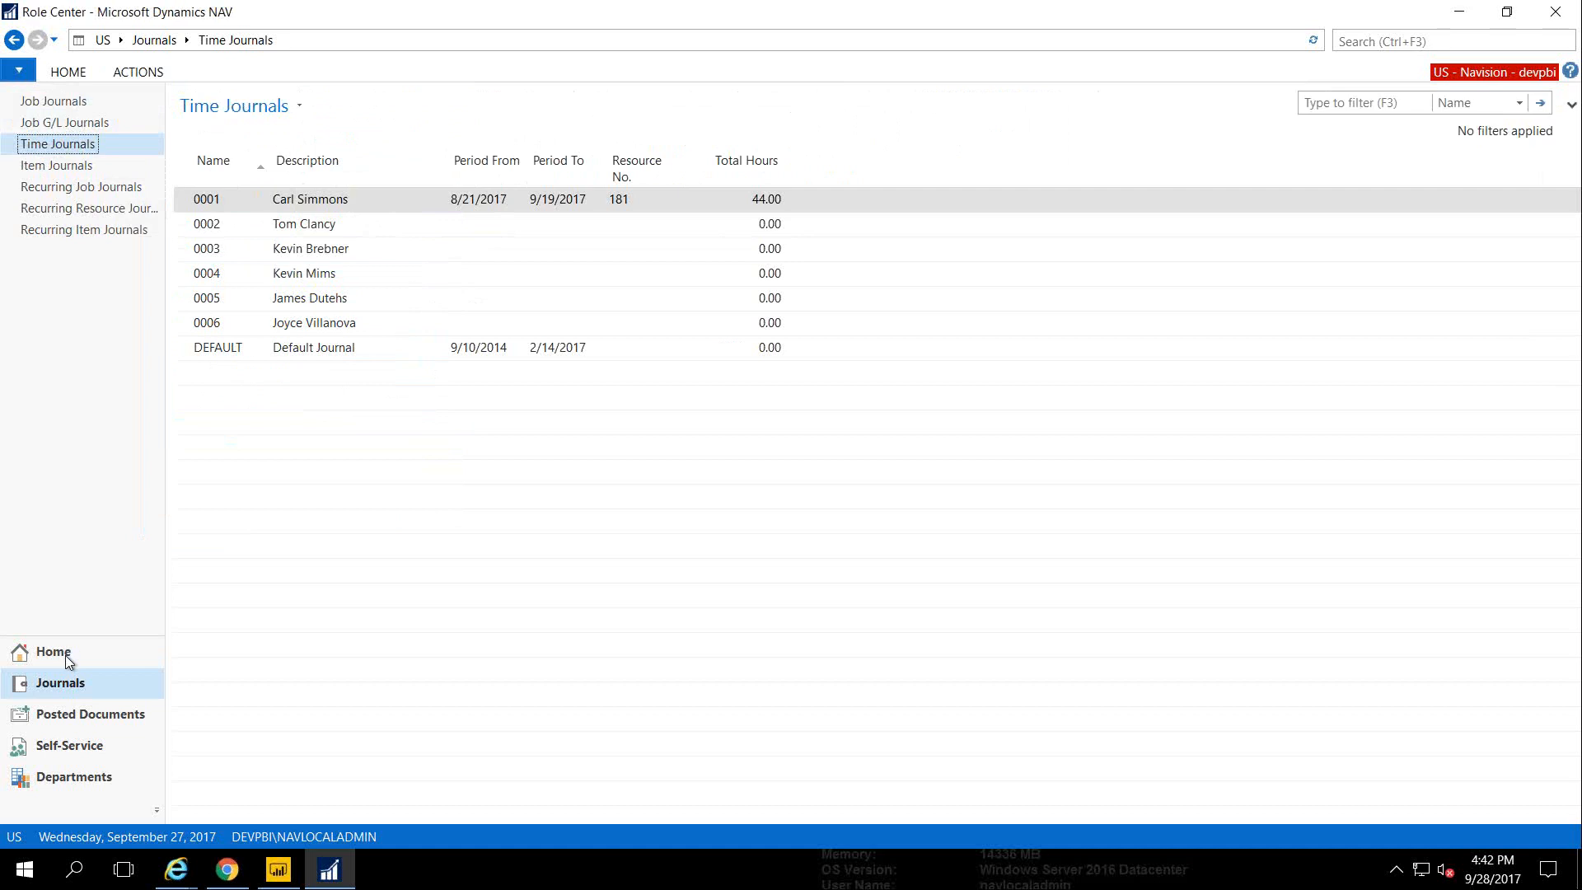
# Search 'Workflo' to open Workflows, expand Finance, and select Closing Automation
pyautogui.click(1361, 40)
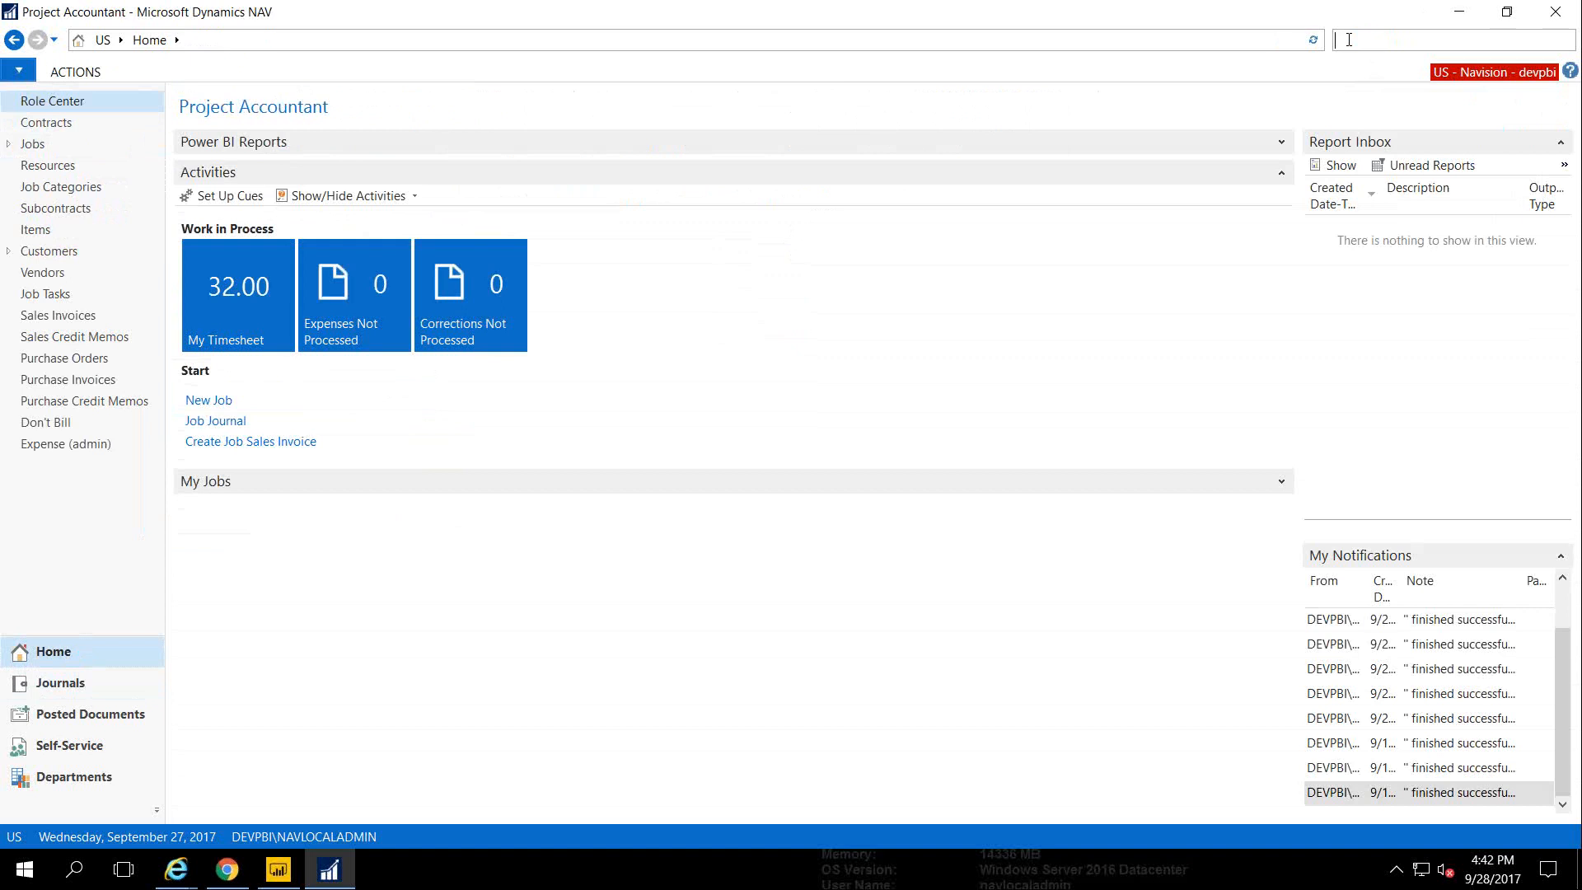
pyautogui.write('Workflo')
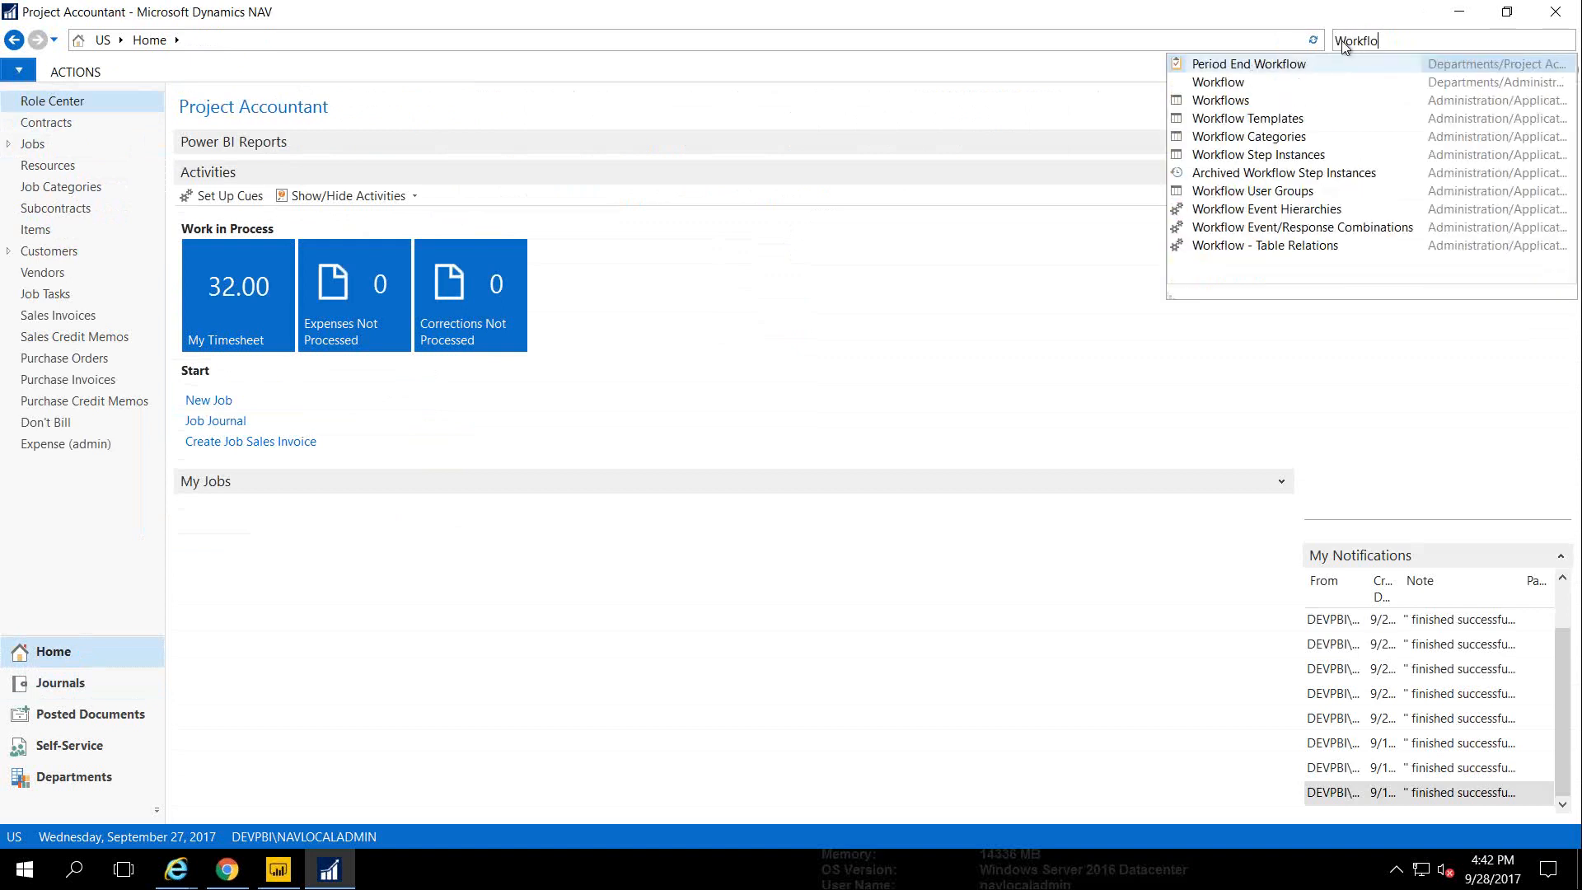
pyautogui.click(1211, 101)
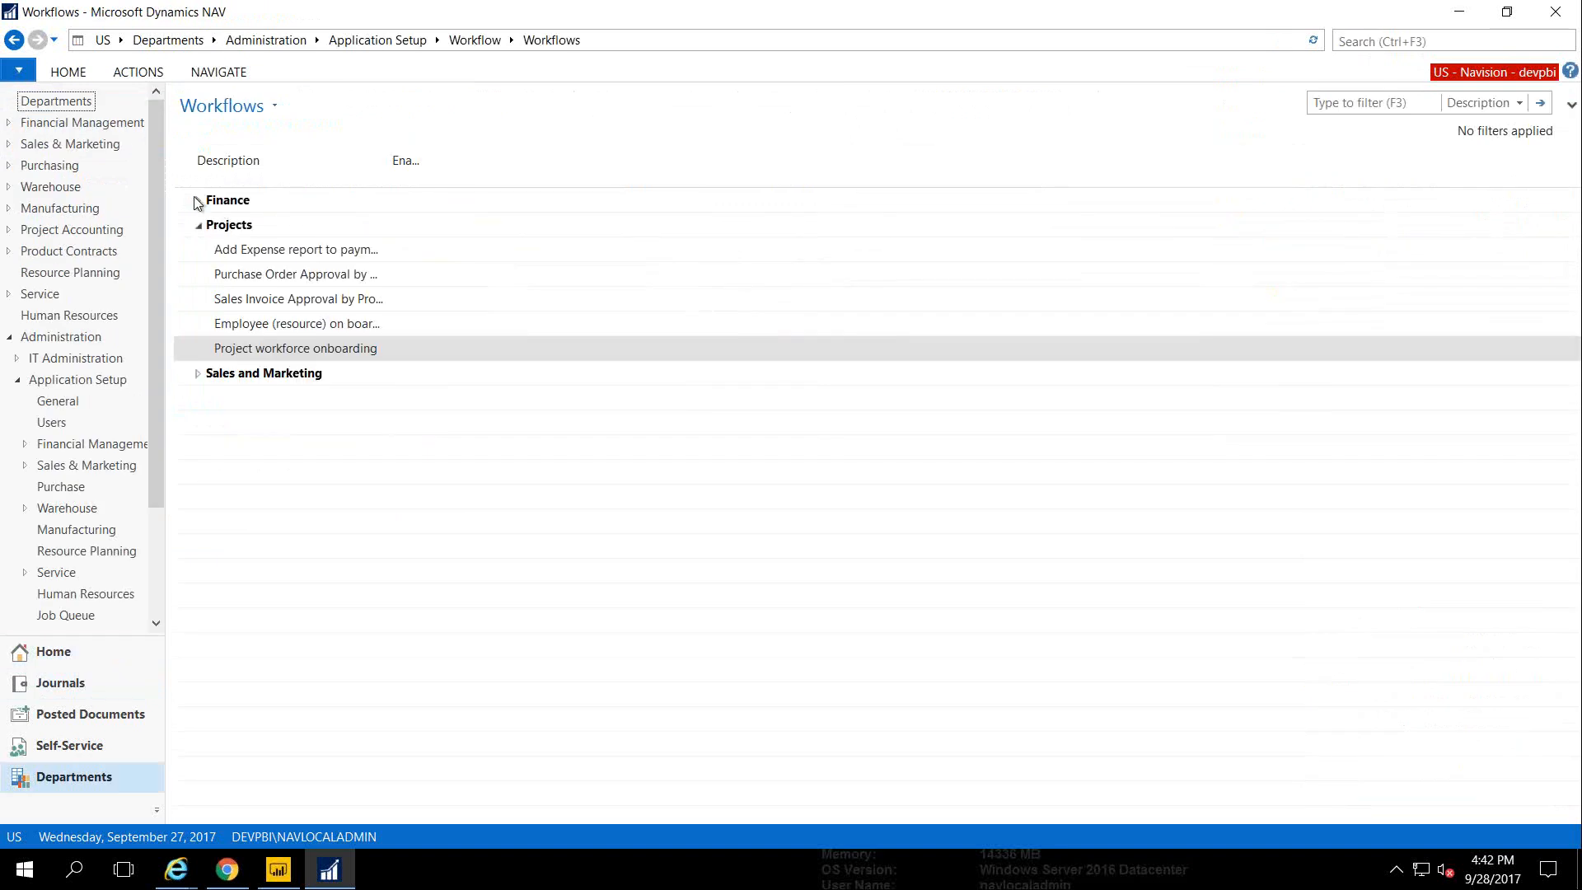
pyautogui.click(197, 201)
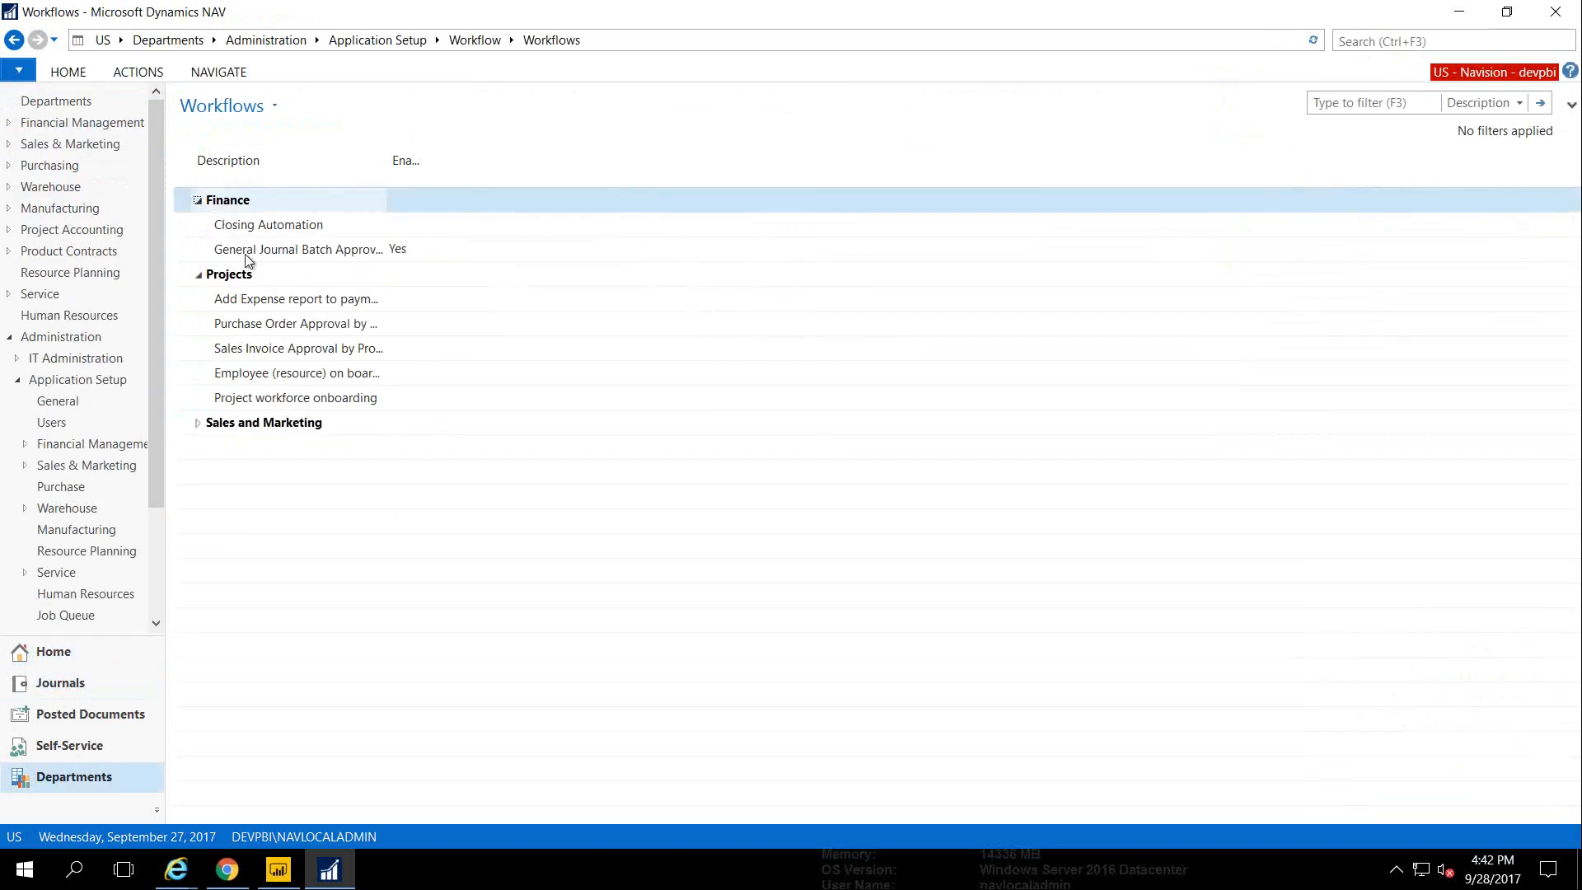
pyautogui.click(245, 228)
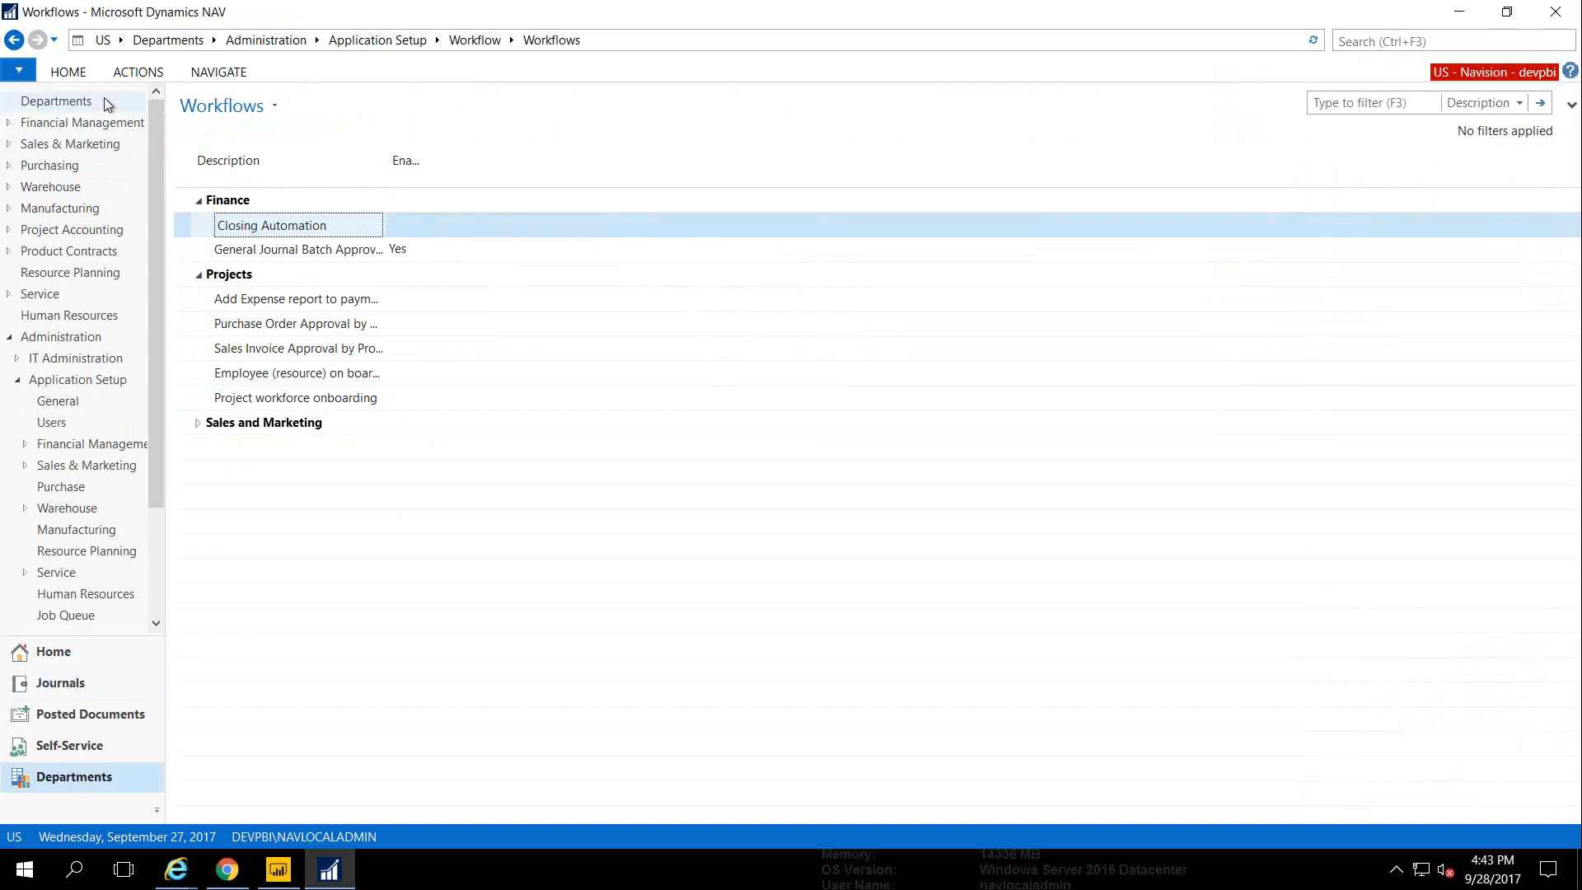
pyautogui.click(67, 72)
pyautogui.click(356, 122)
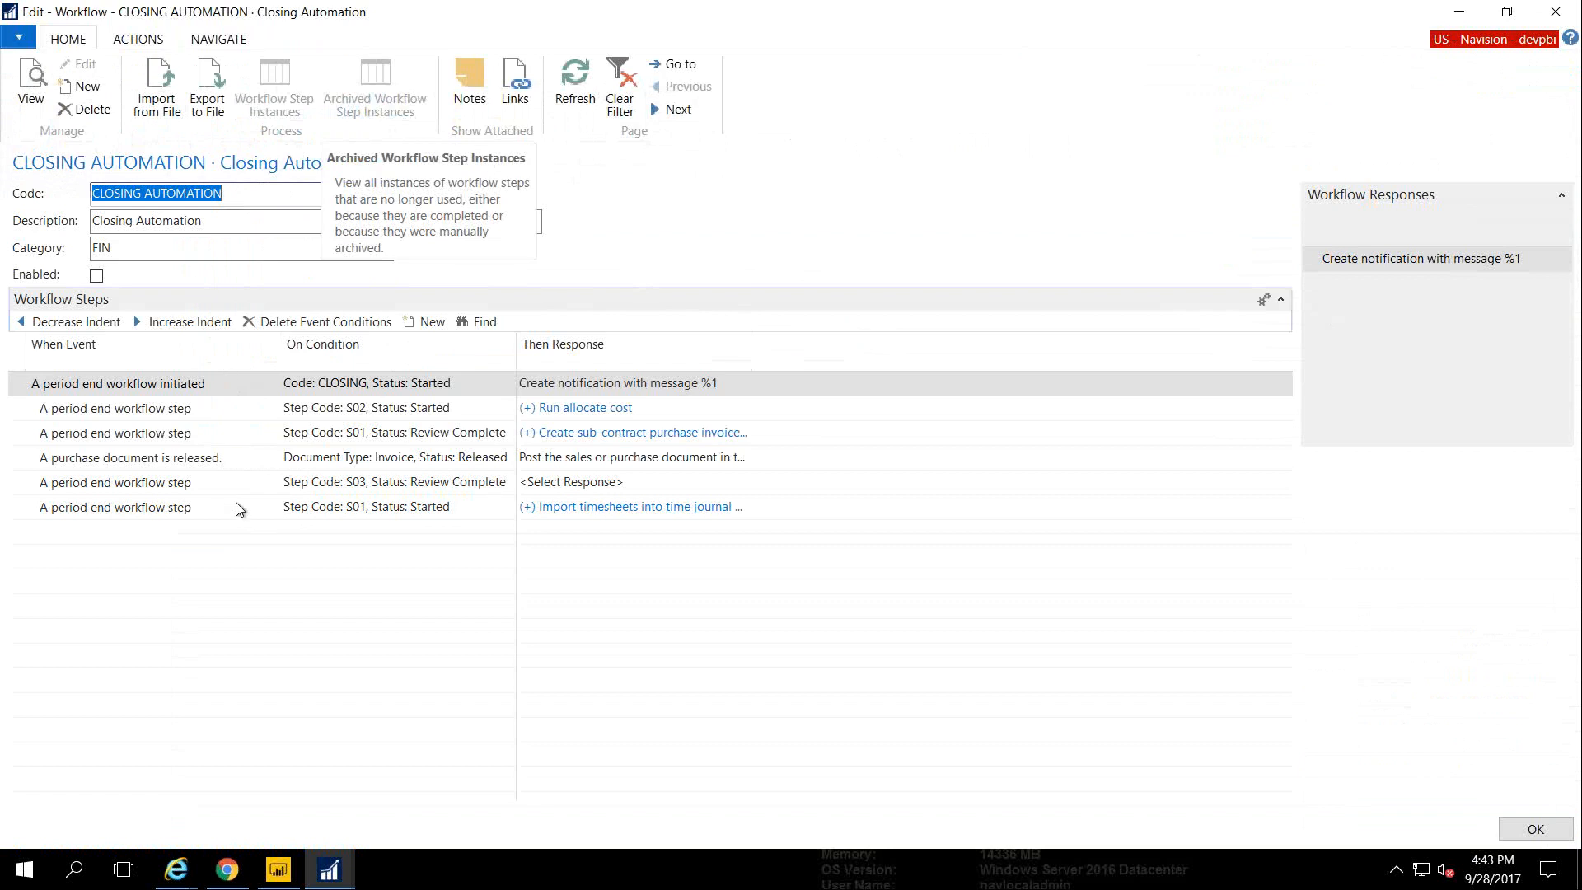
pyautogui.moveTo(332, 486)
pyautogui.click(356, 407)
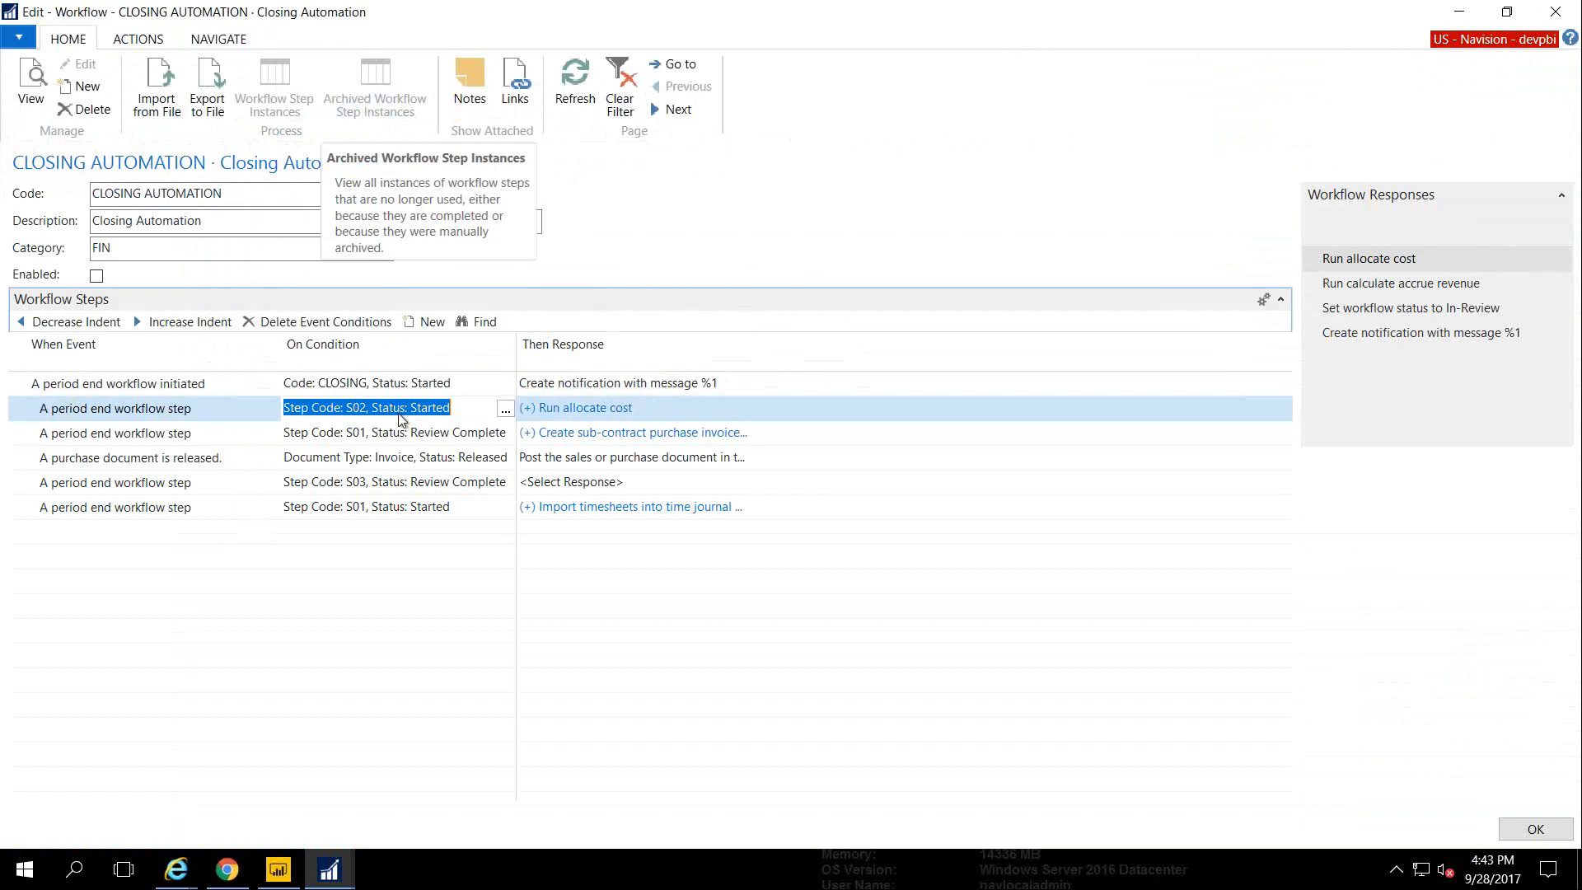
pyautogui.click(618, 409)
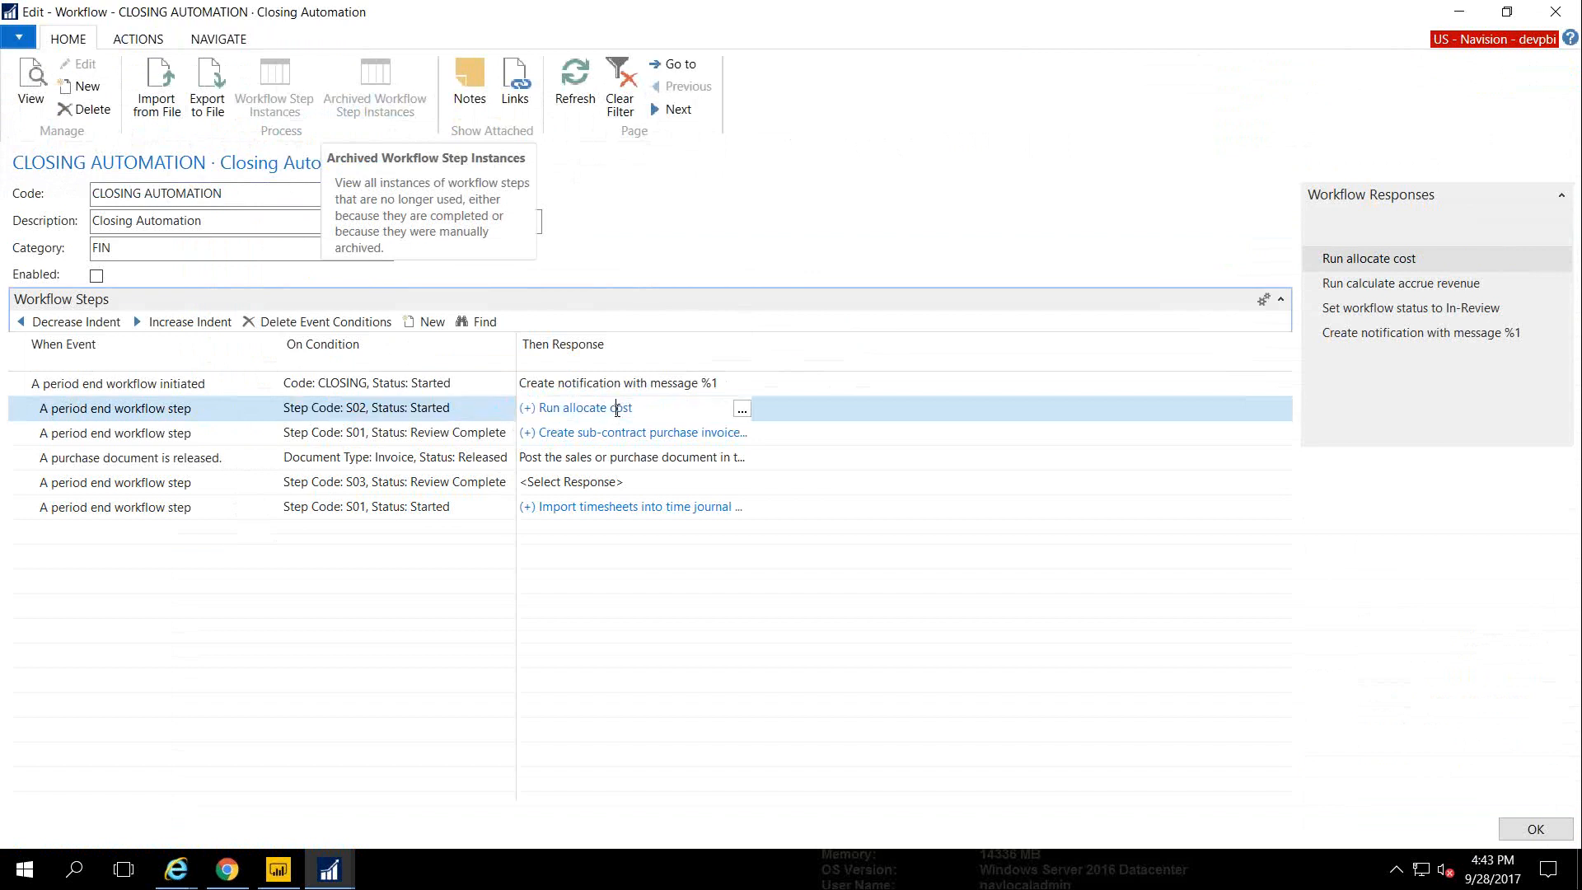
pyautogui.click(741, 409)
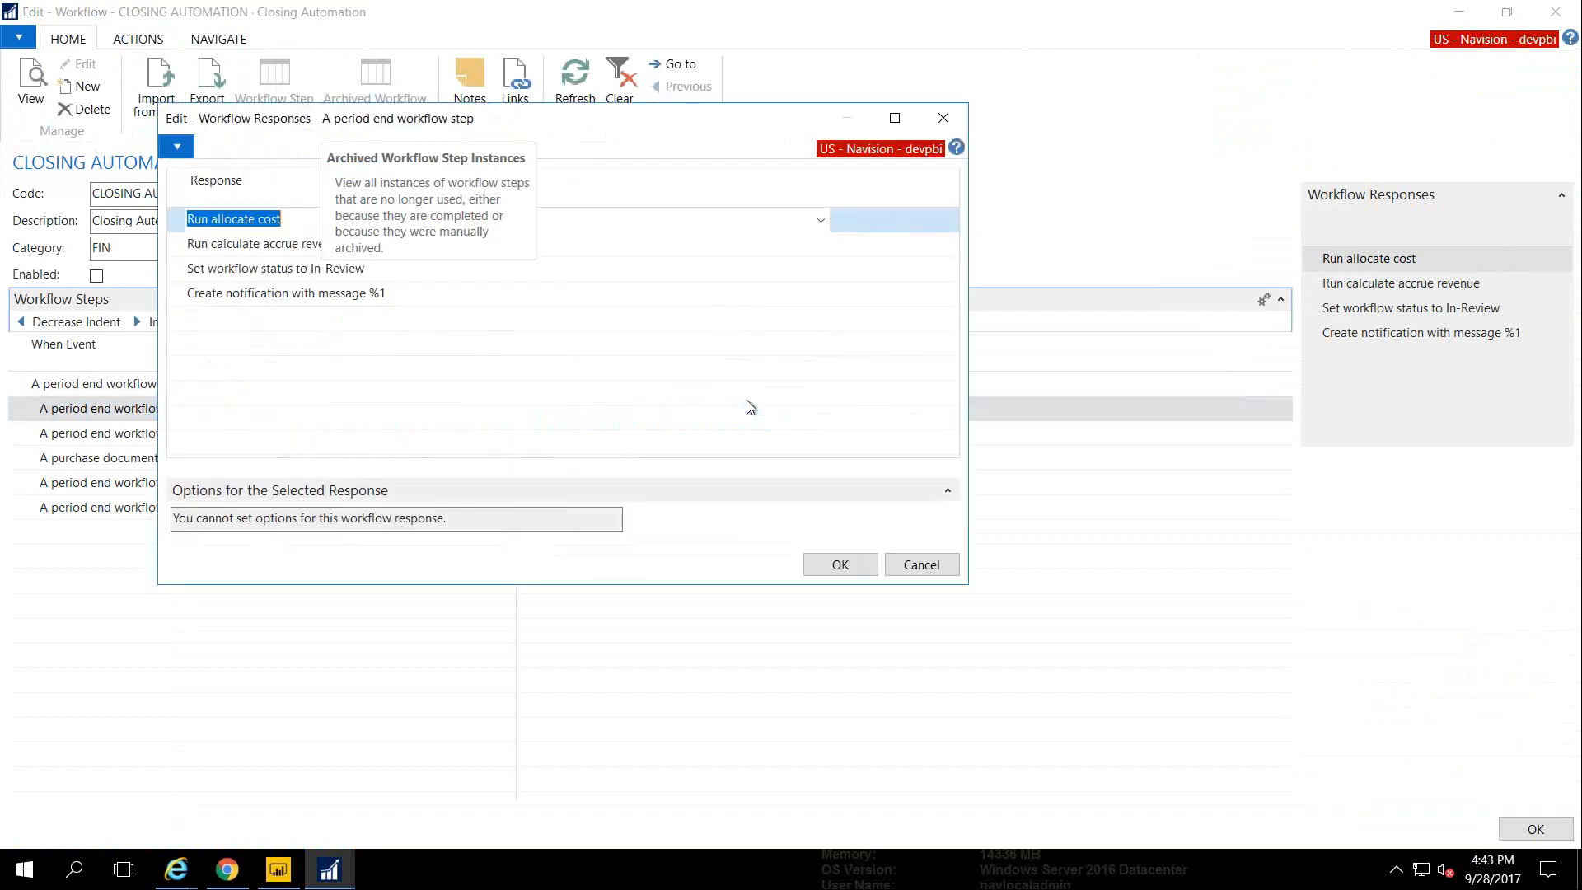
pyautogui.click(348, 292)
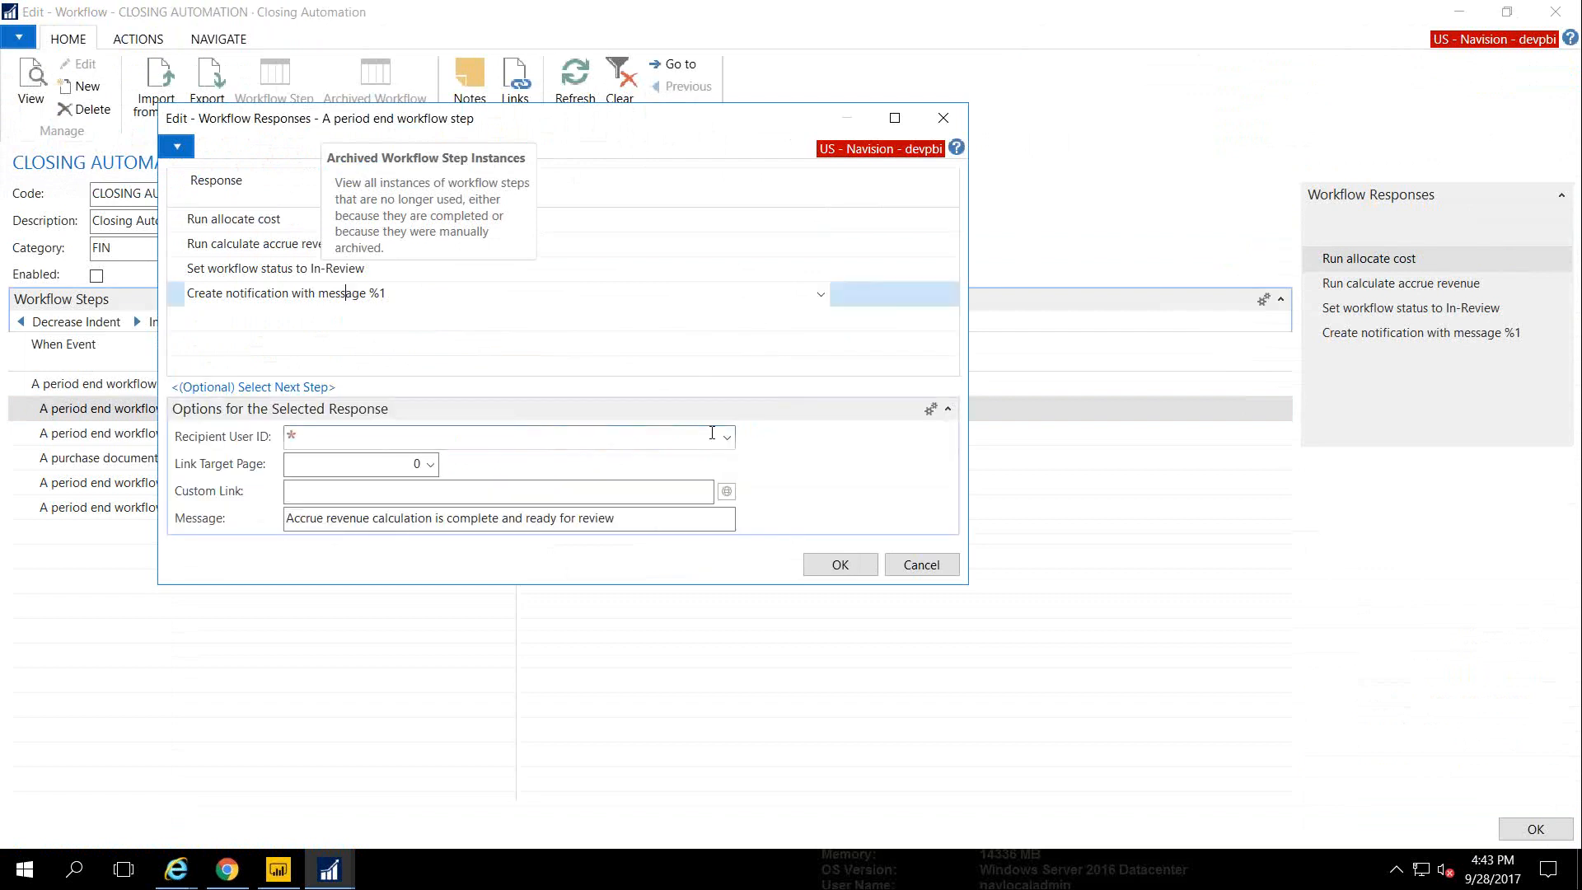
pyautogui.press('Escape')
pyautogui.press('Escape')
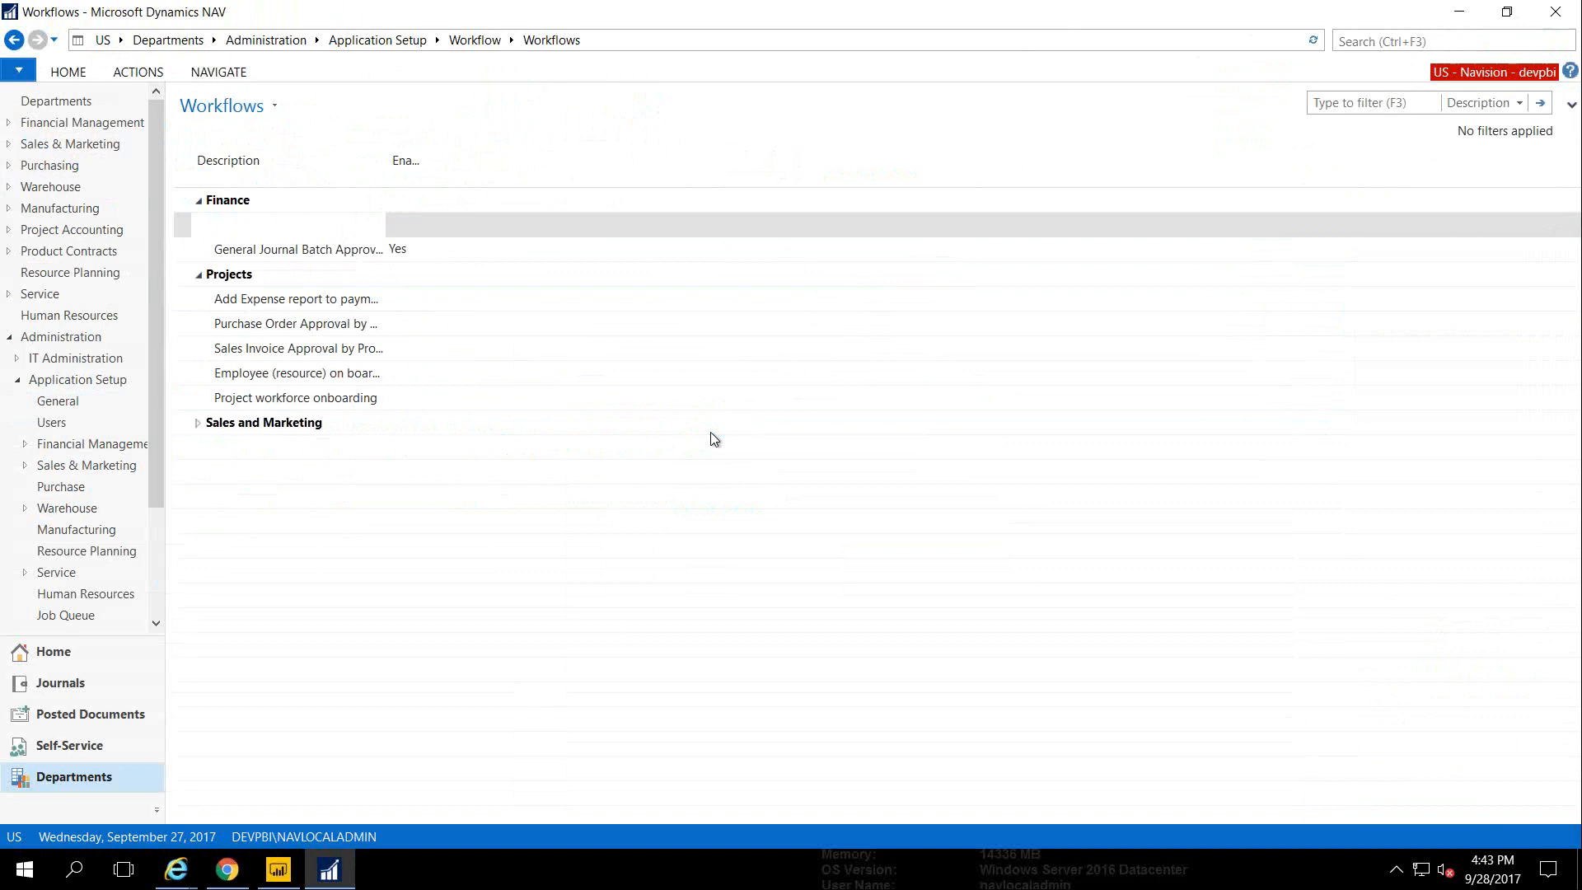
pyautogui.click(284, 251)
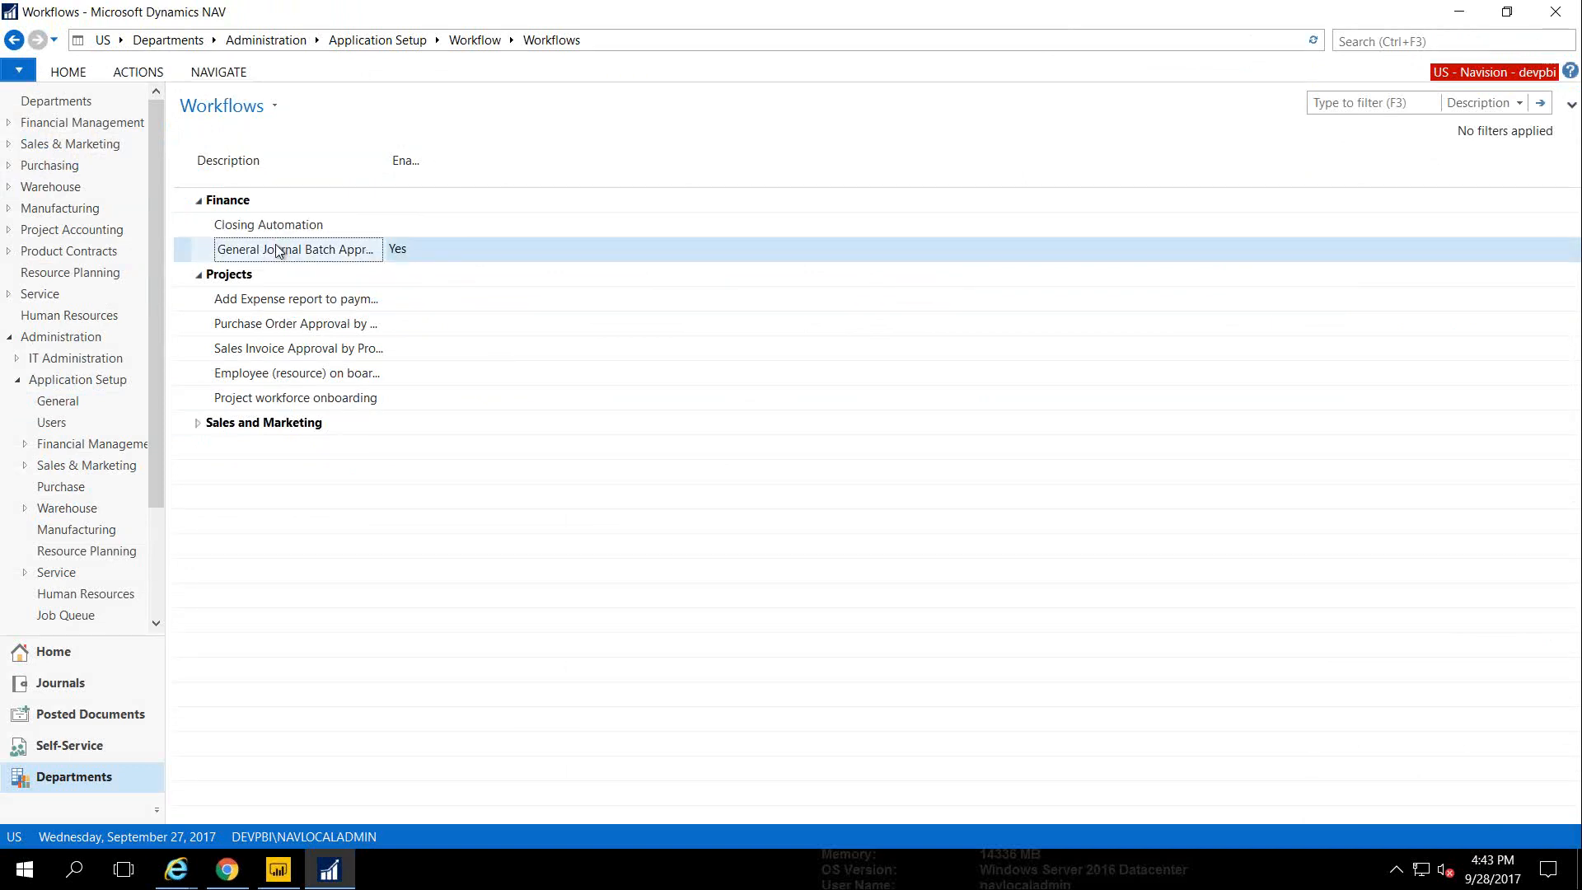
pyautogui.click(72, 79)
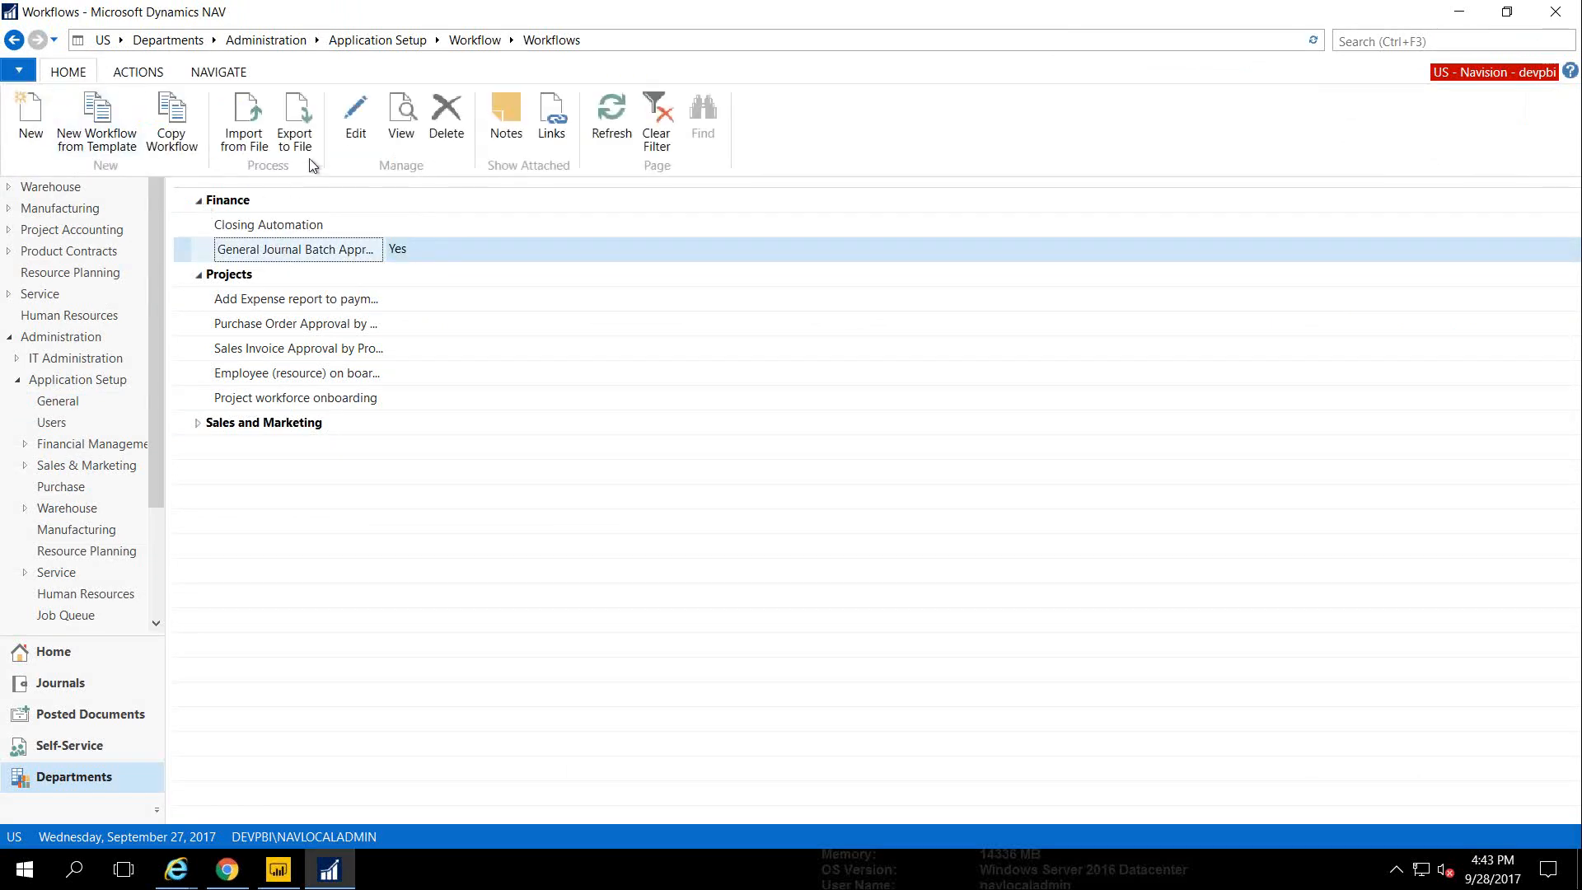
pyautogui.click(352, 138)
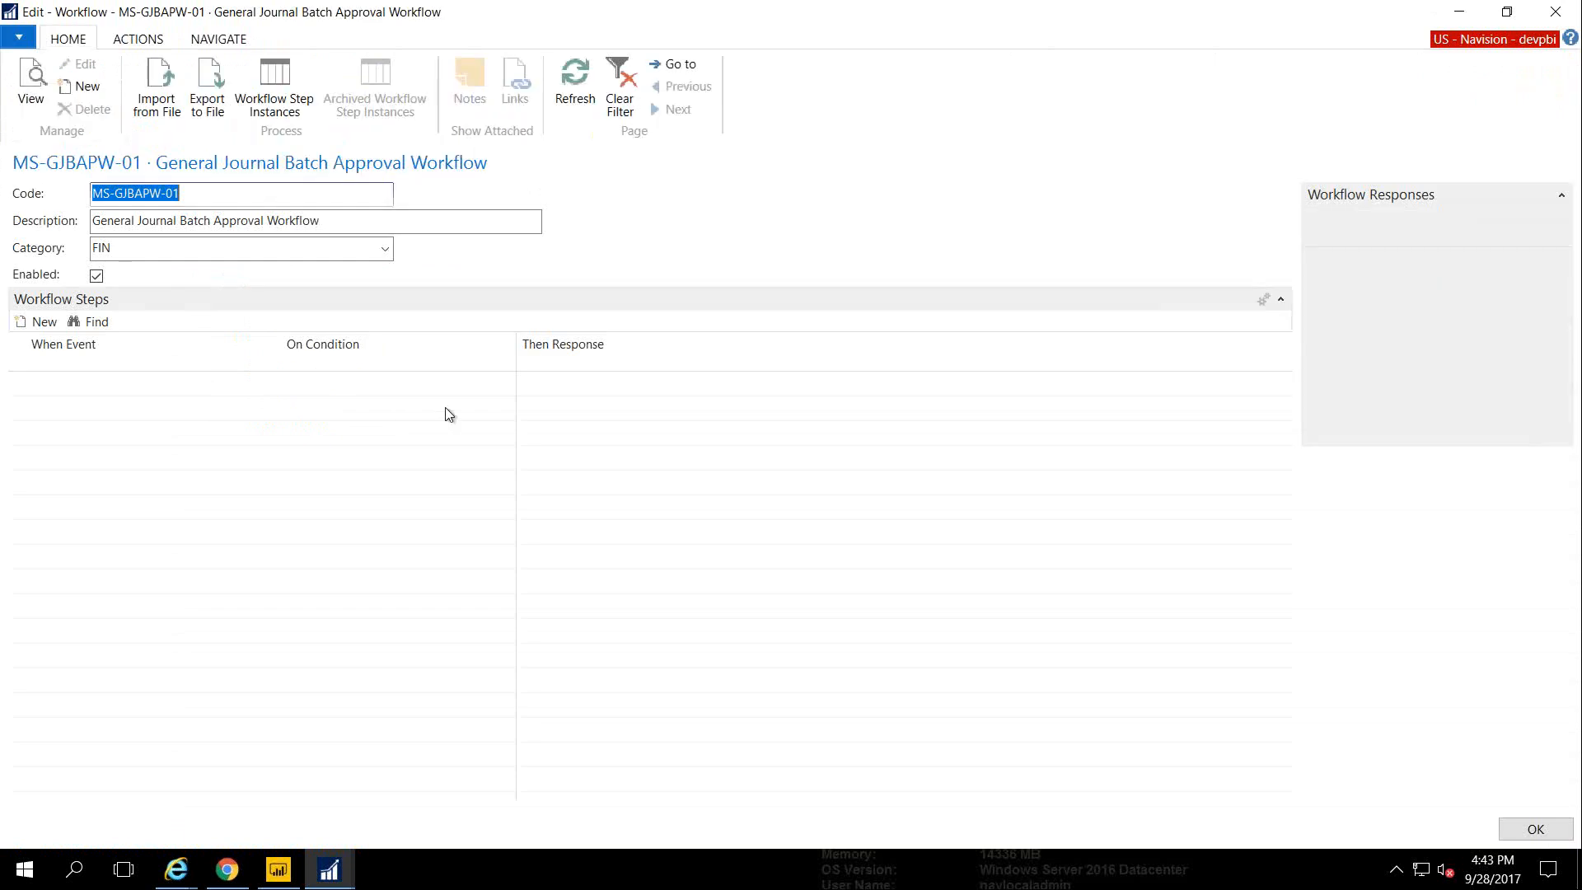
pyautogui.click(587, 408)
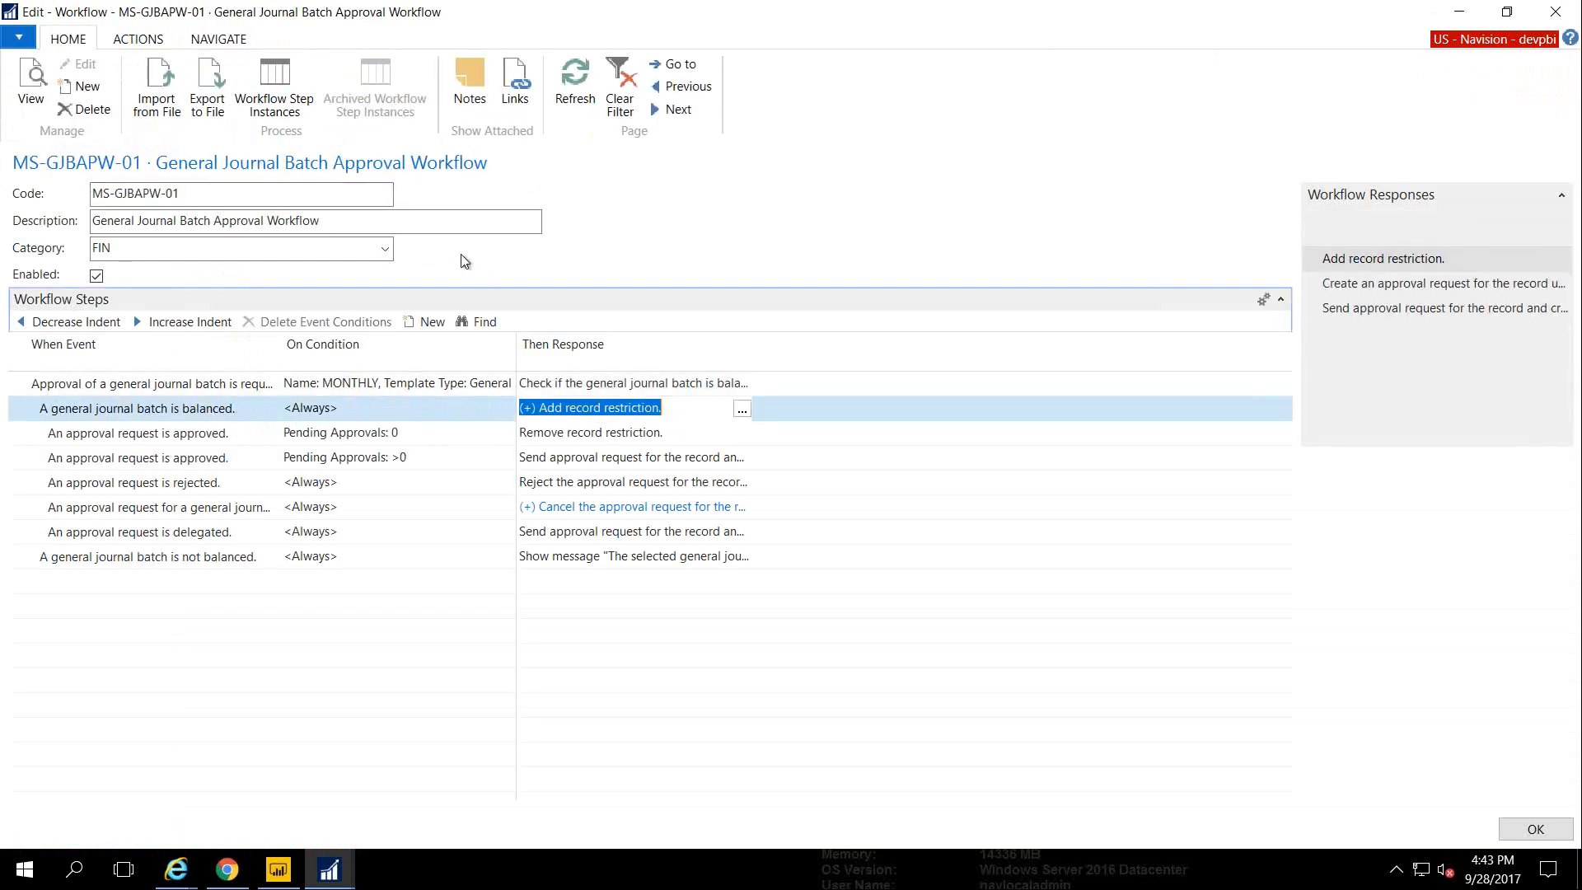
pyautogui.click(742, 409)
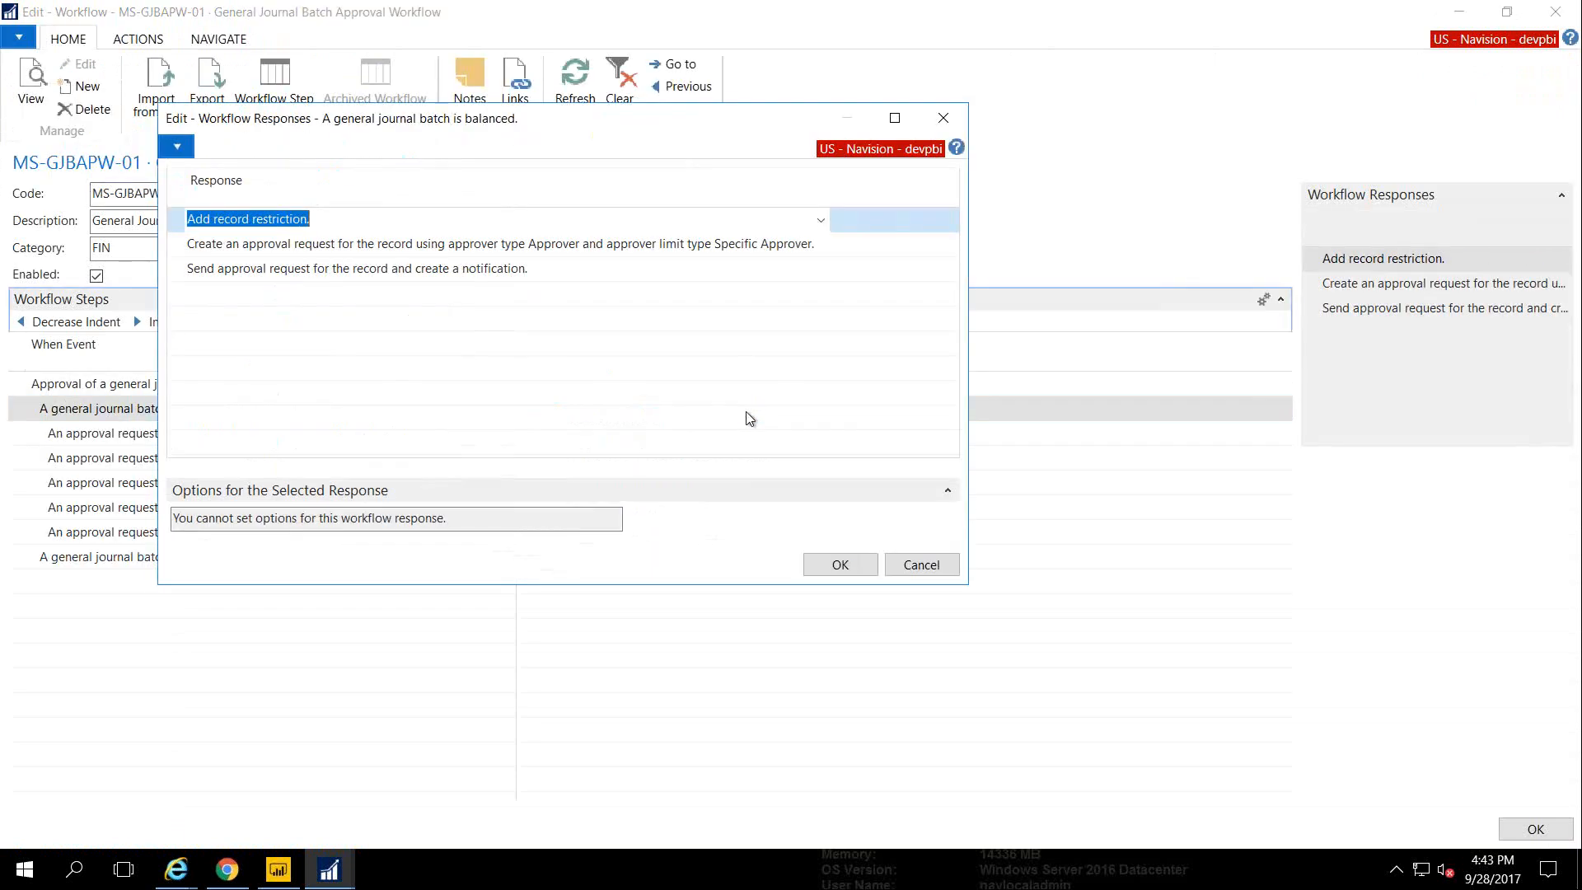
pyautogui.click(471, 242)
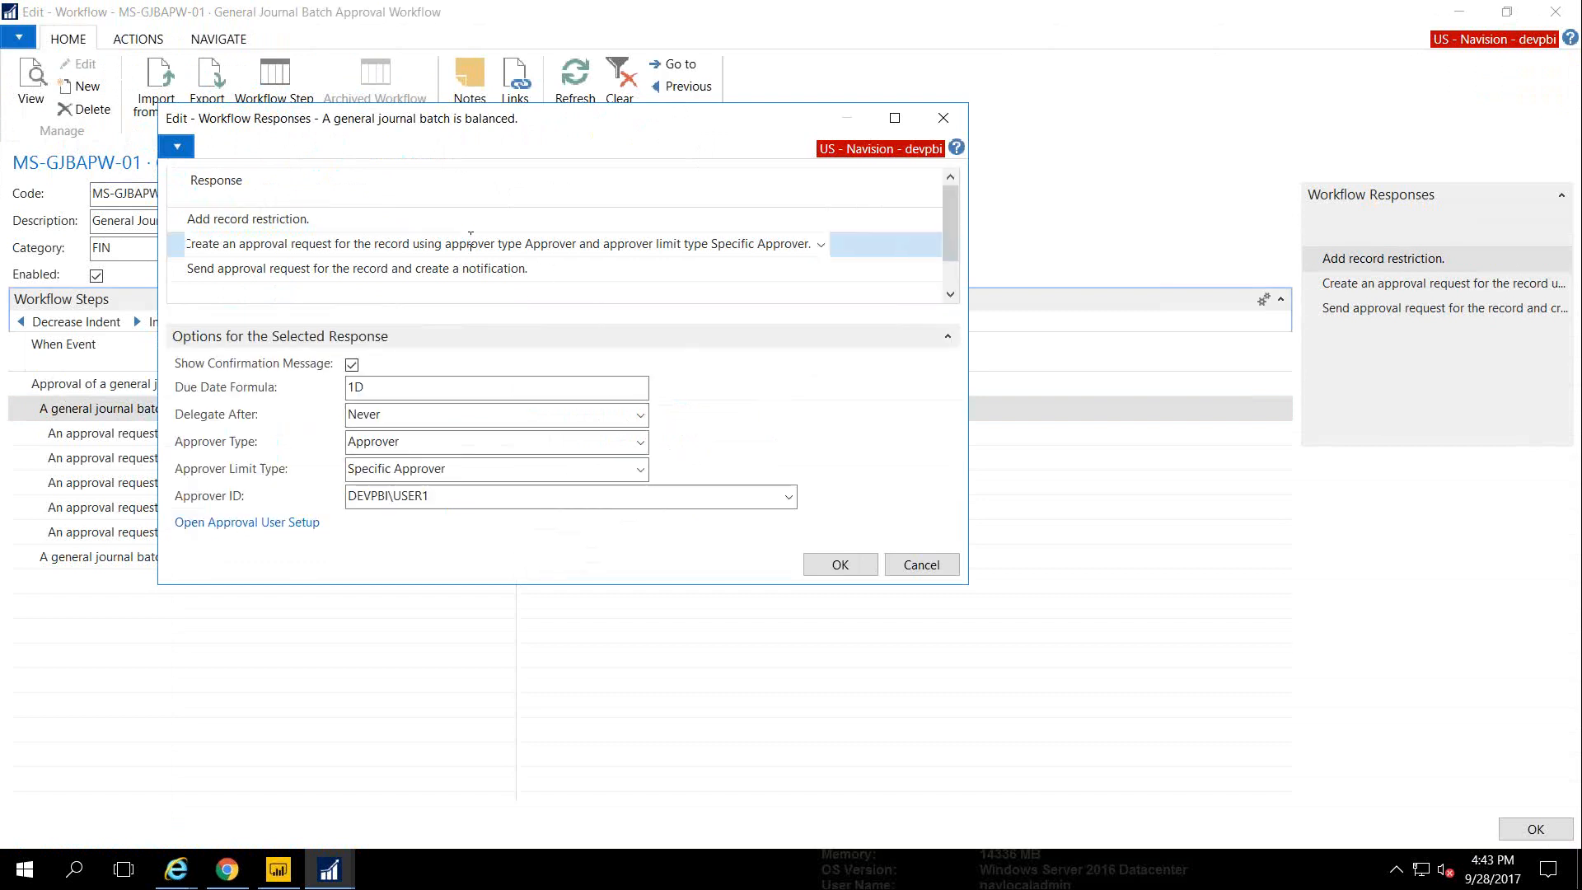
pyautogui.click(478, 387)
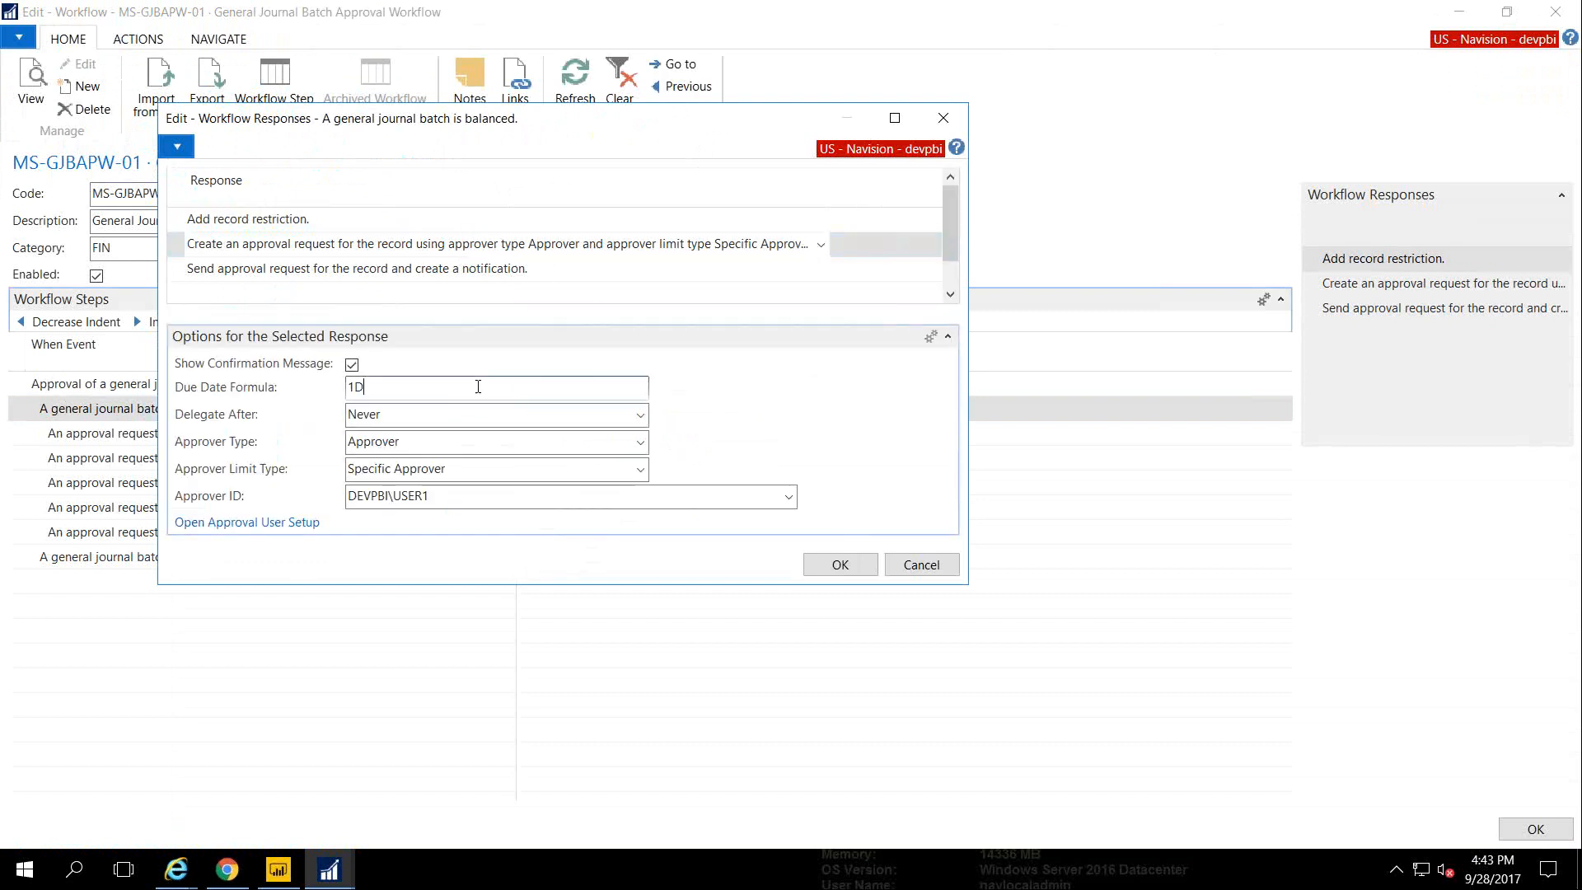
pyautogui.moveTo(242, 396)
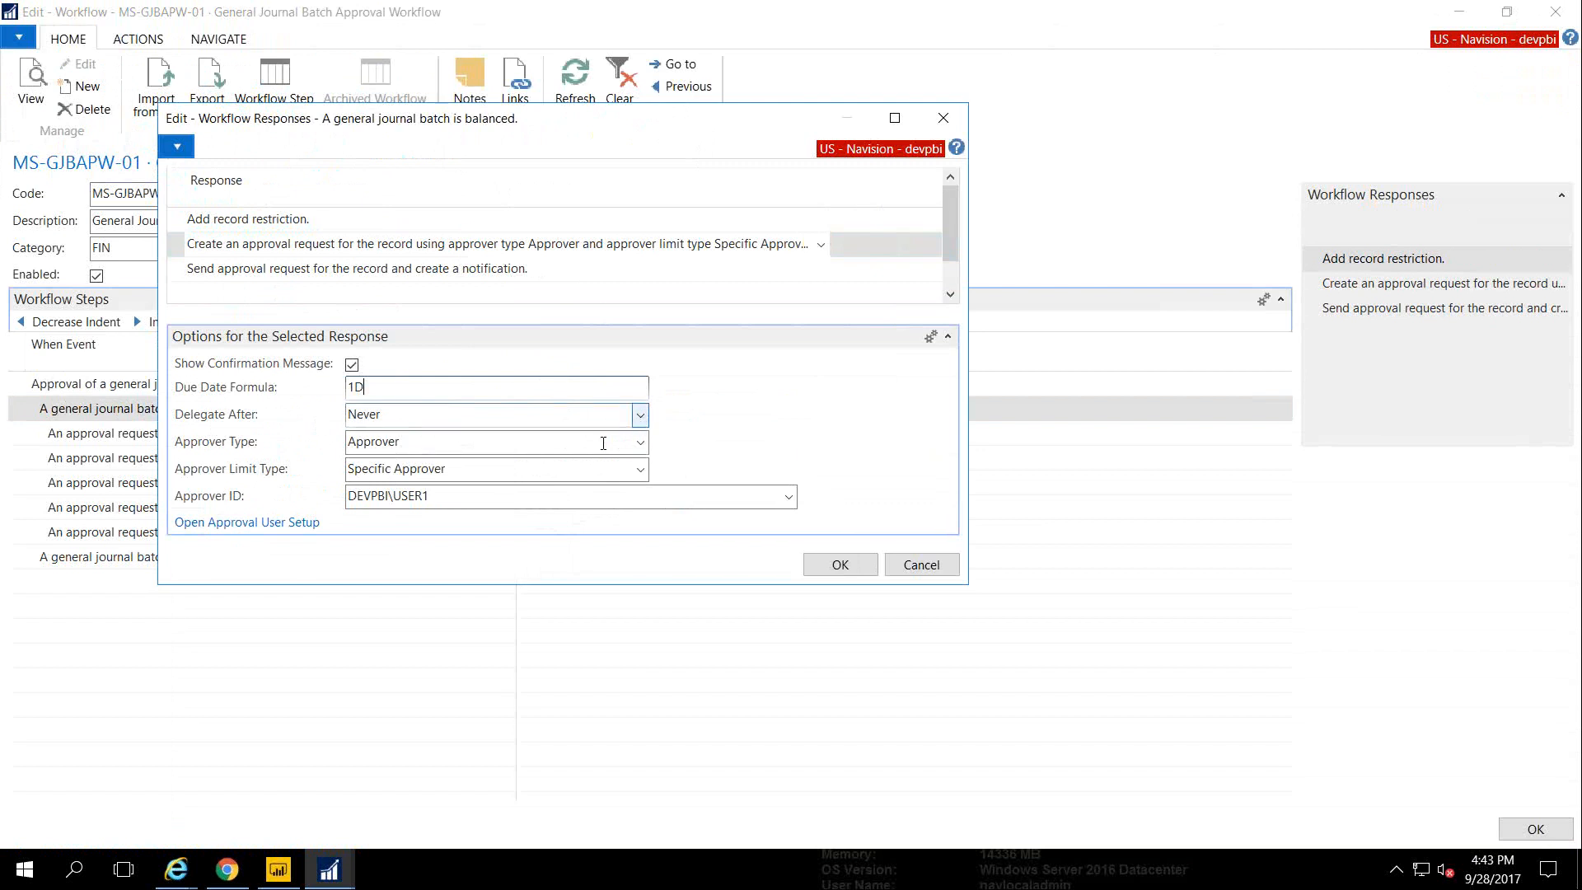
pyautogui.click(628, 445)
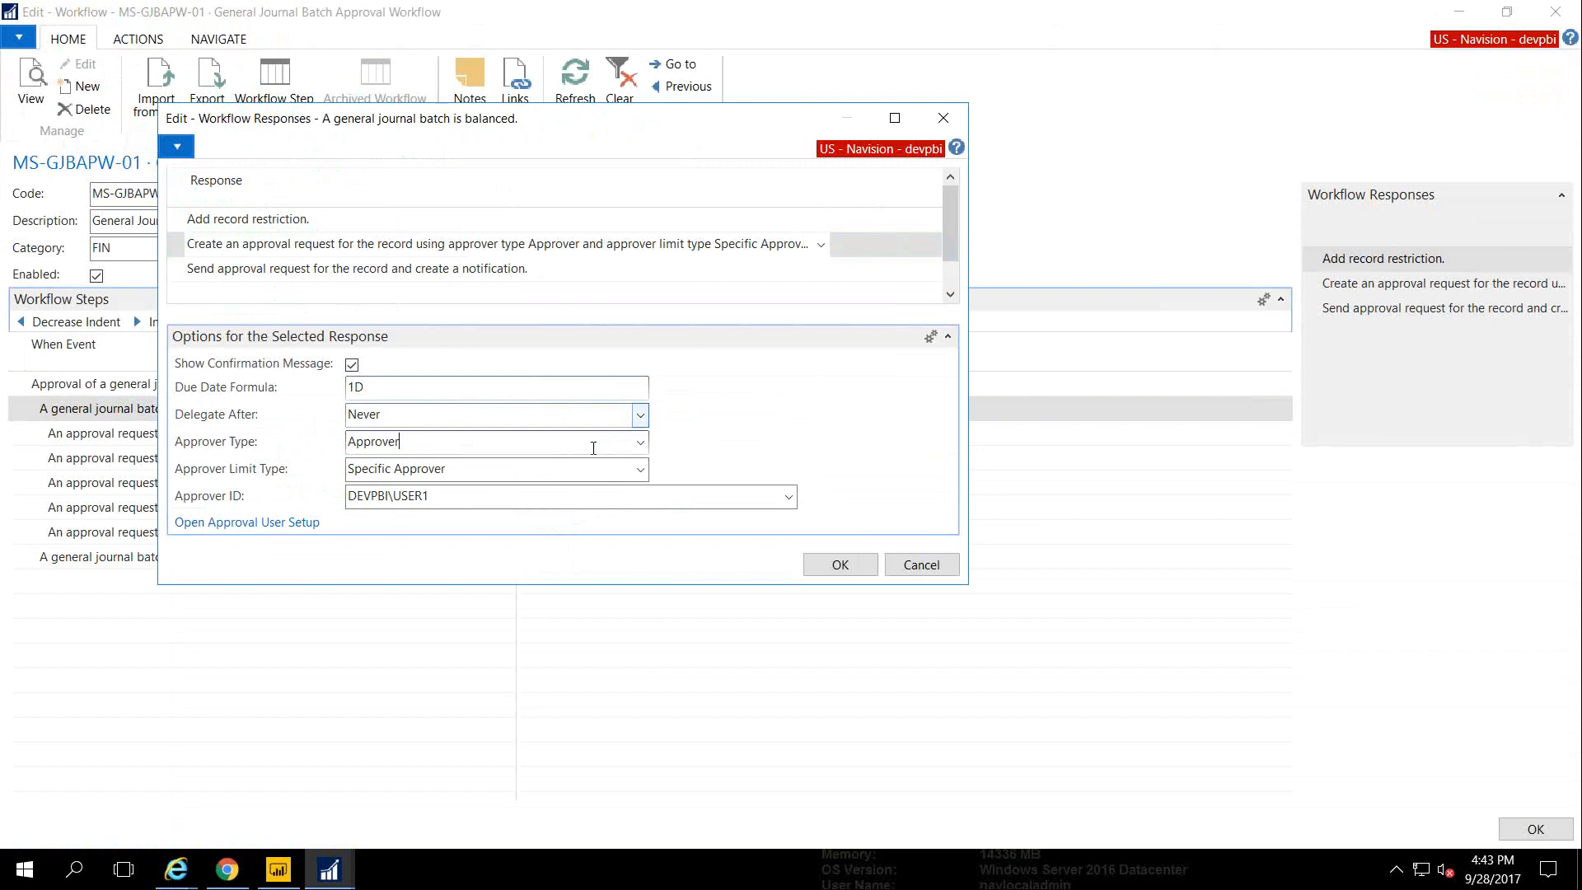
pyautogui.click(540, 468)
pyautogui.click(641, 469)
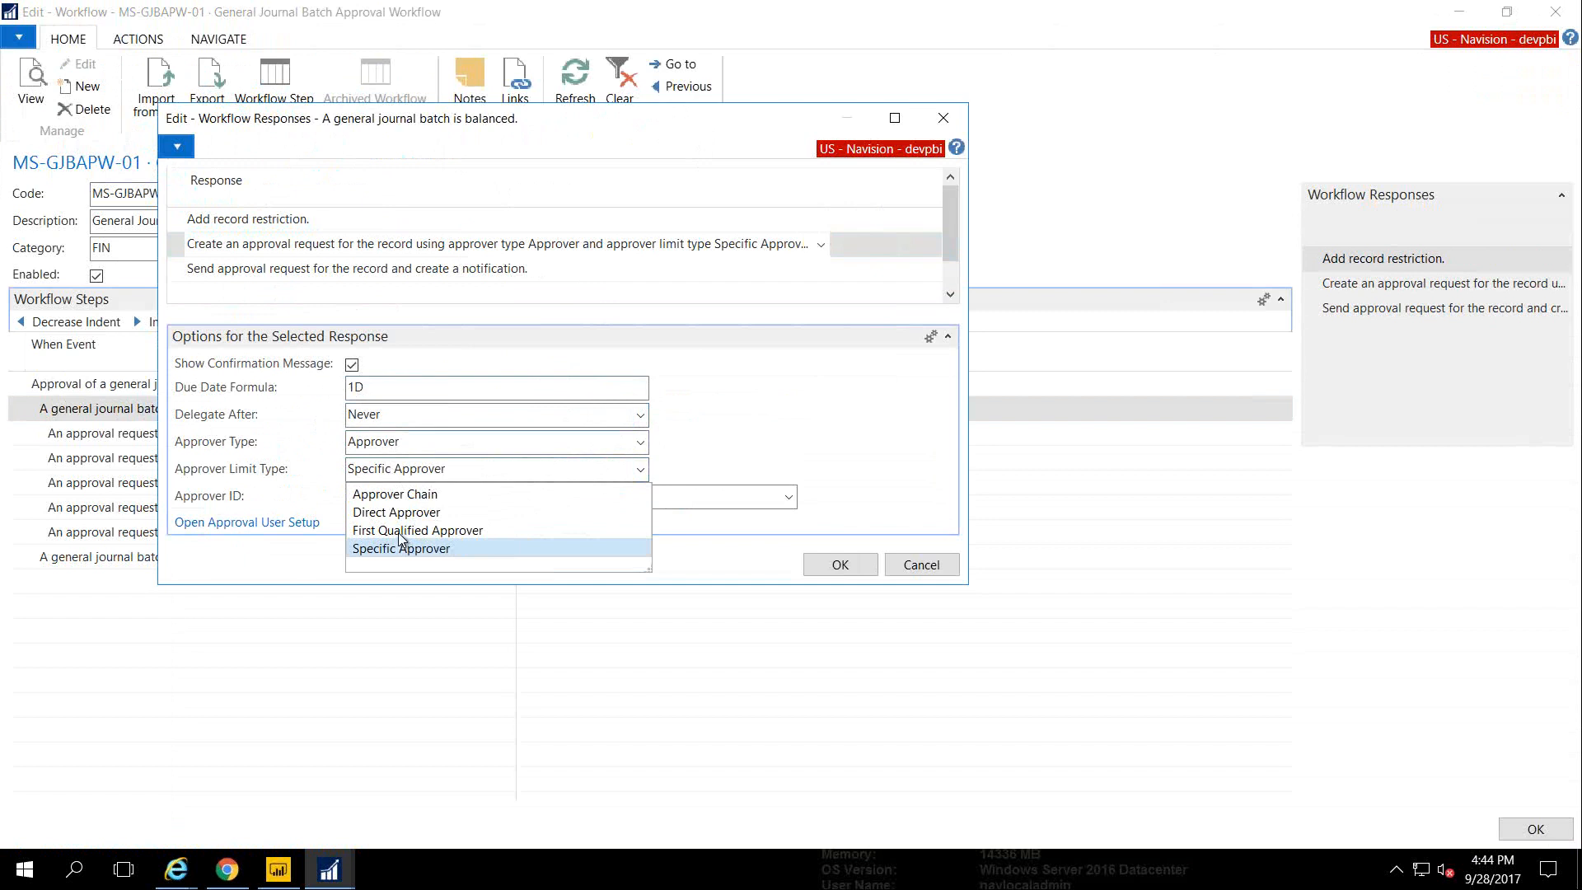
pyautogui.click(744, 462)
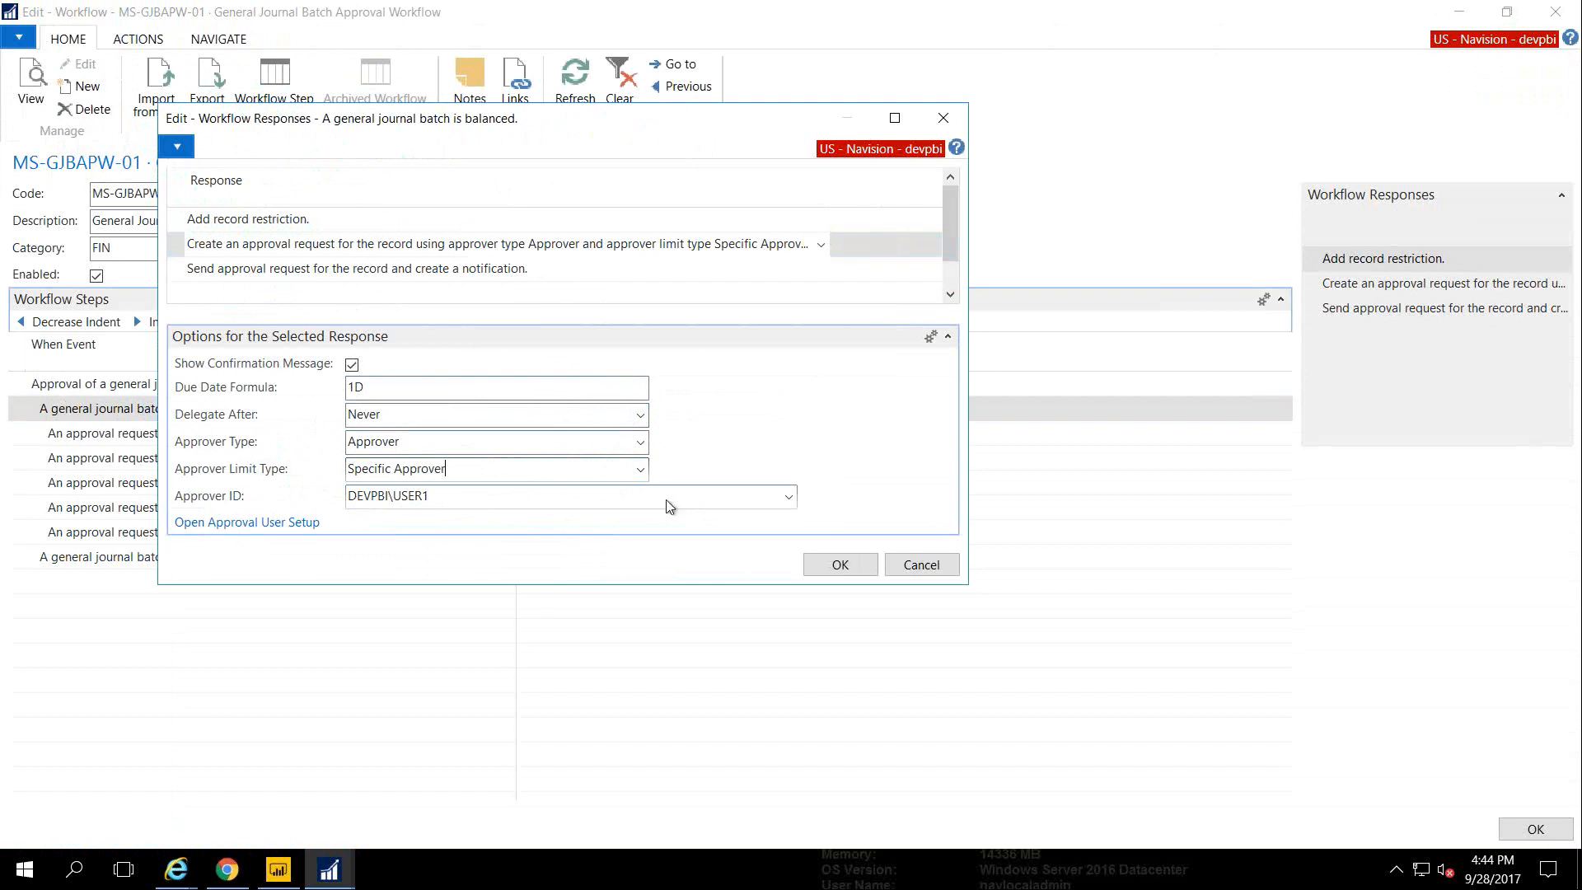
pyautogui.press('Escape')
pyautogui.press('Escape')
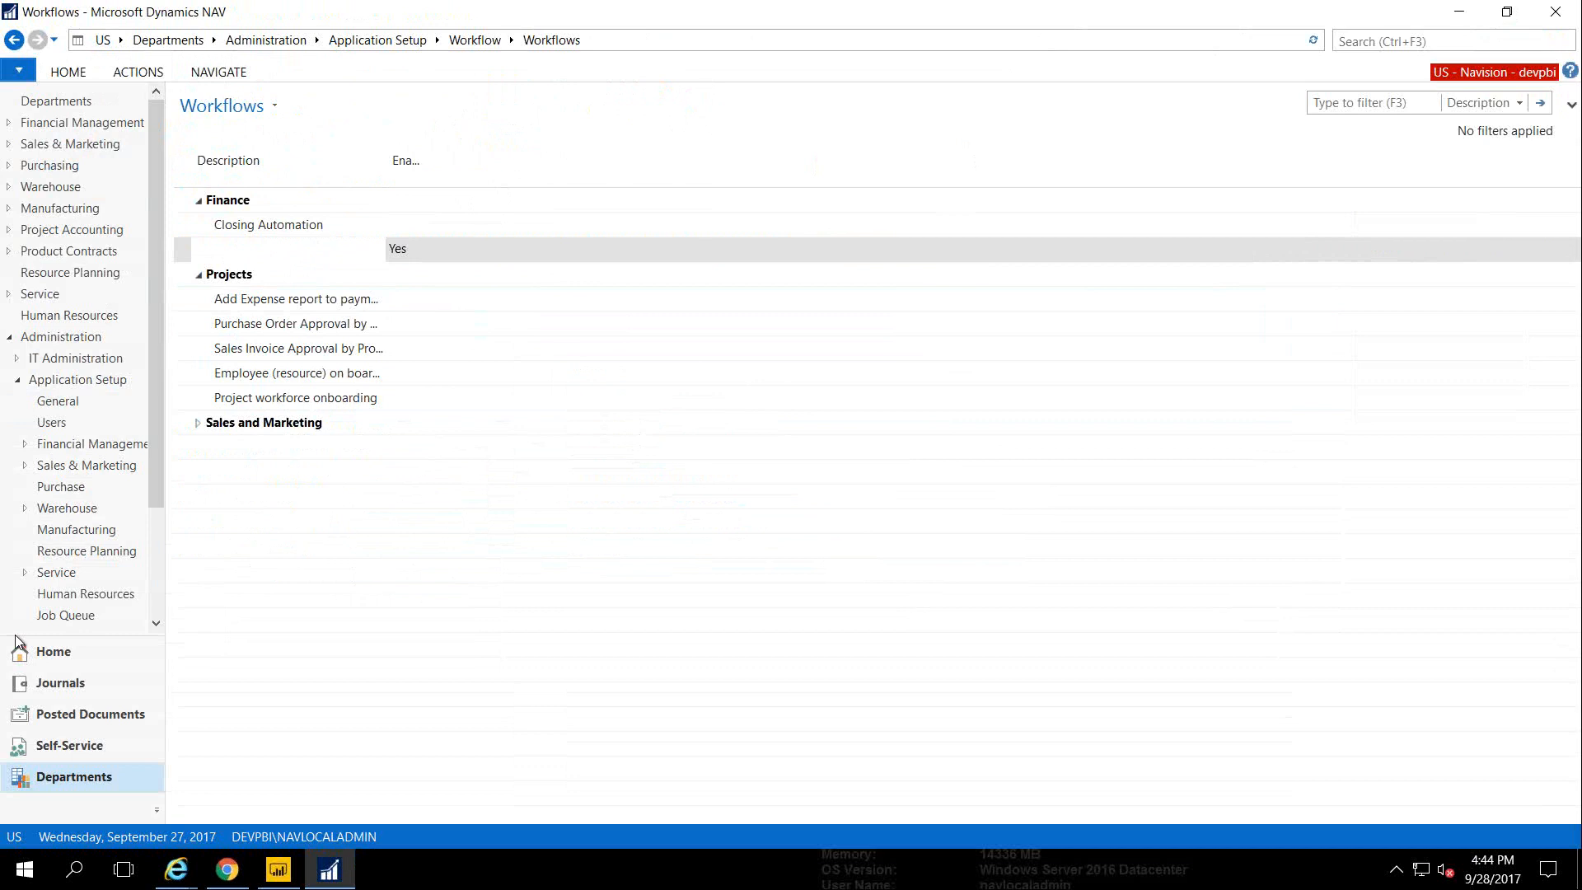
# Return to the Project Accountant role center, check the latest notification, and minimize the Expense browser window
pyautogui.click(46, 647)
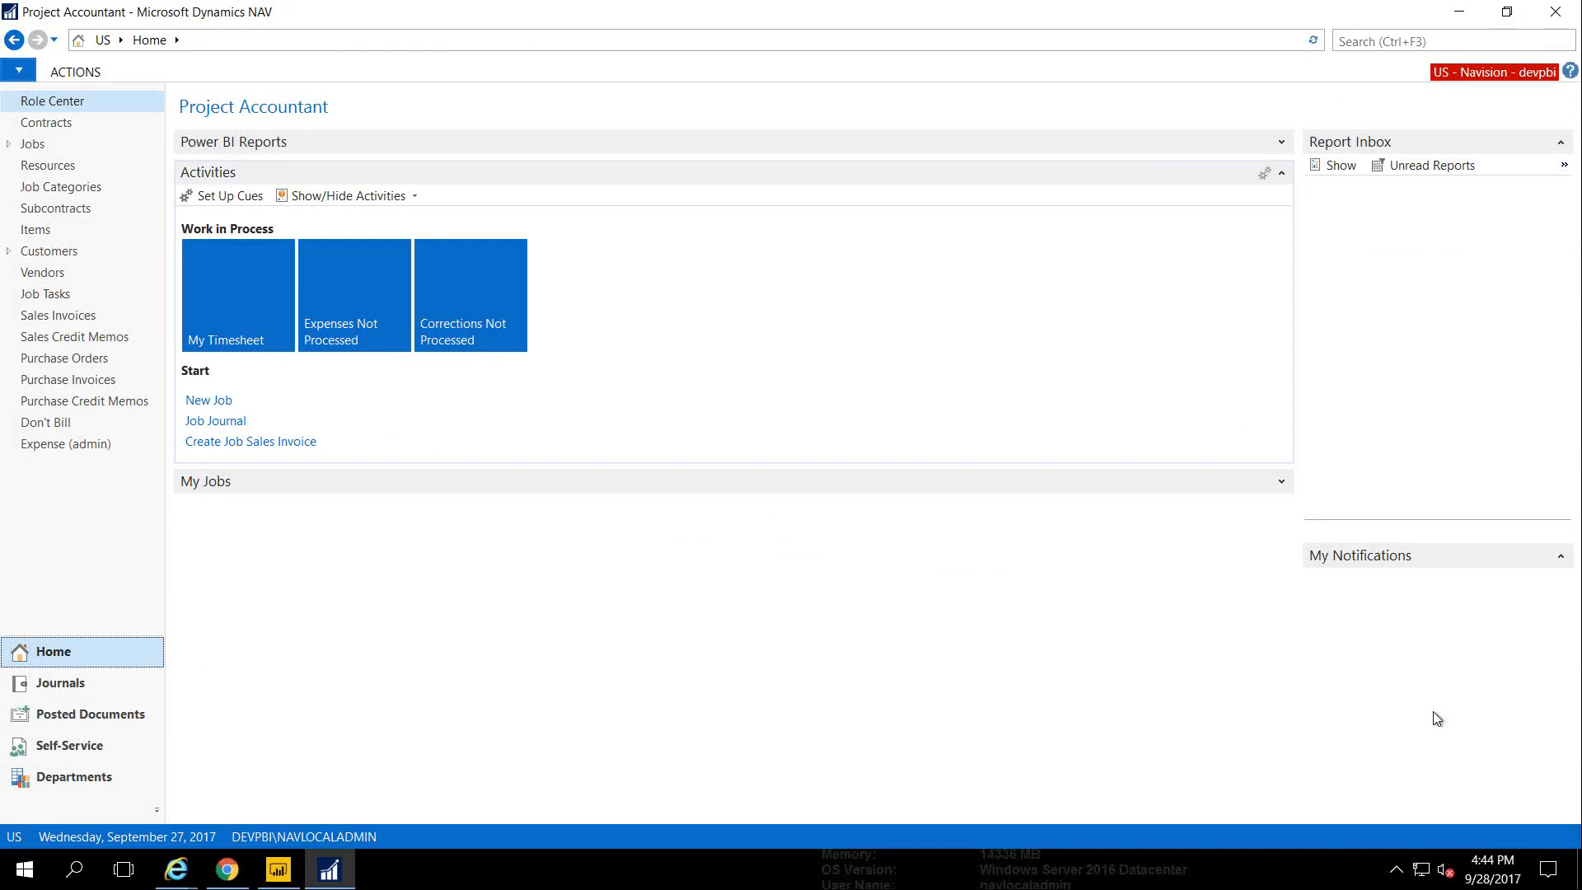
pyautogui.click(1442, 623)
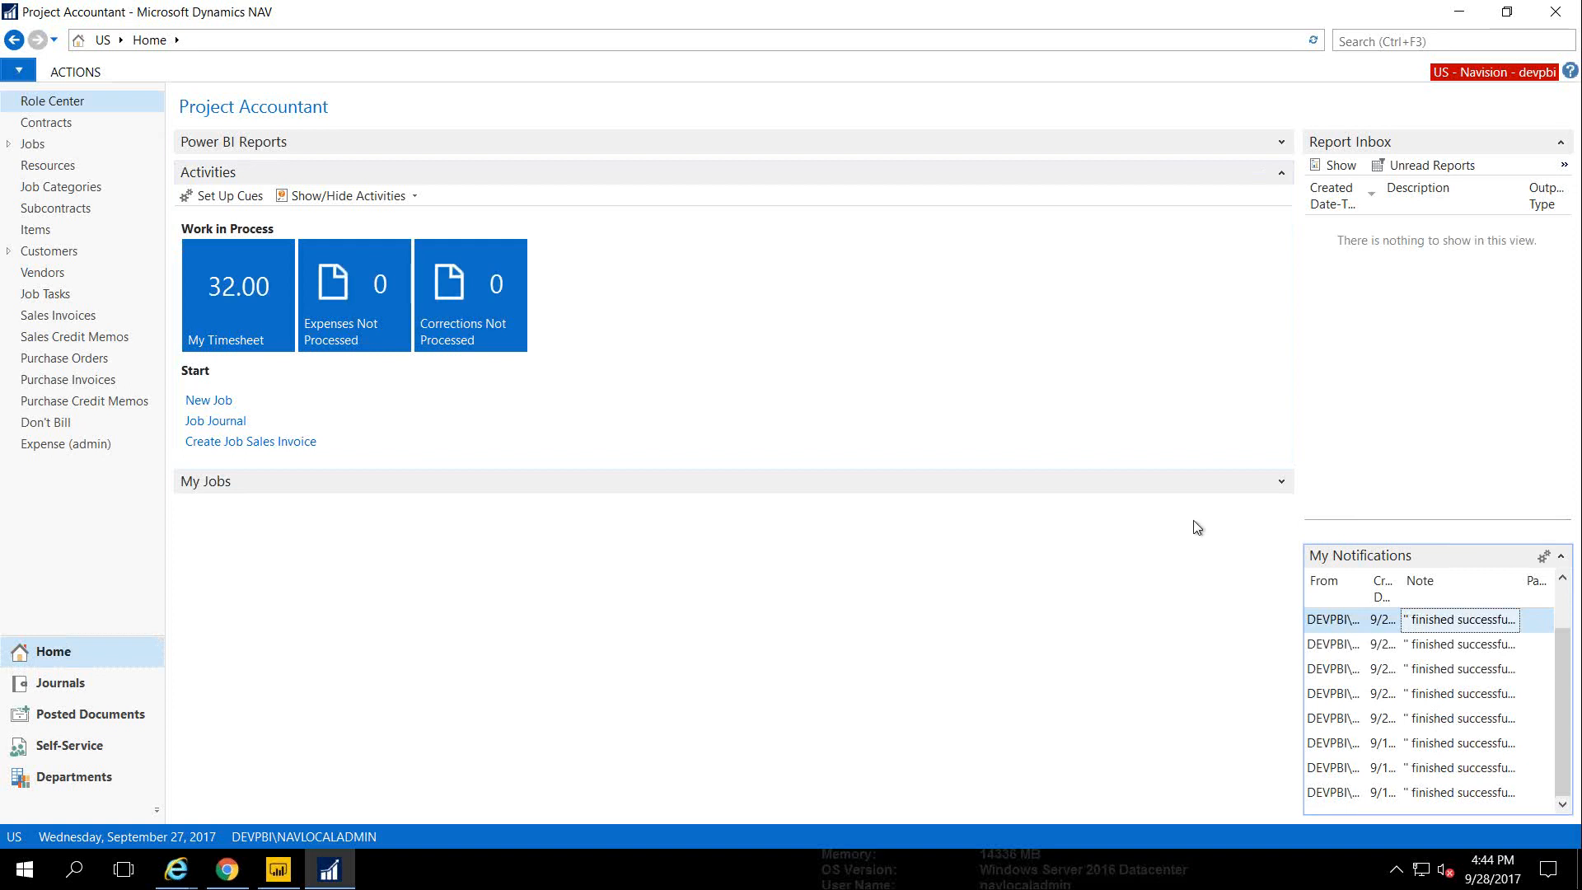
pyautogui.click(179, 875)
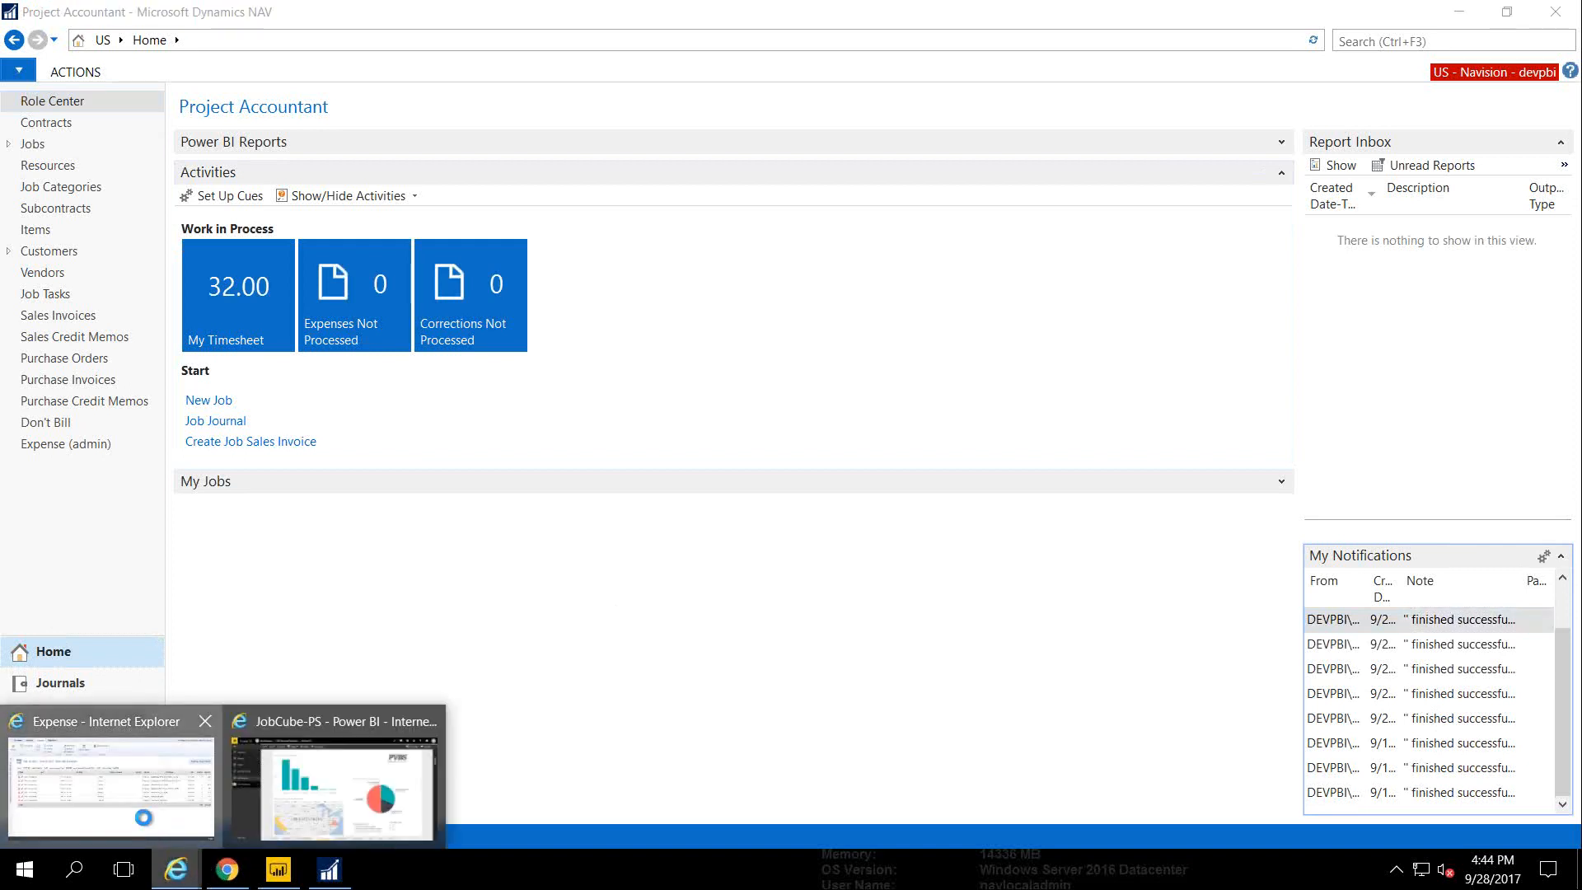
pyautogui.click(140, 816)
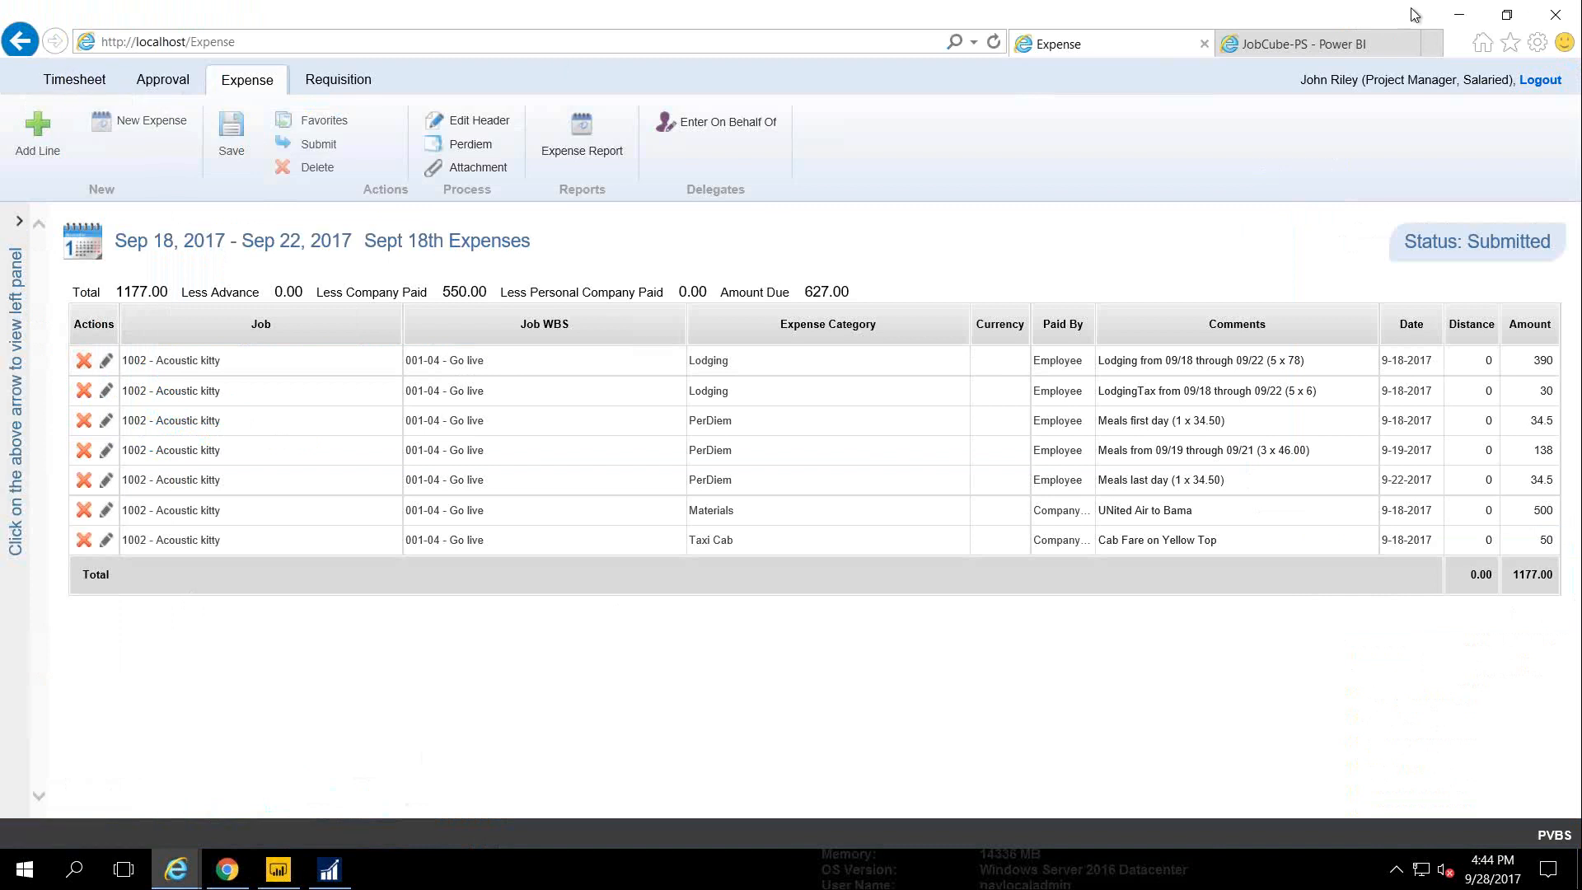
pyautogui.click(1458, 15)
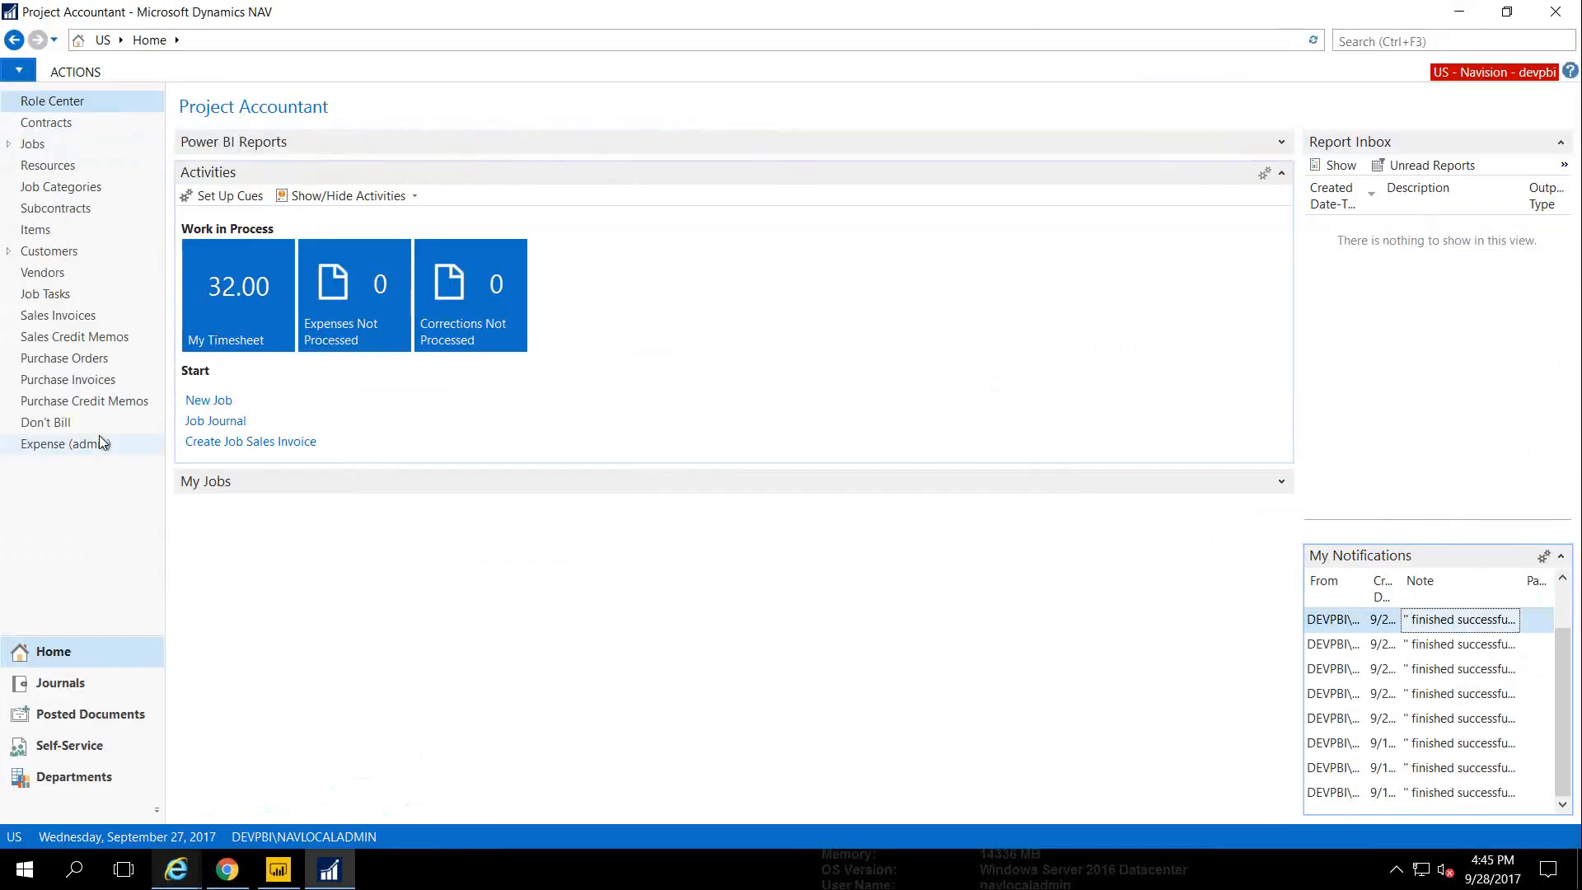
# Open subcontract S001's card from the Subcontracts list and move into its line's Job Category Name cell
pyautogui.click(56, 210)
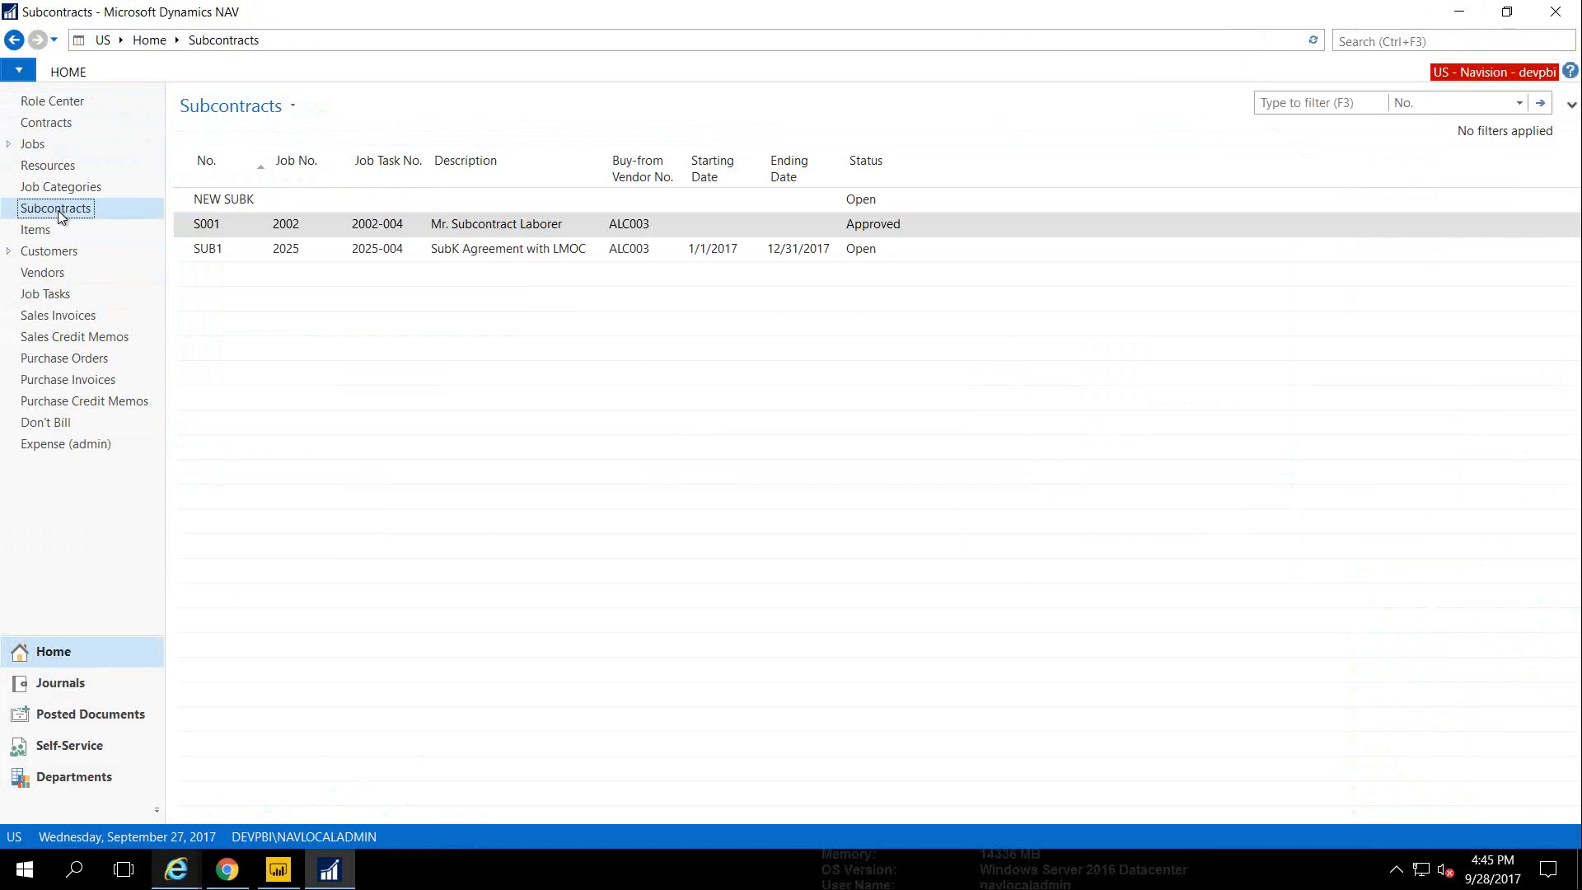
pyautogui.doubleClick(495, 226)
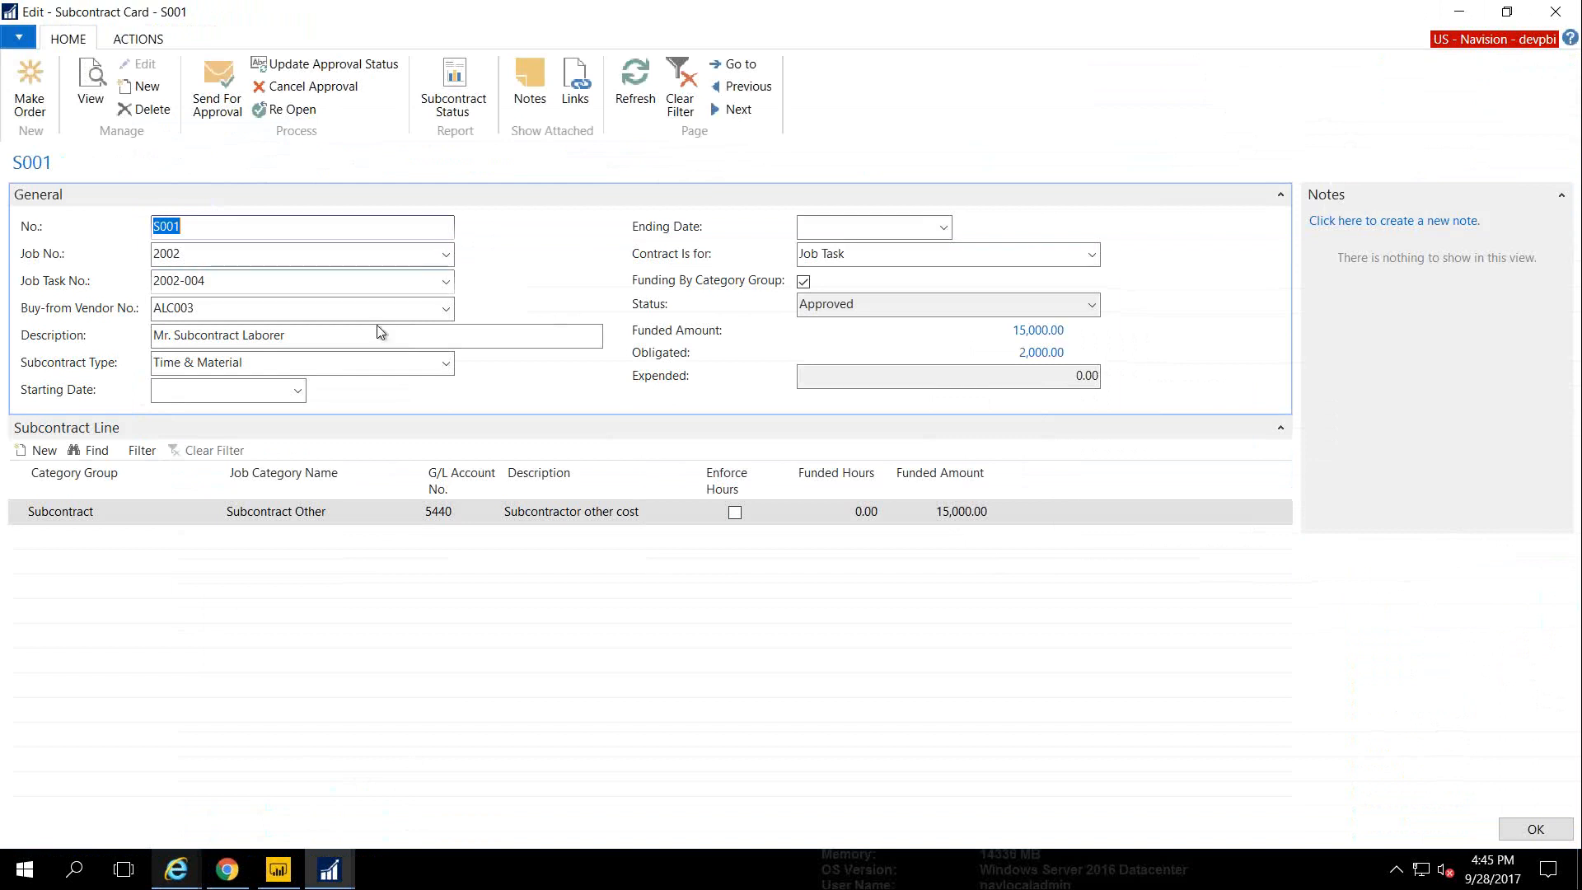
pyautogui.click(214, 515)
pyautogui.click(214, 515)
pyautogui.click(214, 515)
pyautogui.click(296, 511)
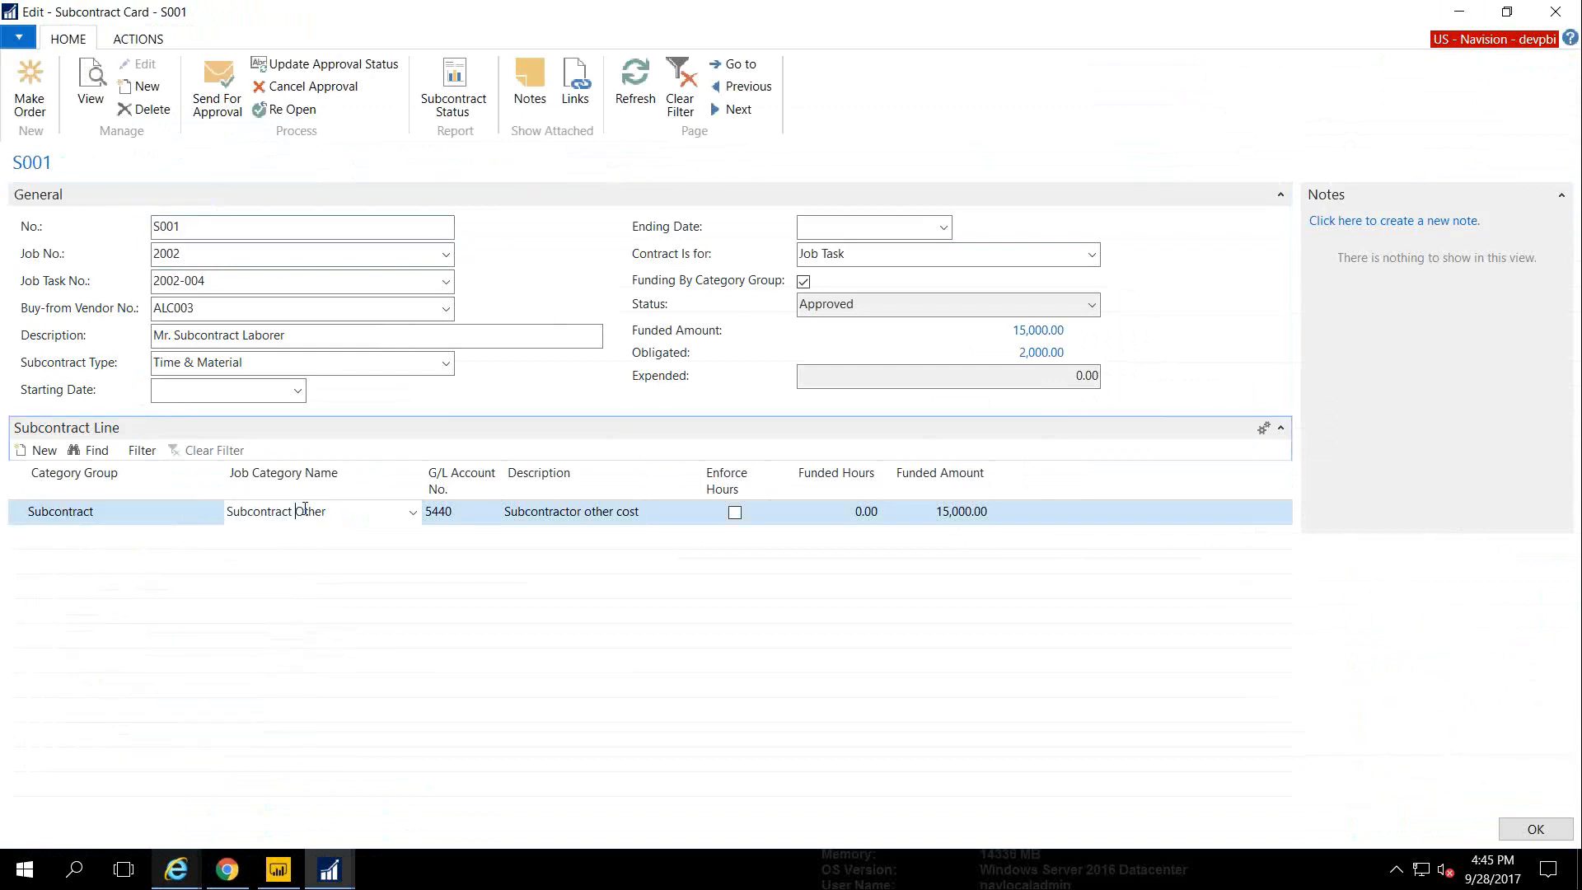
# Review S001's available job categories with full names shown, close the card unchanged, and select SUB1
pyautogui.click(411, 513)
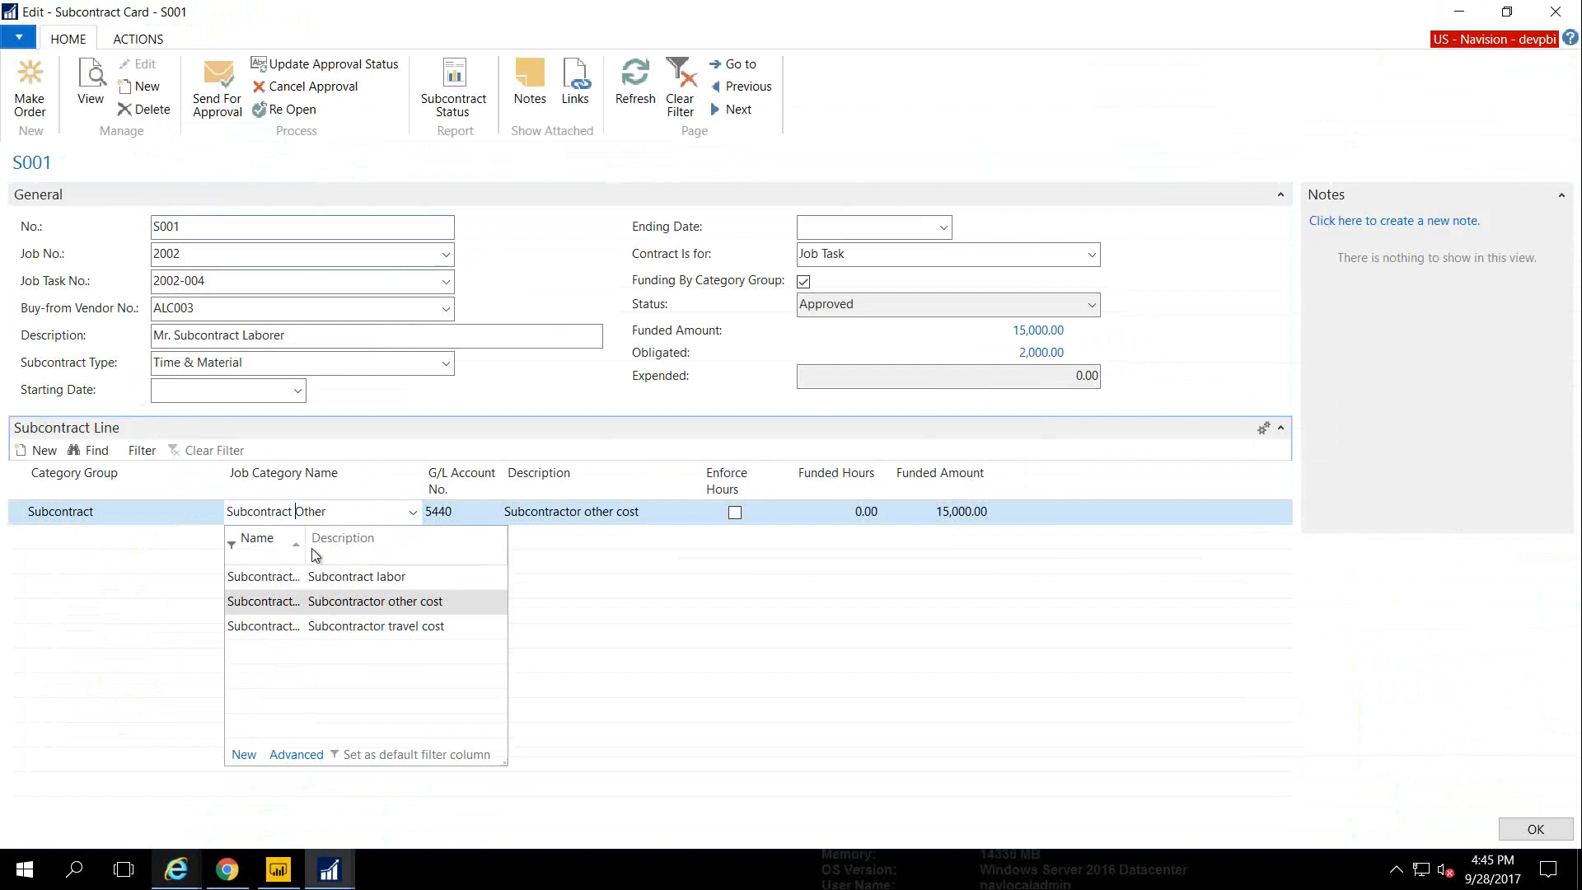
pyautogui.moveTo(304, 548); pyautogui.dragTo(356, 550)
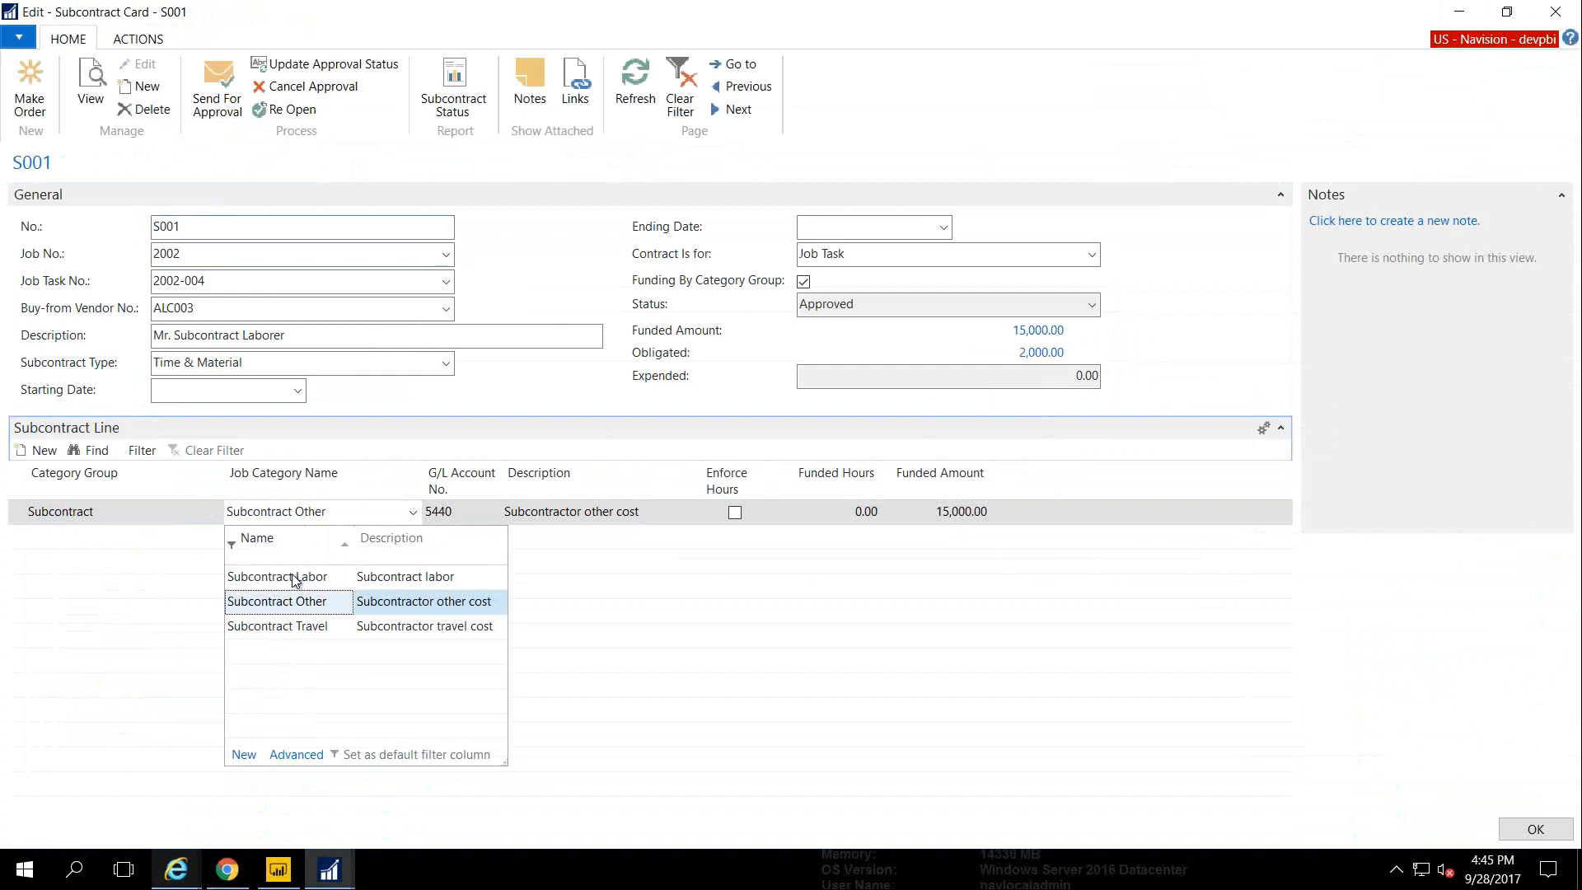
pyautogui.press('Escape')
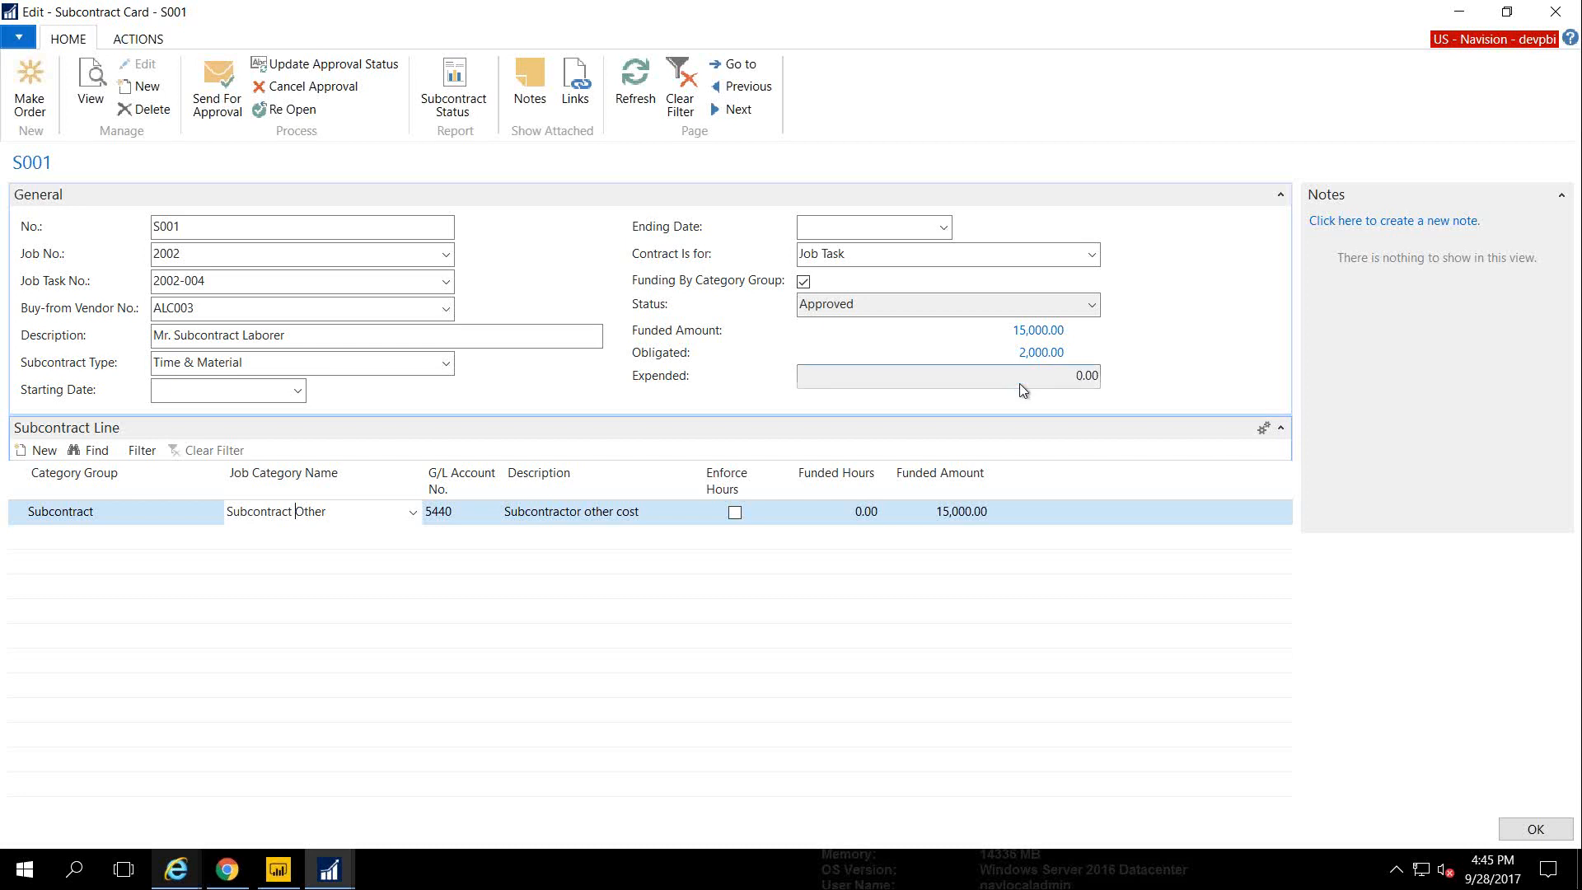
pyautogui.press('Escape')
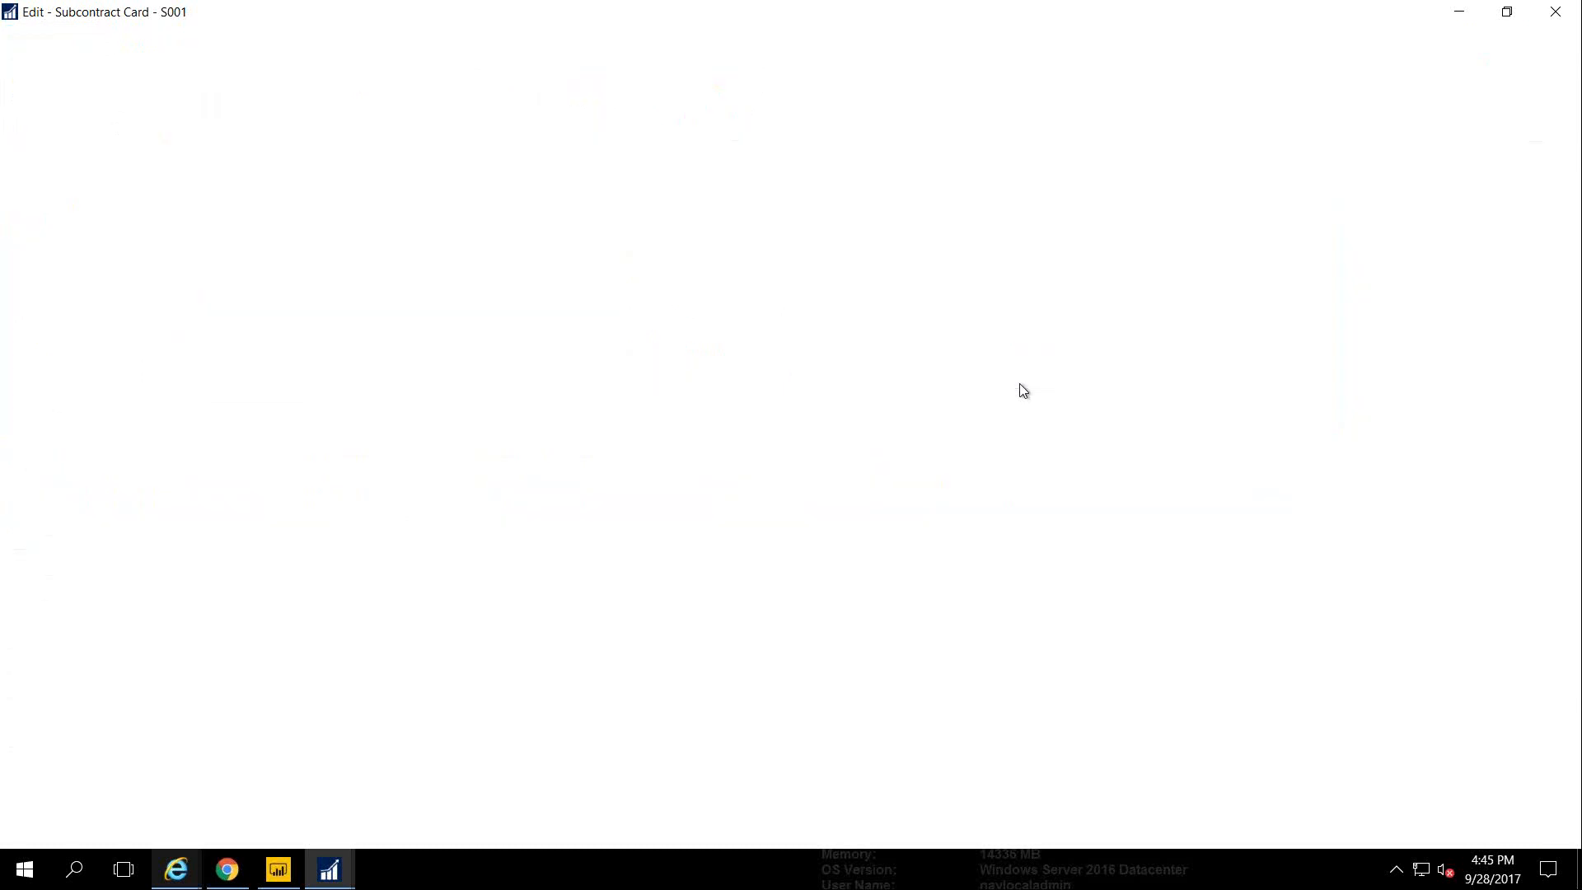
pyautogui.click(548, 251)
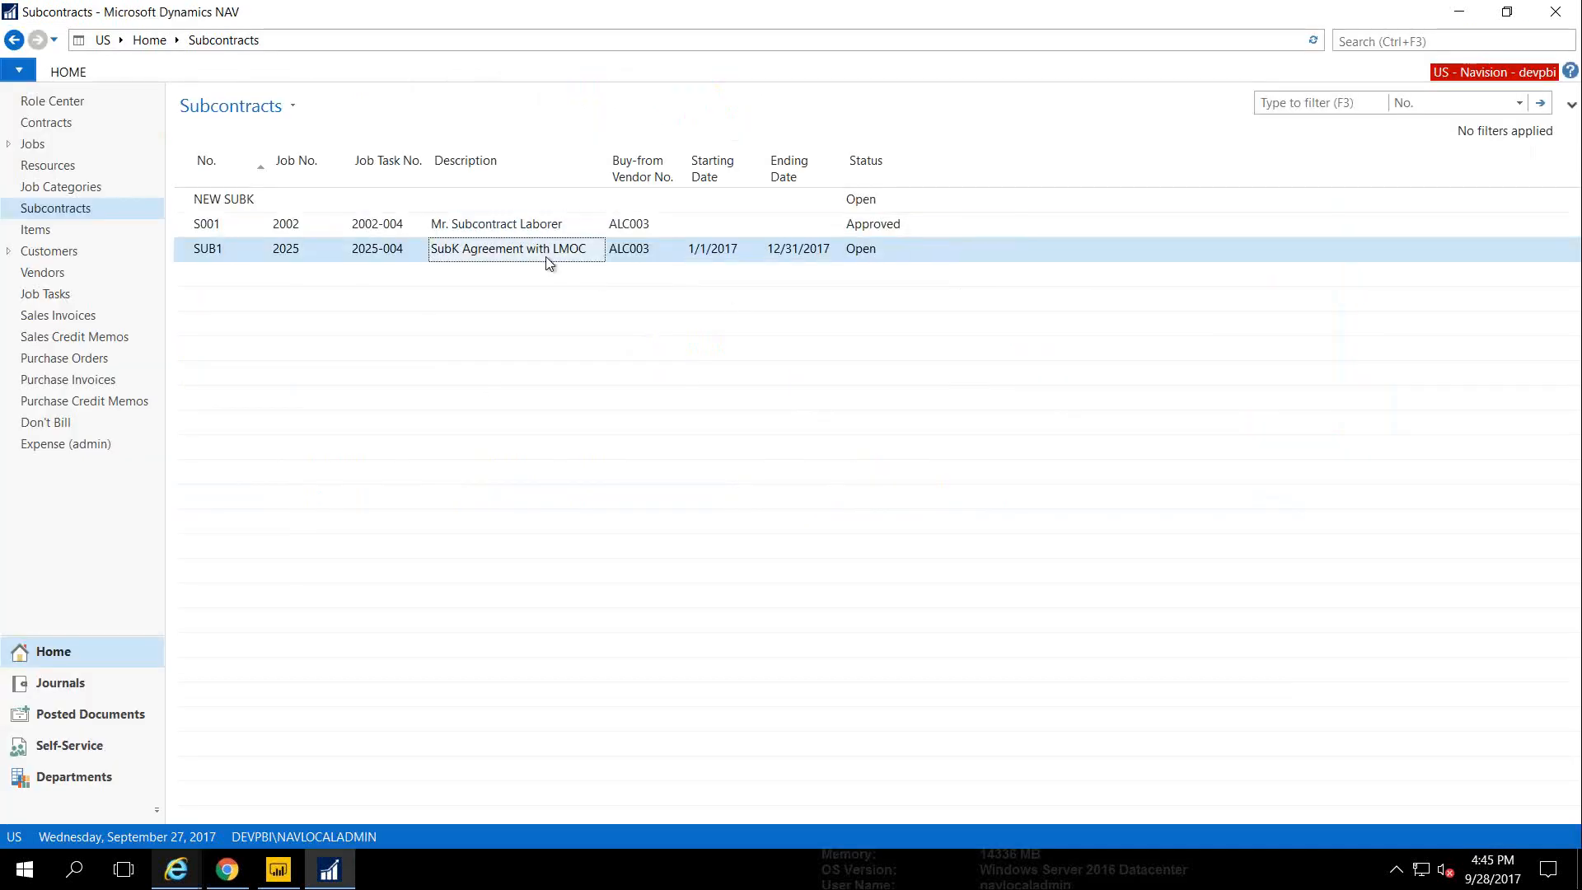
# Open subcontract SUB1's card, select its Consultant I line, then close the card
pyautogui.doubleClick(549, 262)
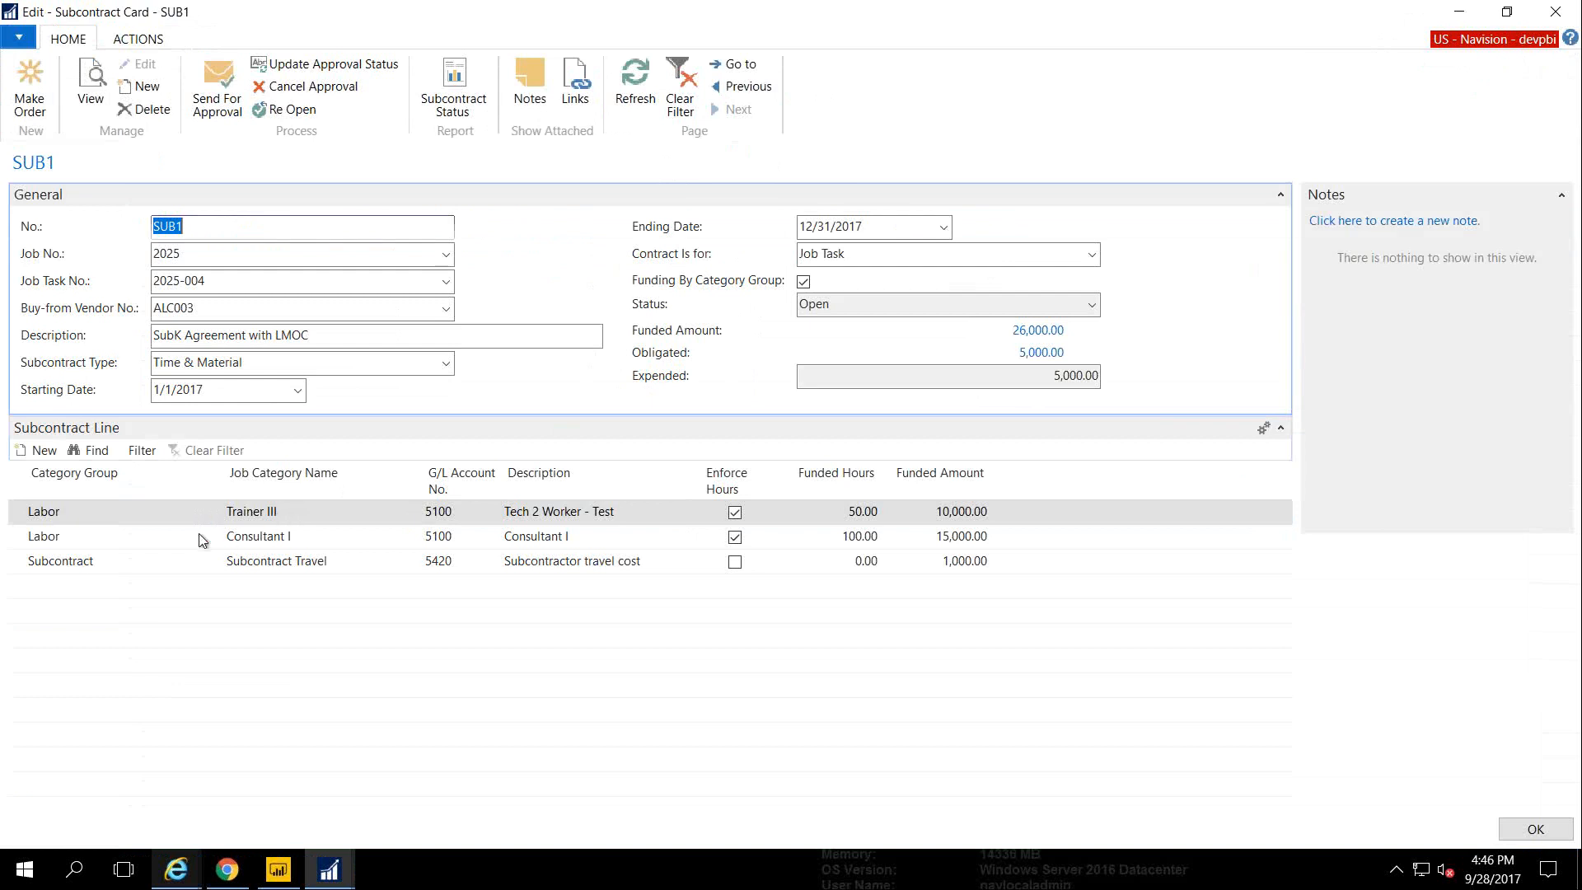
pyautogui.click(137, 540)
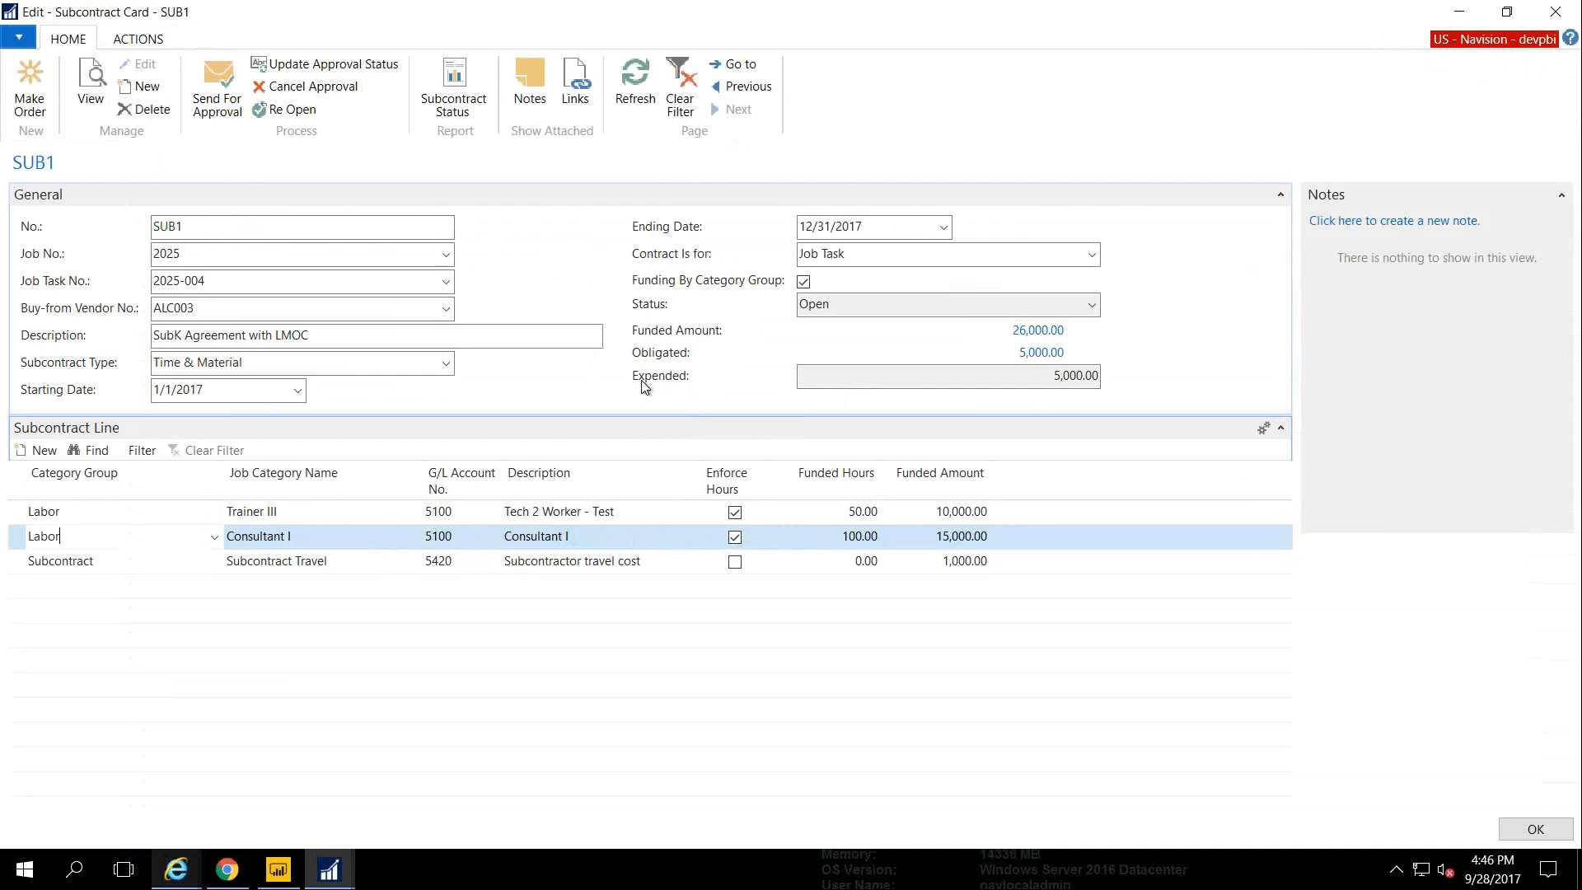
pyautogui.press('Escape')
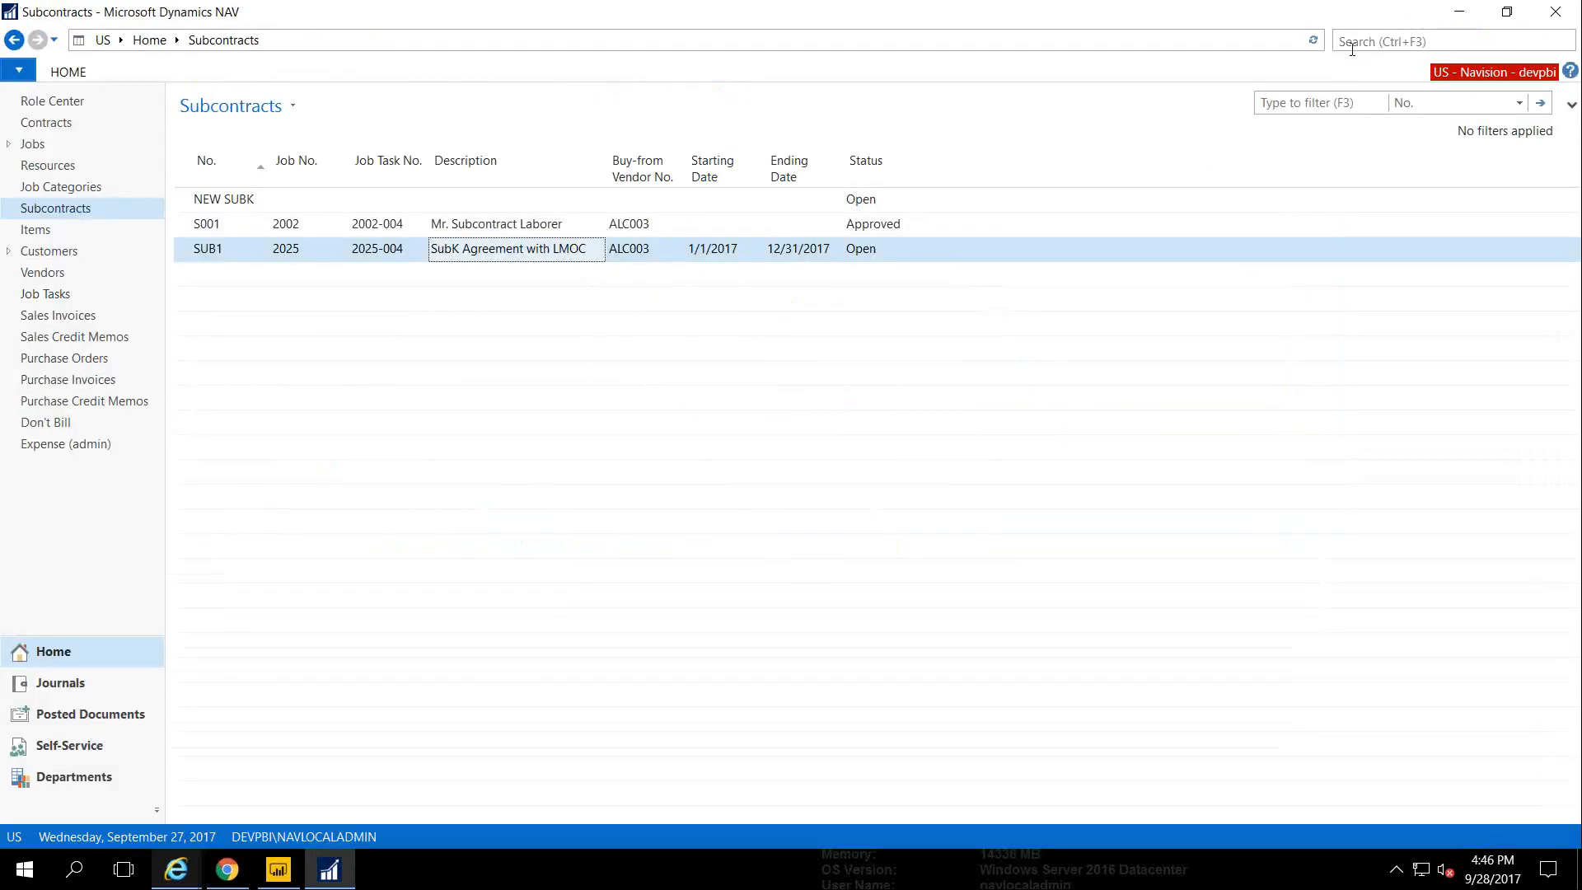
# Find and open the Cost Pool page by searching 'Cost Pool'
pyautogui.click(1352, 49)
pyautogui.write('Cost ')
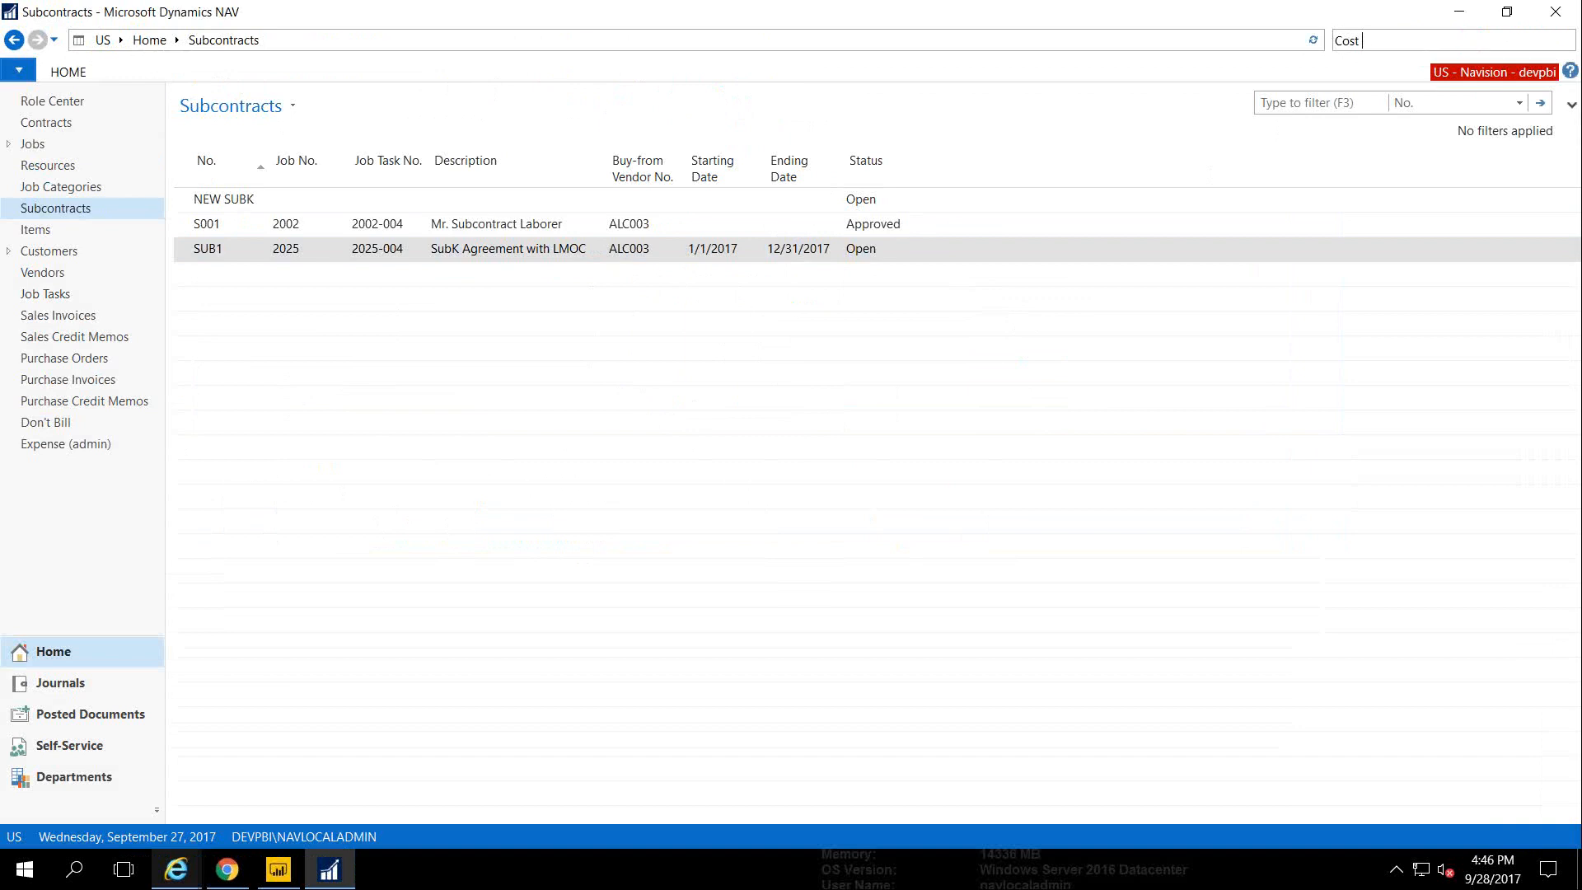
pyautogui.write('Pool')
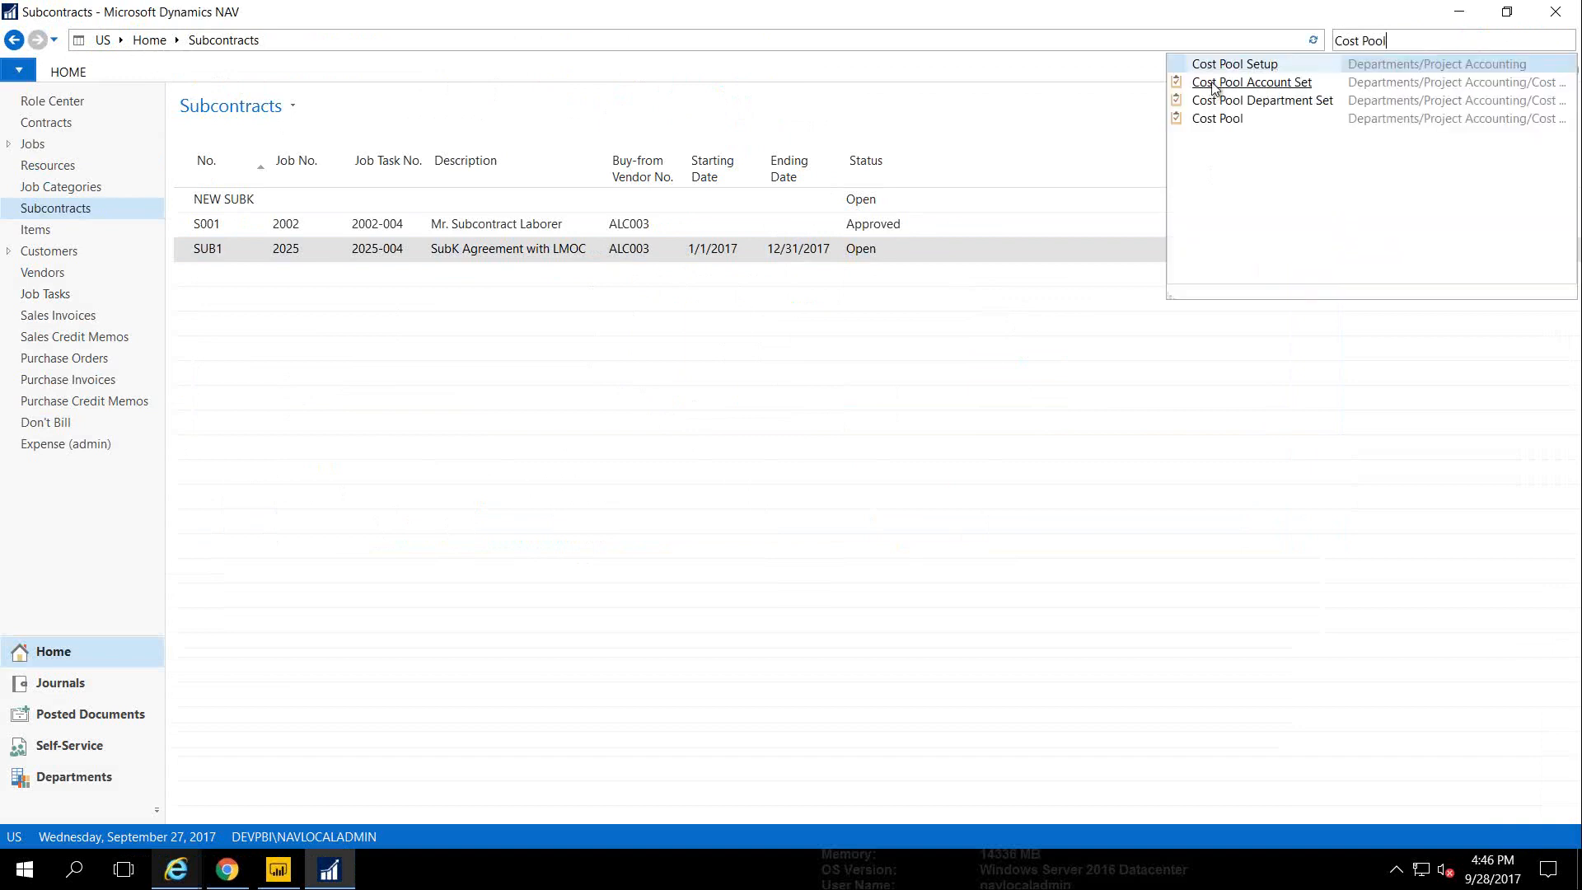
pyautogui.click(1203, 117)
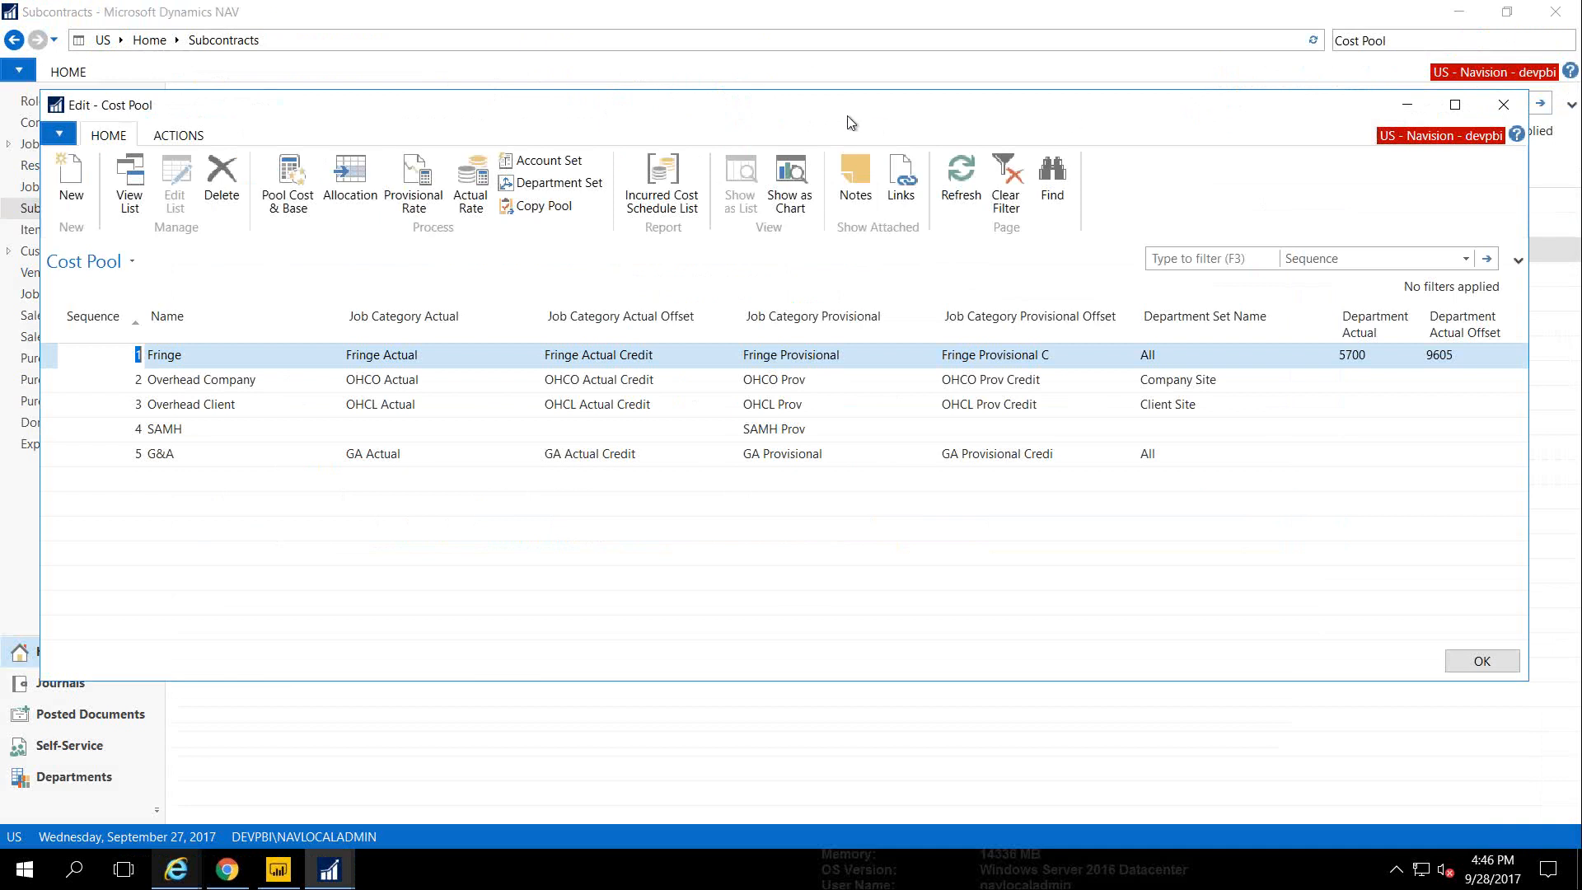
pyautogui.moveTo(836, 120); pyautogui.dragTo(797, 193)
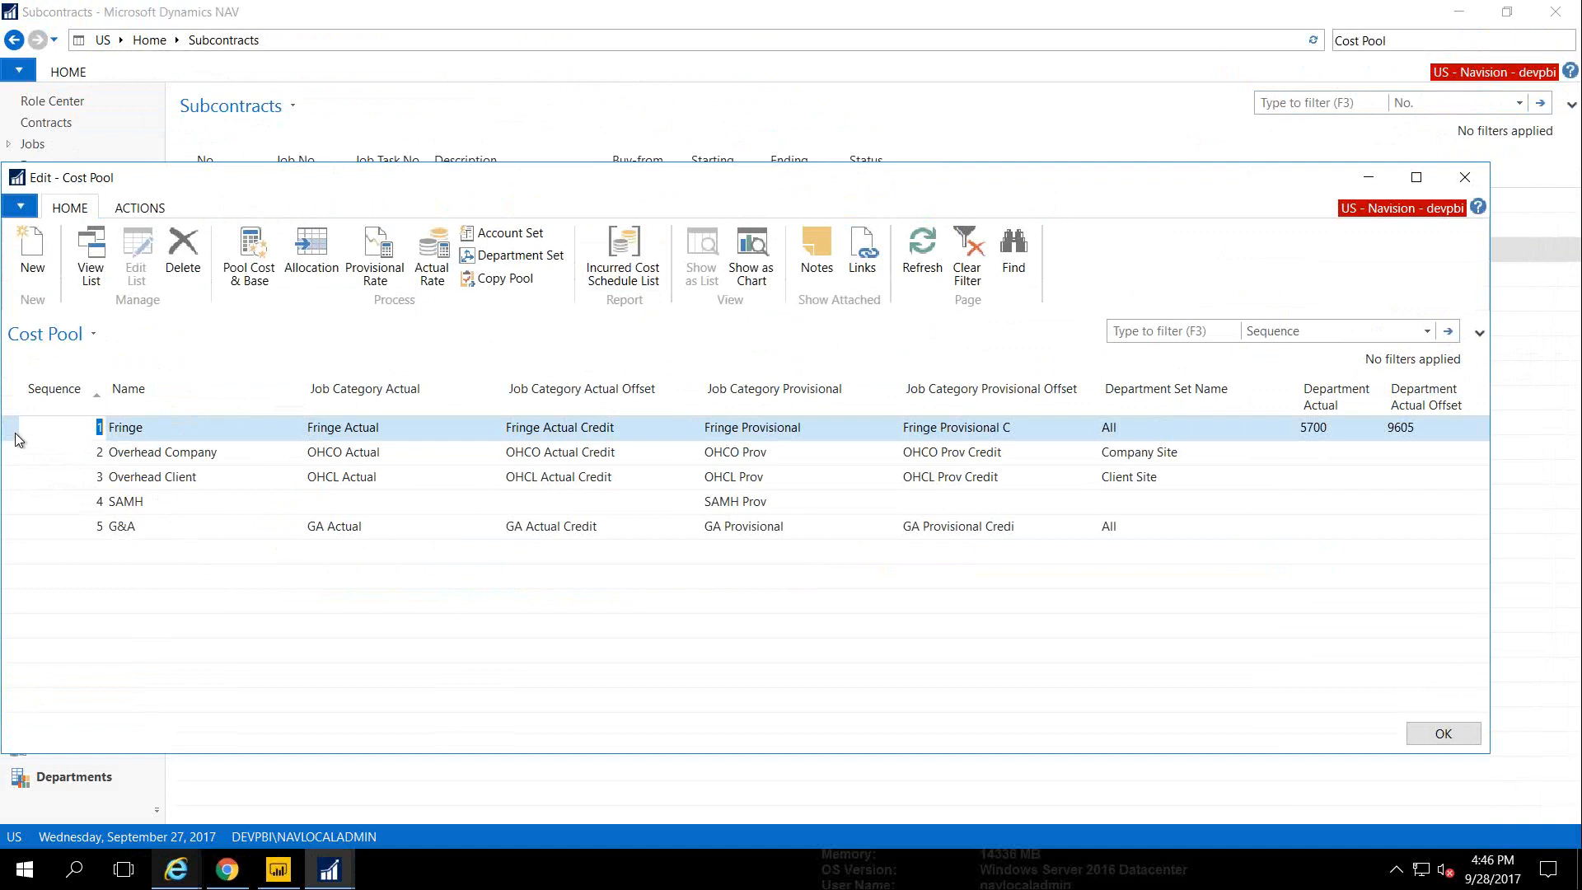
# Look over the five cost pools and show the Overhead Company pool's cost and base sets
pyautogui.moveTo(15, 434); pyautogui.dragTo(6, 530)
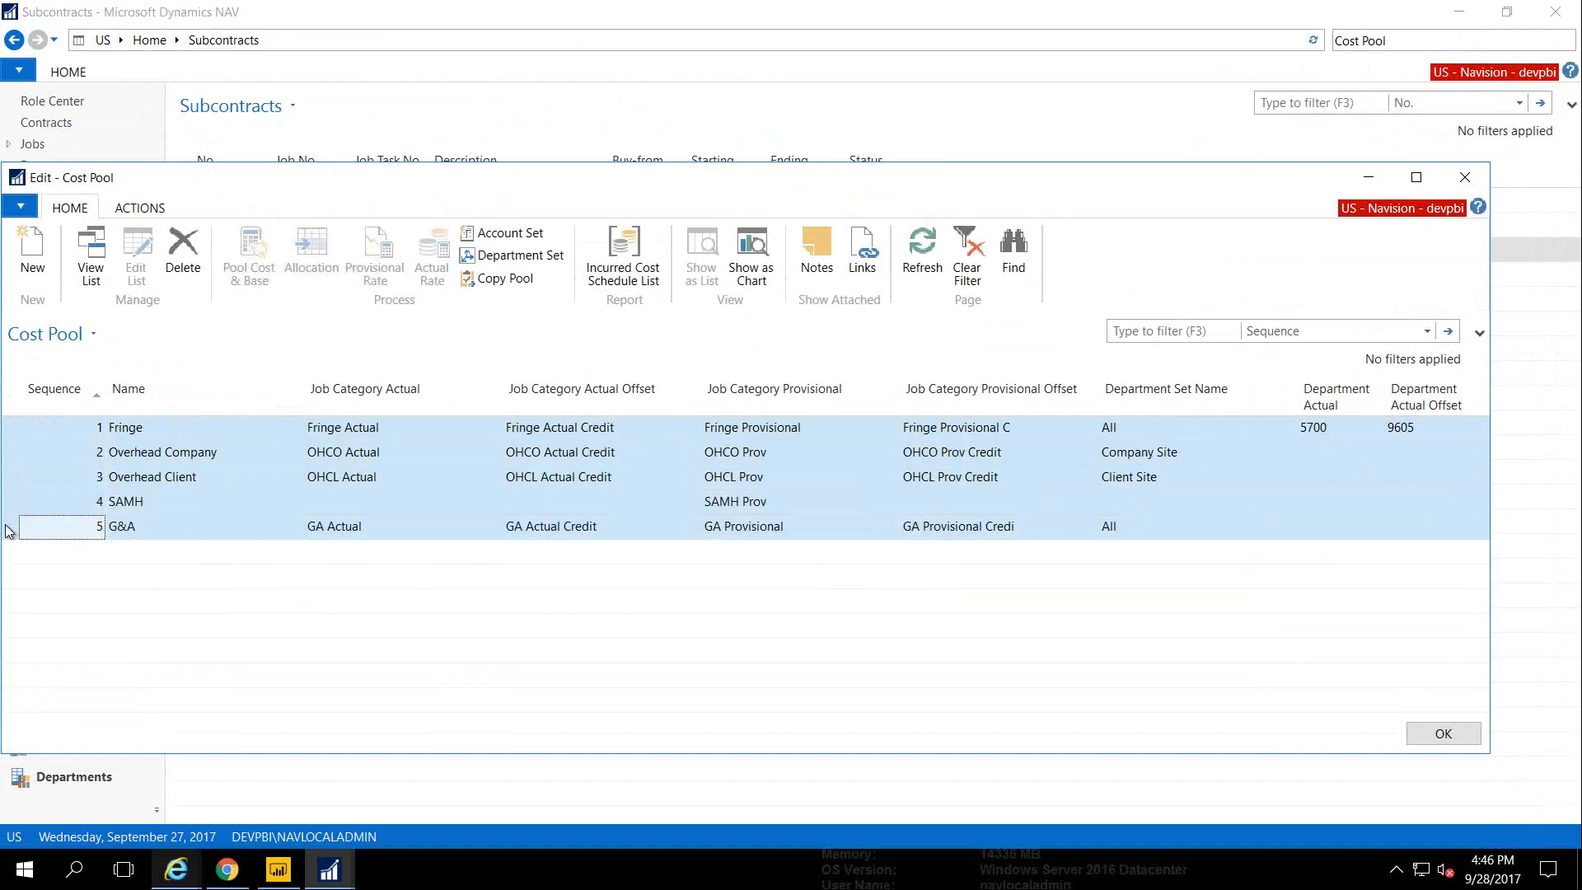
pyautogui.click(10, 432)
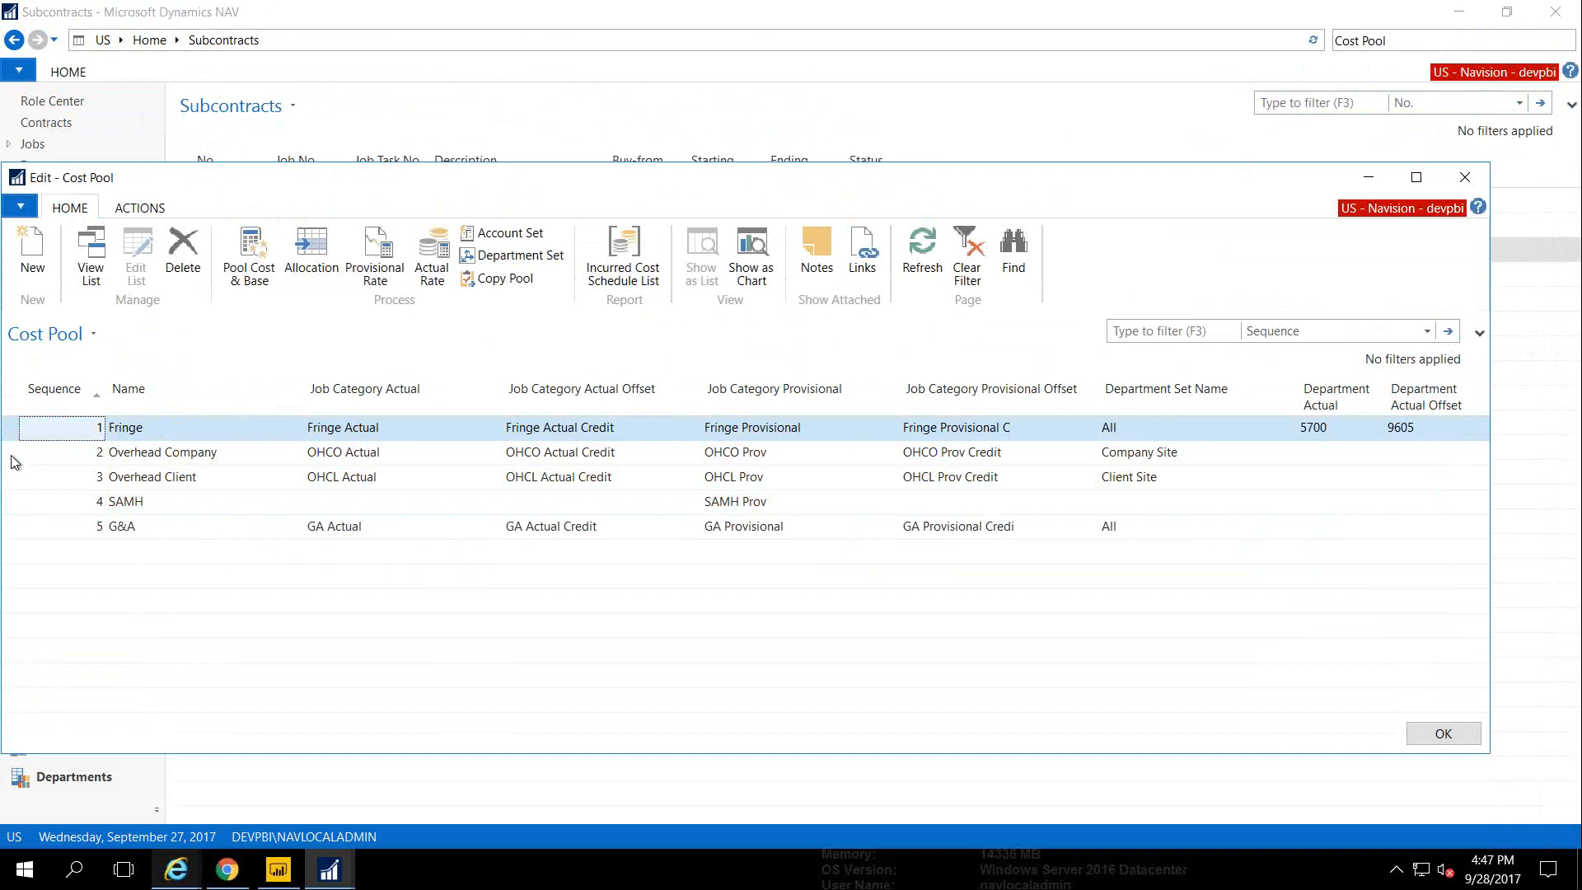
pyautogui.click(11, 458)
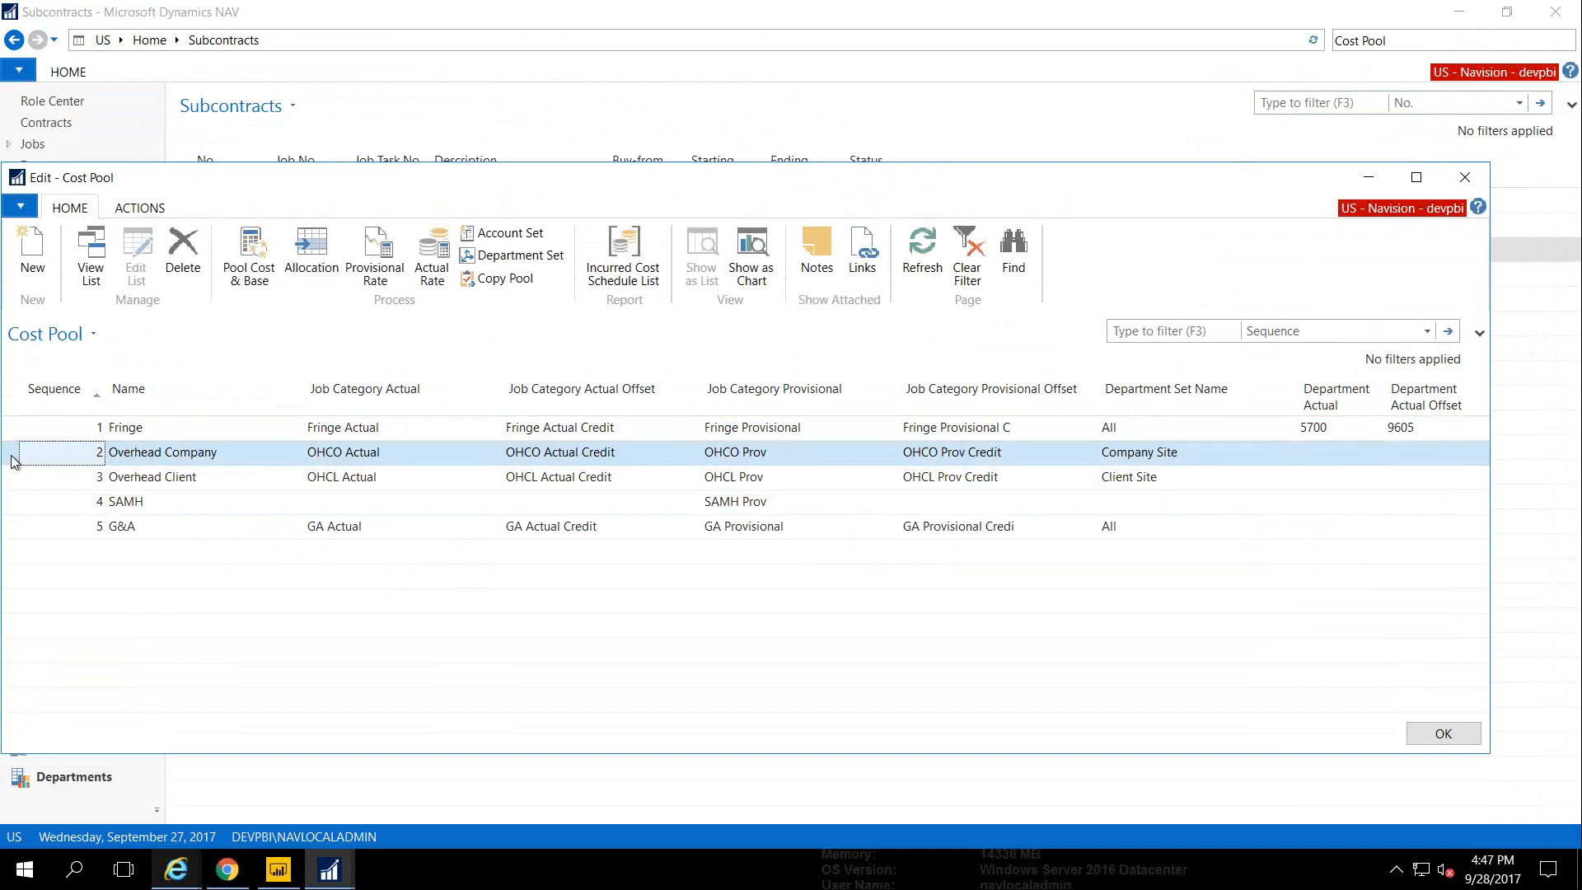
pyautogui.click(12, 482)
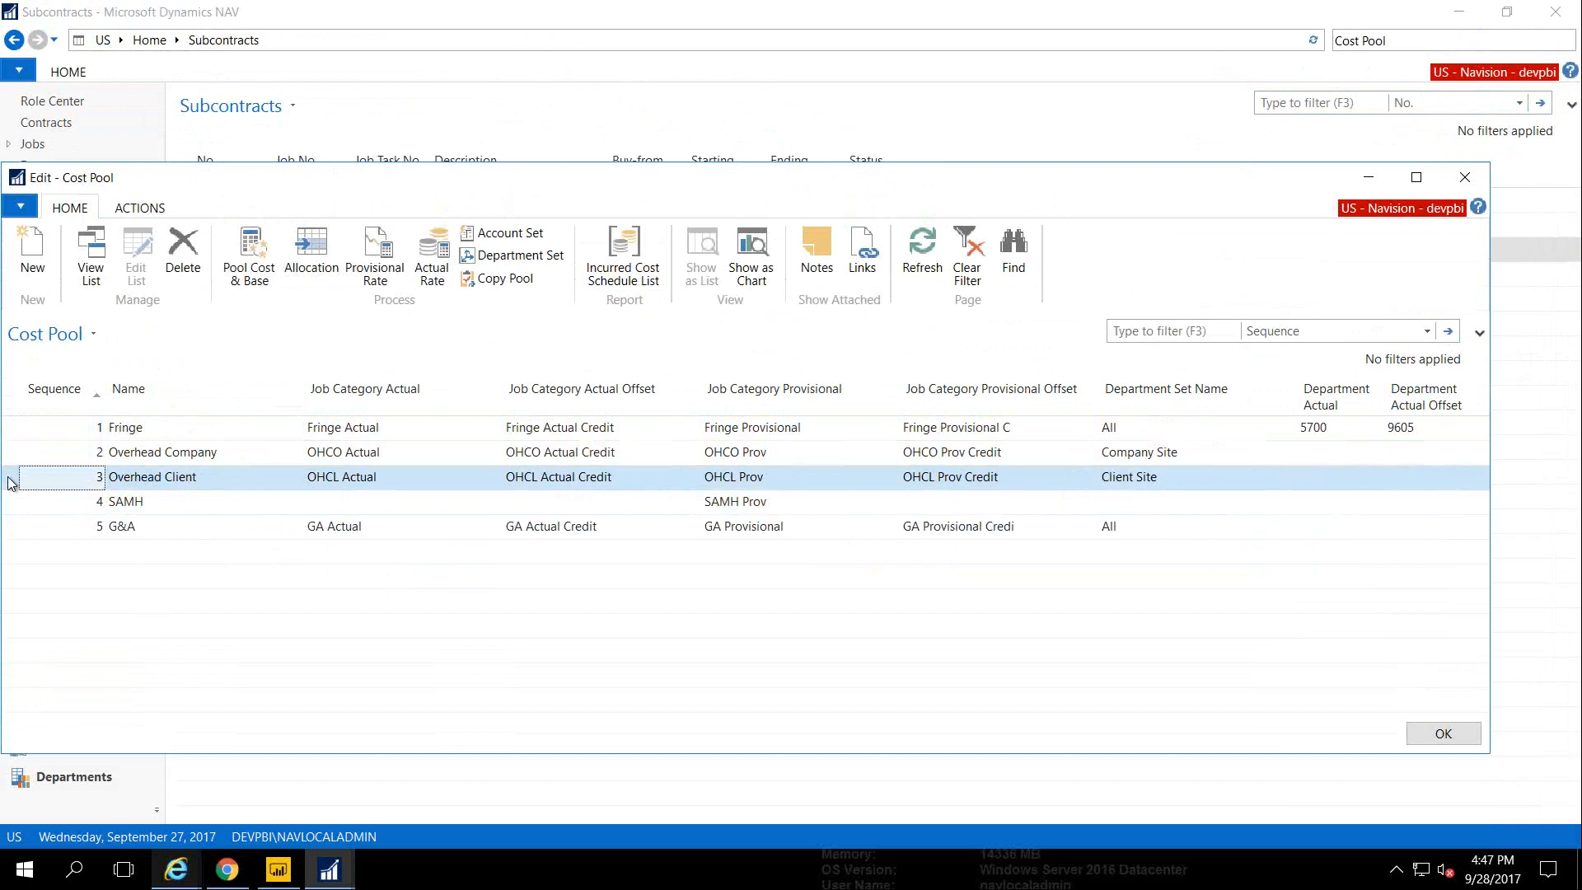
pyautogui.click(10, 531)
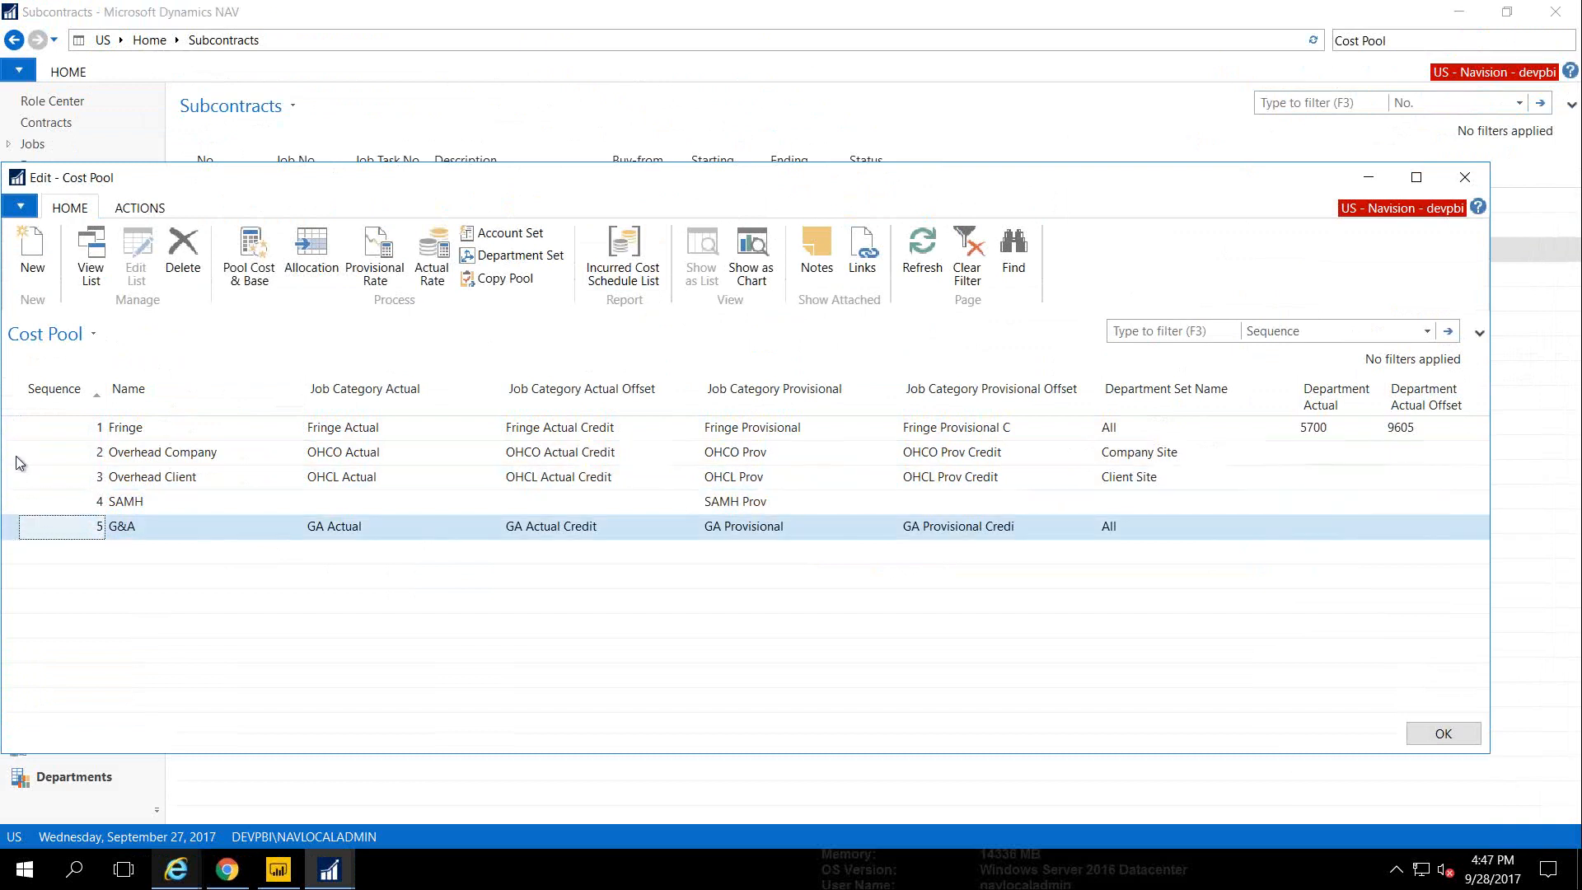
pyautogui.click(15, 435)
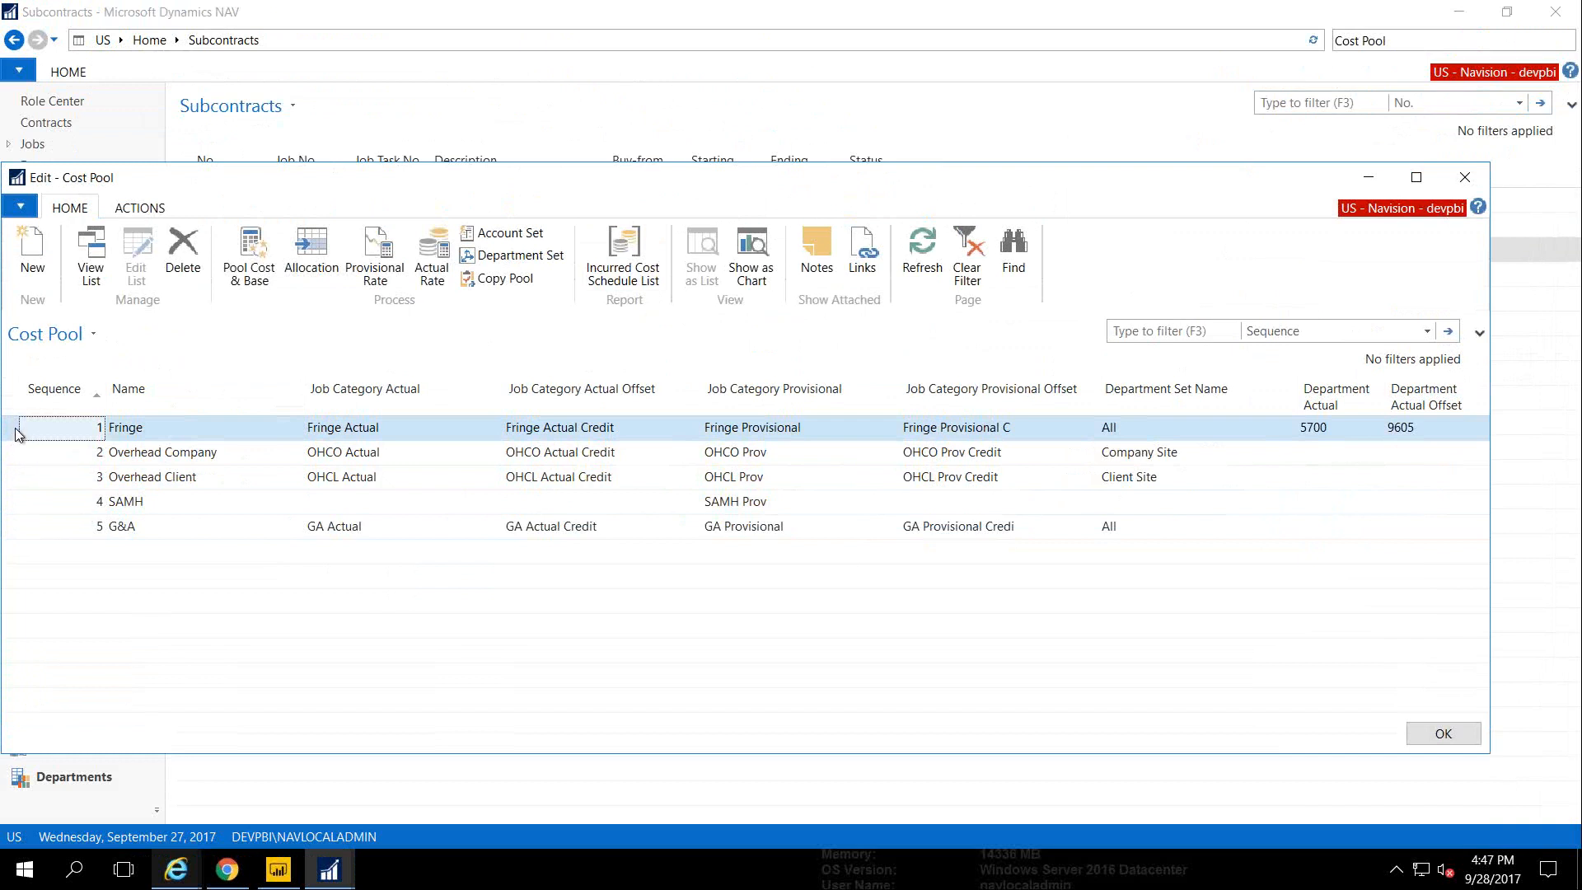
pyautogui.click(9, 456)
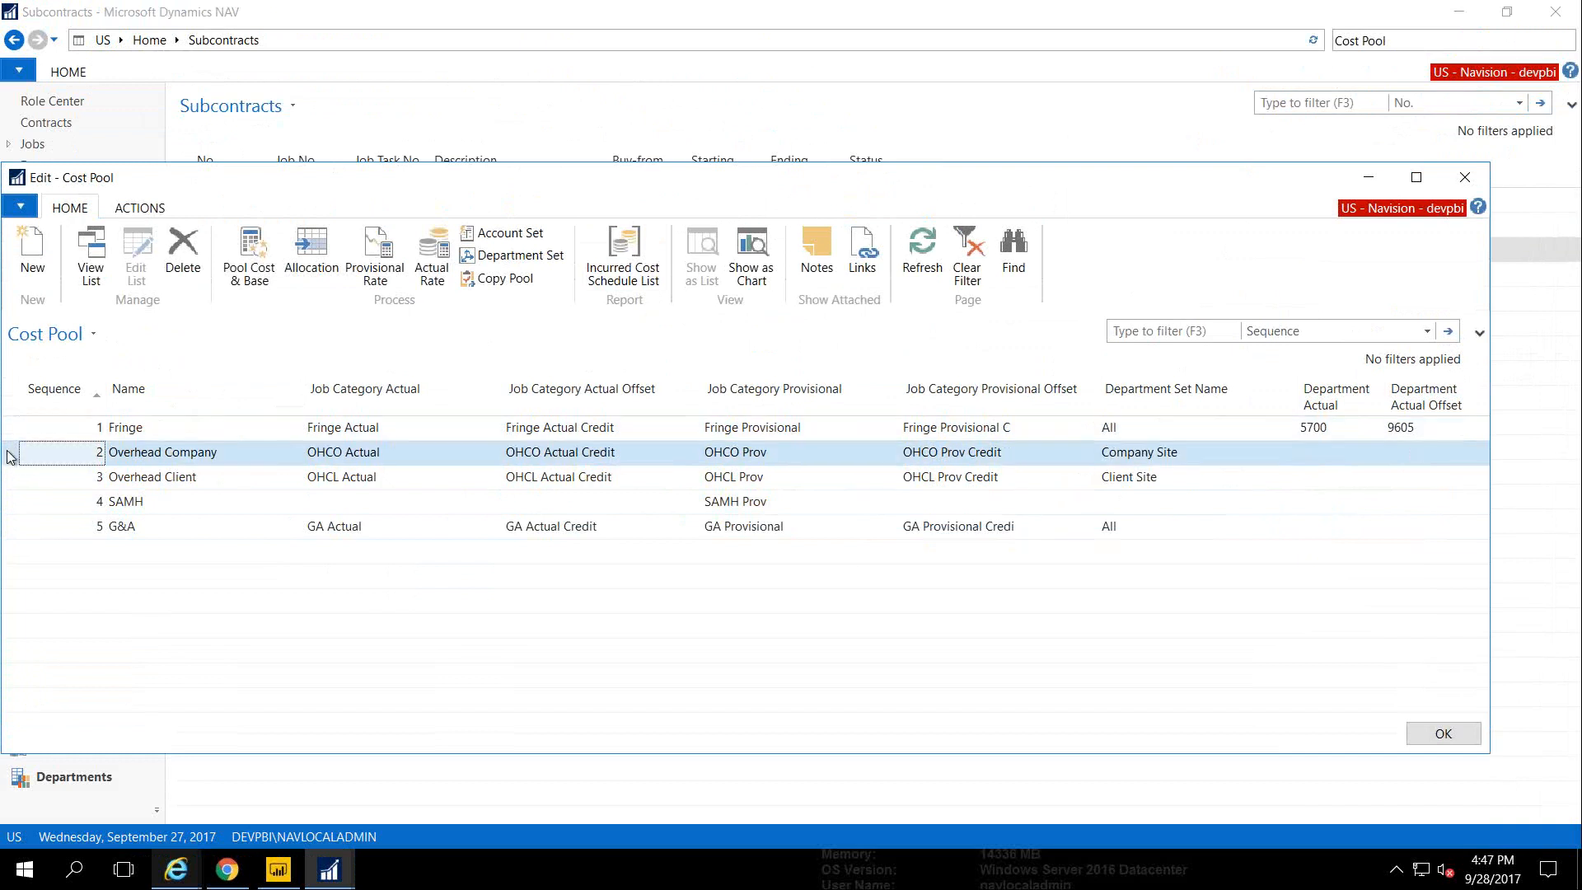
pyautogui.click(244, 274)
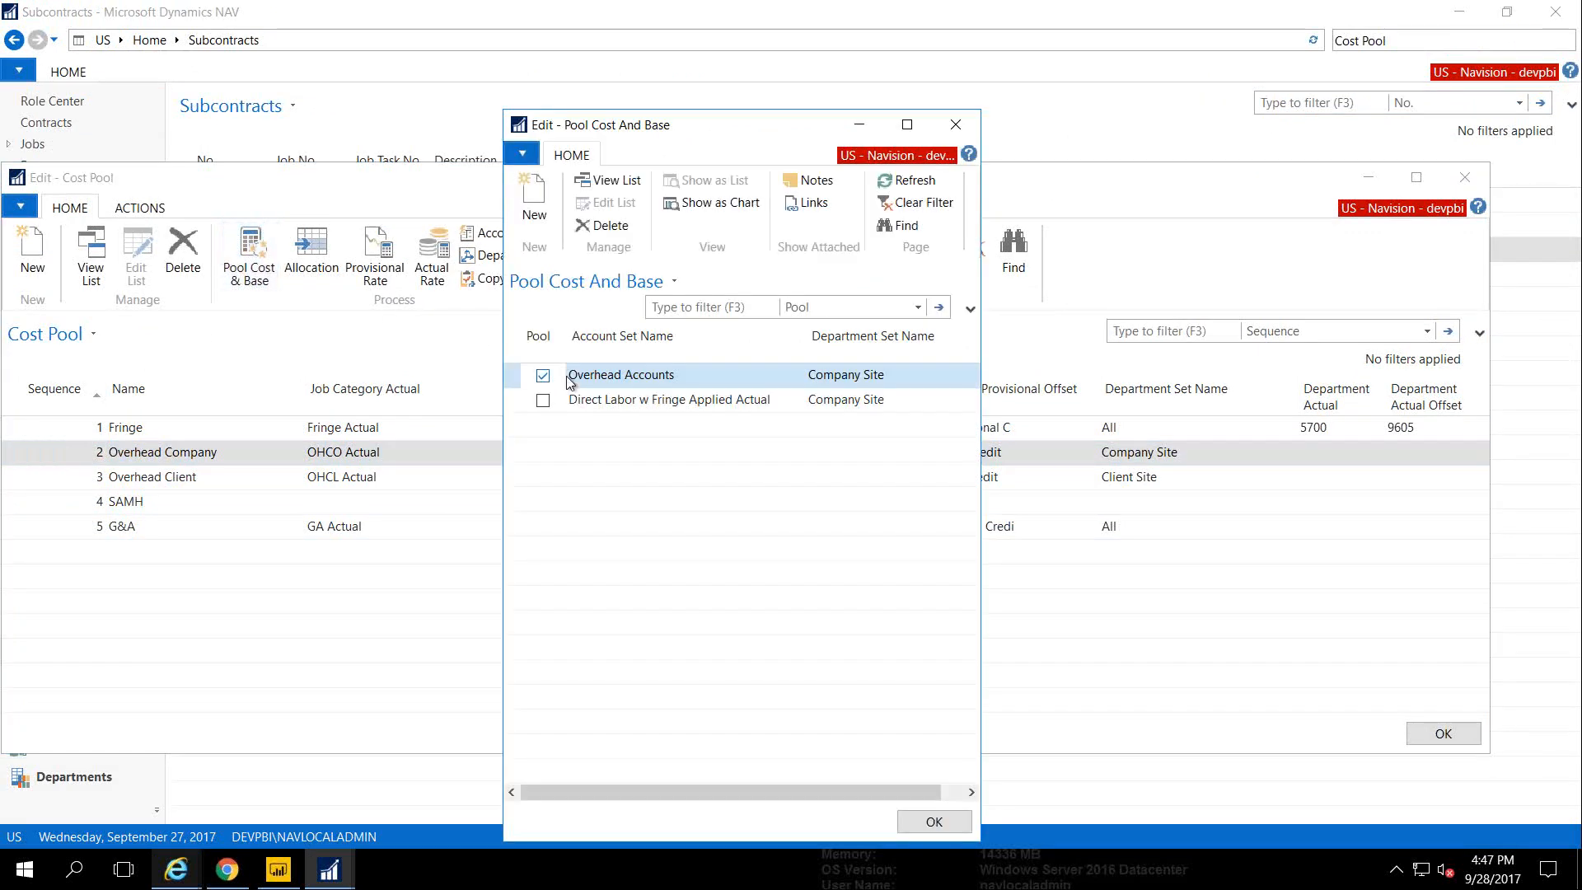
# Review Overhead Company's Overhead Accounts and Direct Labor w Fringe Applied Actual sets, then open its allocation settings
pyautogui.click(509, 373)
pyautogui.click(525, 406)
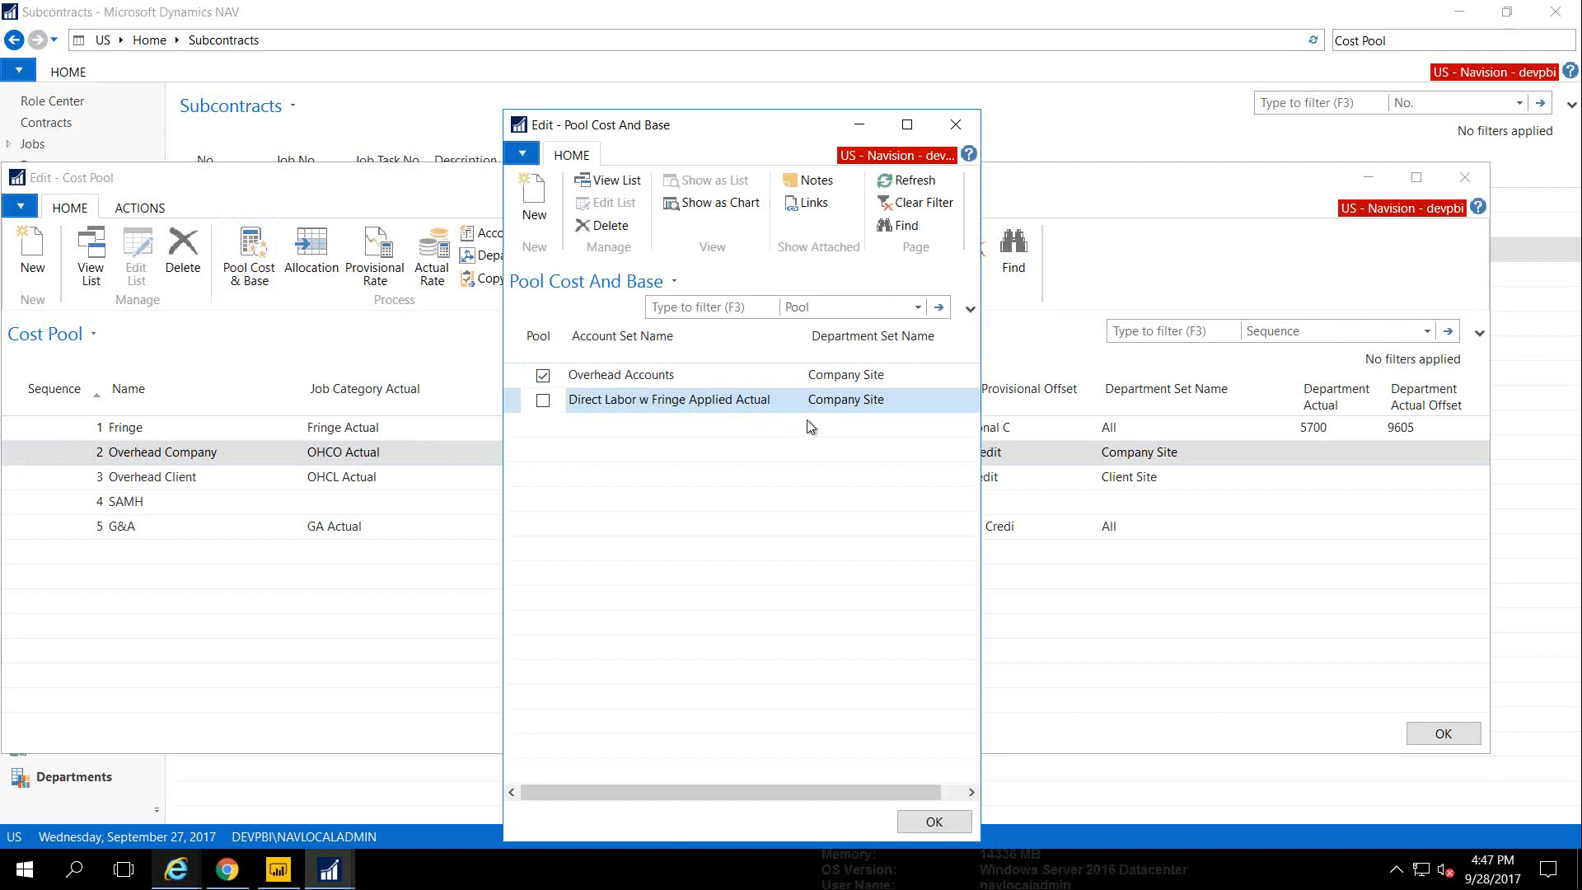
pyautogui.press('Escape')
pyautogui.click(319, 252)
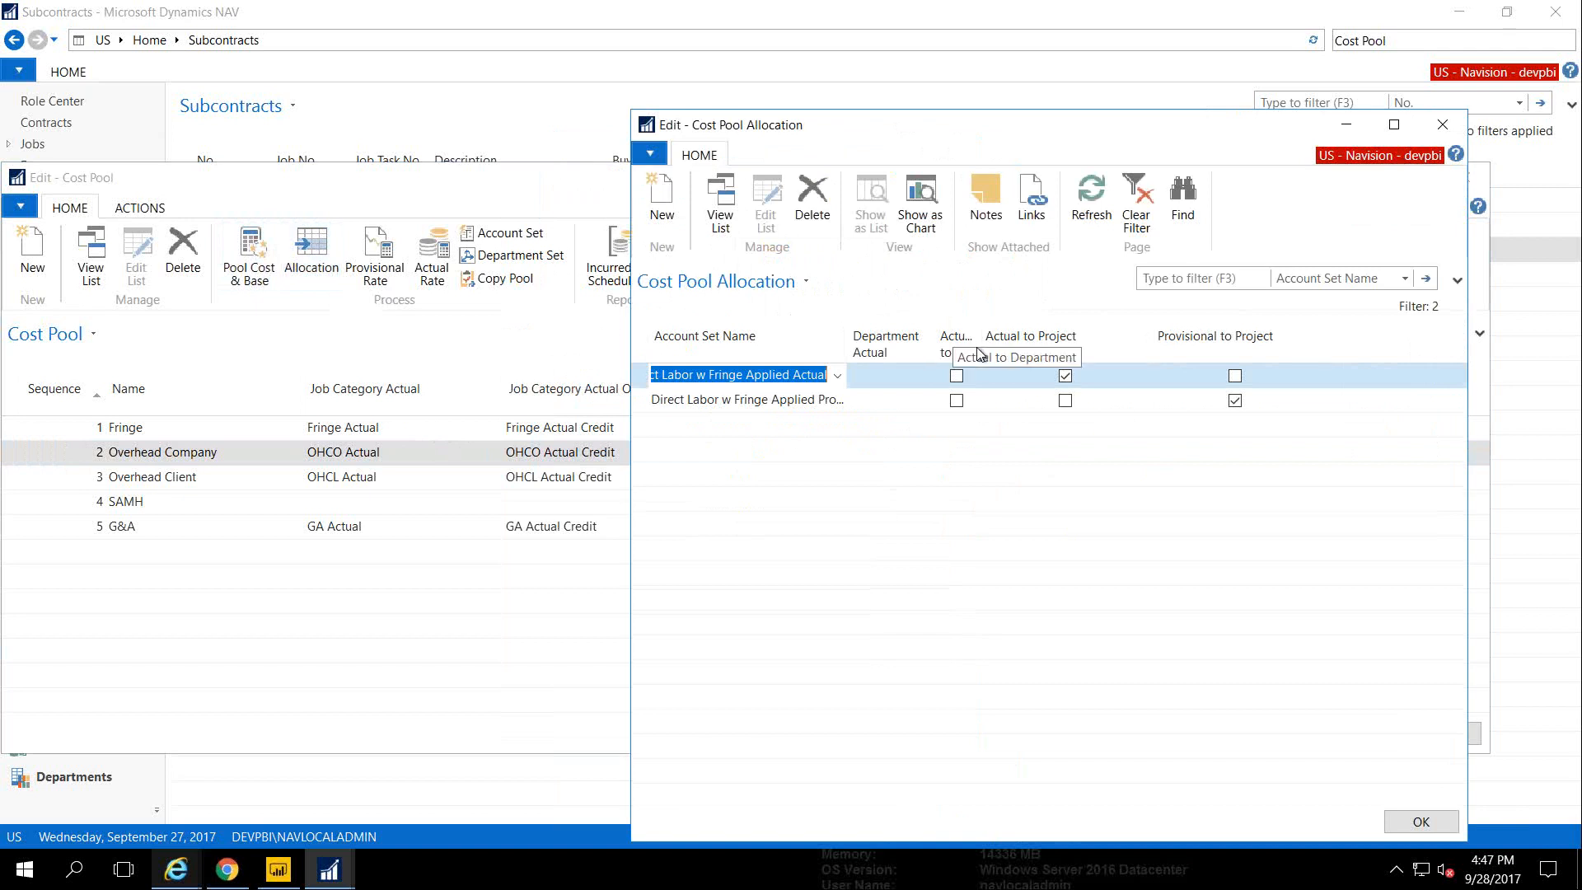
# Check Overhead Company's Actual to Department allocation and 1/1/2014 provisional rate, then close the cost pool windows
pyautogui.moveTo(980, 344); pyautogui.dragTo(1028, 350)
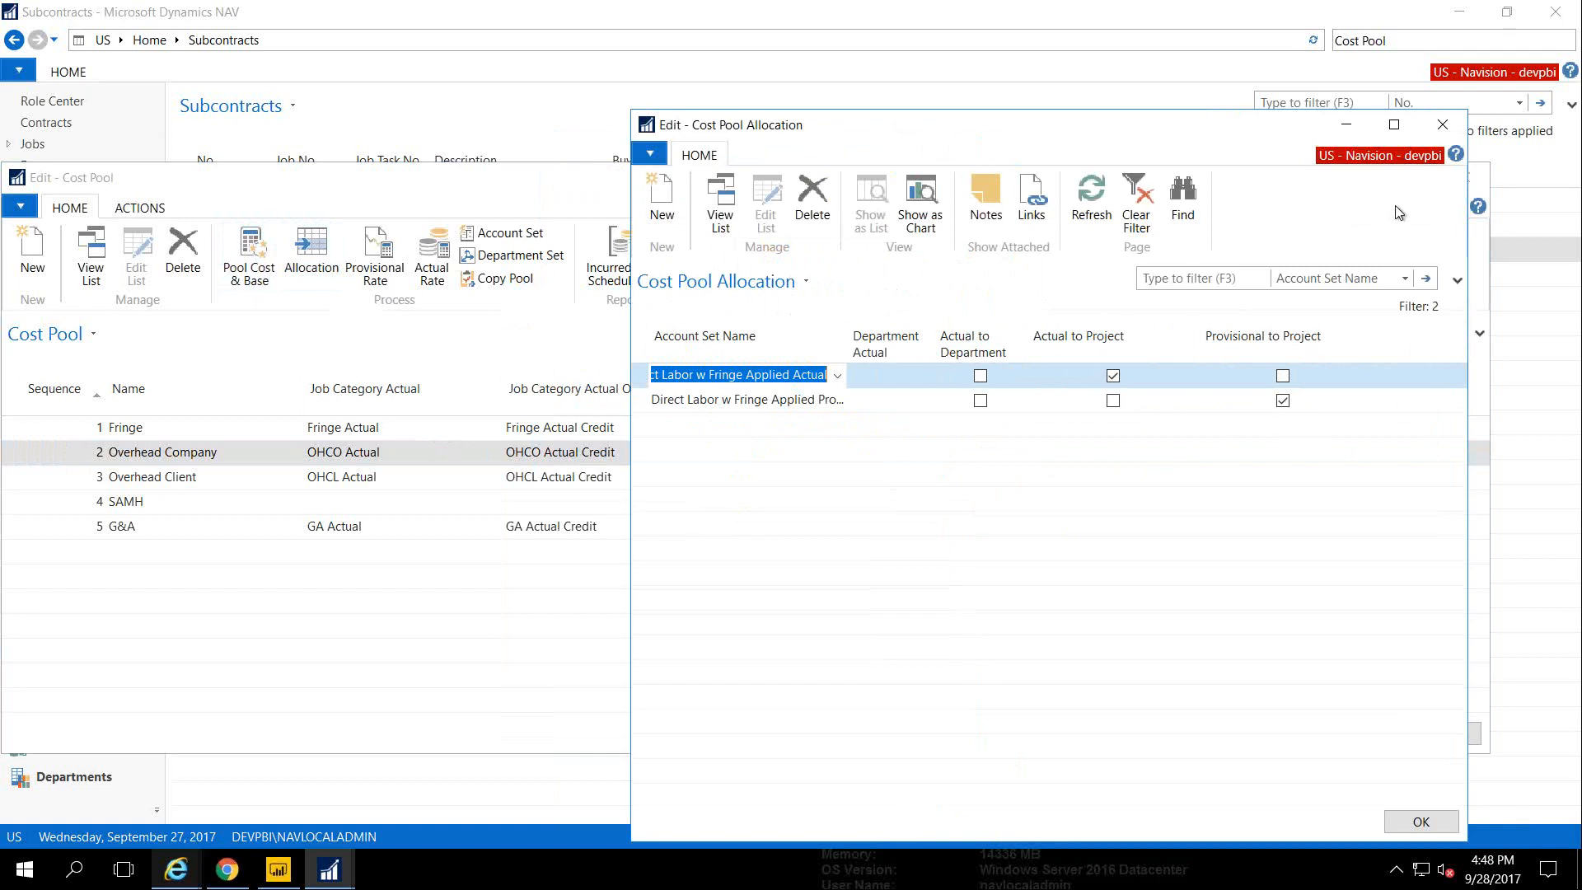
pyautogui.click(1442, 127)
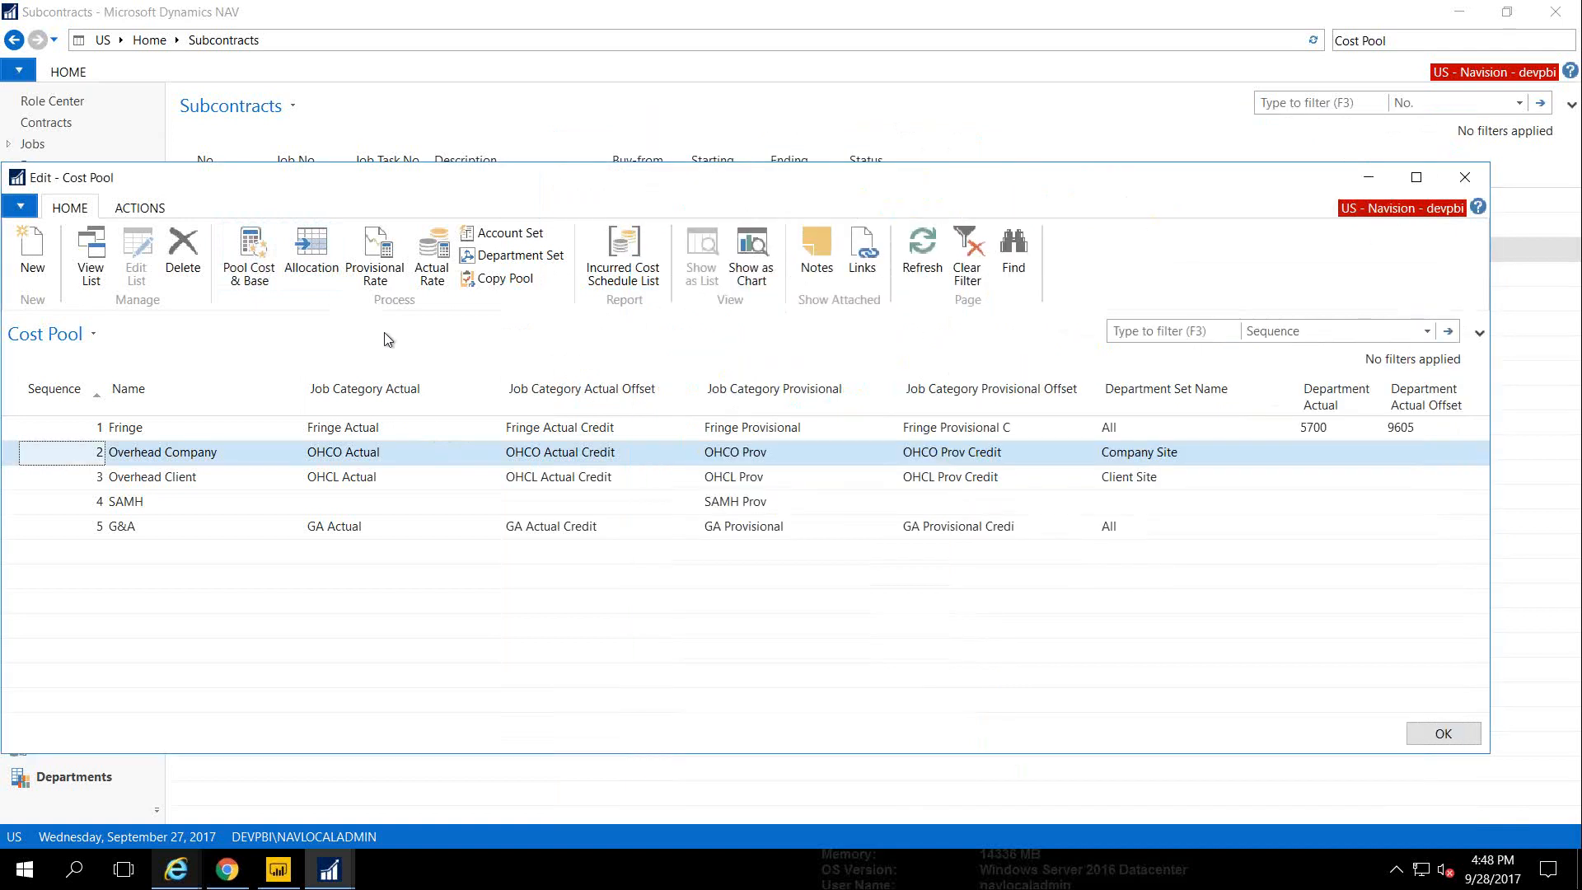
pyautogui.click(368, 256)
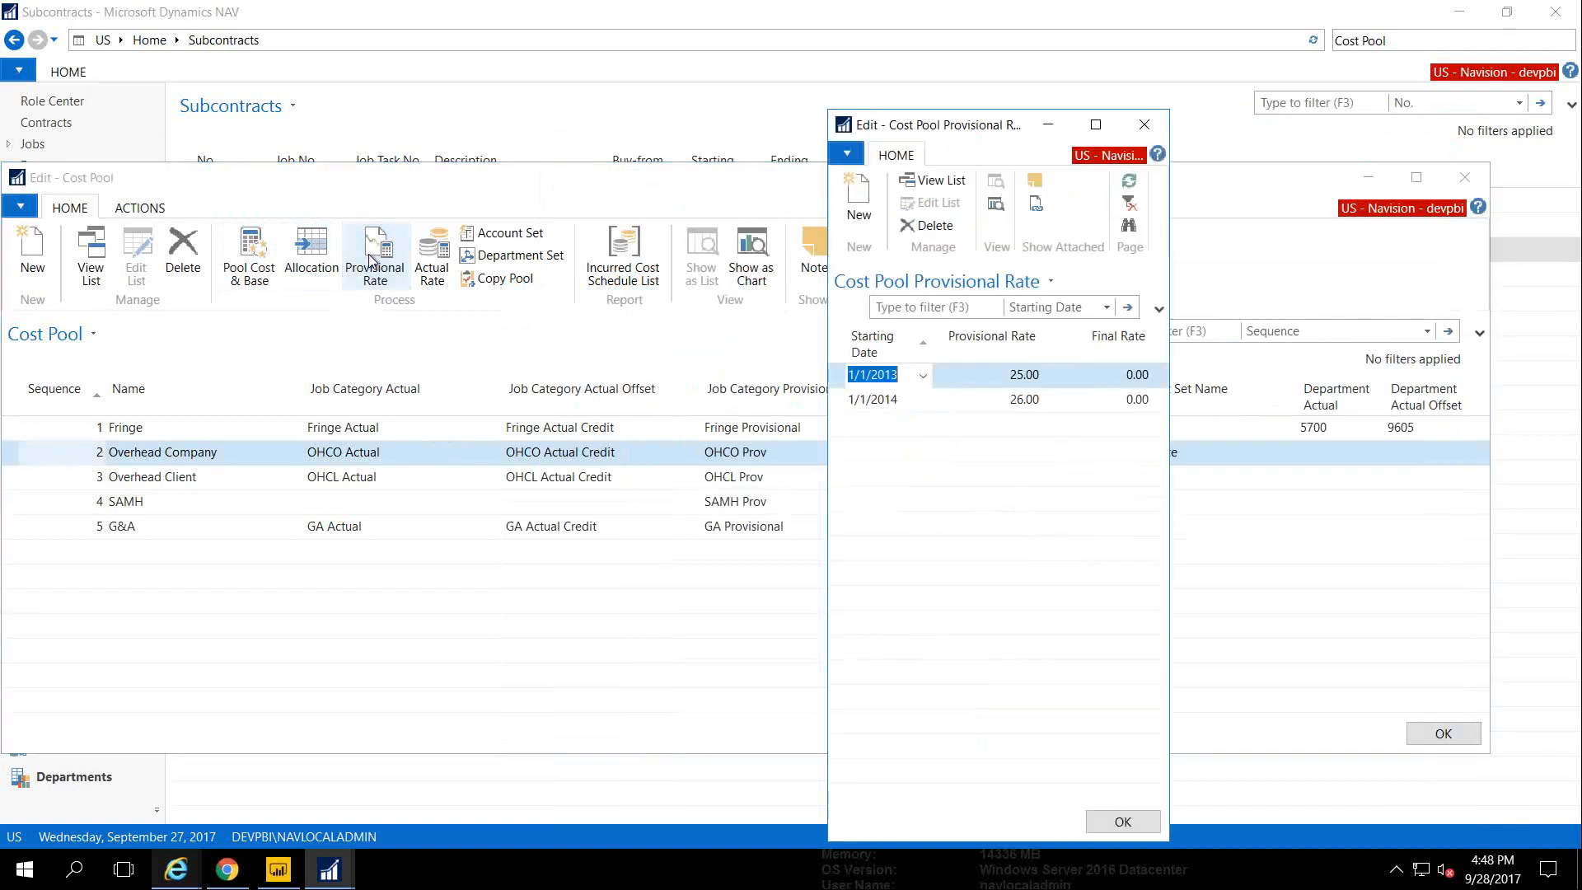
pyautogui.click(849, 401)
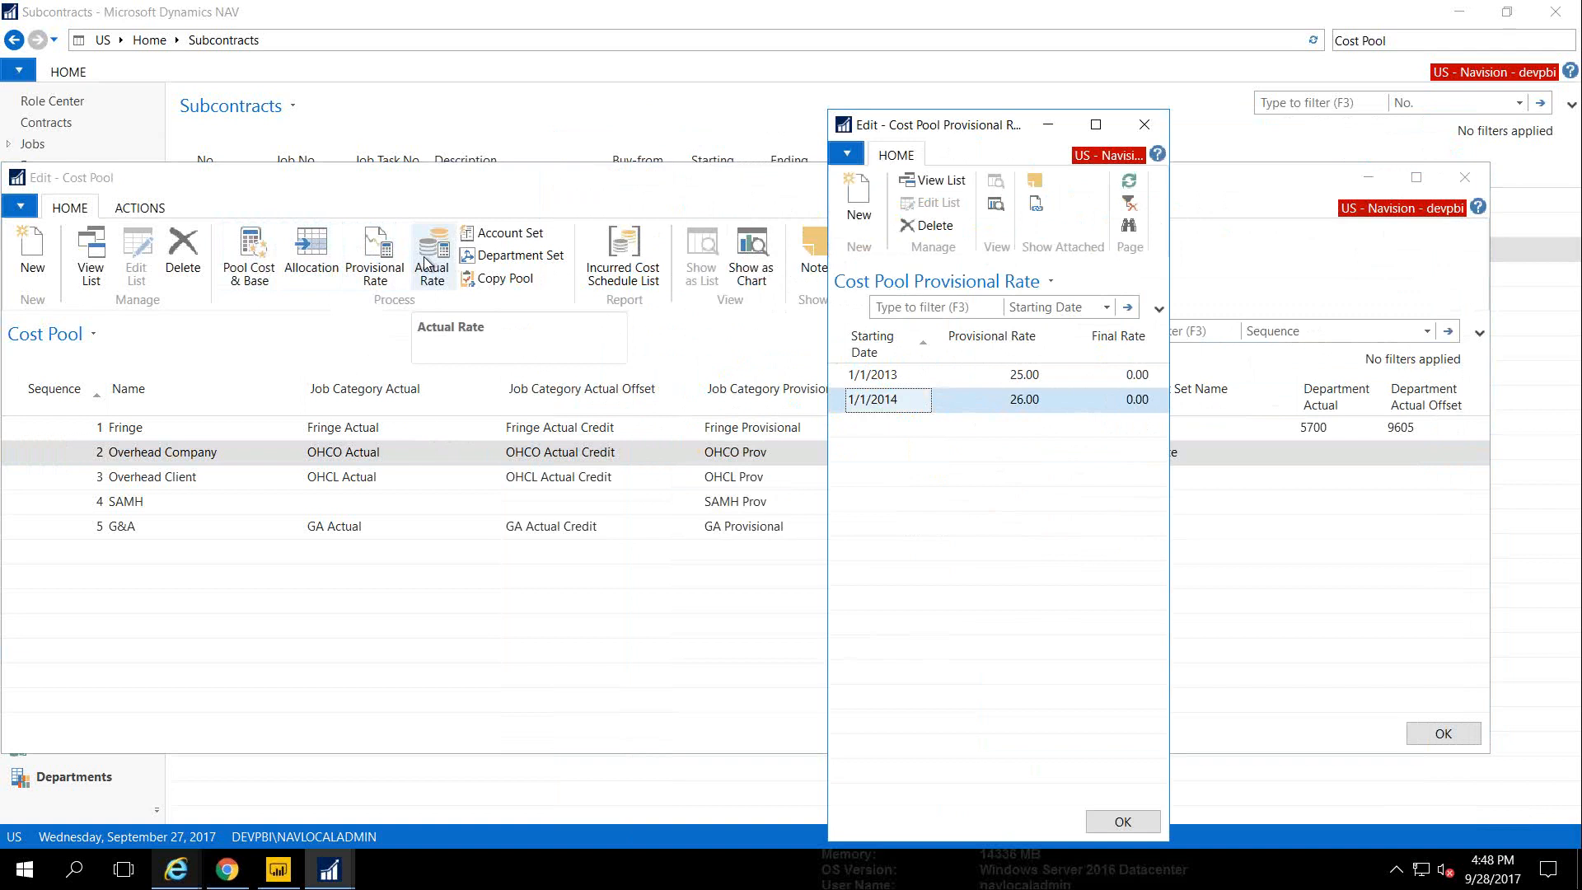
pyautogui.press('Escape')
pyautogui.press('Escape')
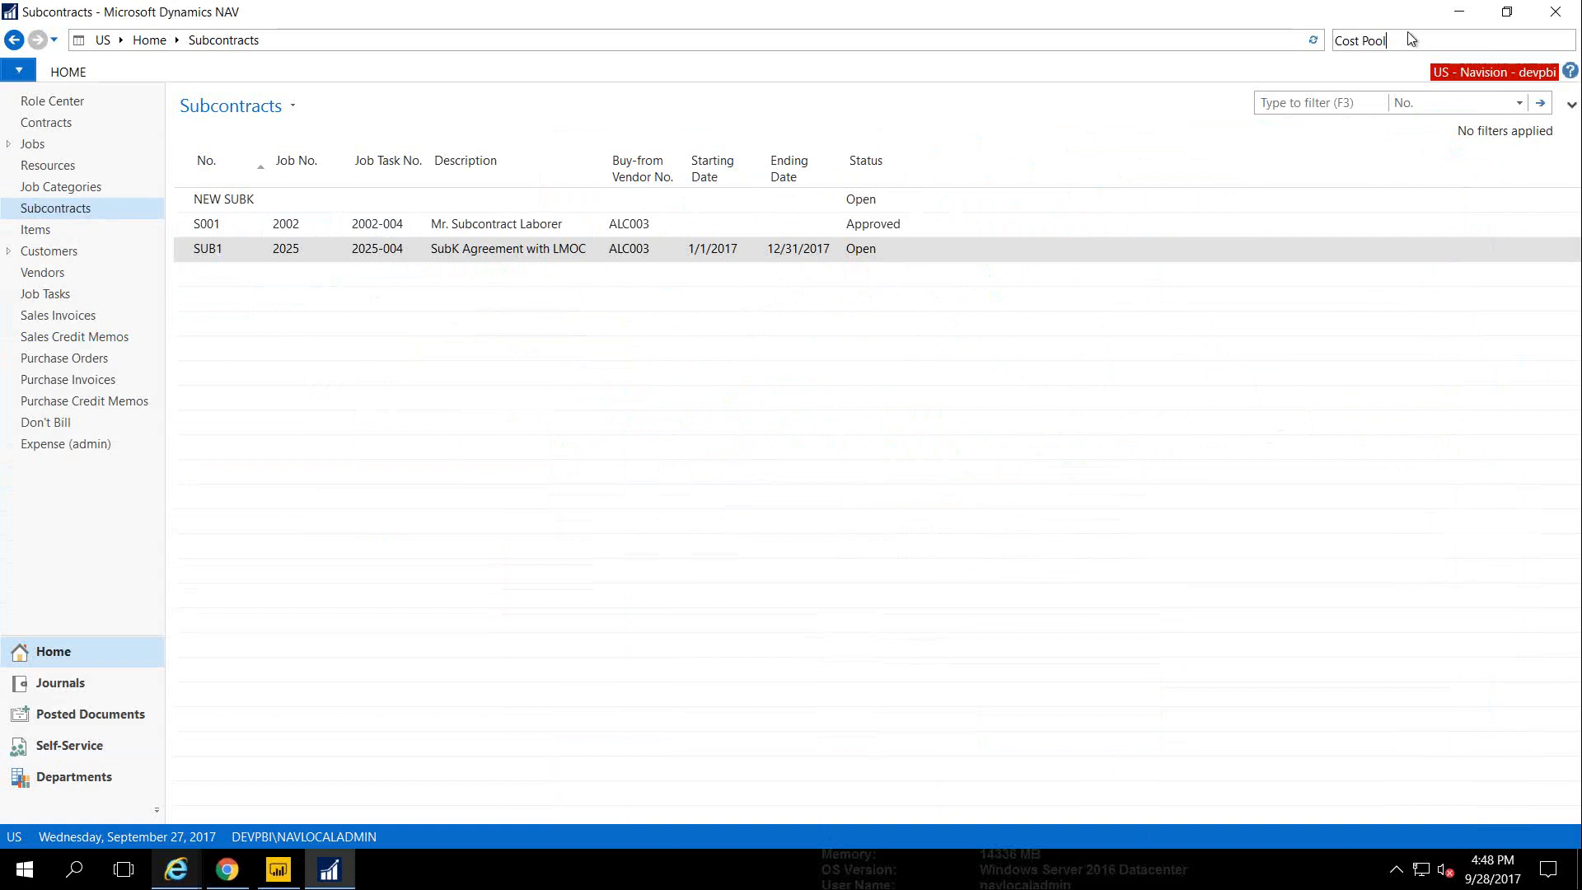
# Open Allocate Costs via 'Alloca' and review its accounting period and scheduling options without running it
pyautogui.press('BackSpace')
pyautogui.press('BackSpace')
pyautogui.press('BackSpace')
pyautogui.press('BackSpace')
pyautogui.press('BackSpace')
pyautogui.press('BackSpace')
pyautogui.press('BackSpace')
pyautogui.press('BackSpace')
pyautogui.press('BackSpace')
pyautogui.write('Alloca')
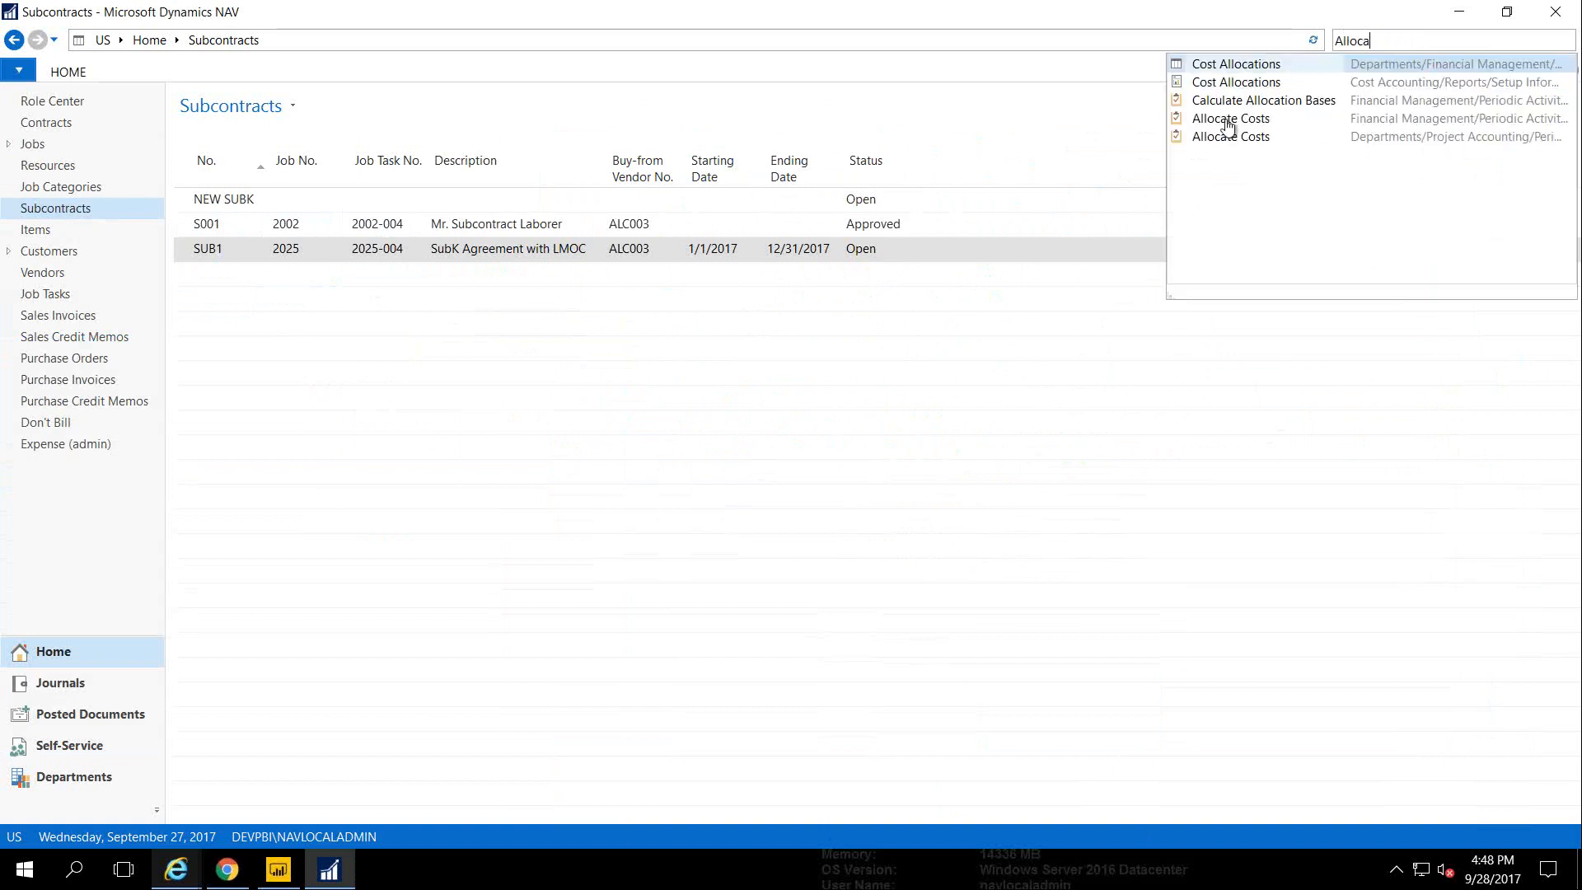
pyautogui.click(1216, 140)
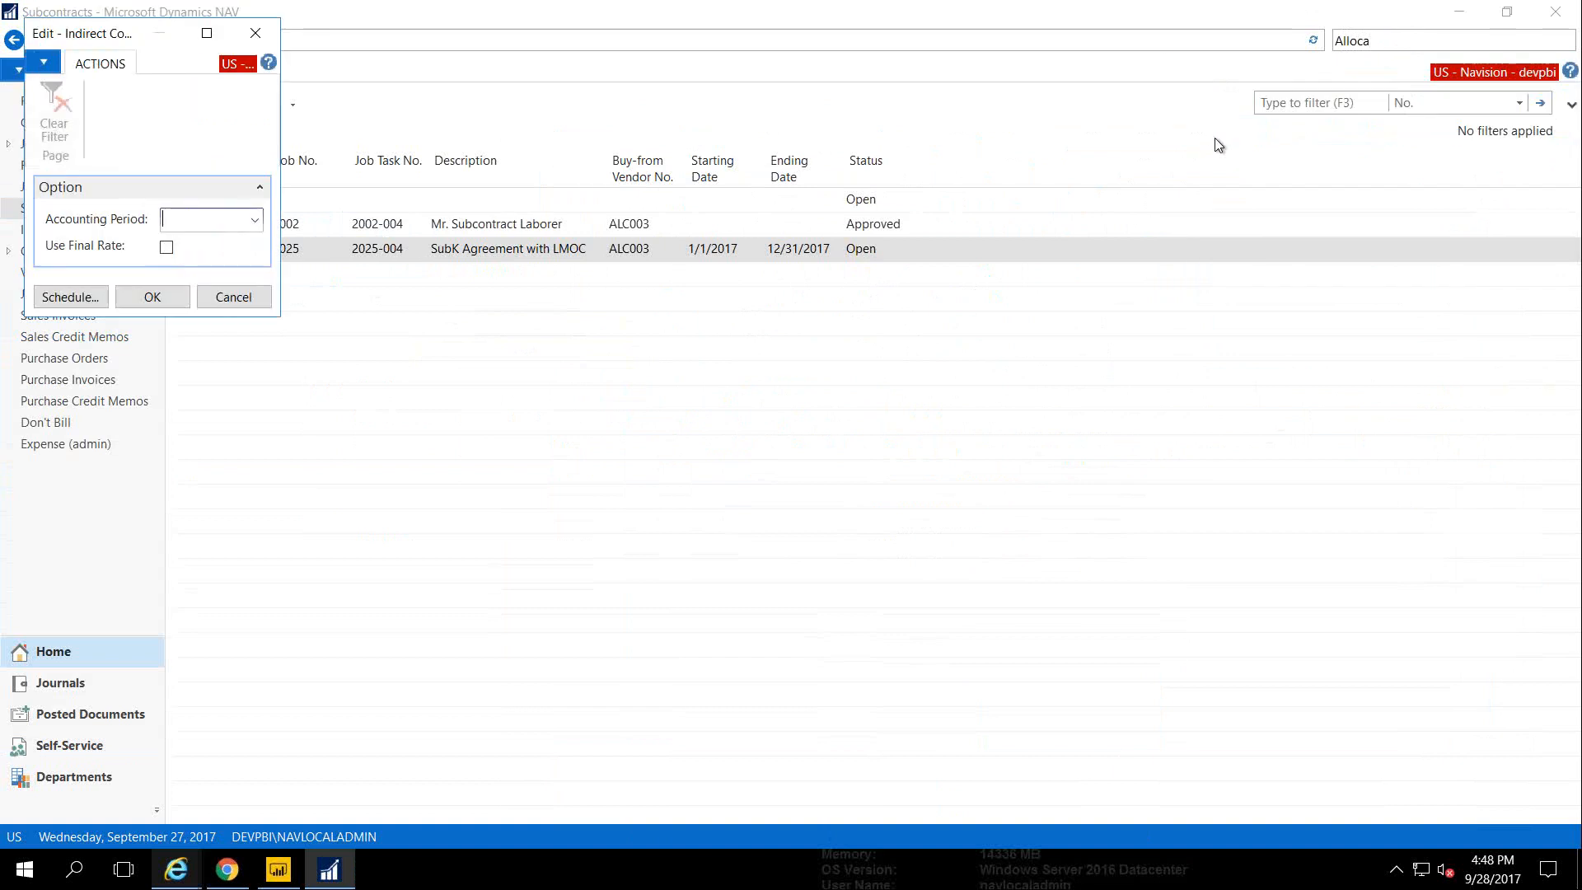
pyautogui.click(256, 221)
pyautogui.click(255, 222)
pyautogui.click(70, 296)
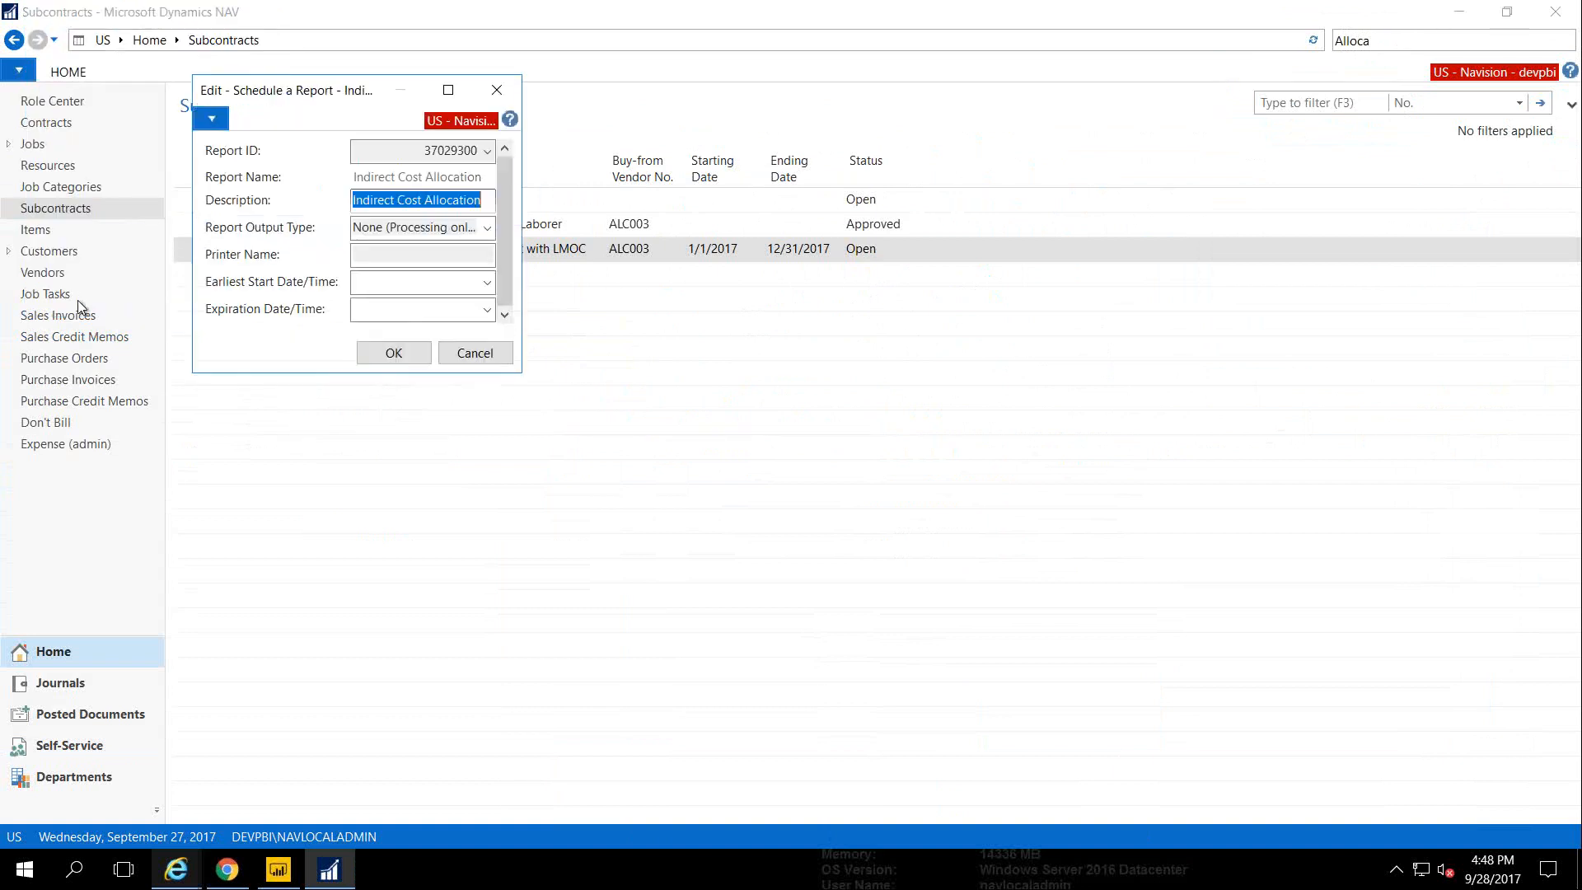
pyautogui.click(474, 352)
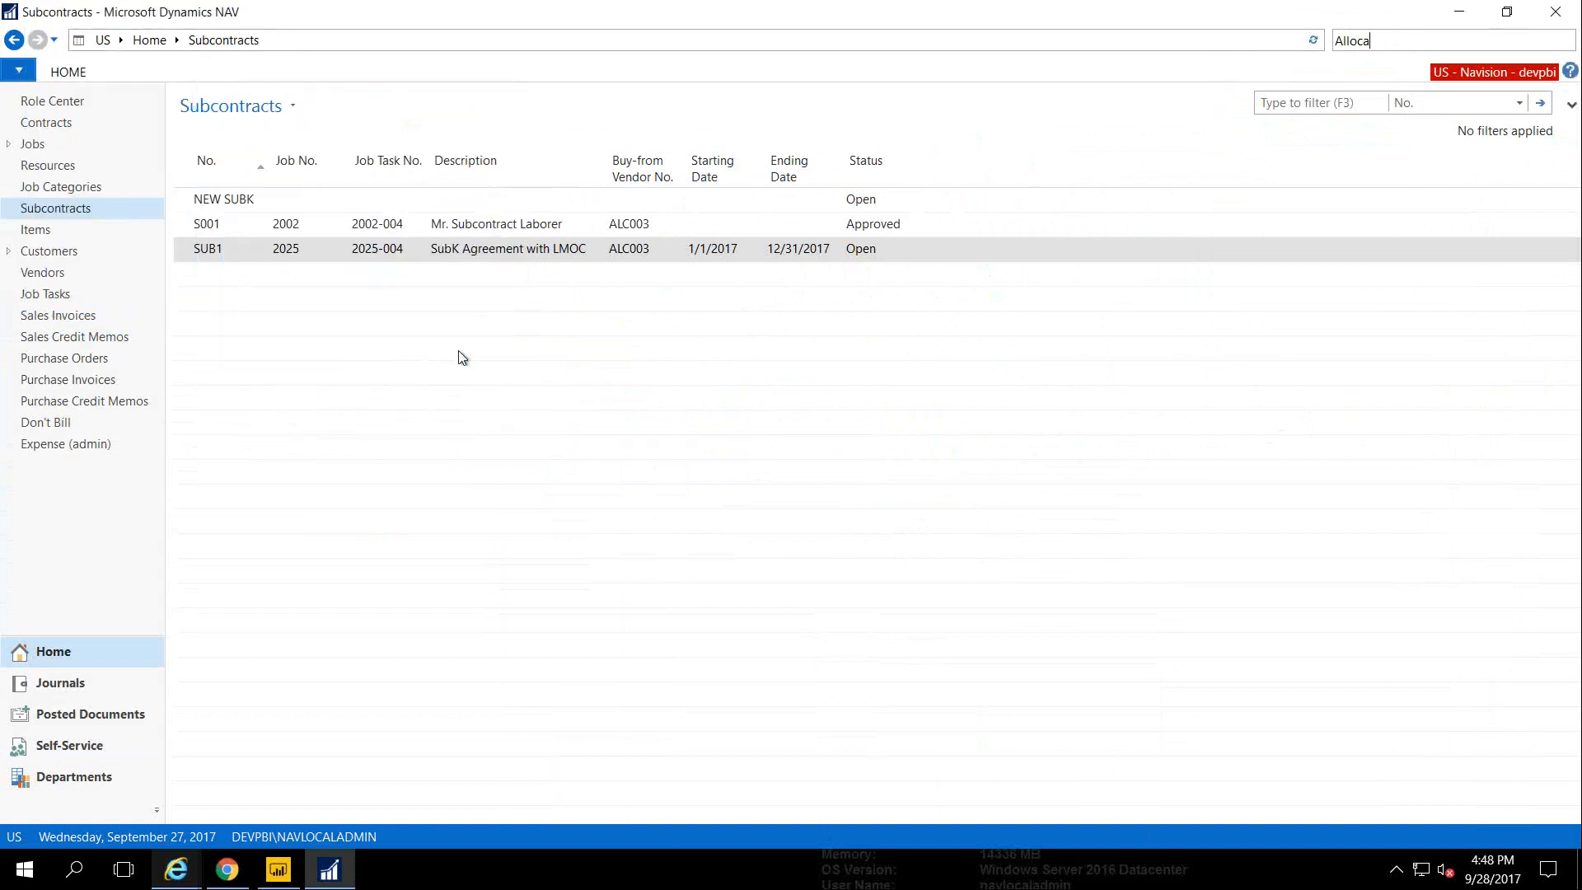
# Open the Chart of Accounts by searching 'Chart A'
pyautogui.press('BackSpace')
pyautogui.press('BackSpace')
pyautogui.press('BackSpace')
pyautogui.press('BackSpace')
pyautogui.press('BackSpace')
pyautogui.press('BackSpace')
pyautogui.write('Cost Pool')
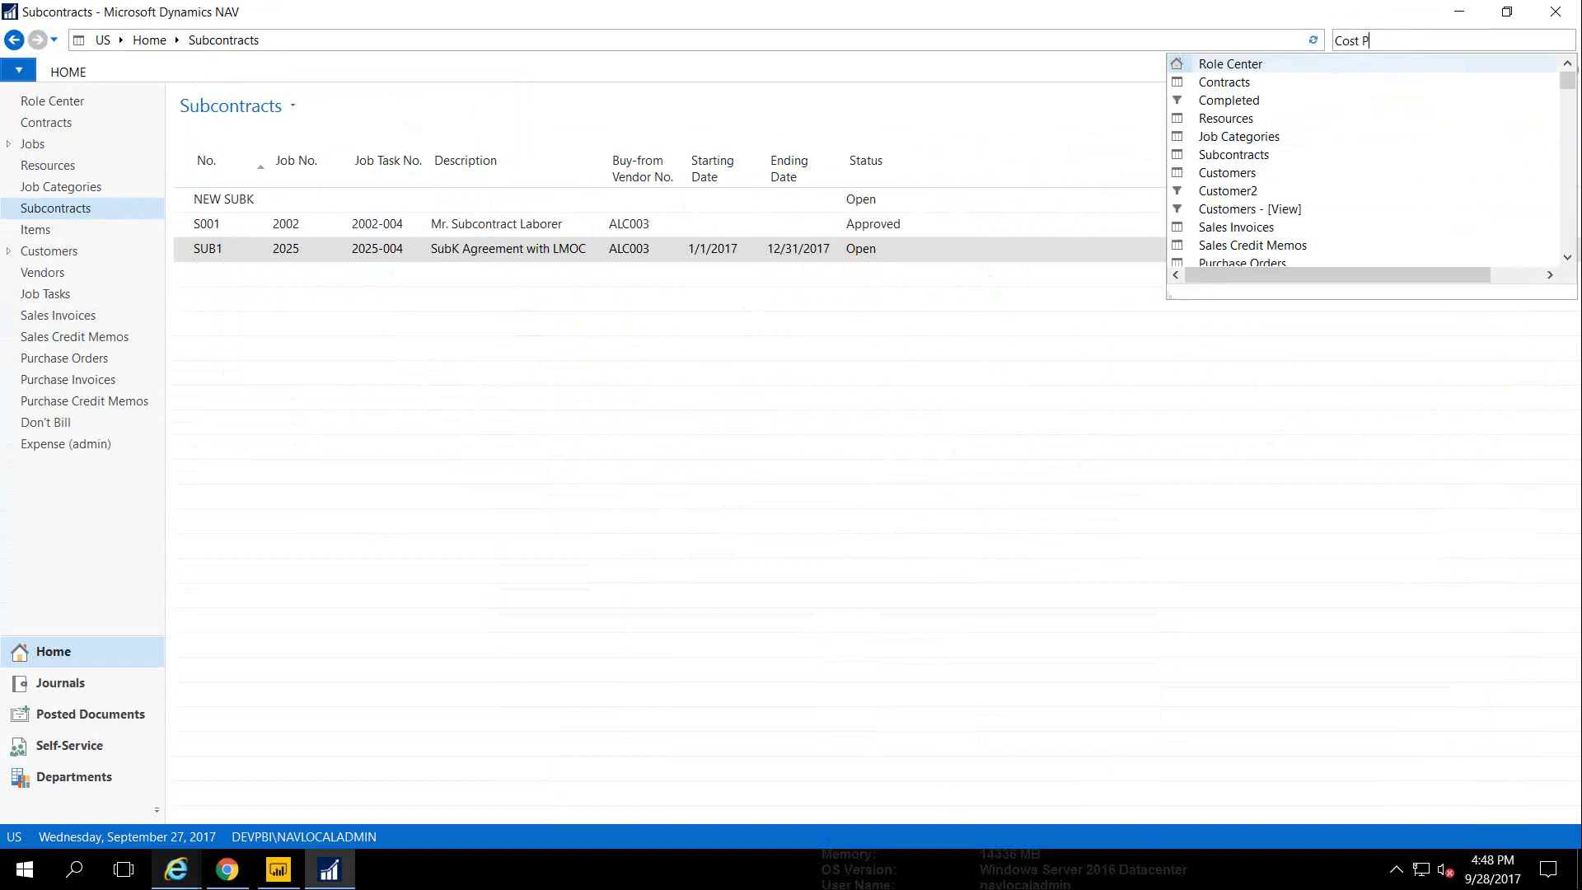
pyautogui.press('BackSpace')
pyautogui.press('BackSpace')
pyautogui.press('BackSpace')
pyautogui.press('BackSpace')
pyautogui.press('BackSpace')
pyautogui.press('BackSpace')
pyautogui.press('BackSpace')
pyautogui.press('BackSpace')
pyautogui.press('BackSpace')
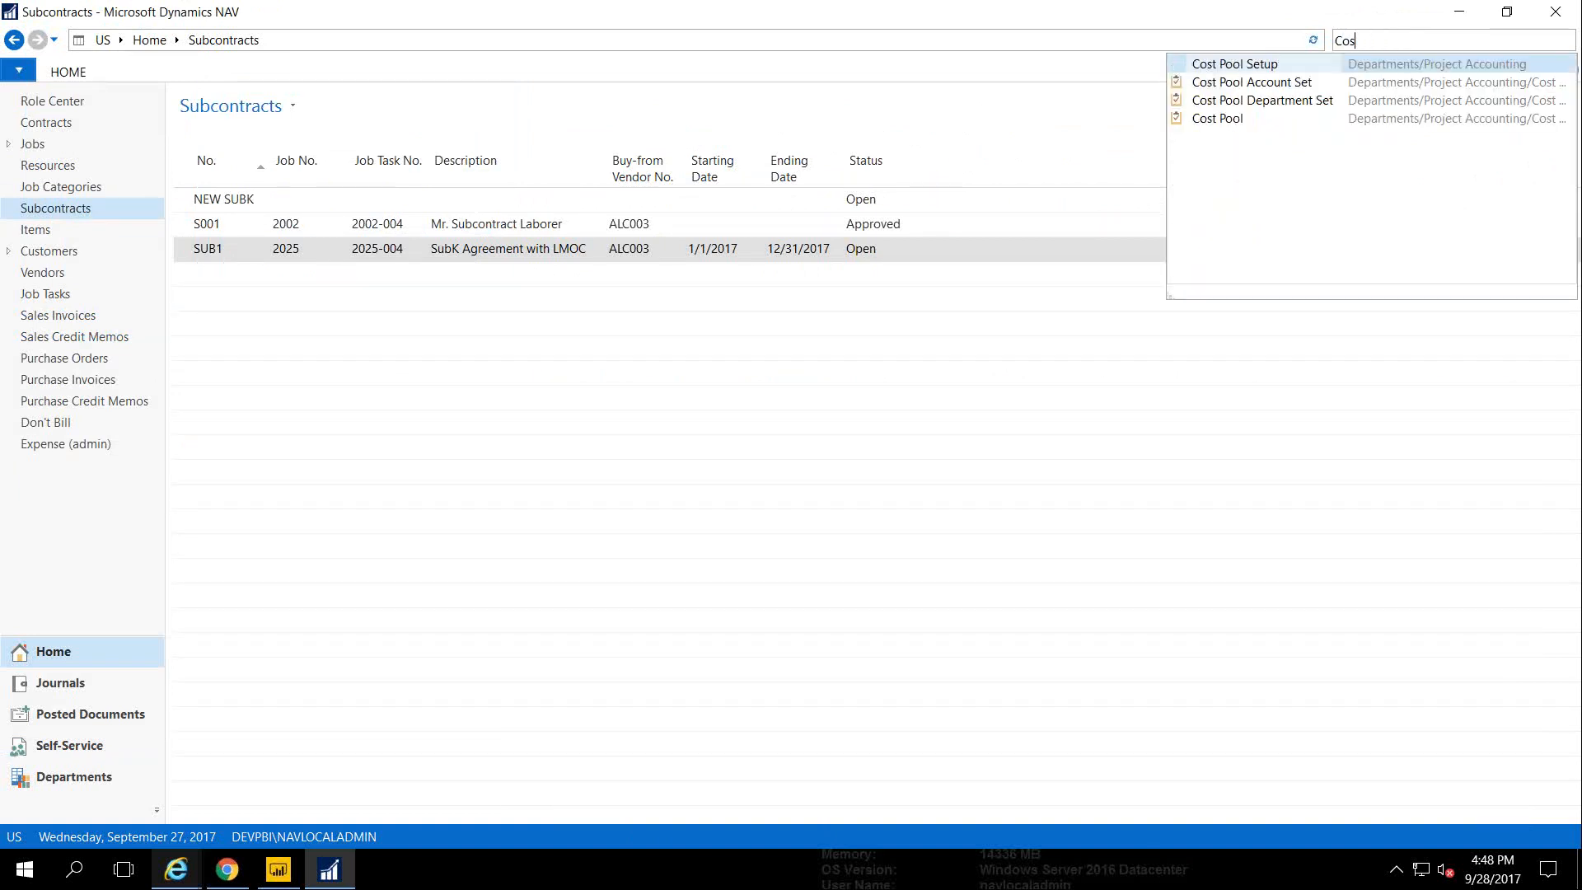
pyautogui.write('Ch')
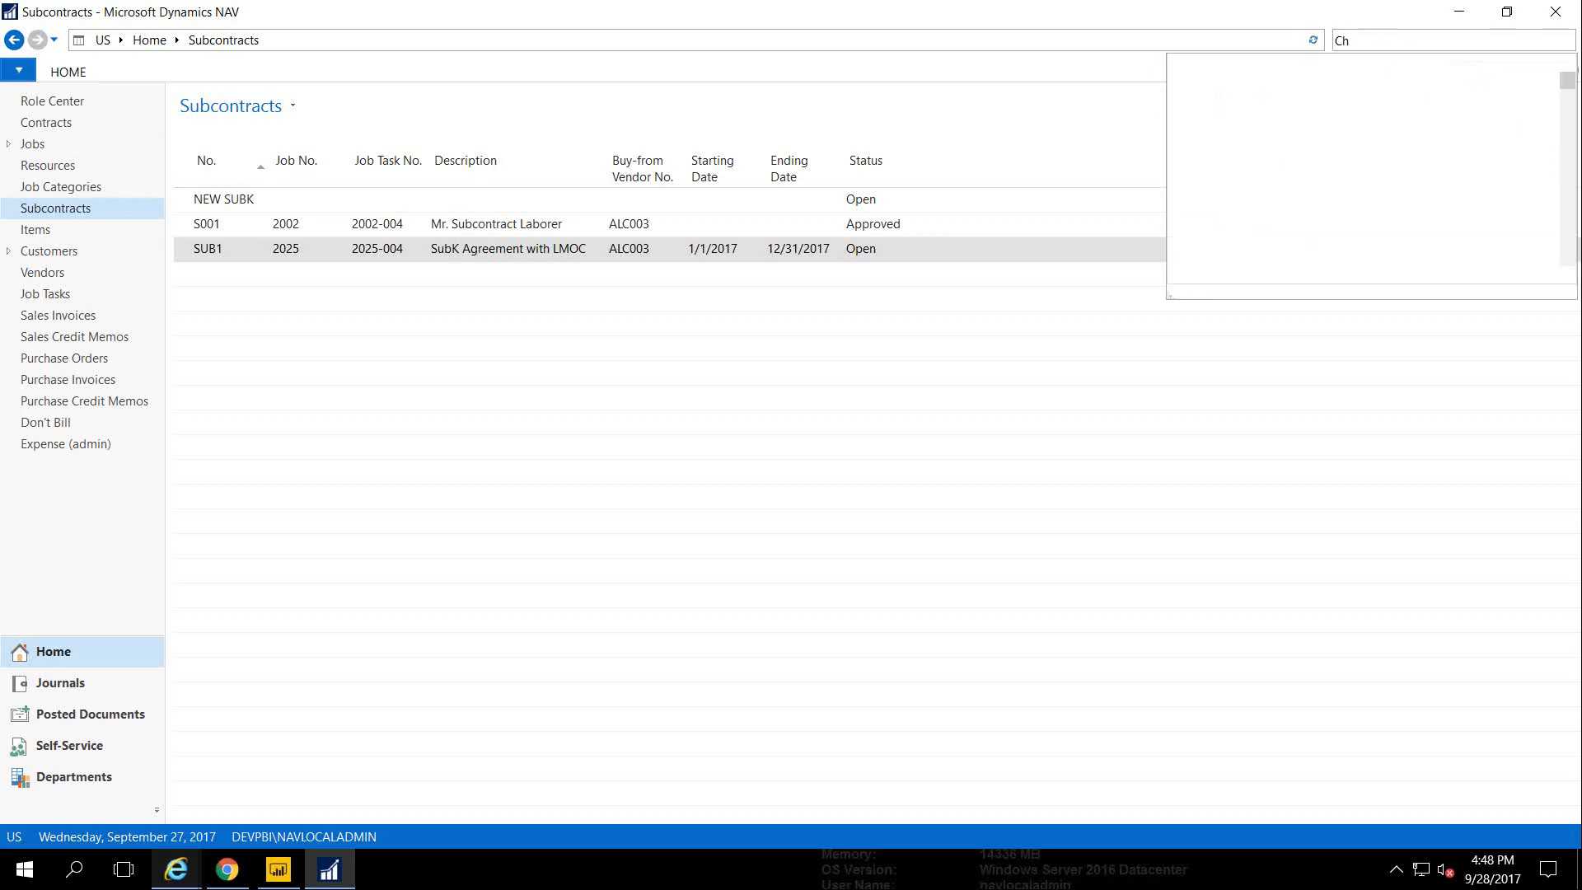
pyautogui.write('art A')
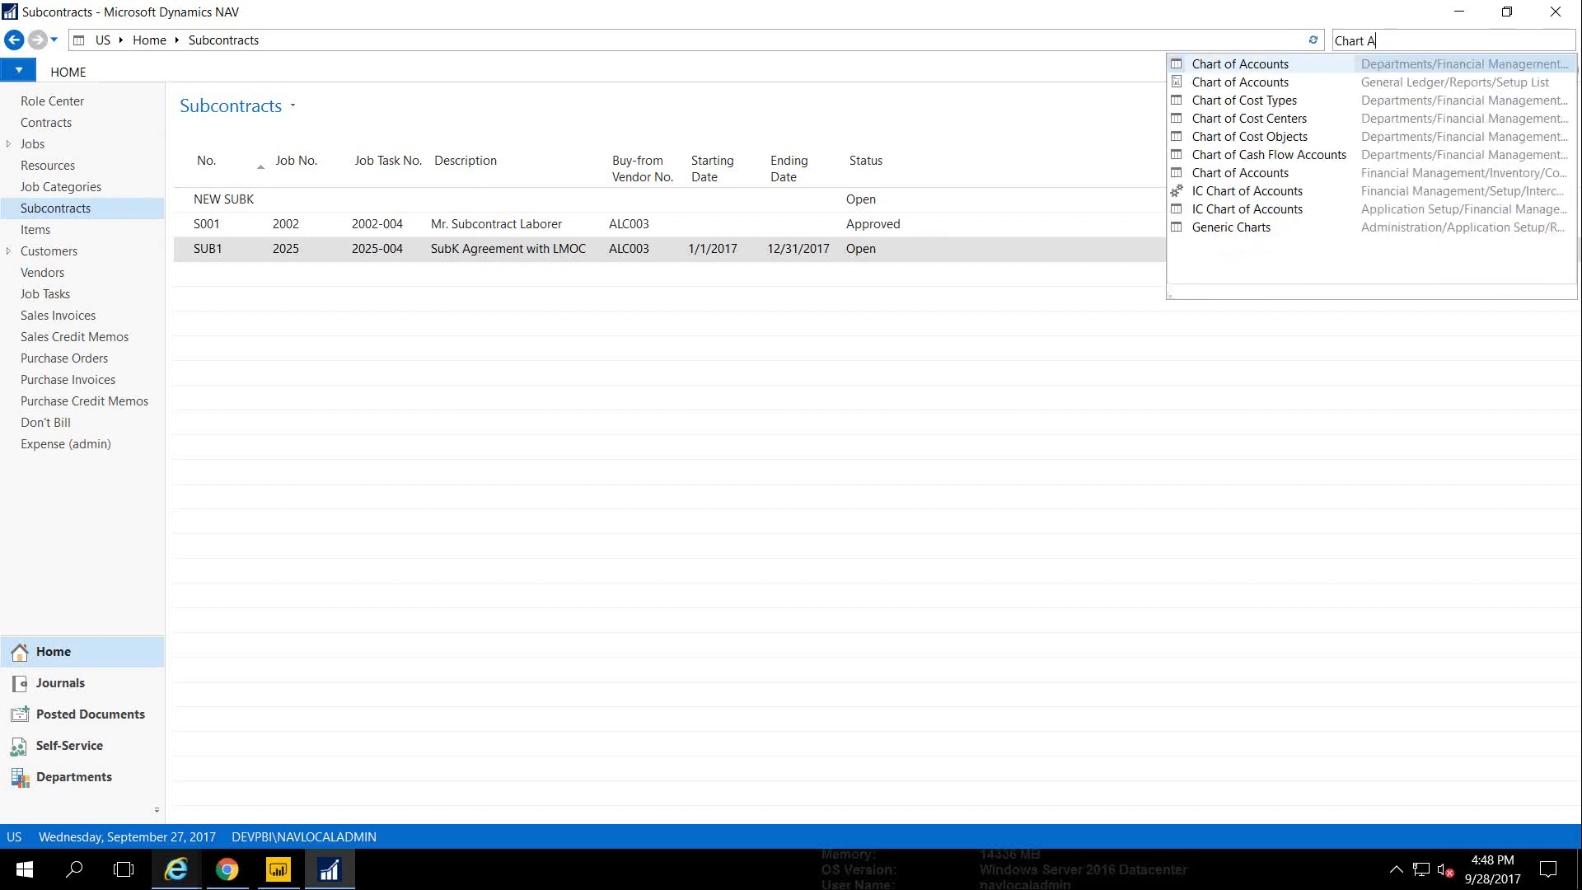
pyautogui.click(1256, 64)
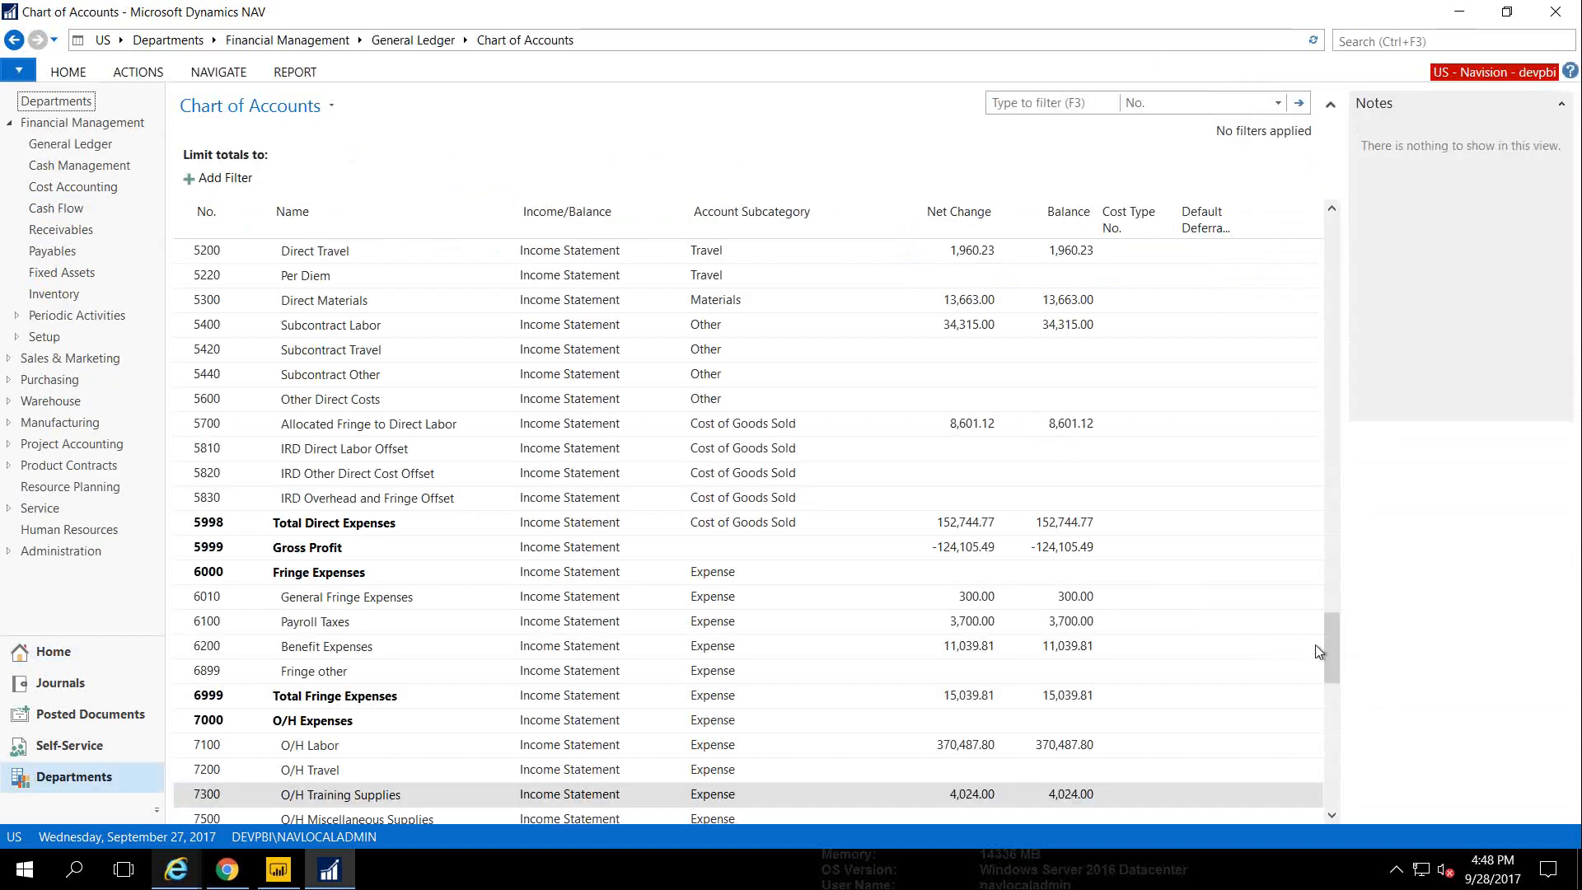
pyautogui.moveTo(1328, 671); pyautogui.dragTo(1329, 783)
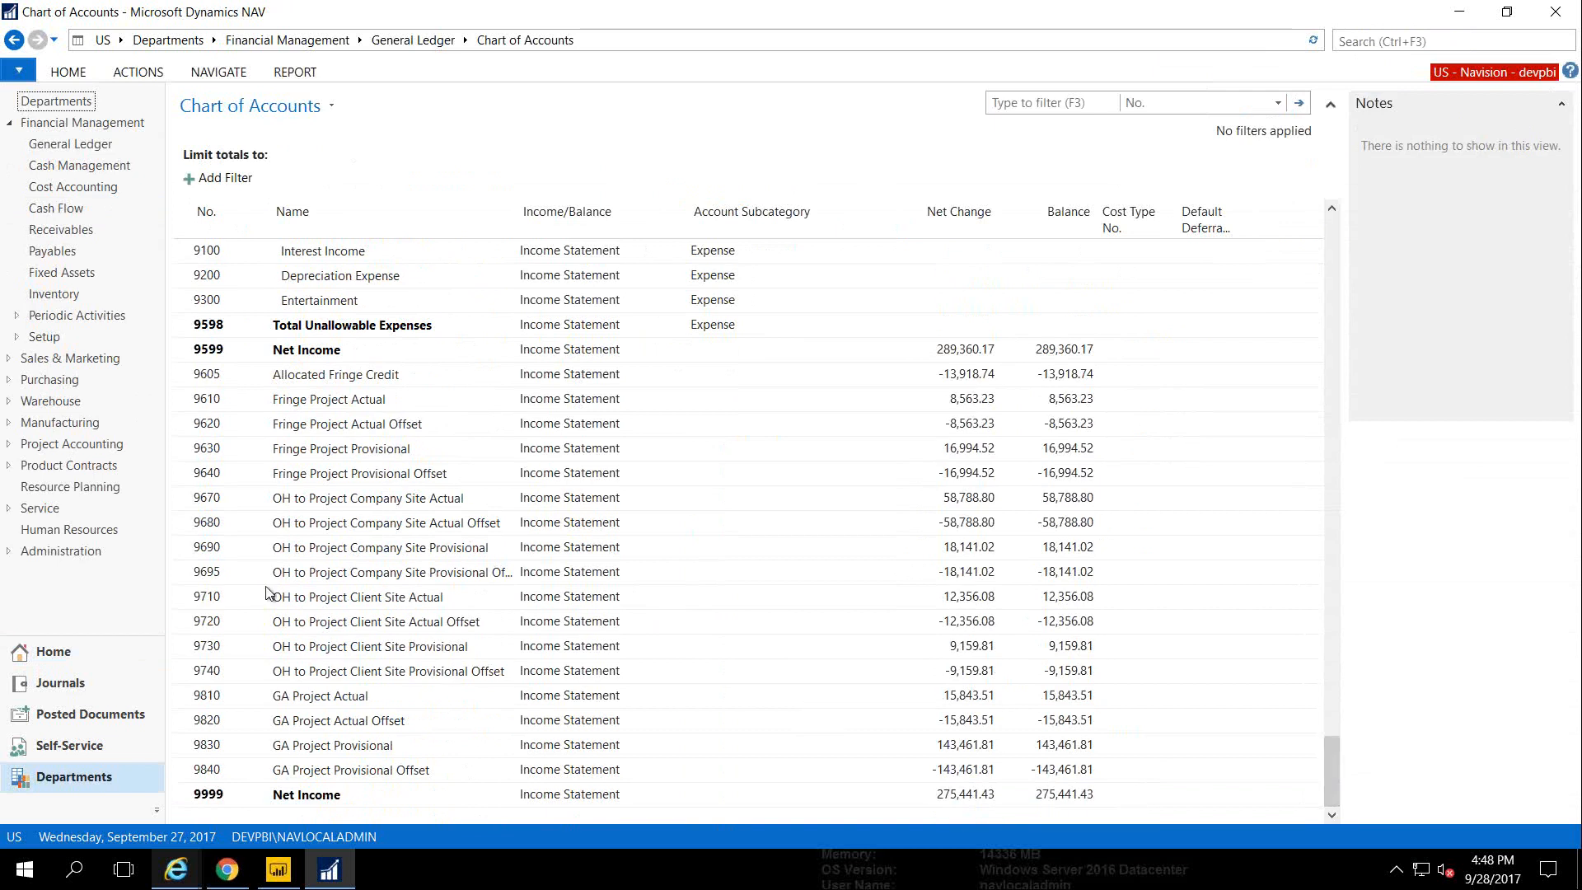
pyautogui.moveTo(180, 504); pyautogui.dragTo(181, 563)
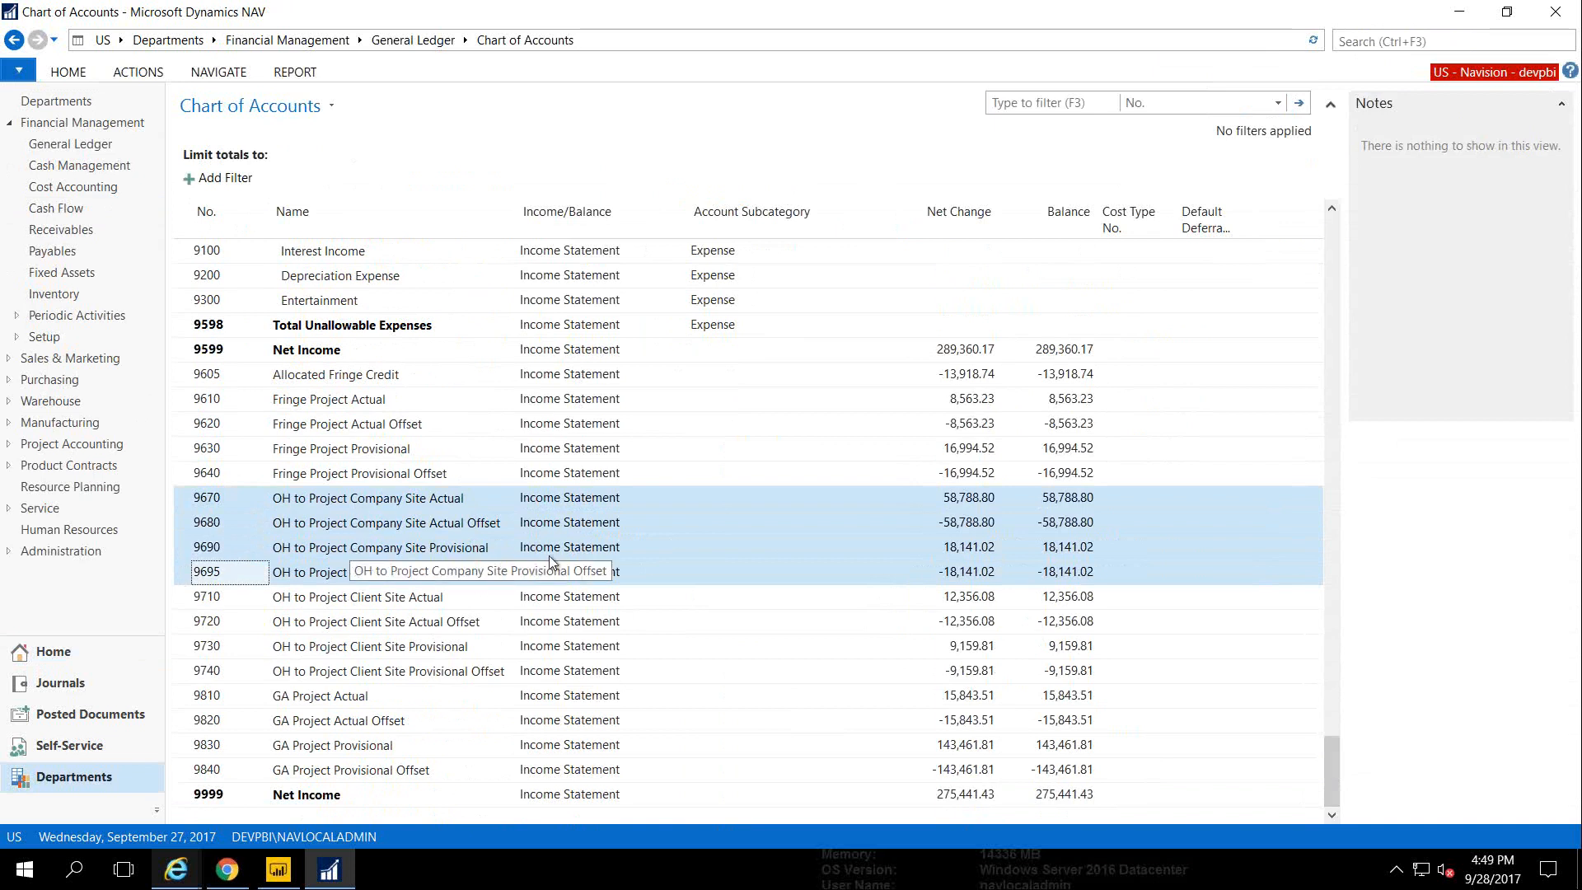
pyautogui.click(951, 499)
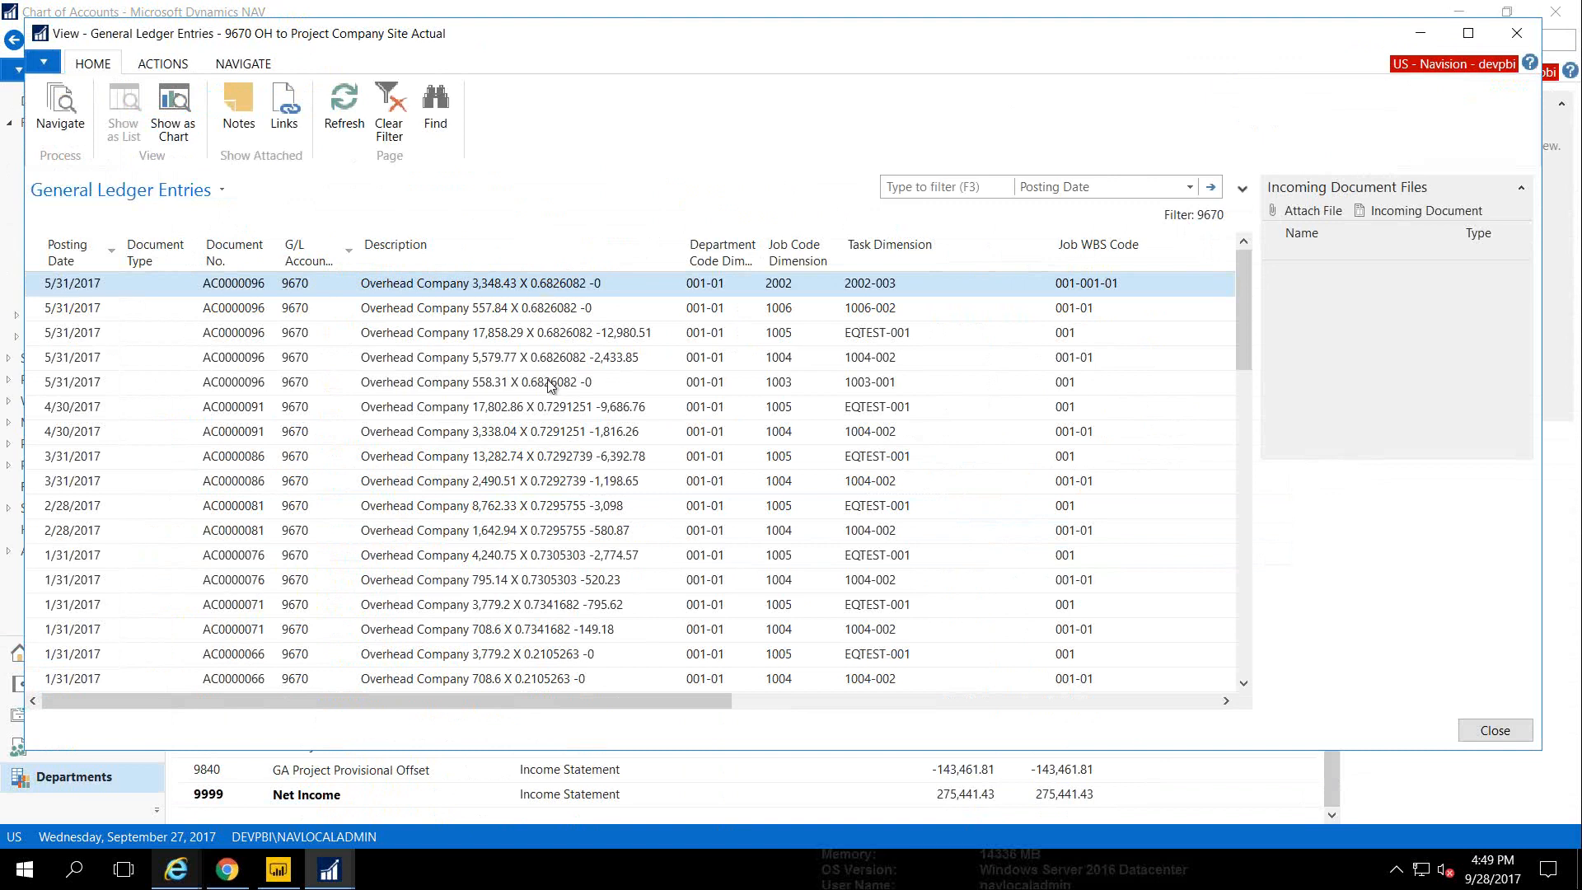
pyautogui.moveTo(506, 700); pyautogui.dragTo(560, 707)
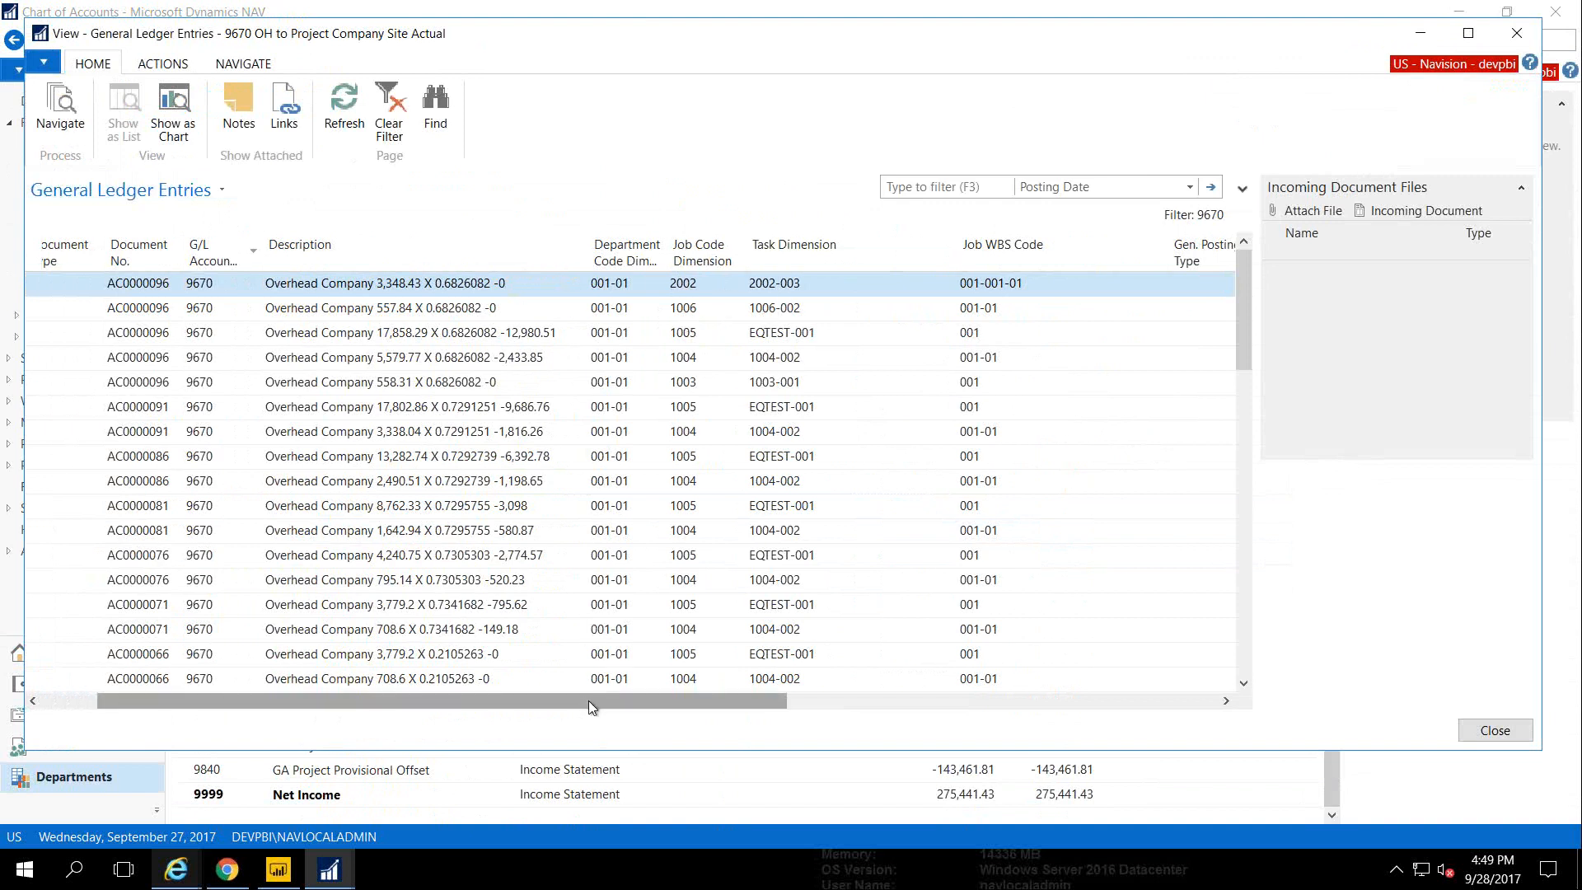
pyautogui.moveTo(589, 700); pyautogui.dragTo(560, 725)
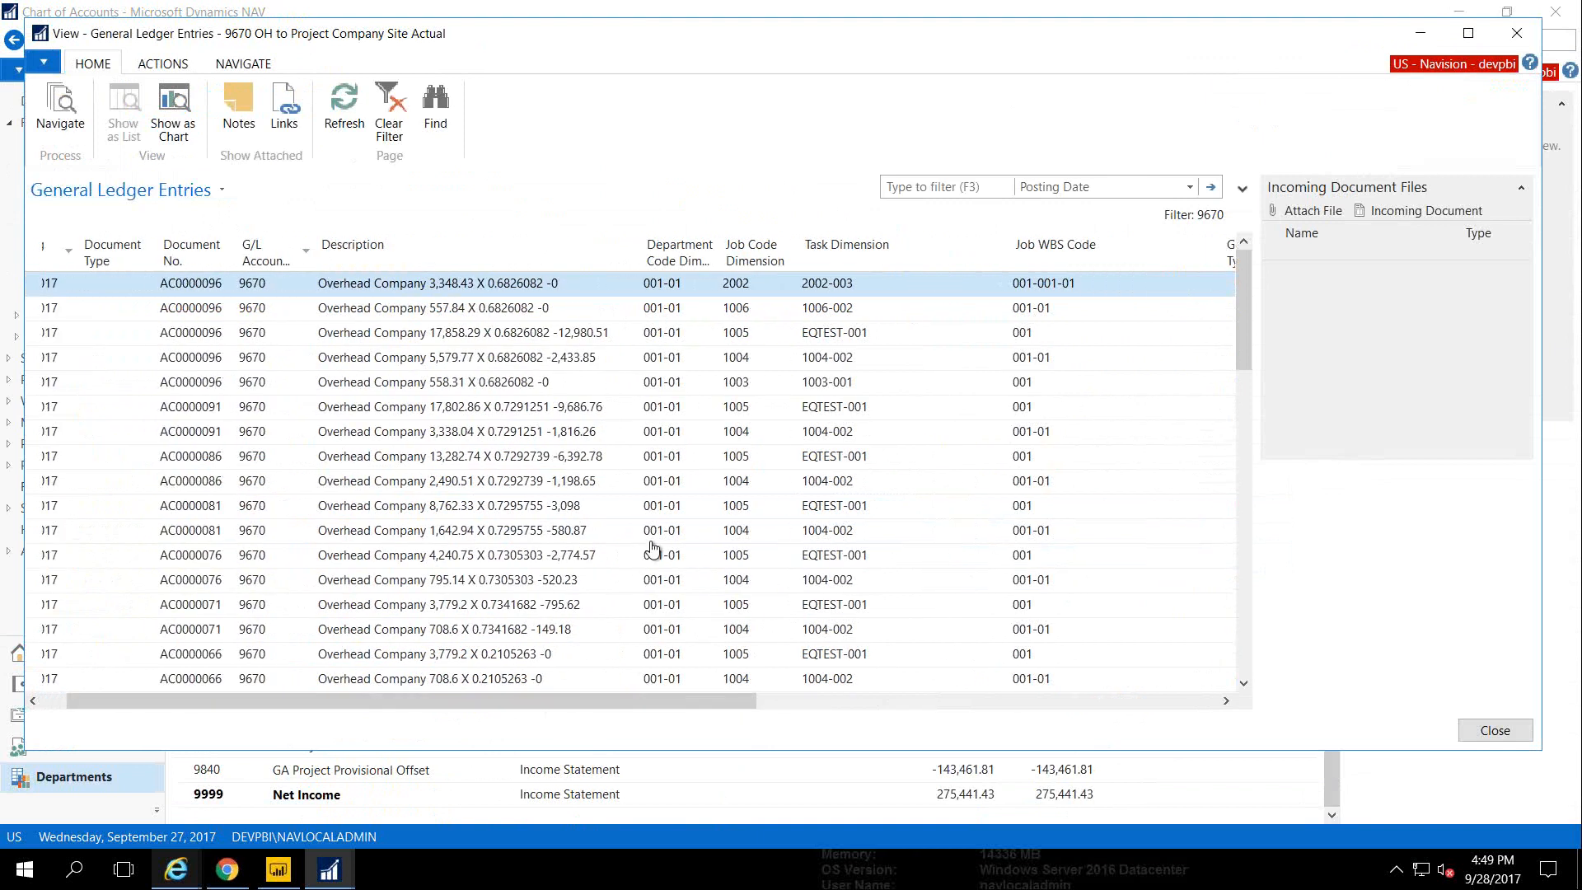
pyautogui.press('Escape')
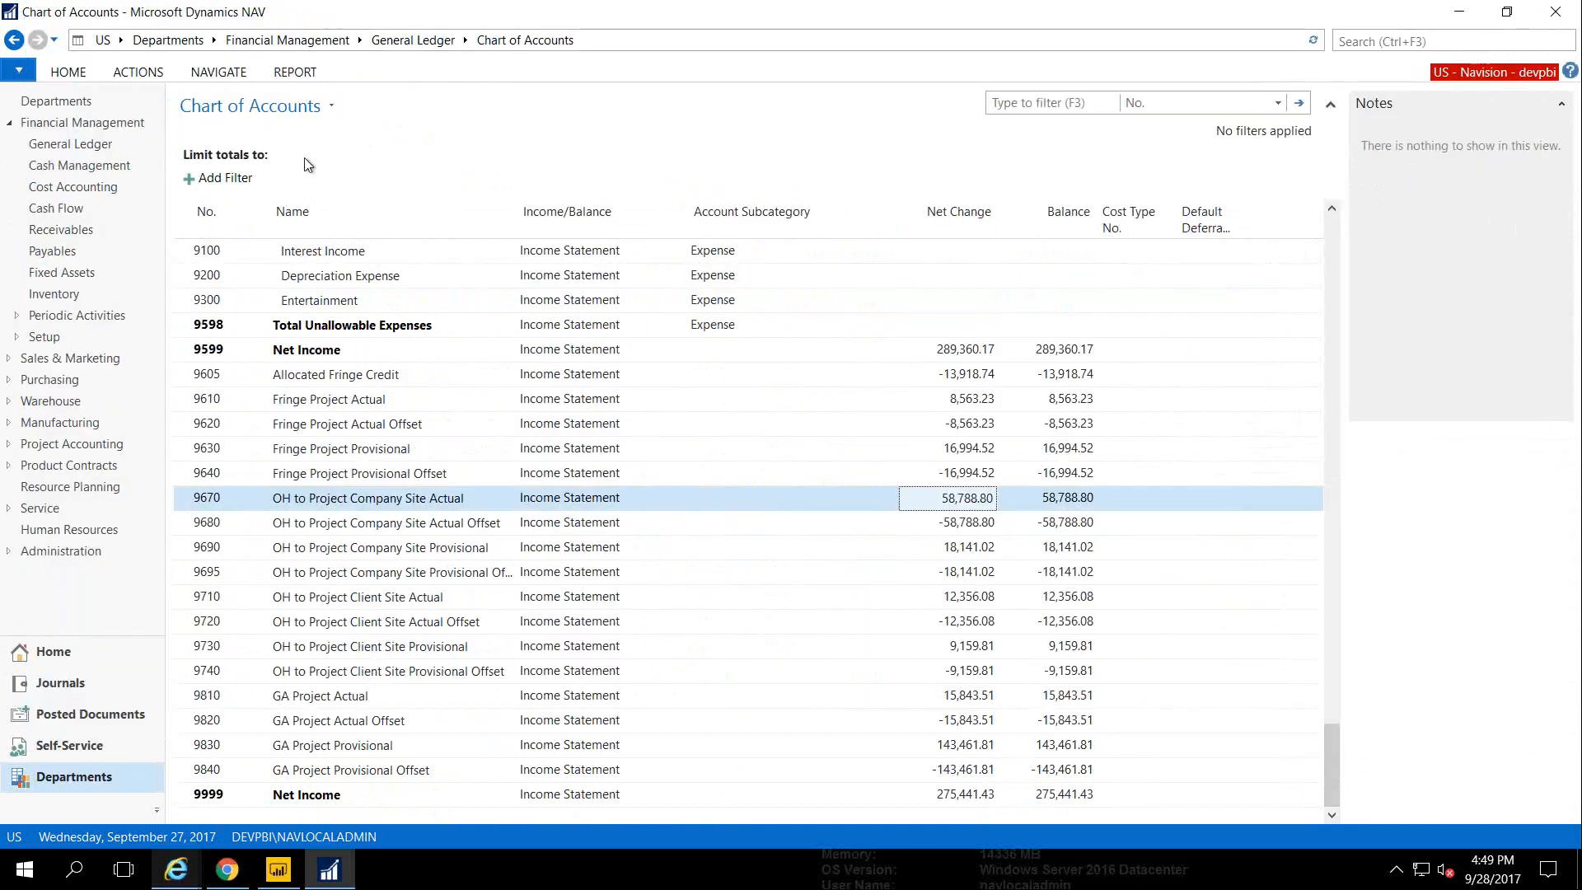
# Limit the chart of accounts totals to Job Dim Filter 1002 using the advanced filter
pyautogui.click(275, 112)
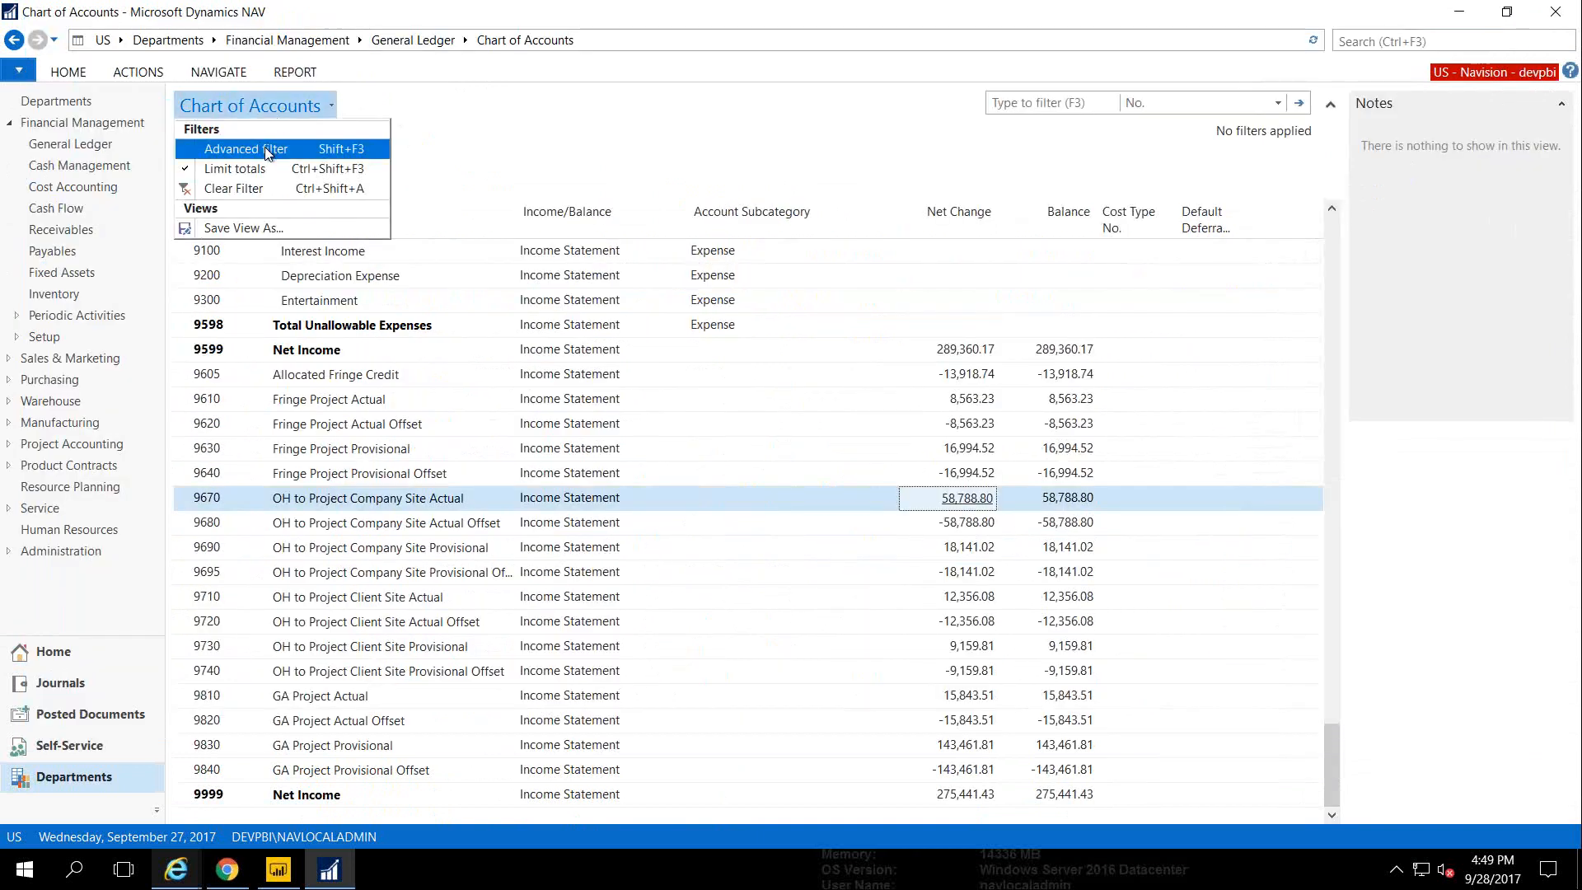
pyautogui.click(267, 152)
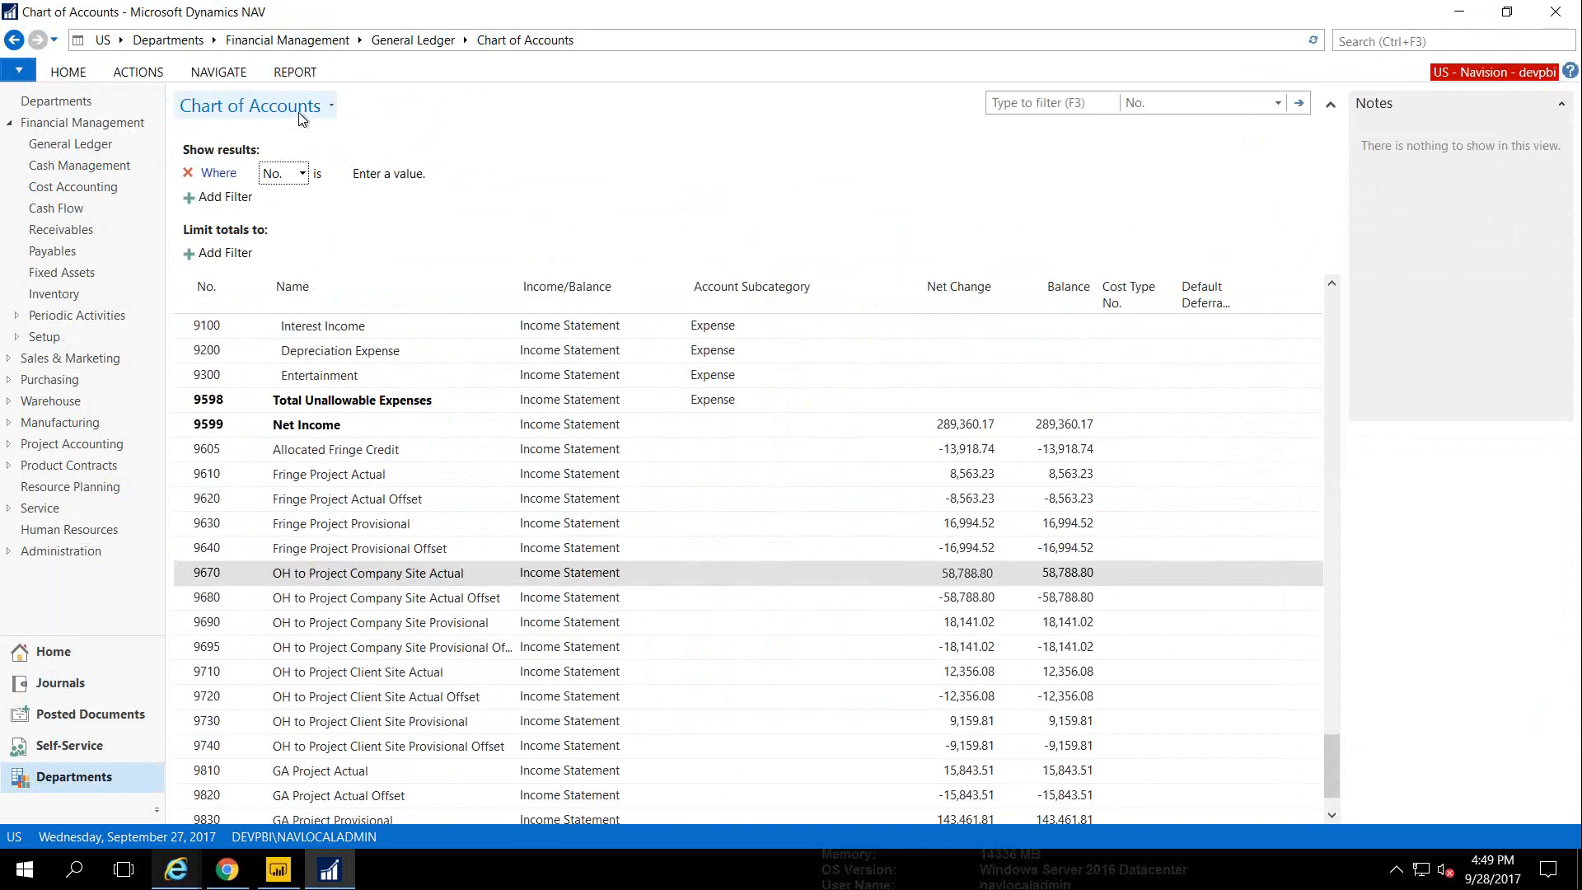
pyautogui.click(298, 112)
pyautogui.click(510, 148)
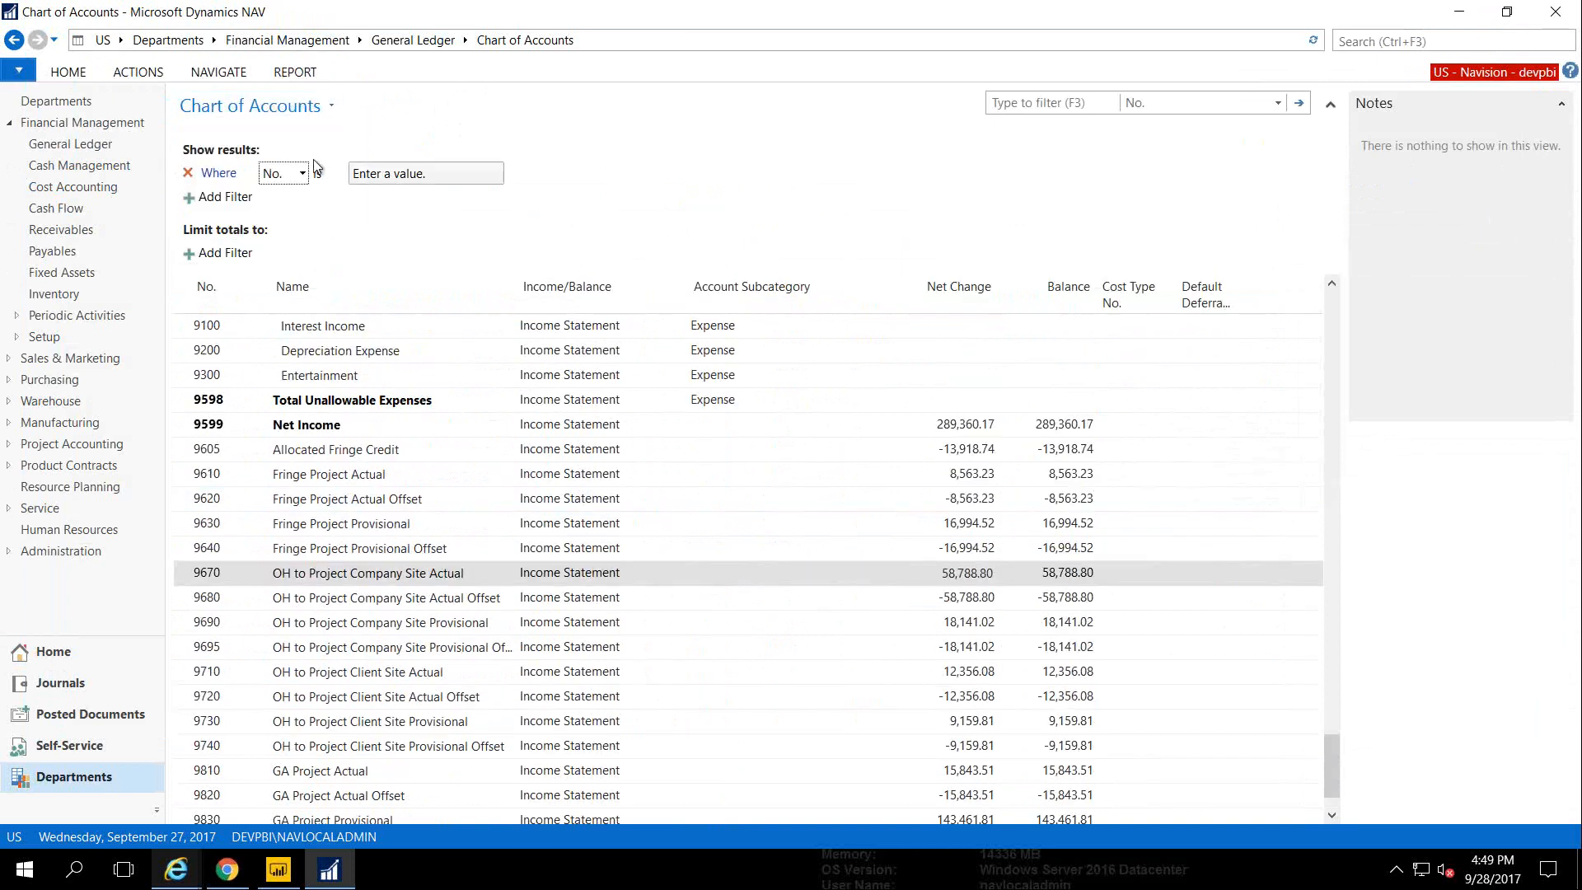
pyautogui.click(229, 261)
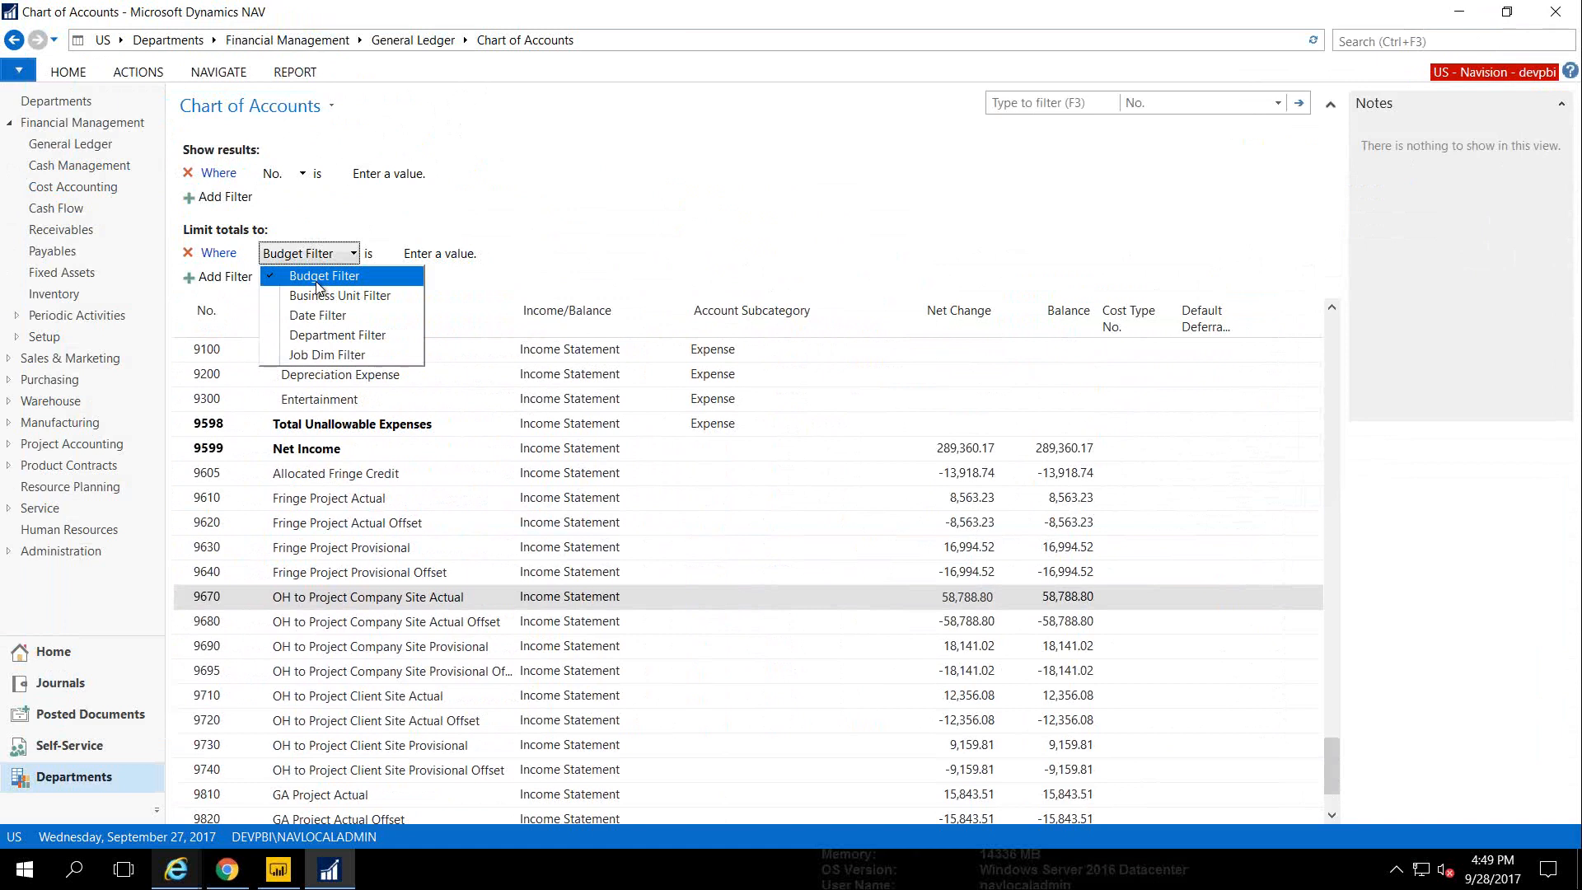
pyautogui.click(322, 354)
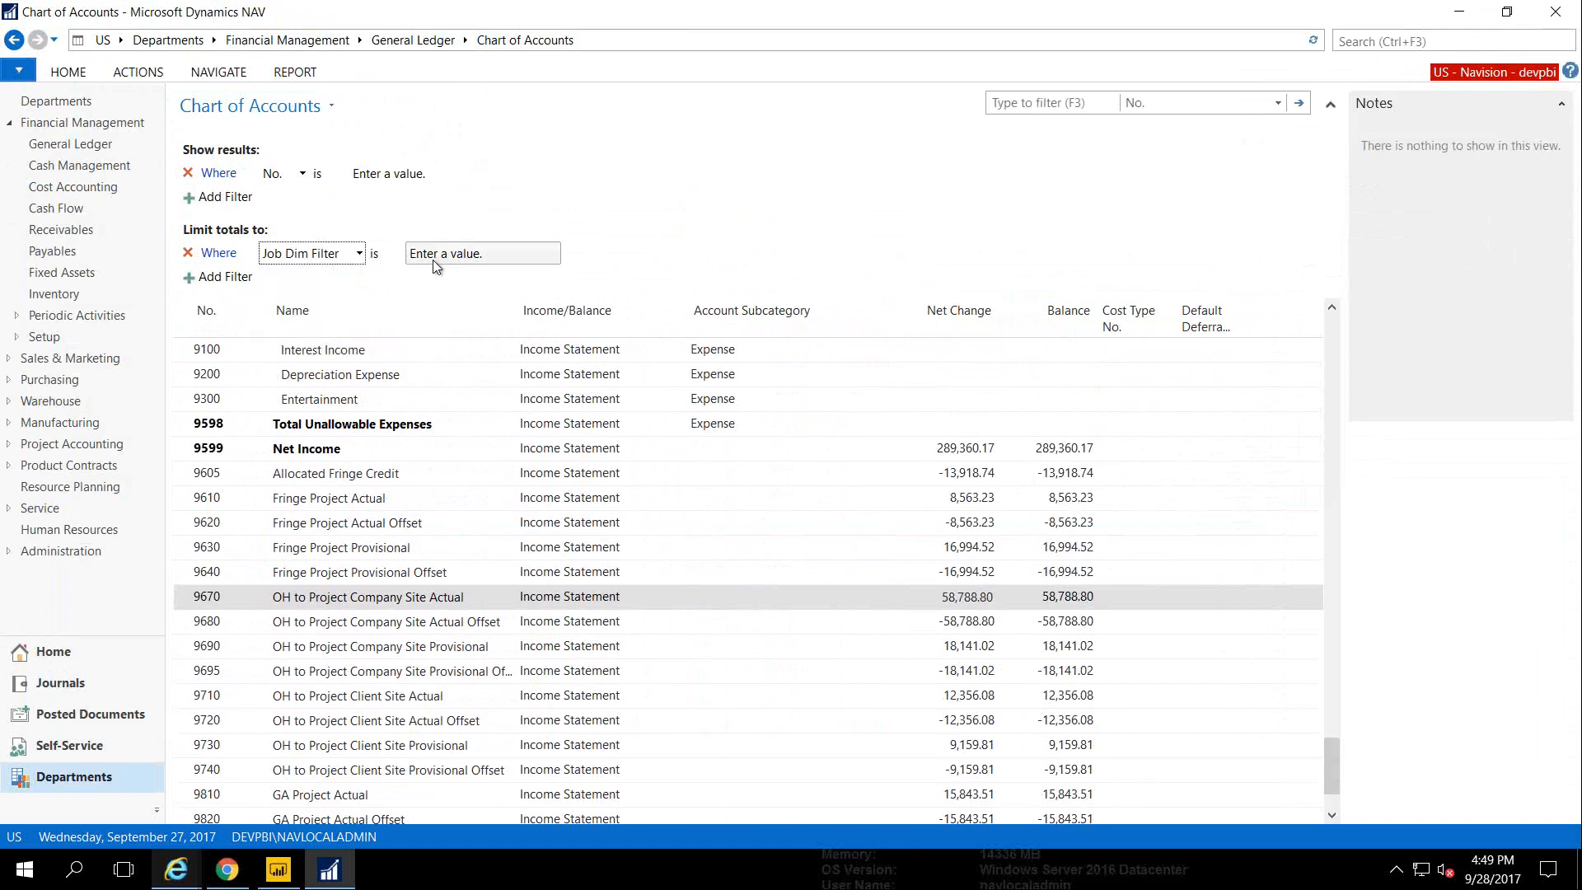
pyautogui.click(435, 256)
pyautogui.write('1002')
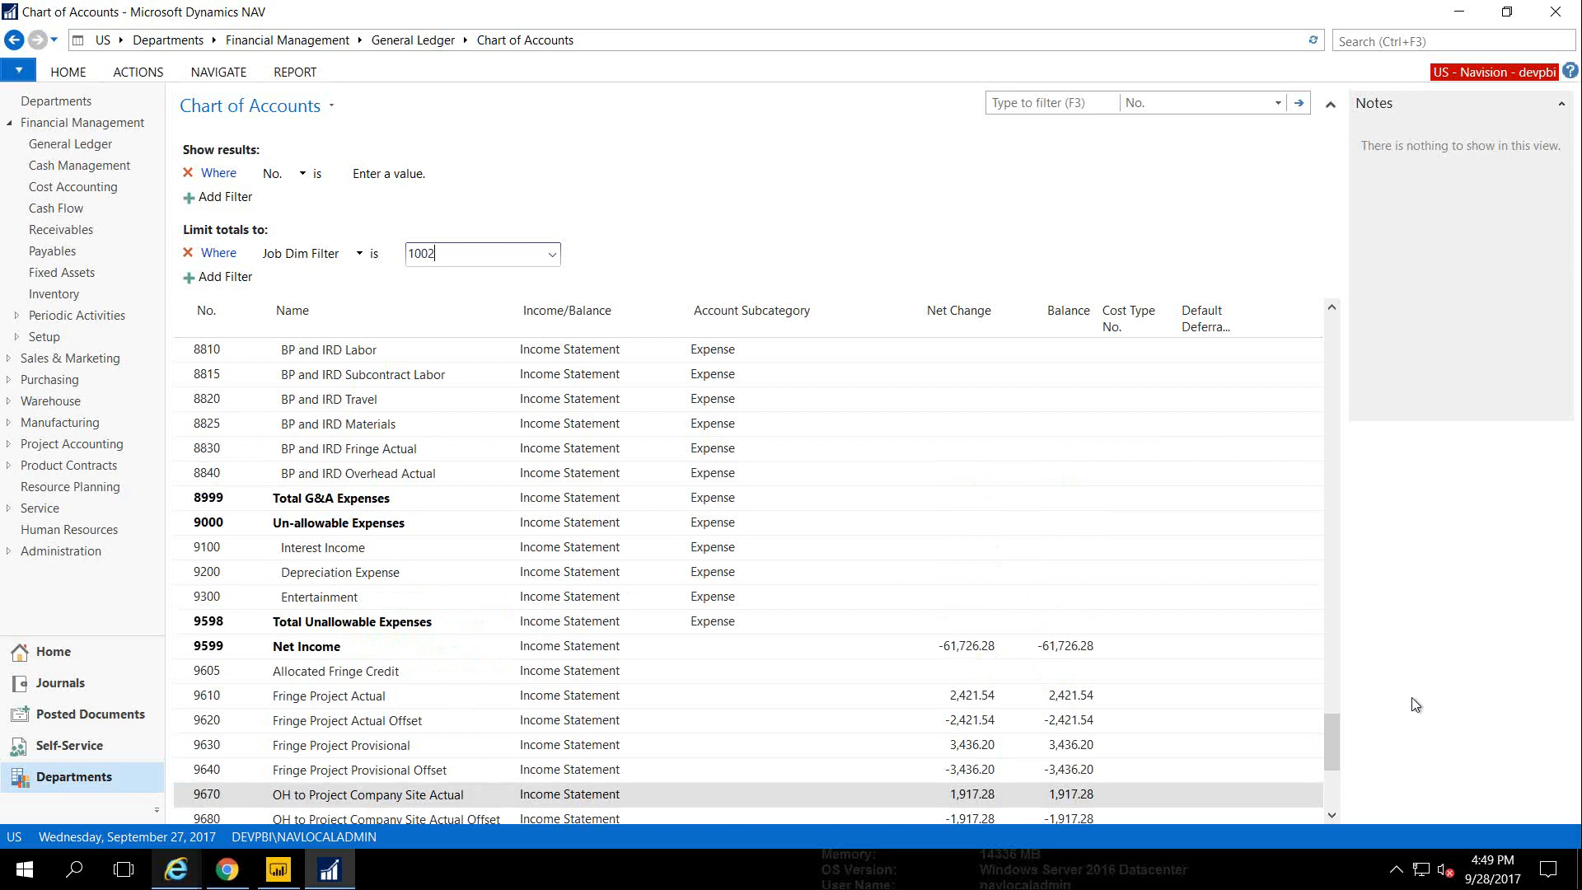
pyautogui.moveTo(1336, 748); pyautogui.dragTo(1335, 788)
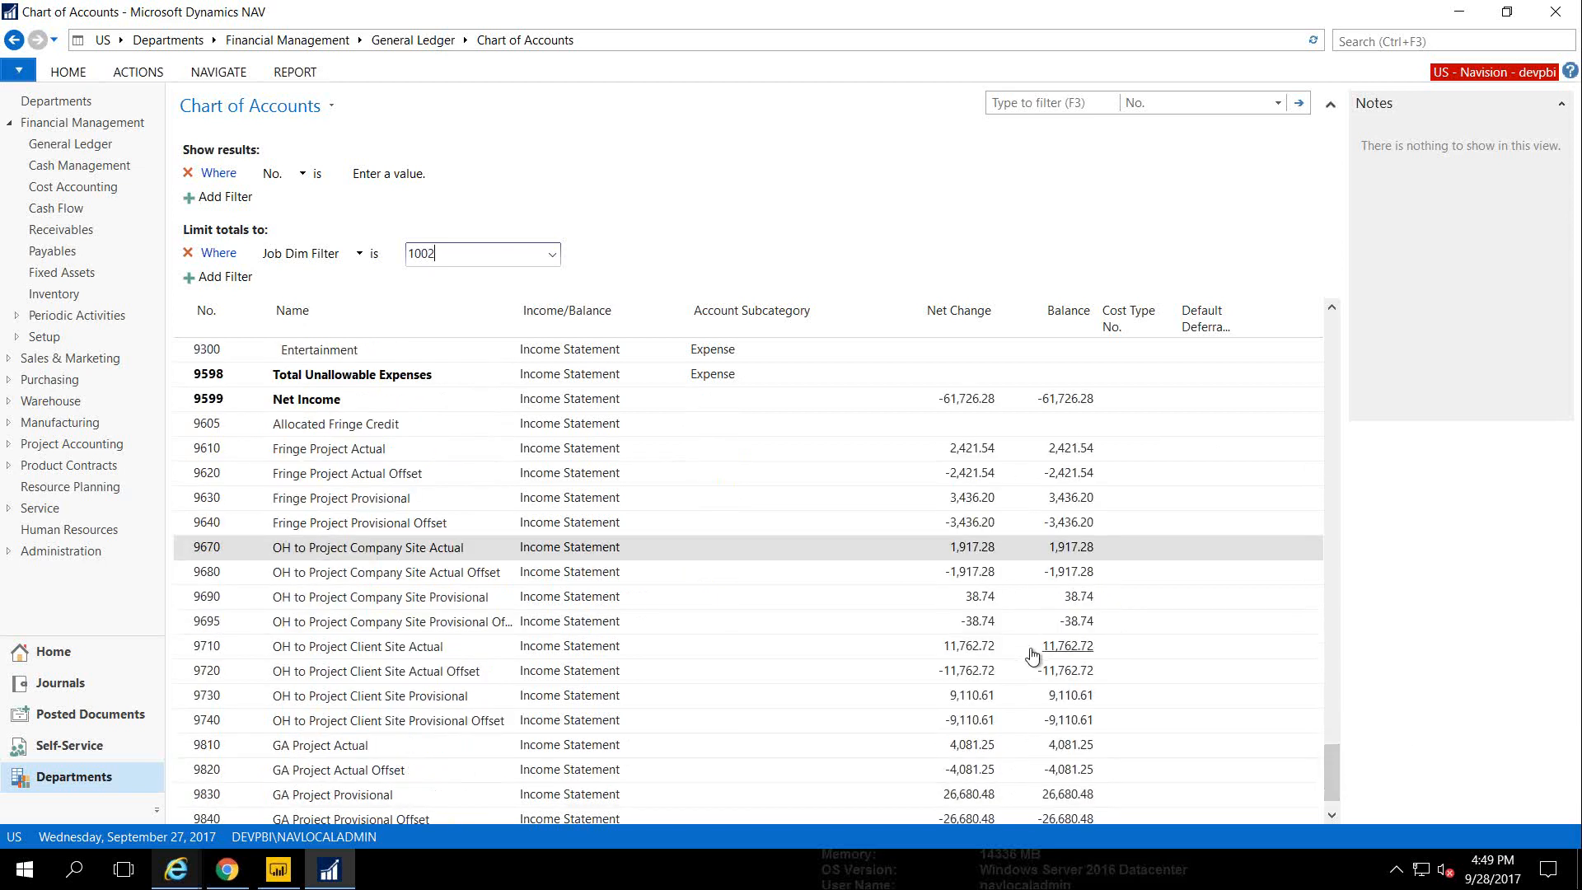
pyautogui.click(963, 650)
# Inspect the G/L entries behind account 9710's net change, then return to the Home subcontracts list
pyautogui.click(963, 648)
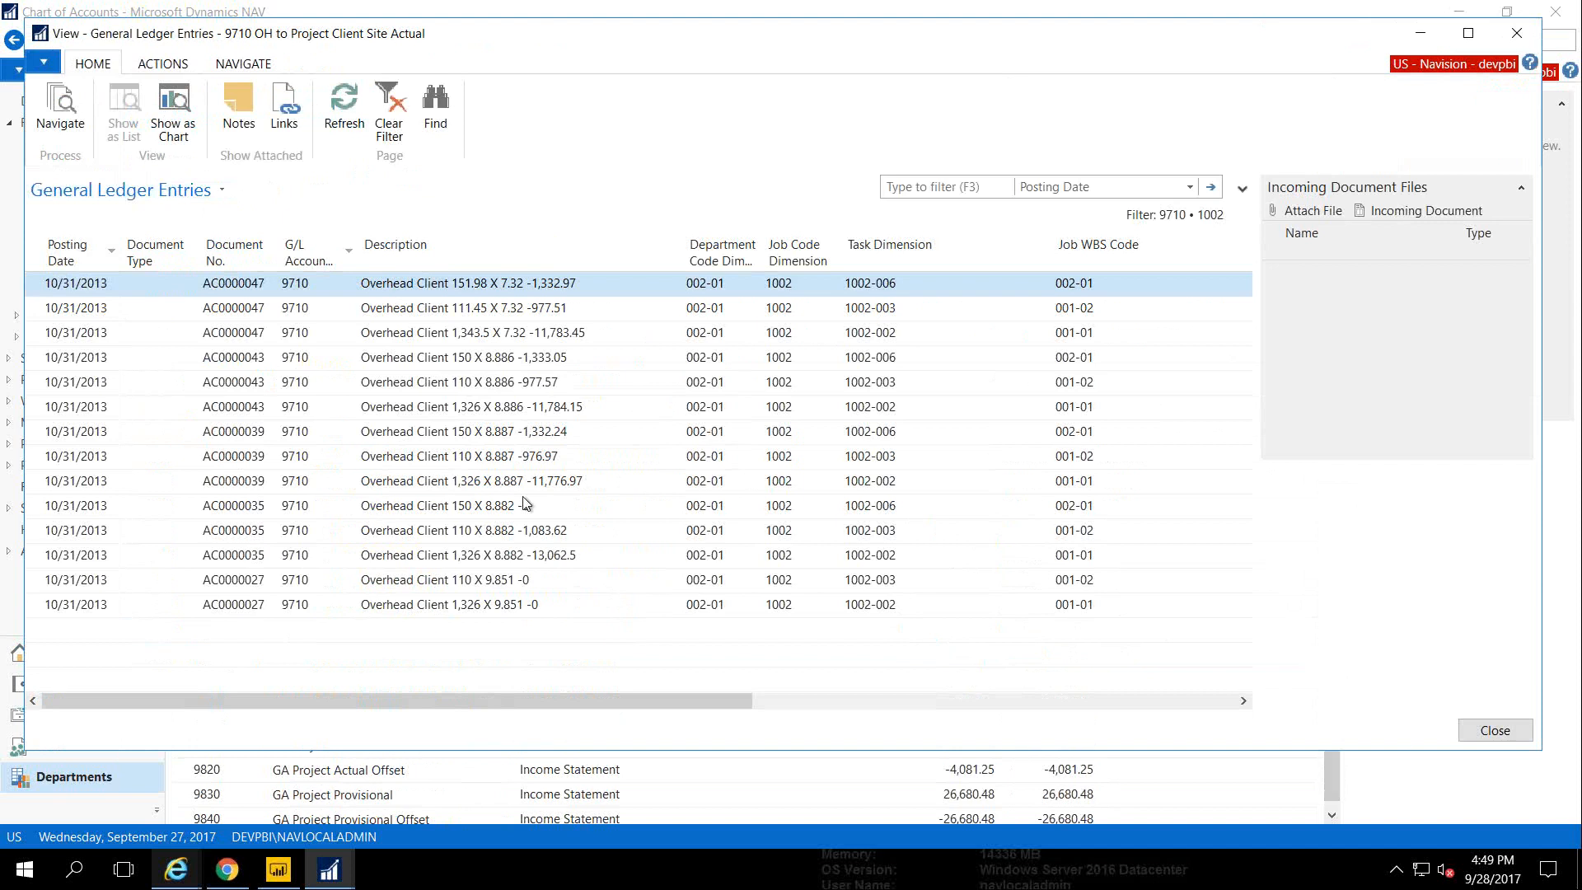
pyautogui.press('Escape')
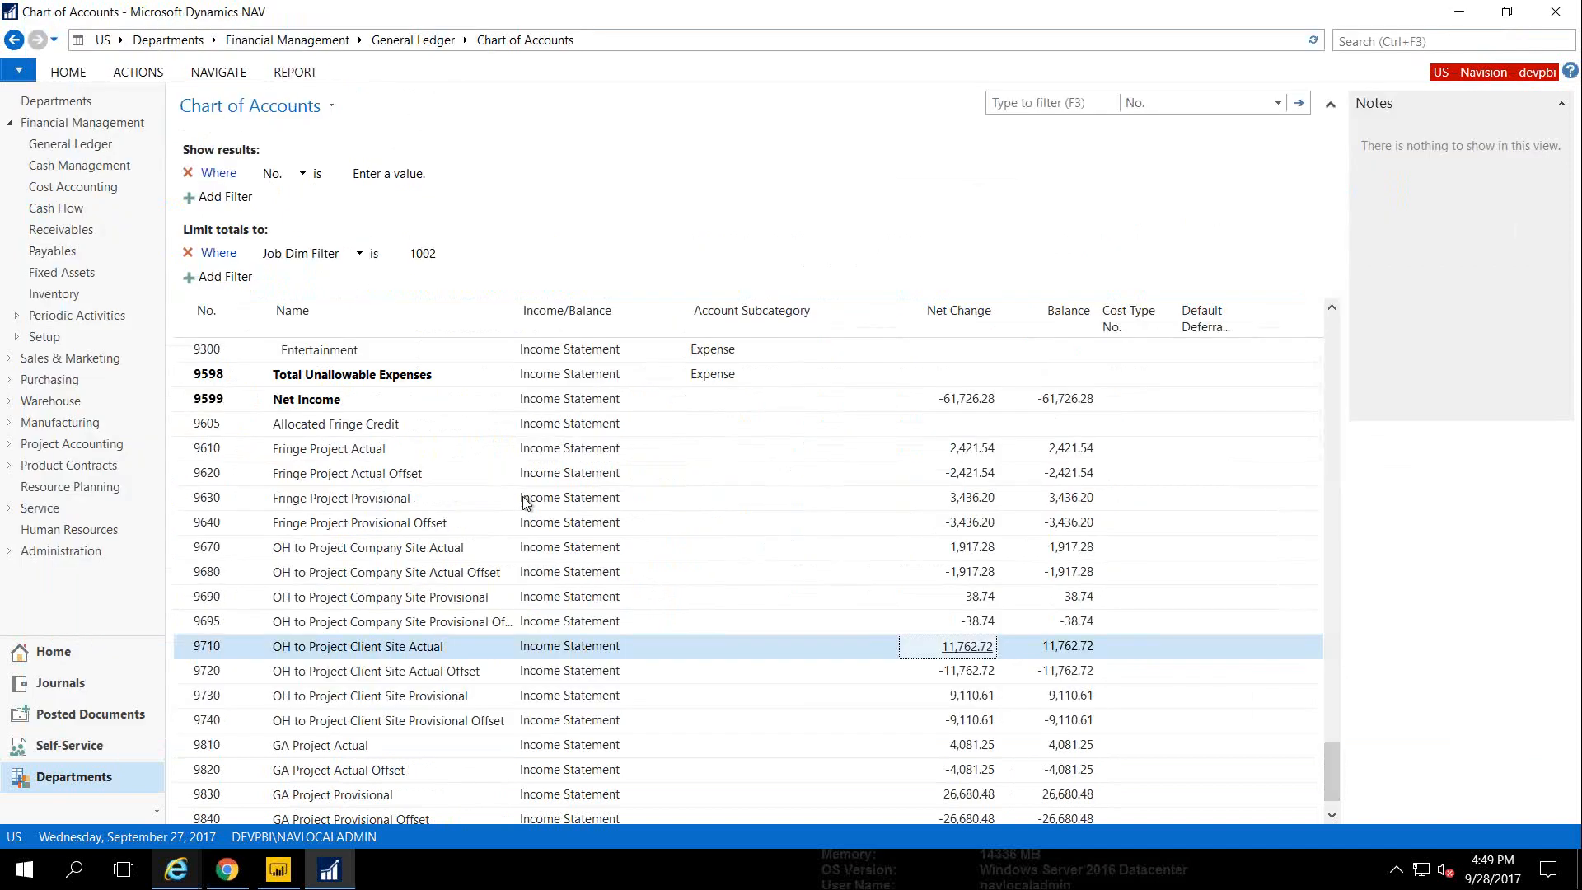
pyautogui.click(99, 650)
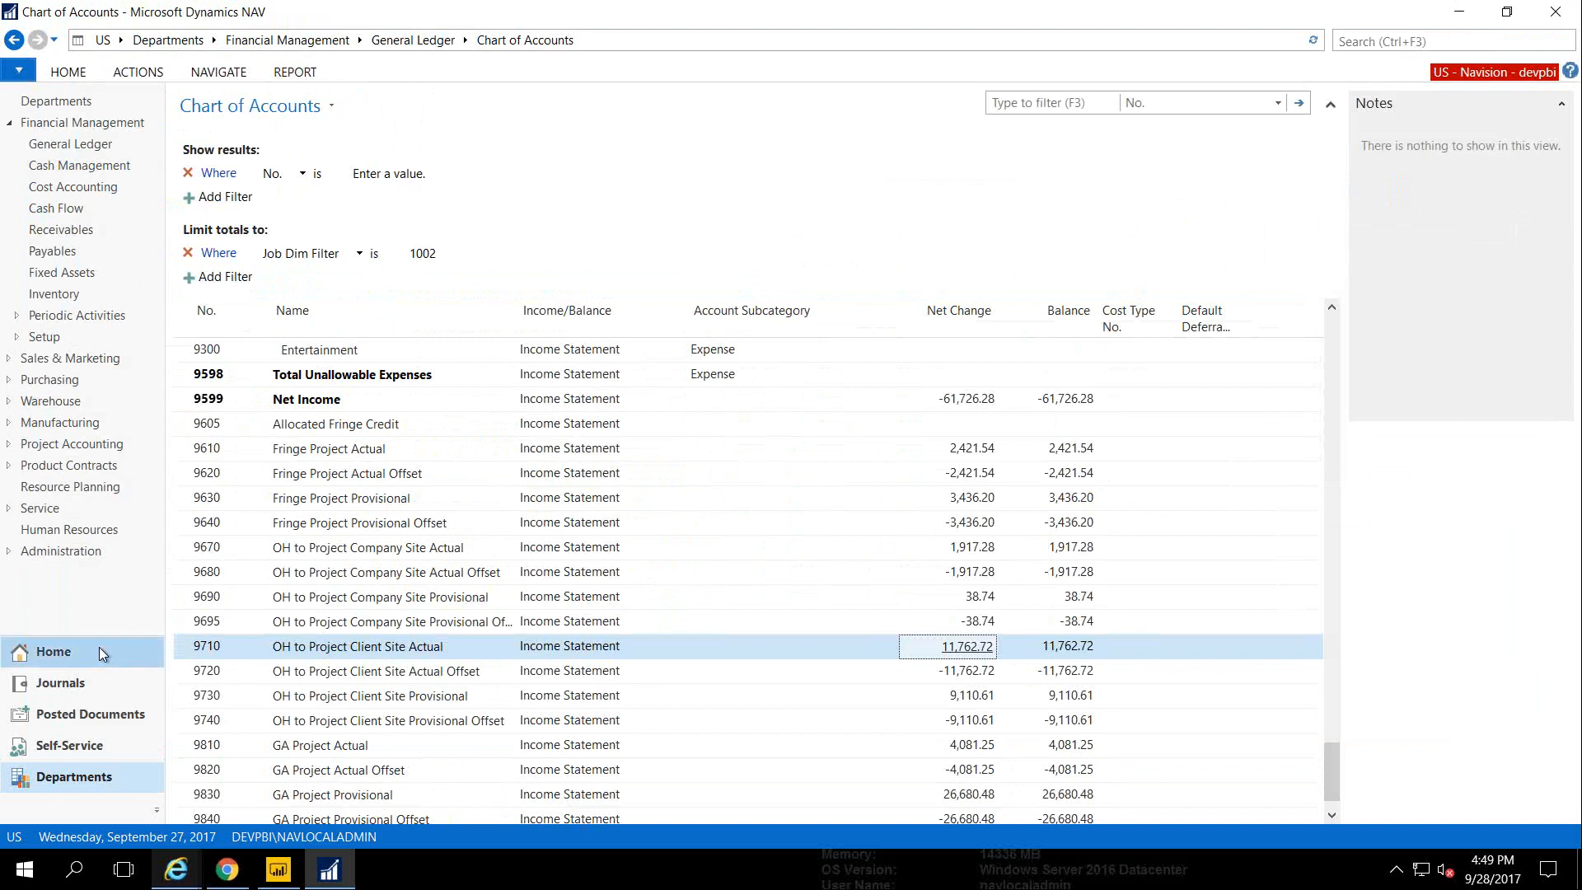
pyautogui.click(1359, 43)
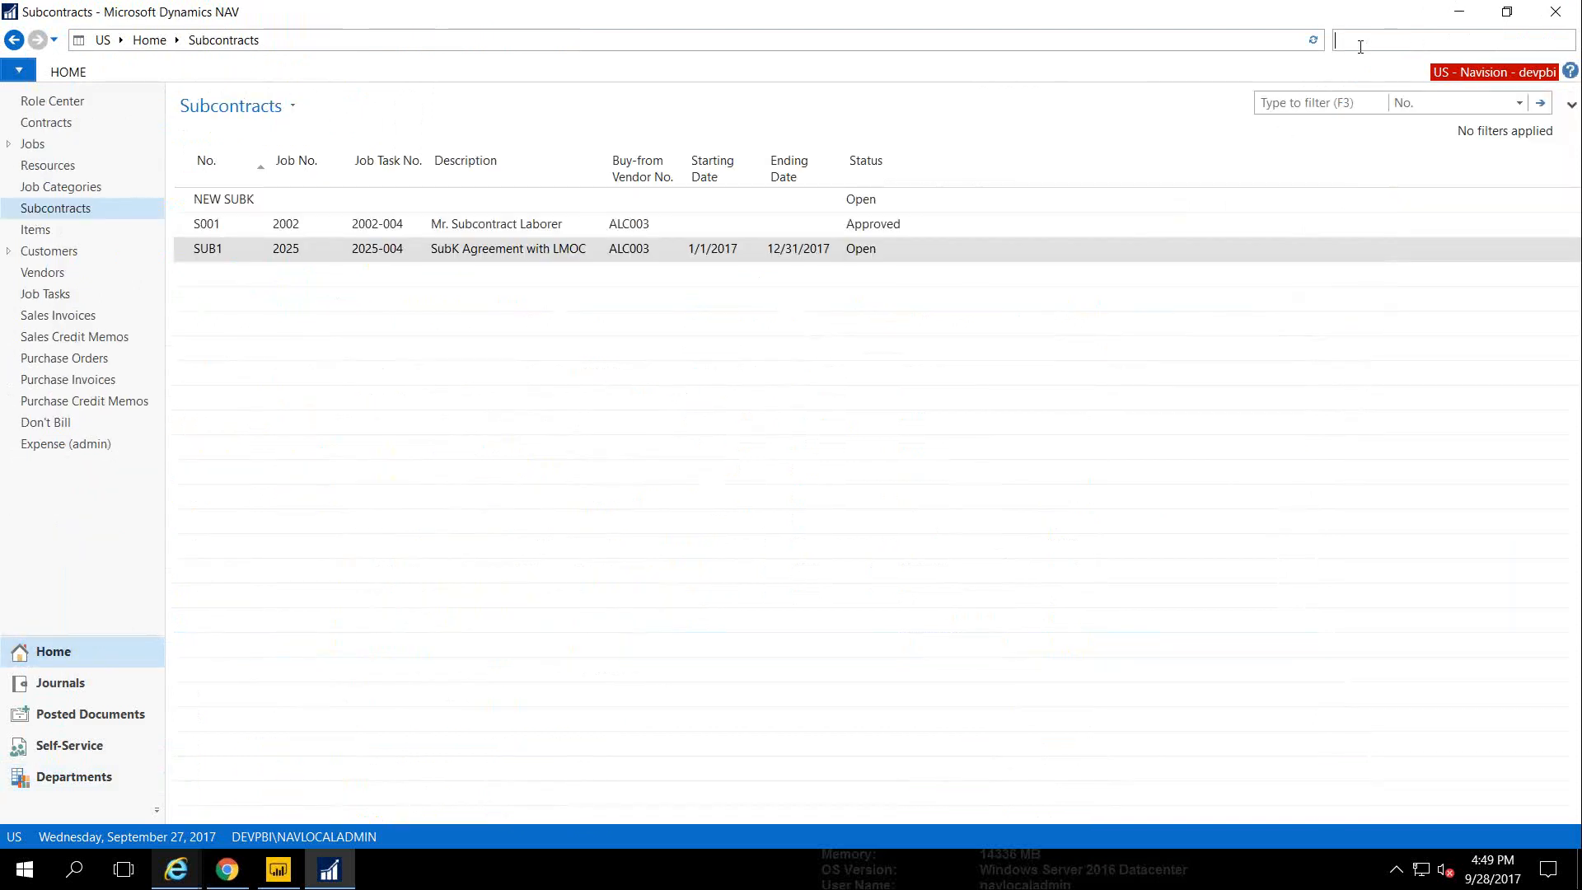
# Open the Cost Pool page's Incurred Cost Schedule List and select the ICE H Direct Cost by Contract schedule
pyautogui.write('Cost Pool')
pyautogui.click(1218, 119)
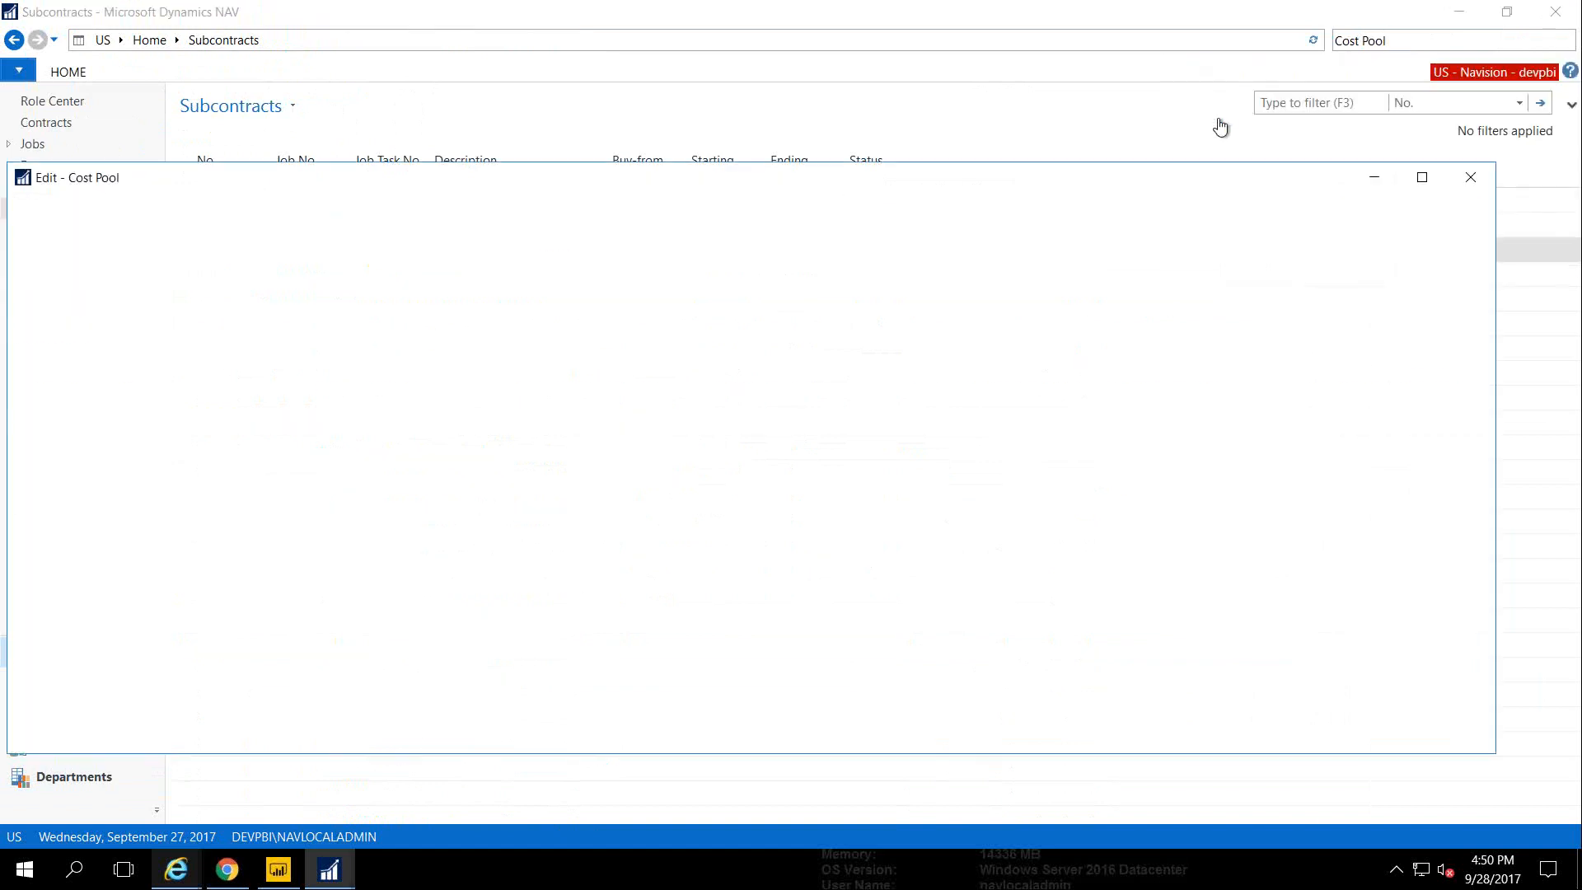
pyautogui.moveTo(582, 184); pyautogui.dragTo(597, 73)
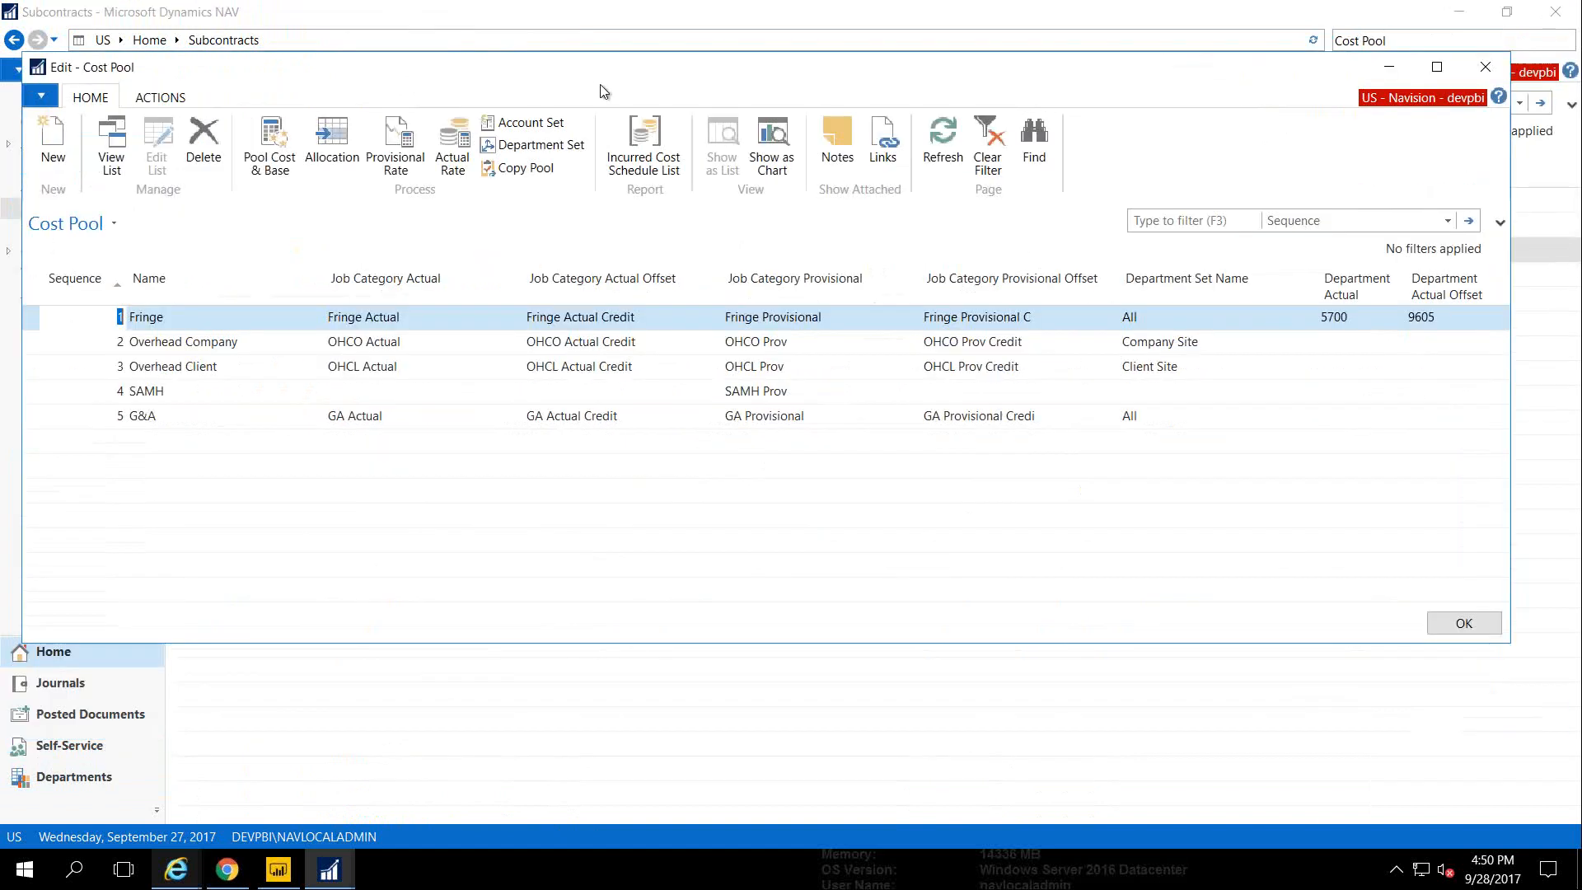
pyautogui.click(640, 140)
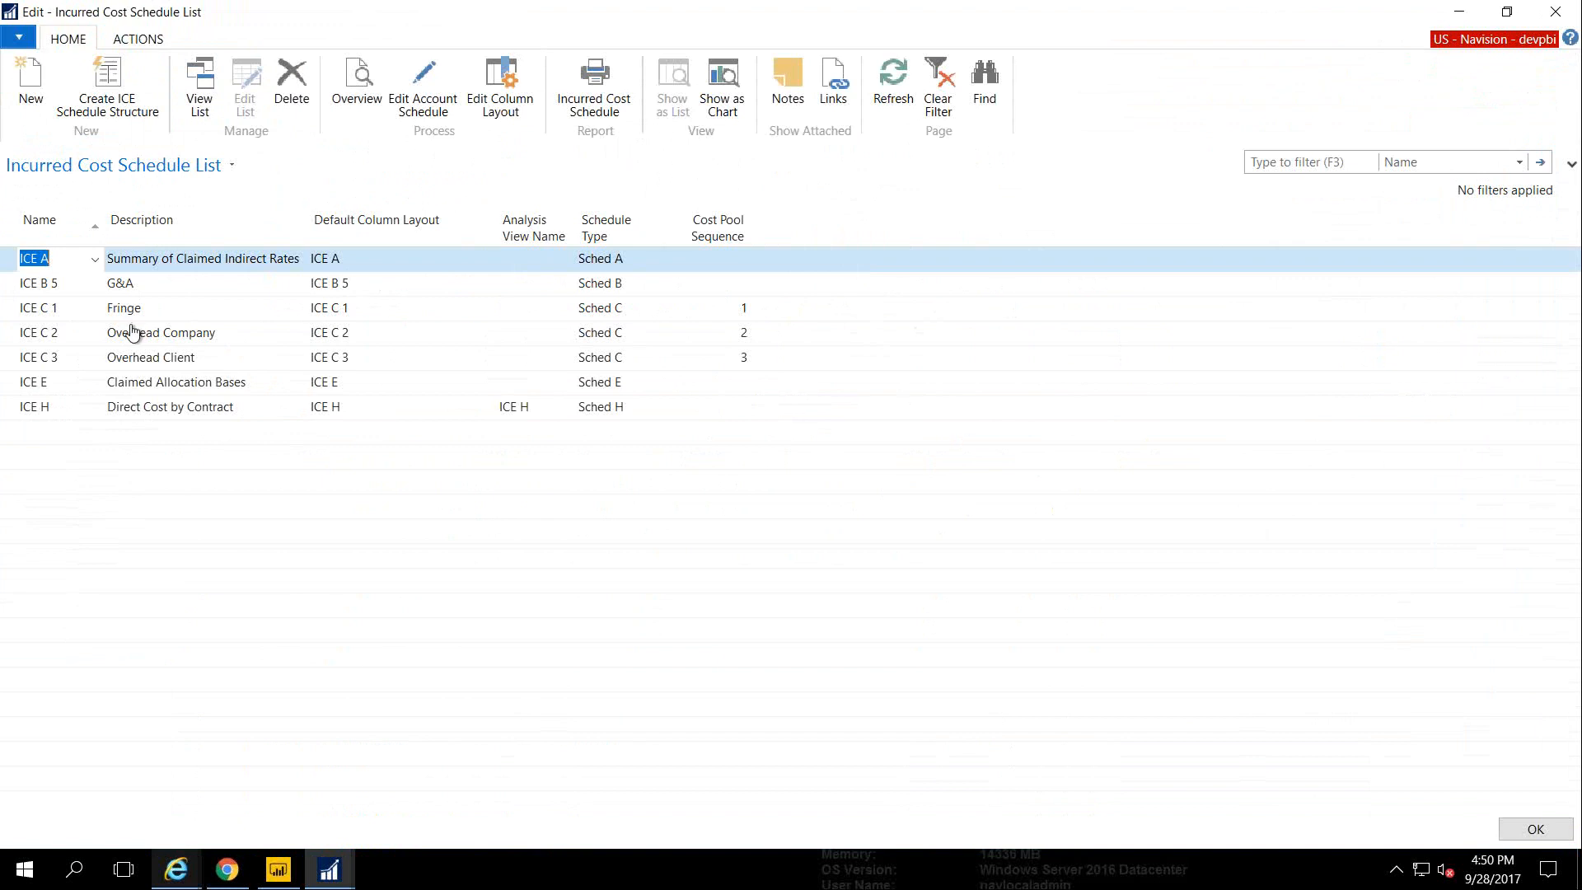
pyautogui.click(99, 411)
pyautogui.click(96, 409)
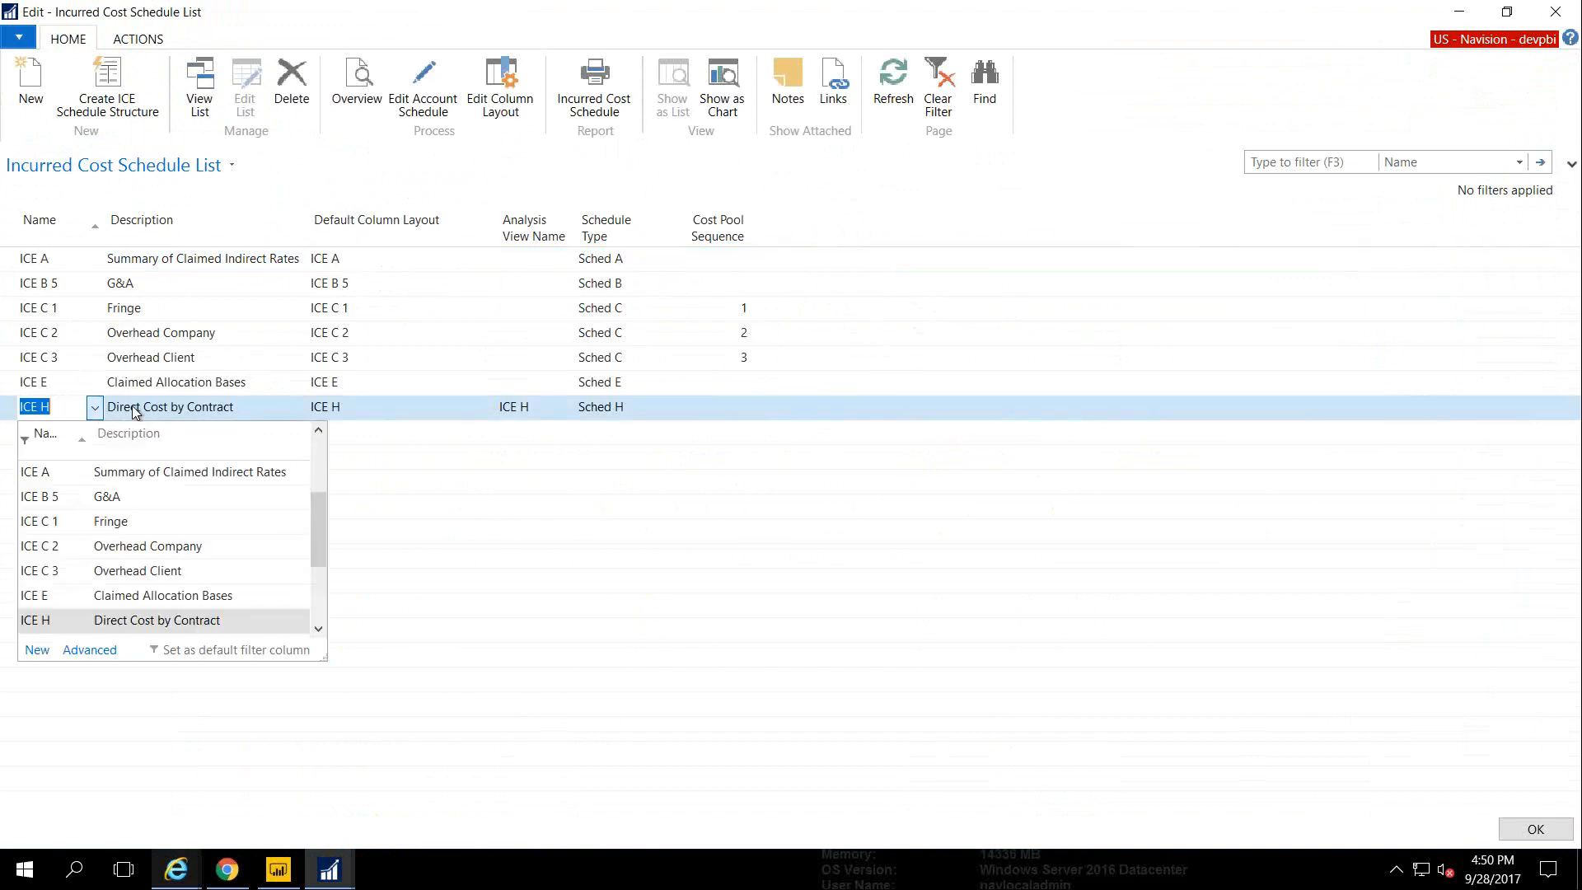
pyautogui.click(149, 413)
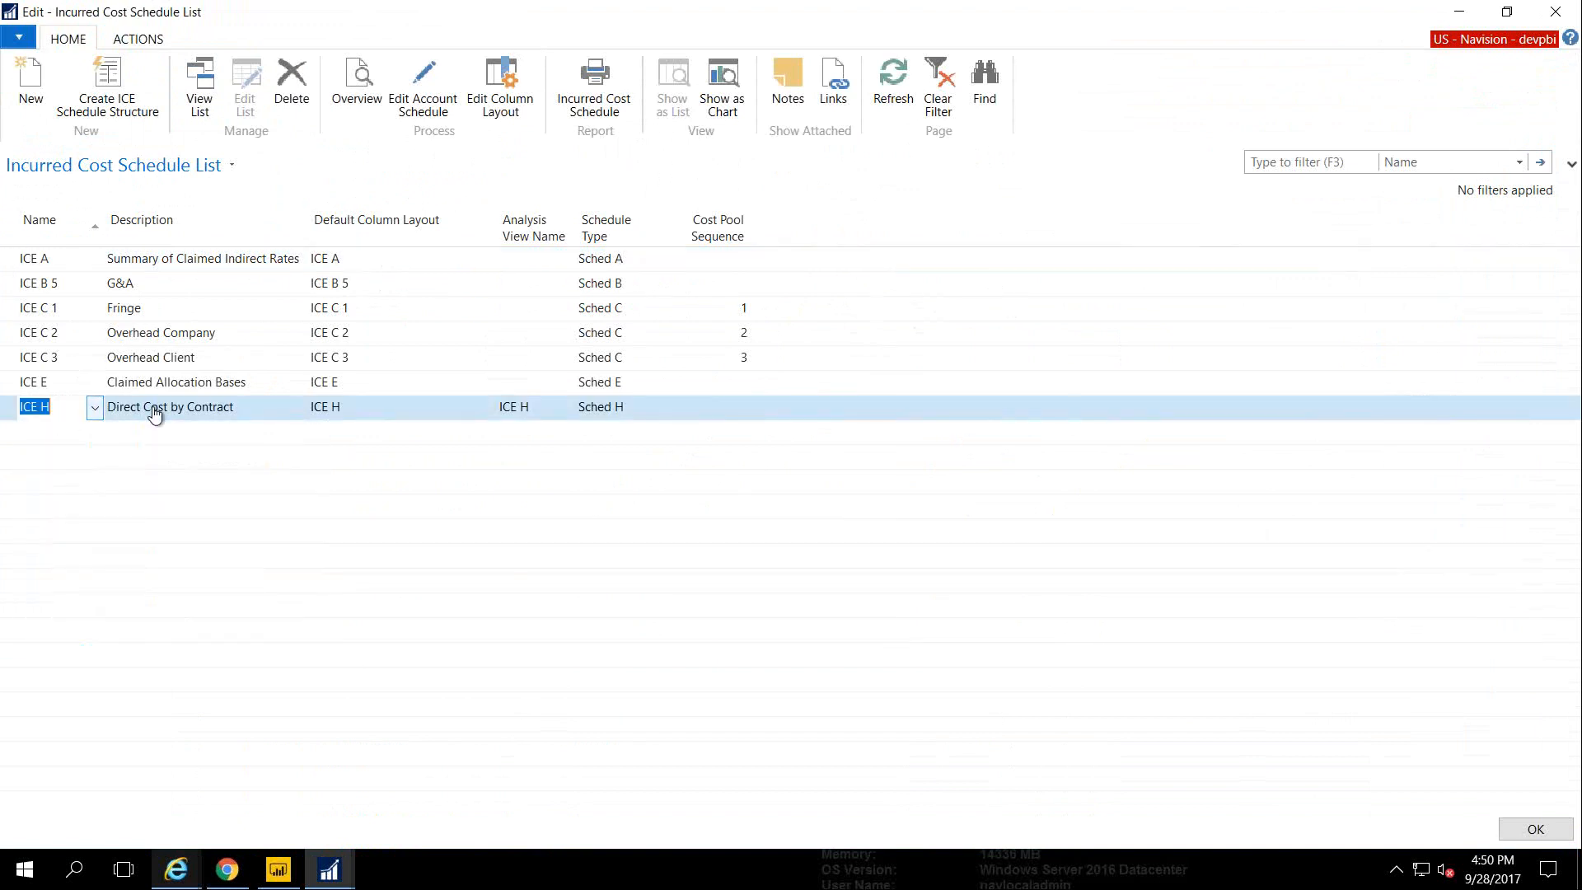
# Step through the ICE schedule structure wizard to its schedule types, then close it without creating anything
pyautogui.click(110, 85)
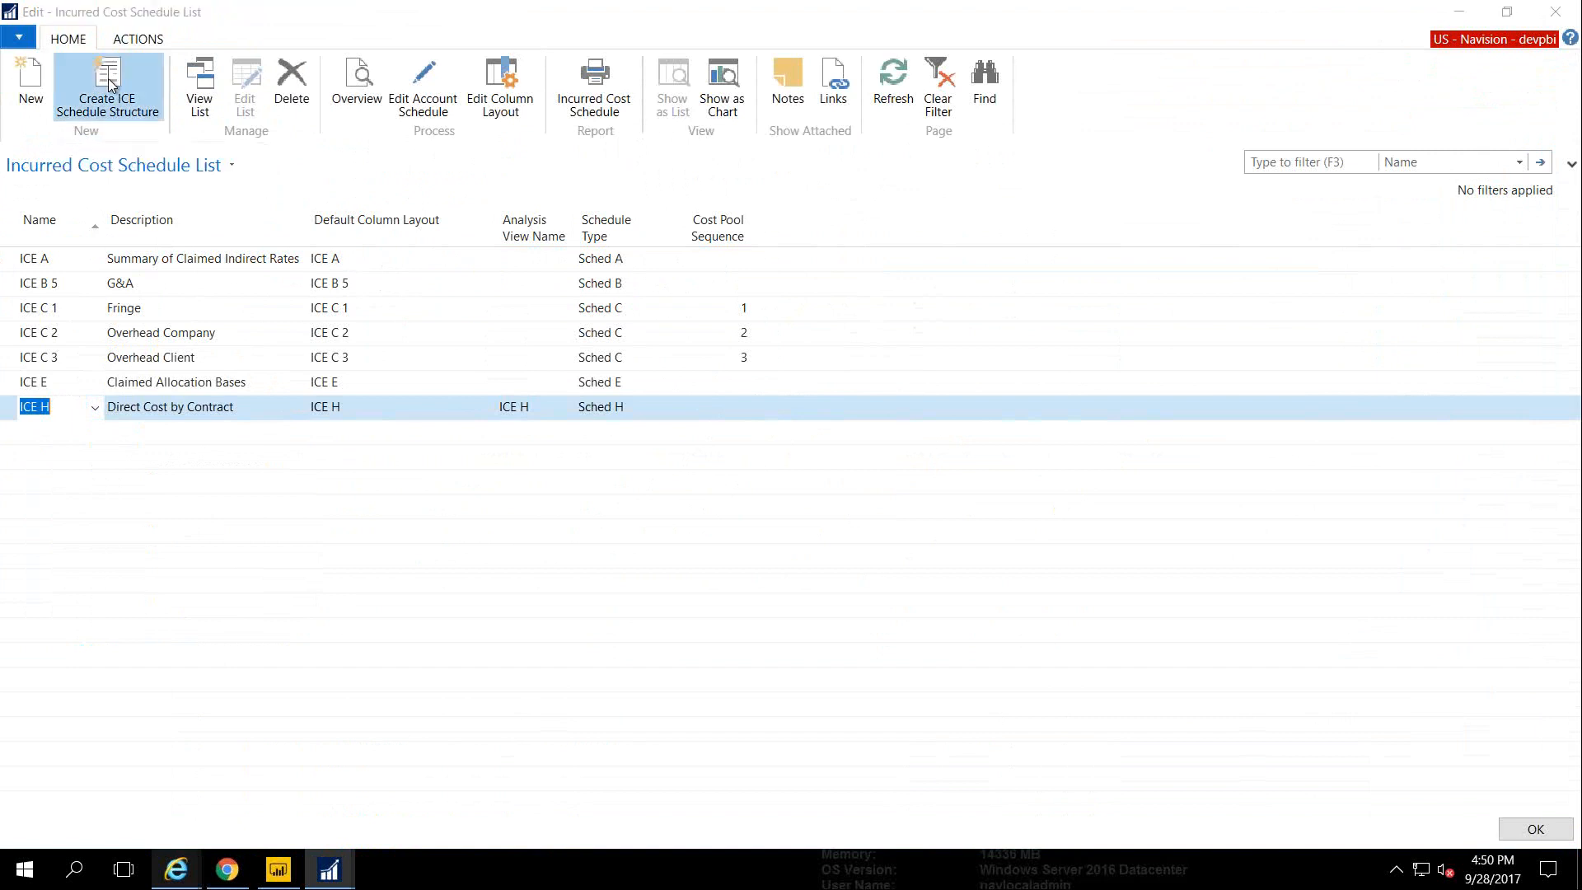
pyautogui.moveTo(855, 162); pyautogui.dragTo(821, 133)
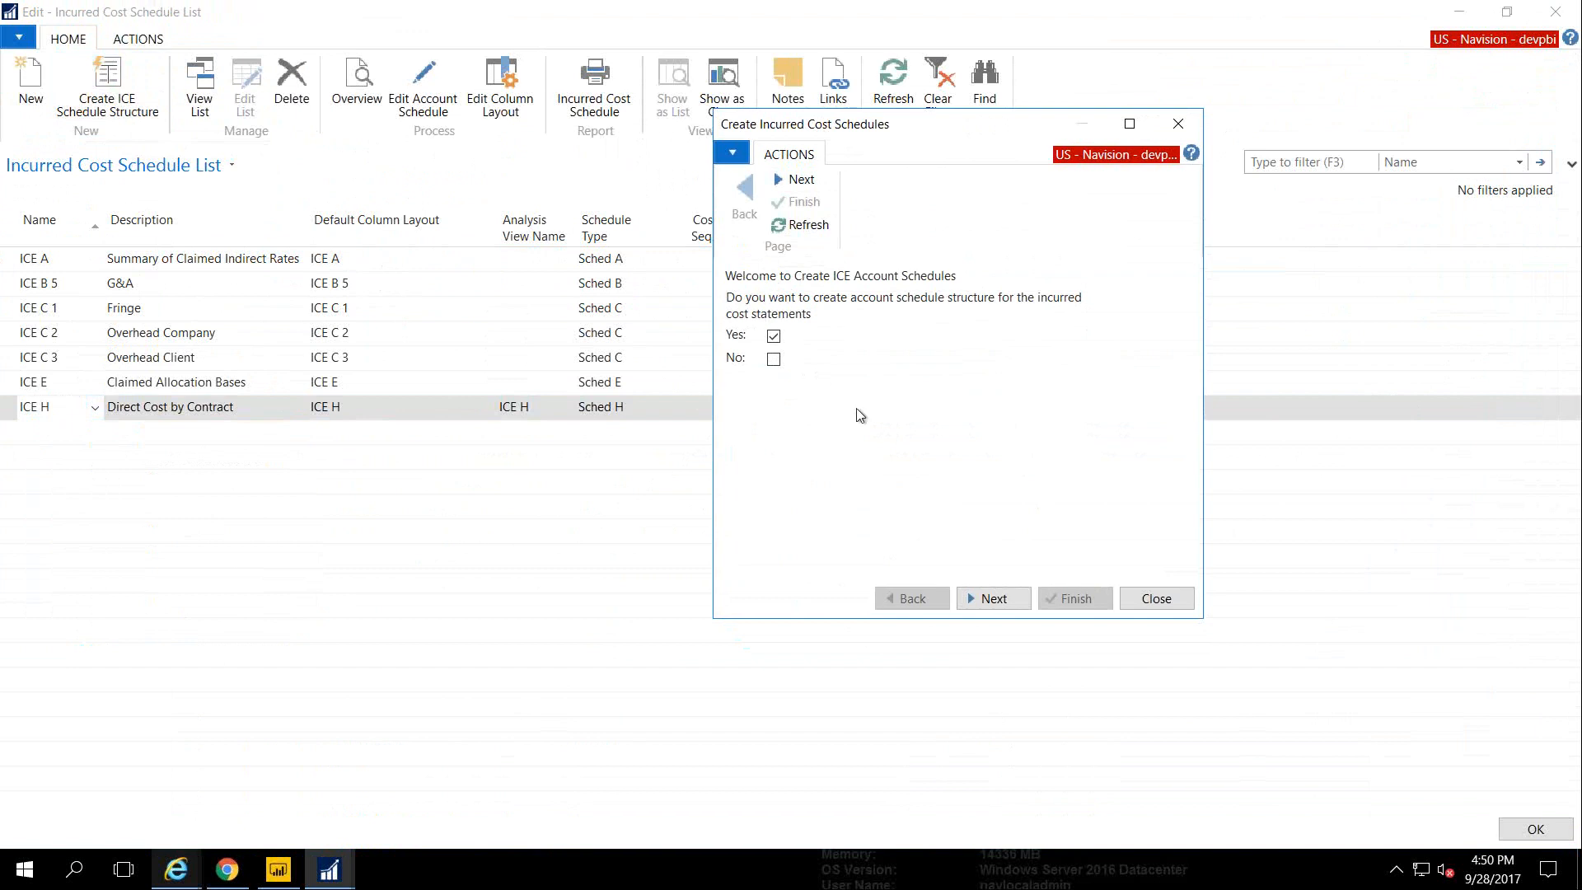
pyautogui.click(972, 593)
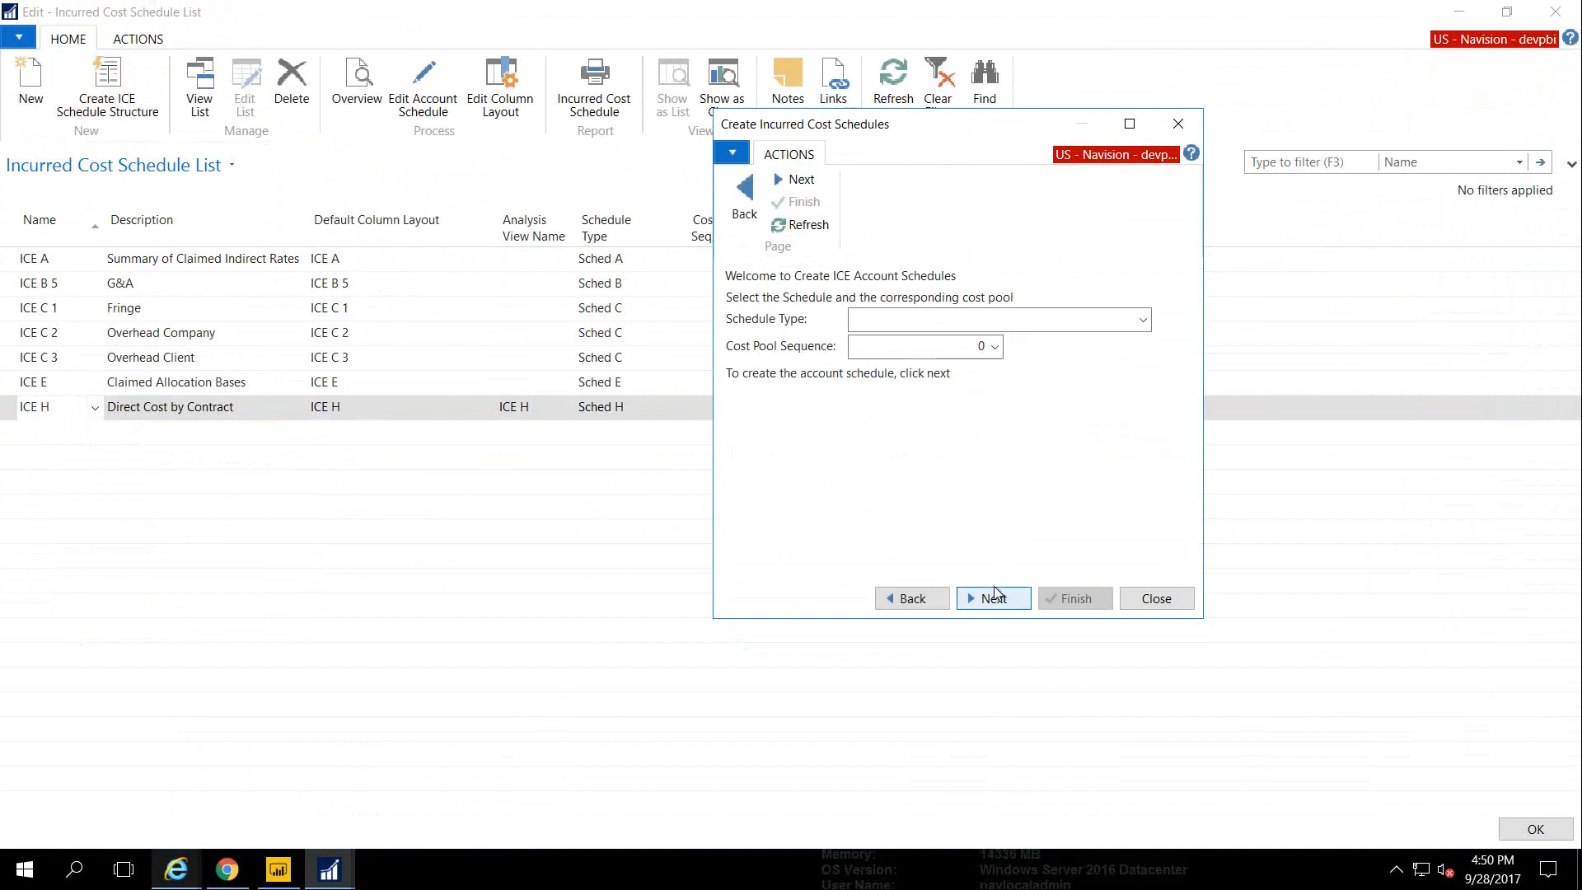
pyautogui.click(1144, 321)
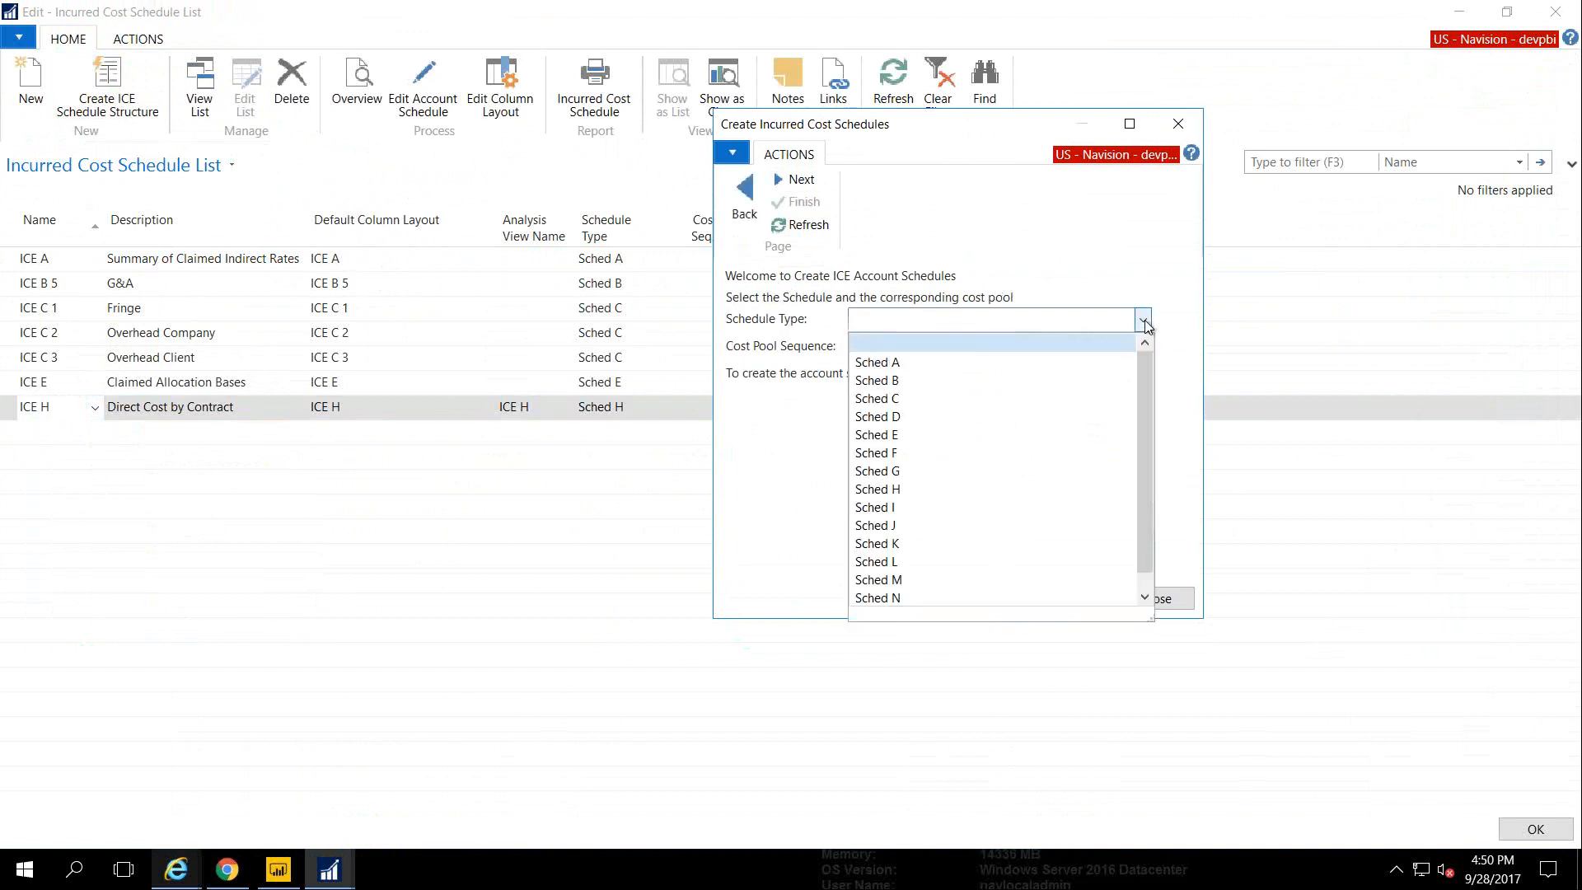
pyautogui.click(1145, 320)
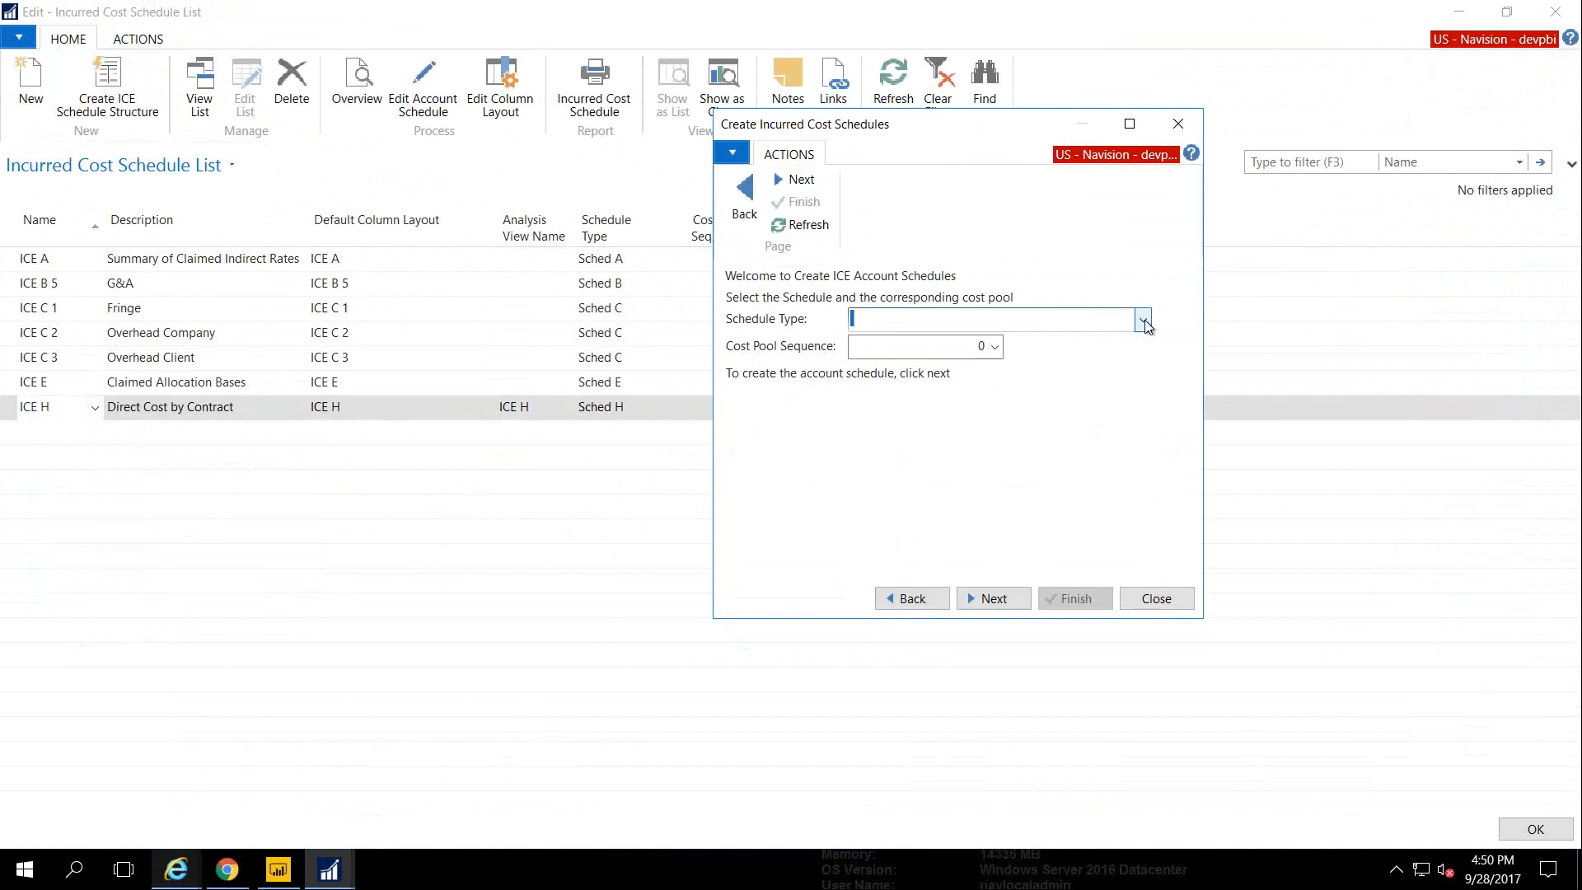
pyautogui.click(1158, 598)
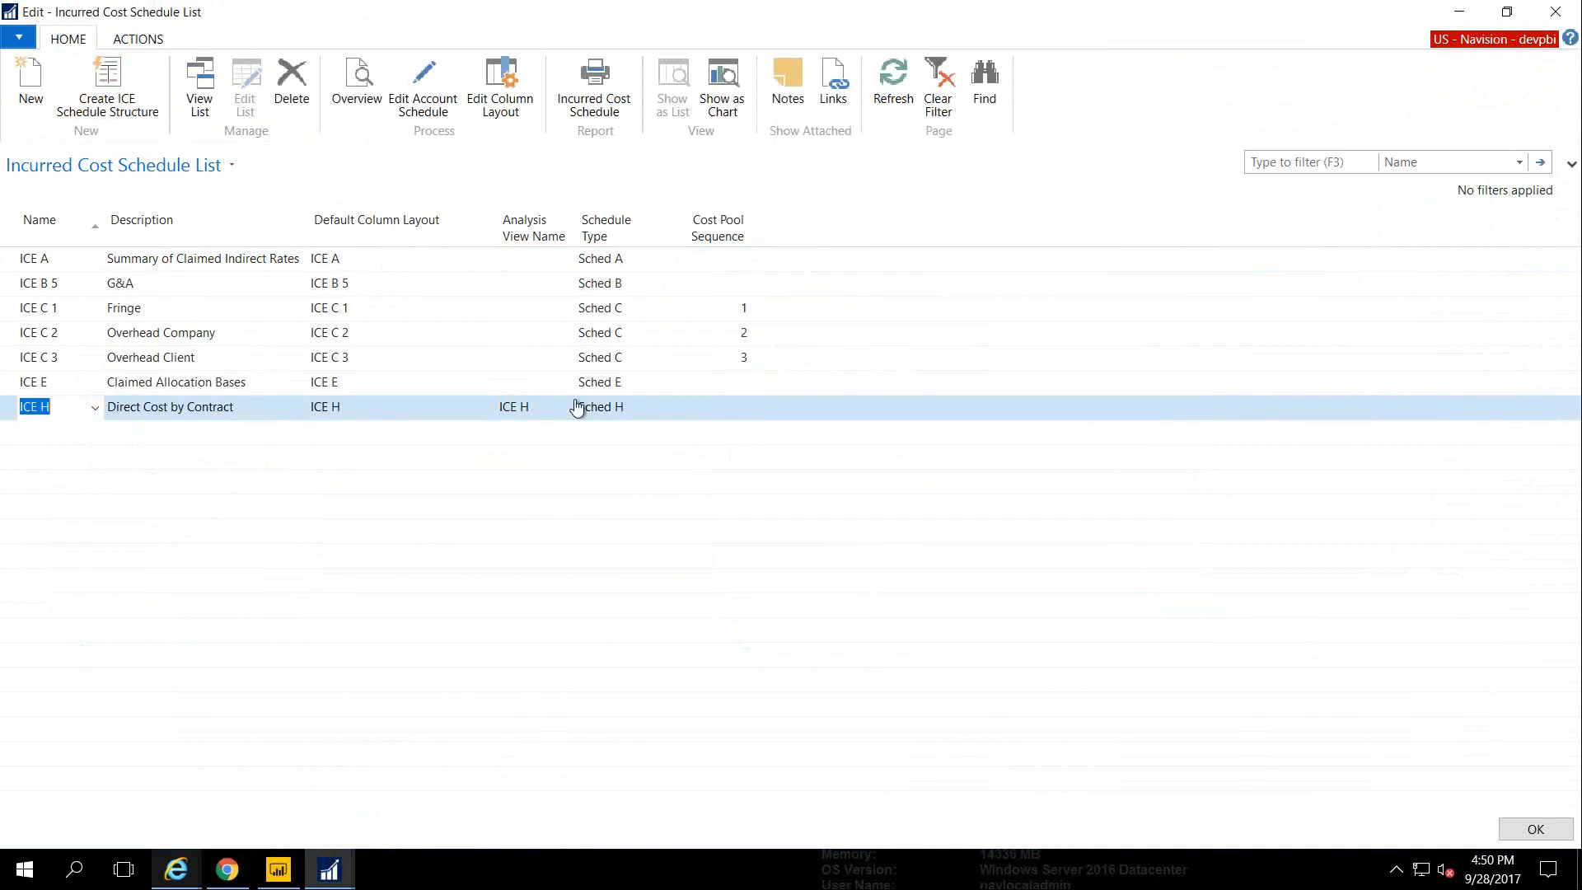
# Review the ICE H Incurred Cost Overview labor totals and Print & Send options, then close the overview without exporting
pyautogui.click(355, 92)
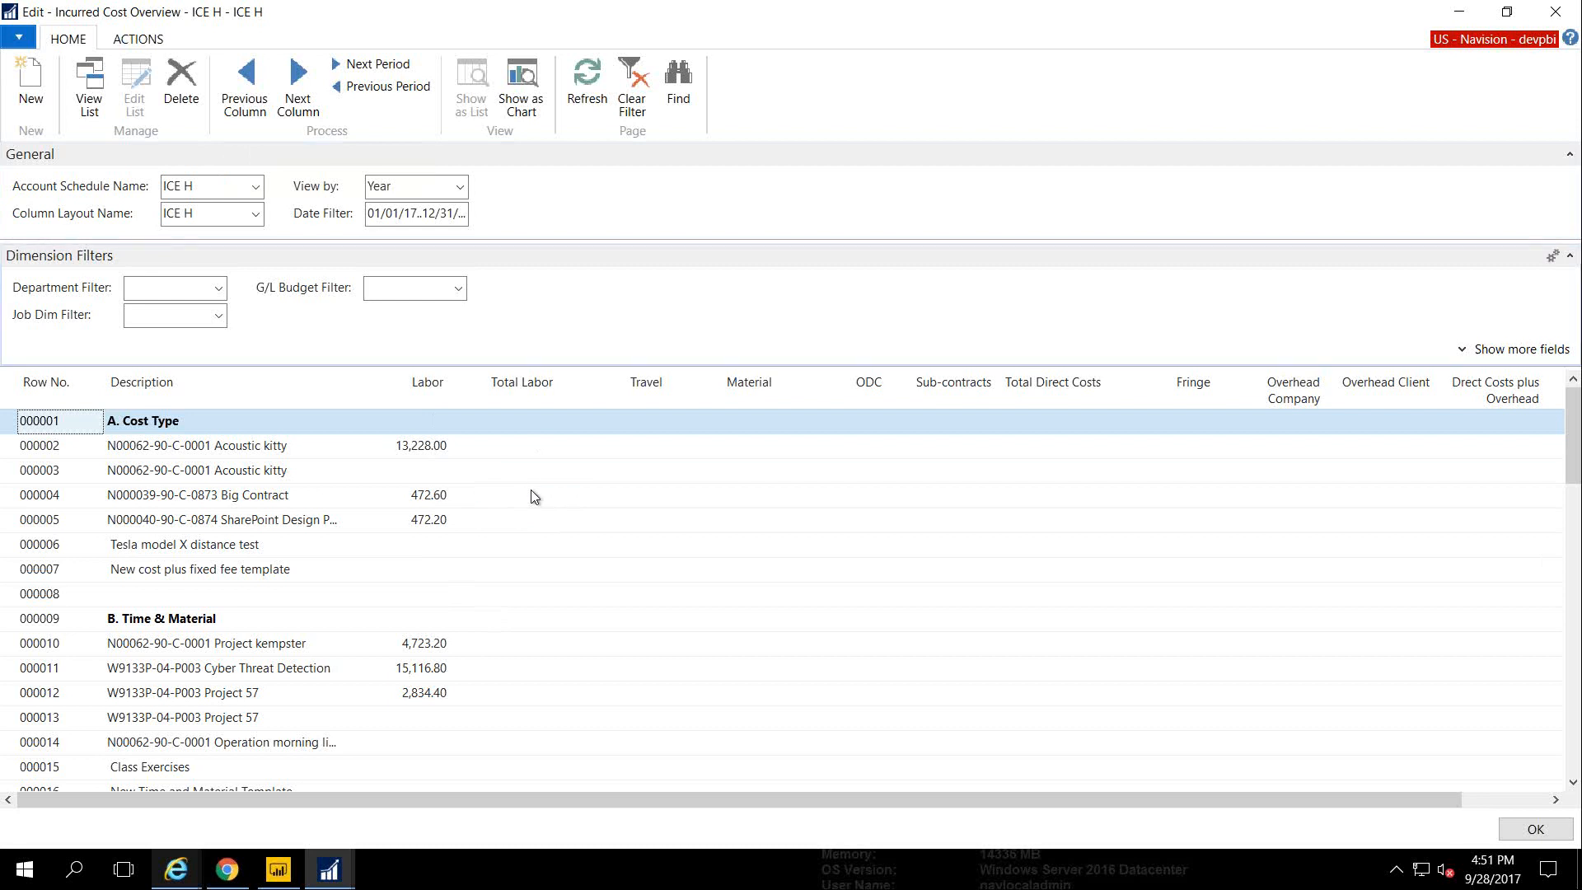
pyautogui.click(18, 37)
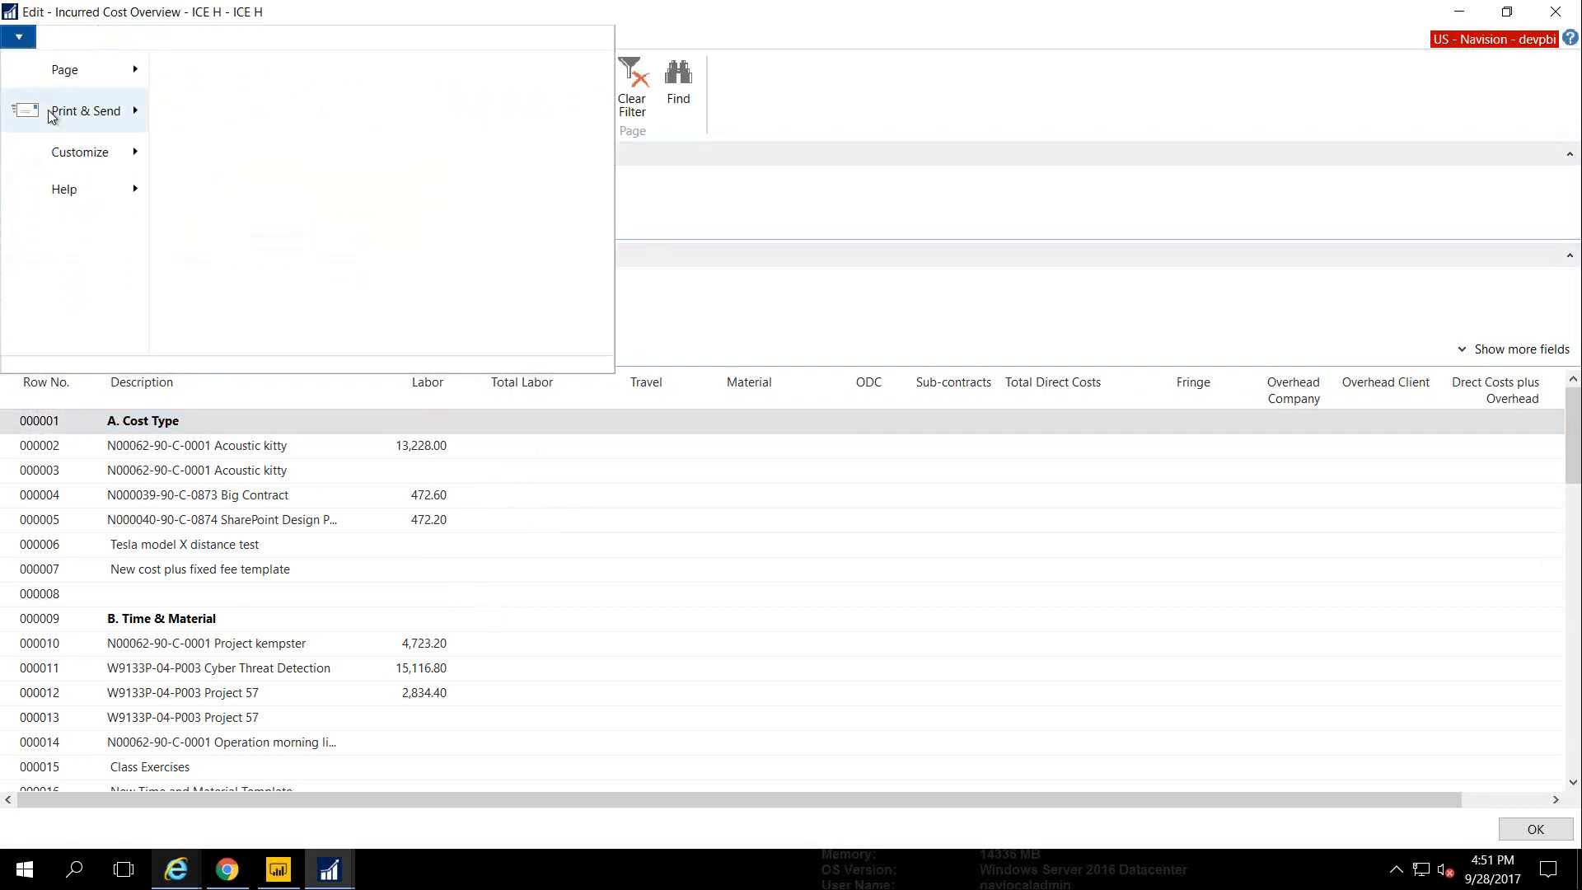
pyautogui.moveTo(102, 112)
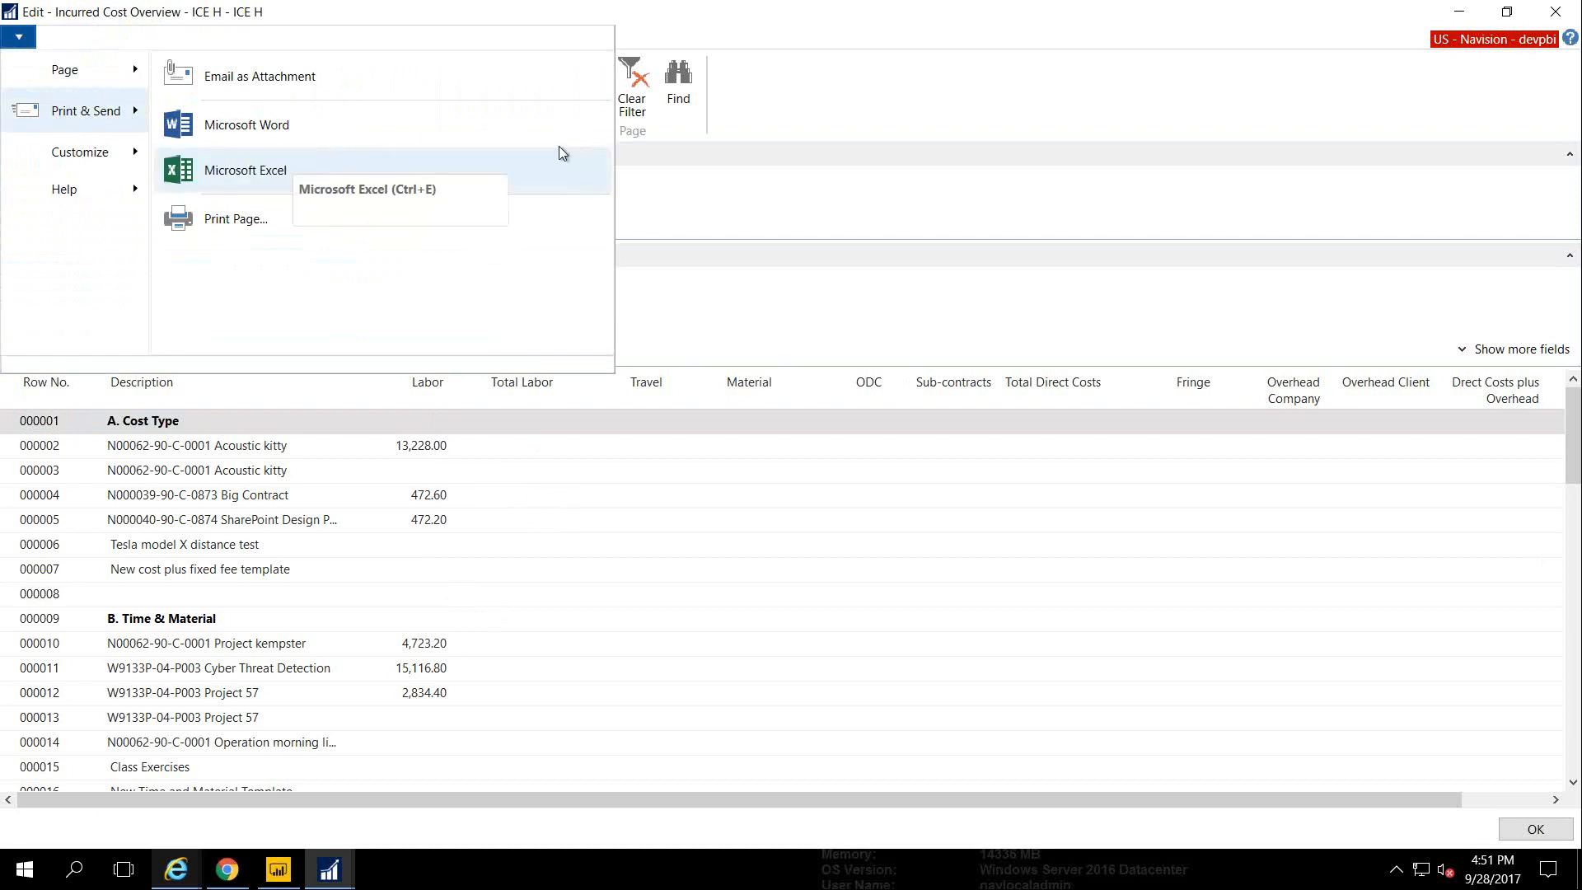
pyautogui.click(820, 105)
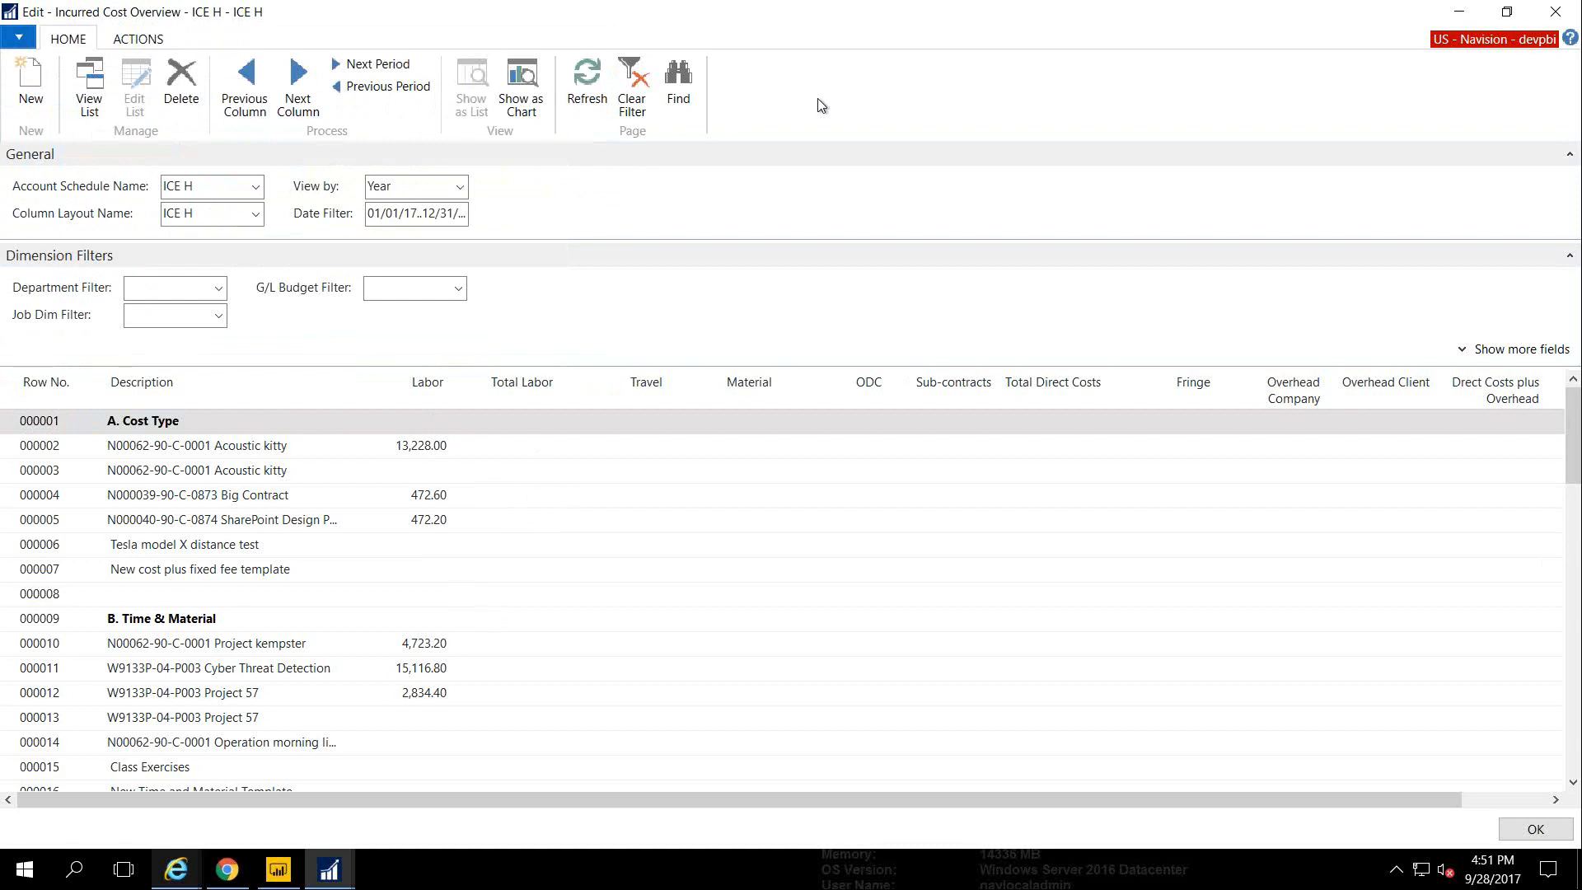
pyautogui.press('Escape')
pyautogui.press('Escape')
pyautogui.press('Escape')
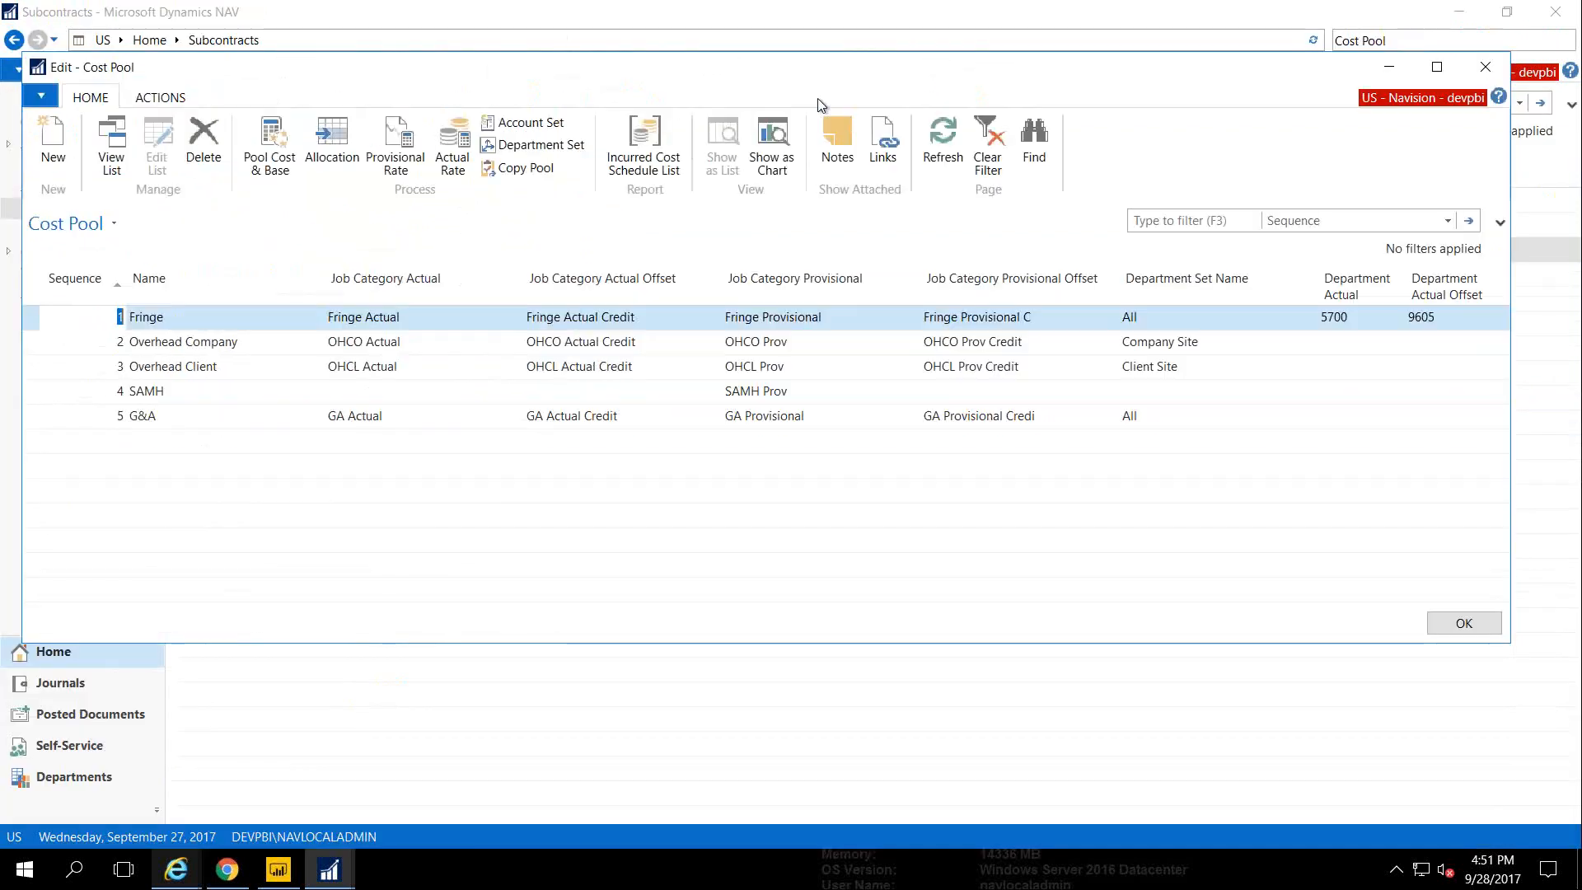
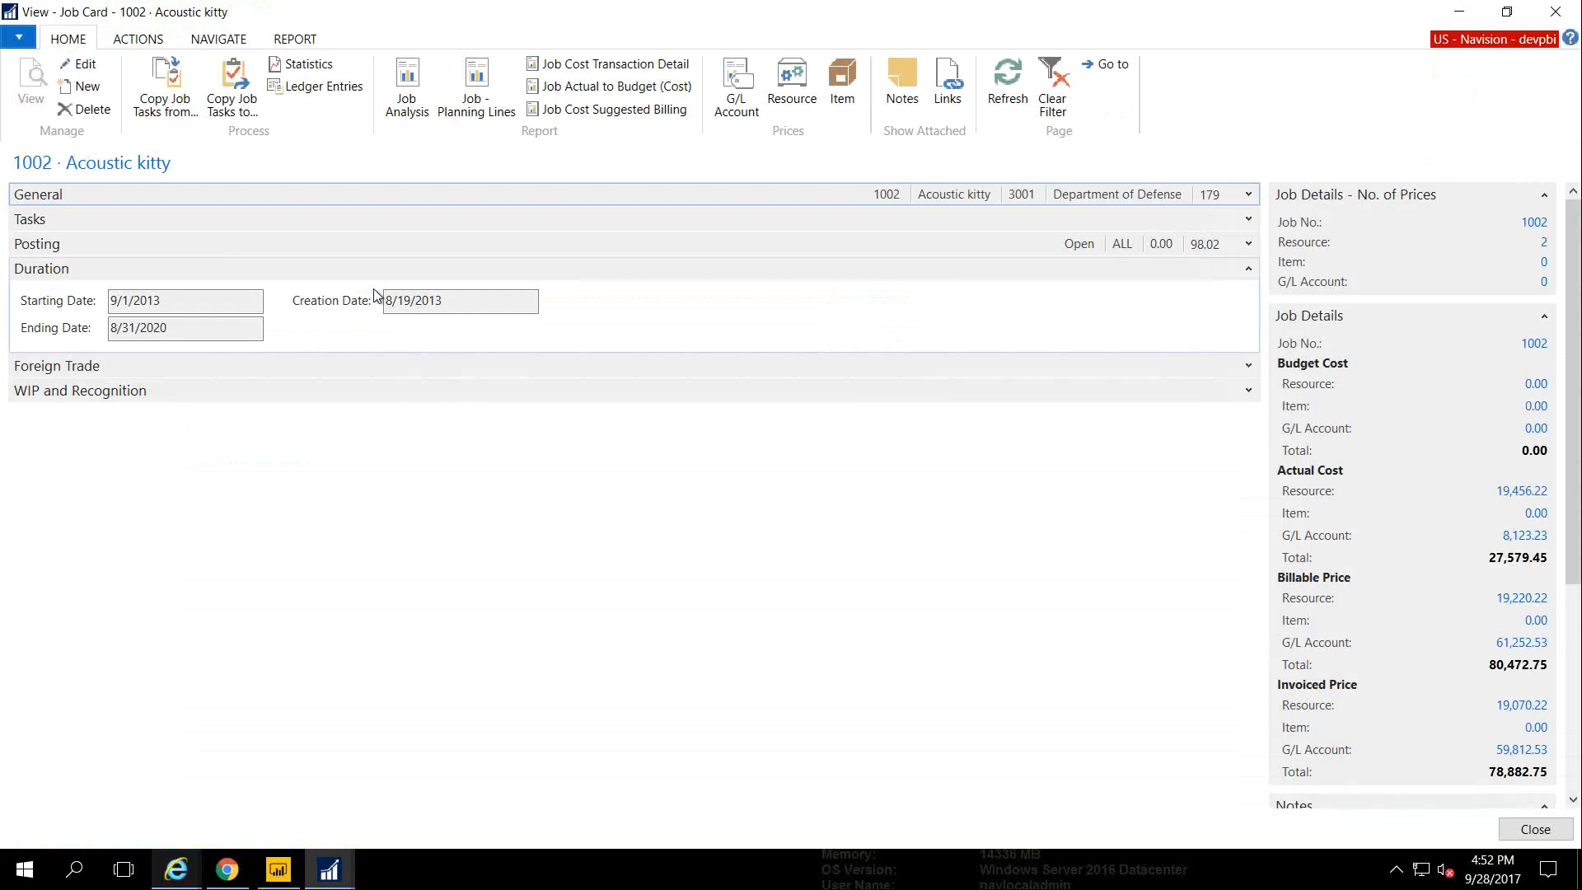
# Browse the ACTIONS, NAVIGATE and HOME ribbon tabs on the job 1002 Acoustic kitty card
pyautogui.click(139, 40)
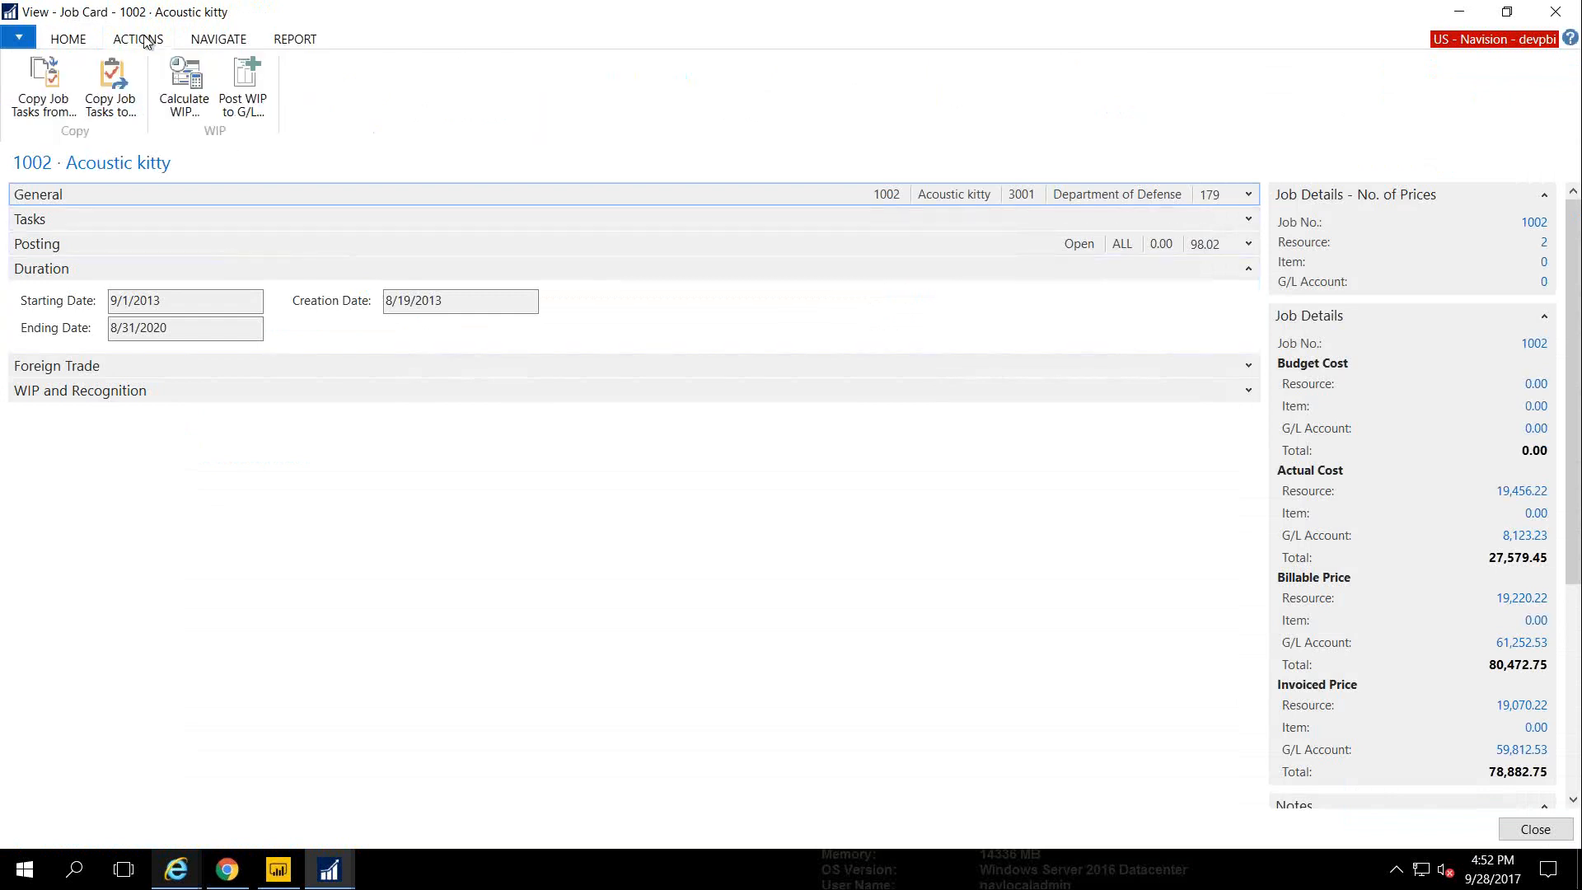
pyautogui.click(227, 38)
pyautogui.click(67, 41)
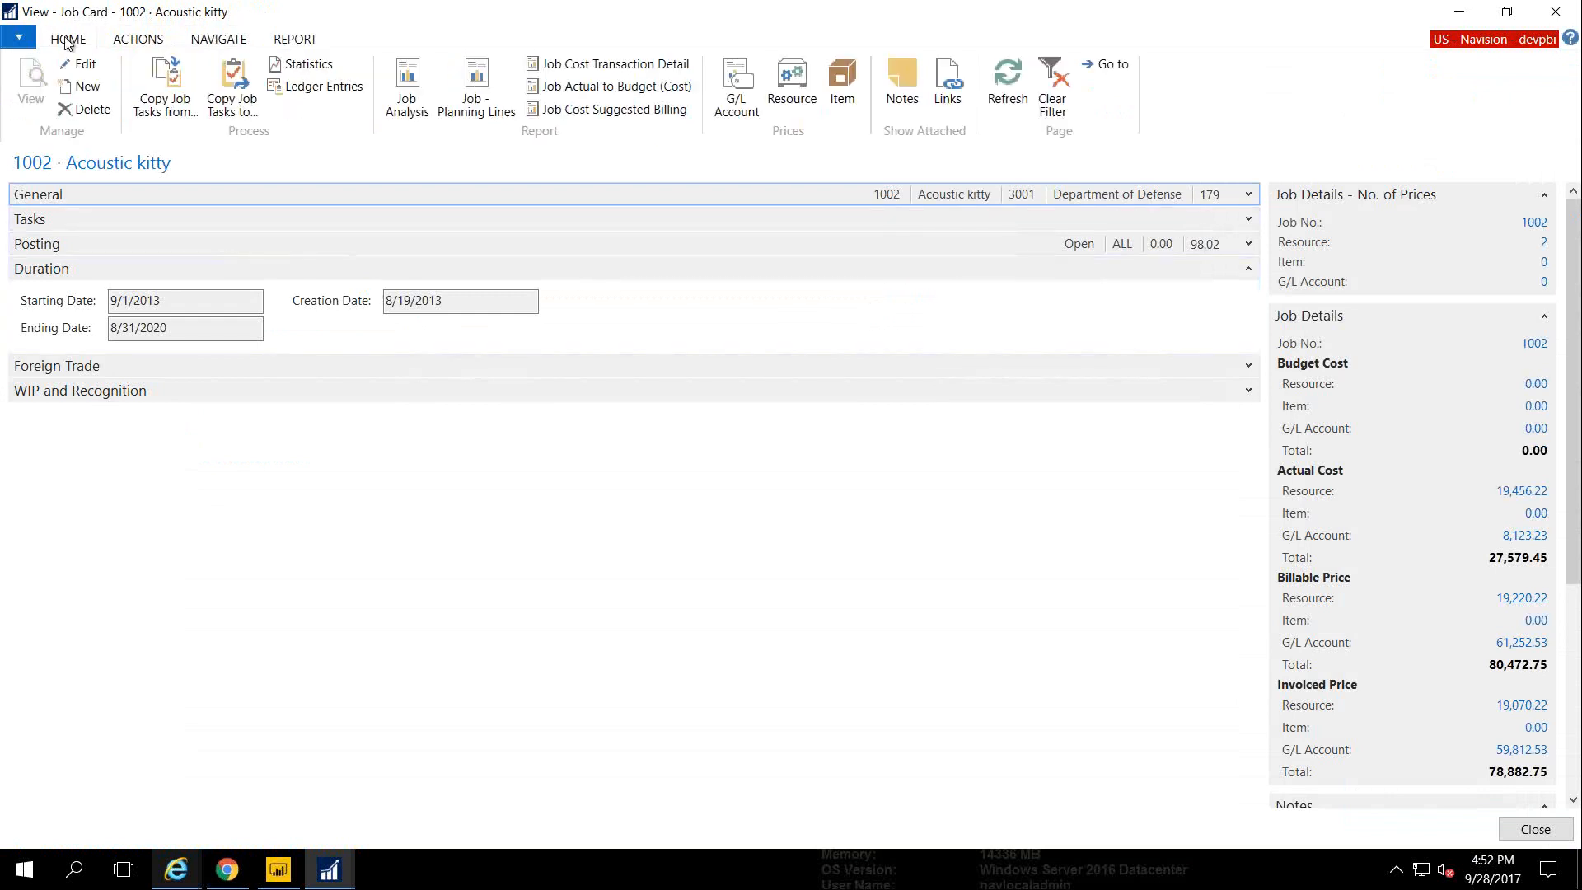
# Close the card and reopen job 1002 Acoustic kitty from the Jobs list
pyautogui.press('Escape')
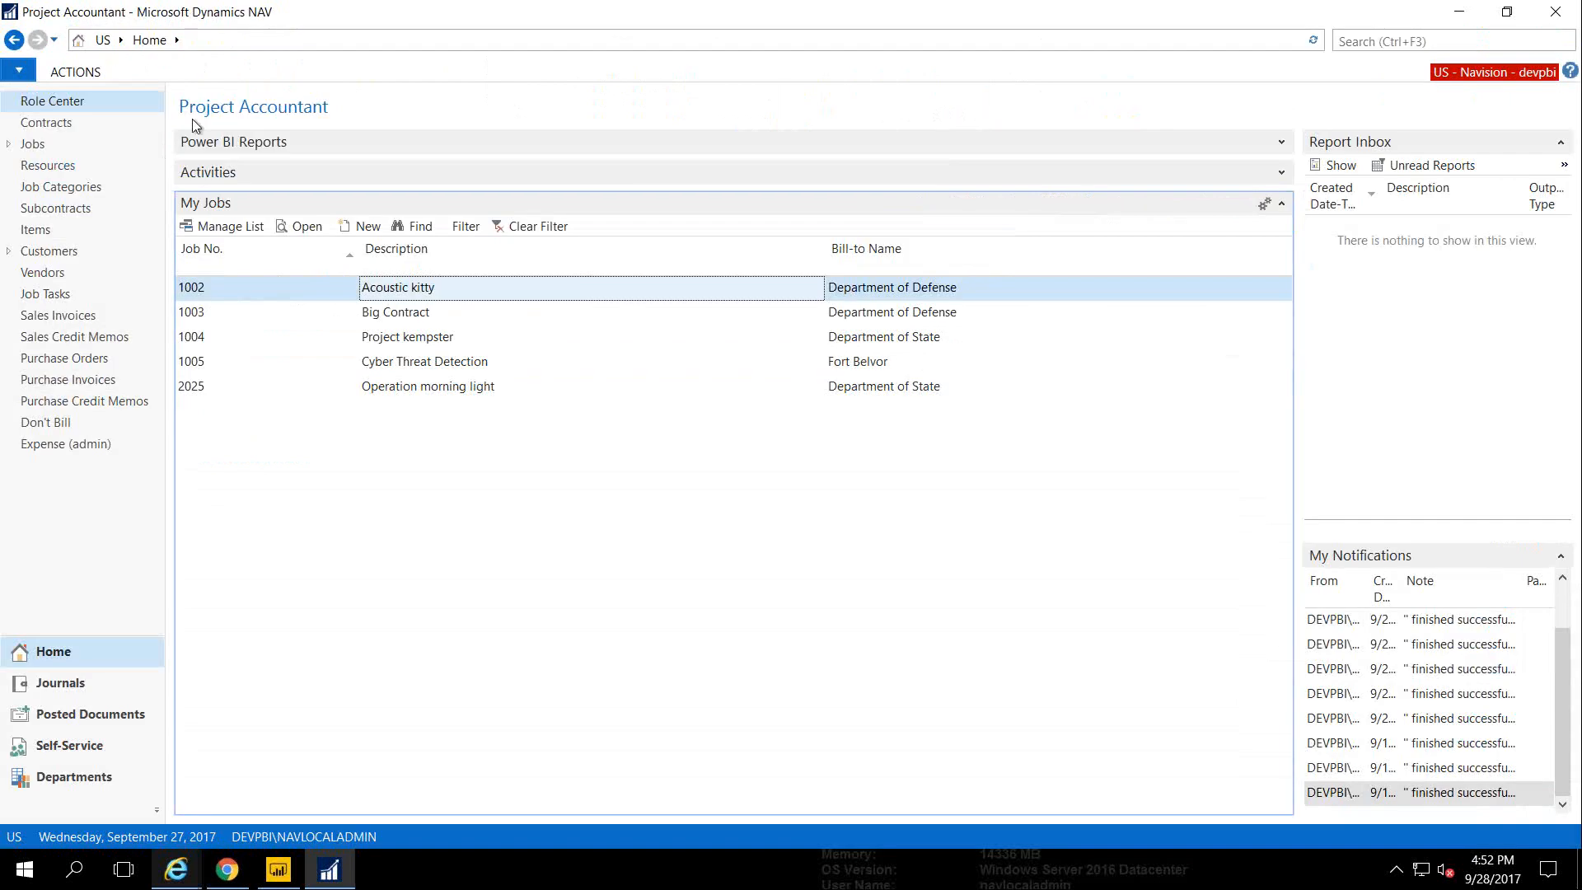
pyautogui.click(35, 145)
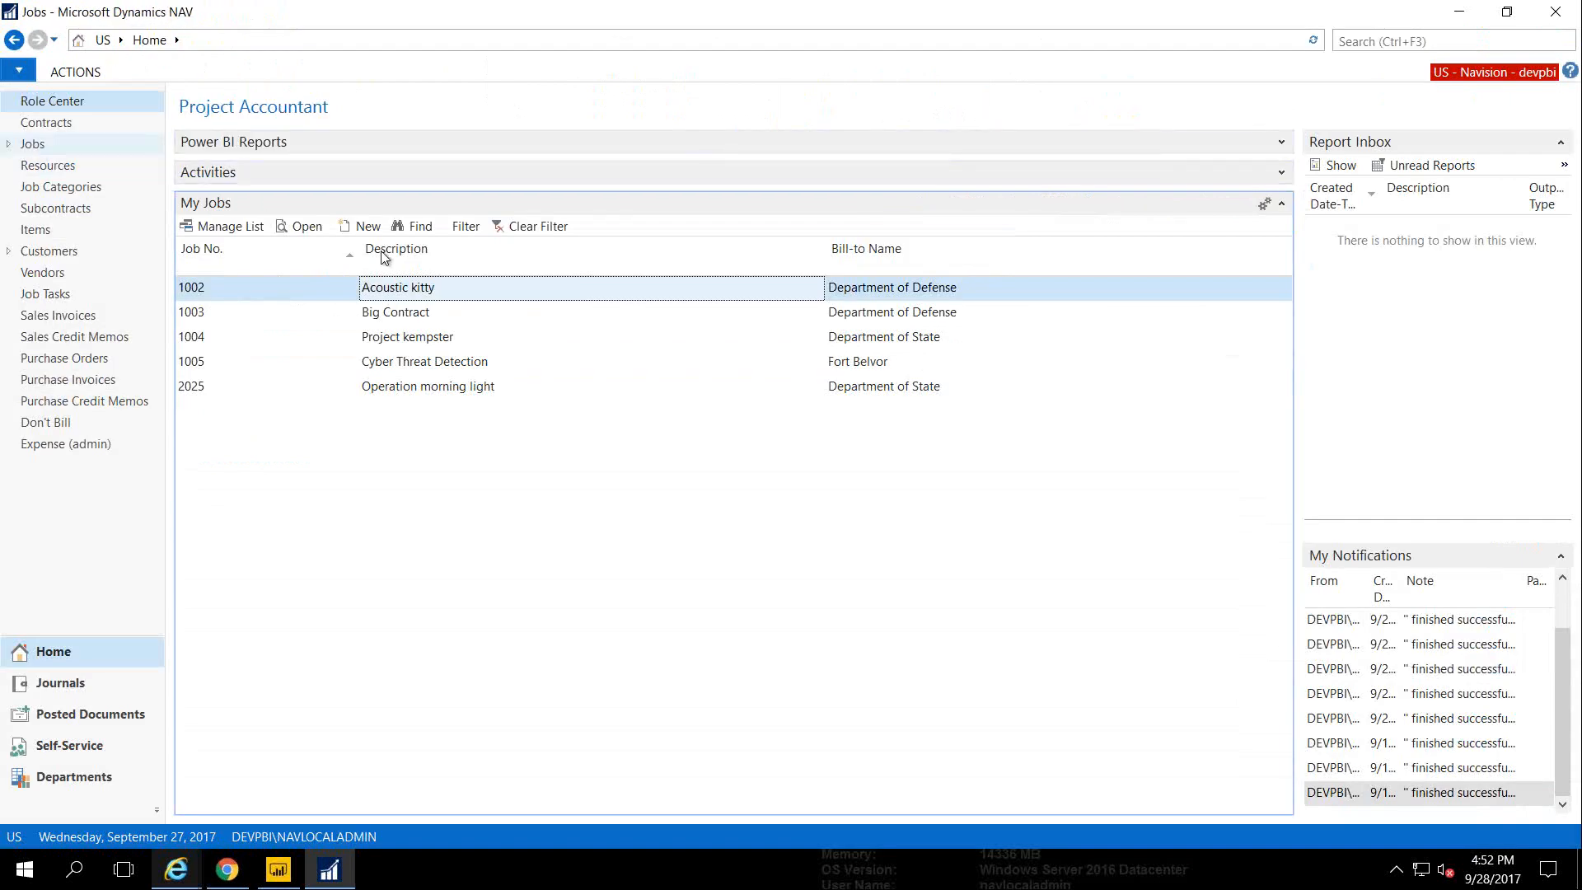
pyautogui.doubleClick(327, 184)
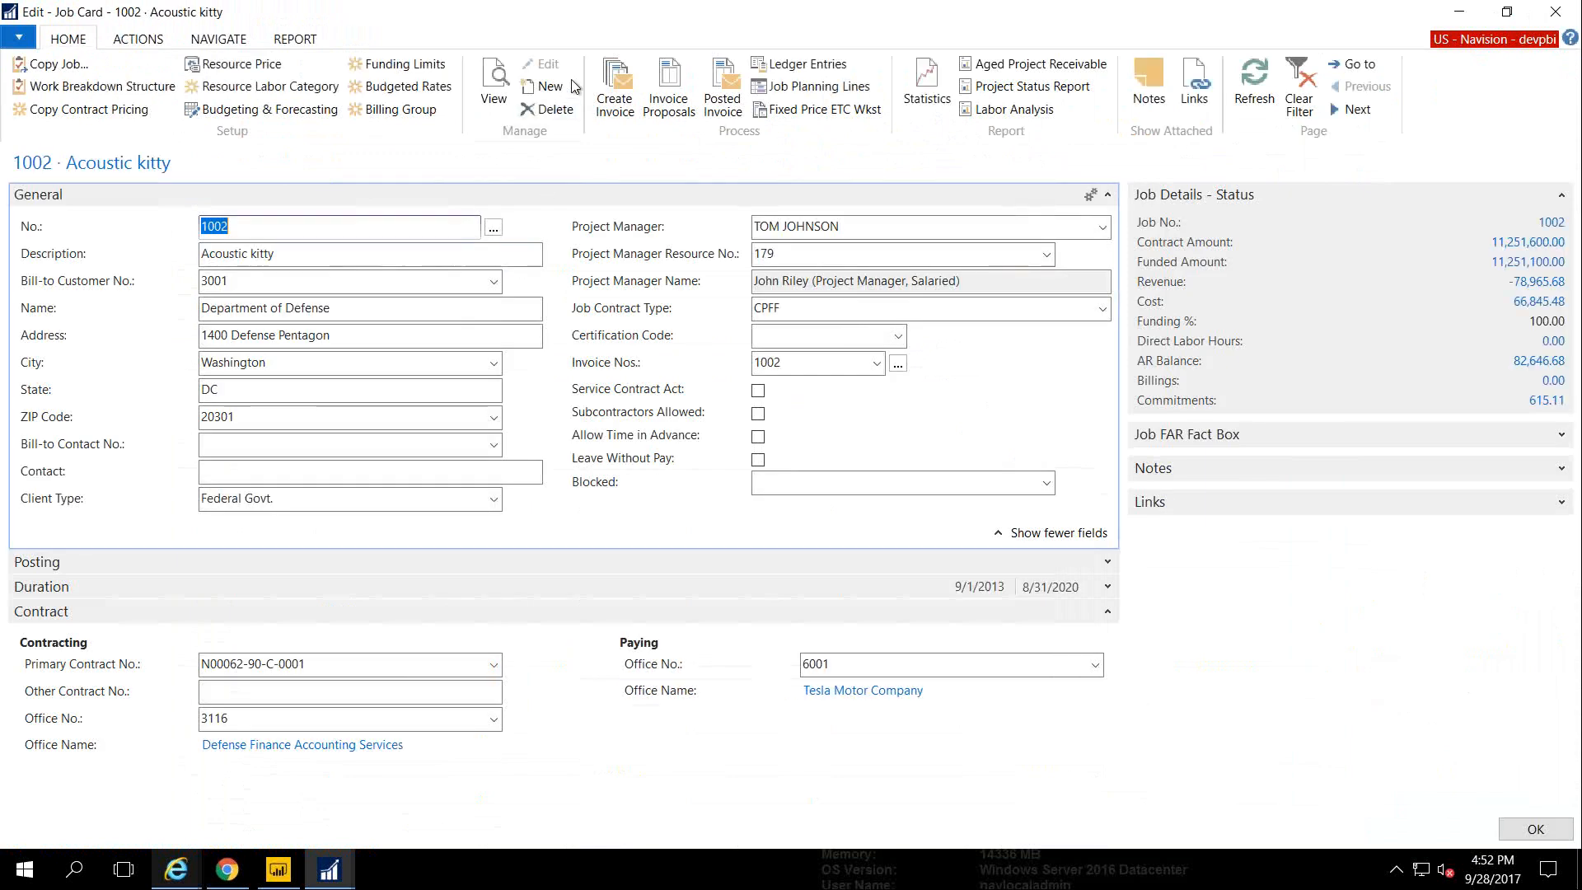
# Start Create Job Invoice for job 1002, review its options, and cancel it
pyautogui.click(614, 87)
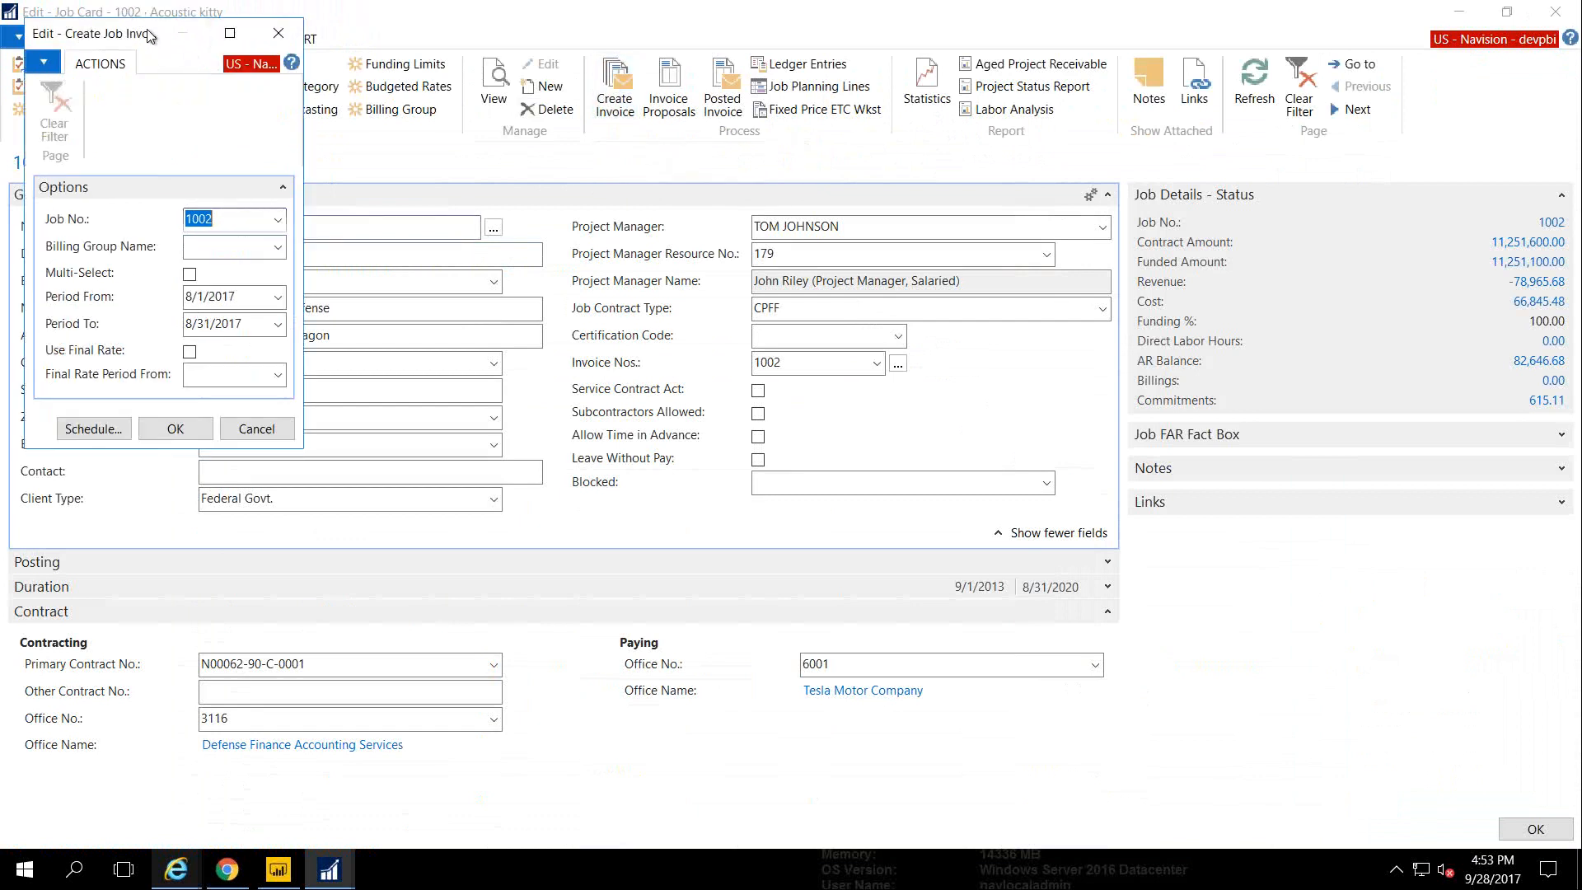
pyautogui.moveTo(135, 33); pyautogui.dragTo(213, 34)
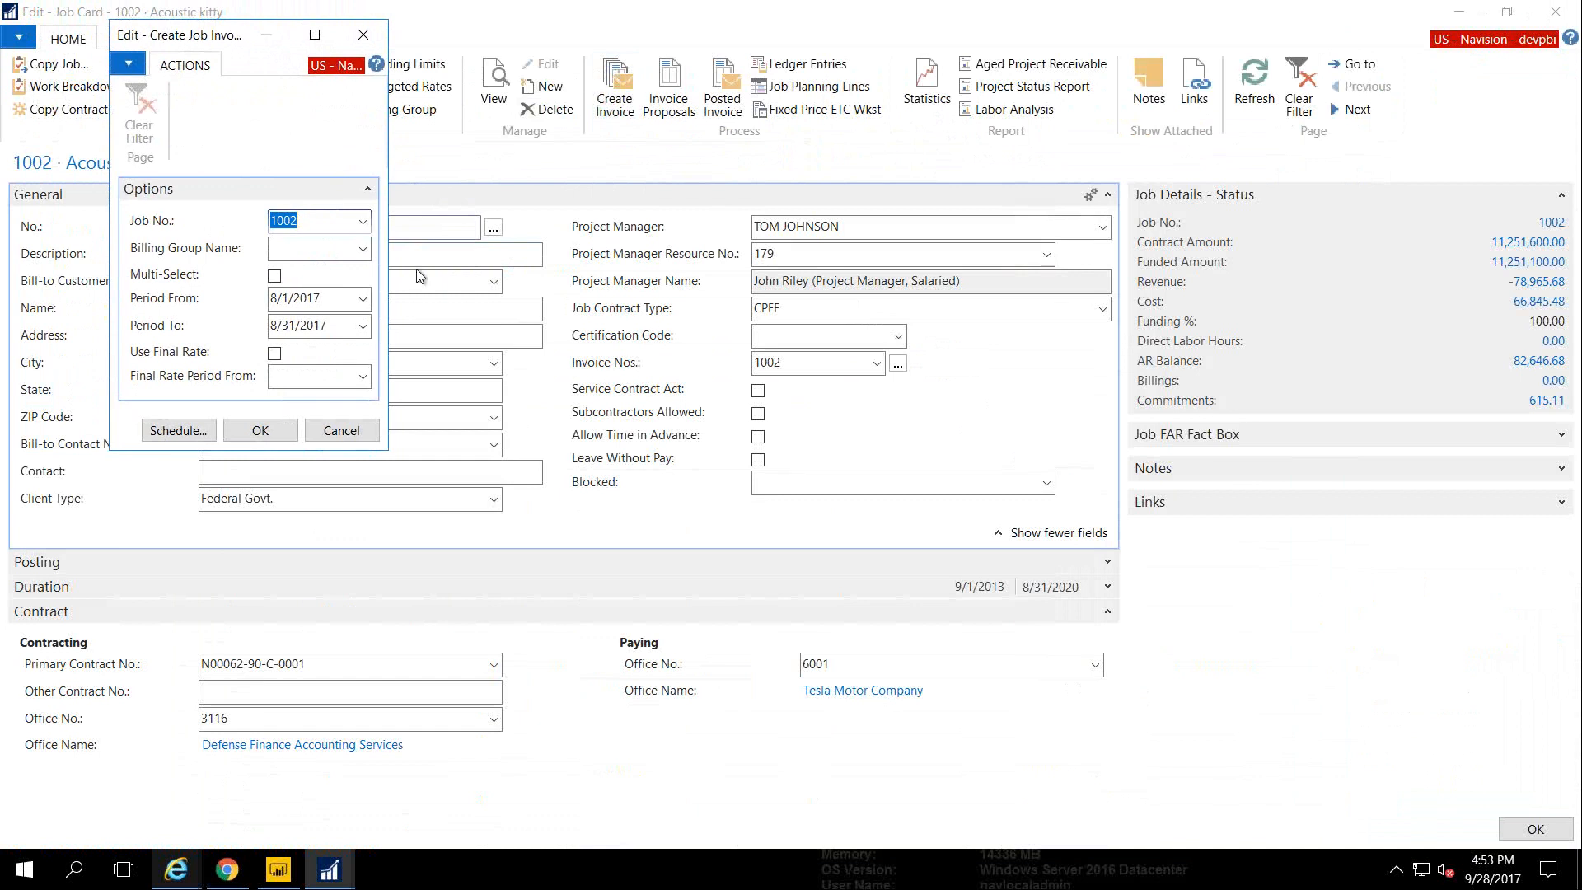
pyautogui.click(360, 432)
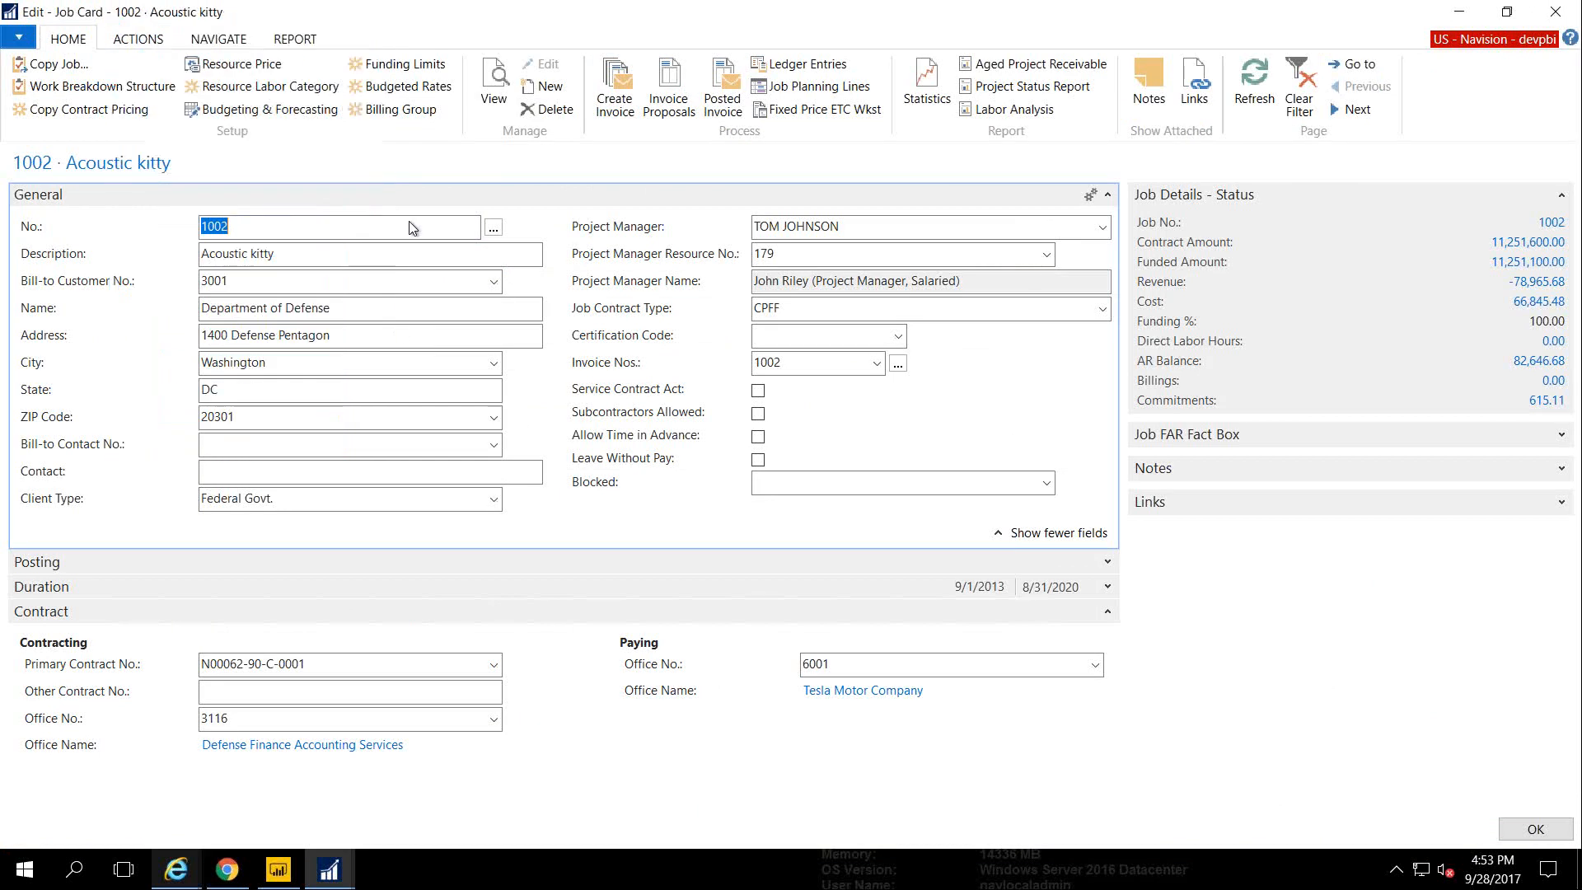
pyautogui.click(399, 111)
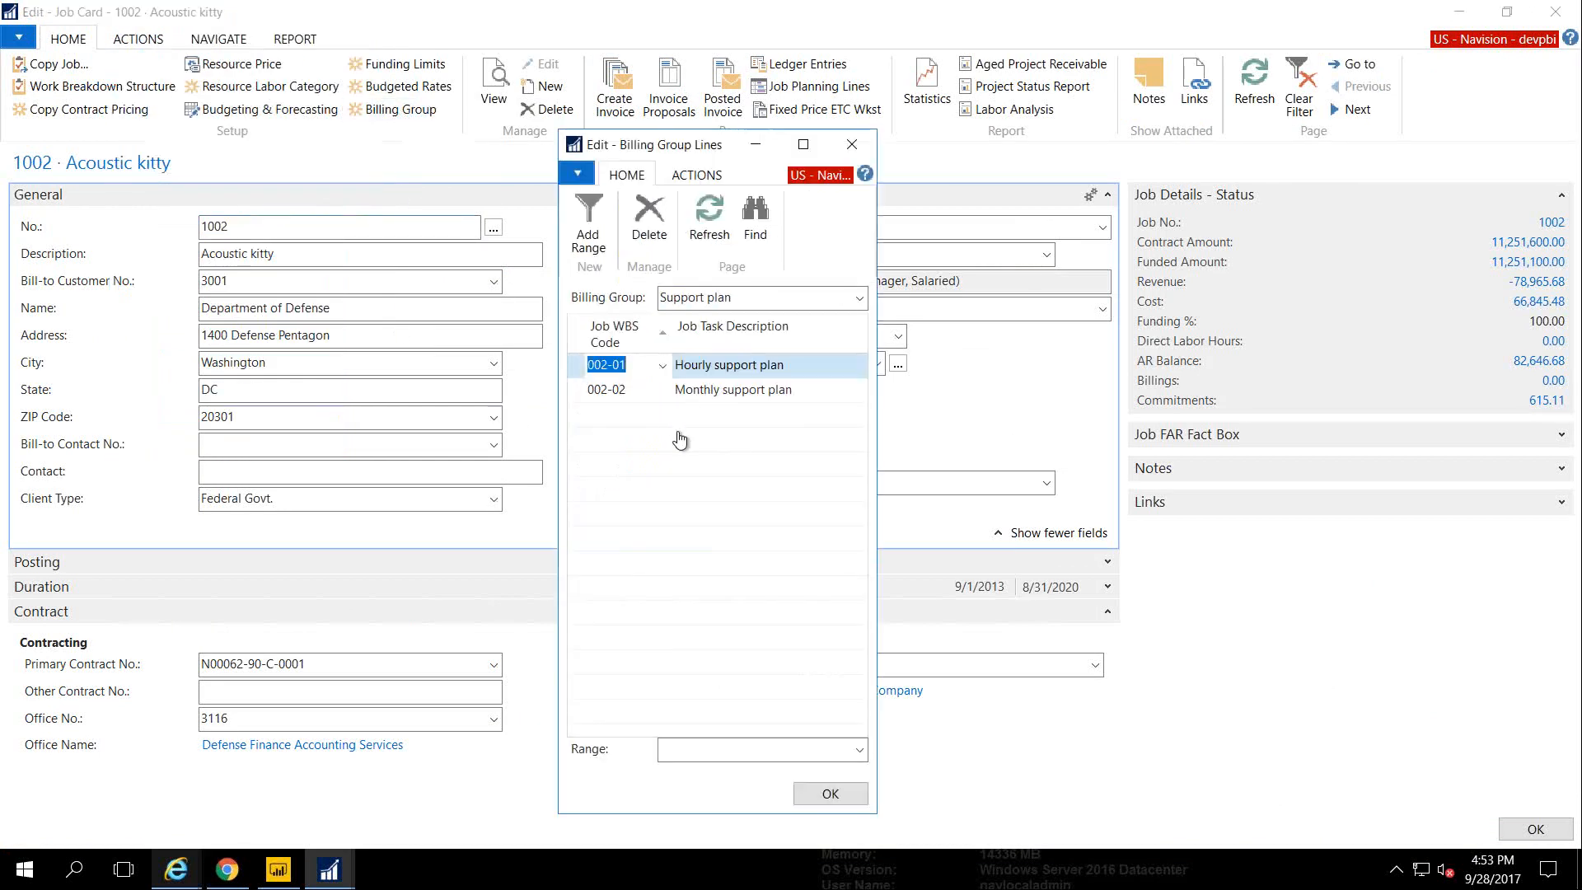
pyautogui.click(855, 300)
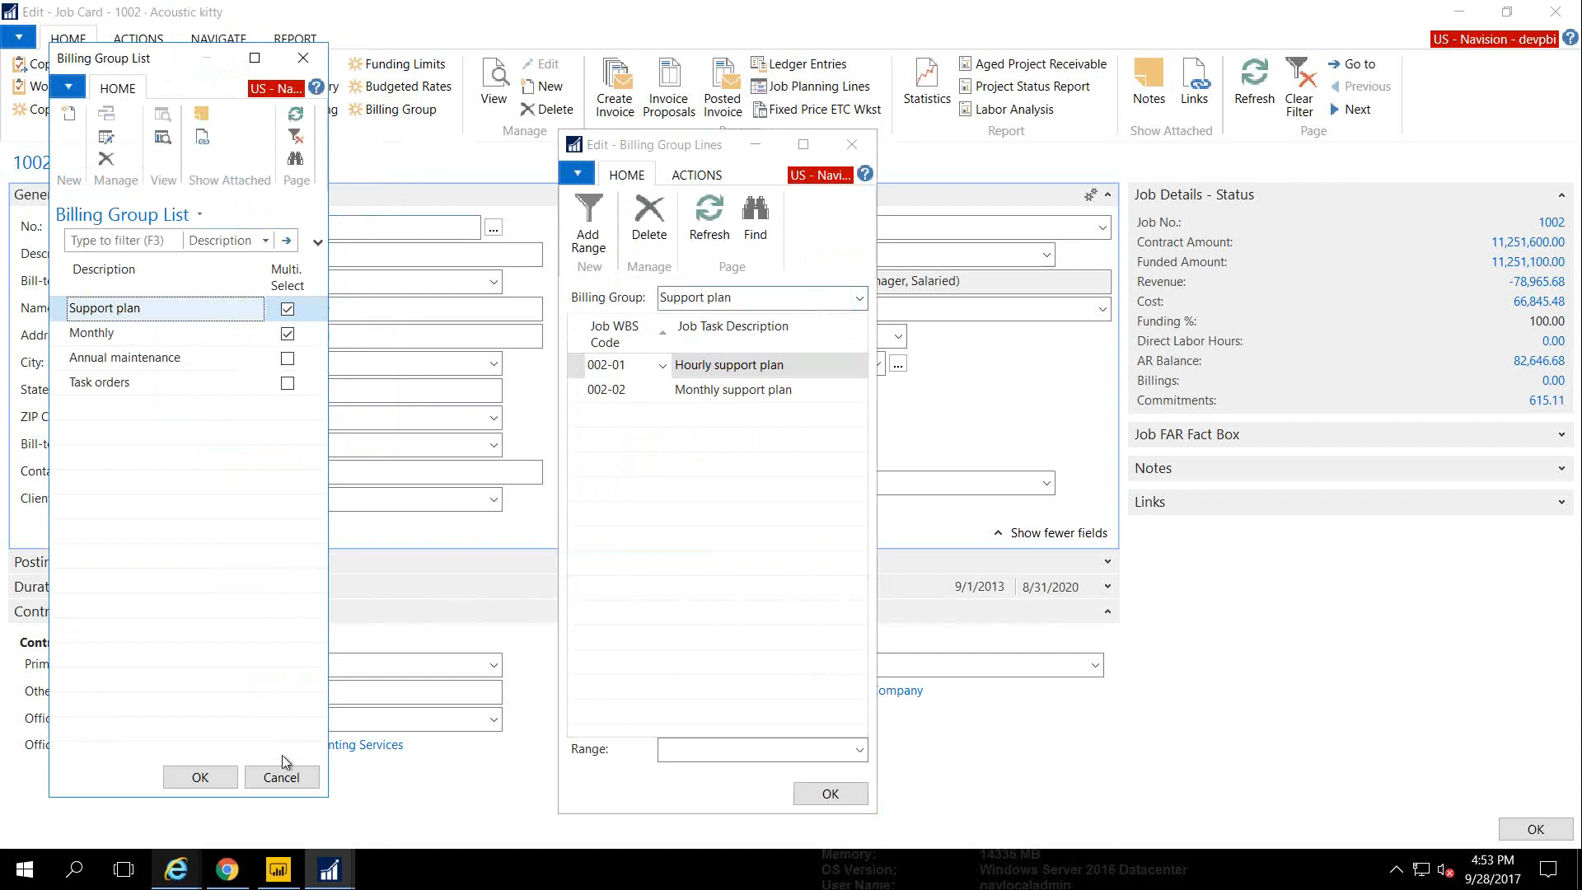
pyautogui.click(280, 779)
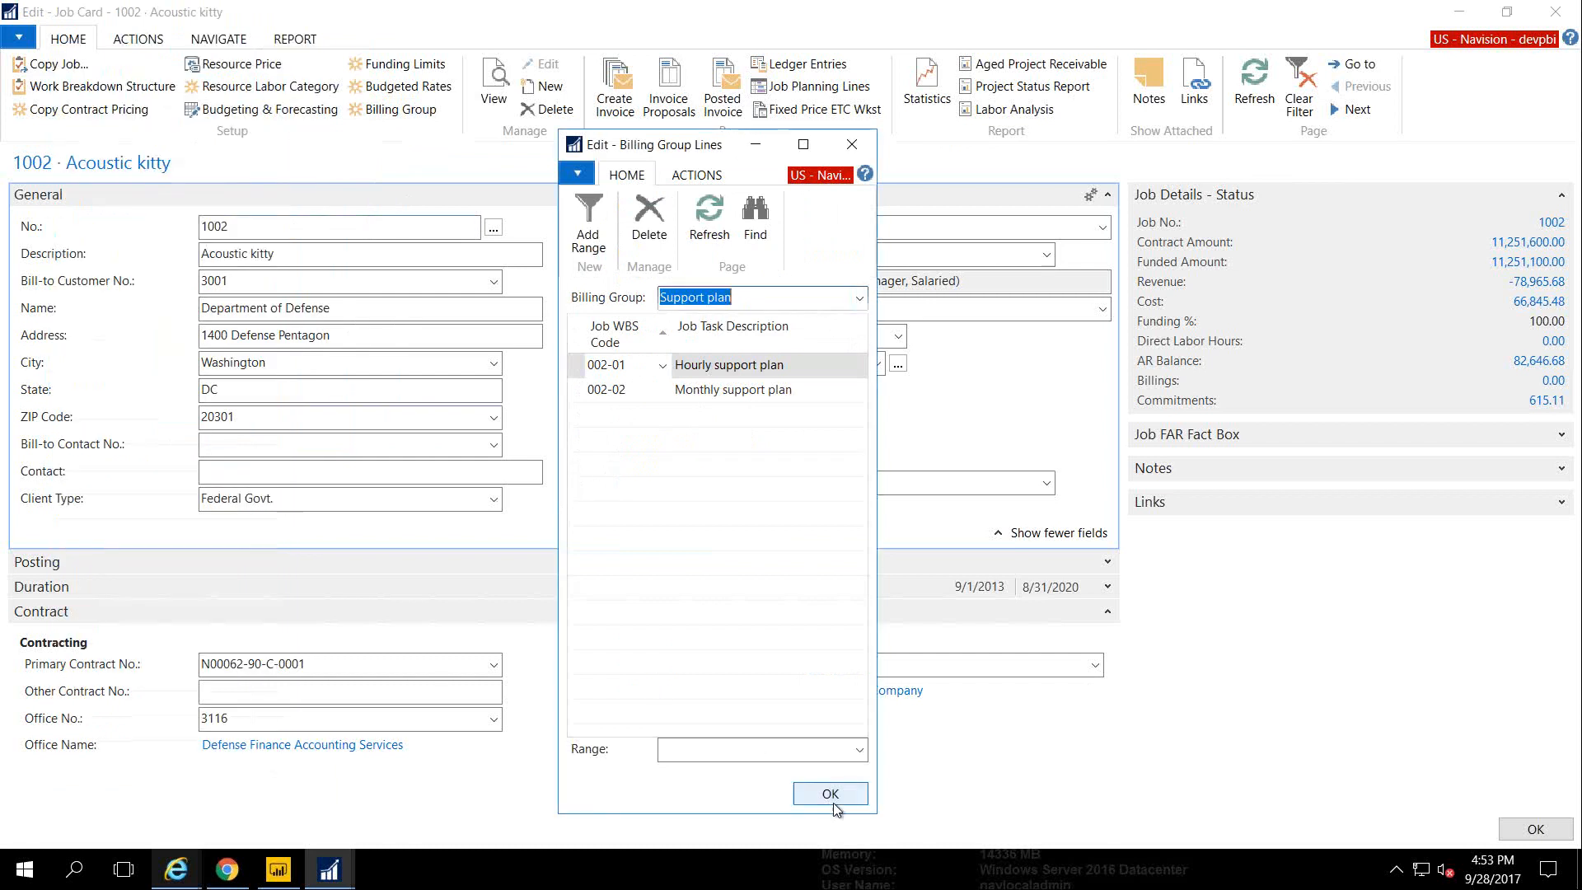
pyautogui.click(852, 145)
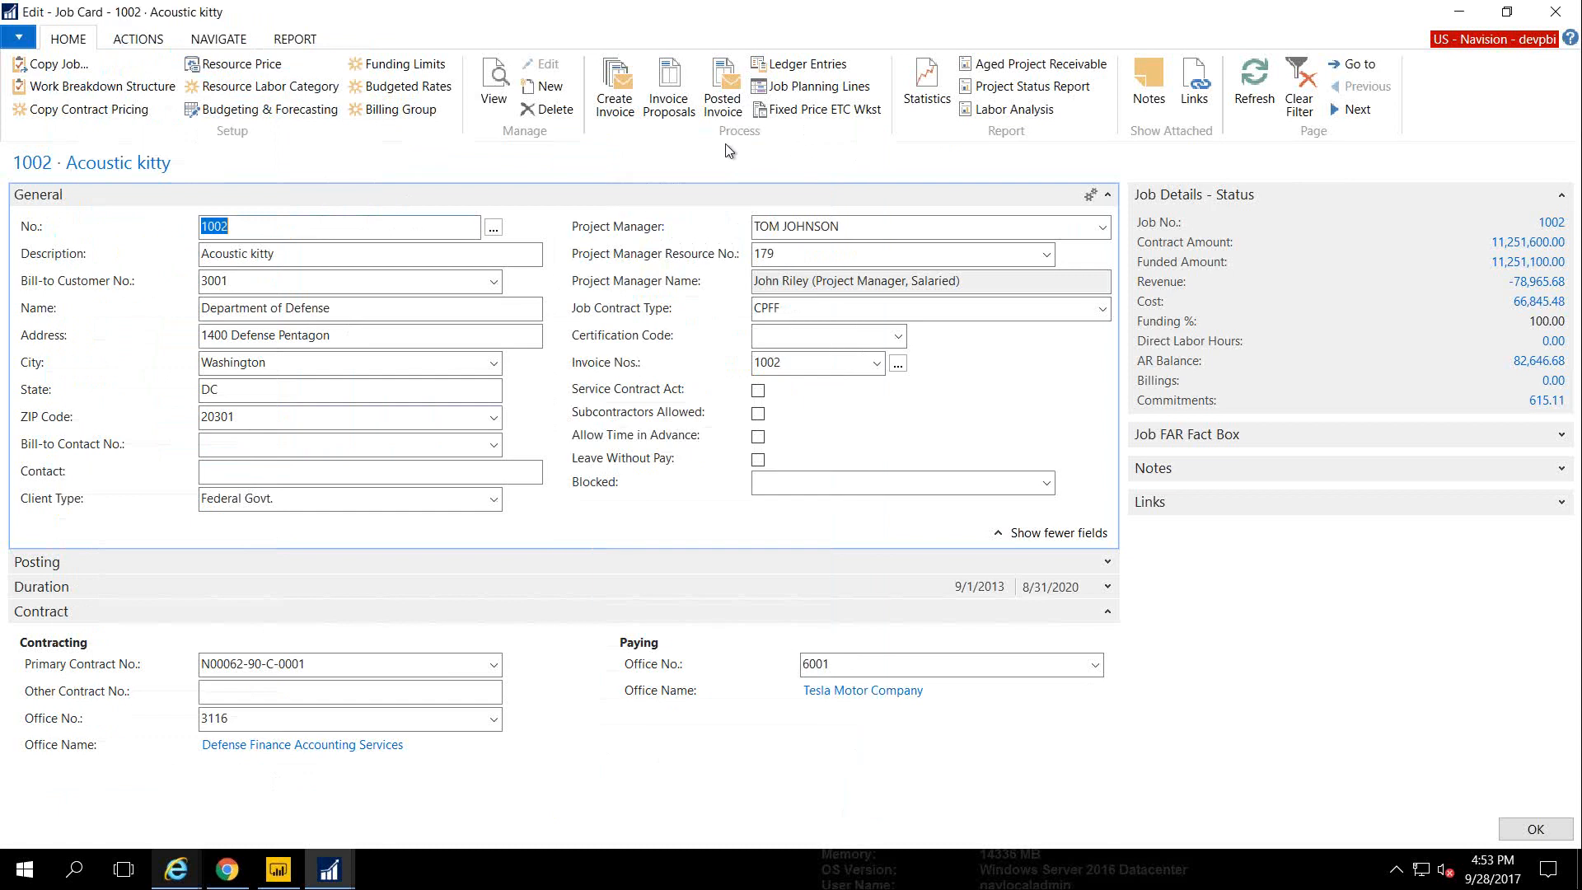
pyautogui.click(619, 107)
pyautogui.click(335, 217)
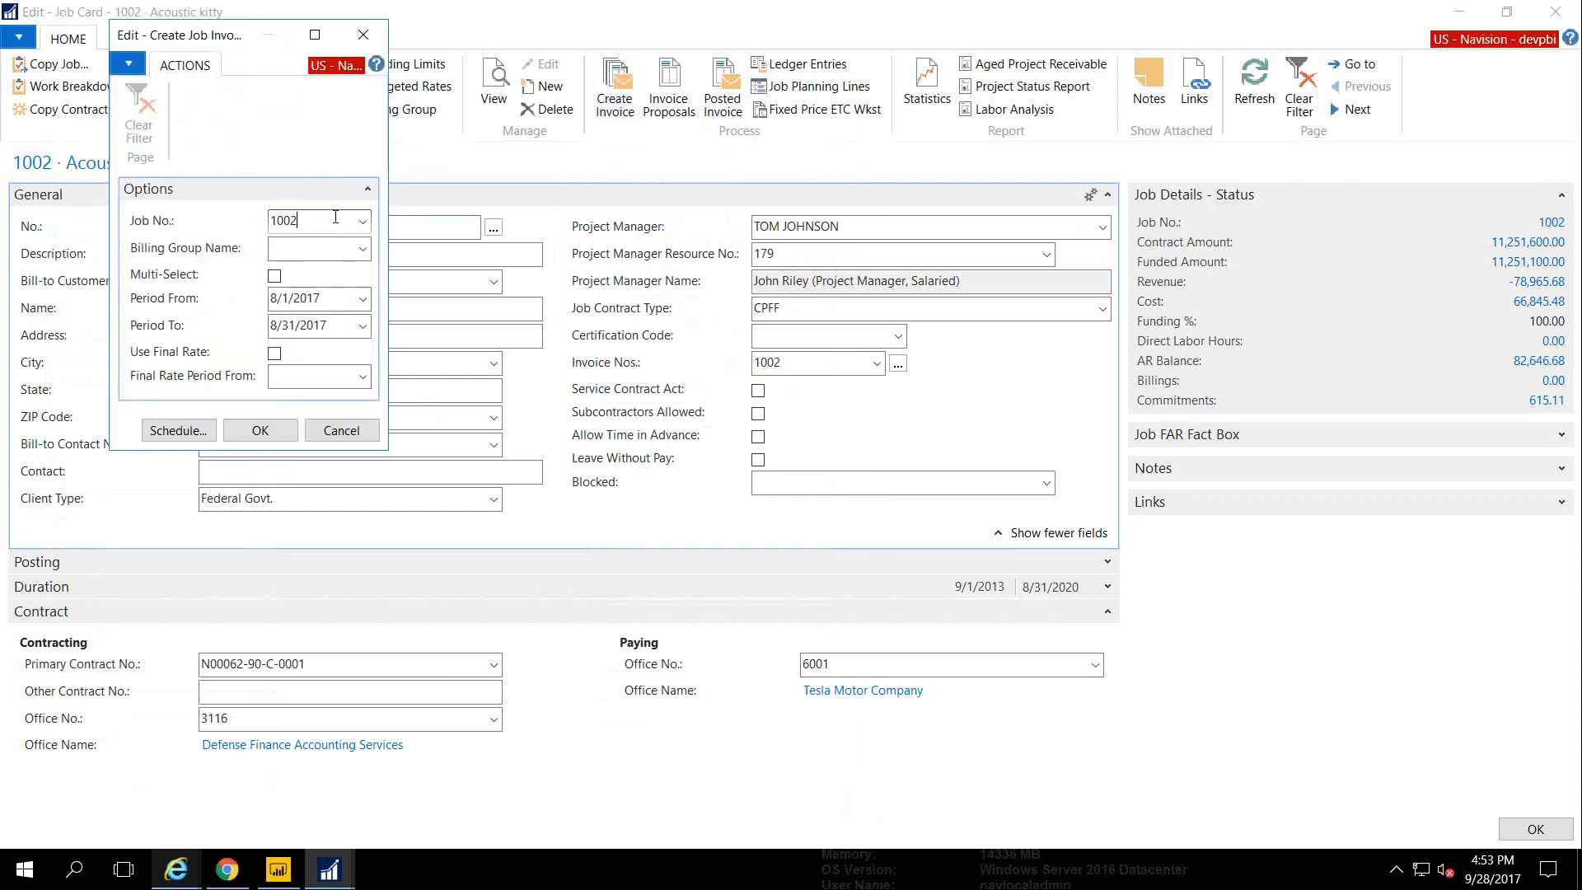
pyautogui.click(363, 249)
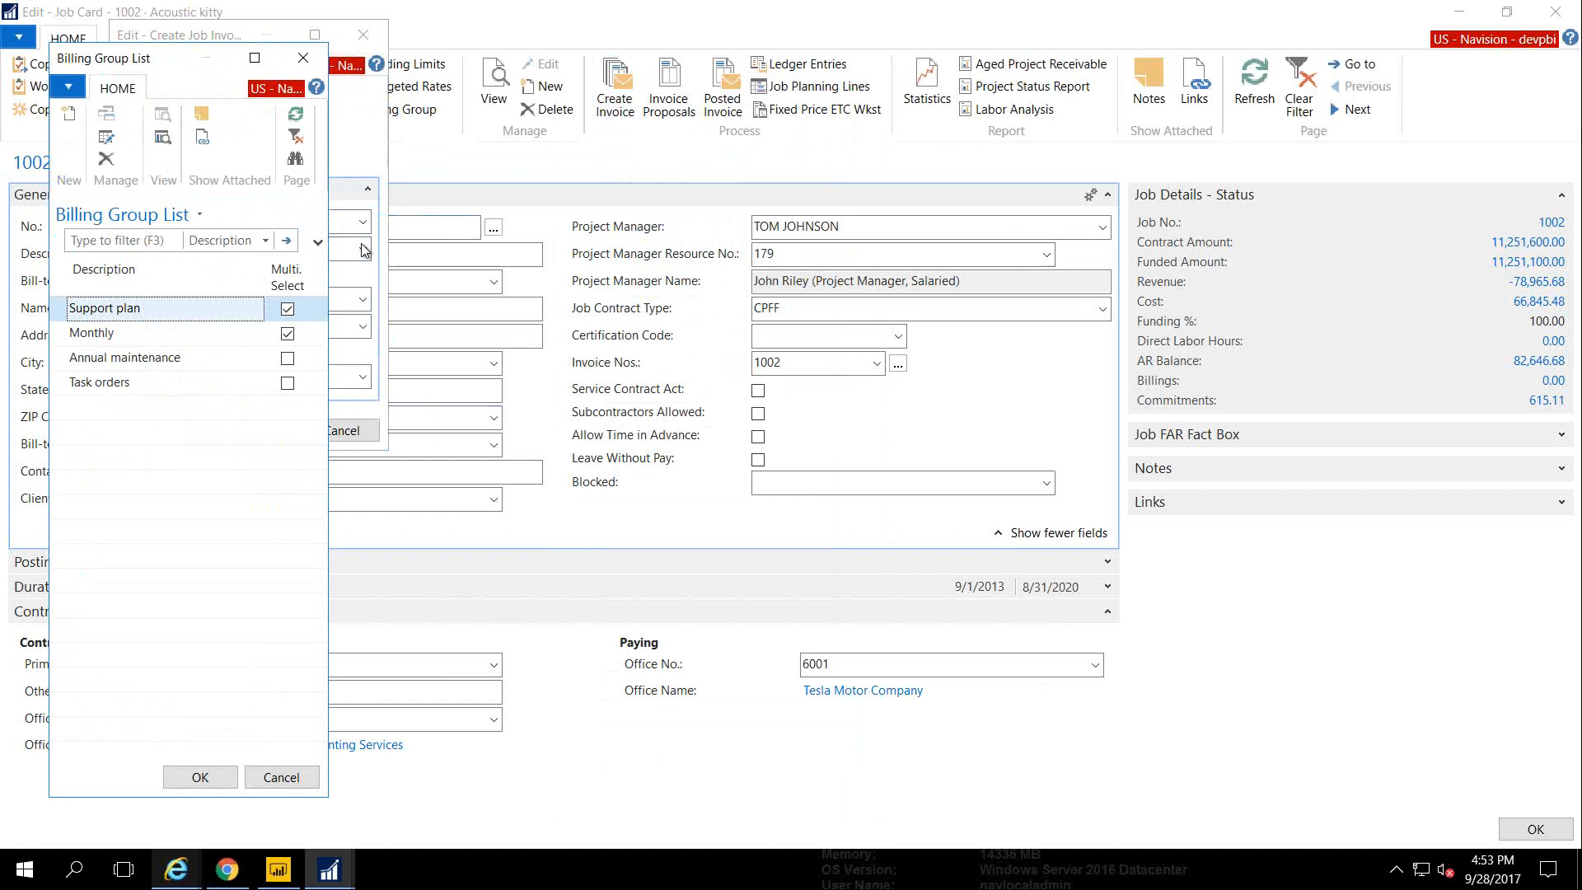
pyautogui.press('Escape')
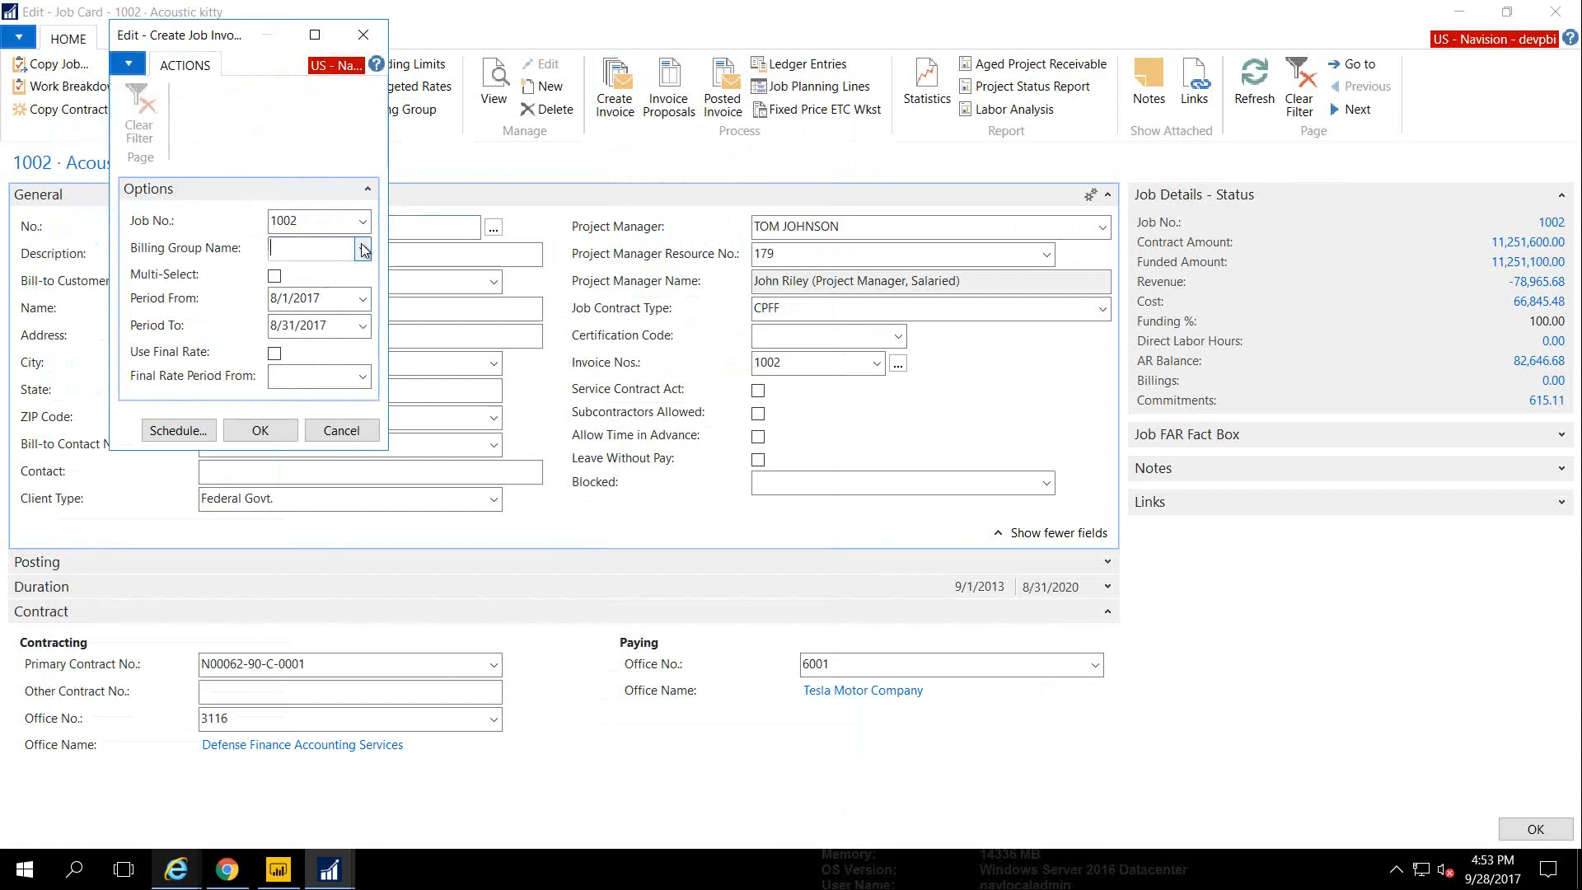
pyautogui.press('Escape')
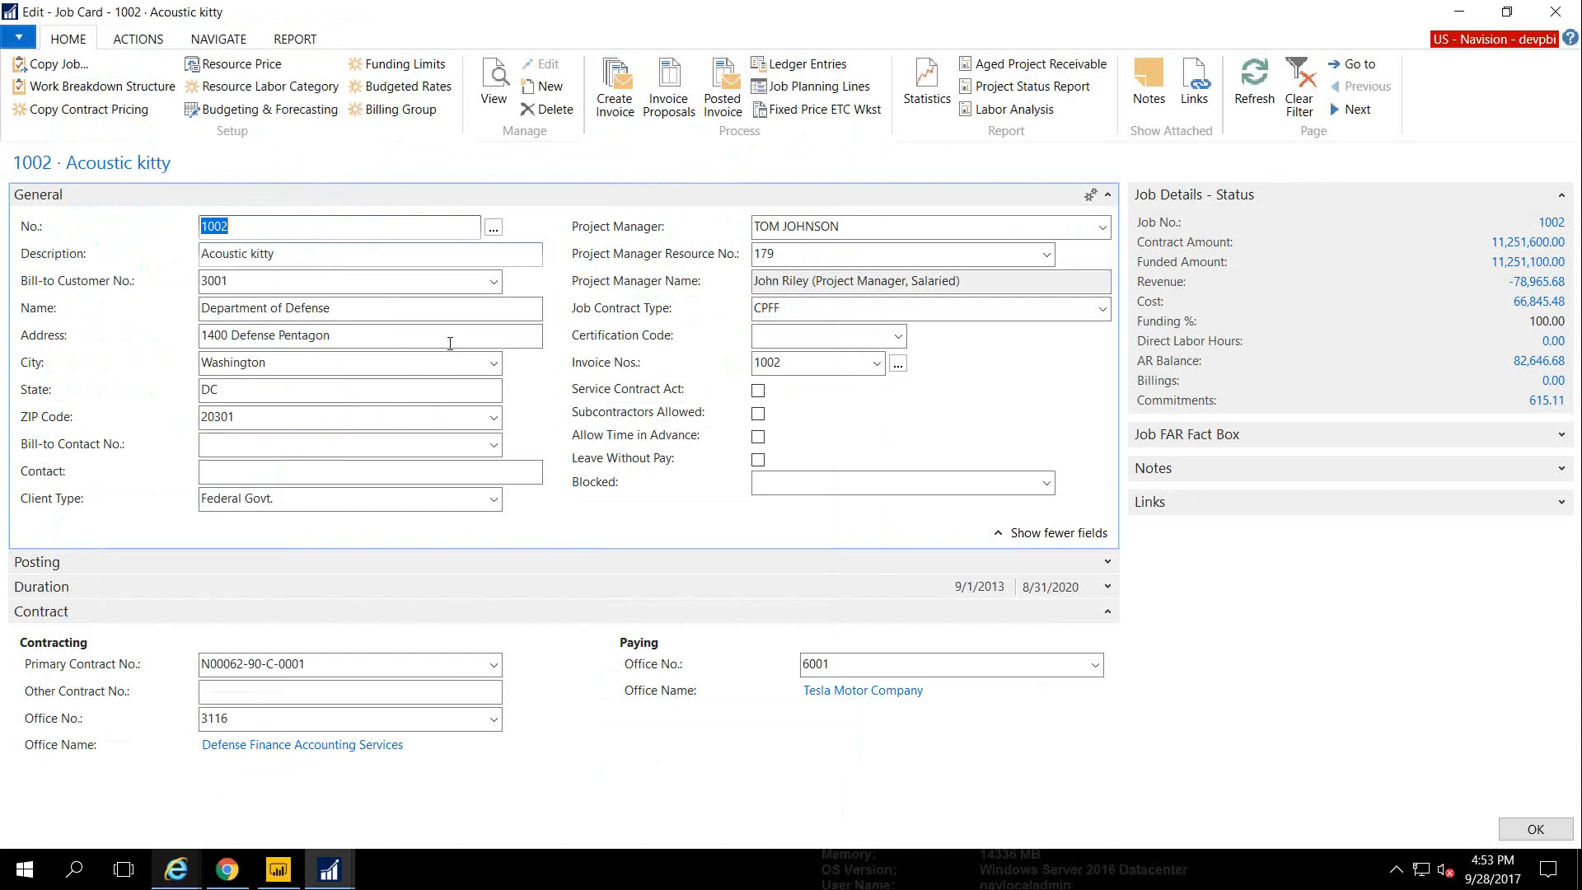
# Check the empty invoice proposals, then list the job's posted Department of Defense invoices
pyautogui.click(666, 115)
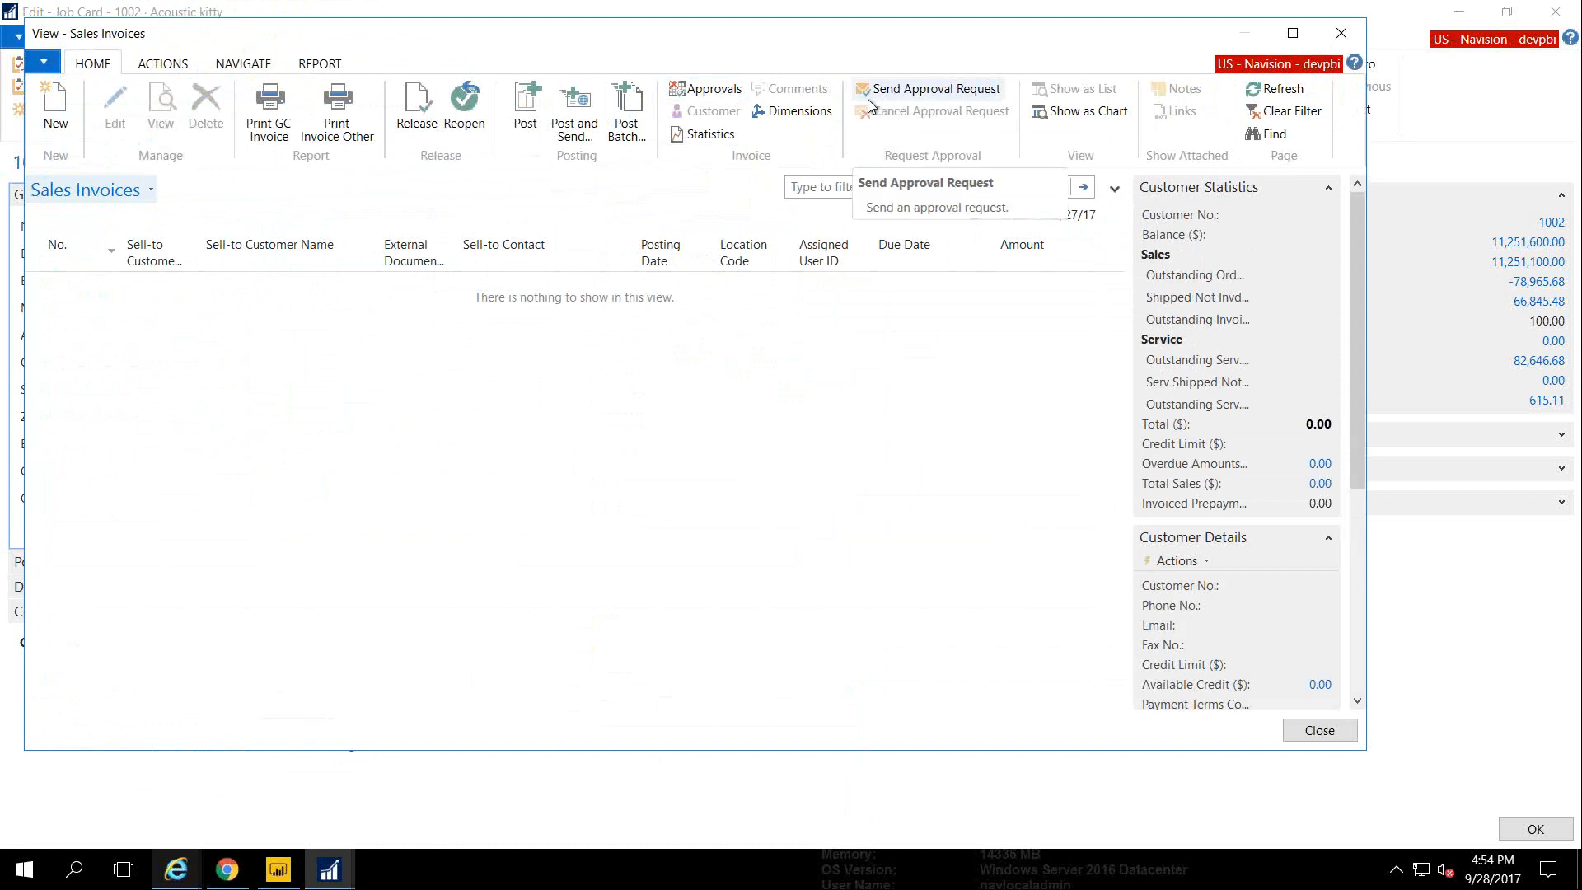
pyautogui.press('Escape')
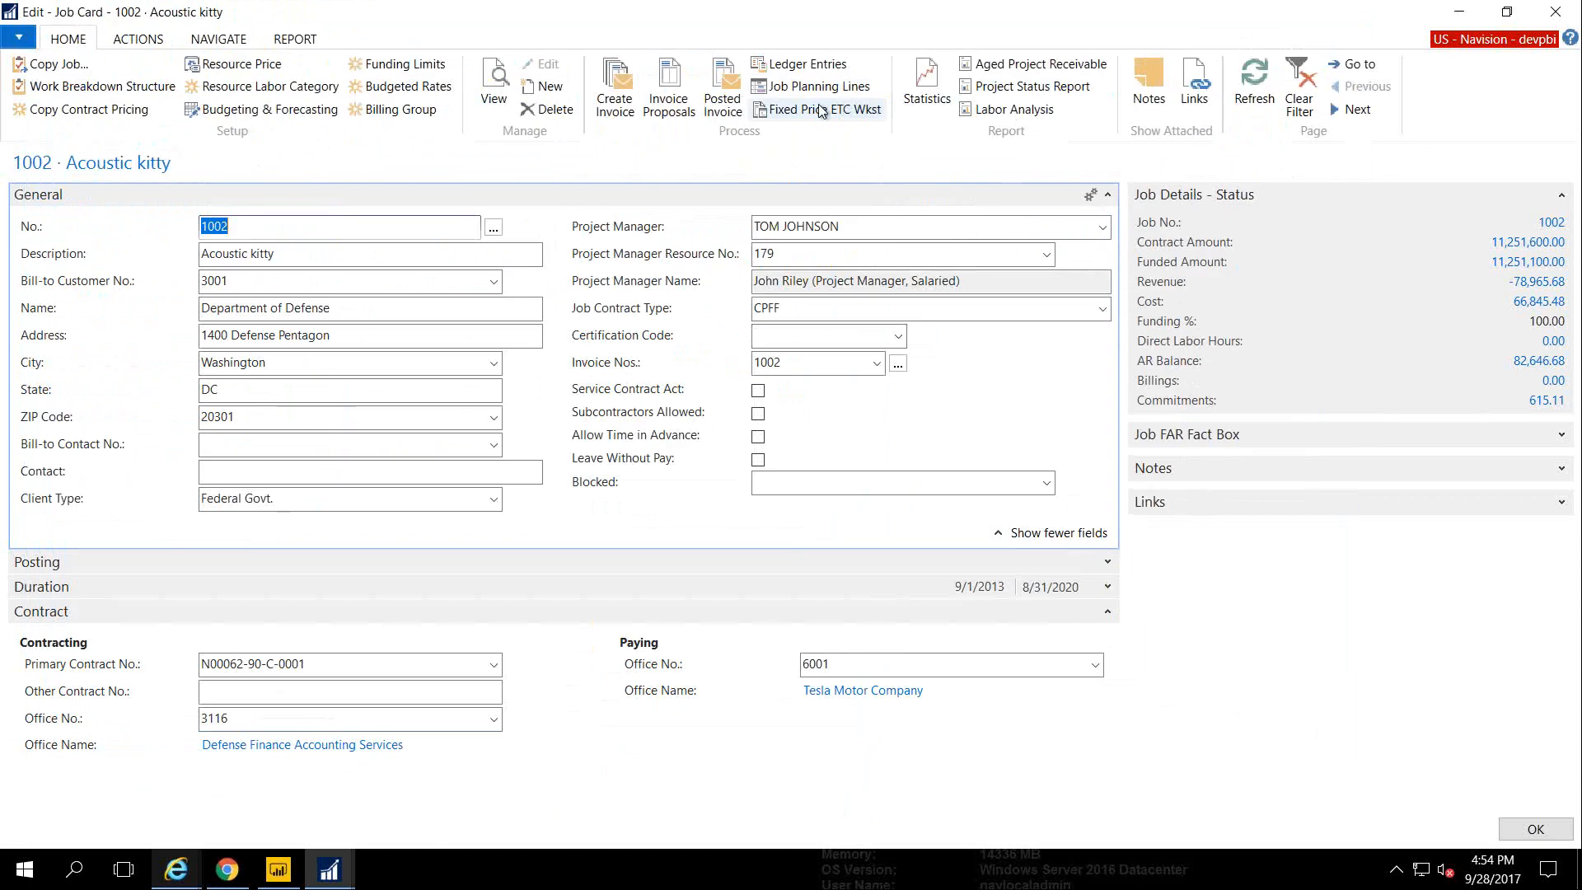
pyautogui.click(722, 103)
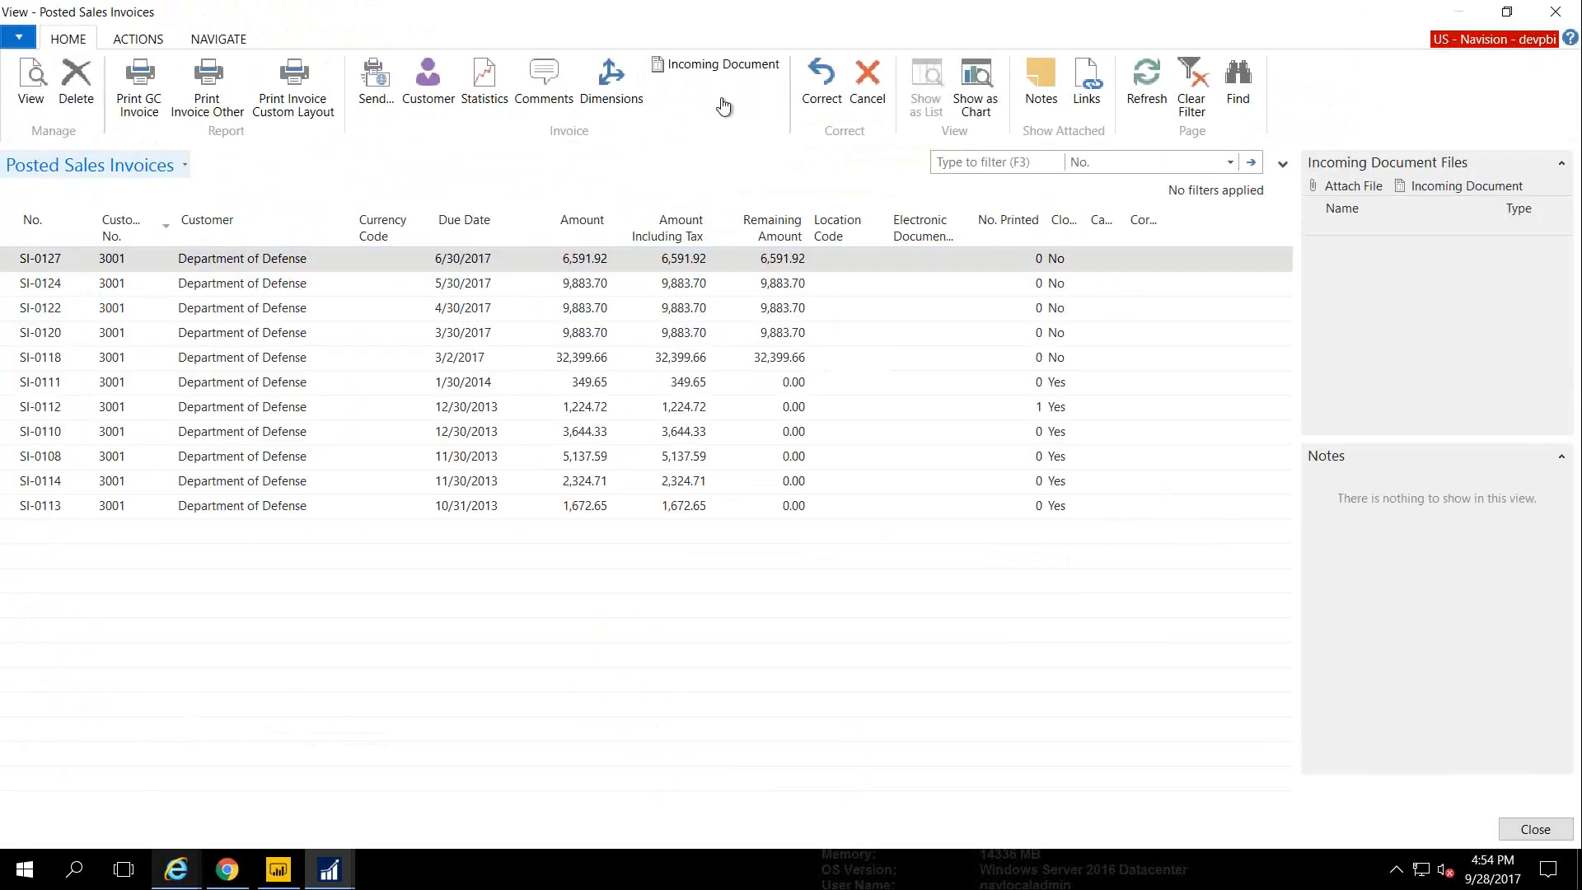
# Open posted invoice SI-0118 and load the last used options for Print GC Invoice
pyautogui.doubleClick(245, 360)
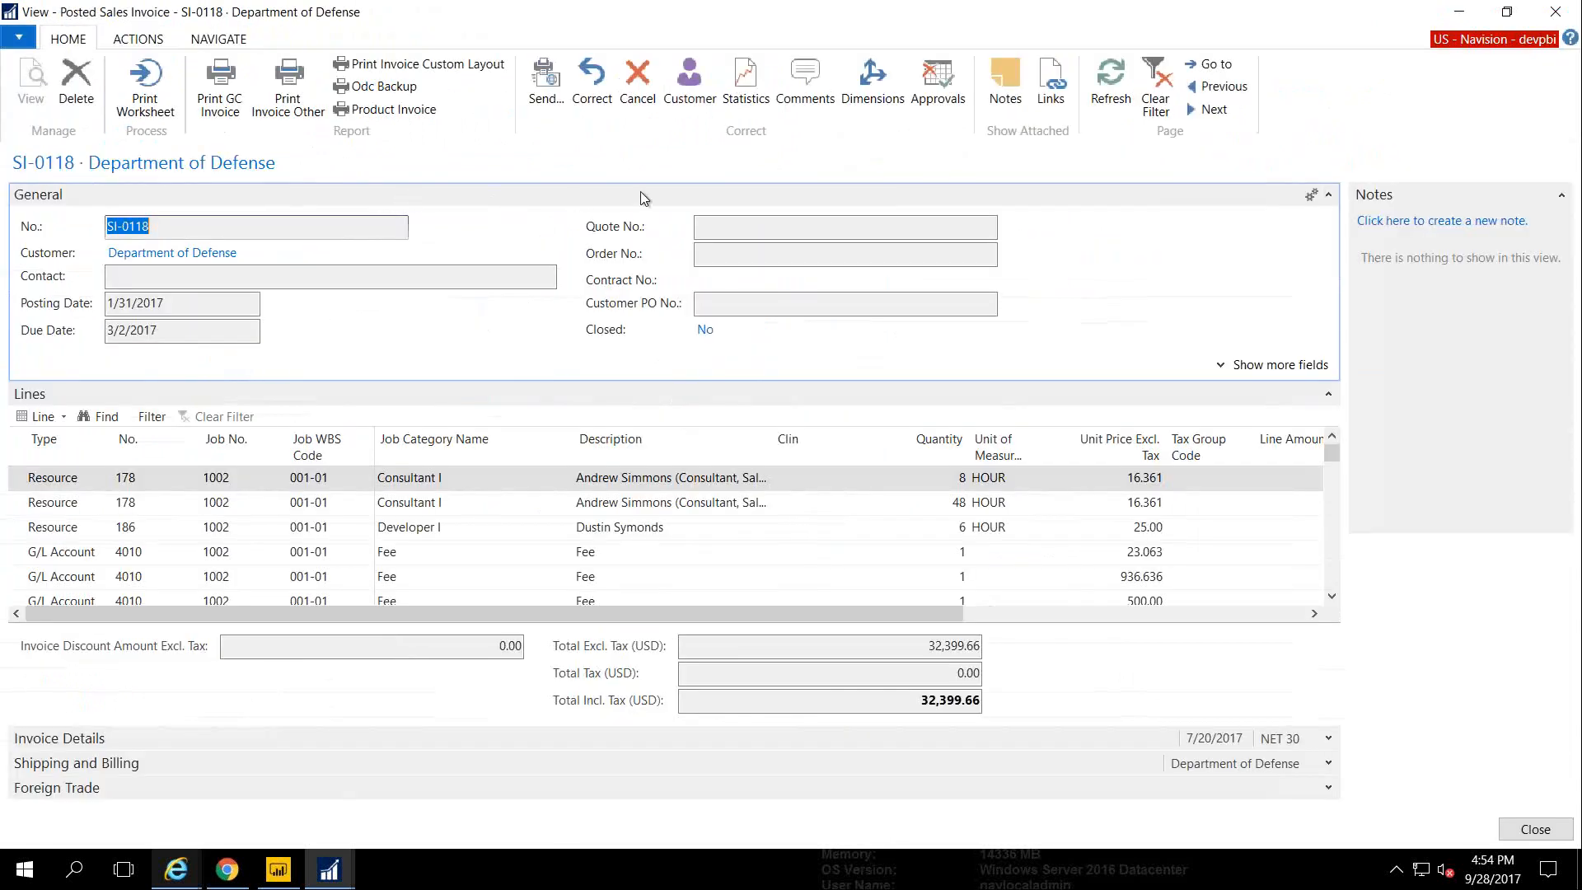
pyautogui.click(236, 108)
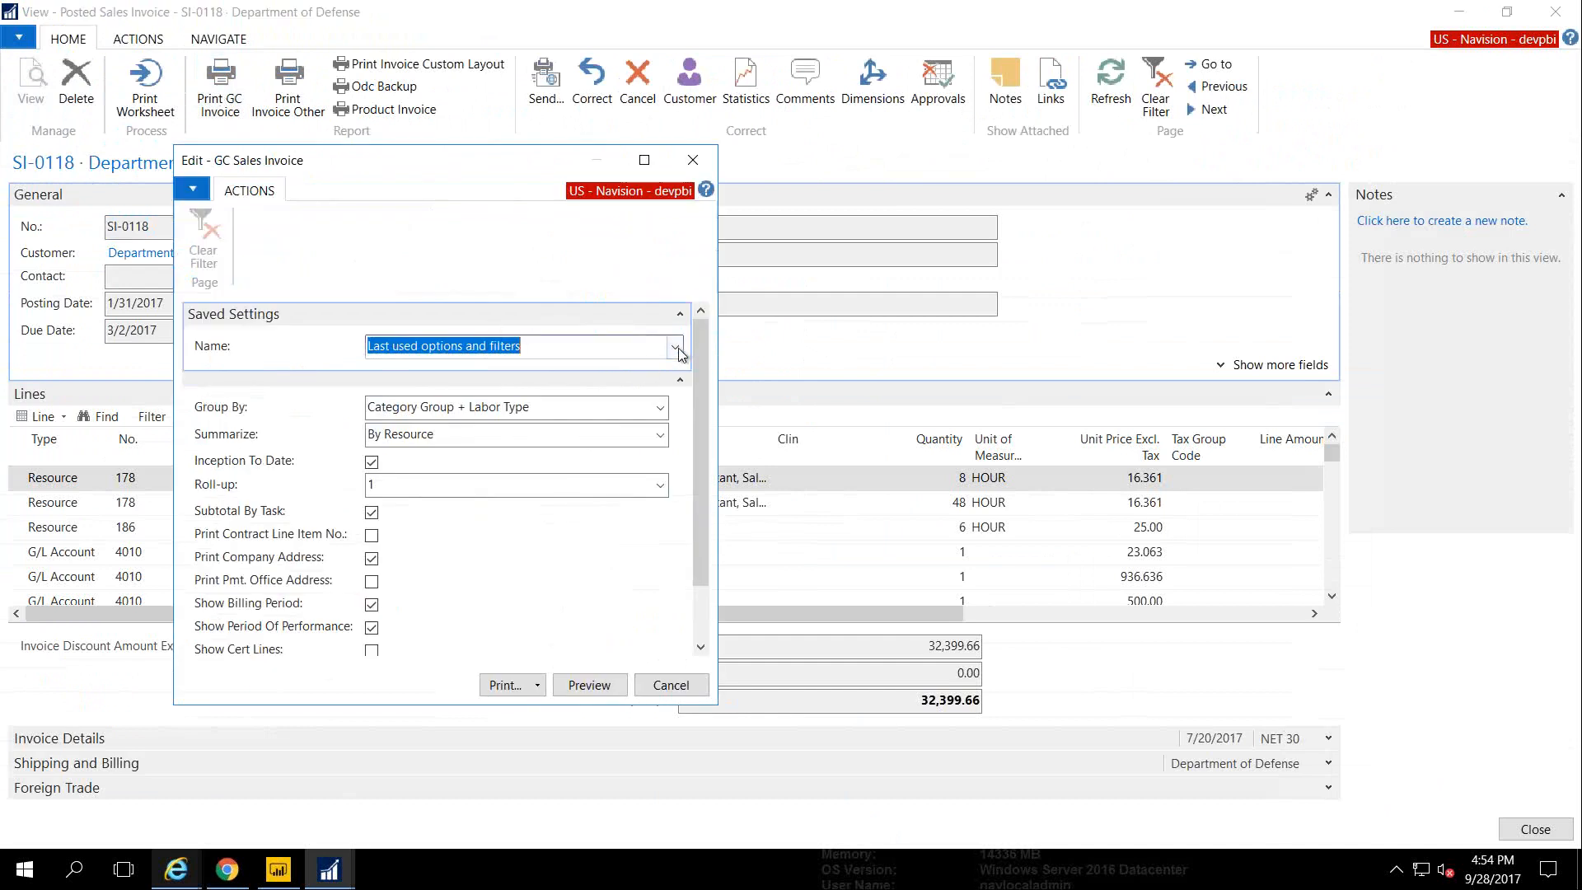
pyautogui.click(675, 348)
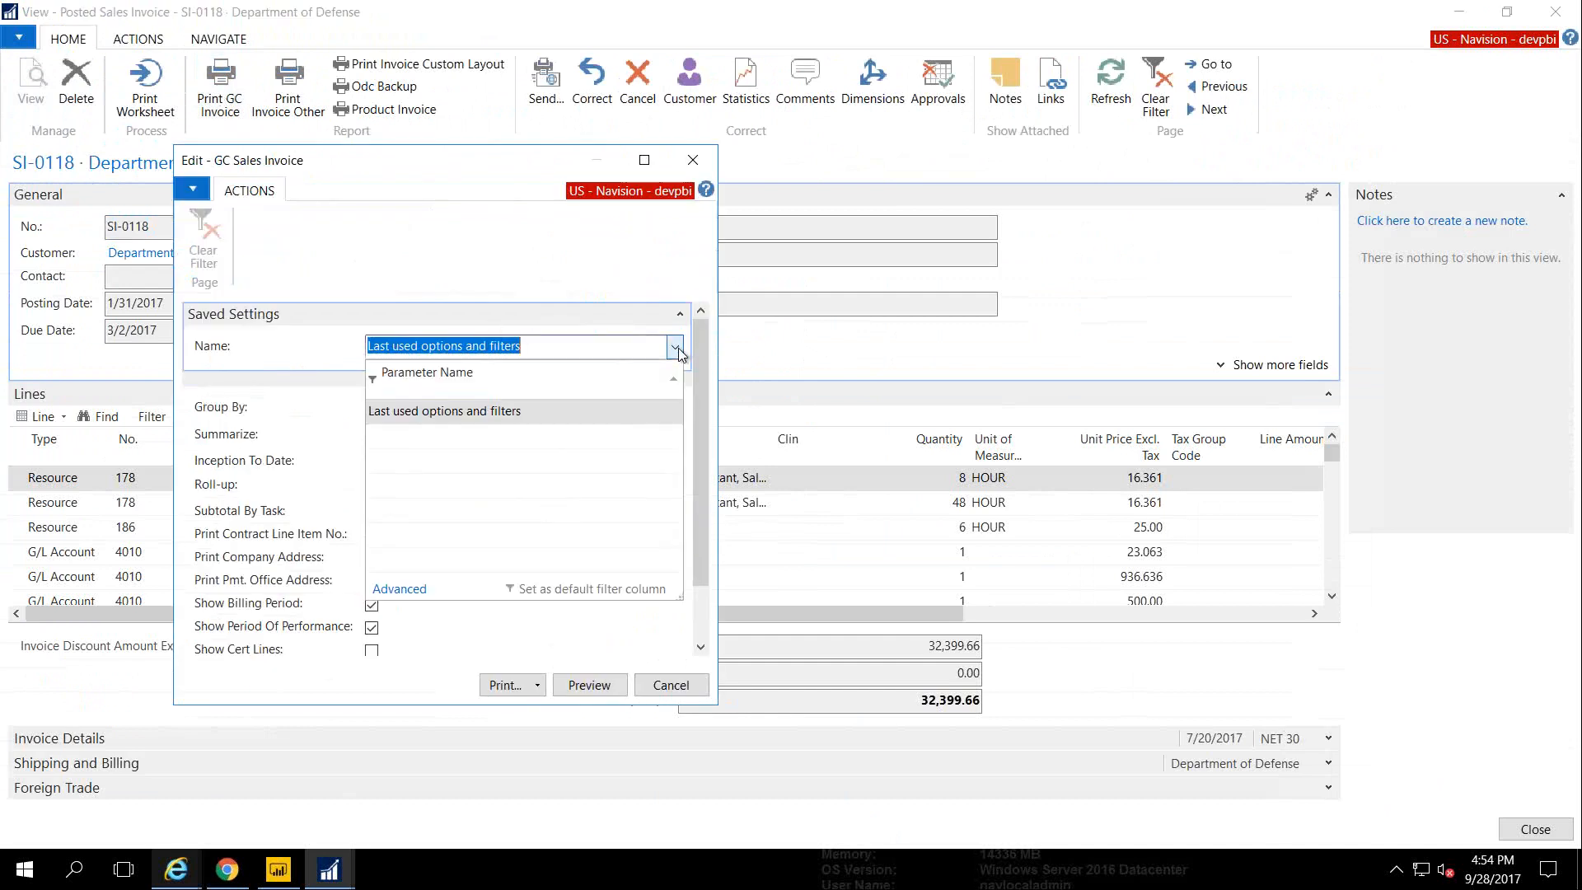
pyautogui.click(502, 412)
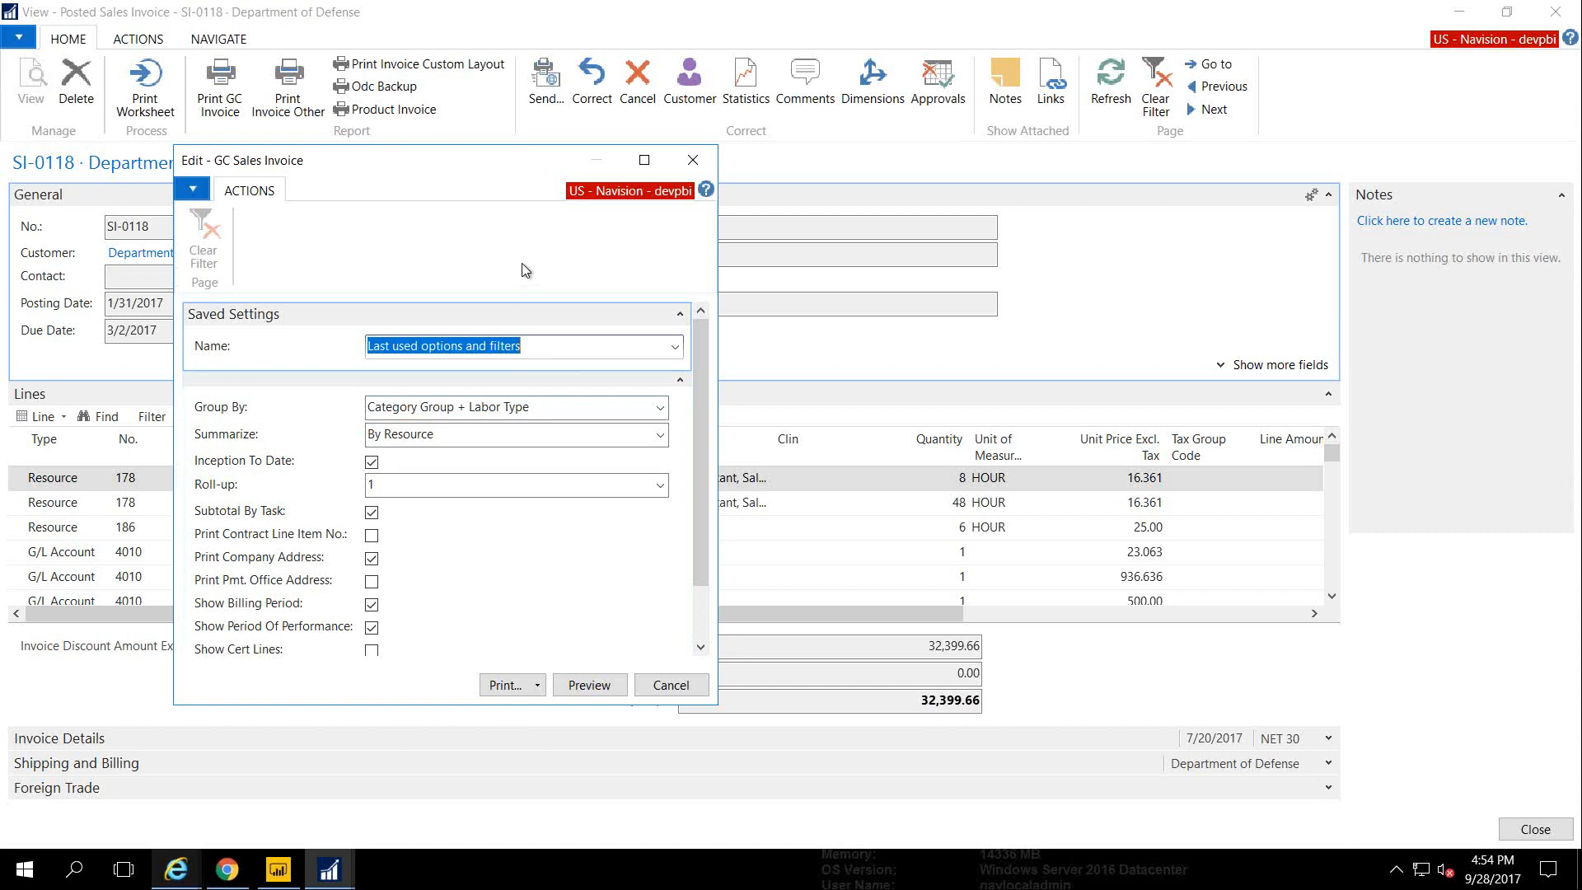
# Group by Category Group, summarize By Labor Category, and preview the GC invoice
pyautogui.click(659, 411)
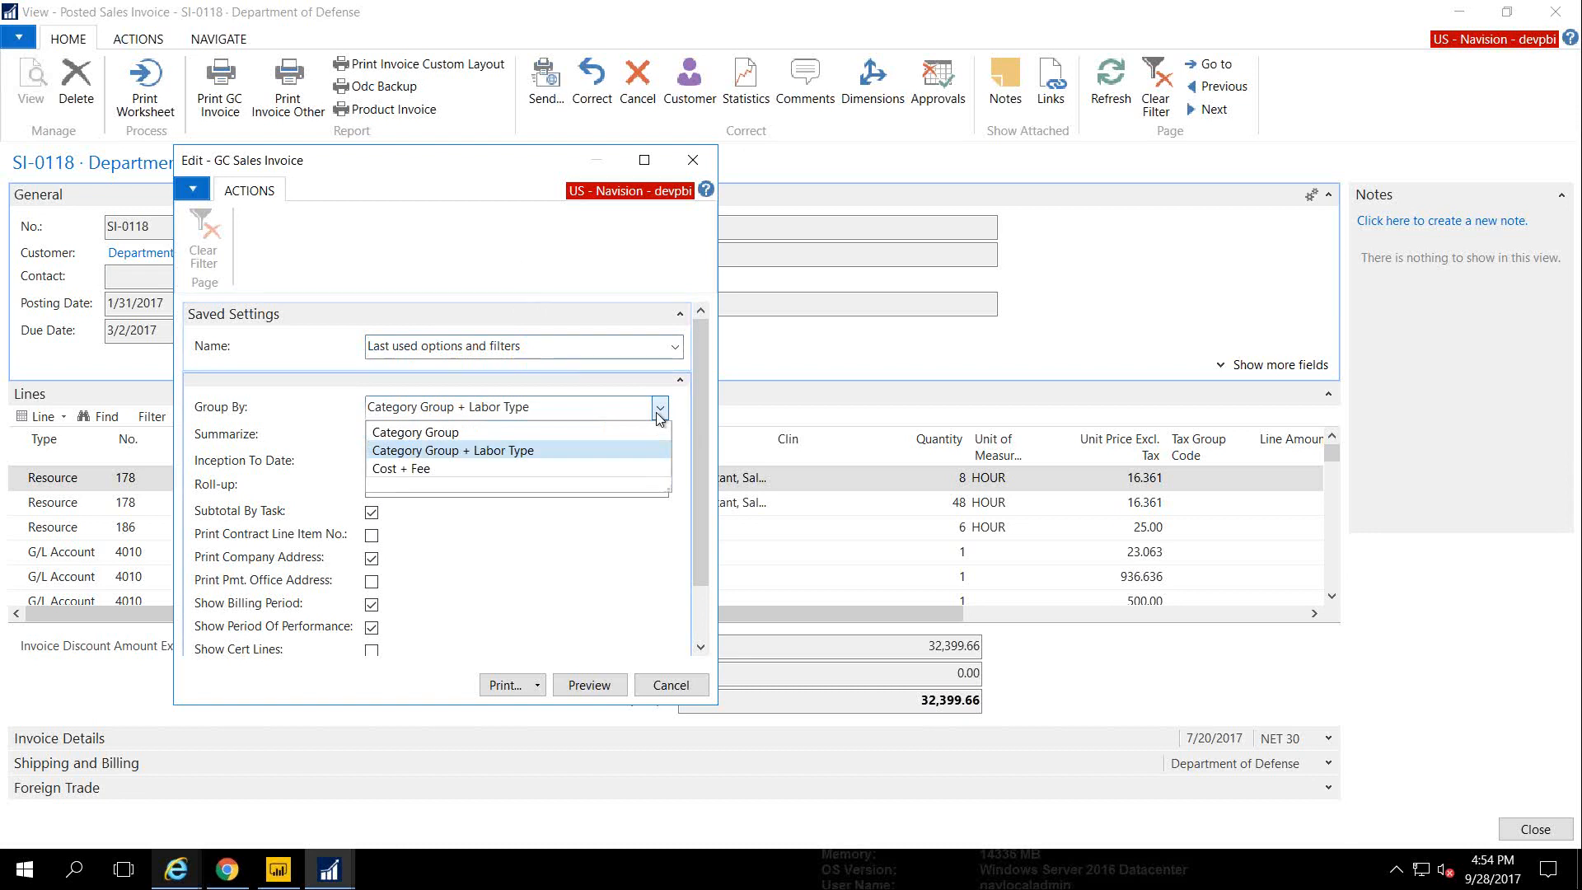
pyautogui.click(456, 434)
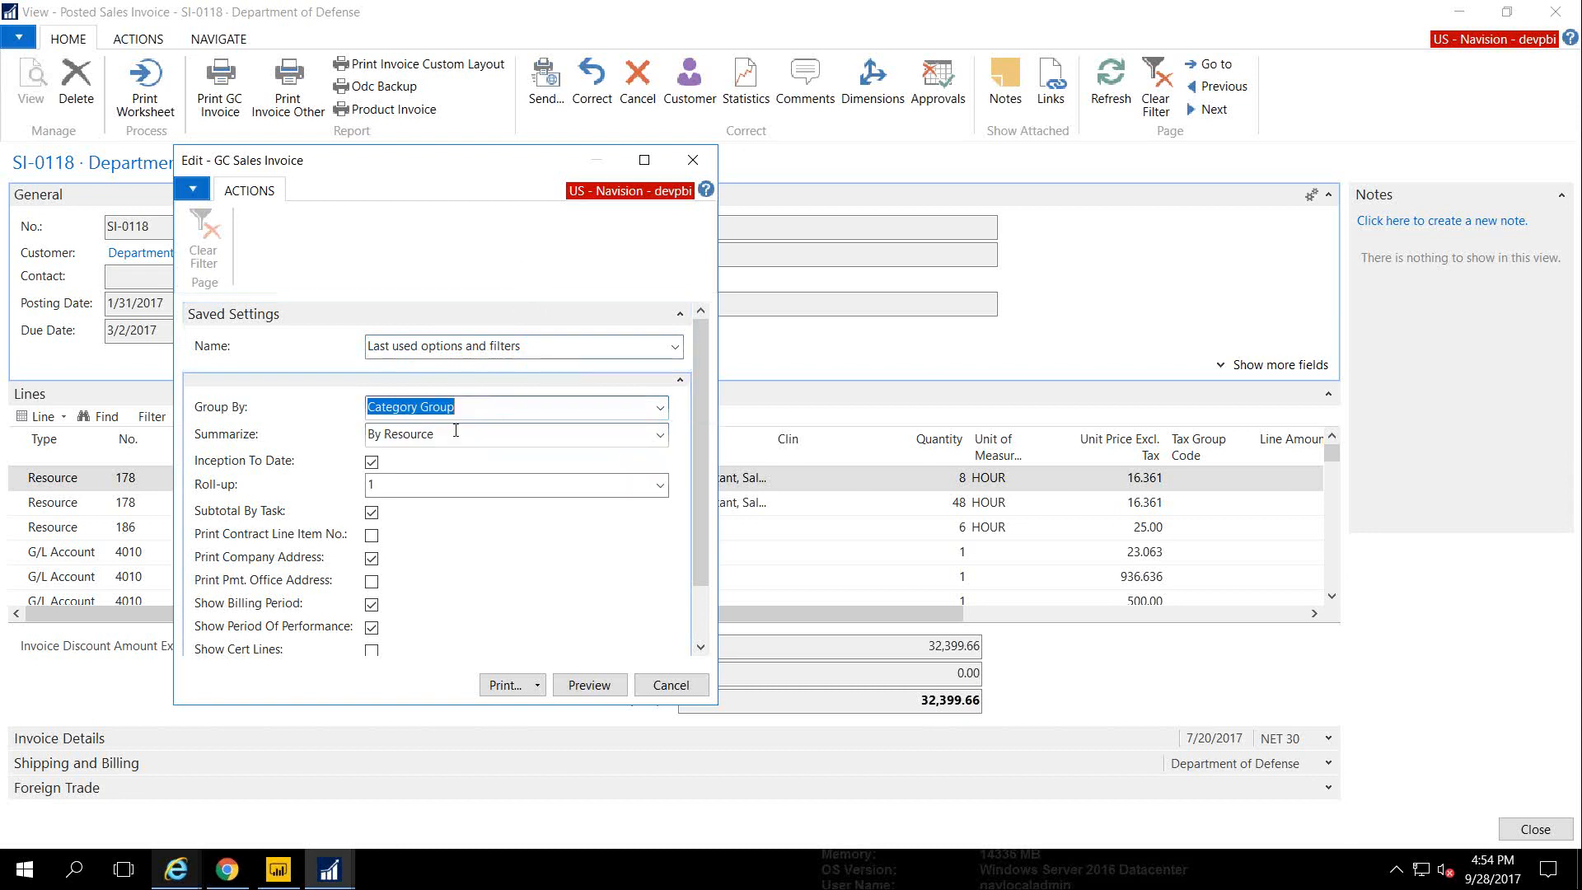
pyautogui.click(659, 436)
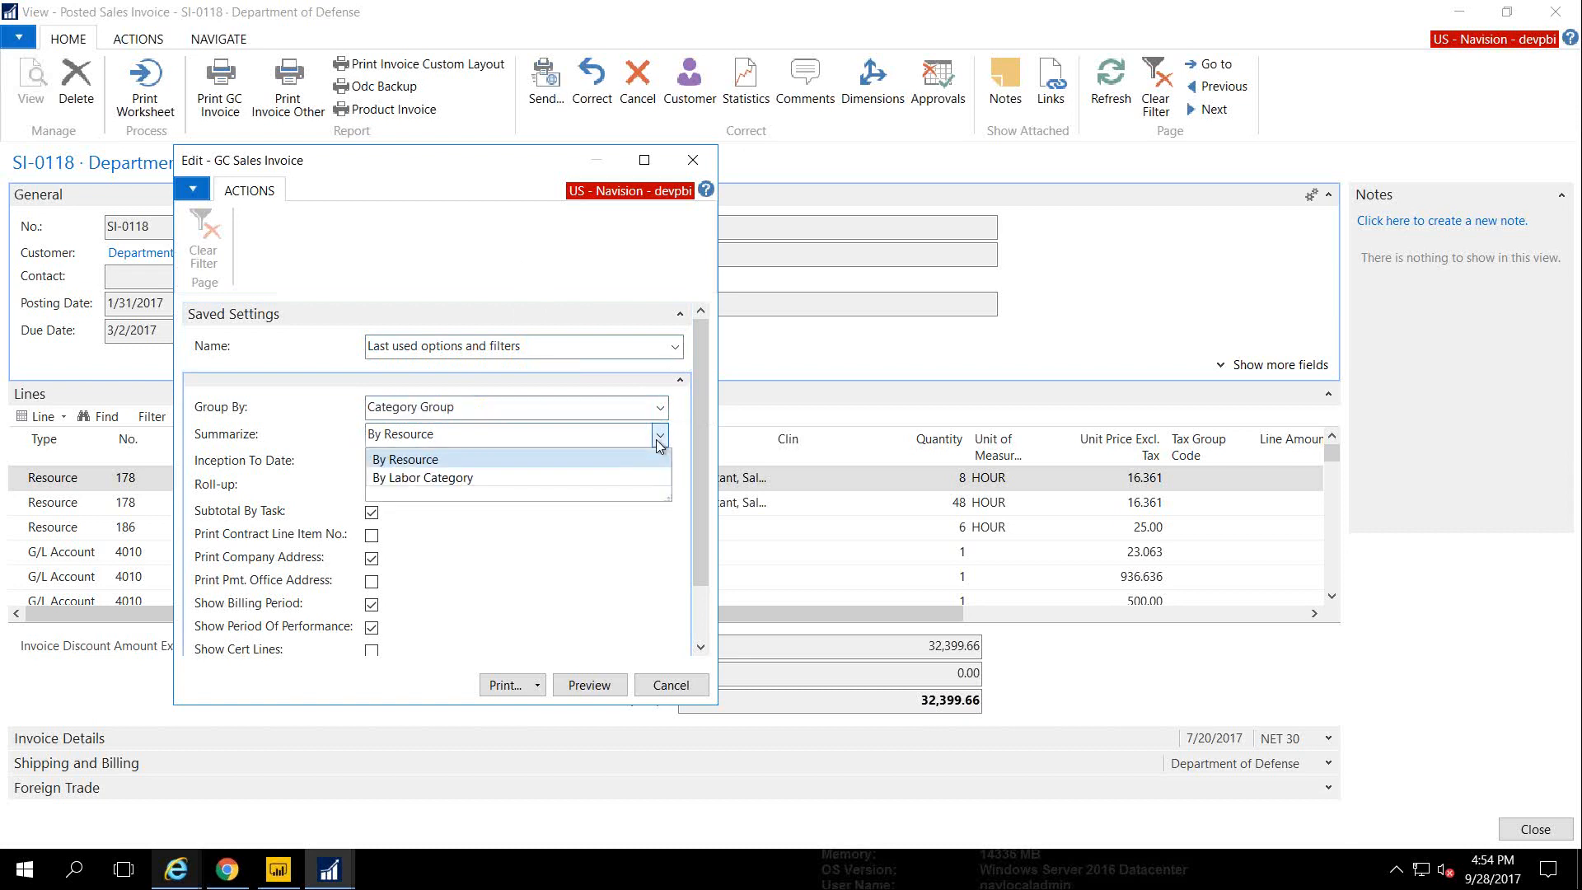
pyautogui.click(476, 477)
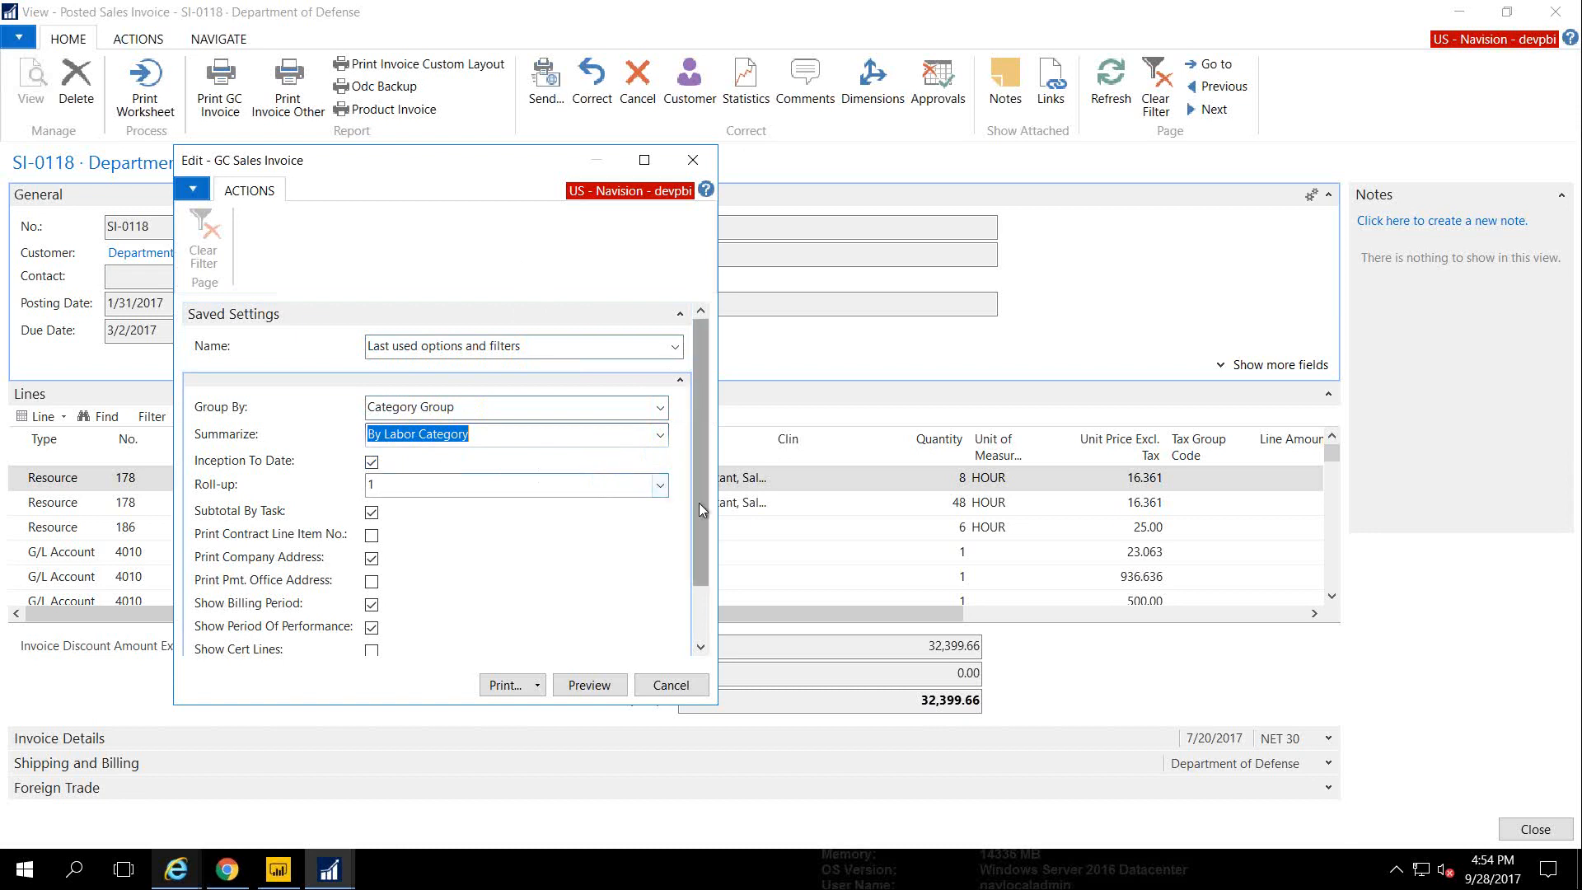
pyautogui.moveTo(698, 503); pyautogui.dragTo(690, 575)
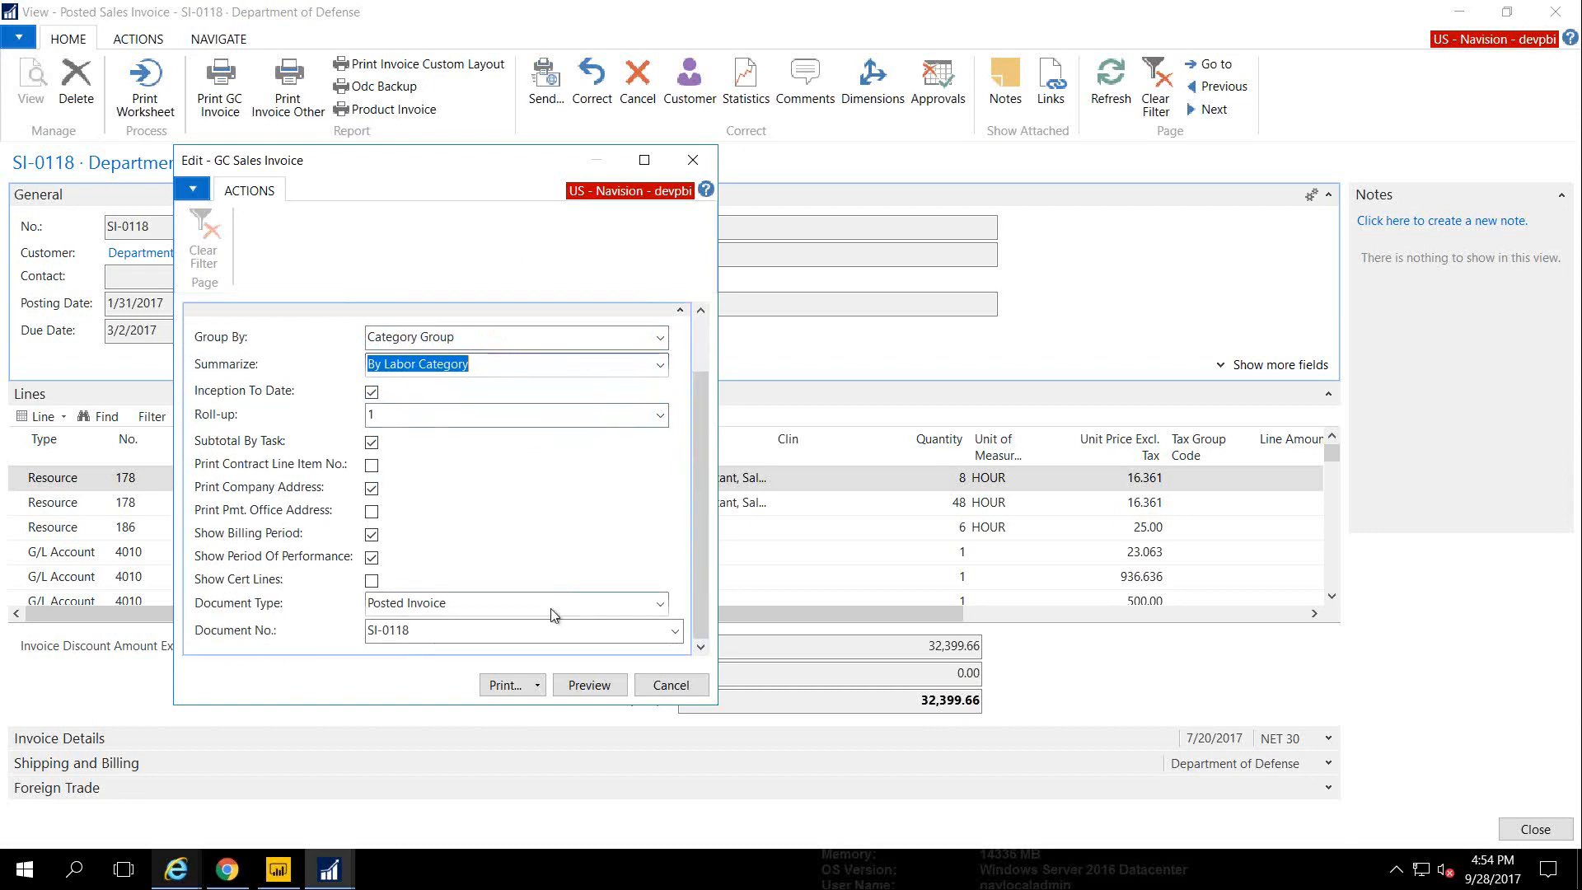
pyautogui.click(537, 685)
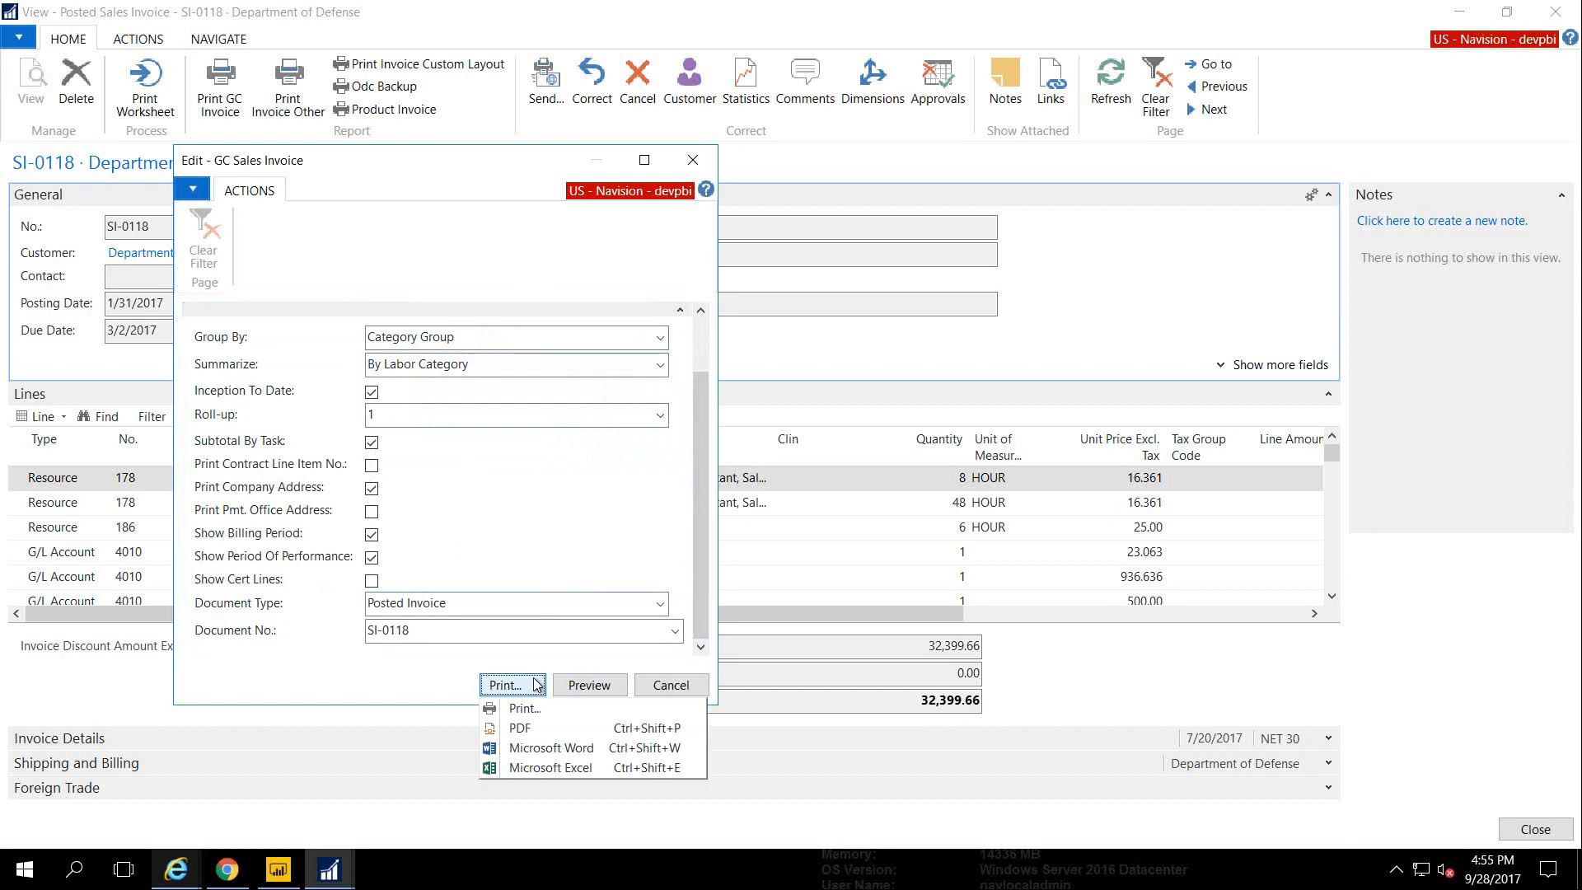
pyautogui.click(569, 683)
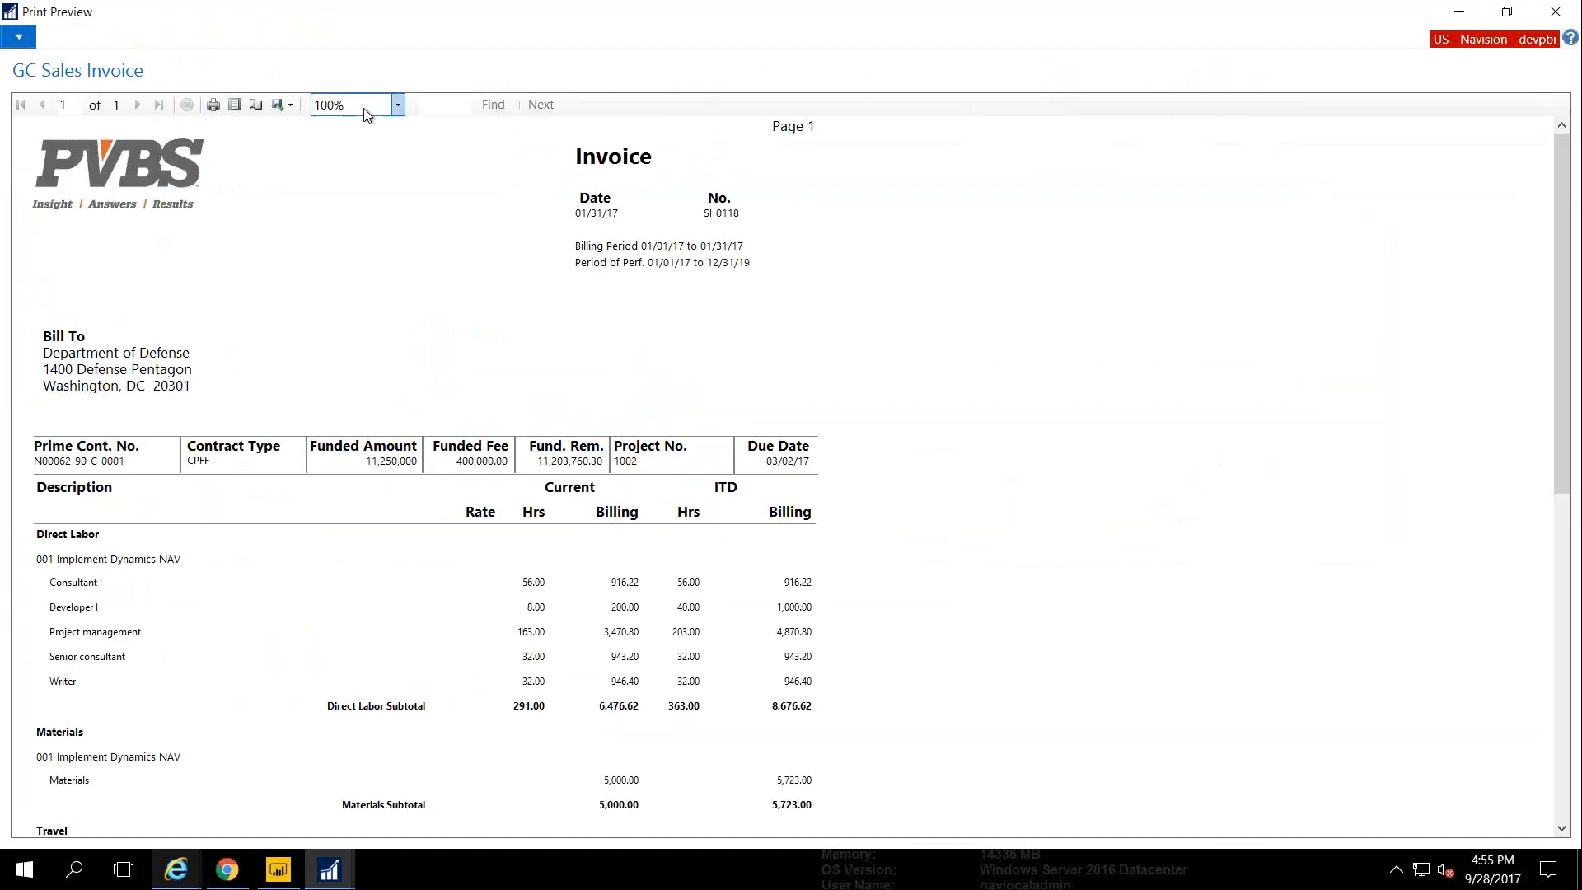
# Zoom the GC invoice preview to 150% and start reading down its lines
pyautogui.click(365, 108)
pyautogui.click(337, 191)
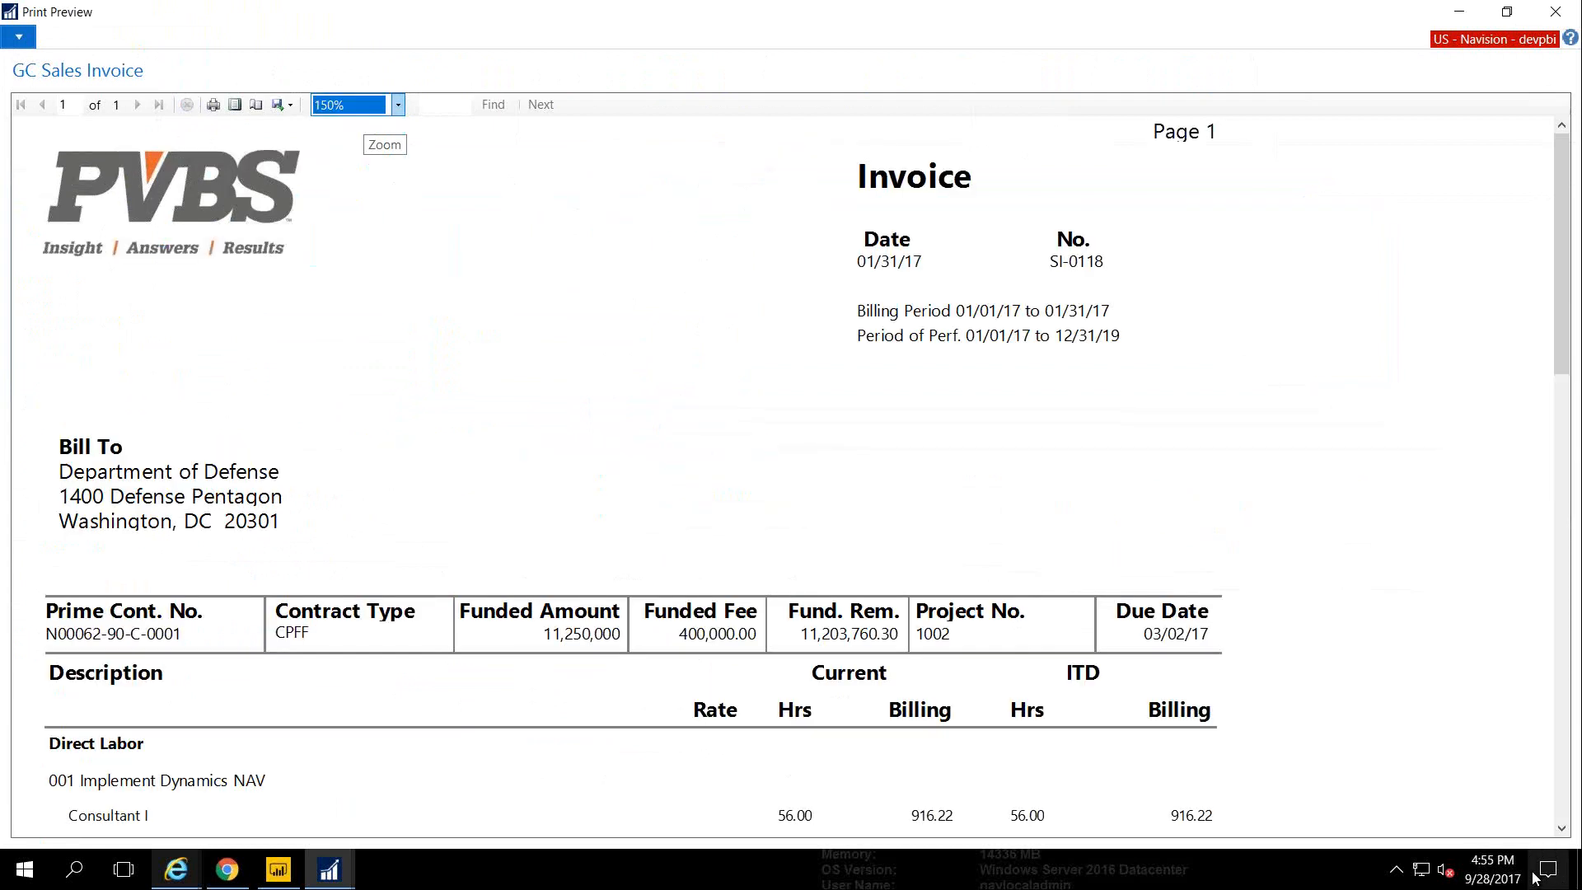
pyautogui.click(1562, 828)
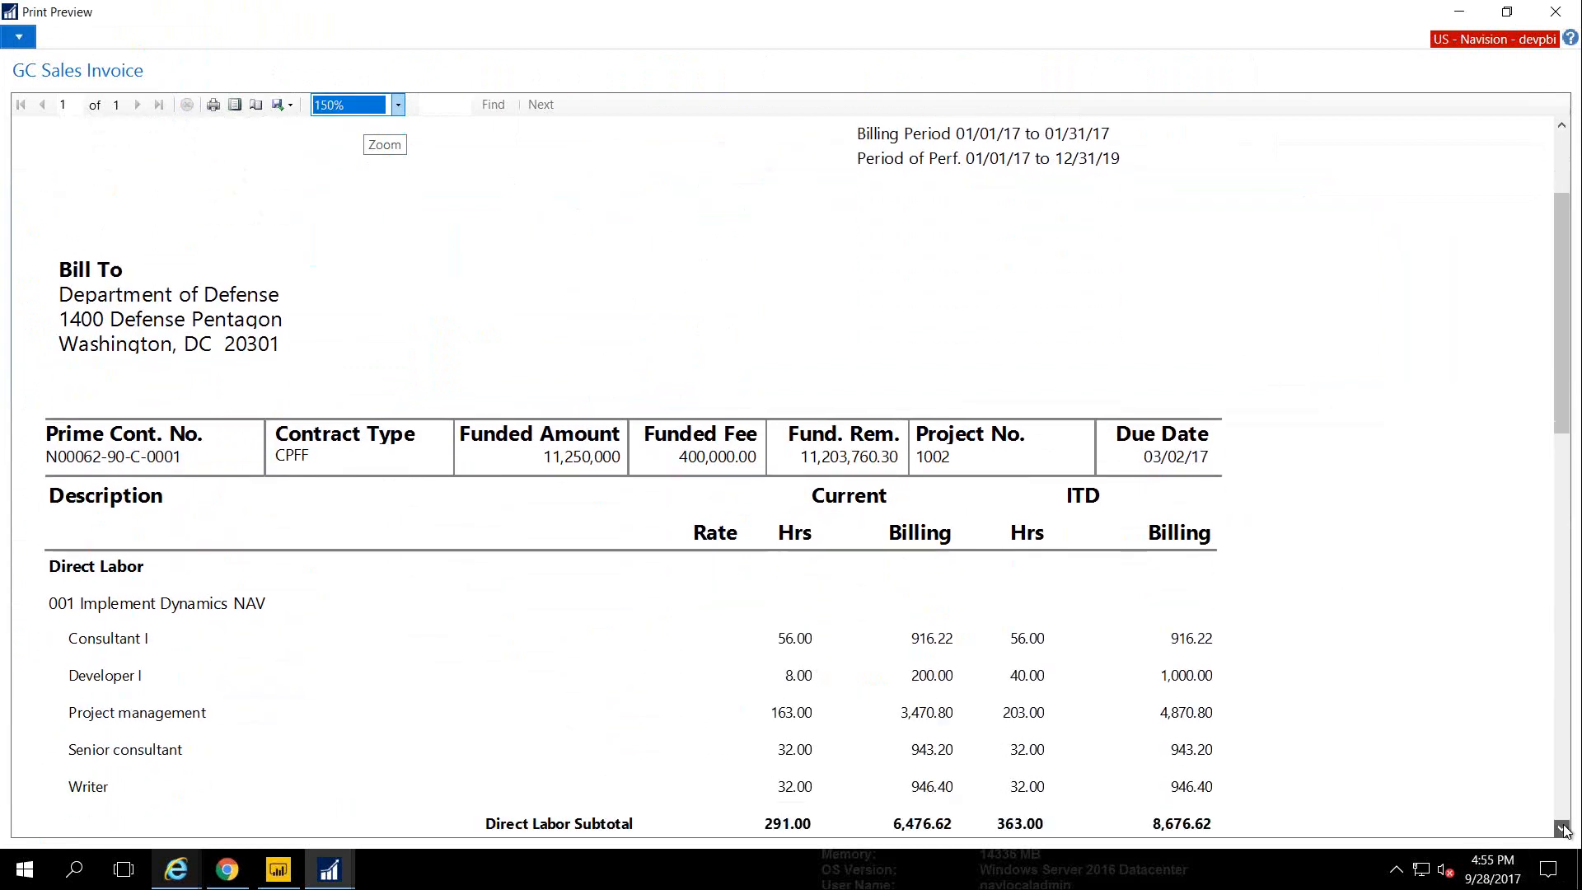
pyautogui.click(1563, 830)
pyautogui.click(1563, 830)
pyautogui.click(1563, 830)
pyautogui.click(1563, 830)
pyautogui.click(1563, 829)
pyautogui.click(1563, 830)
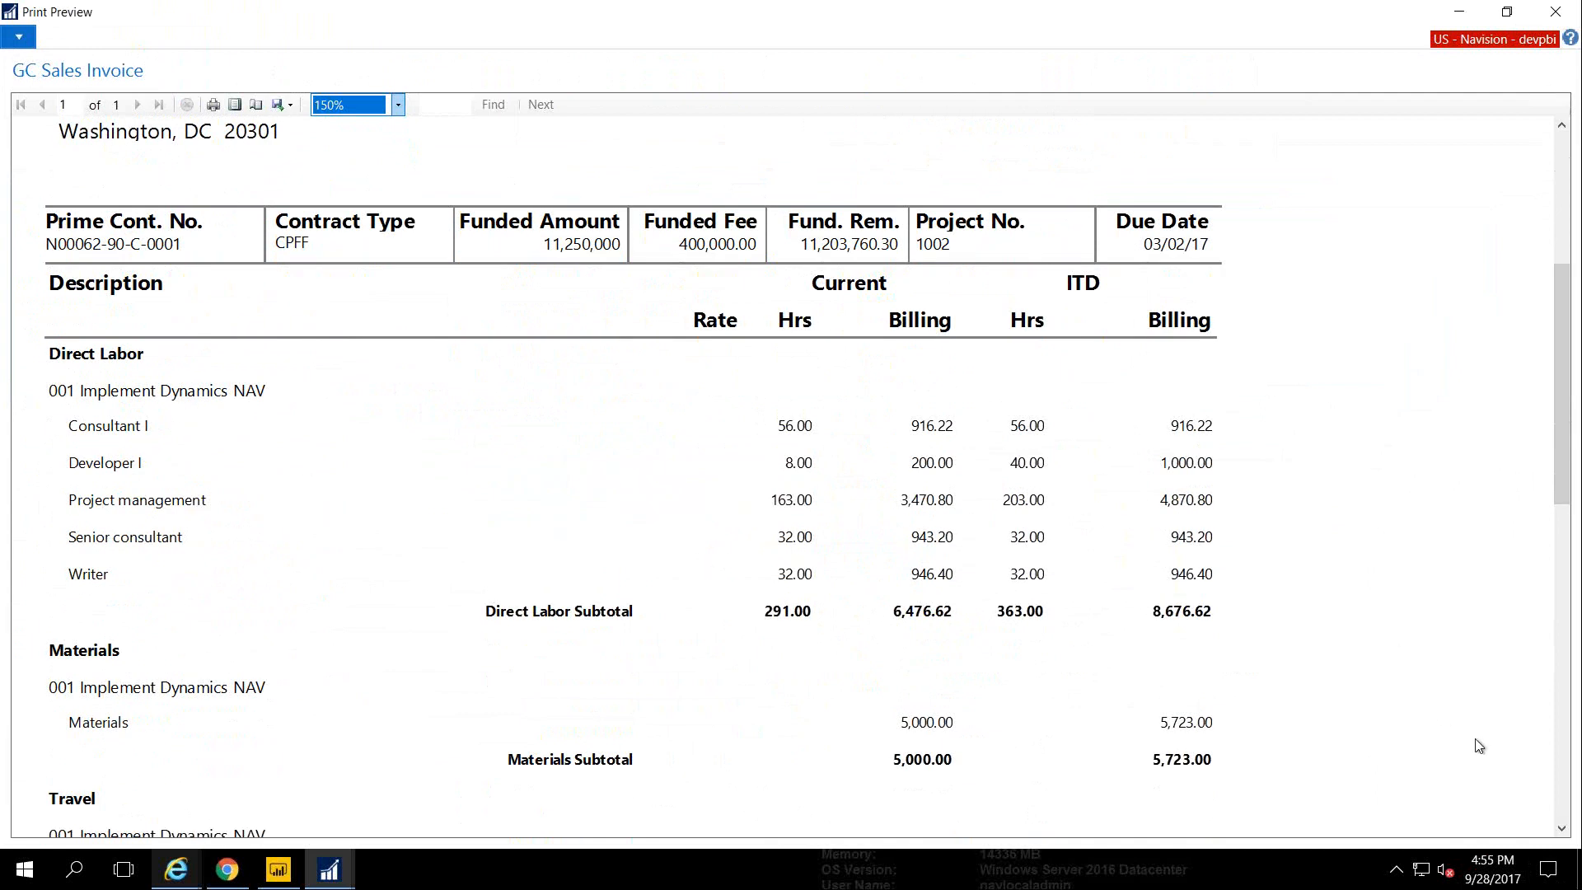
# Scroll to the 33,399.66 Invoice Total, check the export formats, and close the preview
pyautogui.click(1561, 829)
pyautogui.click(1562, 828)
pyautogui.click(1562, 828)
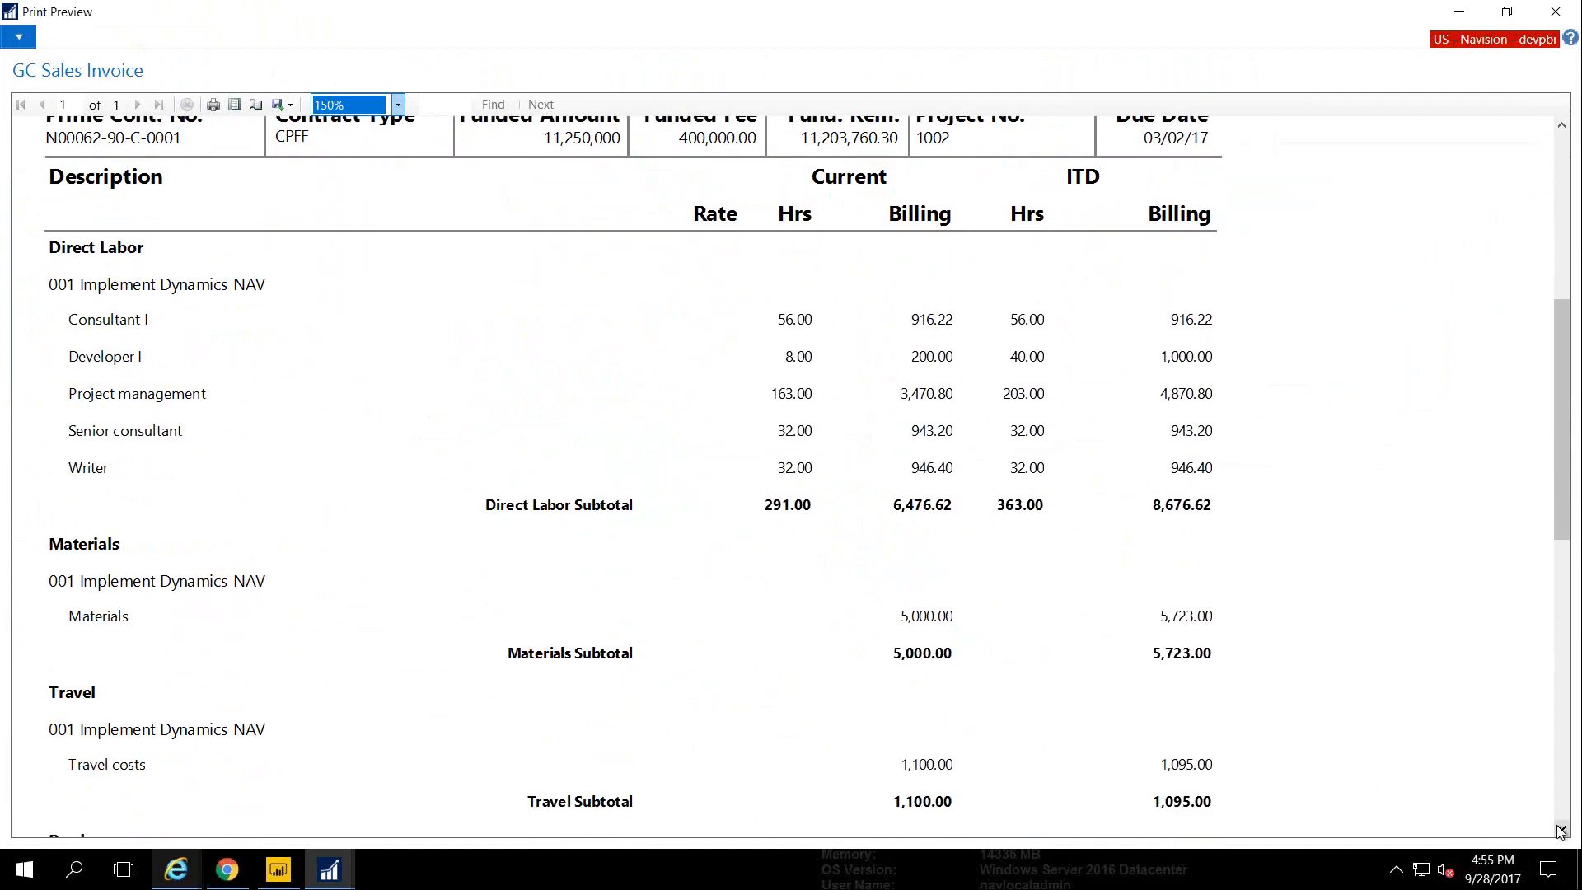
pyautogui.click(1561, 829)
pyautogui.click(1561, 829)
pyautogui.click(1561, 829)
pyautogui.click(1562, 829)
pyautogui.click(1562, 829)
pyautogui.click(1561, 829)
pyautogui.click(1561, 829)
pyautogui.click(1561, 829)
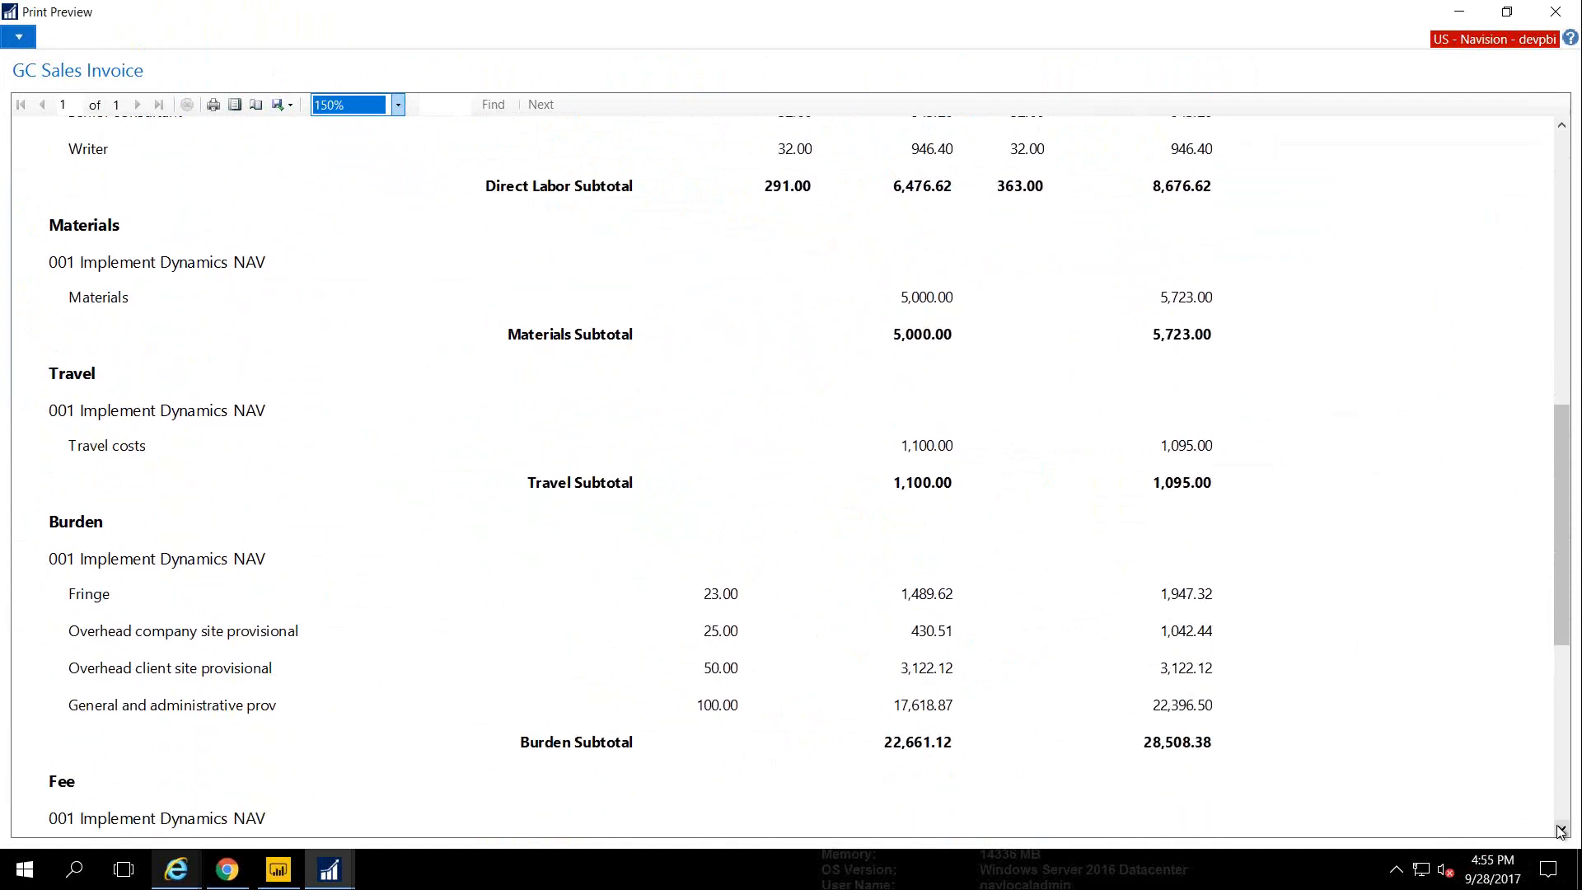
pyautogui.click(1561, 828)
pyautogui.click(1561, 829)
pyautogui.click(1561, 829)
pyautogui.click(1562, 829)
pyautogui.click(1561, 829)
pyautogui.click(1561, 829)
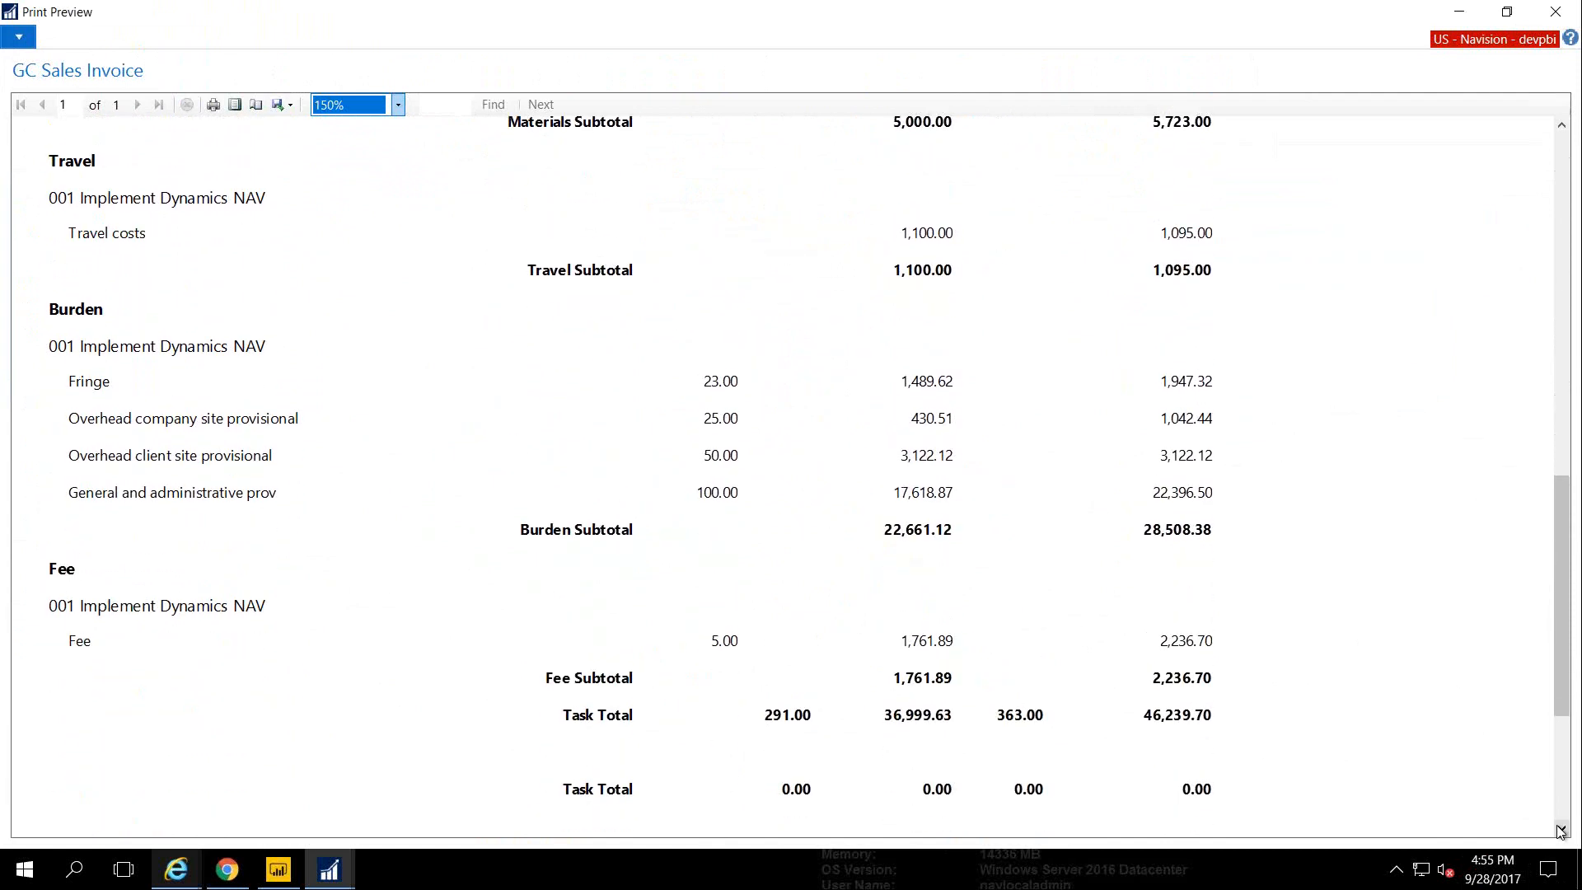
pyautogui.click(1561, 828)
pyautogui.click(1561, 829)
pyautogui.click(1561, 829)
pyautogui.click(1562, 829)
pyautogui.click(1562, 829)
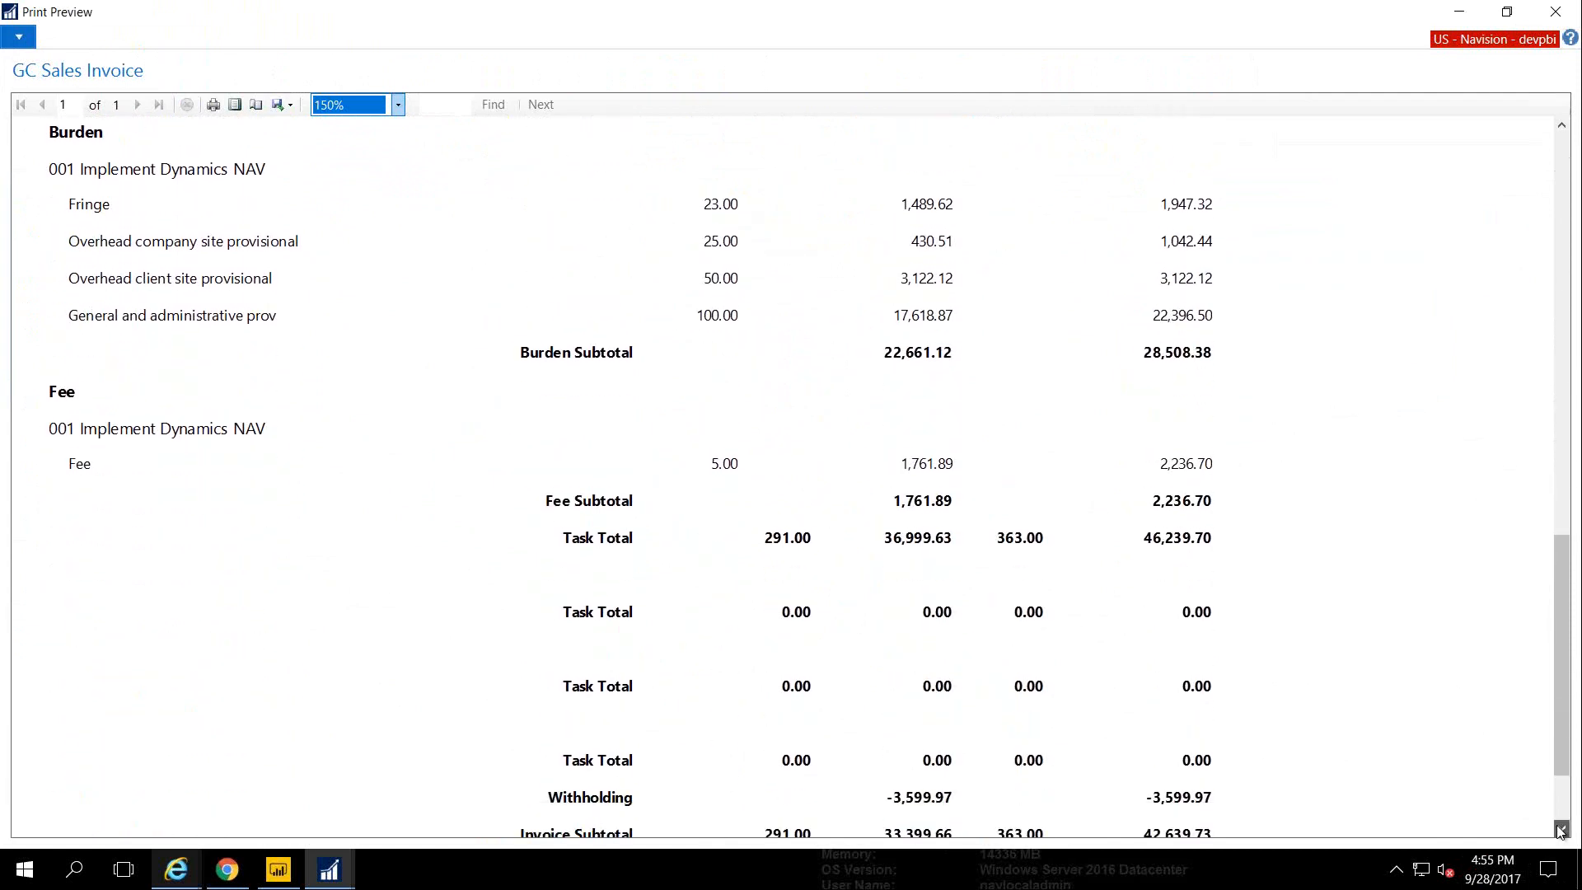
pyautogui.click(1561, 829)
pyautogui.click(1562, 829)
pyautogui.click(1562, 829)
pyautogui.click(1561, 829)
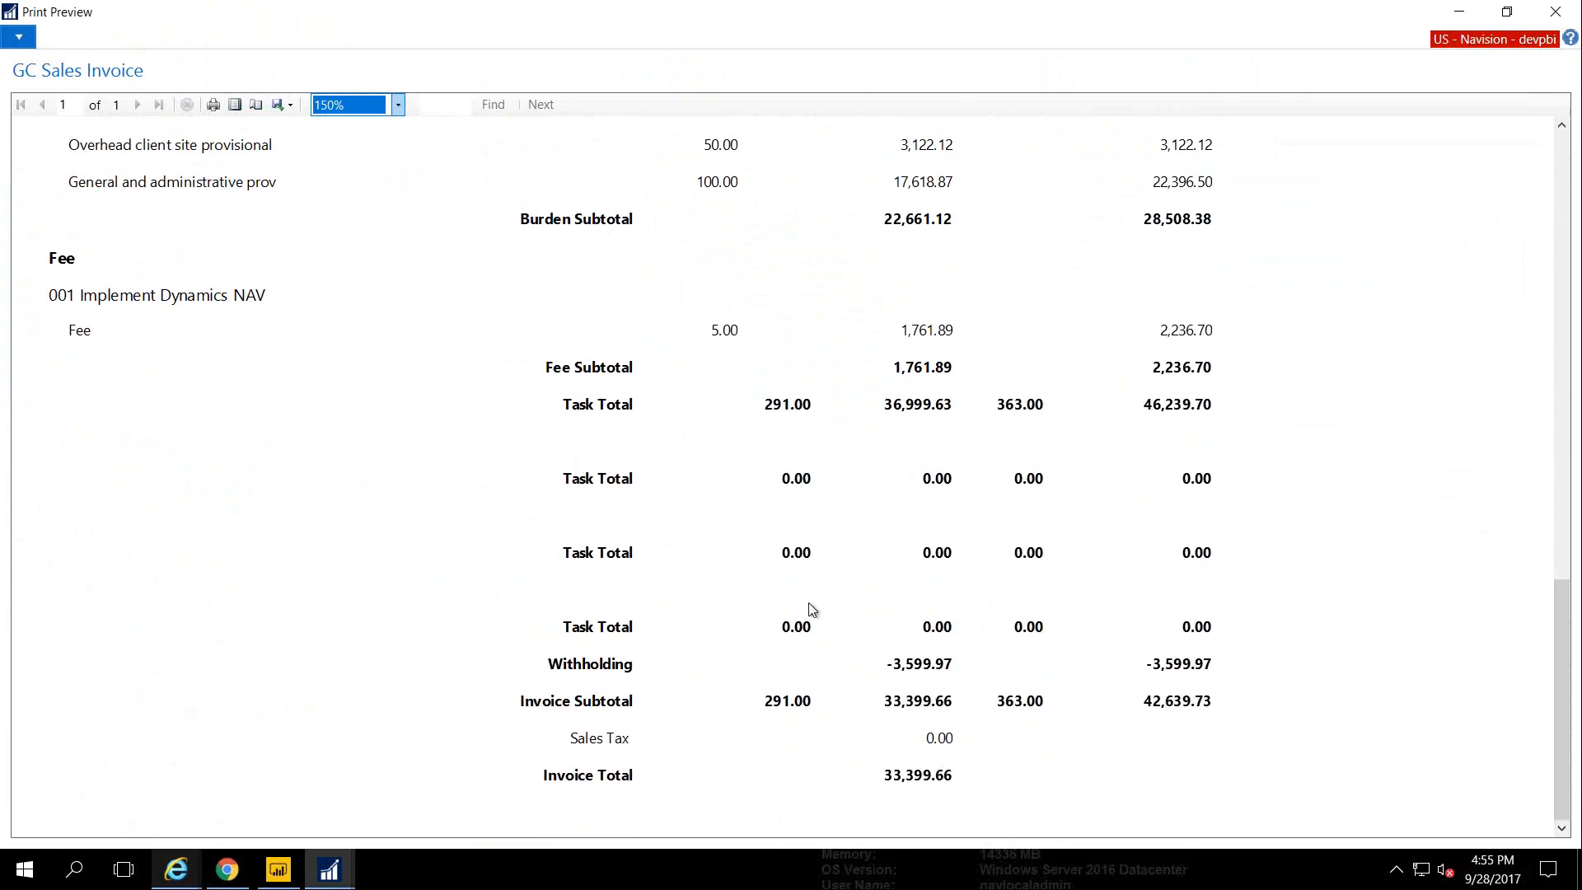
pyautogui.click(288, 105)
pyautogui.press('Escape')
pyautogui.press('Escape')
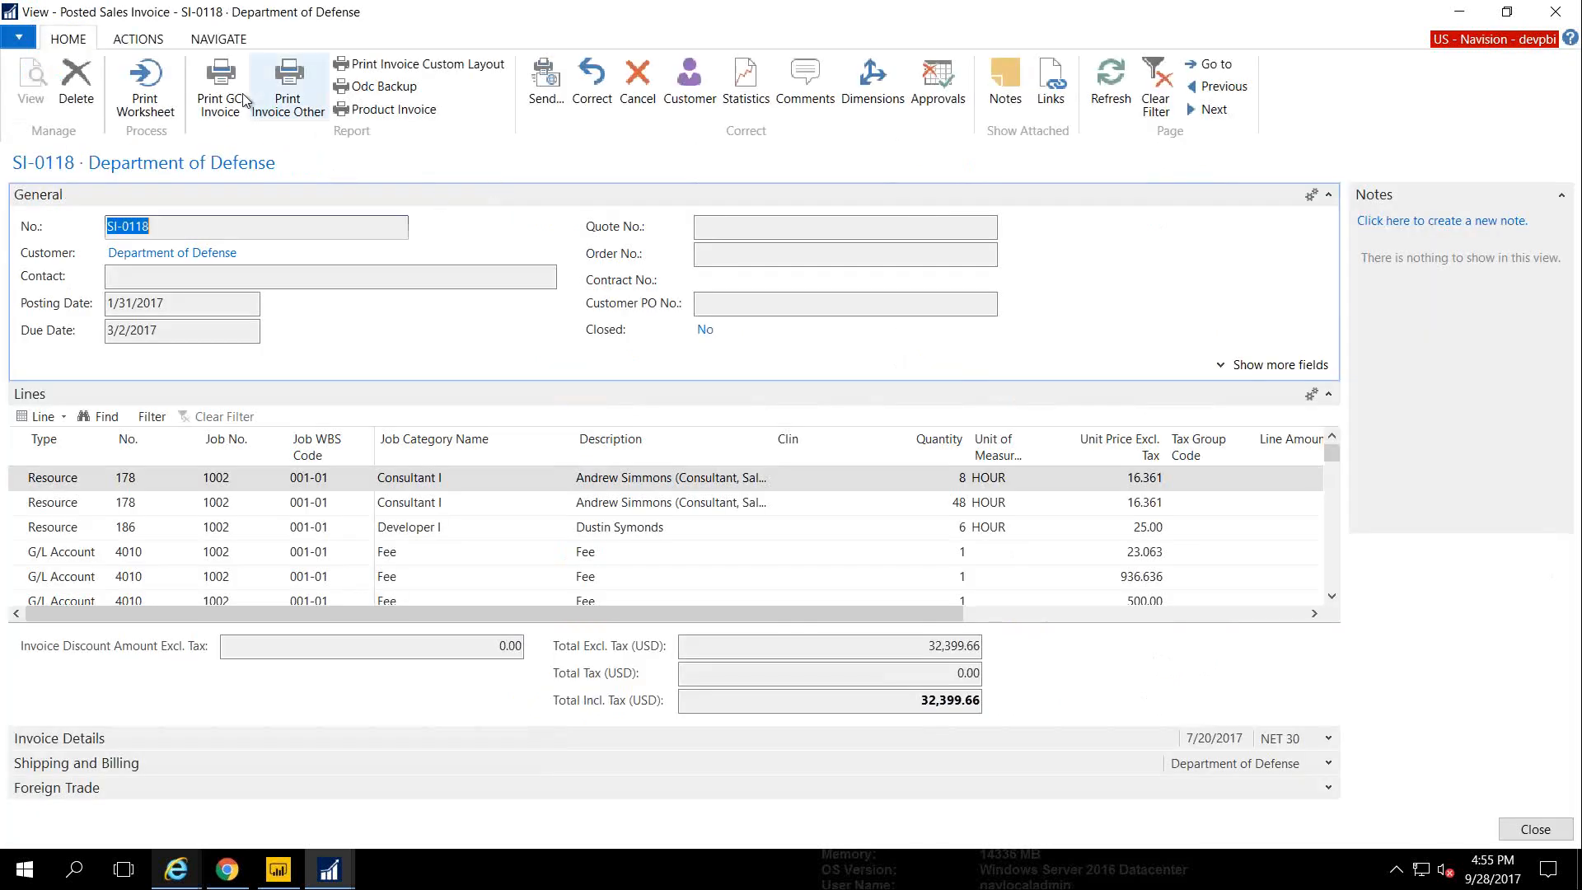
# Preview the GC invoice with Subtotal By Task off and Summarize set to By Resource
pyautogui.click(236, 94)
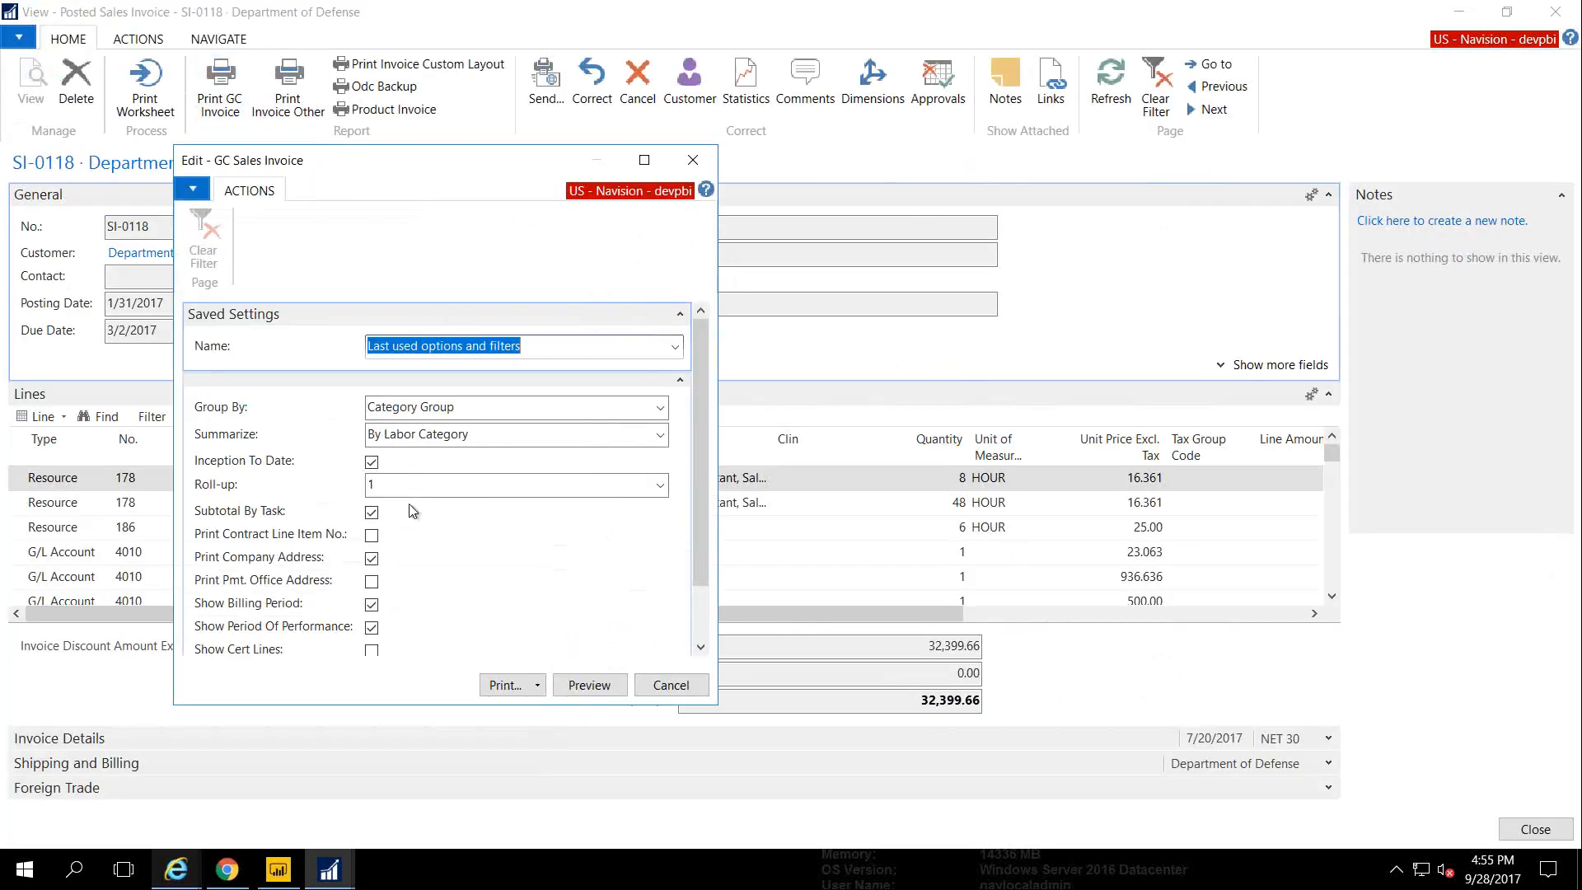
pyautogui.click(372, 512)
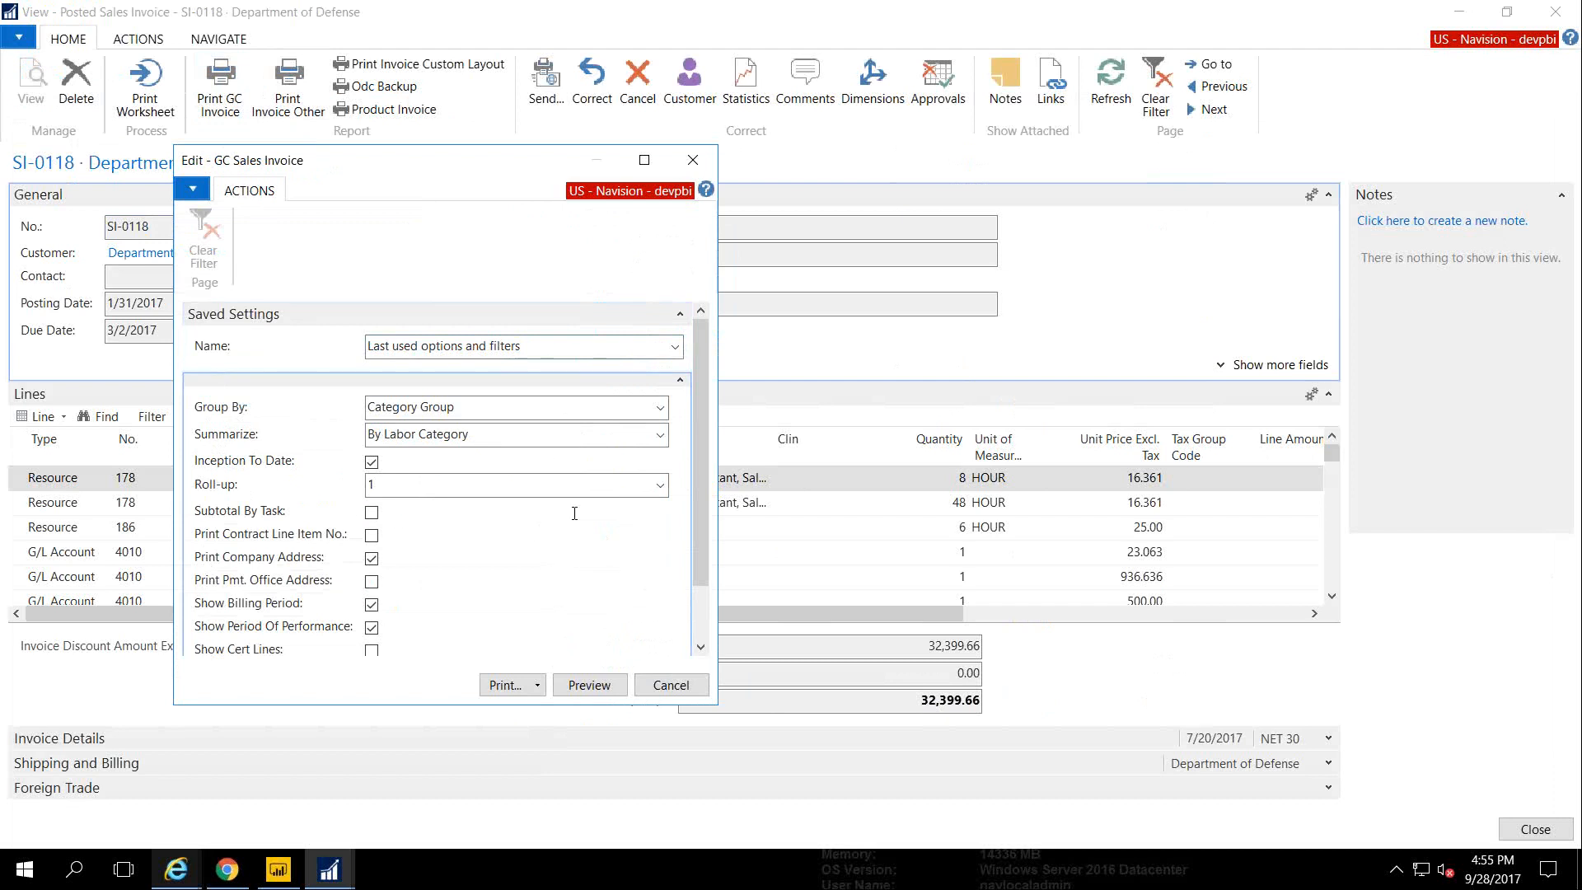
pyautogui.click(660, 434)
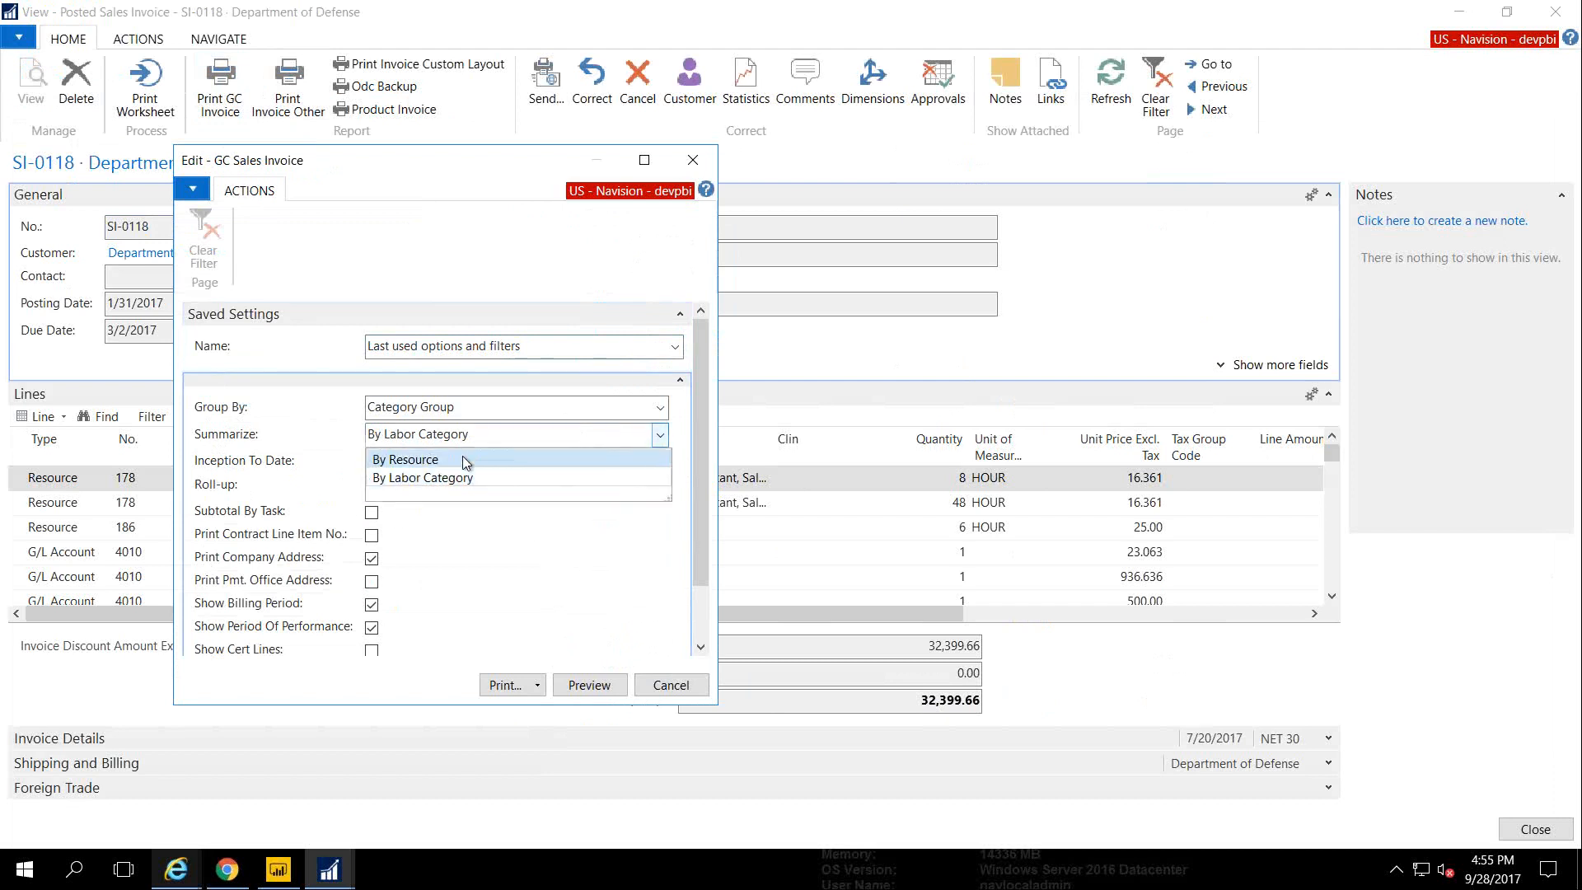
pyautogui.click(462, 451)
pyautogui.click(574, 685)
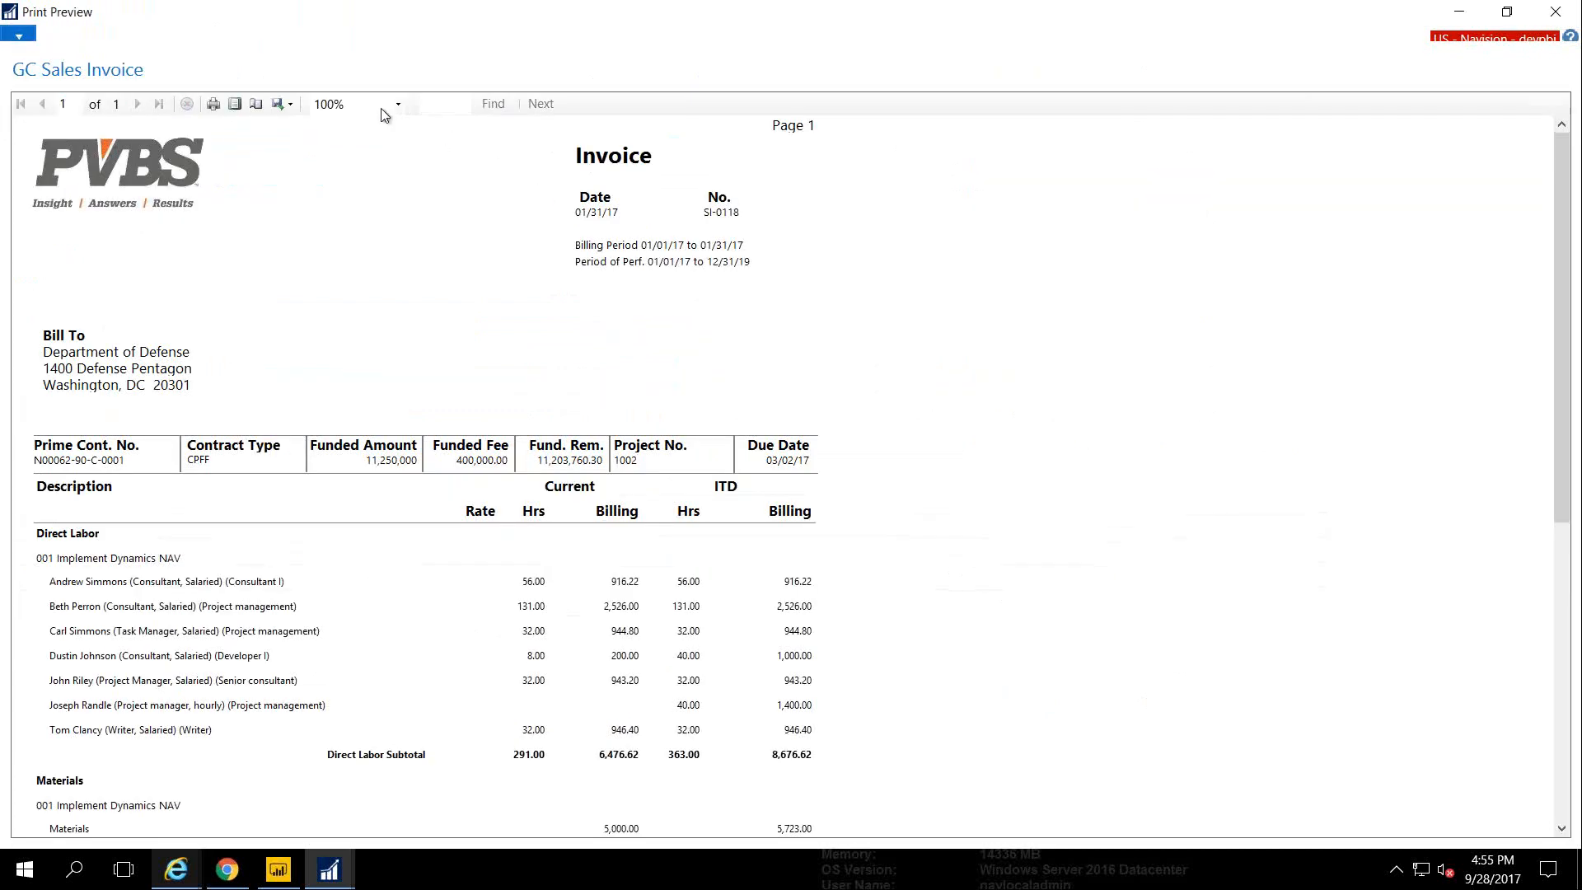
# View the by-resource preview at 150%, close it, and show SI-0118's ACTIONS tab
pyautogui.click(379, 107)
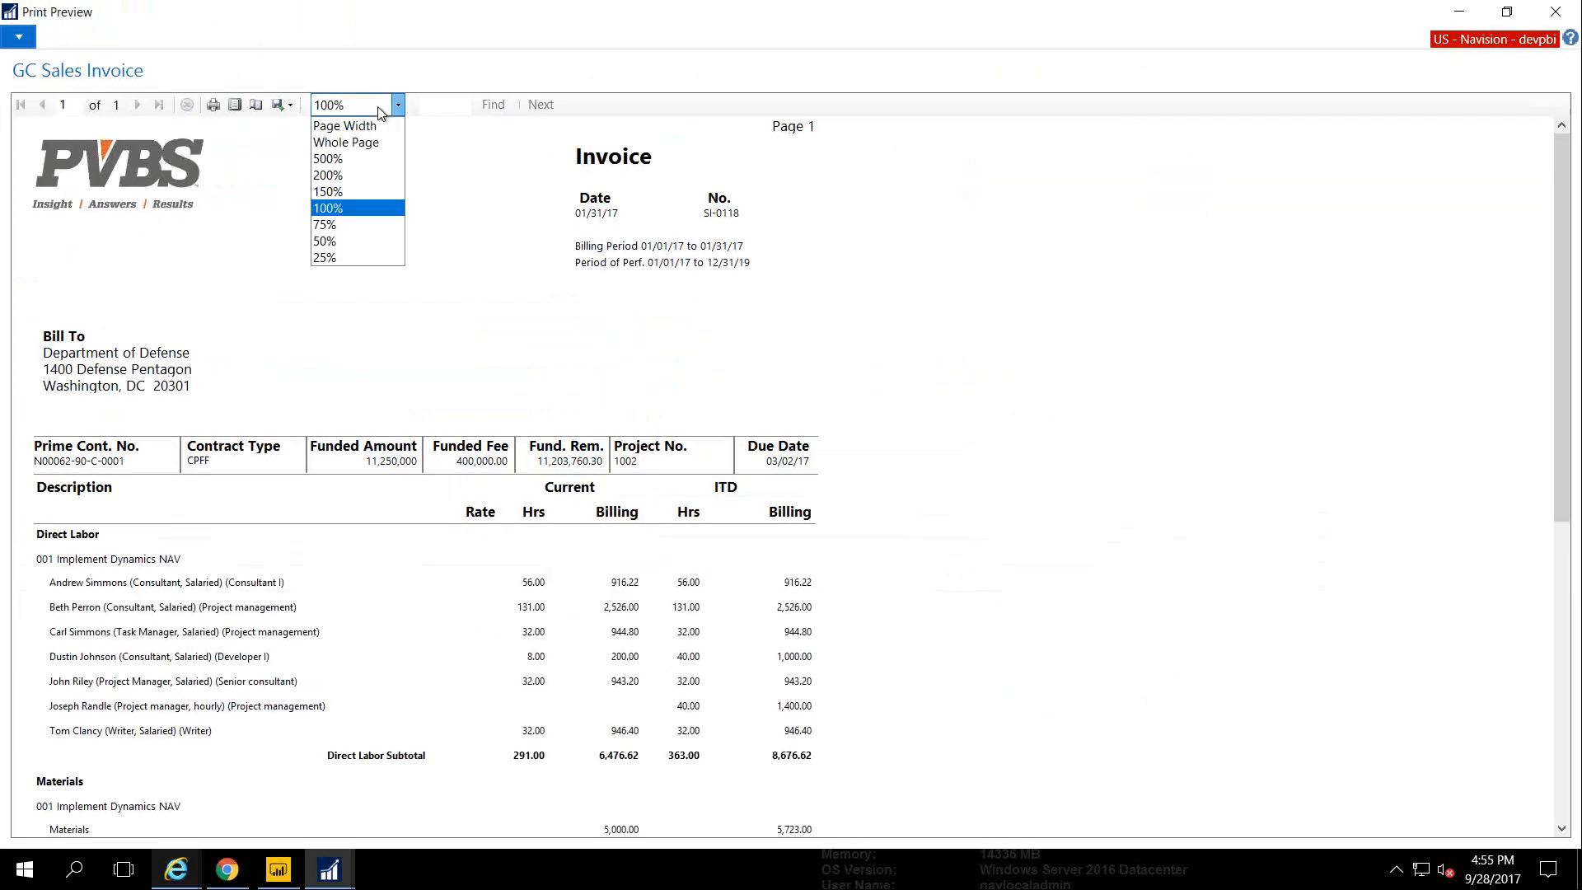
pyautogui.click(377, 191)
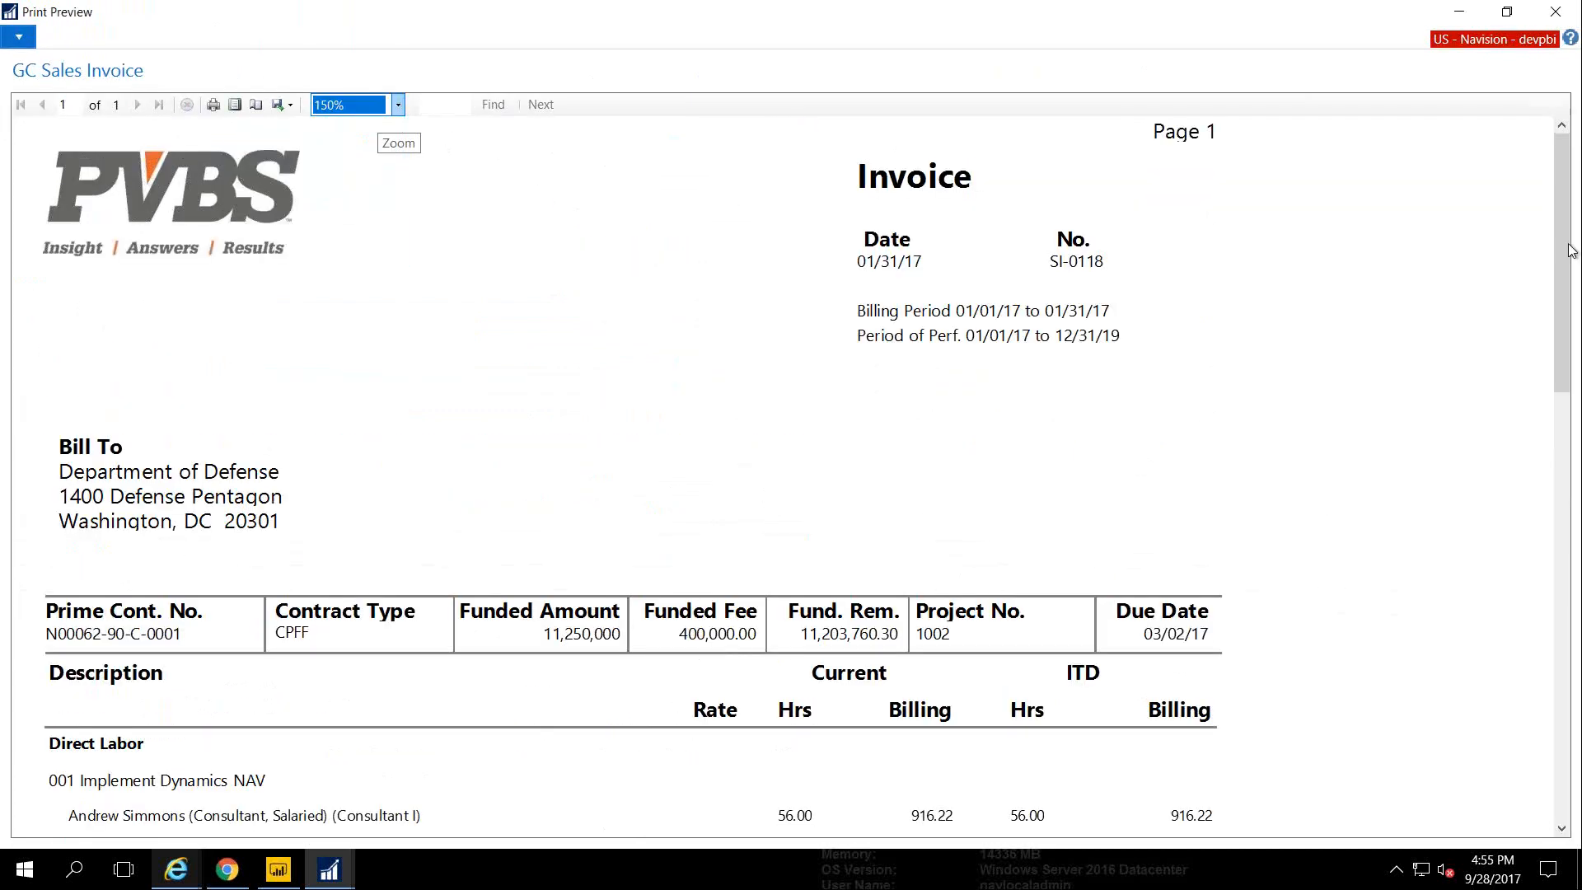
pyautogui.scroll(-3, 1564, 280)
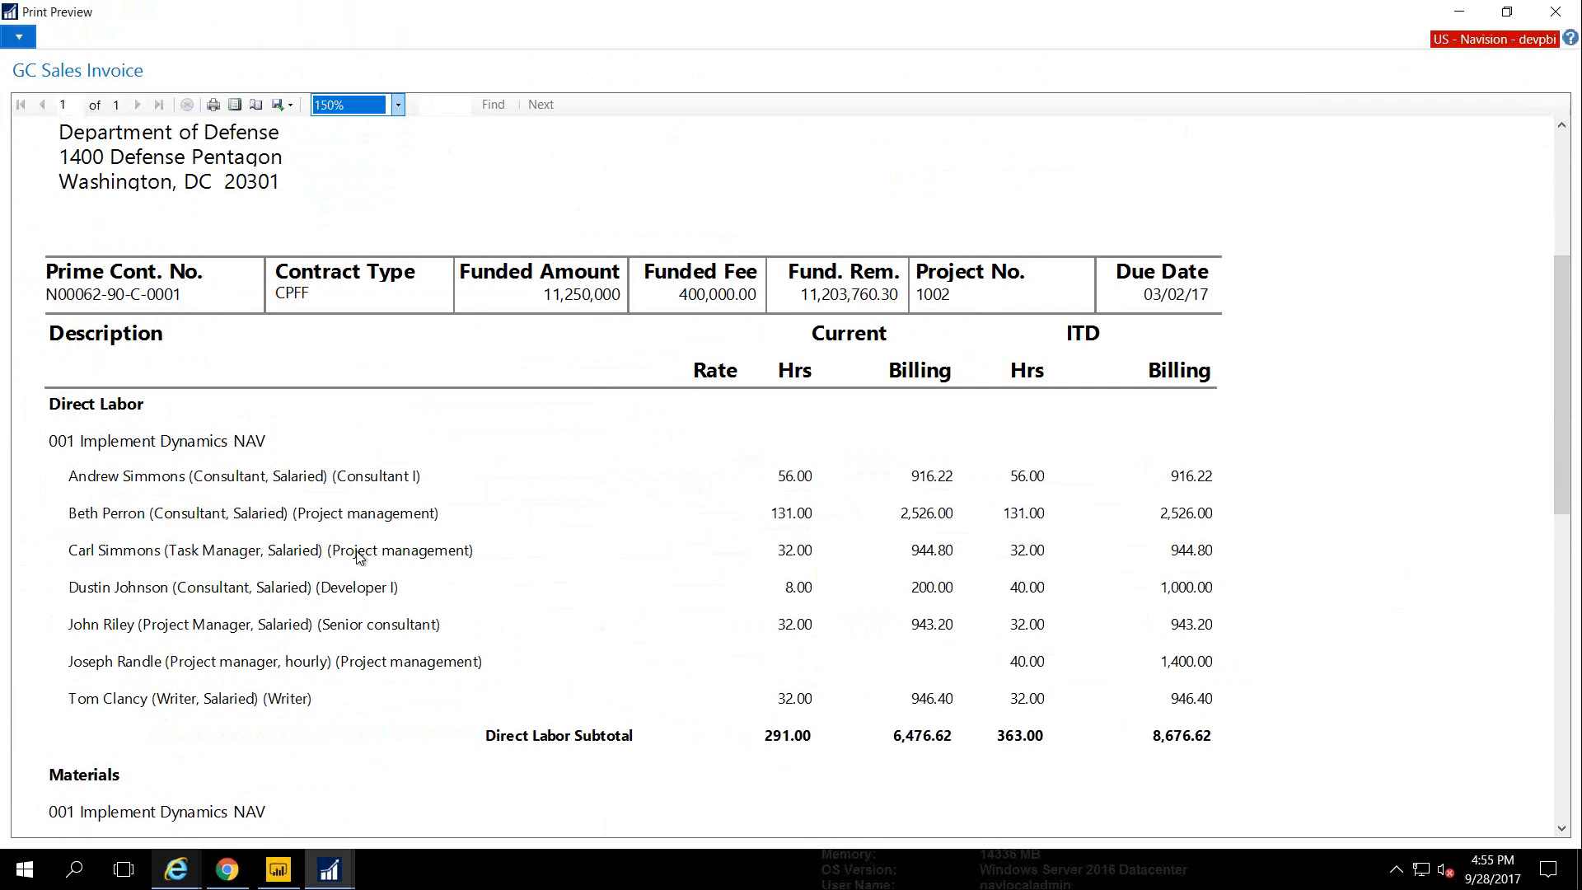
pyautogui.press('Escape')
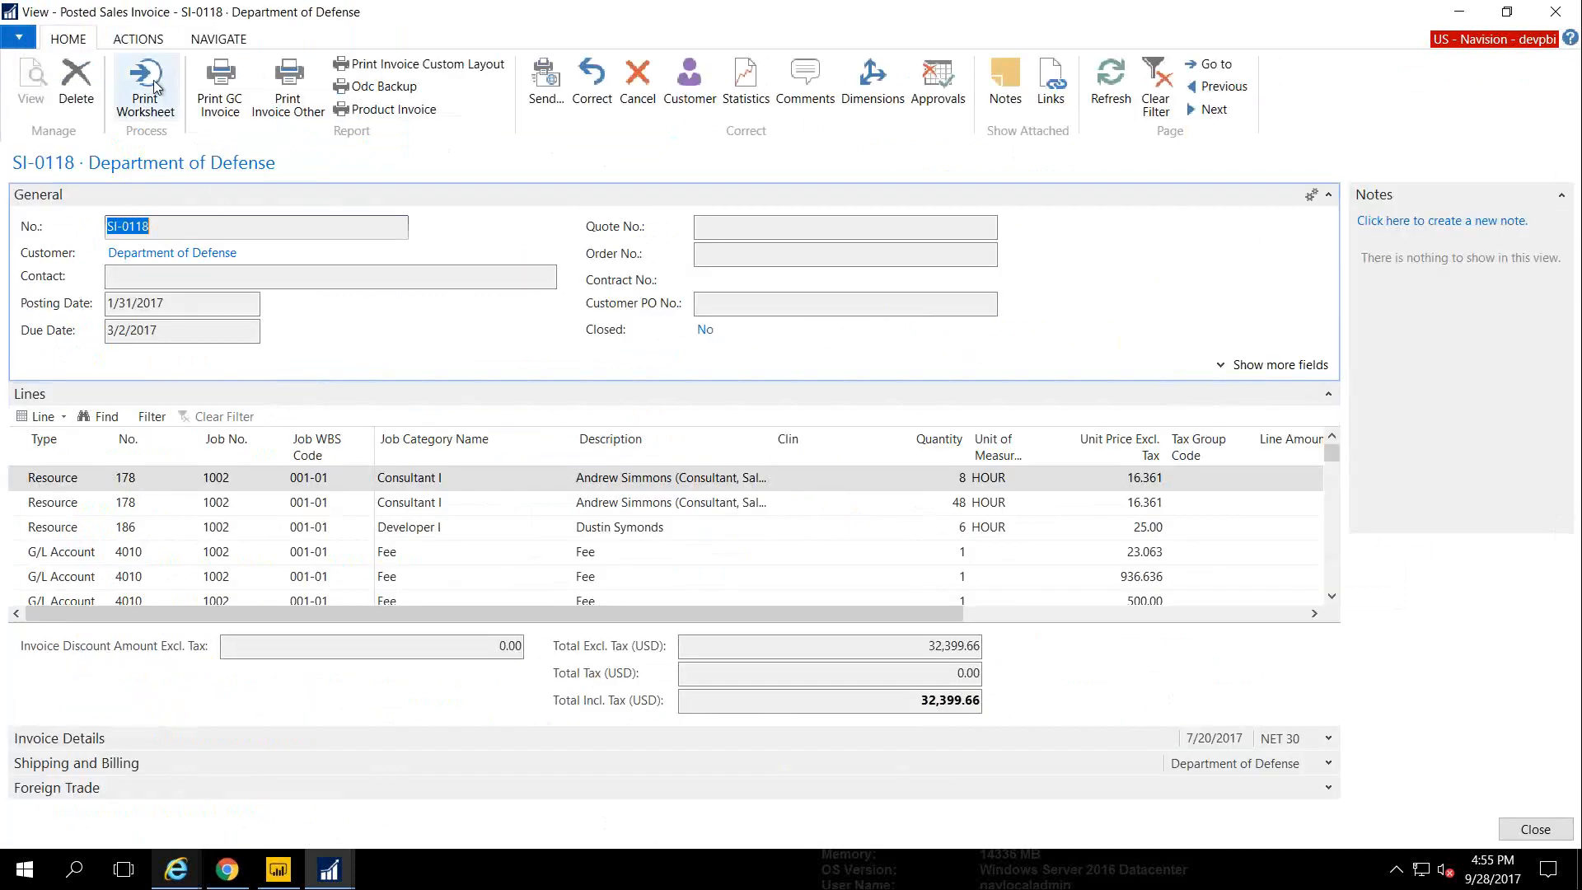
pyautogui.click(145, 39)
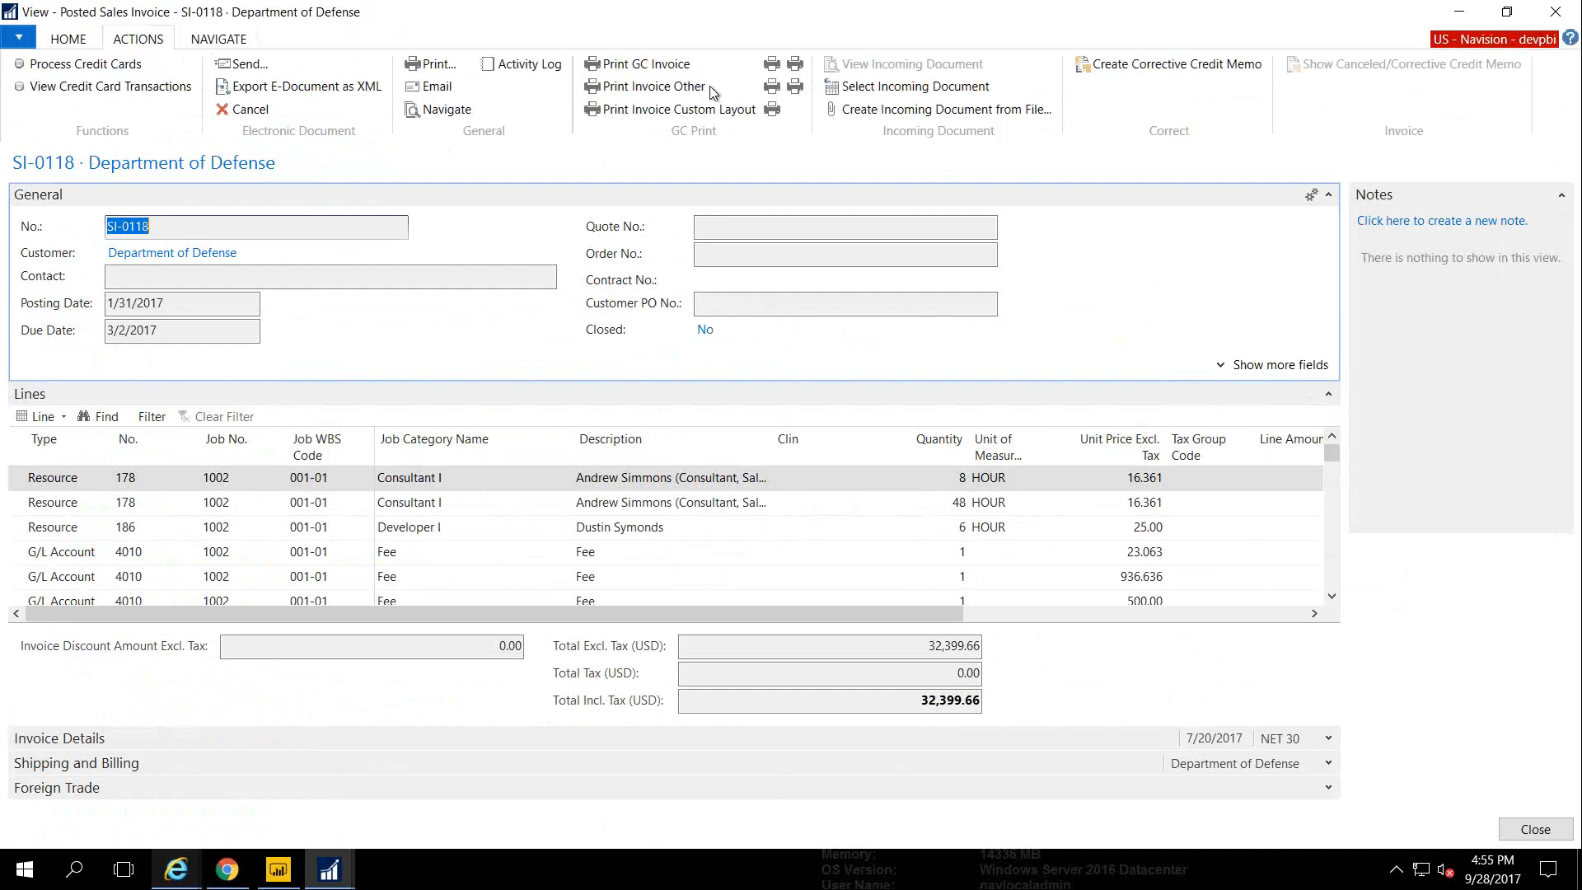
# Preview invoice SI-0118 as a Standard Form 1034 voucher, then close it
pyautogui.click(772, 110)
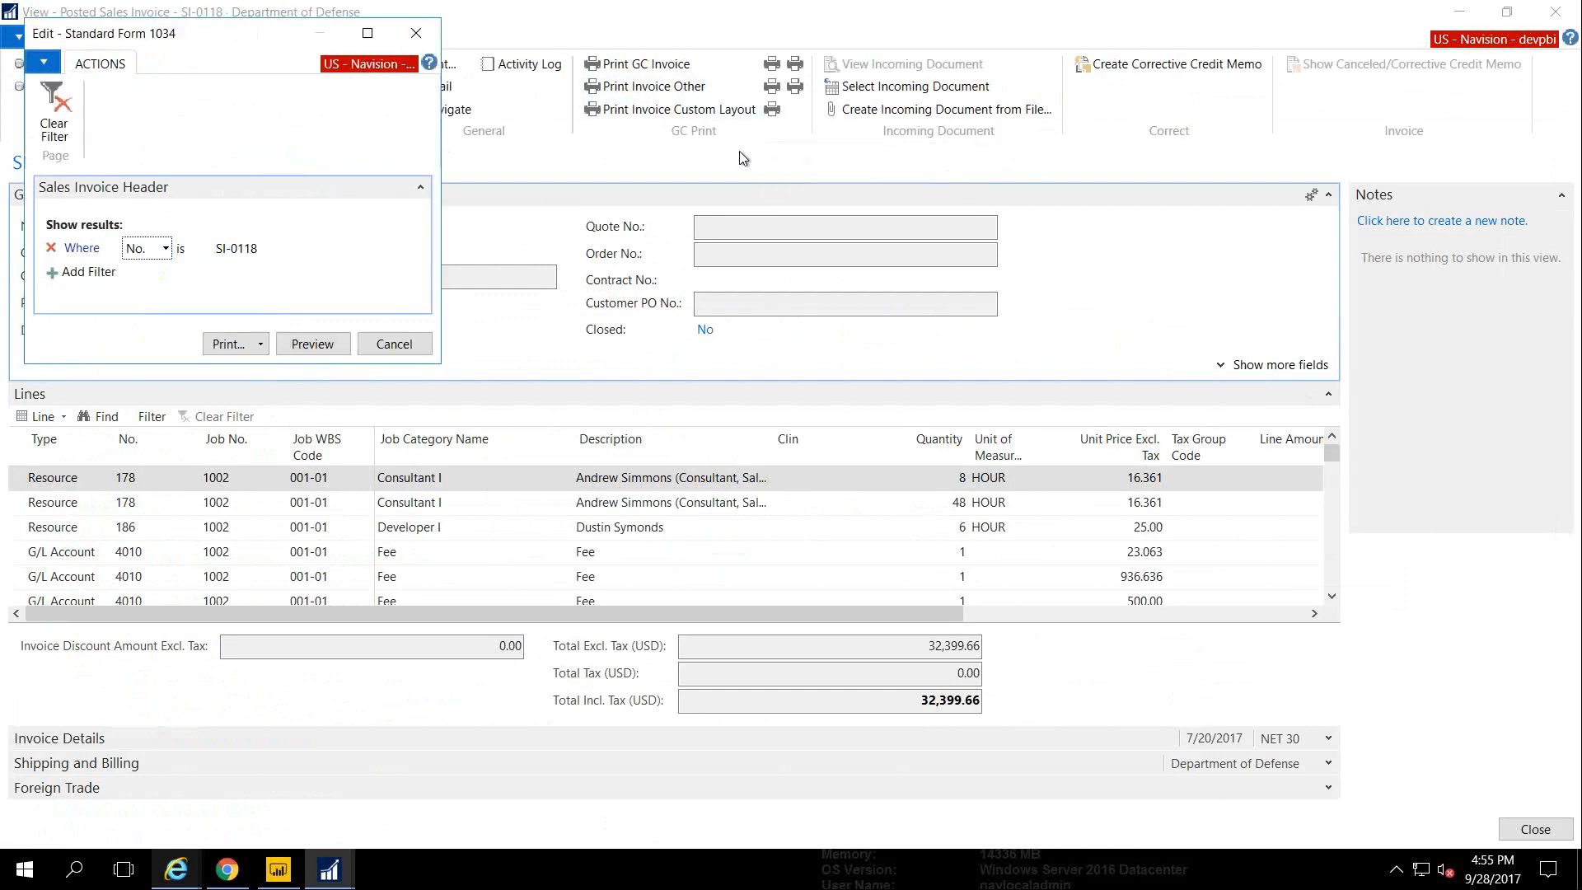
pyautogui.click(307, 340)
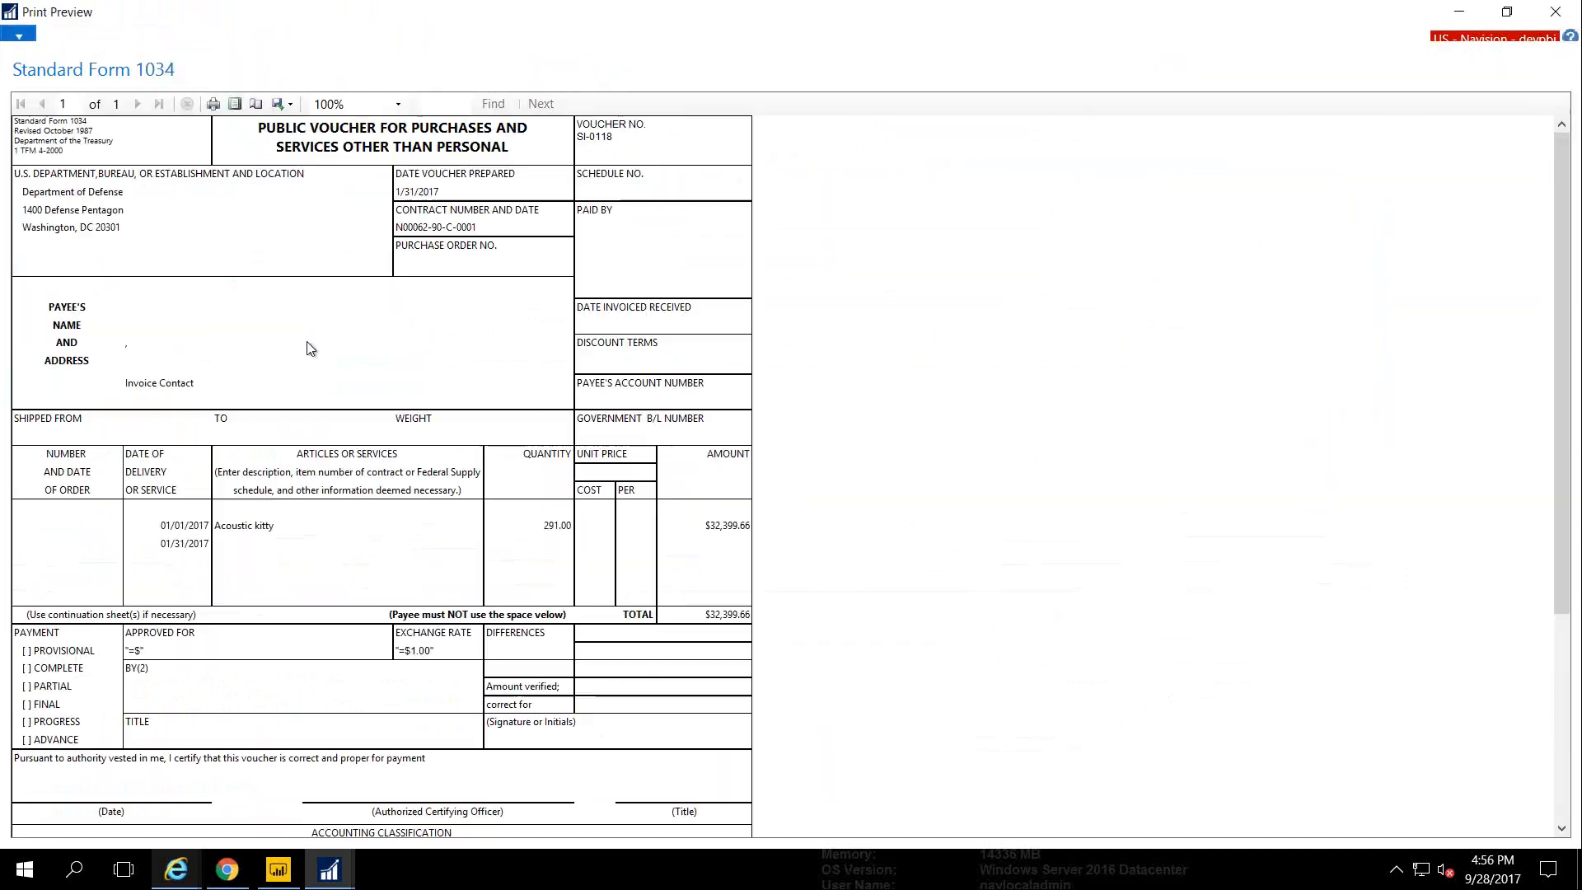
pyautogui.press('Escape')
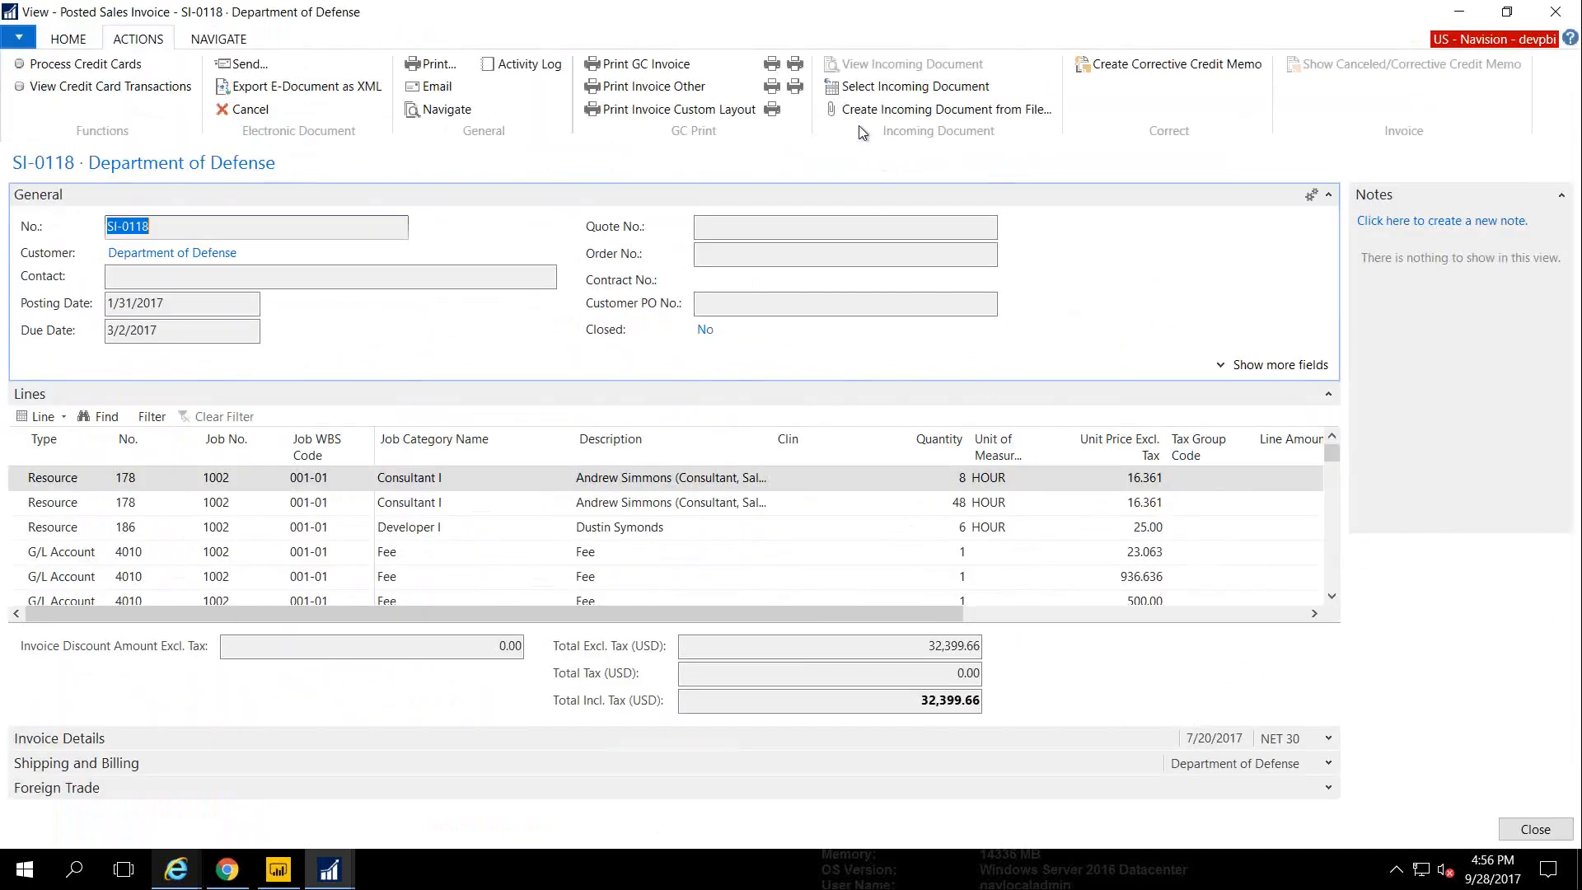
# Preview the SF 1035 continuation voucher, then close back to job card 1002
pyautogui.click(795, 69)
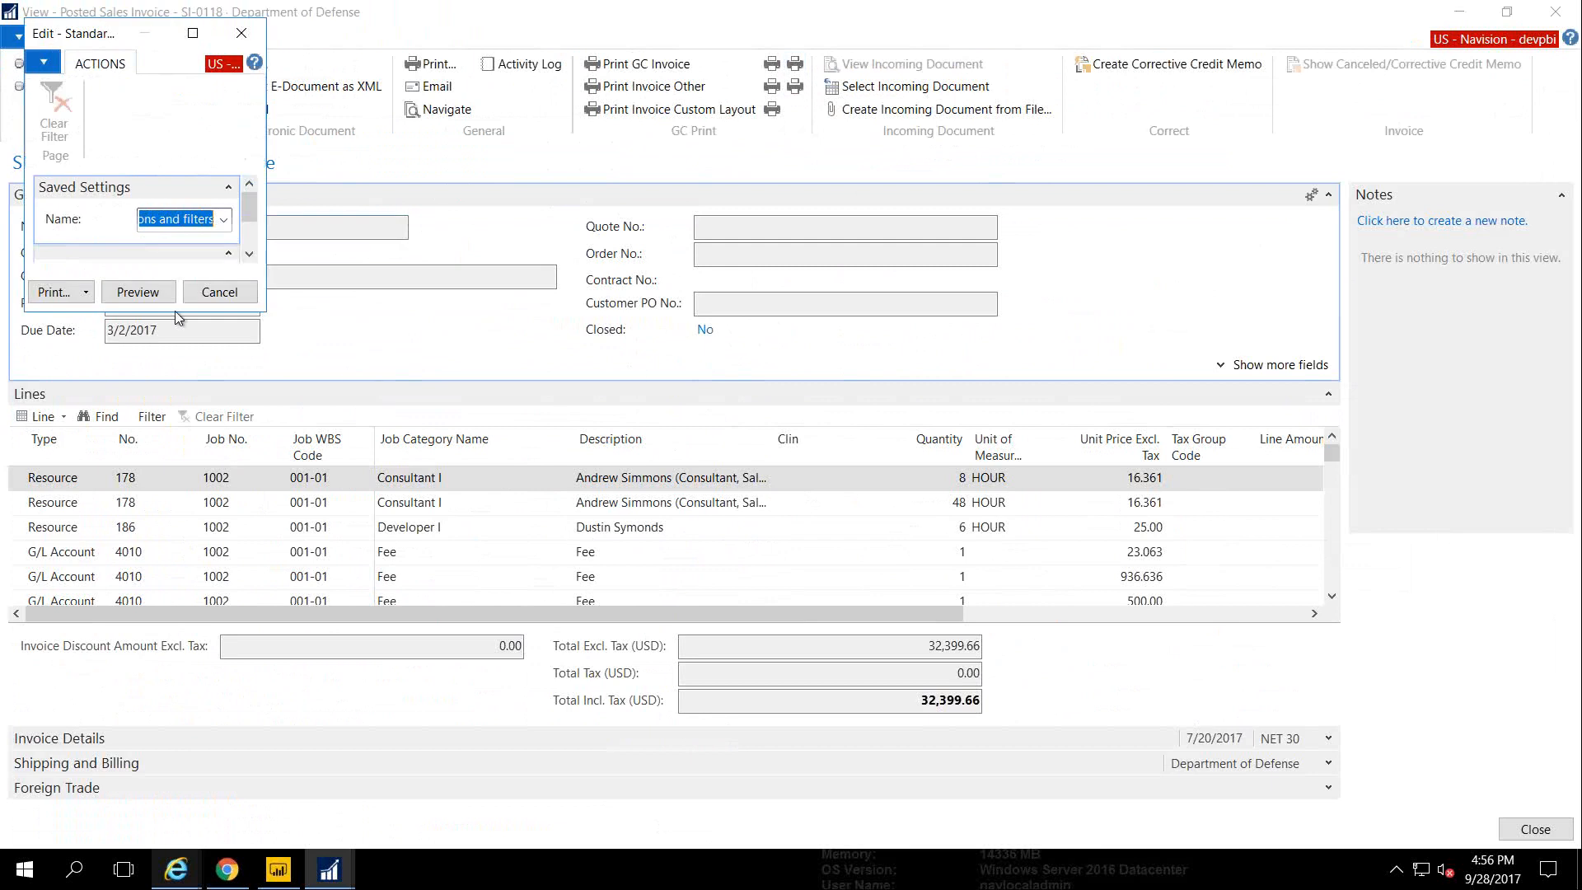
pyautogui.click(139, 291)
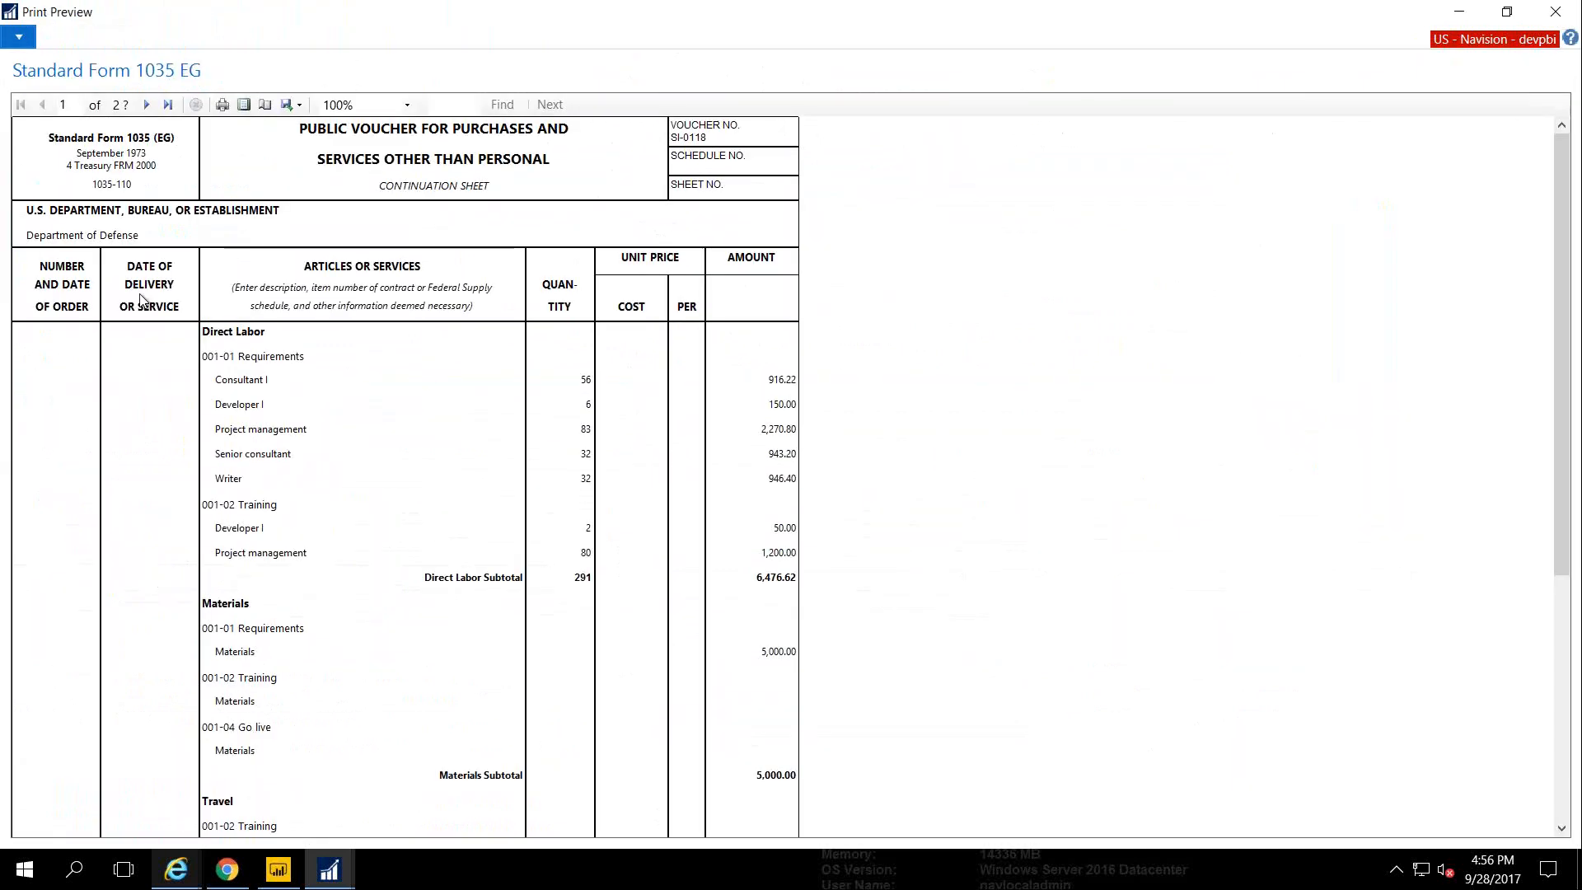
pyautogui.press('Escape')
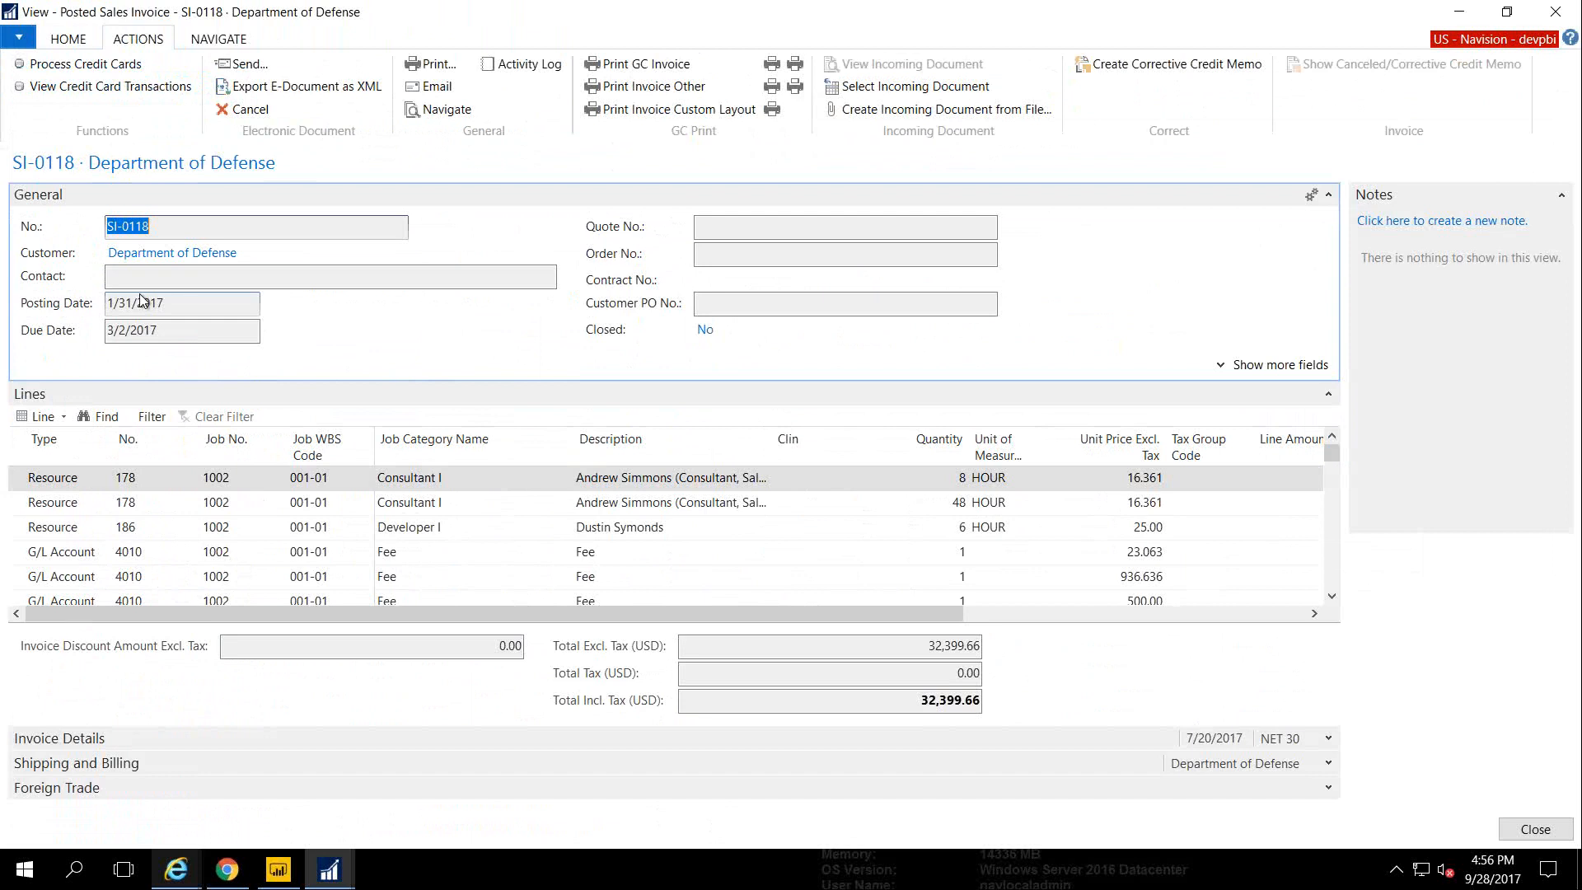
pyautogui.press('Escape')
pyautogui.press('Escape')
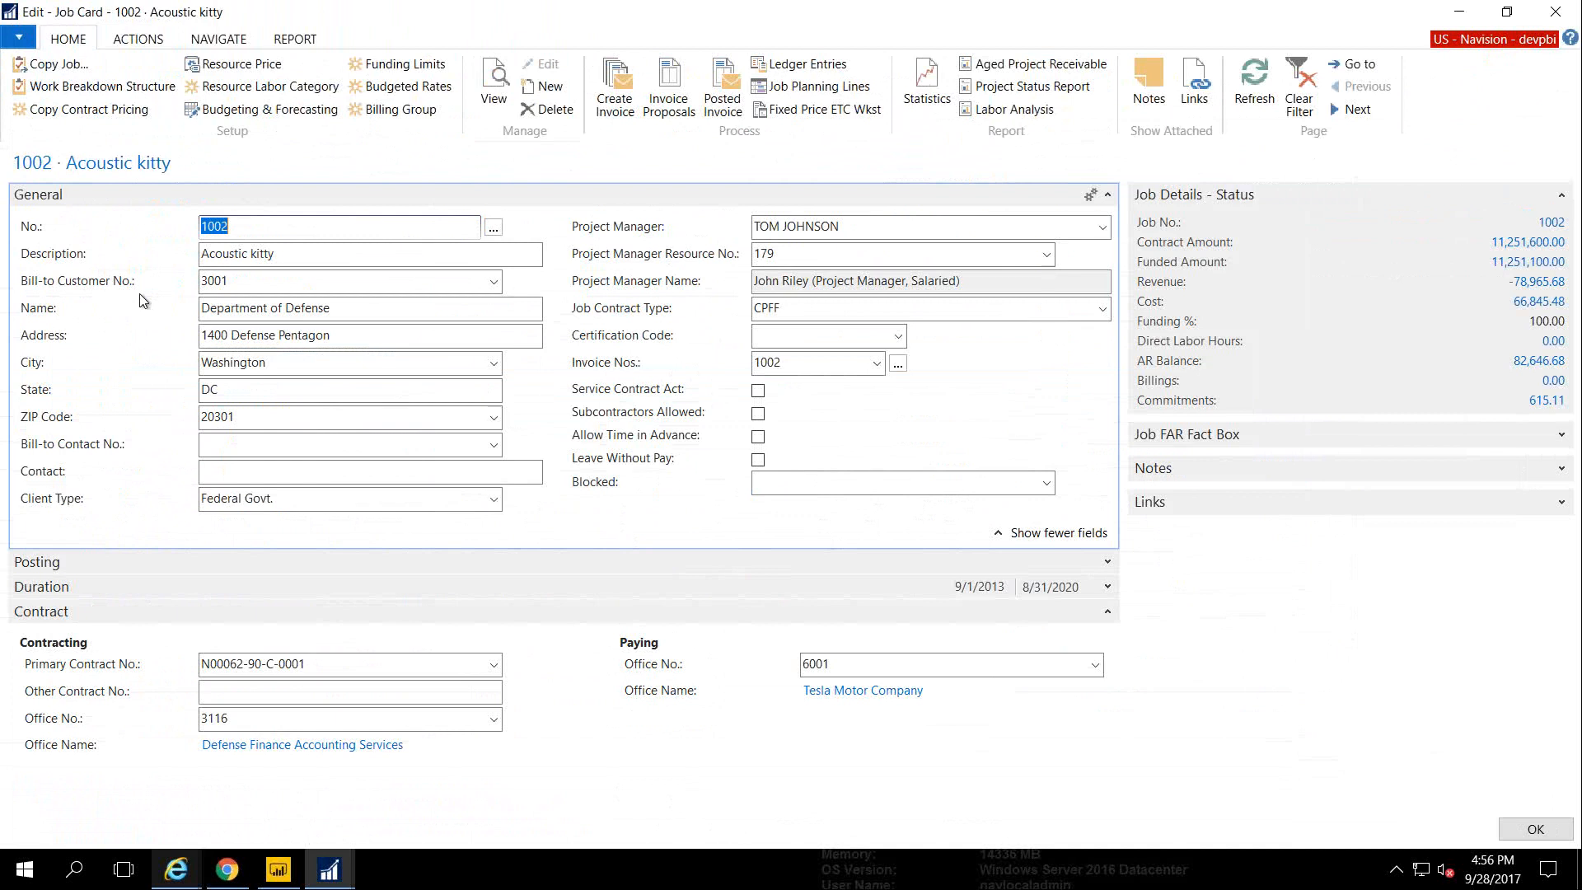
# Show the Project Accountant role center's Power BI report, then switch to Power BI Desktop
pyautogui.press('Escape')
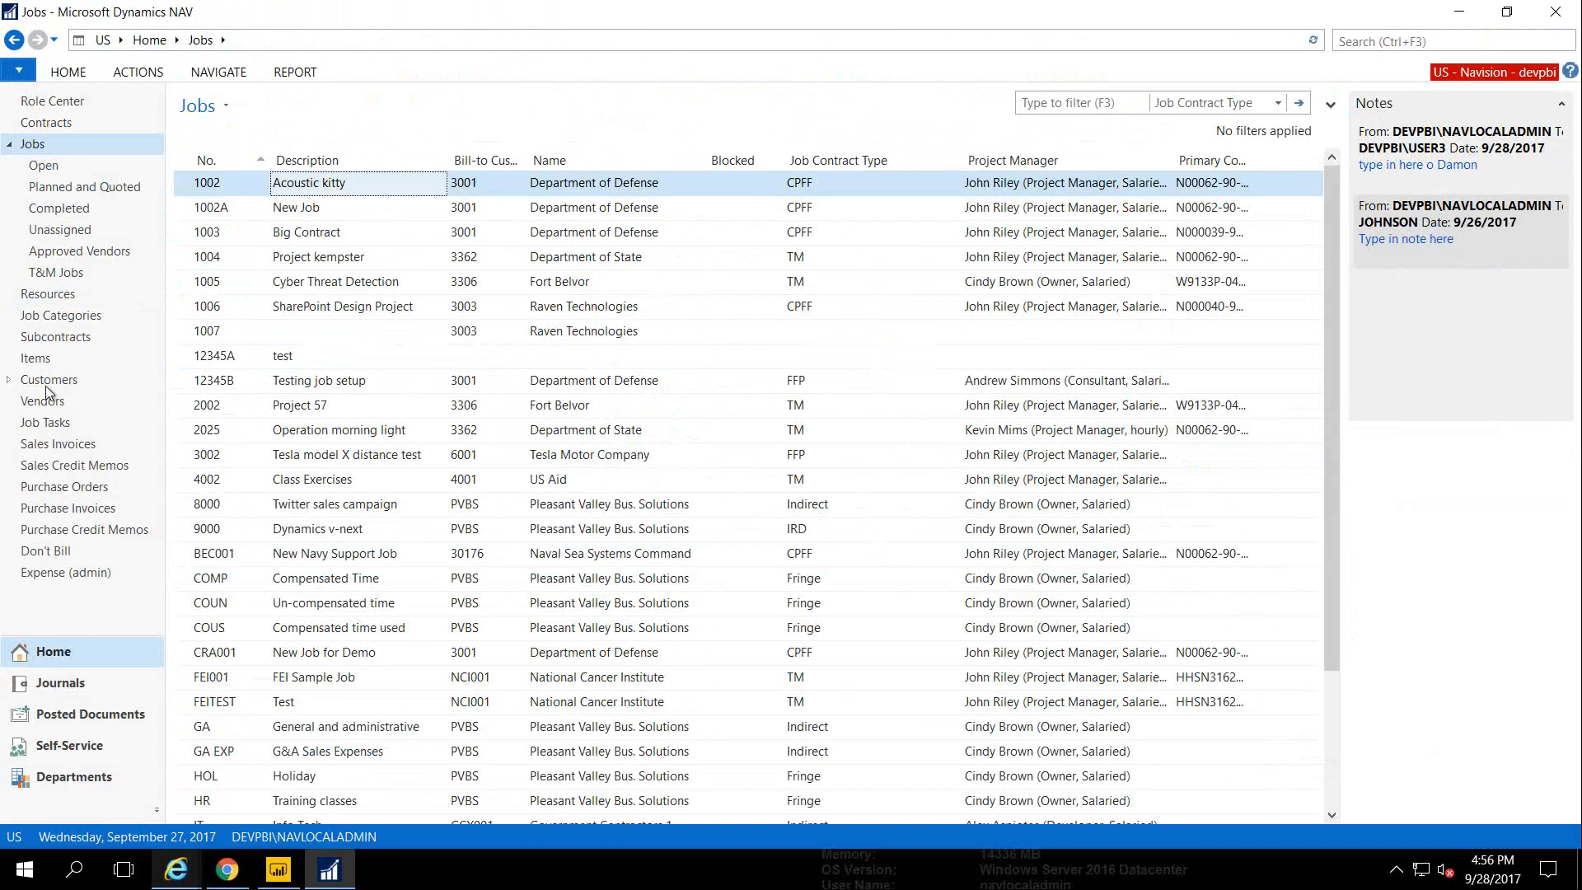
pyautogui.click(33, 101)
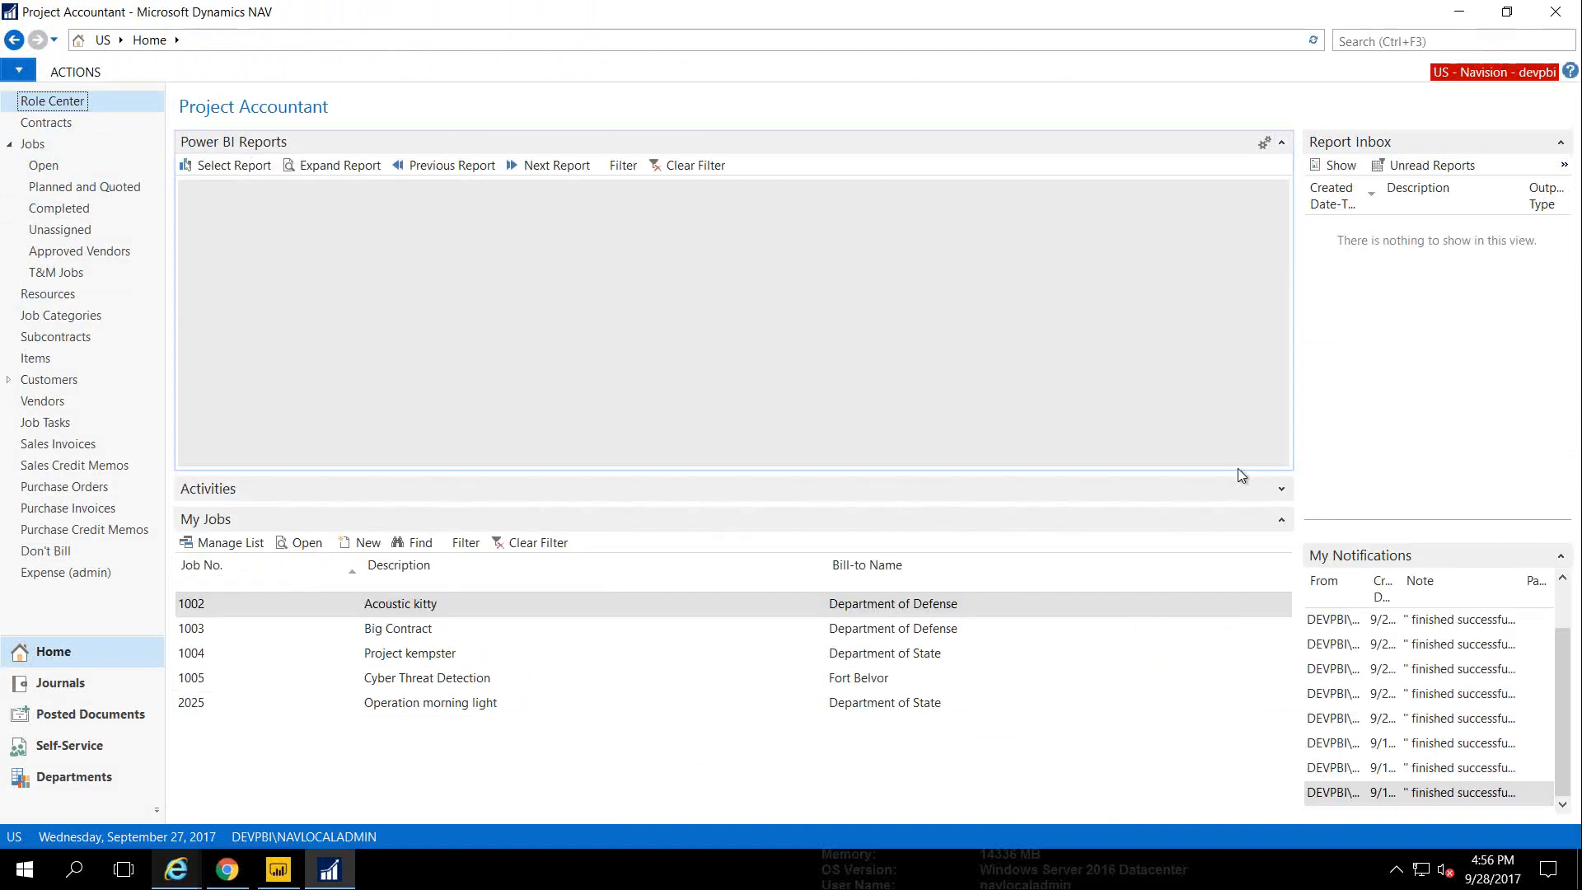
pyautogui.click(1280, 519)
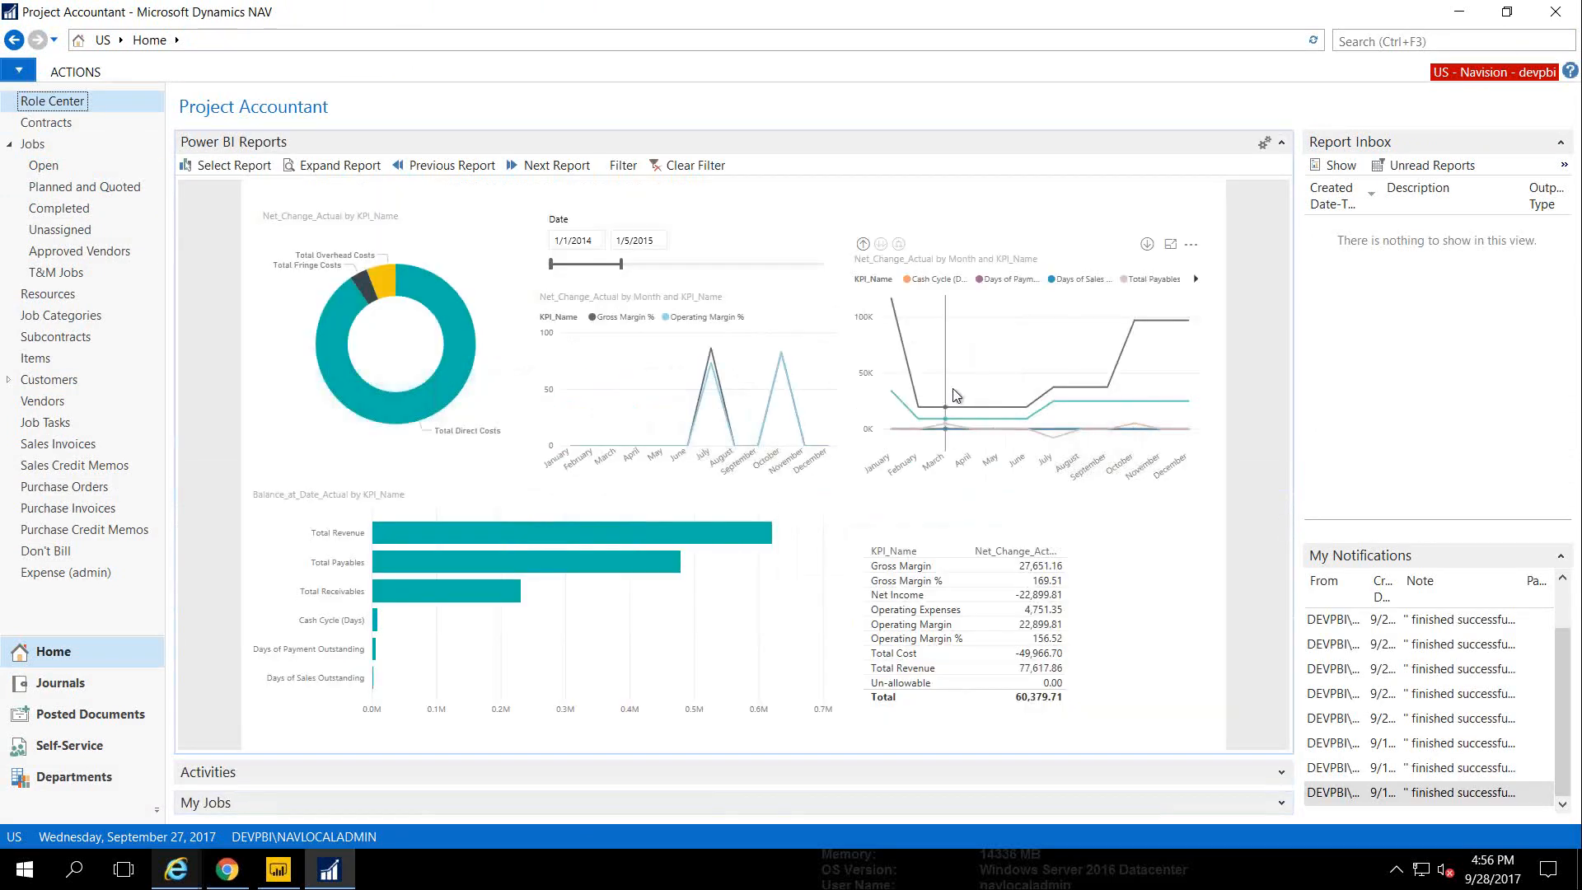
pyautogui.moveTo(681, 404)
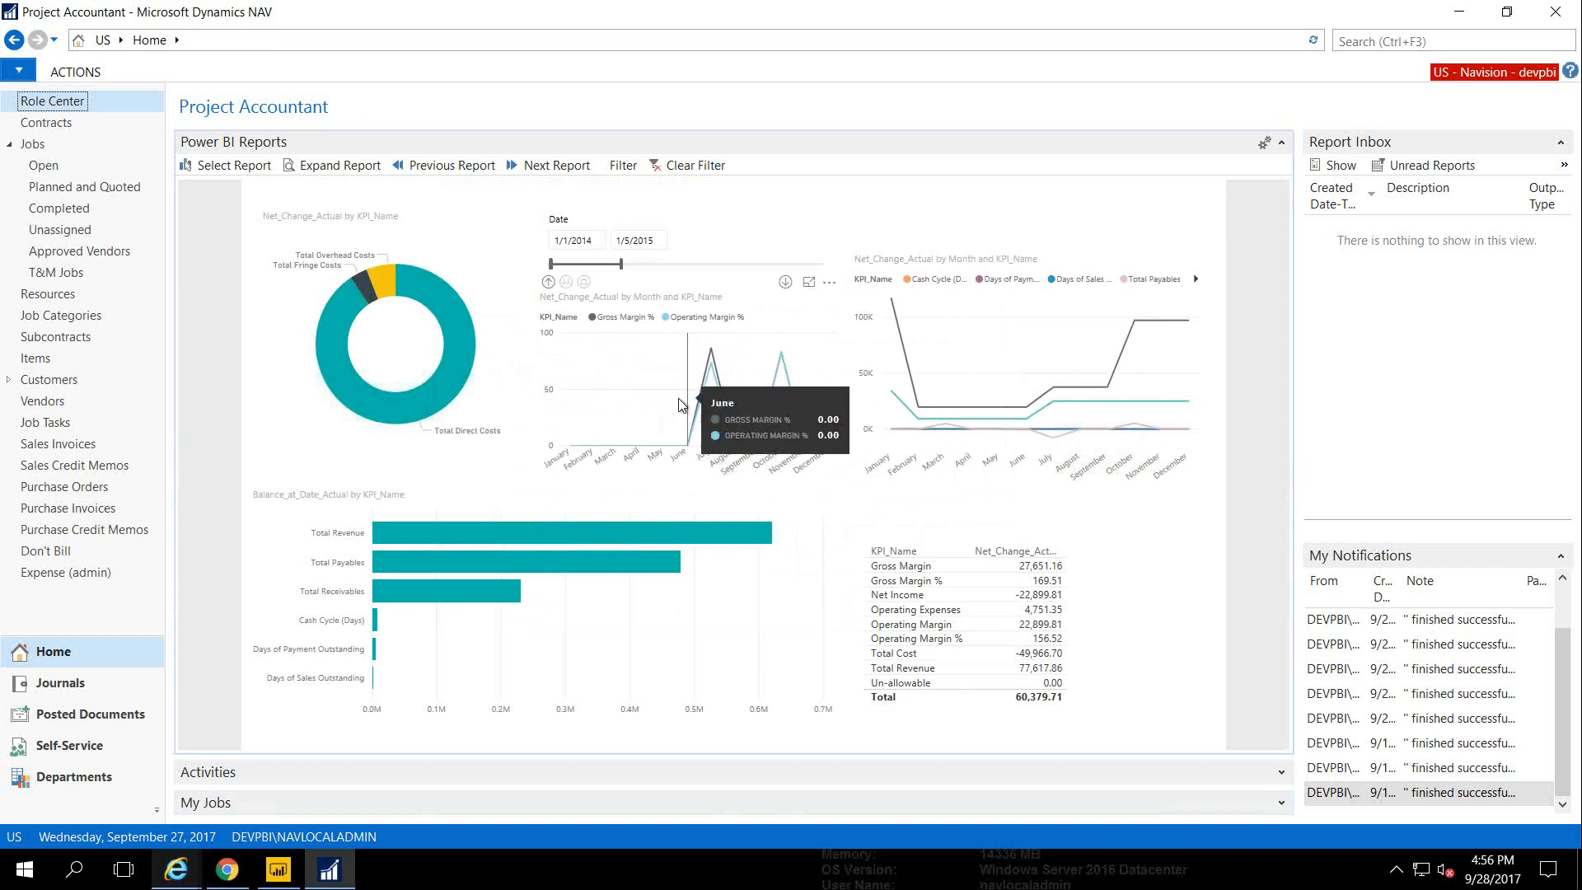
pyautogui.click(9, 145)
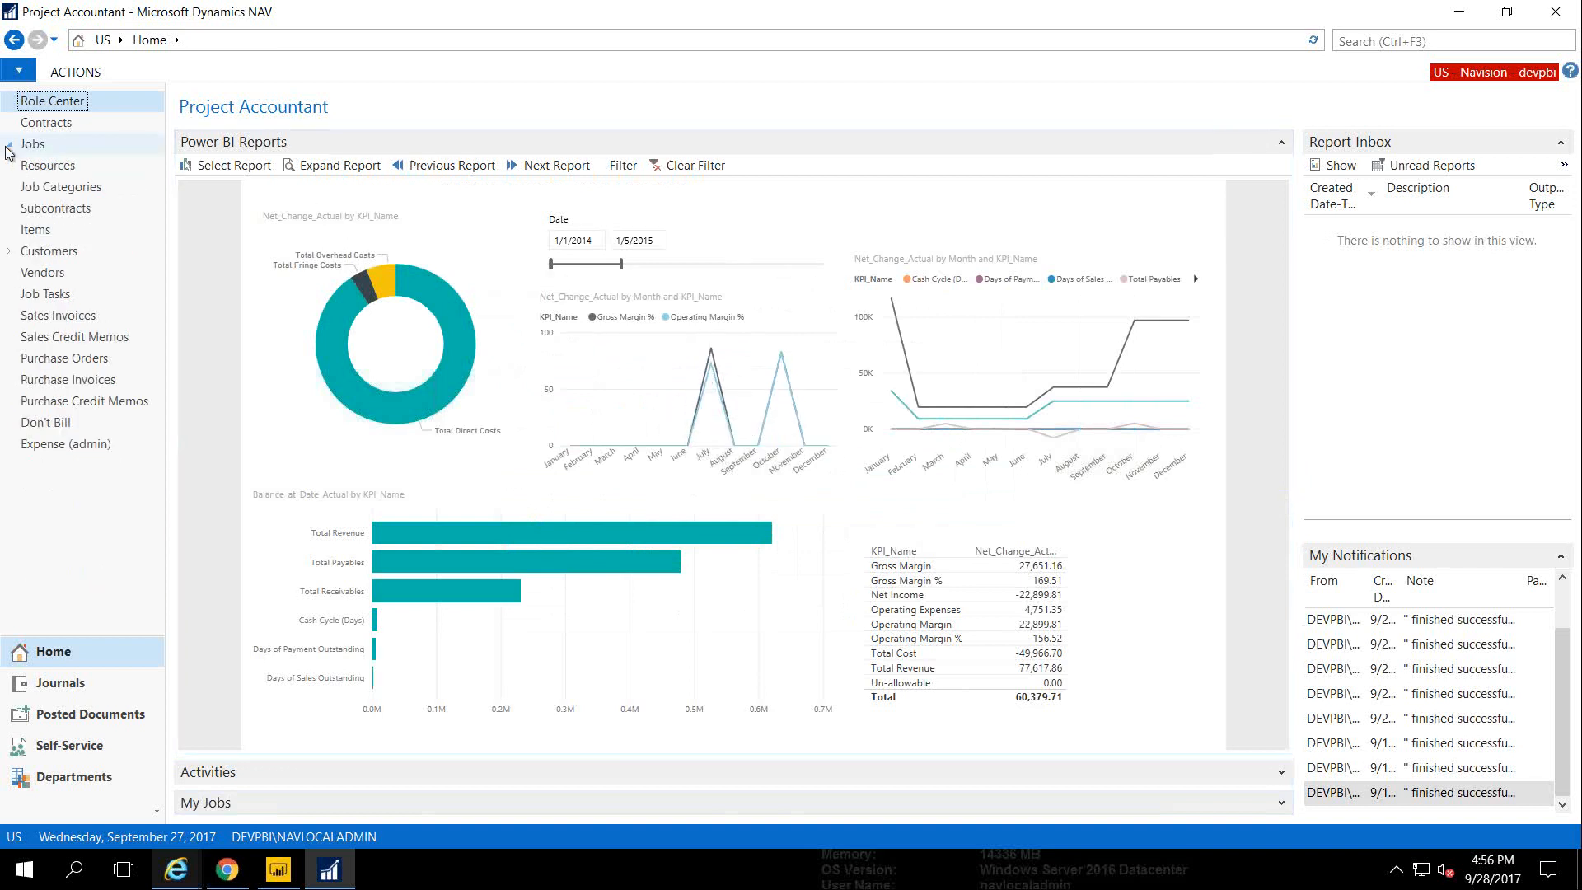
pyautogui.click(284, 871)
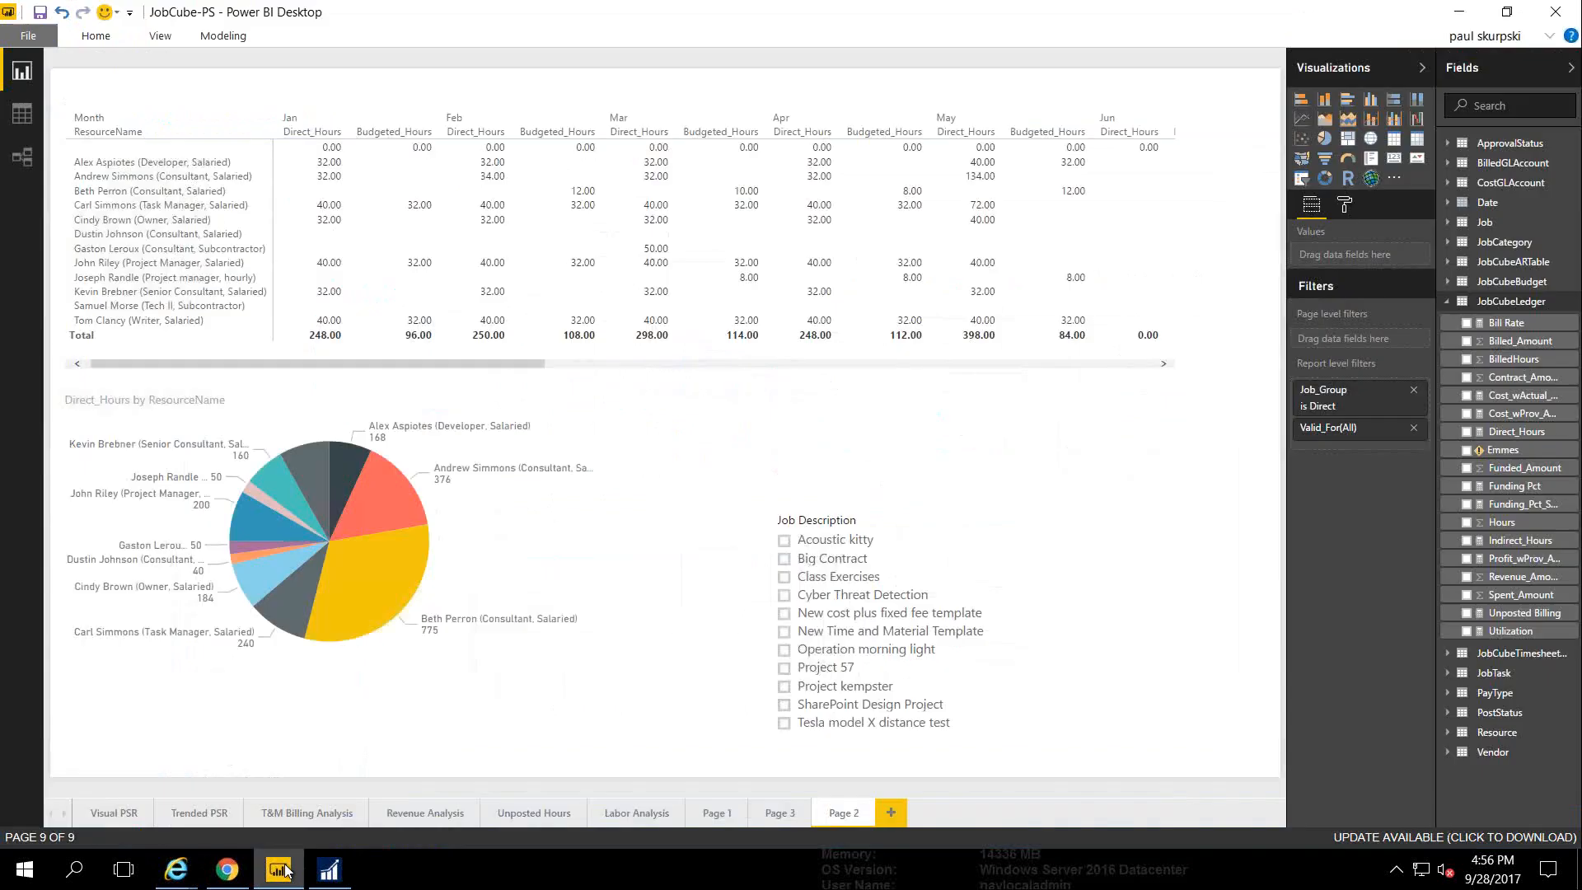
# On a new Page 4, add an enlarged table listing Resource ResourceName
pyautogui.click(888, 811)
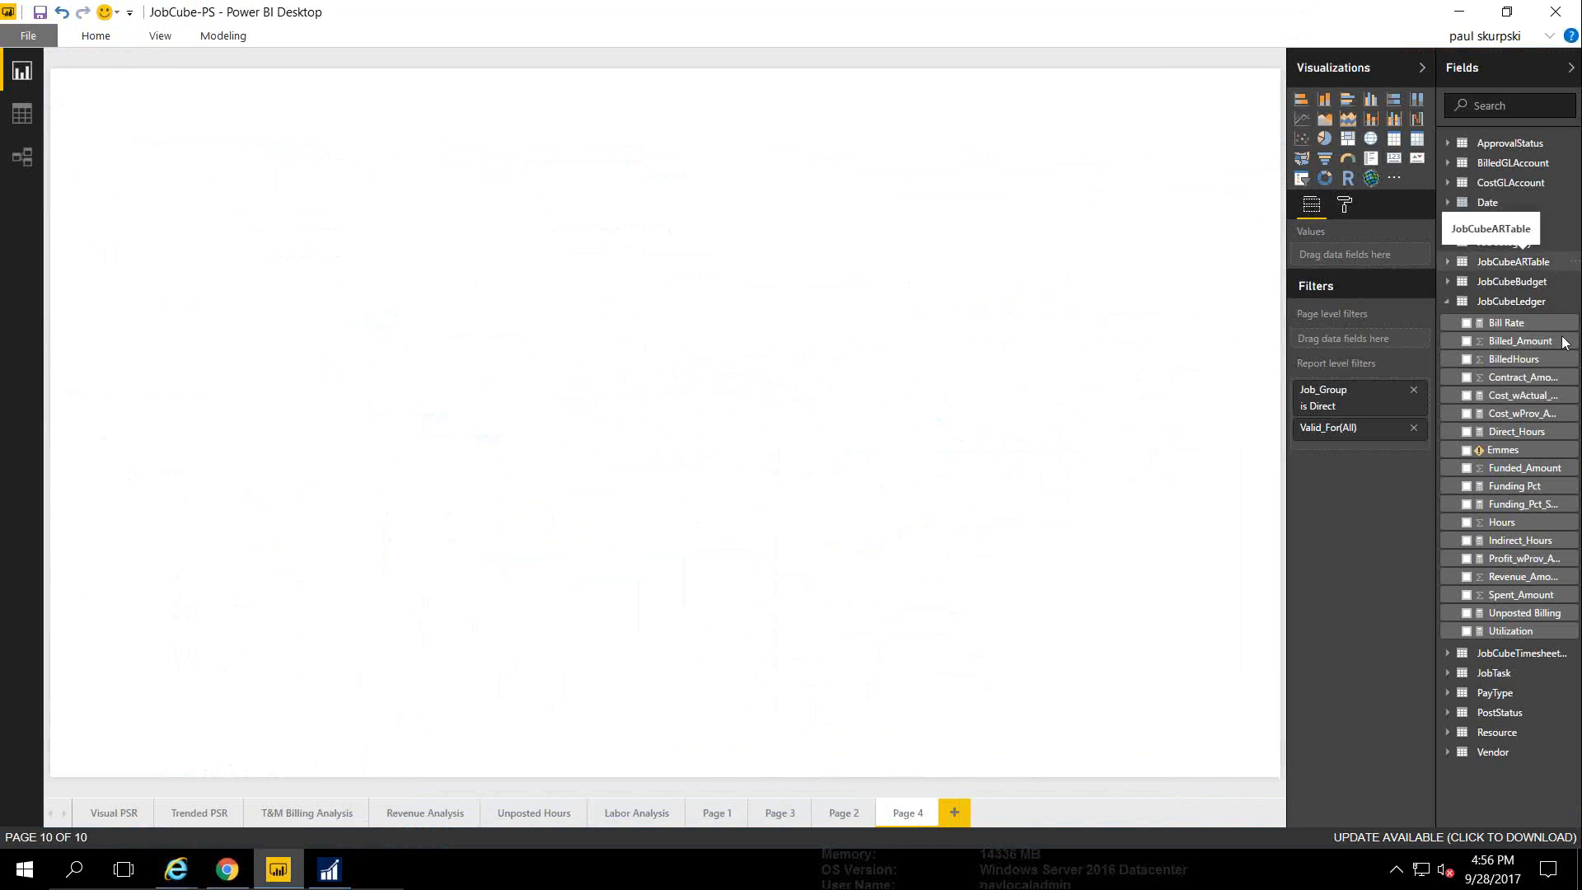
pyautogui.click(1447, 303)
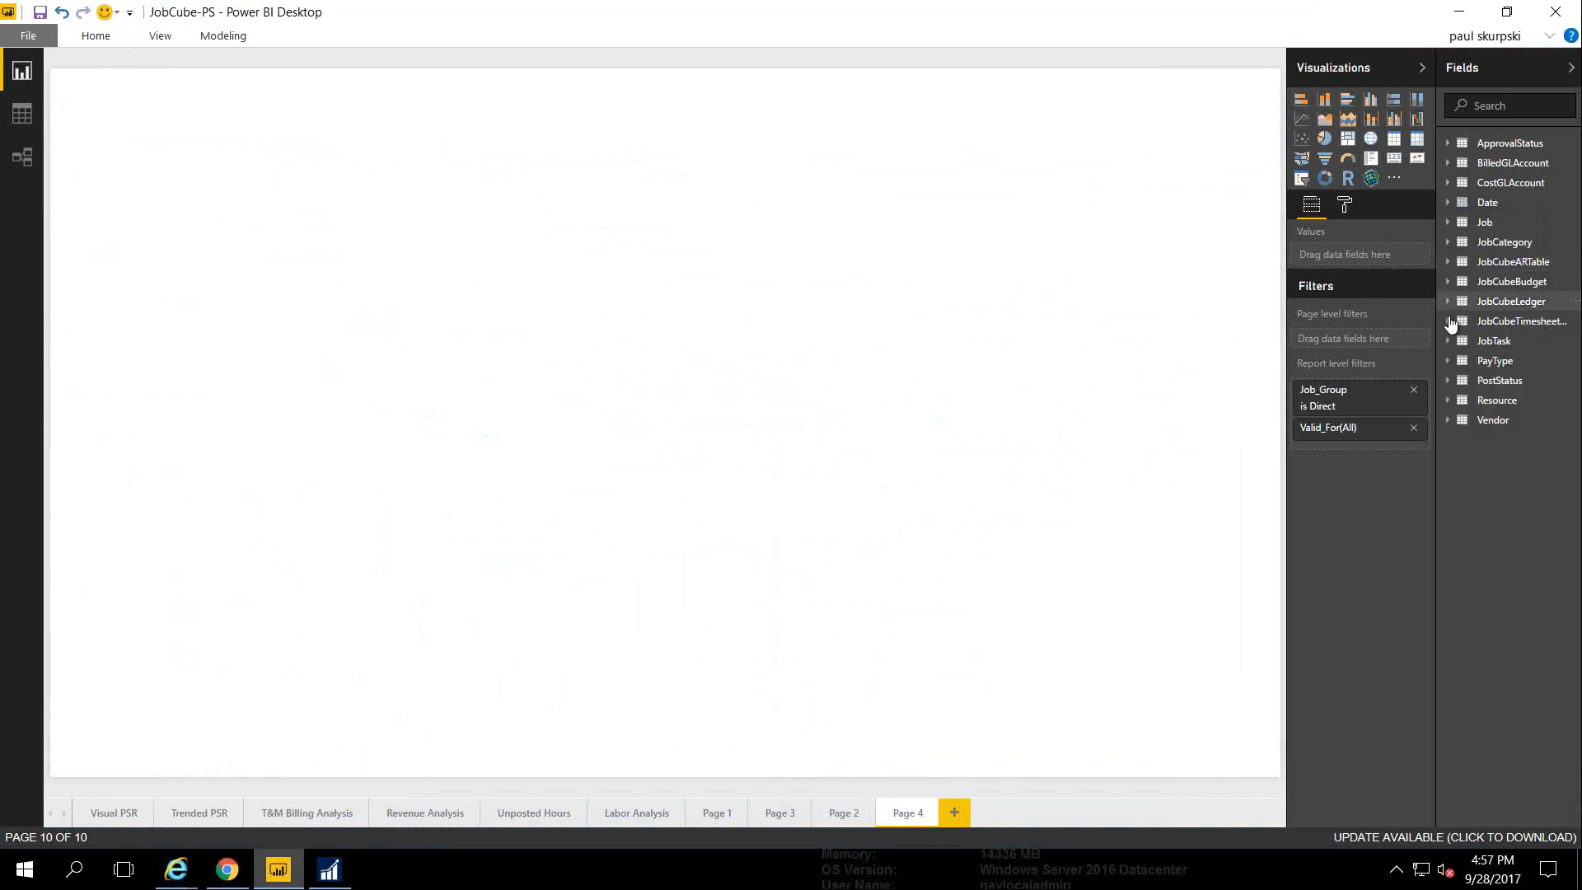
pyautogui.click(1456, 400)
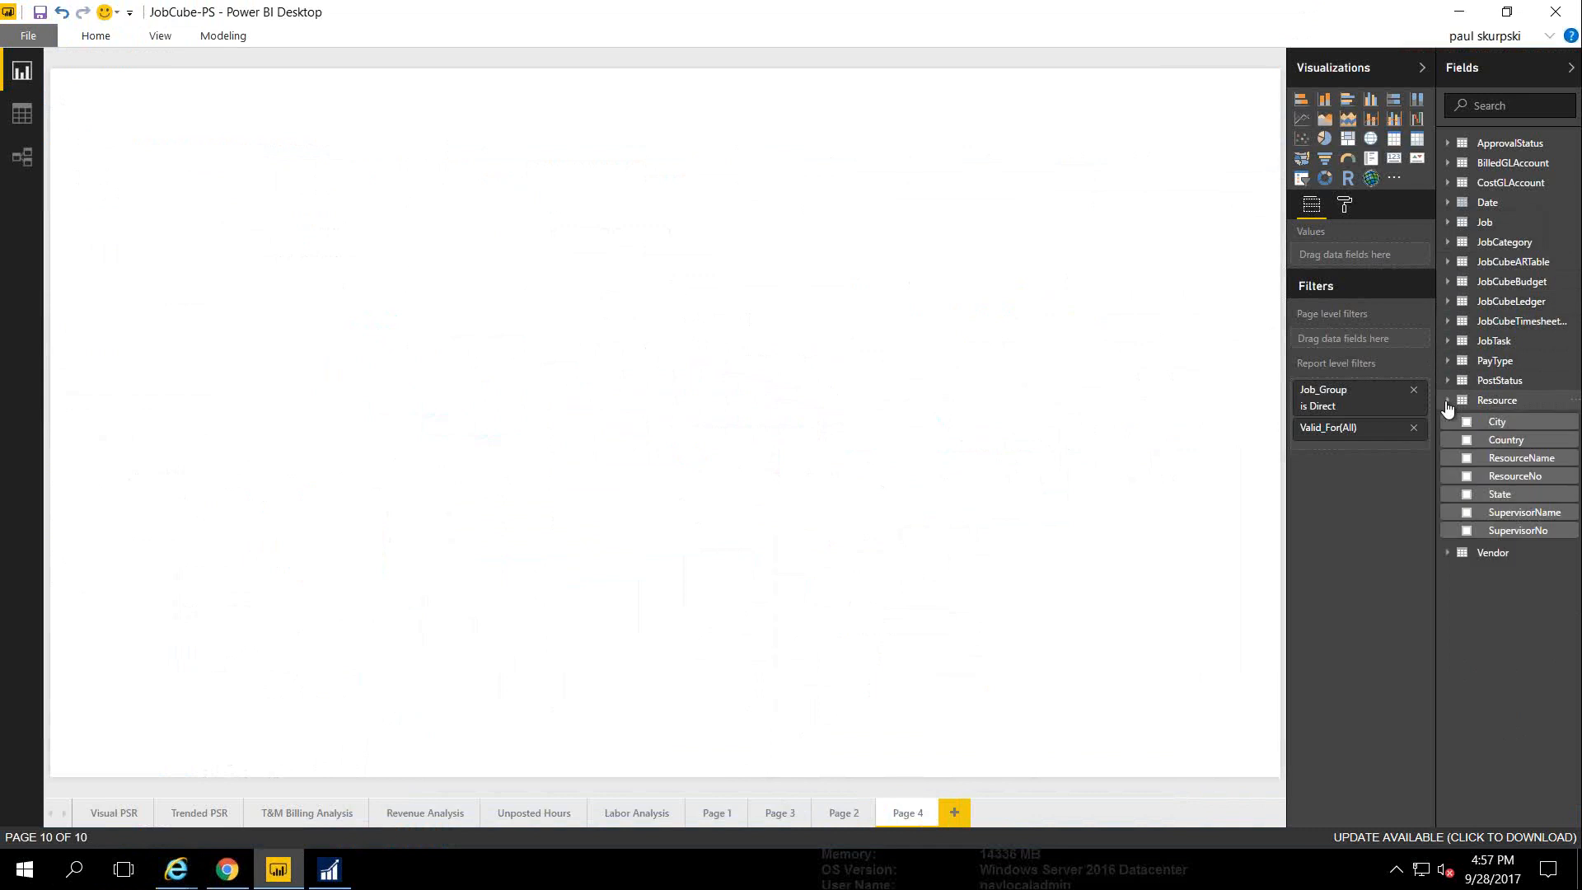
pyautogui.click(1466, 459)
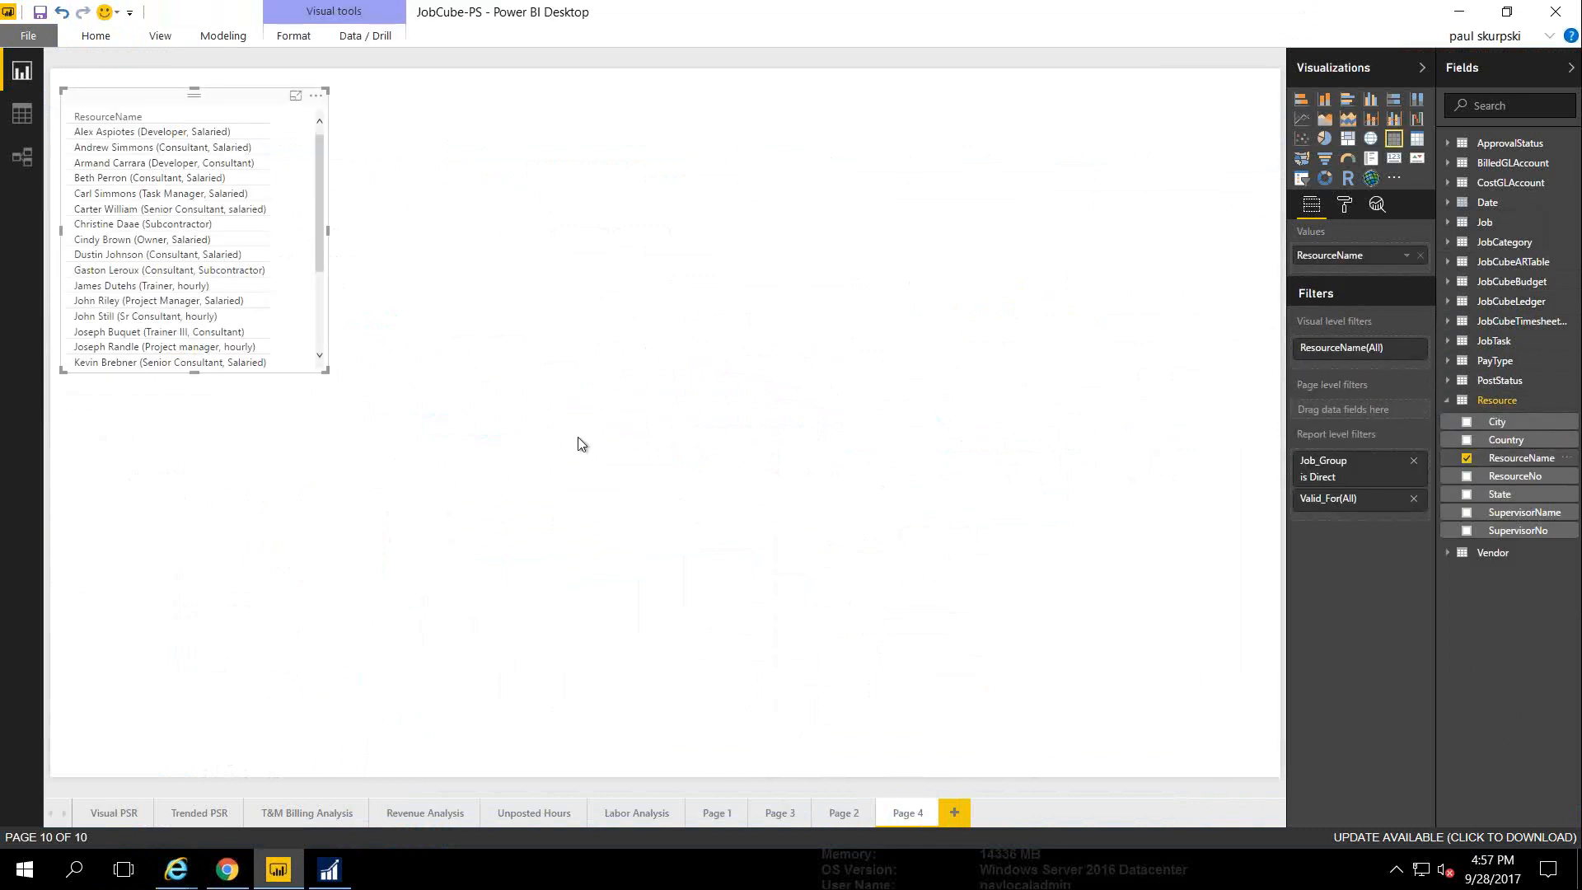
pyautogui.moveTo(327, 373); pyautogui.dragTo(619, 532)
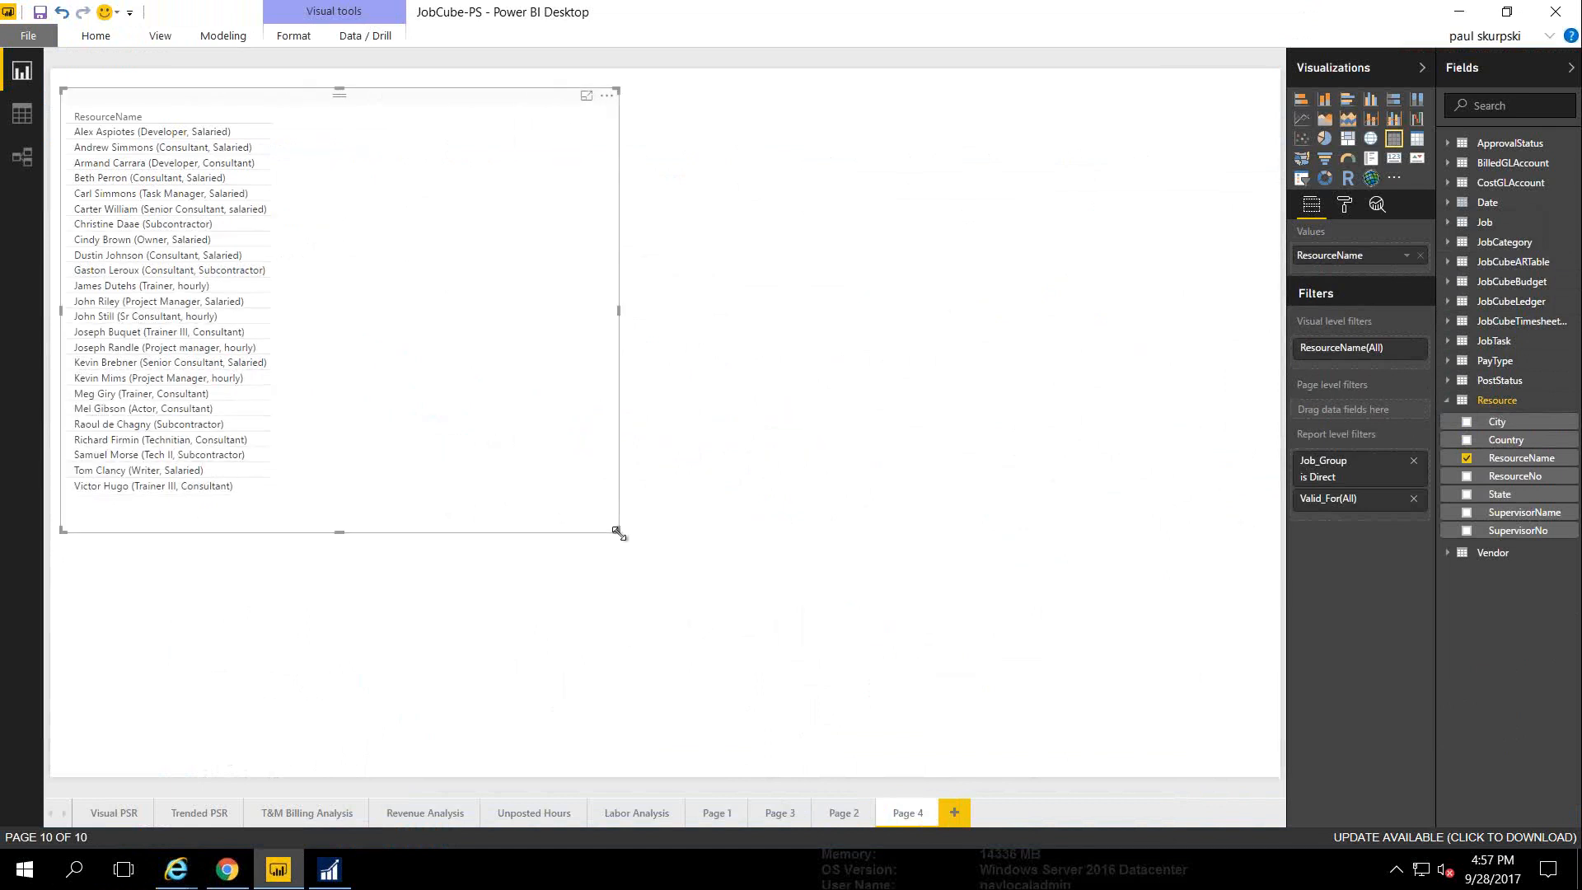
pyautogui.click(1448, 402)
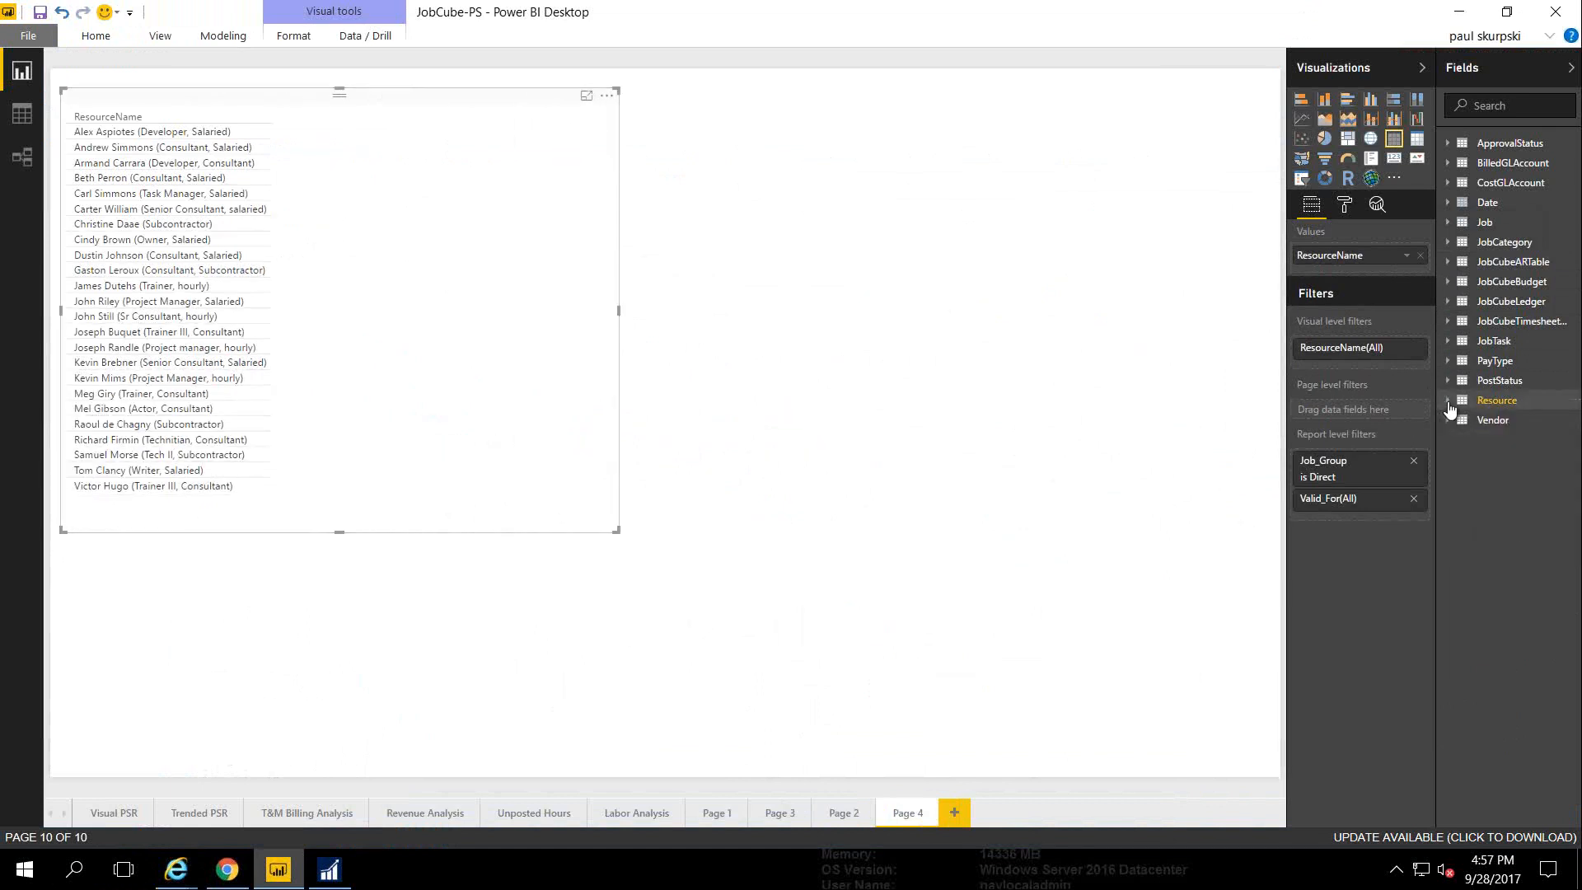
# Add UnPosted_Hours from JobCubeTimesheet plus BilledHours and Cost_wActual_Amt from JobCubeLedger as columns
pyautogui.click(1447, 323)
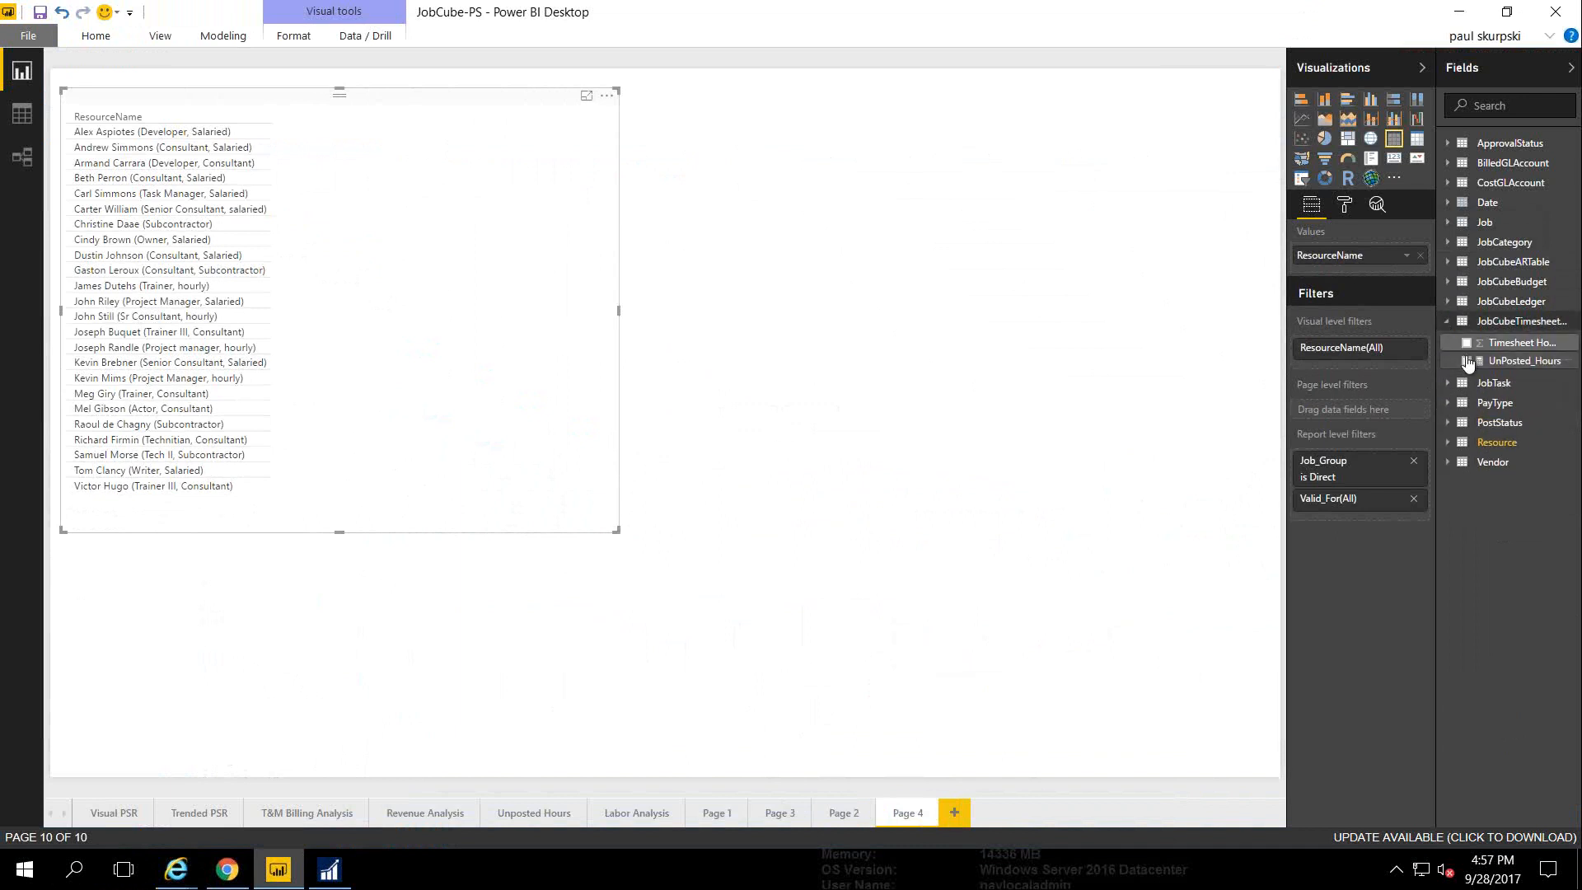
pyautogui.click(1466, 361)
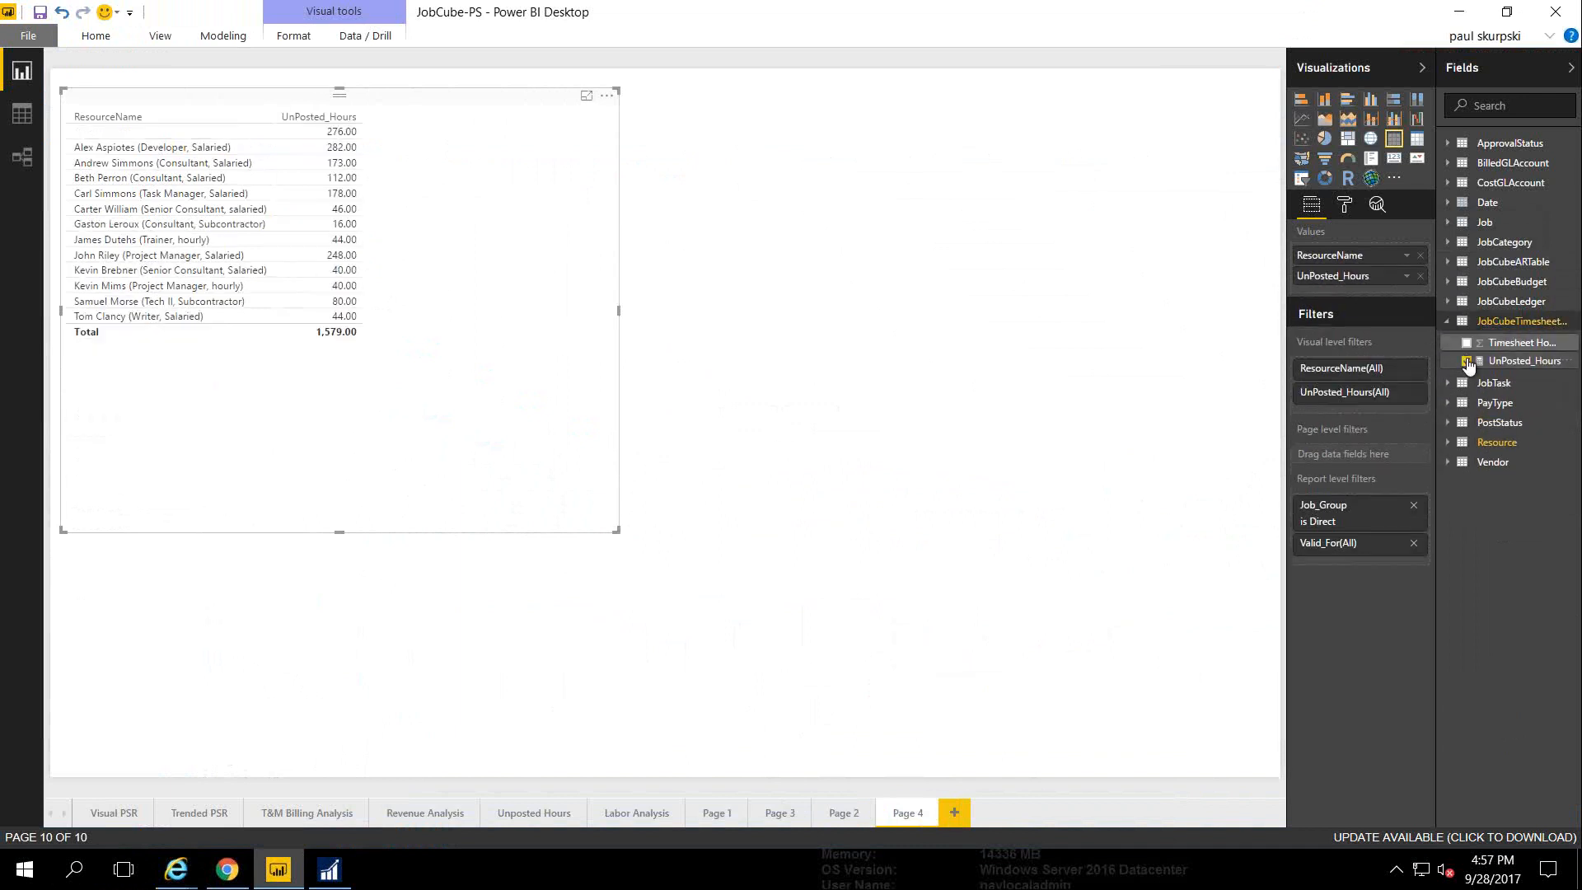
pyautogui.click(1448, 323)
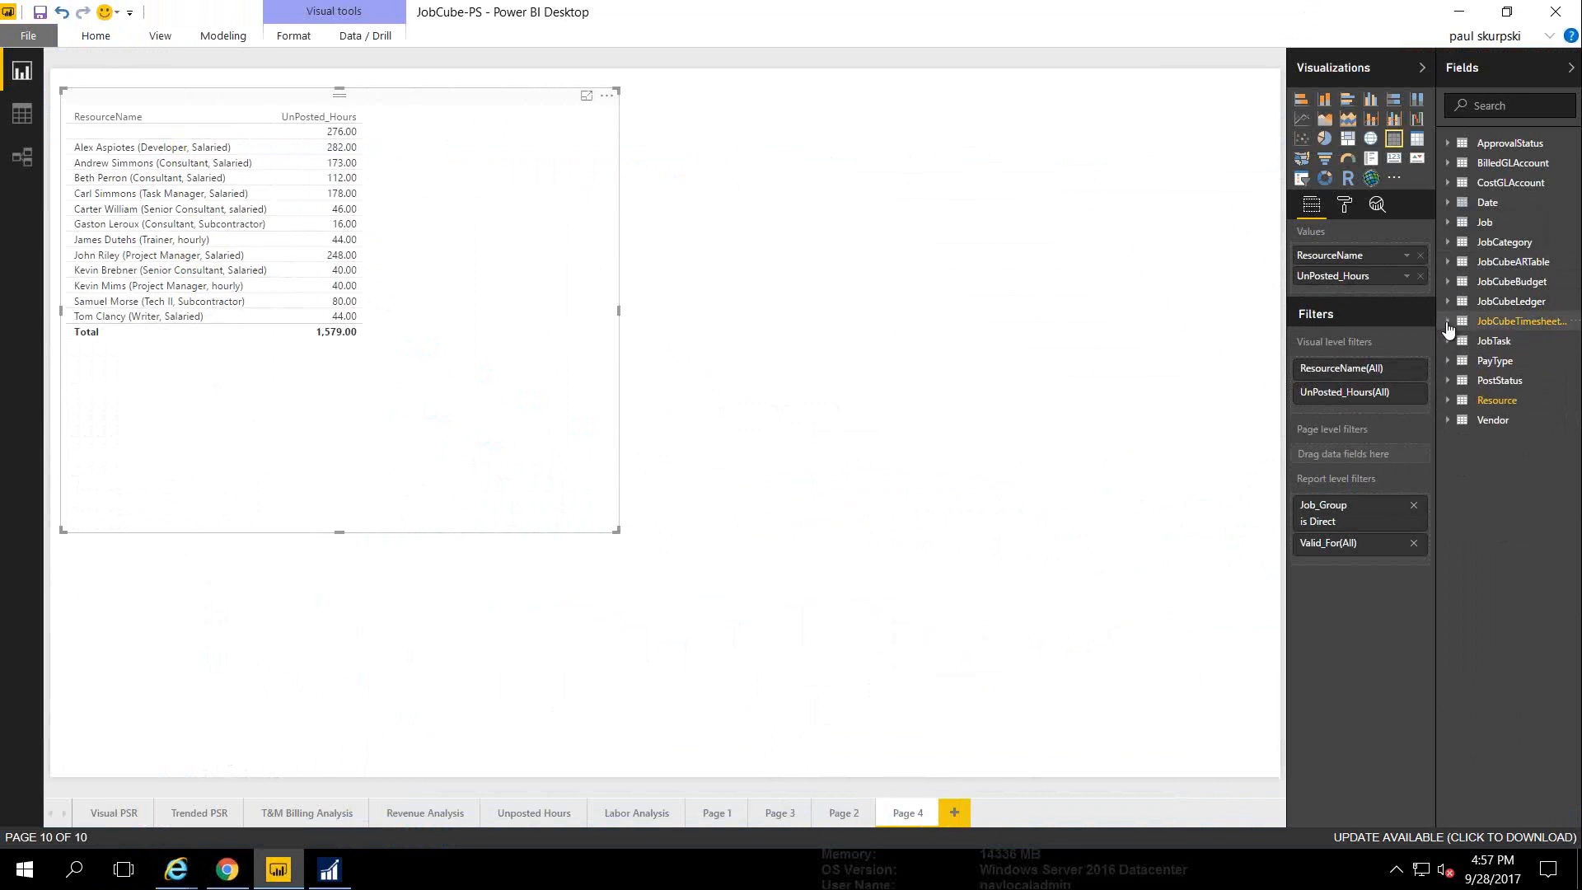
pyautogui.click(1448, 303)
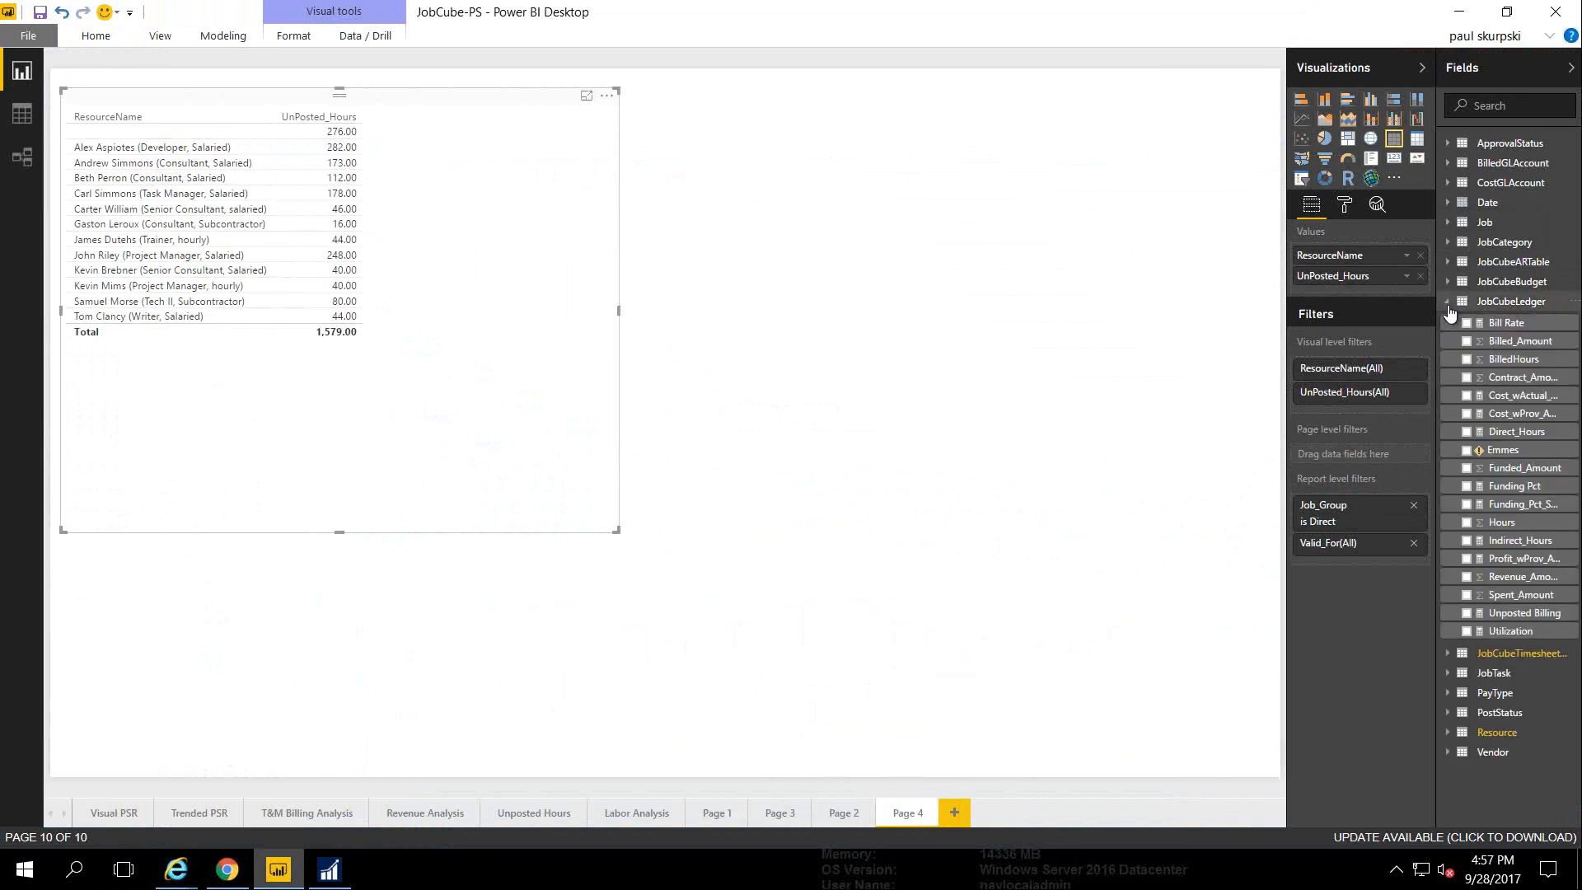
pyautogui.click(1467, 360)
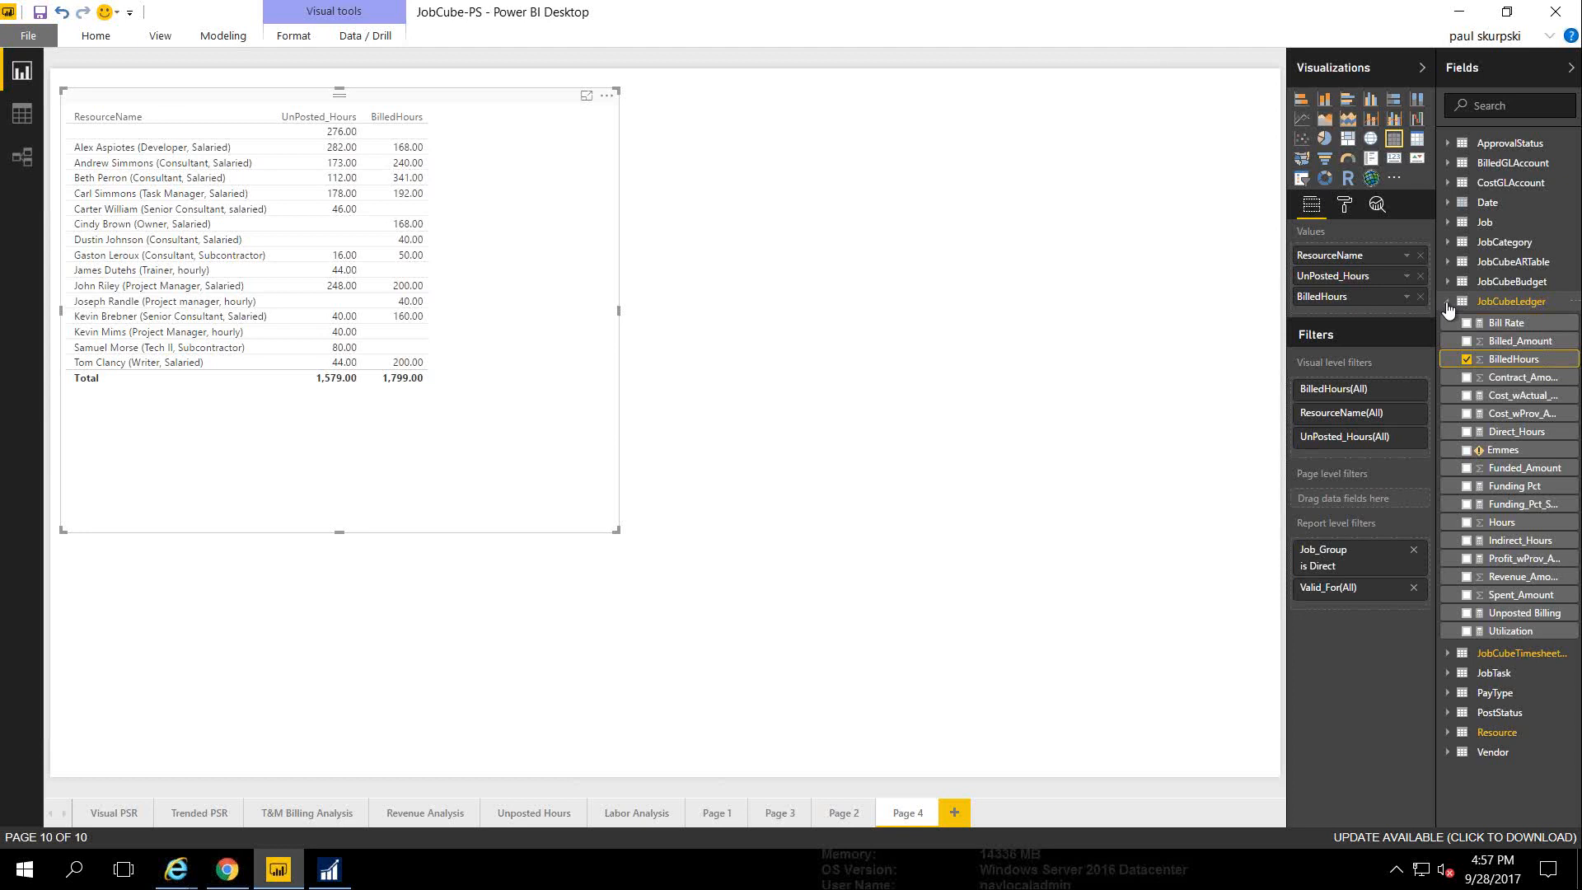
pyautogui.click(1468, 398)
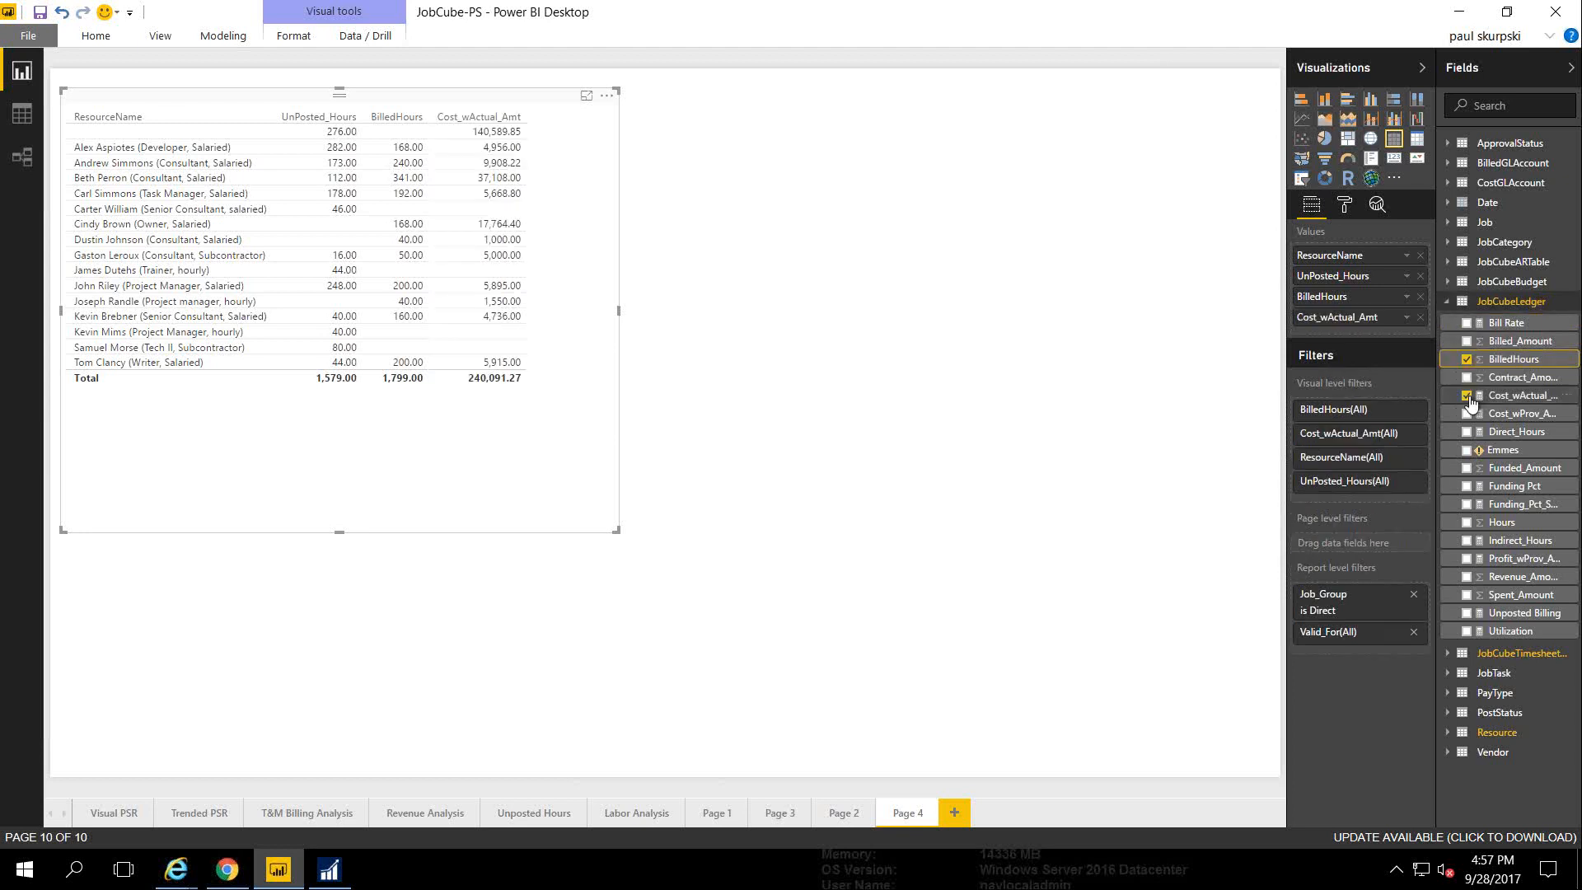
pyautogui.click(1448, 303)
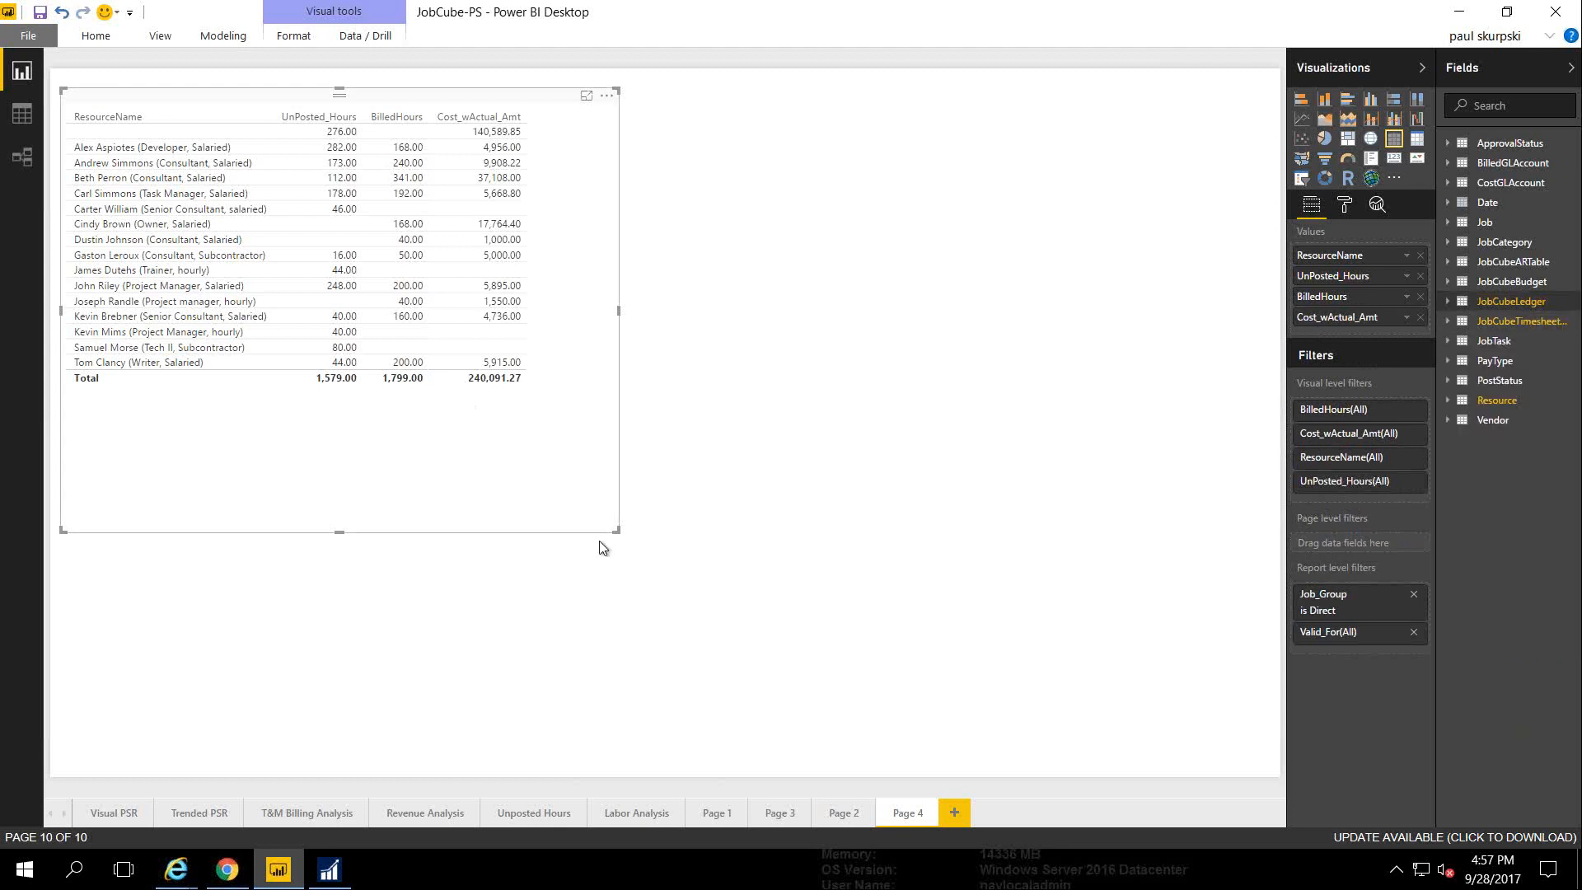
# Convert the resource table to a matrix with Date Month as columns, widened across the page
pyautogui.click(1416, 144)
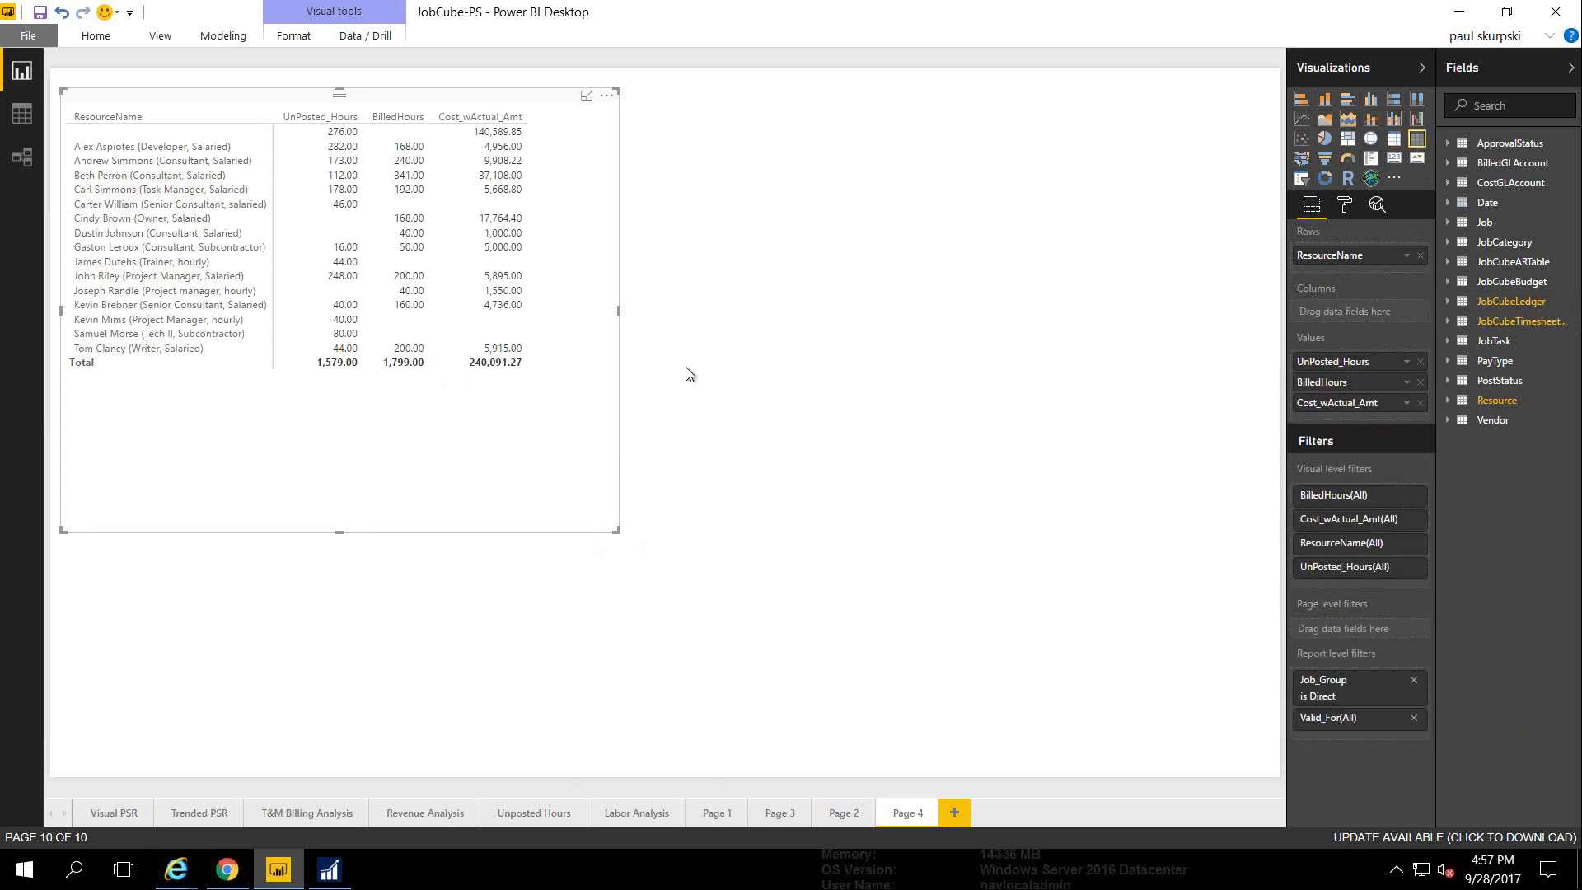
pyautogui.click(1448, 203)
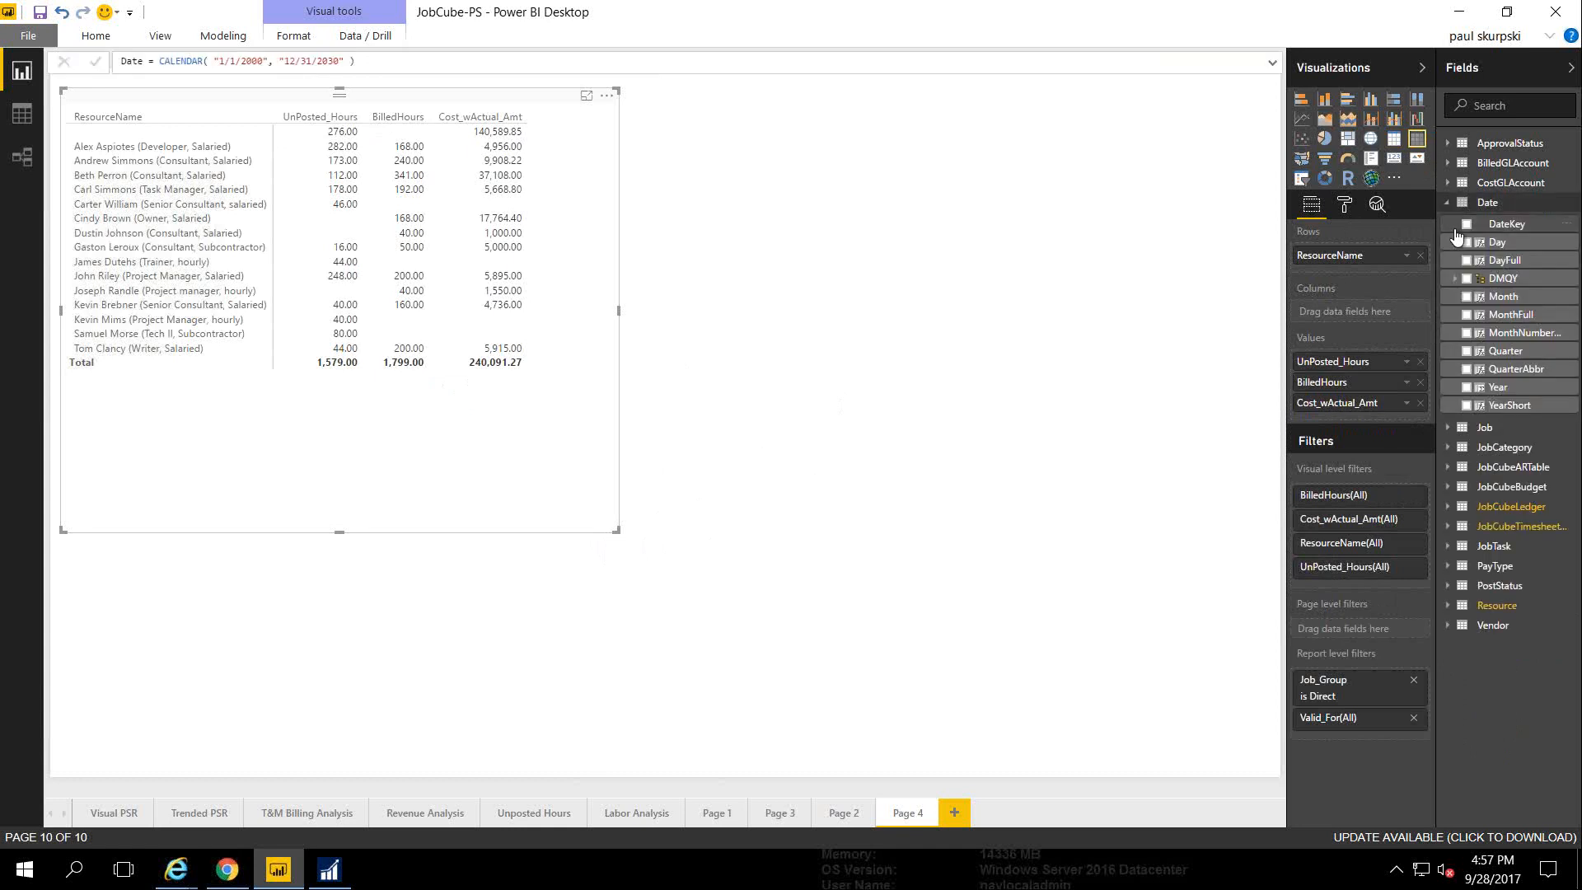
pyautogui.click(1467, 298)
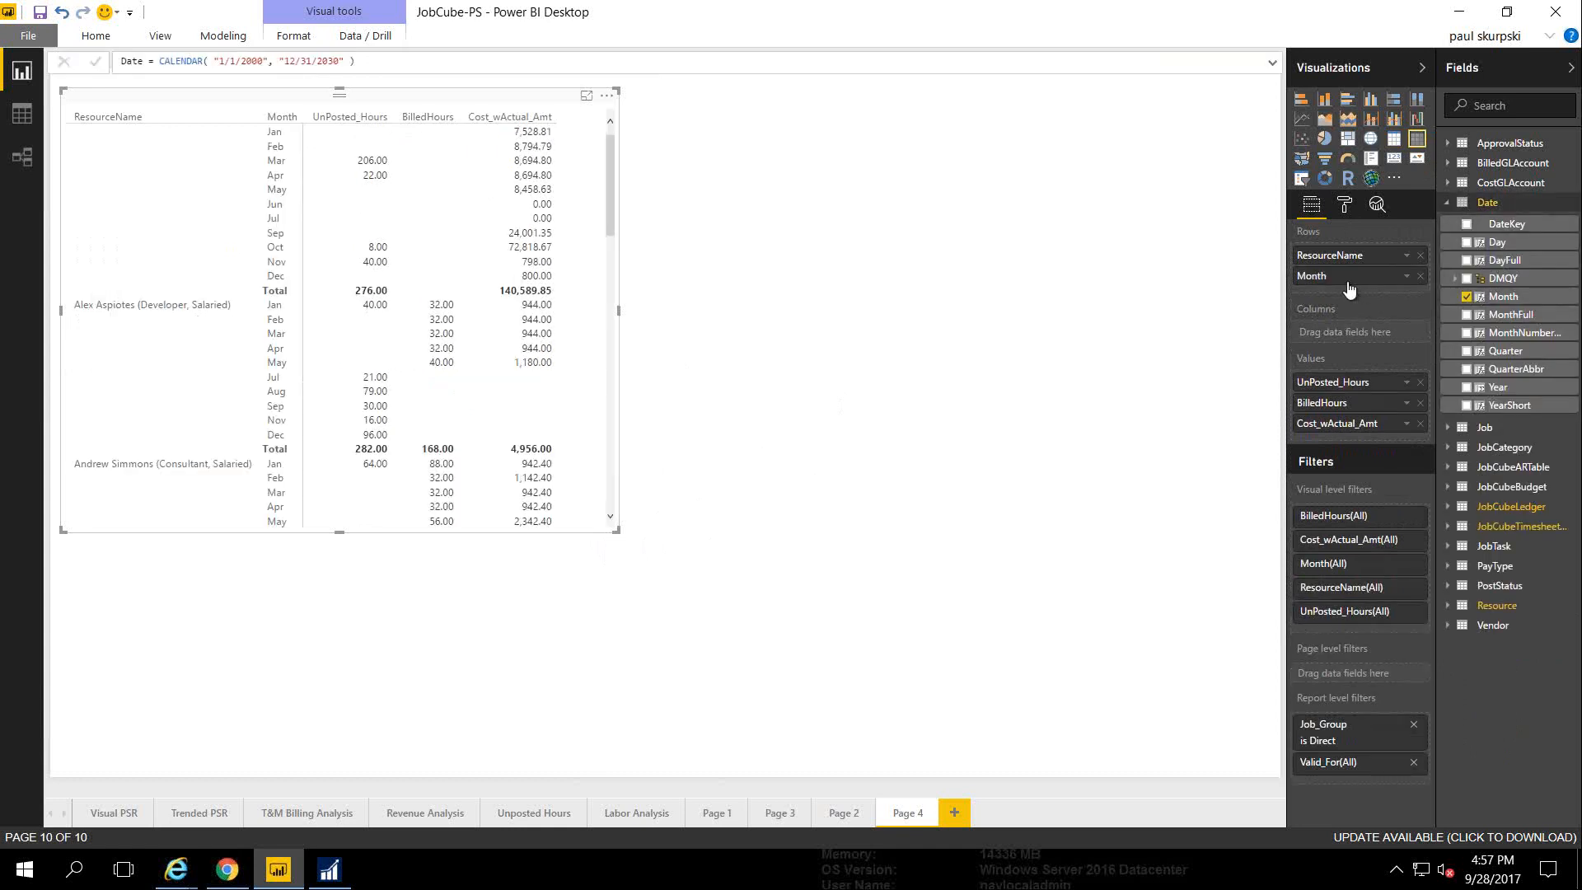
pyautogui.moveTo(1348, 288); pyautogui.dragTo(1347, 331)
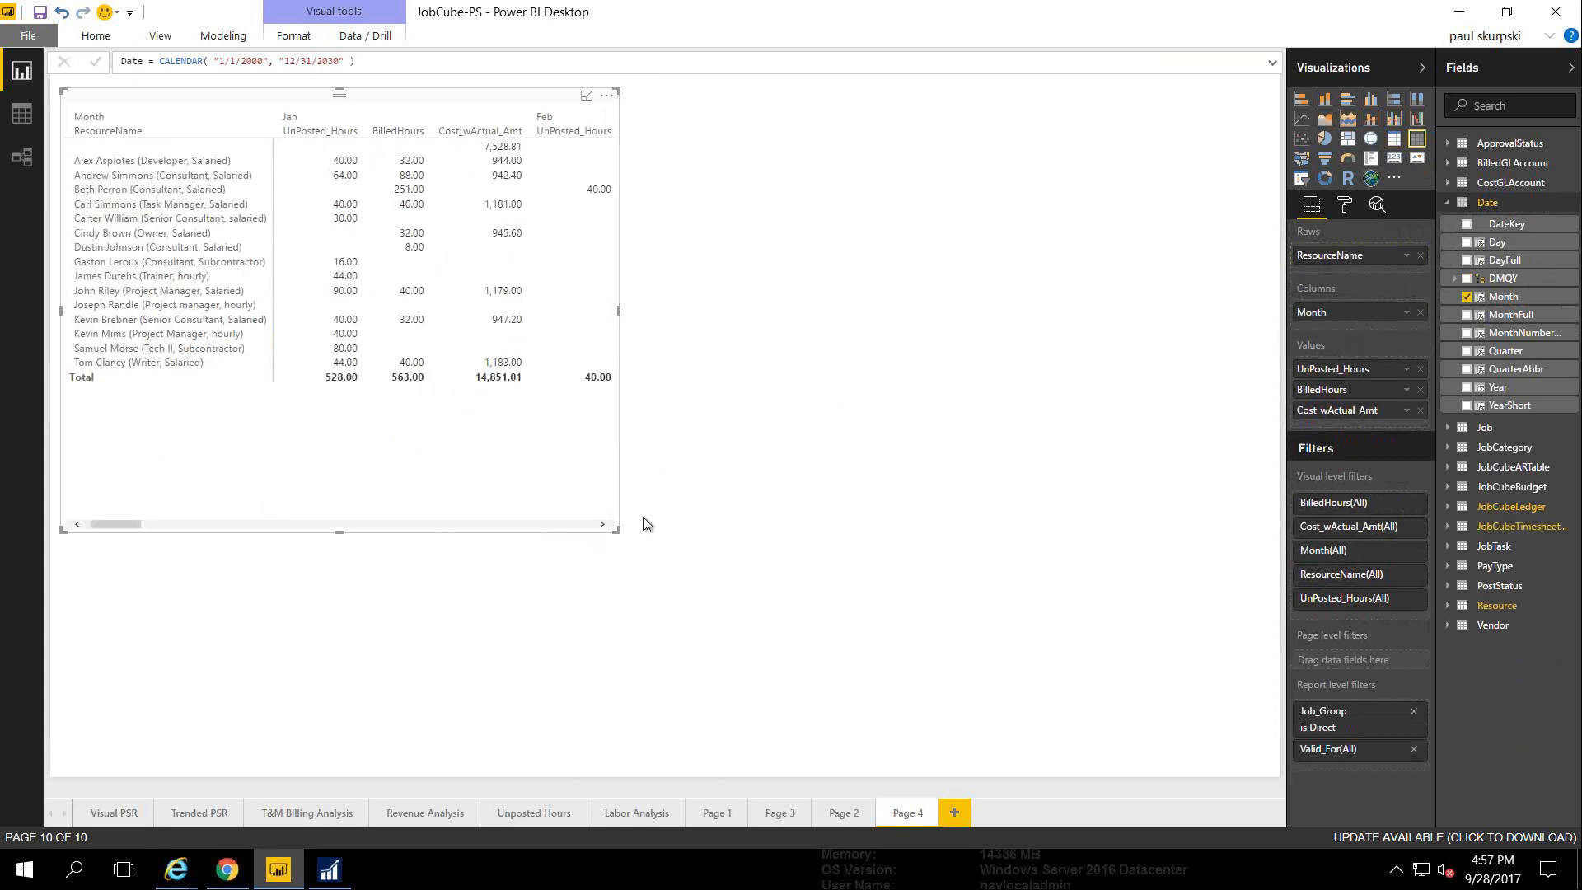
pyautogui.moveTo(620, 532); pyautogui.dragTo(1220, 515)
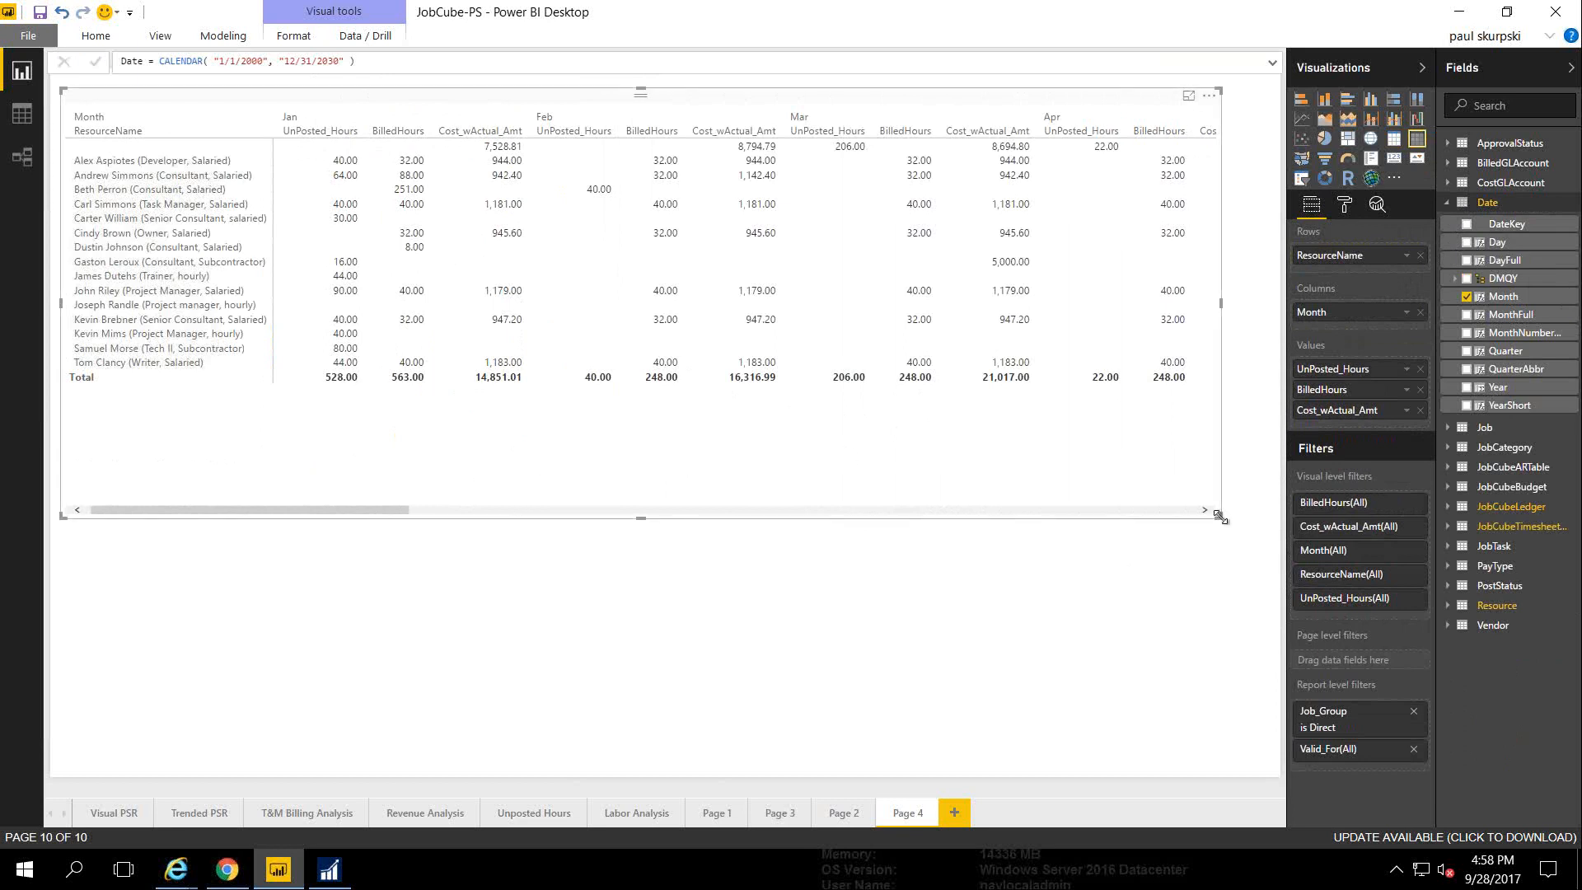
pyautogui.moveTo(1221, 517); pyautogui.dragTo(1240, 486)
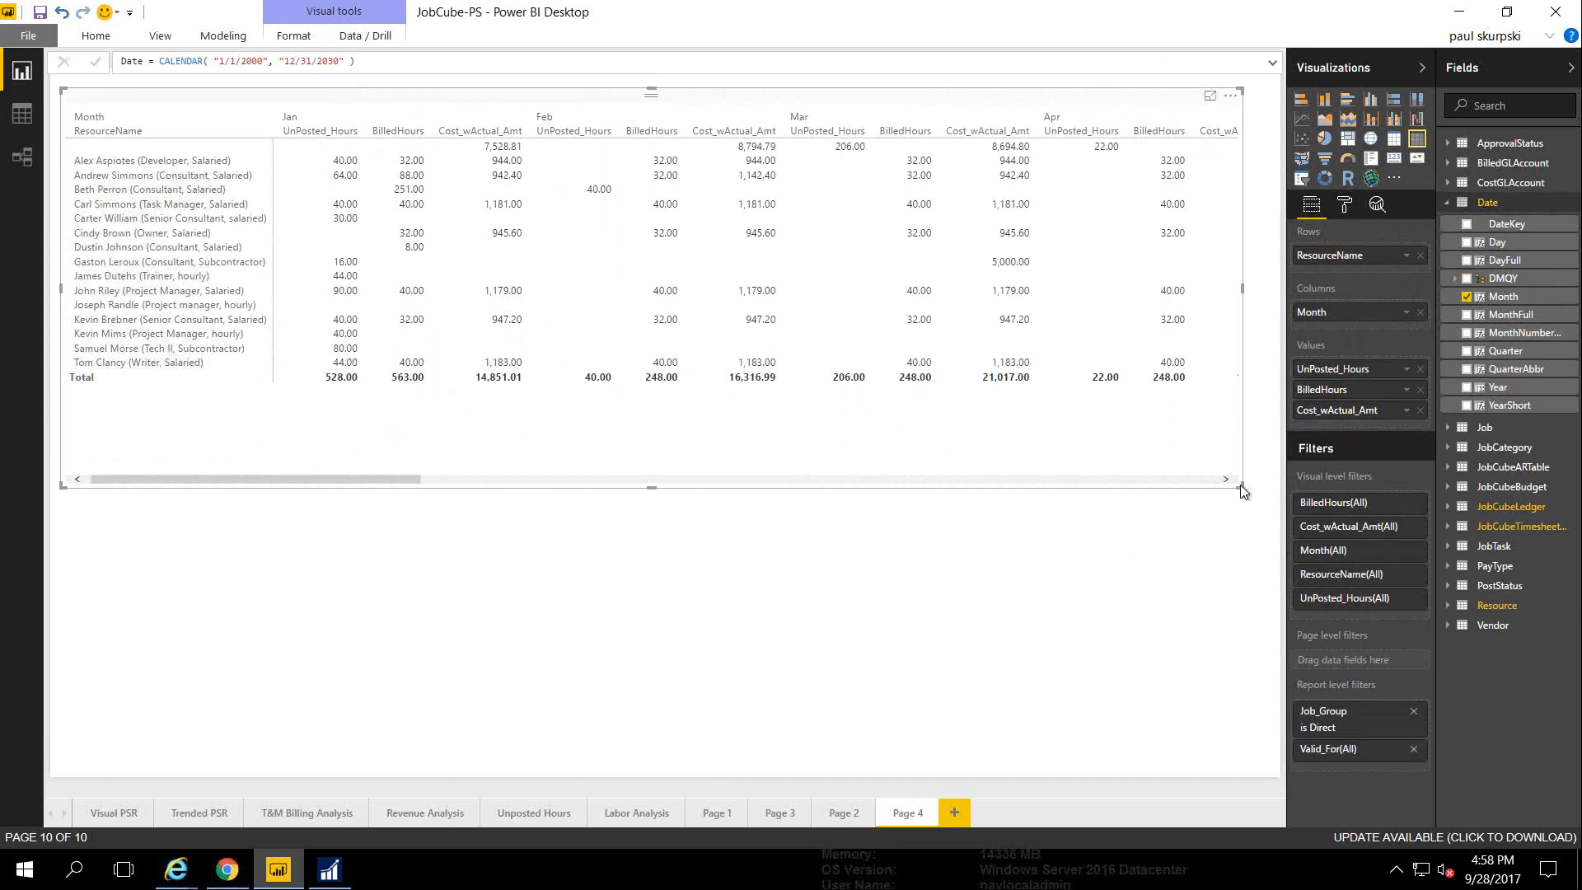
pyautogui.click(881, 560)
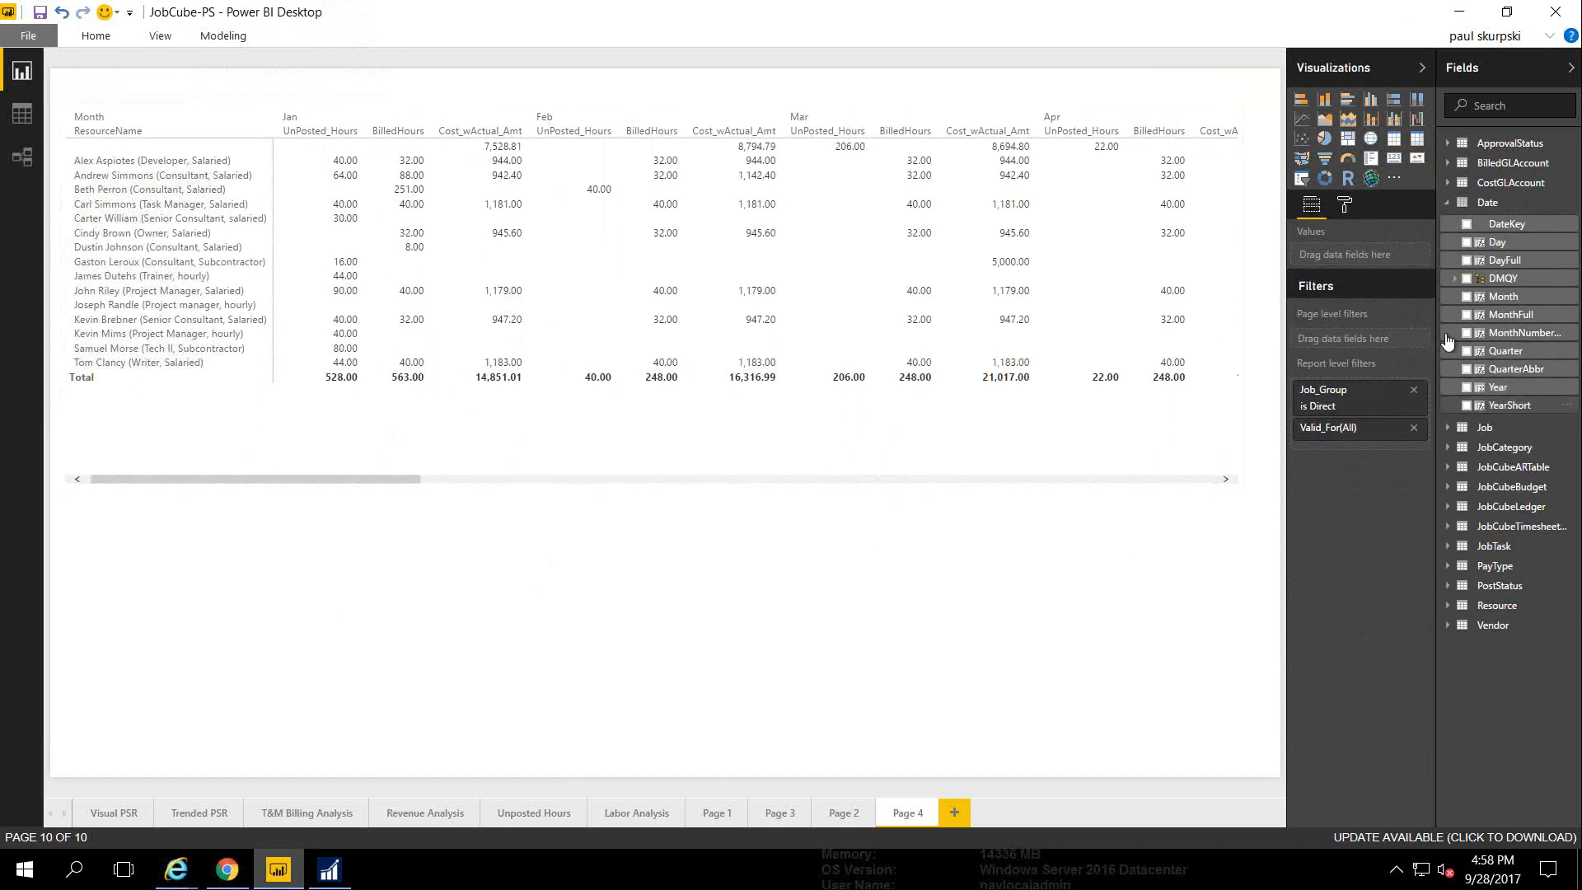
# Reposition the matrix and start a new table listing Job > Job Description
pyautogui.moveTo(346, 478); pyautogui.dragTo(766, 485)
pyautogui.moveTo(596, 466); pyautogui.dragTo(192, 473)
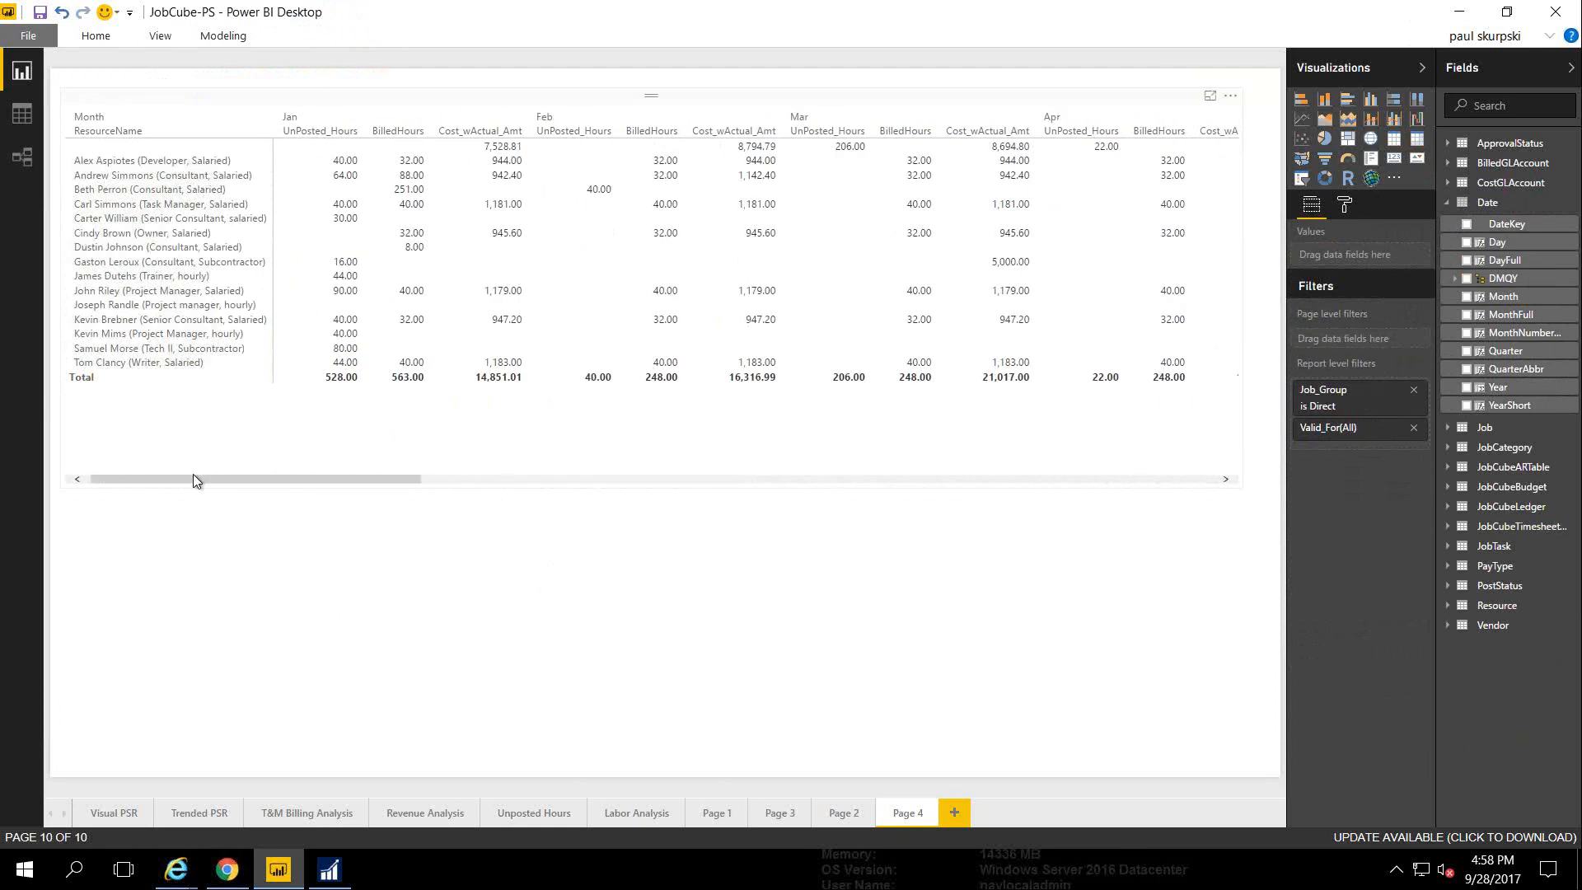
pyautogui.click(290, 585)
pyautogui.click(1448, 204)
pyautogui.click(1447, 223)
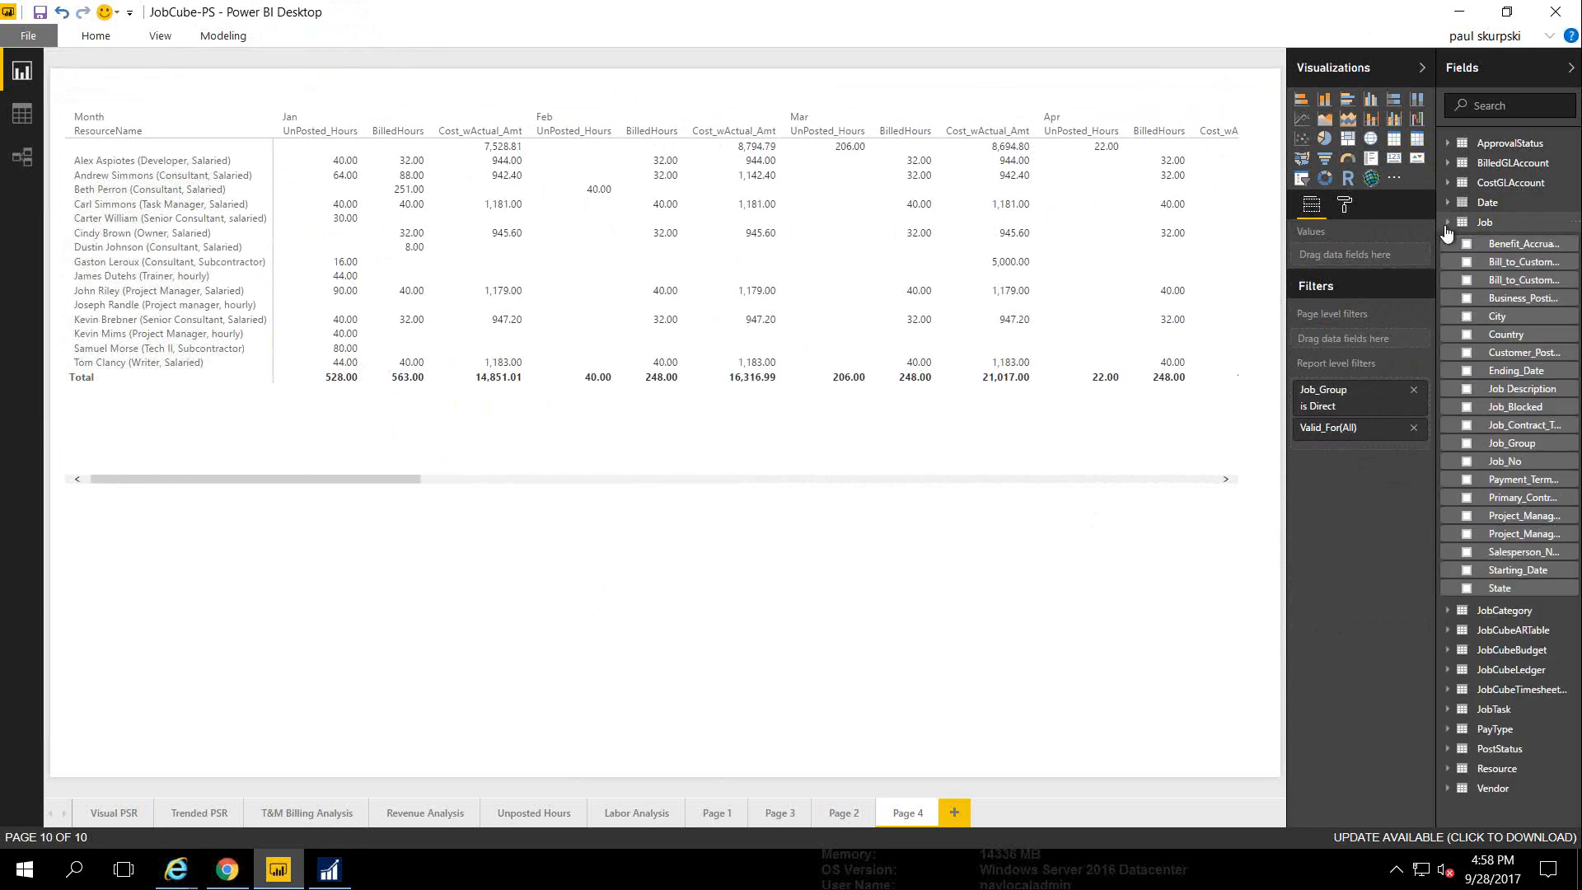
pyautogui.click(1464, 395)
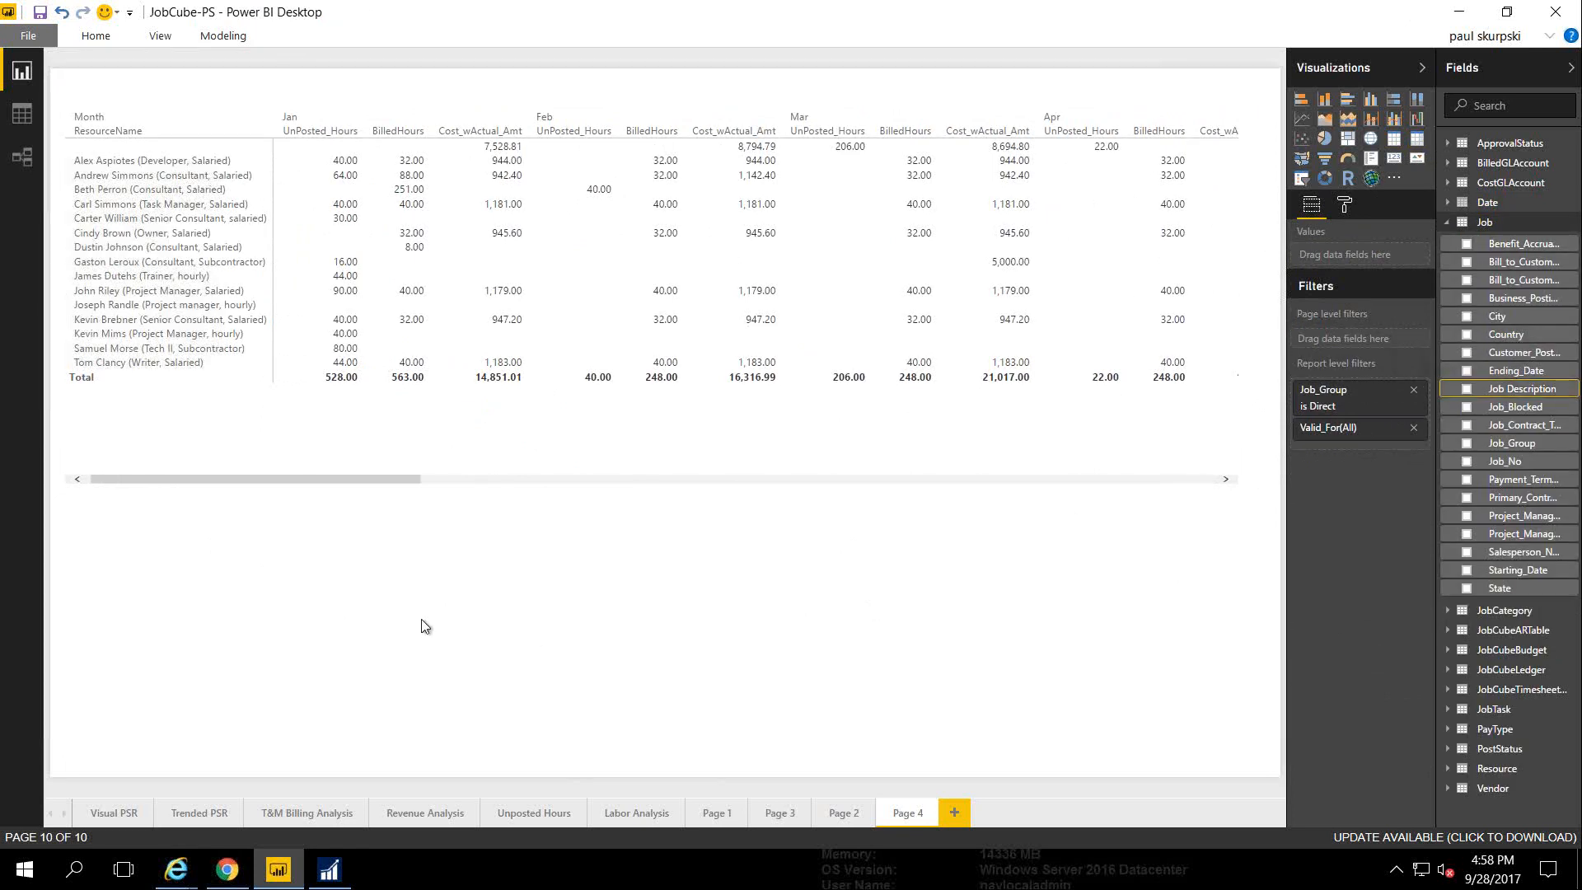
pyautogui.click(1467, 391)
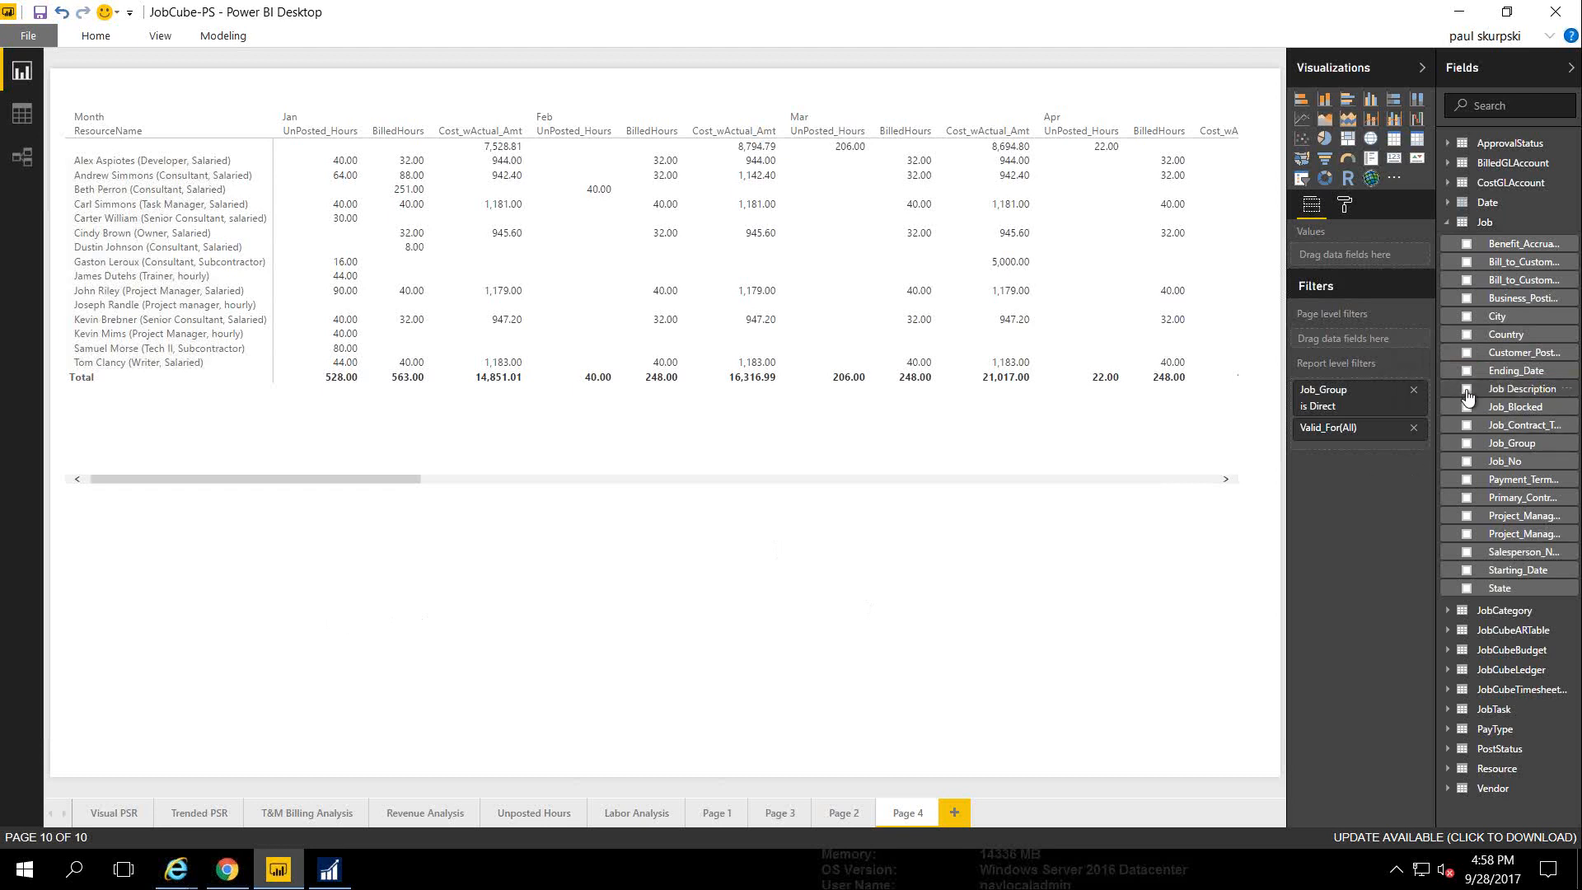
# Add JobCubeLedger Hours totals per job description and turn the table into a Pie chart
pyautogui.click(1448, 224)
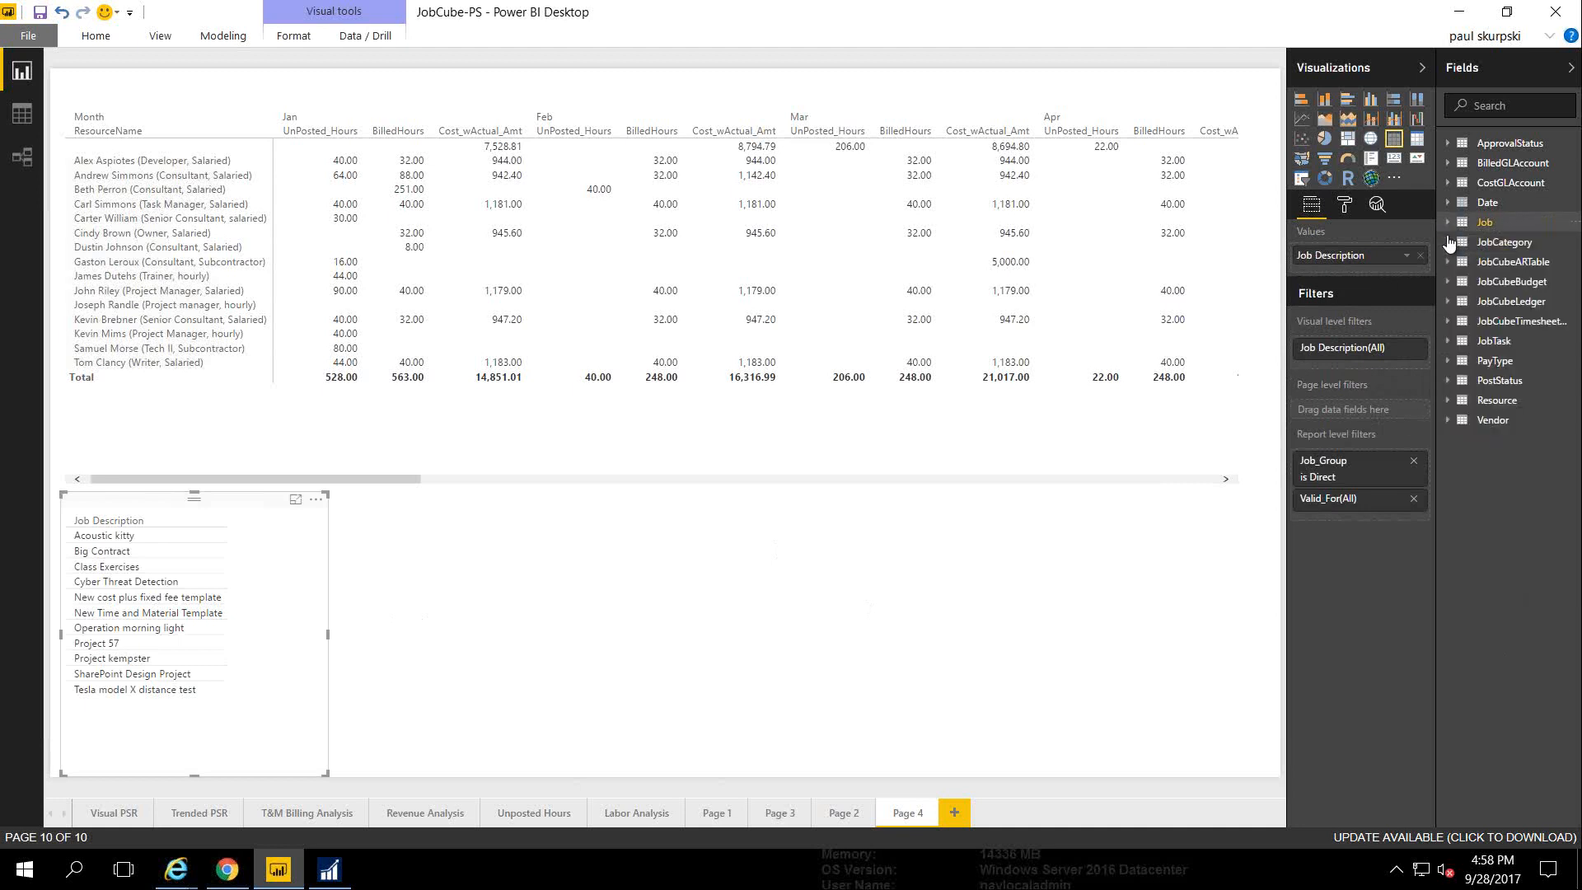
pyautogui.click(1447, 303)
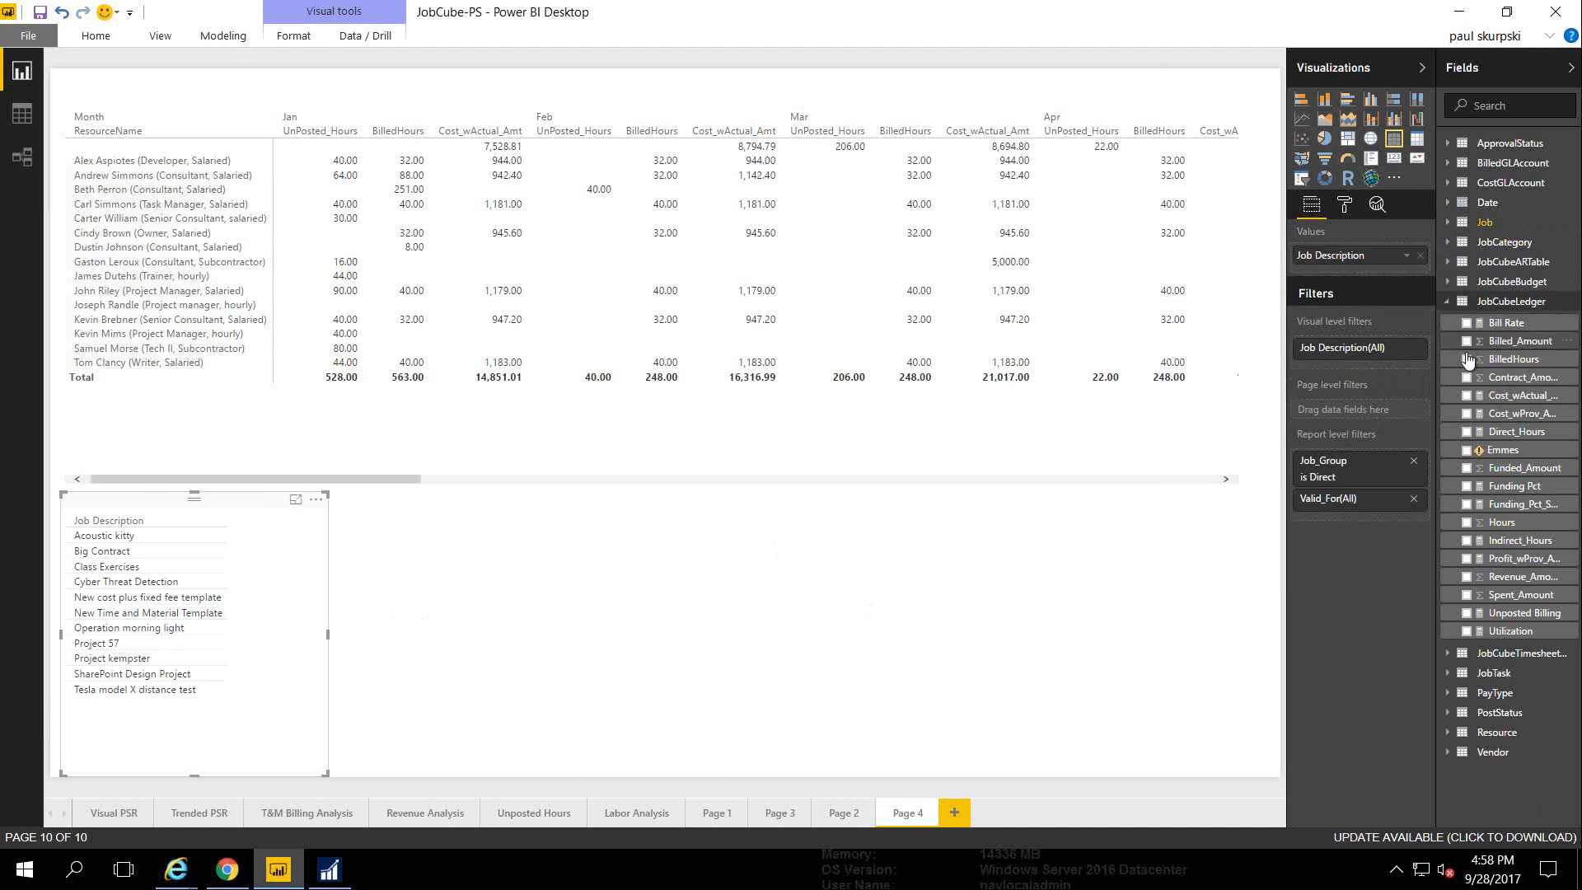
pyautogui.click(1467, 523)
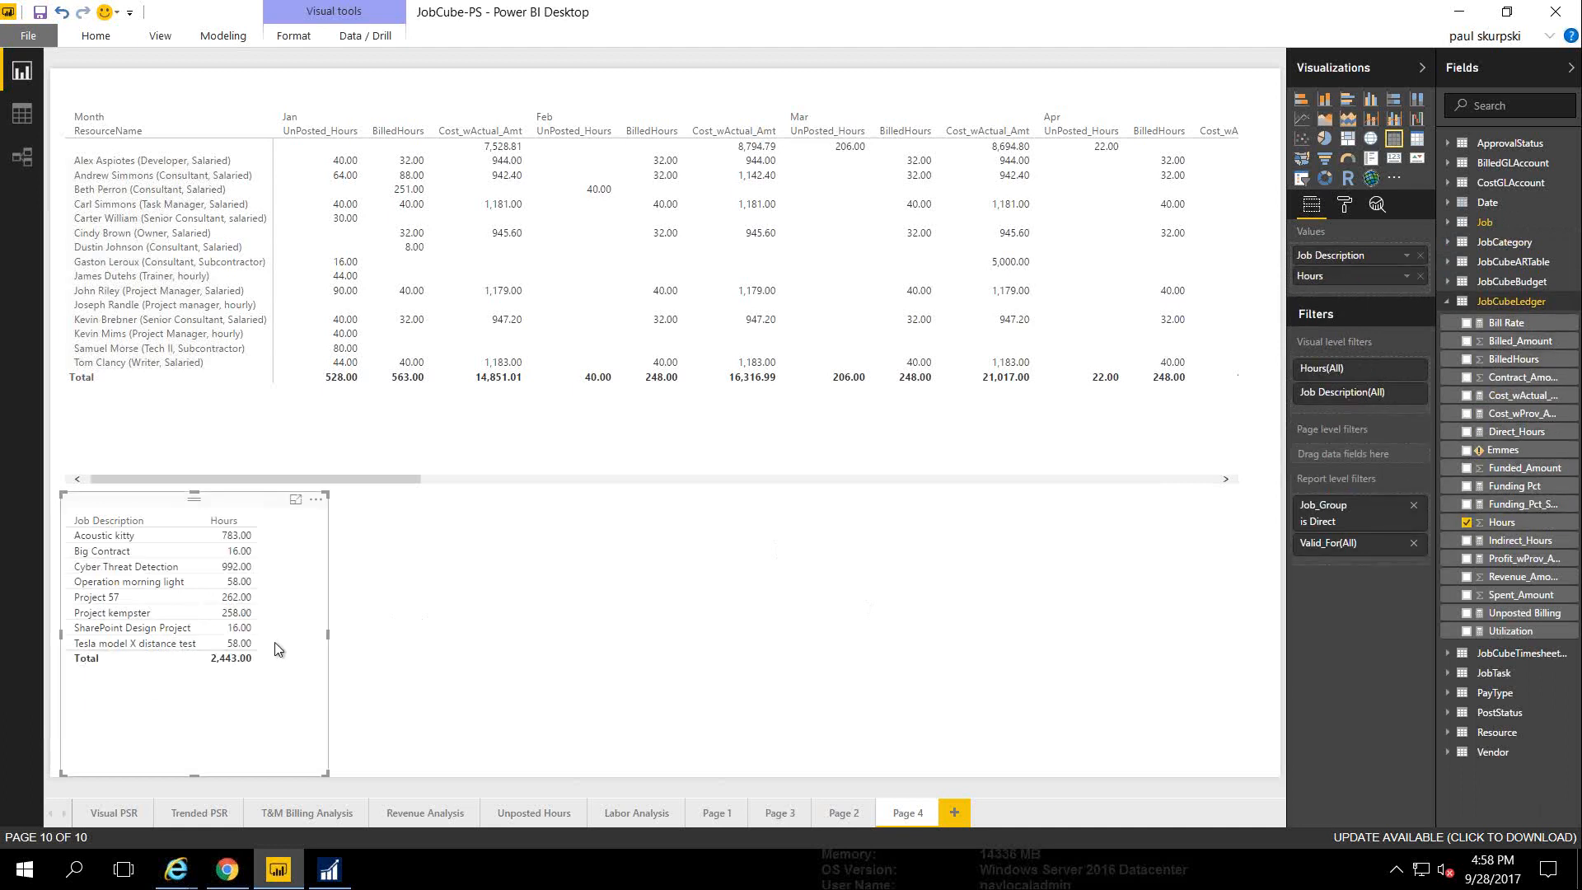
pyautogui.click(1324, 138)
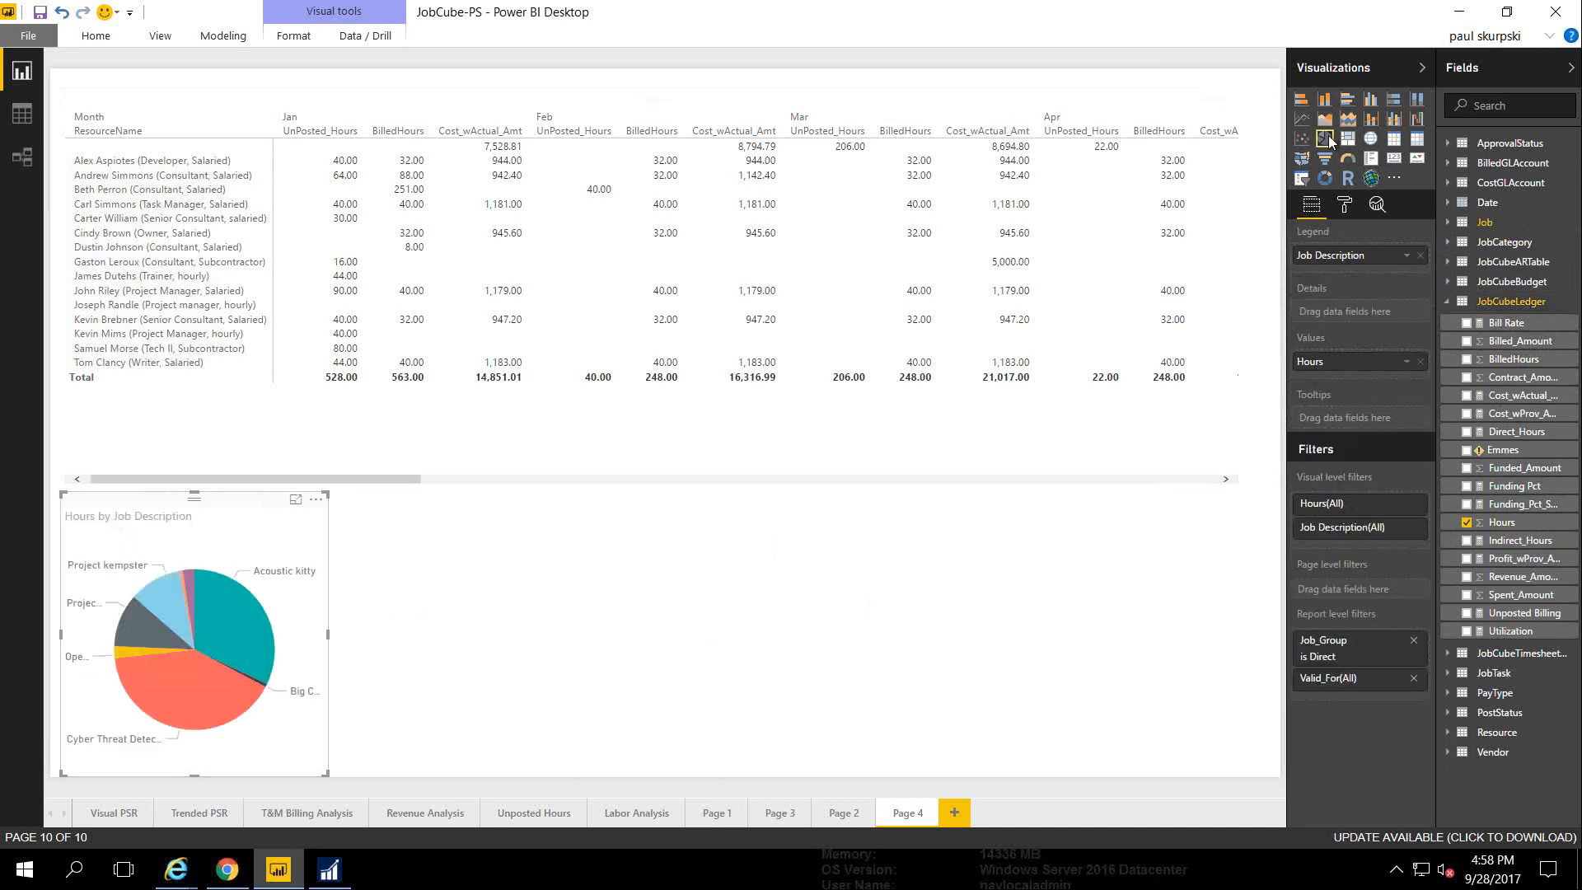
# Move the pie chart right under the matrix, then test and clear the Acoustic kitty and Project kempster slice filters
pyautogui.moveTo(235, 505); pyautogui.dragTo(338, 512)
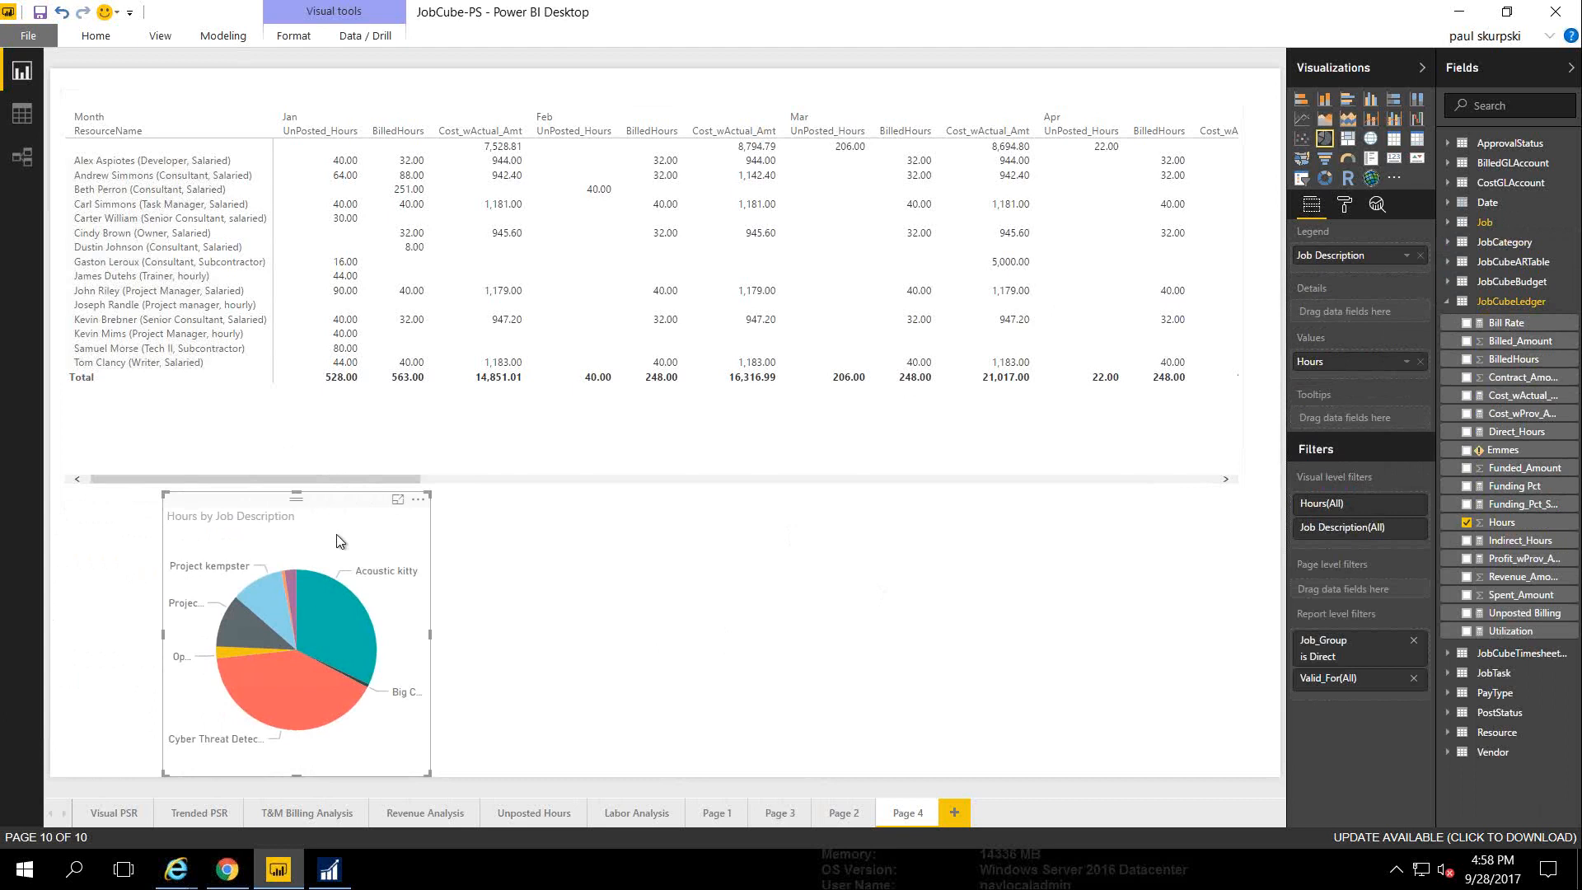
pyautogui.moveTo(342, 613)
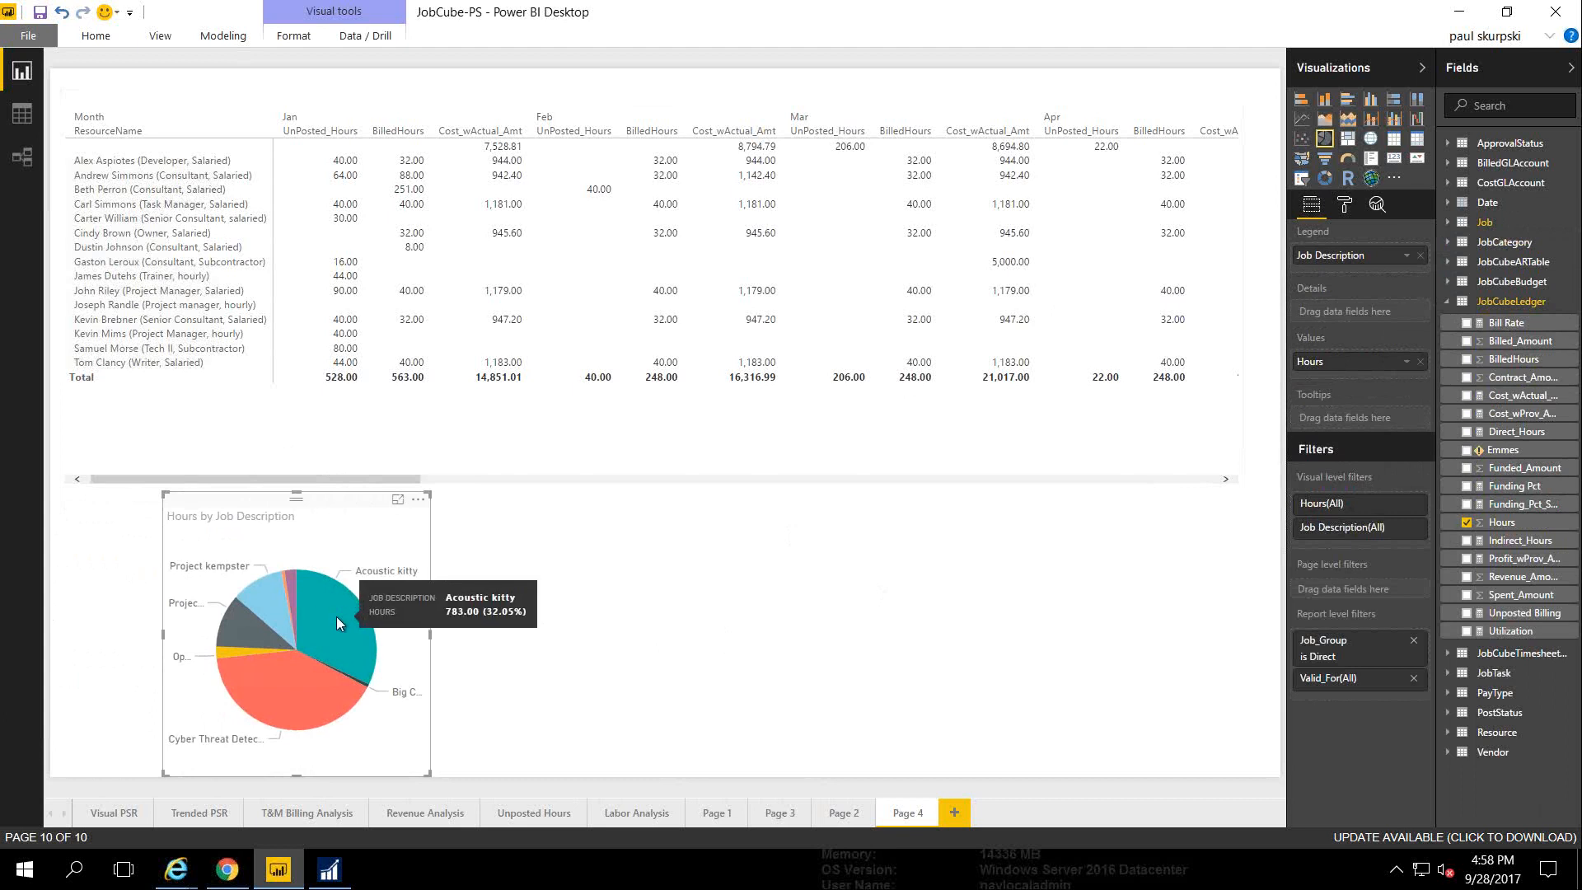
pyautogui.click(336, 616)
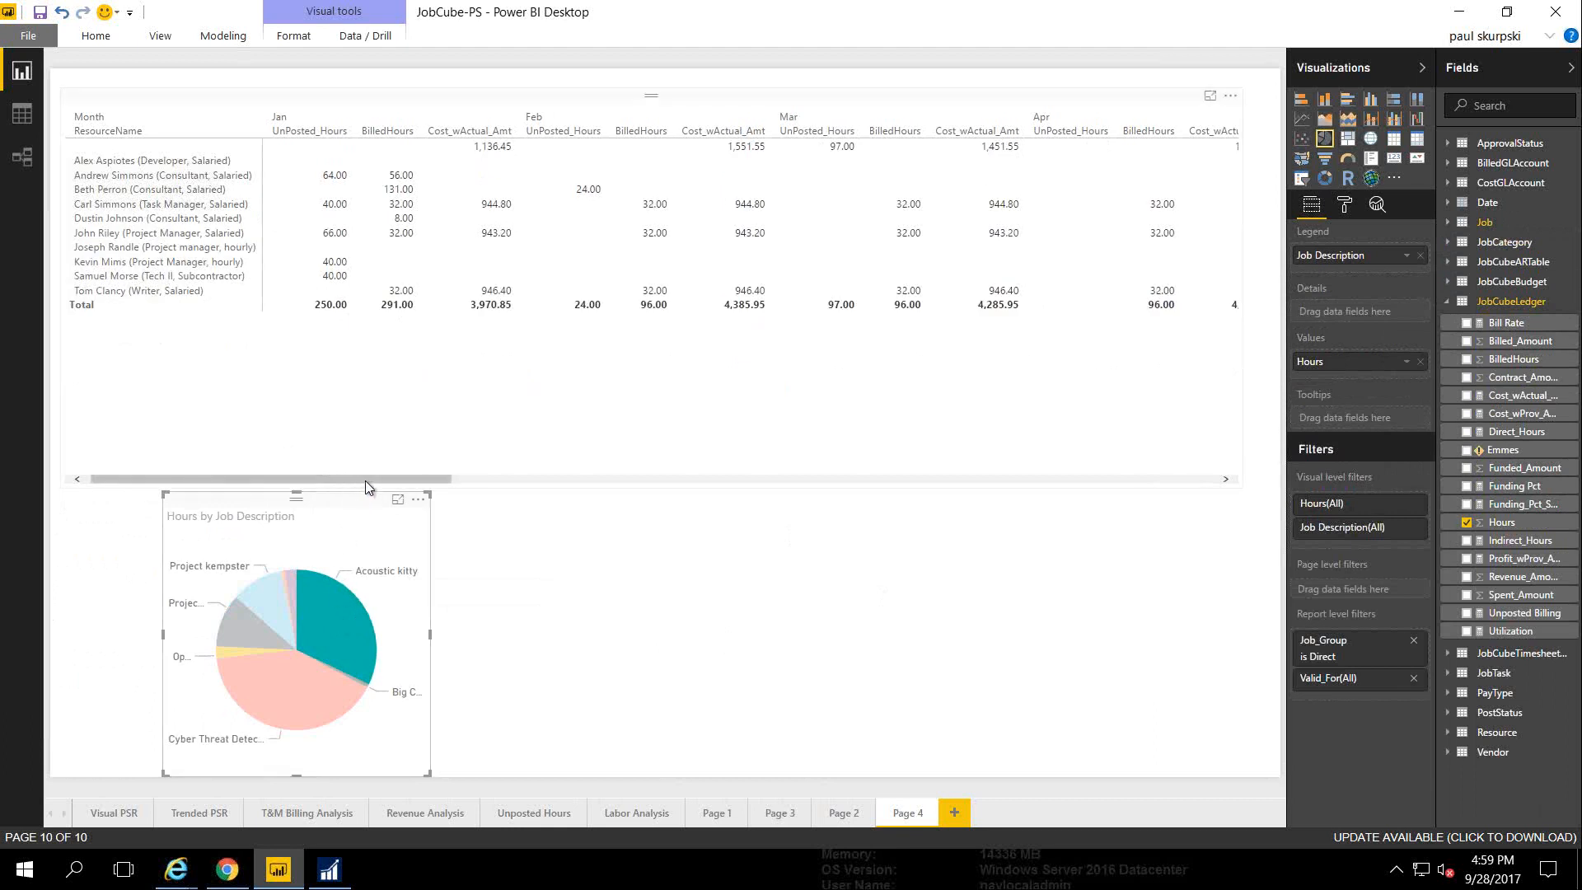
pyautogui.moveTo(365, 478); pyautogui.dragTo(288, 480)
pyautogui.click(326, 550)
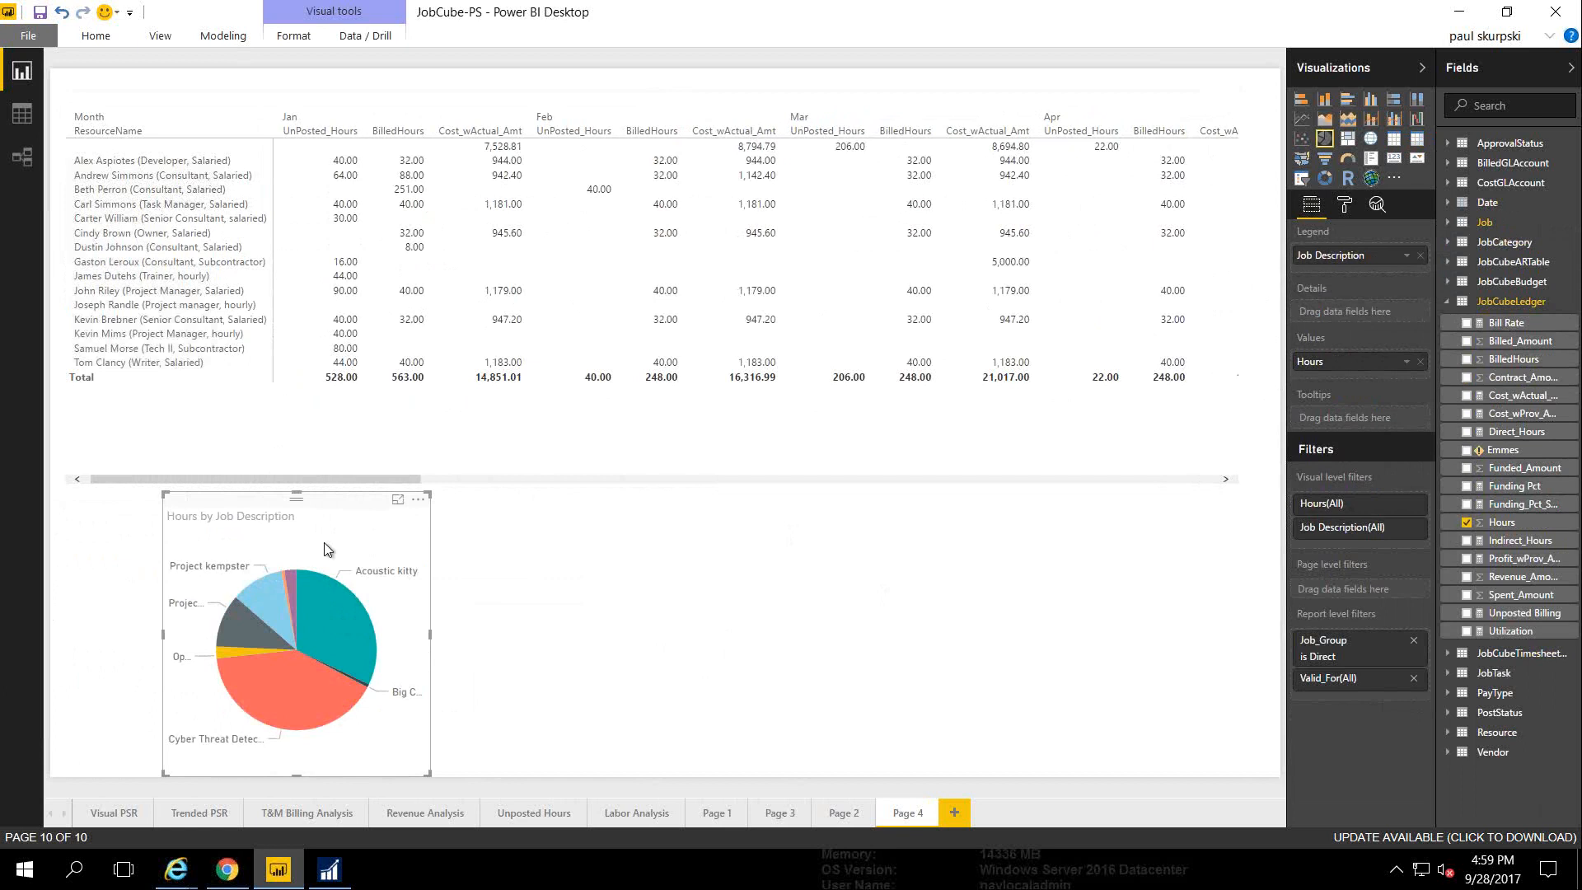
pyautogui.click(257, 606)
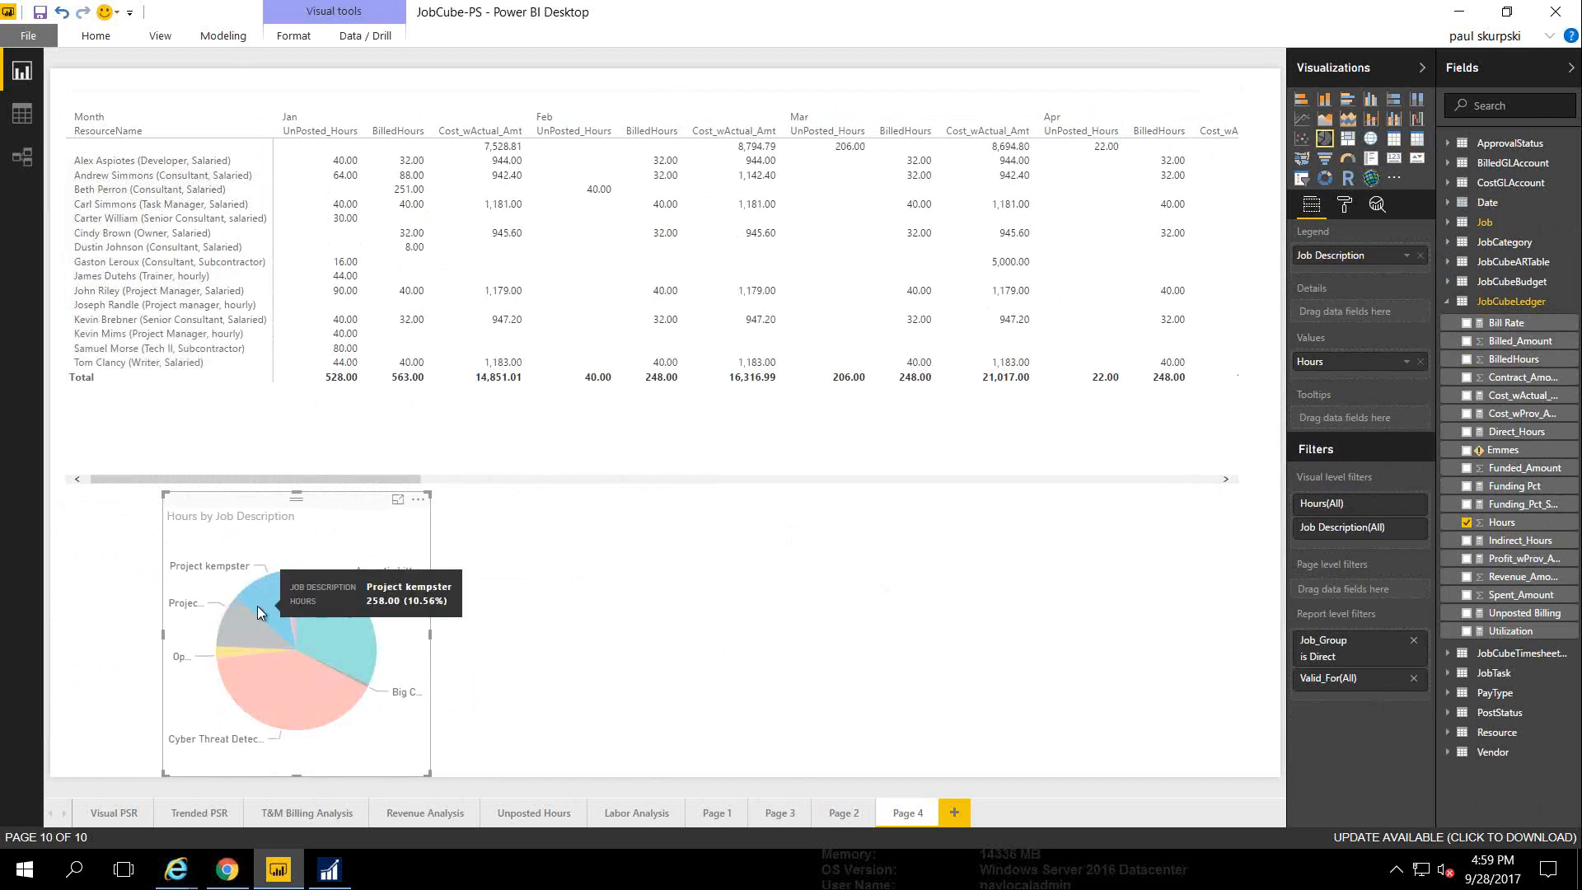
pyautogui.click(257, 606)
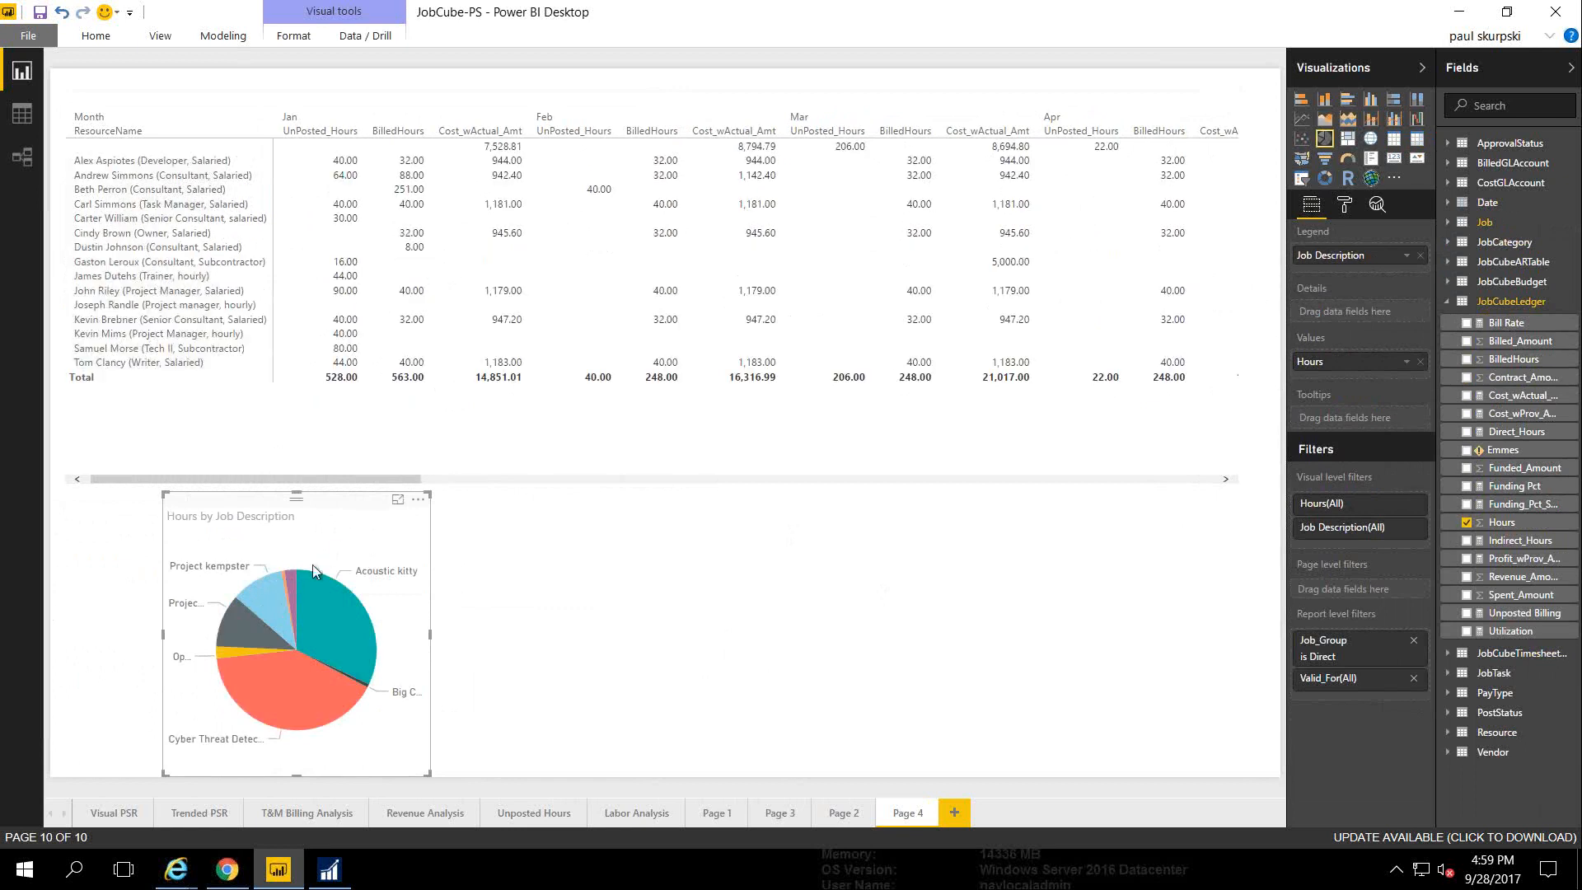